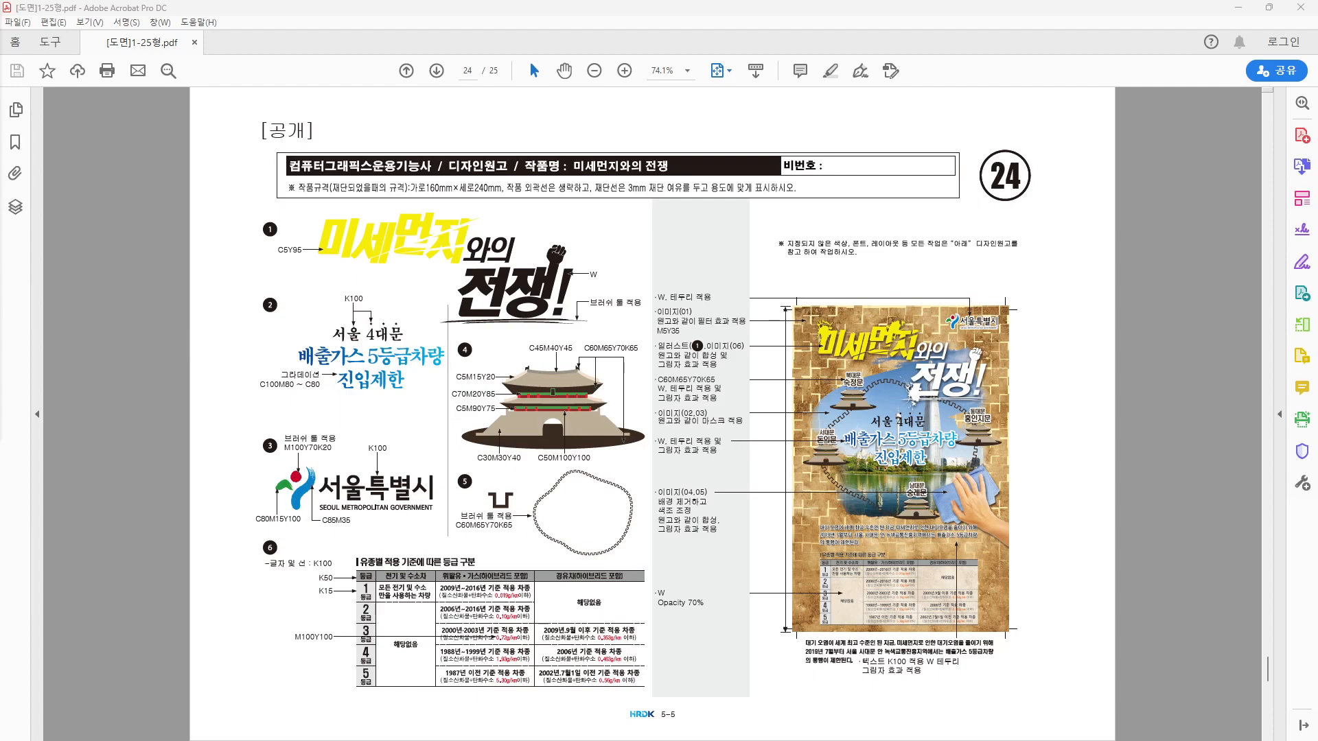
Switch to Illustrator and create a 160 × 240 mm CMYK document with 3 mm bleed, named 24.
{"action": "key", "text": "alt+Tab"}
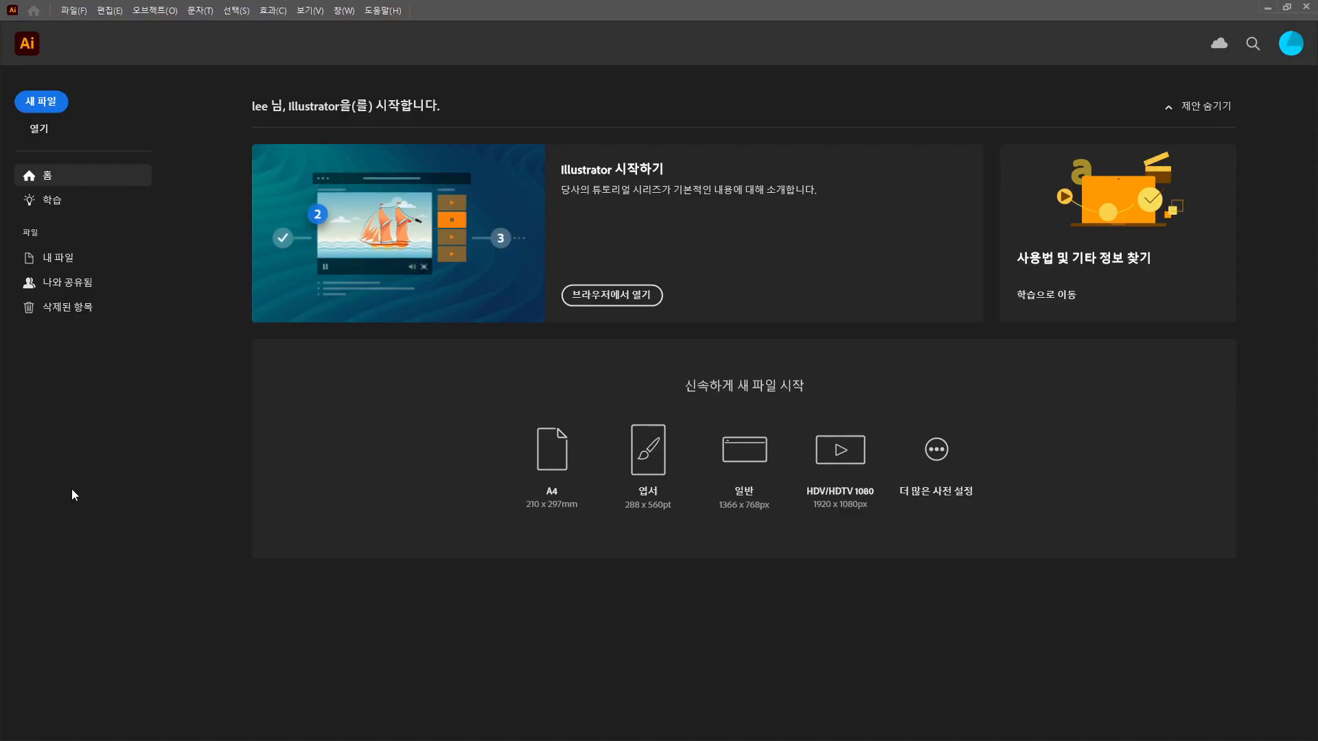
{"action": "left_click", "coordinate": [74, 10]}
{"action": "left_click", "coordinate": [96, 24]}
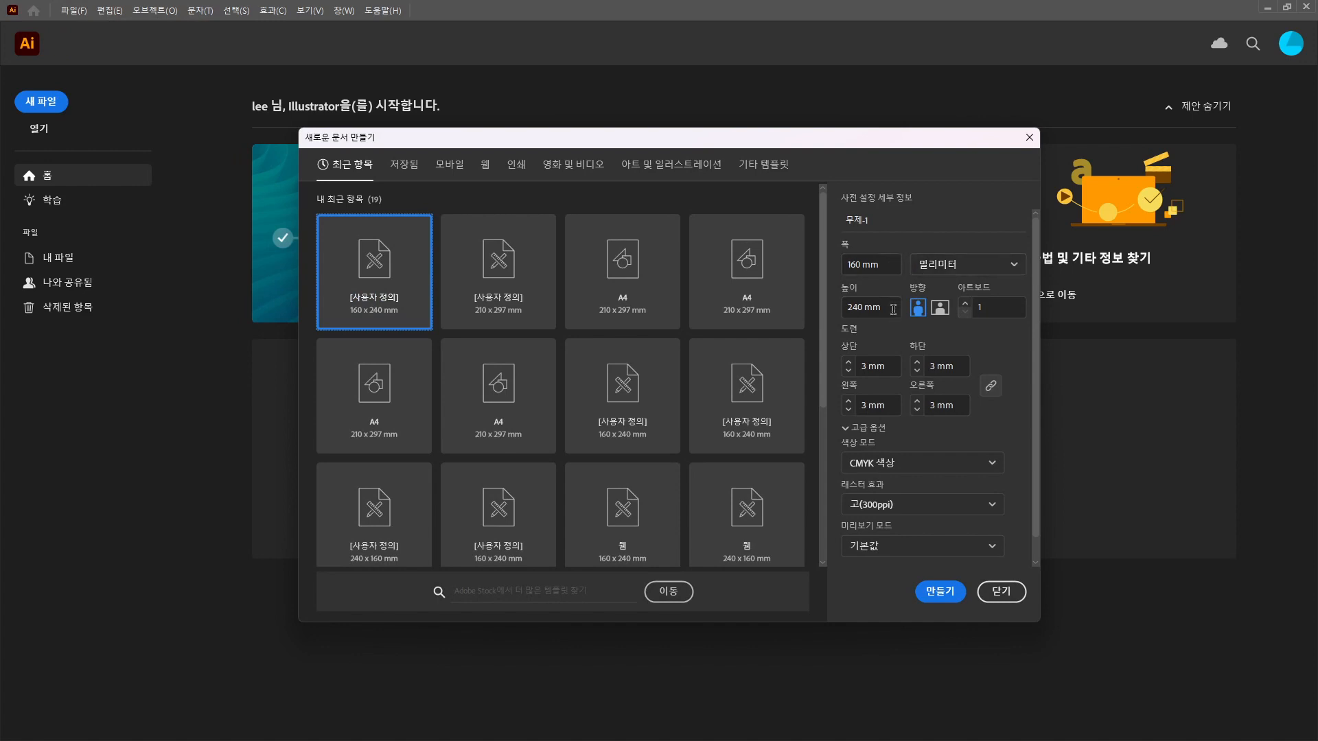
{"action": "left_click", "coordinate": [888, 219]}
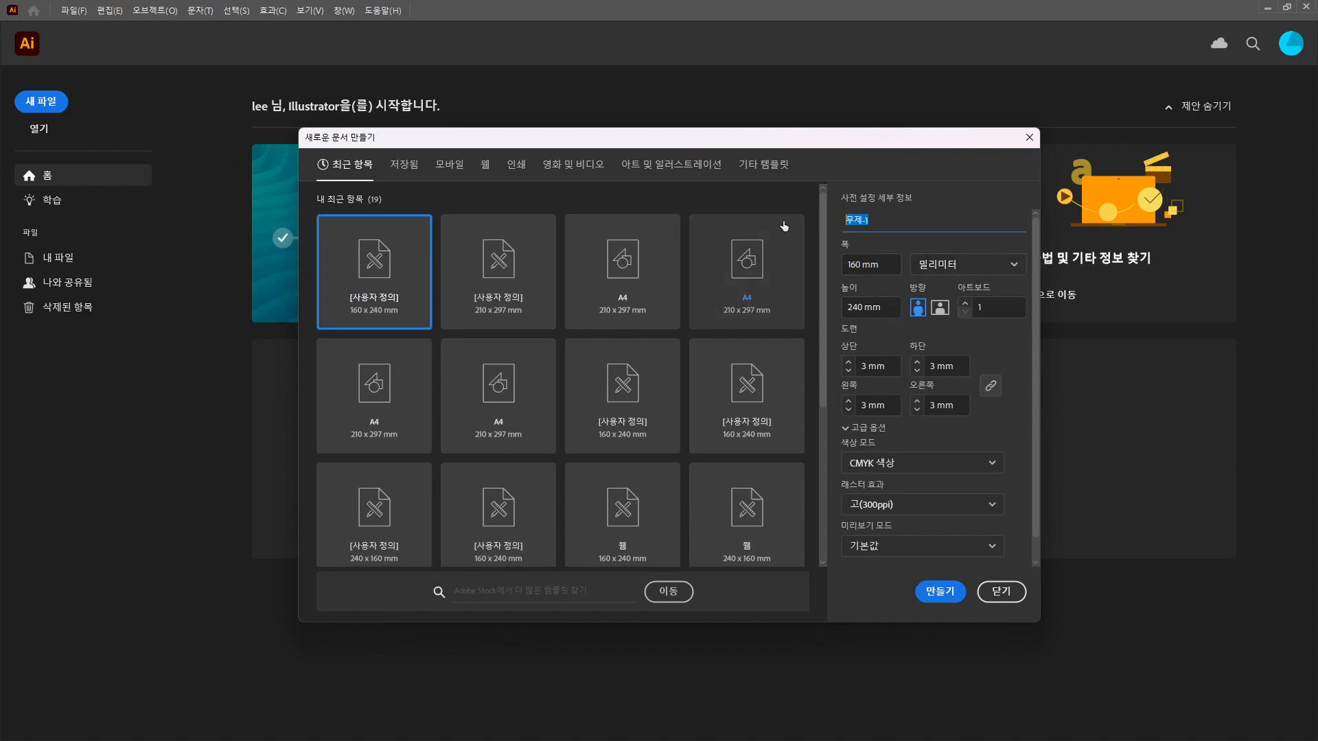
{"action": "type", "text": "24"}
{"action": "left_click", "coordinate": [943, 594]}
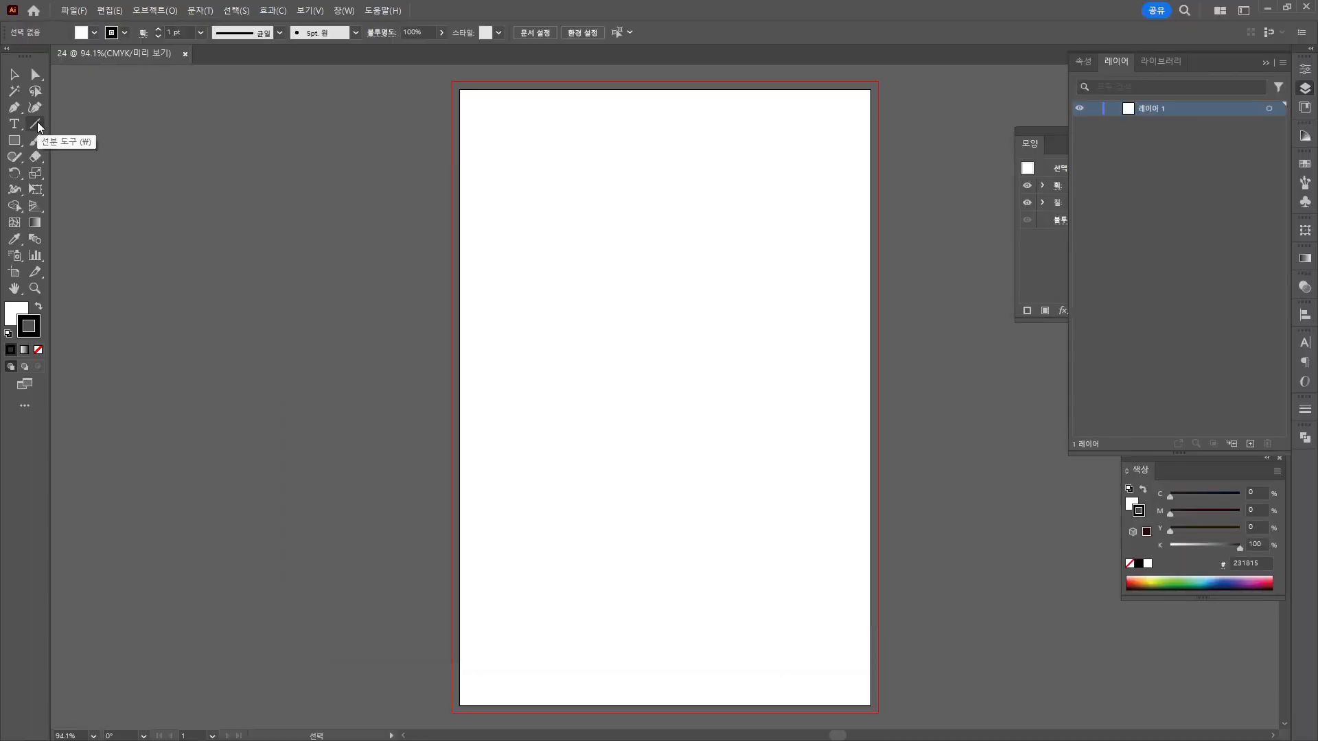
Create a 160 × 240 mm rectangular grid with 3 horizontal and 3 vertical dividers.
{"action": "left_click", "coordinate": [37, 122]}
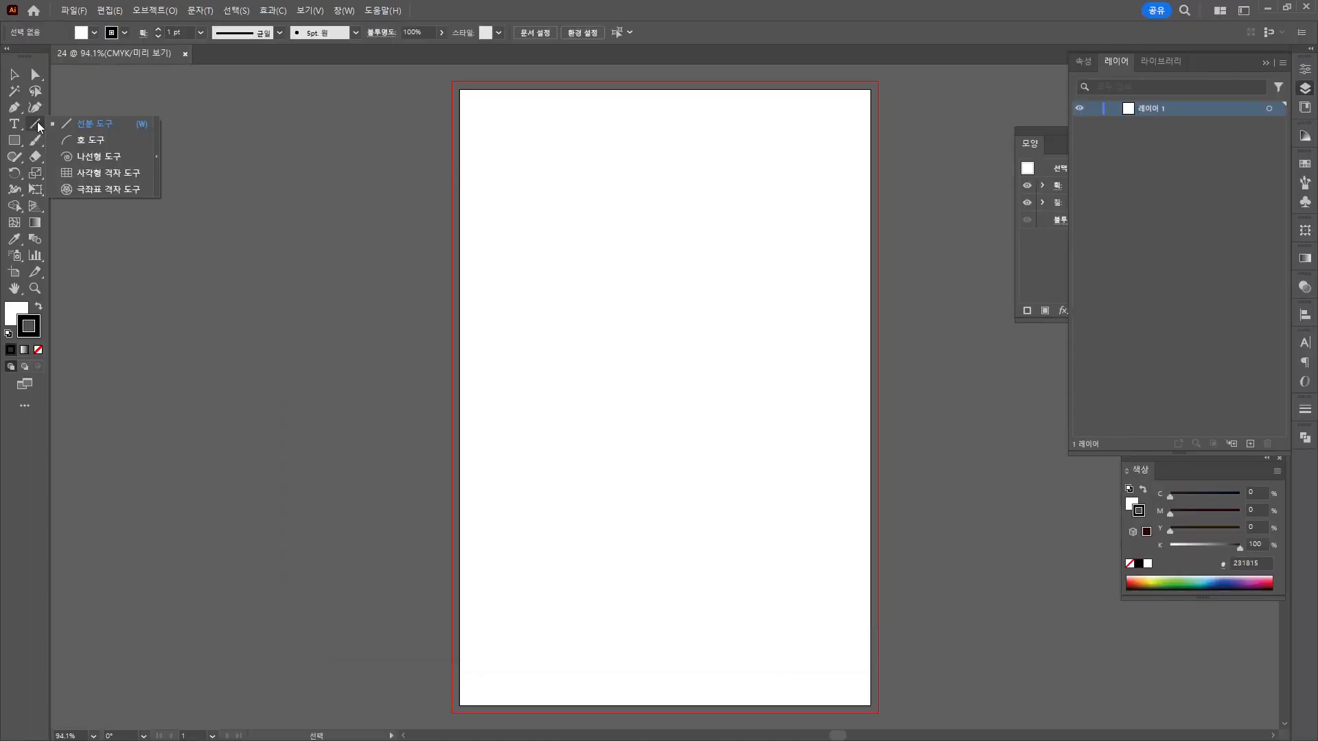
{"action": "left_click", "coordinate": [90, 174]}
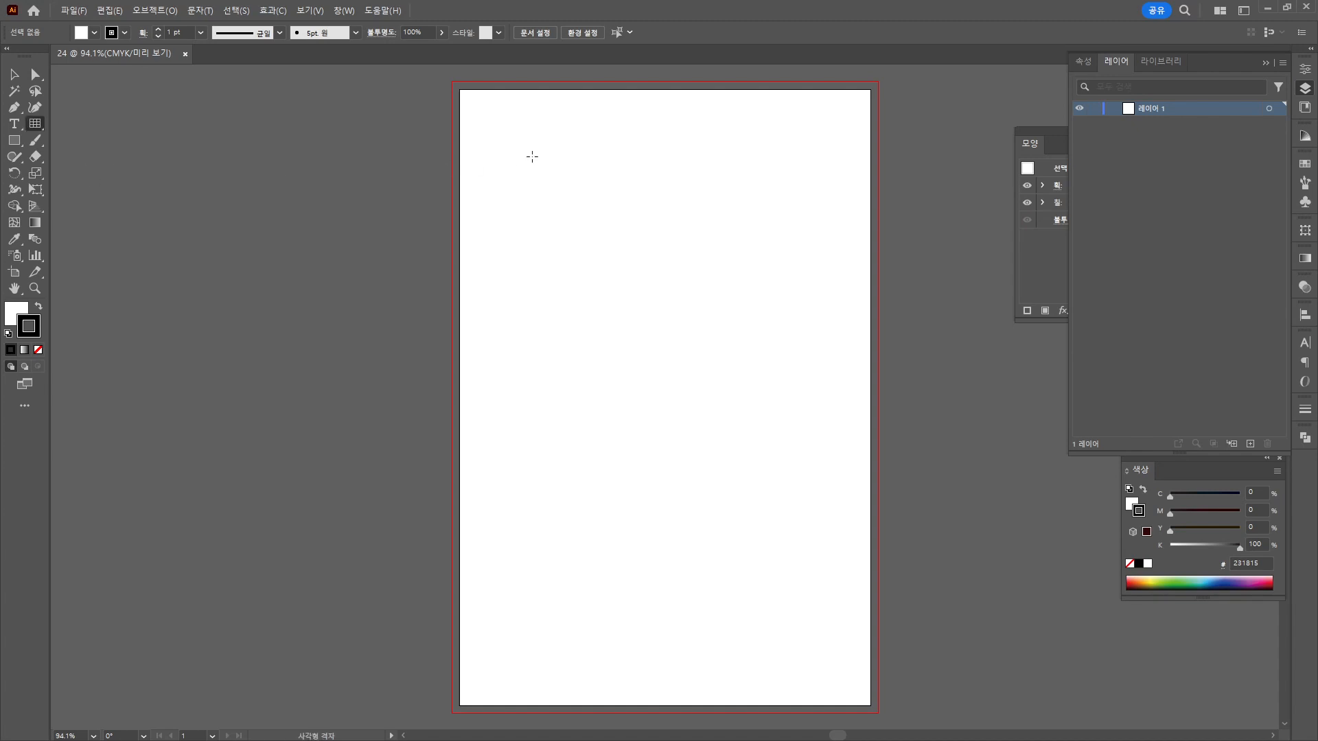
{"action": "left_click", "coordinate": [532, 157]}
{"action": "type", "text": "160"}
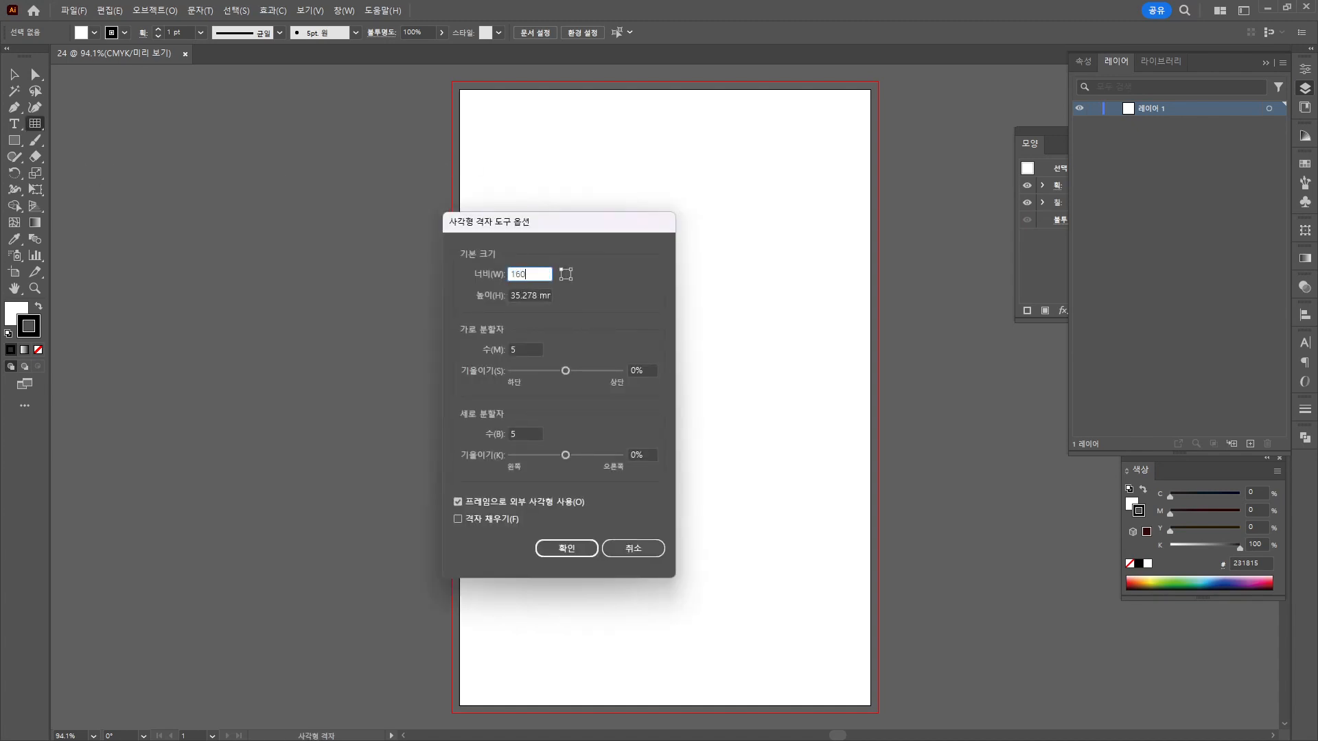
{"action": "key", "text": "Tab"}
{"action": "type", "text": "2"}
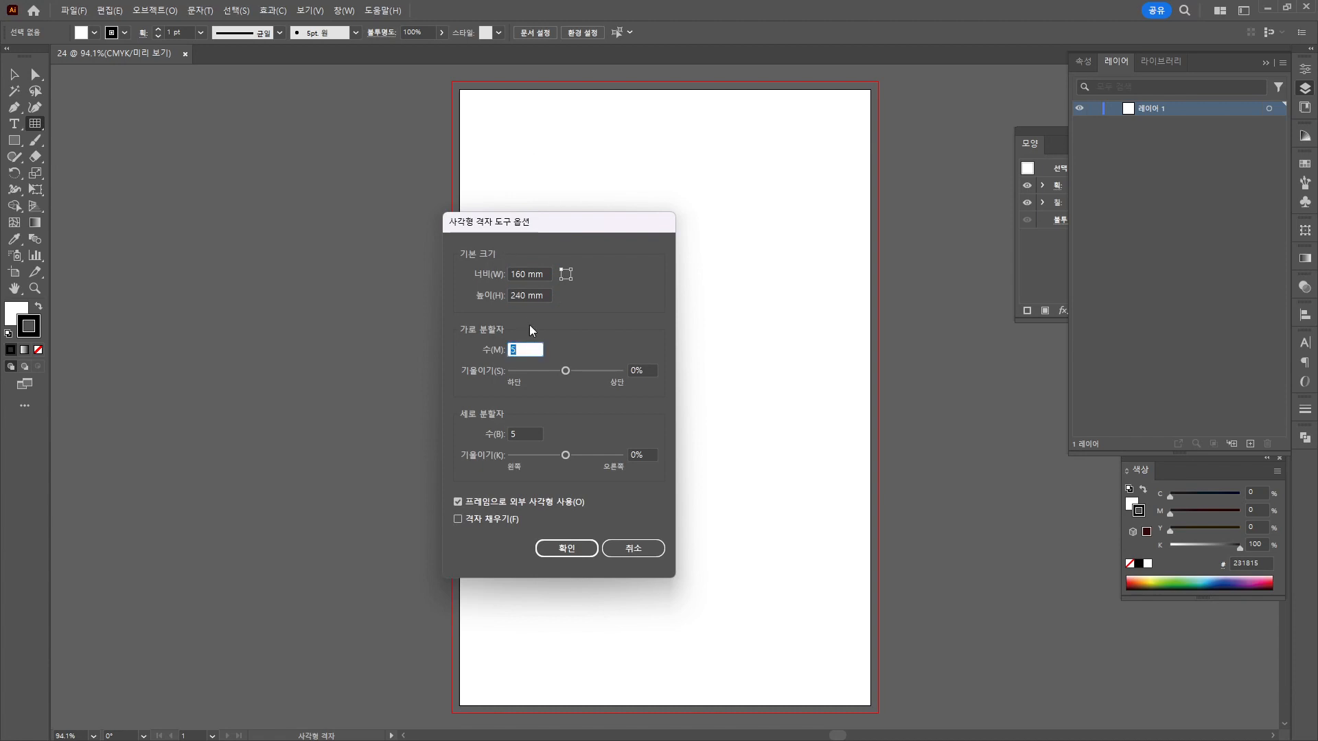
{"action": "type", "text": "3"}
{"action": "key", "text": "Tab"}
{"action": "key", "text": "Tab"}
{"action": "type", "text": "3"}
{"action": "key", "text": "Return"}
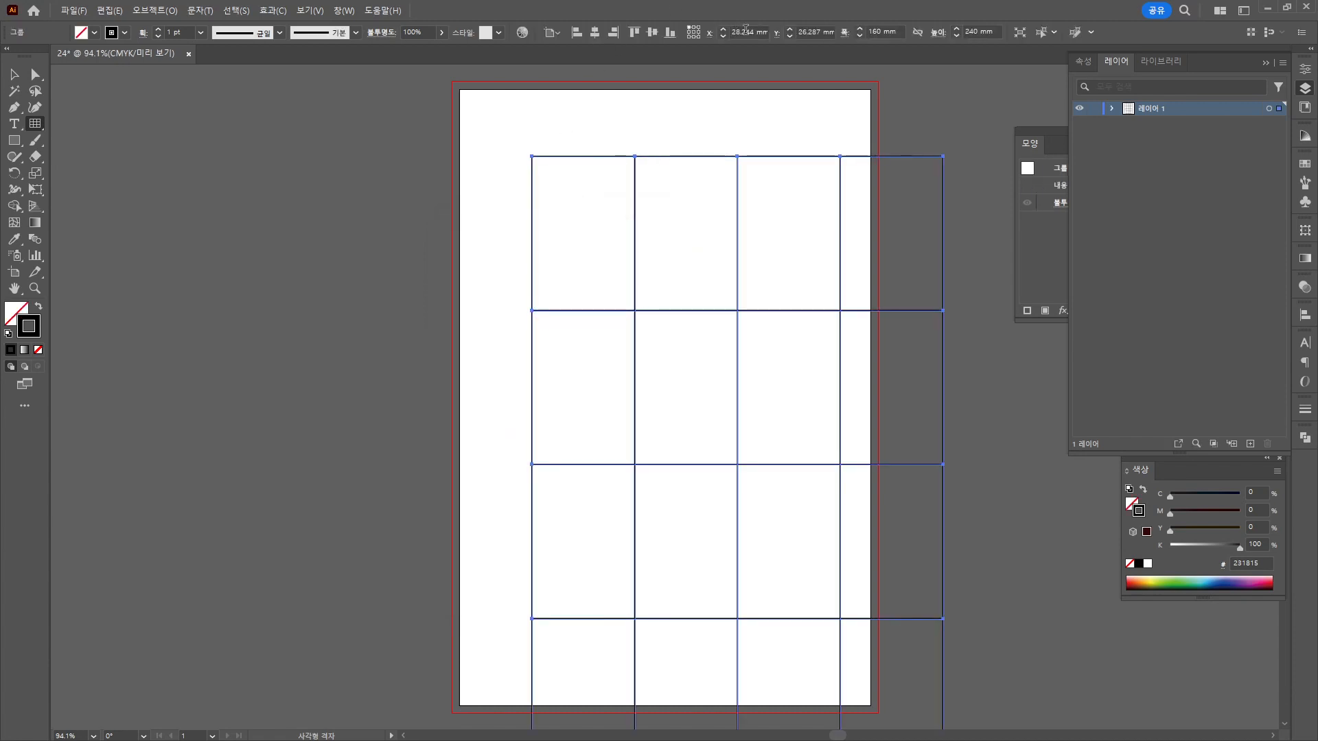
Align the grid with the artboard by setting its position to X 0 mm and Y 0 mm.
{"action": "left_click", "coordinate": [745, 30]}
{"action": "type", "text": "0"}
{"action": "key", "text": "Return"}
{"action": "key", "text": "Tab"}
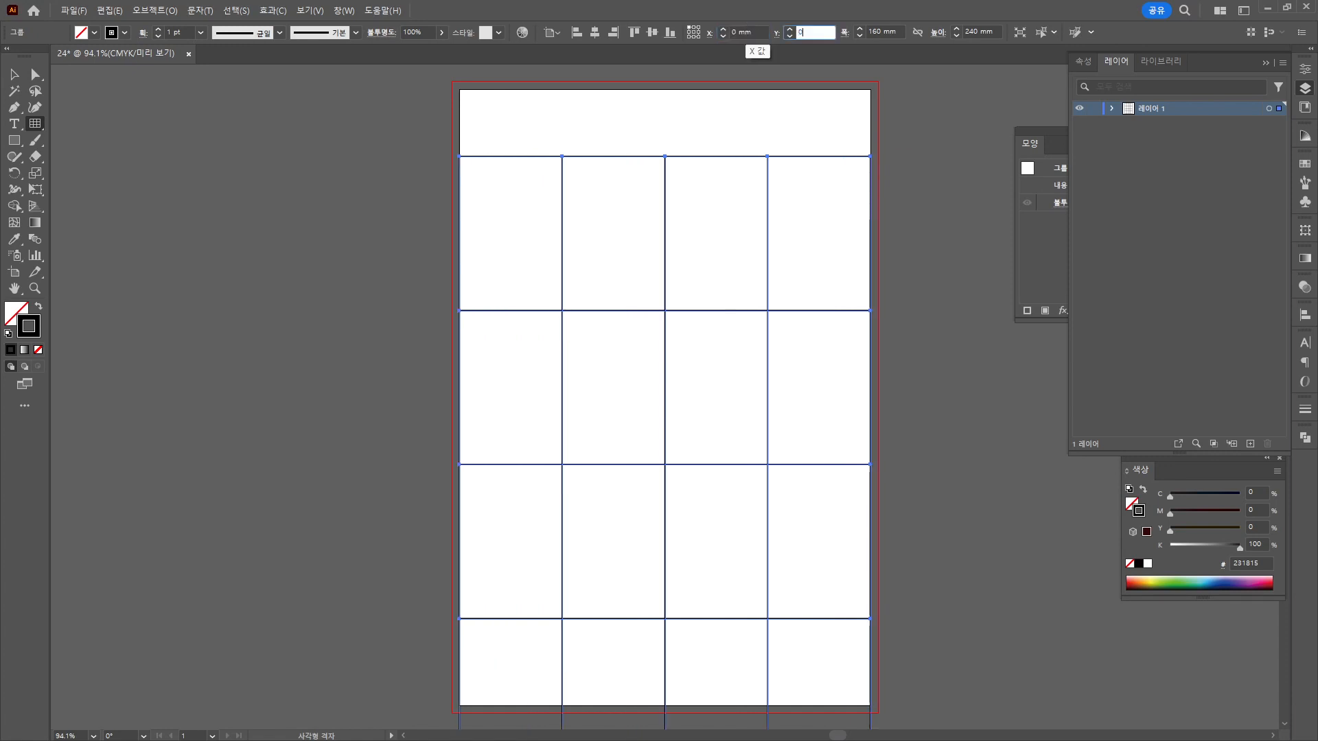
{"action": "type", "text": "0"}
{"action": "key", "text": "Return"}
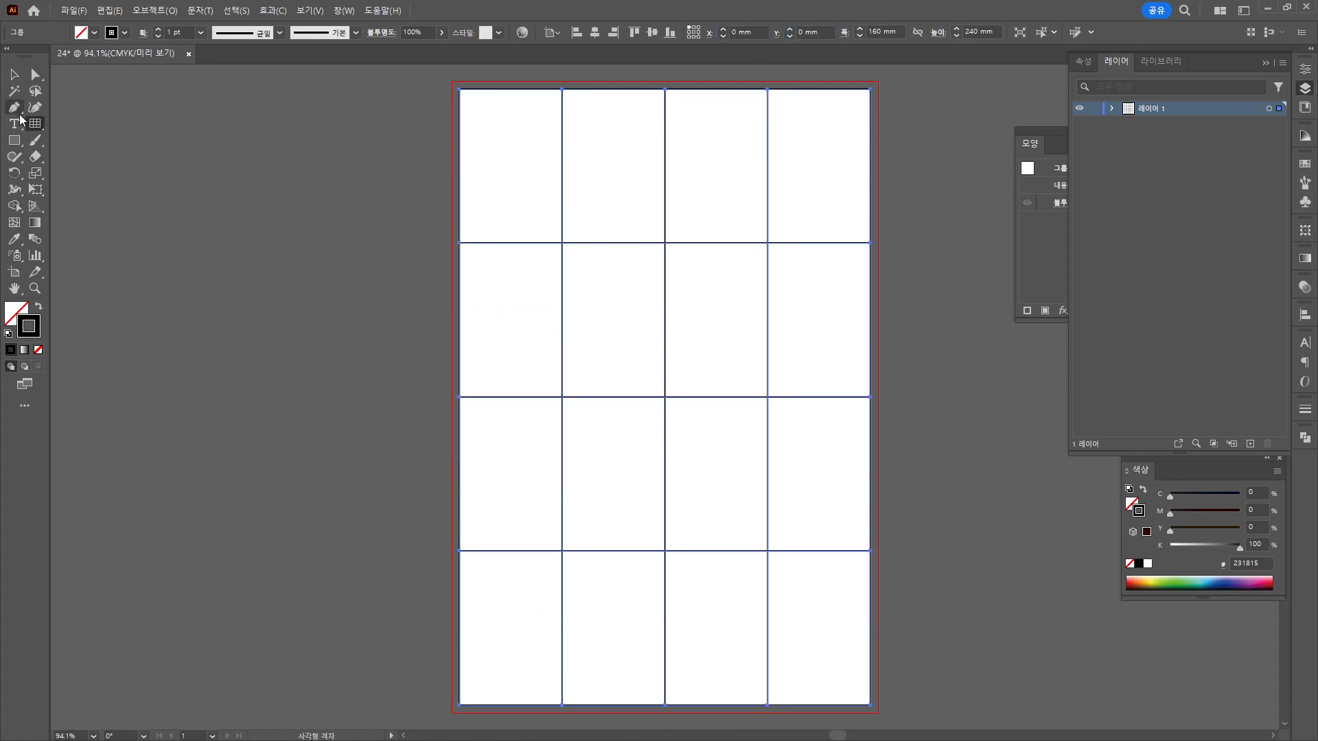
Draw seven parallel diagonal lines rising to the right through the grid intersections, covering every cell of the grid.
{"action": "left_click_drag", "start_coordinate": [35, 123], "coordinate": [80, 122]}
{"action": "left_click_drag", "start_coordinate": [460, 705], "coordinate": [871, 88]}
{"action": "left_click_drag", "start_coordinate": [459, 550], "coordinate": [767, 88]}
{"action": "left_click_drag", "start_coordinate": [459, 396], "coordinate": [665, 89]}
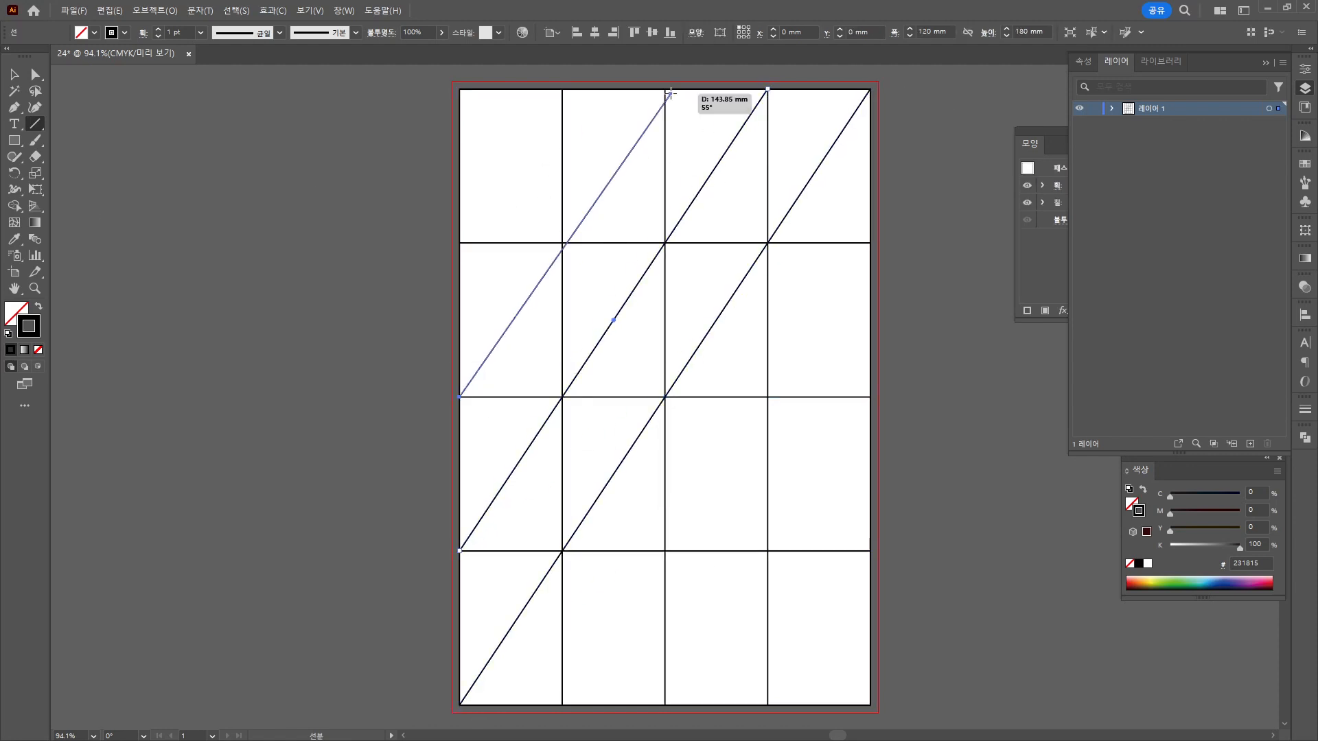
{"action": "left_click_drag", "start_coordinate": [459, 242], "coordinate": [562, 89]}
{"action": "left_click_drag", "start_coordinate": [562, 705], "coordinate": [870, 242]}
{"action": "left_click_drag", "start_coordinate": [664, 705], "coordinate": [870, 396]}
{"action": "left_click_drag", "start_coordinate": [767, 705], "coordinate": [871, 550]}
Select only the diagonal lines, leaving out the rectangular grid, and paste a copy of them in front.
{"action": "left_click", "coordinate": [14, 73]}
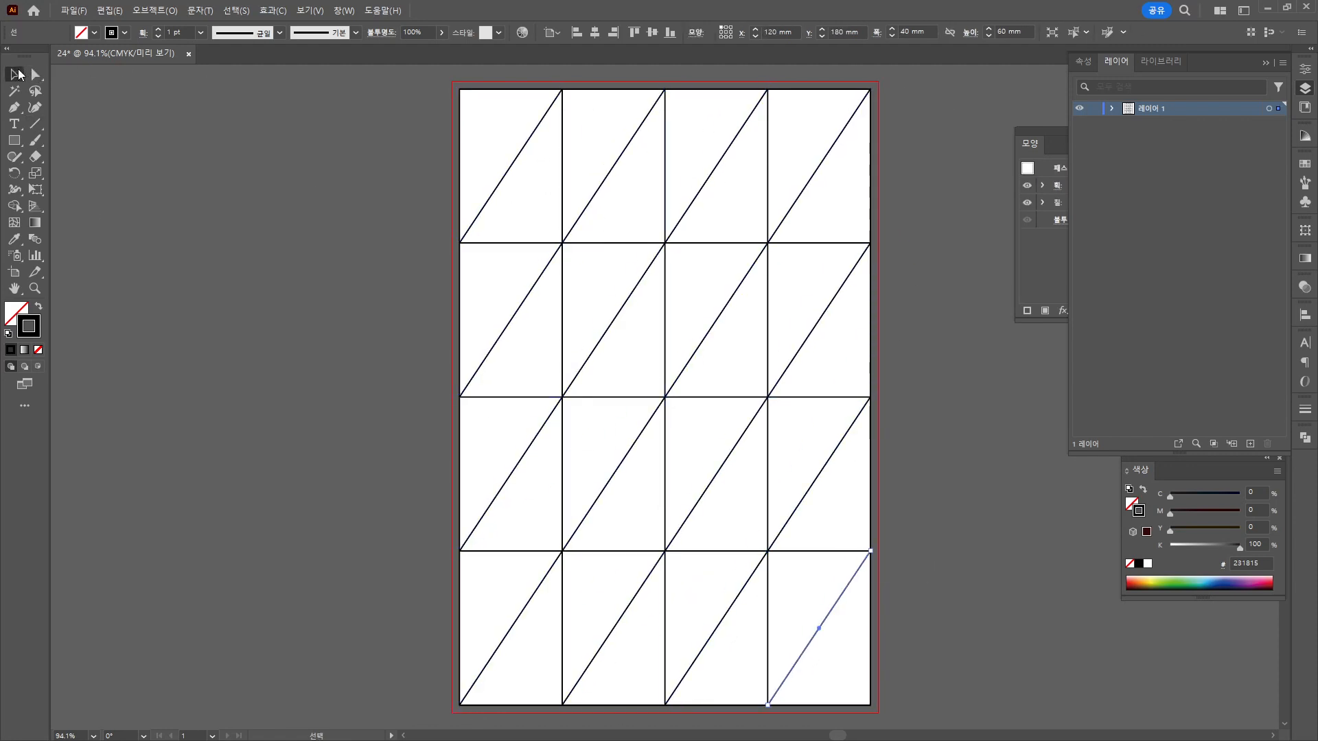
{"action": "key", "text": "ctrl+a"}
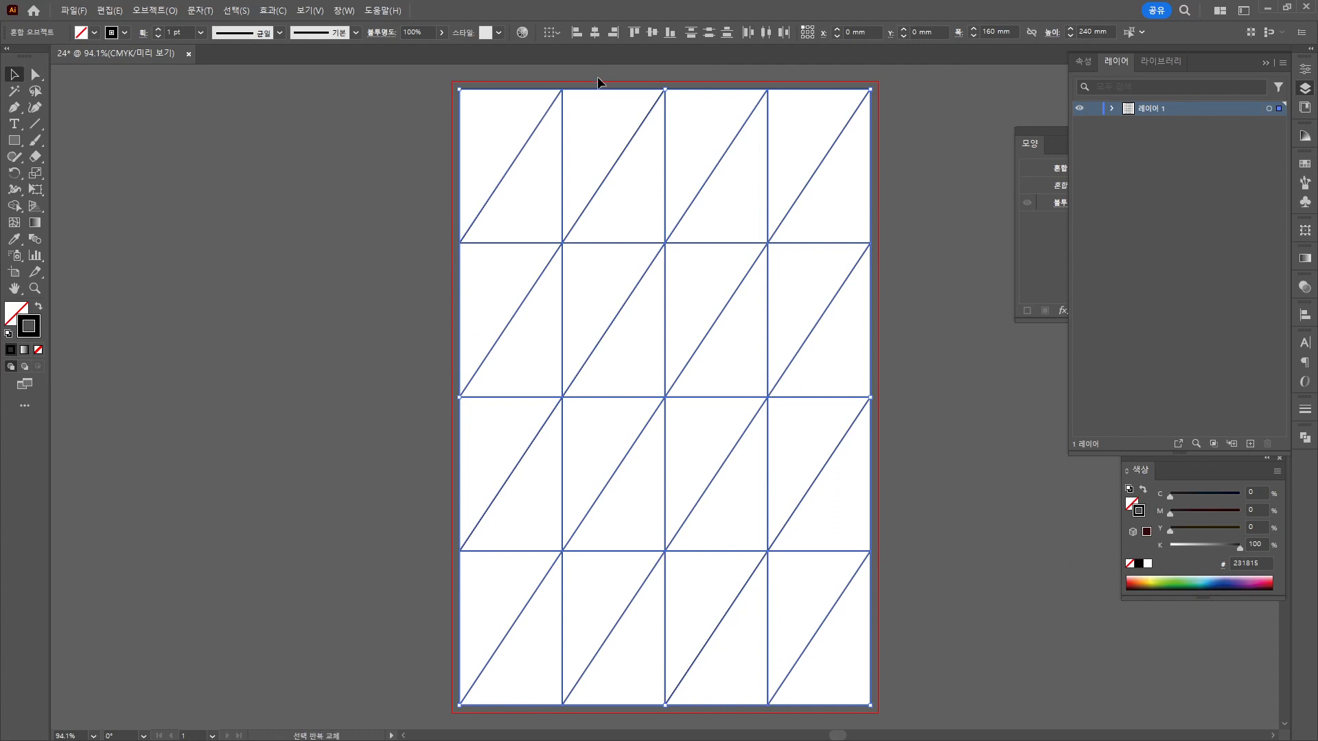
{"action": "left_click", "coordinate": [601, 89], "text": "shift"}
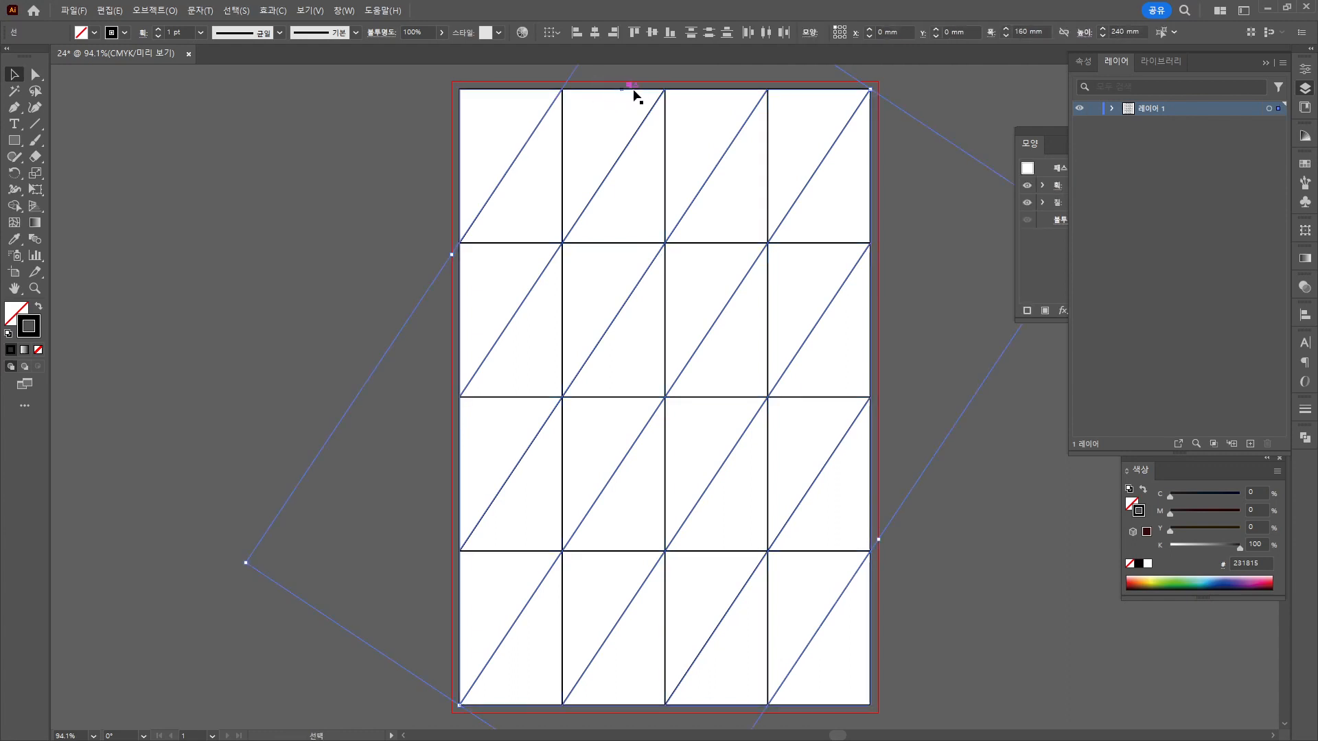
{"action": "key", "text": "ctrl+c"}
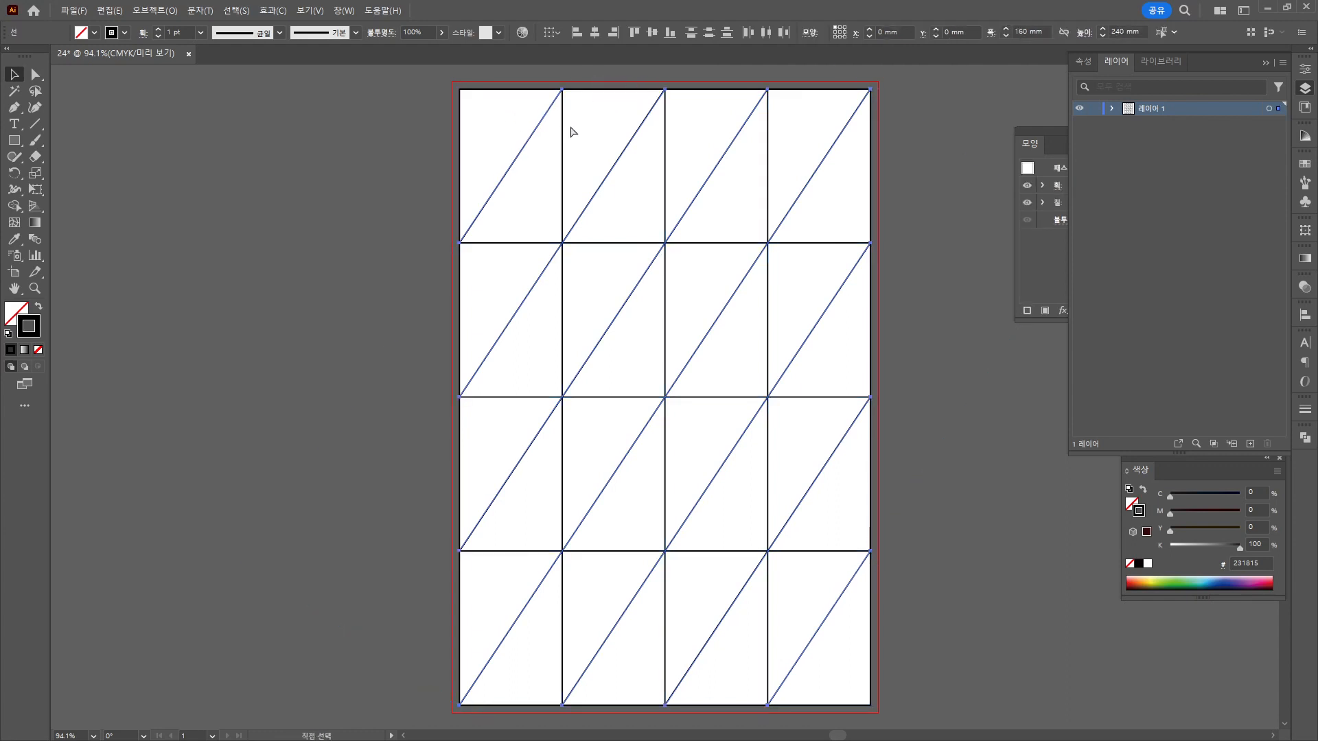
{"action": "key", "text": "ctrl+f"}
Reflect the copied diagonal lines across the vertical axis so that they cross the originals in every cell.
{"action": "right_click", "coordinate": [613, 201]}
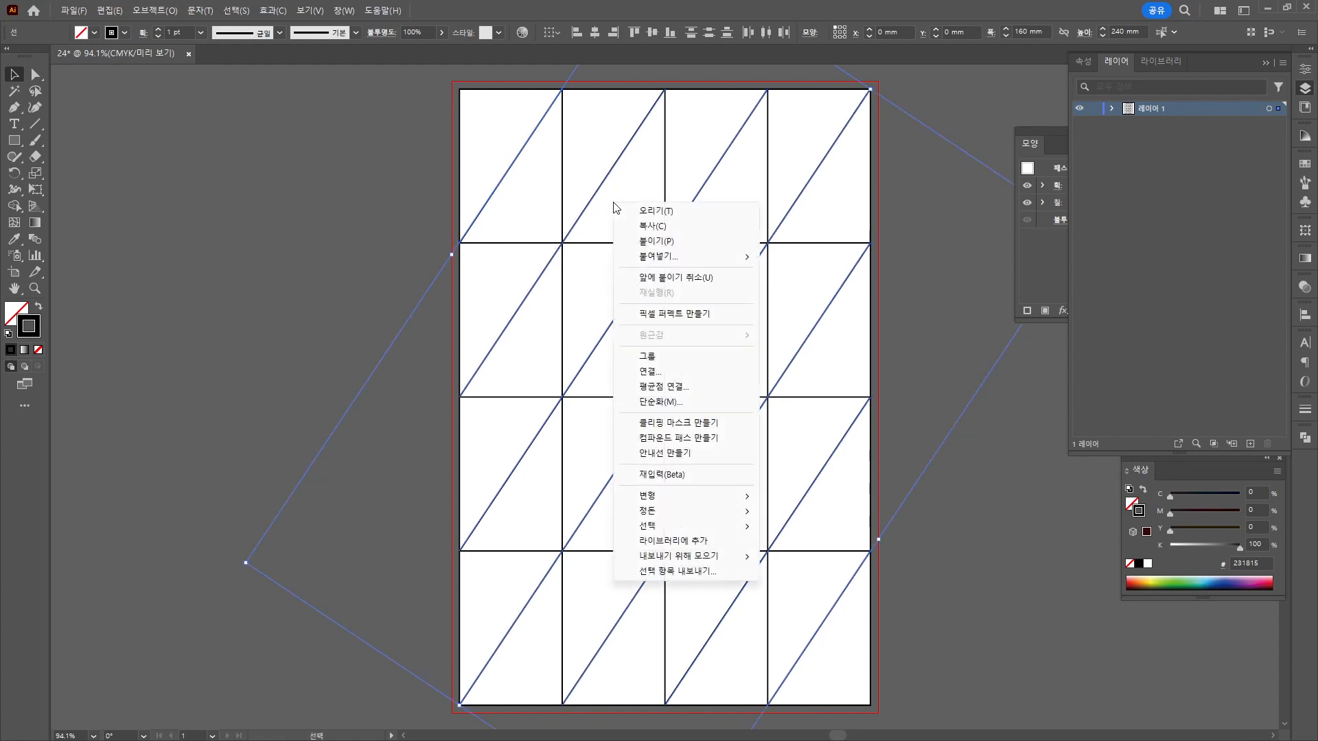
{"action": "mouse_move", "coordinate": [676, 500]}
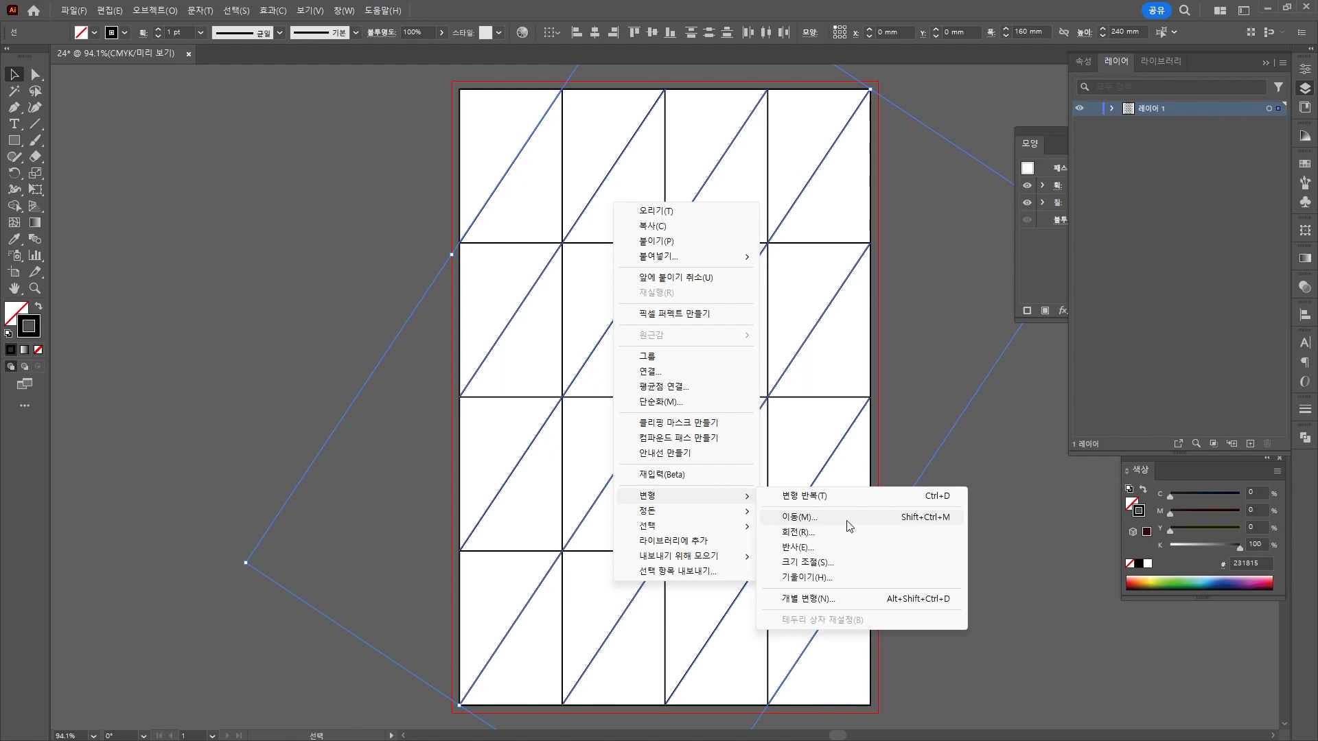
{"action": "left_click", "coordinate": [823, 558]}
{"action": "left_click", "coordinate": [814, 557]}
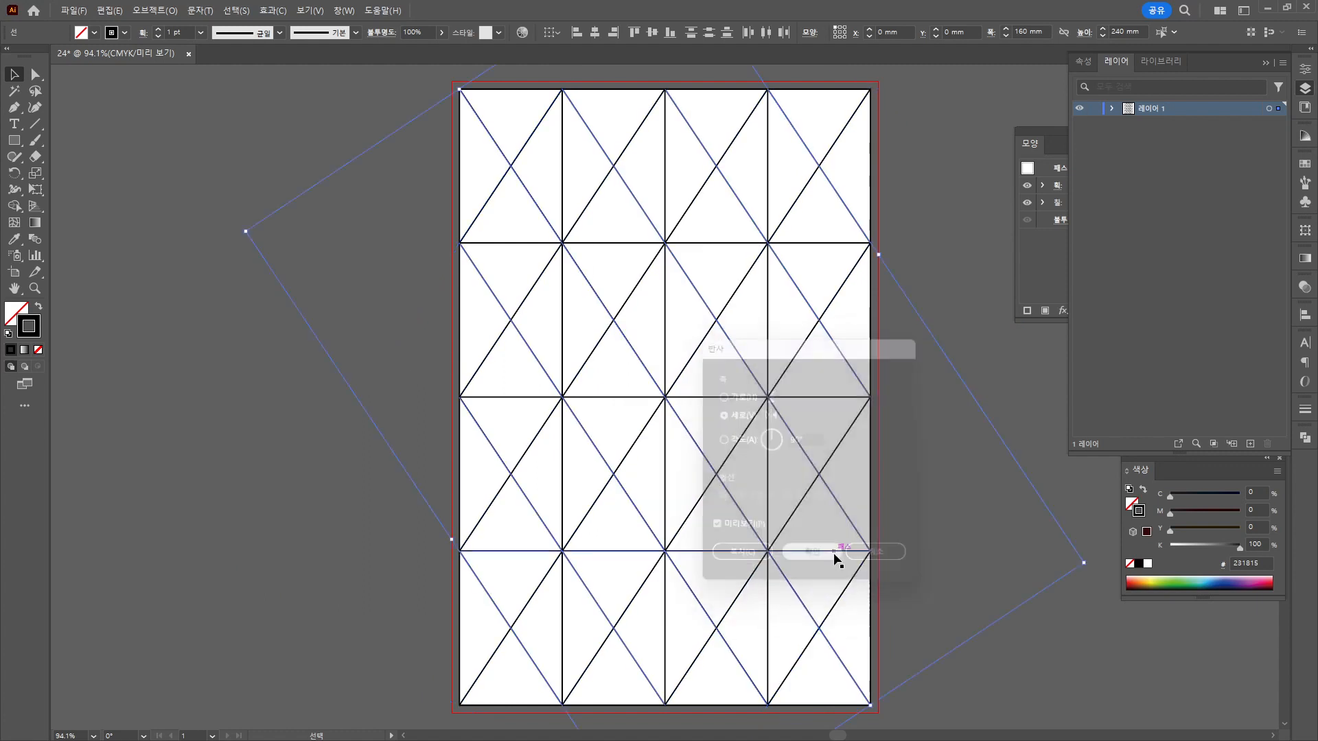
{"action": "left_click", "coordinate": [962, 554]}
{"action": "left_click_drag", "start_coordinate": [975, 536], "coordinate": [808, 538]}
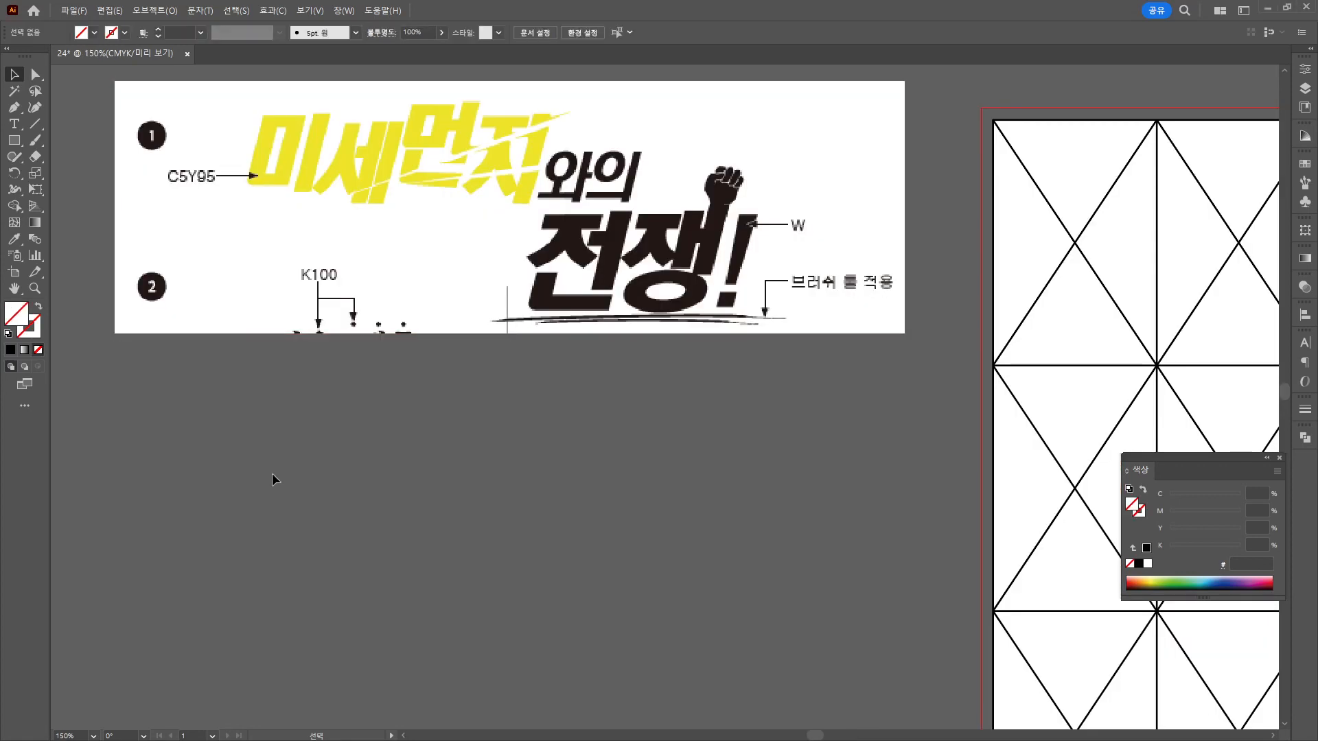
Add the point text "미세먼지와의전쟁!" below the reference title artwork.
{"action": "key", "text": "t"}
{"action": "left_click", "coordinate": [242, 417]}
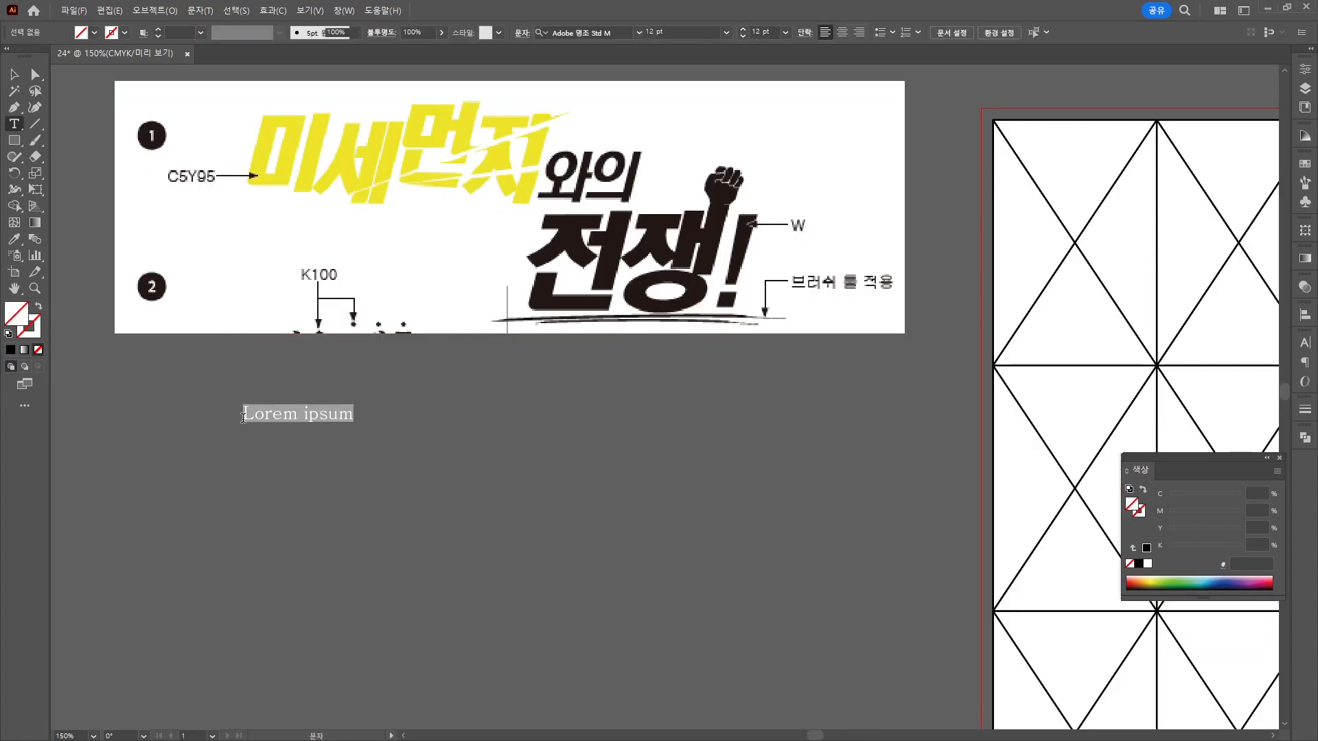
{"action": "type", "text": "a"}
{"action": "key", "text": "BackSpace"}
{"action": "type", "text": "미세"}
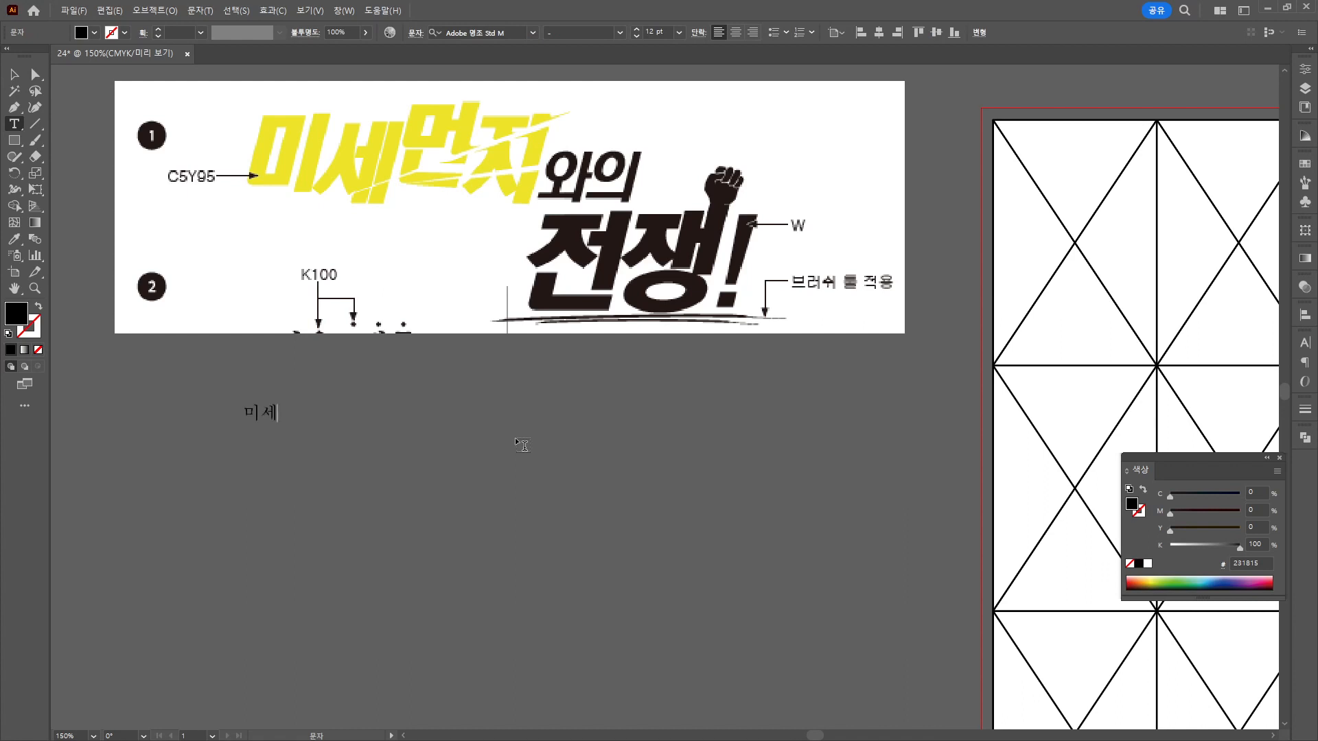
{"action": "type", "text": "먼지와의전쟁!"}
Set the title text's font to HY견고딕 and enlarge it to about 43.6 pt.
{"action": "left_click", "coordinate": [14, 74]}
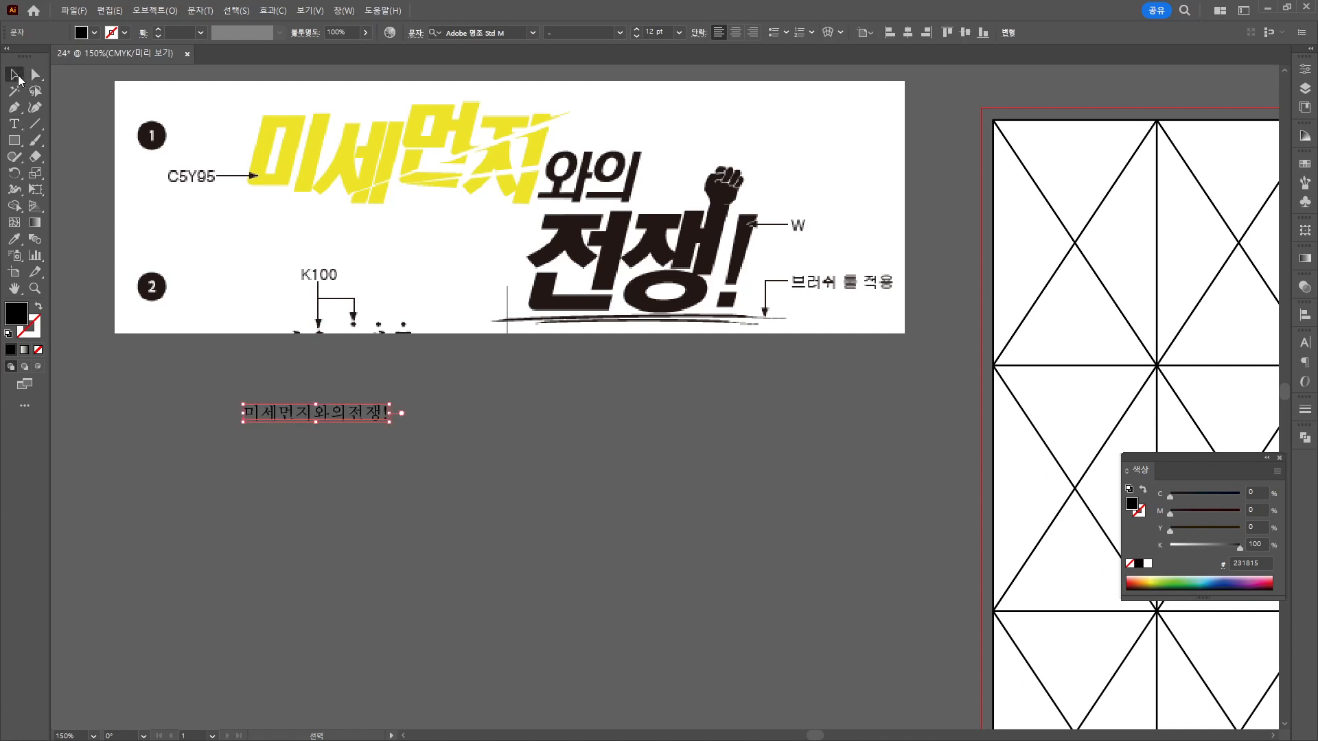
{"action": "left_click", "coordinate": [533, 33]}
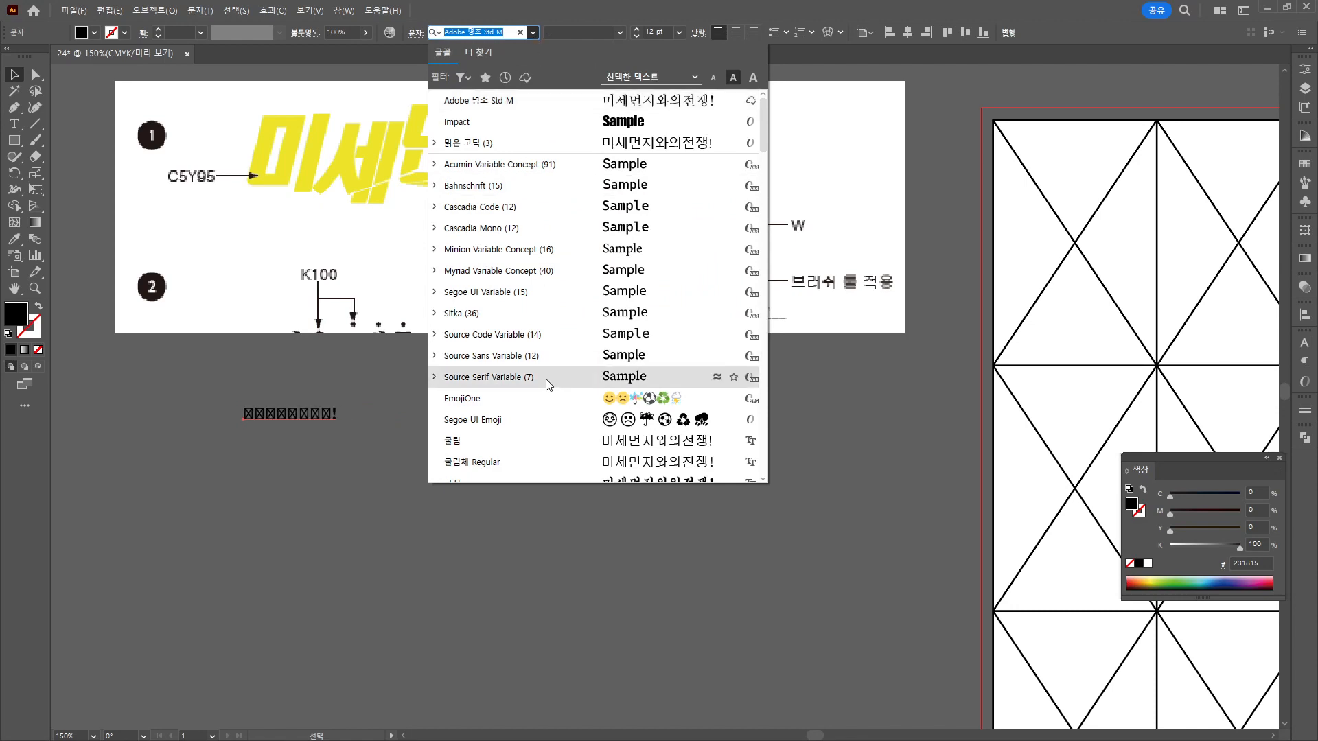
{"action": "scroll", "coordinate": [546, 384], "scroll_direction": "down", "scroll_amount": 4}
{"action": "scroll", "coordinate": [549, 415], "scroll_direction": "up", "scroll_amount": 6}
{"action": "left_click", "coordinate": [508, 143]}
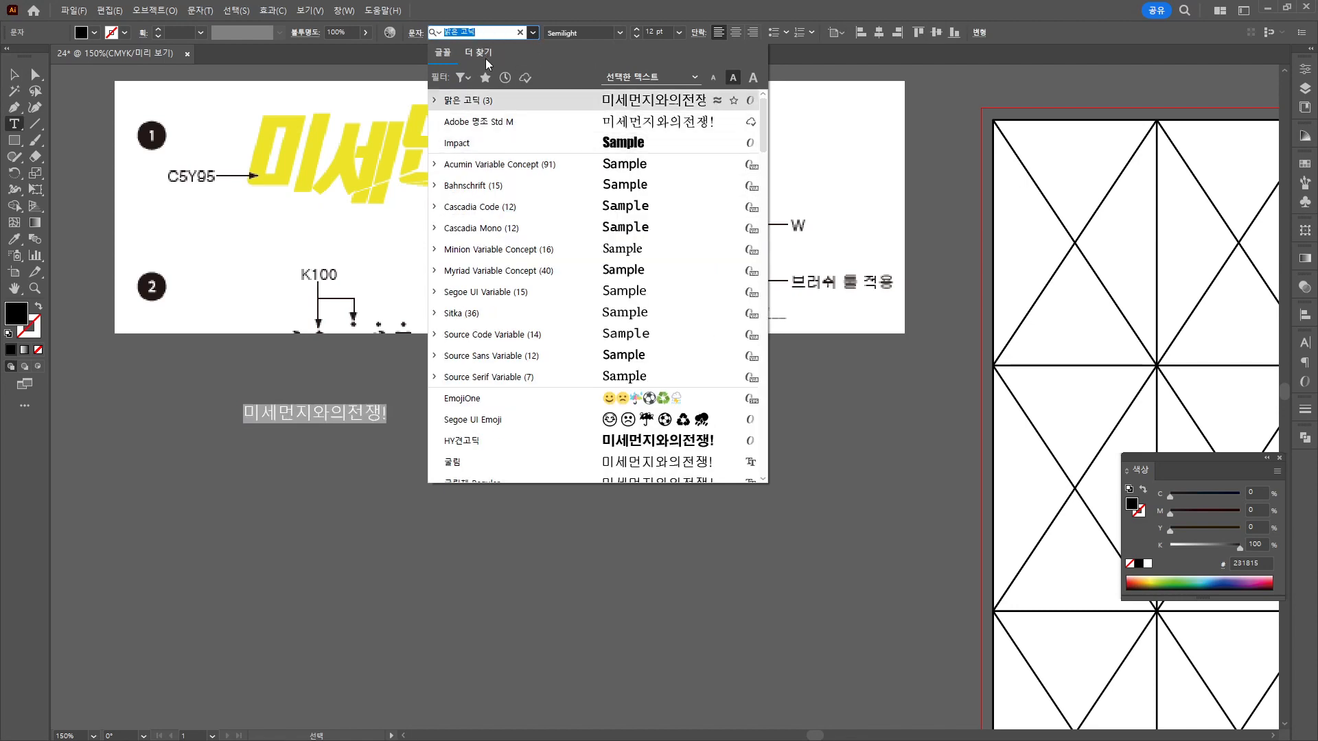
{"action": "left_click", "coordinate": [474, 443]}
{"action": "key", "text": "Escape"}
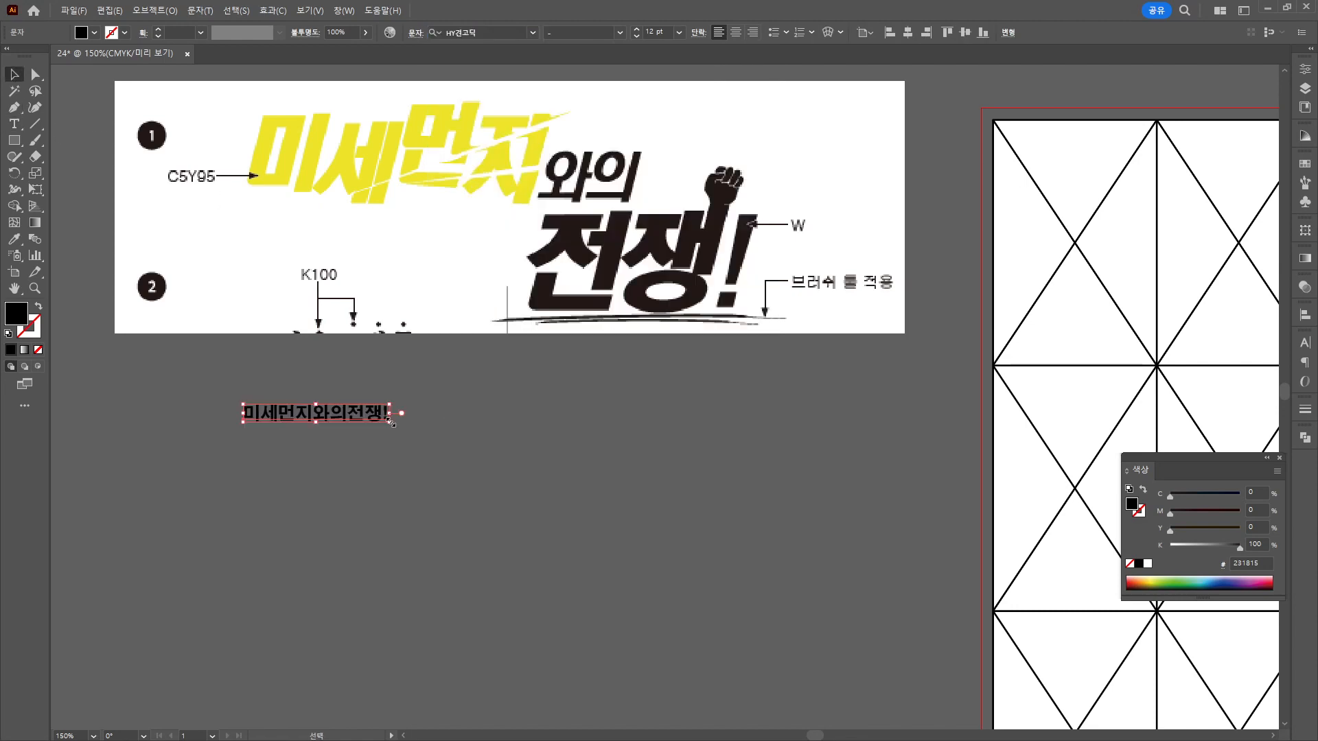
{"action": "left_click_drag", "start_coordinate": [395, 423], "coordinate": [762, 562]}
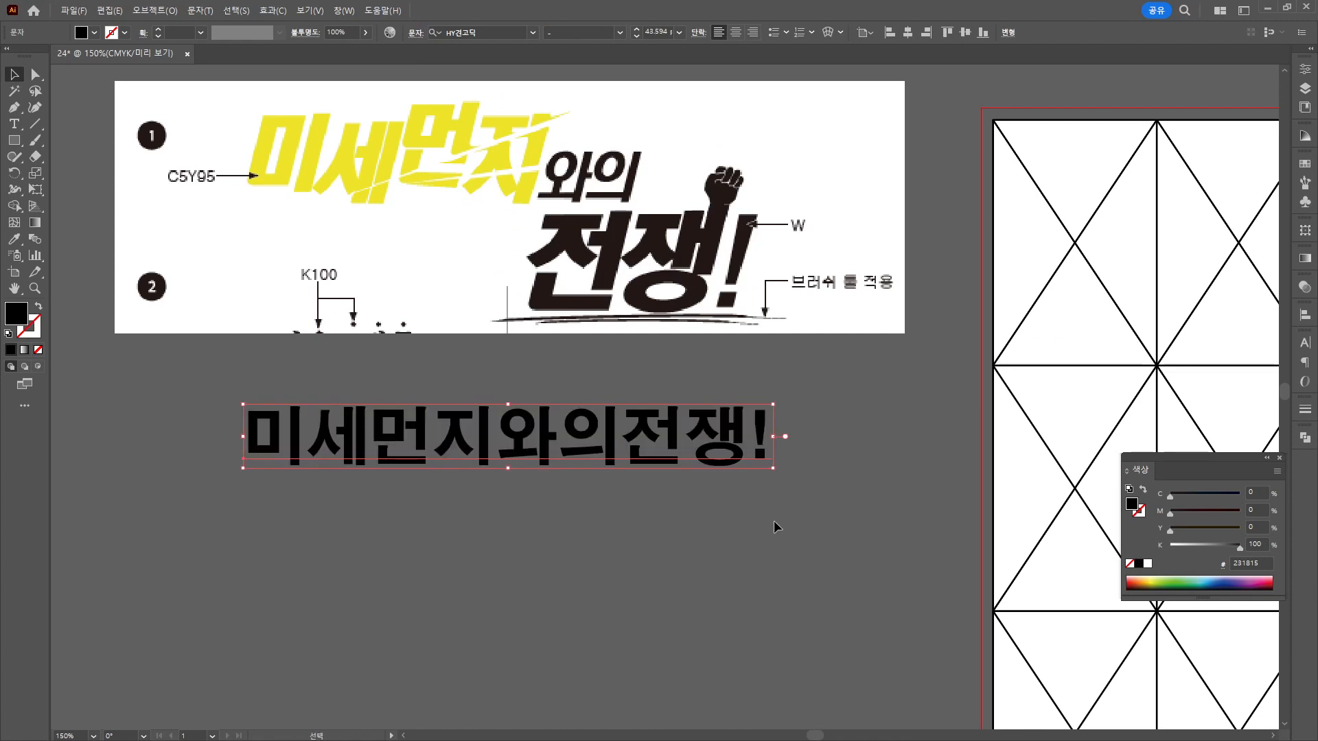
Change only the characters "와의" in the title to 맑은 고딕 Regular.
{"action": "double_click", "coordinate": [585, 429]}
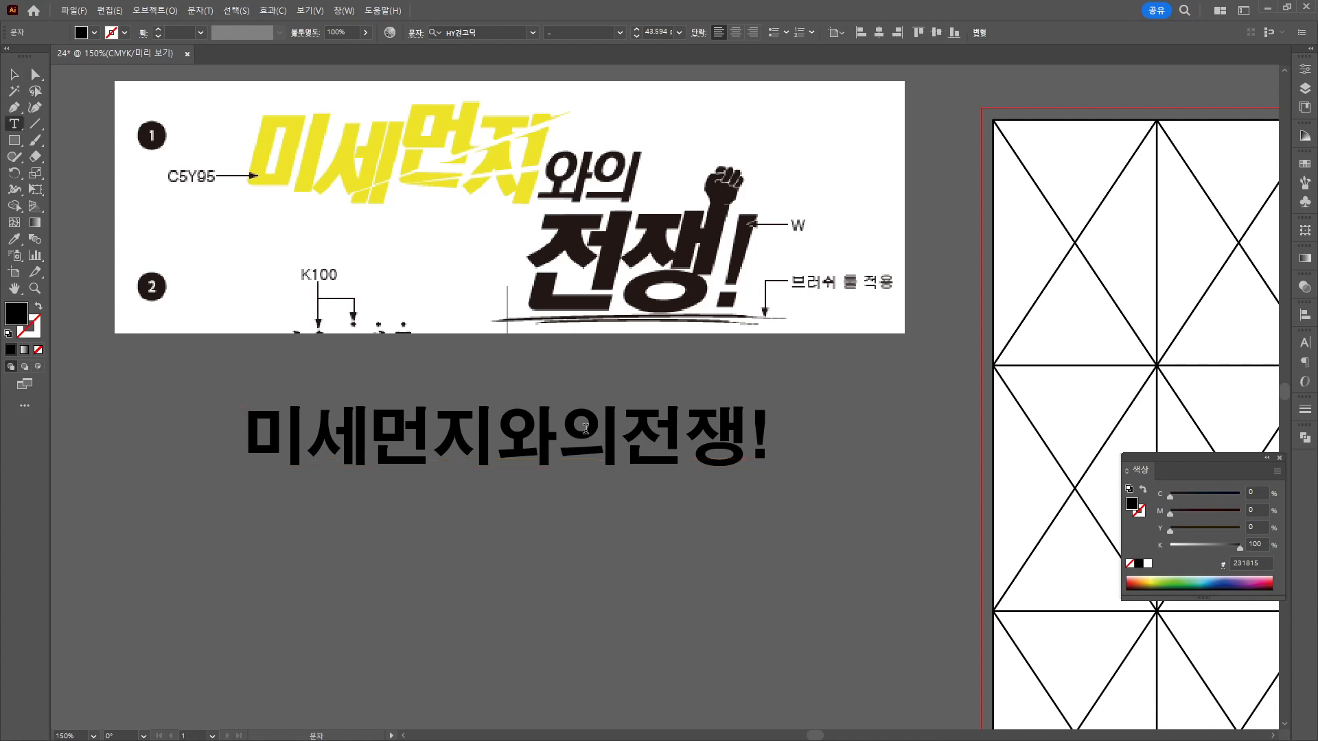
{"action": "double_click", "coordinate": [512, 438]}
{"action": "left_click_drag", "start_coordinate": [496, 439], "coordinate": [605, 448]}
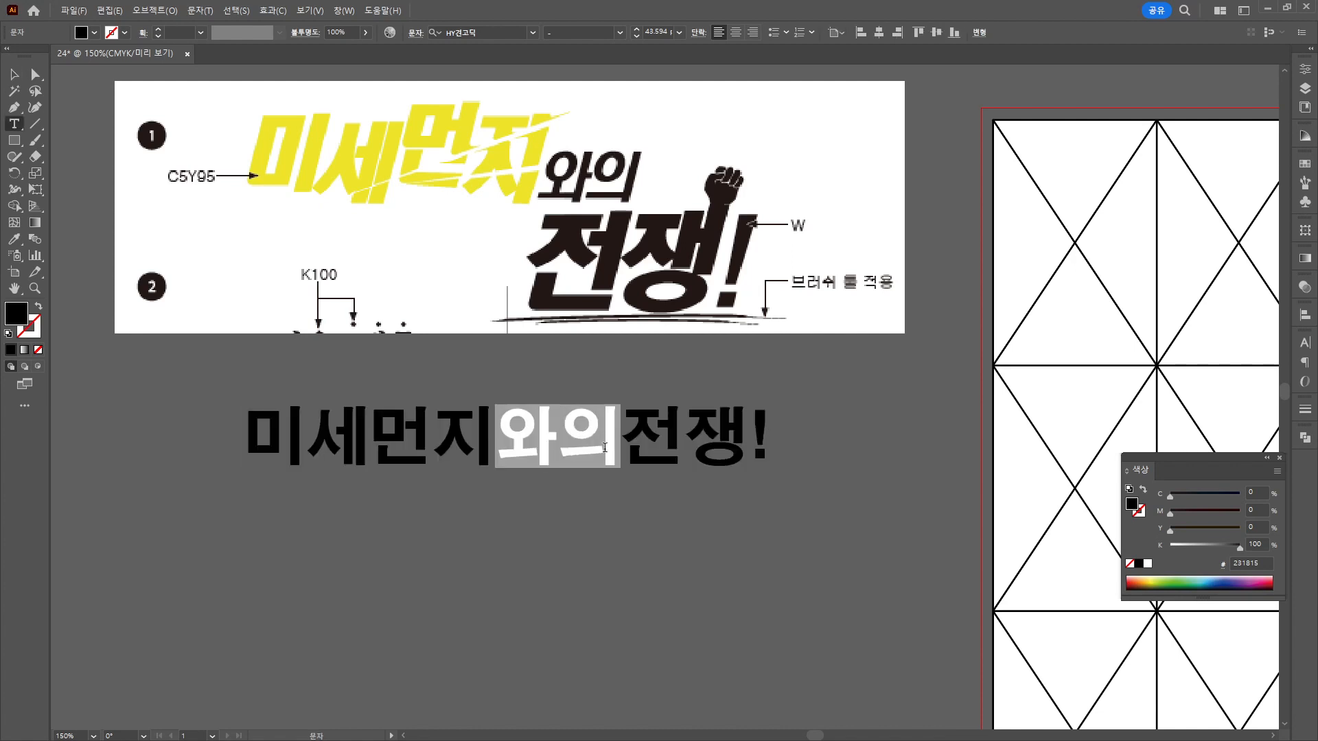
{"action": "left_click", "coordinate": [533, 33]}
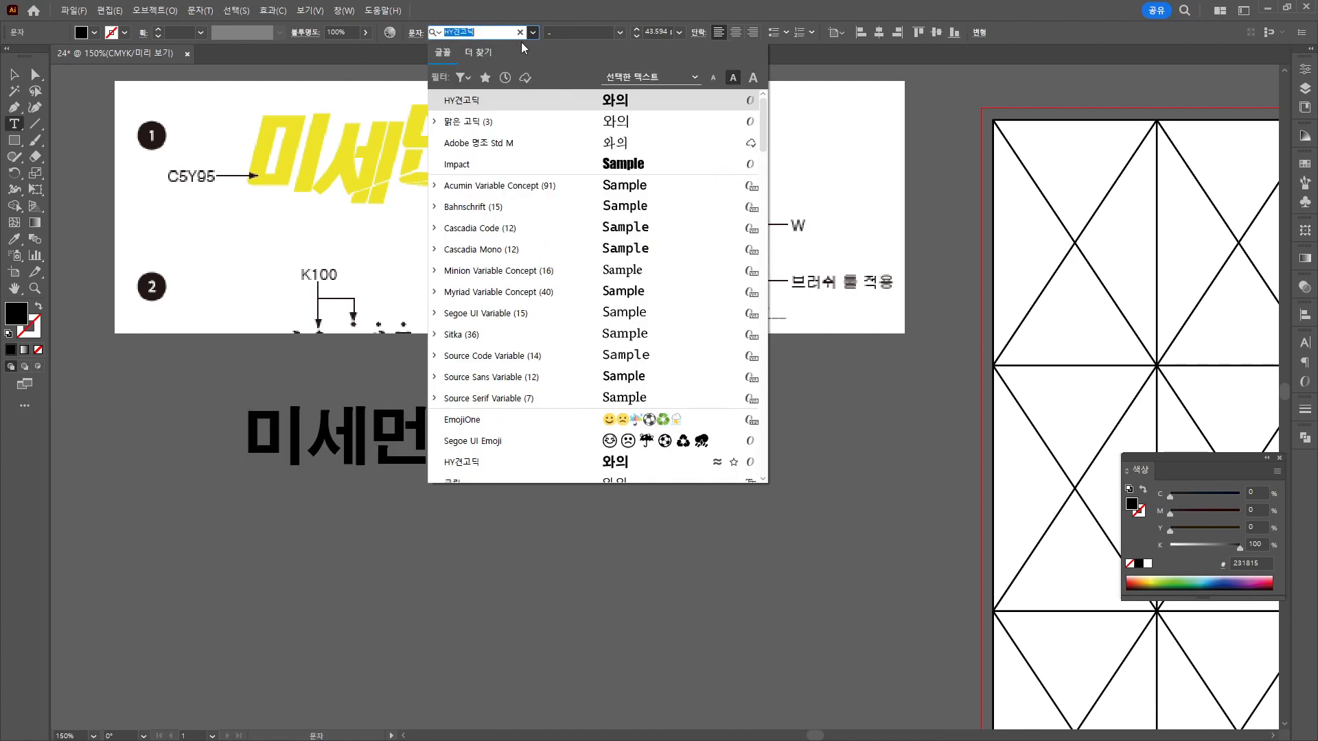
{"action": "left_click", "coordinate": [473, 121]}
{"action": "left_click", "coordinate": [622, 31]}
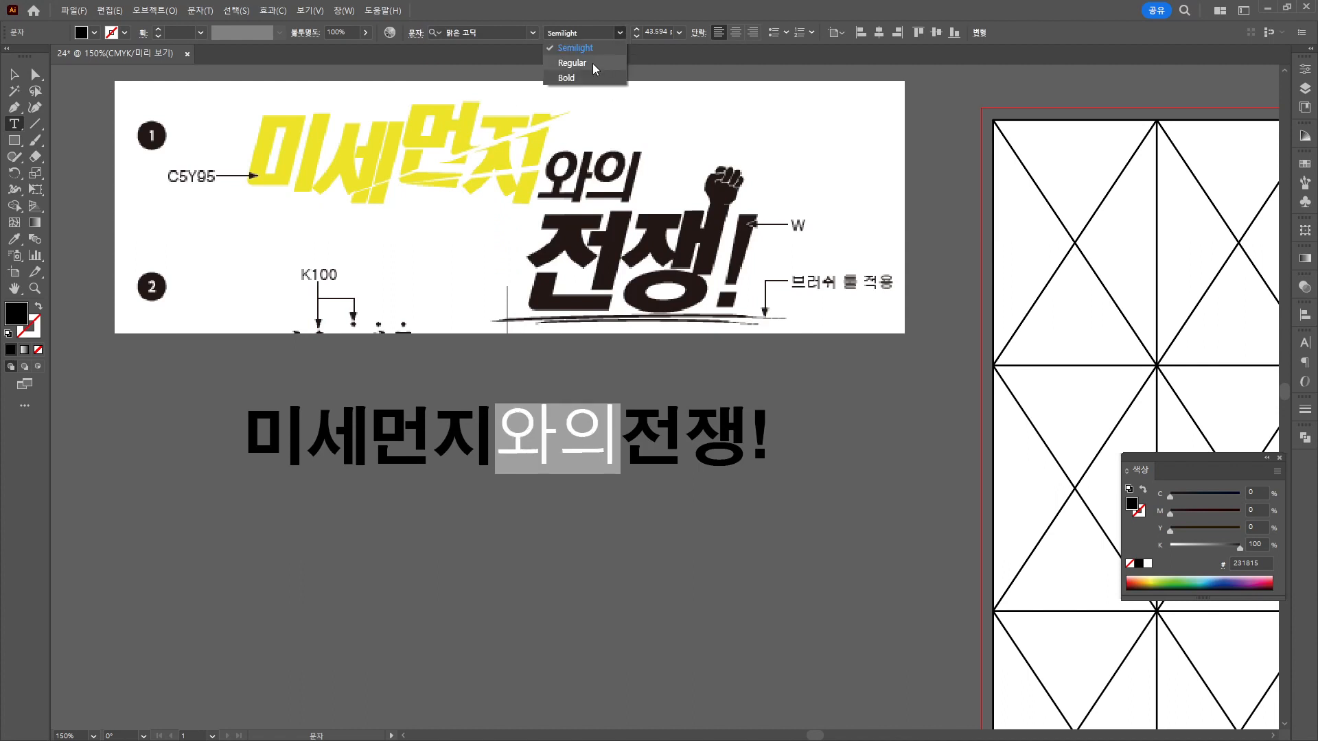
{"action": "left_click", "coordinate": [592, 63]}
{"action": "left_click", "coordinate": [536, 456]}
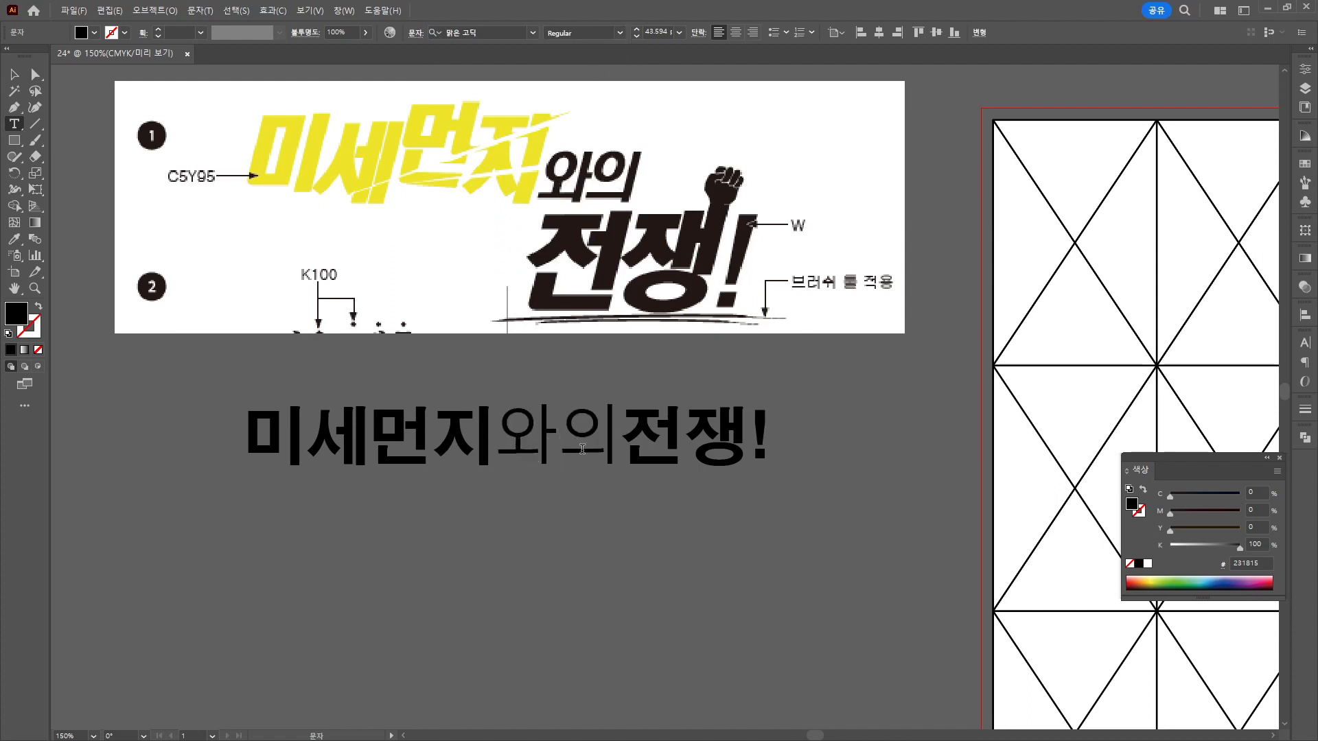
Hide the artboards and reposition the title text on the canvas below the reference artwork.
{"action": "left_click", "coordinate": [14, 73]}
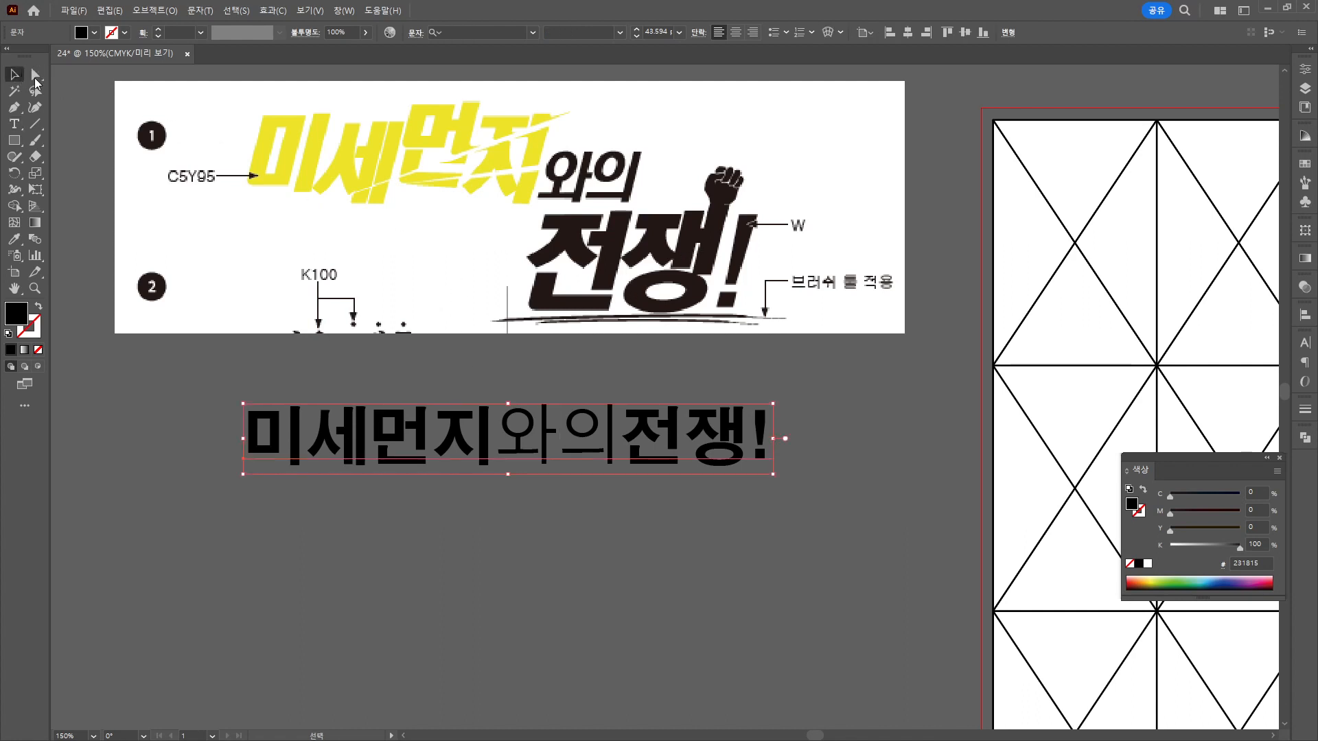
{"action": "left_click_drag", "start_coordinate": [362, 451], "coordinate": [355, 445]}
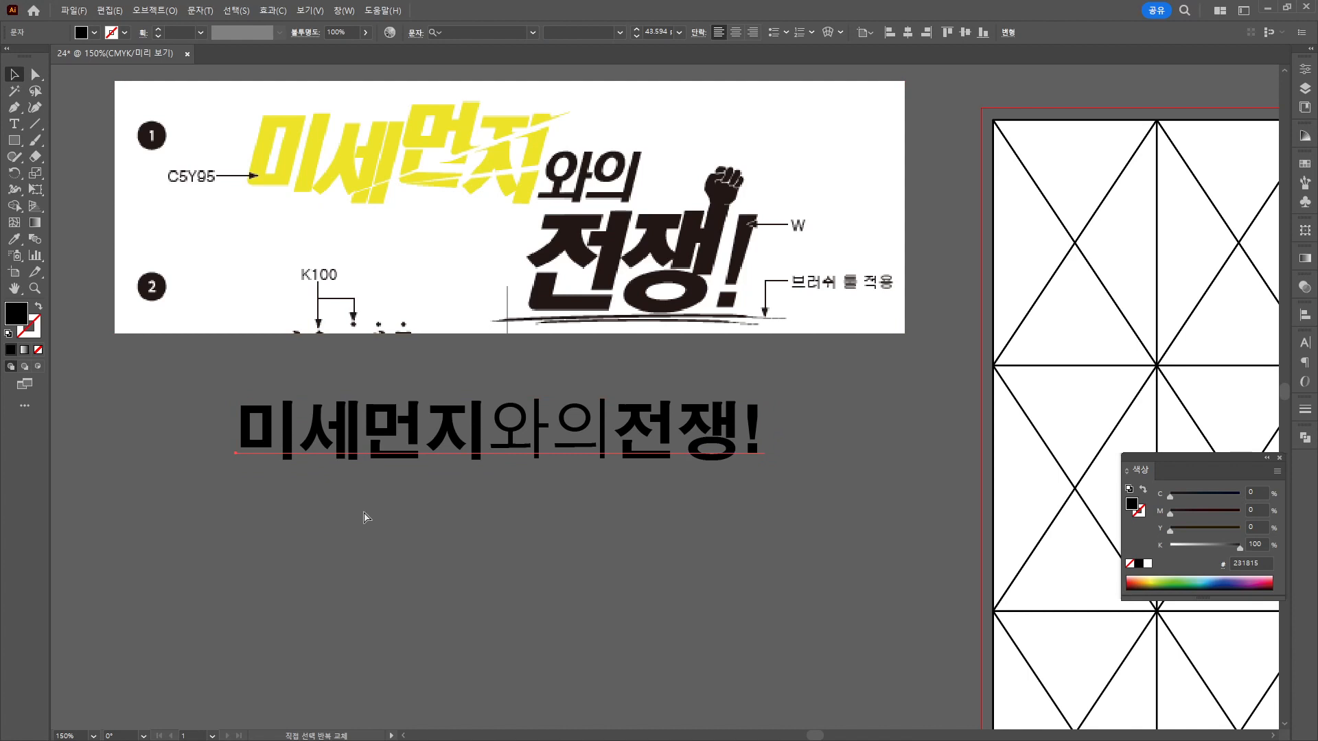
{"action": "key", "text": "ctrl+shift+h"}
{"action": "left_click_drag", "start_coordinate": [522, 434], "coordinate": [538, 460]}
Convert the title text to outlines and ungroup it into separate letters.
{"action": "right_click", "coordinate": [514, 468]}
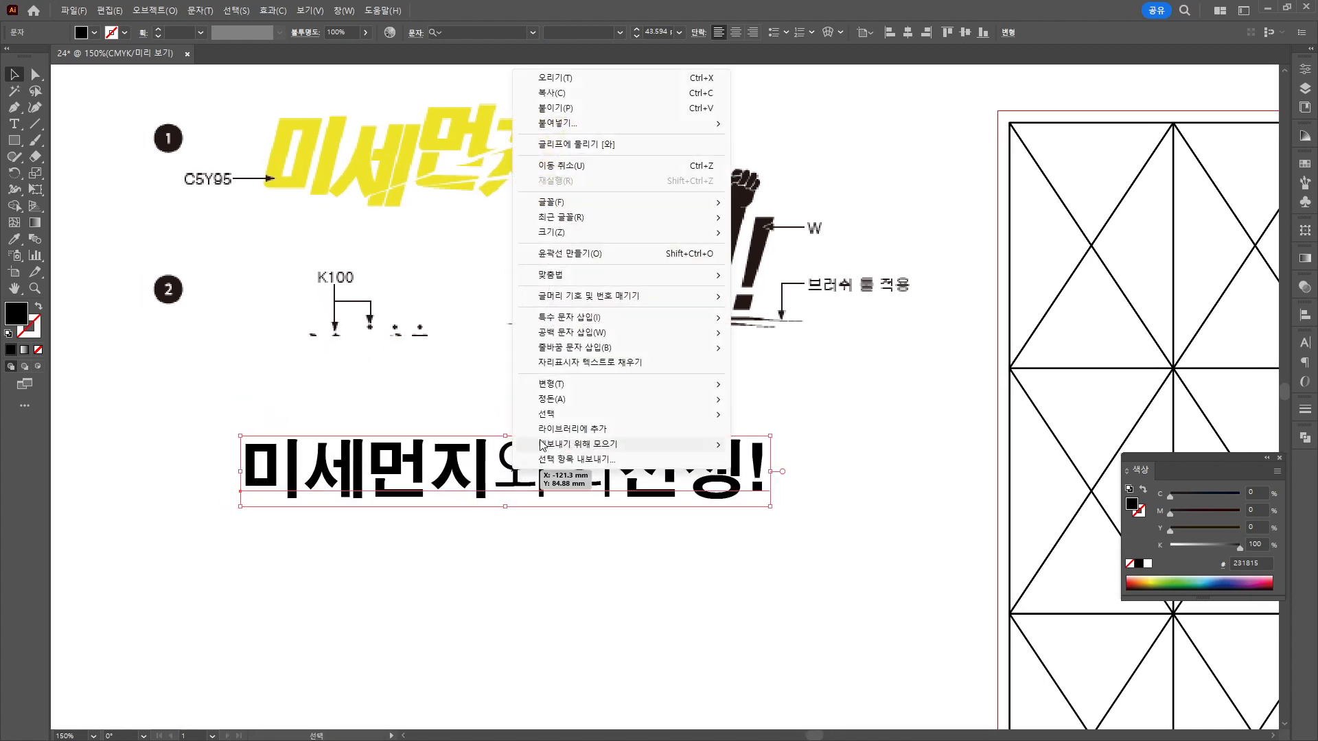
{"action": "left_click", "coordinate": [596, 253]}
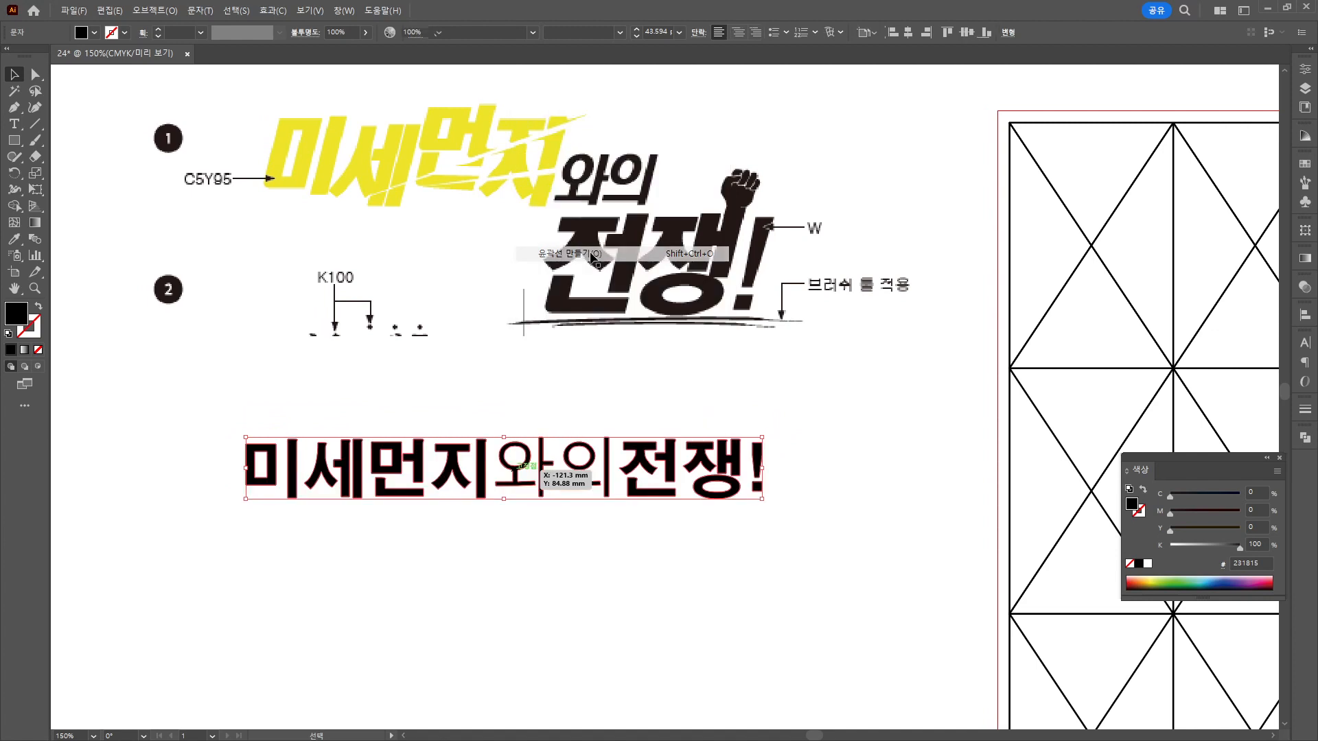
{"action": "right_click", "coordinate": [551, 467]}
{"action": "left_click", "coordinate": [595, 319]}
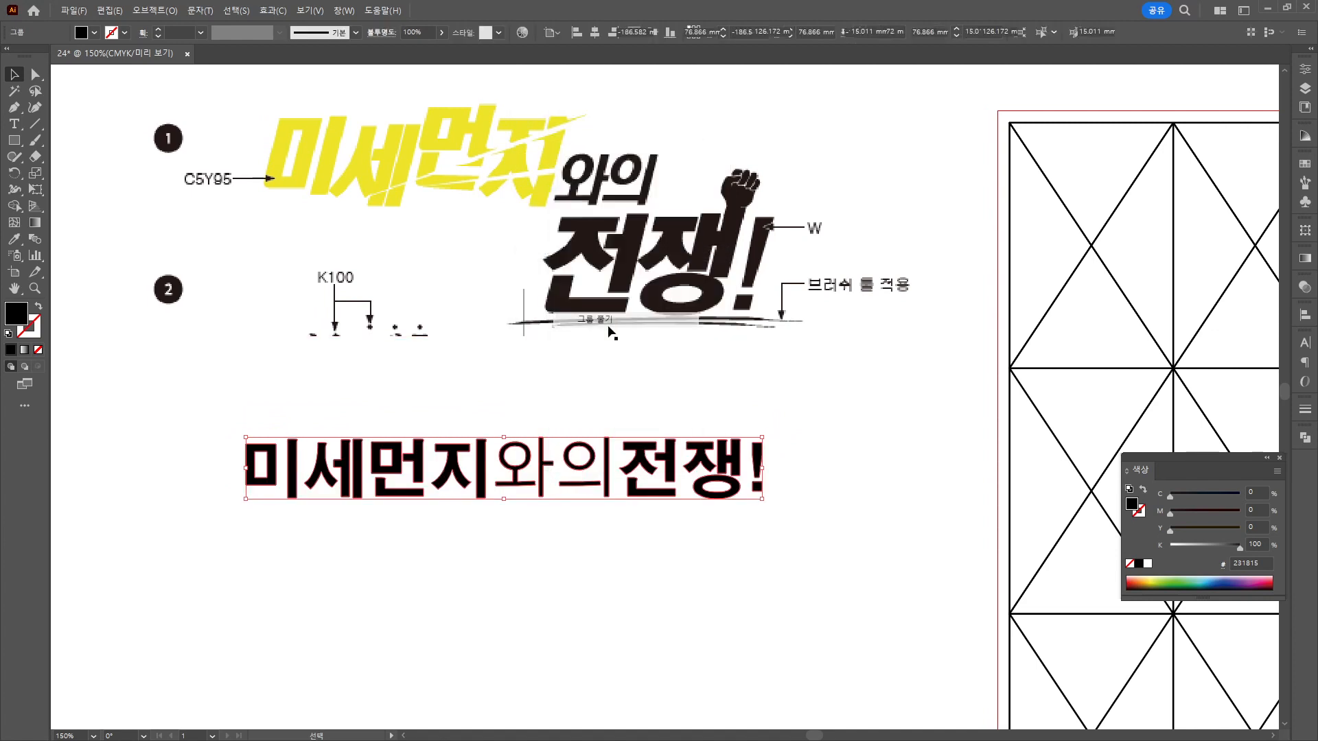
{"action": "left_click", "coordinate": [557, 565]}
Move the letters "전쟁!" away from the rest of the title, to the right of "와의".
{"action": "left_click_drag", "start_coordinate": [709, 497], "coordinate": [775, 522]}
{"action": "left_click_drag", "start_coordinate": [759, 475], "coordinate": [751, 564]}
{"action": "scroll", "coordinate": [769, 596], "scroll_direction": "up", "scroll_amount": 1}
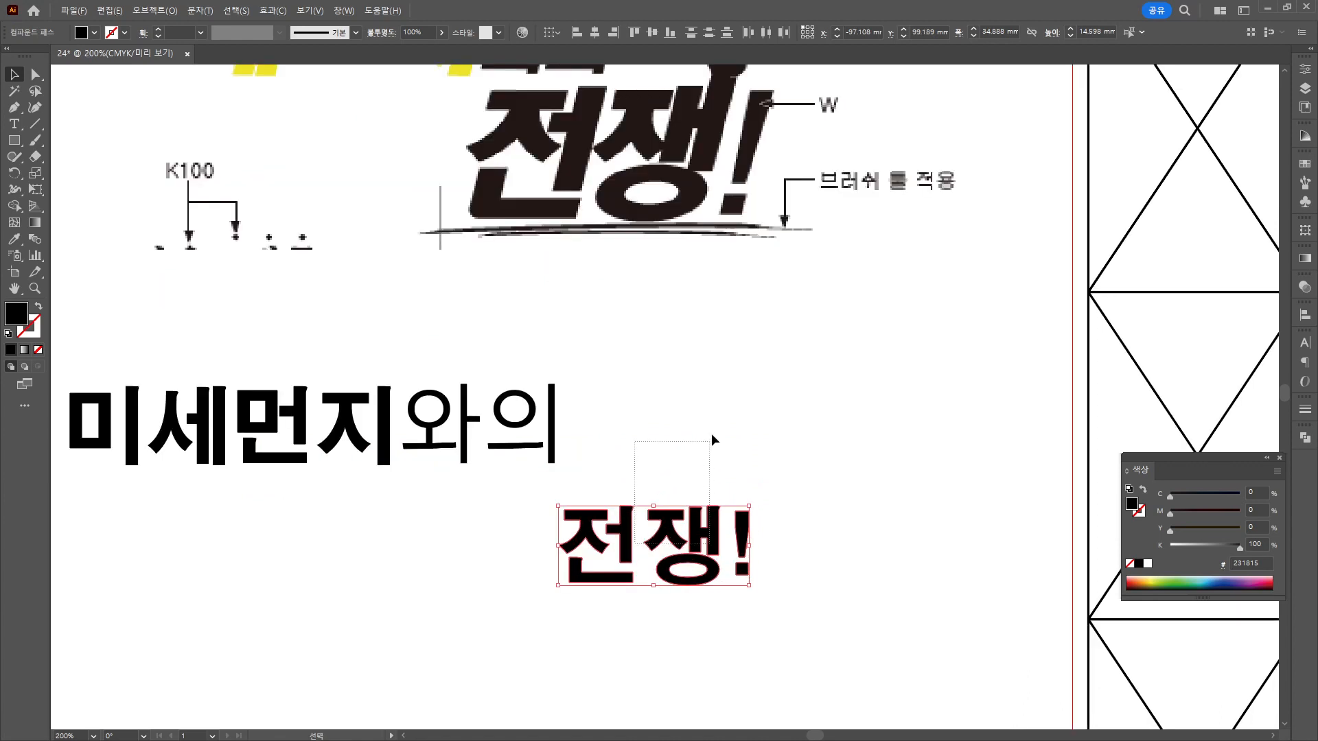
{"action": "left_click_drag", "start_coordinate": [721, 528], "coordinate": [803, 402]}
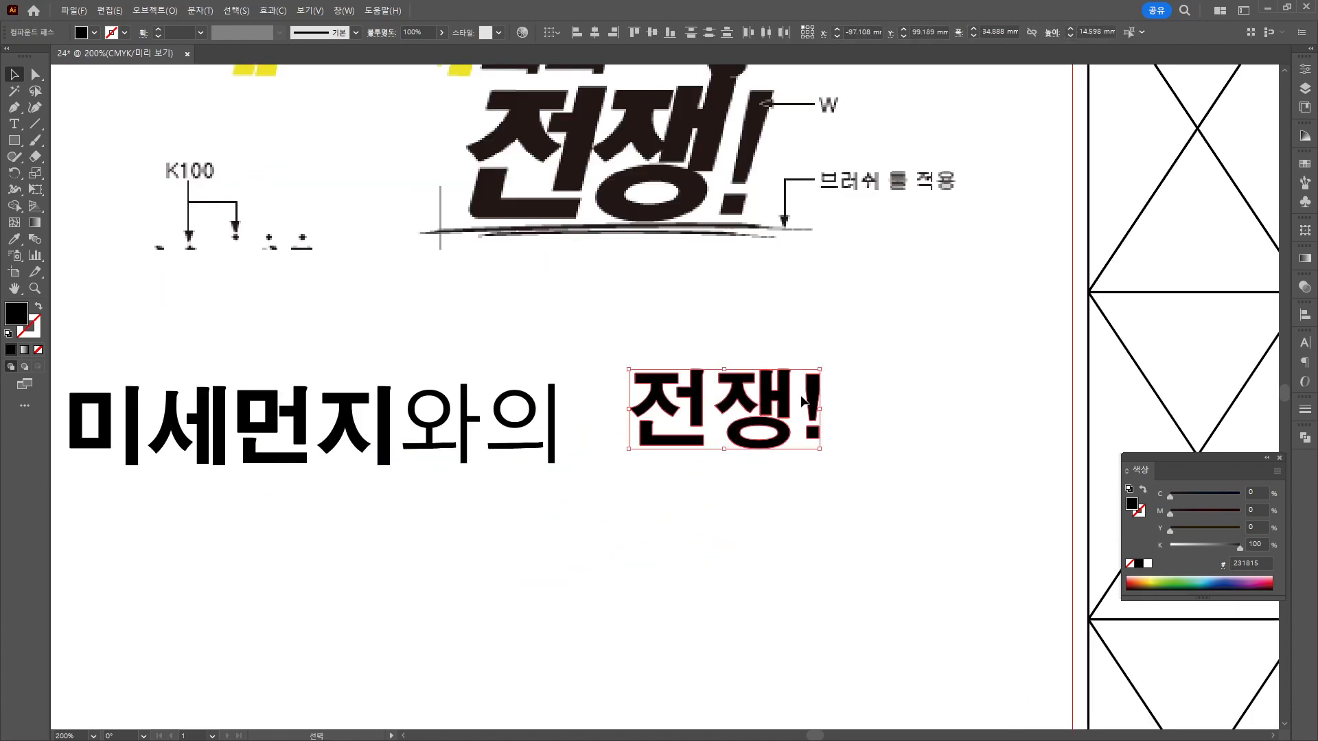
{"action": "left_click", "coordinate": [896, 260]}
{"action": "left_click_drag", "start_coordinate": [896, 259], "coordinate": [876, 352]}
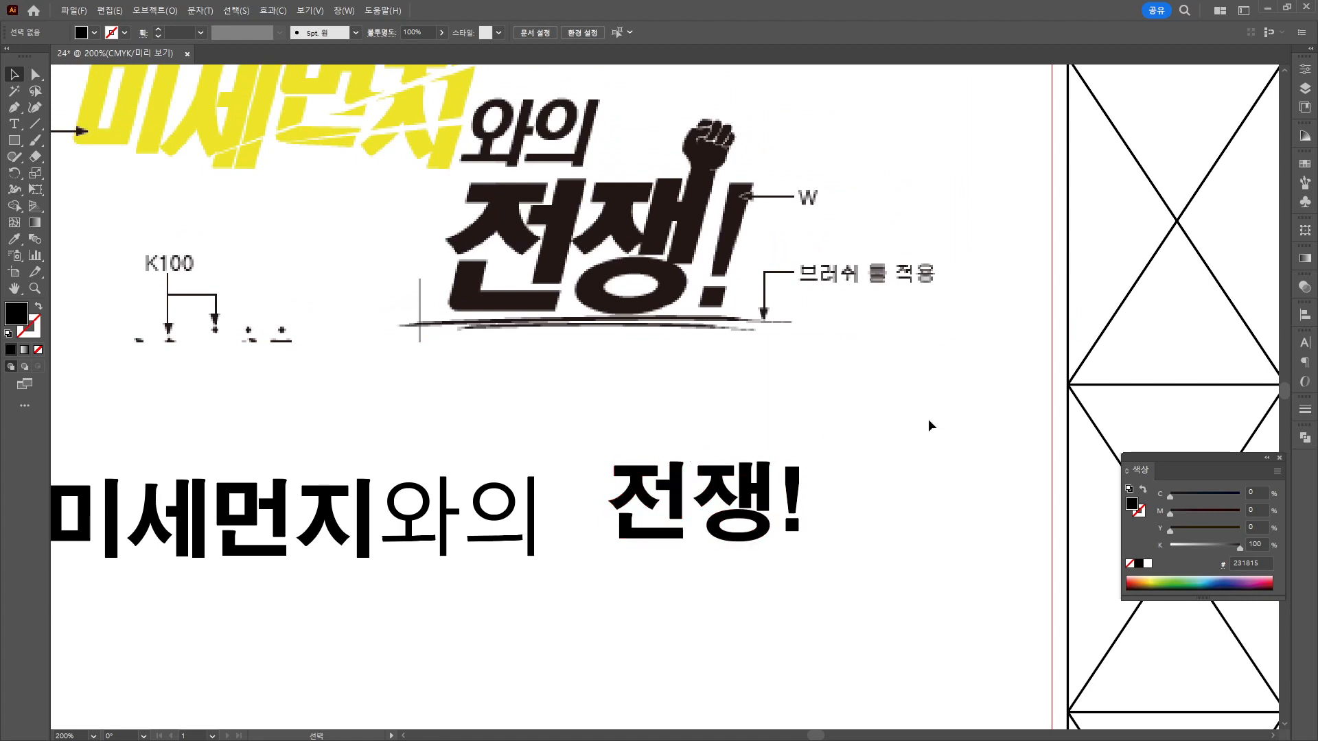
Draw a black rectangle about 2.7 × 10.5 mm over the vertical stem of "전".
{"action": "scroll", "coordinate": [839, 454], "scroll_direction": "up", "scroll_amount": 2}
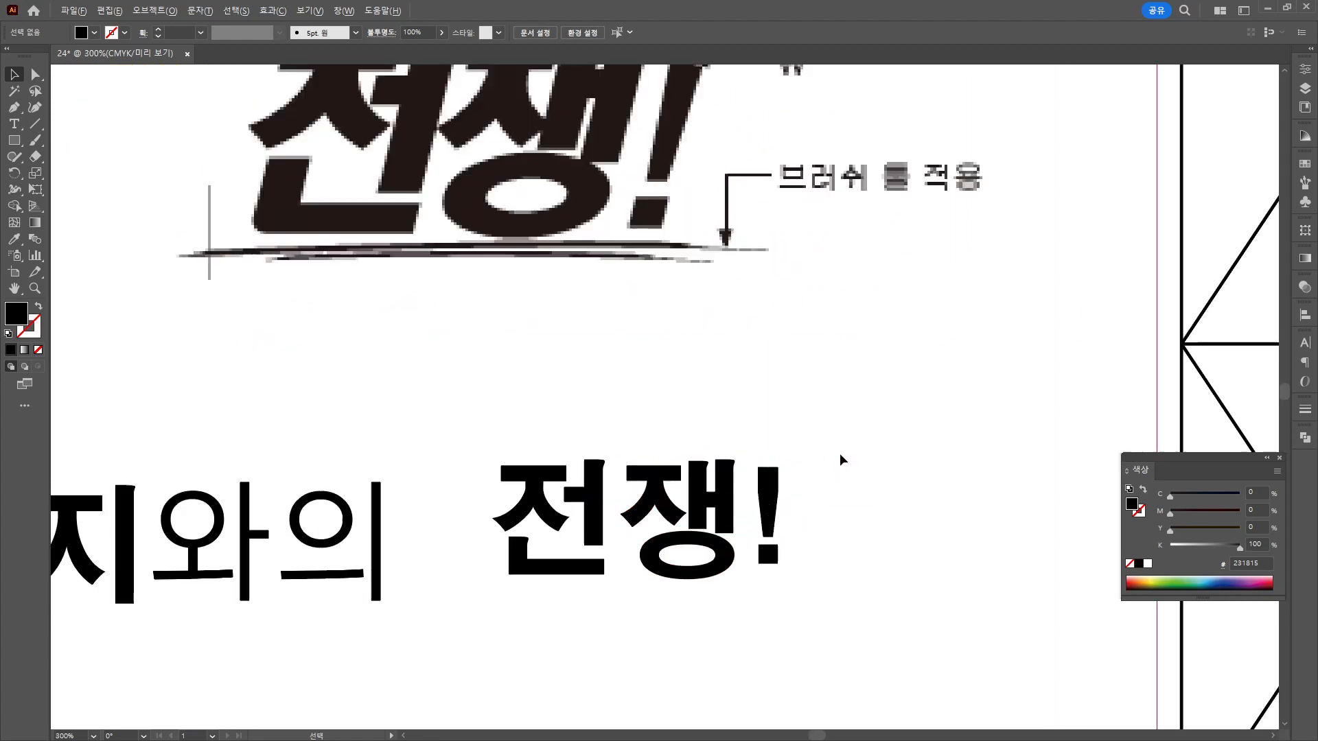
{"action": "scroll", "coordinate": [472, 545], "scroll_direction": "up", "scroll_amount": 2}
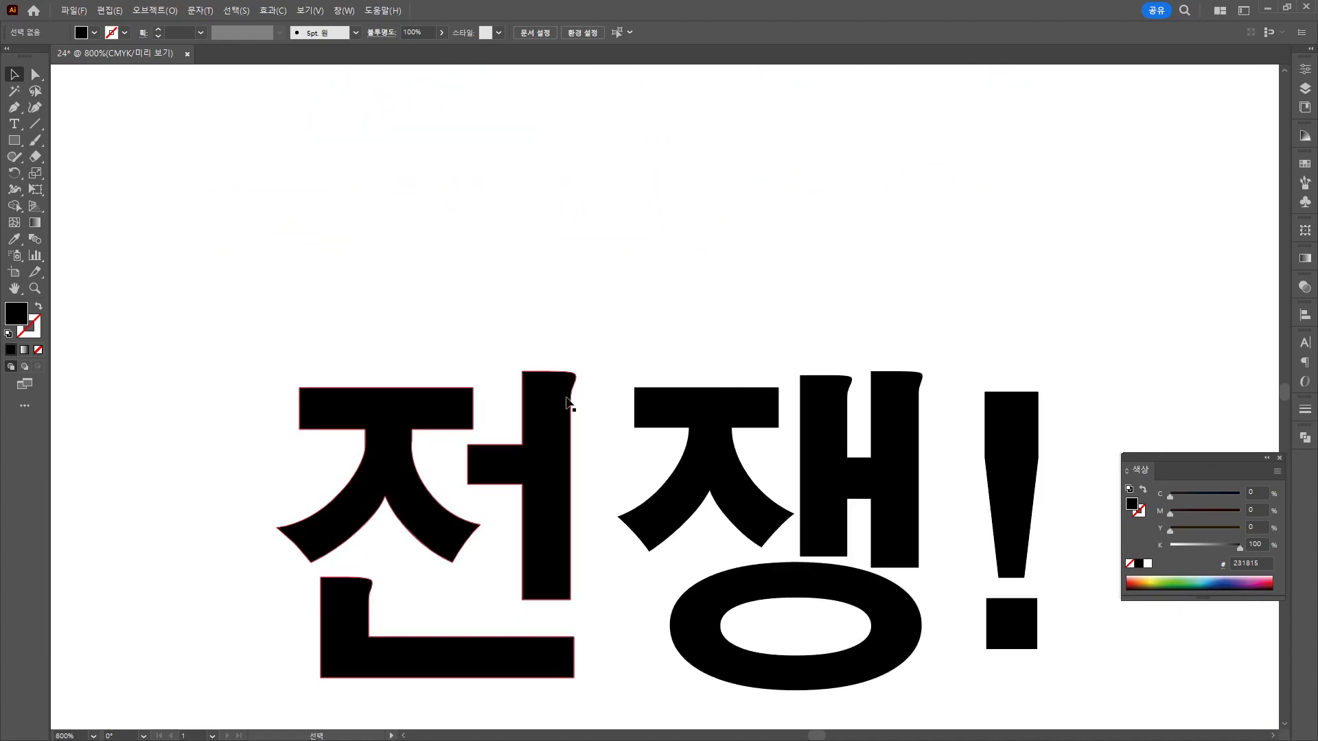
{"action": "left_click", "coordinate": [14, 140]}
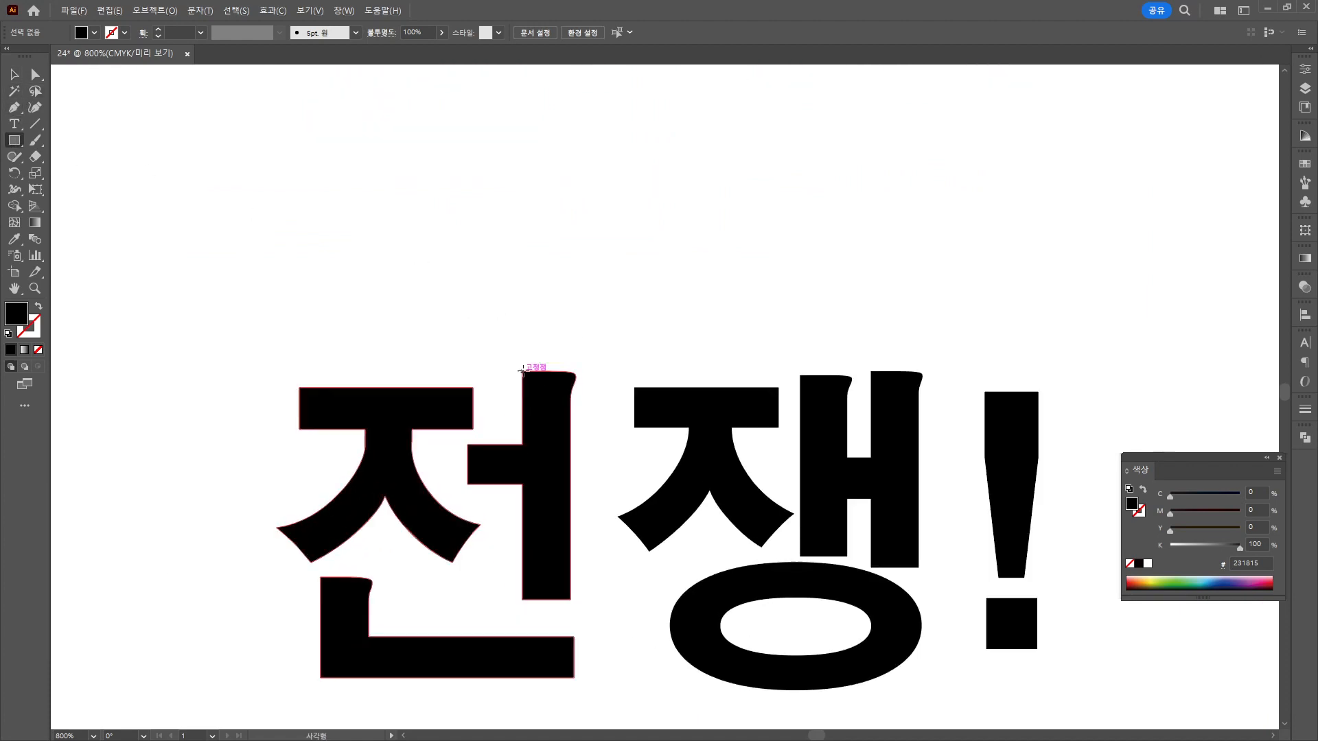
{"action": "mouse_move", "coordinate": [523, 372]}
{"action": "left_mouse_down"}
{"action": "mouse_move", "coordinate": [587, 611]}
{"action": "mouse_move", "coordinate": [578, 569]}
{"action": "mouse_move", "coordinate": [582, 601]}
{"action": "left_mouse_up"}
{"action": "scroll", "coordinate": [579, 574], "scroll_direction": "down", "scroll_amount": 2}
{"action": "left_click_drag", "start_coordinate": [575, 405], "coordinate": [608, 387]}
{"action": "left_click", "coordinate": [14, 74]}
Move the stem bars from "전" and "쟁" up into the empty space above the word.
{"action": "left_click", "coordinate": [748, 442]}
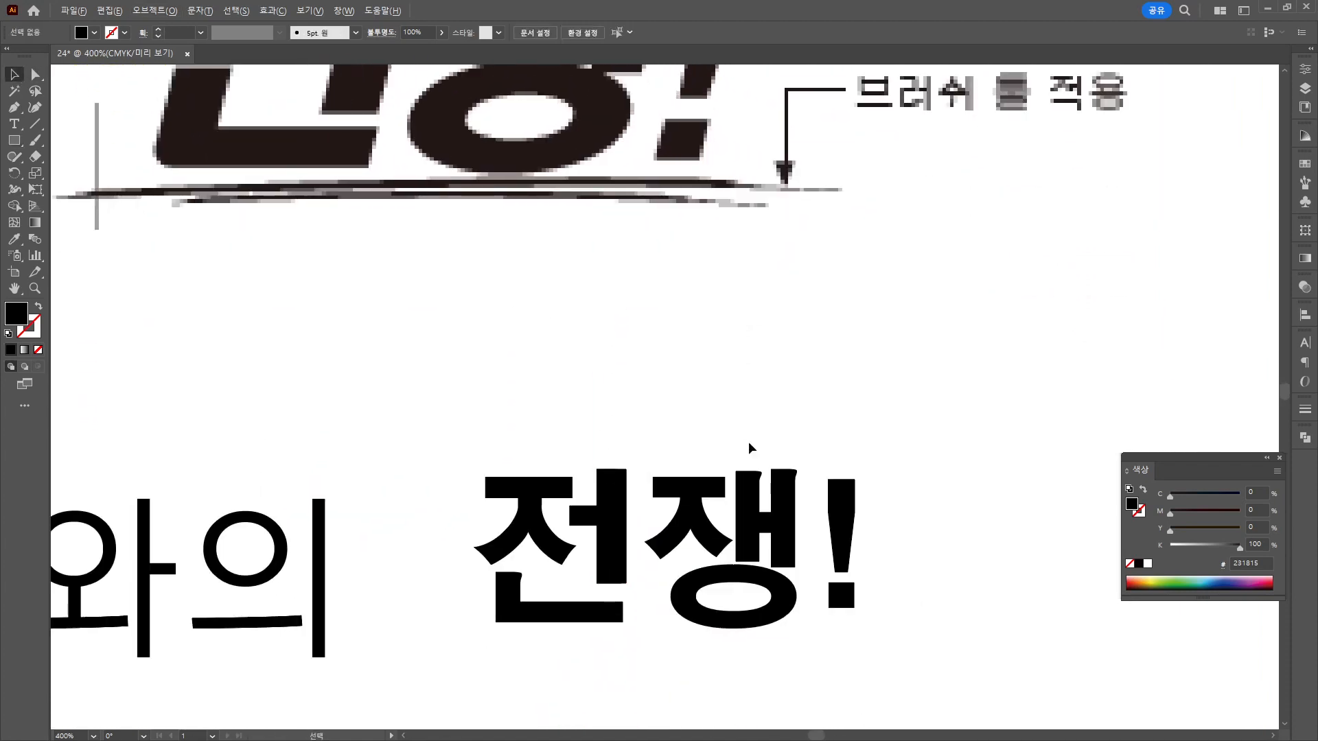
{"action": "scroll", "coordinate": [729, 458], "scroll_direction": "down", "scroll_amount": 2}
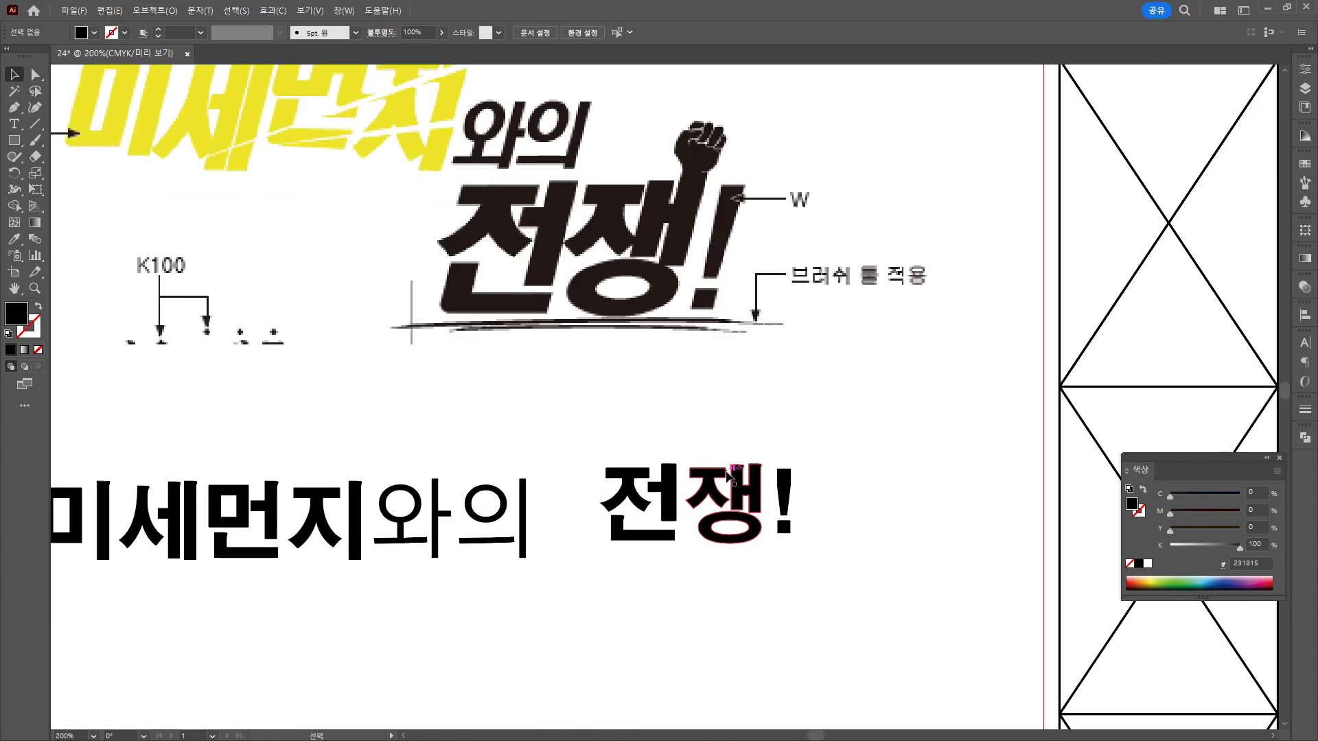
{"action": "left_click", "coordinate": [742, 508]}
{"action": "left_click", "coordinate": [811, 503]}
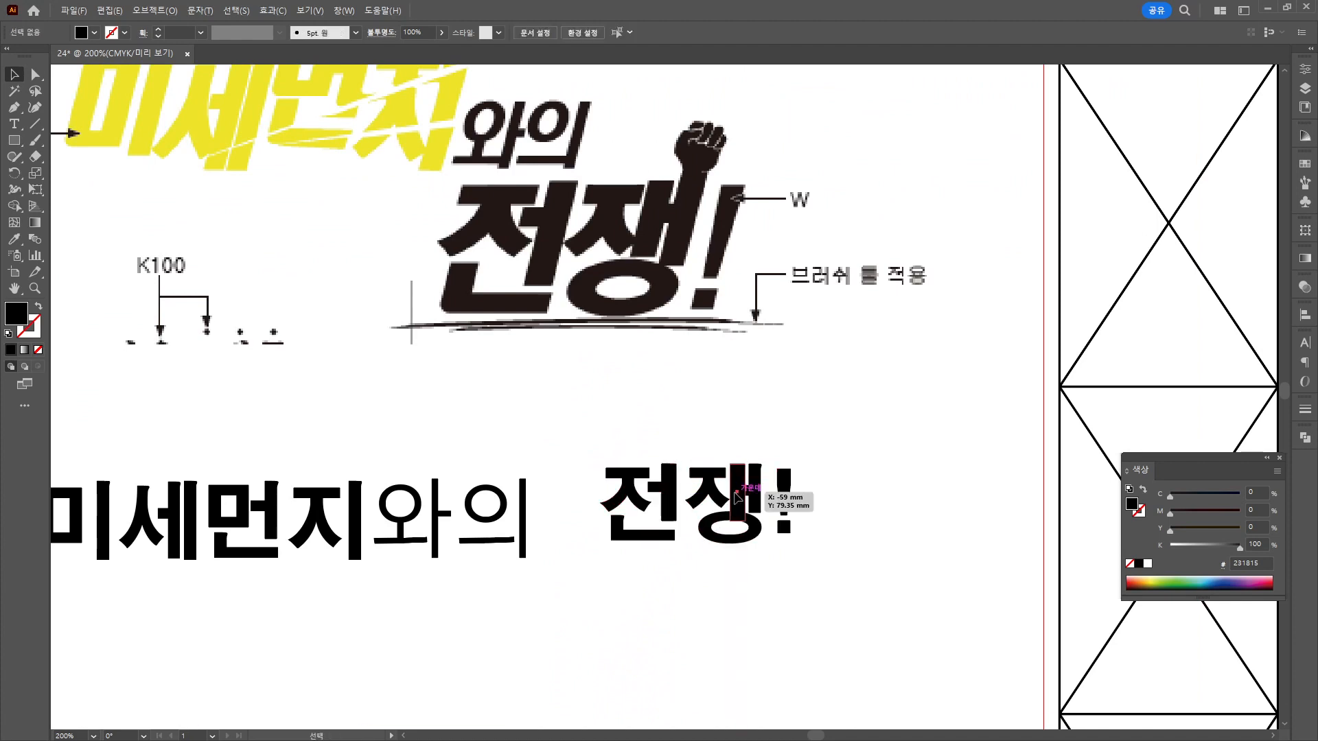
{"action": "left_click_drag", "start_coordinate": [737, 493], "coordinate": [731, 403]}
{"action": "left_click_drag", "start_coordinate": [668, 475], "coordinate": [663, 411]}
Release the compound path of "전" and delete its original ㅓ stroke.
{"action": "left_click", "coordinate": [642, 494]}
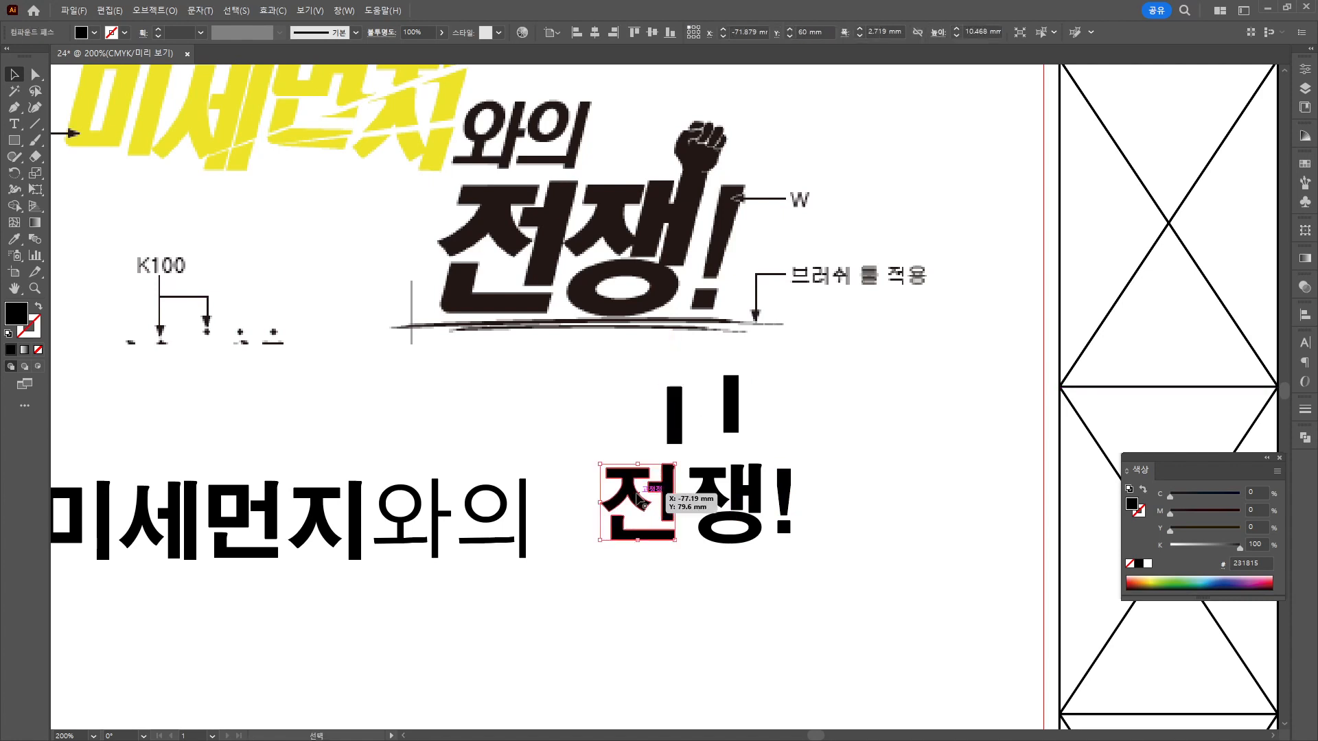
{"action": "right_click", "coordinate": [639, 493]}
{"action": "left_click", "coordinate": [699, 350]}
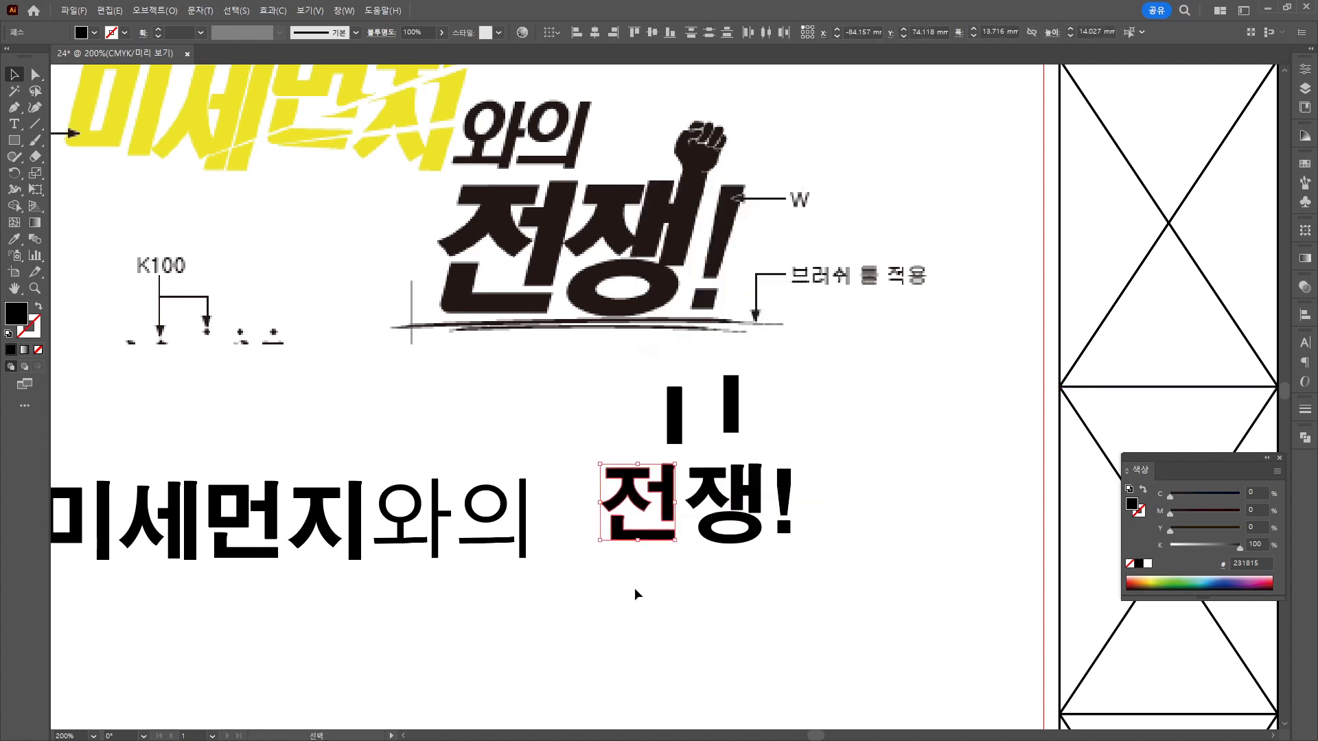
{"action": "left_click", "coordinate": [648, 580]}
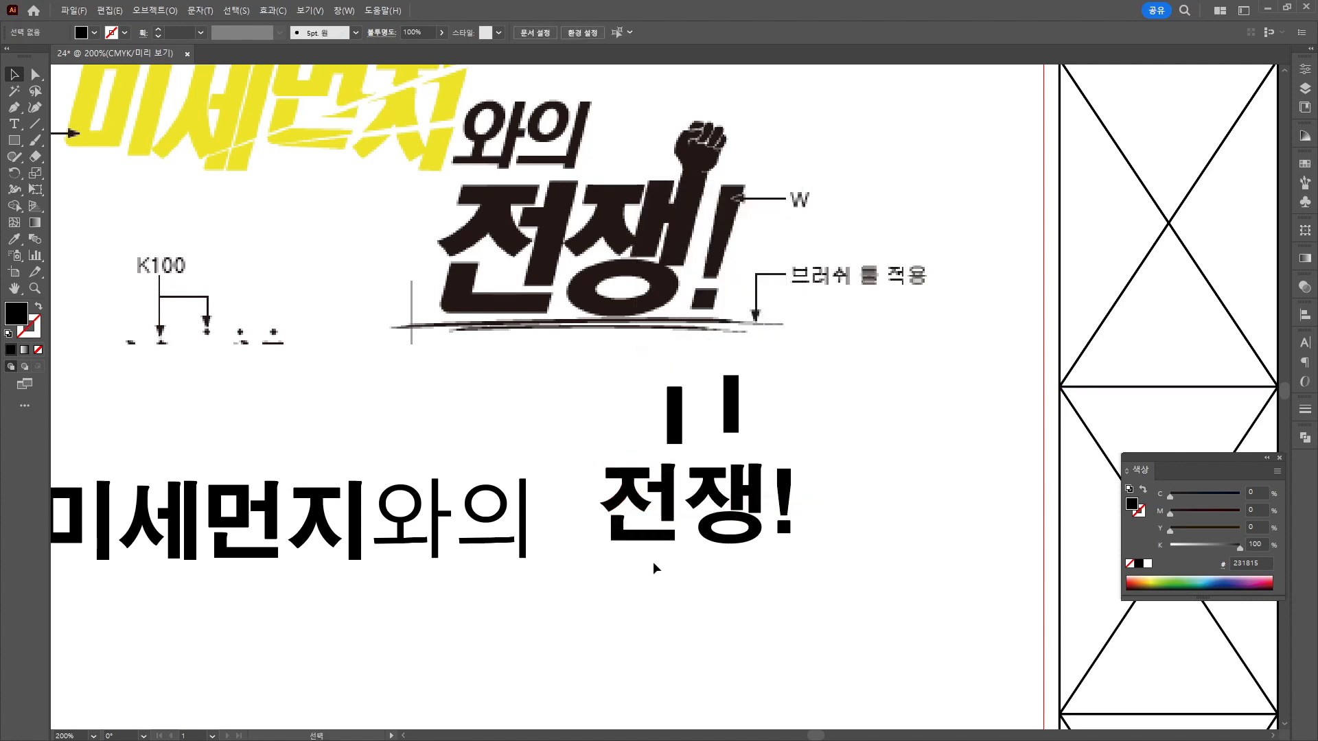
{"action": "left_click", "coordinate": [664, 489]}
{"action": "key", "text": "Delete"}
Place one bar in "전" as its new stem and add a shortened copy as the short horizontal stroke of ㅓ.
{"action": "left_click_drag", "start_coordinate": [677, 429], "coordinate": [671, 505]}
{"action": "scroll", "coordinate": [664, 540], "scroll_direction": "up", "scroll_amount": 3}
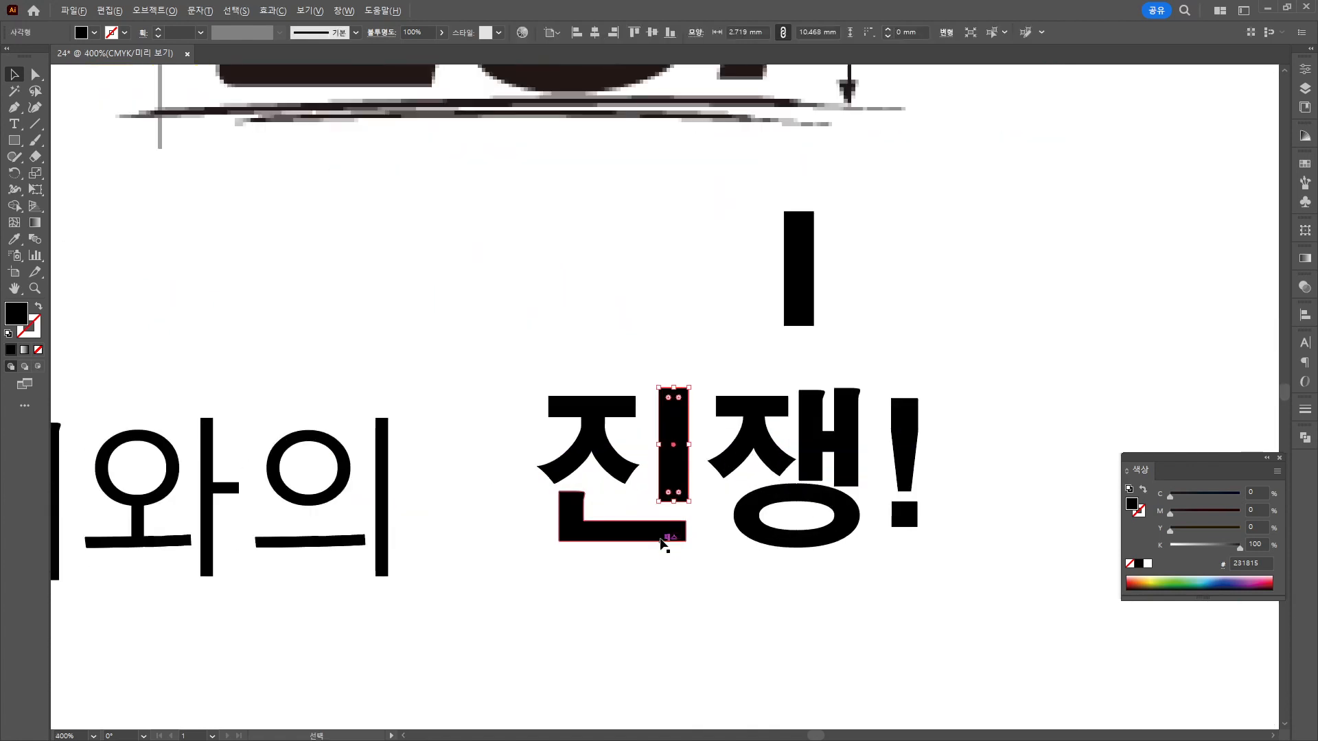
{"action": "left_click_drag", "start_coordinate": [695, 295], "coordinate": [646, 297]}
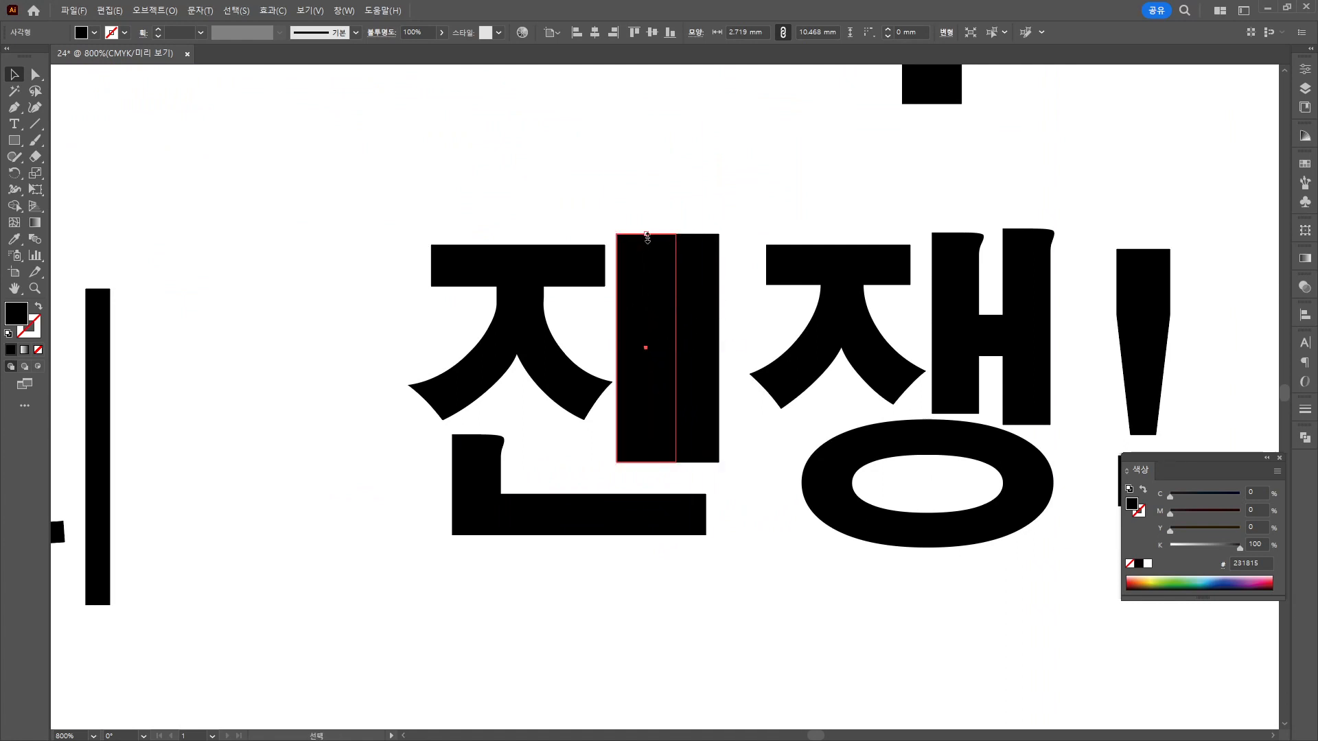
{"action": "left_click_drag", "start_coordinate": [647, 236], "coordinate": [646, 315]}
{"action": "left_click_drag", "start_coordinate": [646, 462], "coordinate": [664, 378]}
{"action": "scroll", "coordinate": [652, 382], "scroll_direction": "down", "scroll_amount": 2}
{"action": "left_click", "coordinate": [649, 261]}
Build a new ㄴ below "전" from copied rectangles, one upright and one stretched horizontally along the base.
{"action": "scroll", "coordinate": [649, 261], "scroll_direction": "down", "scroll_amount": 2}
{"action": "left_click_drag", "start_coordinate": [650, 285], "coordinate": [591, 397]}
{"action": "left_click_drag", "start_coordinate": [662, 364], "coordinate": [545, 460]}
{"action": "scroll", "coordinate": [547, 543], "scroll_direction": "up", "scroll_amount": 3}
{"action": "left_click_drag", "start_coordinate": [542, 426], "coordinate": [565, 426]}
{"action": "left_click_drag", "start_coordinate": [562, 353], "coordinate": [562, 419]}
{"action": "left_click_drag", "start_coordinate": [585, 440], "coordinate": [710, 440]}
{"action": "left_click_drag", "start_coordinate": [629, 492], "coordinate": [542, 439]}
Unite the two ㄴ rectangles into a single shape with Pathfinder.
{"action": "scroll", "coordinate": [574, 515], "scroll_direction": "down", "scroll_amount": 3}
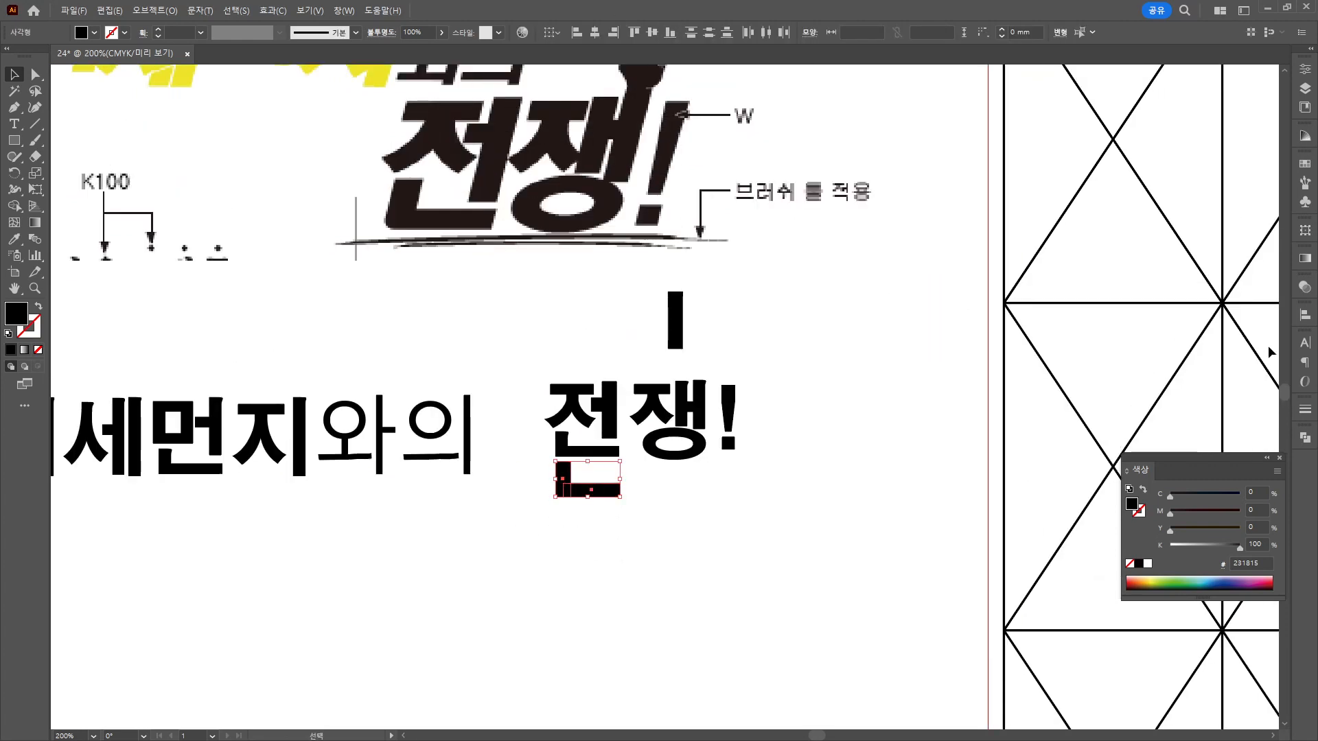
{"action": "left_click", "coordinate": [1303, 438]}
{"action": "left_click", "coordinate": [1141, 470]}
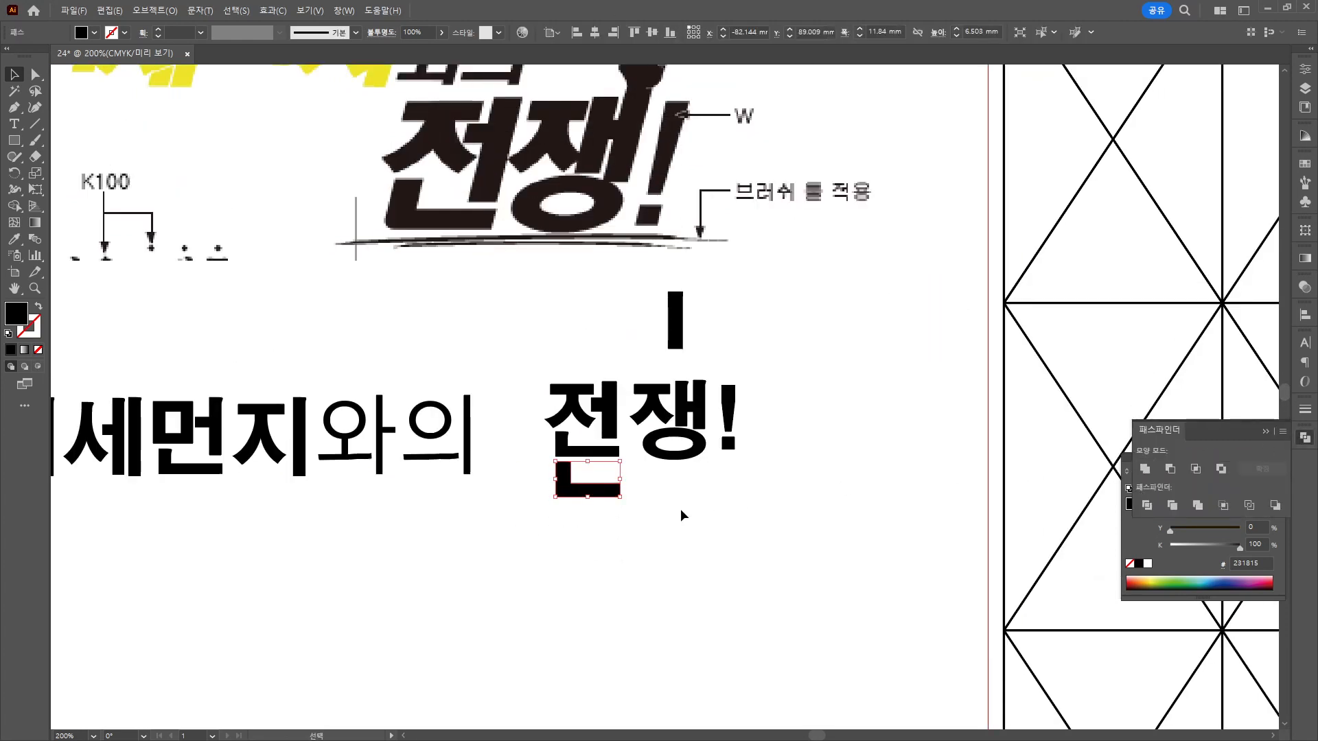
Round only the outer lower-left corner of the new ㄴ shape.
{"action": "scroll", "coordinate": [574, 504], "scroll_direction": "up", "scroll_amount": 5}
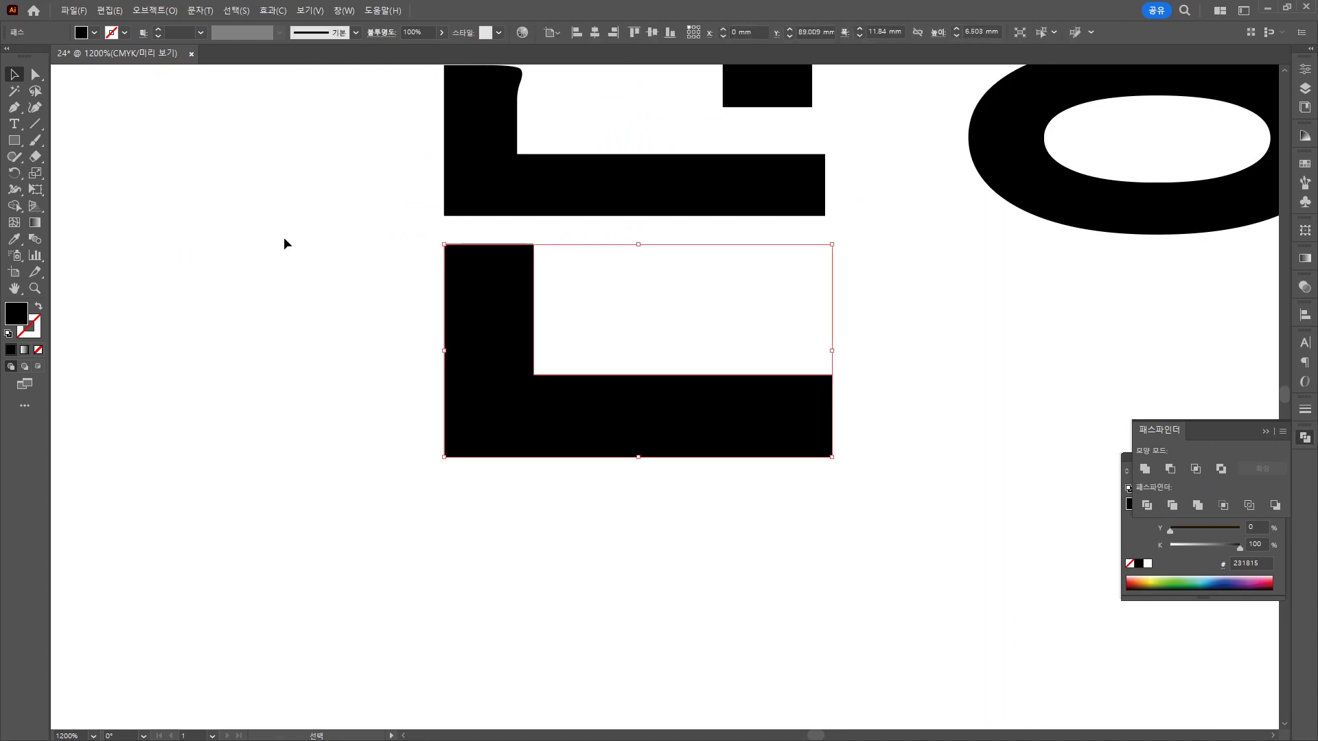
{"action": "left_click", "coordinate": [35, 74]}
{"action": "left_click", "coordinate": [456, 449]}
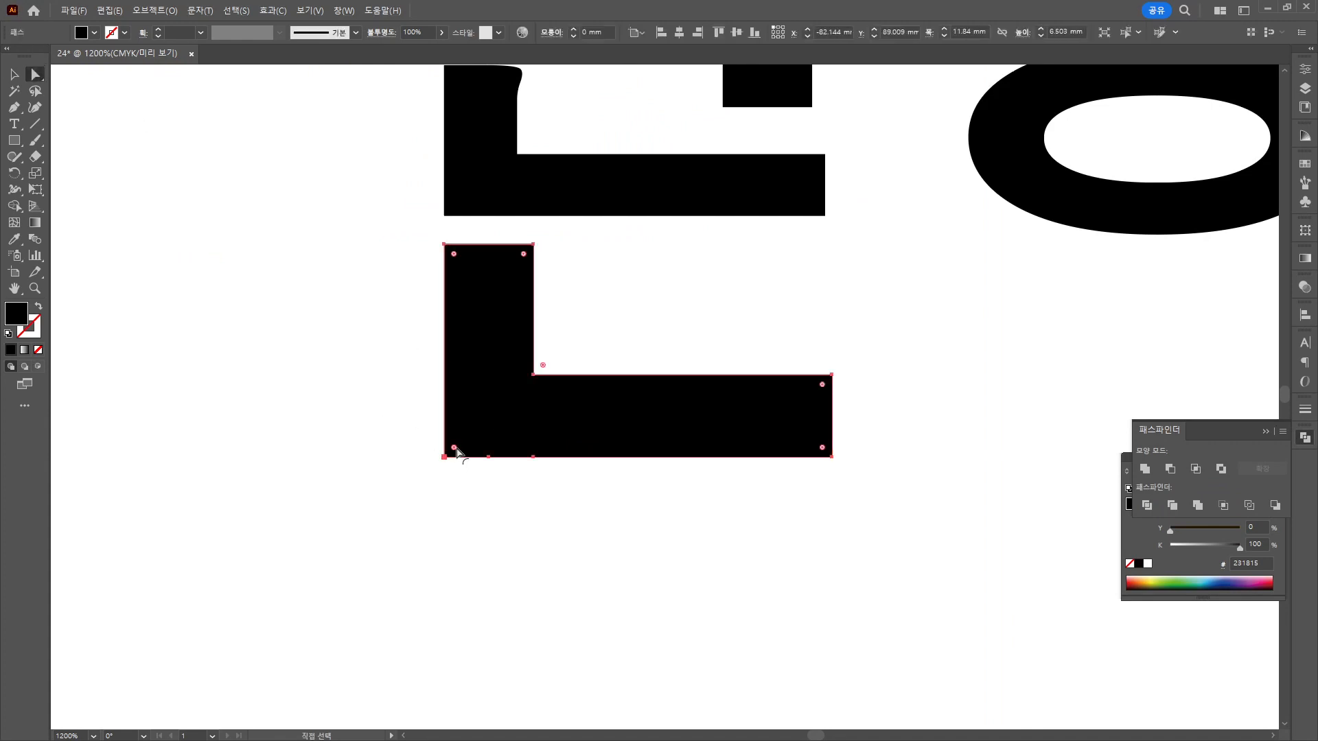
{"action": "left_click_drag", "start_coordinate": [456, 449], "coordinate": [488, 432]}
{"action": "left_click", "coordinate": [444, 481]}
Delete the original ㄴ of "전" and move the rounded ㄴ into its place.
{"action": "scroll", "coordinate": [447, 485], "scroll_direction": "down", "scroll_amount": 3}
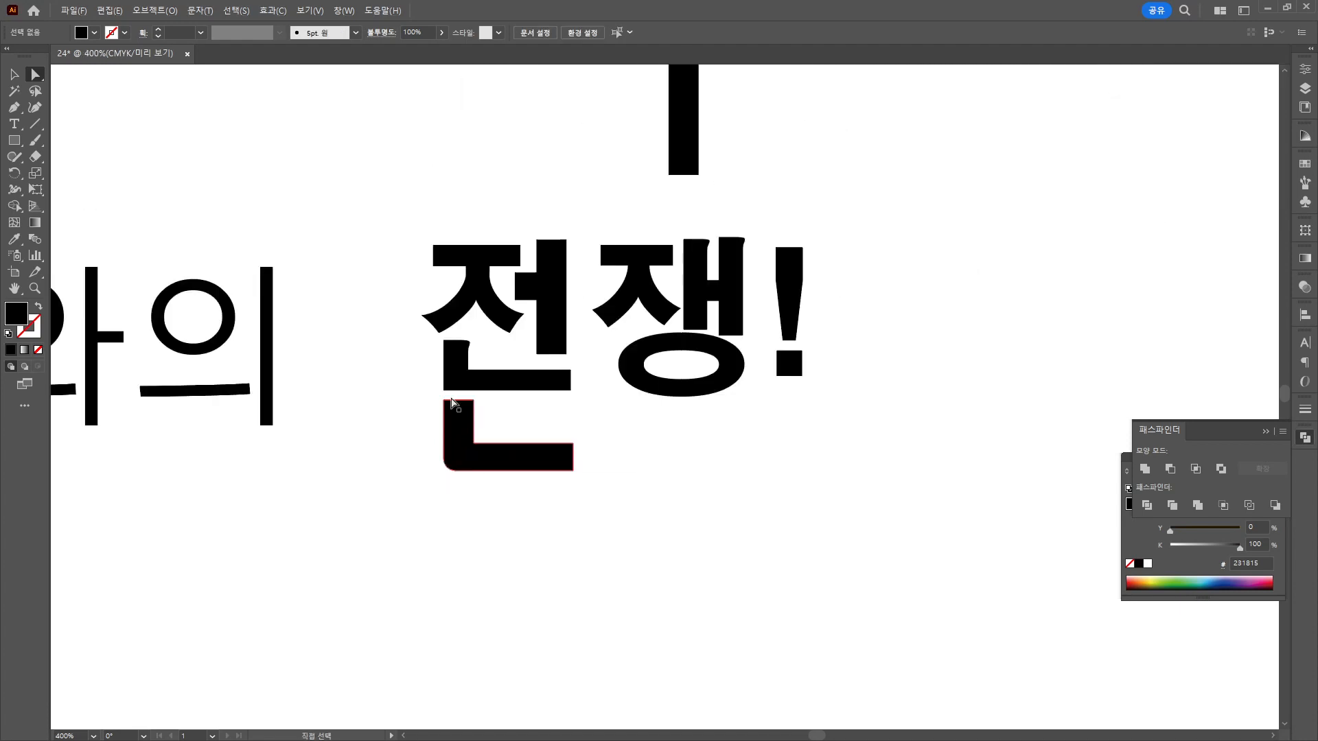
{"action": "scroll", "coordinate": [457, 508], "scroll_direction": "up", "scroll_amount": 1}
{"action": "left_click", "coordinate": [468, 537]}
{"action": "key", "text": "Delete"}
{"action": "left_click_drag", "start_coordinate": [498, 534], "coordinate": [506, 468]}
Shorten the horizontal arm of the new ㄴ so it ends close to the stem's right edge.
{"action": "scroll", "coordinate": [509, 476], "scroll_direction": "down", "scroll_amount": 1}
{"action": "scroll", "coordinate": [501, 483], "scroll_direction": "down", "scroll_amount": 1}
{"action": "left_click", "coordinate": [436, 391]}
{"action": "scroll", "coordinate": [486, 462], "scroll_direction": "up", "scroll_amount": 5}
{"action": "left_click_drag", "start_coordinate": [796, 541], "coordinate": [763, 541]}
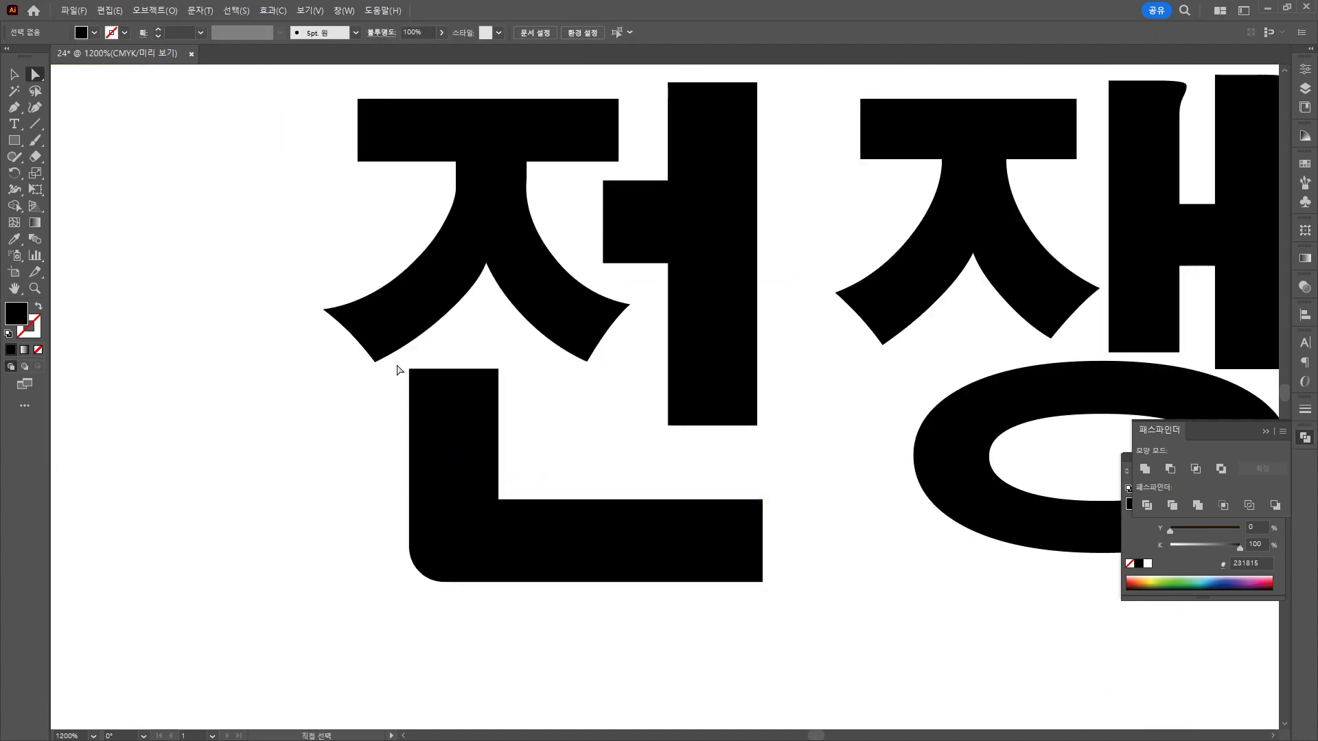
Release the compound path of the letter "쟁" into separate strokes.
{"action": "scroll", "coordinate": [582, 422], "scroll_direction": "down", "scroll_amount": 4}
{"action": "left_click", "coordinate": [15, 74]}
{"action": "scroll", "coordinate": [666, 477], "scroll_direction": "down", "scroll_amount": 2}
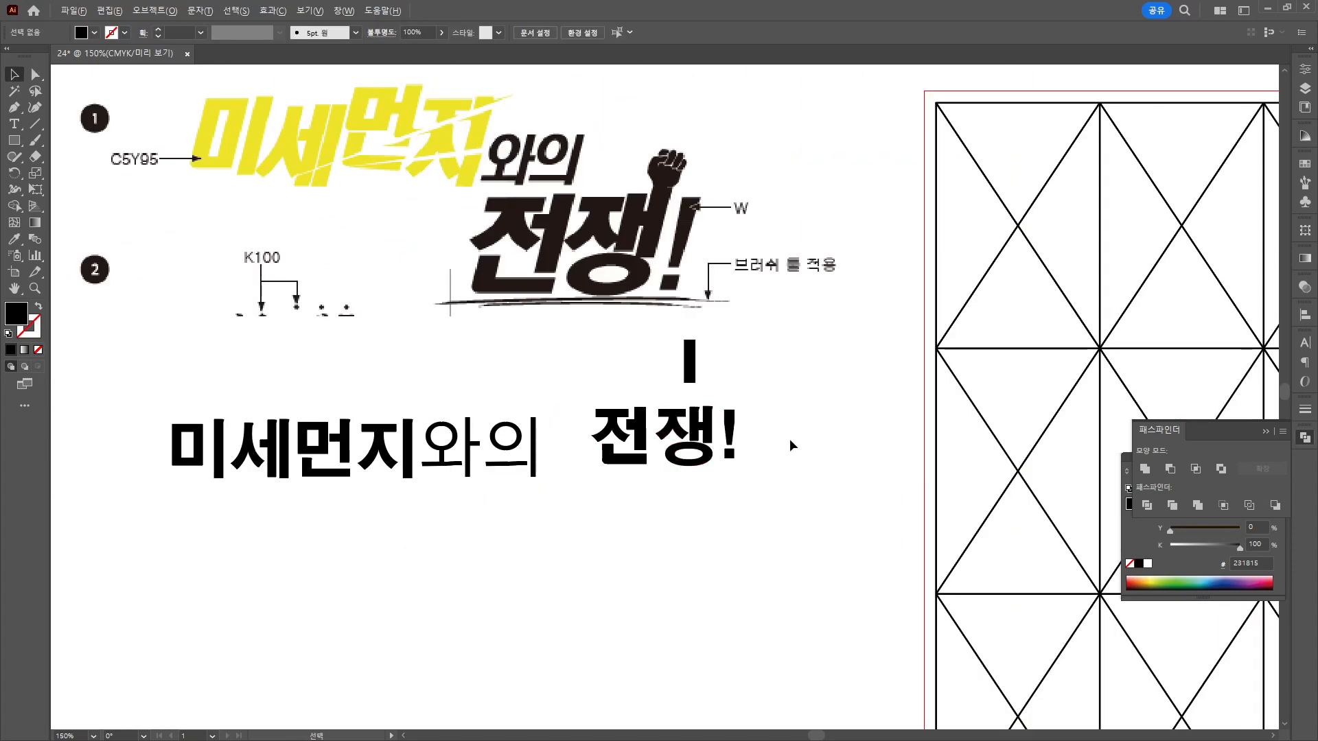
{"action": "scroll", "coordinate": [789, 438], "scroll_direction": "up", "scroll_amount": 2}
{"action": "left_click", "coordinate": [705, 432]}
{"action": "right_click", "coordinate": [620, 426]}
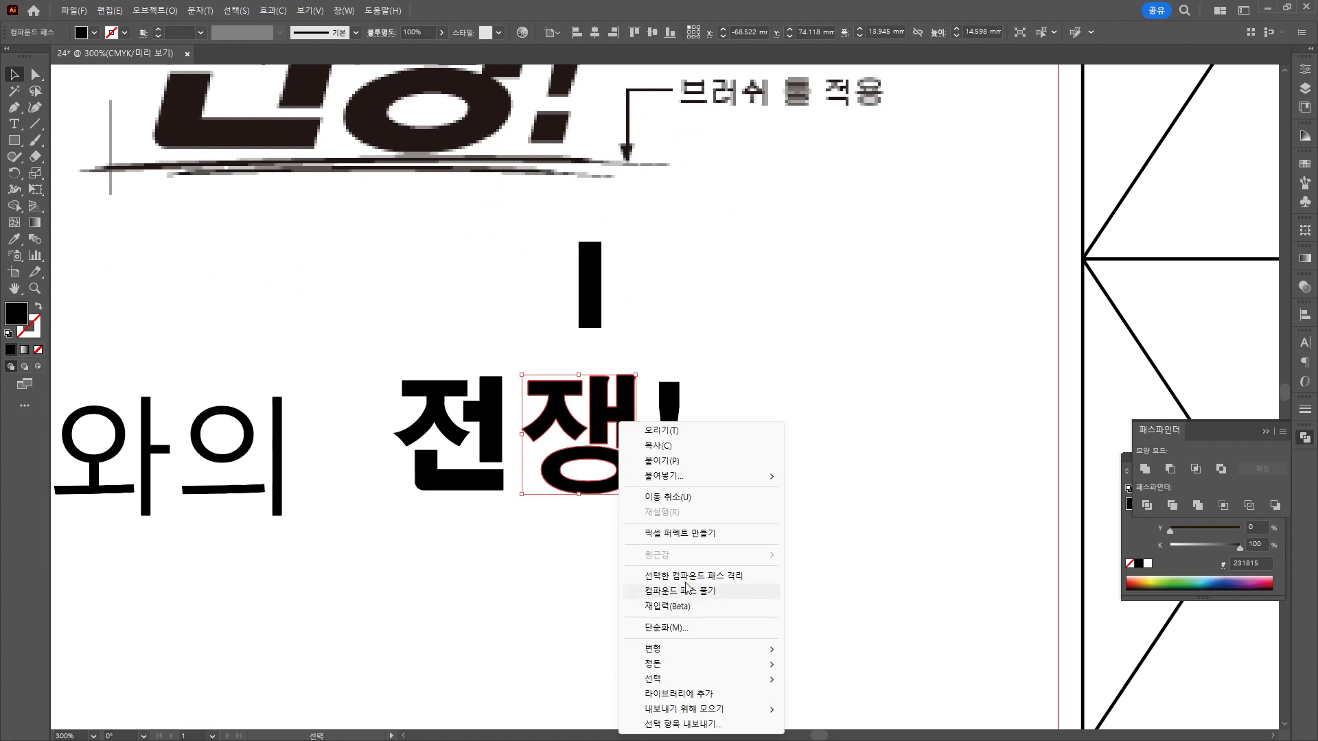
{"action": "left_click", "coordinate": [691, 592]}
Cut the inner ellipse out of the ㅇ in "쟁" with the Shape Builder tool.
{"action": "left_click", "coordinate": [630, 513]}
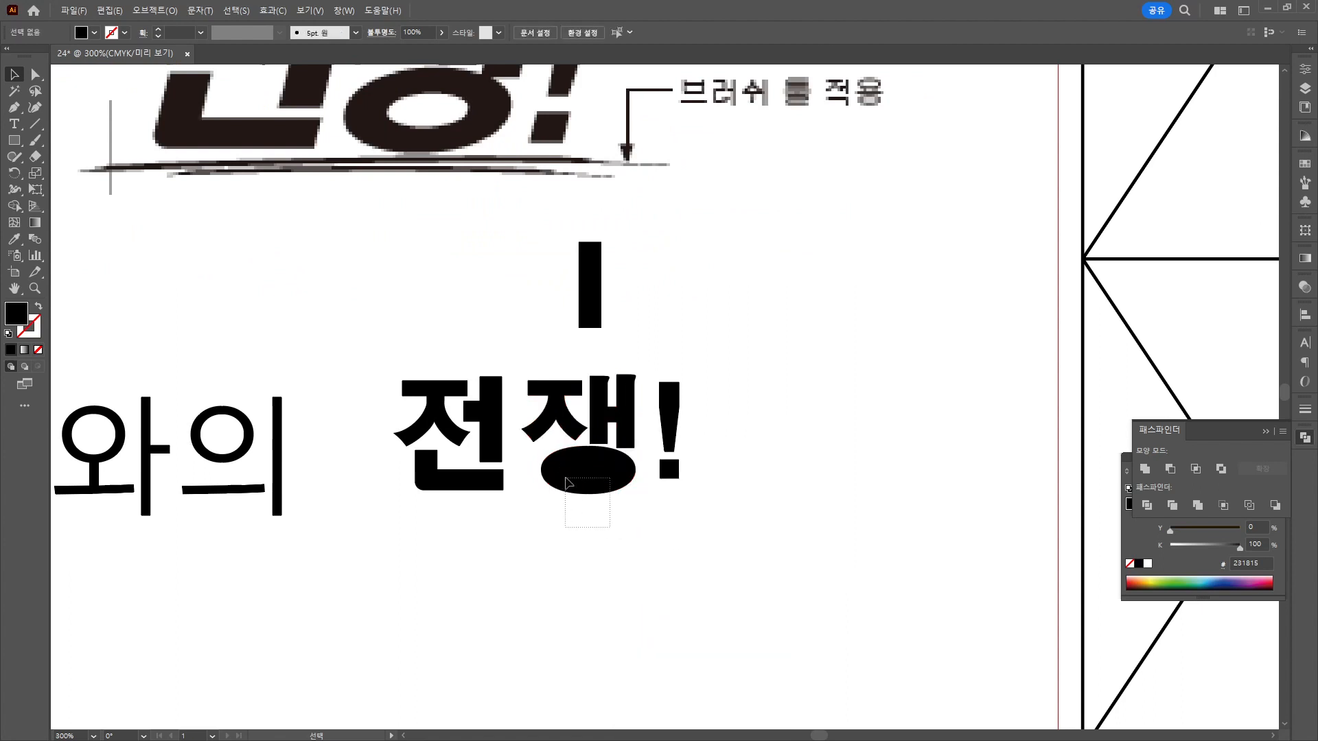
{"action": "left_click_drag", "start_coordinate": [567, 482], "coordinate": [565, 480]}
{"action": "left_click", "coordinate": [15, 205]}
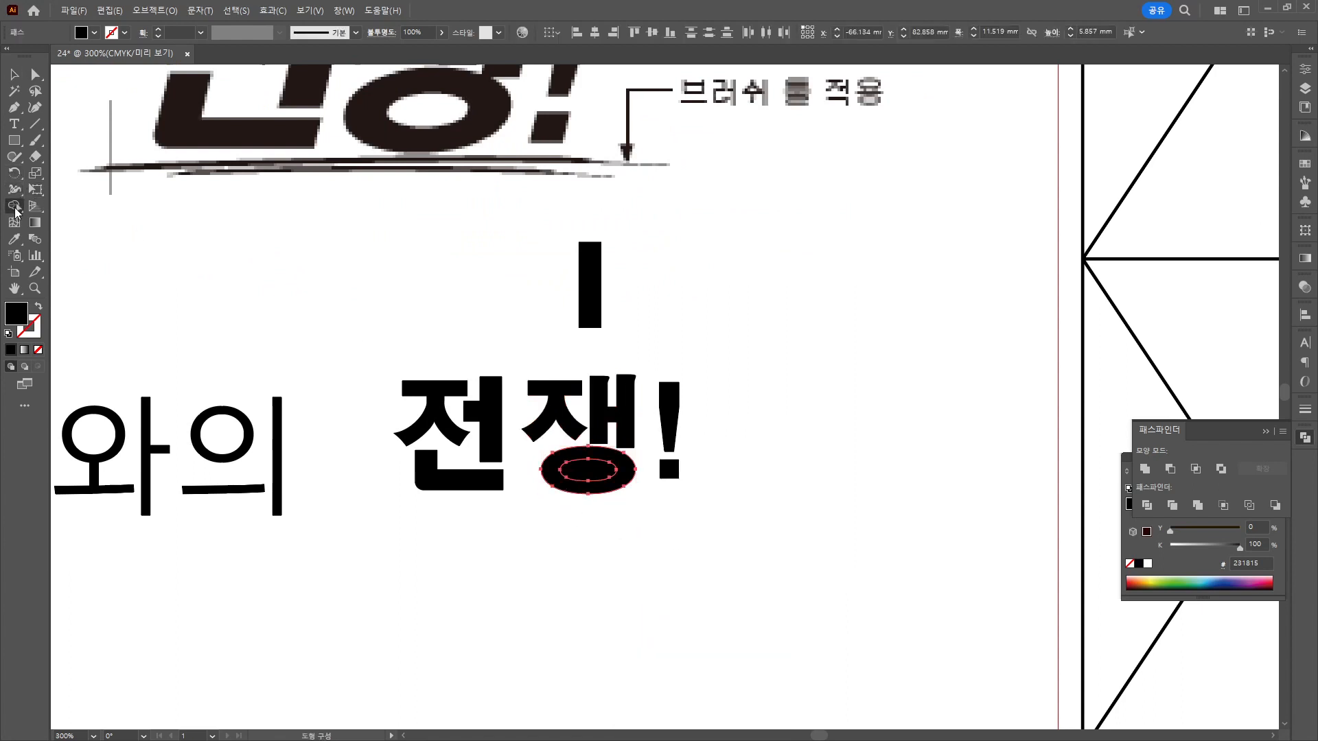
{"action": "left_click", "coordinate": [594, 472], "text": "alt"}
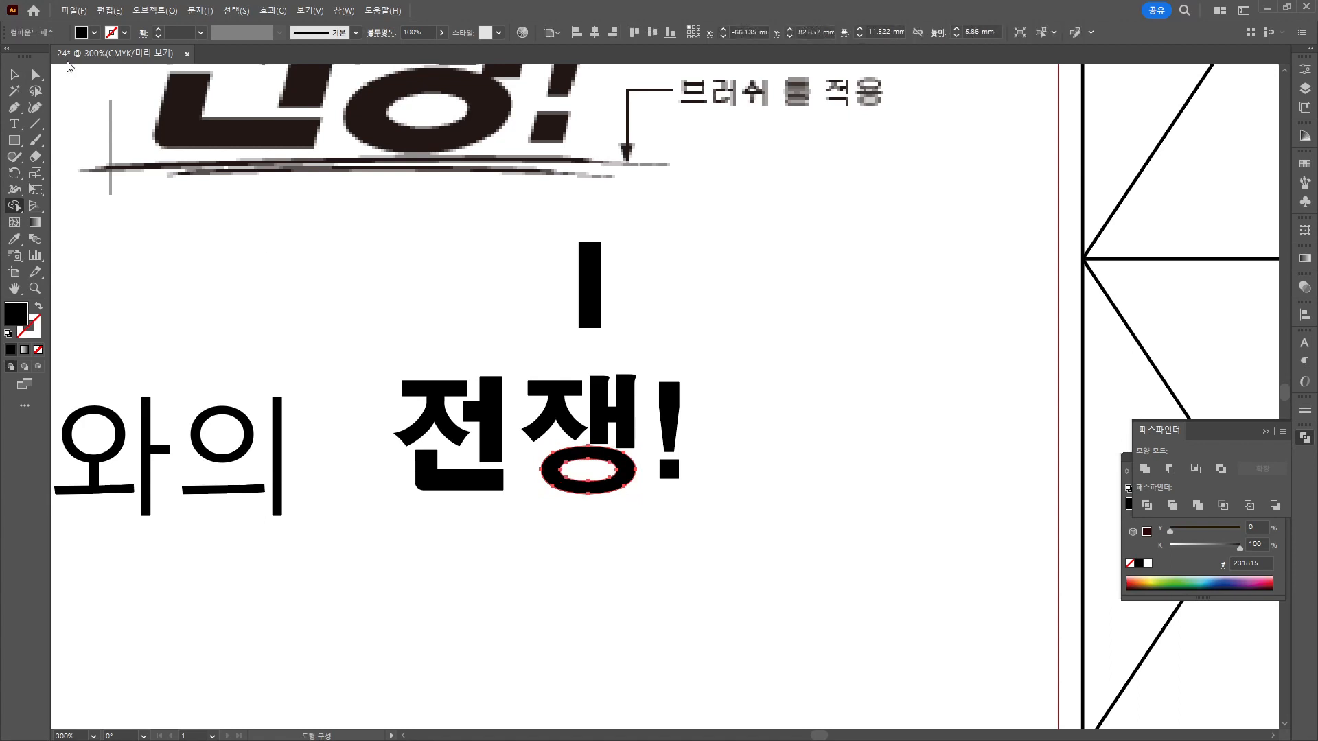
{"action": "left_click", "coordinate": [14, 74]}
Build a new ㅐ from two bars and a short crossbar, and replace the original ㅐ of "쟁" with it.
{"action": "scroll", "coordinate": [643, 317], "scroll_direction": "up", "scroll_amount": 4}
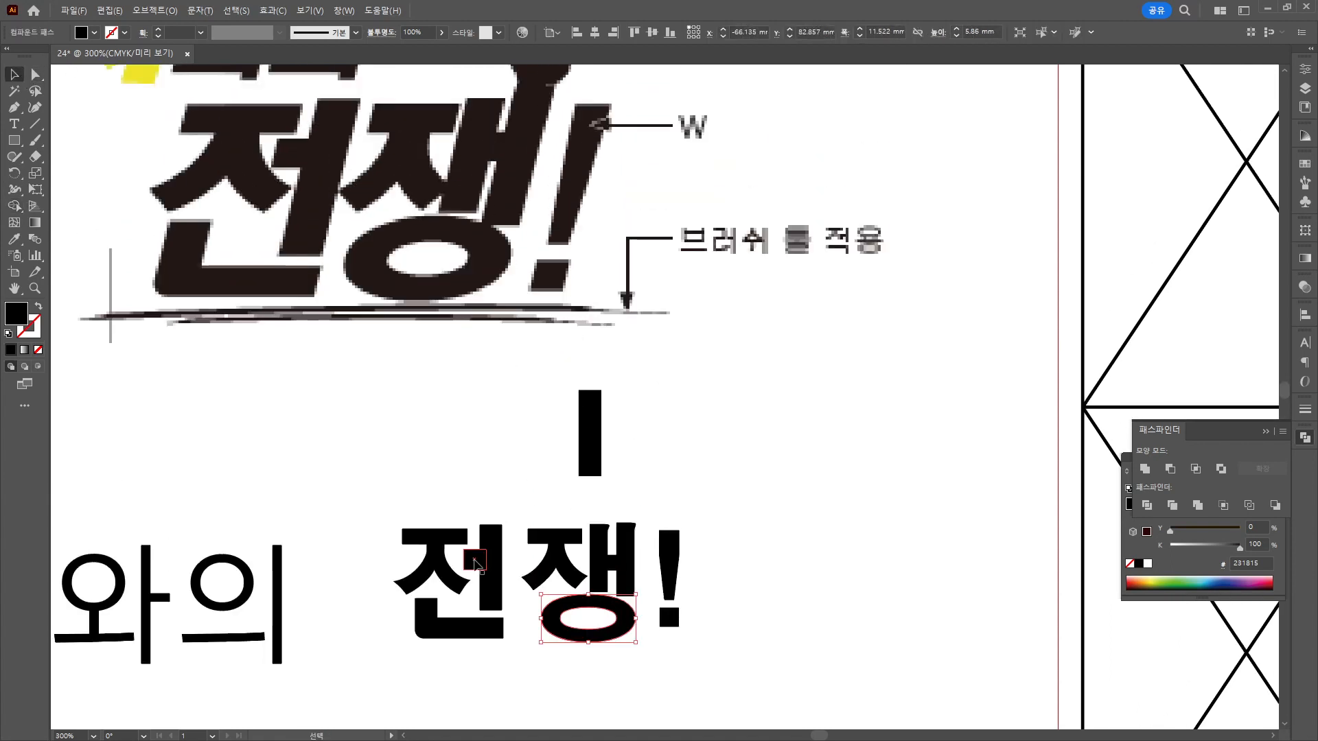
{"action": "left_click_drag", "start_coordinate": [583, 424], "coordinate": [621, 422]}
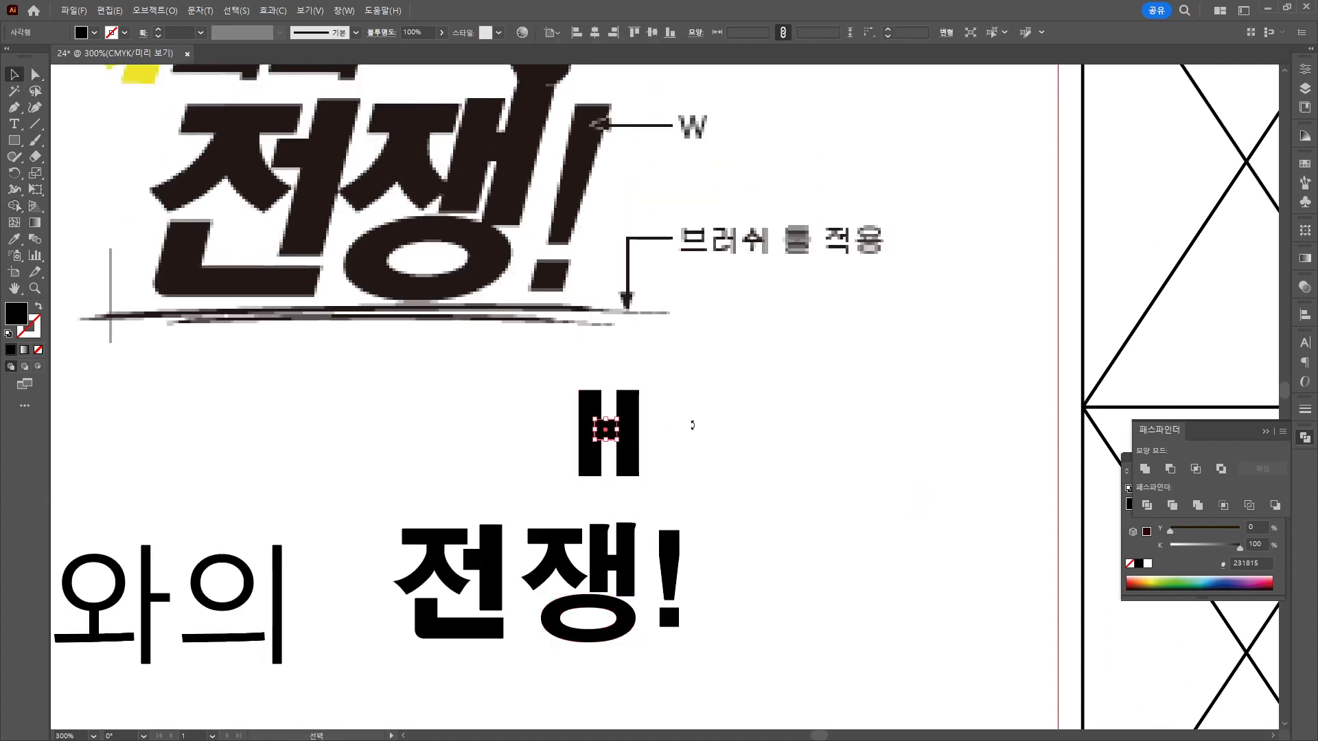
{"action": "left_click", "coordinate": [623, 563]}
{"action": "key", "text": "Delete"}
{"action": "left_click_drag", "start_coordinate": [611, 424], "coordinate": [638, 545]}
{"action": "left_click_drag", "start_coordinate": [620, 507], "coordinate": [644, 557]}
{"action": "scroll", "coordinate": [569, 626], "scroll_direction": "up", "scroll_amount": 2}
{"action": "left_click", "coordinate": [642, 508]}
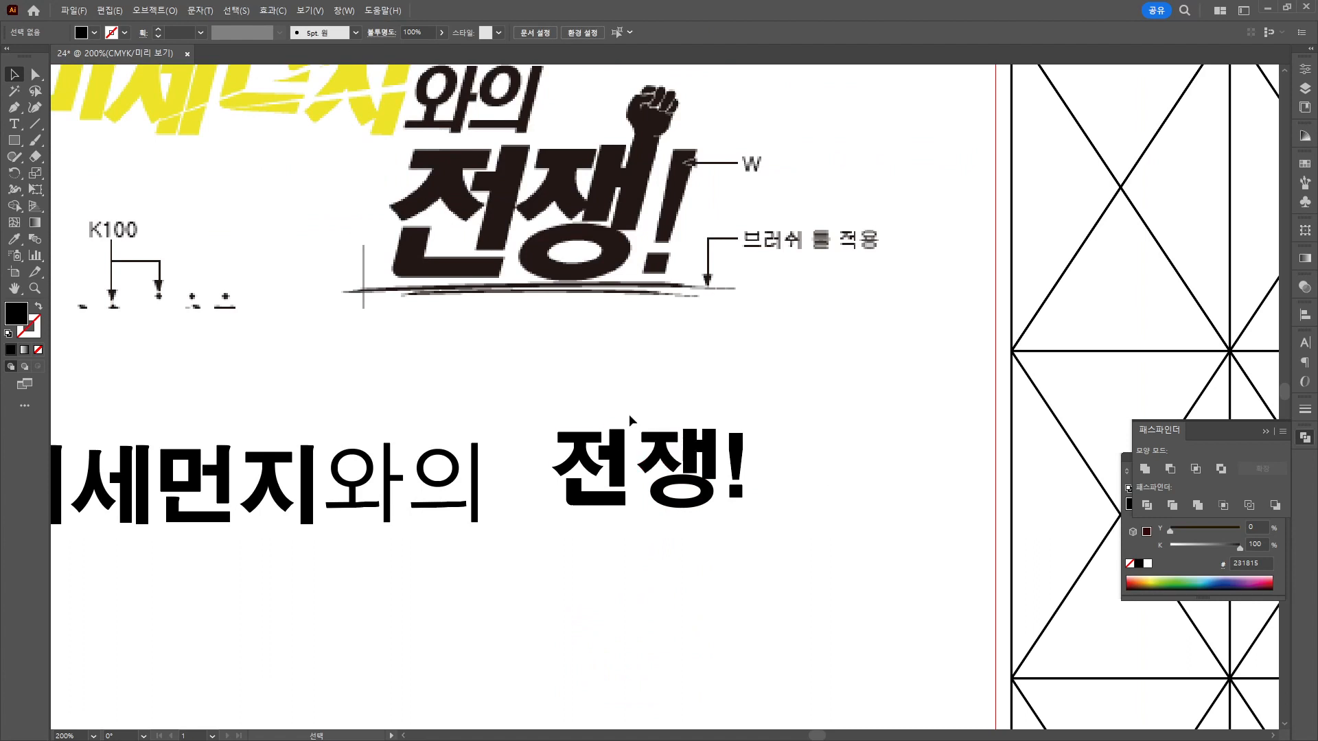
Nudge all strokes of "쟁" left, closer to "전".
{"action": "left_click_drag", "start_coordinate": [680, 459], "coordinate": [714, 507]}
{"action": "key", "text": "Left"}
{"action": "key", "text": "Left"}
{"action": "key", "text": "Left"}
{"action": "key", "text": "Left"}
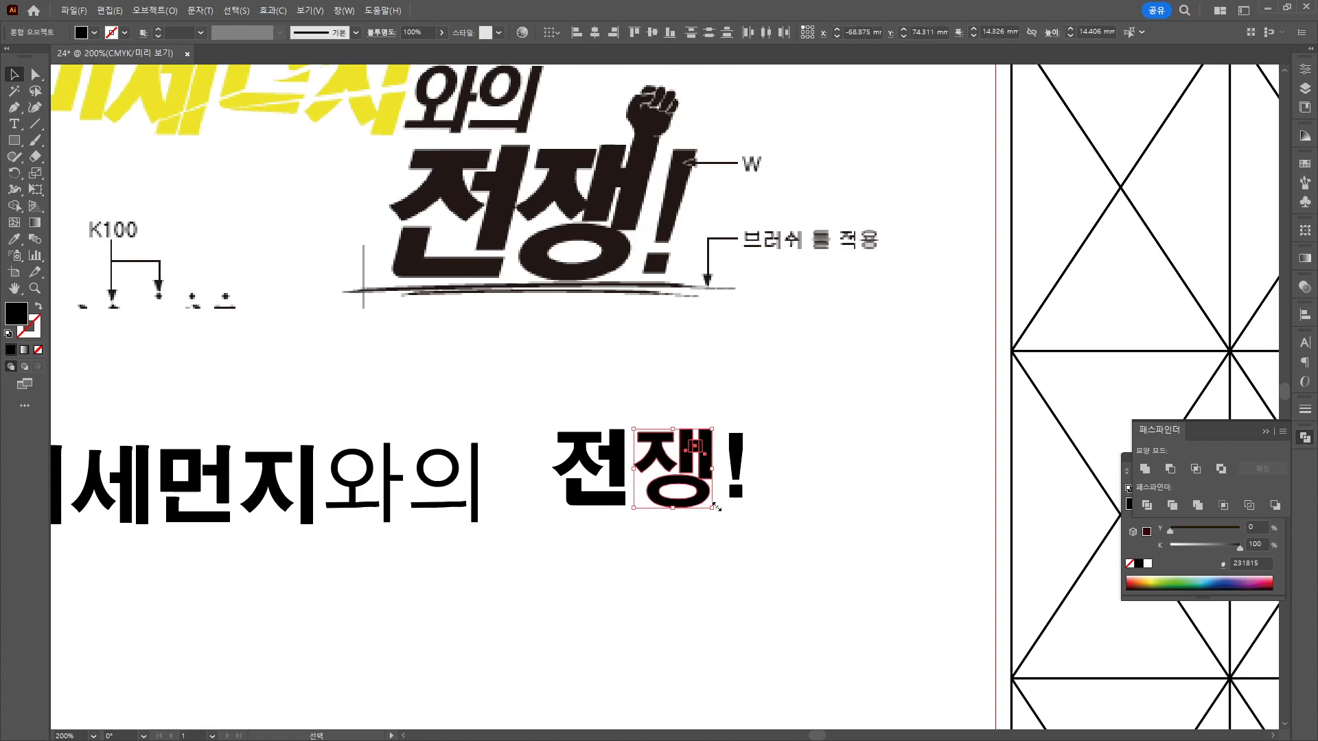
{"action": "left_click", "coordinate": [753, 459]}
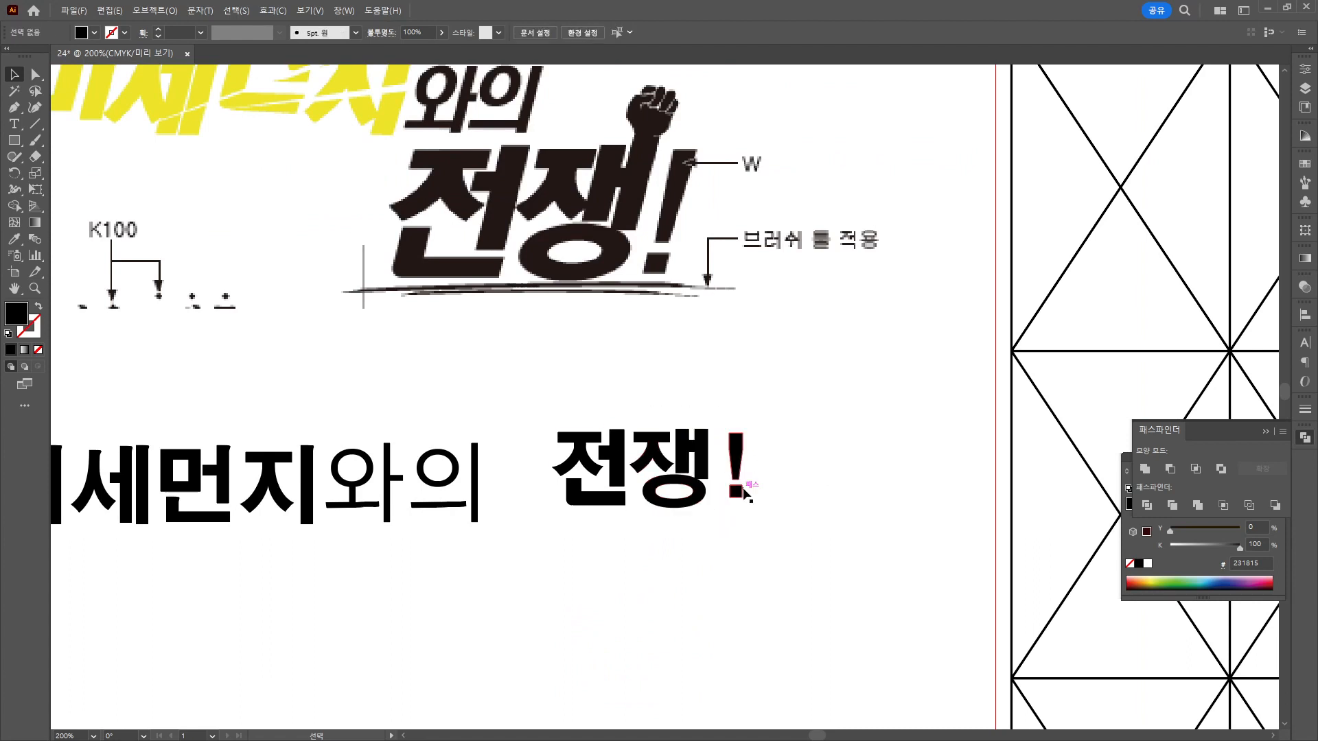
Draw a tall rectangle beside the exclamation mark and narrow its lower end into a taper.
{"action": "left_click", "coordinate": [14, 140]}
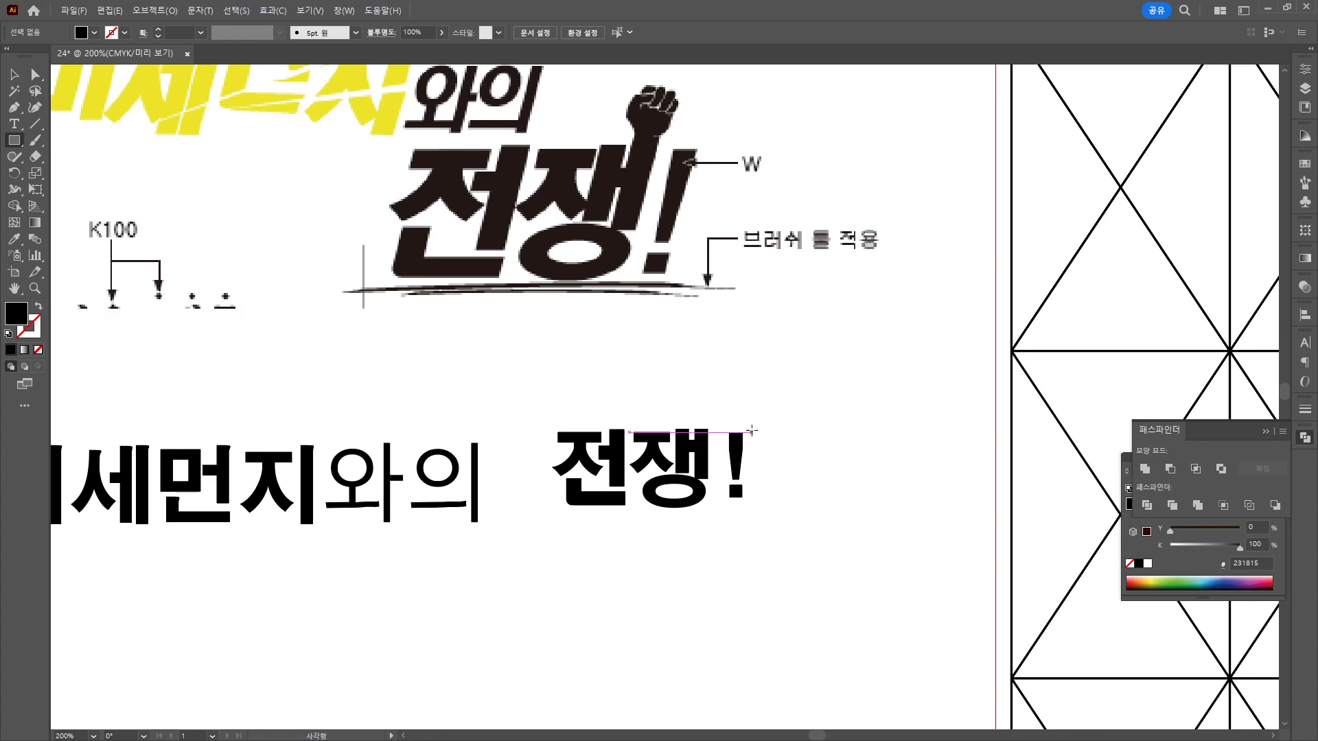
{"action": "left_click_drag", "start_coordinate": [752, 430], "coordinate": [773, 481]}
{"action": "key", "text": "a"}
{"action": "left_click_drag", "start_coordinate": [768, 482], "coordinate": [766, 482]}
{"action": "left_click_drag", "start_coordinate": [752, 482], "coordinate": [755, 482]}
{"action": "left_click", "coordinate": [13, 75]}
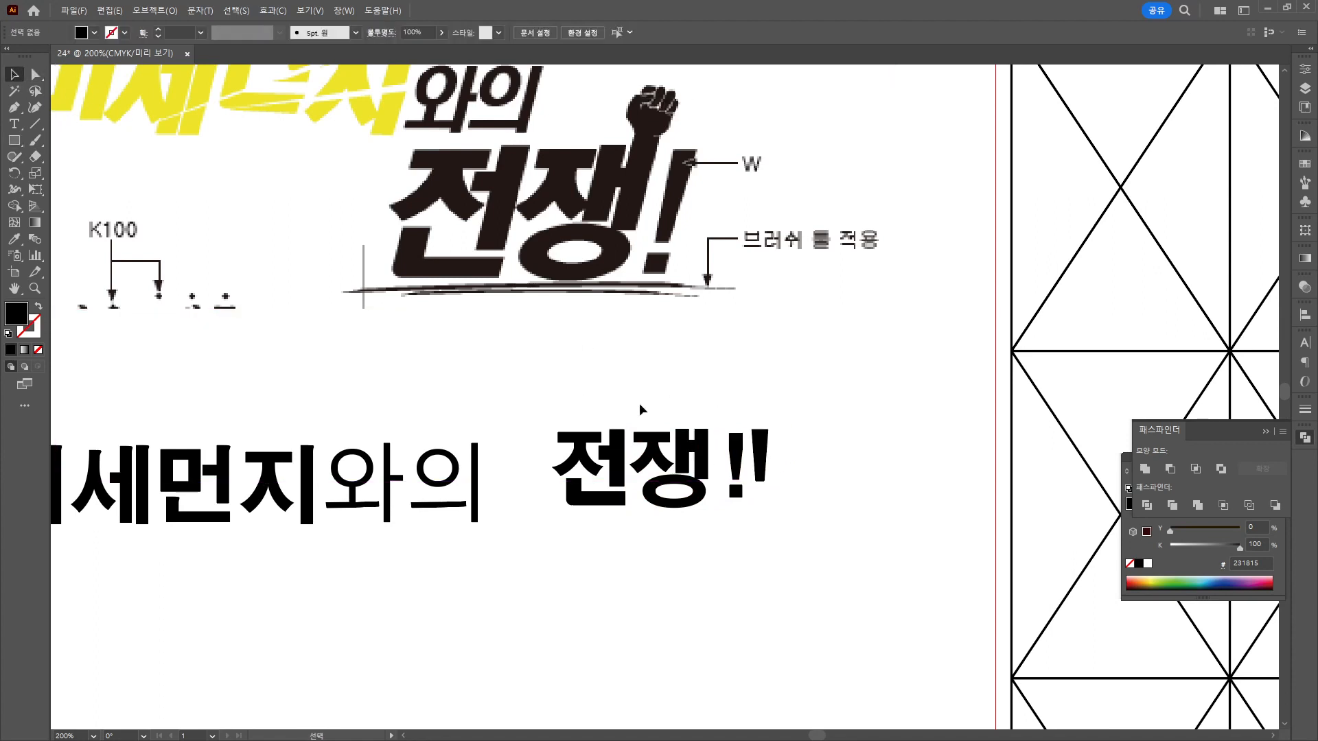
Replace the stroke of the released exclamation mark with the tapered bar and set the mark closer to "쟁".
{"action": "right_click", "coordinate": [736, 451]}
{"action": "left_click", "coordinate": [794, 302]}
{"action": "left_click", "coordinate": [772, 468]}
{"action": "left_click_drag", "start_coordinate": [755, 468], "coordinate": [739, 445]}
{"action": "scroll", "coordinate": [786, 449], "scroll_direction": "up", "scroll_amount": 2}
{"action": "scroll", "coordinate": [785, 450], "scroll_direction": "down", "scroll_amount": 1}
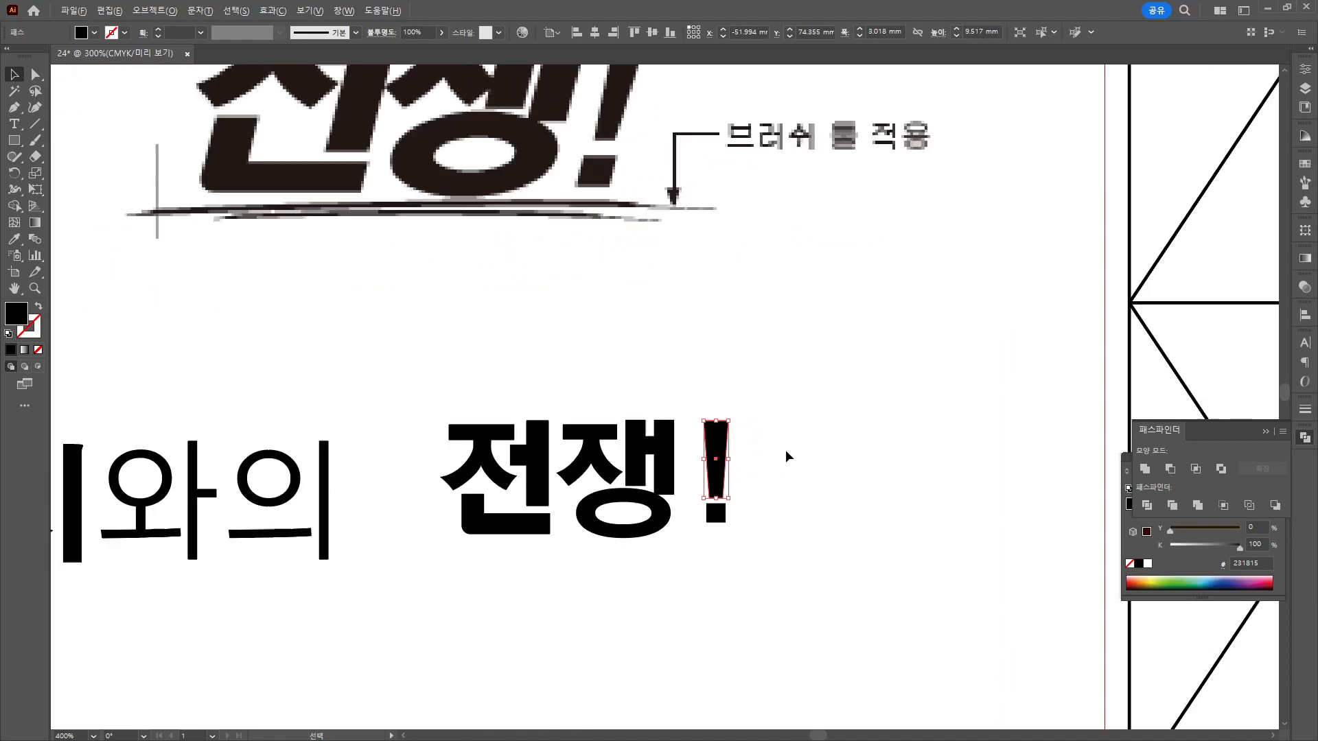
{"action": "left_click", "coordinate": [707, 537]}
{"action": "scroll", "coordinate": [709, 538], "scroll_direction": "down", "scroll_amount": 1}
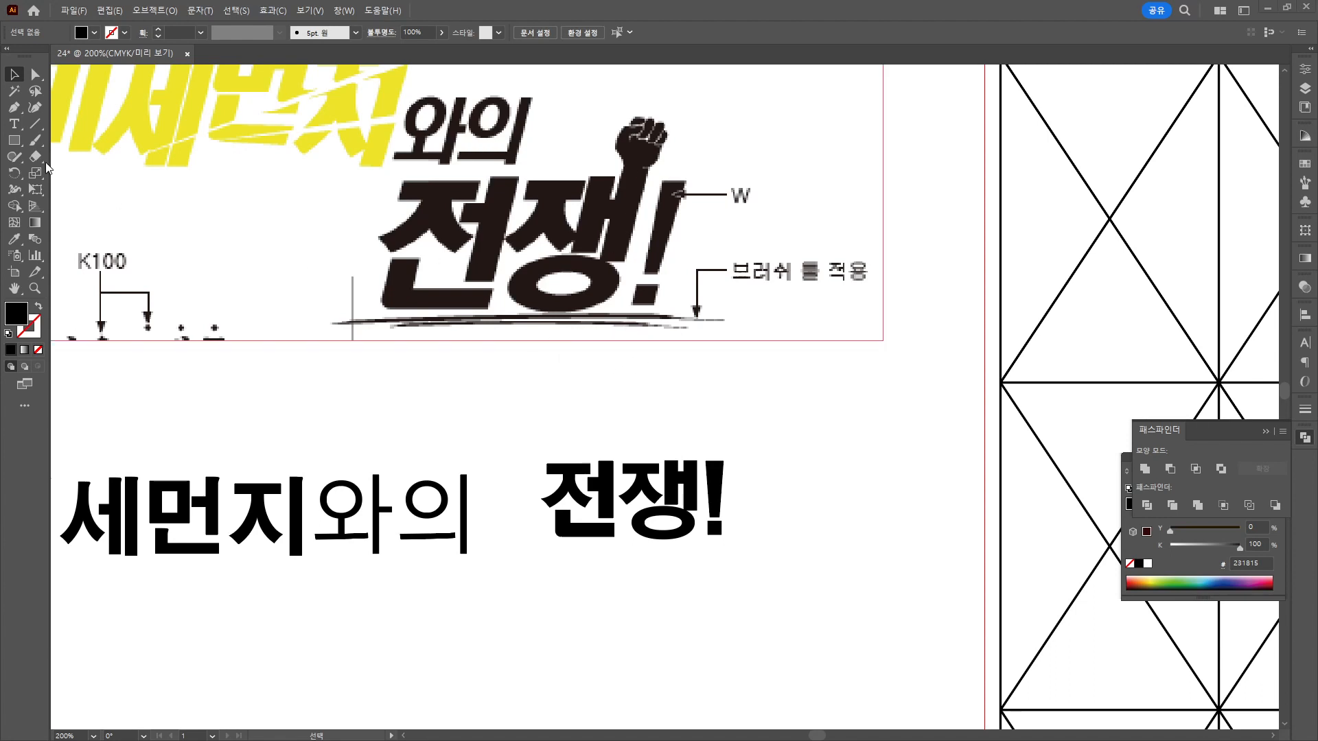
With the Pen tool, start a fist above the ㅐ of "쟁", outlining the wrist's left edge, back of the hand and curled thumb.
{"action": "left_click", "coordinate": [15, 107]}
{"action": "scroll", "coordinate": [722, 488], "scroll_direction": "up", "scroll_amount": 5}
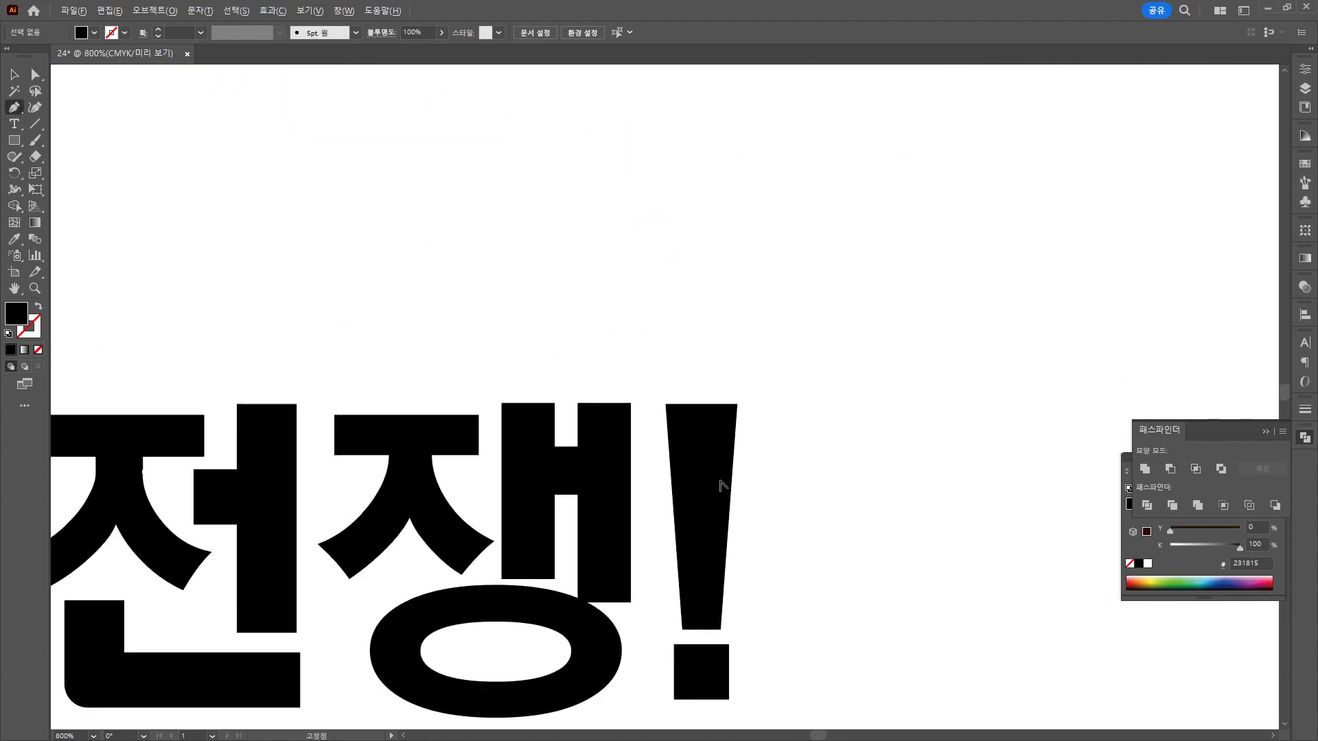
{"action": "left_click", "coordinate": [509, 356]}
{"action": "left_click", "coordinate": [510, 319]}
{"action": "left_click_drag", "start_coordinate": [473, 283], "coordinate": [475, 272]}
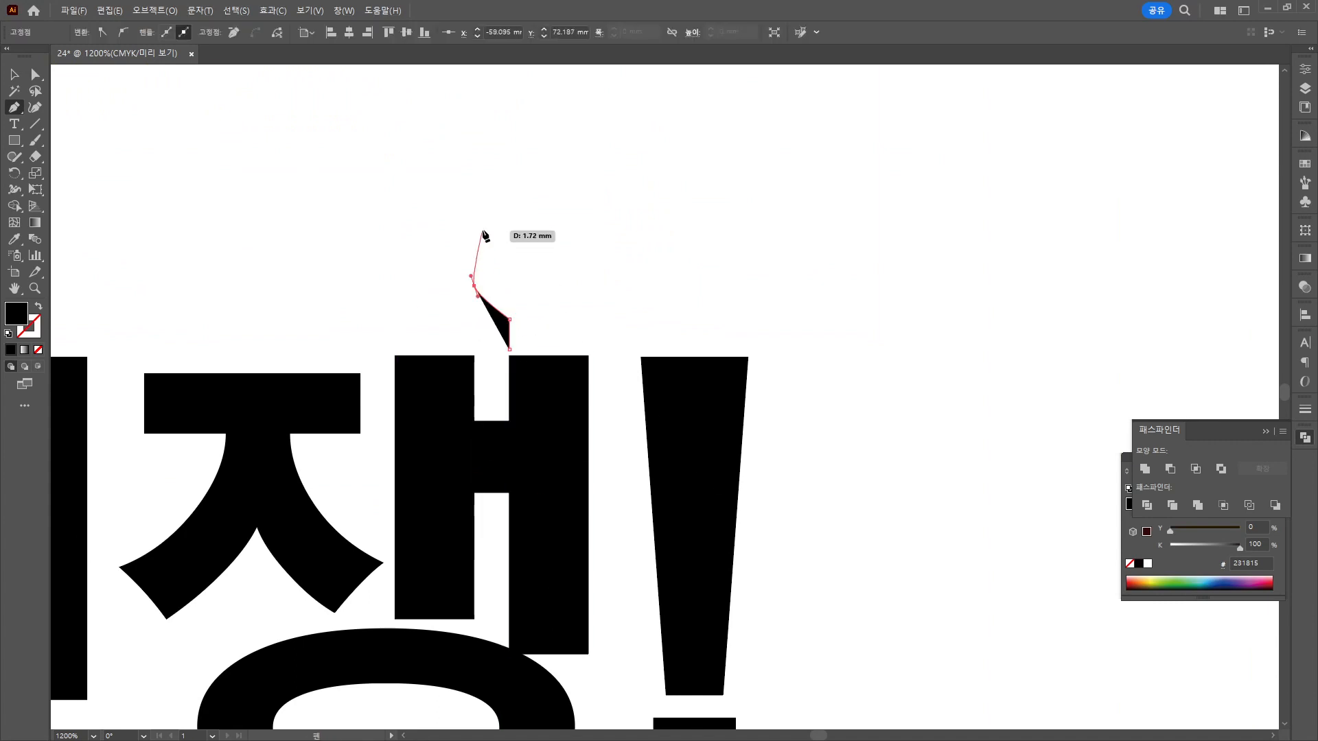
{"action": "left_click", "coordinate": [483, 229]}
{"action": "left_click_drag", "start_coordinate": [520, 229], "coordinate": [535, 224]}
{"action": "mouse_move", "coordinate": [505, 251]}
{"action": "left_mouse_down"}
{"action": "mouse_move", "coordinate": [487, 252]}
{"action": "mouse_move", "coordinate": [516, 254]}
{"action": "left_mouse_up"}
Continue the fist outline along the knuckles, the palm's outer side and the wrist, closing the shape.
{"action": "left_click", "coordinate": [512, 280]}
{"action": "left_click", "coordinate": [523, 254]}
{"action": "left_click", "coordinate": [535, 264]}
{"action": "left_click", "coordinate": [548, 269]}
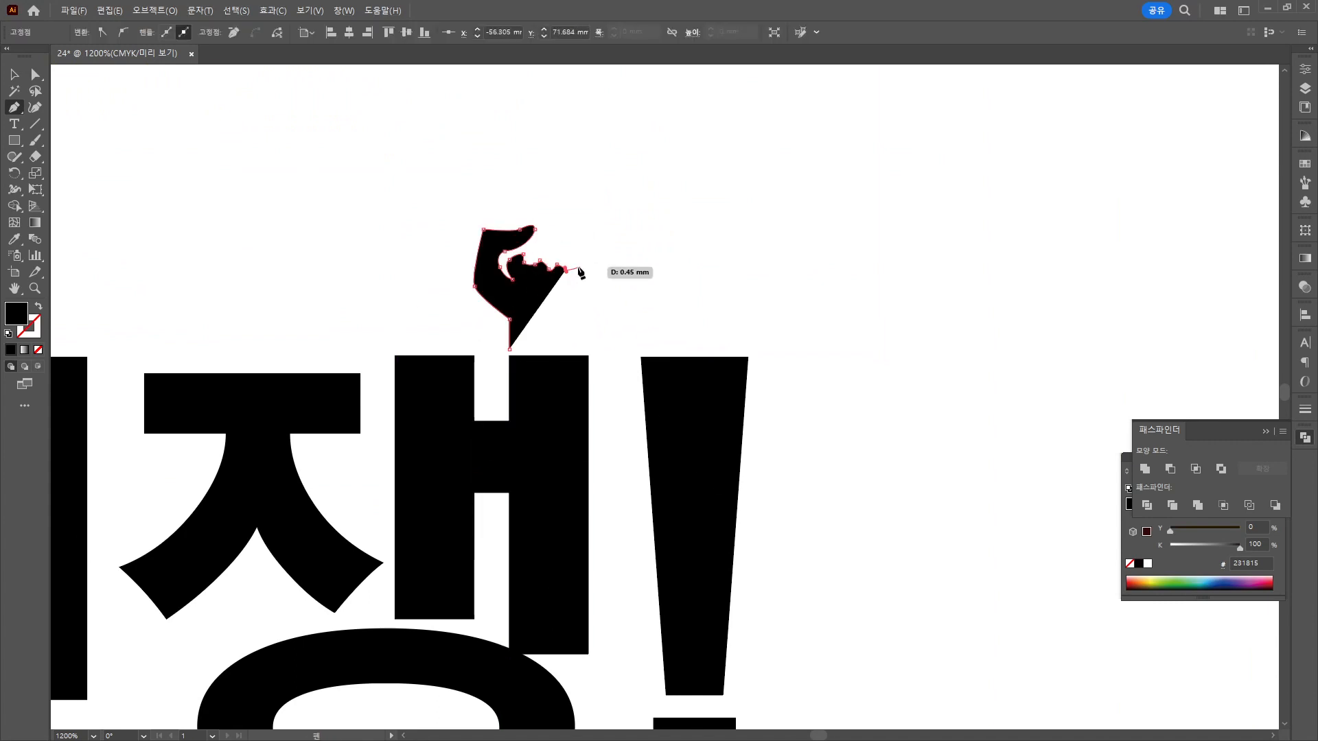
{"action": "left_click", "coordinate": [574, 268]}
{"action": "left_click_drag", "start_coordinate": [564, 318], "coordinate": [552, 324]}
{"action": "left_click", "coordinate": [550, 324]}
{"action": "left_click", "coordinate": [564, 323]}
{"action": "left_click", "coordinate": [561, 349]}
{"action": "key", "text": "a"}
{"action": "left_click", "coordinate": [594, 212]}
Draw the longest finger as a separate slanted oval shape between the thumb tip and the knuckles.
{"action": "key", "text": "p"}
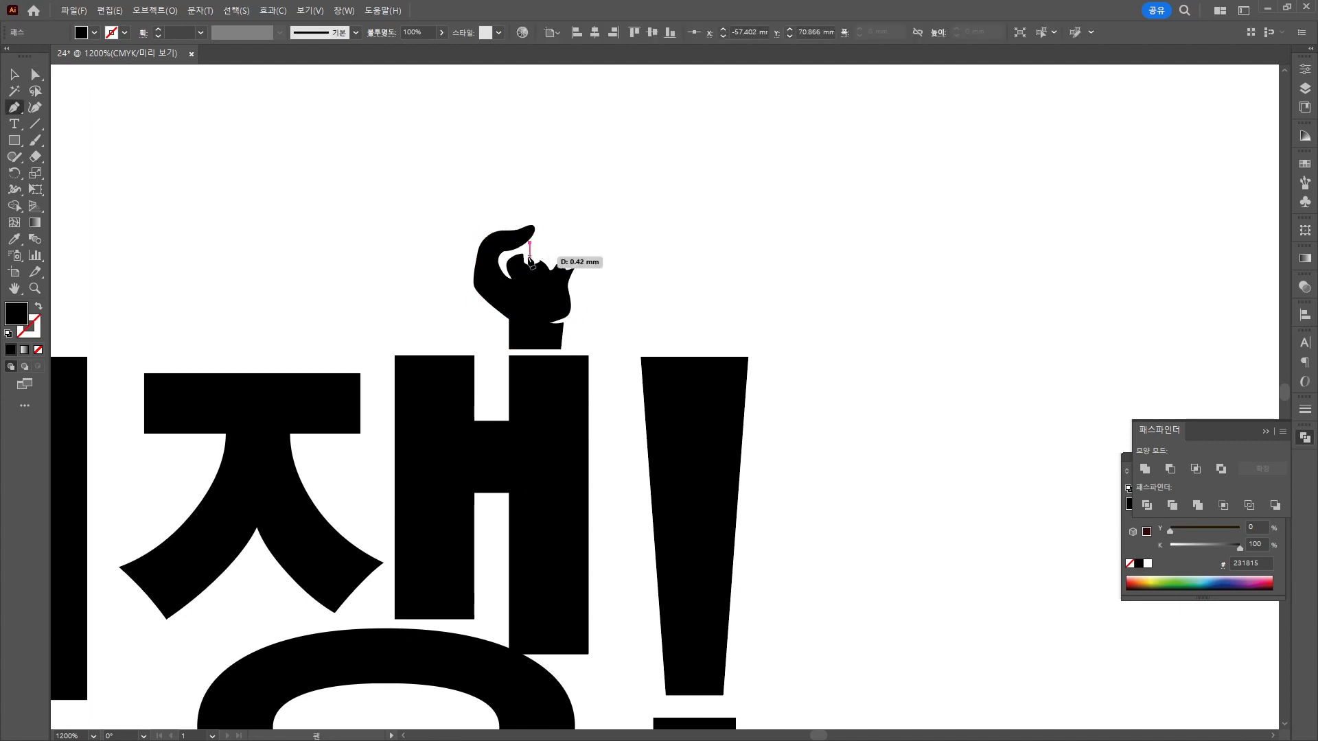
{"action": "scroll", "coordinate": [534, 256], "scroll_direction": "up", "scroll_amount": 4}
{"action": "left_click", "coordinate": [517, 204]}
{"action": "left_click_drag", "start_coordinate": [549, 270], "coordinate": [557, 160]}
{"action": "scroll", "coordinate": [461, 422], "scroll_direction": "down", "scroll_amount": 1}
{"action": "left_click_drag", "start_coordinate": [513, 215], "coordinate": [513, 219]}
{"action": "left_click_drag", "start_coordinate": [518, 241], "coordinate": [518, 250]}
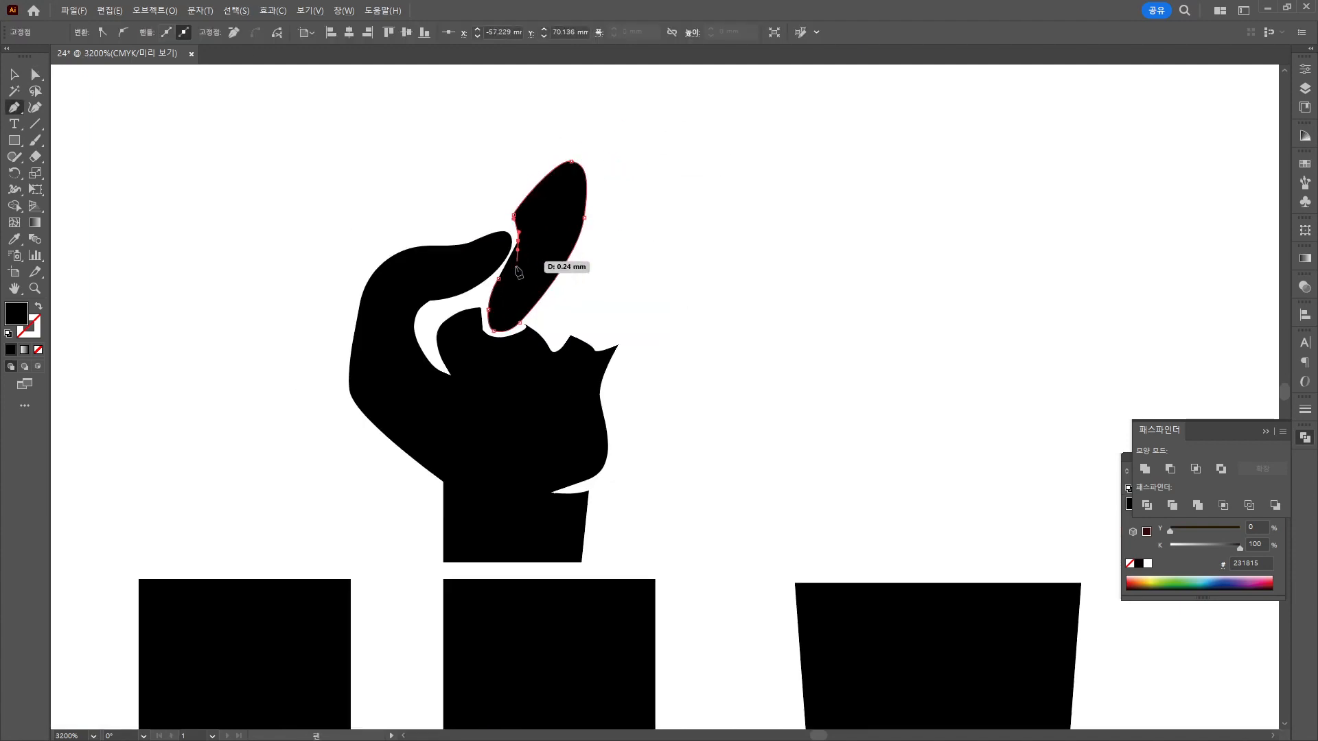
Draw a small angular finger piece above the thumb and adjust the top of the longest finger.
{"action": "left_click", "coordinate": [484, 227]}
{"action": "left_click", "coordinate": [432, 231]}
{"action": "key", "text": "v"}
{"action": "left_click_drag", "start_coordinate": [474, 178], "coordinate": [474, 188]}
{"action": "scroll", "coordinate": [541, 163], "scroll_direction": "up", "scroll_amount": 4}
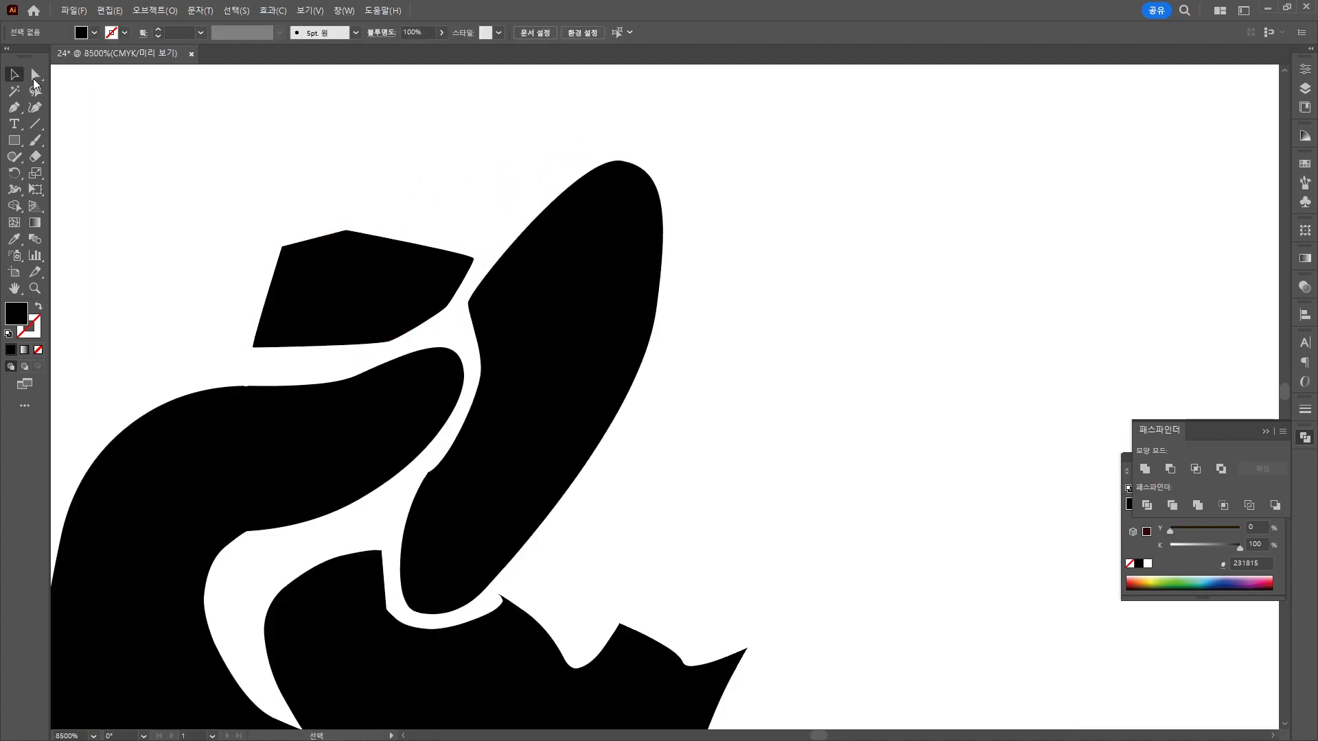
{"action": "key", "text": "a"}
{"action": "left_click_drag", "start_coordinate": [620, 160], "coordinate": [604, 191]}
Draw a narrower slanted finger to the right of the longest finger with the Pen tool.
{"action": "scroll", "coordinate": [732, 368], "scroll_direction": "down", "scroll_amount": 2}
{"action": "key", "text": "p"}
{"action": "left_click", "coordinate": [705, 291]}
{"action": "left_click_drag", "start_coordinate": [719, 284], "coordinate": [741, 286]}
{"action": "left_click", "coordinate": [761, 306]}
{"action": "left_click_drag", "start_coordinate": [747, 351], "coordinate": [735, 377]}
{"action": "left_click", "coordinate": [683, 487]}
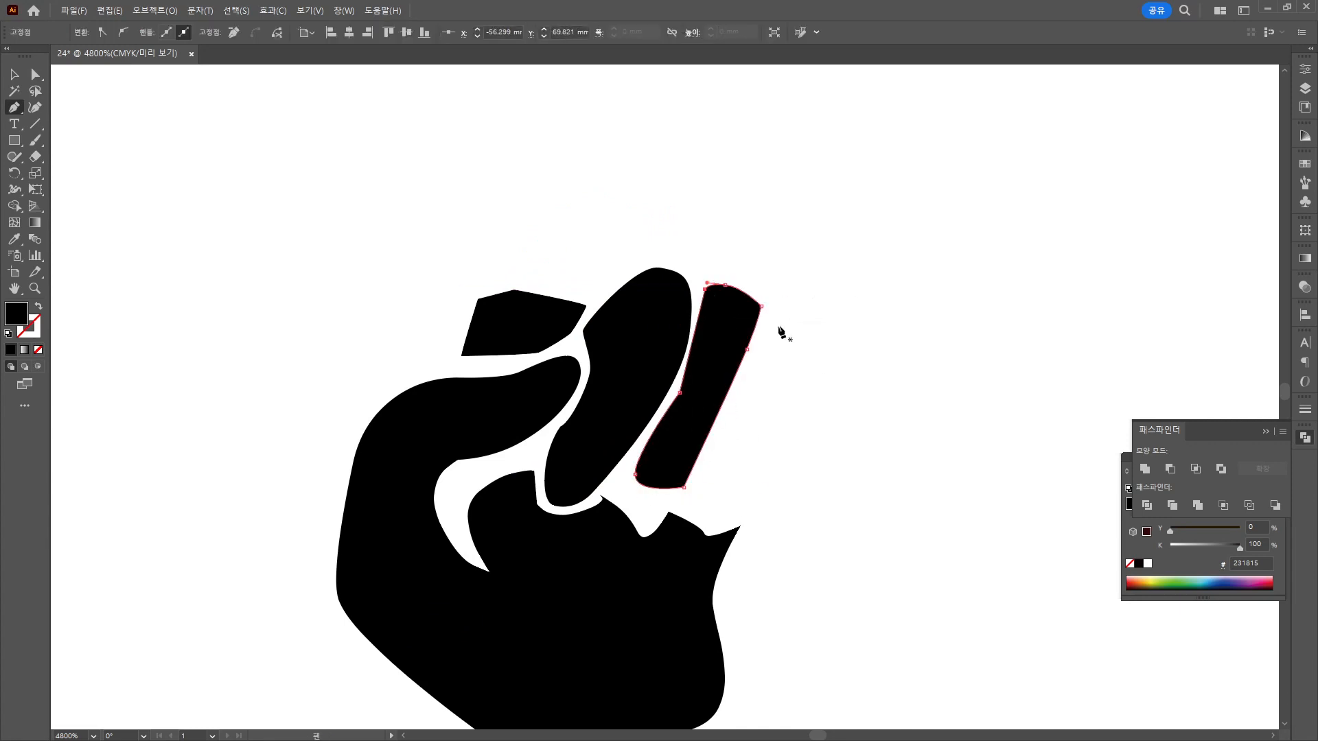
Draw the outermost short, curved finger at the right side of the fist.
{"action": "mouse_move", "coordinate": [722, 463]}
{"action": "left_mouse_down"}
{"action": "mouse_move", "coordinate": [709, 483]}
{"action": "mouse_move", "coordinate": [753, 516]}
{"action": "left_mouse_up"}
{"action": "left_click", "coordinate": [698, 502]}
{"action": "left_click", "coordinate": [798, 377]}
{"action": "left_click_drag", "start_coordinate": [753, 356], "coordinate": [736, 377]}
Reshape the crease between the thumb and the palm into a narrow curved gap.
{"action": "scroll", "coordinate": [621, 329], "scroll_direction": "down", "scroll_amount": 2}
{"action": "key", "text": "a"}
{"action": "left_click_drag", "start_coordinate": [540, 393], "coordinate": [550, 399]}
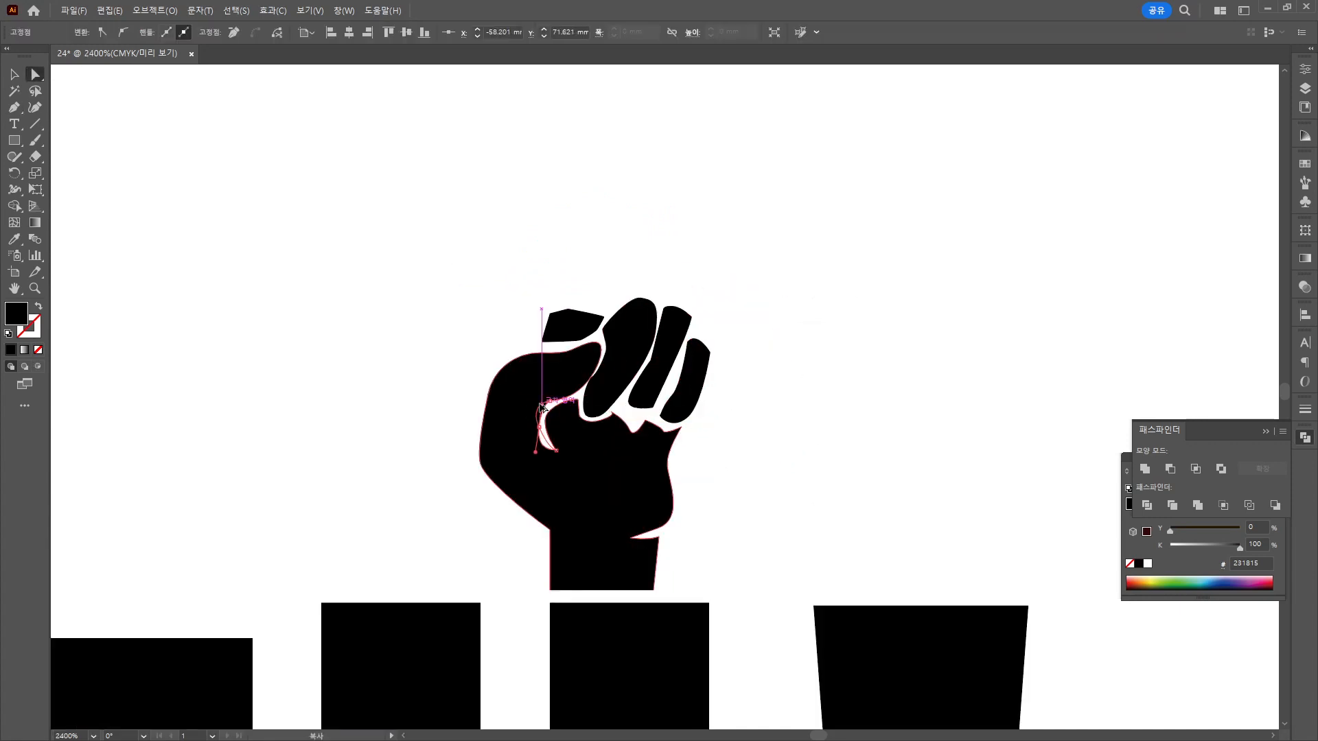
{"action": "scroll", "coordinate": [621, 412], "scroll_direction": "up", "scroll_amount": 2}
{"action": "left_click_drag", "start_coordinate": [468, 394], "coordinate": [462, 495]}
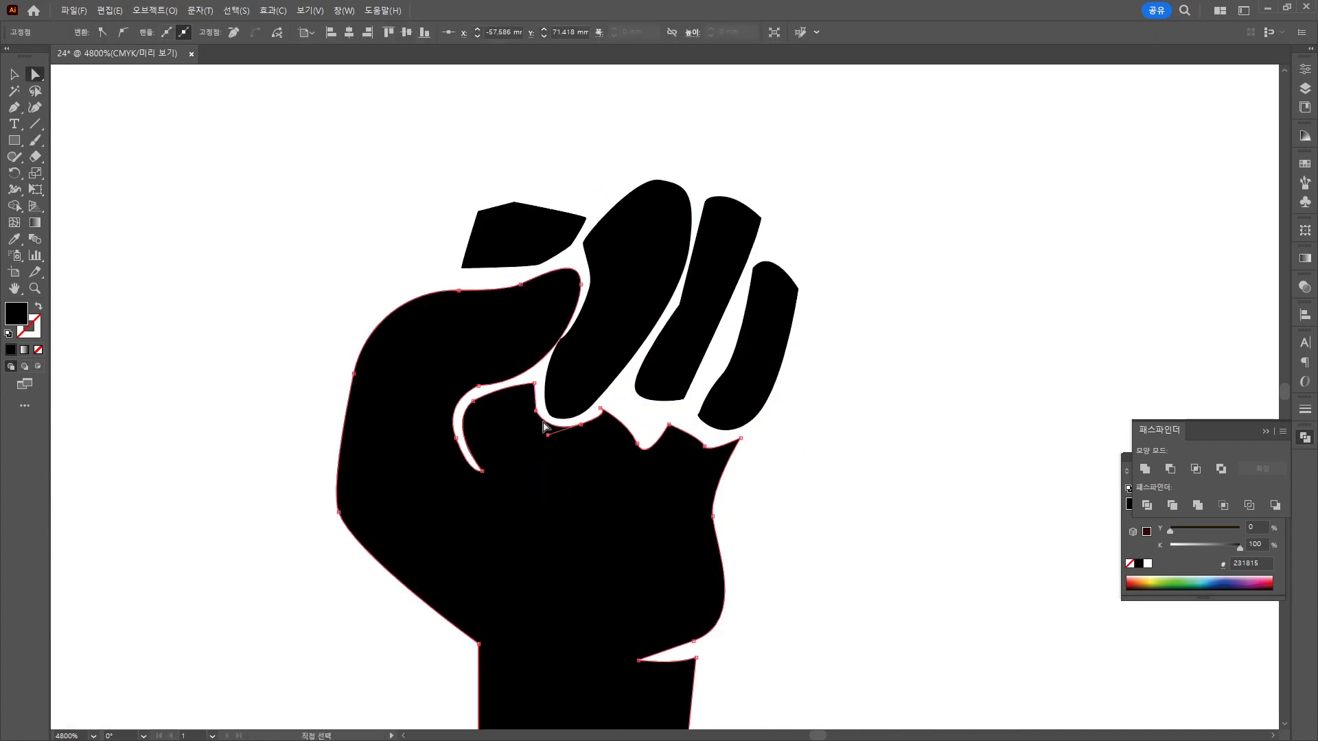
Move the anchors and handles of the knuckle edge to form rounded hollows beneath the fingers.
{"action": "scroll", "coordinate": [580, 392], "scroll_direction": "up", "scroll_amount": 2}
{"action": "left_click", "coordinate": [615, 419]}
{"action": "left_click_drag", "start_coordinate": [623, 435], "coordinate": [608, 431]}
{"action": "left_click_drag", "start_coordinate": [681, 484], "coordinate": [667, 459]}
{"action": "left_click_drag", "start_coordinate": [736, 449], "coordinate": [746, 465]}
{"action": "left_click_drag", "start_coordinate": [800, 488], "coordinate": [777, 503]}
{"action": "left_click_drag", "start_coordinate": [865, 473], "coordinate": [853, 491]}
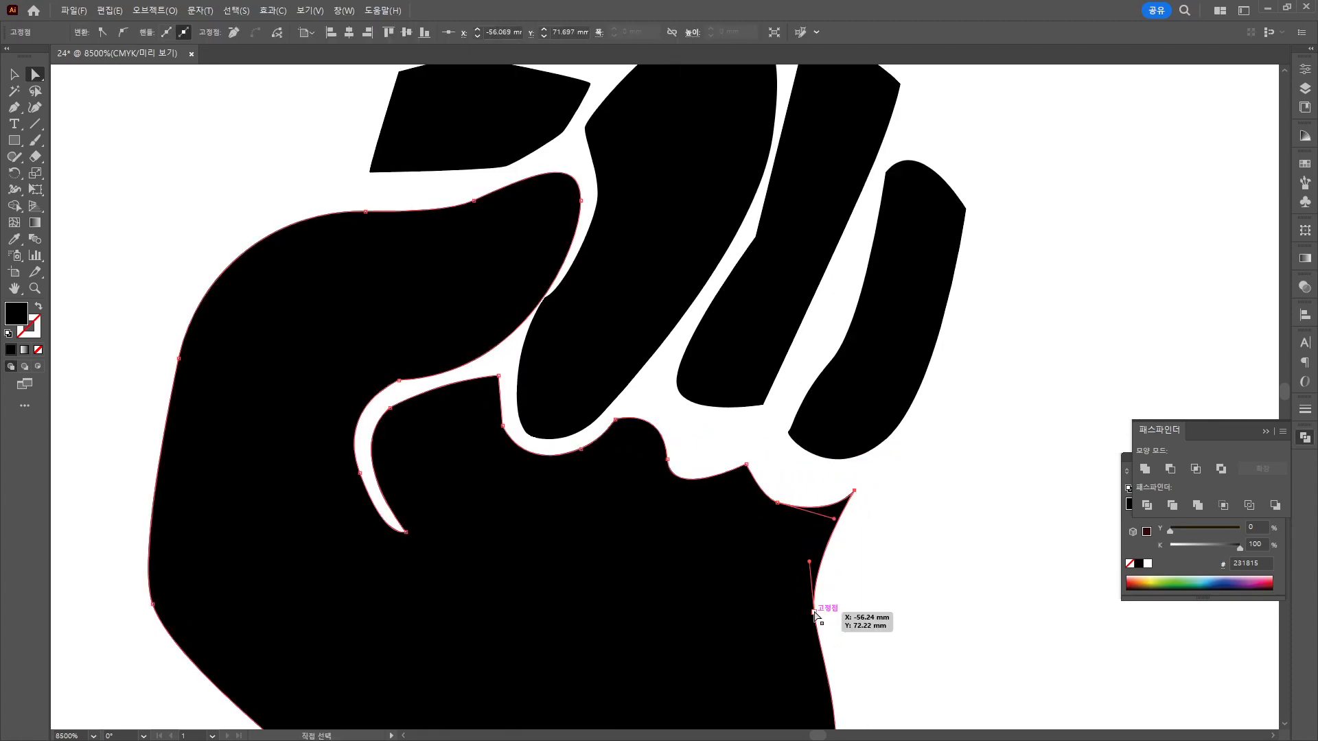
Adjust the curve of the palm's outer edge below the outermost finger.
{"action": "scroll", "coordinate": [814, 615], "scroll_direction": "down", "scroll_amount": 3}
{"action": "left_click_drag", "start_coordinate": [801, 599], "coordinate": [815, 604]}
{"action": "left_click_drag", "start_coordinate": [814, 553], "coordinate": [833, 553]}
{"action": "left_click", "coordinate": [845, 567]}
Refine the knuckle edge and widen the gap beneath the thumb by adjusting the palm's anchors and handles.
{"action": "scroll", "coordinate": [826, 574], "scroll_direction": "down", "scroll_amount": 1}
{"action": "scroll", "coordinate": [824, 571], "scroll_direction": "up", "scroll_amount": 4}
{"action": "left_click_drag", "start_coordinate": [690, 639], "coordinate": [696, 641]}
{"action": "scroll", "coordinate": [668, 658], "scroll_direction": "down", "scroll_amount": 1}
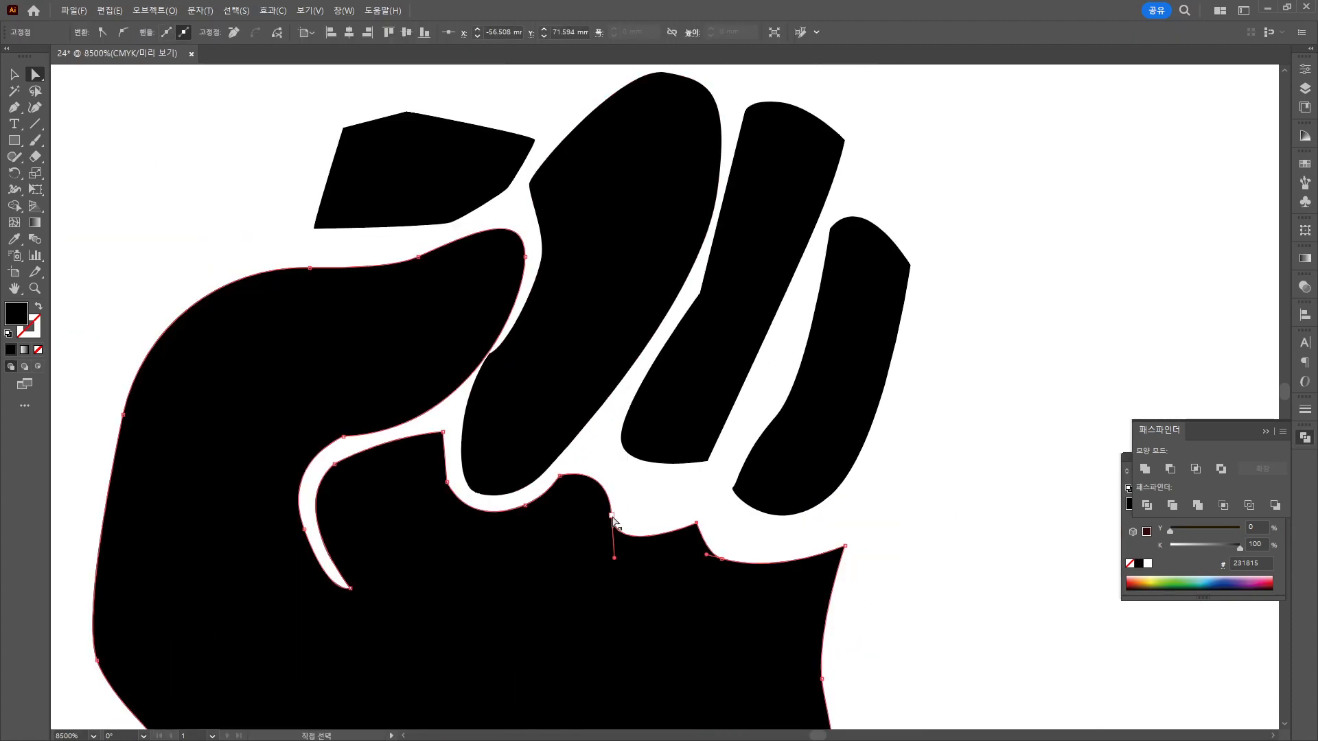
{"action": "left_click_drag", "start_coordinate": [445, 431], "coordinate": [450, 429]}
{"action": "left_click_drag", "start_coordinate": [391, 435], "coordinate": [393, 464]}
Move and resize the three long fingers so they sit closely in the knuckle hollows.
{"action": "key", "text": "v"}
{"action": "left_click_drag", "start_coordinate": [530, 363], "coordinate": [533, 372]}
{"action": "left_click_drag", "start_coordinate": [725, 80], "coordinate": [715, 91]}
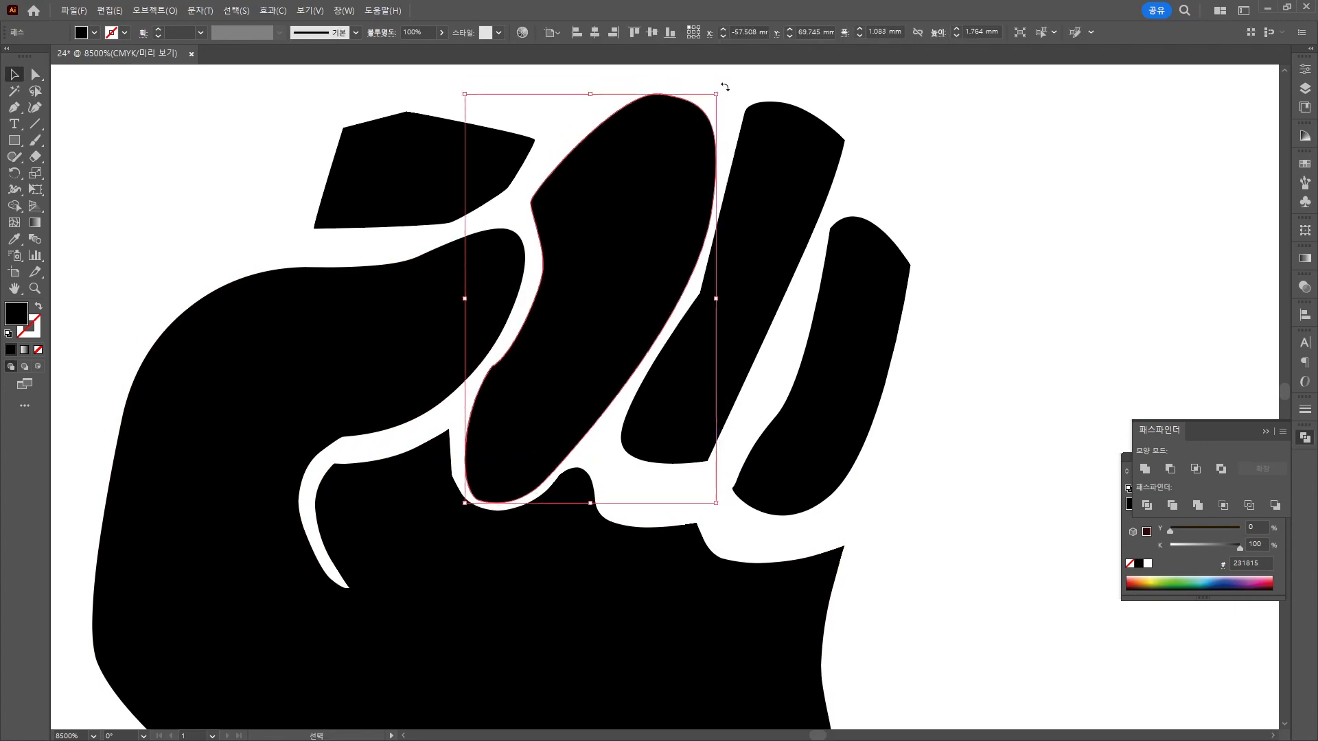
{"action": "left_click_drag", "start_coordinate": [659, 289], "coordinate": [655, 289]}
{"action": "left_click_drag", "start_coordinate": [748, 329], "coordinate": [731, 365]}
{"action": "left_click_drag", "start_coordinate": [812, 405], "coordinate": [766, 452]}
Round the lower end of the outermost finger.
{"action": "key", "text": "a"}
{"action": "scroll", "coordinate": [753, 525], "scroll_direction": "up", "scroll_amount": 2}
{"action": "left_click_drag", "start_coordinate": [715, 524], "coordinate": [696, 529]}
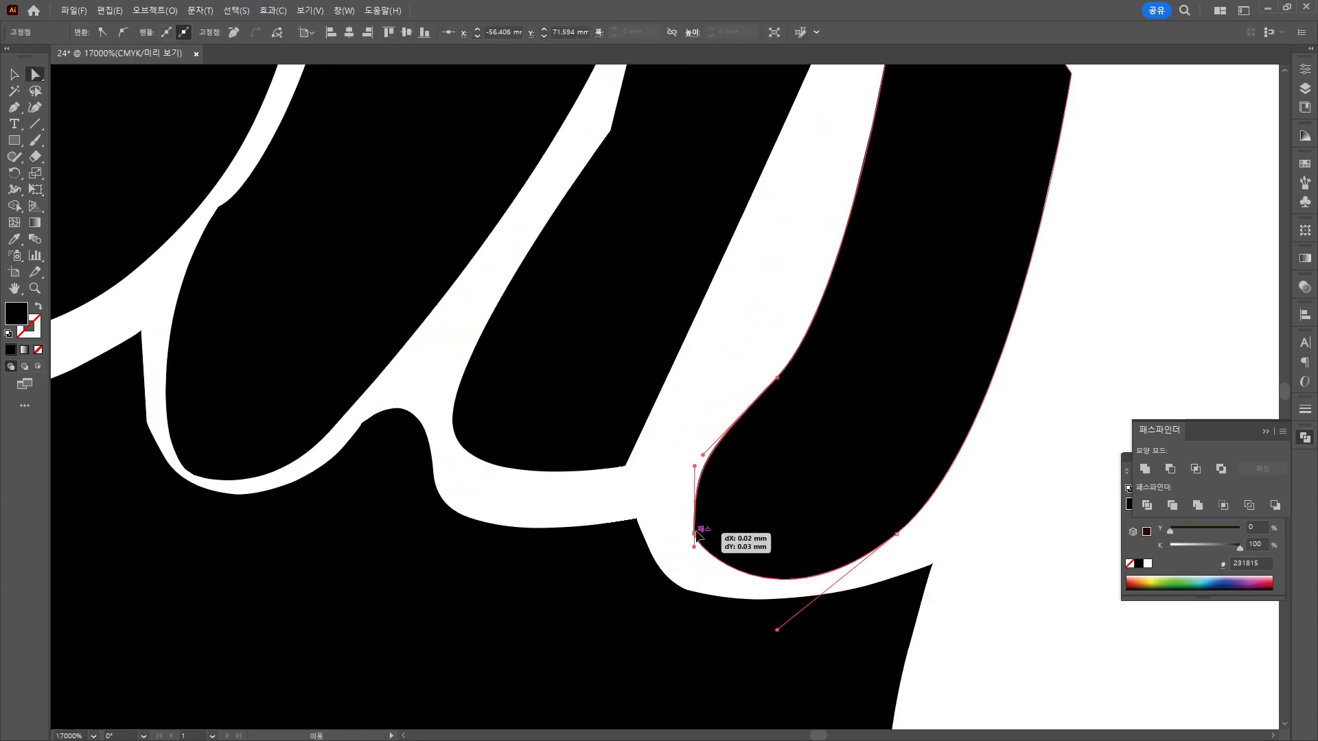
{"action": "left_click_drag", "start_coordinate": [694, 468], "coordinate": [668, 473]}
Curve the corners at the top of the outermost finger into a rounded tip.
{"action": "scroll", "coordinate": [1091, 292], "scroll_direction": "down", "scroll_amount": 2}
{"action": "scroll", "coordinate": [1040, 244], "scroll_direction": "down", "scroll_amount": 2}
{"action": "scroll", "coordinate": [876, 341], "scroll_direction": "up", "scroll_amount": 6}
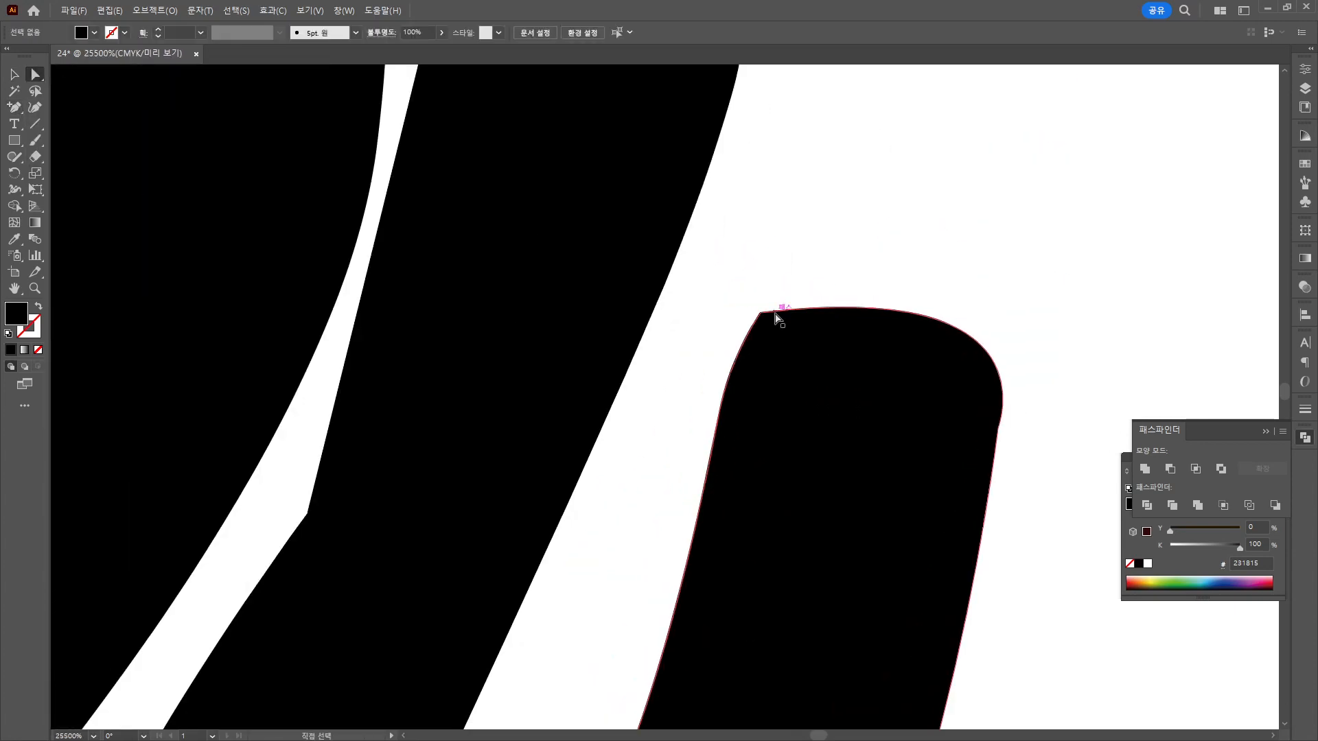
{"action": "left_click_drag", "start_coordinate": [763, 315], "coordinate": [862, 295]}
{"action": "left_click_drag", "start_coordinate": [1146, 263], "coordinate": [1016, 309]}
{"action": "left_click_drag", "start_coordinate": [725, 399], "coordinate": [740, 343]}
Reshape the lower half of the narrow middle finger so its base curves into the knuckle hollow.
{"action": "scroll", "coordinate": [928, 286], "scroll_direction": "down", "scroll_amount": 2}
{"action": "left_click", "coordinate": [729, 532]}
{"action": "mouse_move", "coordinate": [866, 204]}
{"action": "left_mouse_down"}
{"action": "mouse_move", "coordinate": [856, 238]}
{"action": "mouse_move", "coordinate": [866, 204]}
{"action": "left_mouse_up"}
{"action": "left_click_drag", "start_coordinate": [839, 288], "coordinate": [840, 335]}
{"action": "left_click_drag", "start_coordinate": [729, 530], "coordinate": [705, 548]}
{"action": "scroll", "coordinate": [604, 587], "scroll_direction": "up", "scroll_amount": 2}
{"action": "left_click_drag", "start_coordinate": [684, 492], "coordinate": [725, 460]}
{"action": "left_click_drag", "start_coordinate": [684, 414], "coordinate": [741, 478]}
{"action": "left_click_drag", "start_coordinate": [846, 130], "coordinate": [734, 314]}
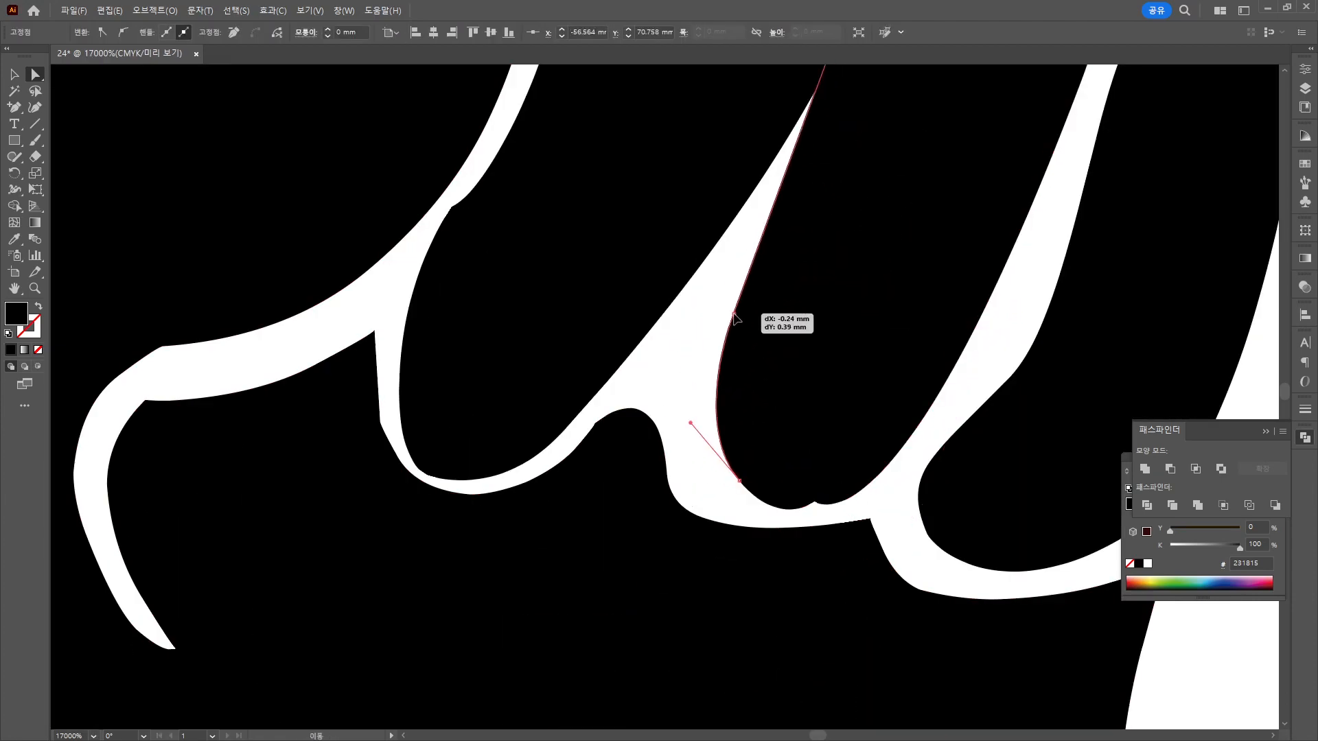
Round the tip of the narrow middle finger and bend its right edge.
{"action": "scroll", "coordinate": [782, 573], "scroll_direction": "down", "scroll_amount": 2}
{"action": "left_click_drag", "start_coordinate": [860, 171], "coordinate": [886, 180]}
{"action": "left_click_drag", "start_coordinate": [961, 194], "coordinate": [960, 241]}
{"action": "left_click", "coordinate": [998, 220]}
{"action": "key", "text": "shift+c"}
{"action": "left_click_drag", "start_coordinate": [896, 162], "coordinate": [926, 142]}
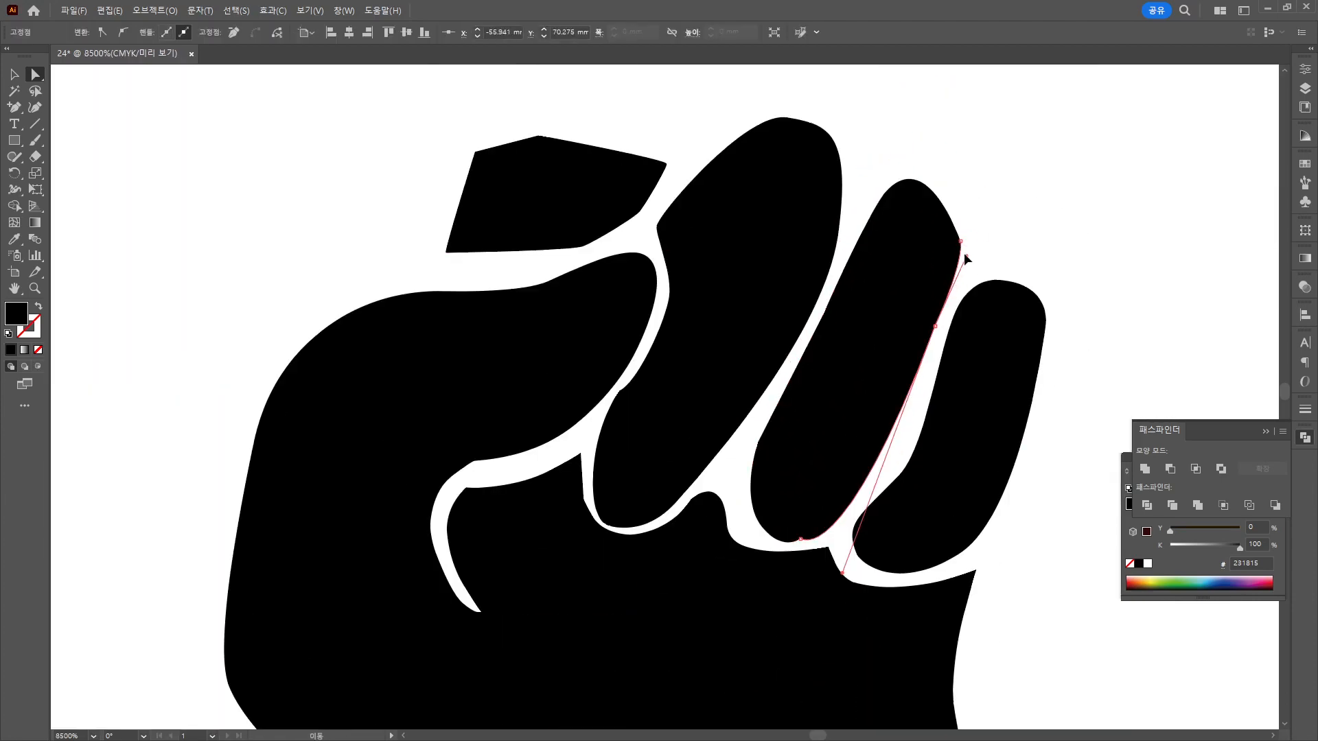
{"action": "left_click_drag", "start_coordinate": [960, 241], "coordinate": [960, 269]}
{"action": "key", "text": "a"}
{"action": "left_click", "coordinate": [996, 223]}
Smooth the base of the narrow middle finger by adjusting its anchor handles.
{"action": "left_click", "coordinate": [801, 539]}
{"action": "scroll", "coordinate": [787, 575], "scroll_direction": "up", "scroll_amount": 2}
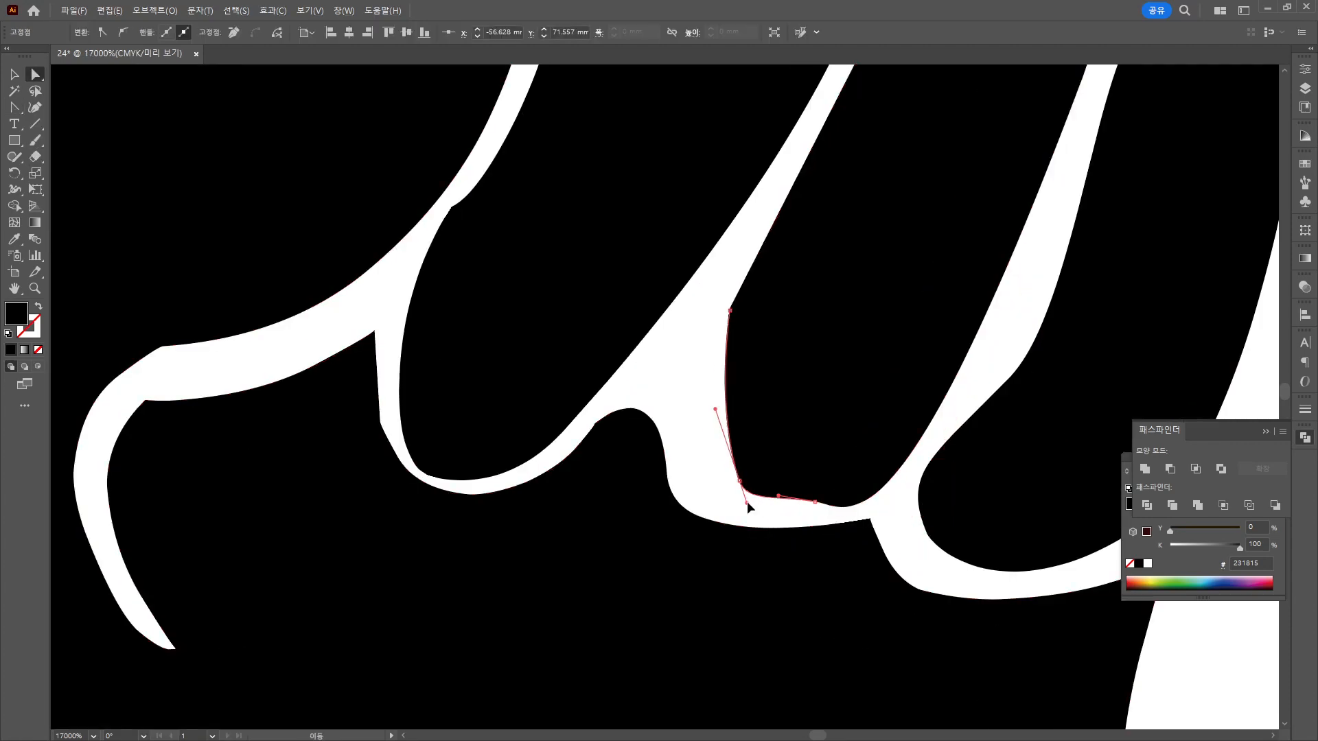
{"action": "left_click_drag", "start_coordinate": [745, 500], "coordinate": [720, 449]}
{"action": "left_click", "coordinate": [815, 502]}
{"action": "left_click_drag", "start_coordinate": [851, 509], "coordinate": [869, 492]}
{"action": "left_click_drag", "start_coordinate": [898, 571], "coordinate": [886, 543]}
Adjust the palm's lower right curve and the thin notch above the wrist.
{"action": "scroll", "coordinate": [929, 547], "scroll_direction": "down", "scroll_amount": 2}
{"action": "left_click", "coordinate": [930, 547]}
{"action": "left_click", "coordinate": [818, 344]}
{"action": "left_click_drag", "start_coordinate": [785, 397], "coordinate": [783, 374]}
{"action": "left_click", "coordinate": [779, 366]}
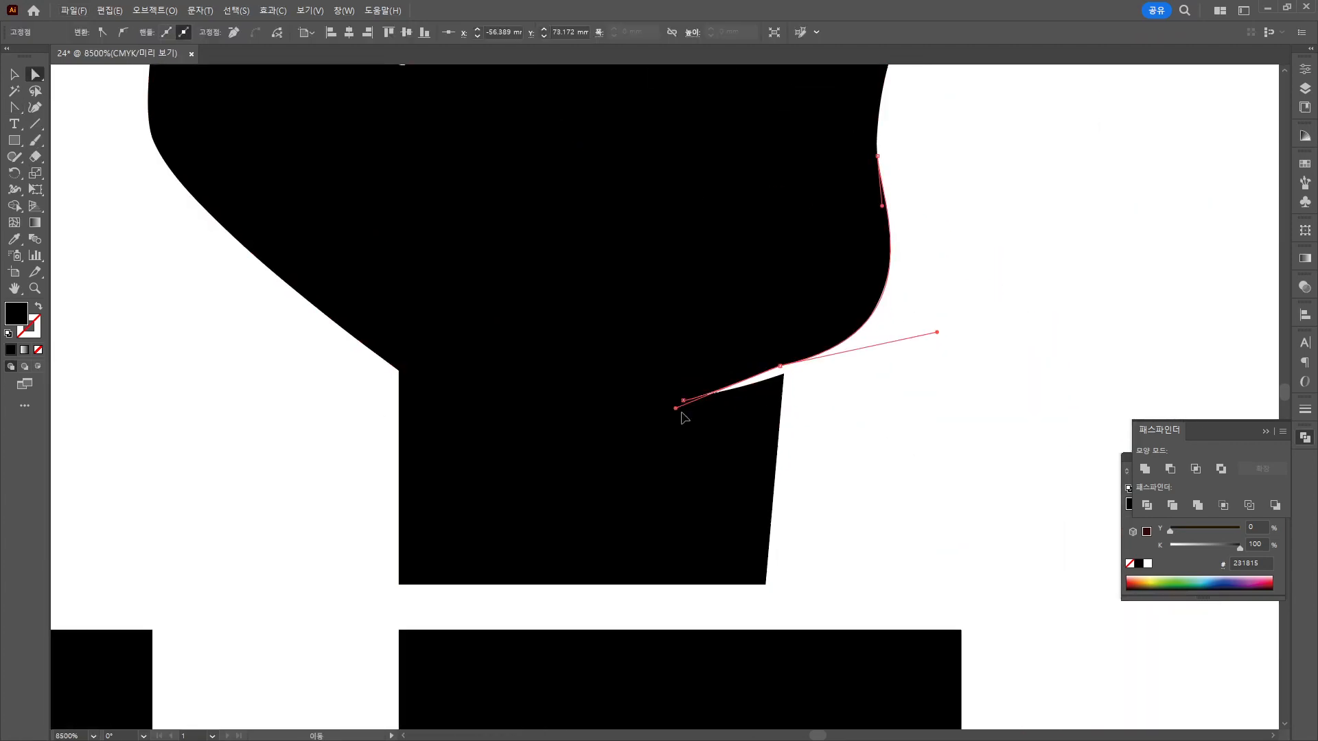
{"action": "left_click_drag", "start_coordinate": [679, 409], "coordinate": [714, 392]}
{"action": "mouse_move", "coordinate": [936, 332]}
{"action": "left_mouse_down"}
{"action": "mouse_move", "coordinate": [910, 300]}
{"action": "mouse_move", "coordinate": [924, 316]}
{"action": "left_mouse_up"}
Soften the corners of the small angular finger piece with curved anchor points.
{"action": "scroll", "coordinate": [714, 229], "scroll_direction": "up", "scroll_amount": 6}
{"action": "left_click", "coordinate": [419, 347]}
{"action": "key", "text": "shift+c"}
{"action": "left_click_drag", "start_coordinate": [504, 365], "coordinate": [497, 373]}
{"action": "left_click_drag", "start_coordinate": [532, 317], "coordinate": [533, 321]}
{"action": "left_click_drag", "start_coordinate": [404, 289], "coordinate": [429, 290]}
{"action": "left_click_drag", "start_coordinate": [341, 305], "coordinate": [346, 292]}
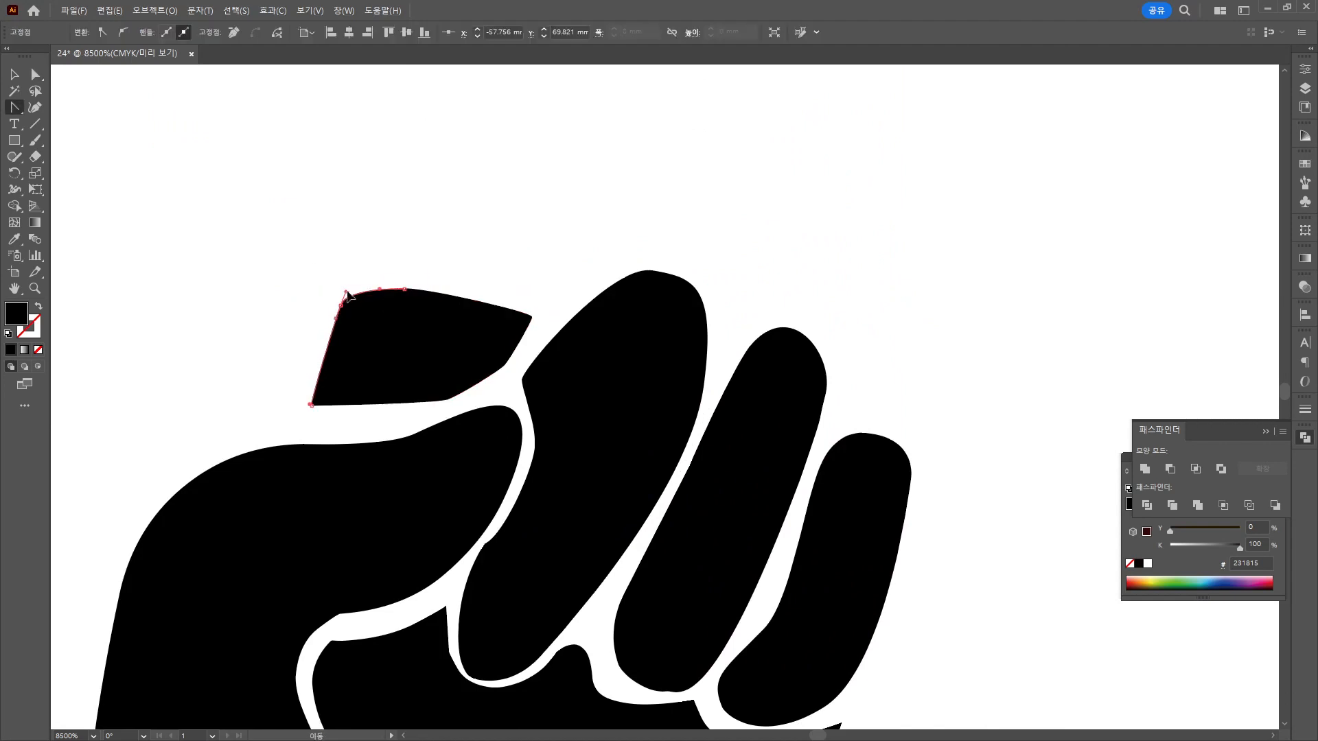
Scale the whole fist and position it above the ㅐ of "쟁", with the wrist over the right-hand bar.
{"action": "left_click", "coordinate": [14, 75]}
{"action": "scroll", "coordinate": [587, 283], "scroll_direction": "down", "scroll_amount": 3}
{"action": "left_click_drag", "start_coordinate": [439, 250], "coordinate": [720, 440]}
{"action": "left_click_drag", "start_coordinate": [704, 274], "coordinate": [765, 196]}
{"action": "scroll", "coordinate": [766, 194], "scroll_direction": "down", "scroll_amount": 3}
{"action": "left_click_drag", "start_coordinate": [765, 197], "coordinate": [783, 175]}
{"action": "scroll", "coordinate": [727, 308], "scroll_direction": "up", "scroll_amount": 3}
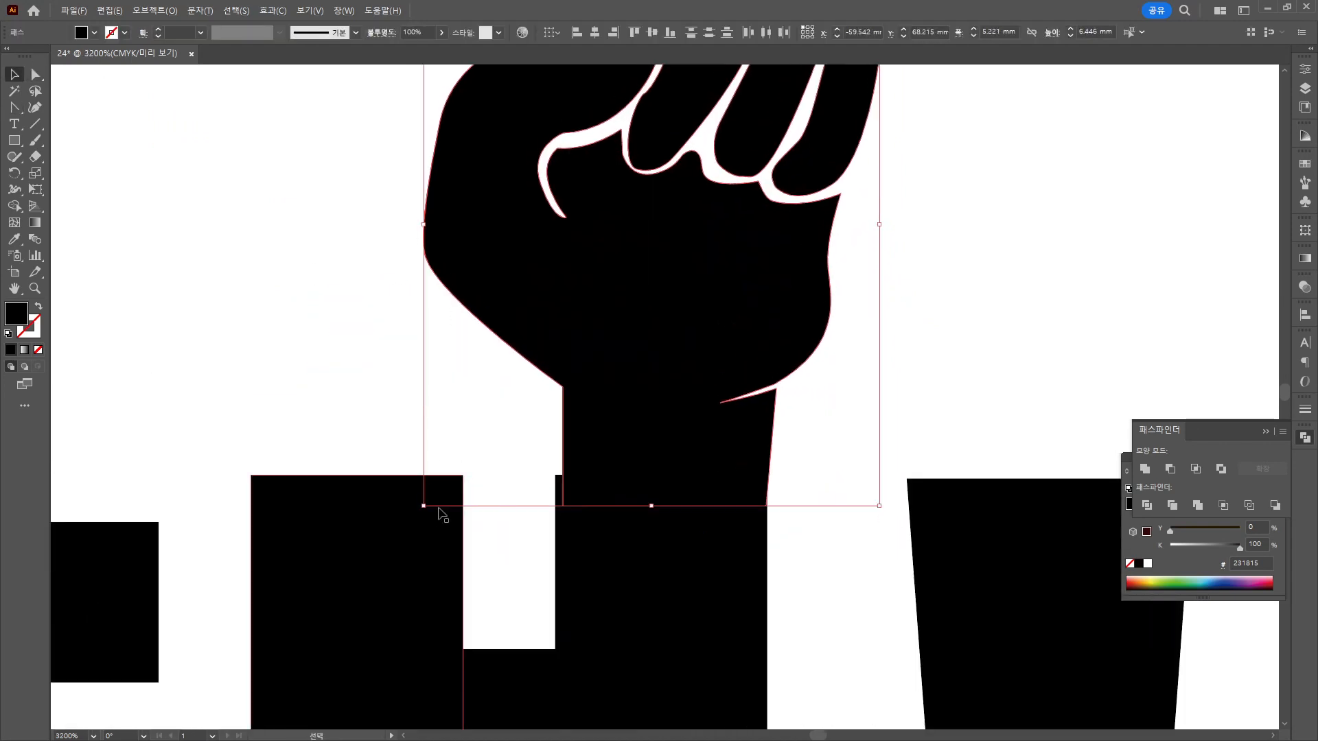
{"action": "left_click_drag", "start_coordinate": [649, 473], "coordinate": [674, 460]}
{"action": "scroll", "coordinate": [676, 464], "scroll_direction": "down", "scroll_amount": 5}
{"action": "left_click", "coordinate": [922, 386]}
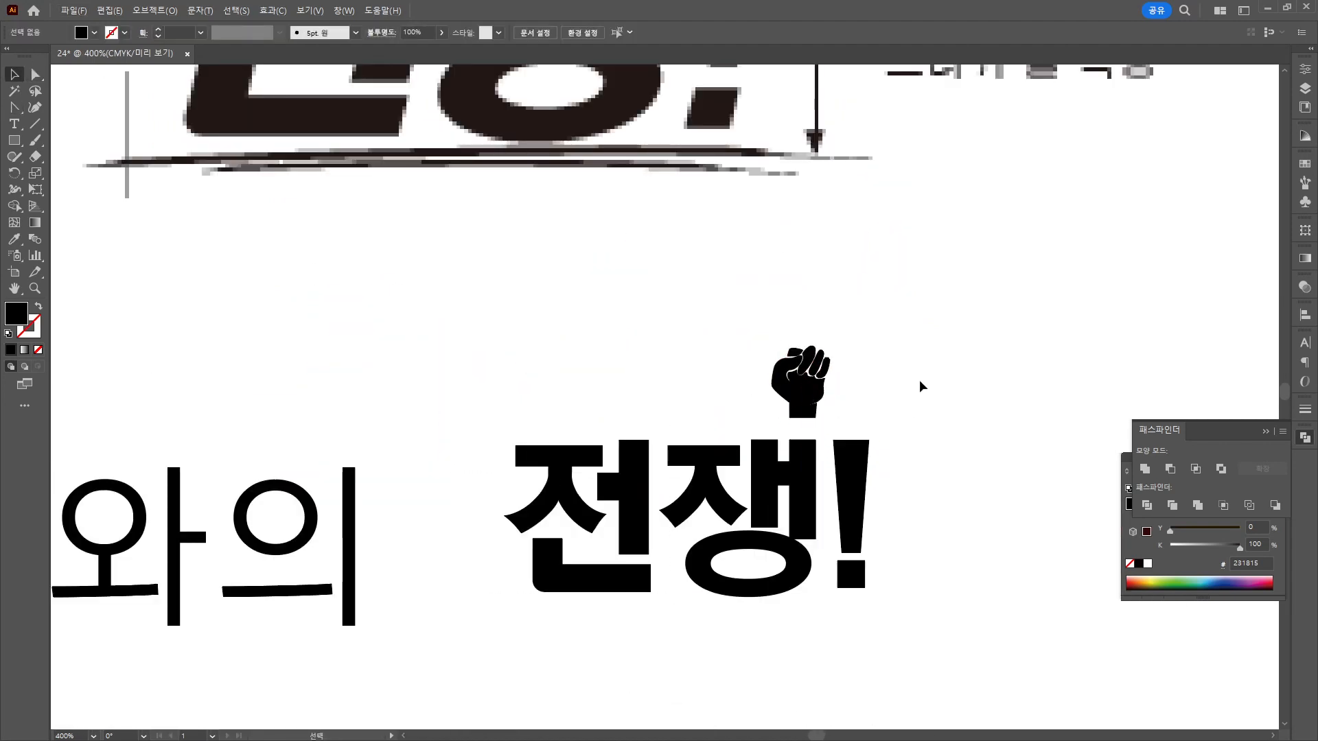
Unite all letter shapes of "전쟁!" and slant them to the right with the Shear tool.
{"action": "left_click_drag", "start_coordinate": [502, 473], "coordinate": [877, 624]}
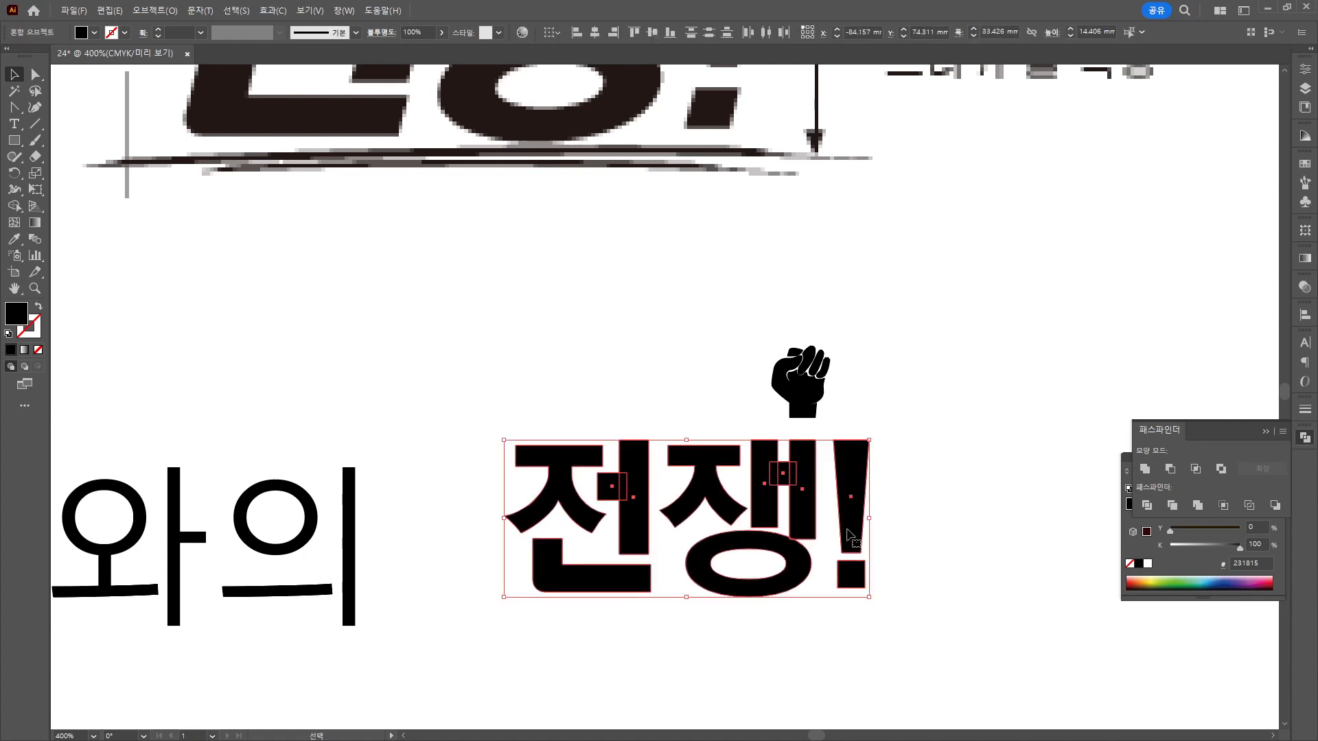
{"action": "left_click", "coordinate": [1150, 473]}
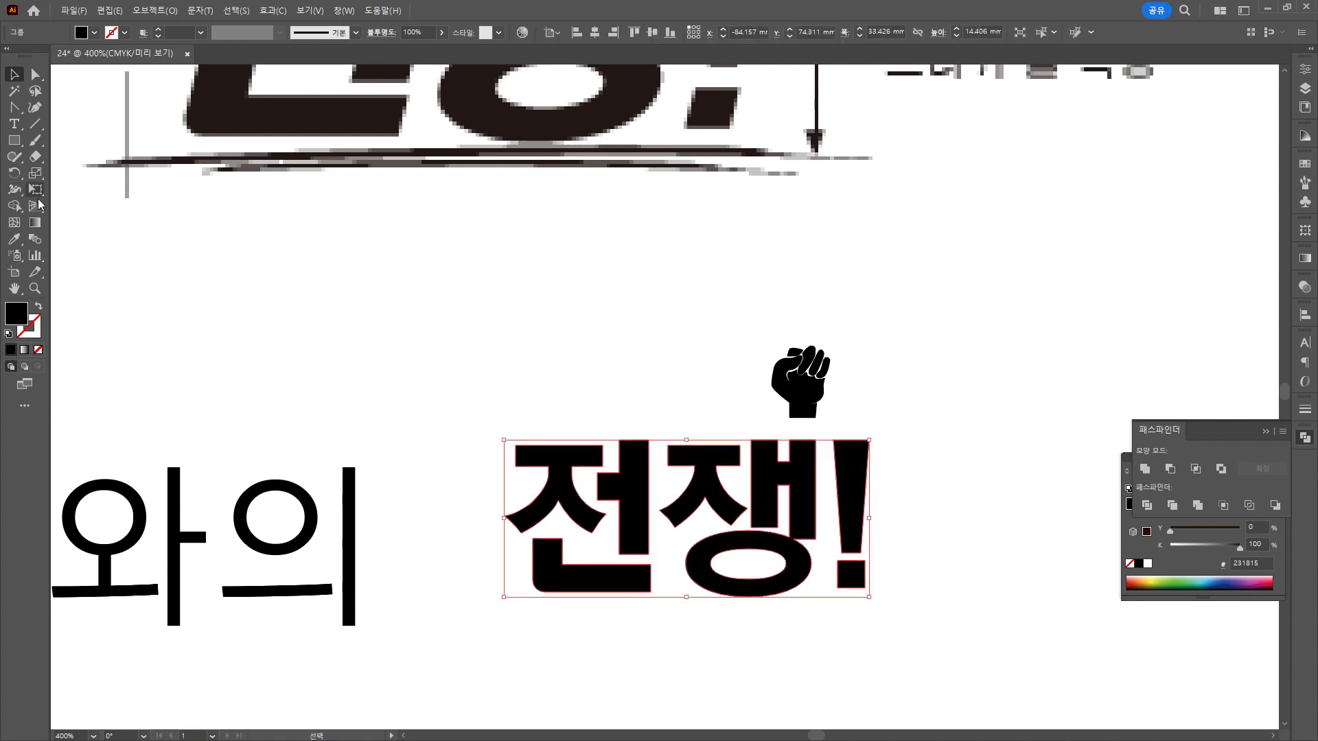
{"action": "left_click_drag", "start_coordinate": [39, 177], "coordinate": [76, 192]}
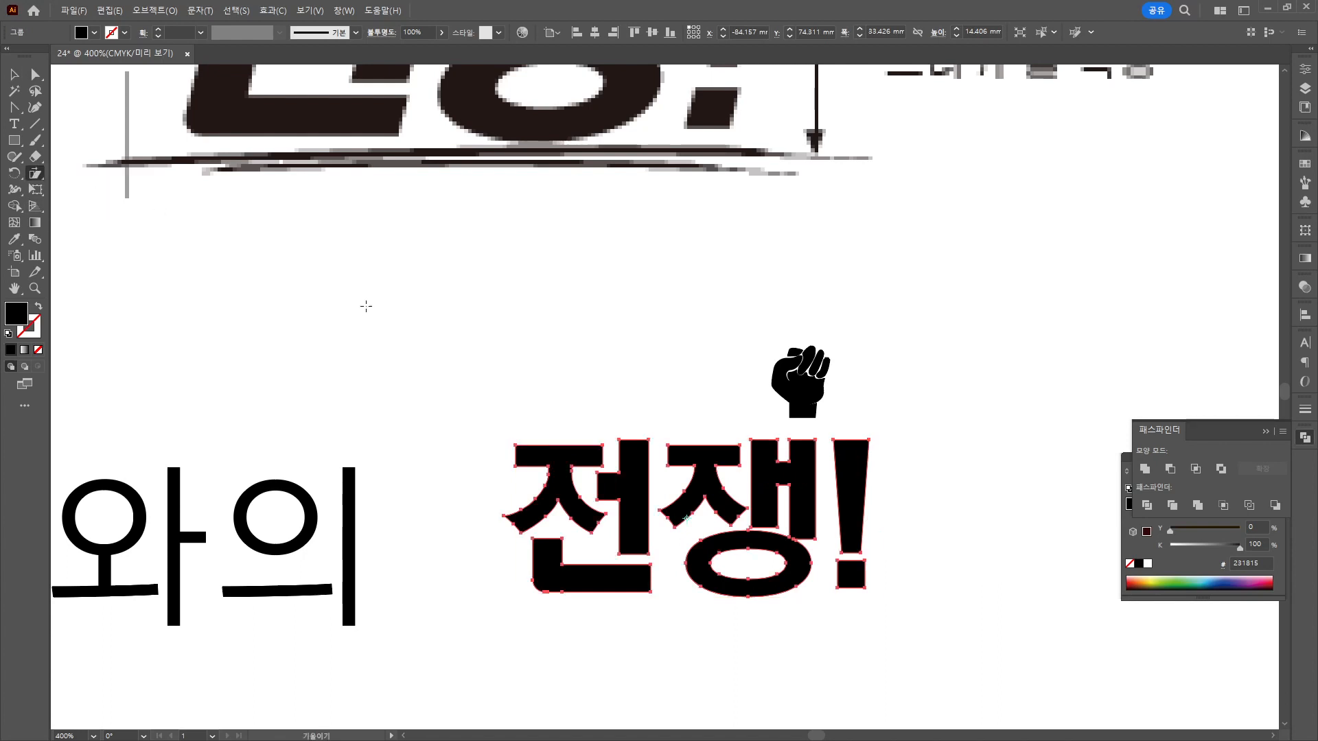
{"action": "left_click_drag", "start_coordinate": [575, 455], "coordinate": [595, 460]}
{"action": "left_click", "coordinate": [13, 75]}
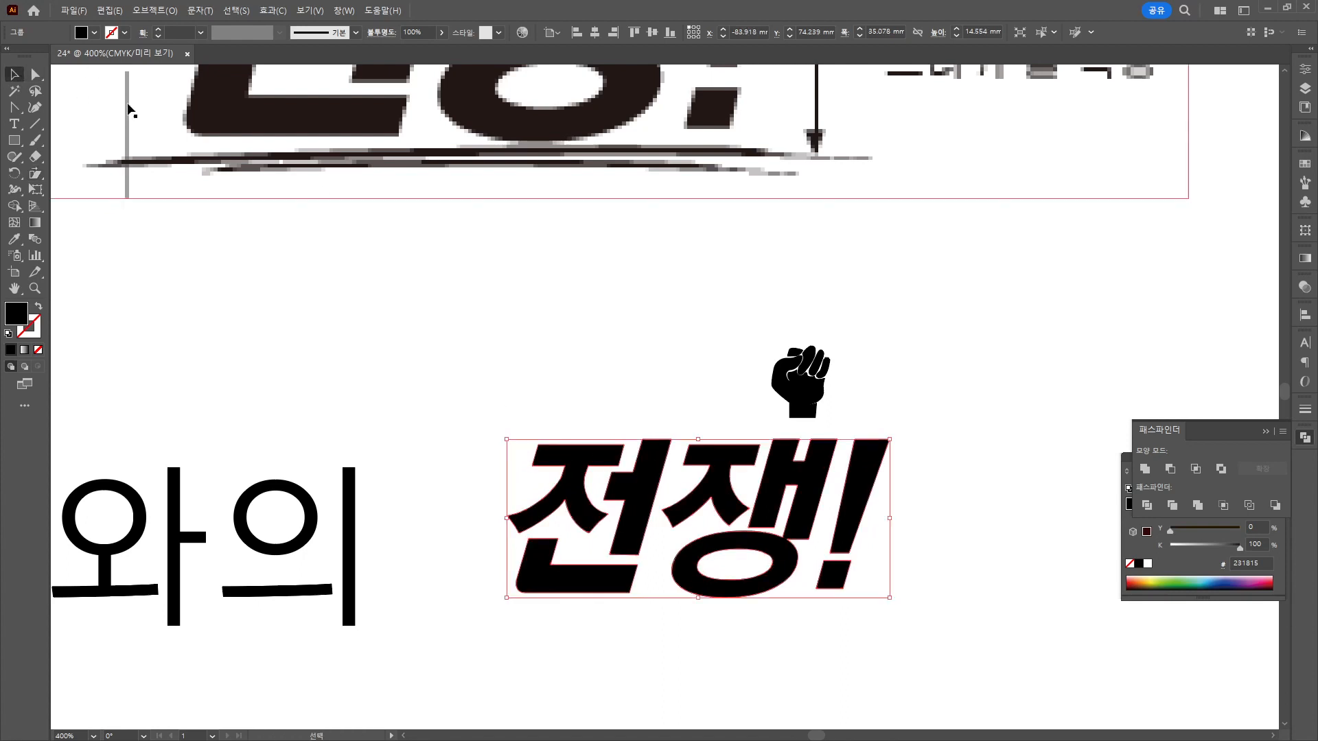
Slant the fist with the Shear tool to match the tilt of "전쟁!".
{"action": "left_click", "coordinate": [770, 383]}
{"action": "left_click", "coordinate": [783, 366]}
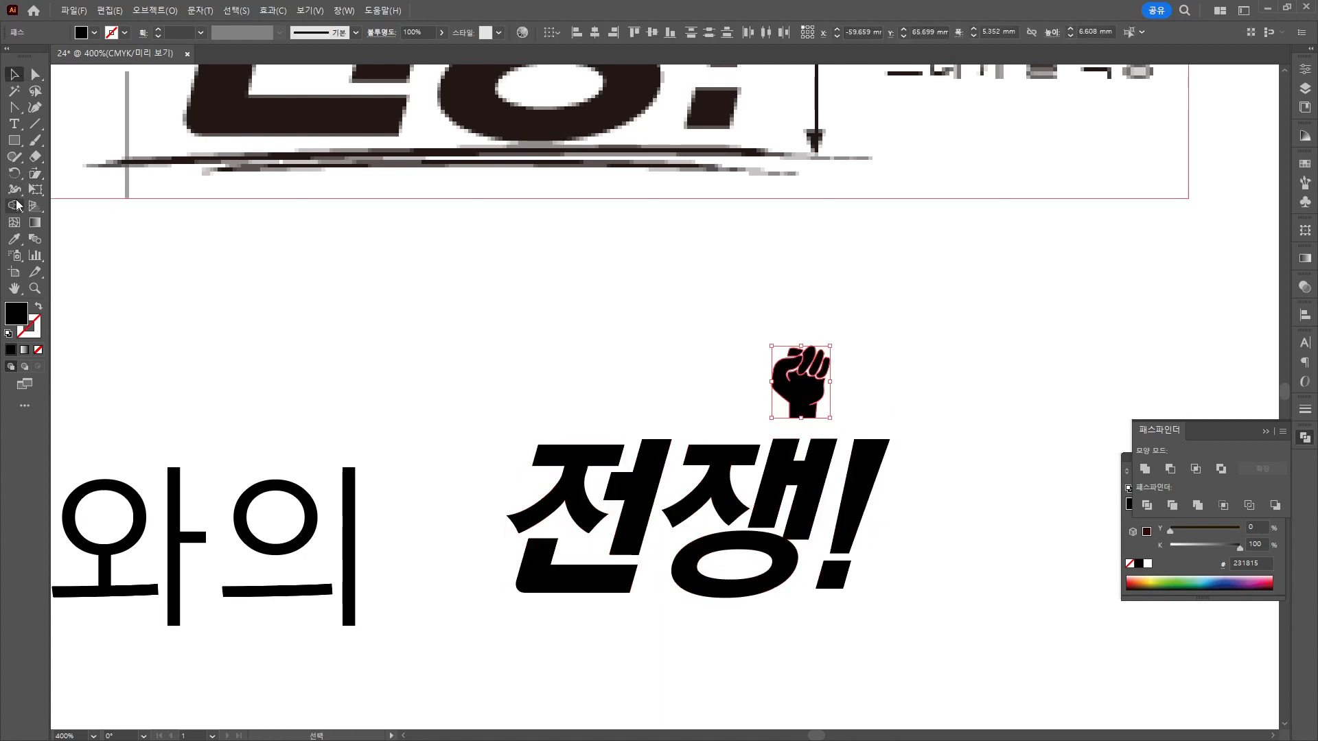
{"action": "left_click", "coordinate": [35, 175]}
{"action": "left_click_drag", "start_coordinate": [810, 352], "coordinate": [820, 418]}
{"action": "left_click", "coordinate": [12, 75]}
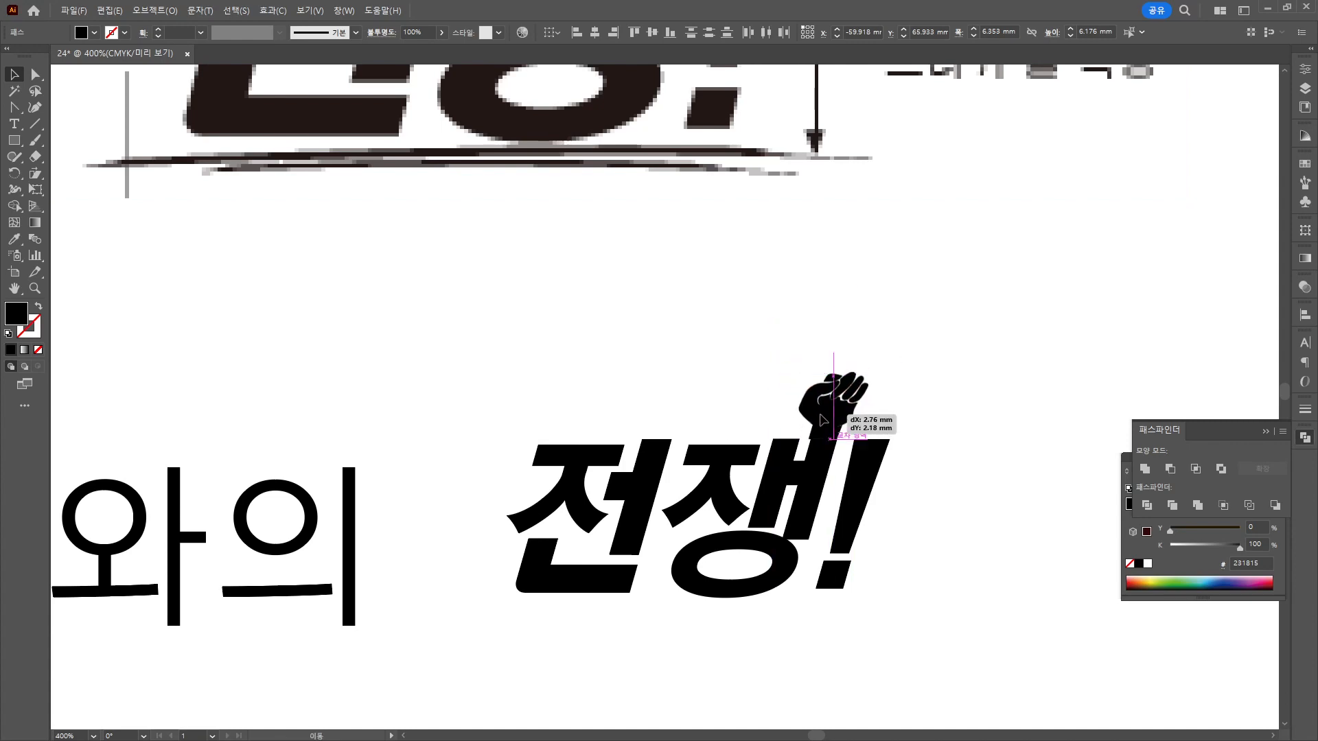
Position the slanted fist so its wrist joins the right-hand bar of the ㅐ in "쟁".
{"action": "scroll", "coordinate": [895, 433], "scroll_direction": "up", "scroll_amount": 2}
{"action": "scroll", "coordinate": [887, 437], "scroll_direction": "up", "scroll_amount": 2}
{"action": "scroll", "coordinate": [648, 421], "scroll_direction": "up", "scroll_amount": 3}
{"action": "left_click_drag", "start_coordinate": [636, 447], "coordinate": [638, 495]}
{"action": "scroll", "coordinate": [600, 536], "scroll_direction": "down", "scroll_amount": 3}
{"action": "left_click_drag", "start_coordinate": [510, 274], "coordinate": [541, 302]}
{"action": "scroll", "coordinate": [568, 491], "scroll_direction": "up", "scroll_amount": 2}
{"action": "scroll", "coordinate": [568, 384], "scroll_direction": "down", "scroll_amount": 4}
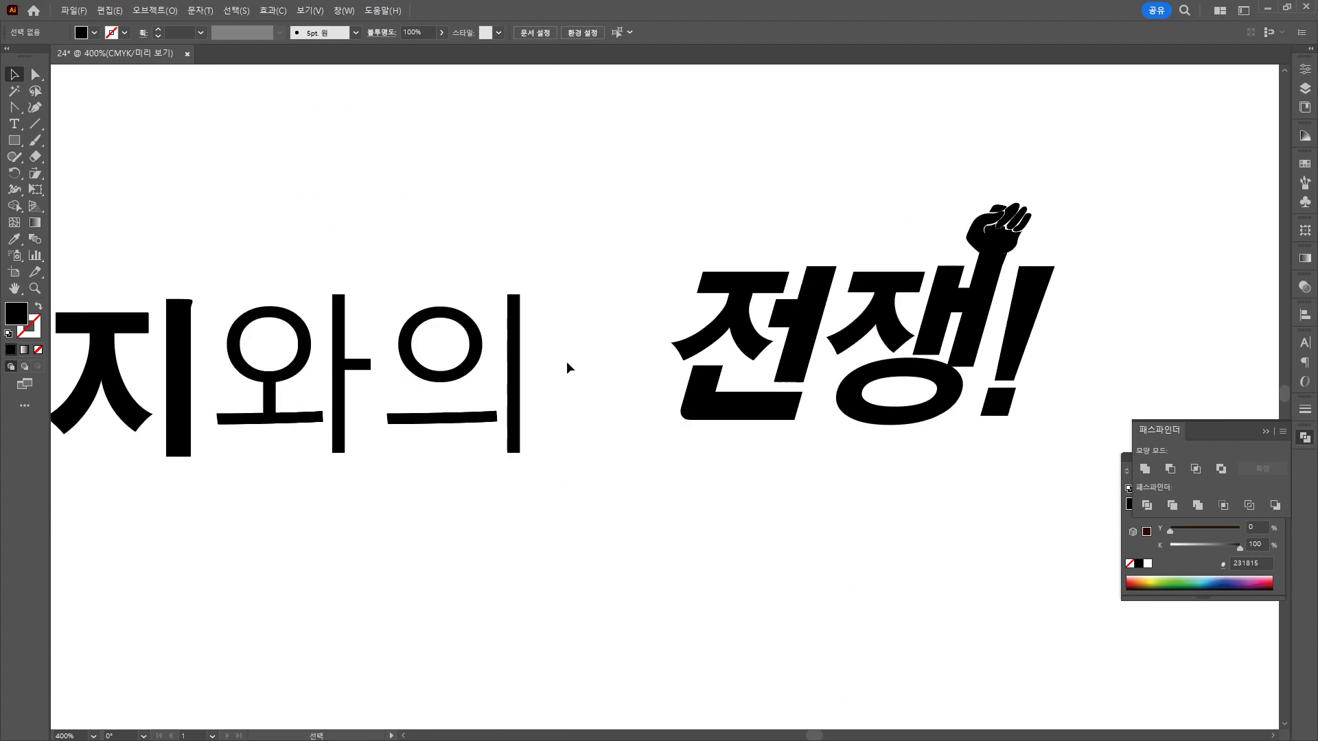
Move "와의" above "전쟁!" and scale it down to about 15.7 × 8.2 mm.
{"action": "left_click_drag", "start_coordinate": [529, 573], "coordinate": [525, 568]}
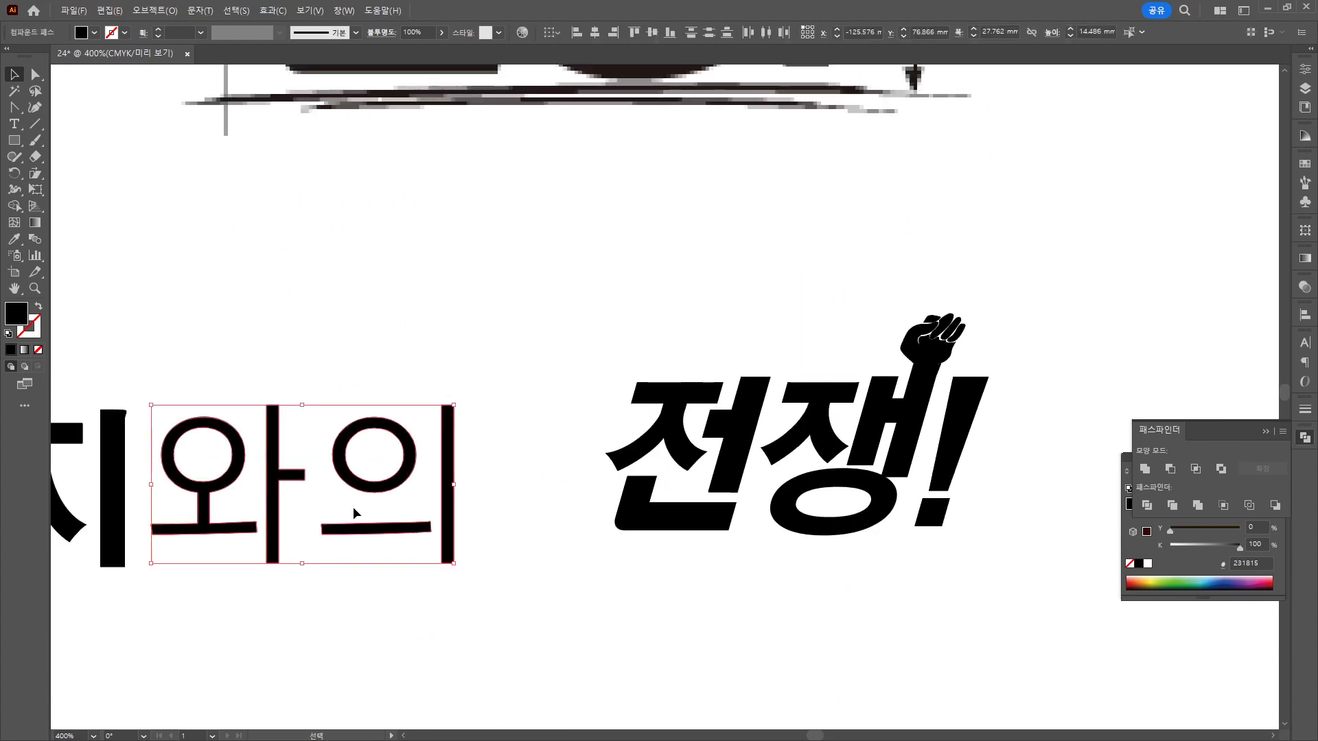
{"action": "left_click_drag", "start_coordinate": [385, 499], "coordinate": [767, 285]}
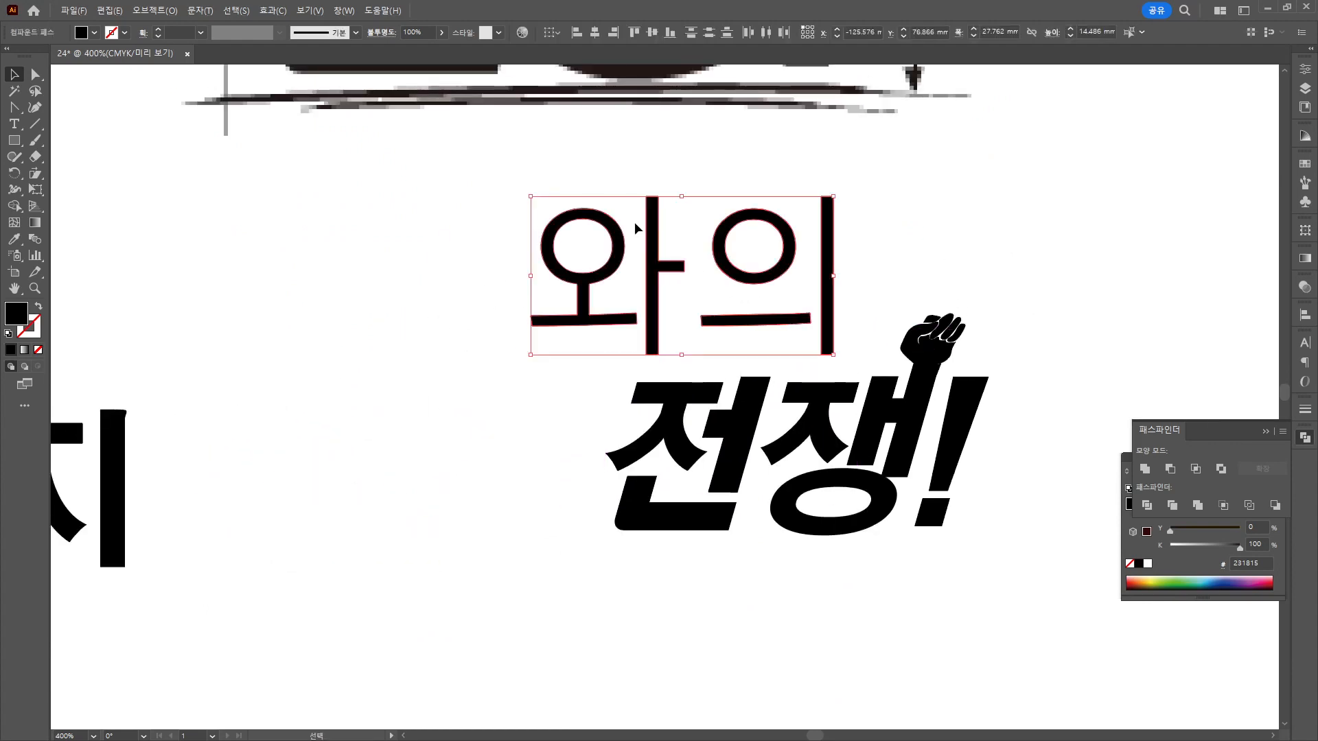
{"action": "left_click_drag", "start_coordinate": [530, 197], "coordinate": [633, 247]}
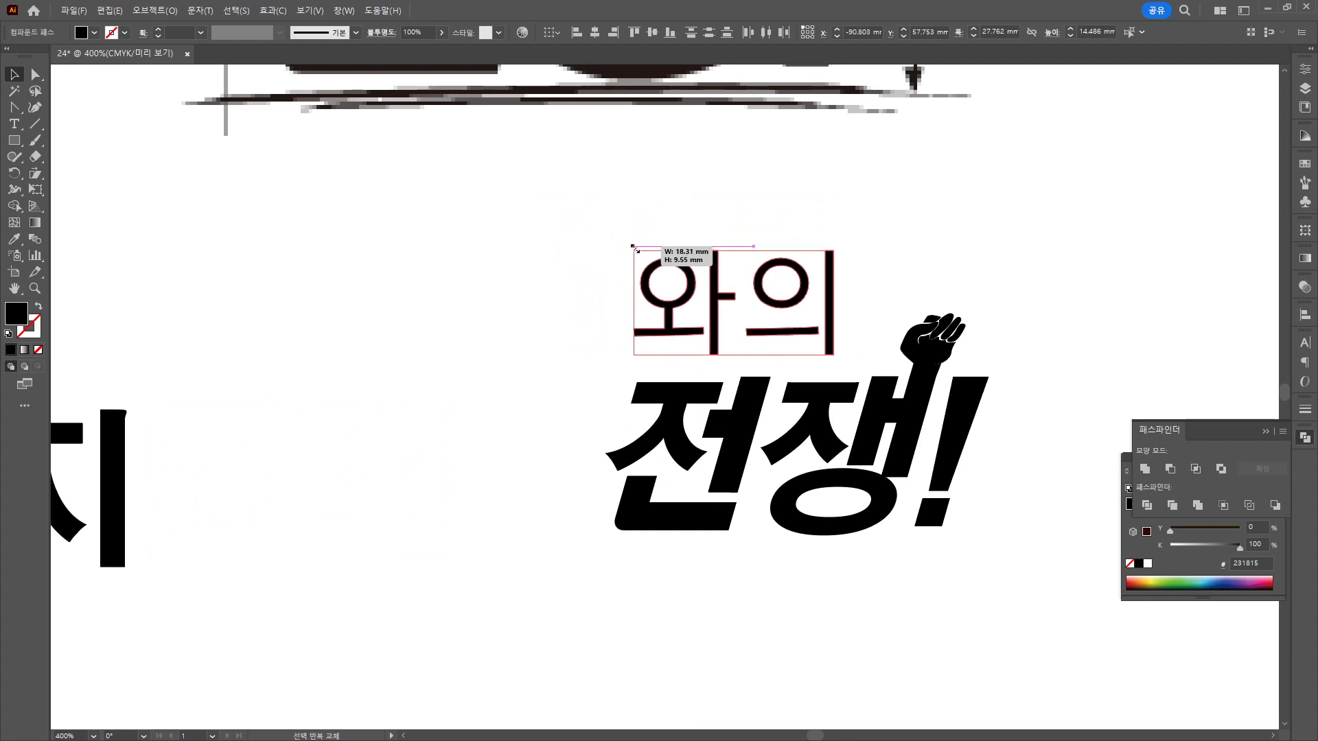
{"action": "left_click_drag", "start_coordinate": [833, 252], "coordinate": [804, 267]}
{"action": "left_click_drag", "start_coordinate": [777, 315], "coordinate": [749, 315]}
Slant "와의" to the right with the Shear tool to match the tilt of "전쟁!".
{"action": "left_click", "coordinate": [35, 173]}
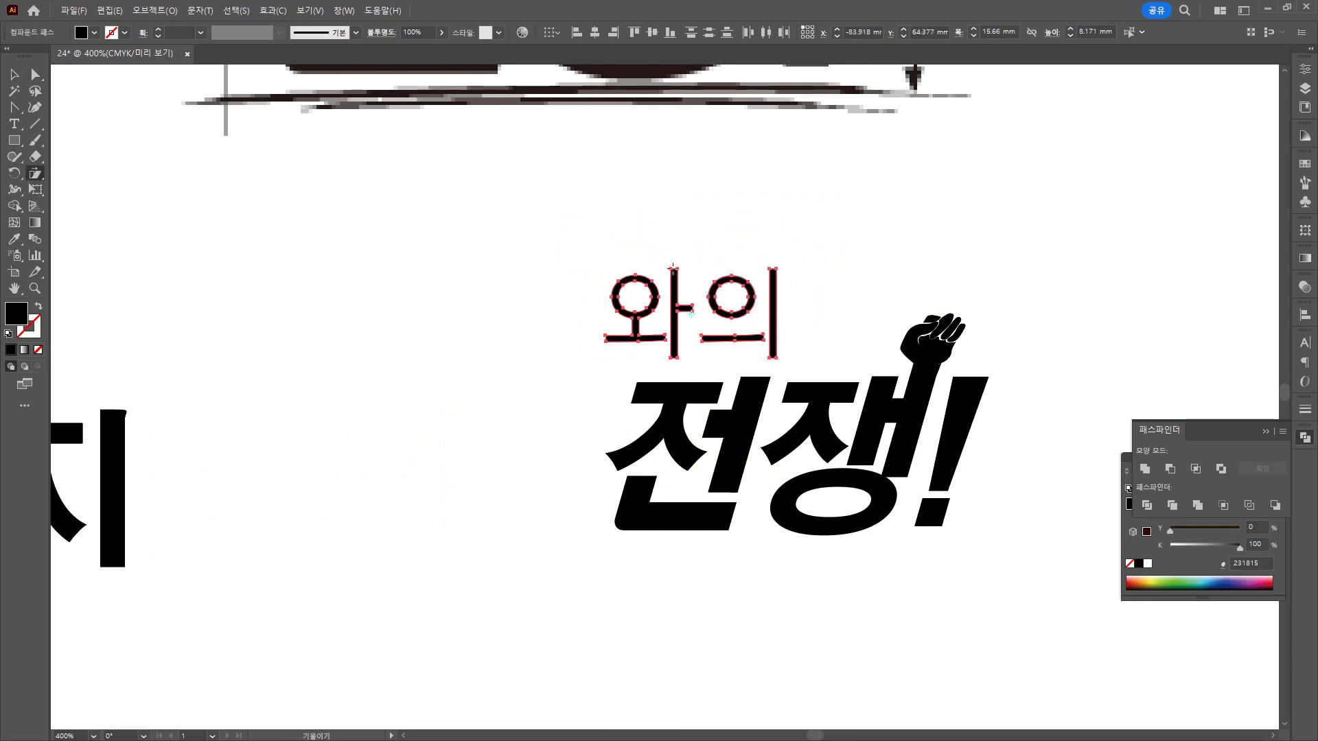
{"action": "mouse_move", "coordinate": [671, 284]}
{"action": "left_mouse_down"}
{"action": "mouse_move", "coordinate": [708, 281]}
{"action": "mouse_move", "coordinate": [681, 284]}
{"action": "mouse_move", "coordinate": [706, 281]}
{"action": "mouse_move", "coordinate": [693, 282]}
{"action": "left_mouse_up"}
{"action": "scroll", "coordinate": [492, 256], "scroll_direction": "down", "scroll_amount": 2}
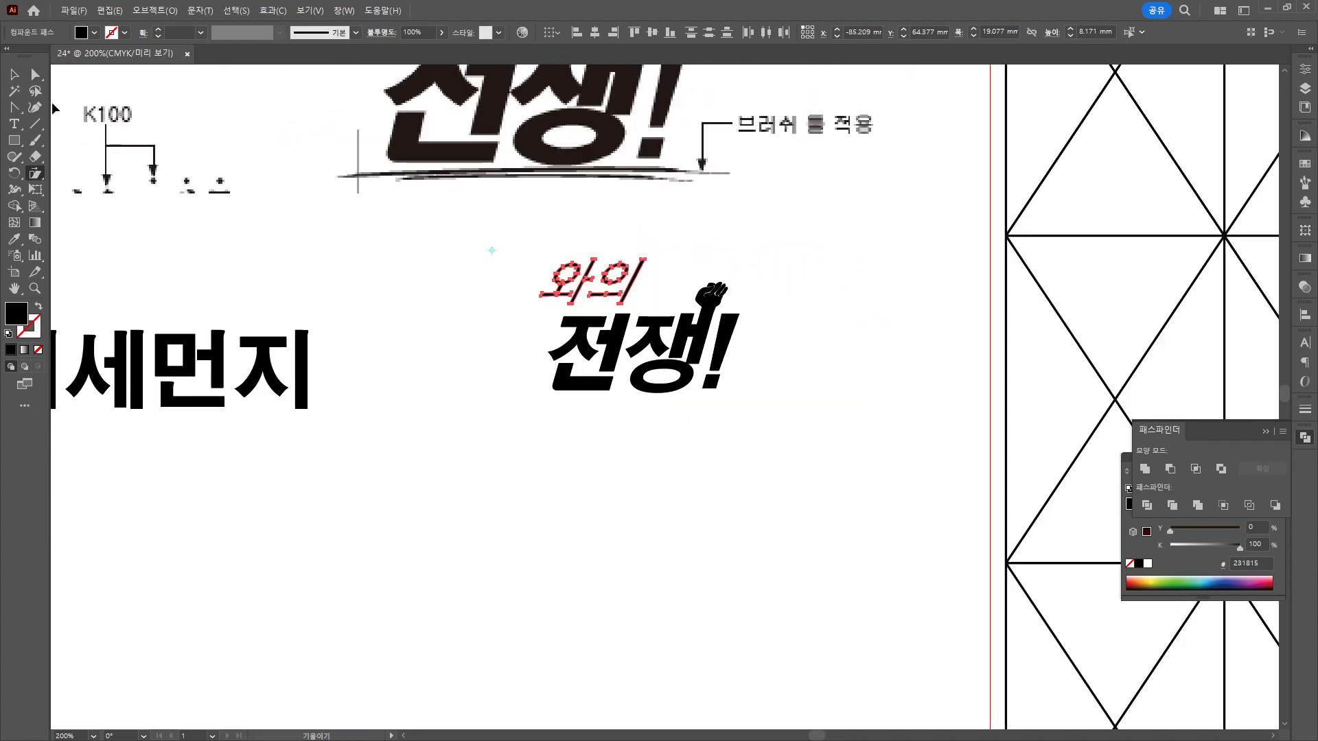
Move "미세먼지" next to "와의" and shift the assembled title lower on the canvas.
{"action": "left_click", "coordinate": [14, 76]}
{"action": "left_click_drag", "start_coordinate": [181, 428], "coordinate": [456, 456]}
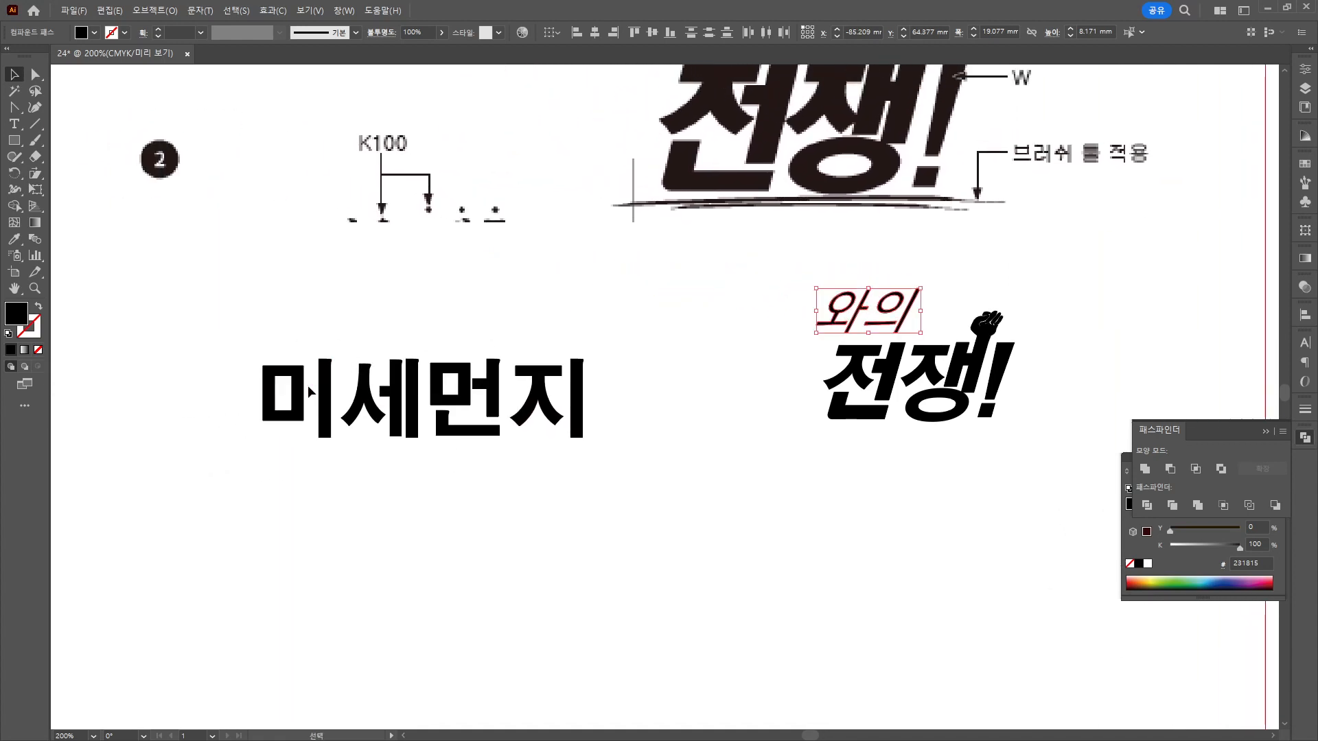
{"action": "scroll", "coordinate": [309, 392], "scroll_direction": "down", "scroll_amount": 1}
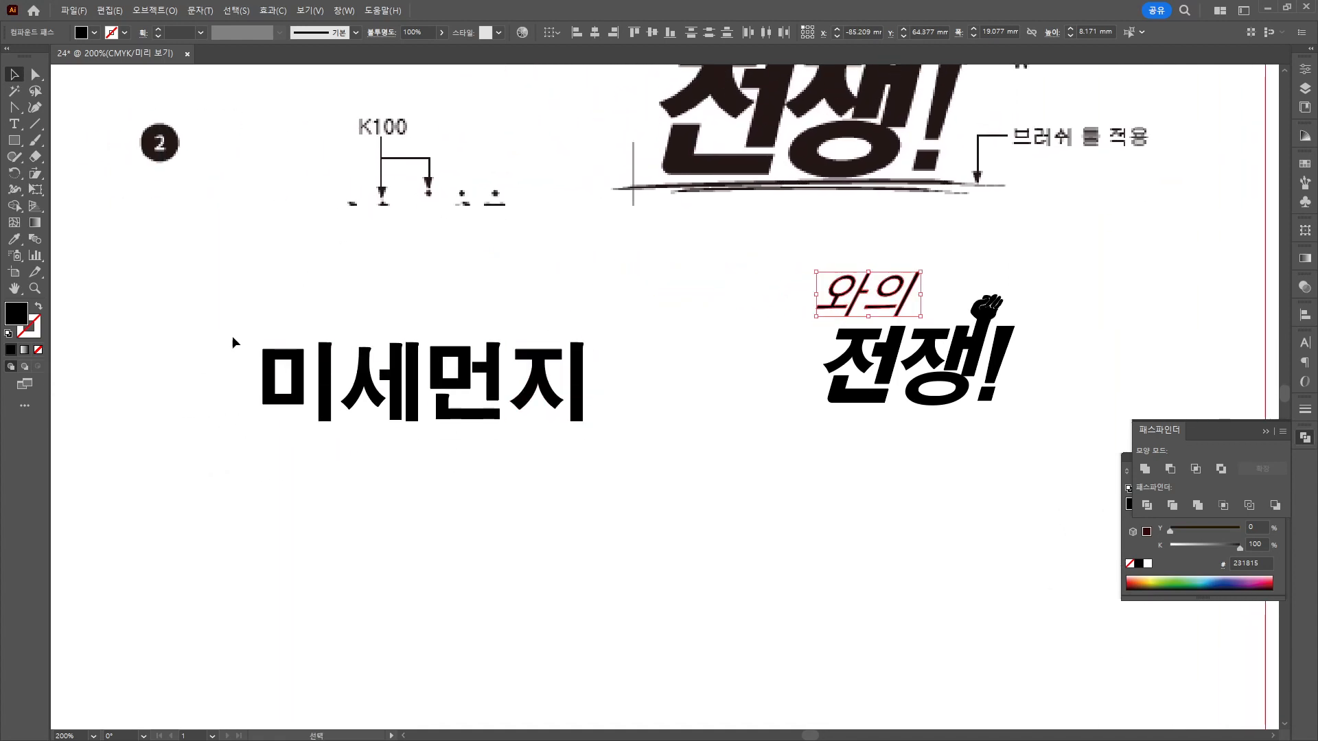
{"action": "left_click_drag", "start_coordinate": [226, 322], "coordinate": [603, 456]}
{"action": "left_click_drag", "start_coordinate": [541, 385], "coordinate": [757, 274]}
{"action": "left_click_drag", "start_coordinate": [696, 400], "coordinate": [574, 470]}
{"action": "left_click_drag", "start_coordinate": [300, 307], "coordinate": [923, 519]}
{"action": "left_click_drag", "start_coordinate": [810, 425], "coordinate": [795, 558]}
{"action": "left_click", "coordinate": [618, 549]}
Release the compound path of "미" and cut the inner opening of its ㅁ back out with the Shape Builder tool.
{"action": "scroll", "coordinate": [554, 477], "scroll_direction": "up", "scroll_amount": 3}
{"action": "left_click_drag", "start_coordinate": [358, 476], "coordinate": [852, 433]}
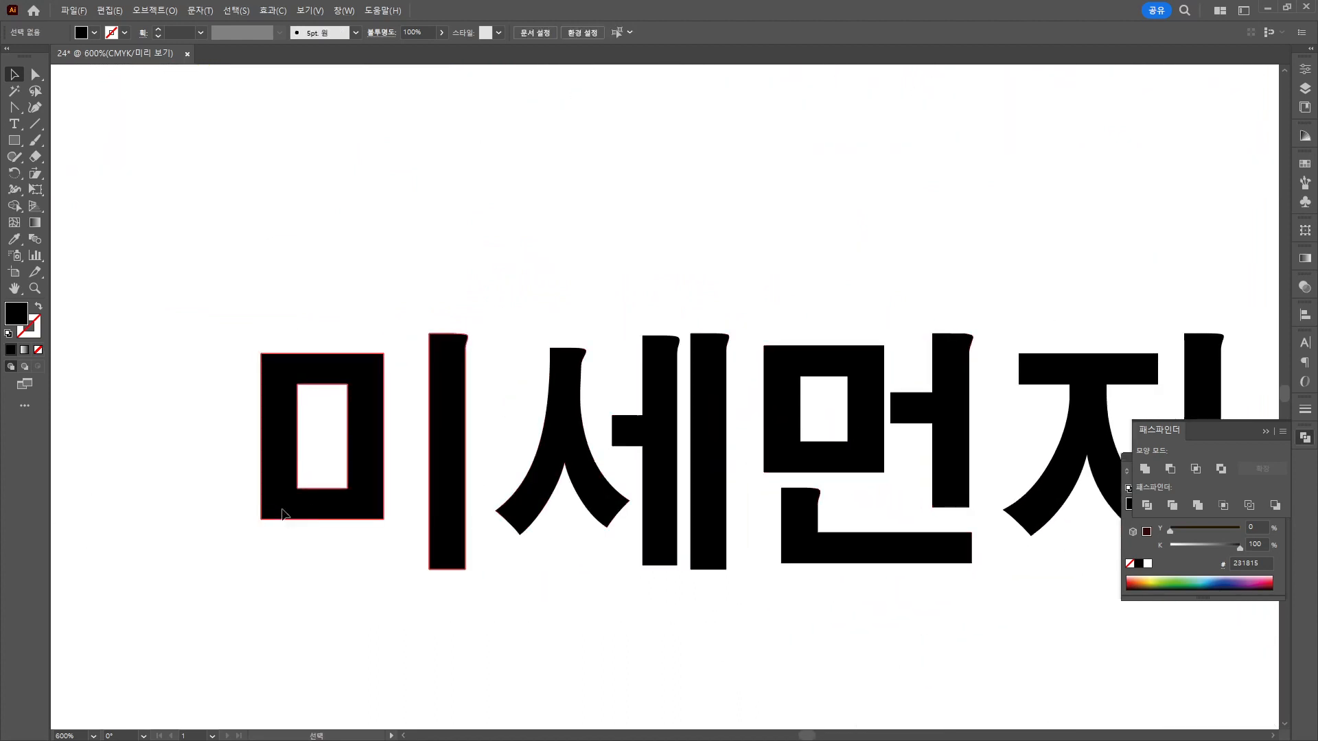
{"action": "left_click", "coordinate": [282, 510]}
{"action": "left_click", "coordinate": [34, 75]}
{"action": "left_click", "coordinate": [17, 77]}
{"action": "left_click", "coordinate": [212, 254]}
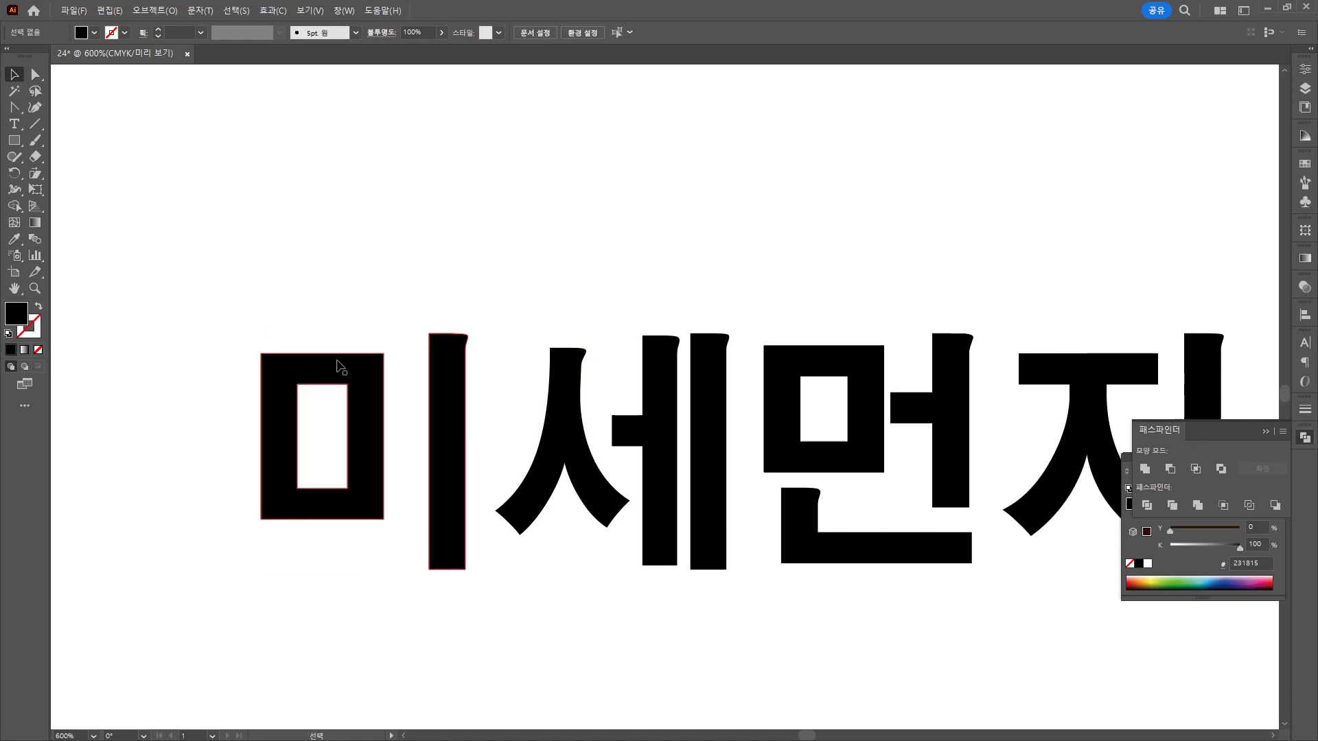
{"action": "right_click", "coordinate": [337, 365]}
{"action": "left_click", "coordinate": [420, 532]}
{"action": "left_click", "coordinate": [359, 284]}
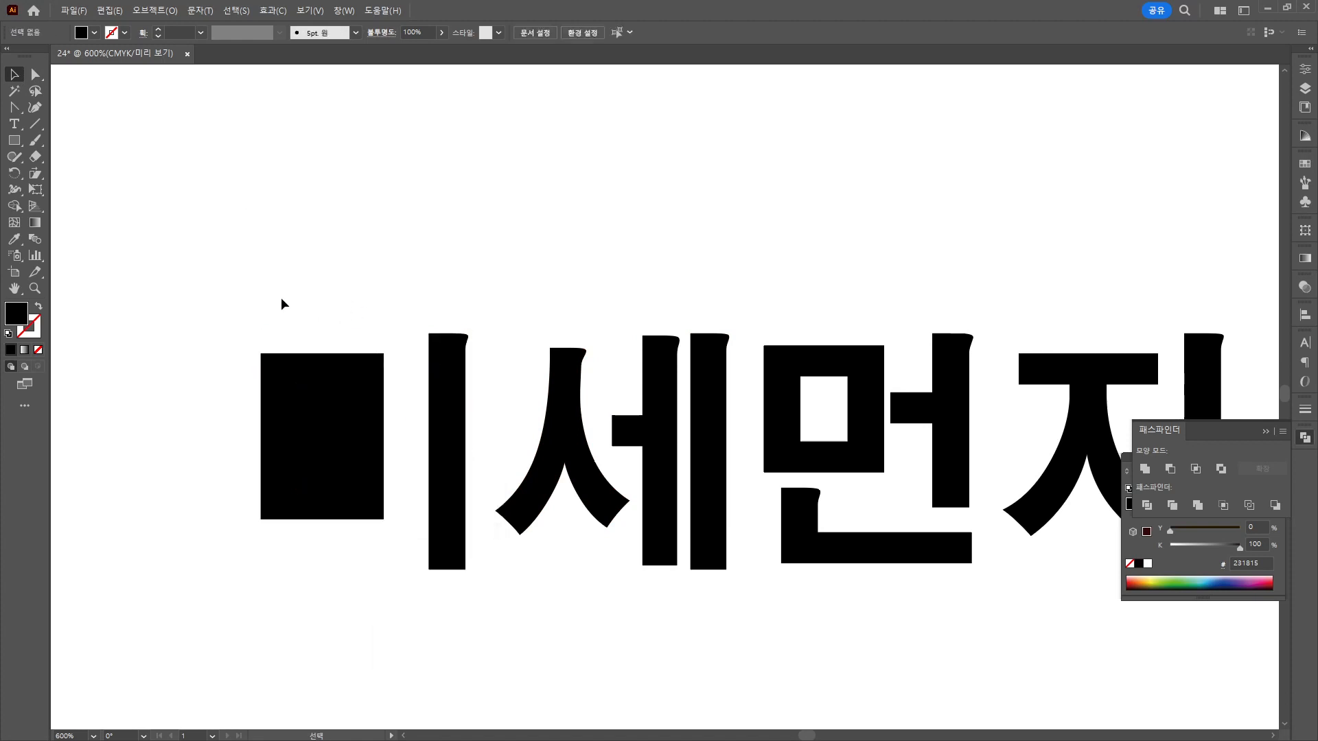
{"action": "left_click_drag", "start_coordinate": [282, 300], "coordinate": [347, 415]}
{"action": "left_click", "coordinate": [308, 431], "text": "alt"}
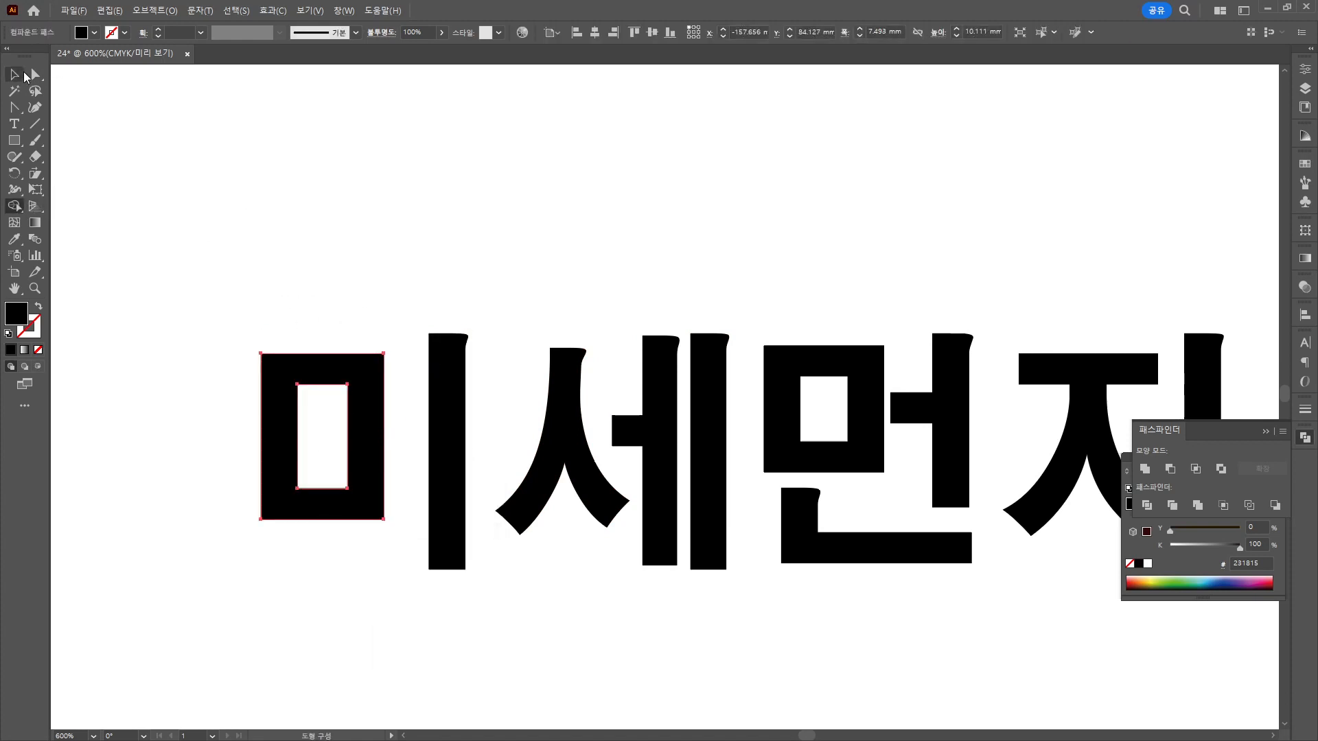
Round the lower-left outer corner of the ㅁ in "미" to a radius of about 1.19 mm.
{"action": "left_click", "coordinate": [36, 74]}
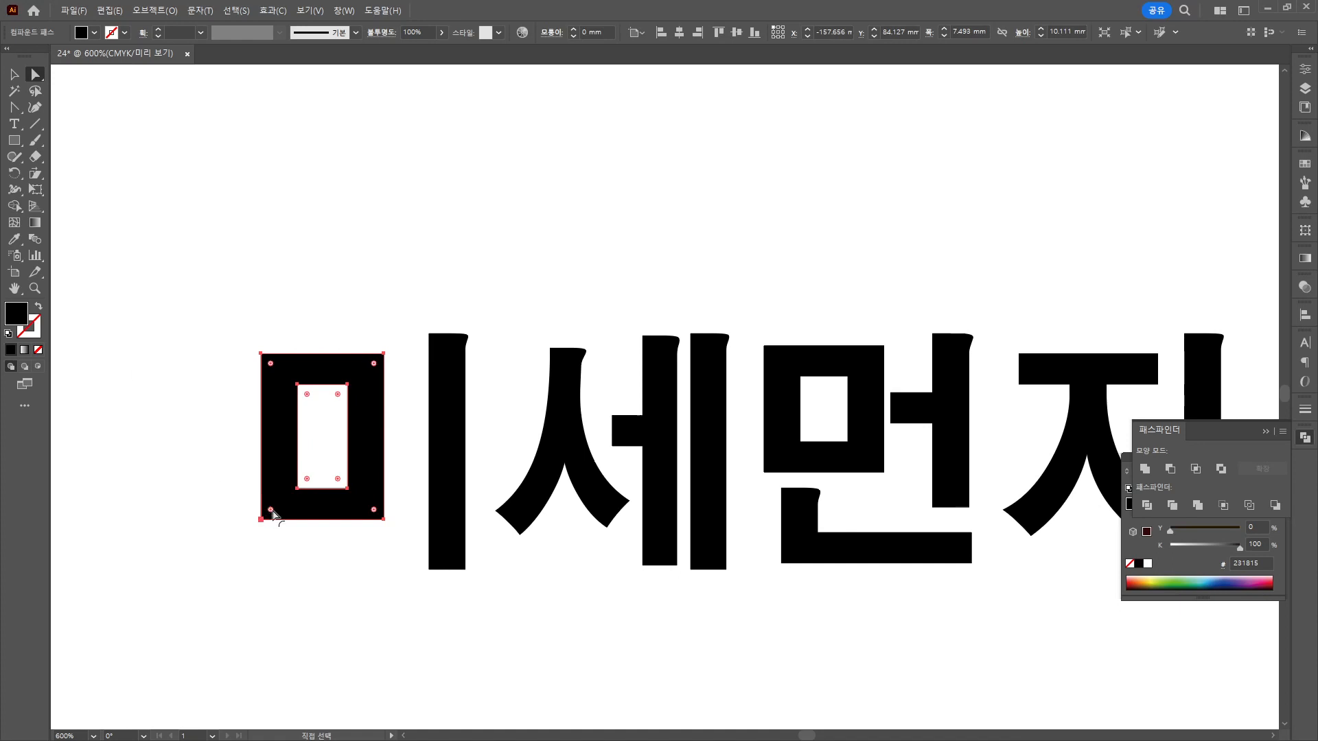
{"action": "left_click_drag", "start_coordinate": [272, 511], "coordinate": [281, 512]}
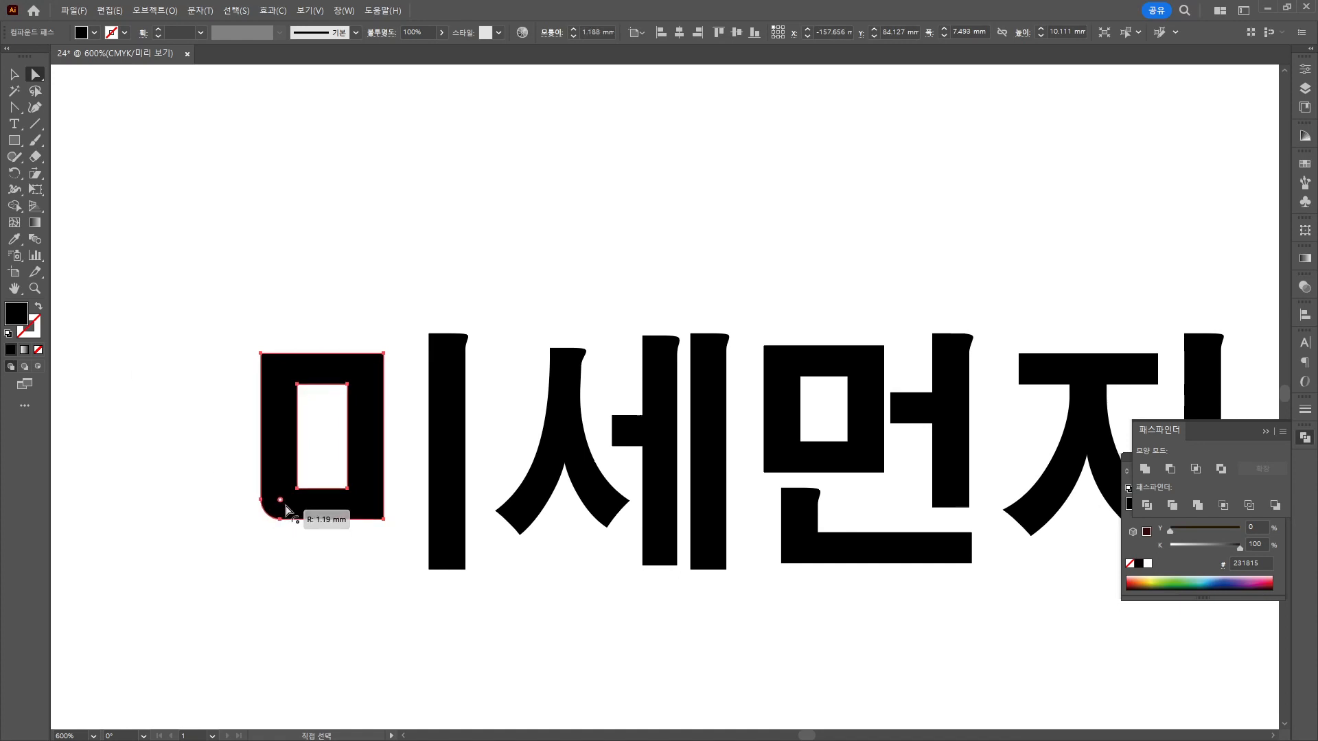
{"action": "left_click", "coordinate": [284, 580]}
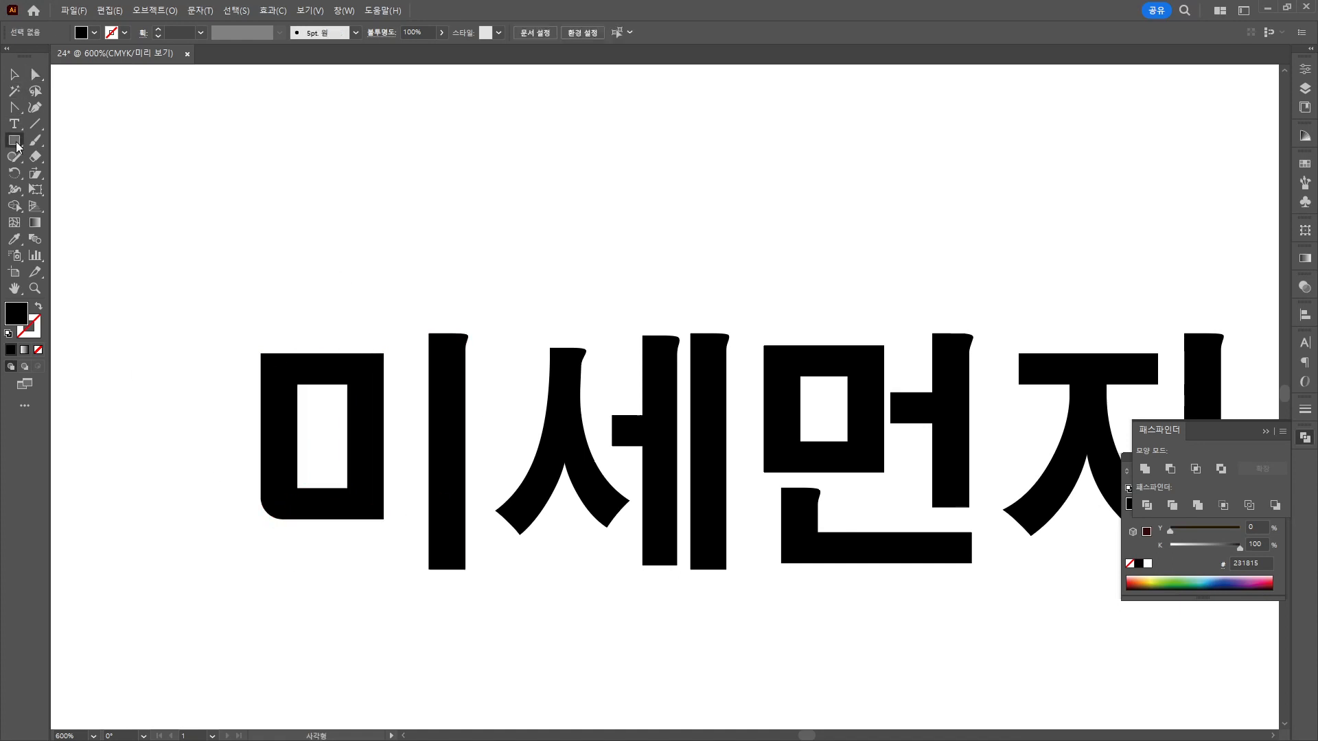
{"action": "left_click_drag", "start_coordinate": [18, 145], "coordinate": [68, 157]}
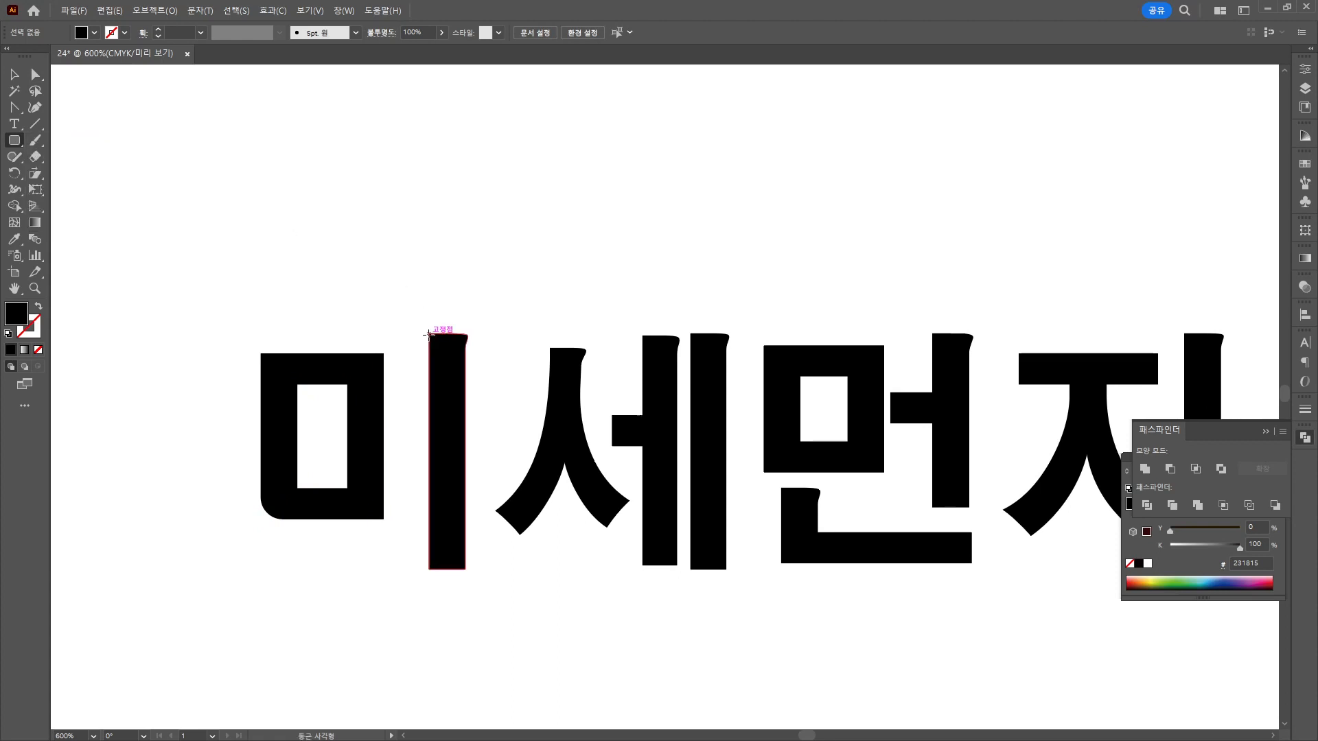
{"action": "left_click_drag", "start_coordinate": [429, 335], "coordinate": [475, 570]}
{"action": "key", "text": "ctrl+z"}
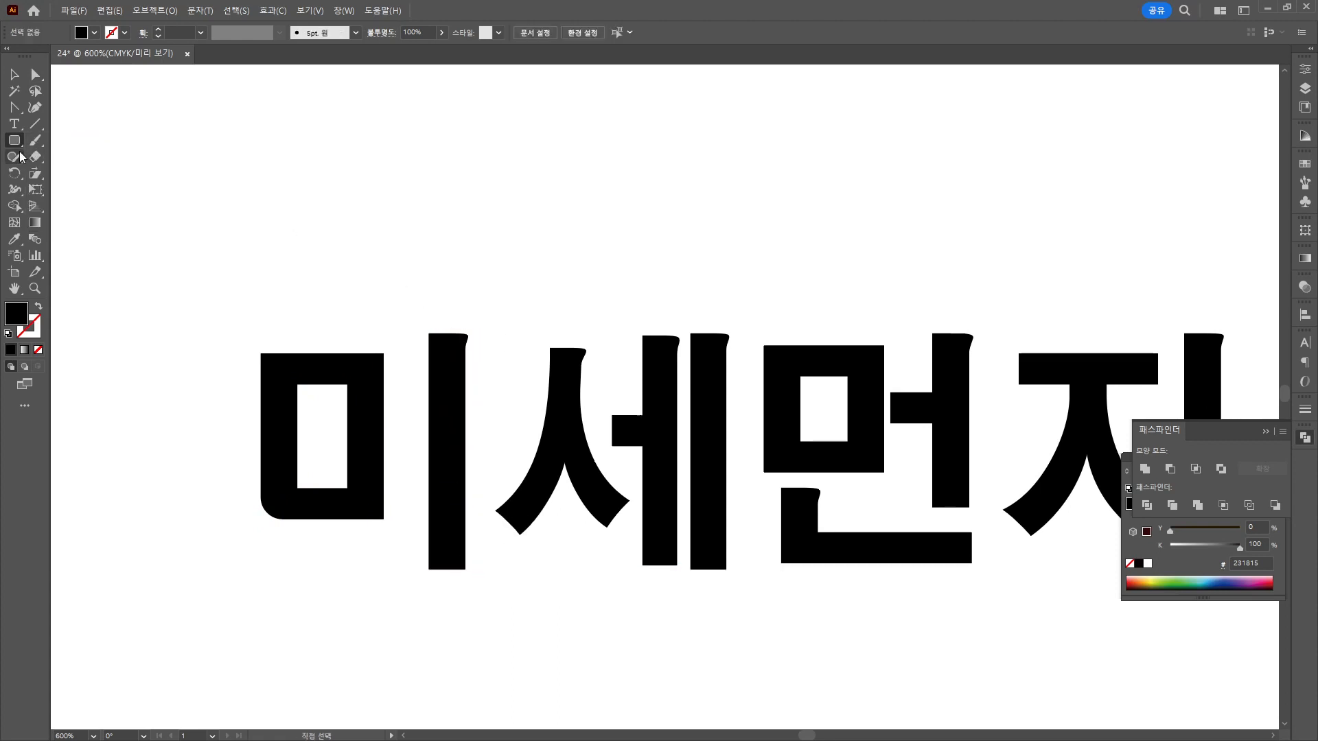
Draw a rectangle about 2.2 × 14.7 mm over the vertical bar of "미" and remove the original flared bar.
{"action": "left_click_drag", "start_coordinate": [14, 141], "coordinate": [62, 140]}
{"action": "left_click_drag", "start_coordinate": [430, 330], "coordinate": [467, 570]}
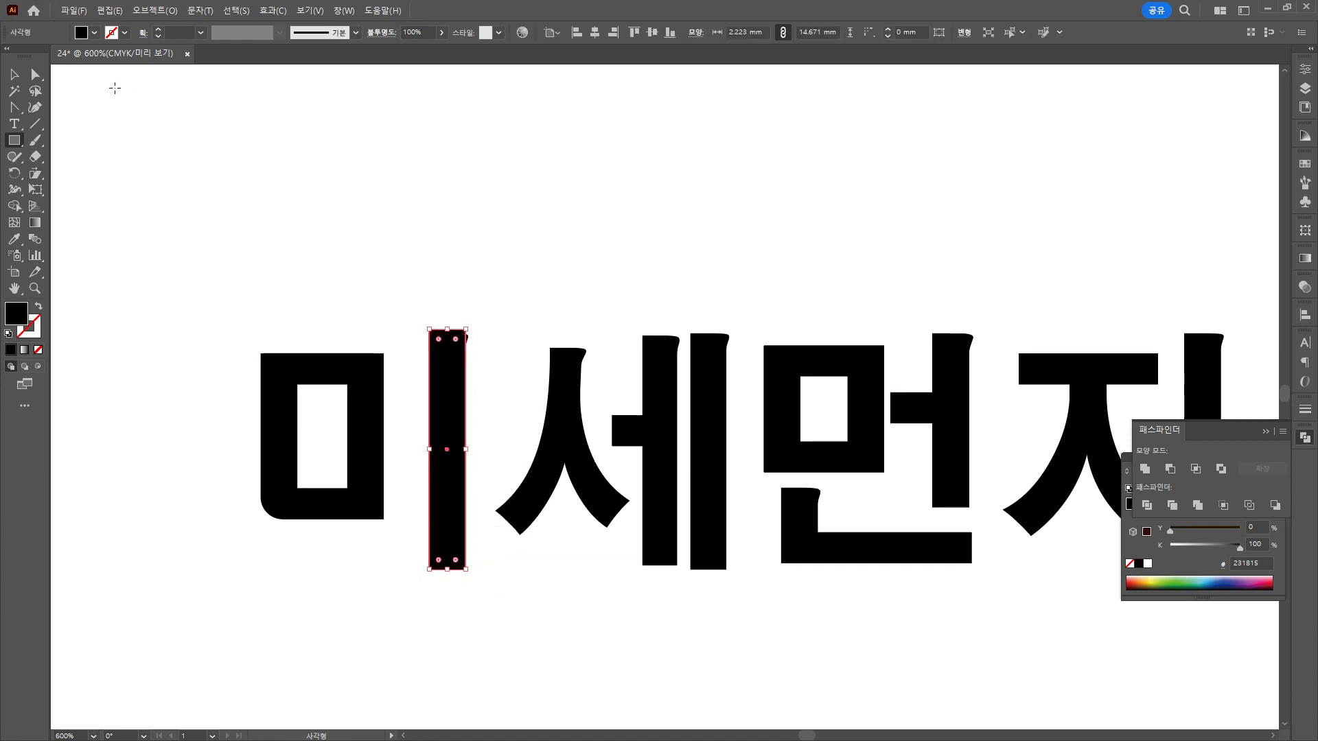
{"action": "double_click", "coordinate": [14, 72]}
{"action": "key", "text": "Escape"}
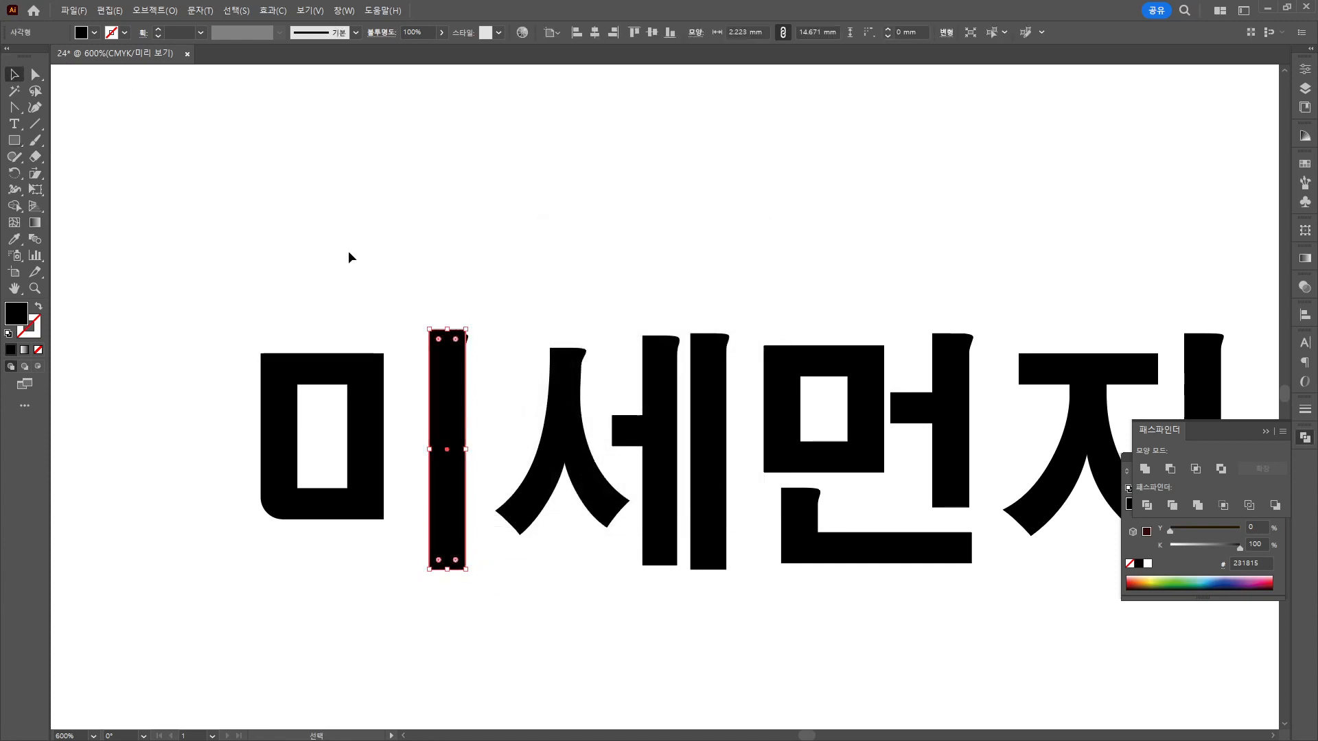
{"action": "mouse_move", "coordinate": [419, 317]}
{"action": "left_mouse_down"}
{"action": "mouse_move", "coordinate": [440, 346]}
{"action": "mouse_move", "coordinate": [439, 447]}
{"action": "left_mouse_up"}
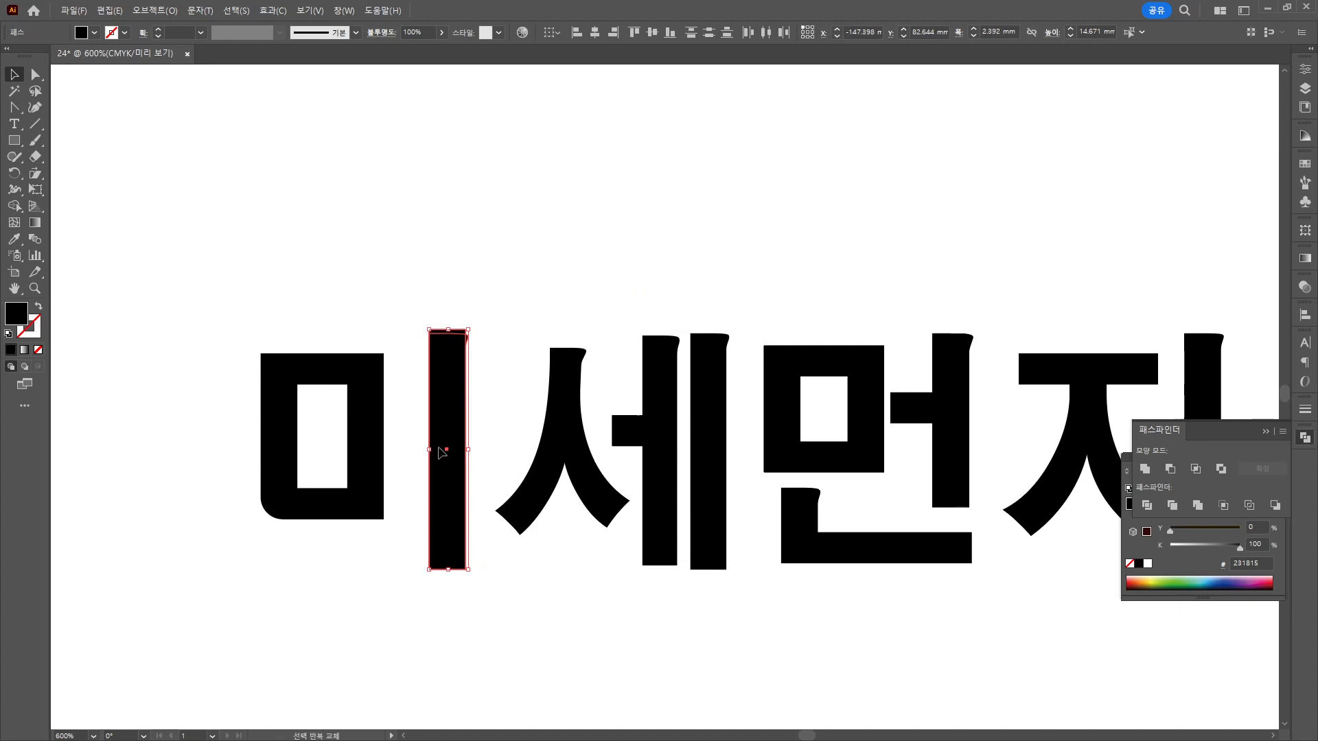
{"action": "left_click", "coordinate": [604, 295]}
Move the ㅁ of "미" closer to its bar and stretch it taller, and shorten and slightly widen the bar.
{"action": "left_click_drag", "start_coordinate": [326, 369], "coordinate": [352, 369]}
{"action": "left_click_drag", "start_coordinate": [348, 354], "coordinate": [350, 345]}
{"action": "left_click", "coordinate": [447, 411]}
{"action": "left_click_drag", "start_coordinate": [448, 329], "coordinate": [450, 334]}
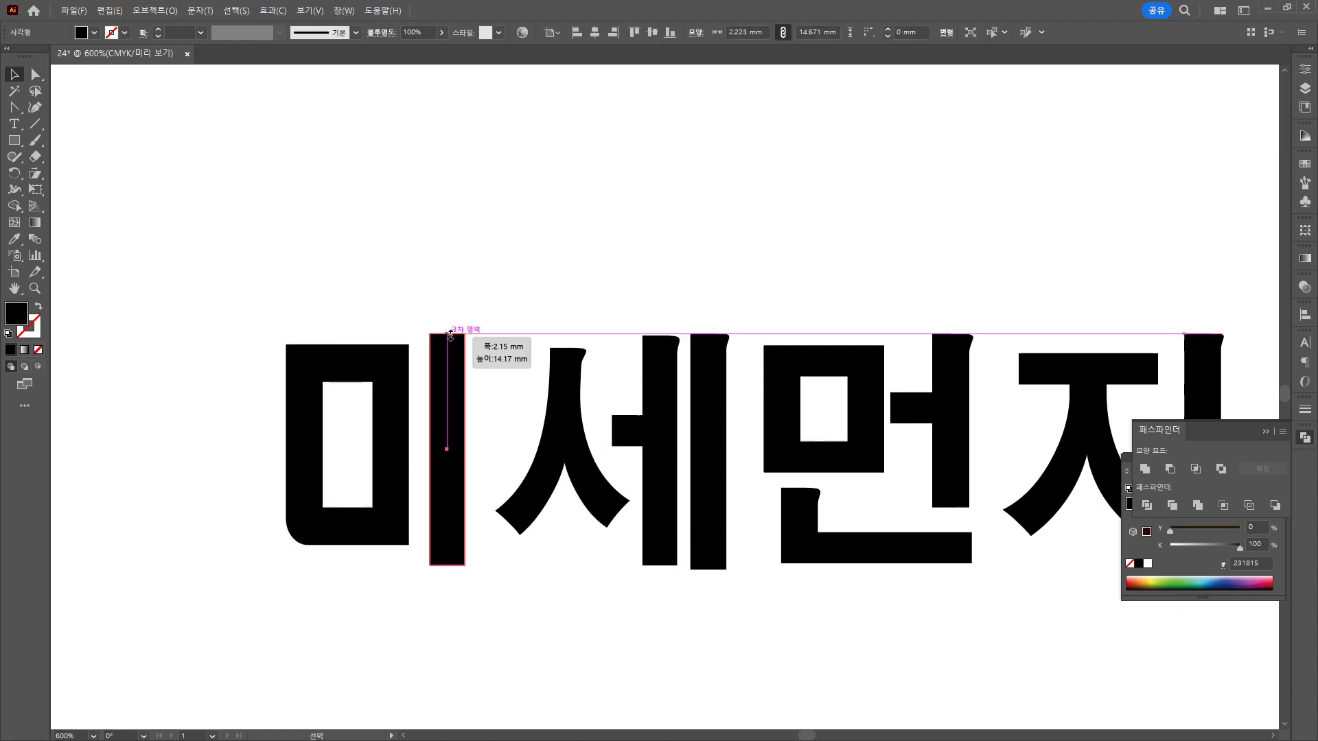
{"action": "left_click_drag", "start_coordinate": [466, 450], "coordinate": [469, 449]}
{"action": "left_click", "coordinate": [509, 301]}
Release the compound path of "세" into separate shapes.
{"action": "left_click", "coordinate": [573, 437]}
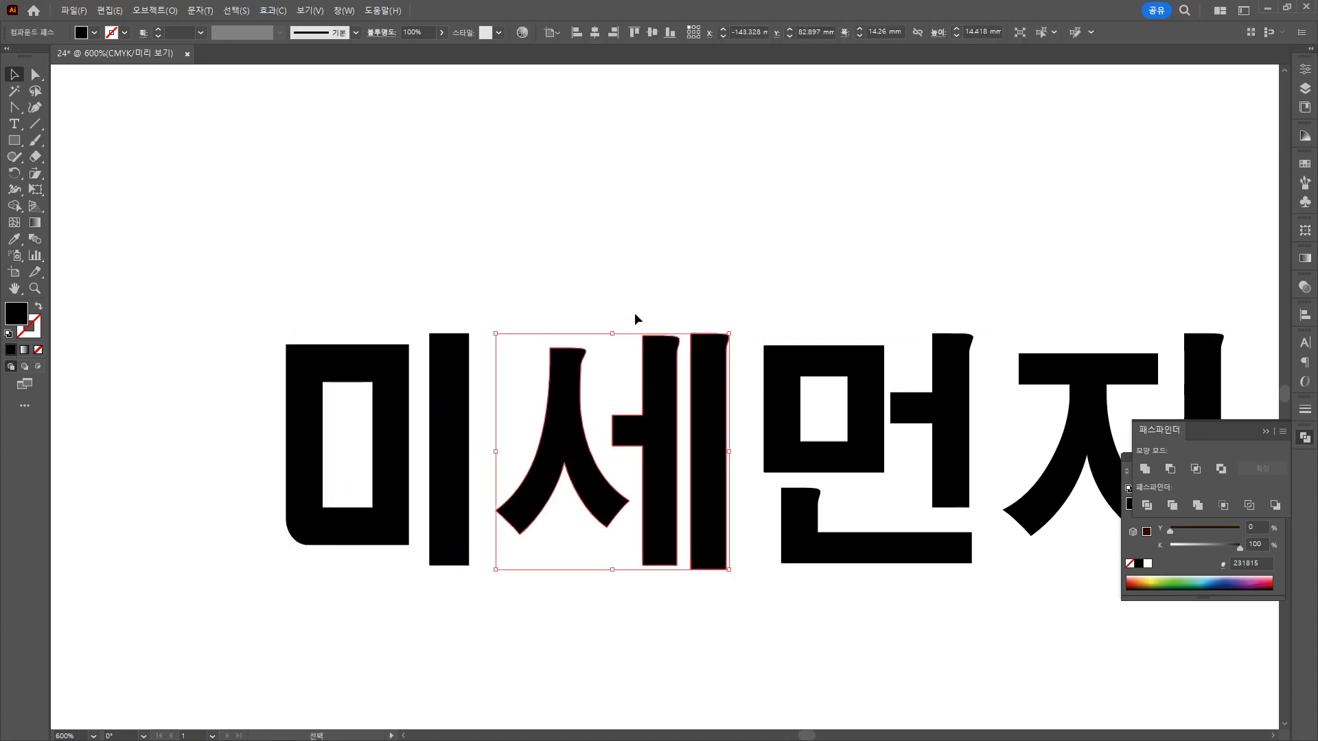
{"action": "right_click", "coordinate": [663, 386]}
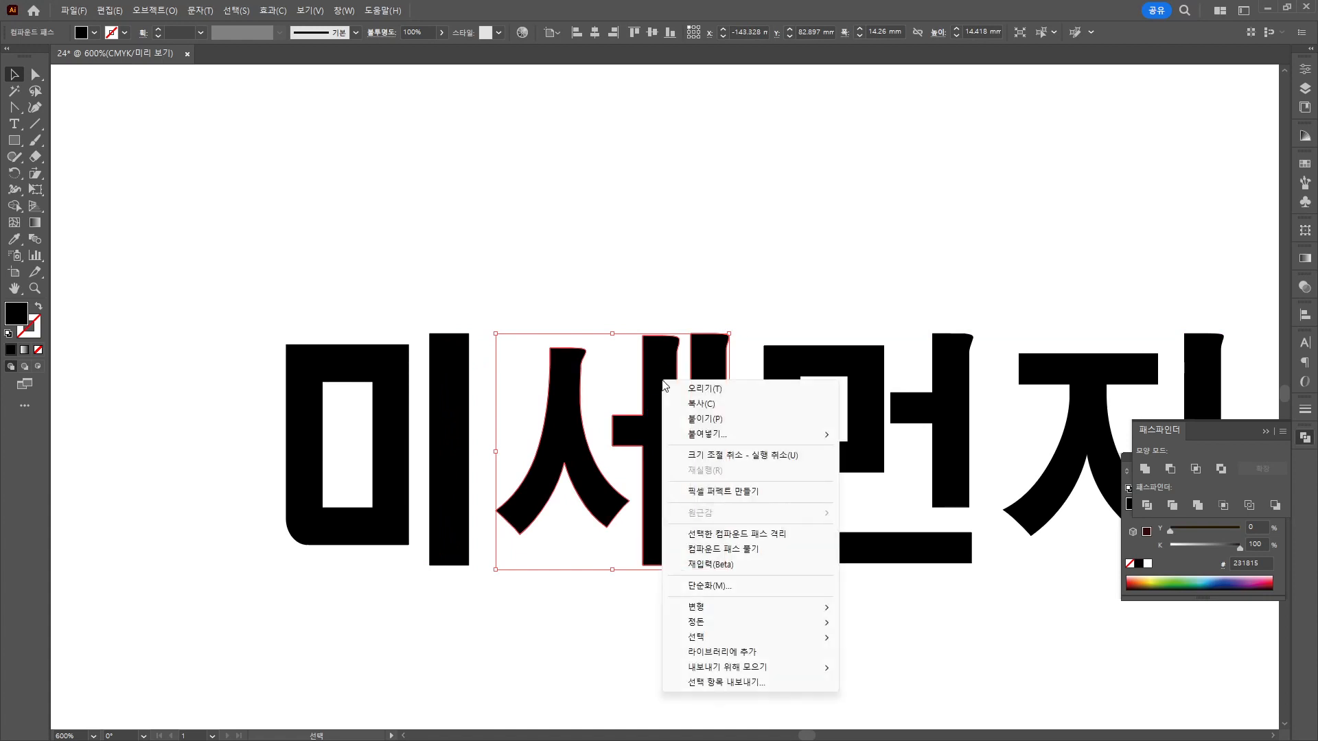
{"action": "left_click", "coordinate": [631, 285]}
{"action": "right_click", "coordinate": [693, 395]}
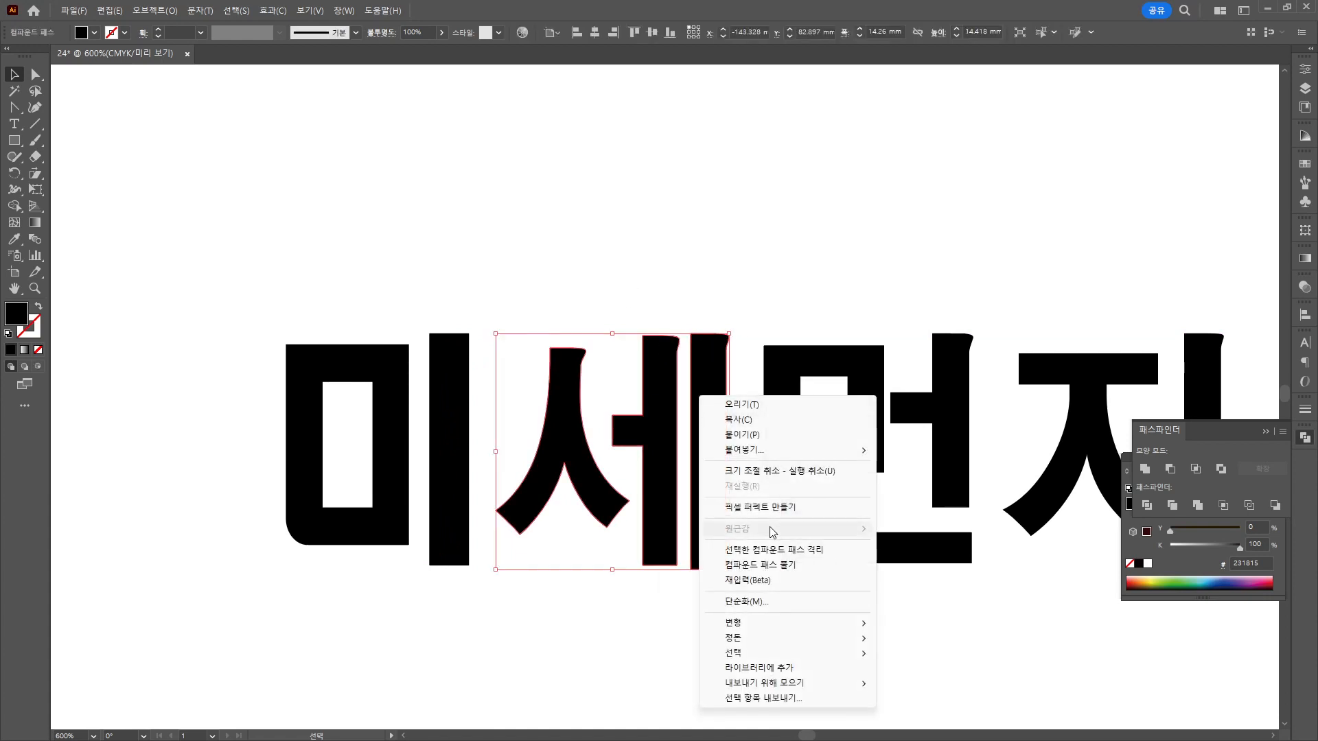
{"action": "left_click", "coordinate": [755, 565]}
{"action": "left_click", "coordinate": [489, 389]}
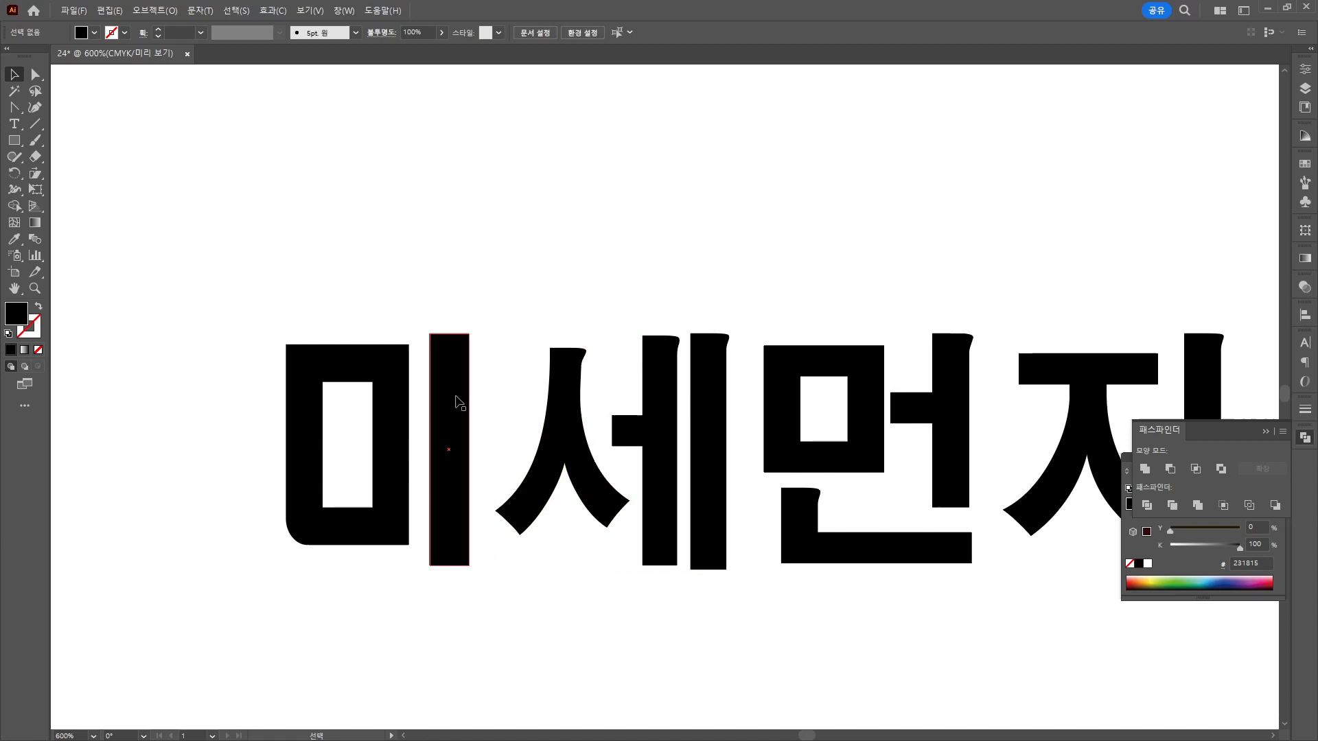
Duplicate the rectangular bar over both vertical strokes of "세" and form its short horizontal arm from another copy.
{"action": "left_click", "coordinate": [712, 404]}
{"action": "left_click_drag", "start_coordinate": [712, 400], "coordinate": [668, 399], "text": "alt"}
{"action": "left_click", "coordinate": [681, 332]}
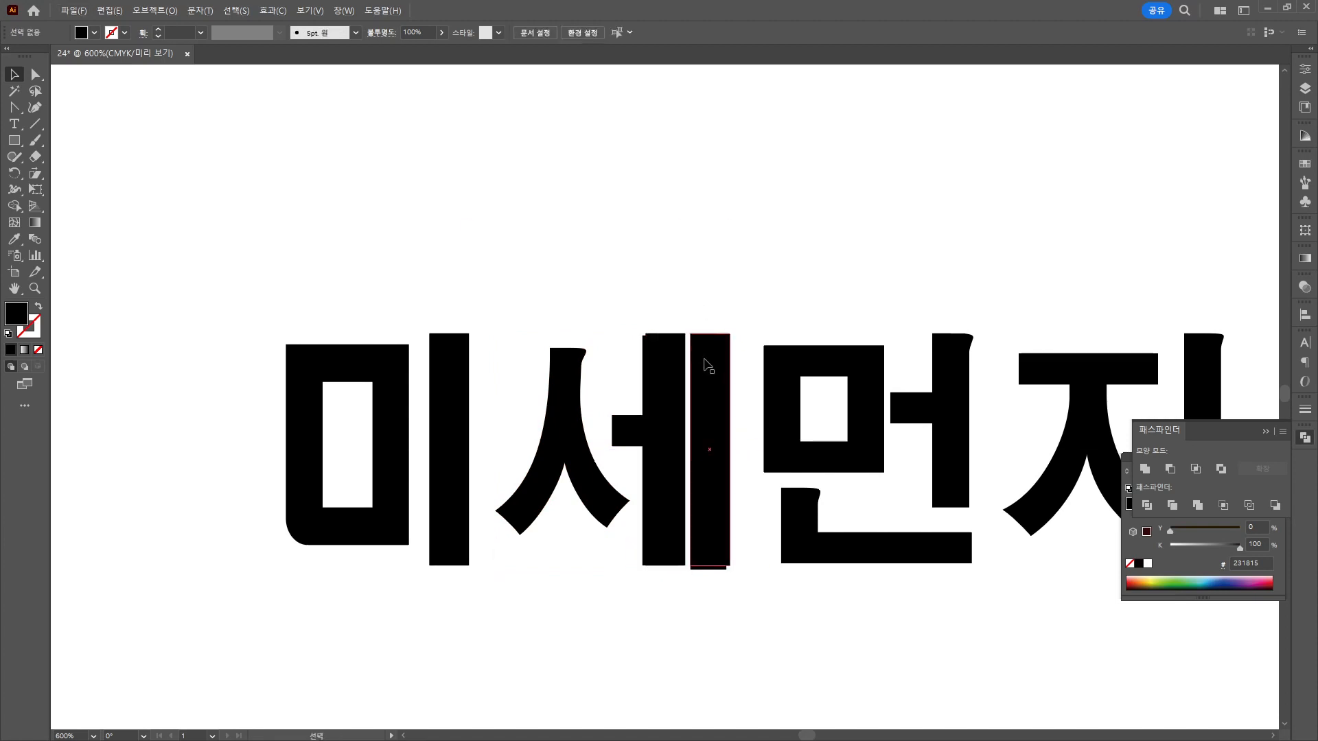
{"action": "left_click_drag", "start_coordinate": [674, 342], "coordinate": [622, 419], "text": "alt"}
Delete the original flared ㅓ and right-hand bar beneath the new rectangles in "세".
{"action": "left_click", "coordinate": [621, 451]}
{"action": "left_click", "coordinate": [622, 444]}
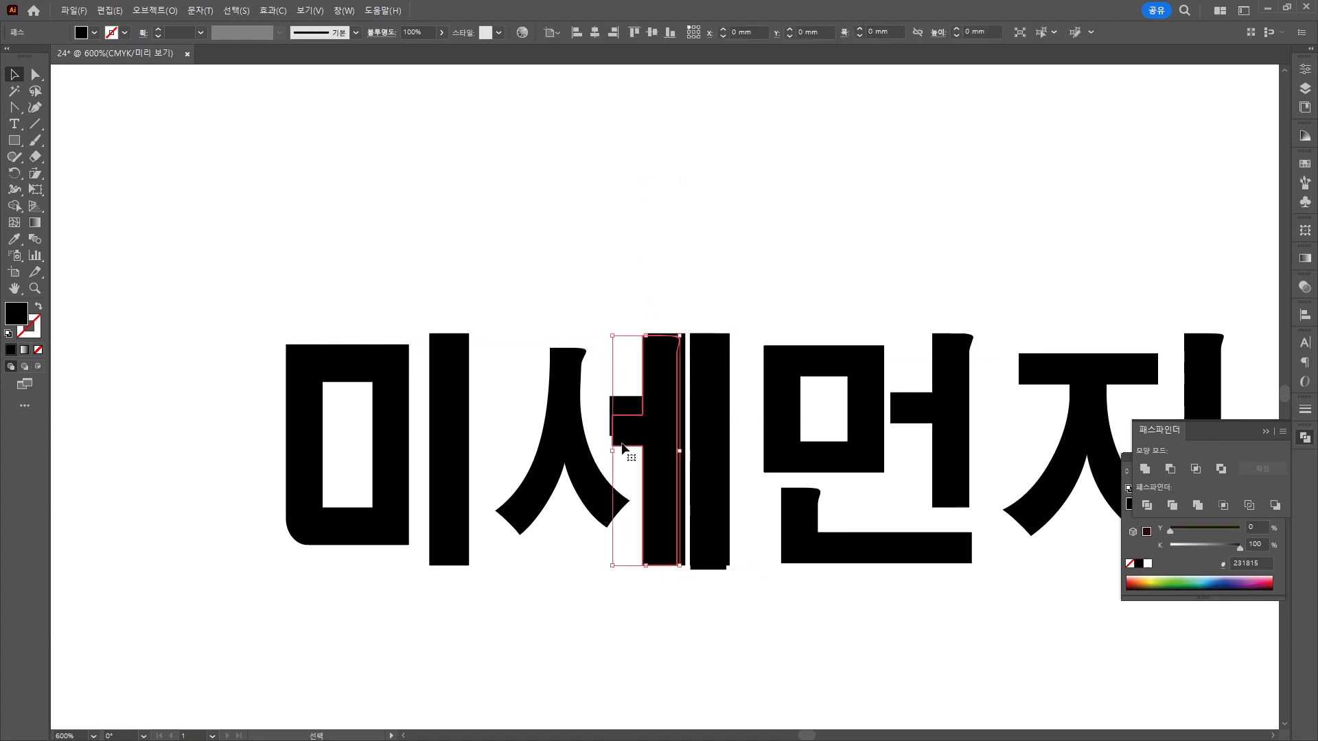
{"action": "key", "text": "Delete"}
{"action": "left_click_drag", "start_coordinate": [714, 358], "coordinate": [714, 377]}
{"action": "left_click", "coordinate": [710, 382], "text": "shift"}
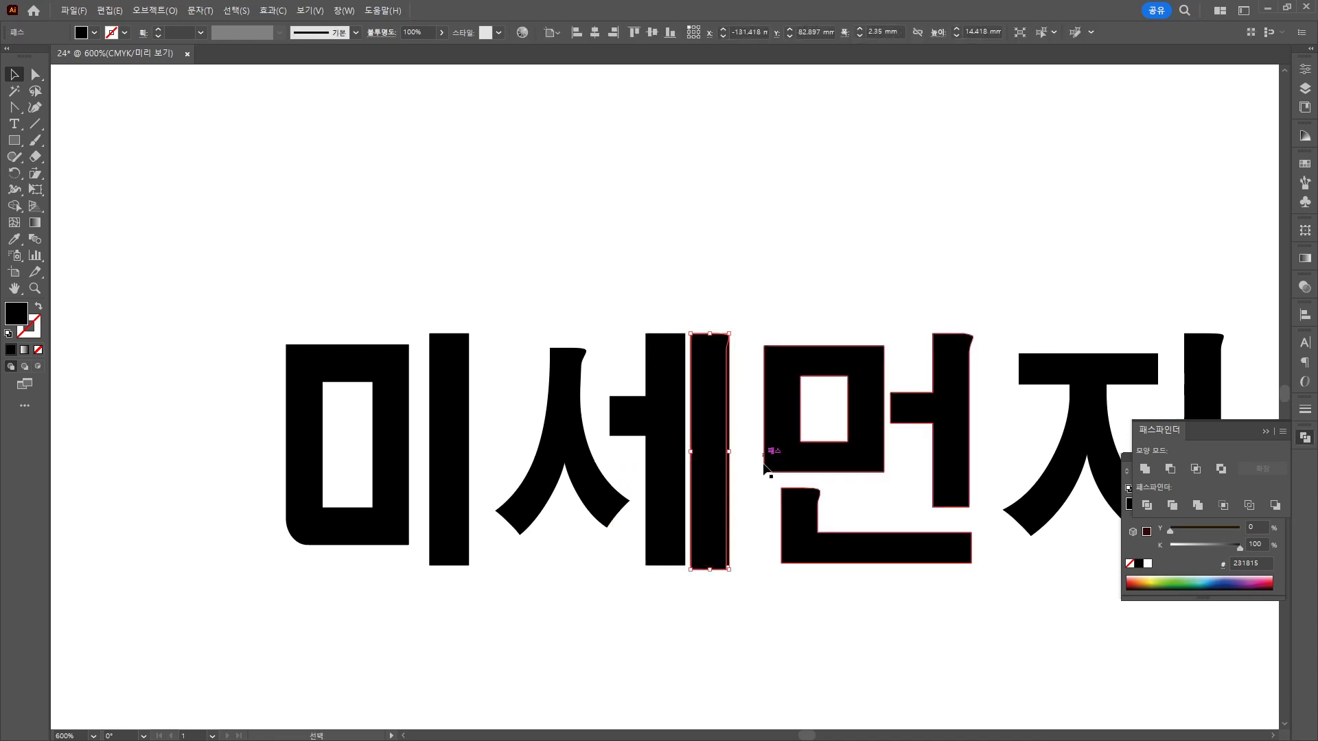
{"action": "key", "text": "Delete"}
Delete the anchor points that form the flare at the top of the ㅅ in "세".
{"action": "left_click", "coordinate": [569, 364]}
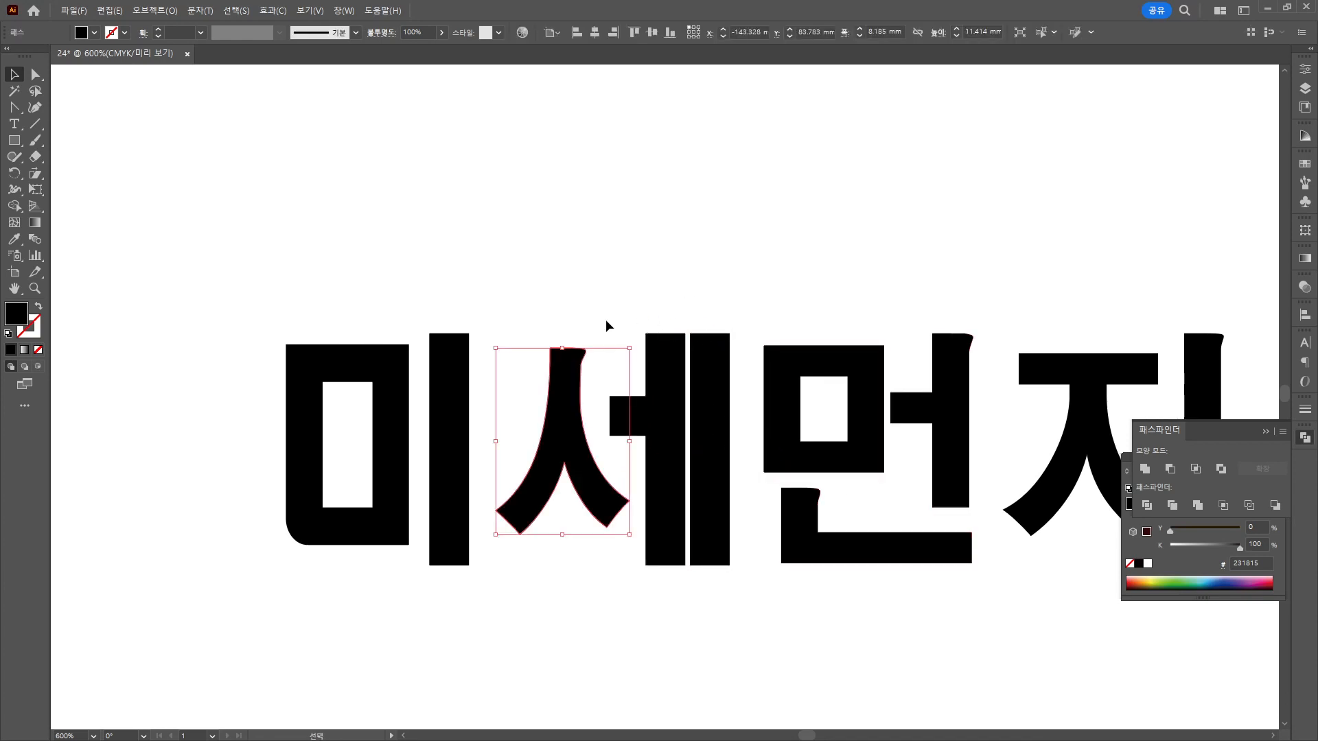
{"action": "scroll", "coordinate": [601, 365], "scroll_direction": "up", "scroll_amount": 4}
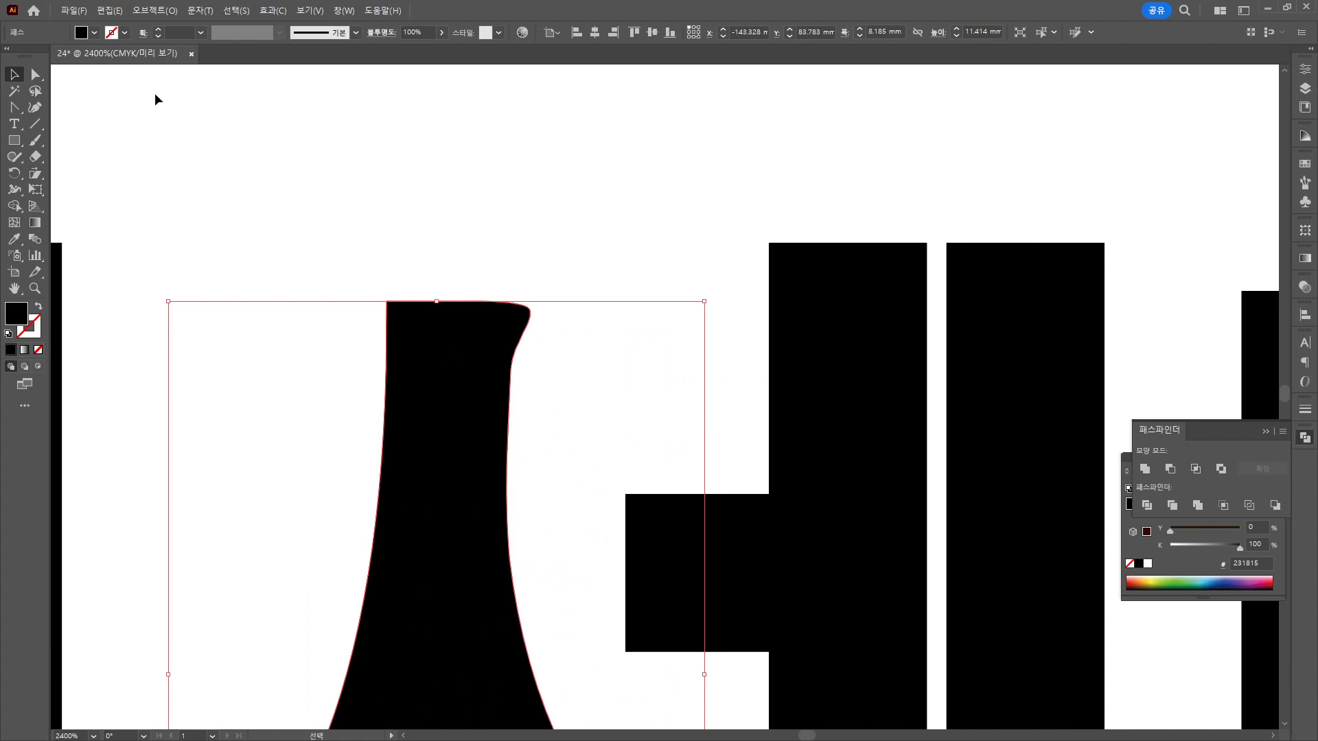
{"action": "left_click", "coordinate": [40, 128]}
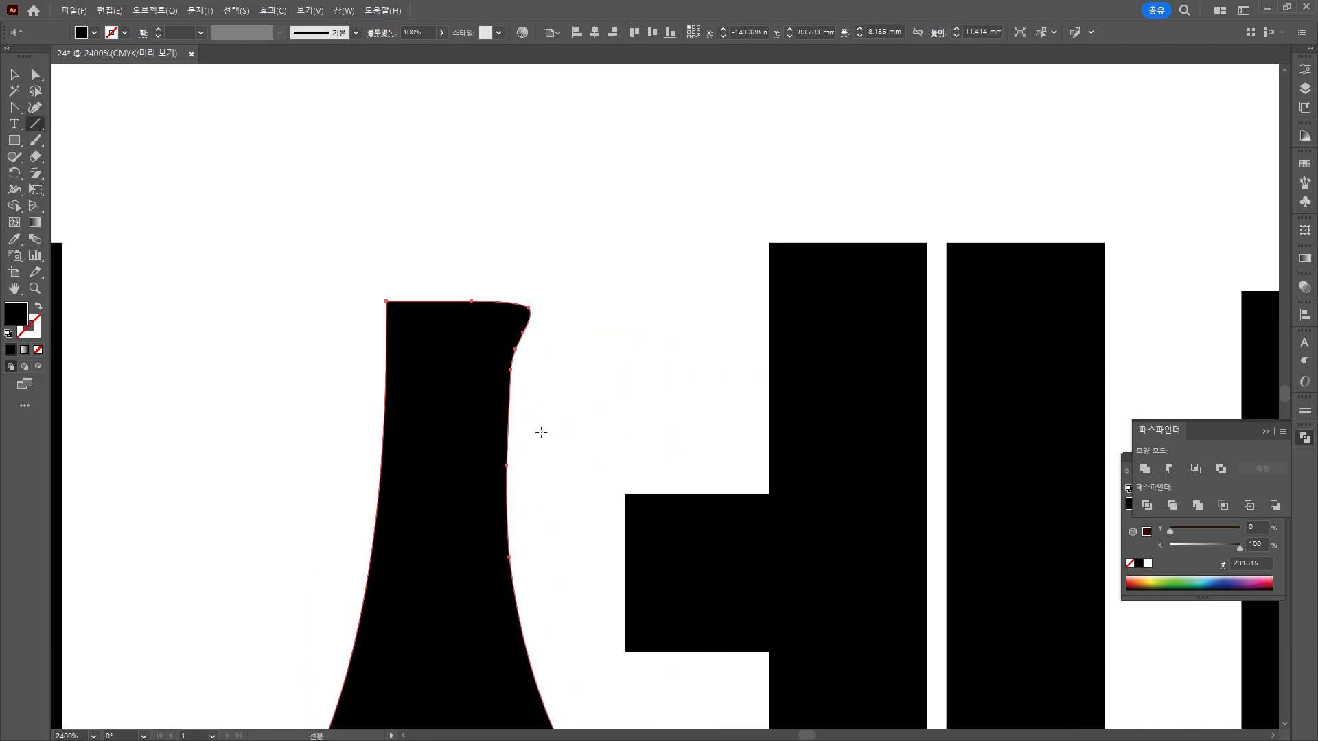
{"action": "left_click", "coordinate": [22, 112]}
{"action": "left_click", "coordinate": [76, 140]}
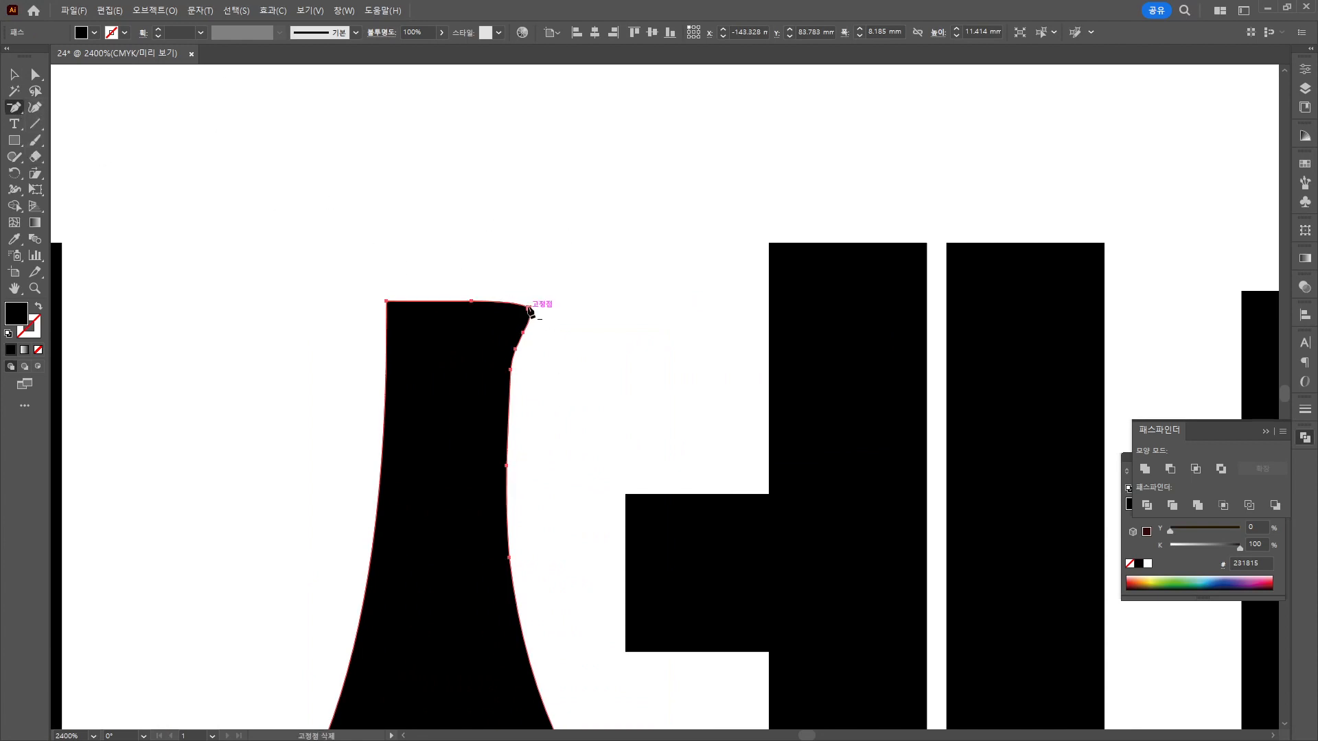
{"action": "left_click", "coordinate": [529, 308]}
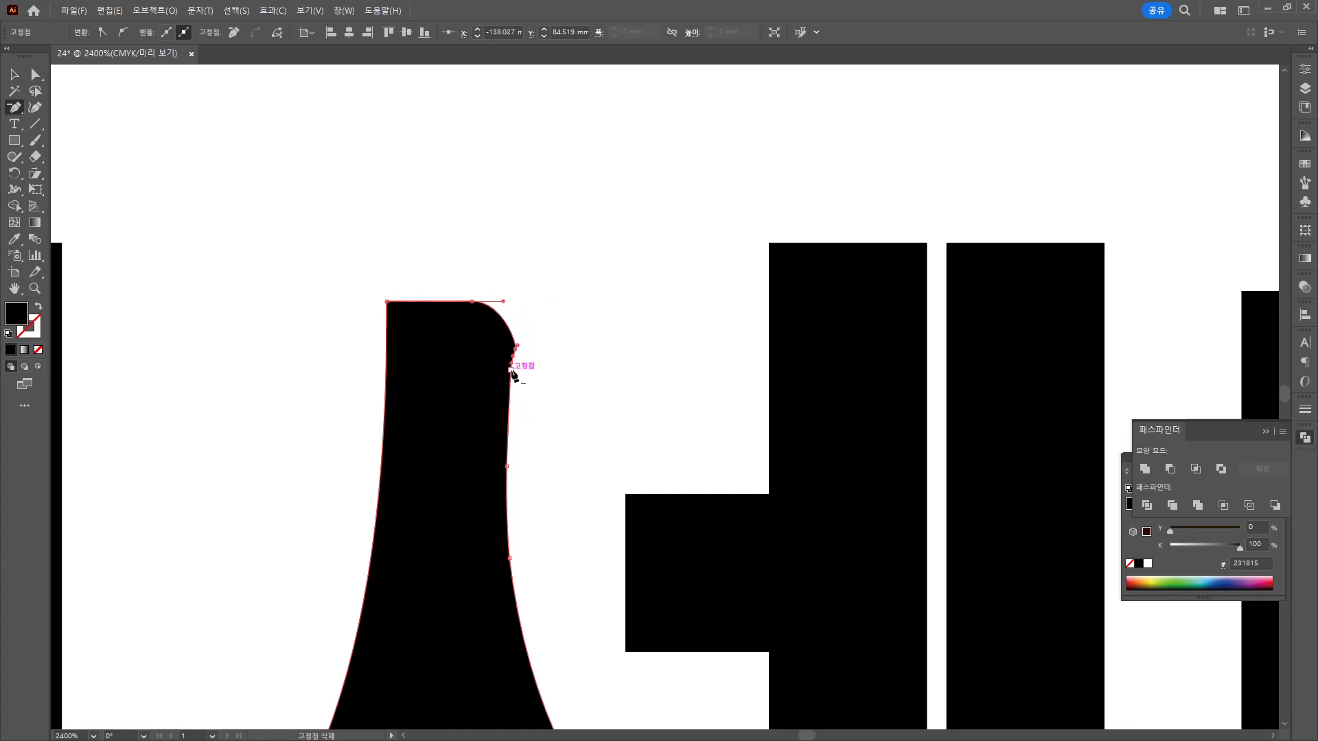
{"action": "left_click", "coordinate": [516, 352]}
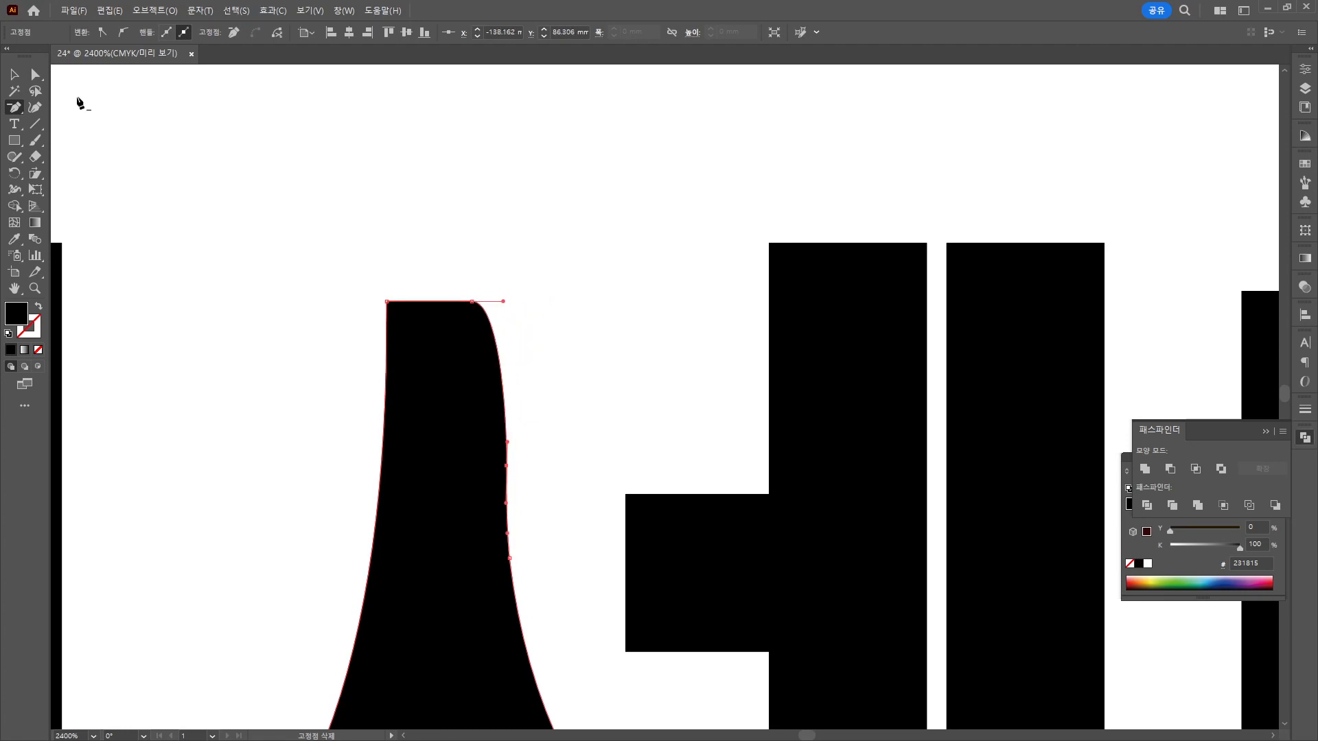
Move the upper anchor point of the ㅅ outward and convert it to a corner so the stroke ends square.
{"action": "left_click_drag", "start_coordinate": [473, 302], "coordinate": [512, 301]}
{"action": "left_click_drag", "start_coordinate": [16, 108], "coordinate": [77, 156]}
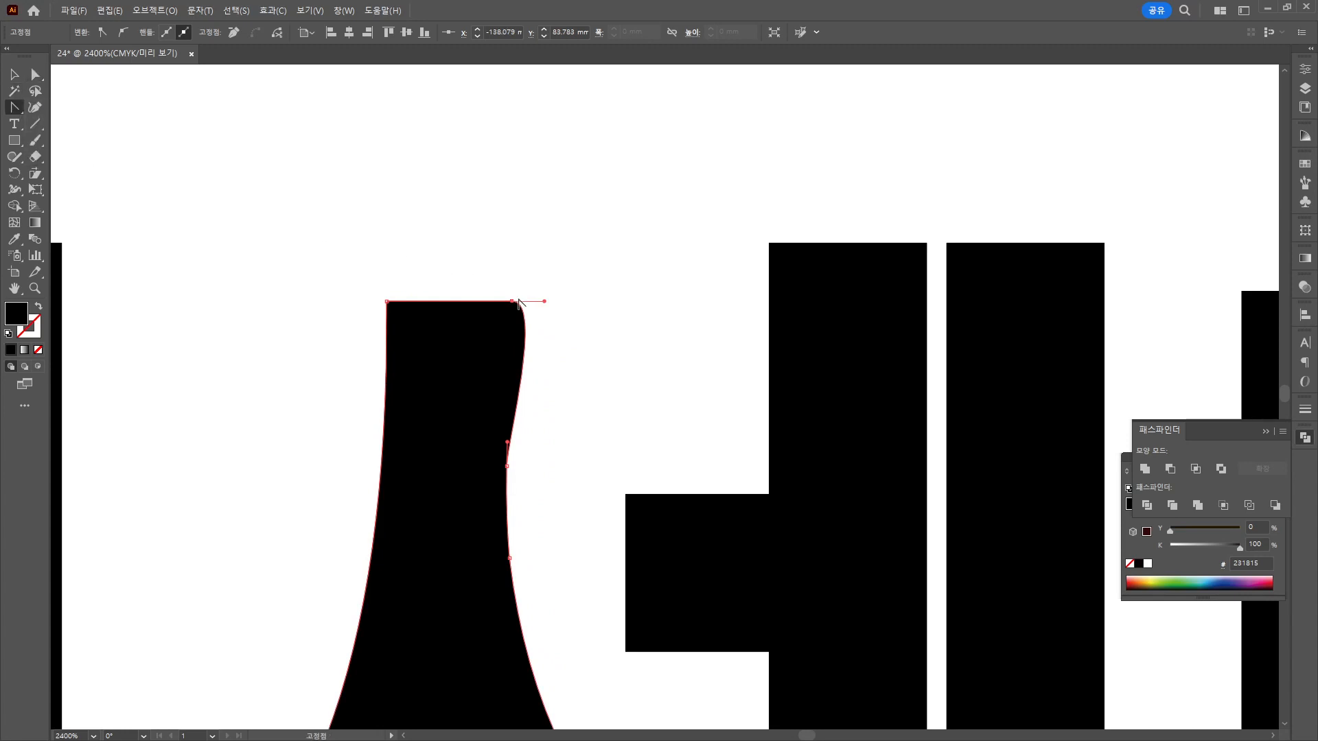
{"action": "left_click", "coordinate": [511, 301]}
{"action": "key", "text": "v"}
{"action": "scroll", "coordinate": [316, 243], "scroll_direction": "down", "scroll_amount": 3}
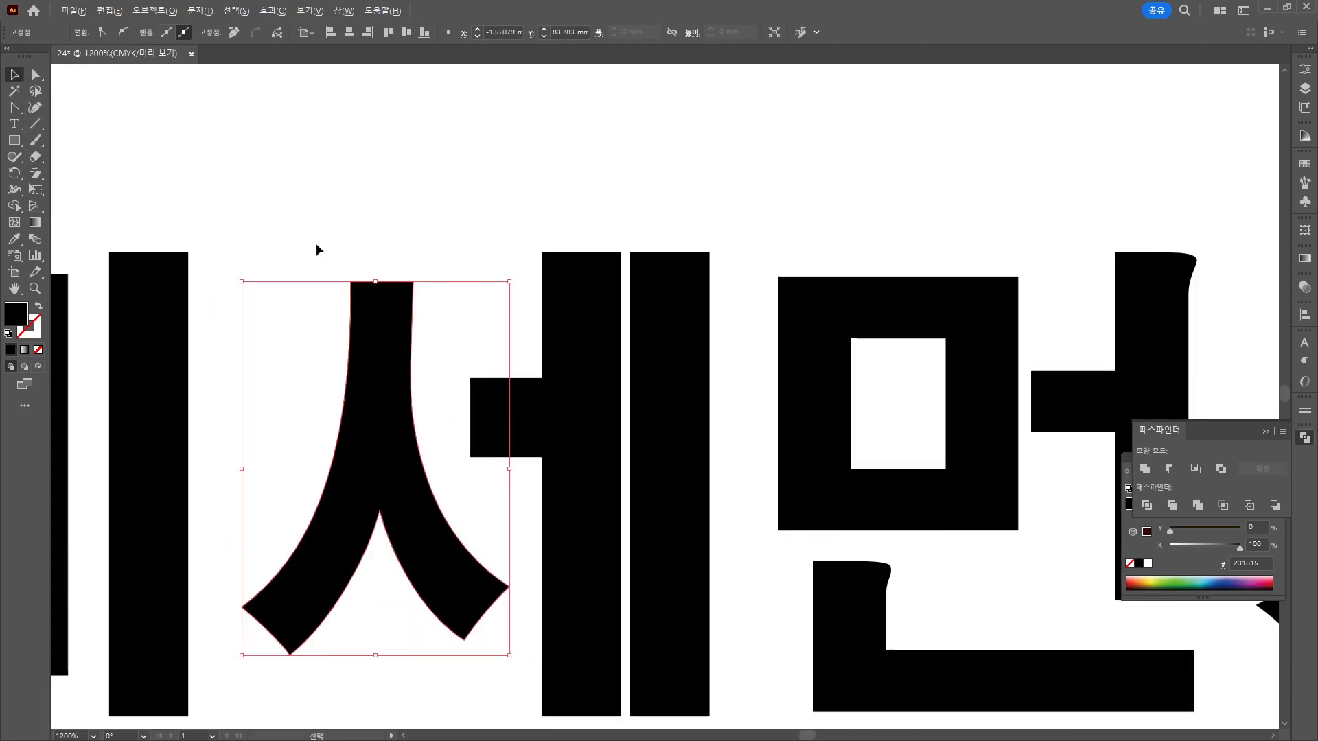
{"action": "left_click", "coordinate": [412, 186]}
Release the compound path of "먼" into separate shapes and cut the inner opening out of its ㅁ again with Shape Builder.
{"action": "left_click_drag", "start_coordinate": [874, 456], "coordinate": [721, 450]}
{"action": "left_click", "coordinate": [523, 460]}
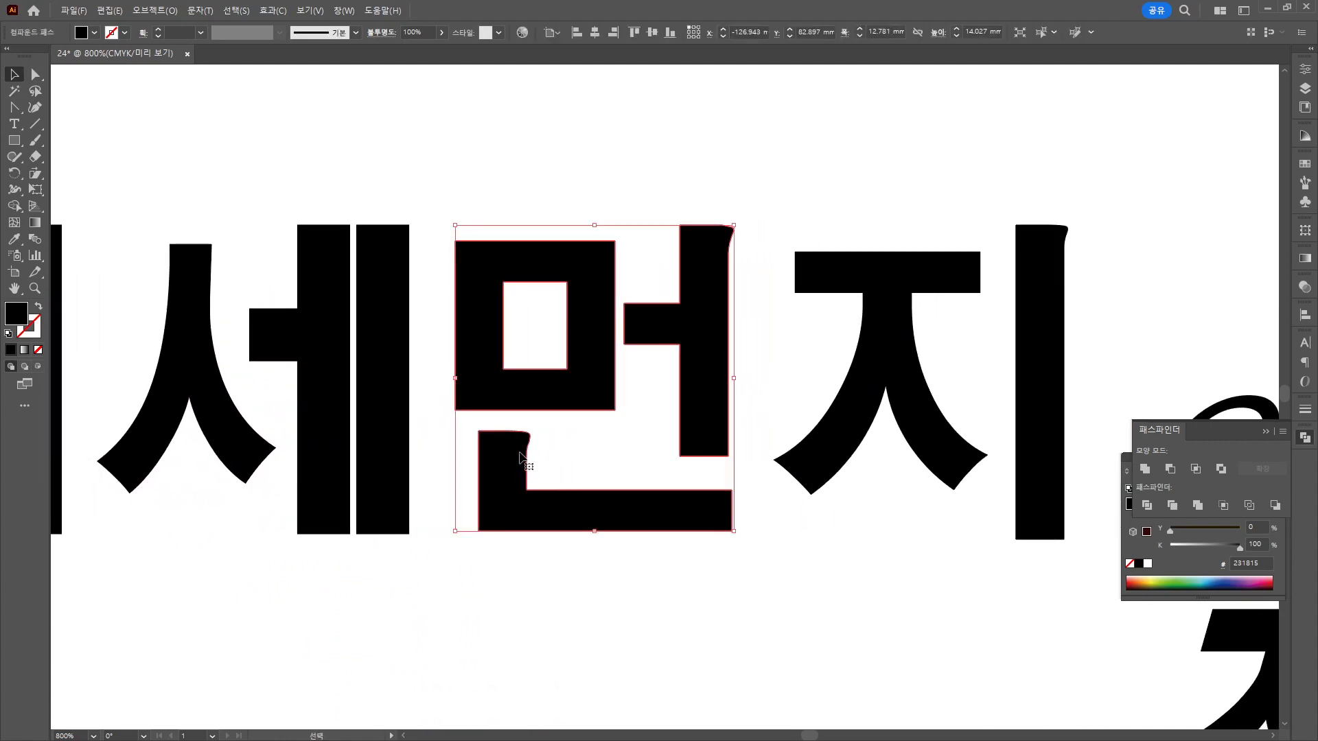
{"action": "right_click", "coordinate": [587, 265]}
{"action": "left_click", "coordinate": [652, 435]}
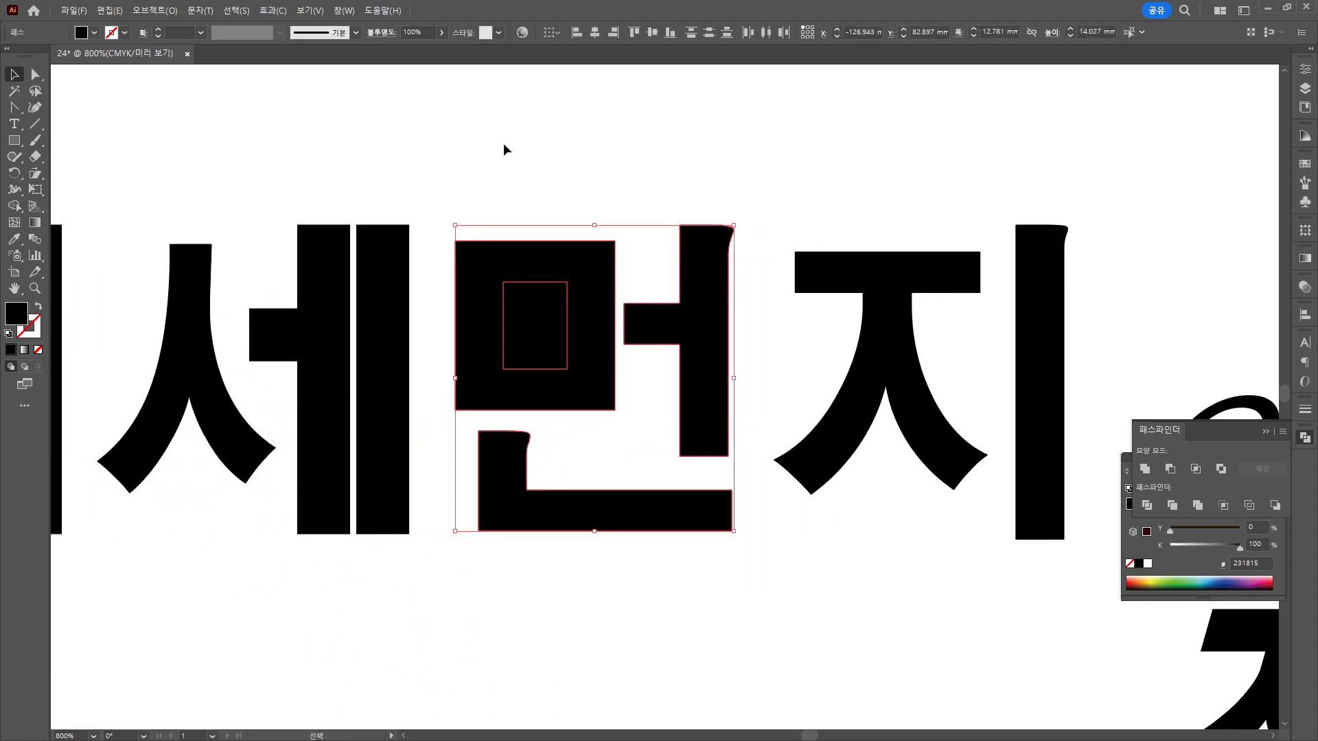
{"action": "left_click_drag", "start_coordinate": [504, 149], "coordinate": [554, 355]}
{"action": "key", "text": "shift+m"}
{"action": "left_click", "coordinate": [546, 331], "text": "alt"}
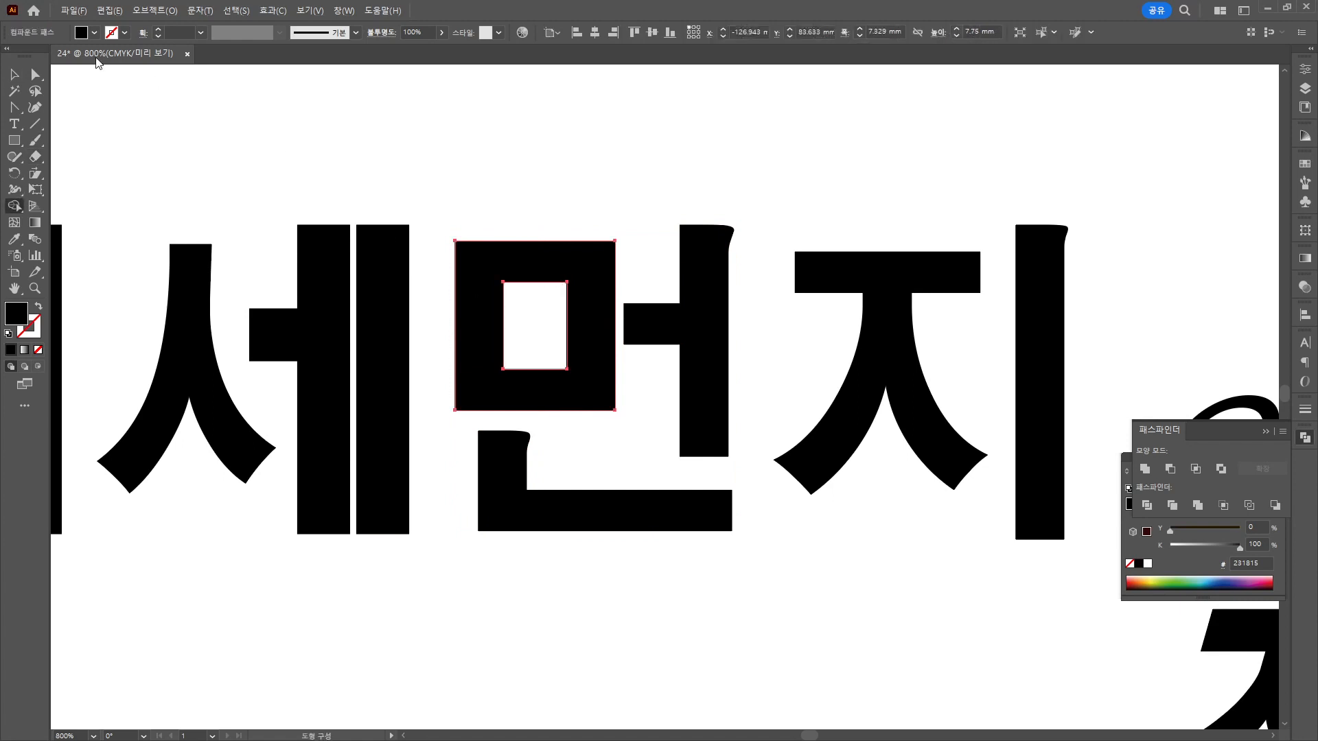
Round the lower-left corner of the ㅁ in "먼".
{"action": "left_click", "coordinate": [35, 75]}
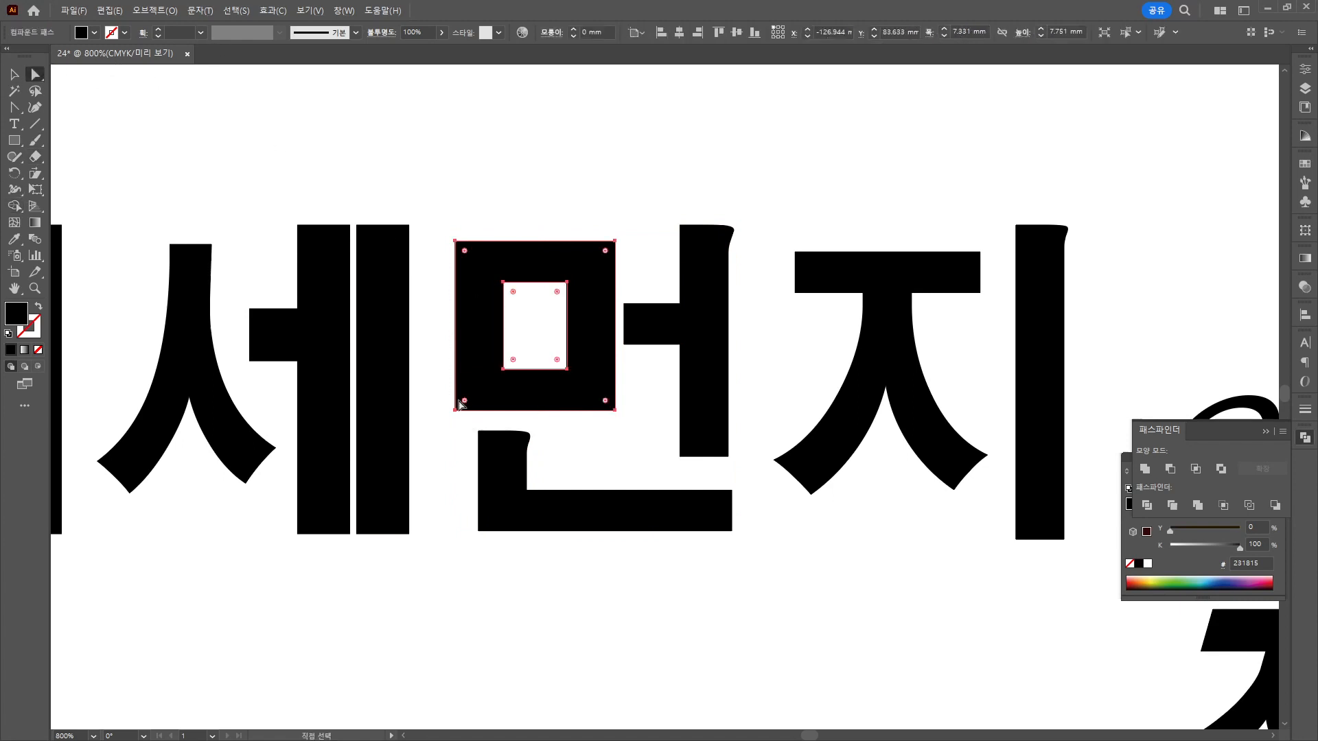
{"action": "left_click_drag", "start_coordinate": [464, 402], "coordinate": [480, 386]}
{"action": "left_click", "coordinate": [471, 438]}
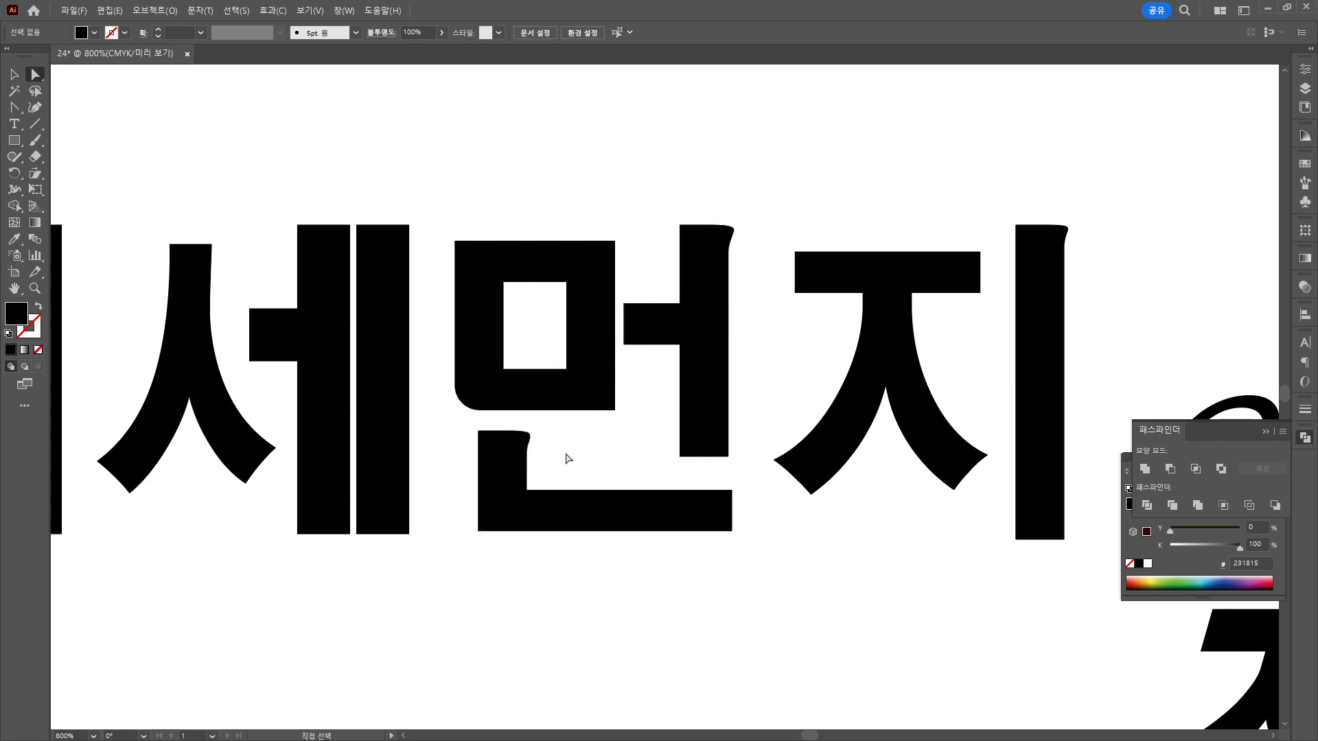
Rebuild the ㄴ of "먼" without its flared tip and round its lower-left corner.
{"action": "scroll", "coordinate": [616, 481], "scroll_direction": "up", "scroll_amount": 4}
{"action": "scroll", "coordinate": [570, 457], "scroll_direction": "down", "scroll_amount": 1}
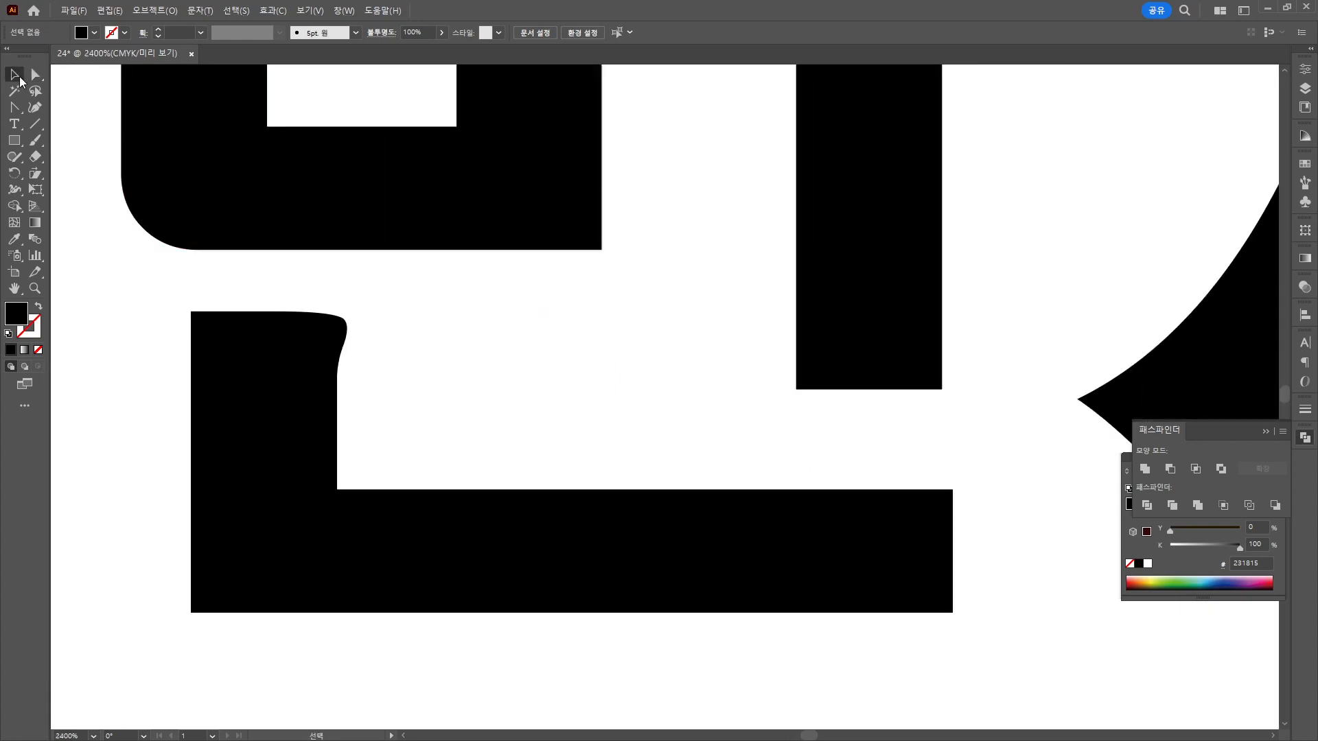
{"action": "scroll", "coordinate": [180, 247], "scroll_direction": "down", "scroll_amount": 3}
{"action": "left_click_drag", "start_coordinate": [321, 409], "coordinate": [344, 435]}
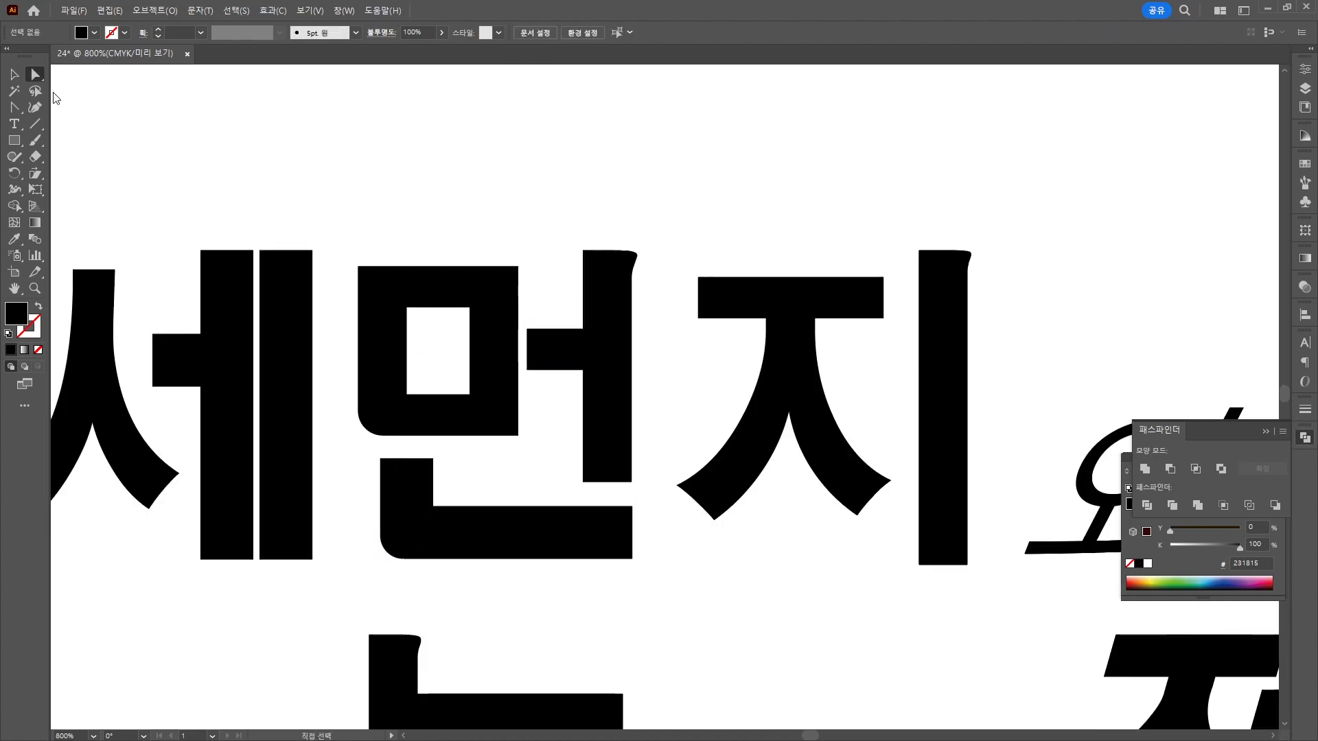
Replace the flared ㅓ of "먼" with copies of the rectangular strokes from "세" and shorten the vertical bar to about 10.7 mm.
{"action": "left_click", "coordinate": [14, 75]}
{"action": "left_click_drag", "start_coordinate": [219, 370], "coordinate": [593, 367]}
{"action": "left_click", "coordinate": [642, 255]}
{"action": "left_click", "coordinate": [636, 257]}
{"action": "key", "text": "Delete"}
{"action": "left_click", "coordinate": [619, 463]}
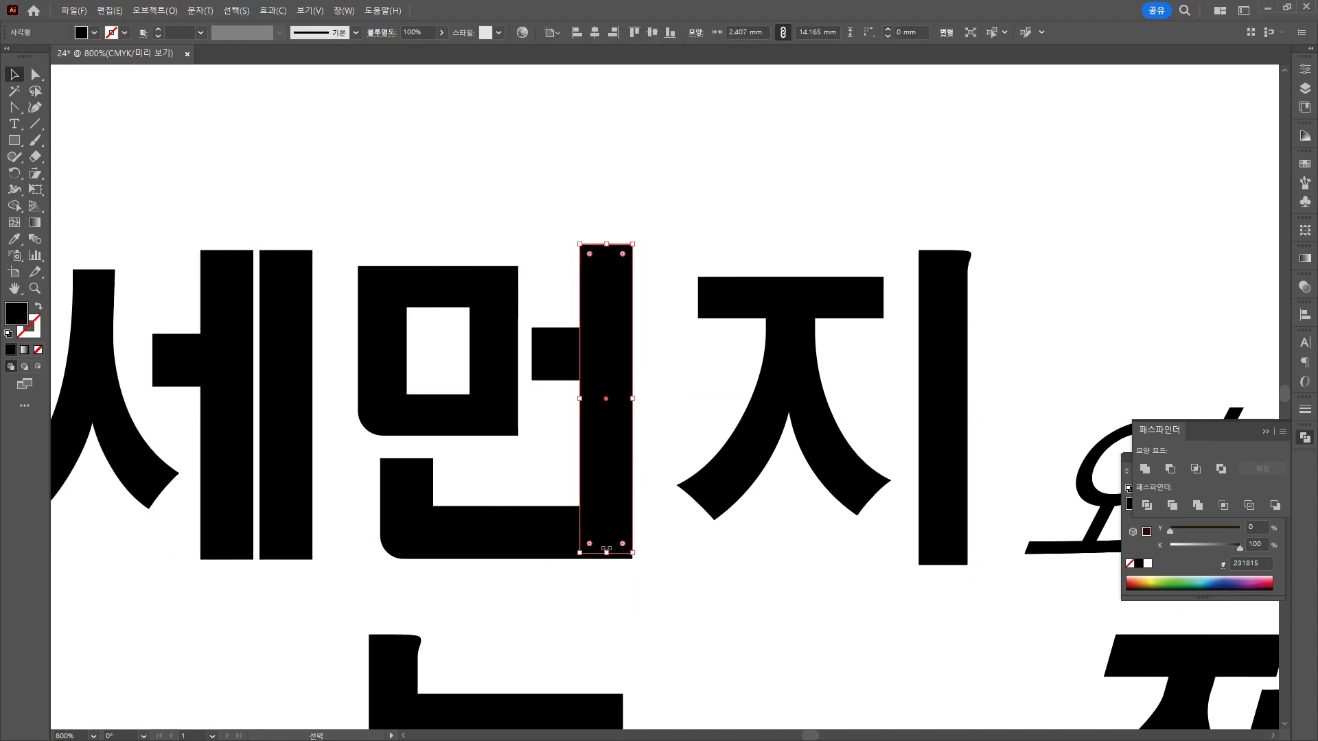
{"action": "left_click_drag", "start_coordinate": [606, 552], "coordinate": [647, 478]}
{"action": "left_click", "coordinate": [668, 409]}
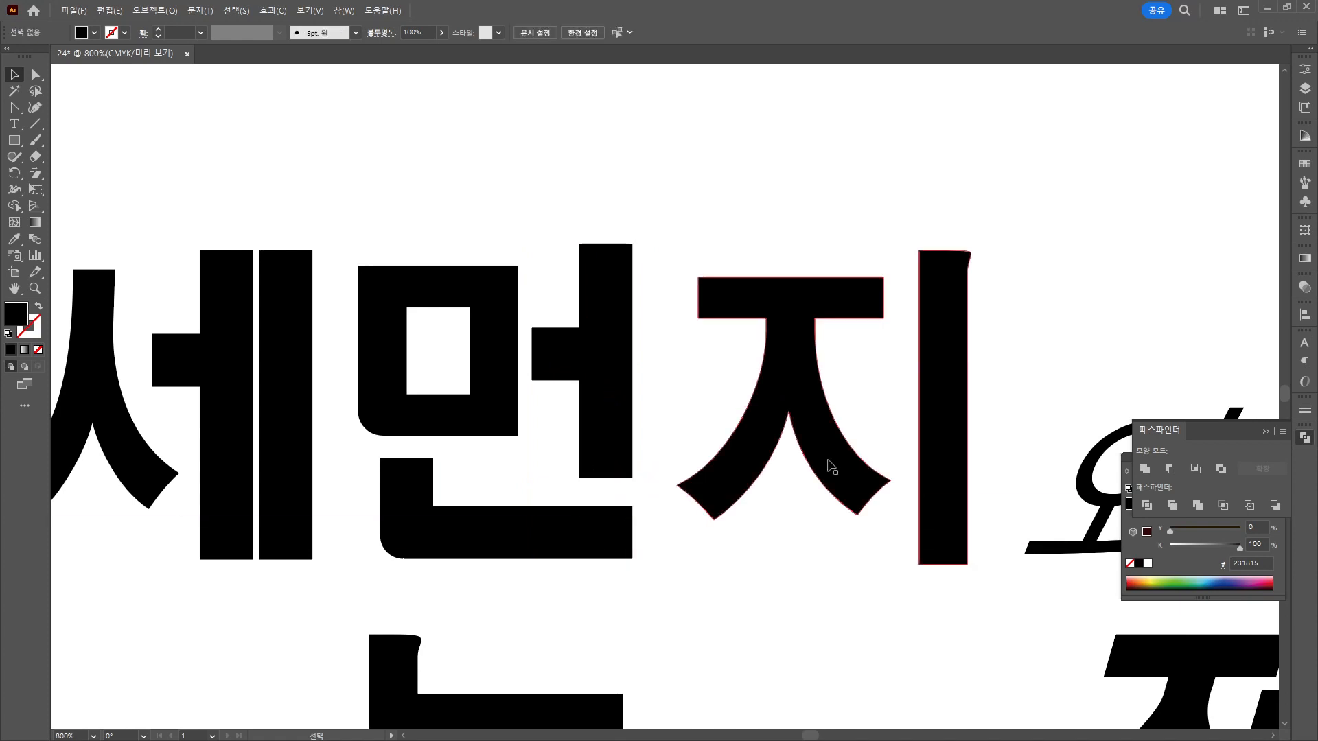
Release the compound path of "지" and delete its flared vertical bar.
{"action": "scroll", "coordinate": [827, 456], "scroll_direction": "down", "scroll_amount": 1}
{"action": "right_click", "coordinate": [849, 351]}
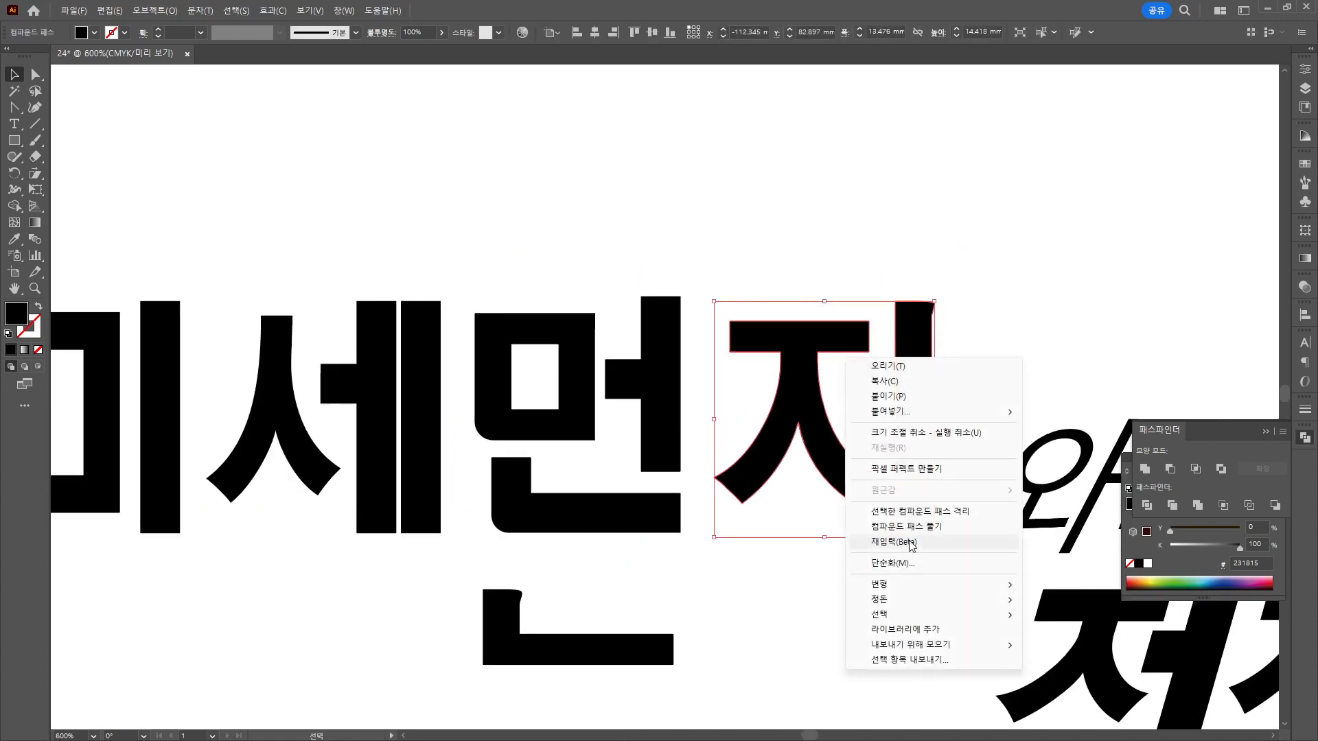
{"action": "left_click", "coordinate": [906, 527]}
{"action": "left_click", "coordinate": [918, 293]}
{"action": "left_click", "coordinate": [912, 346]}
{"action": "key", "text": "Delete"}
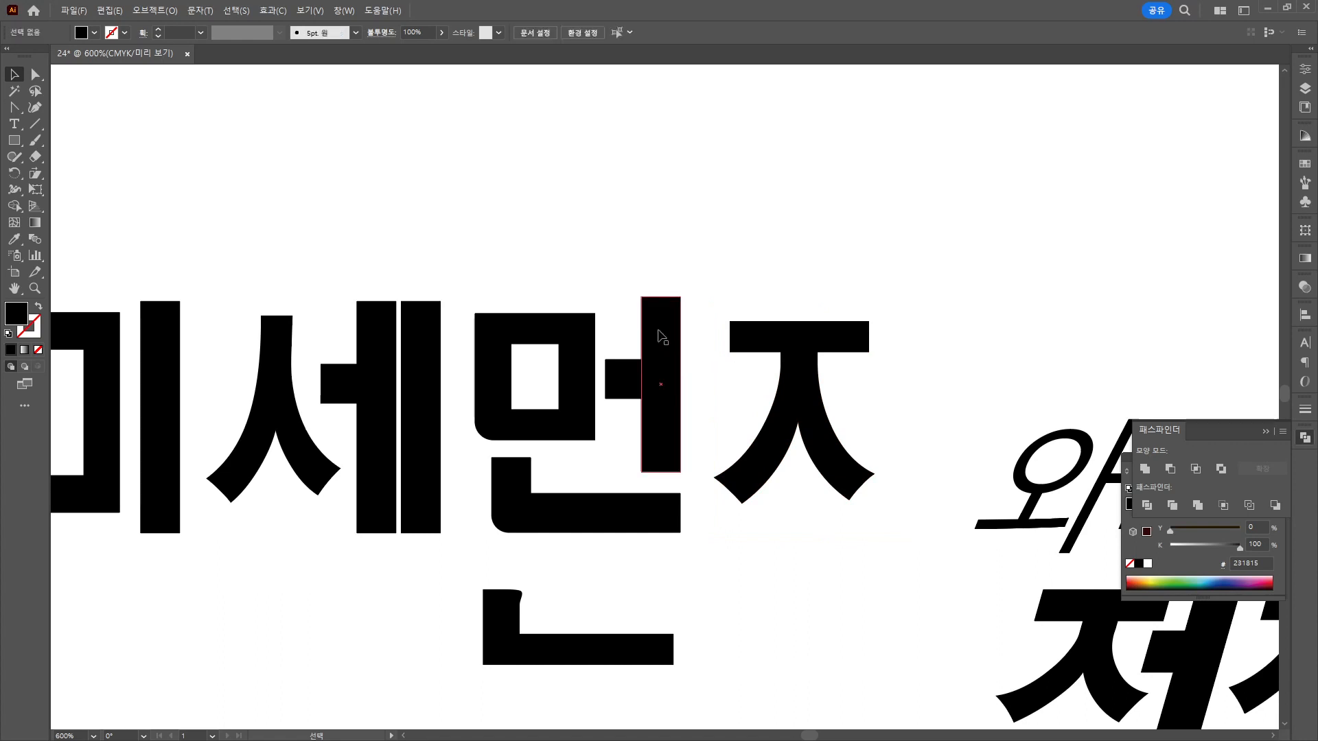
Copy the vertical bar of "먼" beside the ㅈ of "지" and lengthen it to about 14.2 mm.
{"action": "left_click_drag", "start_coordinate": [659, 330], "coordinate": [922, 335]}
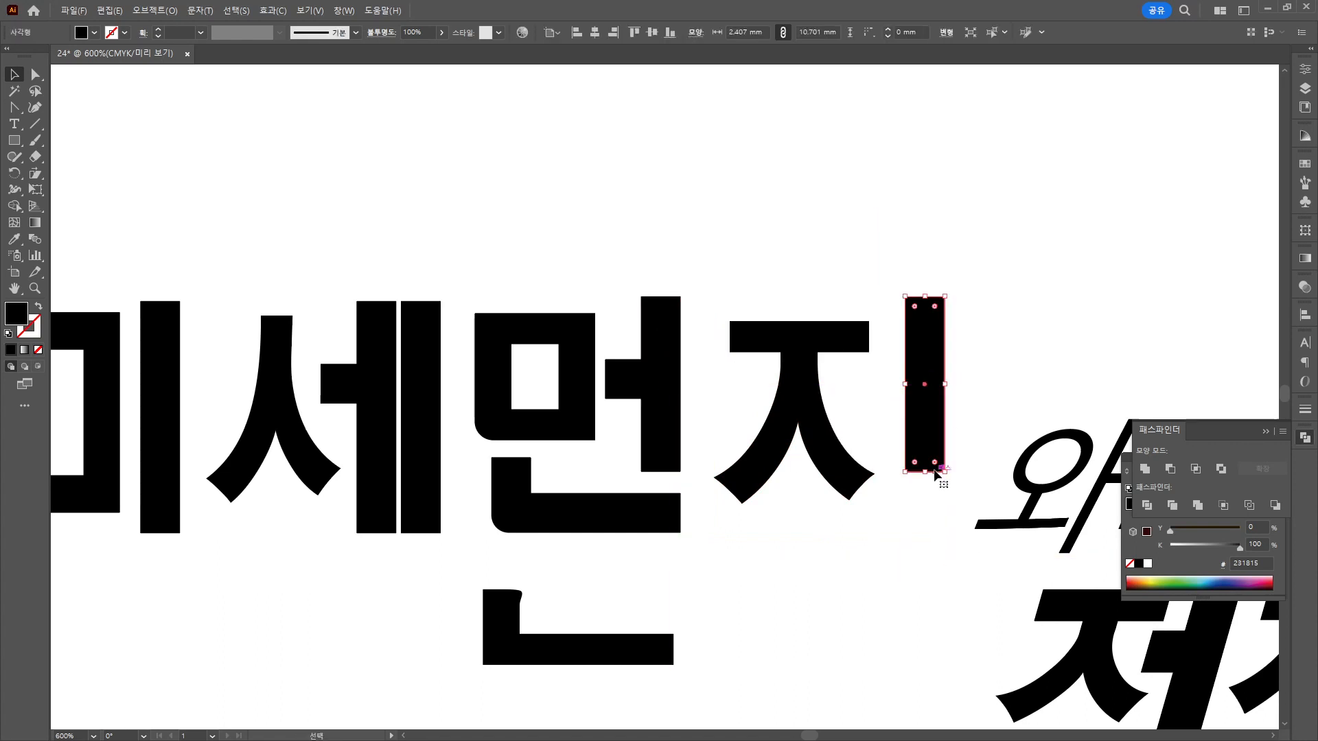
{"action": "left_click_drag", "start_coordinate": [927, 474], "coordinate": [926, 528]}
{"action": "left_click", "coordinate": [812, 617]}
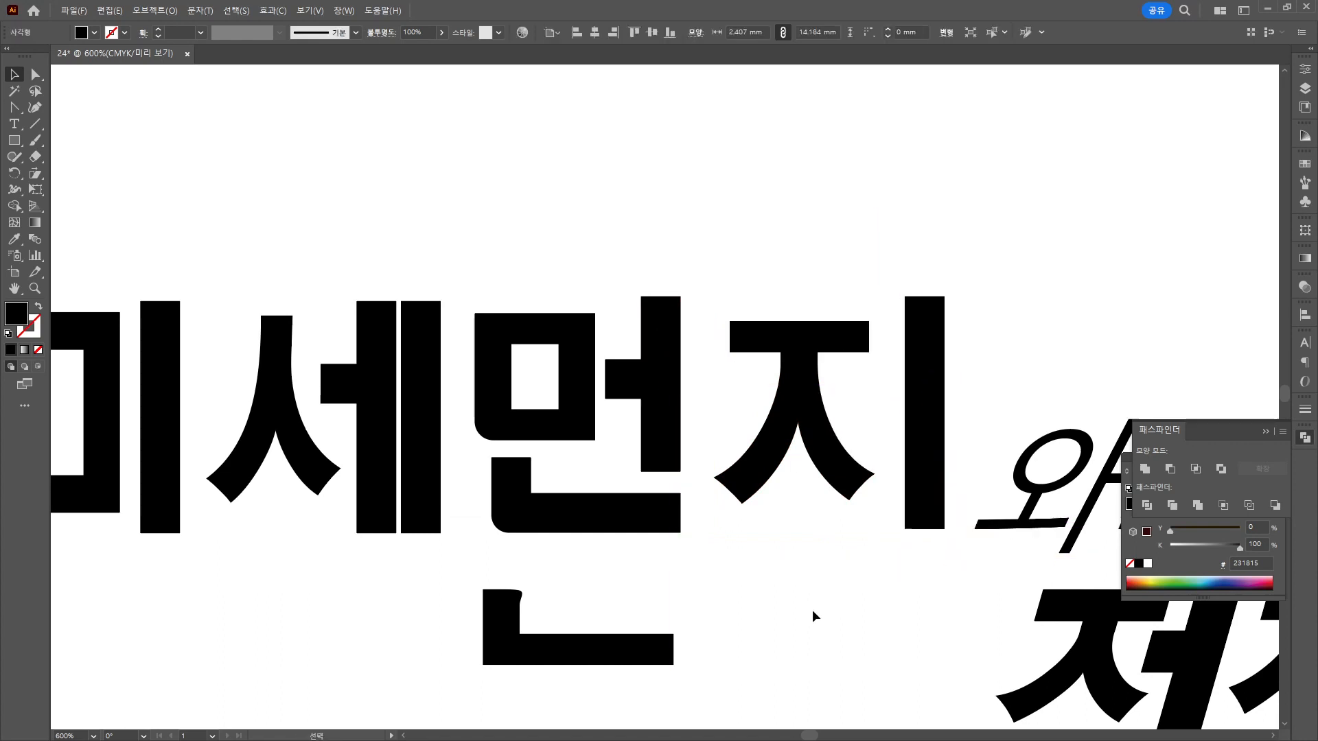
Shift the ㅁ of "먼" closer to its ㅓ and narrow the ㄴ beneath it.
{"action": "scroll", "coordinate": [769, 584], "scroll_direction": "down", "scroll_amount": 3}
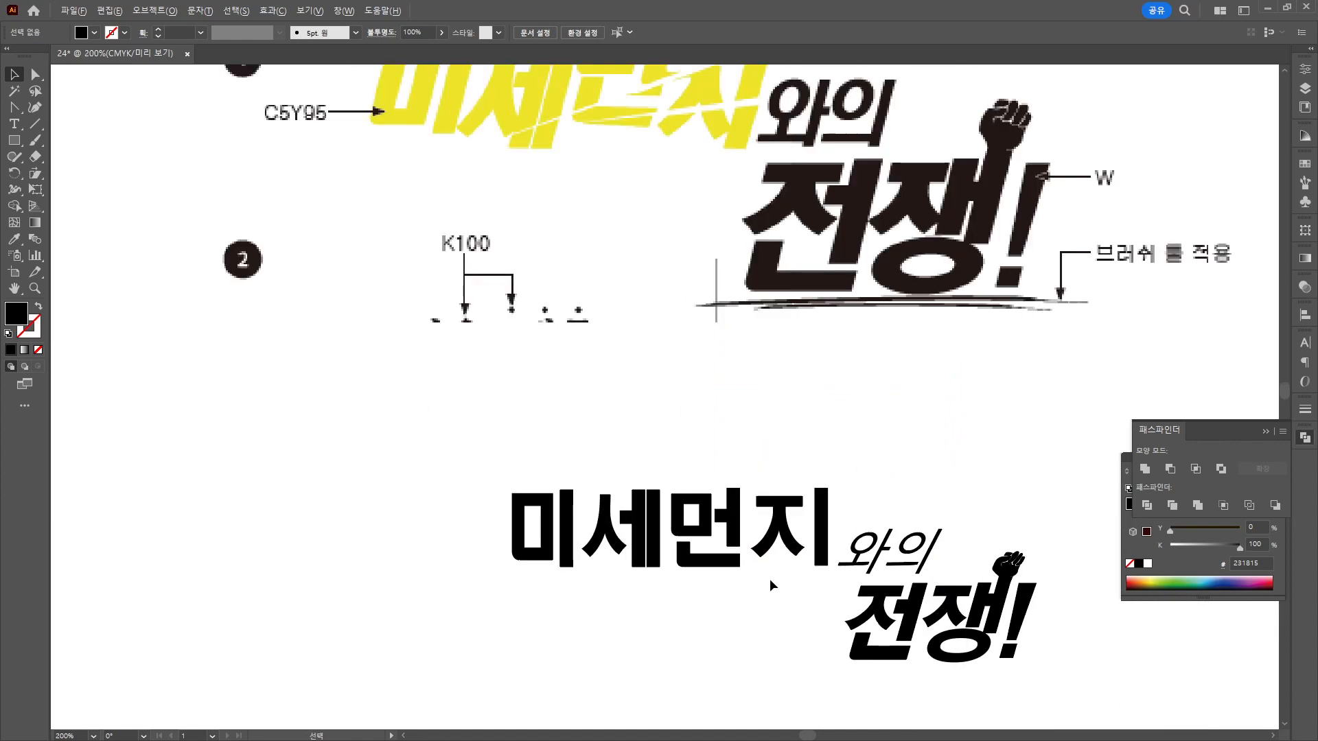
{"action": "scroll", "coordinate": [577, 534], "scroll_direction": "up", "scroll_amount": 2}
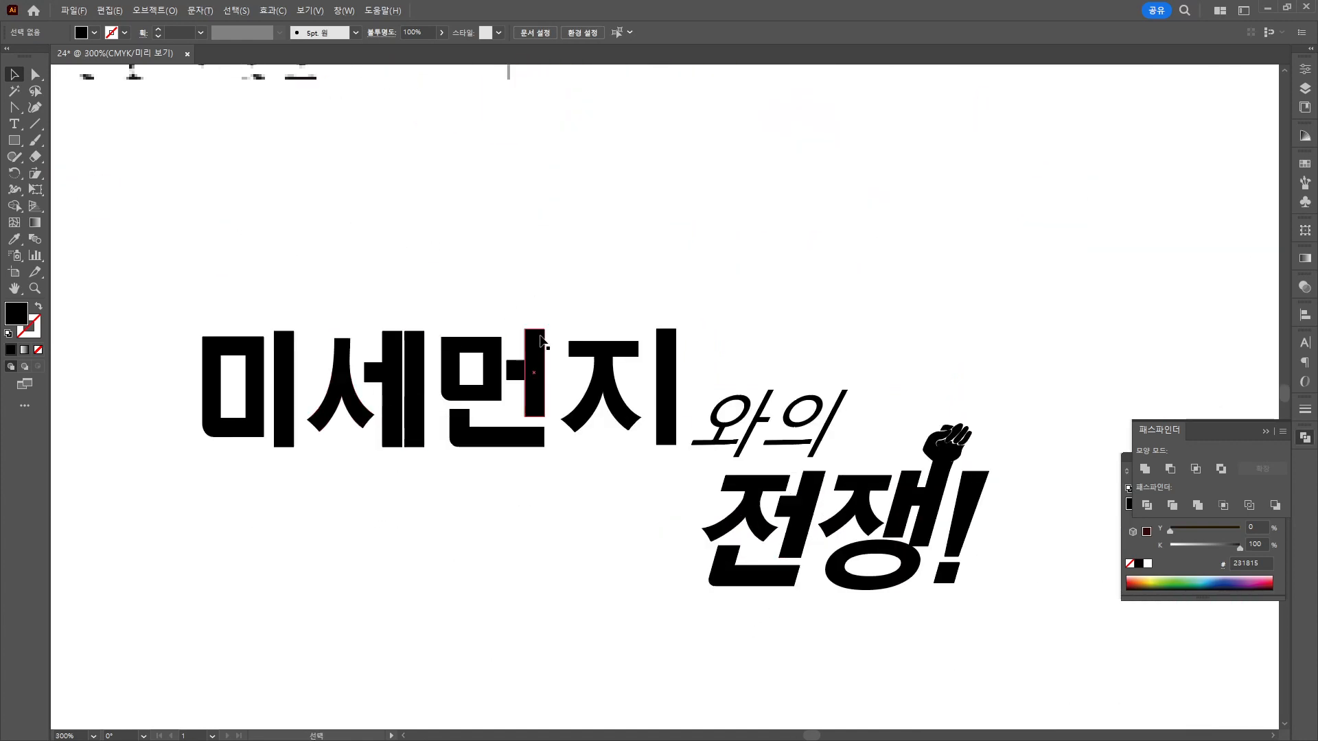
{"action": "left_click_drag", "start_coordinate": [483, 349], "coordinate": [492, 349]}
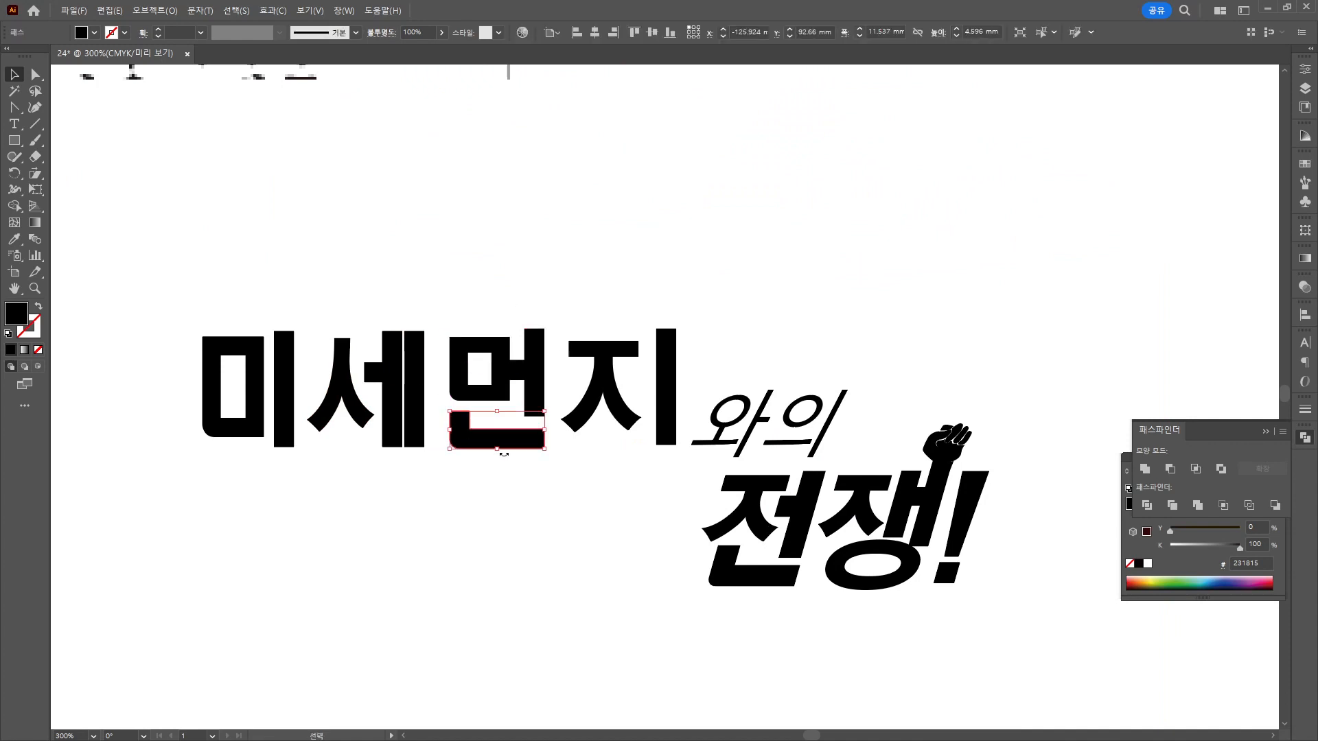
{"action": "key", "text": "a"}
{"action": "left_click_drag", "start_coordinate": [501, 444], "coordinate": [547, 448]}
{"action": "left_click", "coordinate": [149, 149]}
Move the vertical bar of "지" slightly closer to its ㅈ.
{"action": "key", "text": "v"}
{"action": "left_click_drag", "start_coordinate": [158, 259], "coordinate": [471, 459]}
{"action": "left_click", "coordinate": [494, 474]}
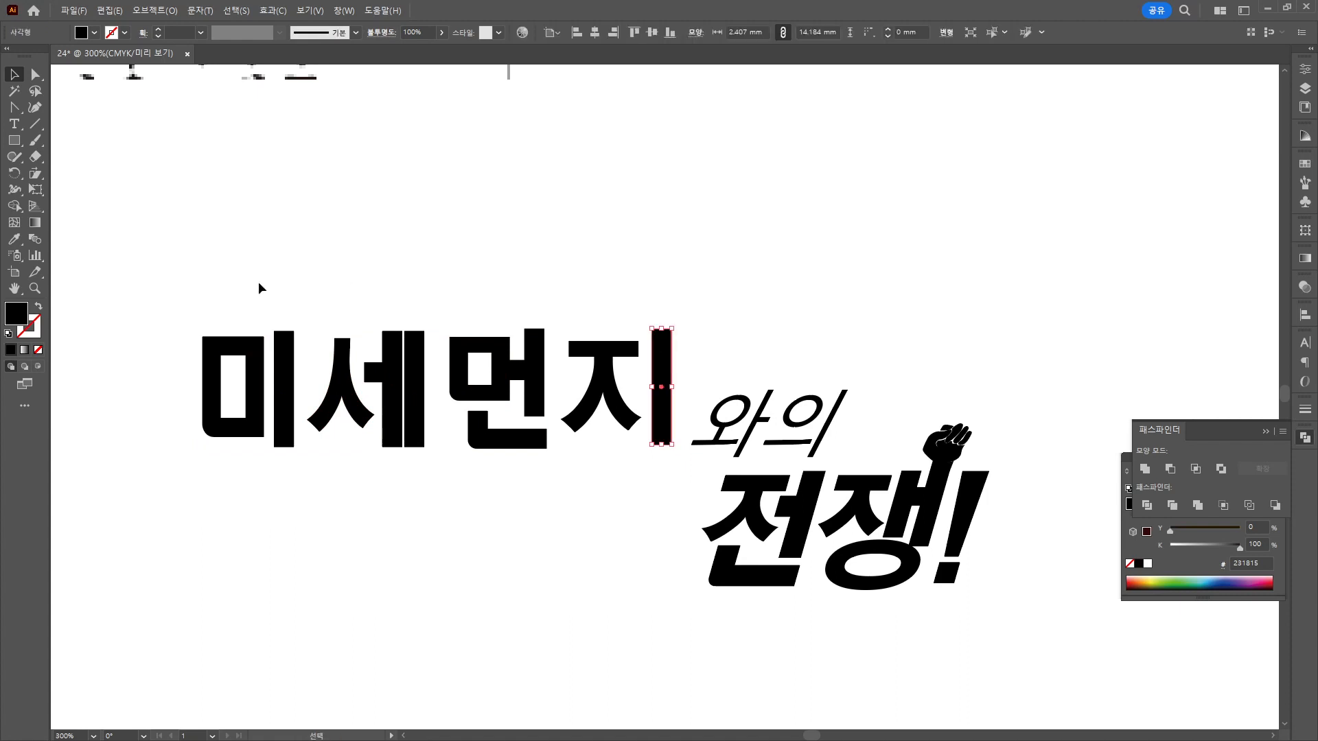
Shear all the "미세먼지" letters horizontally so they slant to the right.
{"action": "left_click_drag", "start_coordinate": [193, 300], "coordinate": [663, 465]}
{"action": "left_click", "coordinate": [35, 174]}
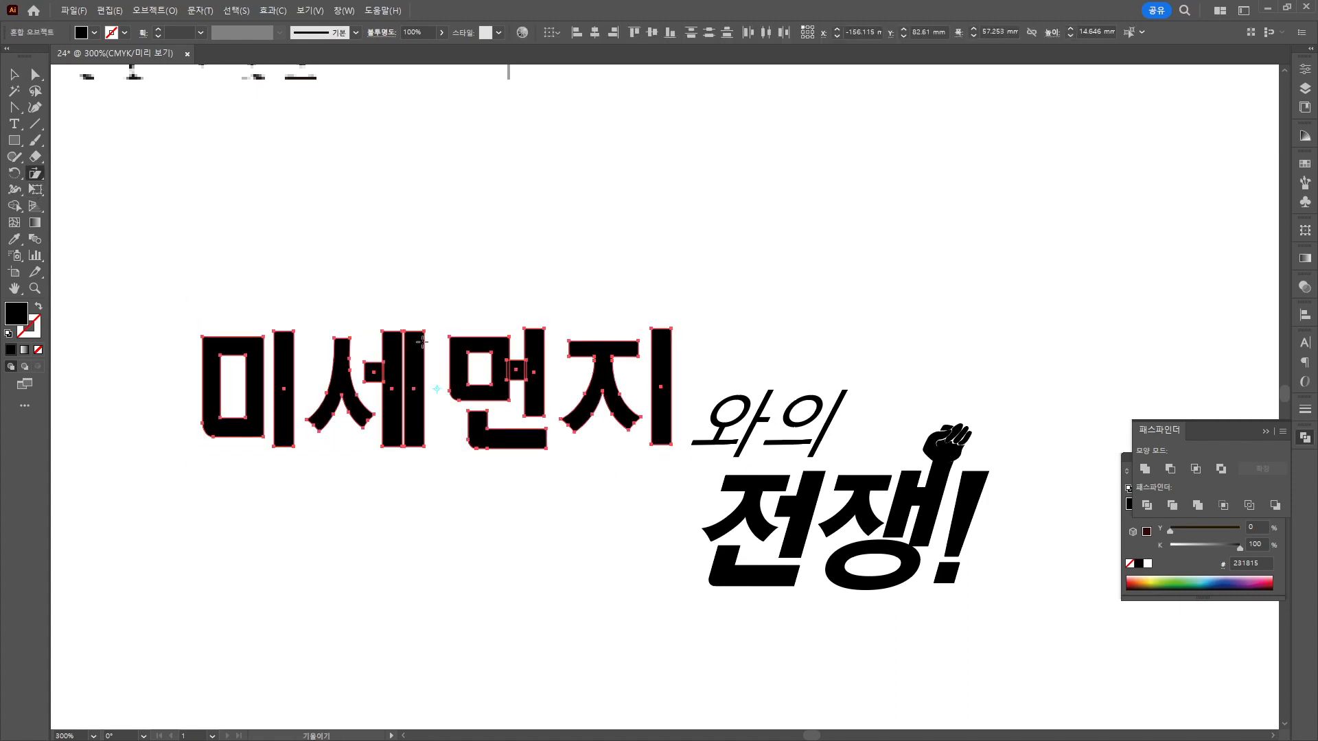
{"action": "left_click_drag", "start_coordinate": [410, 341], "coordinate": [418, 341]}
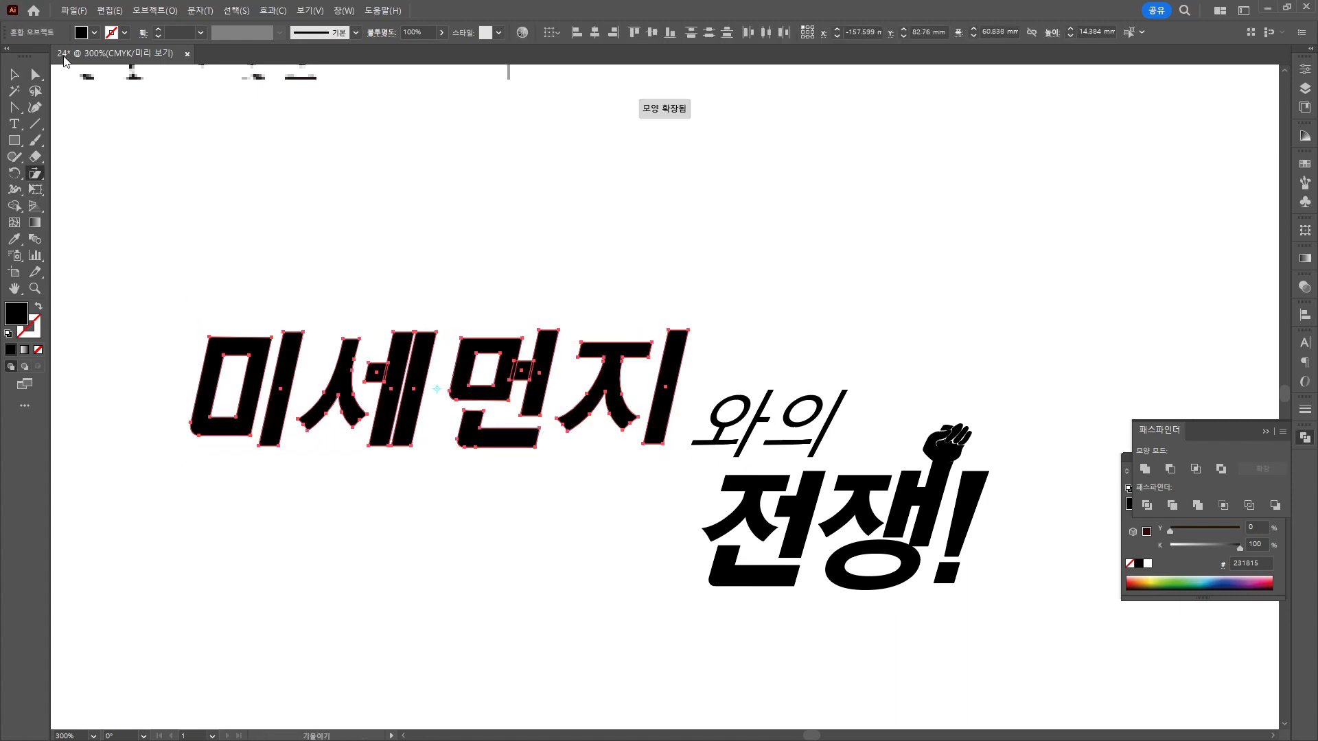
Stagger the slanted syllables by raising "미", "먼" and "지" above "세" and closing the gaps between them.
{"action": "left_click", "coordinate": [21, 75]}
{"action": "left_click", "coordinate": [278, 434]}
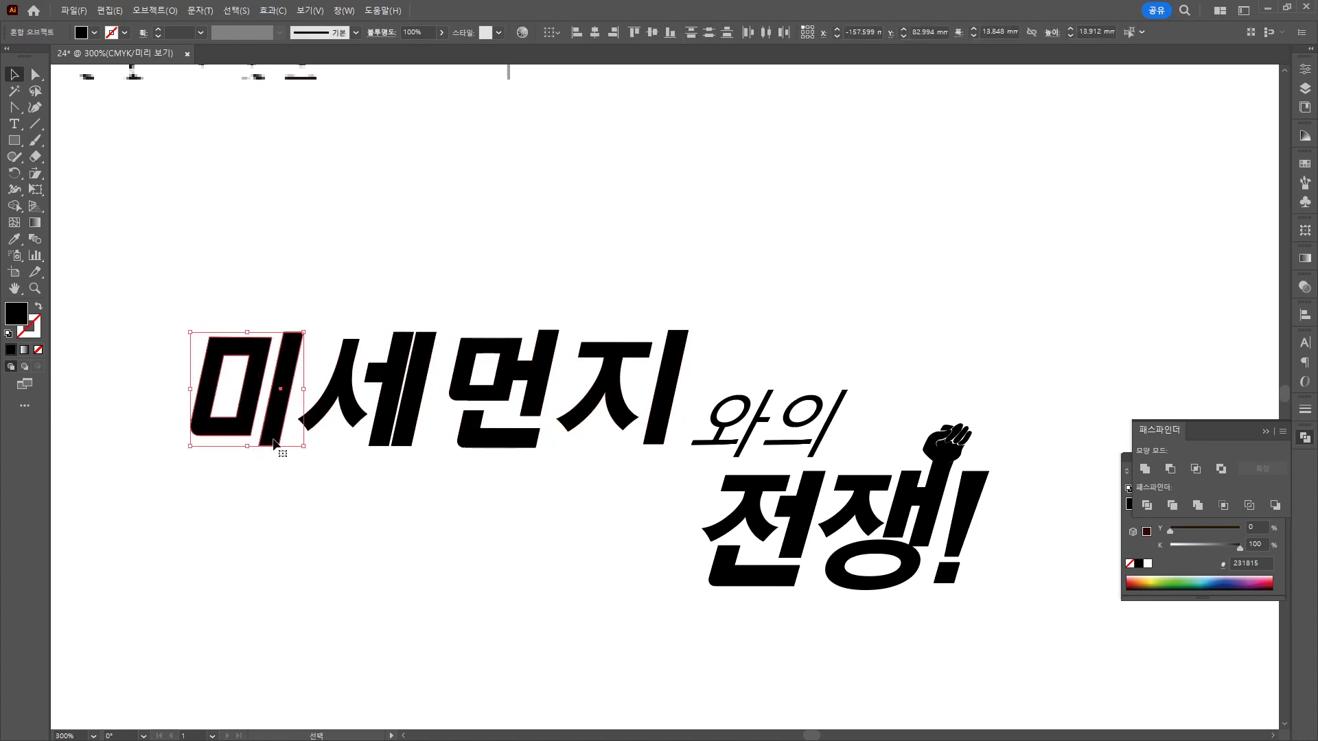
{"action": "left_click_drag", "start_coordinate": [278, 434], "coordinate": [287, 424]}
{"action": "left_click", "coordinate": [354, 470]}
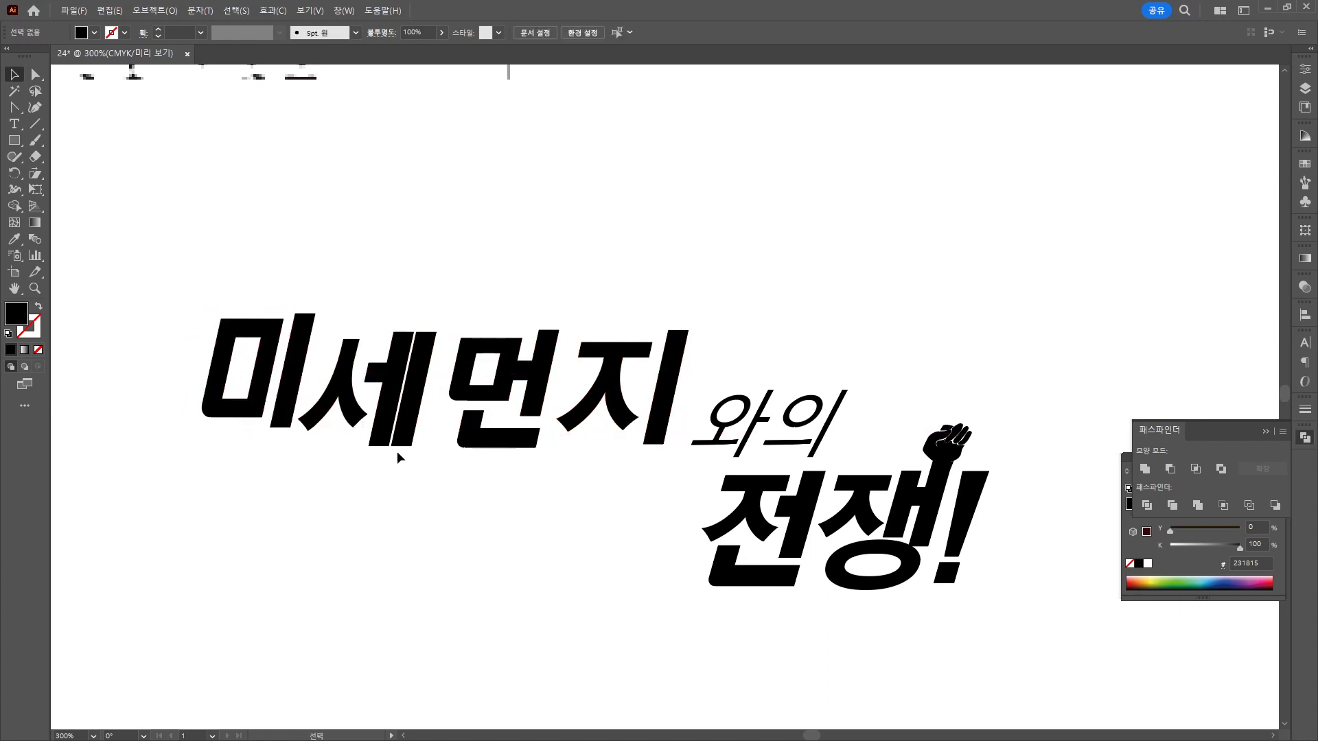
{"action": "left_click_drag", "start_coordinate": [542, 454], "coordinate": [525, 354]}
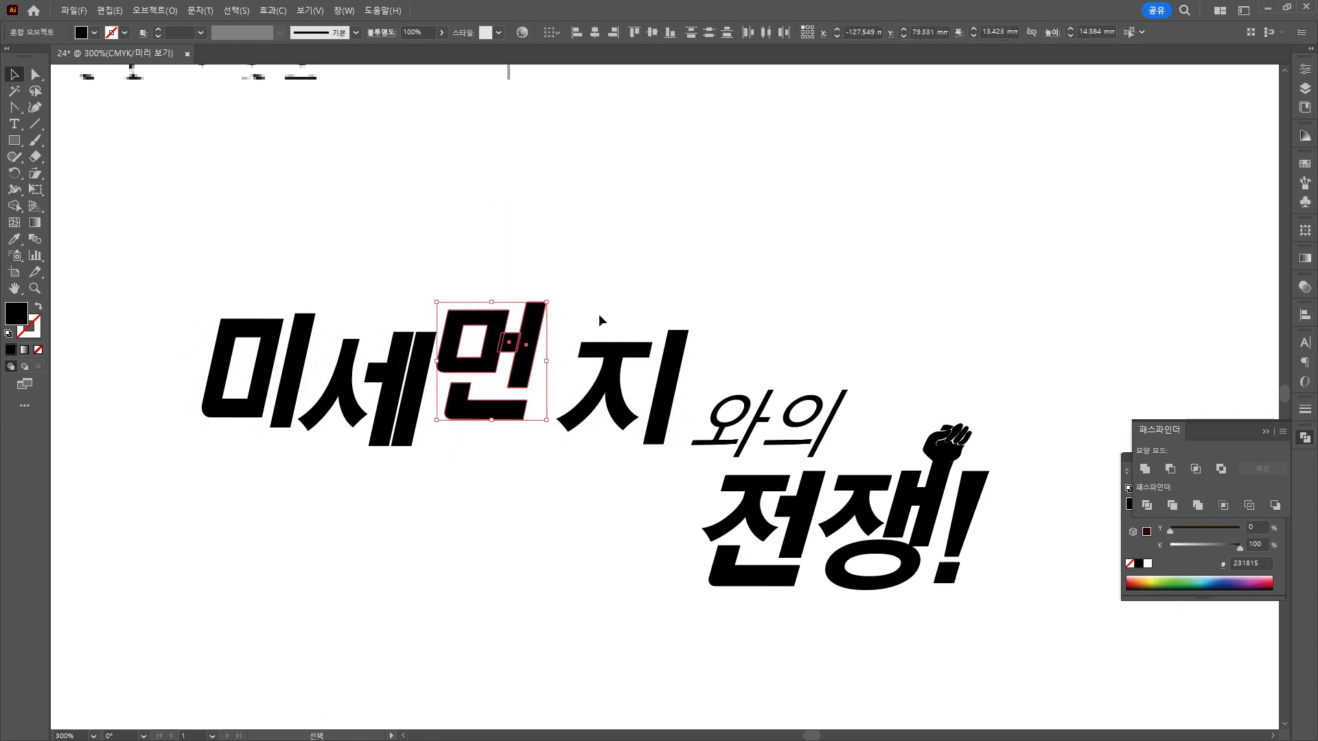
{"action": "left_click_drag", "start_coordinate": [674, 420], "coordinate": [635, 393]}
{"action": "left_click", "coordinate": [556, 223]}
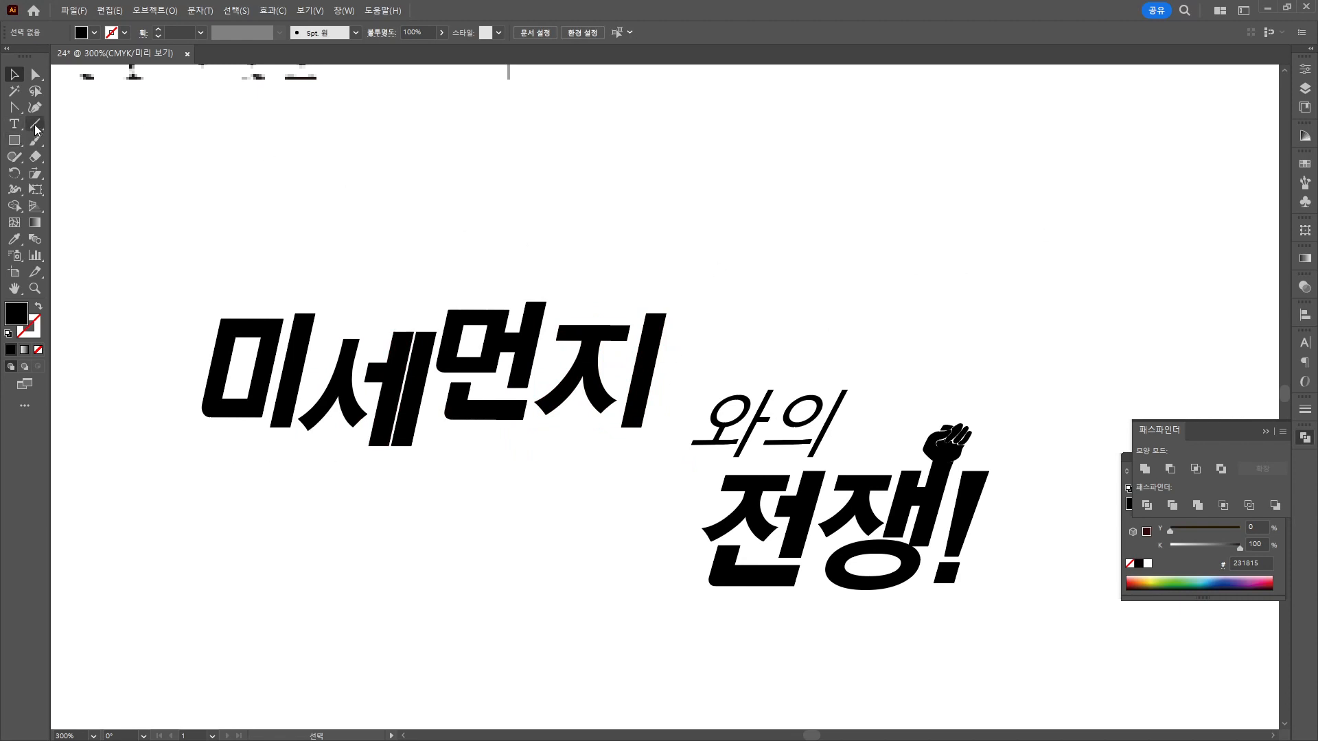
Apply a Pathfinder operation to all the slanted "미세먼지" letter shapes.
{"action": "left_click_drag", "start_coordinate": [15, 108], "coordinate": [70, 110]}
{"action": "left_click", "coordinate": [495, 332]}
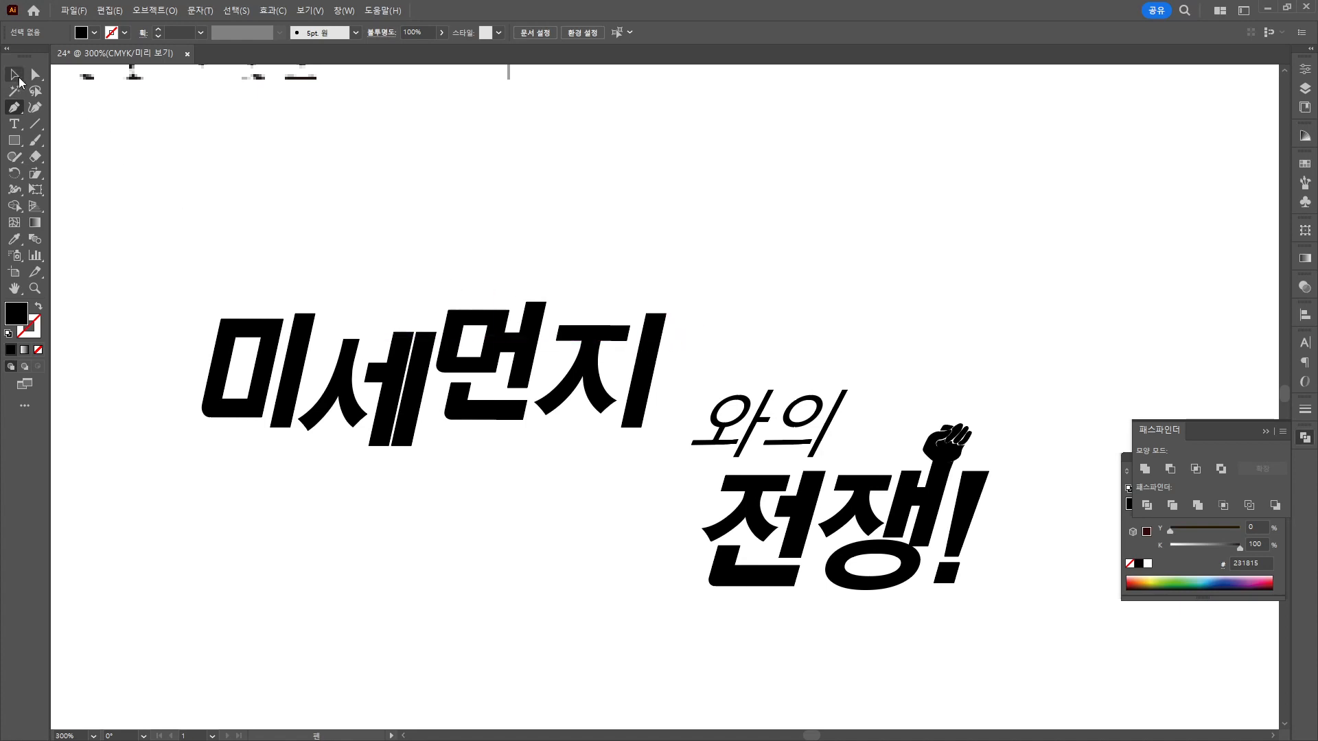
{"action": "left_click_drag", "start_coordinate": [156, 262], "coordinate": [665, 464]}
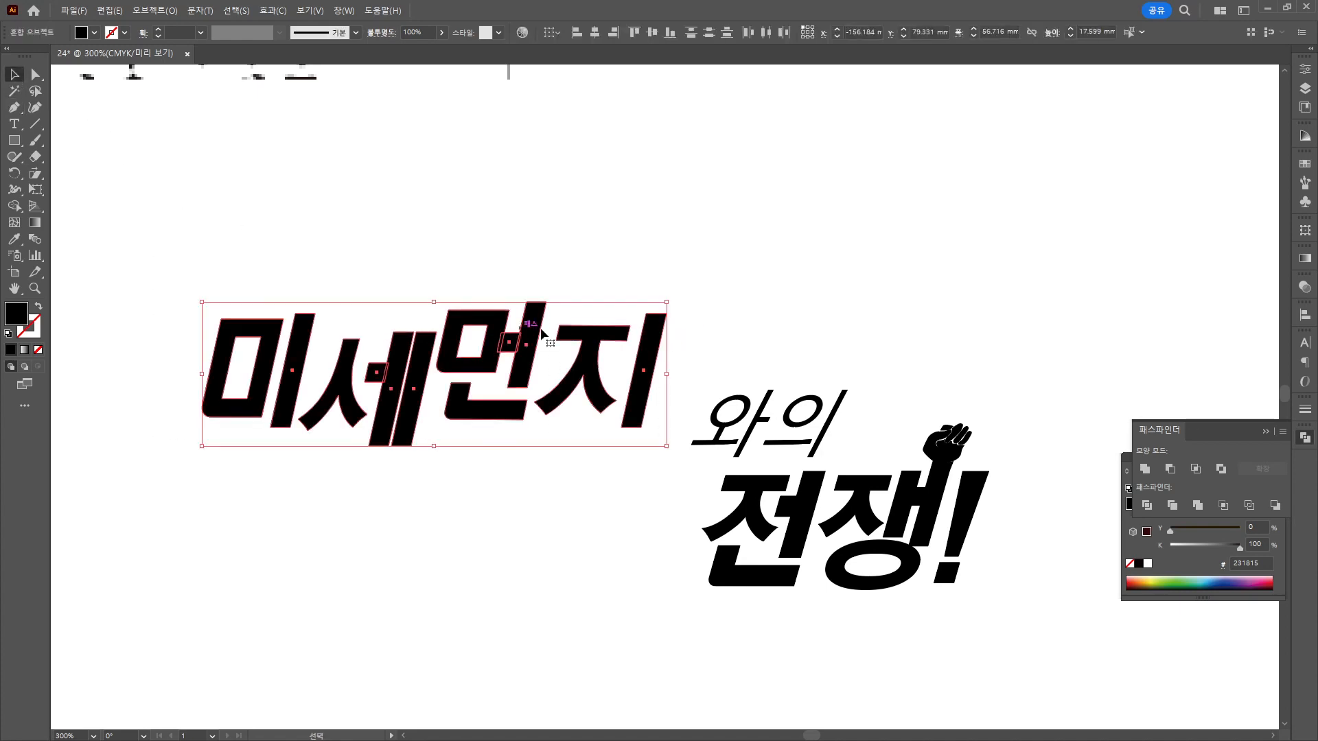
{"action": "left_click", "coordinate": [1146, 513]}
{"action": "left_click", "coordinate": [603, 236]}
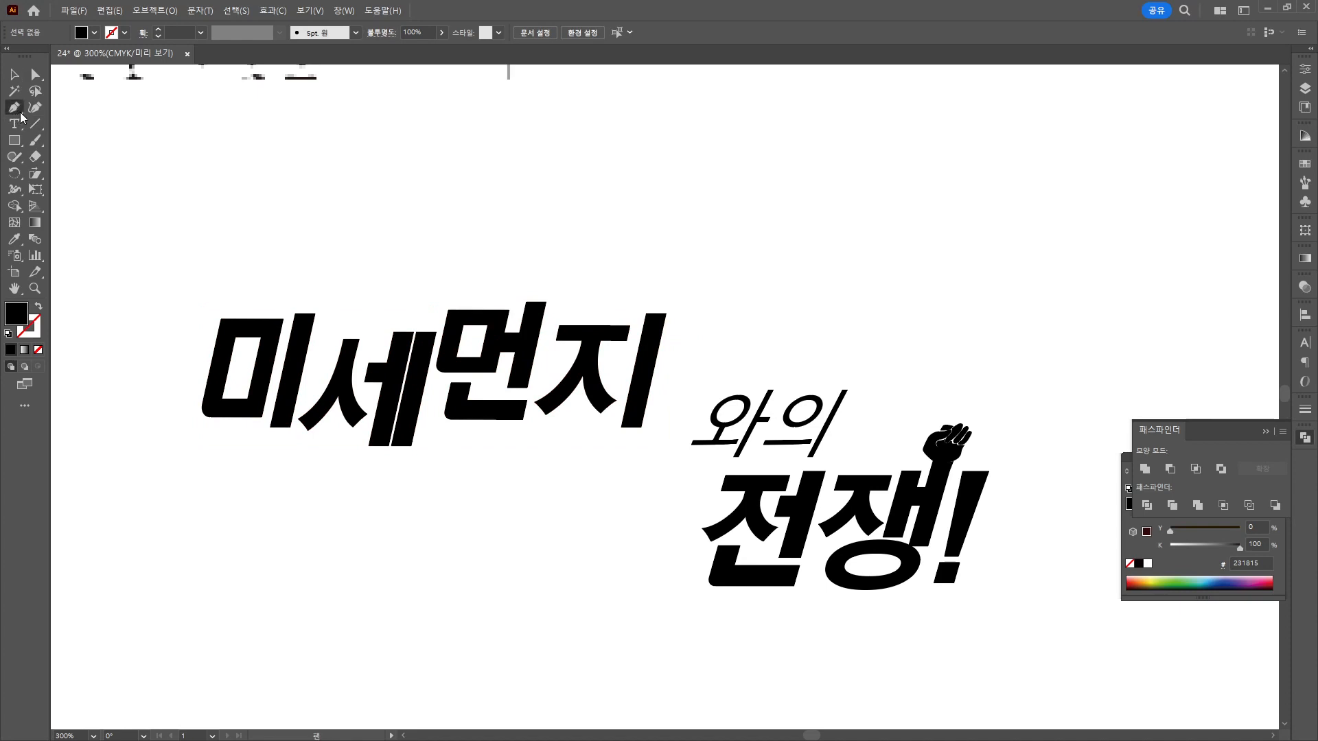
Draw a long thin diagonal wedge tapering from beyond the upper end of "지" down to "세", and fill it with #d3f286.
{"action": "left_click", "coordinate": [682, 325]}
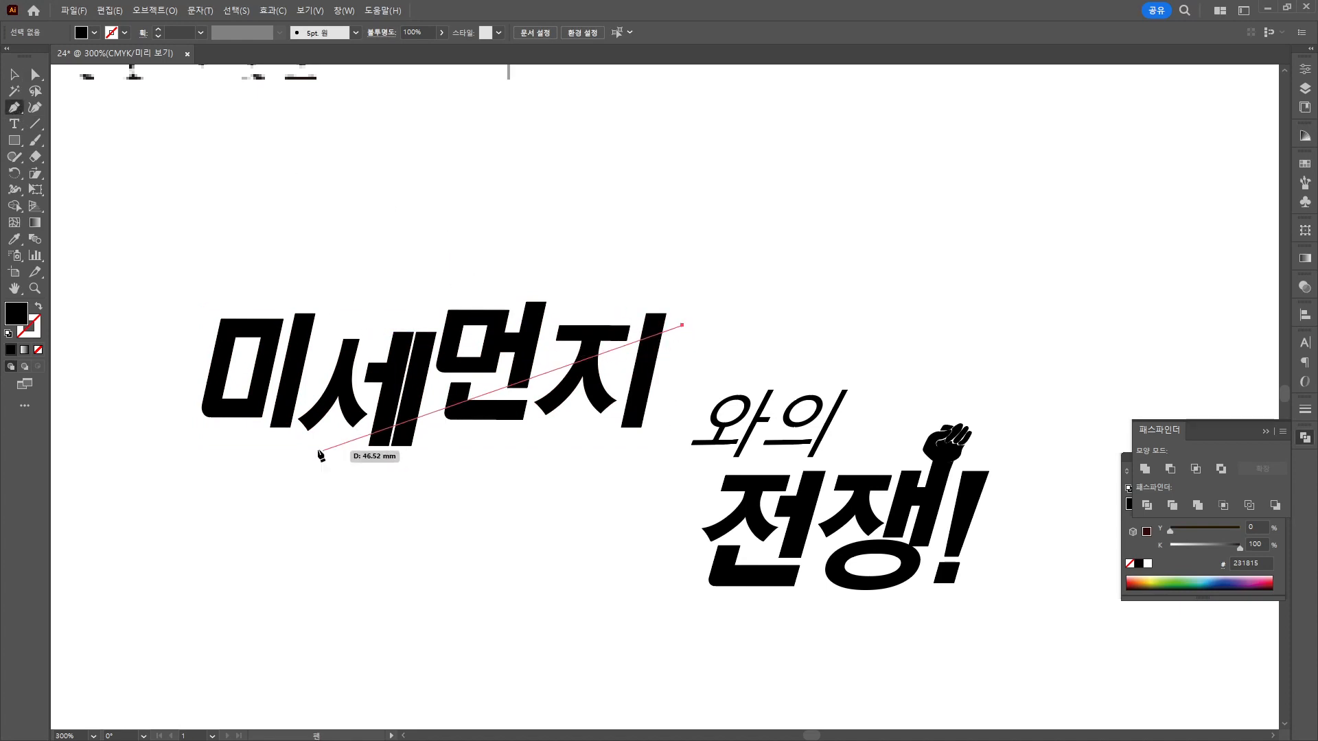
{"action": "left_click", "coordinate": [353, 431]}
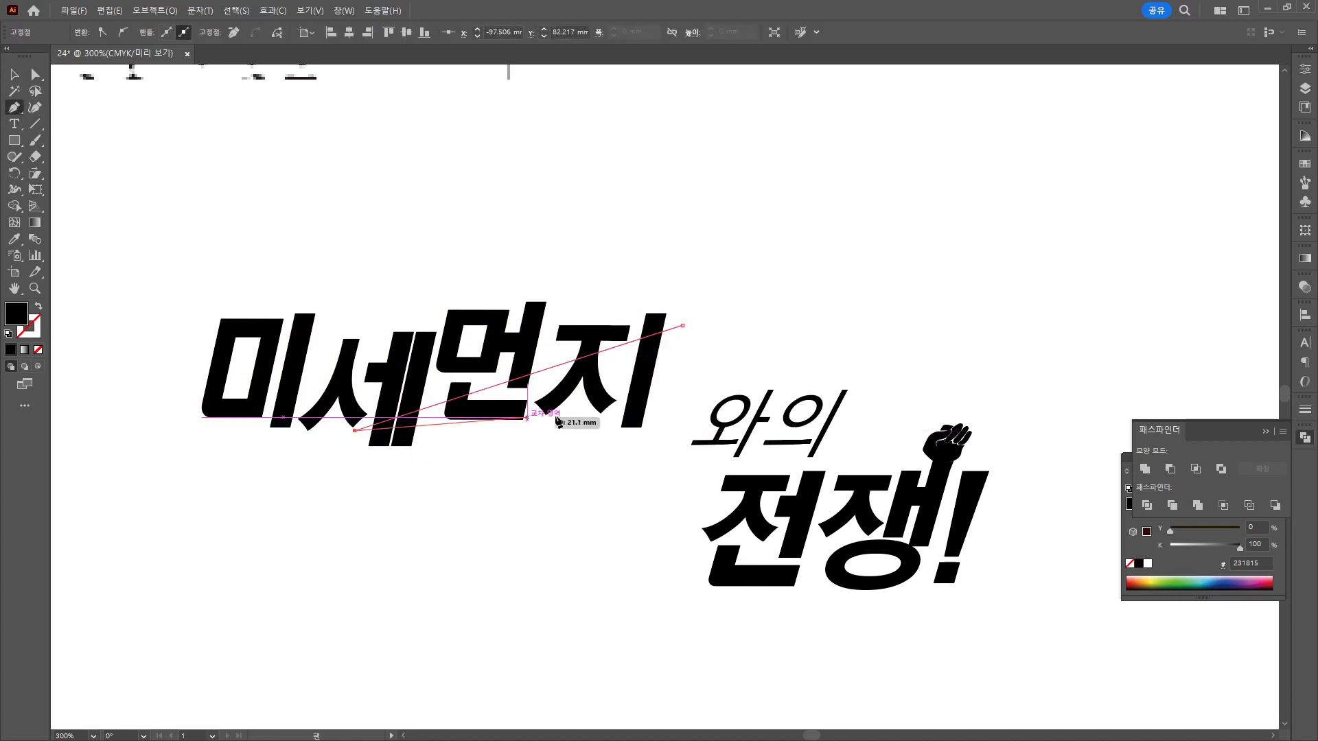
{"action": "left_click", "coordinate": [694, 337]}
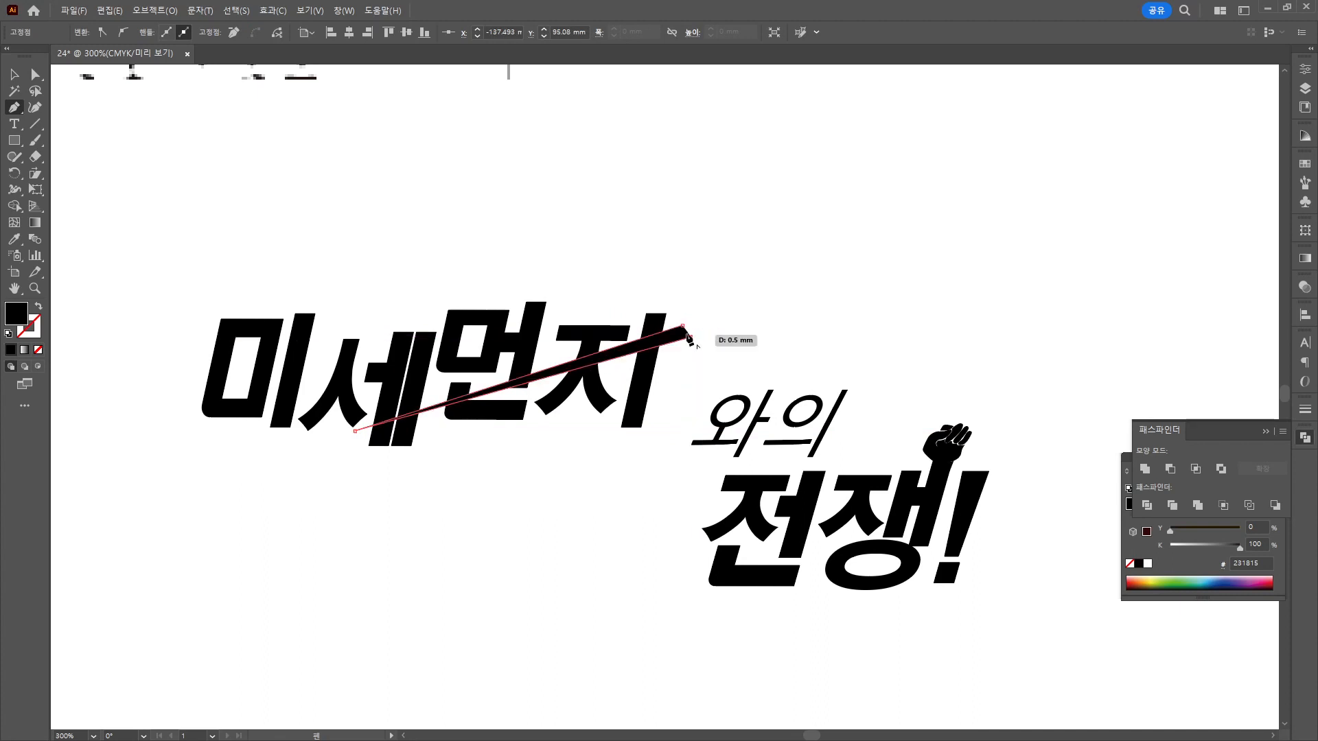
{"action": "key", "text": "v"}
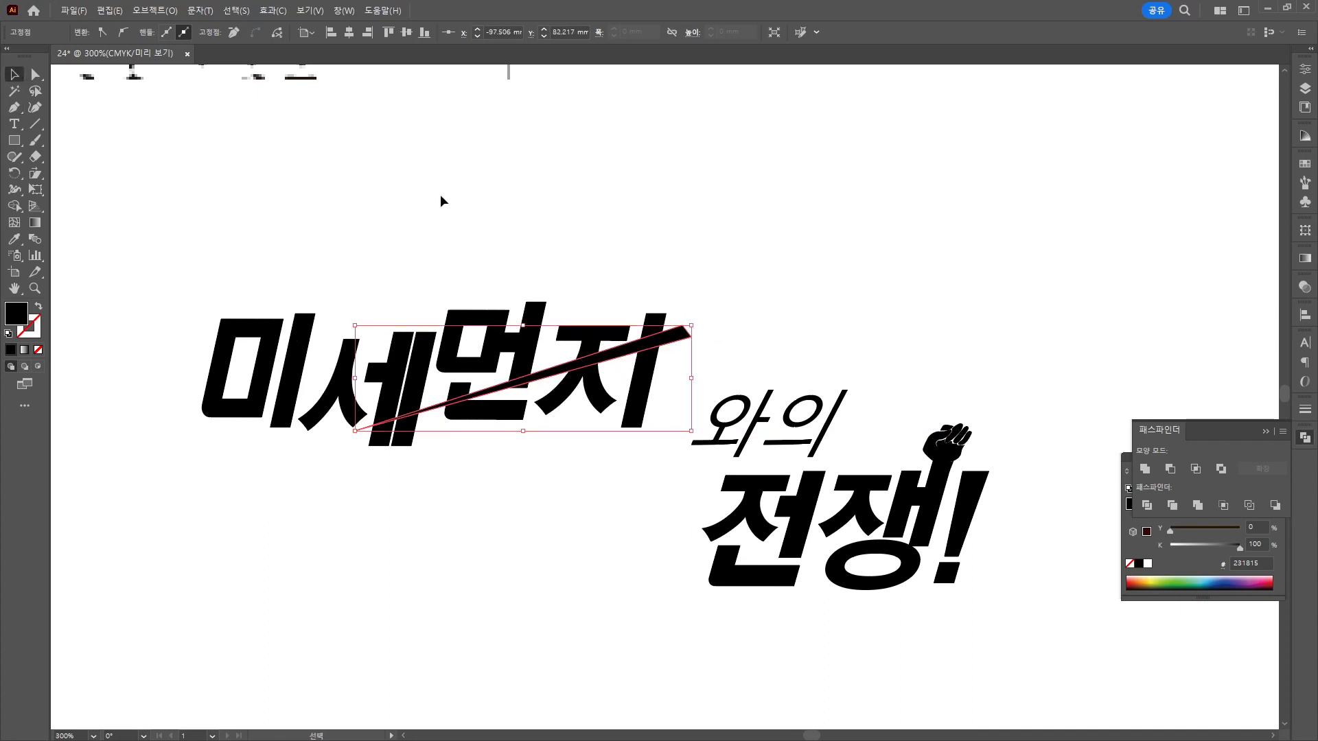
{"action": "left_click", "coordinate": [1162, 536]}
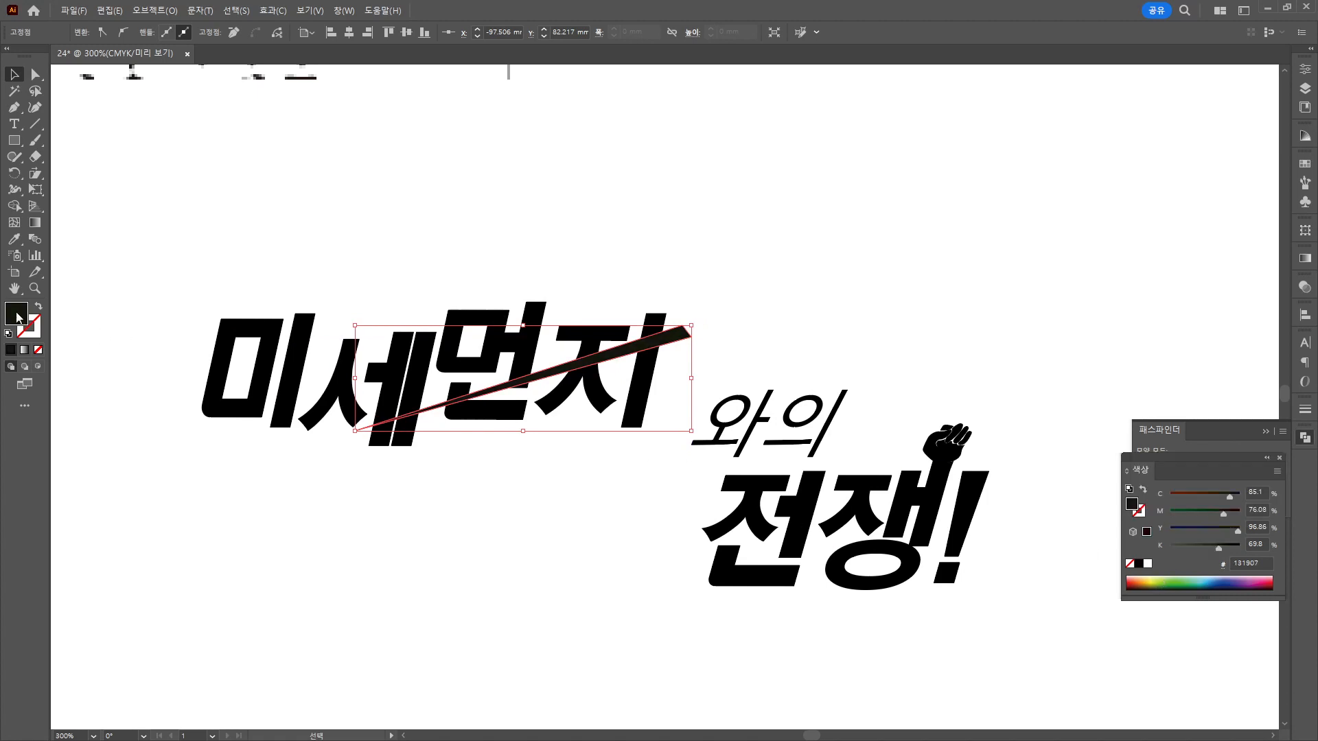
{"action": "double_click", "coordinate": [17, 317]}
{"action": "type", "text": "d3f286"}
{"action": "key", "text": "Return"}
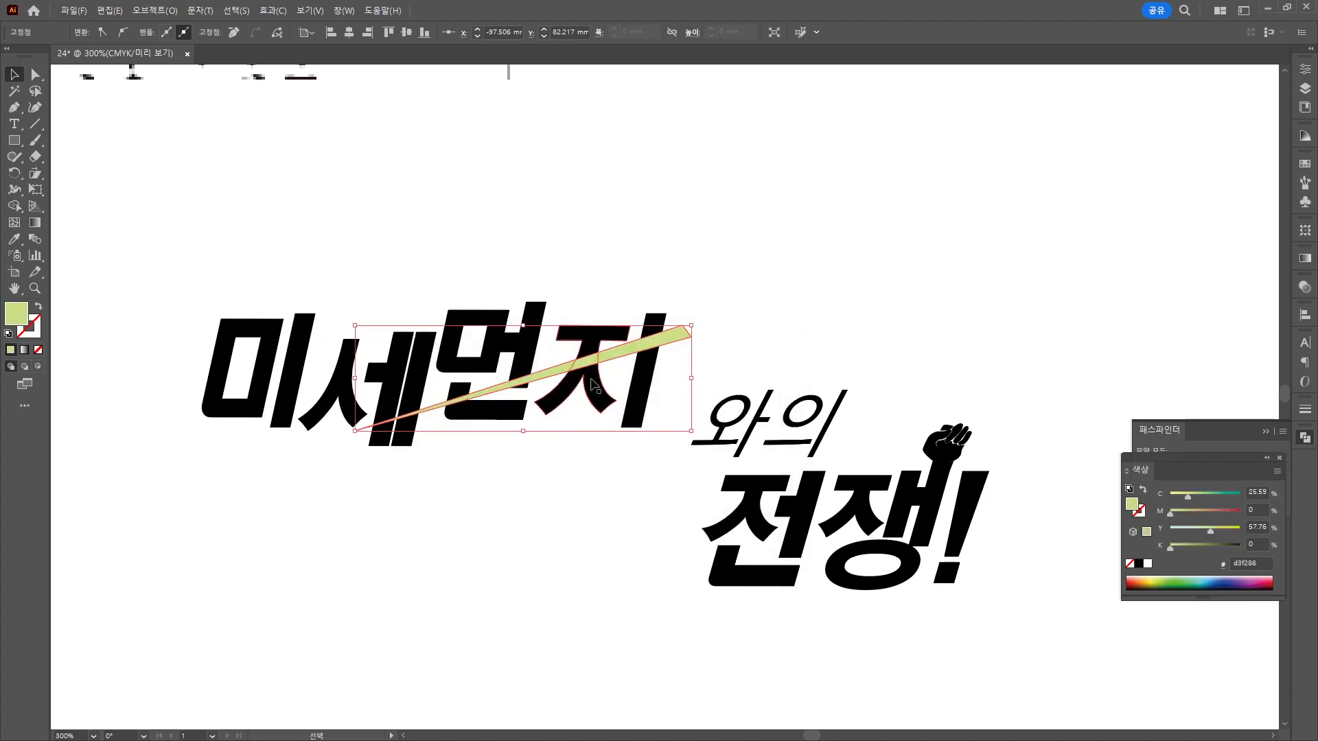
Draw a second, lower thin diagonal wedge tapering from beyond "지" down to the underside of "먼".
{"action": "key", "text": "p"}
{"action": "left_click", "coordinate": [461, 425]}
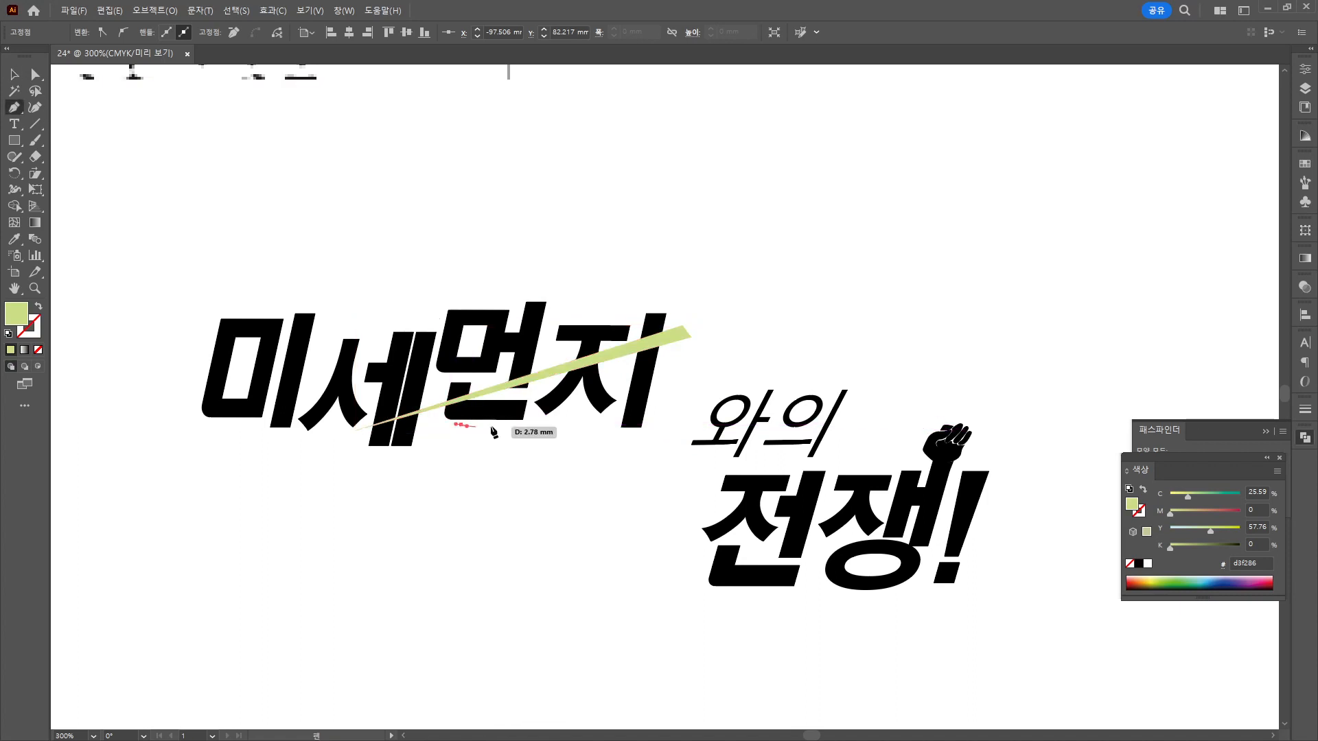
{"action": "left_click", "coordinate": [675, 363]}
{"action": "left_click", "coordinate": [675, 375]}
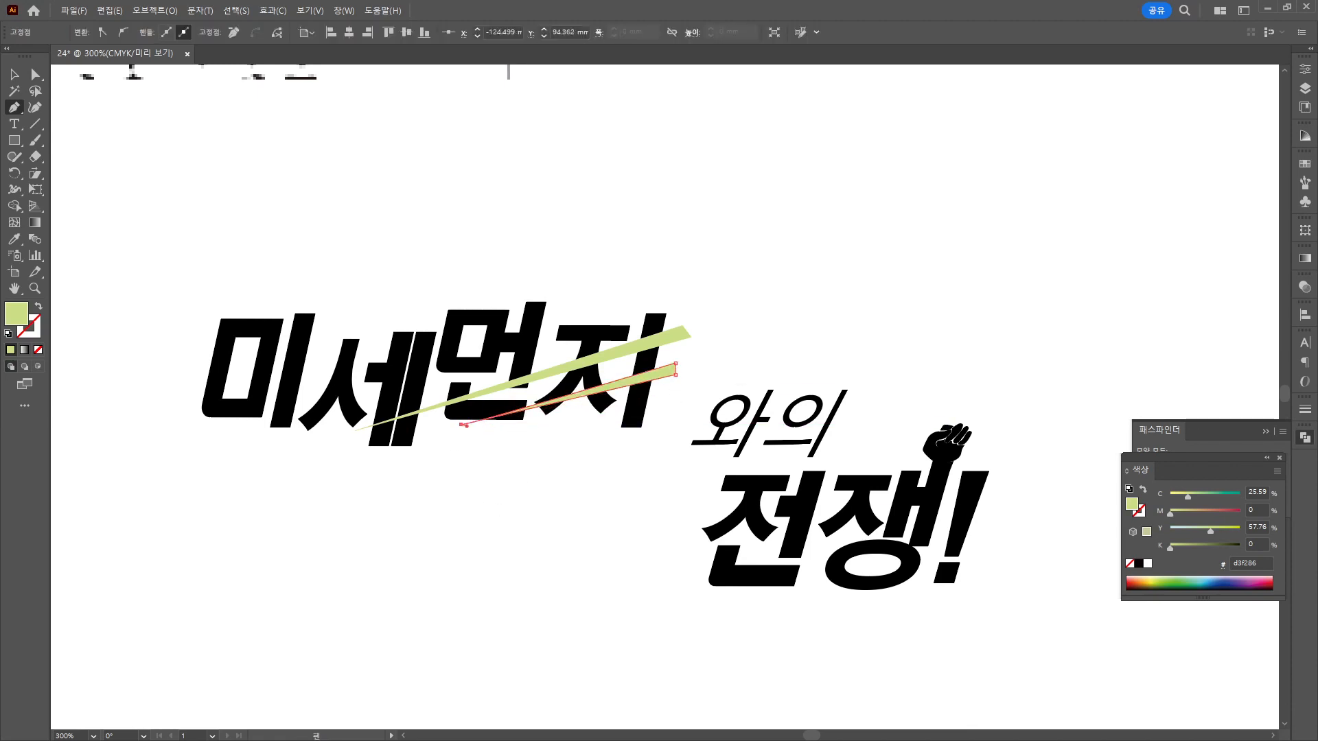
Select the title and both wedges, and cut the upper wedge's areas out of "지", "먼" and "세" with Shape Builder.
{"action": "left_click", "coordinate": [15, 75]}
{"action": "left_click_drag", "start_coordinate": [197, 254], "coordinate": [648, 474]}
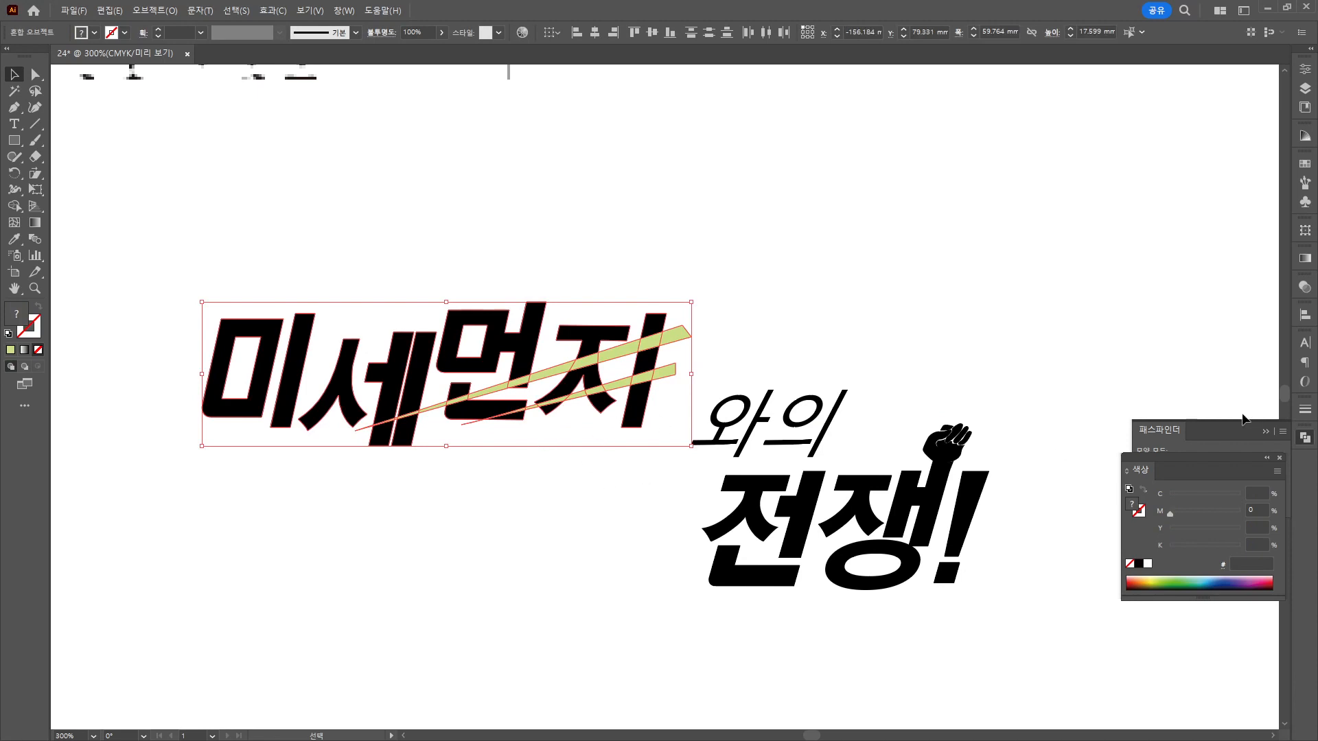
{"action": "left_click", "coordinate": [14, 204]}
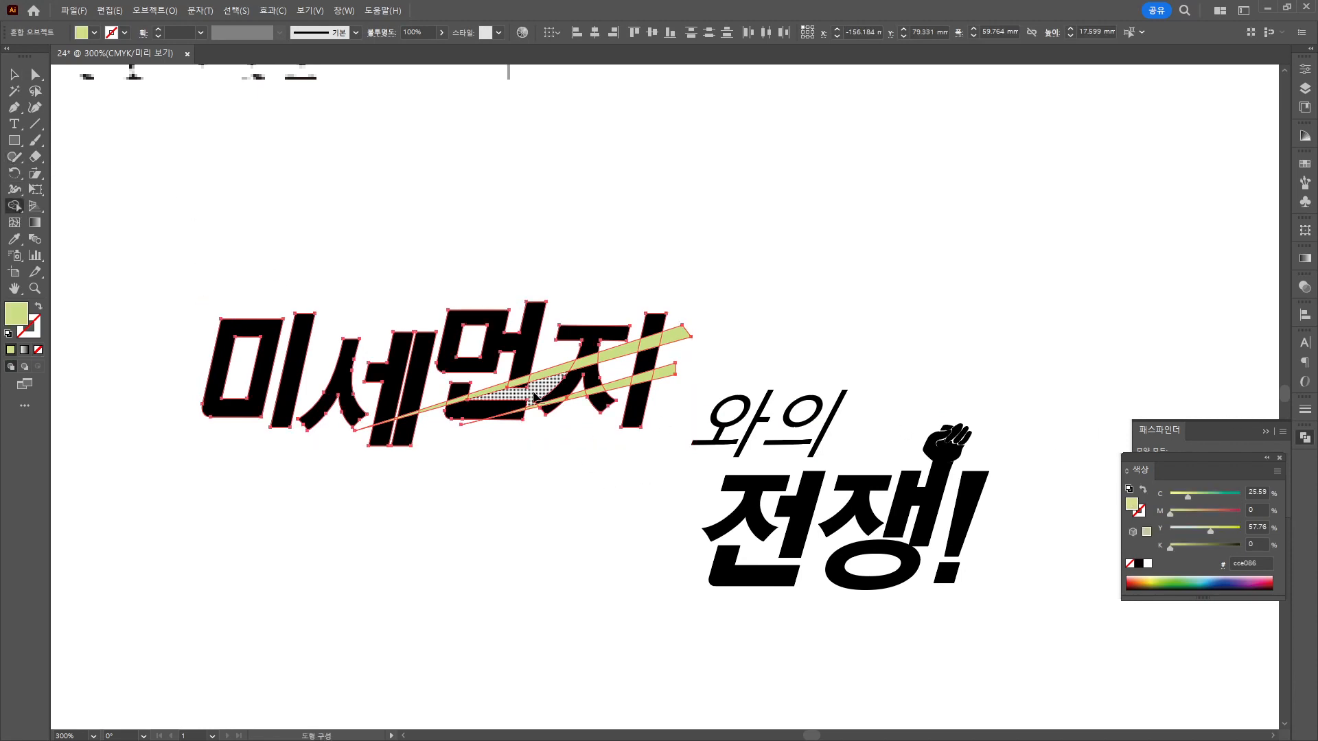
{"action": "scroll", "coordinate": [568, 402], "scroll_direction": "up", "scroll_amount": 3}
{"action": "left_click_drag", "start_coordinate": [838, 232], "coordinate": [625, 292]}
{"action": "left_click", "coordinate": [566, 310], "text": "alt"}
{"action": "left_click", "coordinate": [458, 341], "text": "alt"}
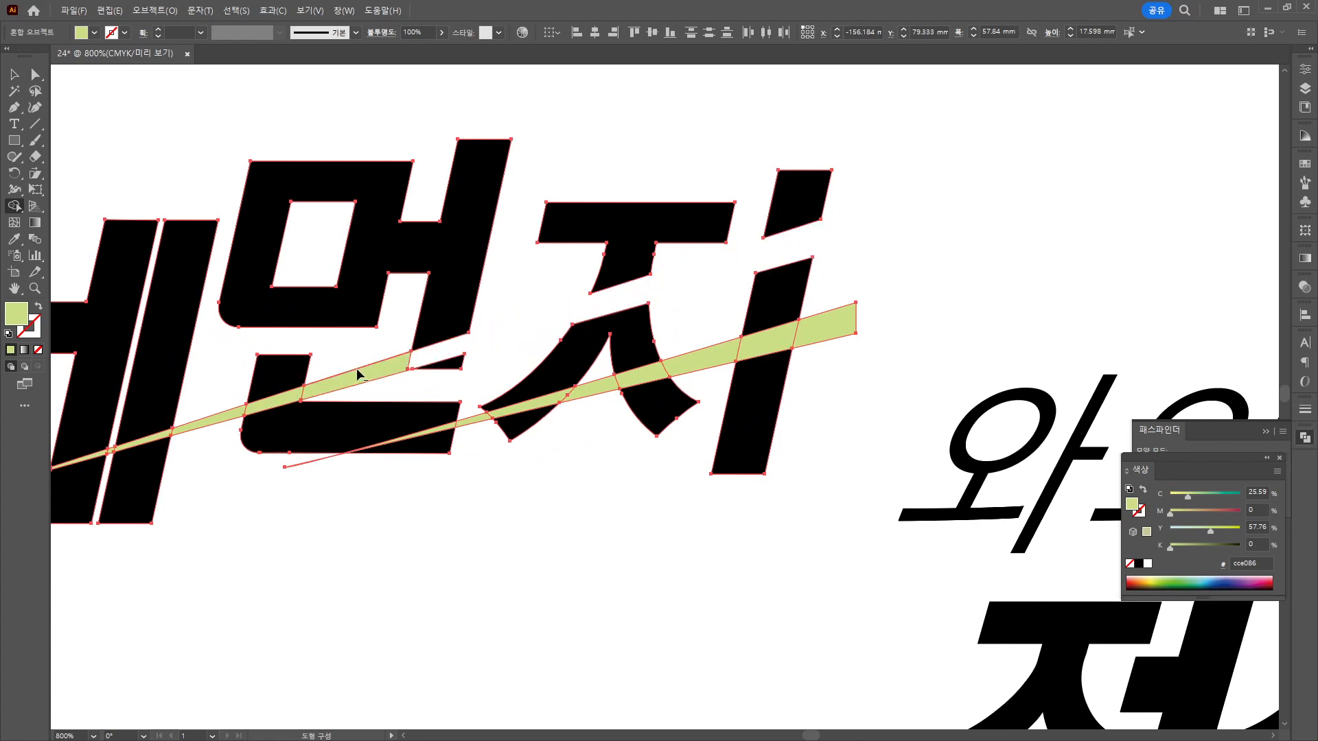
{"action": "left_click", "coordinate": [355, 374], "text": "alt"}
{"action": "left_click_drag", "start_coordinate": [136, 477], "coordinate": [392, 451]}
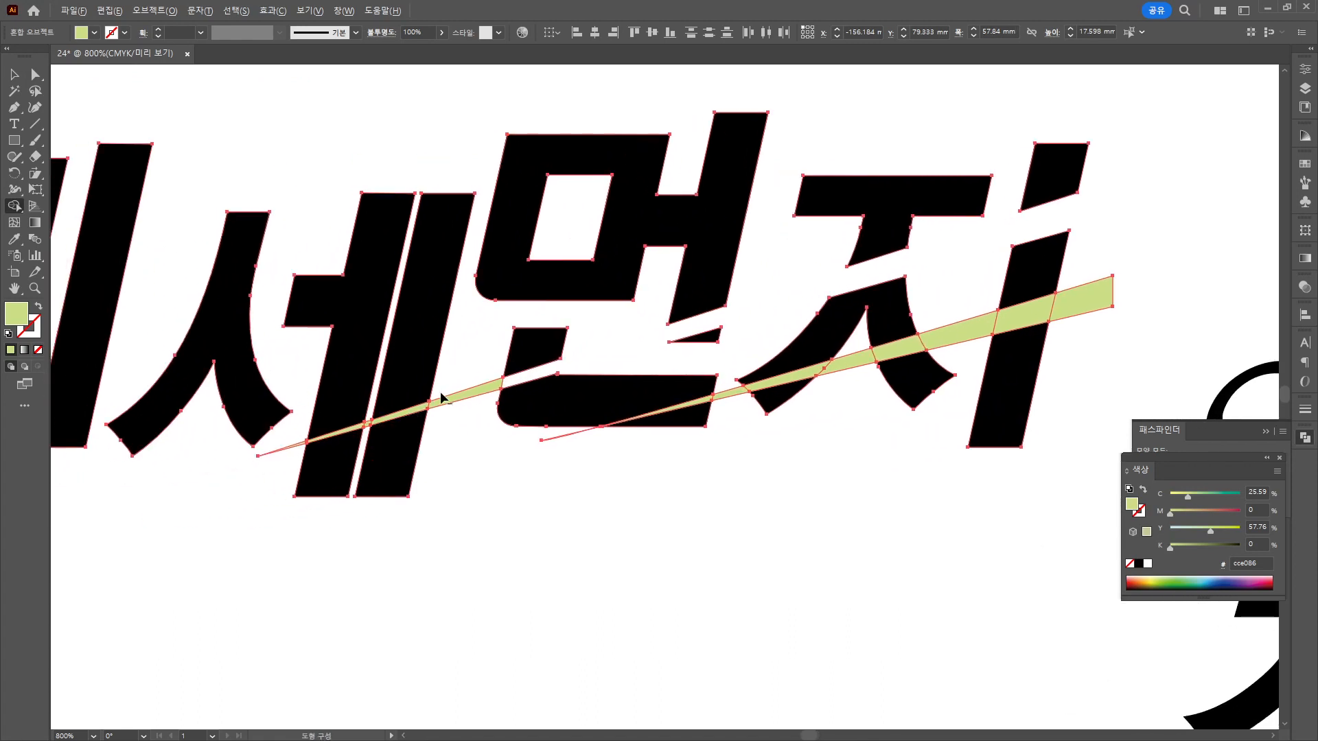
{"action": "left_click", "coordinate": [433, 410], "text": "alt"}
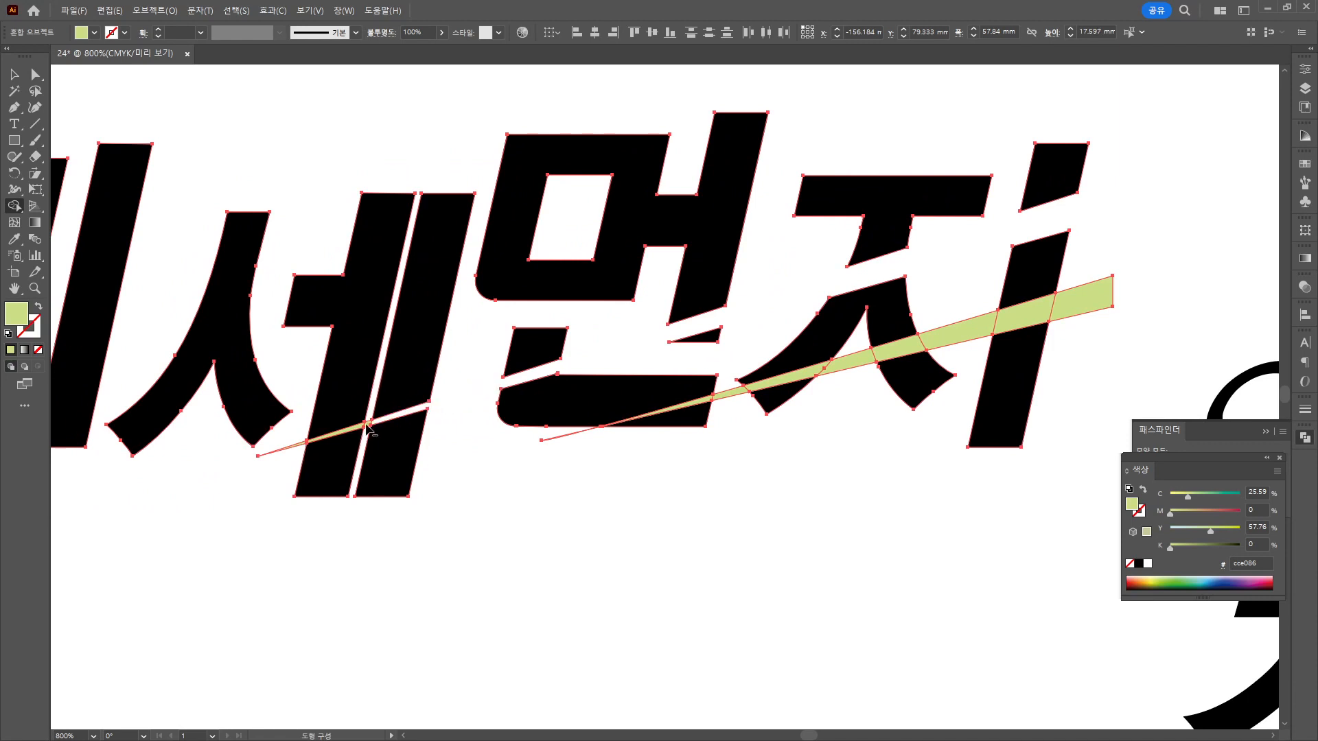
{"action": "left_click", "coordinate": [300, 441], "text": "alt"}
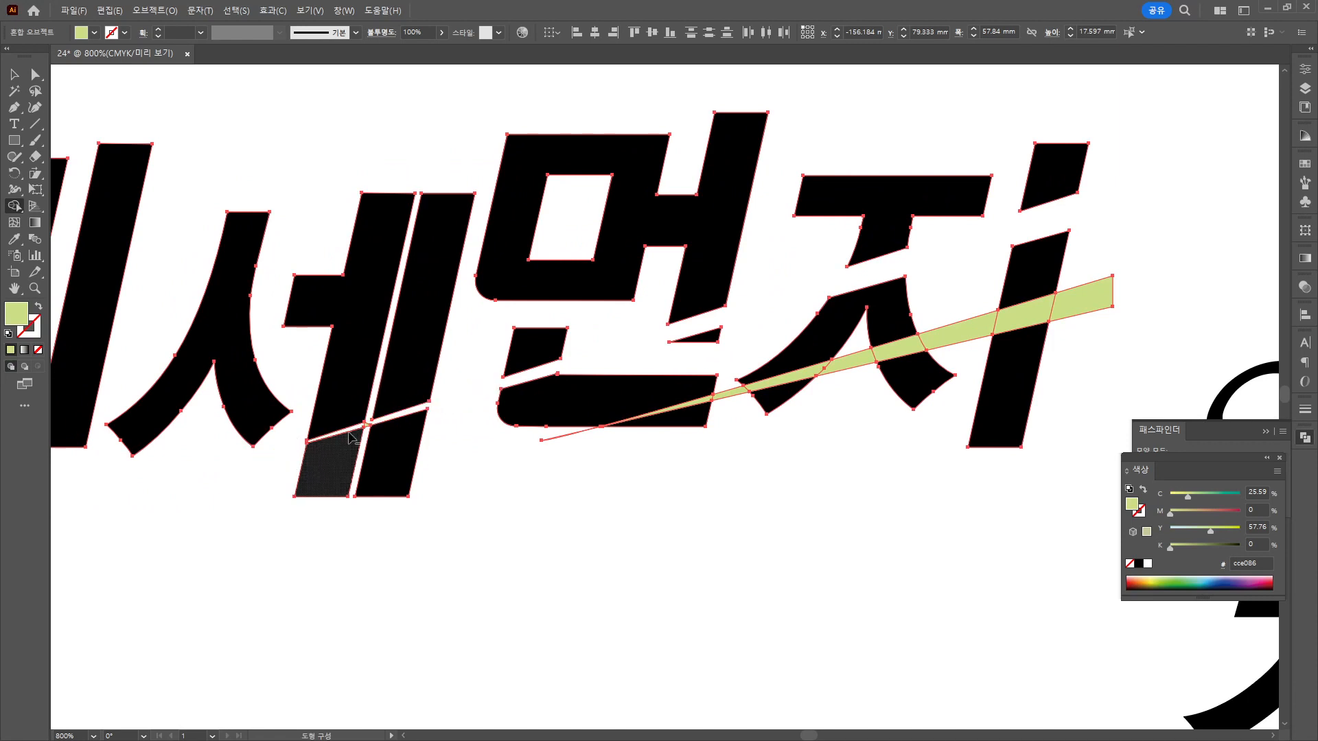
{"action": "left_click", "coordinate": [369, 422], "text": "alt"}
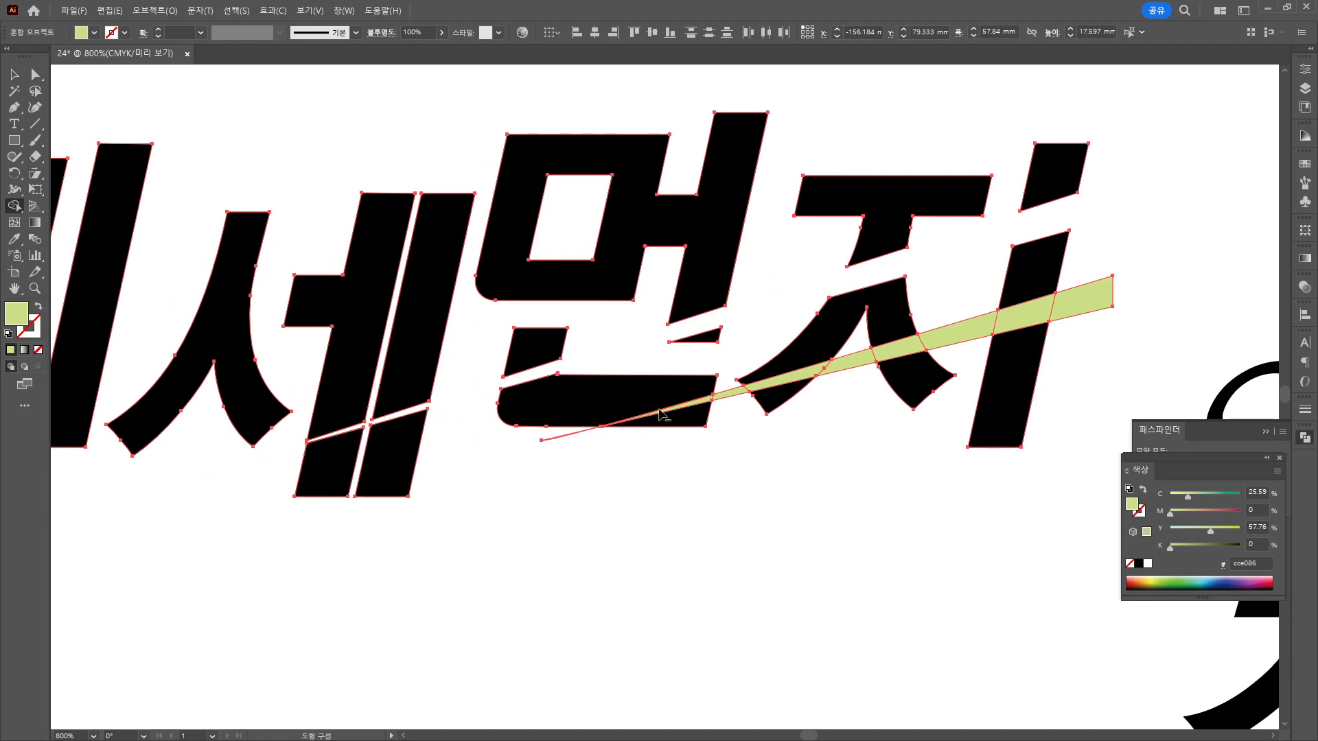
Remove the lower wedge's areas across the ㅈ and vertical bar of "지" with Shape Builder.
{"action": "left_click", "coordinate": [733, 392], "text": "alt"}
{"action": "left_click", "coordinate": [773, 381], "text": "alt"}
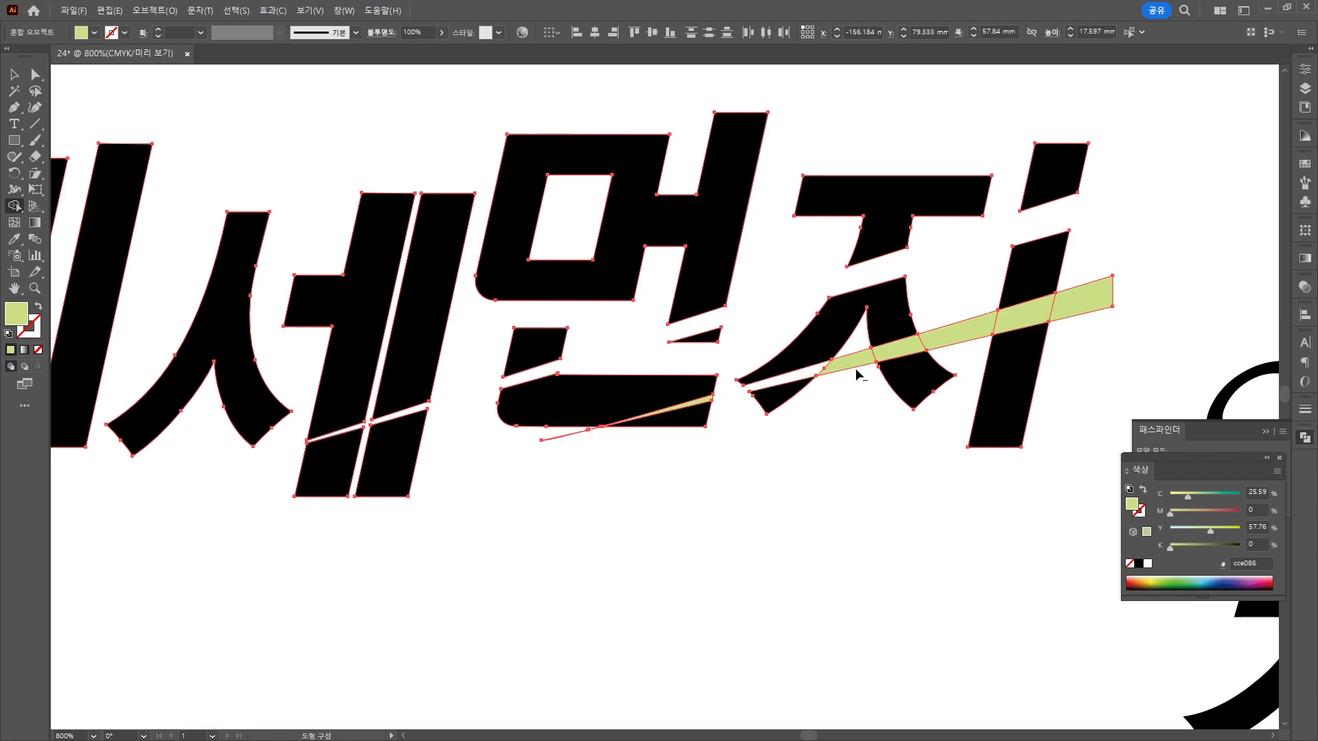
{"action": "left_click", "coordinate": [855, 361], "text": "alt"}
{"action": "left_click", "coordinate": [896, 350], "text": "alt"}
{"action": "left_click", "coordinate": [972, 335], "text": "alt"}
{"action": "left_click", "coordinate": [1023, 313], "text": "alt"}
{"action": "left_click", "coordinate": [1081, 296], "text": "alt"}
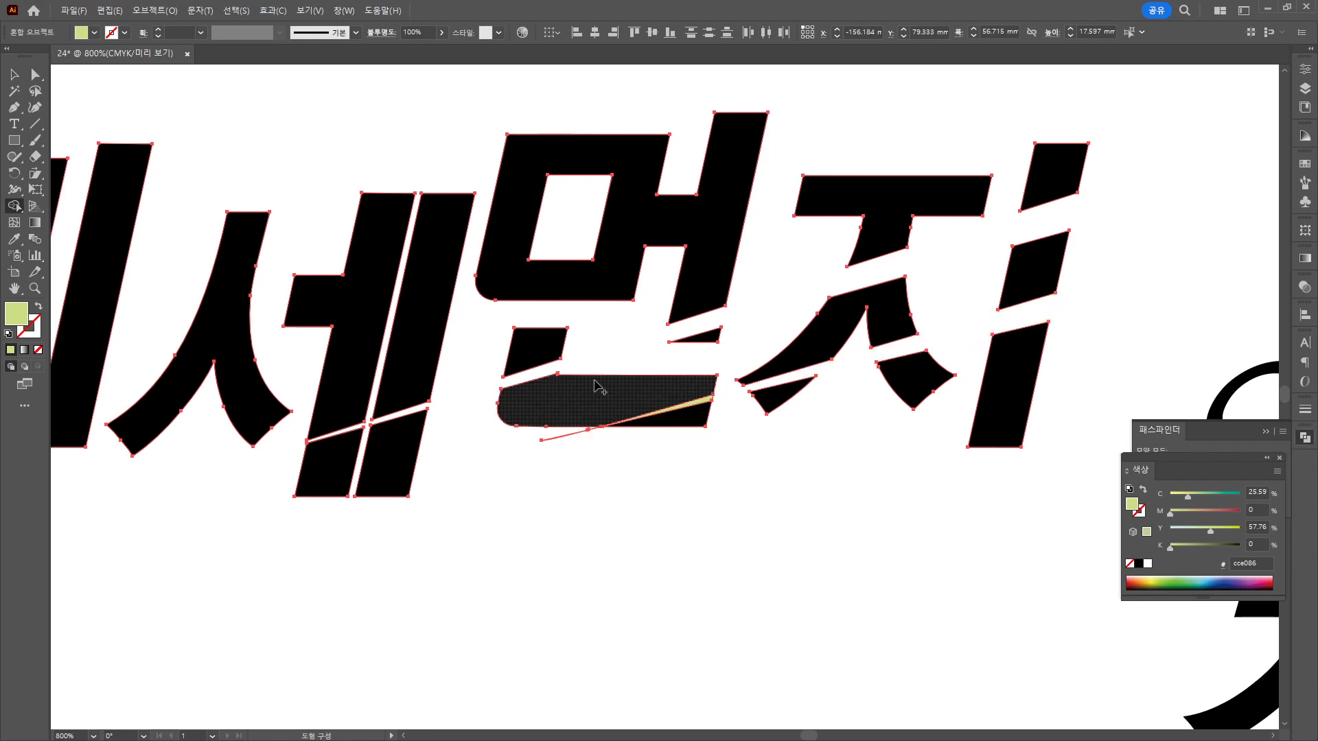
Remove the remaining wedge slivers through and below the ㄴ of "먼", and deselect the letters.
{"action": "scroll", "coordinate": [666, 412], "scroll_direction": "up", "scroll_amount": 4}
{"action": "left_click", "coordinate": [697, 411], "text": "alt"}
{"action": "left_click", "coordinate": [330, 498], "text": "alt"}
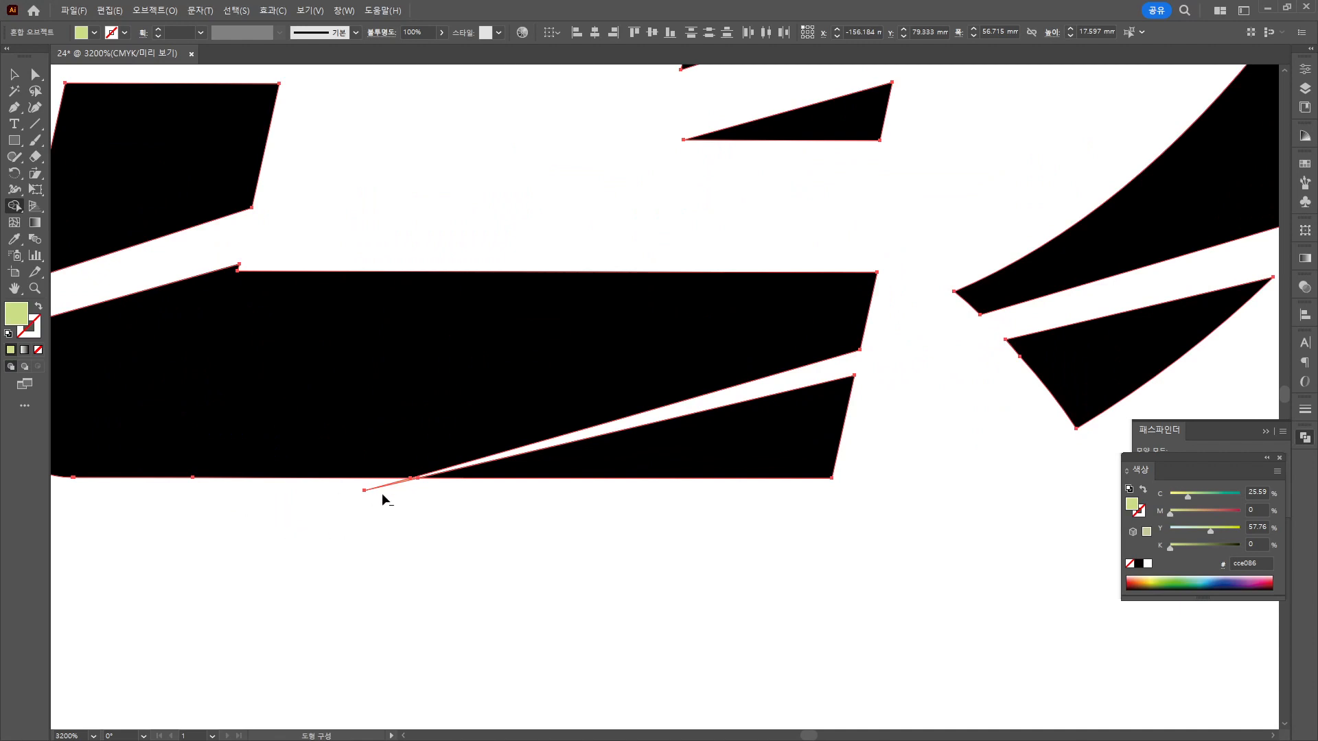
{"action": "left_click", "coordinate": [382, 487], "text": "alt"}
{"action": "scroll", "coordinate": [520, 553], "scroll_direction": "down", "scroll_amount": 5}
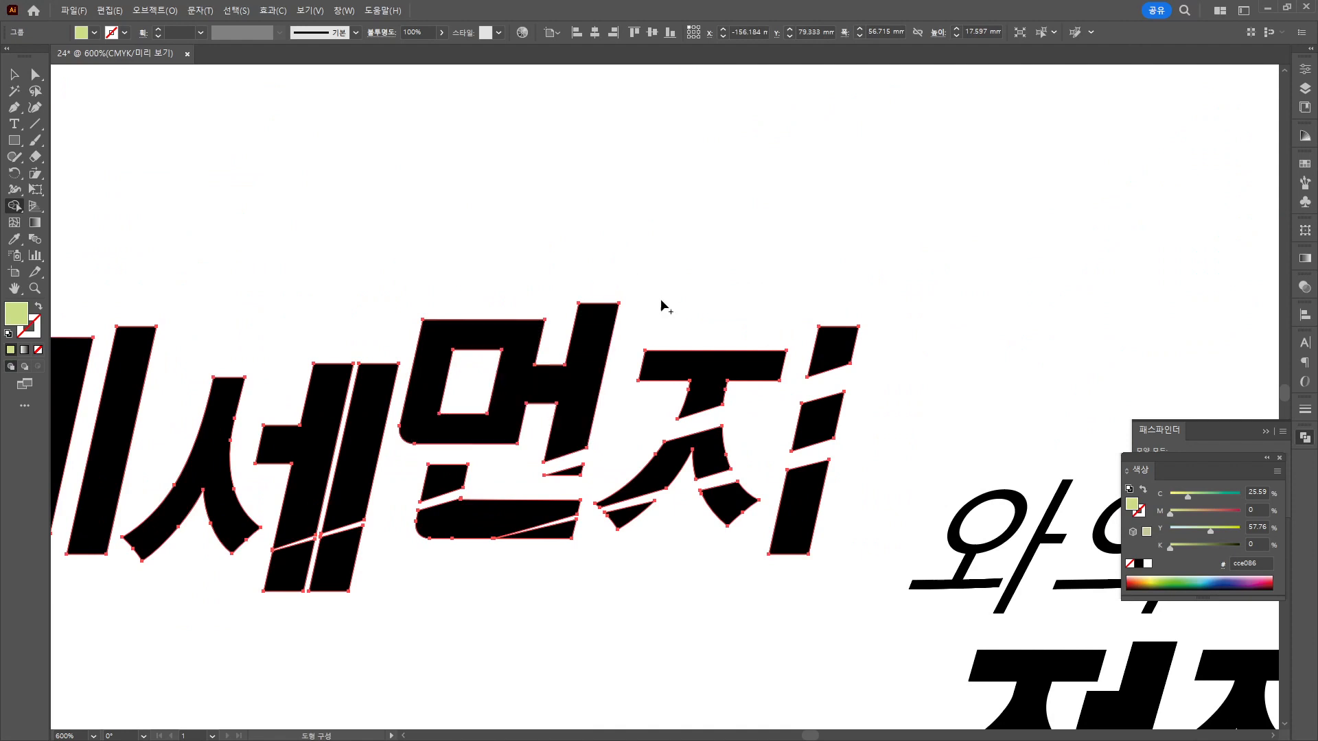
{"action": "left_click", "coordinate": [34, 70]}
{"action": "left_click", "coordinate": [911, 309]}
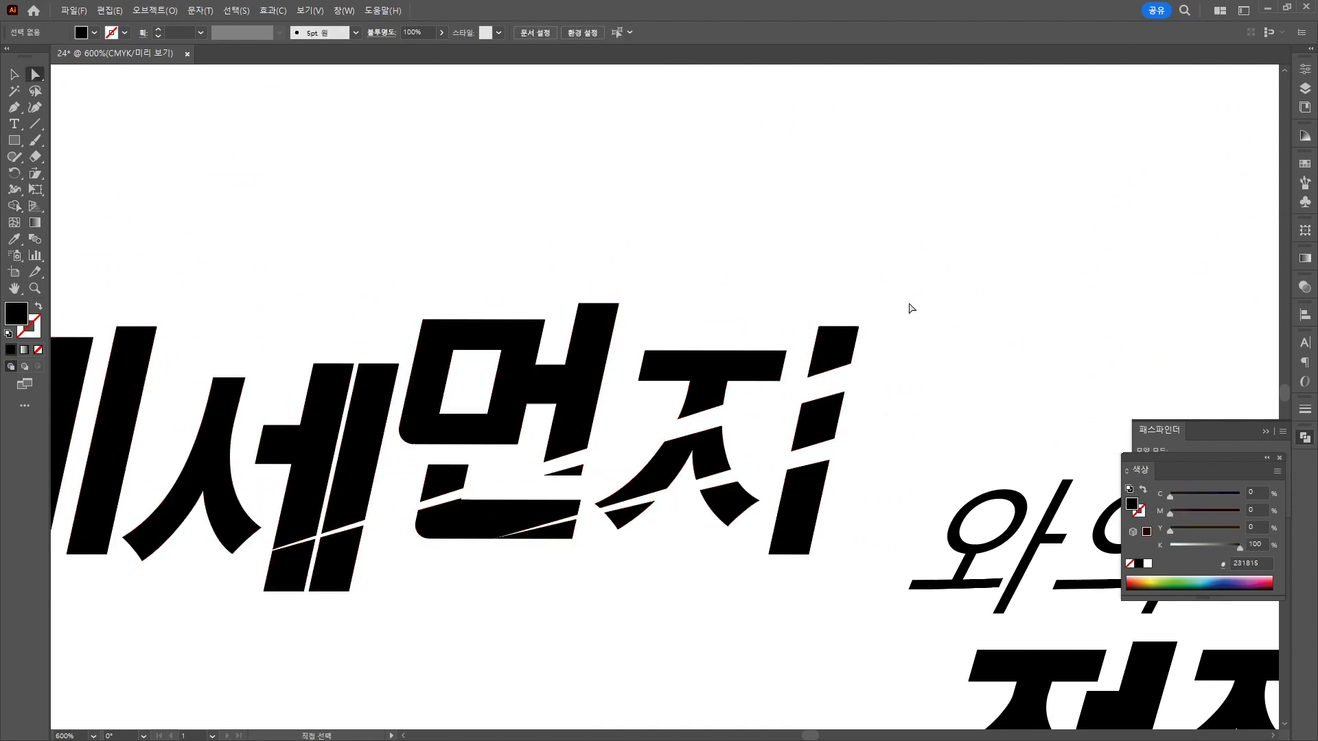
Draw a curved, pointed black spur extending outward to the right from the top piece of the "지" vertical bar.
{"action": "left_click", "coordinate": [17, 108]}
{"action": "left_click_drag", "start_coordinate": [857, 334], "coordinate": [1003, 303]}
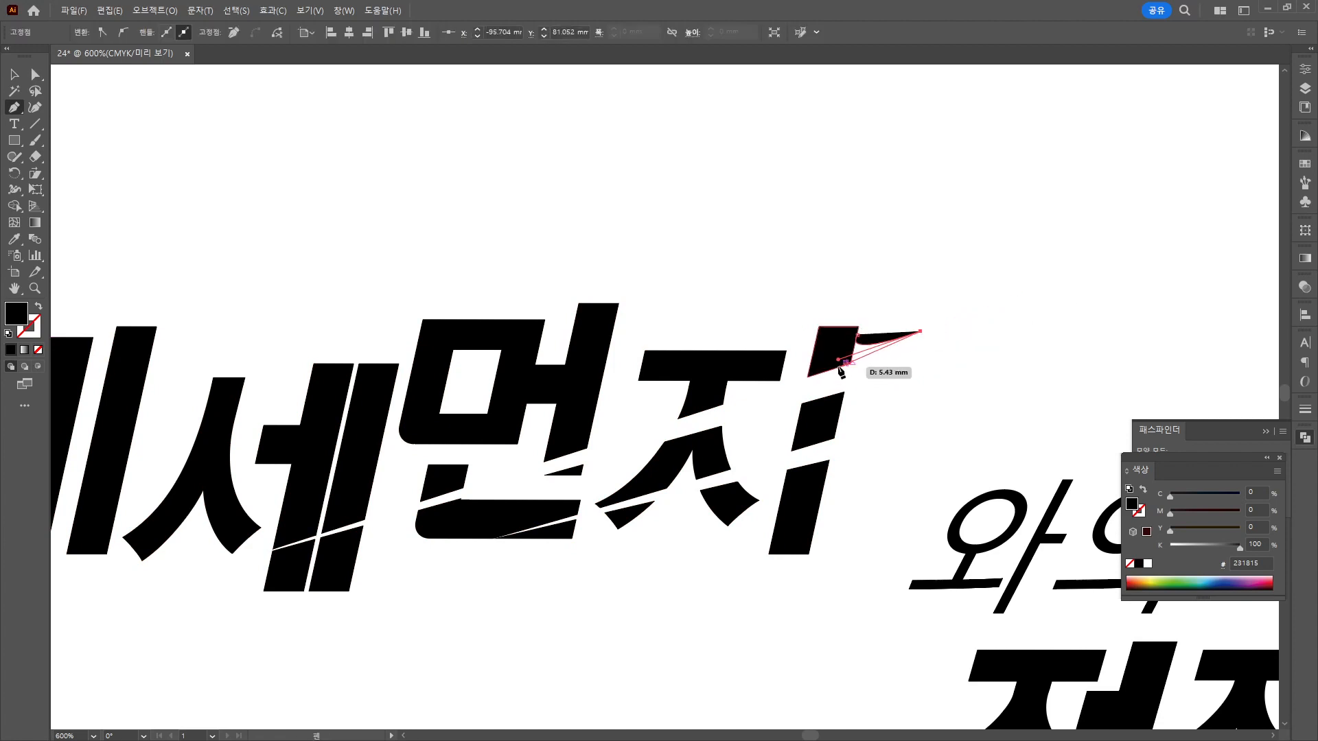
{"action": "left_click", "coordinate": [838, 367]}
{"action": "left_click", "coordinate": [857, 335]}
{"action": "key", "text": "v"}
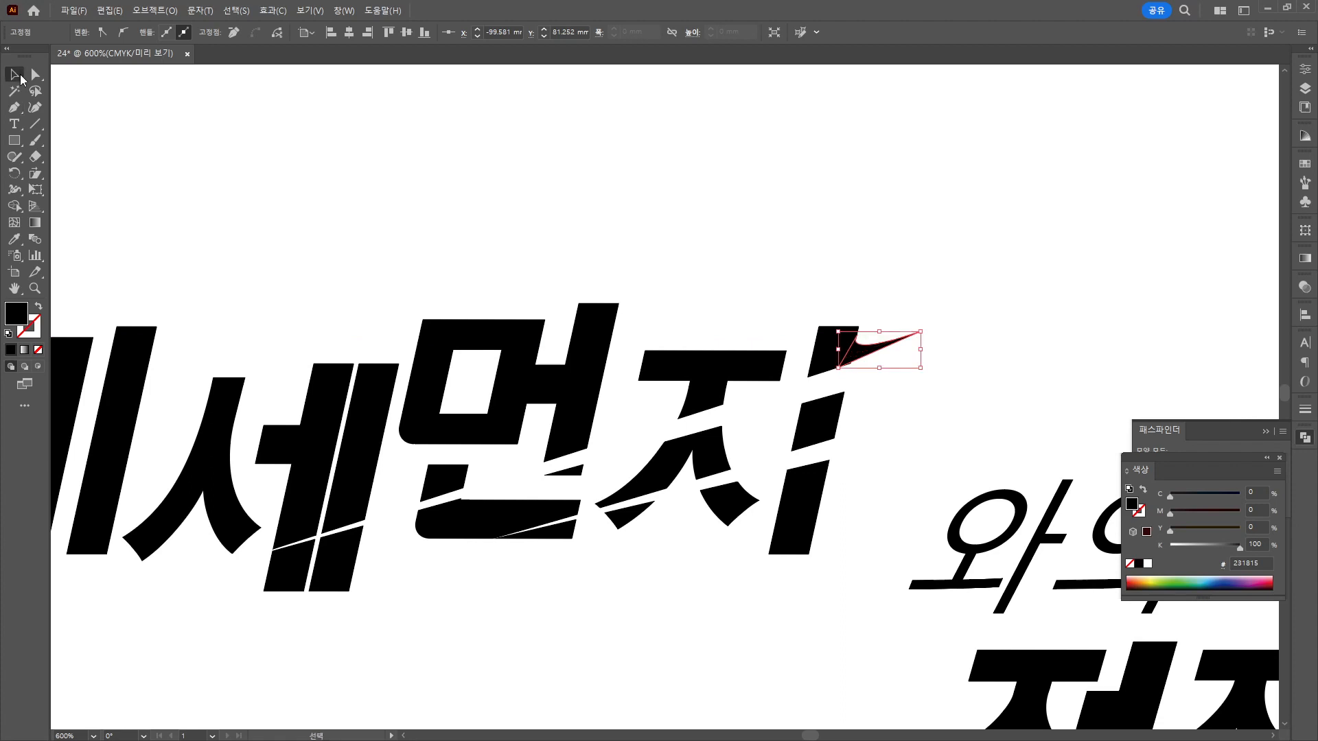
Adjust the spur's anchor points so its curve and lower edge line up with the top piece of the "지" bar.
{"action": "left_click", "coordinate": [591, 162]}
{"action": "scroll", "coordinate": [921, 353], "scroll_direction": "up", "scroll_amount": 5}
{"action": "left_click_drag", "start_coordinate": [705, 319], "coordinate": [710, 314]}
{"action": "key", "text": "a"}
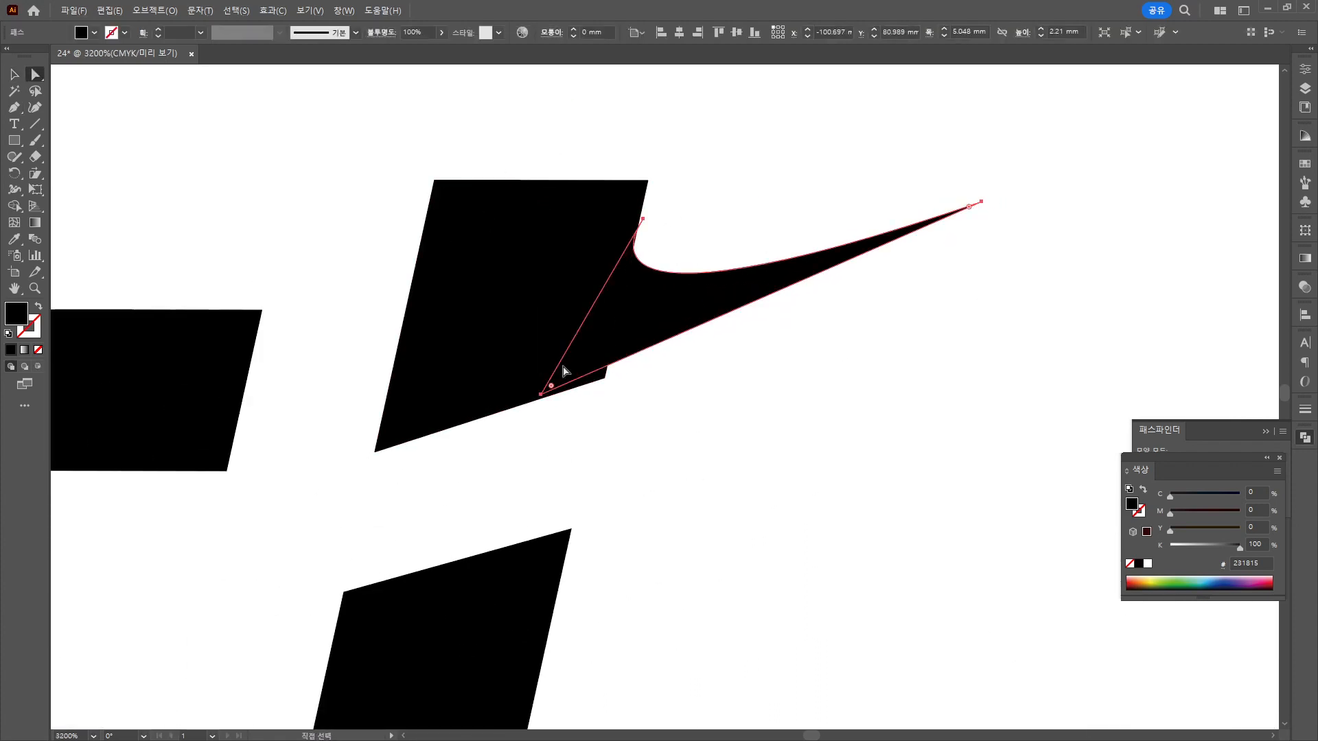
{"action": "left_click_drag", "start_coordinate": [541, 394], "coordinate": [529, 403]}
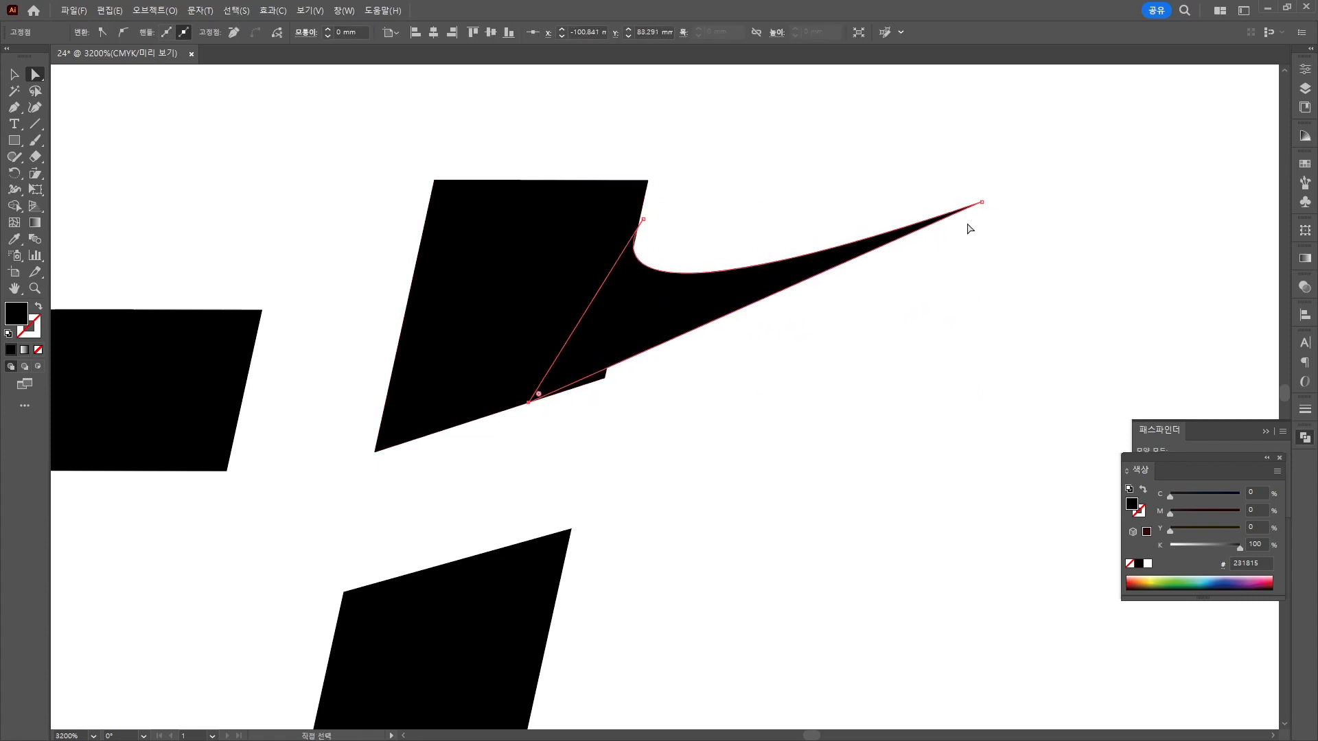
{"action": "left_click", "coordinate": [981, 203]}
{"action": "left_click_drag", "start_coordinate": [982, 205], "coordinate": [996, 247]}
{"action": "left_click_drag", "start_coordinate": [643, 219], "coordinate": [640, 221]}
{"action": "left_click", "coordinate": [729, 182]}
{"action": "scroll", "coordinate": [729, 183], "scroll_direction": "down", "scroll_amount": 3}
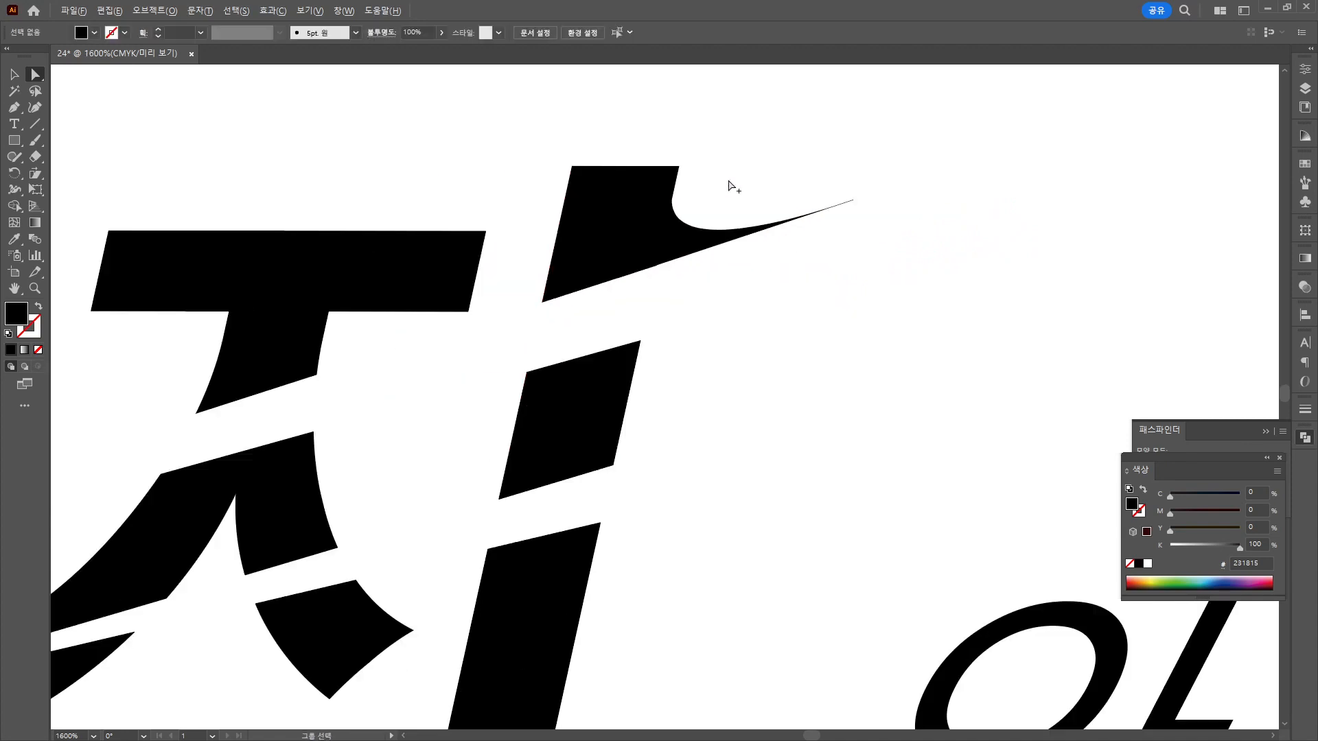
Draw a small curved black spur on the right of the upper ㅈ stem and align it with the diagonal cut.
{"action": "scroll", "coordinate": [703, 228], "scroll_direction": "left", "scroll_amount": 2}
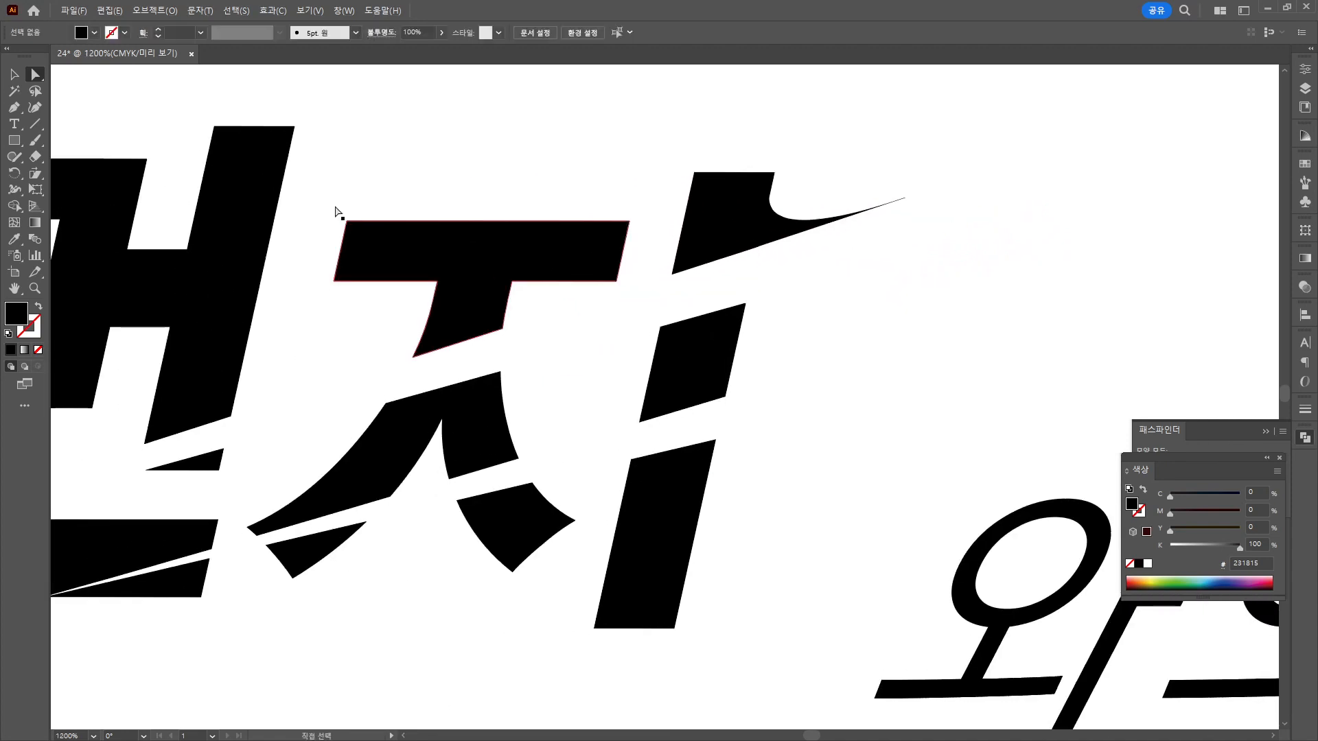
{"action": "left_click", "coordinate": [13, 108]}
{"action": "left_click", "coordinate": [503, 309]}
{"action": "left_click_drag", "start_coordinate": [525, 322], "coordinate": [551, 323]}
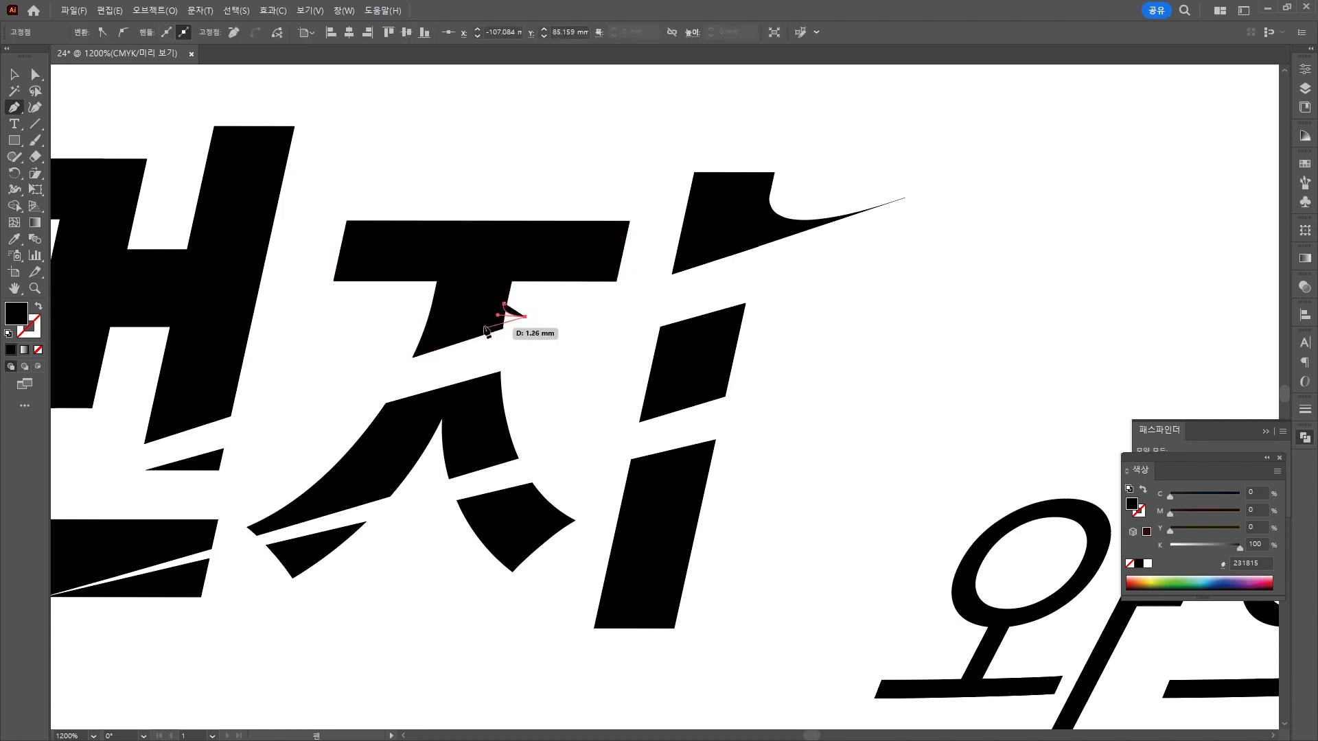
{"action": "left_click", "coordinate": [483, 333]}
{"action": "left_click", "coordinate": [503, 310]}
{"action": "key", "text": "v"}
{"action": "scroll", "coordinate": [508, 320], "scroll_direction": "up", "scroll_amount": 2}
{"action": "left_click_drag", "start_coordinate": [644, 387], "coordinate": [685, 342]}
{"action": "left_click", "coordinate": [729, 356]}
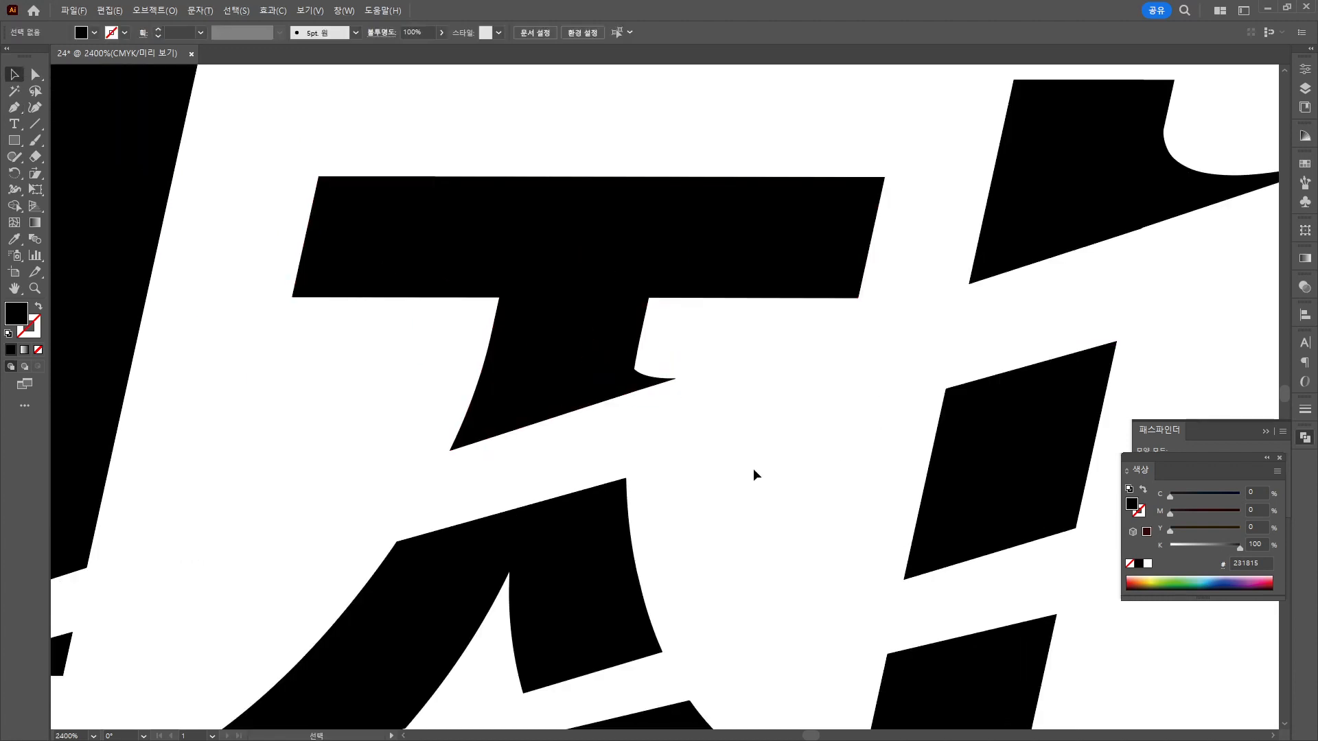
Draw a pointed black spur extending left from the upper corner of the middle piece of the "지" bar.
{"action": "left_click_drag", "start_coordinate": [726, 505], "coordinate": [584, 453]}
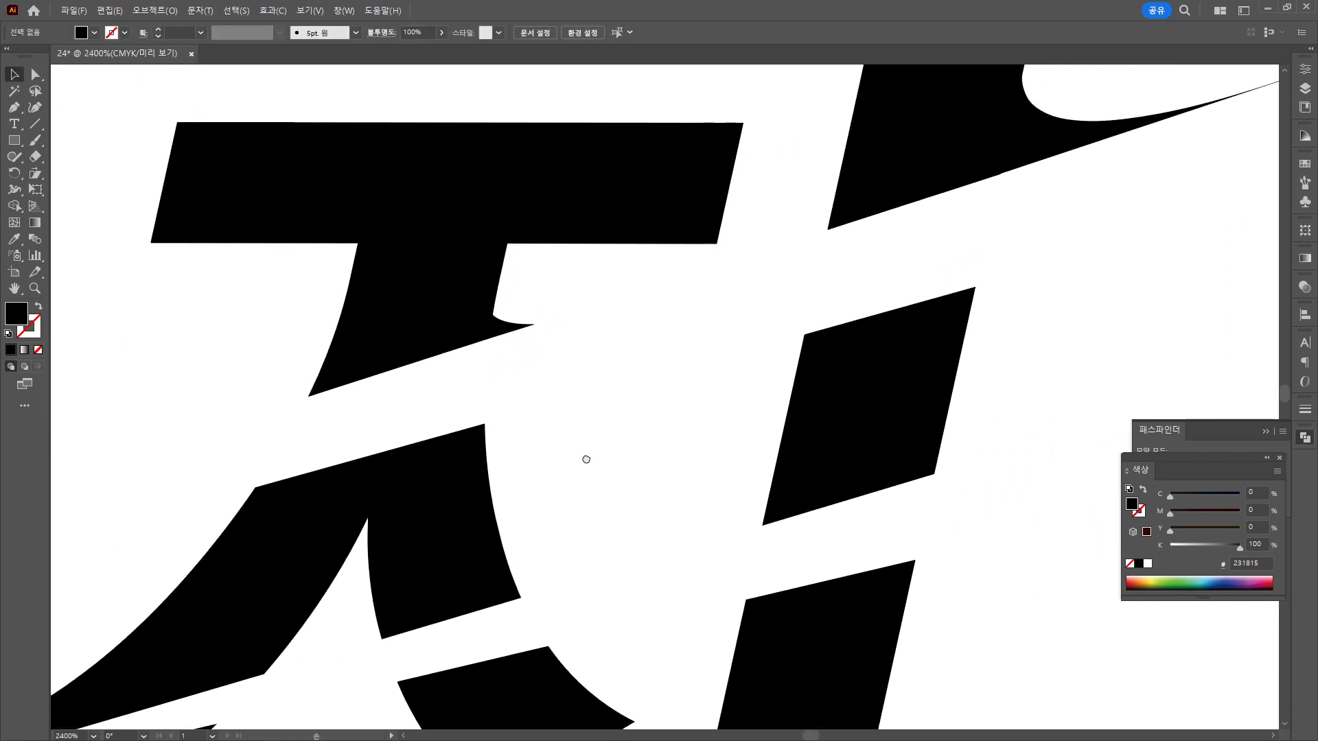
{"action": "left_click", "coordinate": [13, 109]}
{"action": "left_click", "coordinate": [806, 335]}
{"action": "left_click", "coordinate": [725, 361]}
{"action": "left_click_drag", "start_coordinate": [820, 349], "coordinate": [838, 359]}
{"action": "left_click", "coordinate": [806, 334]}
Draw a pointed black spur extending left from the upper cut edge of the ㅈ legs.
{"action": "left_click_drag", "start_coordinate": [583, 450], "coordinate": [679, 316]}
{"action": "left_click", "coordinate": [351, 355]}
{"action": "left_click", "coordinate": [255, 381]}
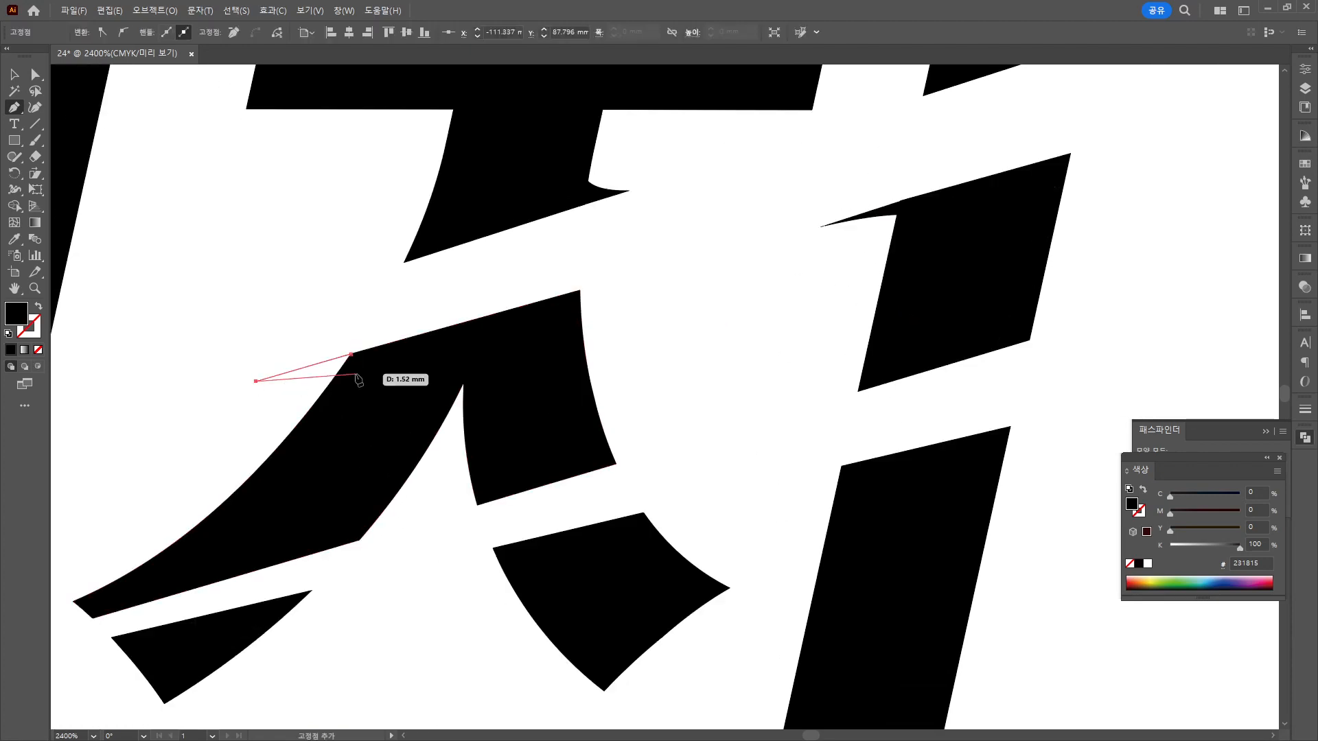
{"action": "left_click_drag", "start_coordinate": [351, 368], "coordinate": [394, 374]}
{"action": "left_click", "coordinate": [302, 294], "text": "ctrl"}
Draw a curved, pointed black spur on the right side of the vertical bar of "먼".
{"action": "scroll", "coordinate": [303, 294], "scroll_direction": "down", "scroll_amount": 3}
{"action": "left_click_drag", "start_coordinate": [303, 295], "coordinate": [551, 324]}
{"action": "scroll", "coordinate": [464, 339], "scroll_direction": "up", "scroll_amount": 1}
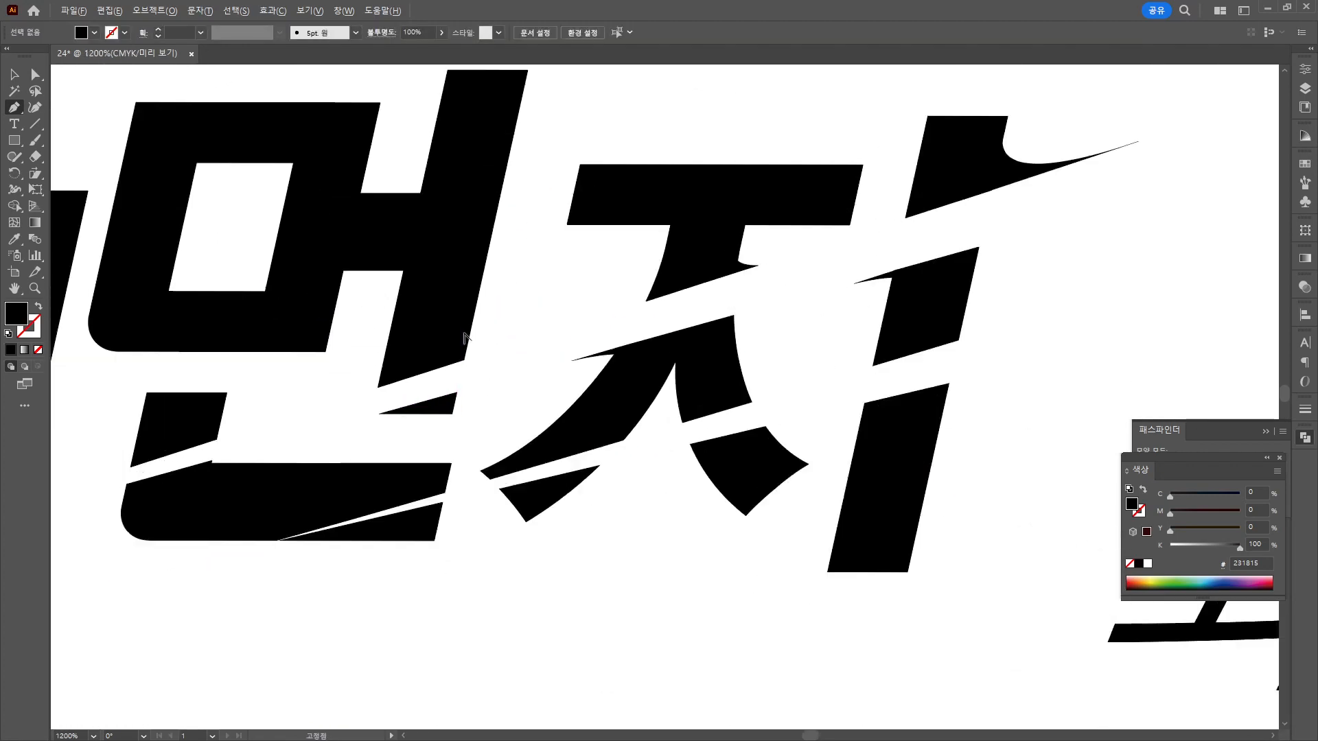
{"action": "scroll", "coordinate": [464, 338], "scroll_direction": "up", "scroll_amount": 2}
{"action": "left_click", "coordinate": [530, 318]}
{"action": "left_click", "coordinate": [631, 294]}
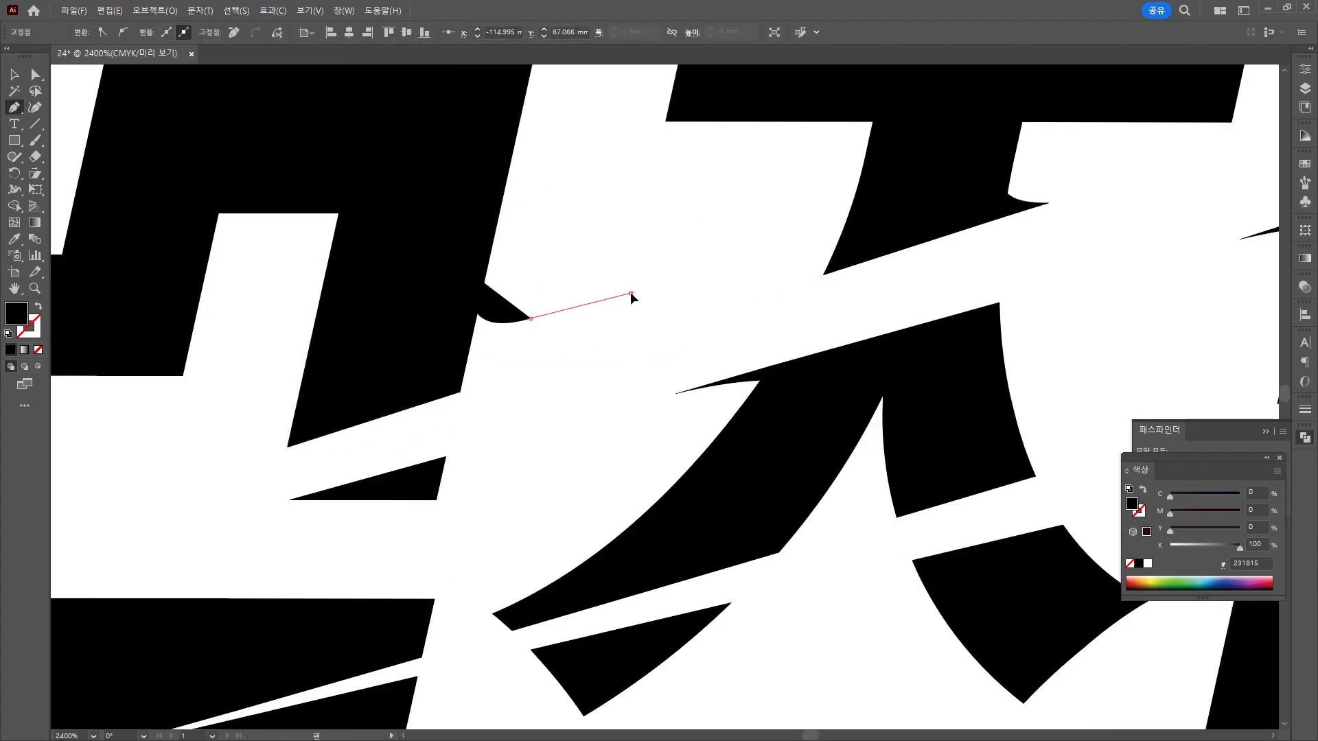
{"action": "left_click_drag", "start_coordinate": [631, 294], "coordinate": [718, 249]}
{"action": "left_click", "coordinate": [409, 380]}
{"action": "left_click", "coordinate": [472, 273]}
Reposition the "먼" spur and its anchor points so it continues the cut at the bar's lower end.
{"action": "left_click_drag", "start_coordinate": [474, 309], "coordinate": [475, 342], "text": "ctrl"}
{"action": "left_click", "coordinate": [35, 74]}
{"action": "left_click_drag", "start_coordinate": [410, 412], "coordinate": [395, 405]}
{"action": "left_click", "coordinate": [14, 74]}
{"action": "left_click_drag", "start_coordinate": [595, 306], "coordinate": [601, 317]}
{"action": "left_click_drag", "start_coordinate": [491, 369], "coordinate": [490, 372]}
{"action": "left_click", "coordinate": [508, 420]}
{"action": "left_click_drag", "start_coordinate": [508, 420], "coordinate": [557, 442]}
Draw a tapered black sliver over the small triangle below the "먼" bar to extend its tip to the left.
{"action": "key", "text": "p"}
{"action": "left_click", "coordinate": [627, 380]}
{"action": "left_click", "coordinate": [618, 433]}
{"action": "left_click", "coordinate": [430, 436]}
{"action": "key", "text": "v"}
{"action": "left_click", "coordinate": [731, 349]}
Try to merge the upper part of "먼" with its added spur shapes using Shape Builder, and undo it.
{"action": "right_click", "coordinate": [659, 148]}
{"action": "left_click", "coordinate": [703, 333]}
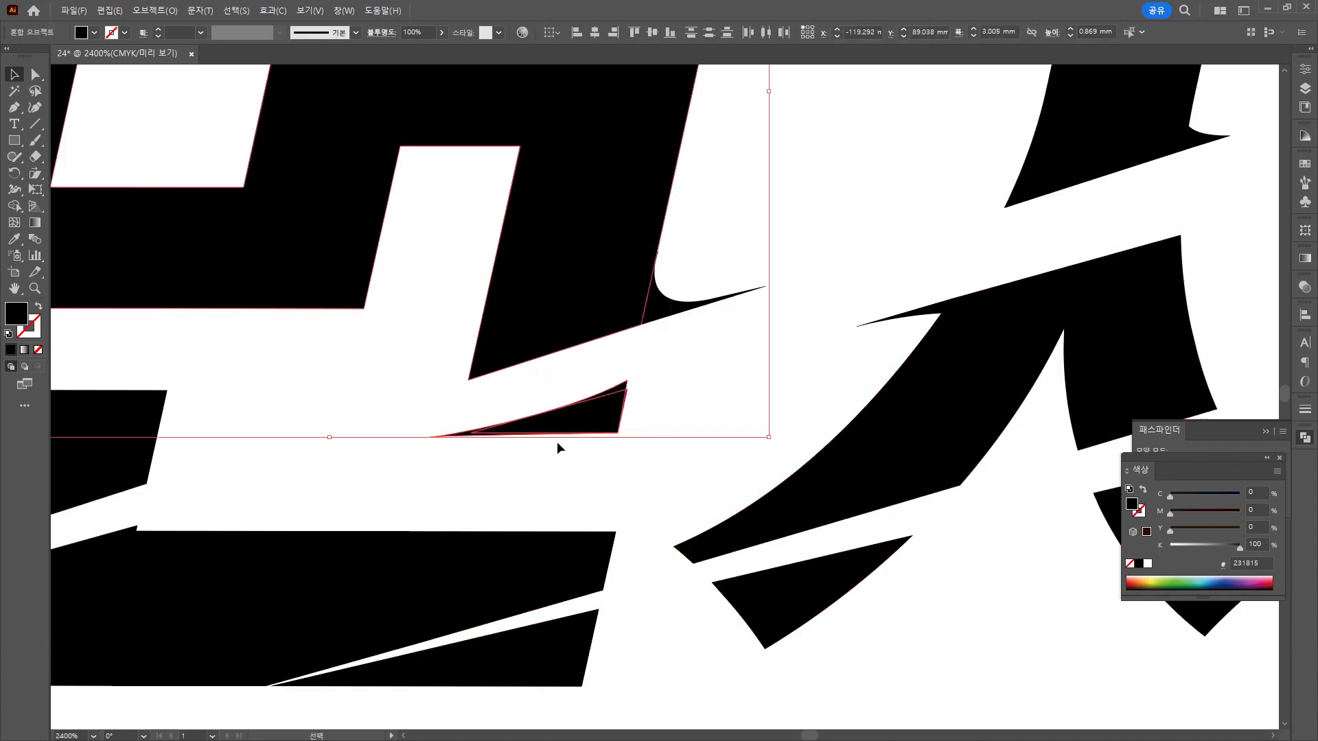
{"action": "key", "text": "shift+m"}
{"action": "left_click", "coordinate": [524, 309]}
{"action": "scroll", "coordinate": [508, 314], "scroll_direction": "down", "scroll_amount": 4}
{"action": "scroll", "coordinate": [522, 312], "scroll_direction": "up", "scroll_amount": 2}
{"action": "scroll", "coordinate": [356, 368], "scroll_direction": "down", "scroll_amount": 1}
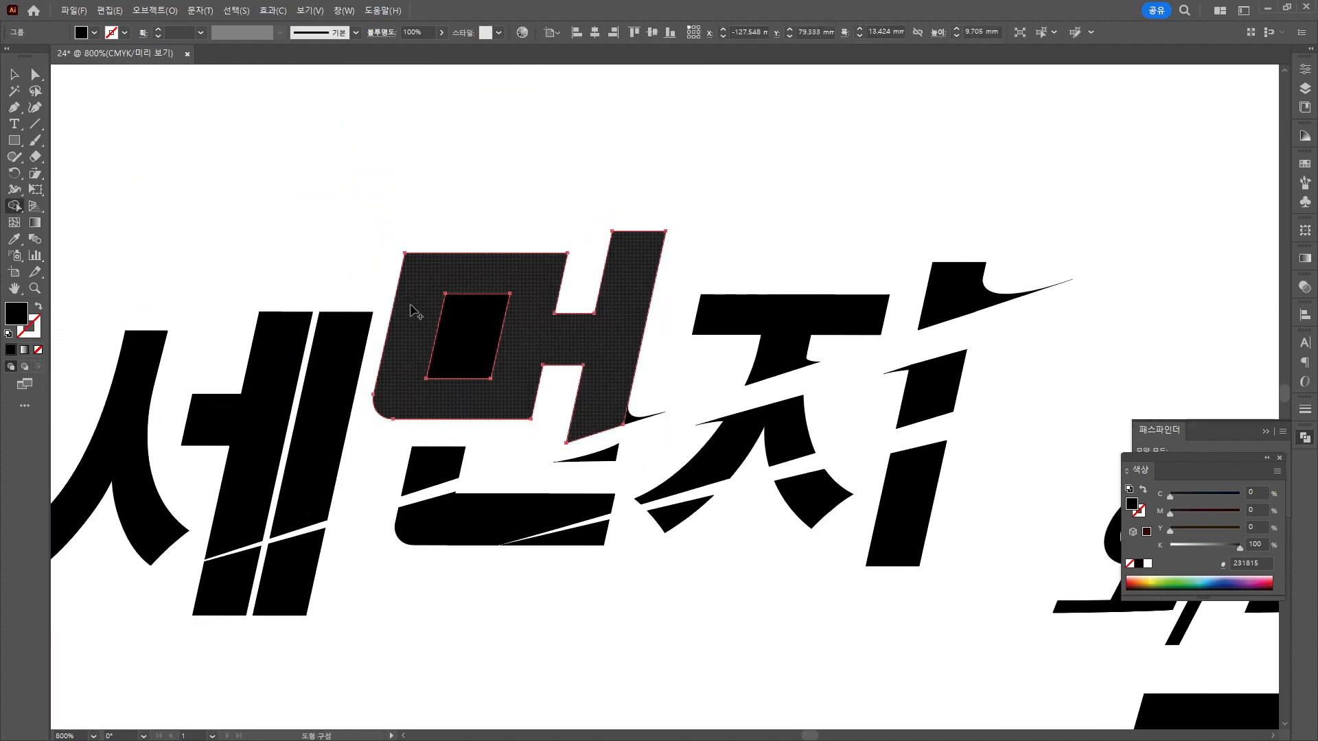
{"action": "key", "text": "ctrl+z"}
{"action": "key", "text": "v"}
{"action": "left_click", "coordinate": [331, 170]}
{"action": "scroll", "coordinate": [329, 169], "scroll_direction": "down", "scroll_amount": 3}
{"action": "left_click_drag", "start_coordinate": [198, 227], "coordinate": [273, 268]}
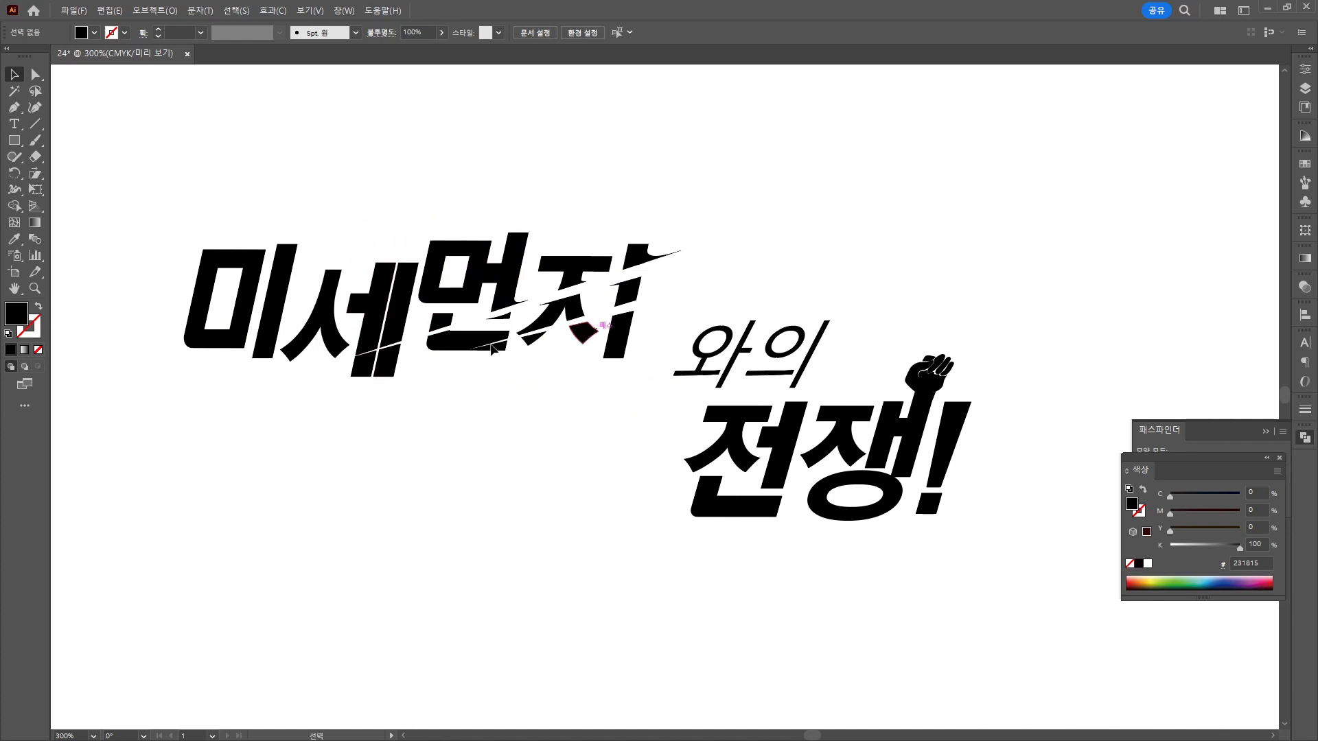
Select all the pieces of the "미세먼지" title and merge them with Pathfinder Unite.
{"action": "scroll", "coordinate": [376, 290], "scroll_direction": "down", "scroll_amount": 2}
{"action": "scroll", "coordinate": [376, 290], "scroll_direction": "up", "scroll_amount": 1}
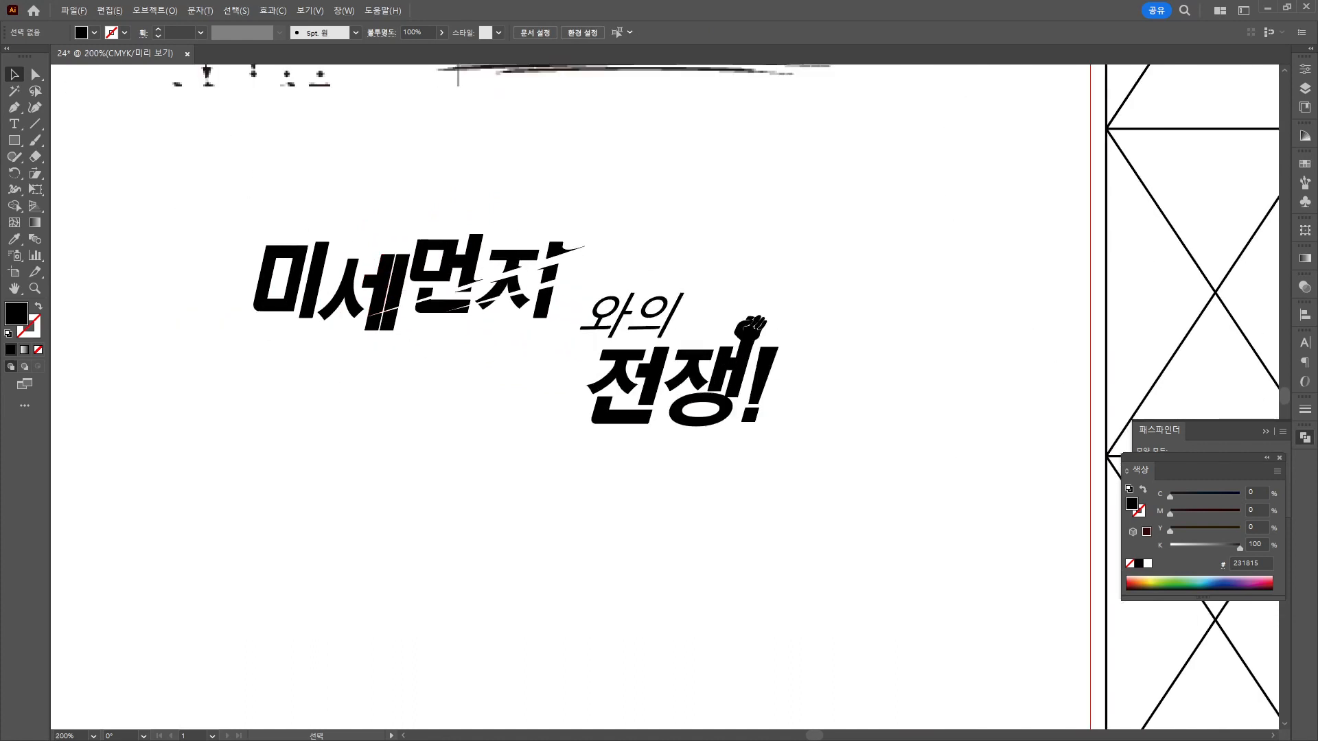
{"action": "left_click_drag", "start_coordinate": [235, 237], "coordinate": [571, 334]}
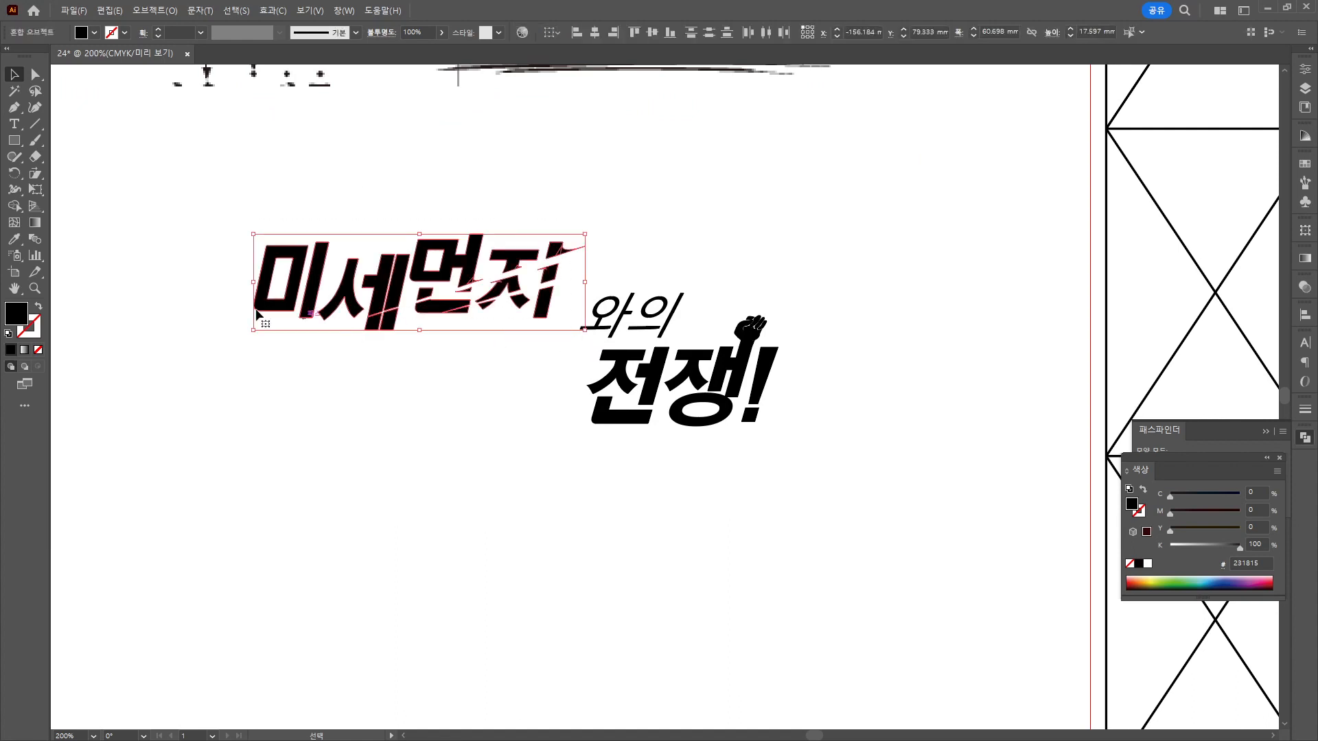
{"action": "left_click", "coordinate": [1212, 432]}
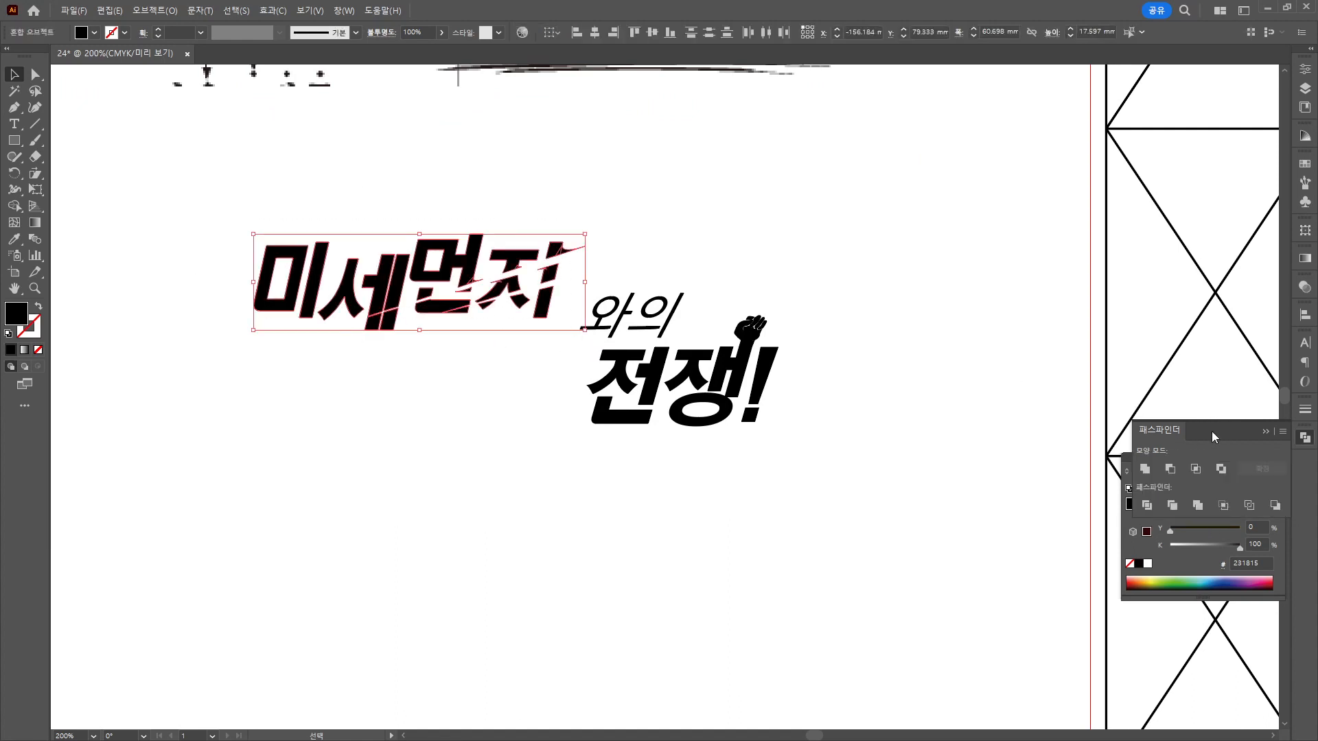
{"action": "left_click", "coordinate": [1147, 471]}
Fill the united "미세먼지" title with yellow, C5 M0 Y95 K0.
{"action": "left_click_drag", "start_coordinate": [1126, 455], "coordinate": [335, 349]}
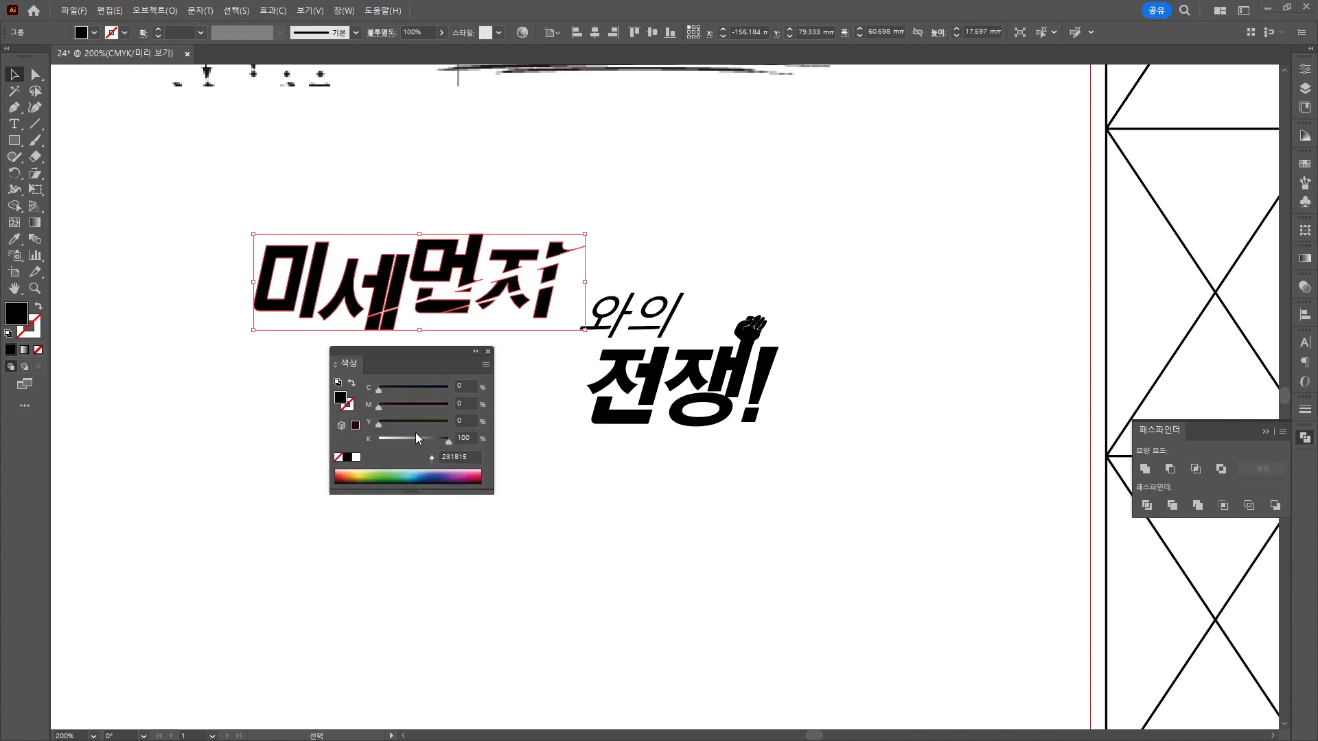
{"action": "key", "text": "ctrl+h"}
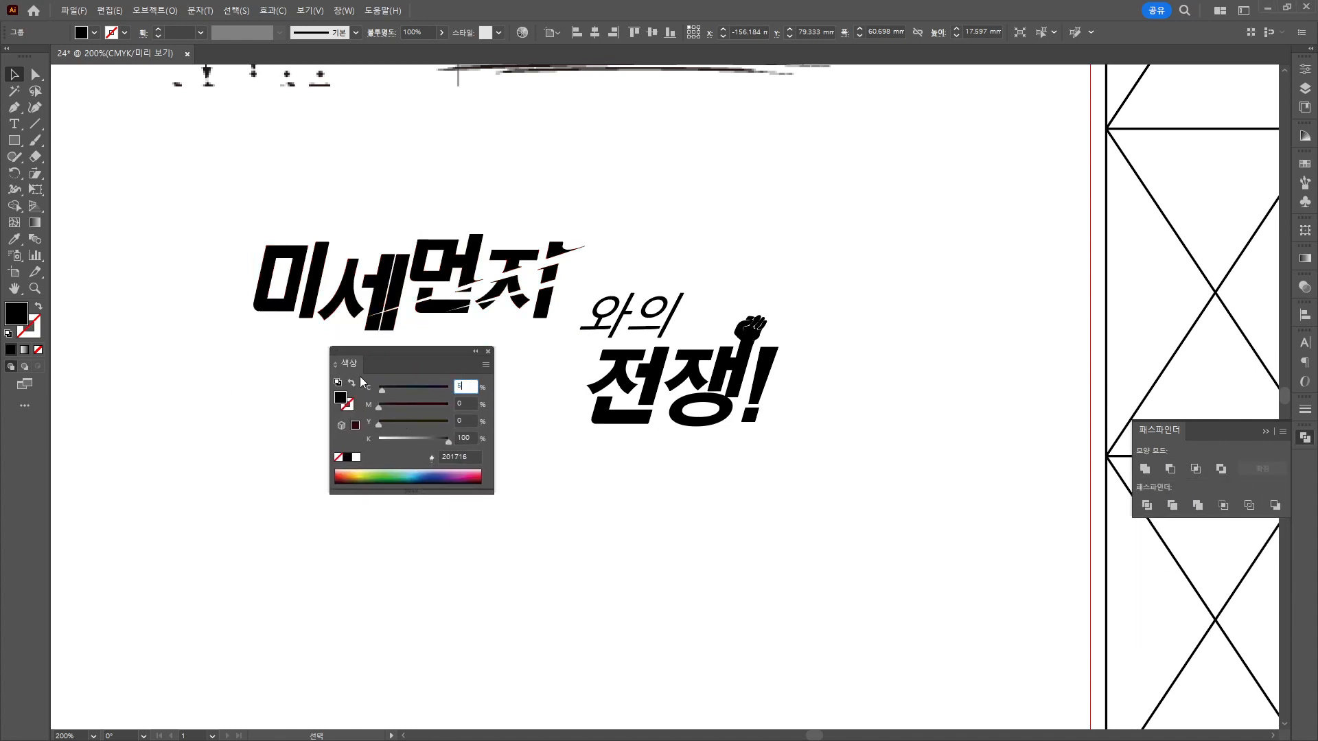
{"action": "type", "text": "5"}
{"action": "key", "text": "Tab"}
{"action": "key", "text": "Tab"}
{"action": "type", "text": "95"}
{"action": "key", "text": "Tab"}
{"action": "type", "text": "0"}
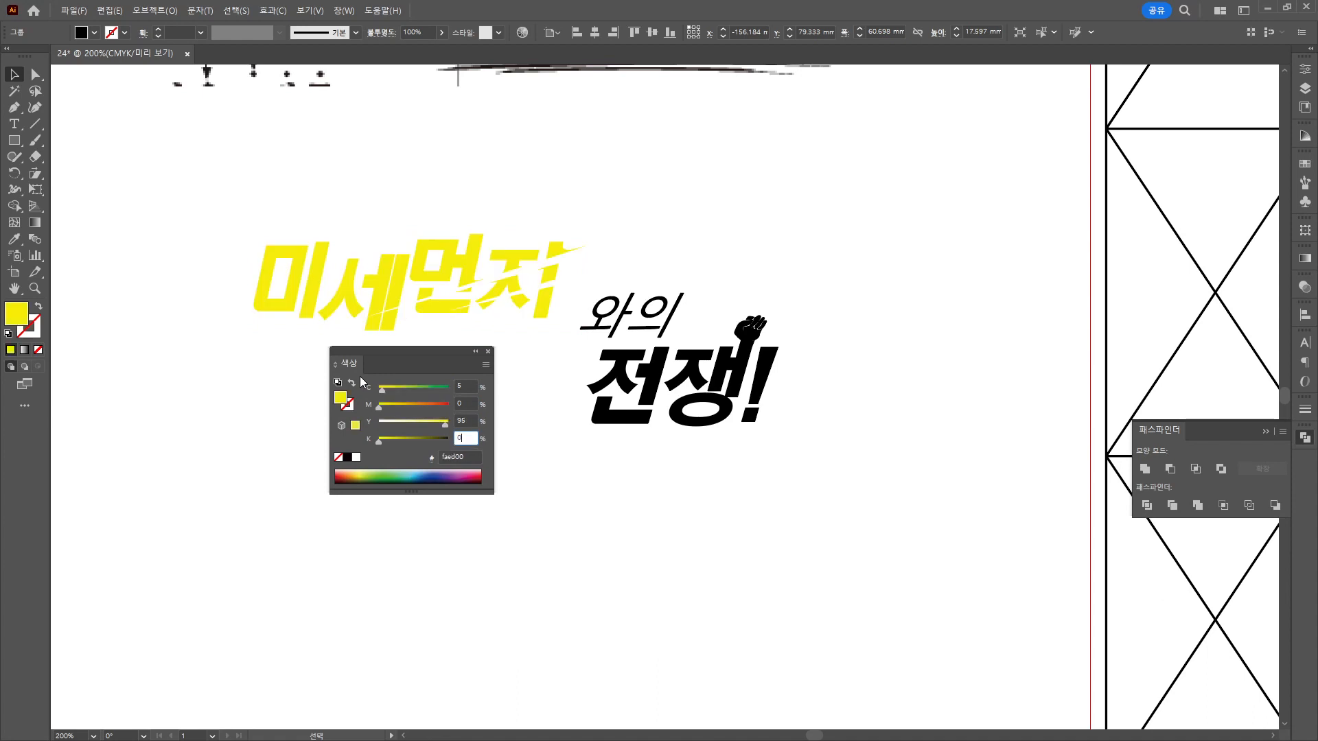
Close up the gap between the yellow "미세먼지" title and "와의 전쟁!".
{"action": "key", "text": "ctrl+h"}
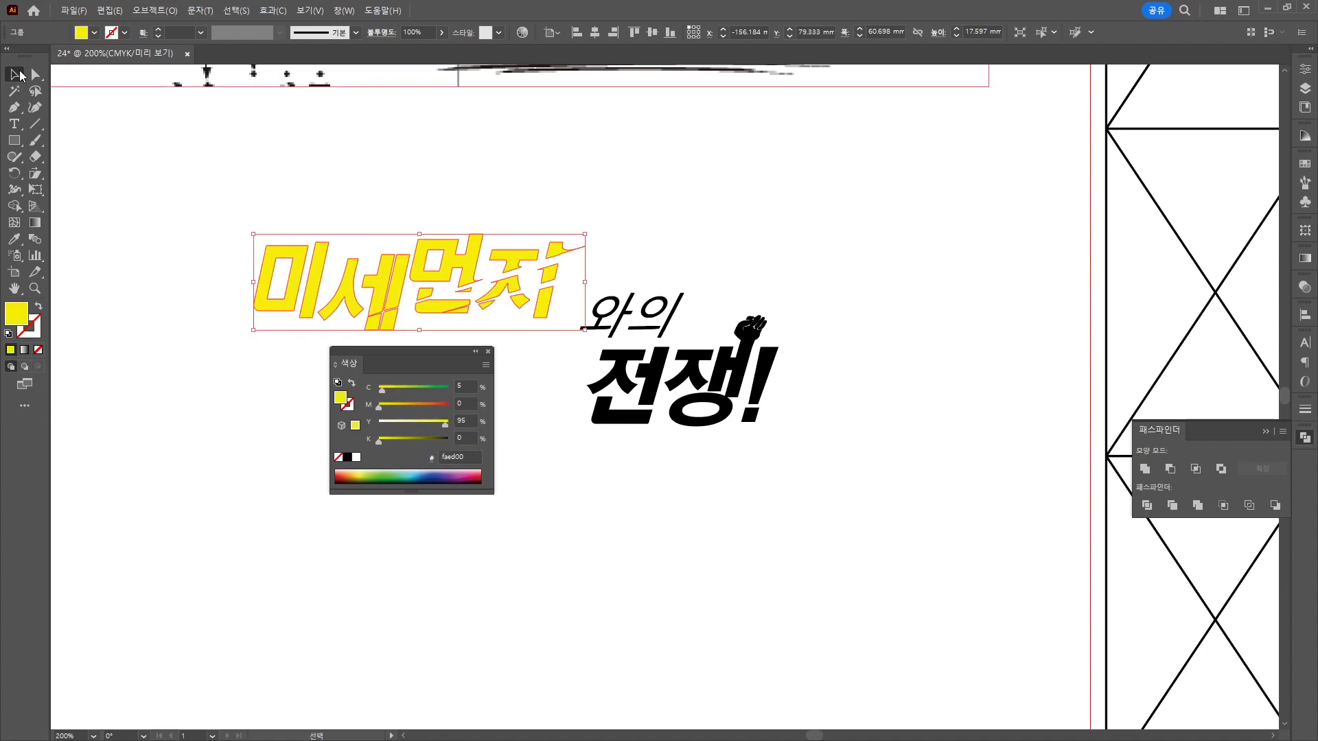
{"action": "left_click", "coordinate": [330, 195]}
{"action": "left_click_drag", "start_coordinate": [568, 330], "coordinate": [599, 330]}
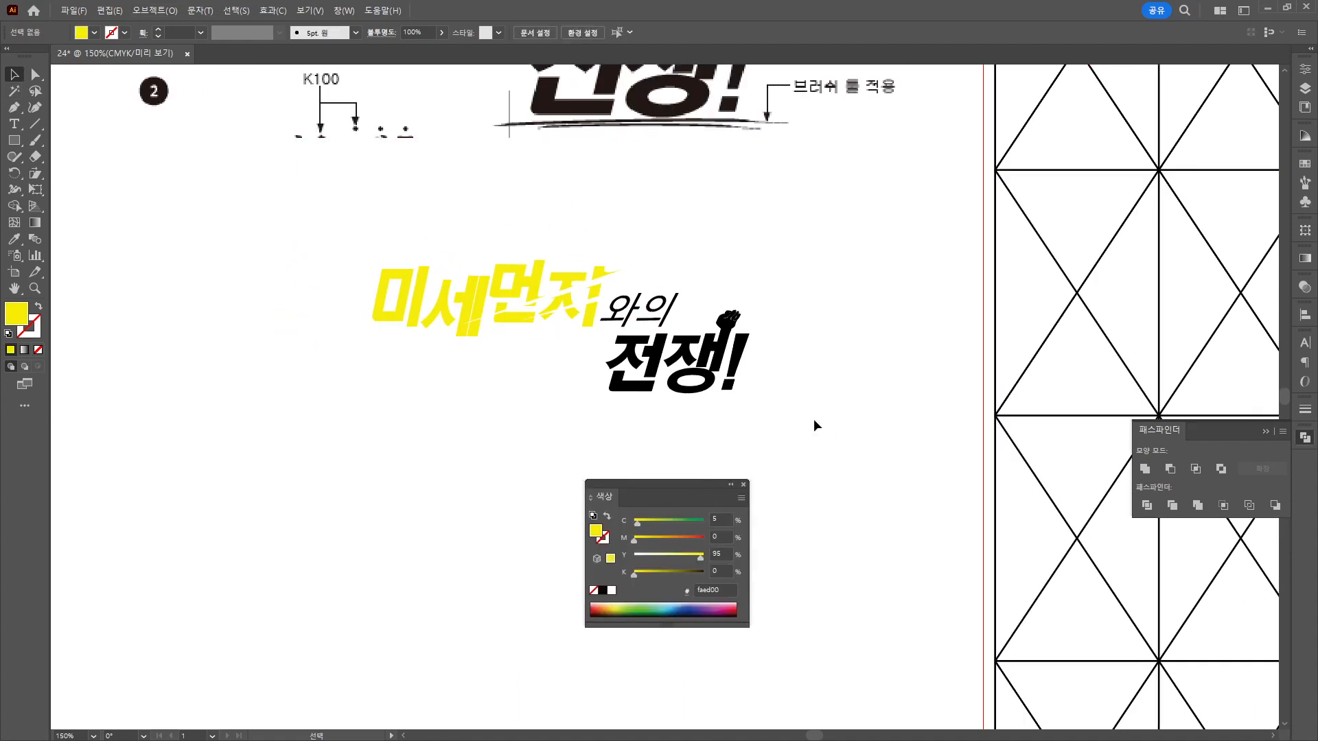
Draw a slightly arched line about 50 mm long below "전쟁!" with a black 1 pt stroke and no fill.
{"action": "left_click_drag", "start_coordinate": [817, 426], "coordinate": [653, 353]}
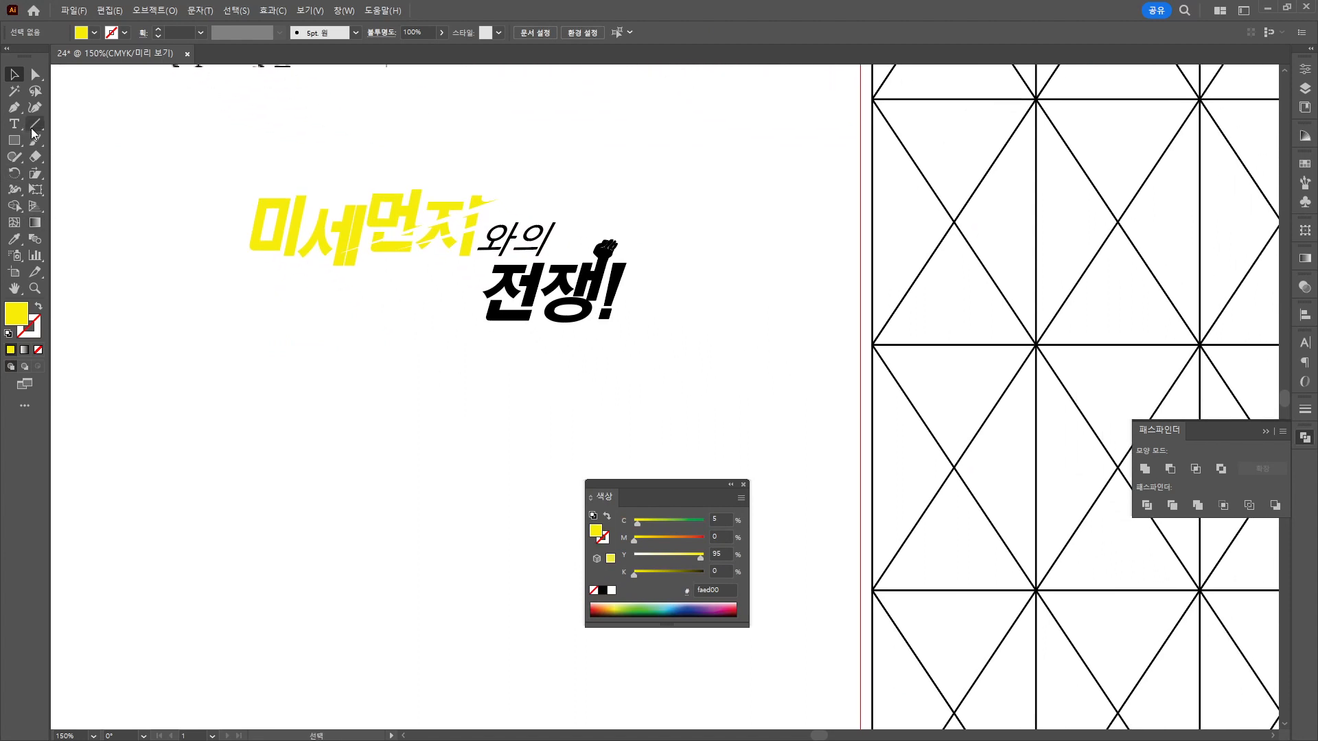
{"action": "left_click", "coordinate": [467, 332]}
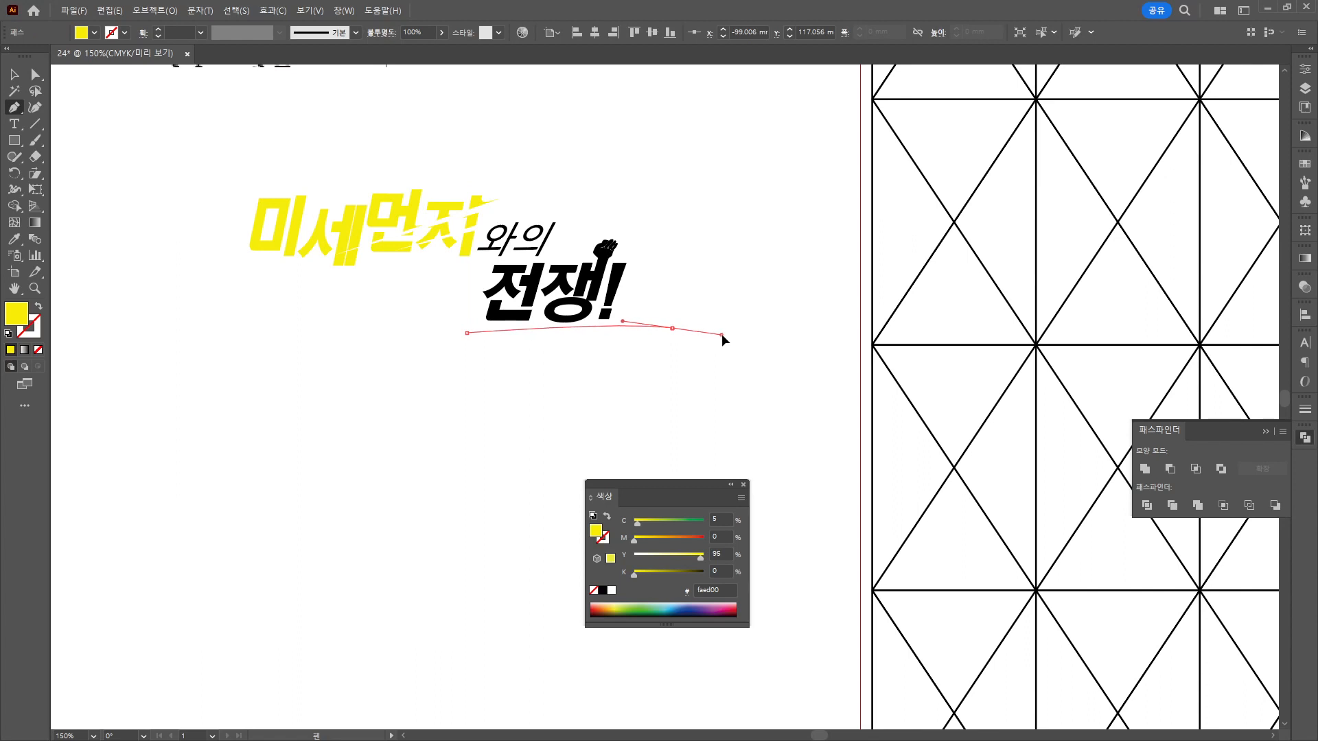
{"action": "left_click", "coordinate": [692, 294], "text": "ctrl"}
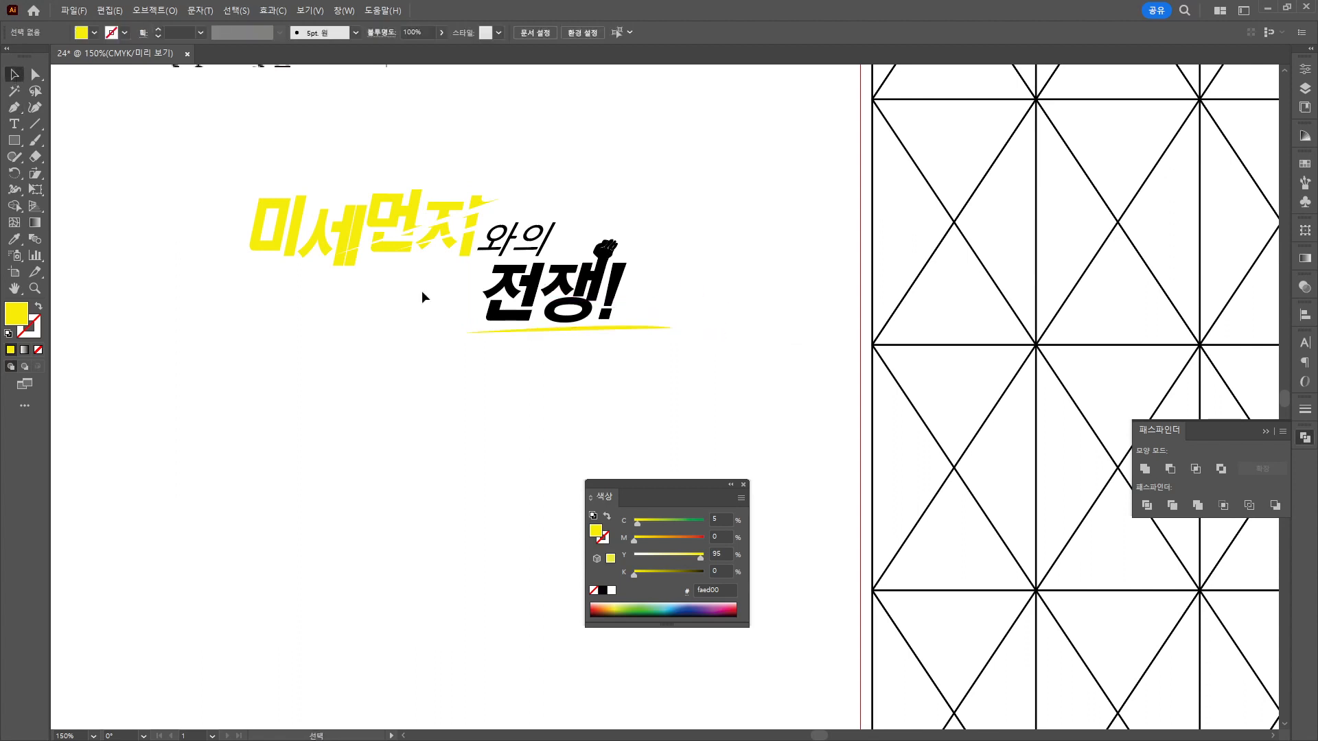
{"action": "key", "text": "ctrl+z"}
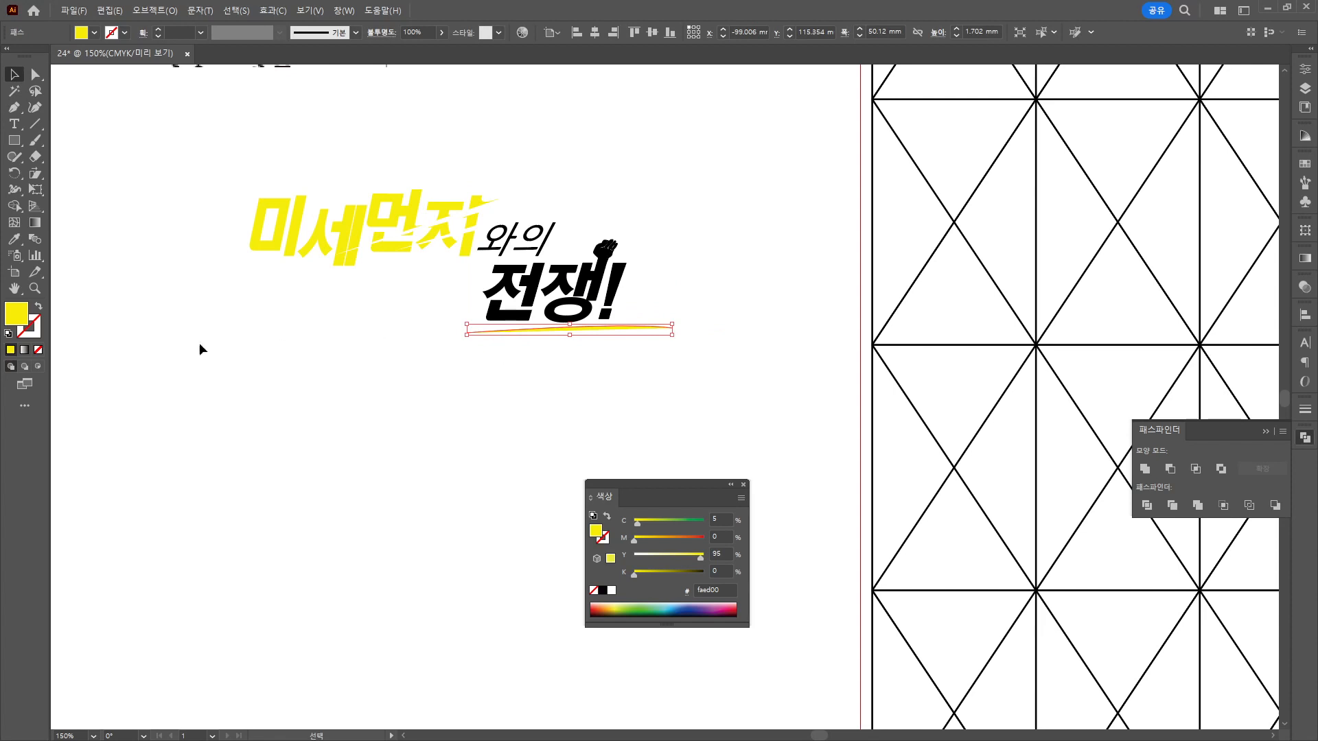
{"action": "left_click", "coordinate": [9, 334]}
{"action": "left_click", "coordinate": [38, 350]}
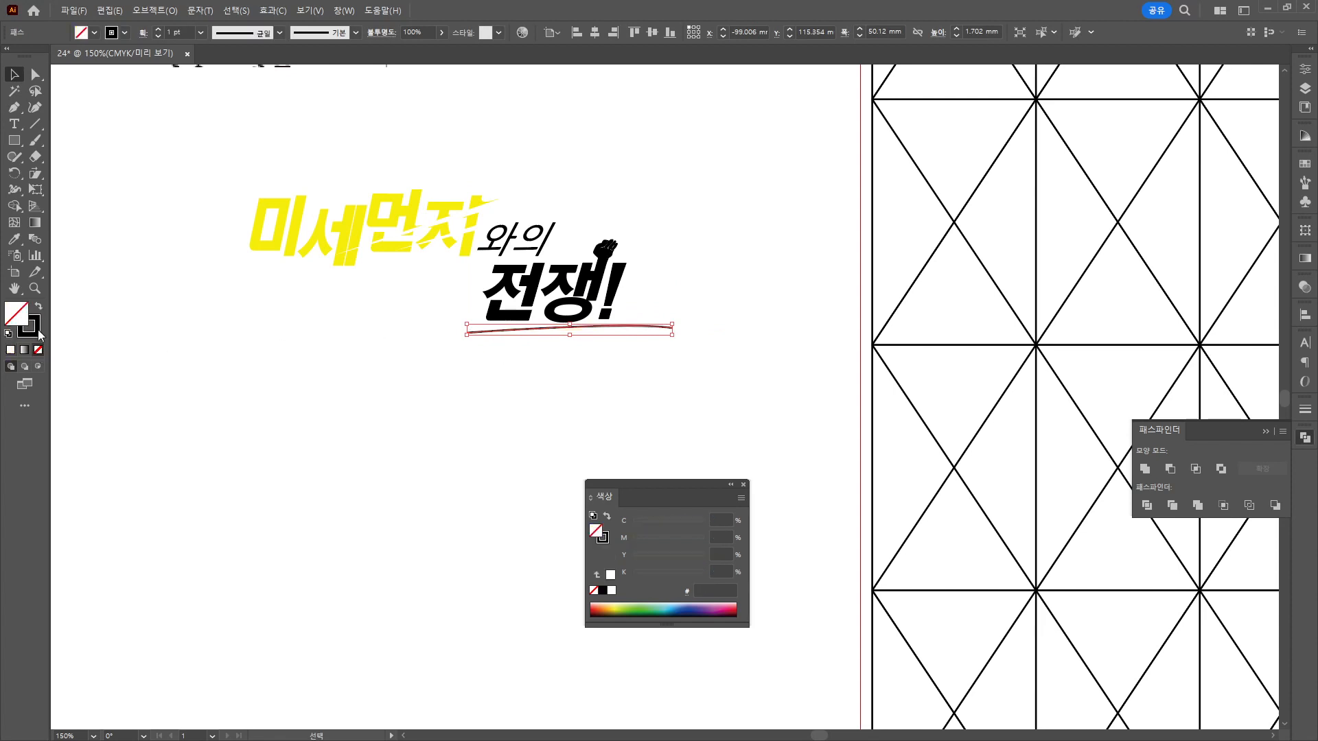
{"action": "left_click", "coordinate": [180, 357]}
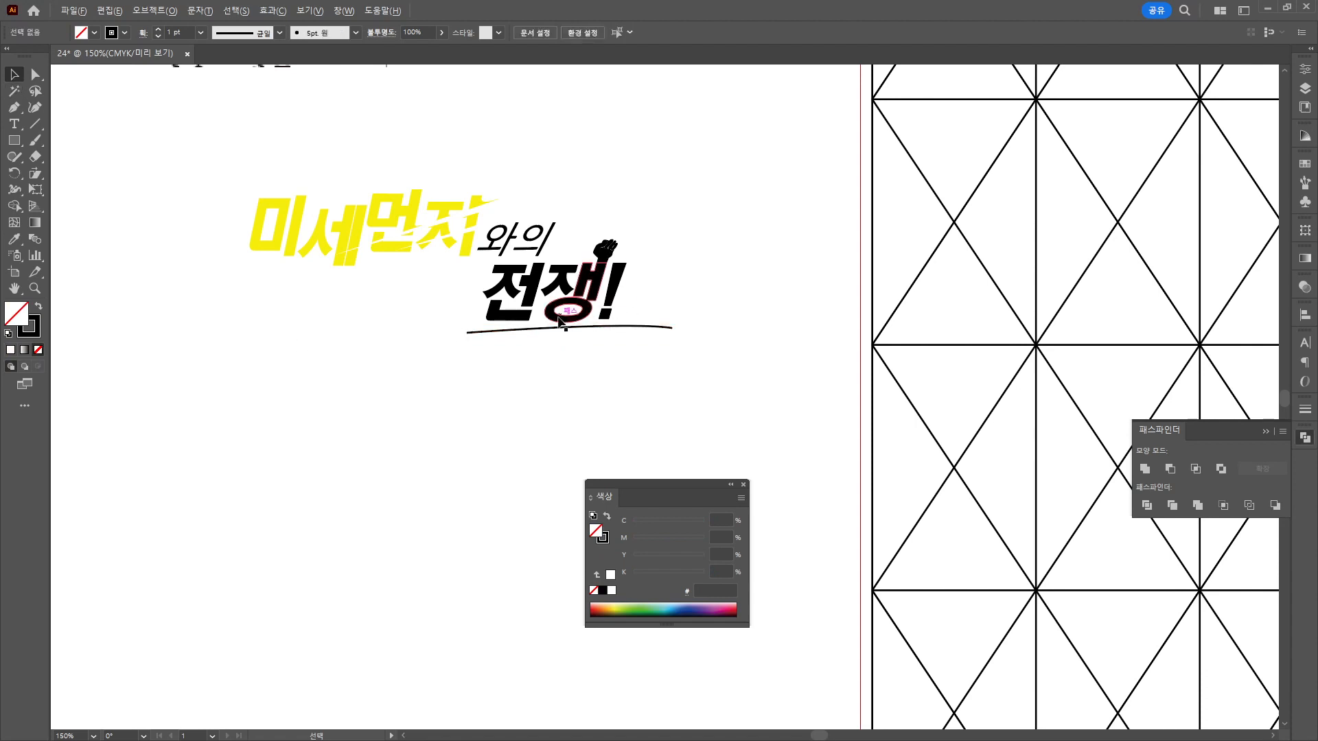
Shift the arched line slightly down and left, and add a shorter second line about 41 mm long just beneath it.
{"action": "left_click_drag", "start_coordinate": [556, 332], "coordinate": [542, 332]}
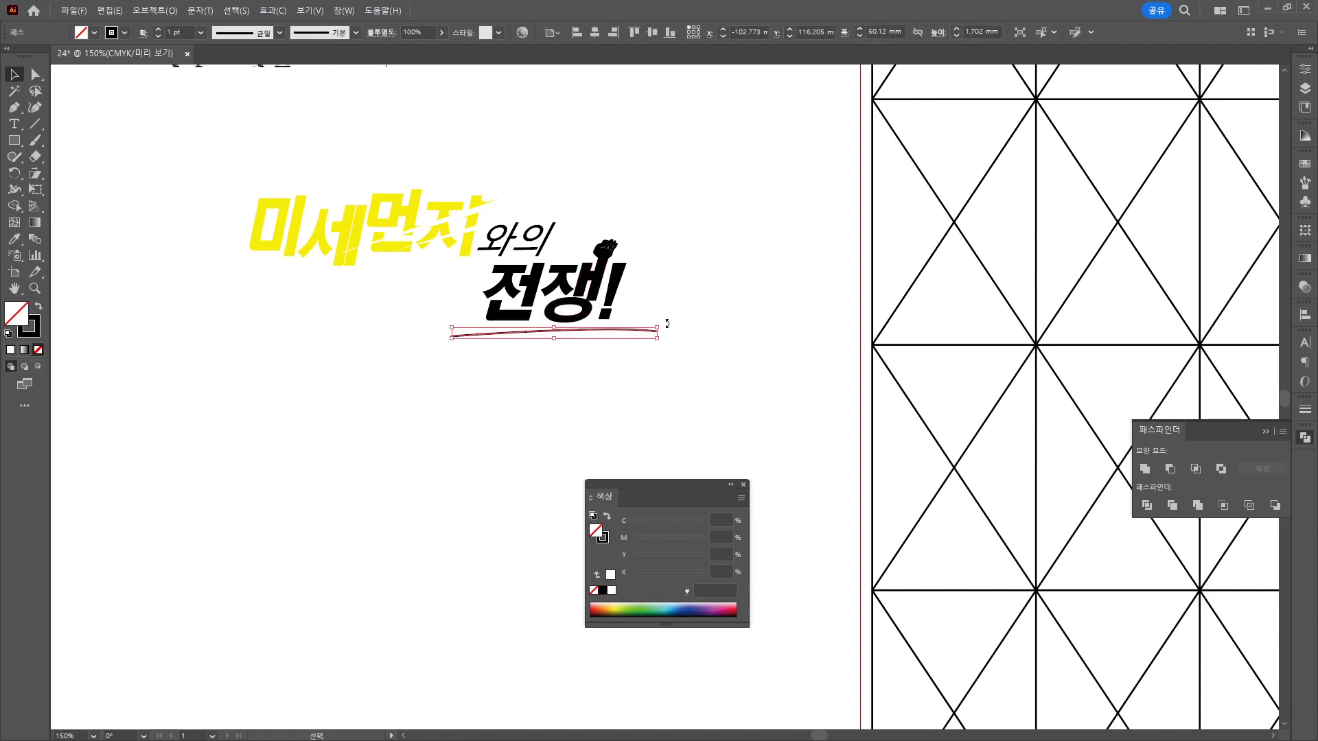
{"action": "left_click", "coordinate": [595, 347]}
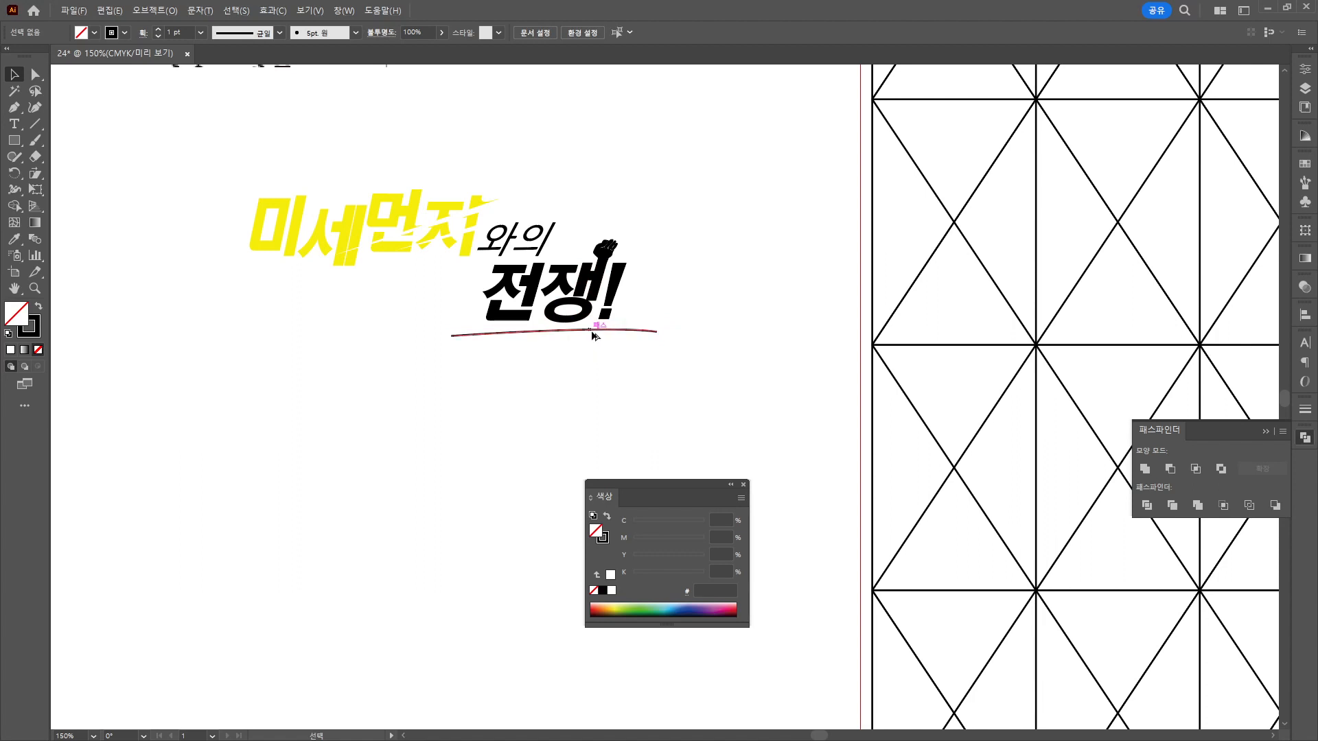
{"action": "left_click_drag", "start_coordinate": [594, 336], "coordinate": [638, 317]}
{"action": "left_click", "coordinate": [37, 76]}
Select both underlines and apply the rough black charcoal-style art brush to them.
{"action": "left_click", "coordinate": [20, 76]}
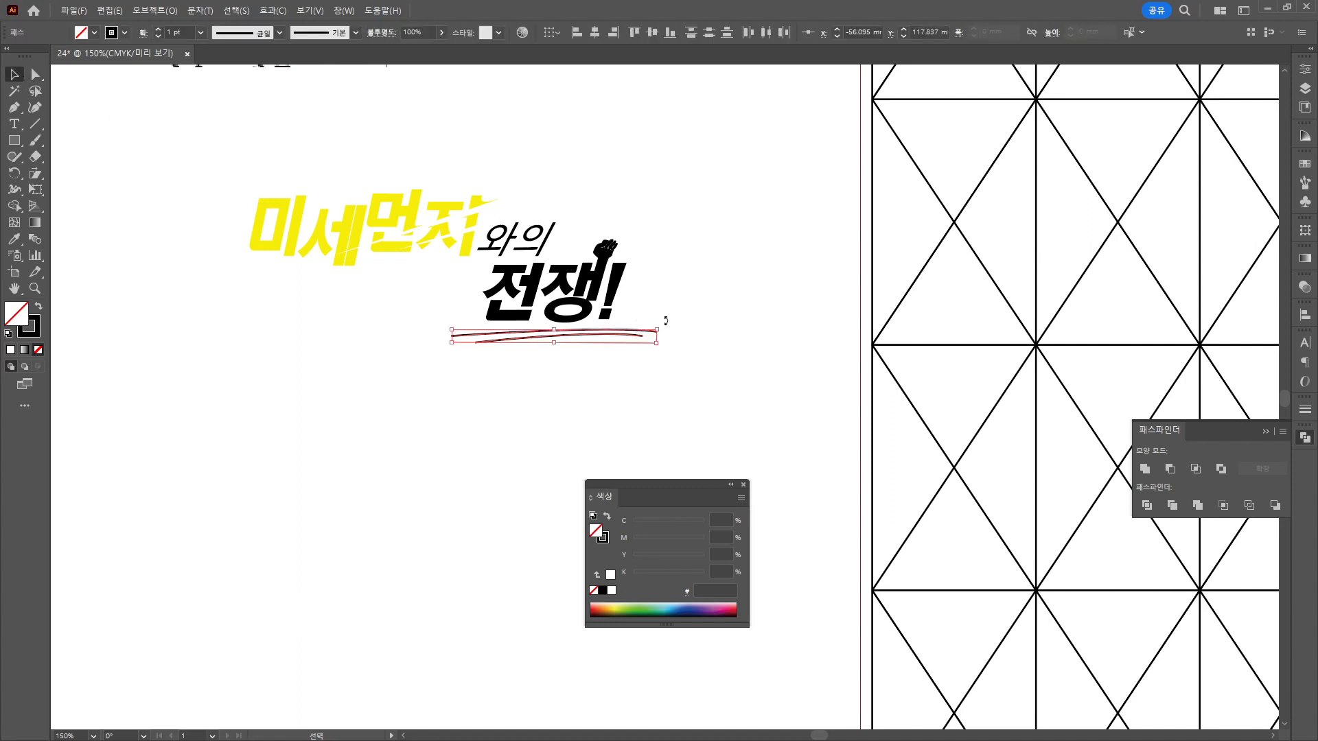
{"action": "left_click", "coordinate": [1308, 182]}
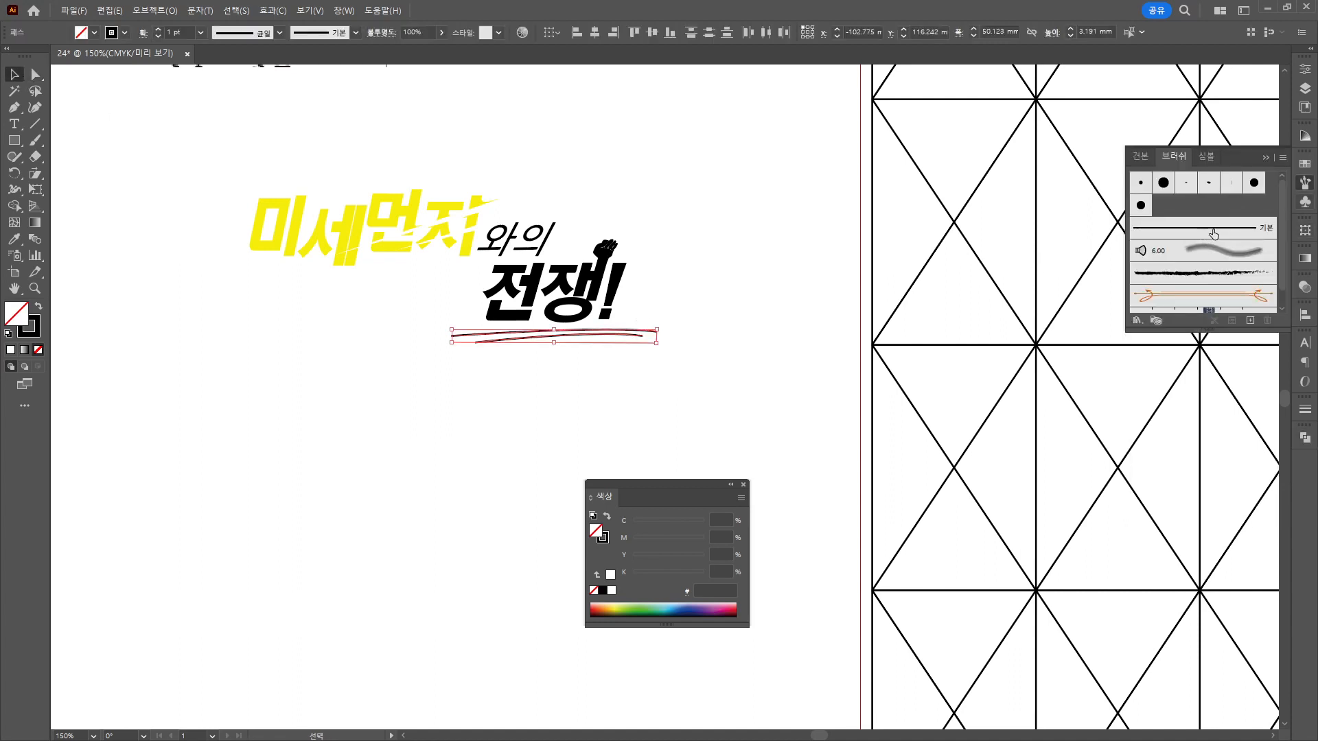
{"action": "left_click", "coordinate": [1183, 275]}
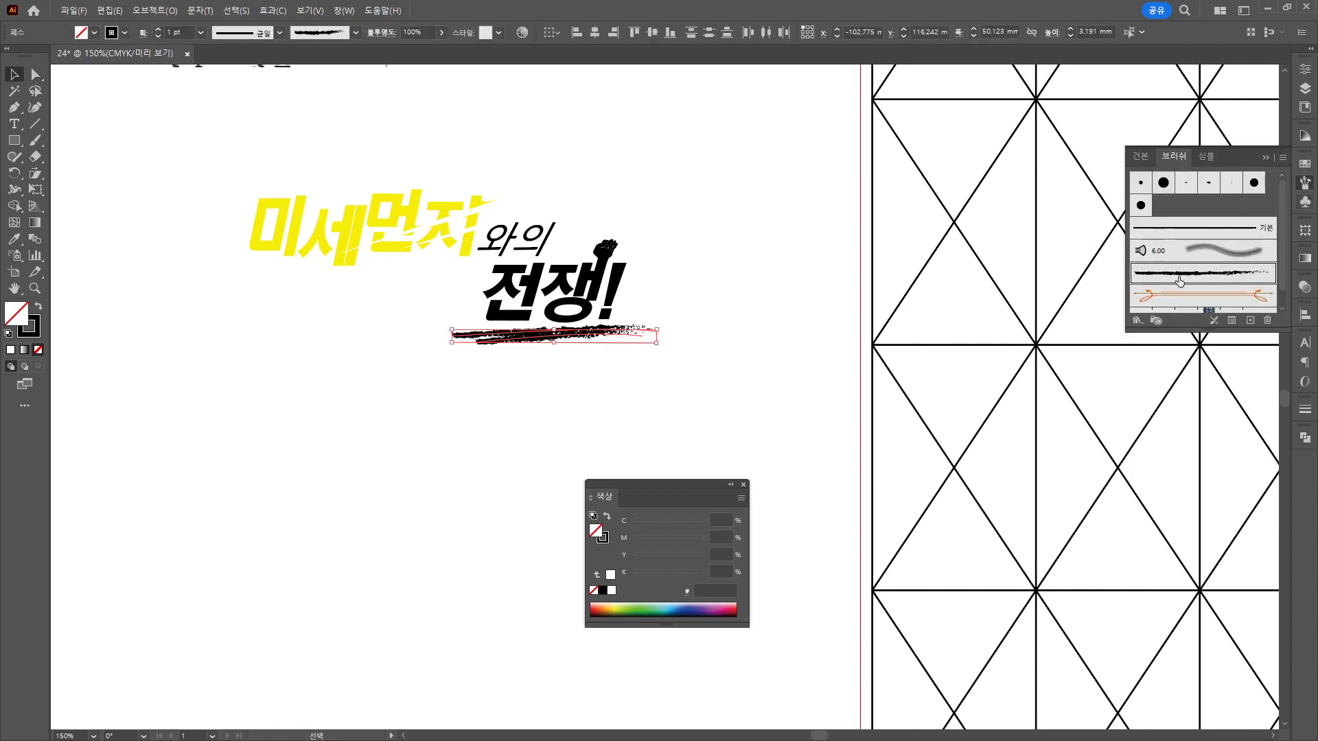
Browse the "손으로 그린 브러쉬 벡터 팩" and "그런지 브러쉬 벡터 팩" brush libraries for a suitable underline stroke, and close them.
{"action": "scroll", "coordinate": [1178, 285], "scroll_direction": "down", "scroll_amount": 1}
{"action": "left_click", "coordinate": [1138, 322]}
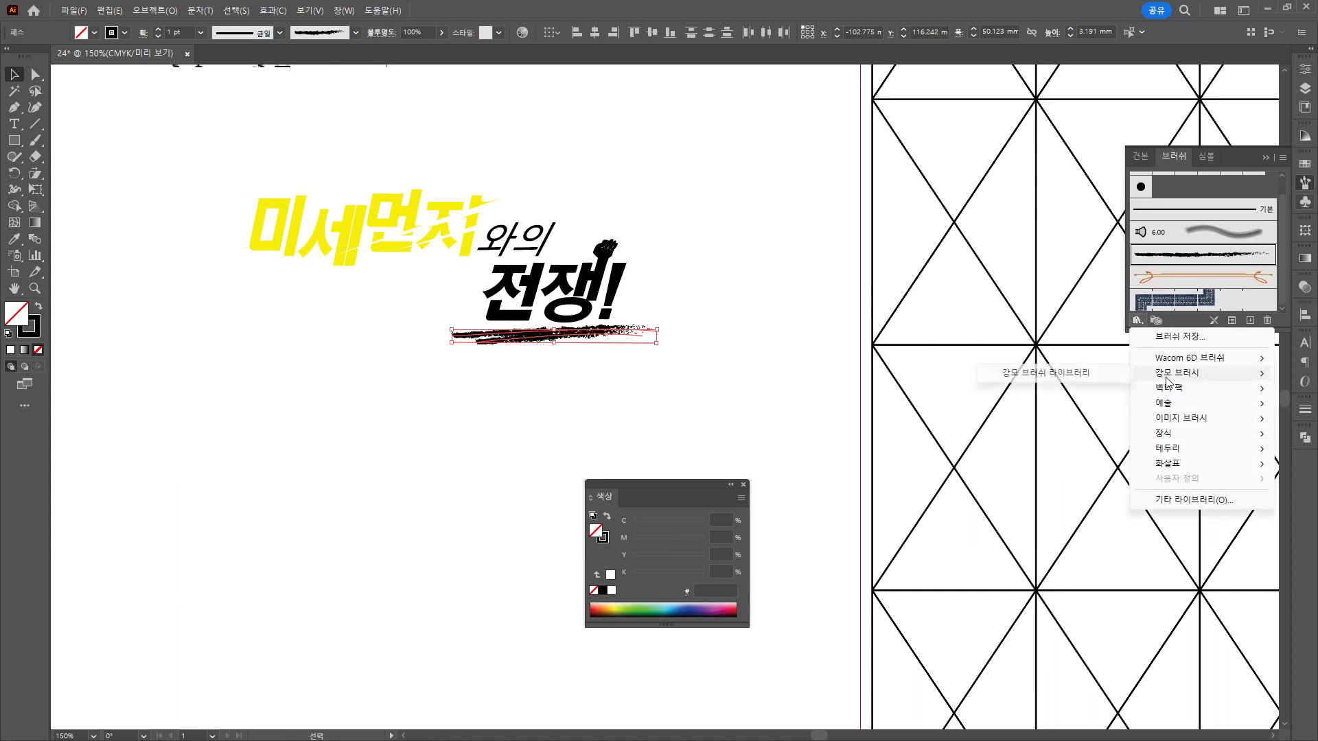
{"action": "mouse_move", "coordinate": [1161, 394]}
{"action": "left_click", "coordinate": [1067, 402]}
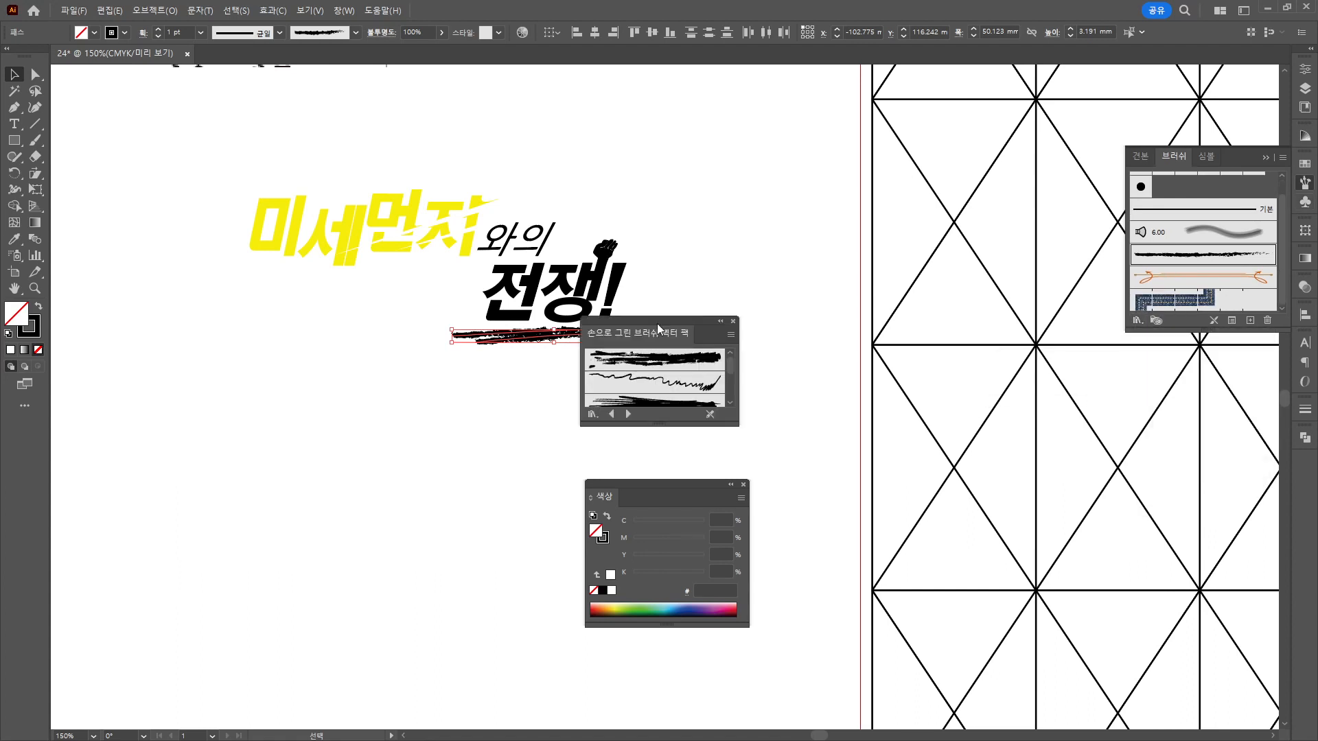
{"action": "left_click", "coordinate": [1138, 322]}
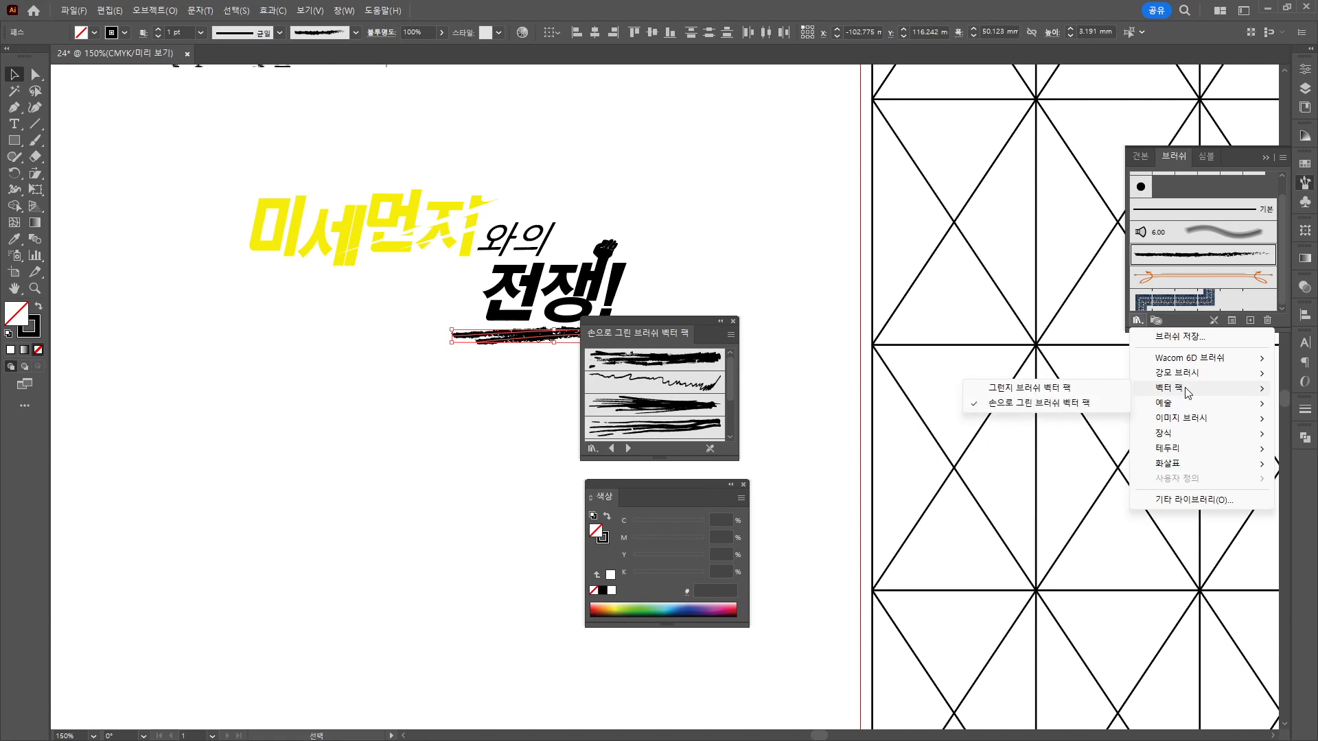
{"action": "left_click", "coordinate": [1045, 390]}
{"action": "scroll", "coordinate": [716, 405], "scroll_direction": "down", "scroll_amount": 3}
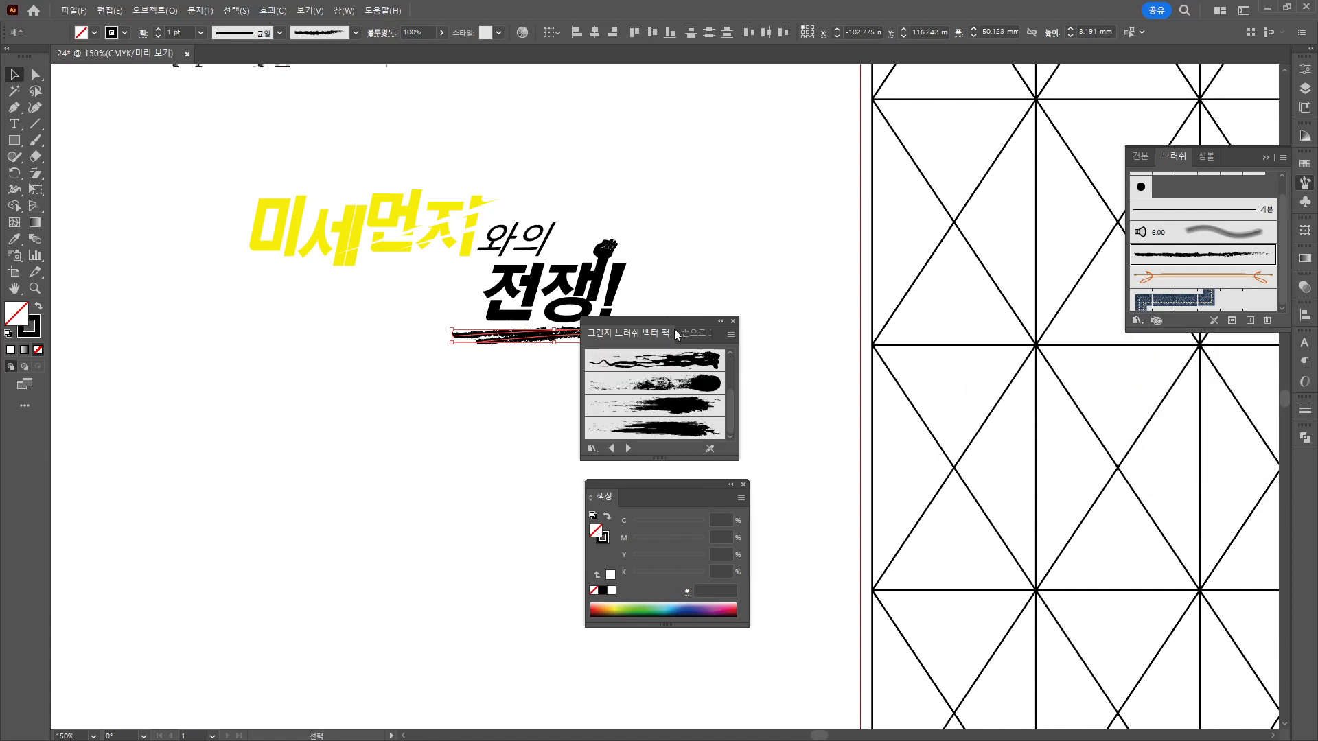
{"action": "left_click_drag", "start_coordinate": [676, 334], "coordinate": [824, 372]}
{"action": "left_click", "coordinate": [733, 321]}
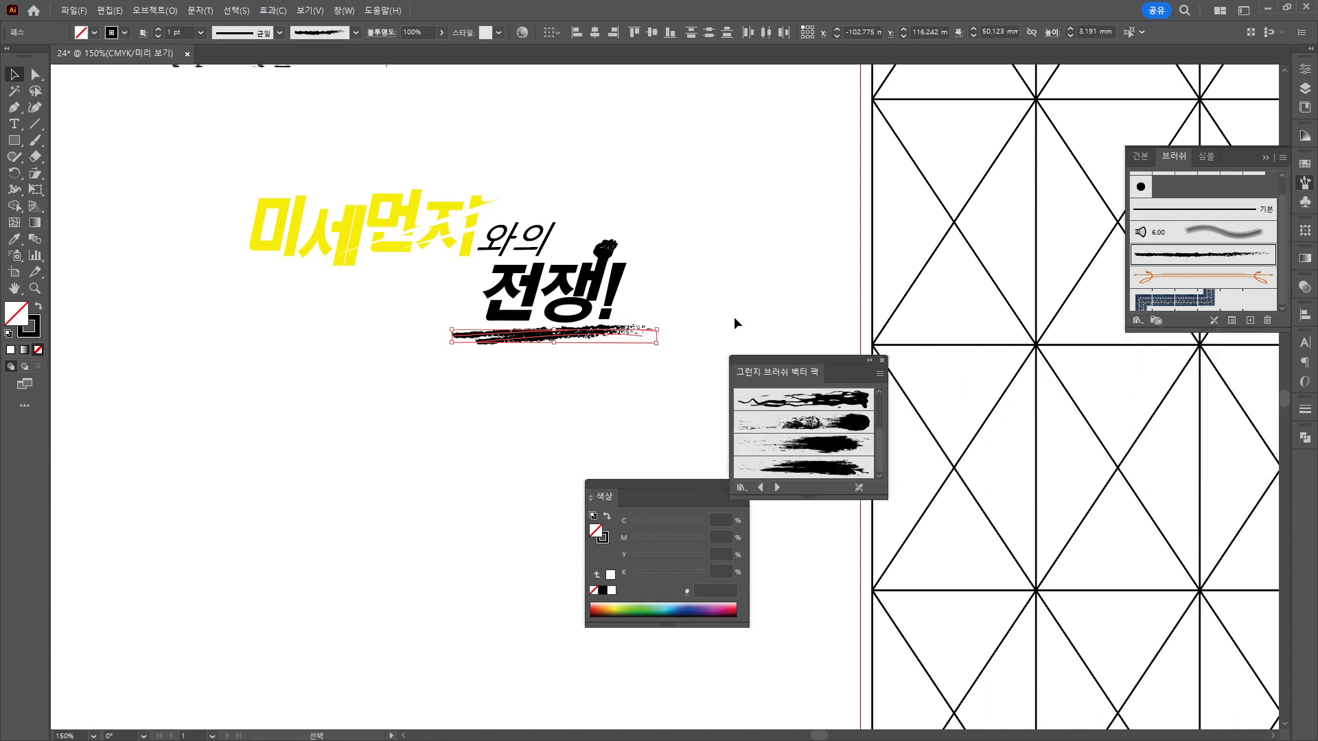
{"action": "left_click", "coordinate": [735, 323]}
{"action": "left_click", "coordinate": [882, 361]}
Open the "예술_분필목탄연필" brush library and apply one of its thin rough brushes to the lower underline.
{"action": "left_click", "coordinate": [1138, 320]}
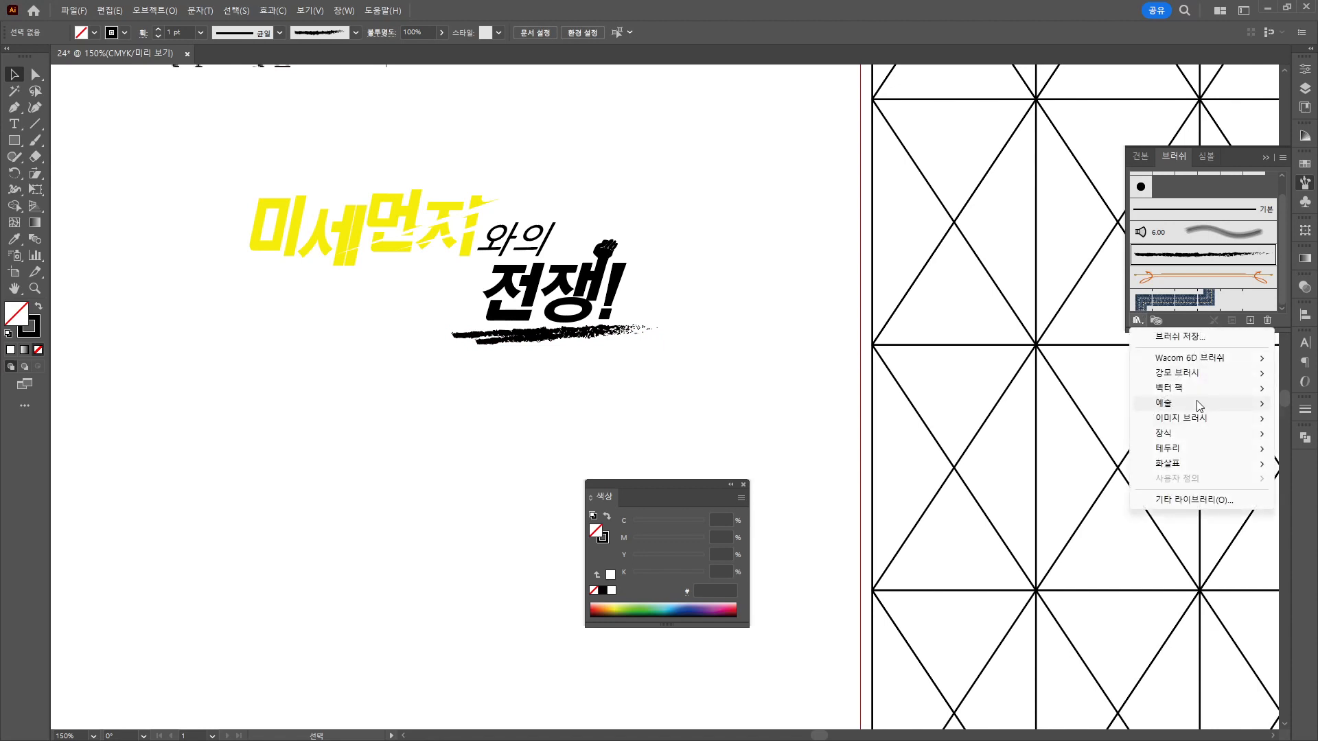
{"action": "mouse_move", "coordinate": [1196, 401]}
{"action": "left_click", "coordinate": [1099, 405]}
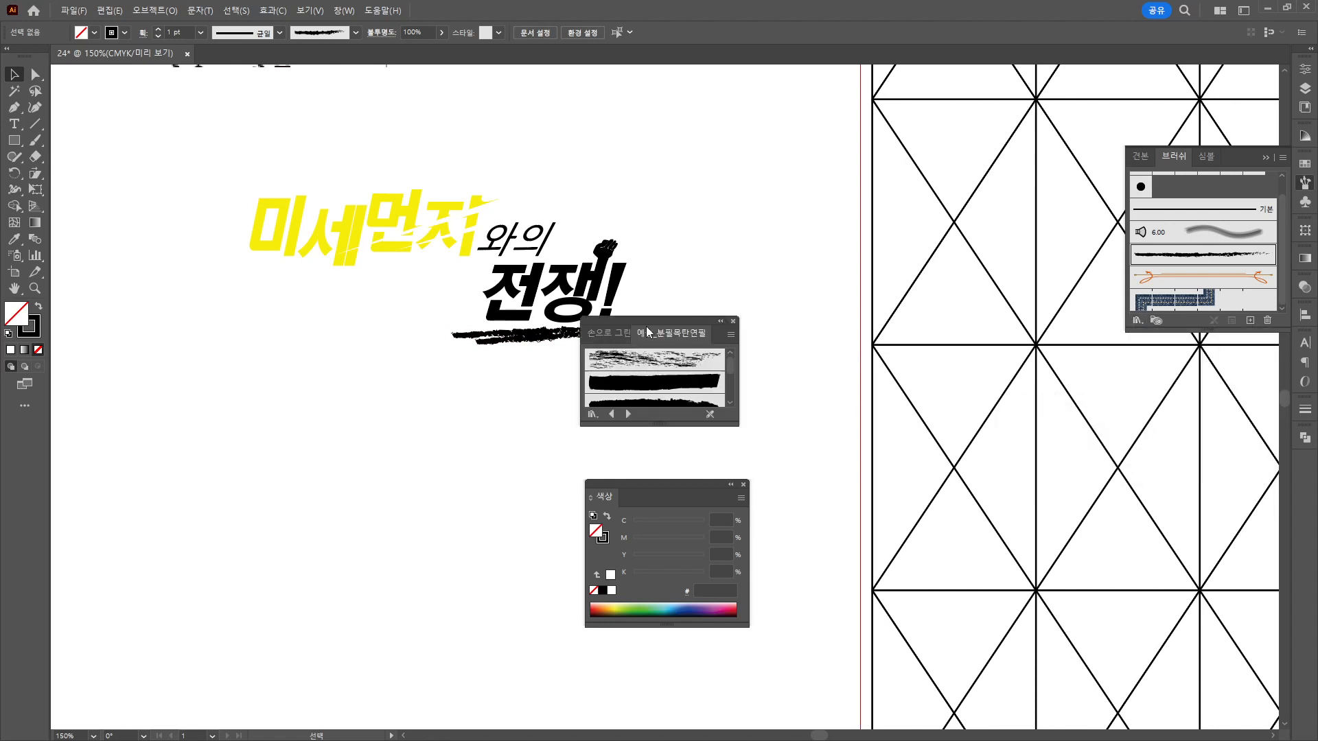
{"action": "left_click_drag", "start_coordinate": [647, 332], "coordinate": [731, 292]}
{"action": "left_click", "coordinate": [559, 336]}
{"action": "scroll", "coordinate": [738, 354], "scroll_direction": "down", "scroll_amount": 1}
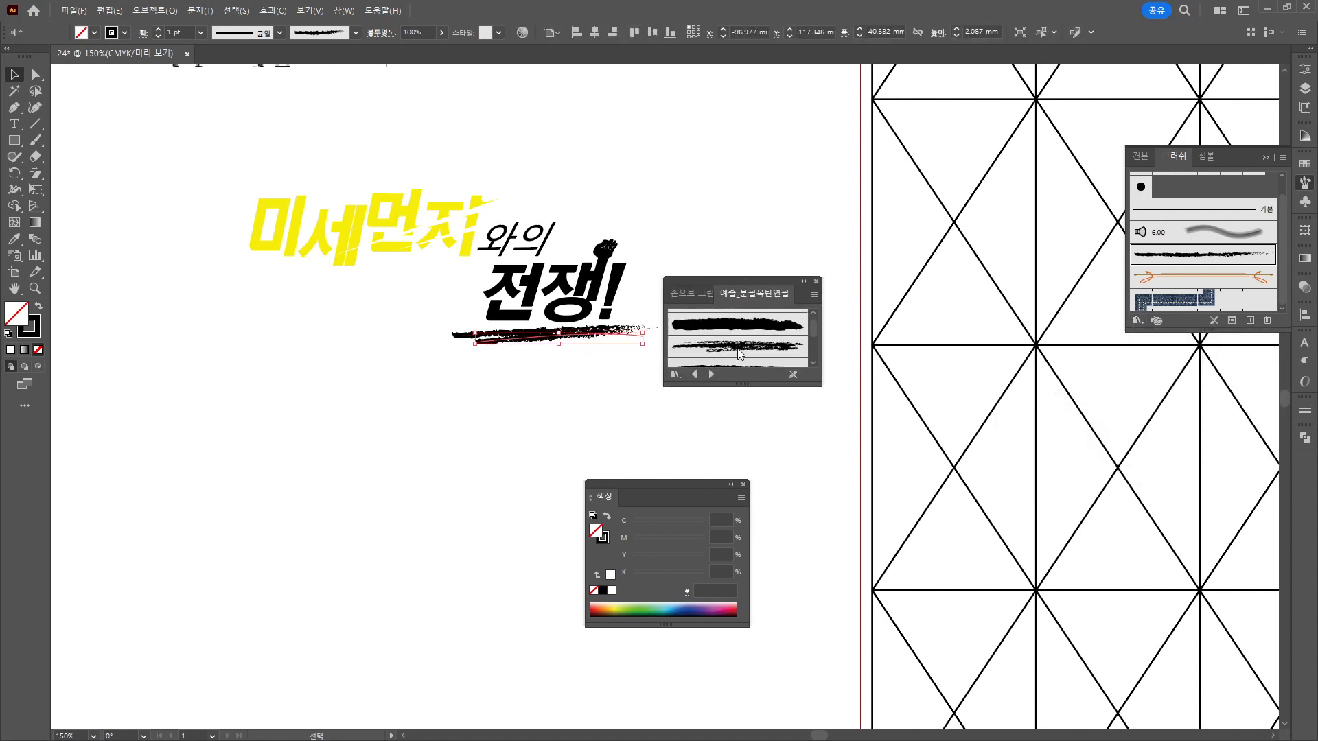
{"action": "left_click", "coordinate": [739, 350]}
{"action": "scroll", "coordinate": [739, 353], "scroll_direction": "down", "scroll_amount": 1}
{"action": "left_click", "coordinate": [738, 357]}
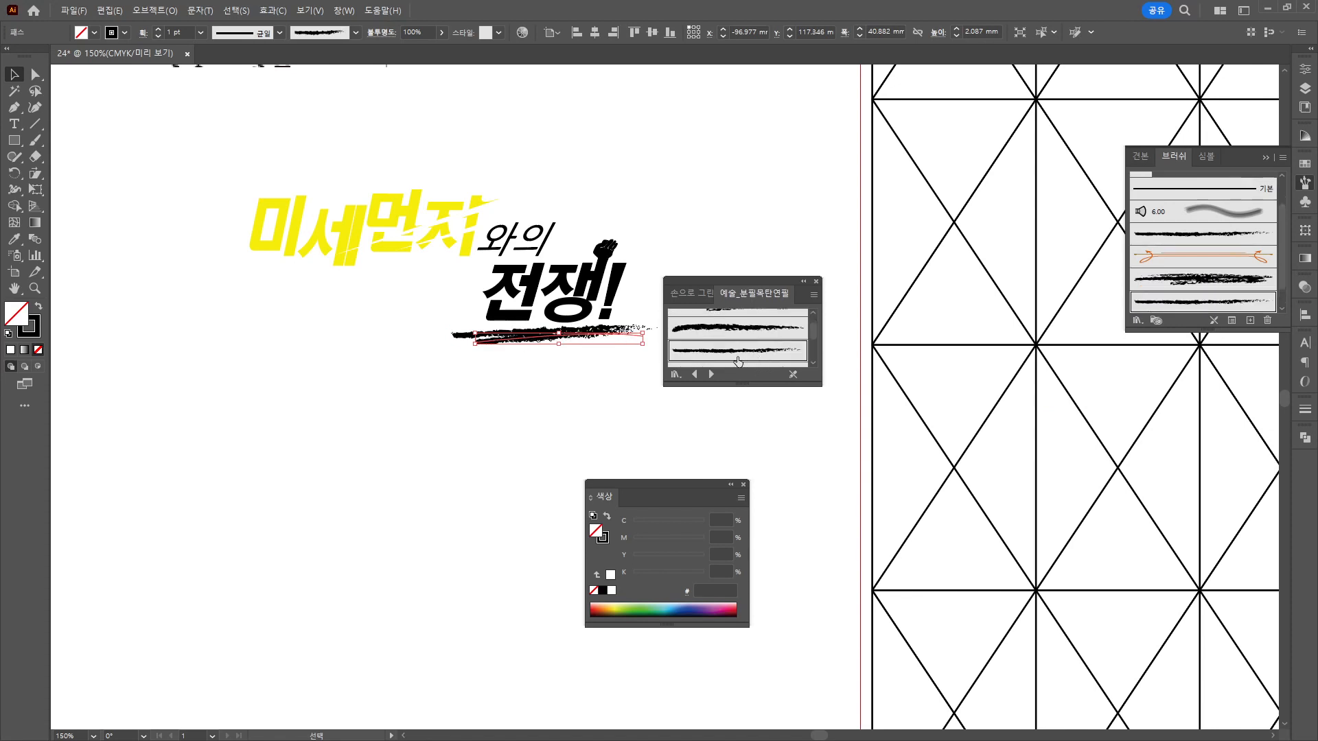
Reduce the stroke weight of both the lower and the upper underline to 0.25 pt.
{"action": "left_click", "coordinate": [161, 35]}
{"action": "left_click", "coordinate": [159, 35]}
{"action": "left_click", "coordinate": [159, 35]}
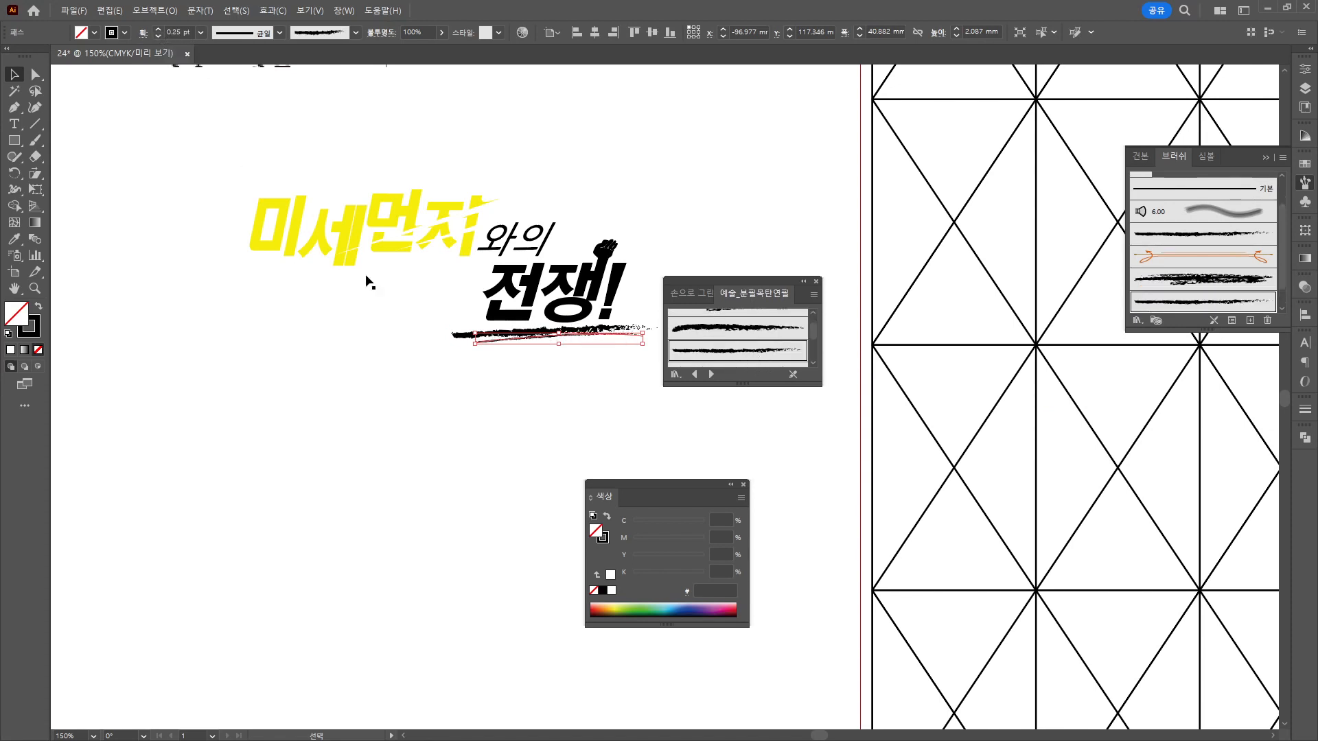
{"action": "left_click", "coordinate": [462, 335]}
{"action": "left_click", "coordinate": [161, 37]}
{"action": "left_click", "coordinate": [161, 37]}
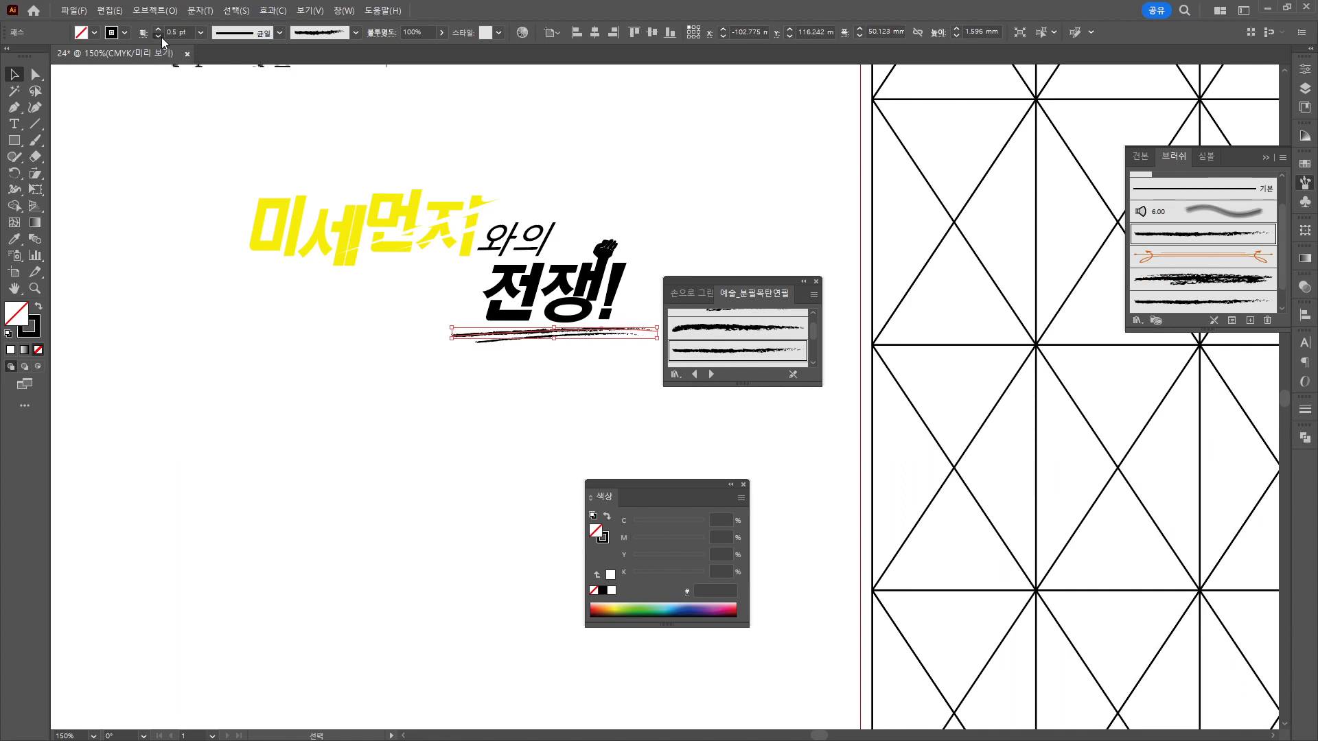
{"action": "left_click", "coordinate": [162, 37]}
{"action": "left_click", "coordinate": [555, 365]}
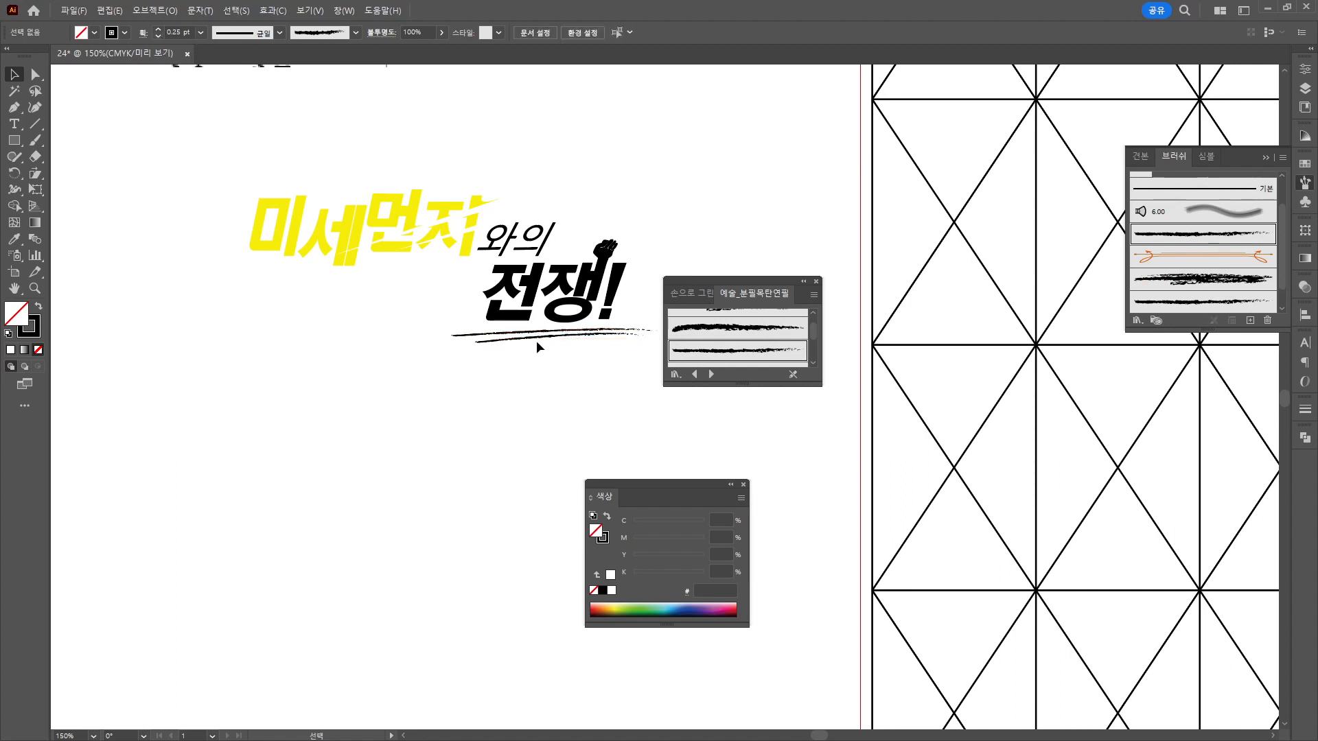
Tilt the underlines to run more level and try thinner "예술_분필목탄연필" brushes on them with adjusted stroke weight.
{"action": "left_click", "coordinate": [479, 343]}
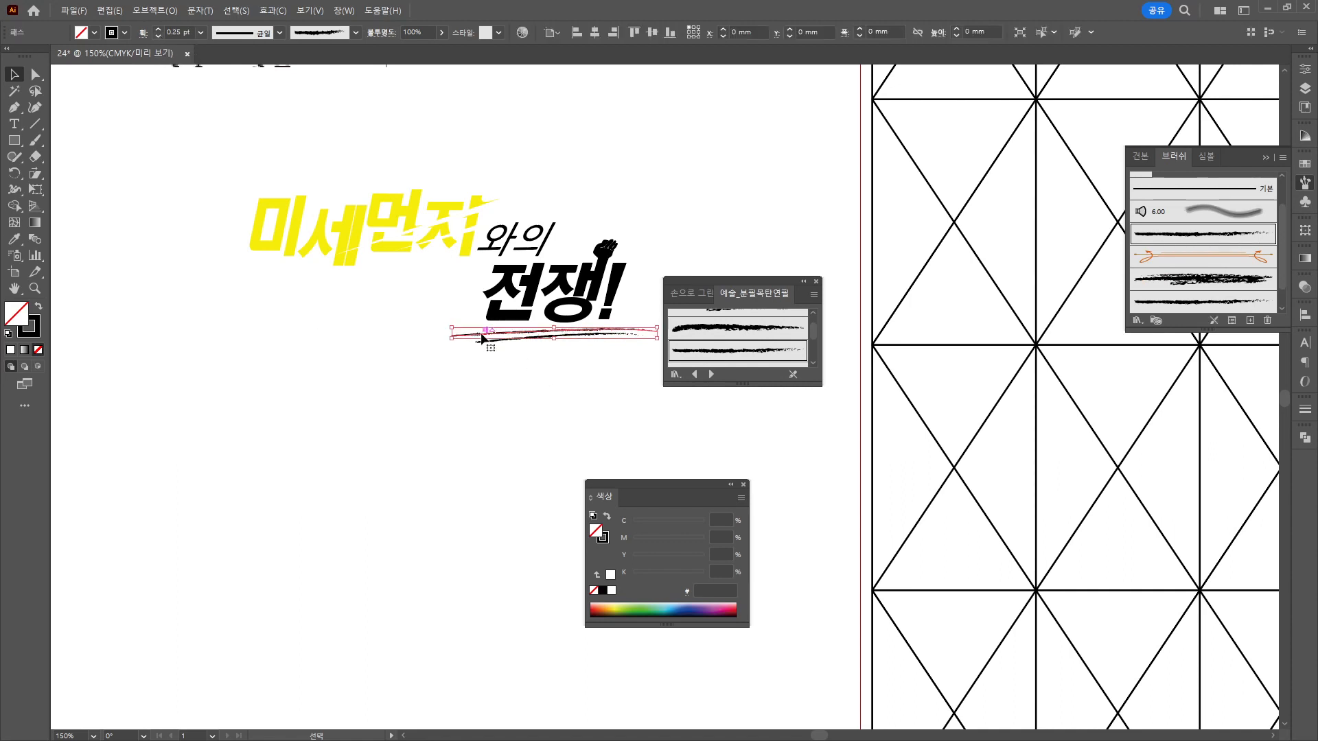
{"action": "left_click", "coordinate": [159, 29]}
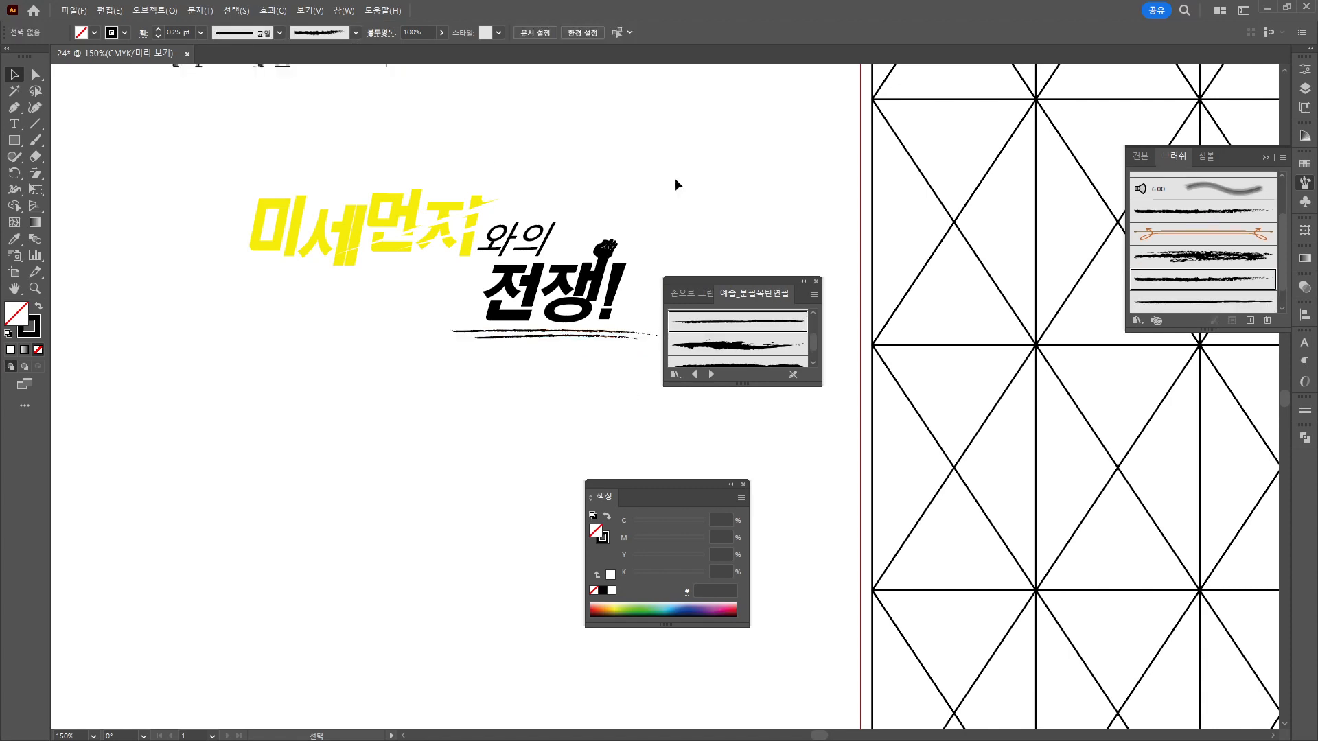
{"action": "scroll", "coordinate": [741, 340], "scroll_direction": "down", "scroll_amount": 3}
{"action": "left_click", "coordinate": [741, 337]}
{"action": "left_click", "coordinate": [159, 28]}
{"action": "scroll", "coordinate": [748, 344], "scroll_direction": "up", "scroll_amount": 6}
Open the "예술_잉크" brush library and apply its dry, tapering black ink brush to both underlines.
{"action": "left_click", "coordinate": [1138, 321]}
{"action": "mouse_move", "coordinate": [1165, 403]}
{"action": "left_click", "coordinate": [1039, 463]}
{"action": "left_click", "coordinate": [739, 365]}
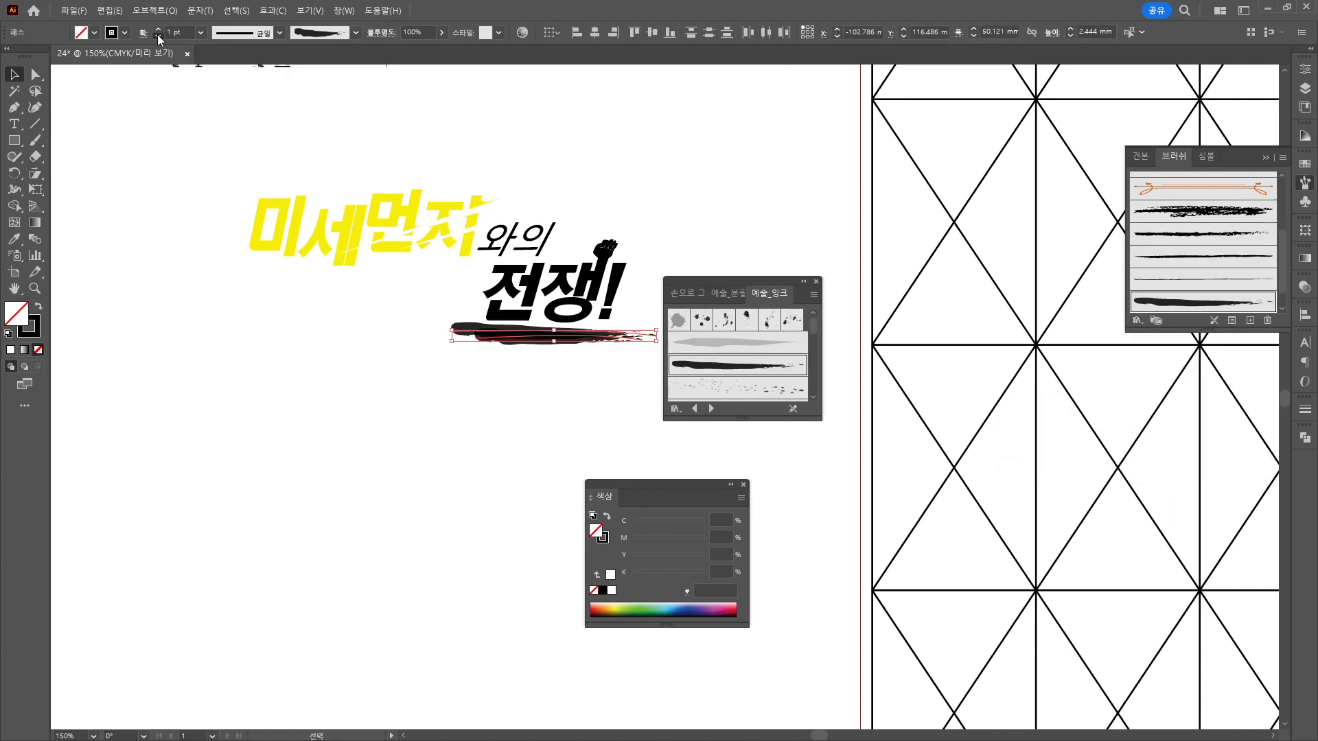
Reduce the stroke weight of both ink-brushed underlines to 0.25 pt and deselect them.
{"action": "left_click", "coordinate": [159, 36]}
{"action": "left_click", "coordinate": [158, 36]}
{"action": "left_click", "coordinate": [159, 36]}
{"action": "left_click", "coordinate": [158, 35]}
{"action": "left_click", "coordinate": [543, 374]}
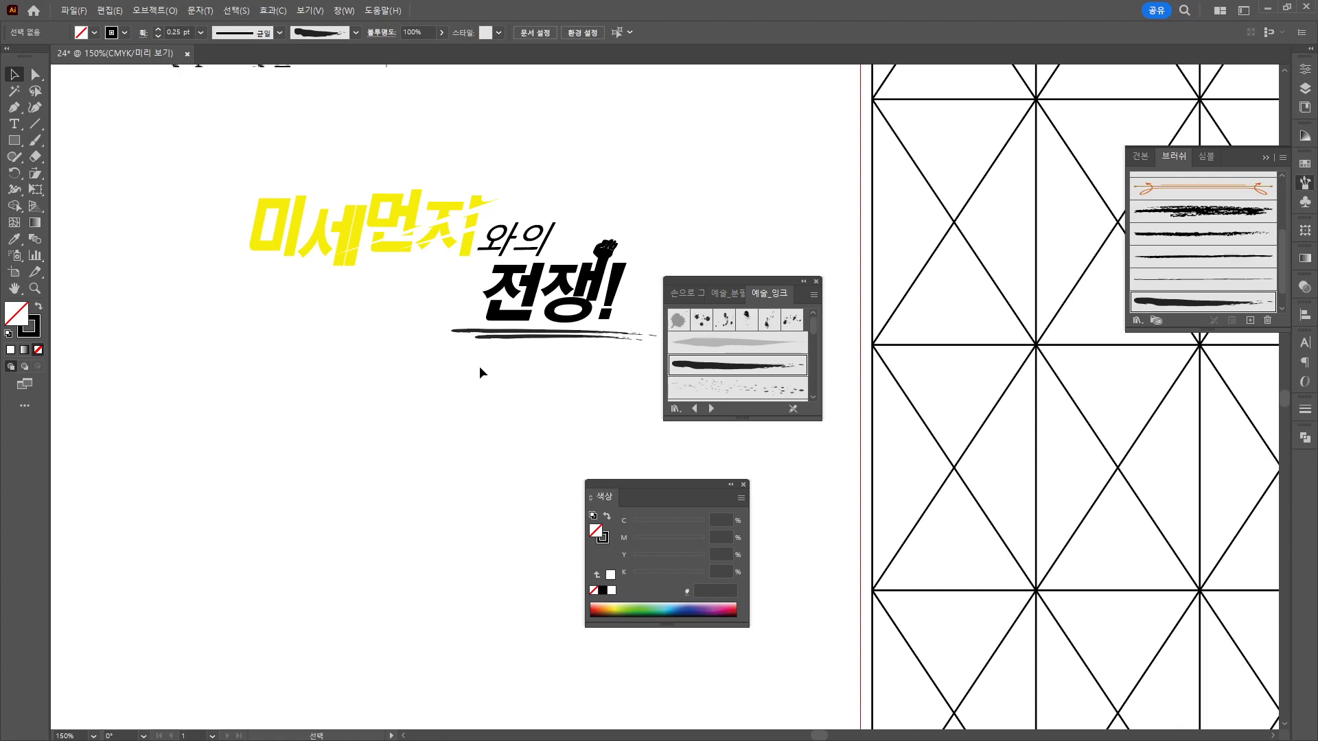
Place the finished title on the layout grid and enlarge it to match the title size on the reference poster.
{"action": "mouse_move", "coordinate": [497, 363]}
{"action": "left_mouse_down"}
{"action": "mouse_move", "coordinate": [421, 350]}
{"action": "mouse_move", "coordinate": [405, 296]}
{"action": "left_mouse_up"}
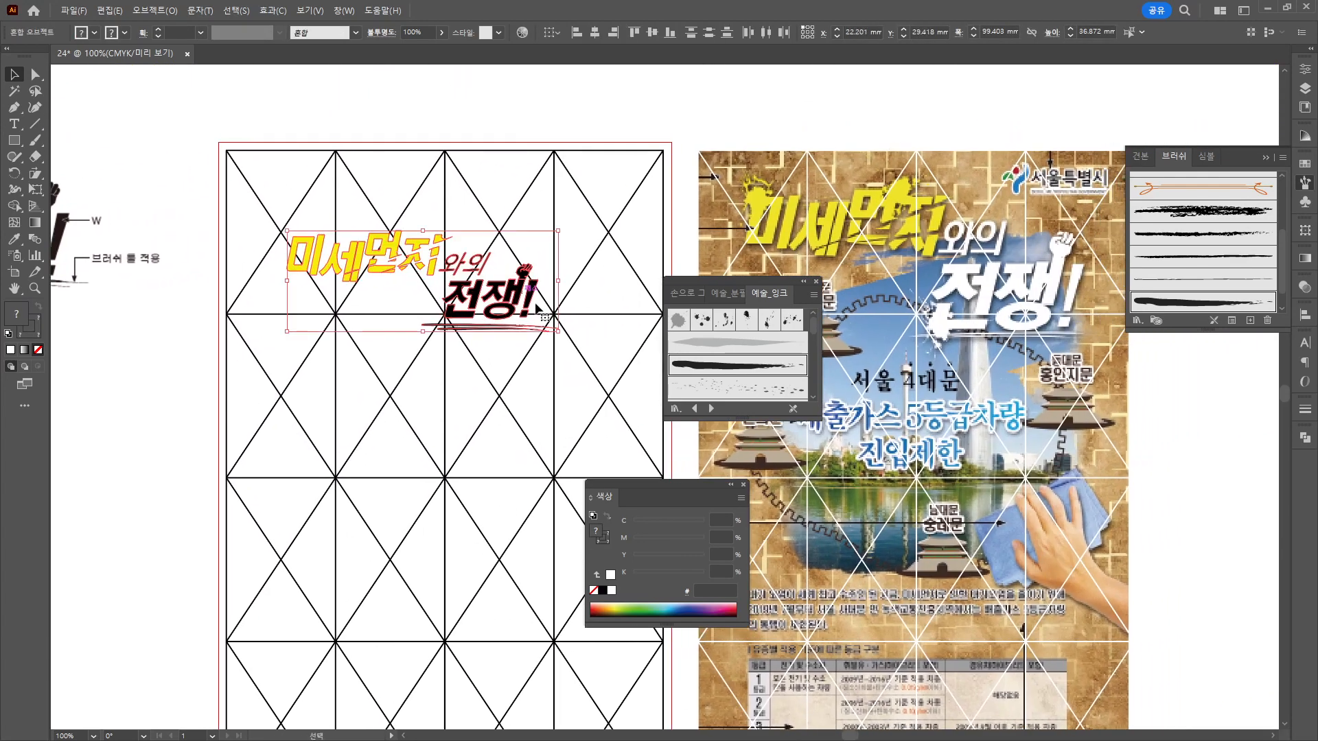
{"action": "left_click_drag", "start_coordinate": [558, 328], "coordinate": [649, 339]}
{"action": "left_click", "coordinate": [492, 109]}
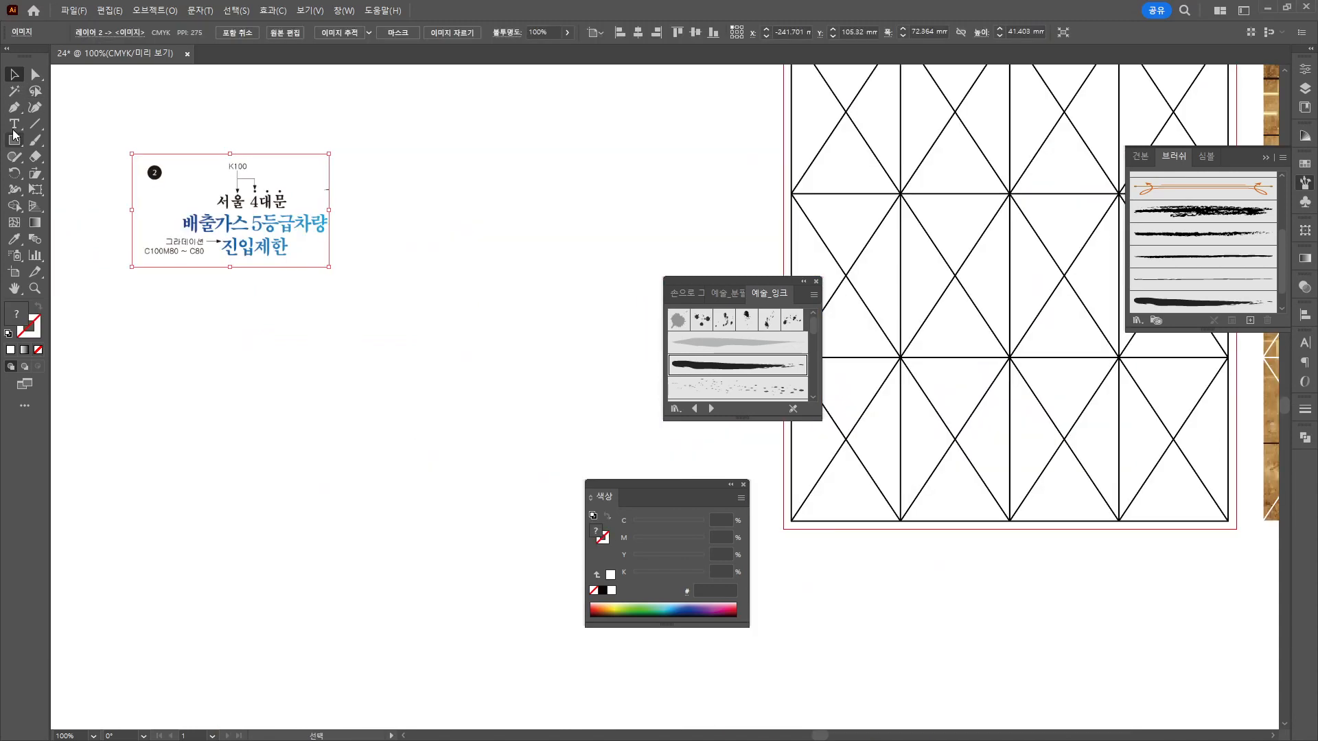
Add a line of point text reading "서울 4대문" below the reference numbered 2.
{"action": "scroll", "coordinate": [134, 206], "scroll_direction": "up", "scroll_amount": 2}
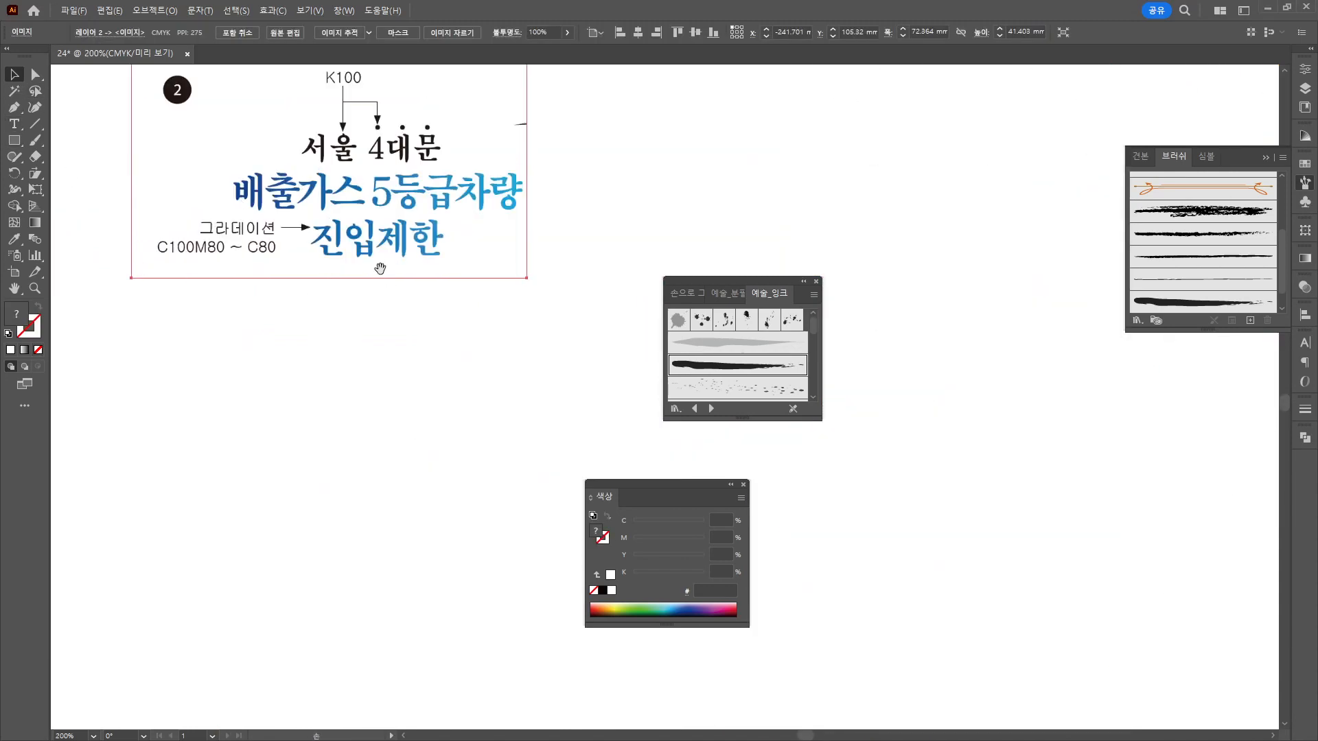
{"action": "left_click_drag", "start_coordinate": [380, 269], "coordinate": [369, 286]}
{"action": "left_click", "coordinate": [23, 130]}
{"action": "left_click", "coordinate": [271, 347]}
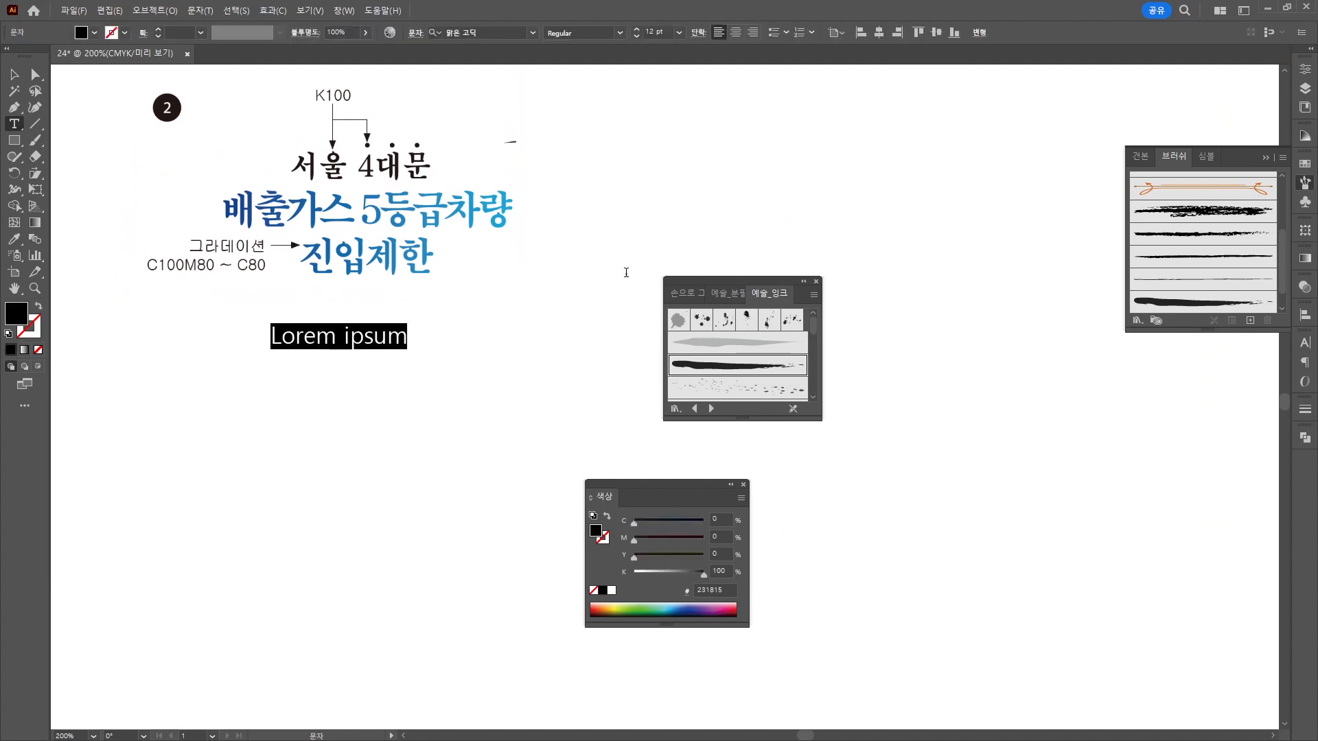
{"action": "type", "text": "시4대문"}
{"action": "key", "text": "Return"}
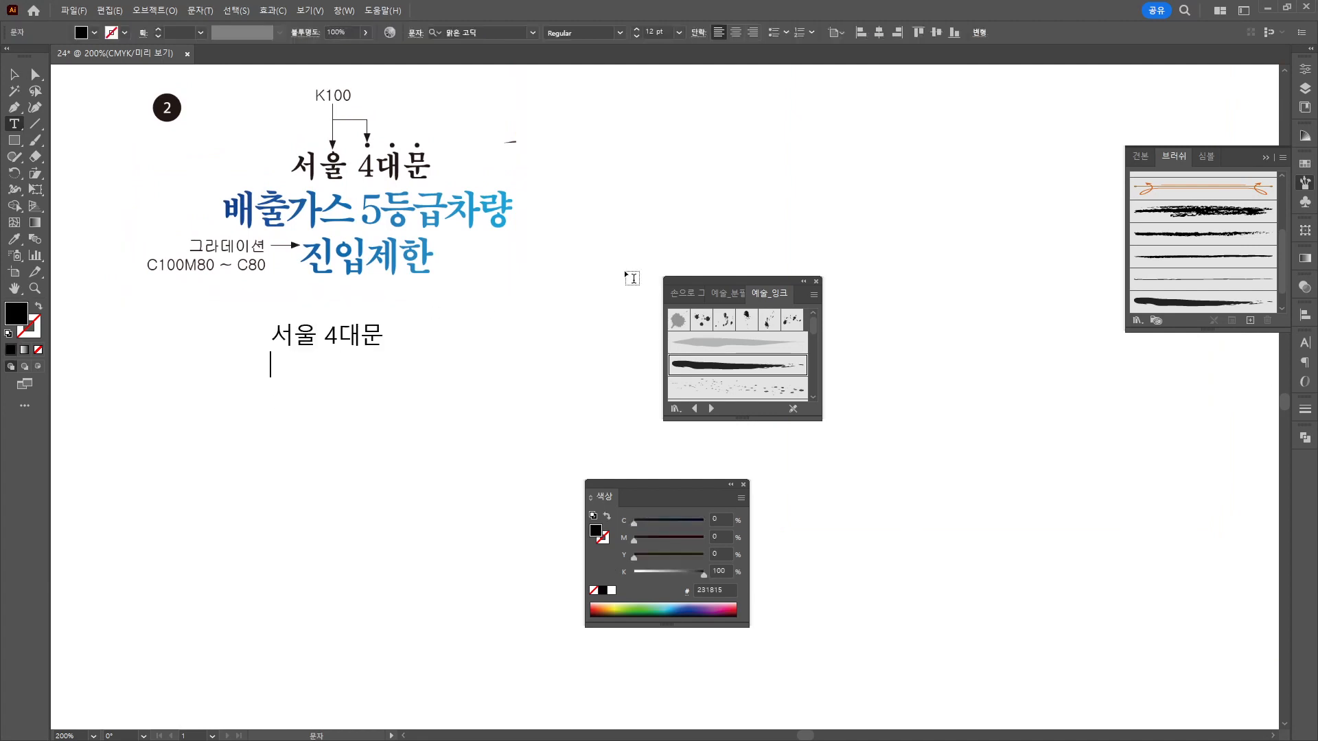
{"action": "key", "text": "BackSpace"}
Set the font of the "서울 4대문" line to Adobe 명조 Std M.
{"action": "key", "text": "ctrl+a"}
{"action": "left_click", "coordinate": [532, 33]}
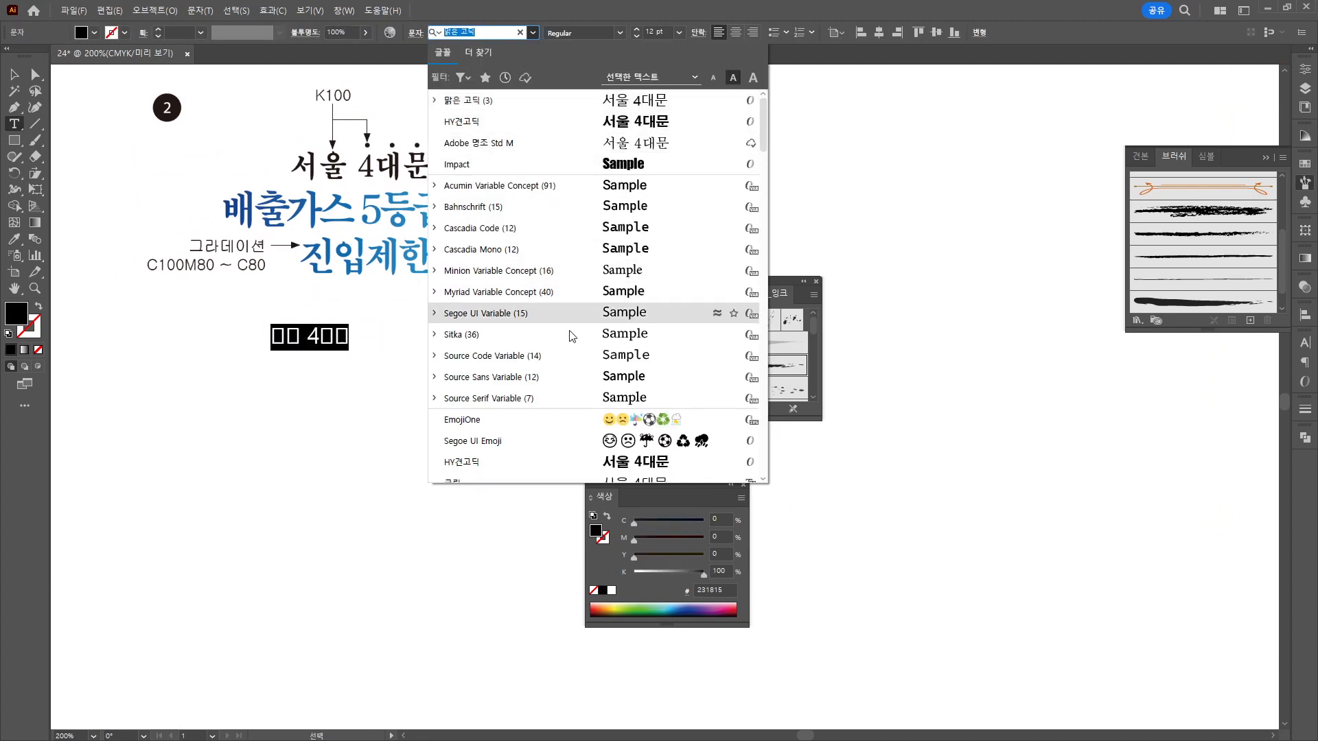
{"action": "scroll", "coordinate": [495, 309], "scroll_direction": "down", "scroll_amount": 1}
{"action": "left_click", "coordinate": [495, 469]}
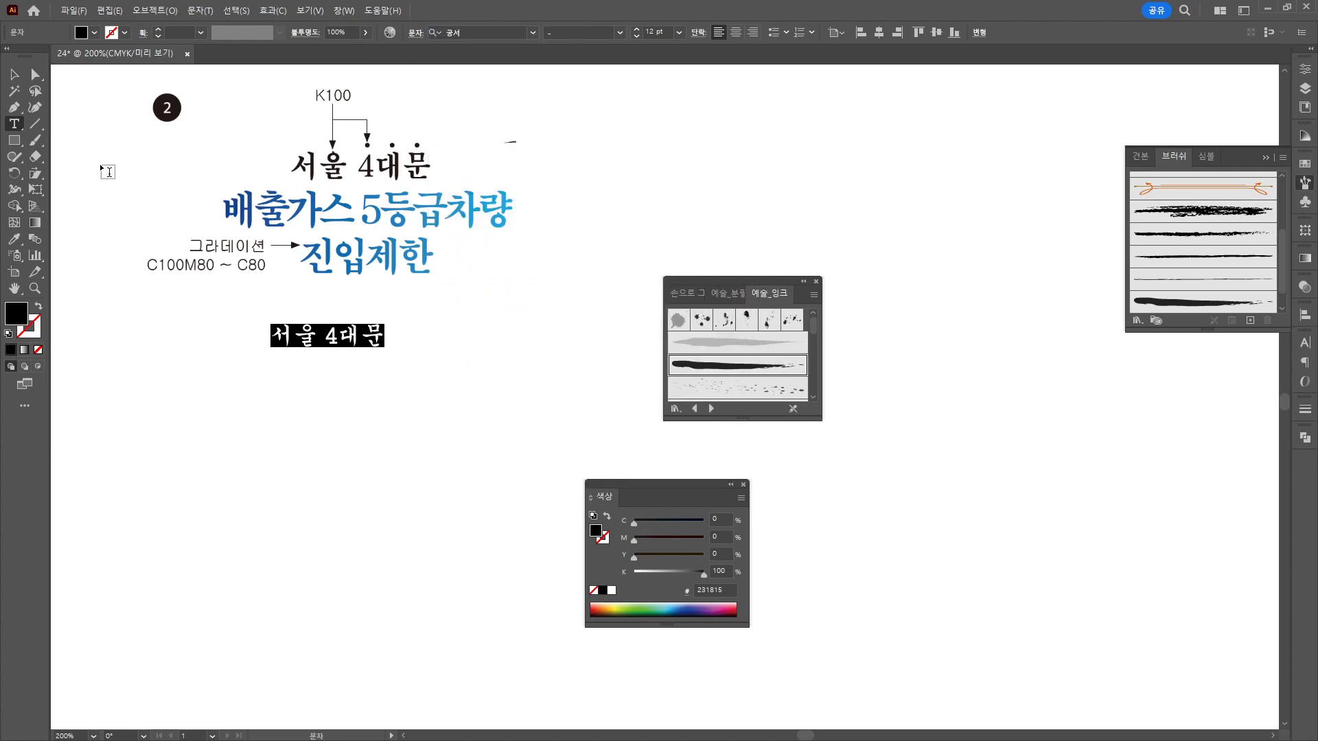
{"action": "left_click", "coordinate": [534, 34]}
{"action": "scroll", "coordinate": [542, 404], "scroll_direction": "down", "scroll_amount": 3}
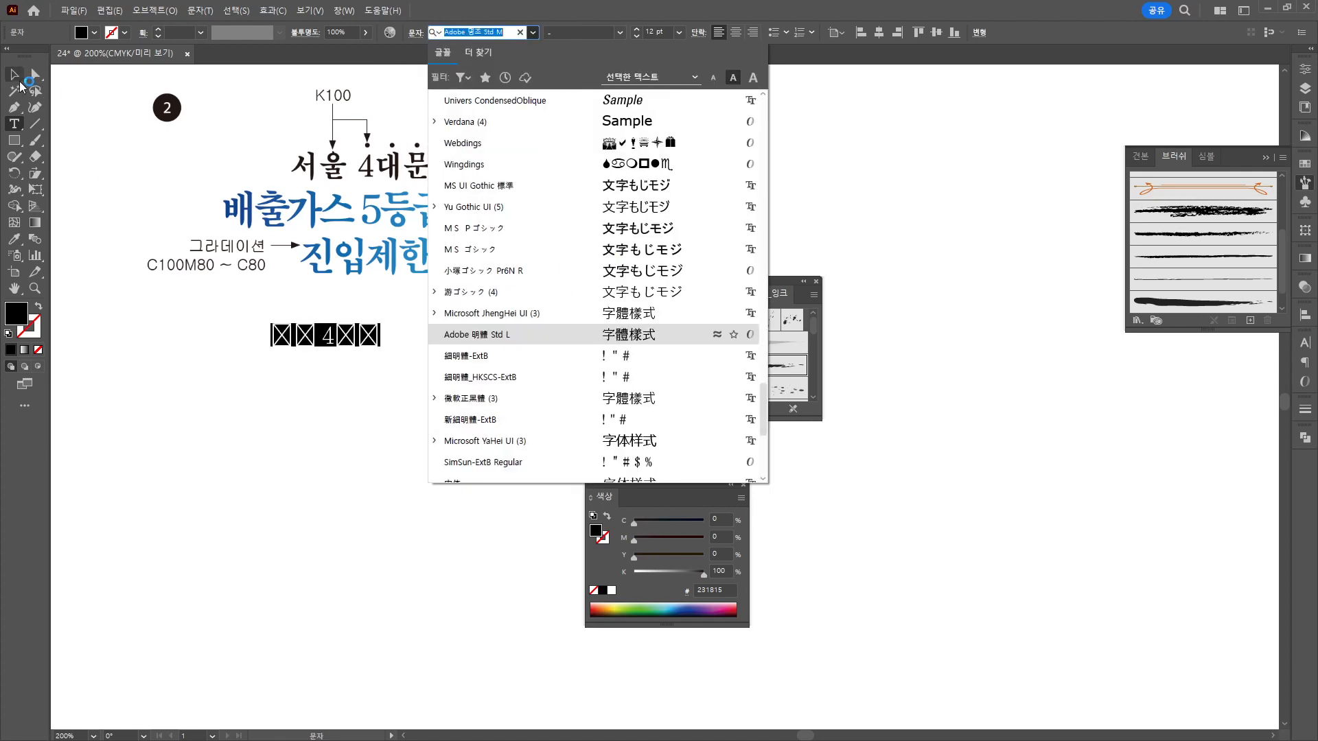
{"action": "left_click", "coordinate": [15, 74]}
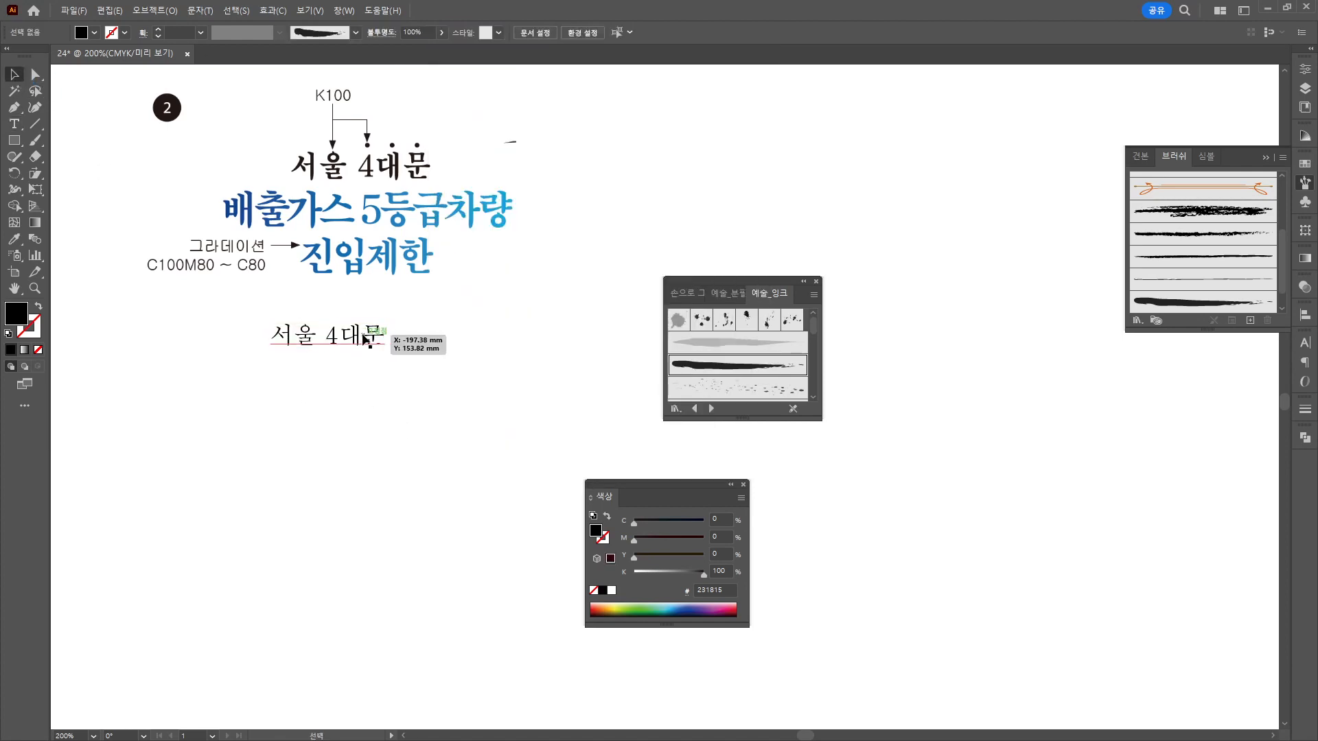
Enlarge the "서울 4대문" line to about 18 pt and place a duplicate directly beneath it.
{"action": "left_click", "coordinate": [383, 347]}
{"action": "left_click_drag", "start_coordinate": [386, 348], "coordinate": [421, 414]}
Replace the duplicate's text with the two lines "배출가스 5등급차량" and "진입제한".
{"action": "double_click", "coordinate": [421, 413]}
{"action": "key", "text": "ctrl+a"}
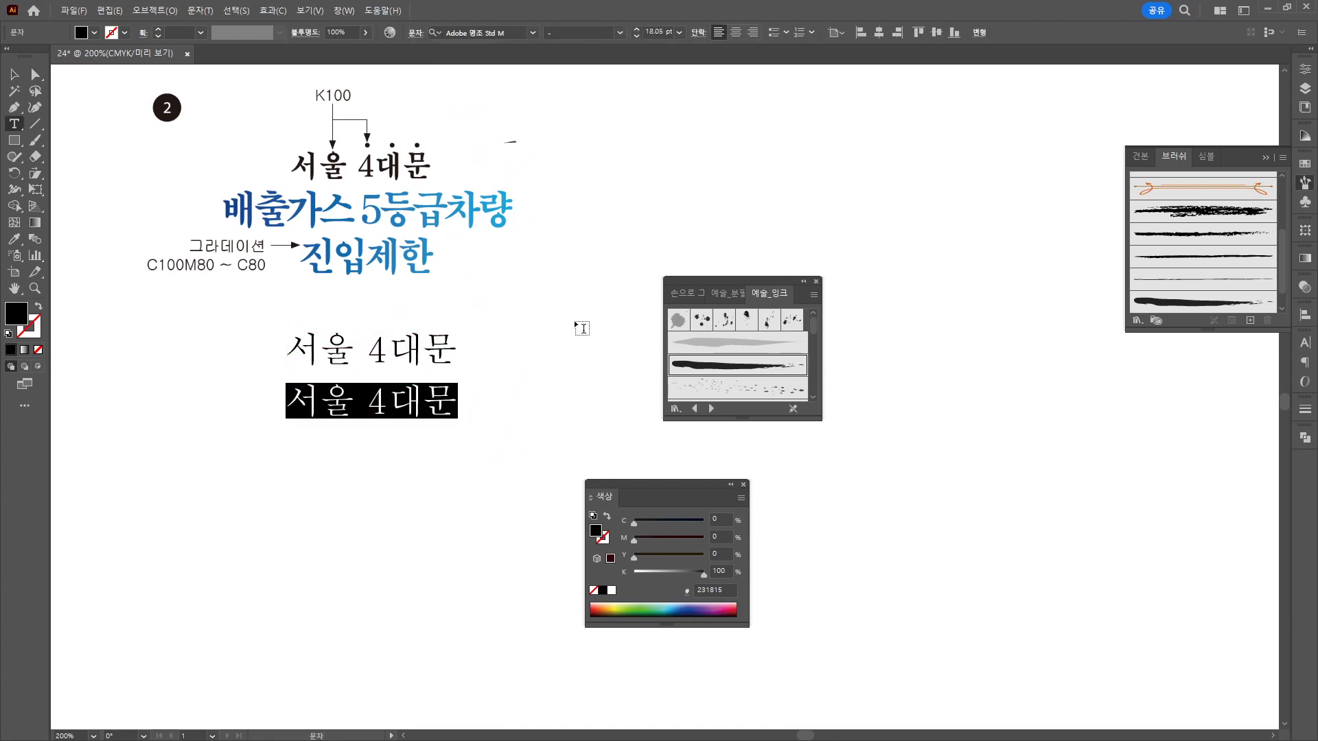
{"action": "type", "text": "배출가스 5"}
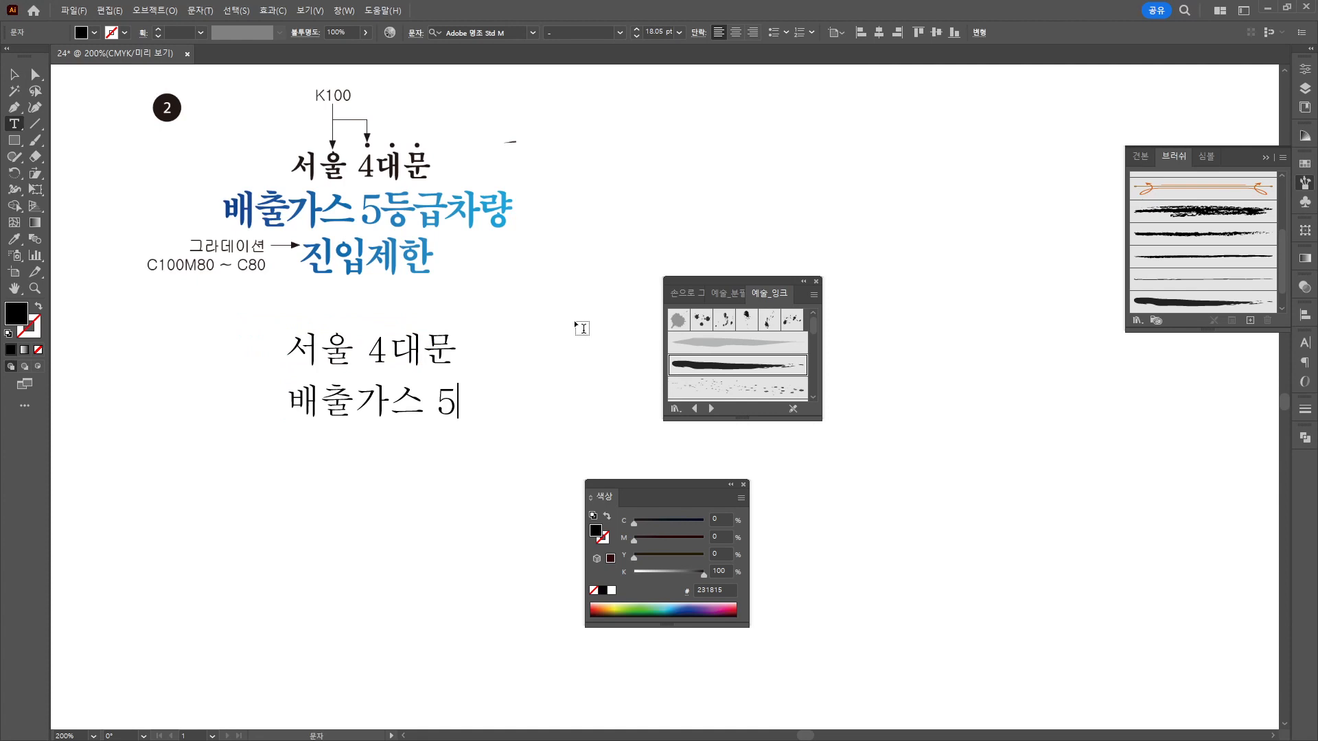
{"action": "type", "text": "등급차량"}
{"action": "key", "text": "Return"}
{"action": "type", "text": "진"}
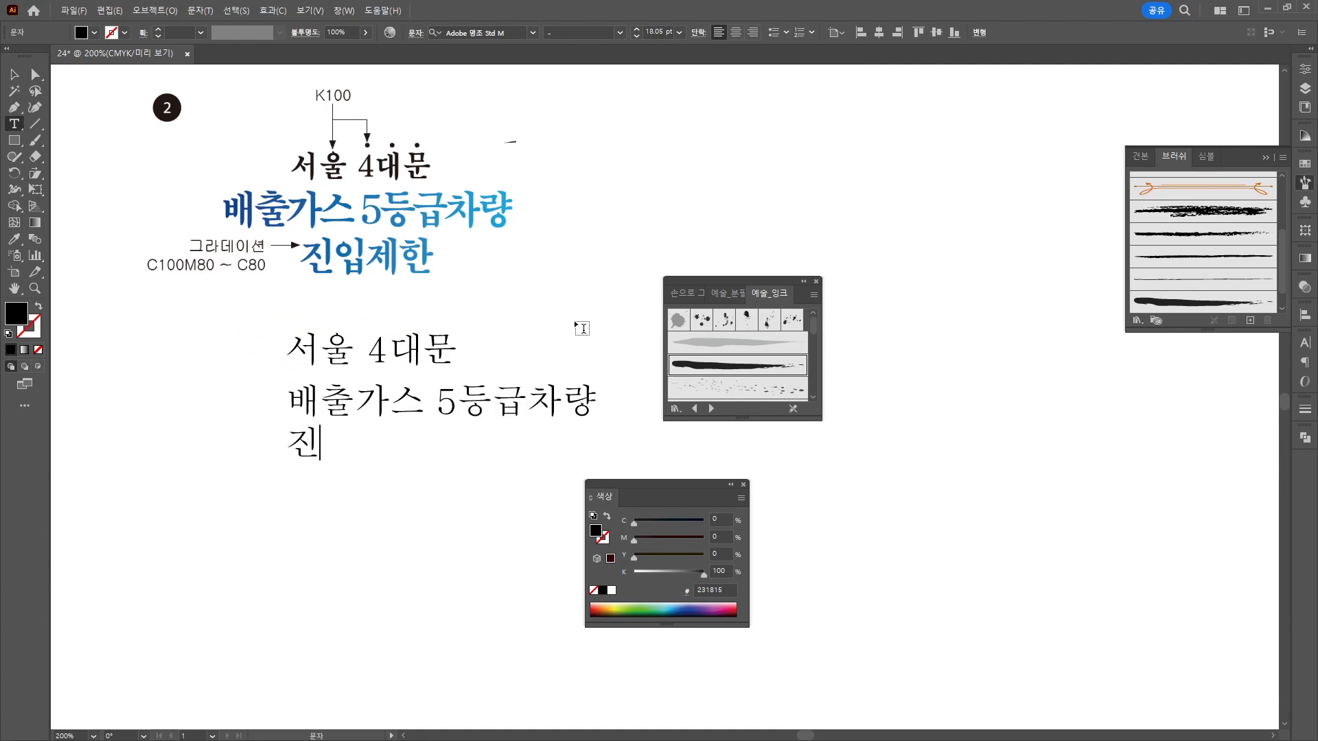
{"action": "type", "text": "입제한"}
Center-align the two-line text and shift it back under the "서울 4대문" line.
{"action": "key", "text": "ctrl+a"}
{"action": "left_click", "coordinate": [735, 32]}
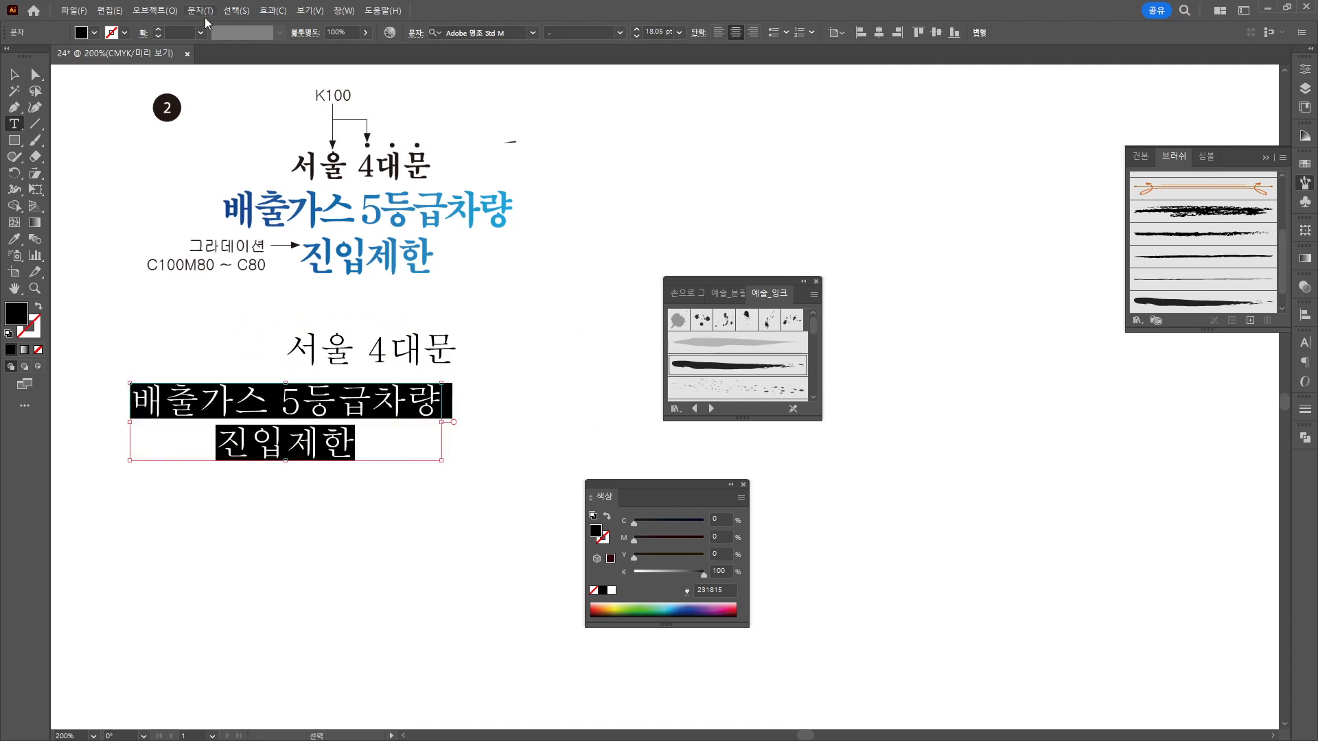
{"action": "key", "text": "Escape"}
{"action": "left_click_drag", "start_coordinate": [327, 401], "coordinate": [411, 400]}
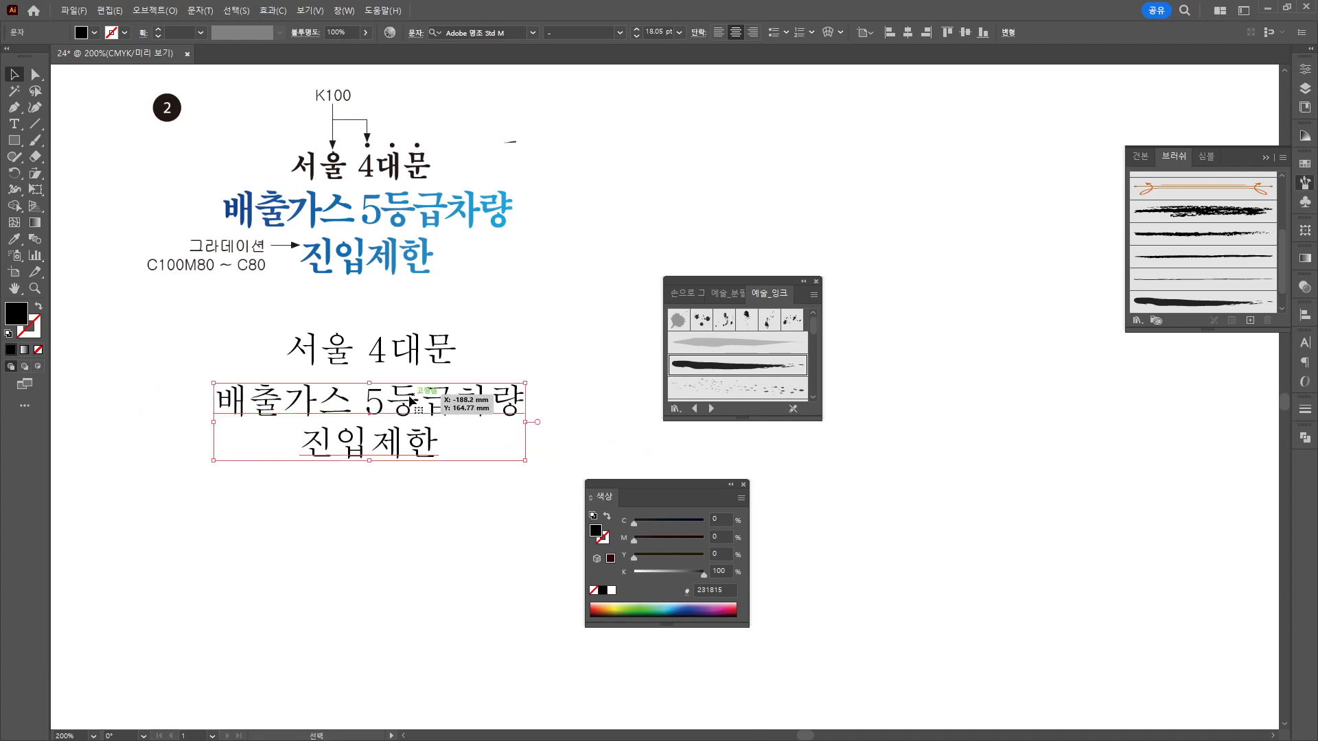
Draw a rectangle about 15 by 8 mm beside the text and fill it with a linear gradient.
{"action": "key", "text": "m"}
{"action": "key", "text": "ctrl+shift+a"}
{"action": "left_click_drag", "start_coordinate": [503, 274], "coordinate": [586, 320]}
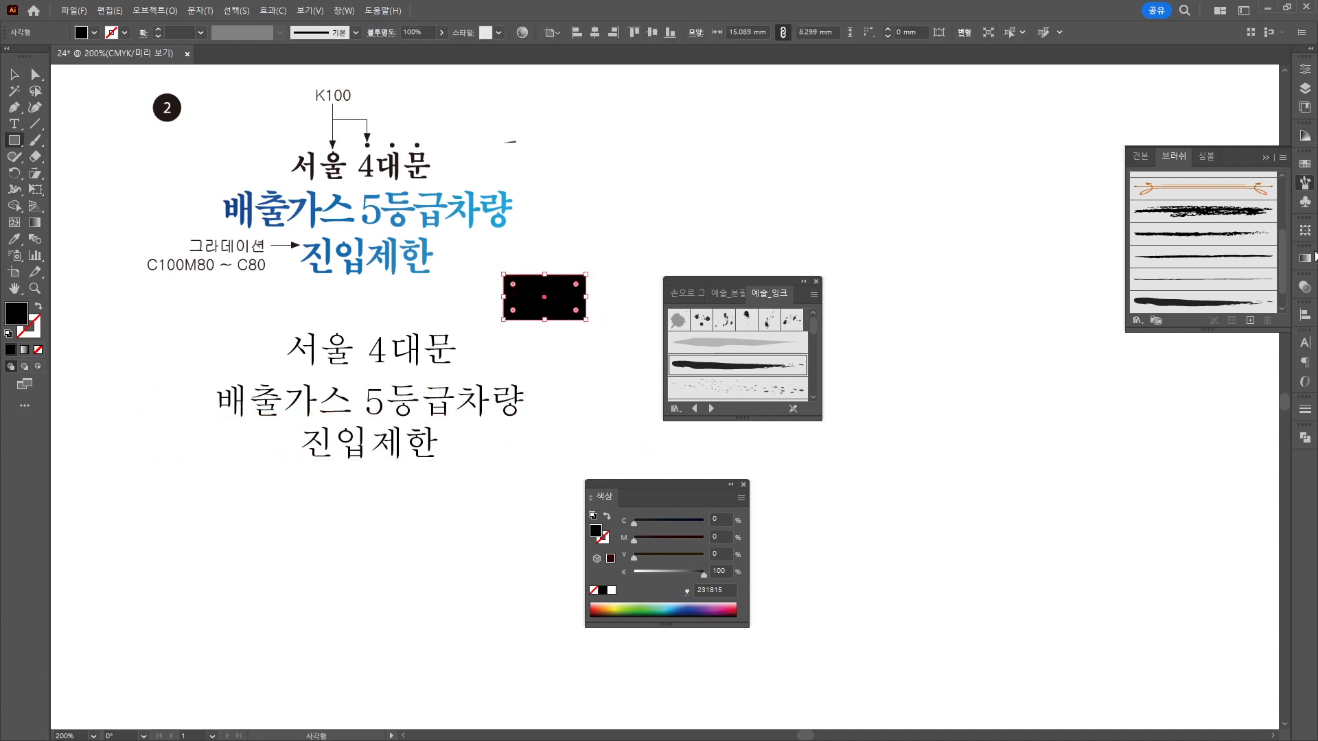
{"action": "left_click", "coordinate": [1306, 258]}
{"action": "left_click", "coordinate": [1166, 371]}
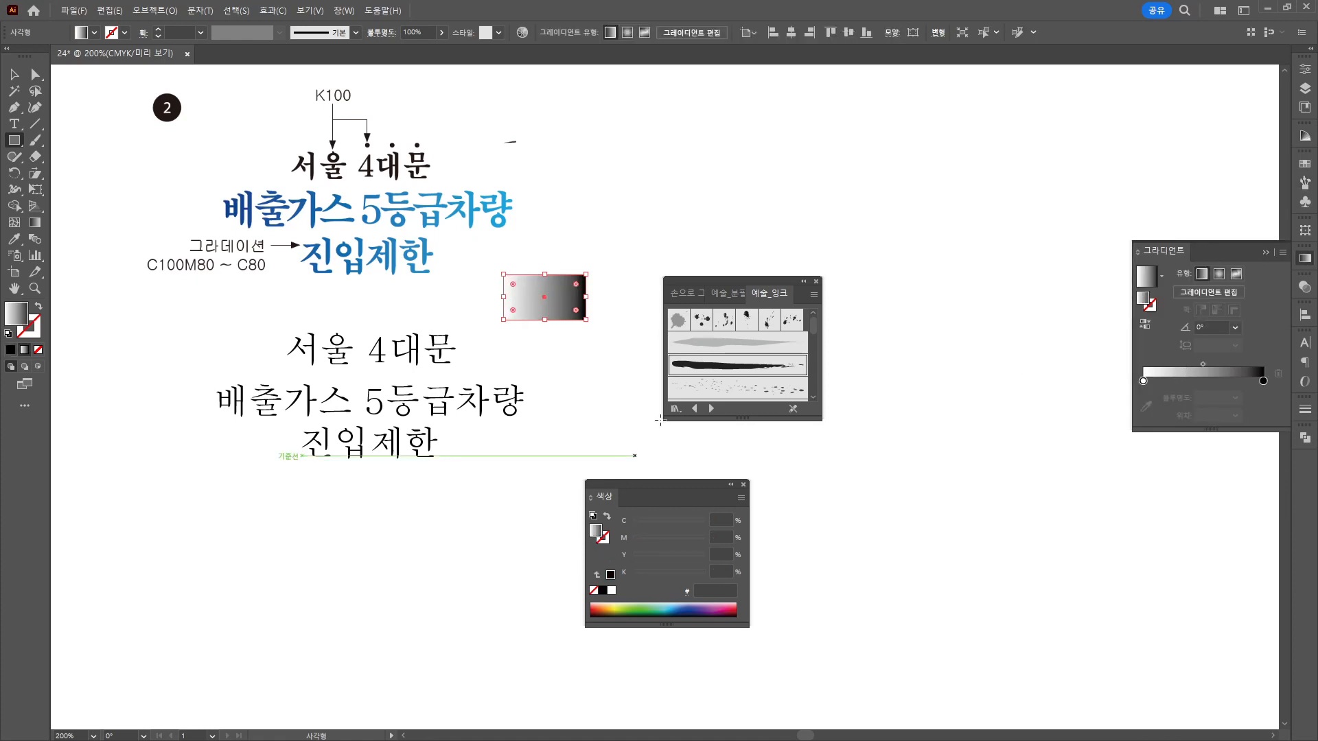
Set the gradient's starting color stop to C100 M80.
{"action": "left_click", "coordinate": [1143, 381]}
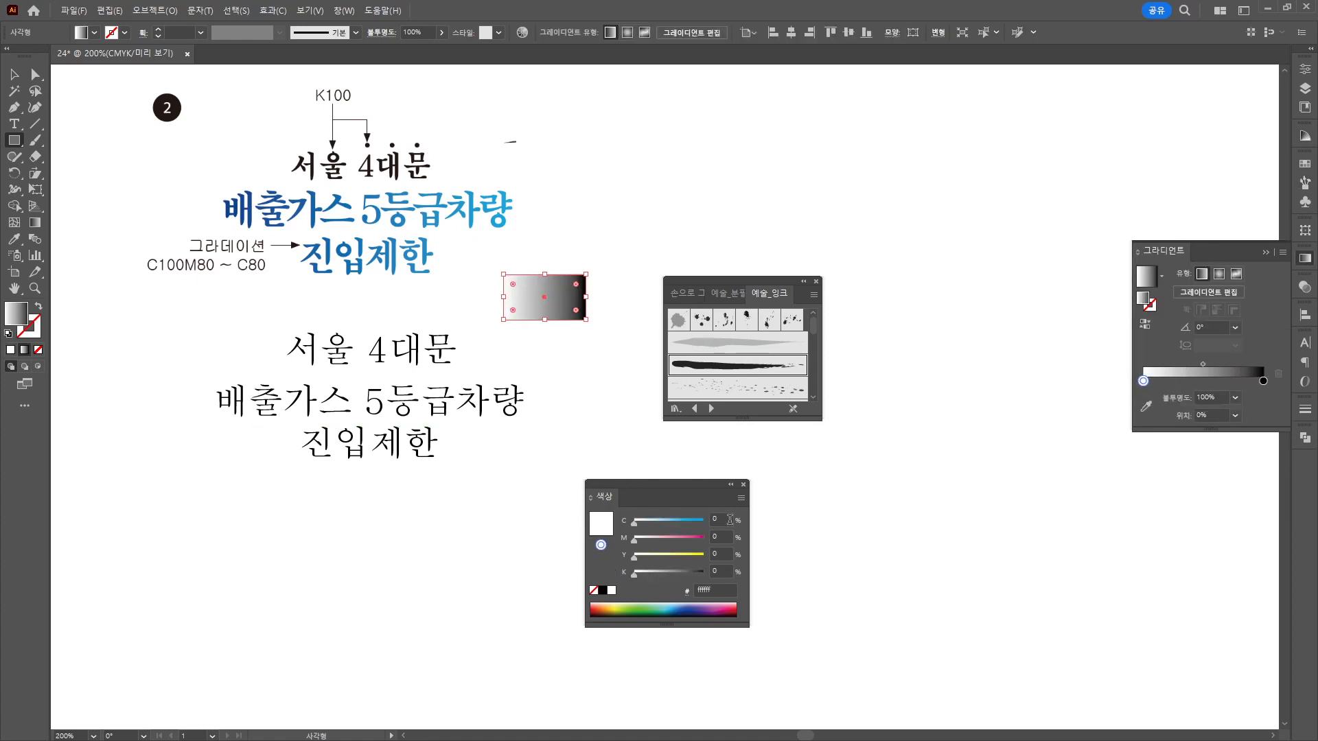
{"action": "left_click_drag", "start_coordinate": [635, 494], "coordinate": [954, 338]}
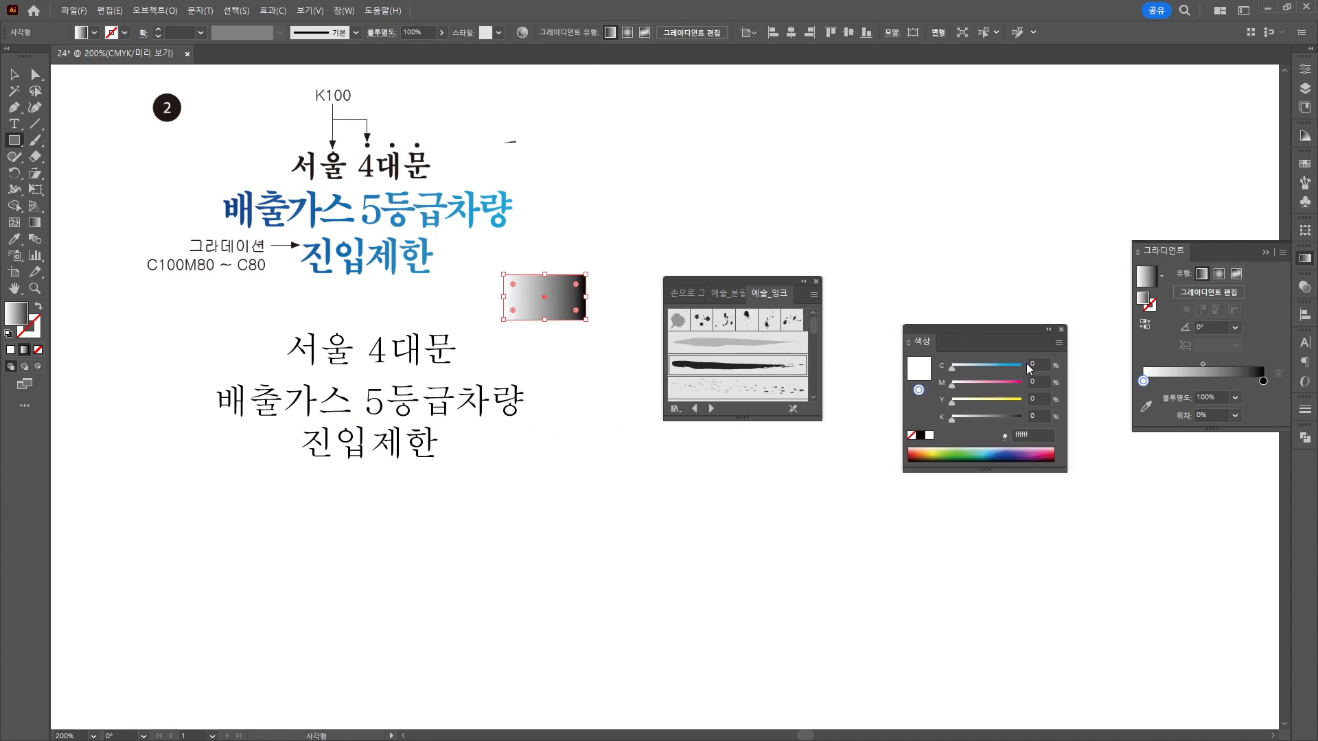
{"action": "type", "text": "100"}
{"action": "key", "text": "Tab"}
{"action": "type", "text": "80"}
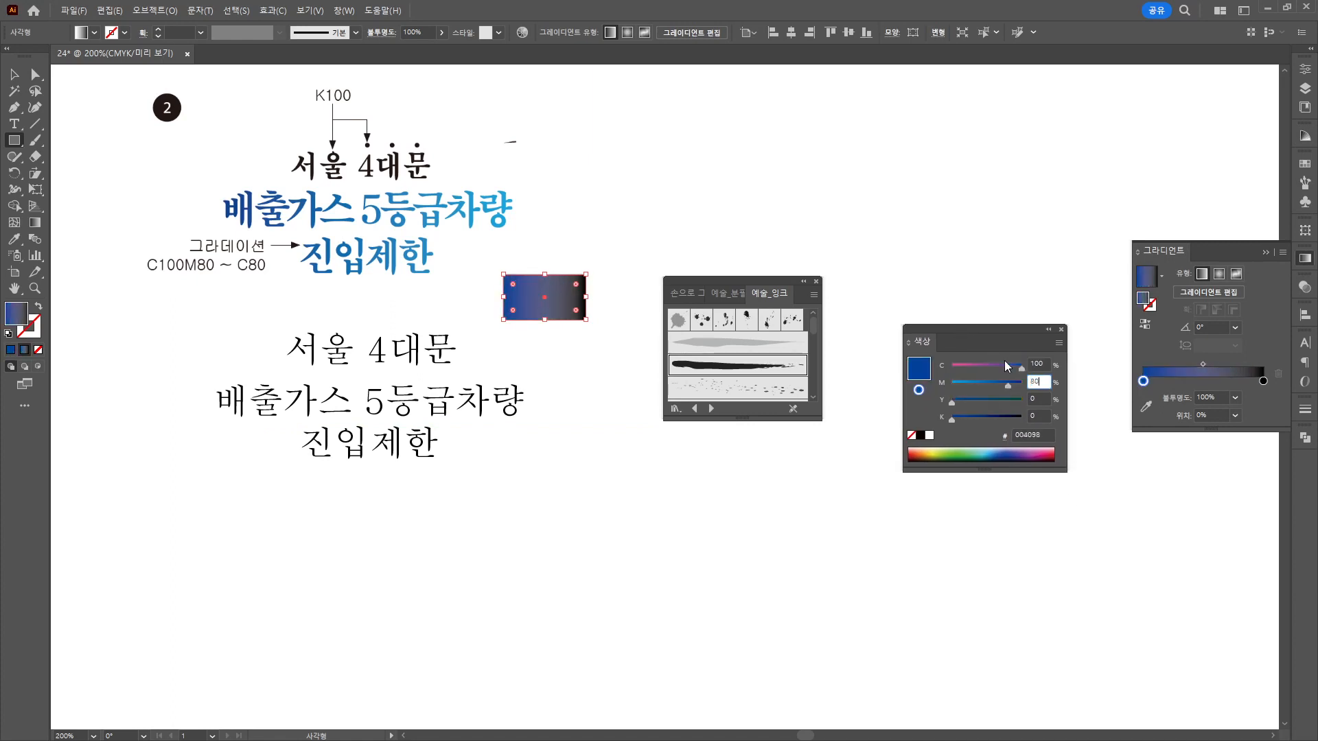
Set the gradient's ending color stop to C80 with K0.
{"action": "left_click", "coordinate": [1265, 382]}
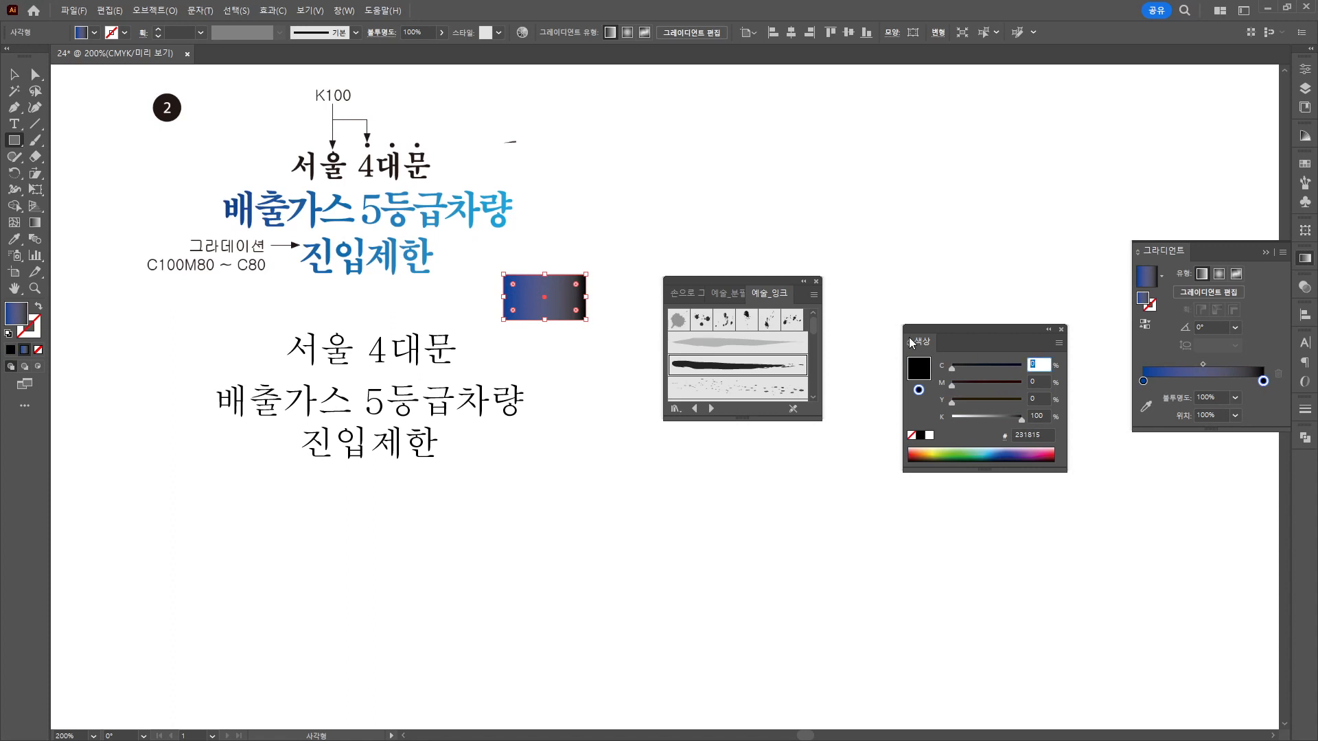
{"action": "type", "text": "80"}
{"action": "key", "text": "Tab"}
{"action": "key", "text": "Tab"}
{"action": "key", "text": "Tab"}
{"action": "type", "text": "0"}
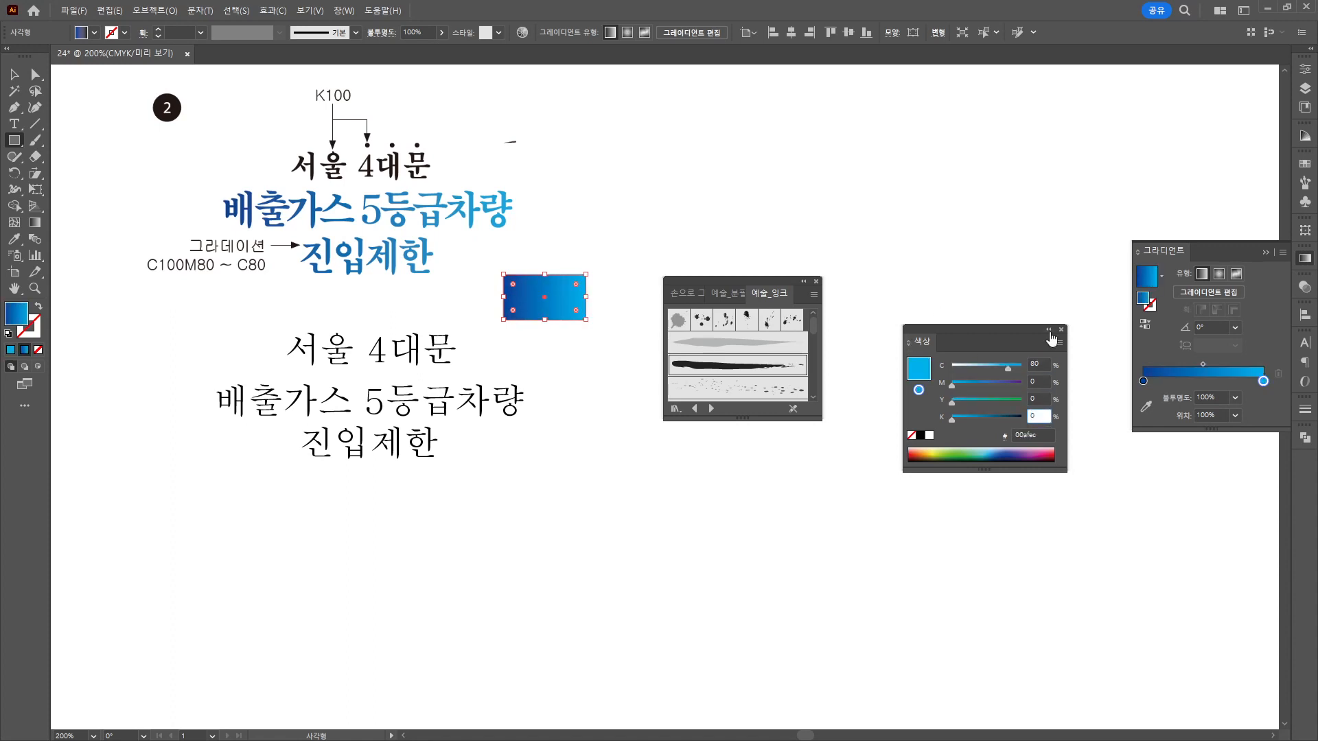
{"action": "left_click", "coordinate": [1143, 382]}
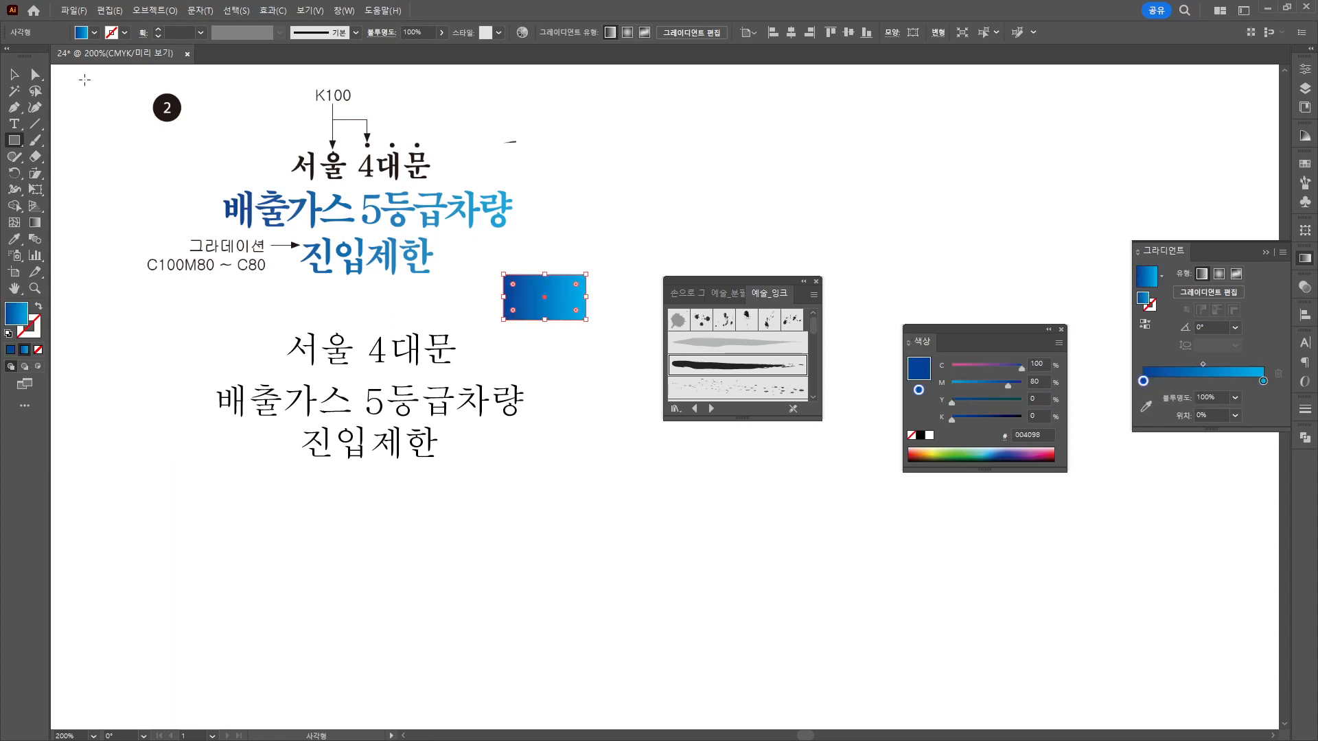
Convert the two-line text "배출가스 5등급차량 / 진입제한" to outlines.
{"action": "key", "text": "v"}
{"action": "left_click", "coordinate": [361, 415]}
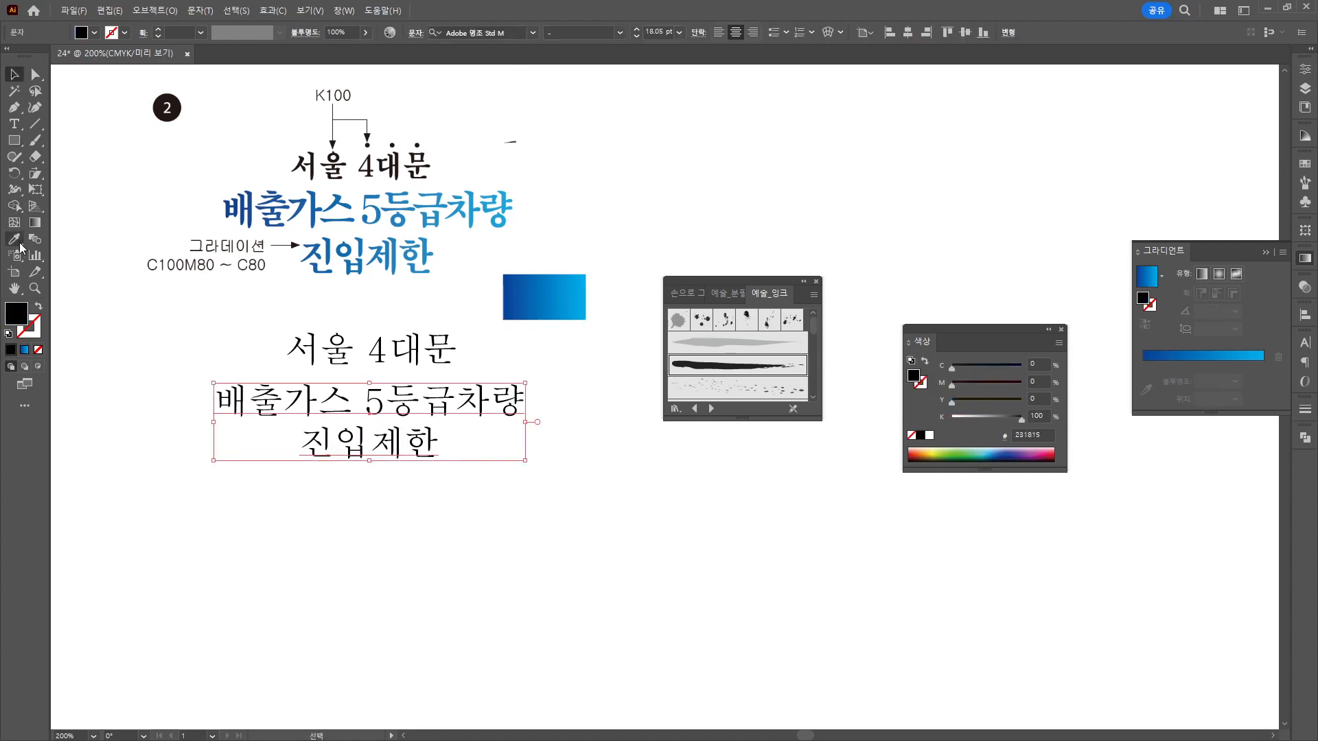
{"action": "right_click", "coordinate": [399, 415]}
{"action": "left_click", "coordinate": [480, 200]}
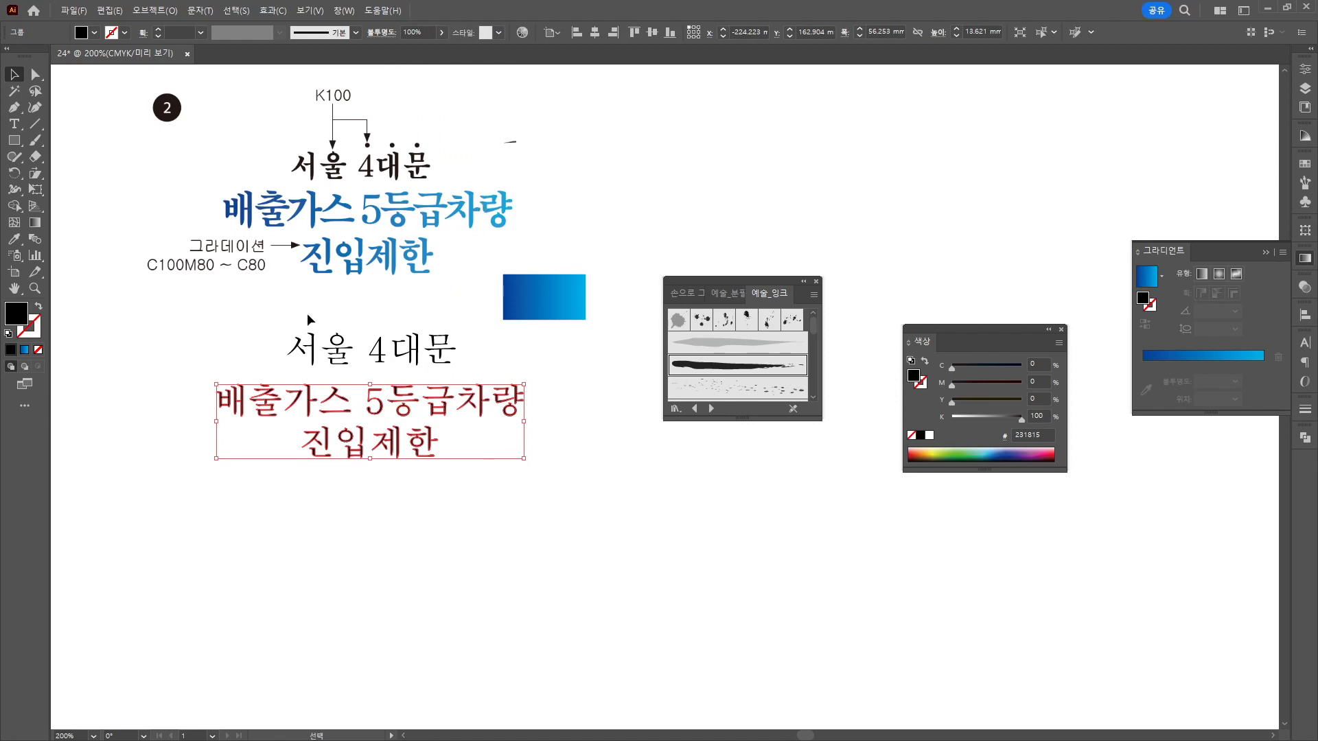
Apply the rectangle's blue gradient to the outlined two-line text with the Eyedropper and deselect it.
{"action": "left_click", "coordinate": [14, 238]}
{"action": "left_click", "coordinate": [544, 296]}
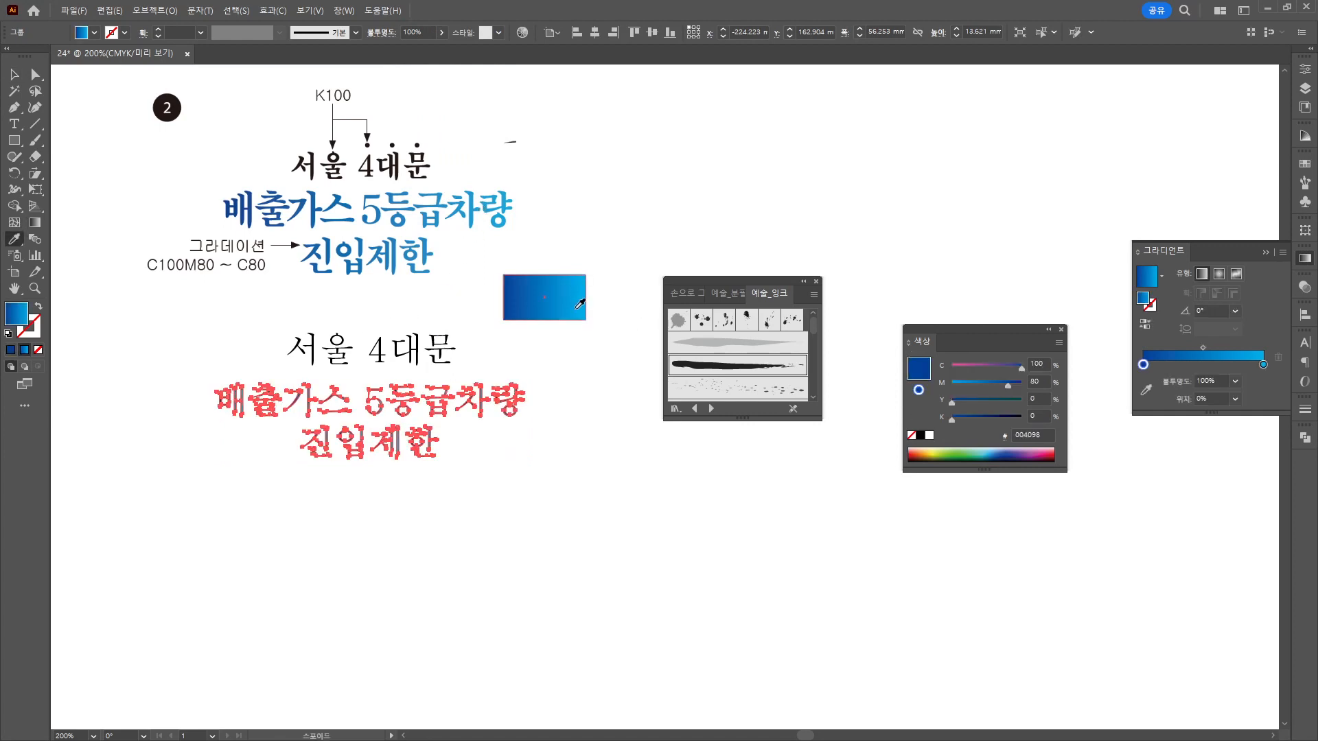
{"action": "left_click", "coordinate": [14, 74]}
{"action": "left_click", "coordinate": [360, 497]}
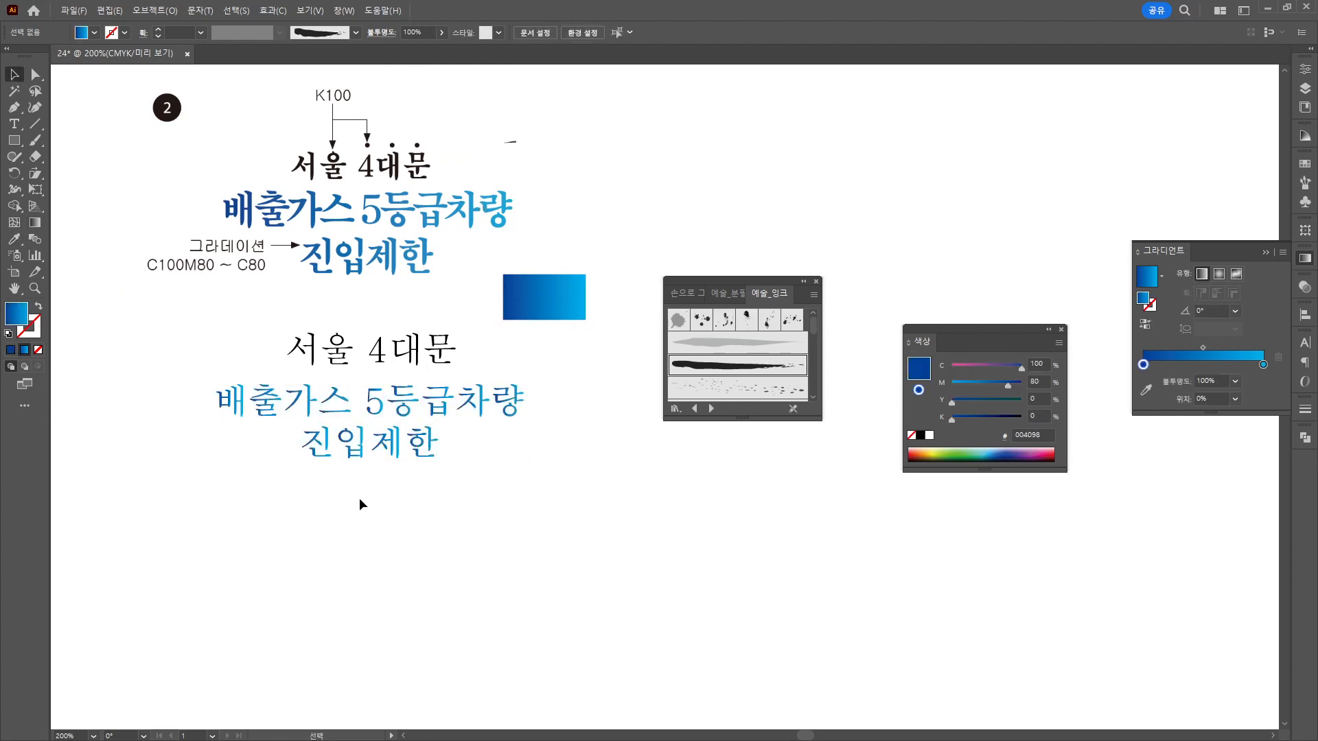
Stretch one continuous horizontal gradient across both outlined lines and move them up closer to the "서울 4대문" line.
{"action": "left_click", "coordinate": [374, 406]}
{"action": "left_click", "coordinate": [32, 222]}
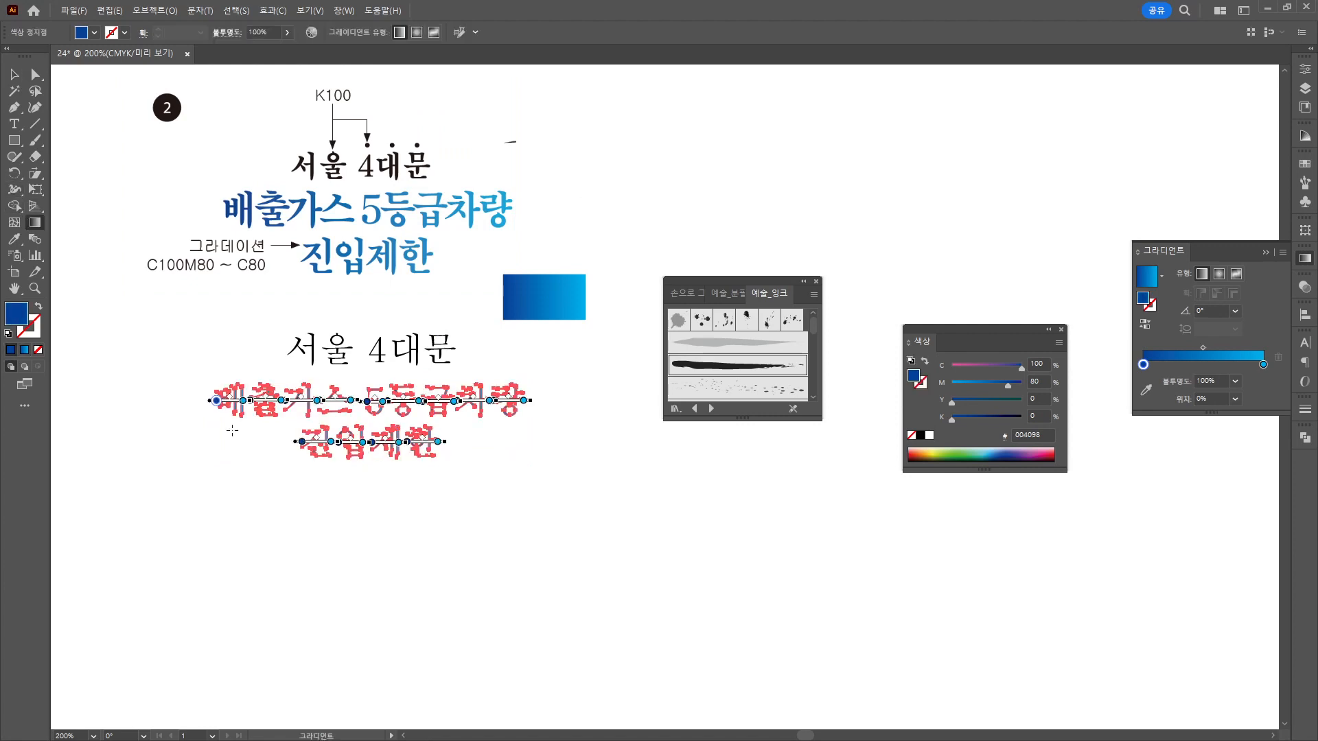
{"action": "left_click_drag", "start_coordinate": [193, 414], "coordinate": [558, 416]}
{"action": "left_click", "coordinate": [14, 74]}
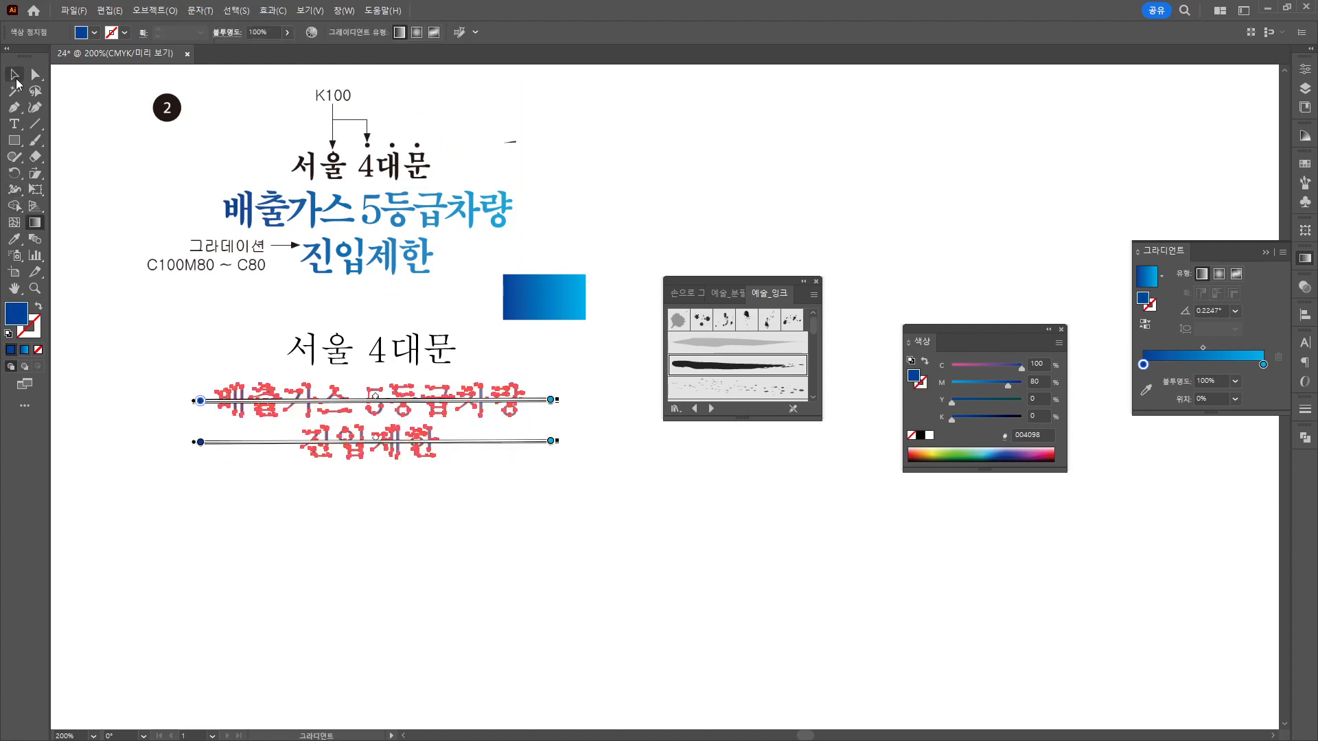
{"action": "left_click", "coordinate": [528, 659]}
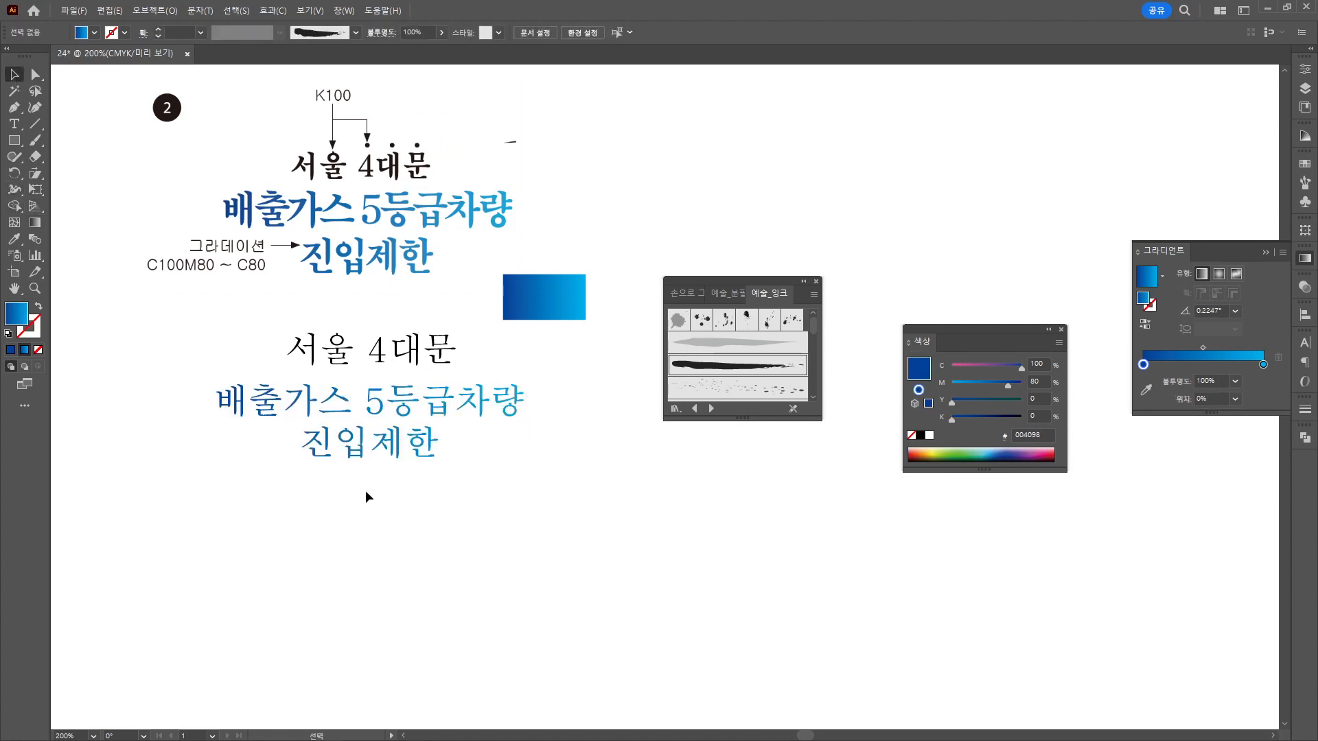
{"action": "left_click_drag", "start_coordinate": [396, 404], "coordinate": [388, 393]}
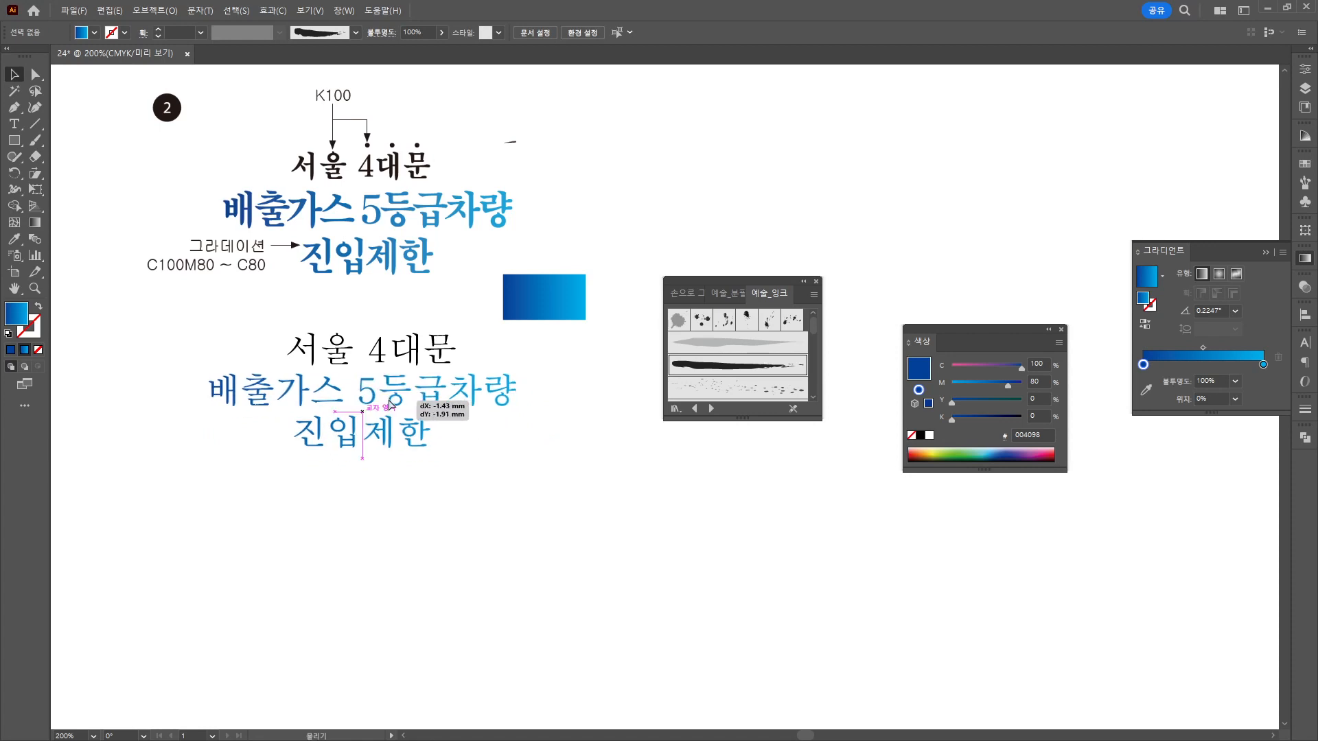
{"action": "left_click", "coordinate": [471, 500]}
Draw three small black emphasis dots without stroke above the characters of "4대문".
{"action": "left_click_drag", "start_coordinate": [13, 140], "coordinate": [68, 173]}
{"action": "scroll", "coordinate": [356, 334], "scroll_direction": "up", "scroll_amount": 2}
{"action": "mouse_move", "coordinate": [403, 307]}
{"action": "left_mouse_down"}
{"action": "mouse_move", "coordinate": [416, 320]}
{"action": "mouse_move", "coordinate": [530, 313]}
{"action": "left_mouse_up"}
{"action": "key", "text": "d"}
{"action": "key", "text": "slash"}
{"action": "key", "text": "shift+x"}
{"action": "key", "text": "v"}
{"action": "left_click", "coordinate": [583, 323]}
{"action": "scroll", "coordinate": [551, 368], "scroll_direction": "down", "scroll_amount": 2}
{"action": "left_click_drag", "start_coordinate": [543, 386], "coordinate": [535, 410]}
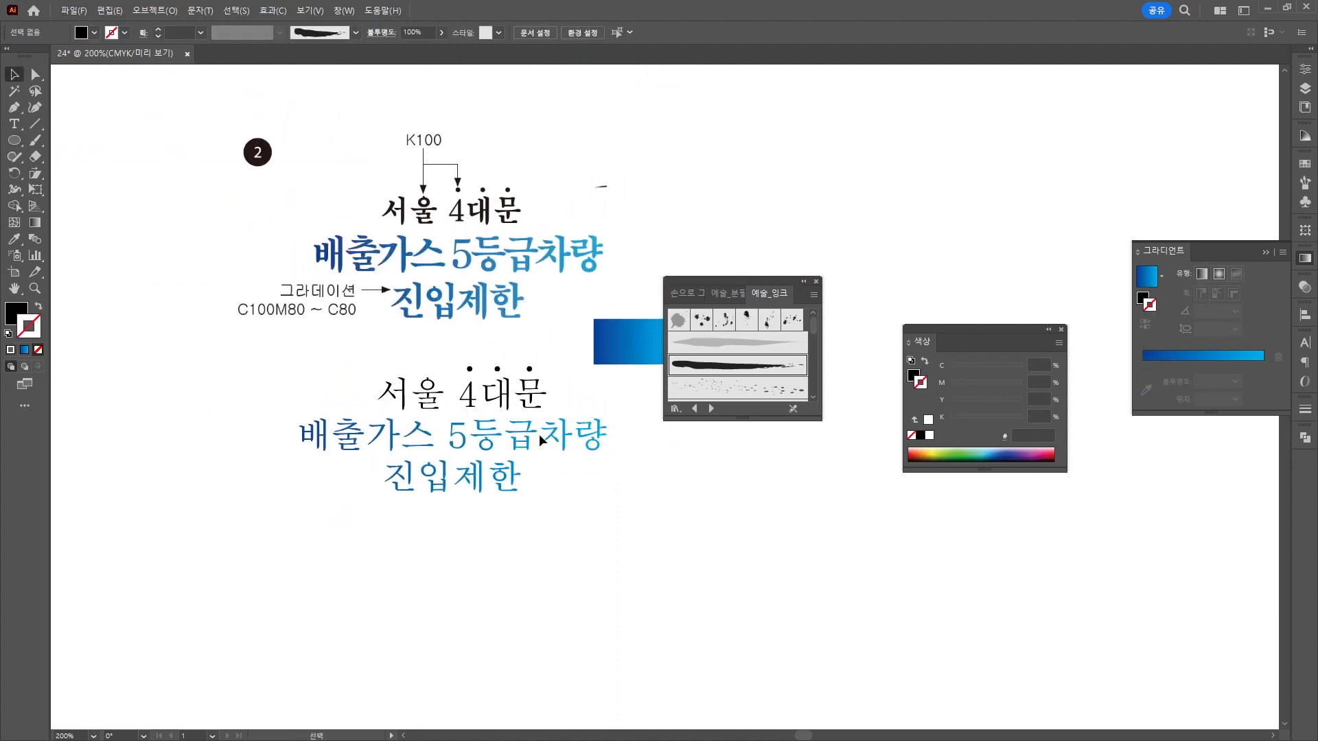
Center the "서울 4대문" line and the blue gradient text horizontally on each other.
{"action": "left_click", "coordinate": [487, 447]}
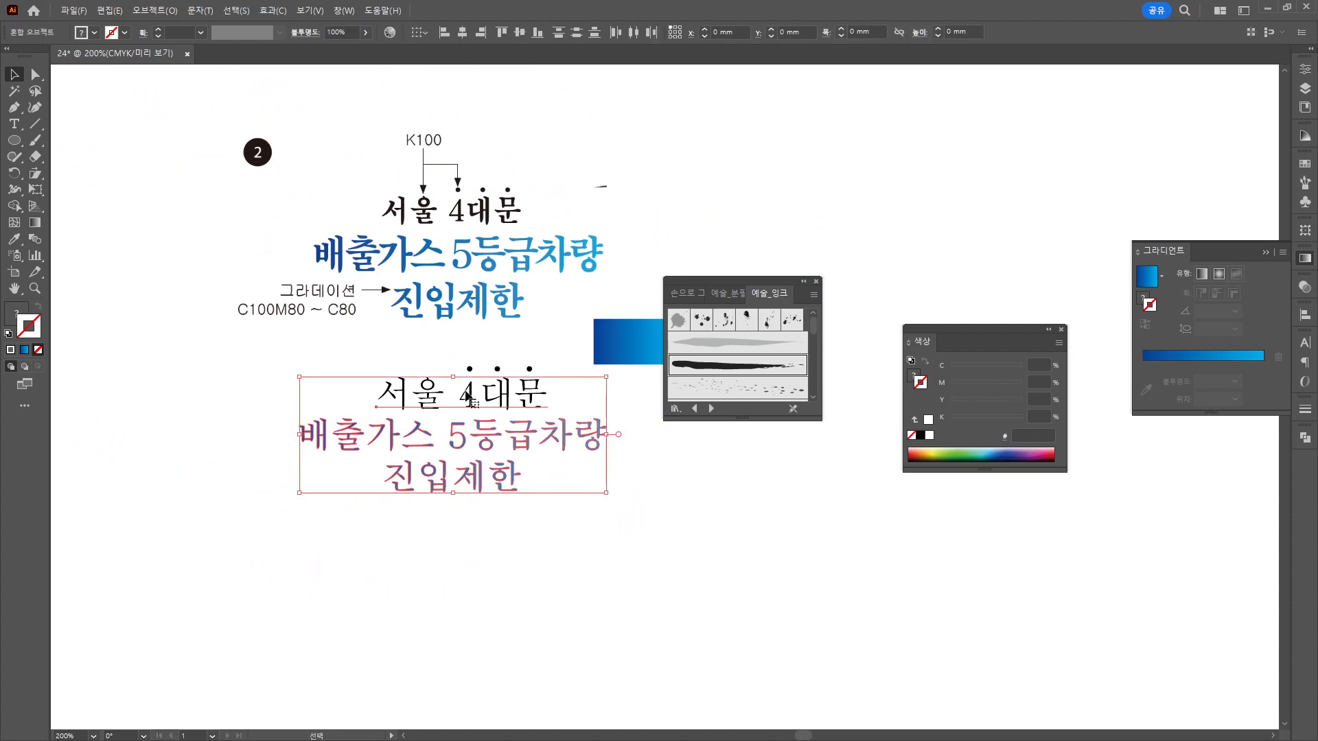
{"action": "left_click", "coordinate": [461, 33]}
{"action": "left_click", "coordinate": [570, 549]}
Reposition the emphasis dots over the shifted "4대문" characters.
{"action": "scroll", "coordinate": [511, 483], "scroll_direction": "up", "scroll_amount": 2}
{"action": "left_click_drag", "start_coordinate": [403, 240], "coordinate": [477, 260]}
{"action": "left_click", "coordinate": [490, 248]}
{"action": "scroll", "coordinate": [490, 251], "scroll_direction": "down", "scroll_amount": 1}
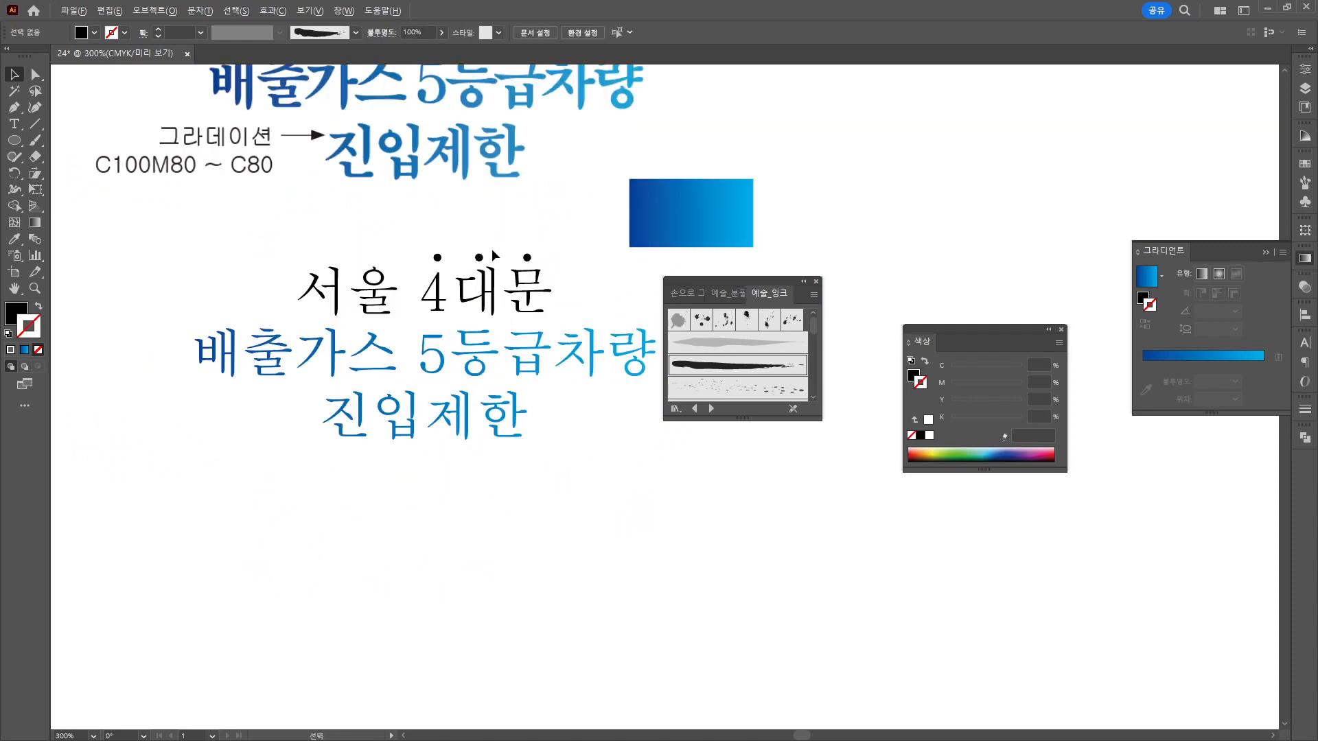
Draw a black circle about 3 mm in diameter in the empty area beside logo reference 3.
{"action": "scroll", "coordinate": [494, 256], "scroll_direction": "down", "scroll_amount": 1}
{"action": "scroll", "coordinate": [601, 218], "scroll_direction": "up", "scroll_amount": 3}
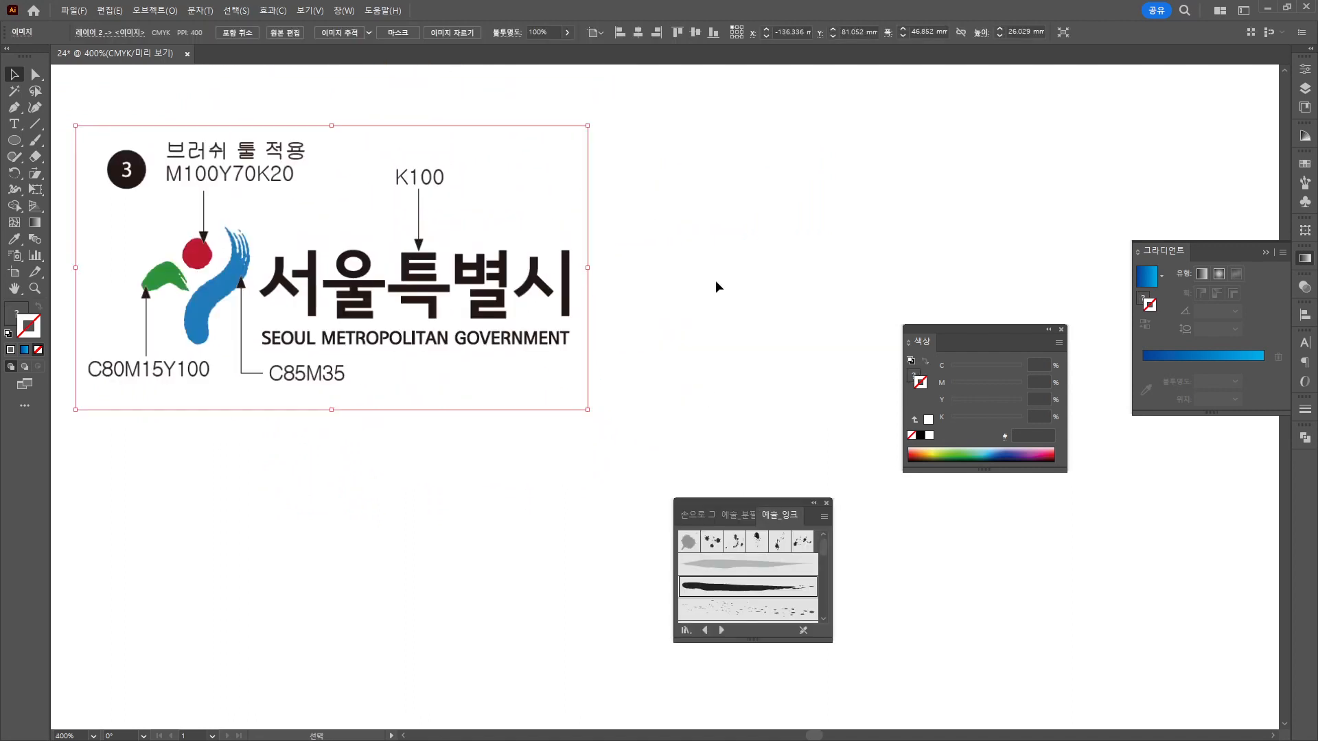
{"action": "left_click", "coordinate": [715, 280]}
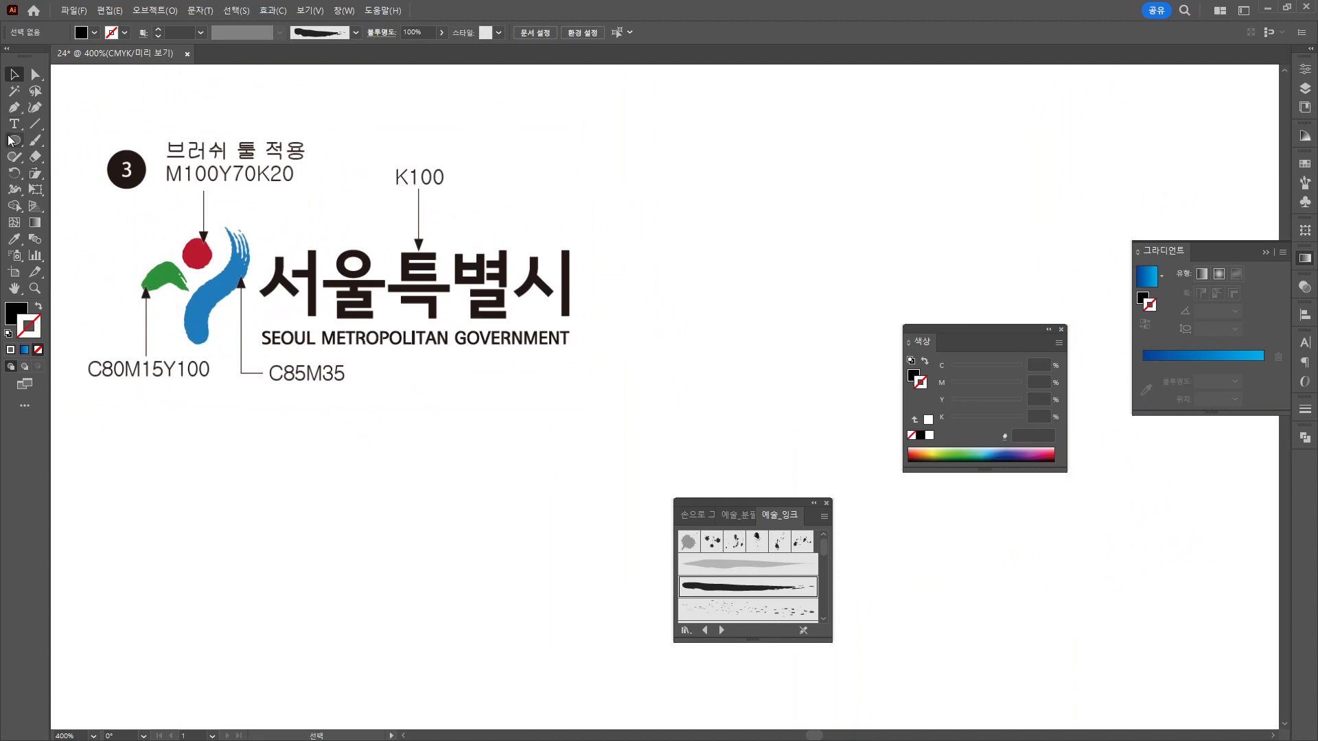
{"action": "left_click_drag", "start_coordinate": [738, 193], "coordinate": [771, 225]}
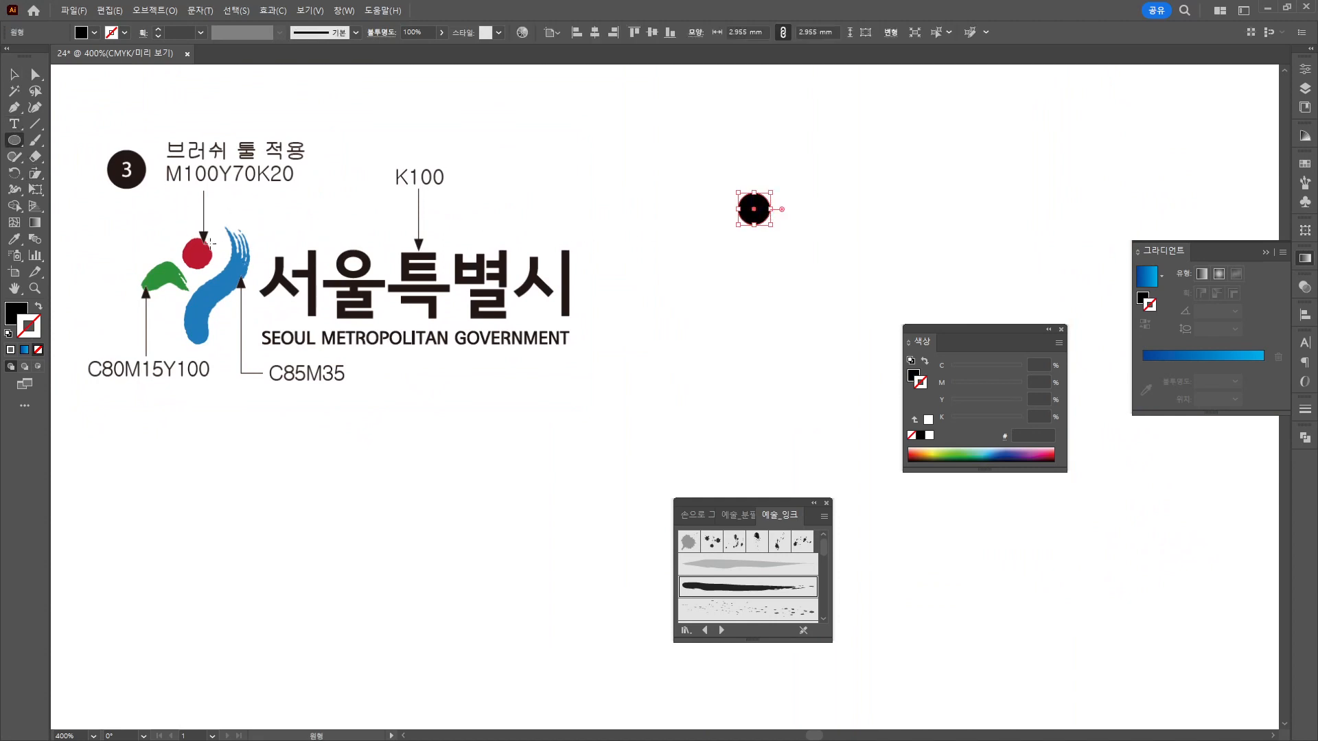
Draw a small closed black triangle below the circle with the Pen tool as the logo's green mountain shape.
{"action": "key", "text": "p"}
{"action": "left_click", "coordinate": [697, 256]}
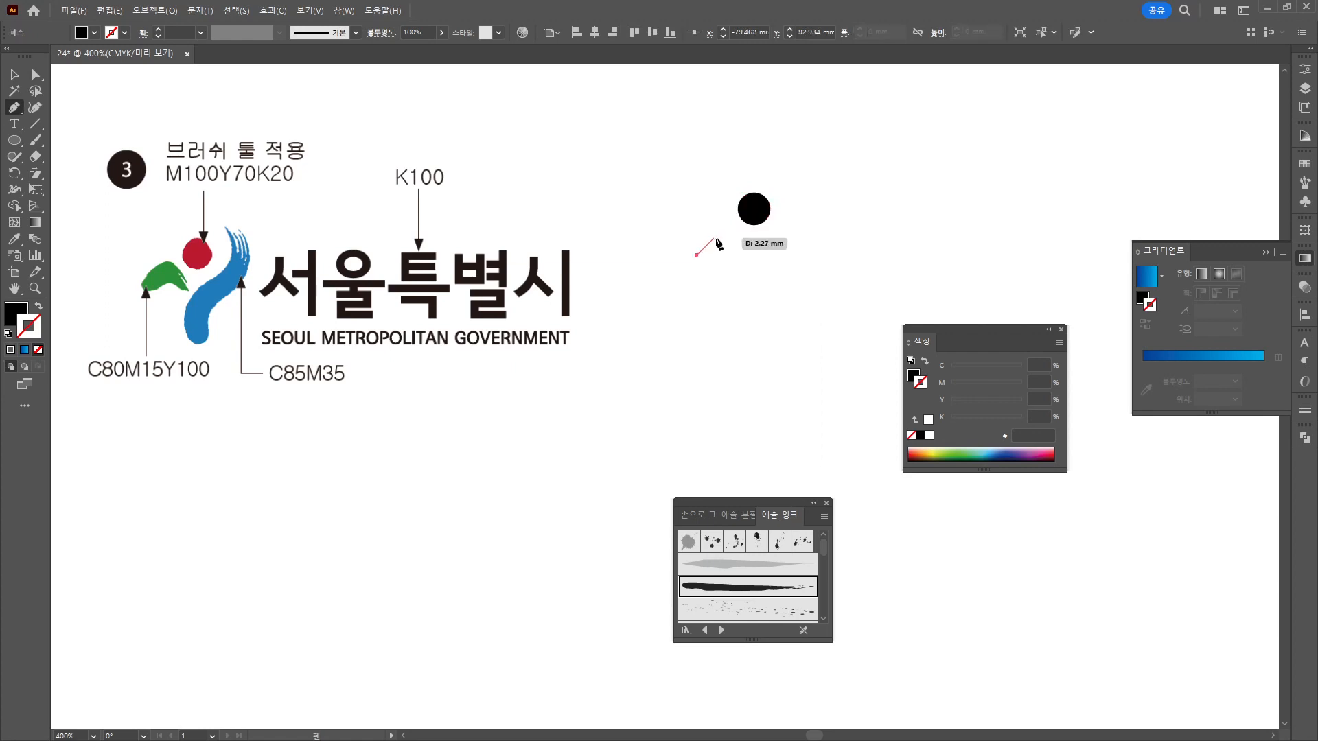
{"action": "left_click", "coordinate": [720, 230]}
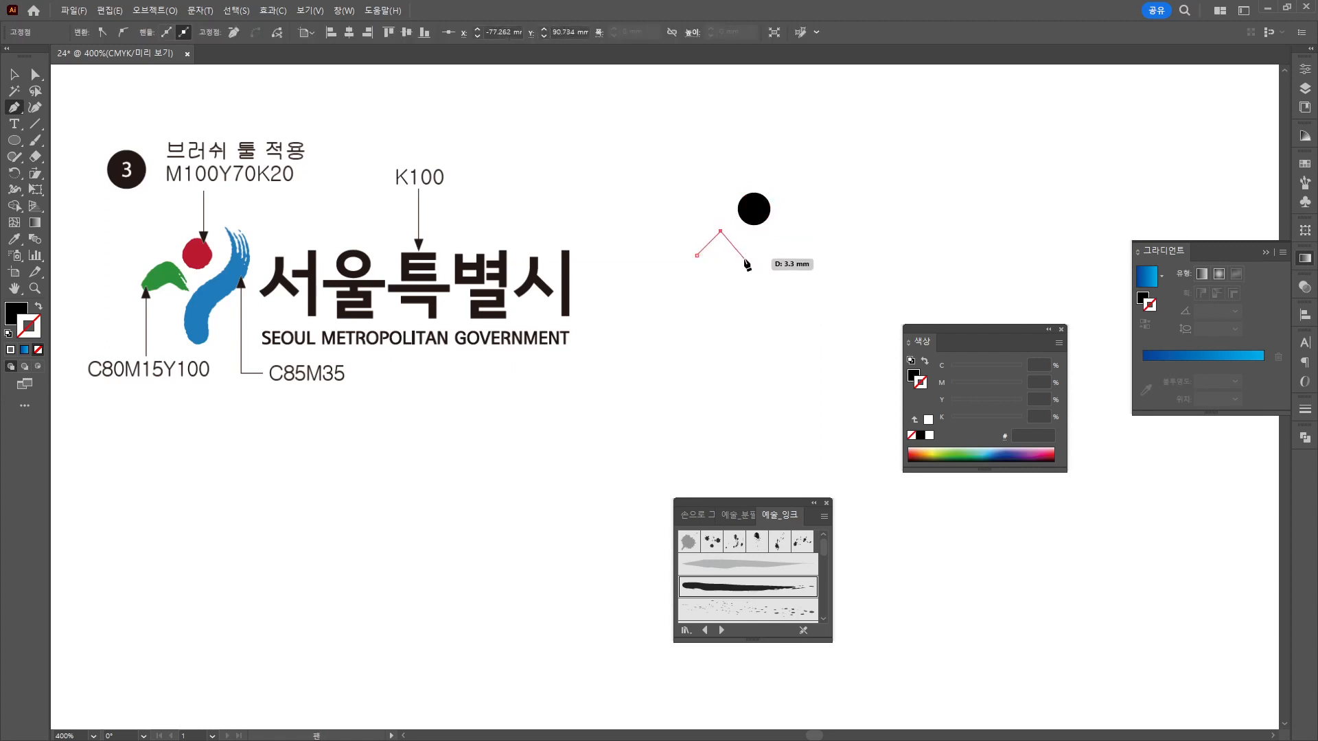
{"action": "left_click", "coordinate": [743, 255]}
{"action": "left_click", "coordinate": [697, 256]}
{"action": "left_click", "coordinate": [600, 241], "text": "ctrl"}
Draw an open S-shaped curve with the Pen tool, running down beside the circle, as the logo's blue river stroke.
{"action": "left_click", "coordinate": [737, 193]}
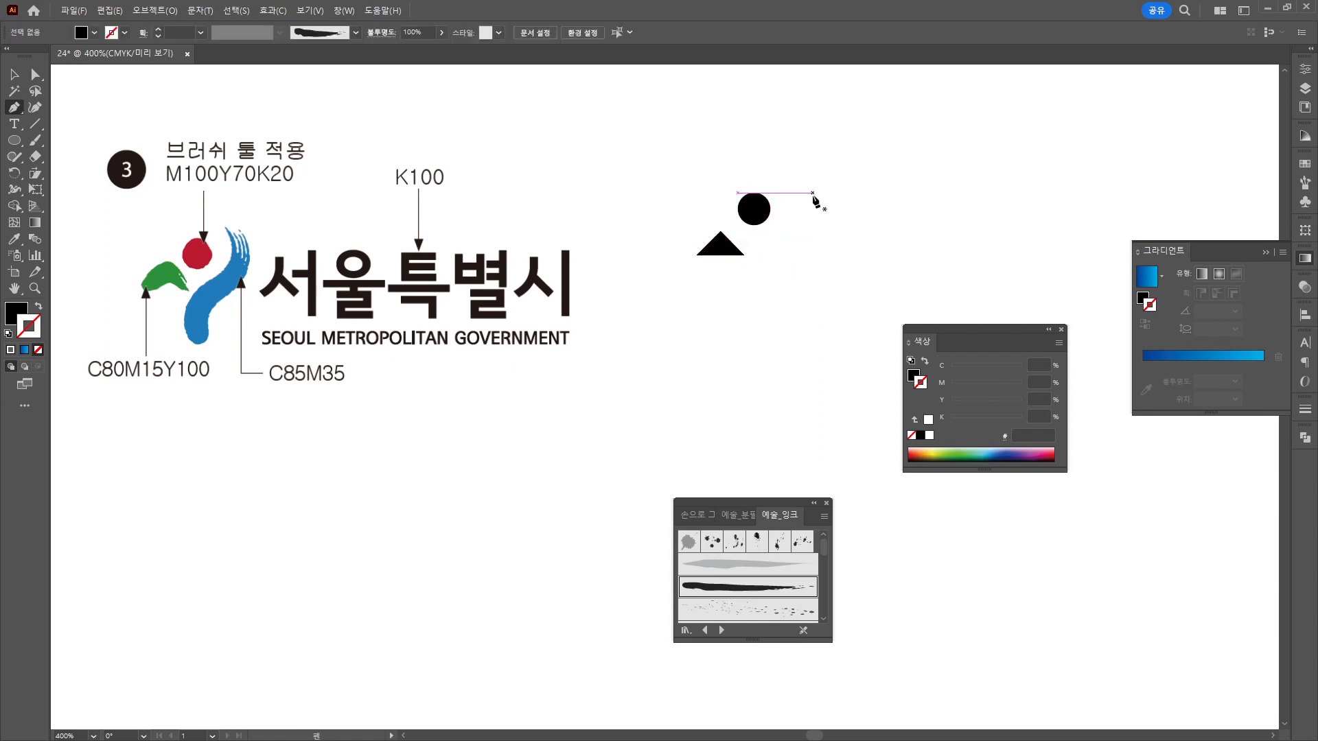
{"action": "left_click", "coordinate": [805, 200]}
{"action": "left_click", "coordinate": [784, 243]}
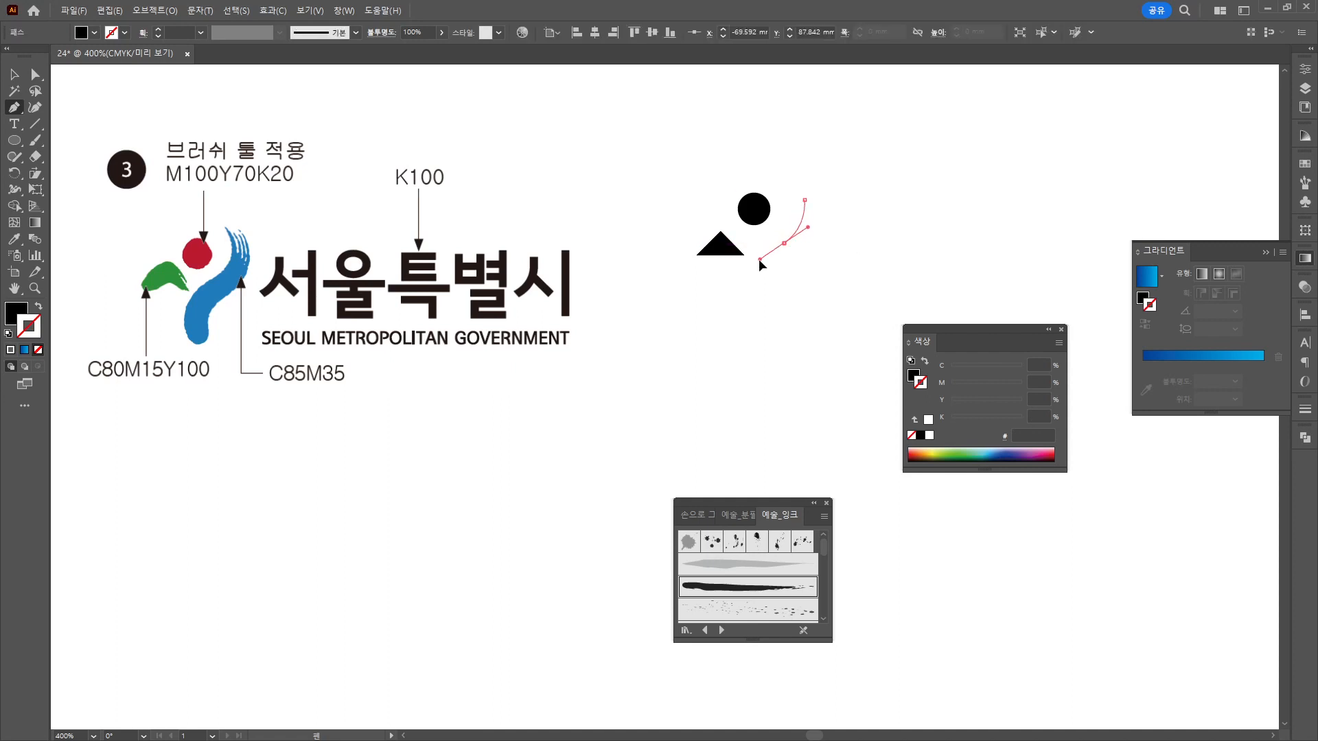
{"action": "left_click_drag", "start_coordinate": [759, 260], "coordinate": [756, 264]}
{"action": "left_click", "coordinate": [760, 298]}
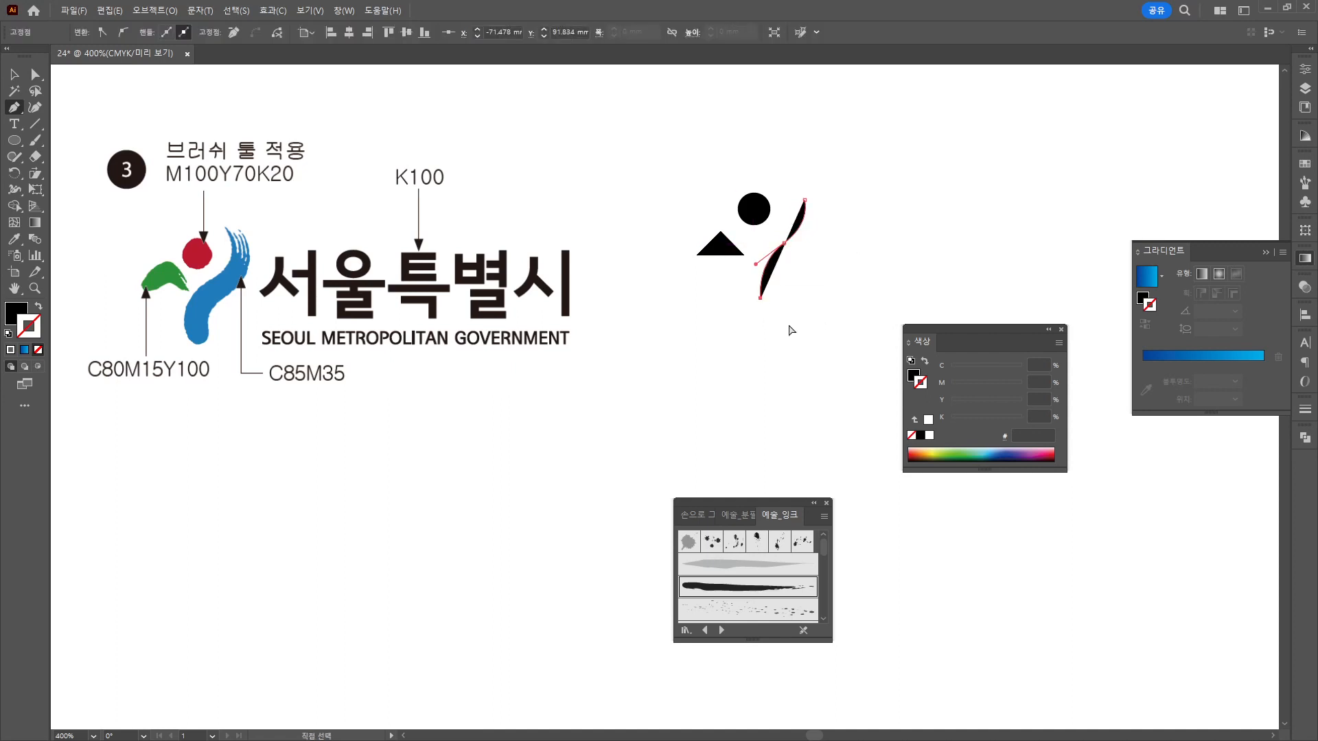
{"action": "left_click", "coordinate": [791, 330], "text": "ctrl"}
Apply the 서예 1 ink brush to the circle's outline with stroke color 231815 and a stroke weight of 0.5 pt.
{"action": "key", "text": "v"}
{"action": "left_click", "coordinate": [759, 210]}
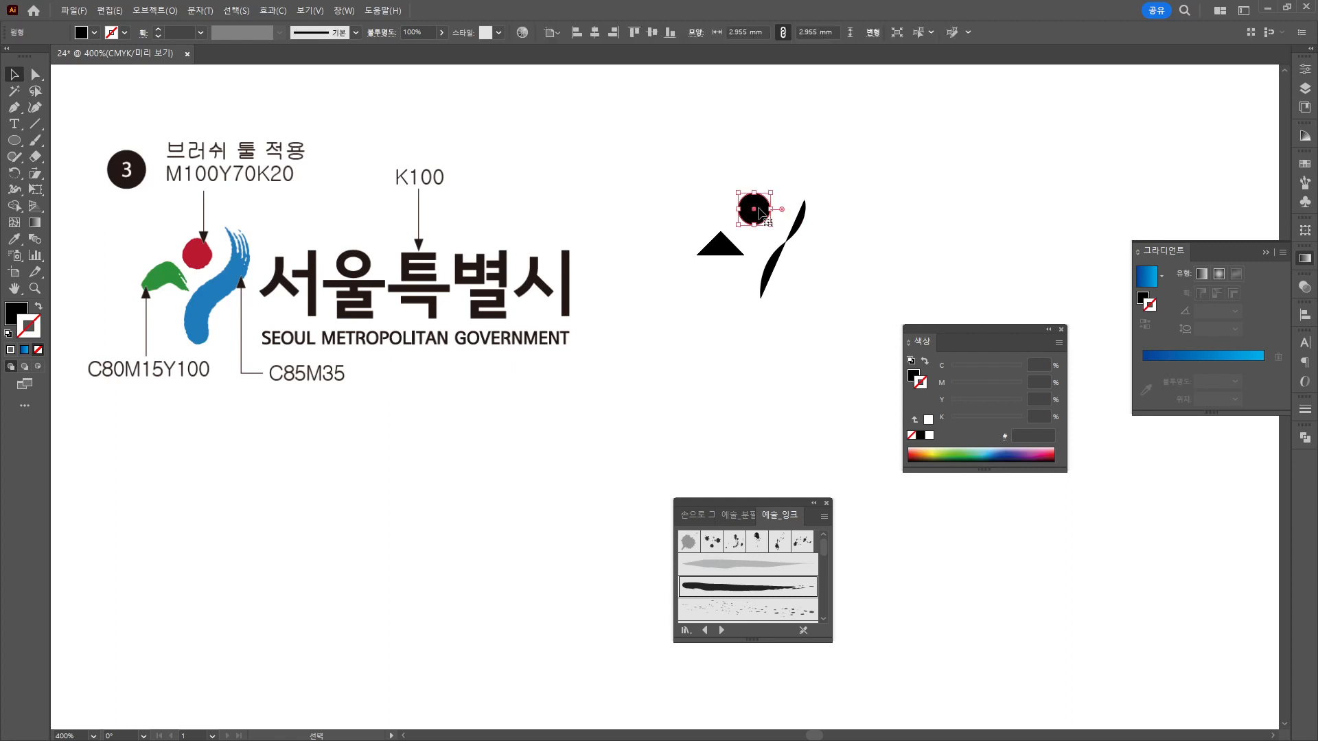
{"action": "left_click", "coordinate": [724, 586]}
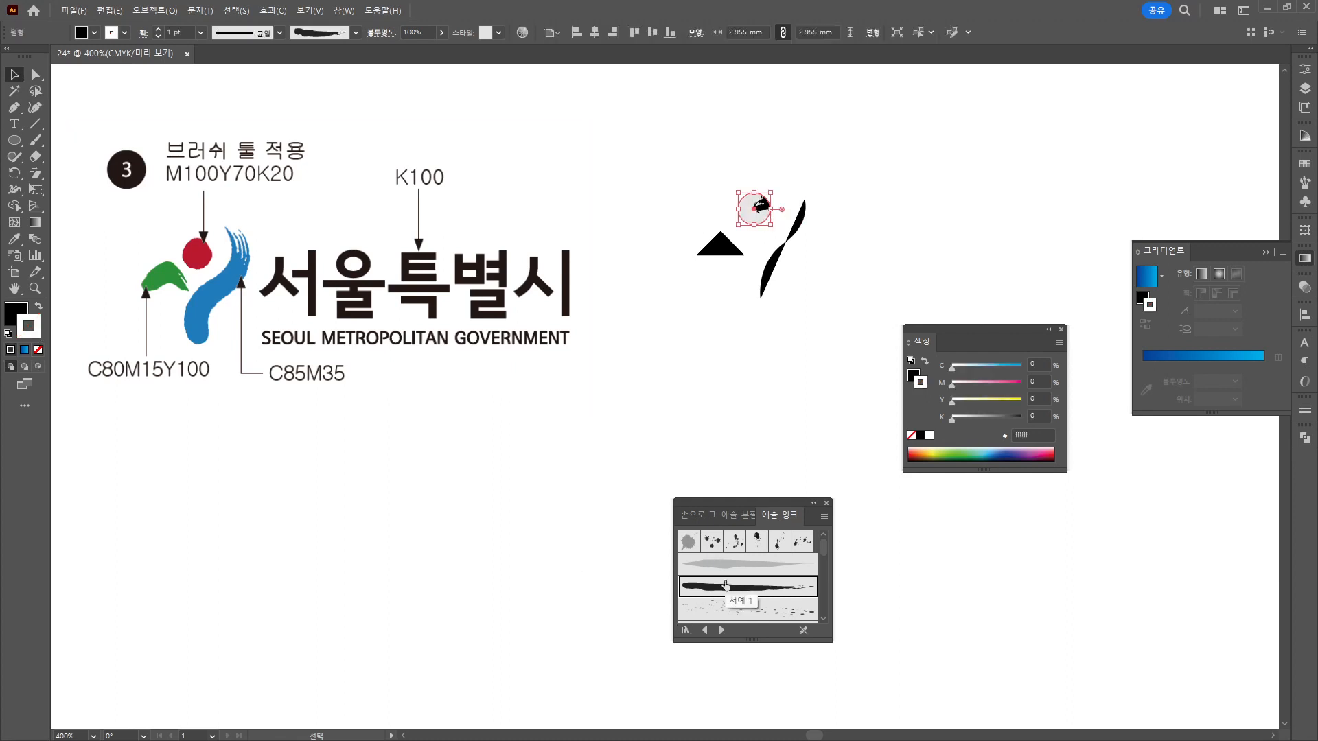
{"action": "double_click", "coordinate": [33, 331]}
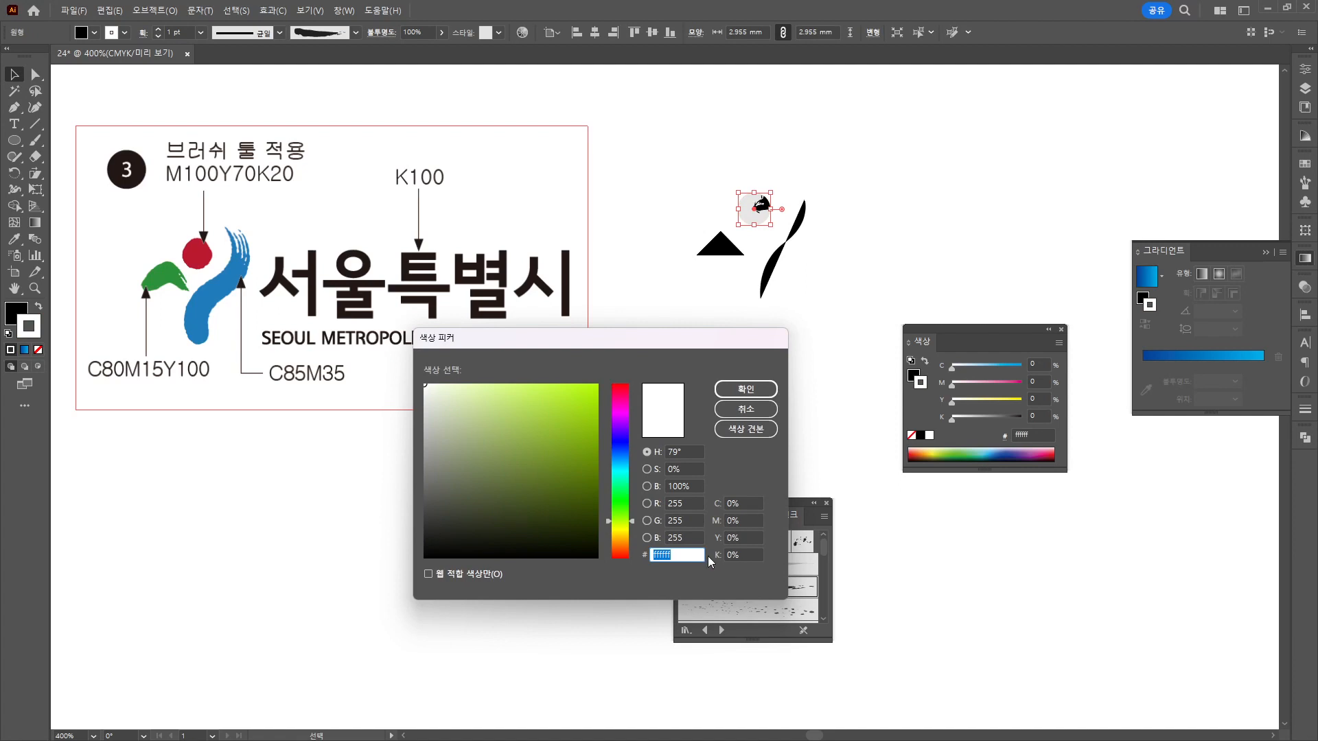
{"action": "type", "text": "231815"}
{"action": "key", "text": "Return"}
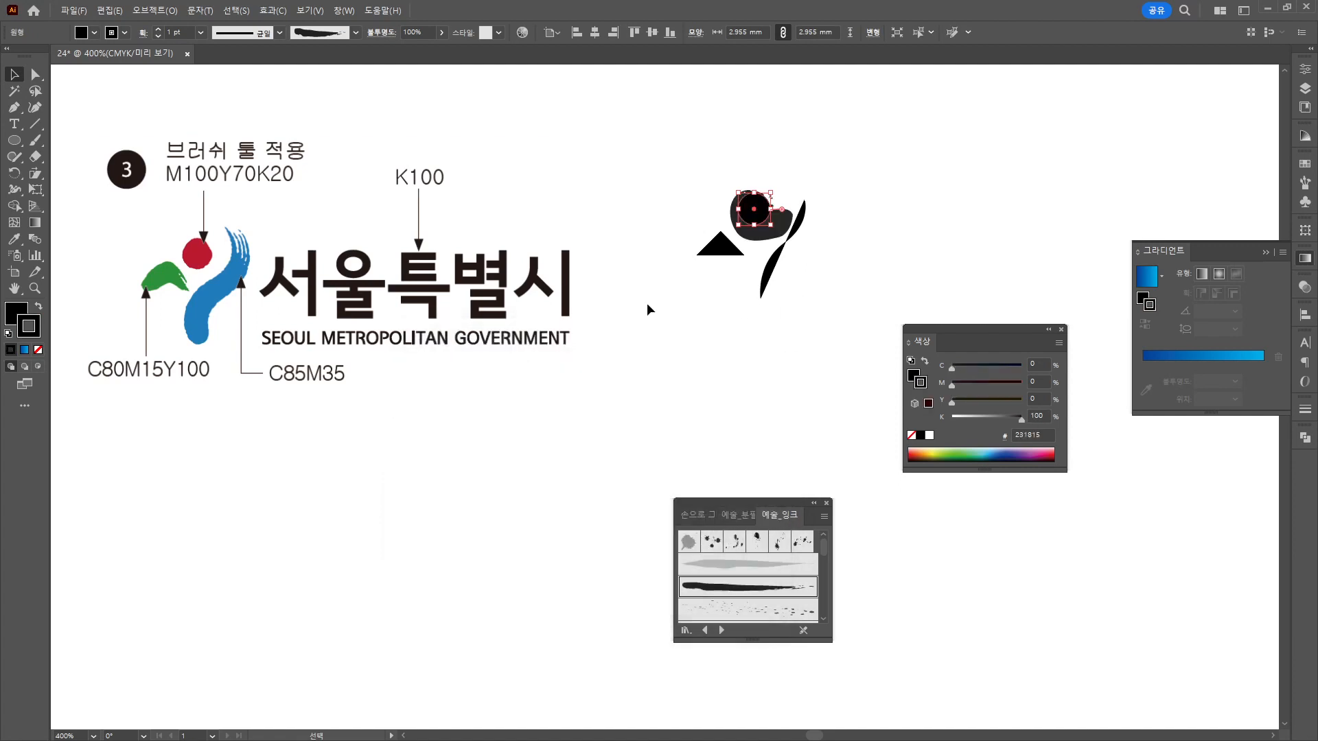
{"action": "left_click", "coordinate": [158, 35]}
{"action": "left_click", "coordinate": [158, 35]}
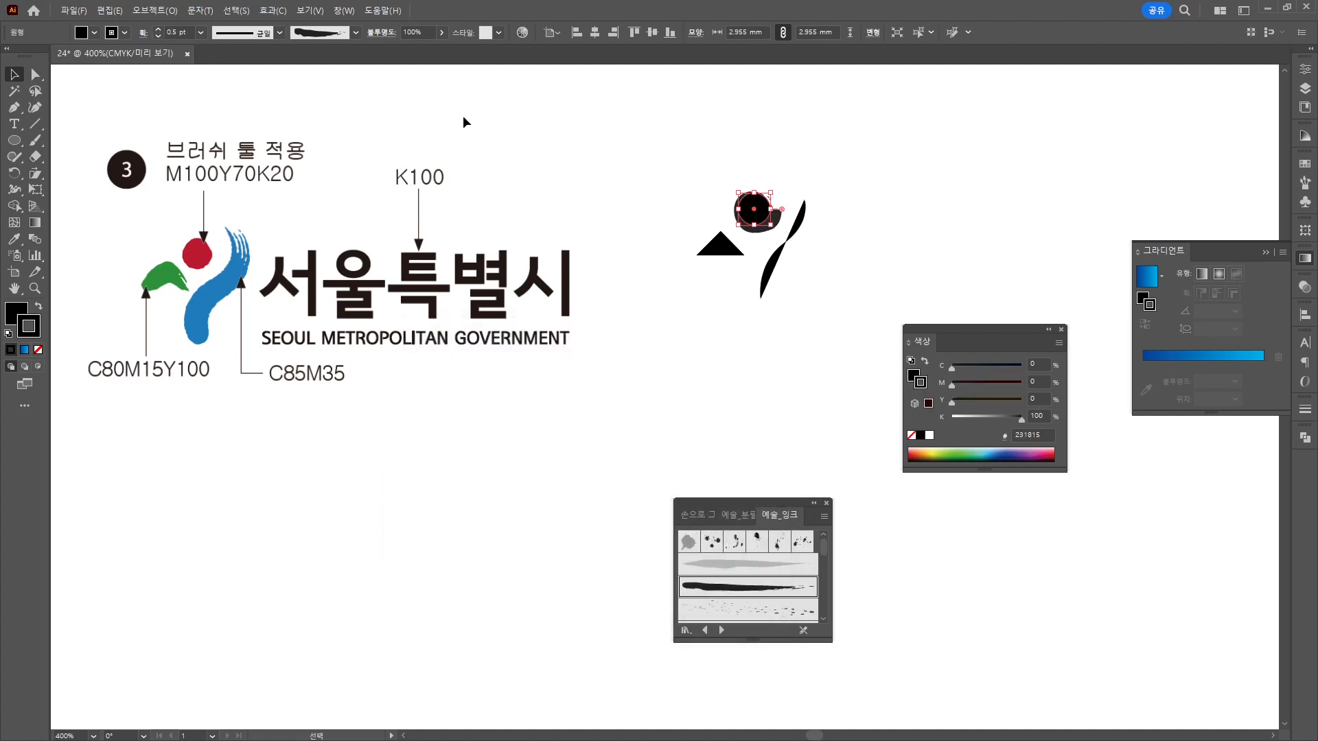
Swap fill and stroke on the triangle and the S-curve, and apply the thick ink art brush to both.
{"action": "left_click", "coordinate": [723, 446]}
{"action": "scroll", "coordinate": [748, 479], "scroll_direction": "down", "scroll_amount": 2}
{"action": "scroll", "coordinate": [809, 198], "scroll_direction": "up", "scroll_amount": 3}
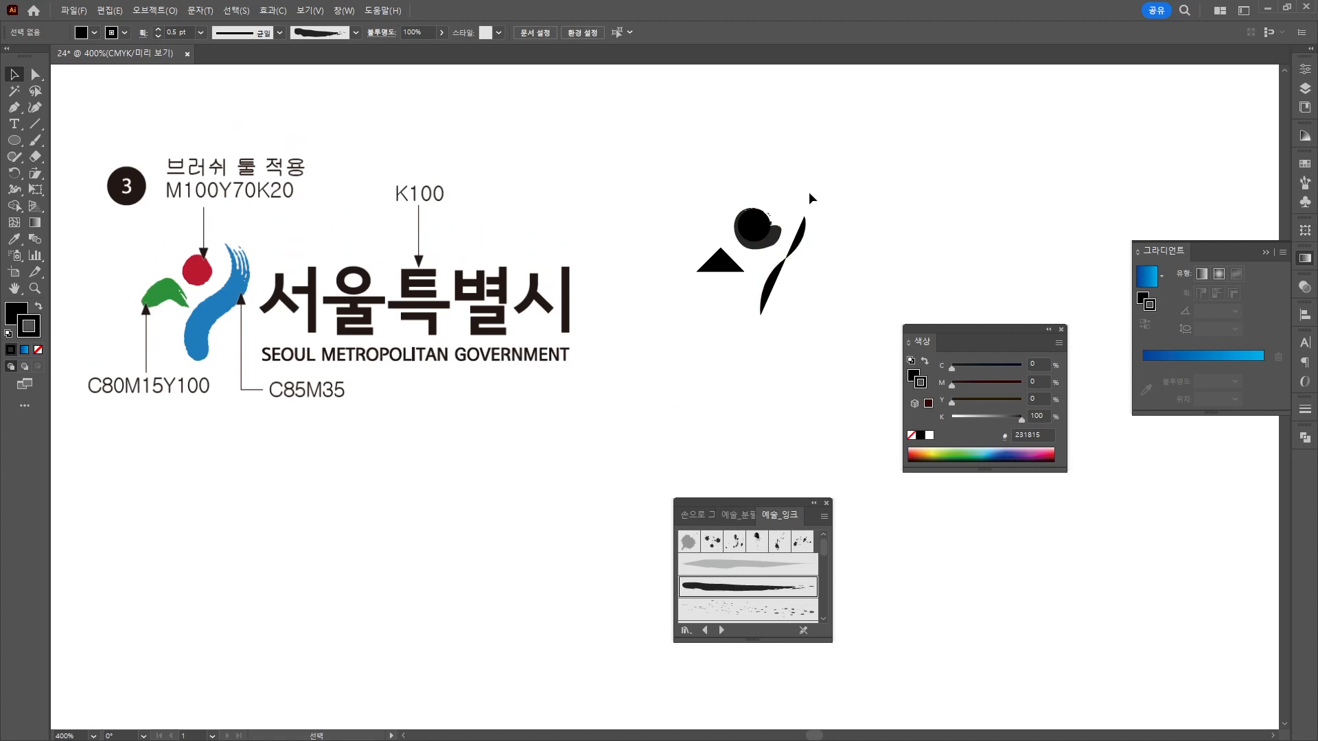
{"action": "left_click", "coordinate": [728, 269]}
{"action": "key", "text": "shift+x"}
{"action": "left_click", "coordinate": [751, 587]}
{"action": "left_click", "coordinate": [774, 283]}
{"action": "key", "text": "shift+x"}
{"action": "left_click", "coordinate": [759, 587]}
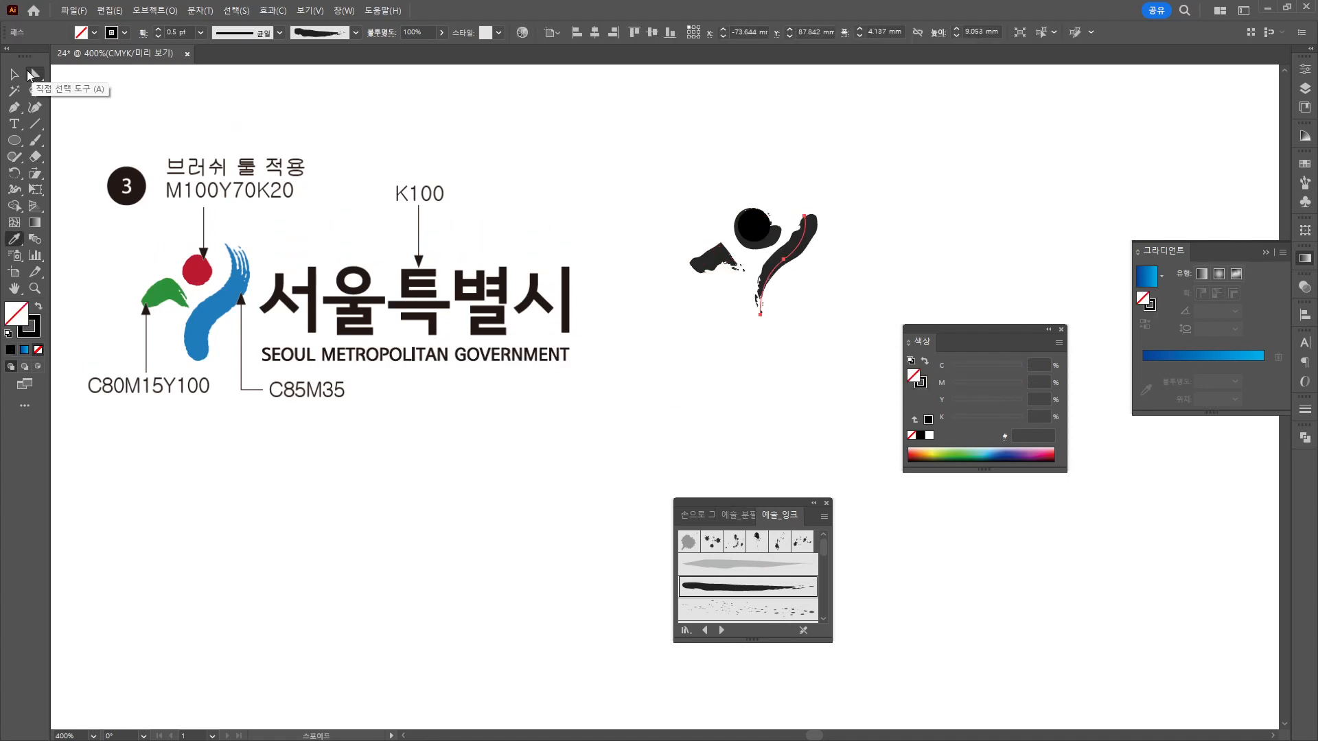
Move the circle slightly and round the triangular brush path's peak into a smooth arch.
{"action": "left_click", "coordinate": [753, 225]}
{"action": "left_click", "coordinate": [701, 309]}
{"action": "left_click", "coordinate": [713, 266]}
Open the bristle and grunge vector pack brush libraries and apply the first grunge brush to the S-curve.
{"action": "left_click", "coordinate": [1305, 409]}
{"action": "left_click", "coordinate": [1305, 182]}
{"action": "left_click", "coordinate": [809, 413]}
{"action": "left_click", "coordinate": [1137, 321]}
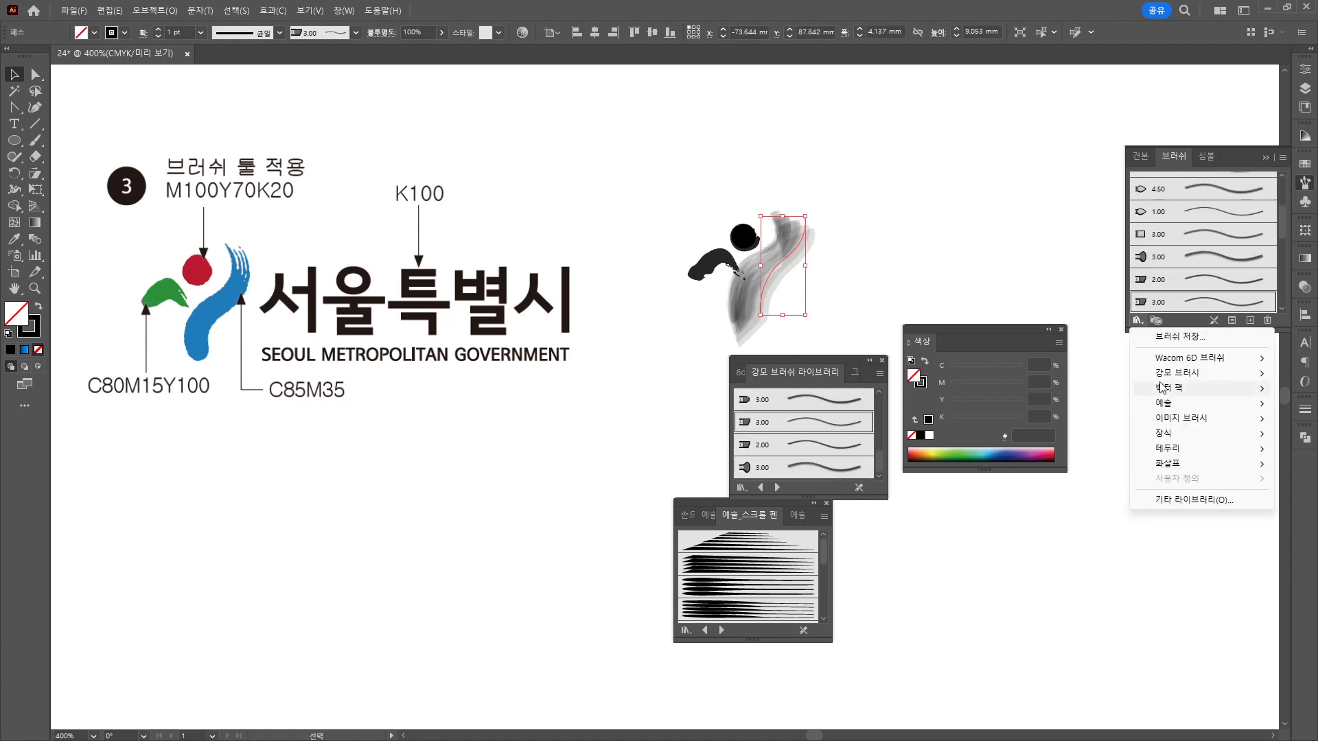
{"action": "left_click", "coordinate": [803, 398]}
{"action": "left_click", "coordinate": [158, 36]}
Scale up all three symbol shapes together until the circle is about 5.3 mm wide.
{"action": "left_click_drag", "start_coordinate": [671, 198], "coordinate": [841, 333]}
{"action": "left_click_drag", "start_coordinate": [805, 315], "coordinate": [892, 411]}
{"action": "left_click", "coordinate": [603, 471]}
Set the S-curve's stroke weight to 0.4 pt and apply the grunge vector pack 02 brush.
{"action": "left_click", "coordinate": [727, 274]}
{"action": "left_click", "coordinate": [201, 33]}
{"action": "left_click", "coordinate": [179, 33]}
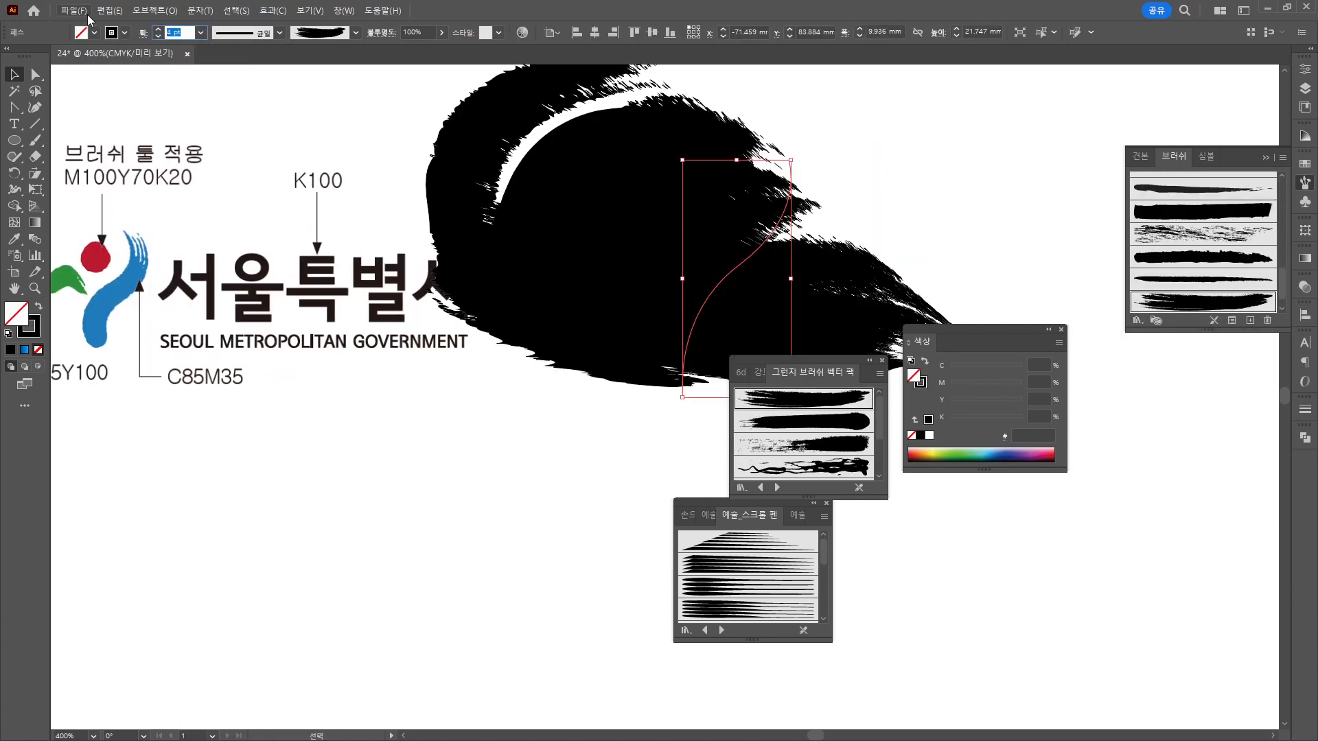
{"action": "type", "text": "0.4"}
{"action": "left_click", "coordinate": [765, 424]}
Scale down the S-curve and adjust its upper and lower end anchor points.
{"action": "left_click_drag", "start_coordinate": [791, 160], "coordinate": [754, 239]}
{"action": "left_click_drag", "start_coordinate": [711, 330], "coordinate": [701, 297]}
{"action": "key", "text": "a"}
{"action": "left_click_drag", "start_coordinate": [746, 206], "coordinate": [771, 146]}
{"action": "left_click_drag", "start_coordinate": [675, 364], "coordinate": [664, 369]}
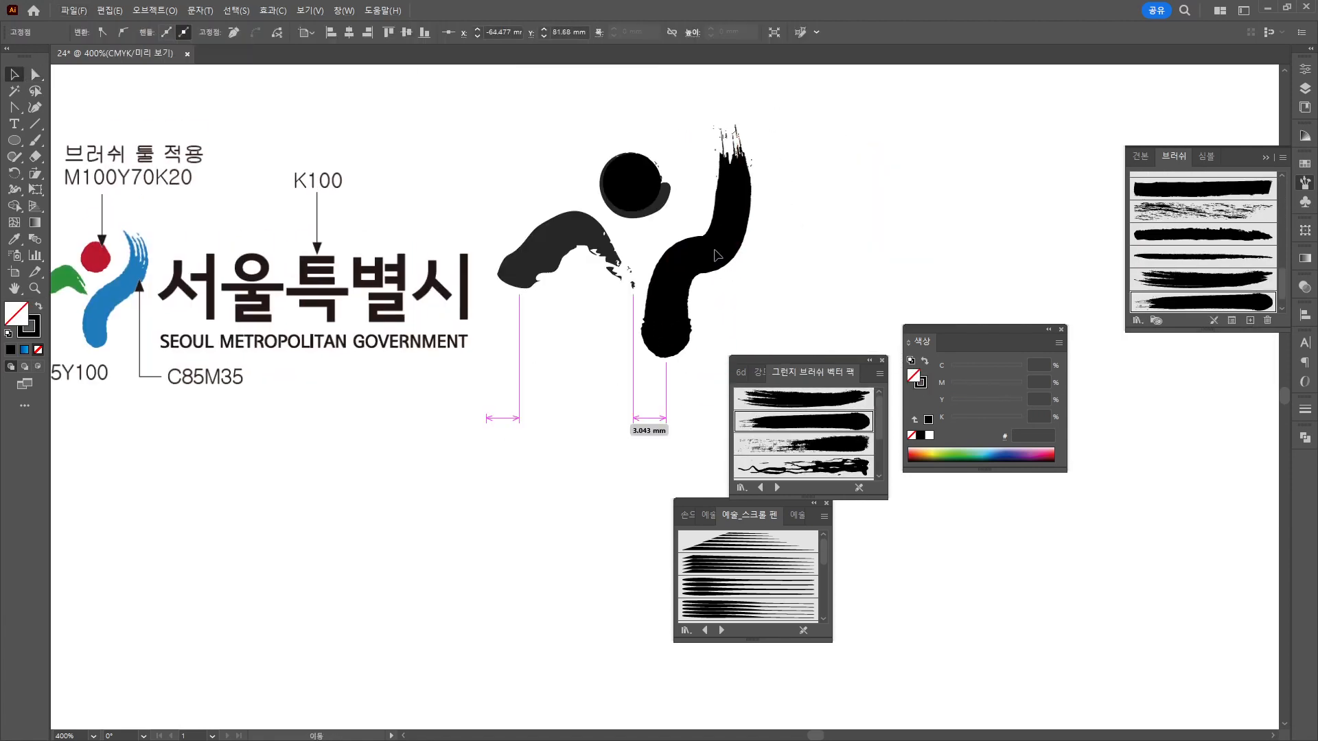
Rotate the S-curve slightly and move the circle closer to it.
{"action": "key", "text": "v"}
{"action": "mouse_move", "coordinate": [749, 132]}
{"action": "left_mouse_down"}
{"action": "mouse_move", "coordinate": [722, 129]}
{"action": "mouse_move", "coordinate": [741, 132]}
{"action": "left_mouse_up"}
{"action": "left_click", "coordinate": [638, 189]}
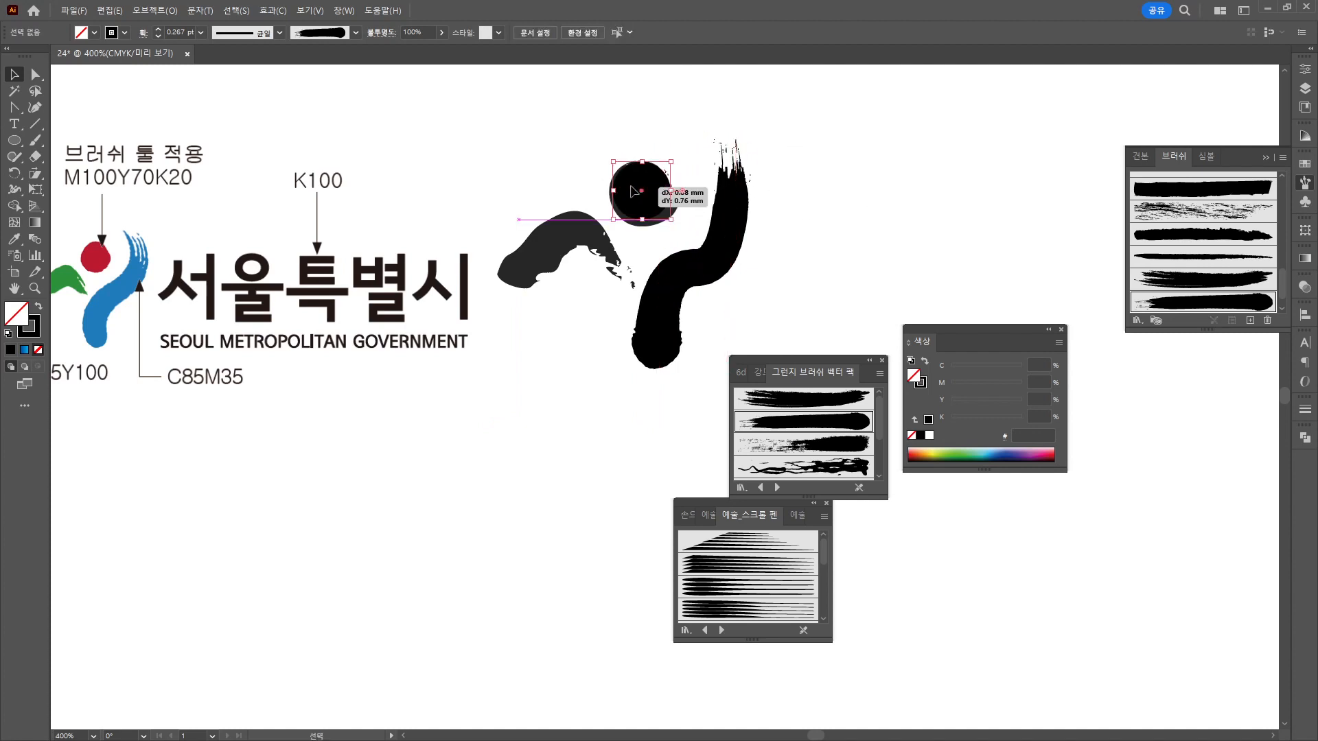
{"action": "left_click", "coordinate": [828, 223]}
Check which brush is applied to the arch, the S-curve and the circle.
{"action": "left_click", "coordinate": [590, 237]}
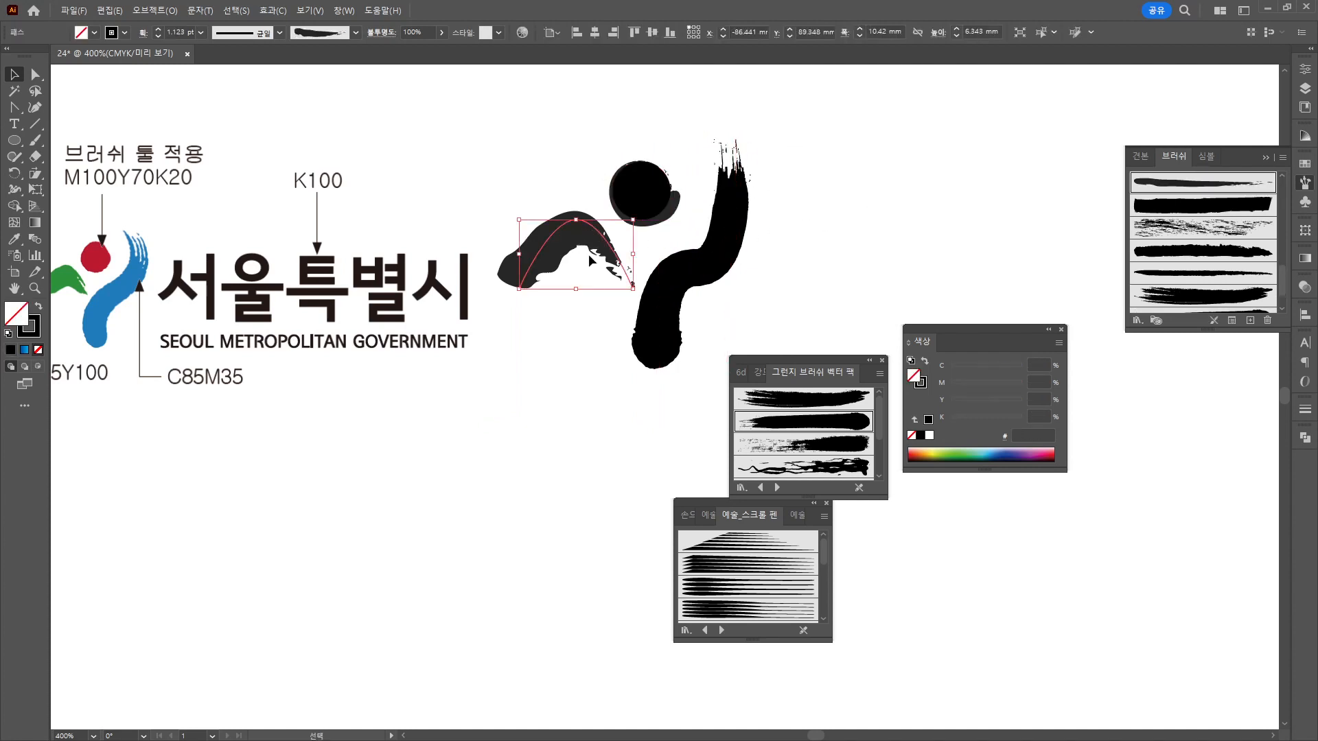
{"action": "left_click", "coordinate": [683, 275]}
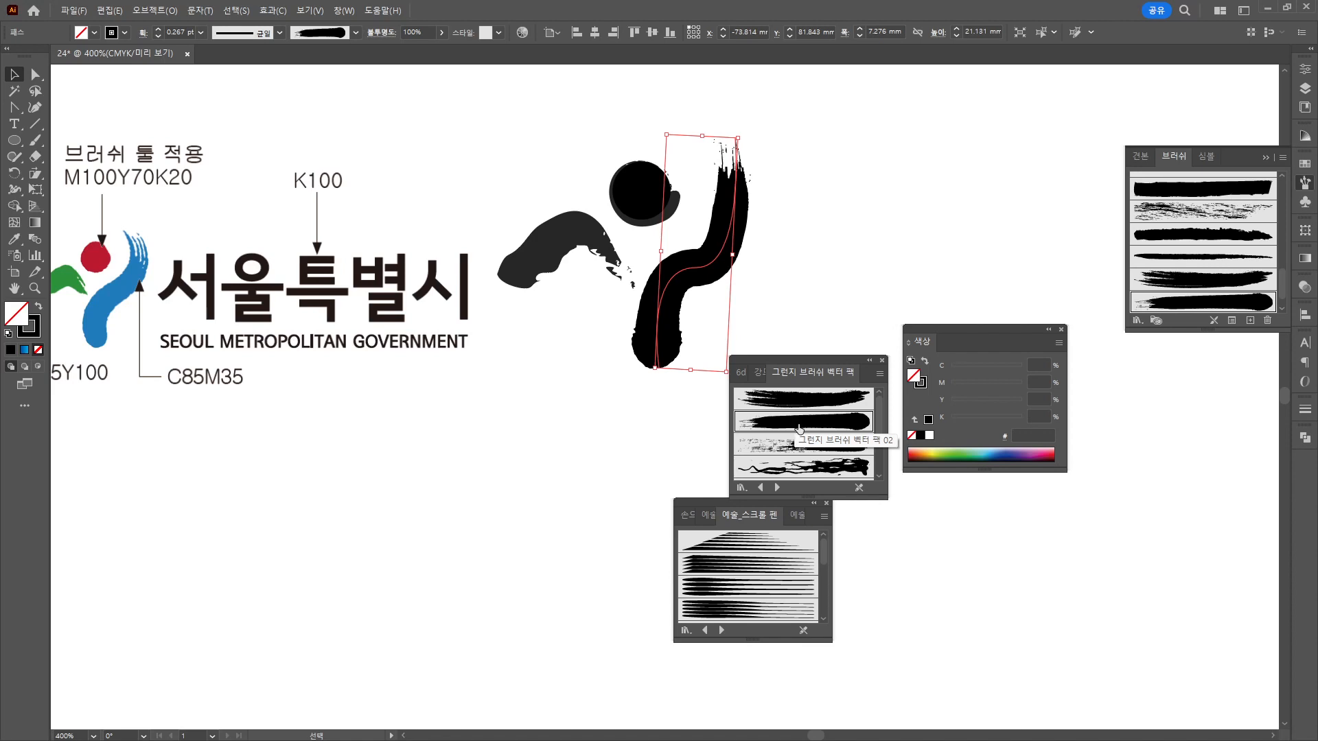
{"action": "left_click", "coordinate": [334, 34]}
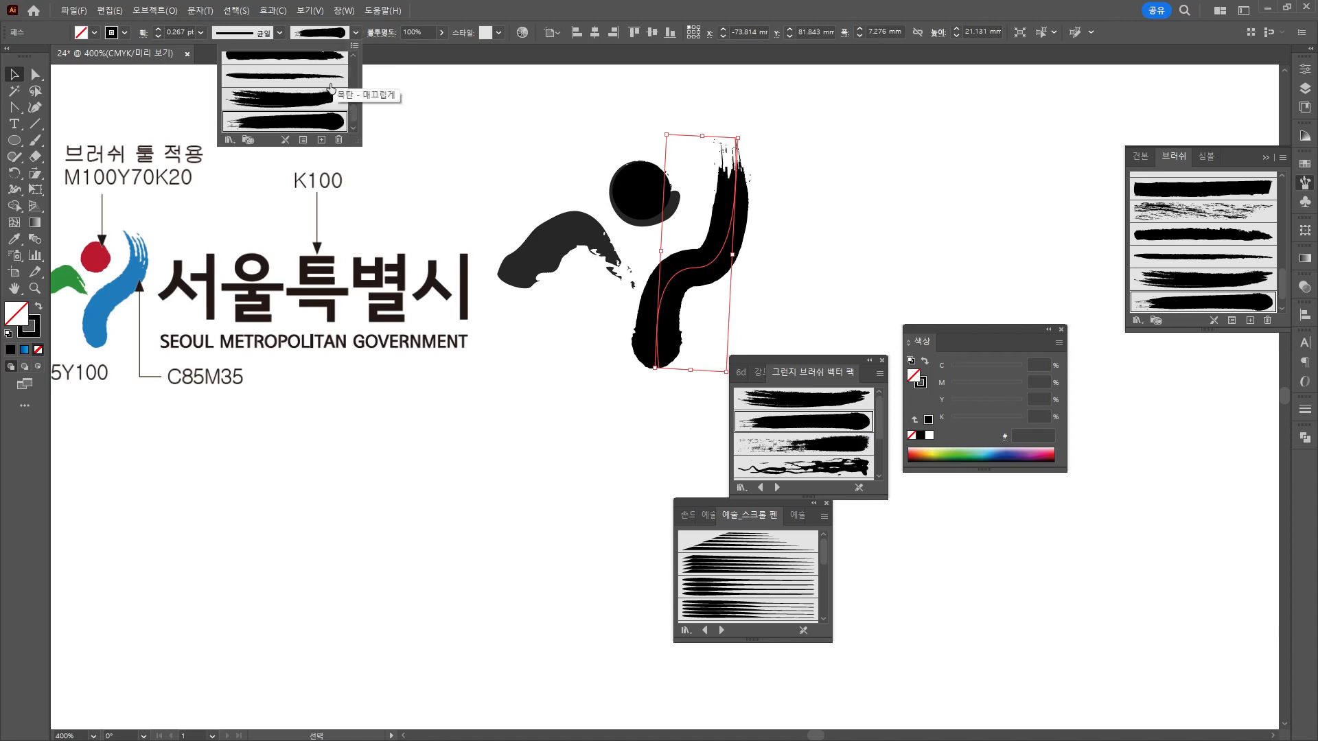
{"action": "left_click", "coordinate": [556, 236]}
{"action": "left_click", "coordinate": [356, 32]}
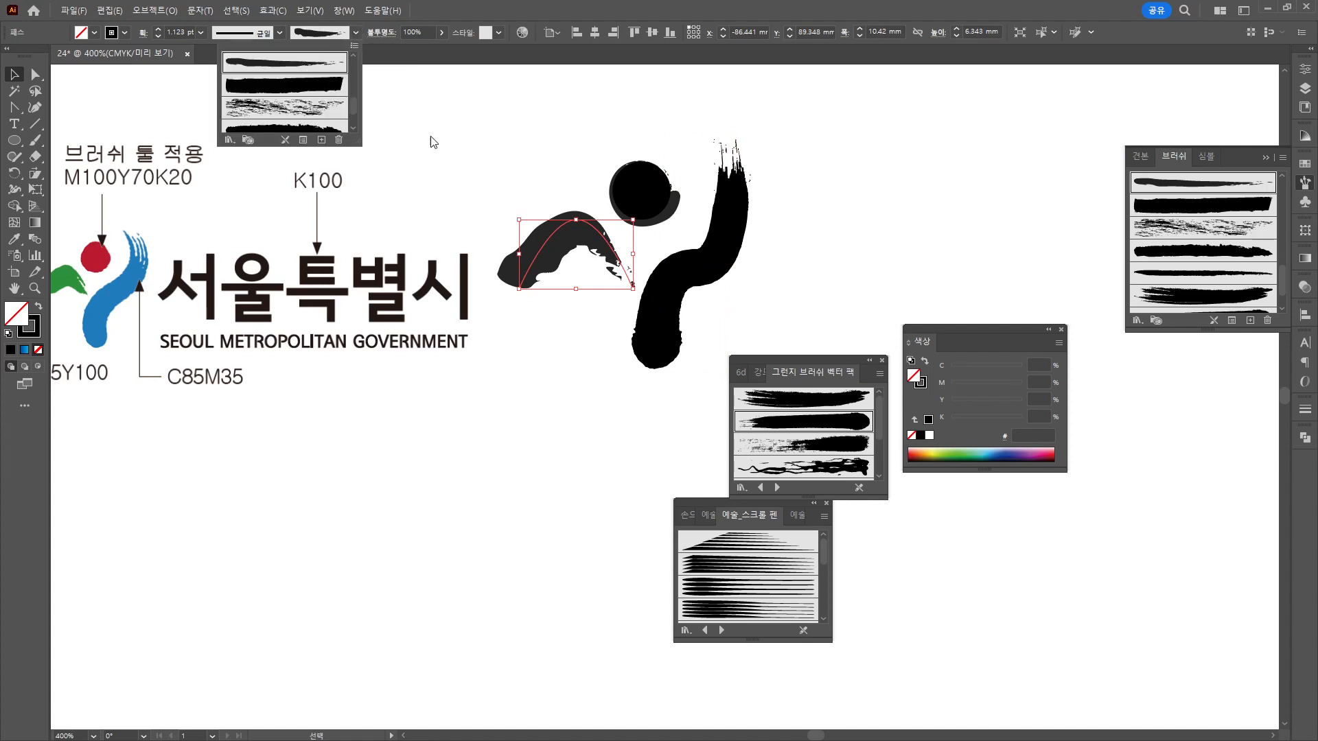
{"action": "left_click", "coordinate": [627, 194]}
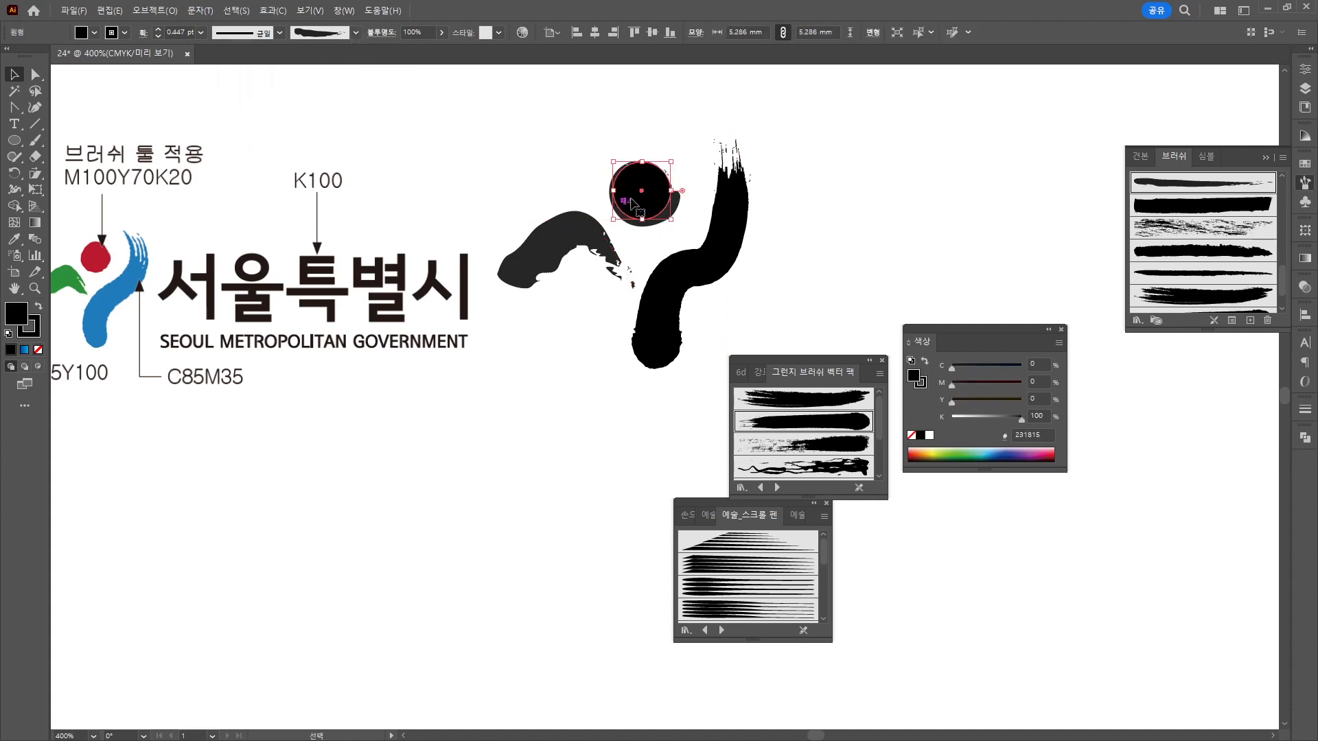
{"action": "left_click", "coordinate": [320, 35]}
{"action": "left_click", "coordinate": [826, 246]}
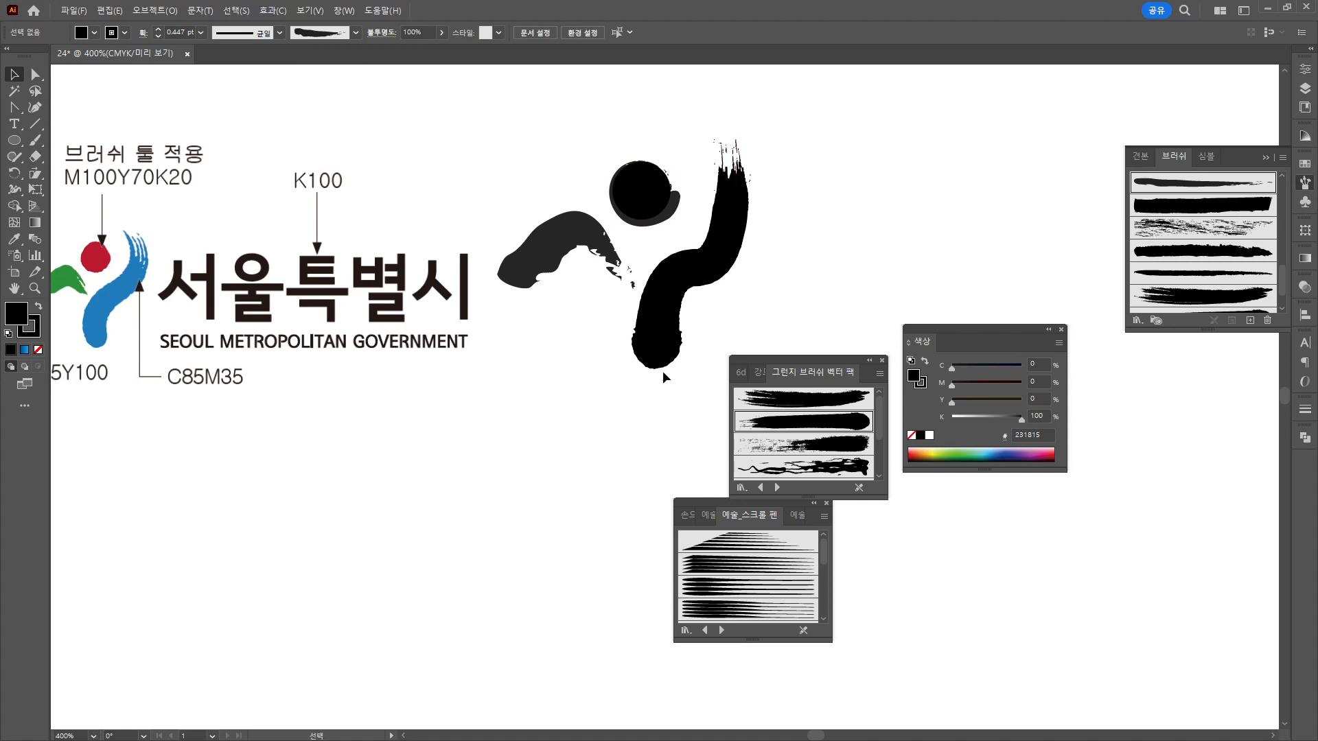
Set the circle's fill color to M100 Y70 K20.
{"action": "scroll", "coordinate": [636, 362], "scroll_direction": "down", "scroll_amount": 1}
{"action": "left_click", "coordinate": [641, 236]}
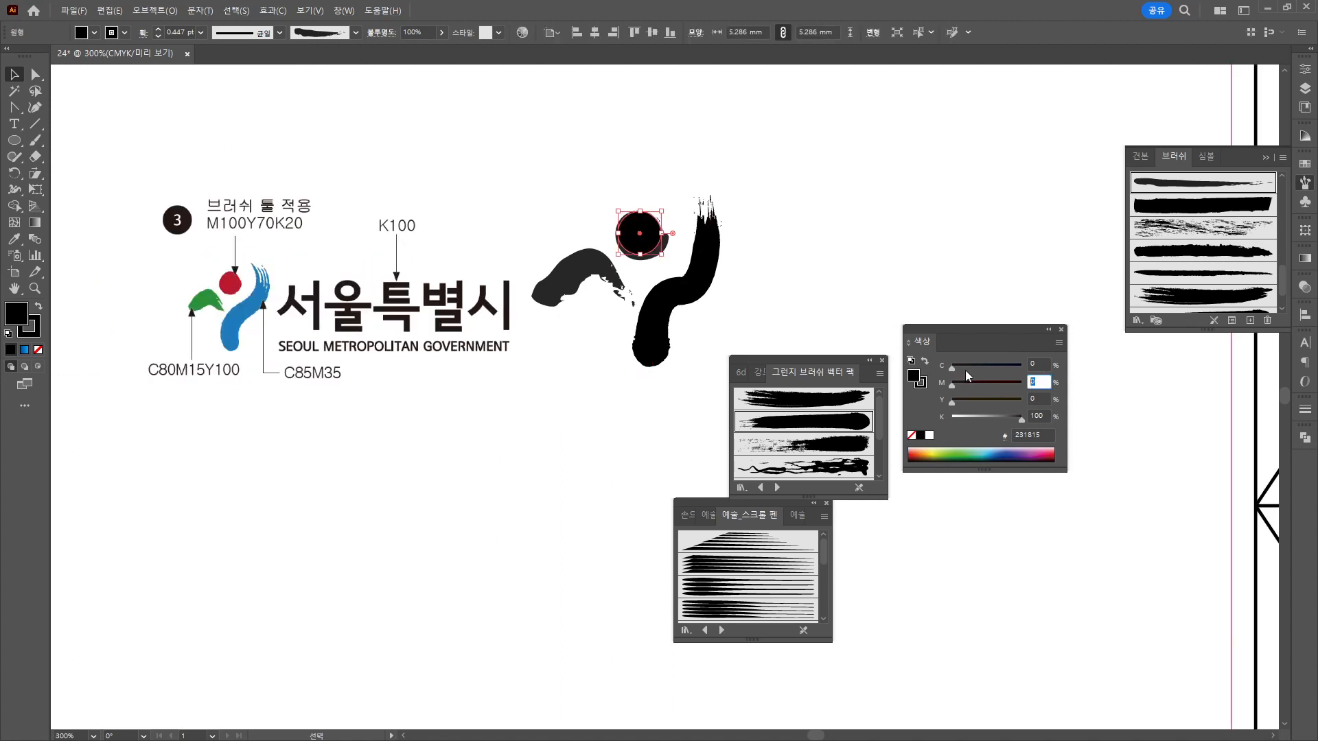
{"action": "type", "text": "100"}
{"action": "key", "text": "Tab"}
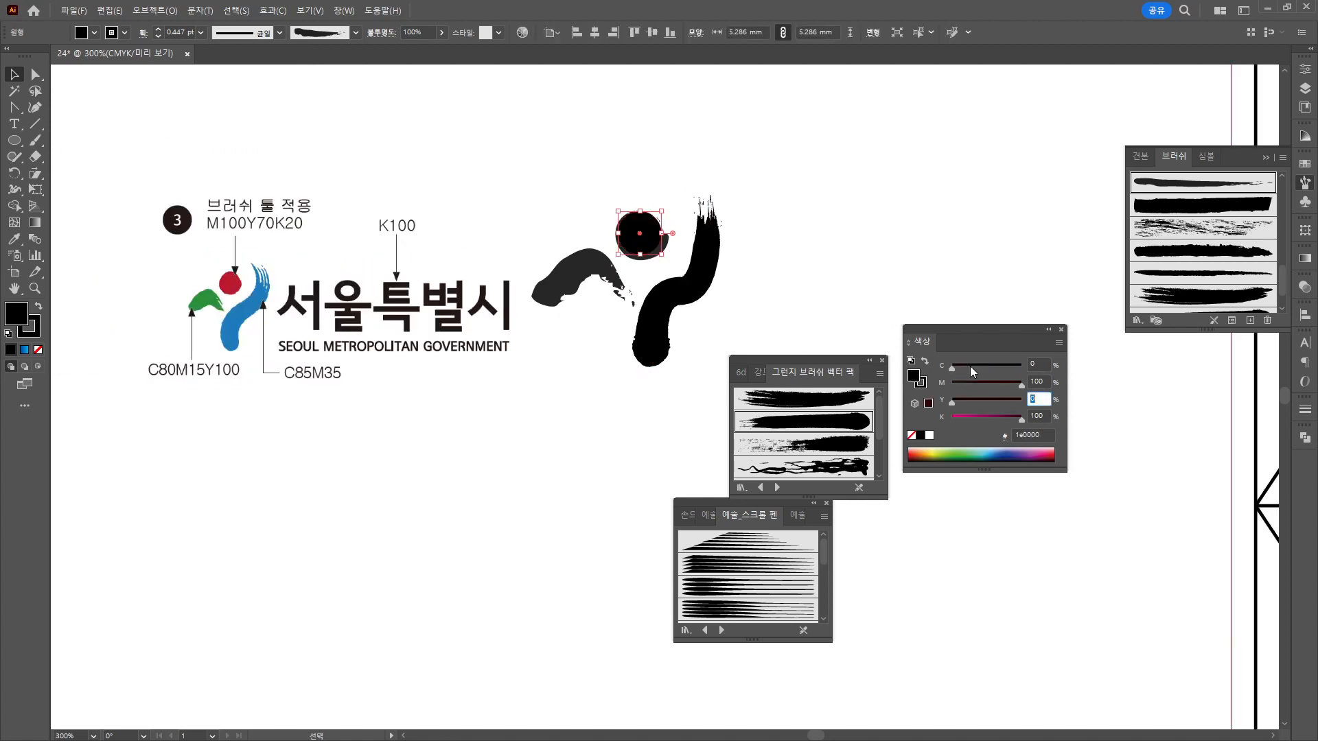
{"action": "type", "text": "70"}
{"action": "key", "text": "Tab"}
{"action": "type", "text": "20"}
{"action": "key", "text": "Return"}
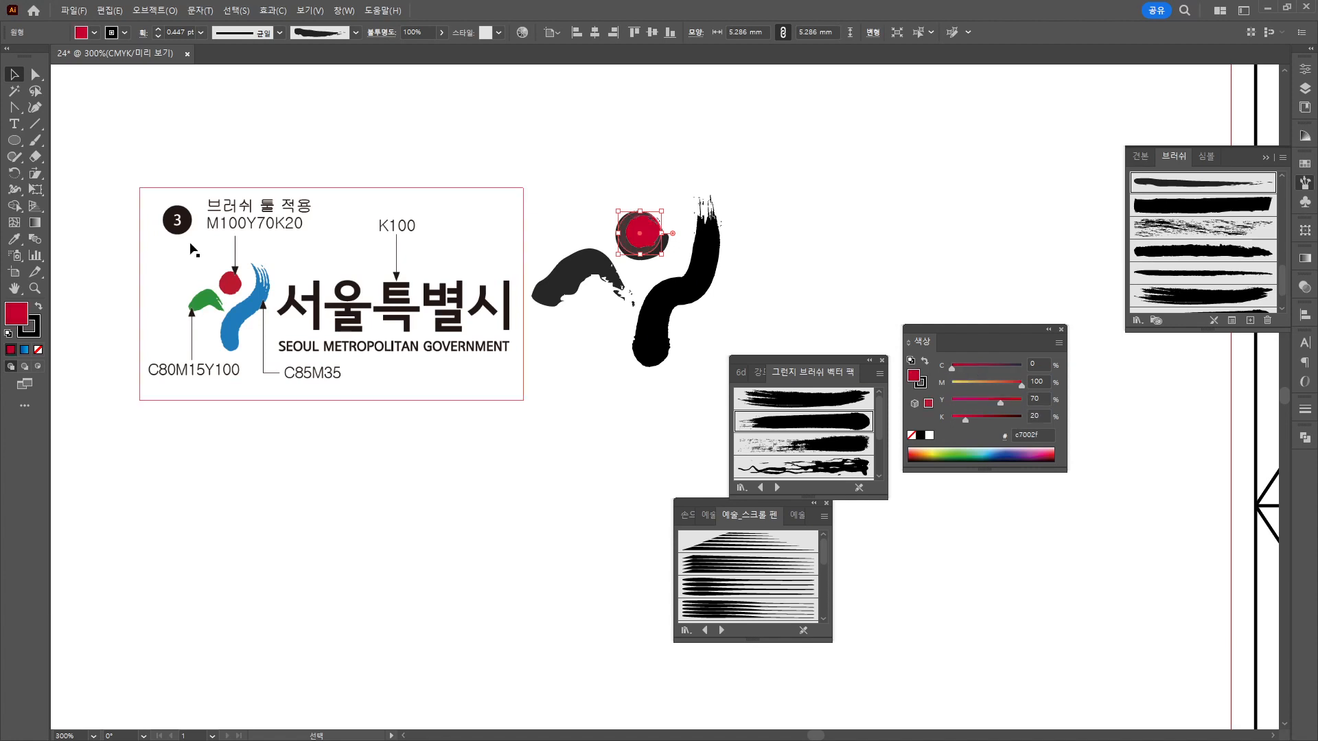
Set the circle's stroke color to M100 Y70 K20.
{"action": "double_click", "coordinate": [33, 337]}
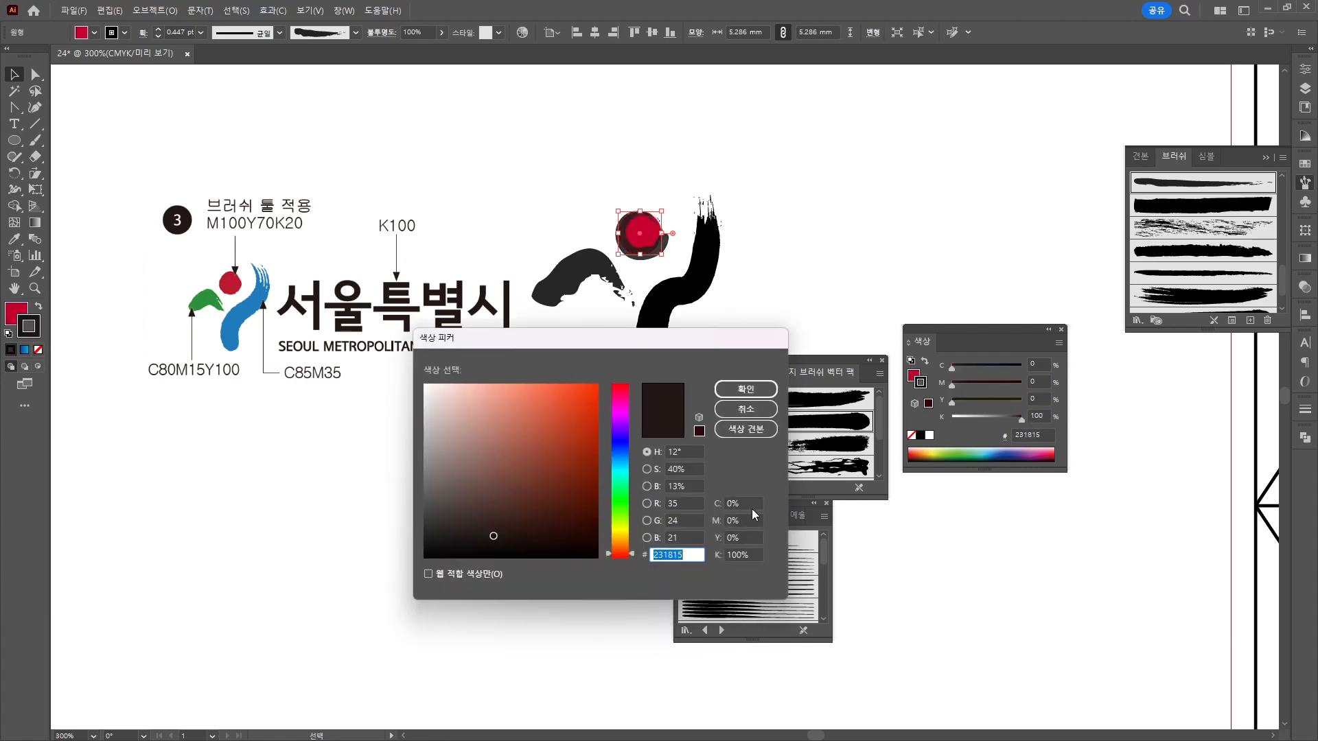
{"action": "left_click_drag", "start_coordinate": [751, 522], "coordinate": [684, 523]}
{"action": "type", "text": "100"}
{"action": "key", "text": "Tab"}
{"action": "type", "text": "70"}
{"action": "key", "text": "Tab"}
{"action": "type", "text": "20"}
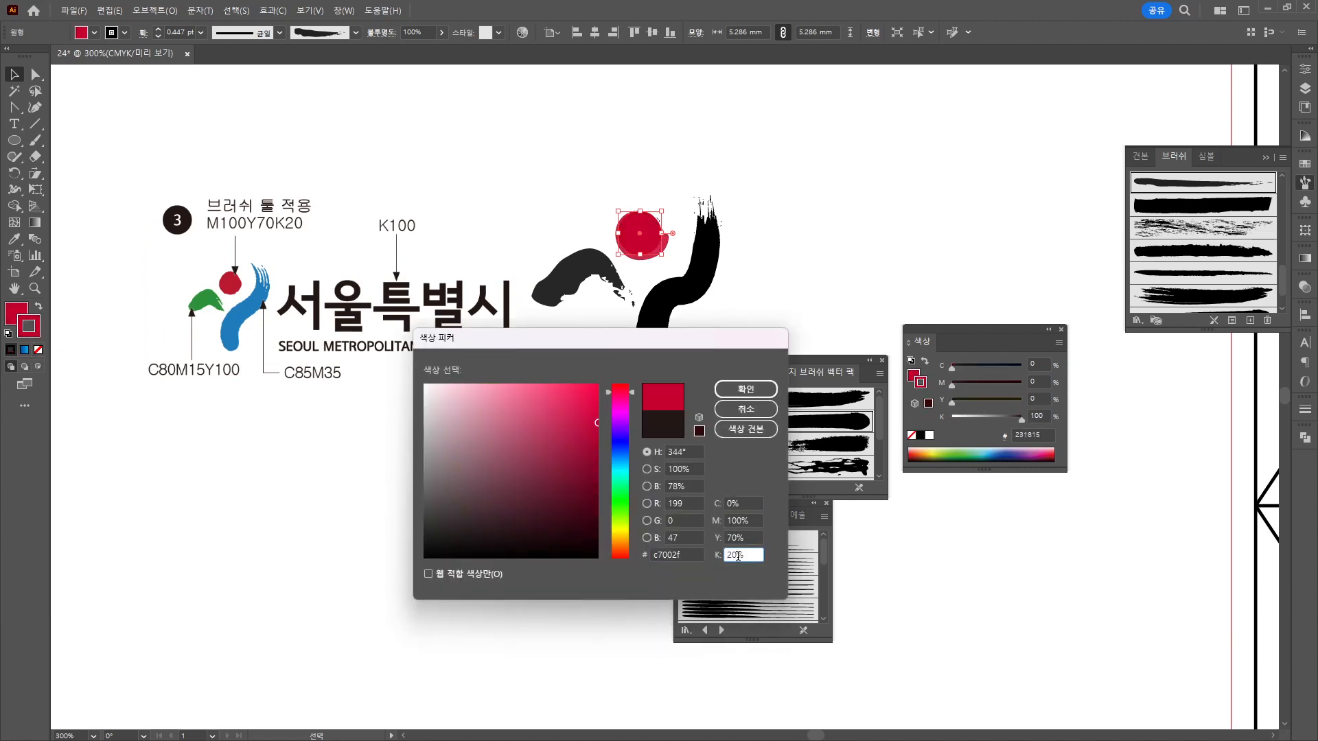
{"action": "key", "text": "Return"}
{"action": "left_click", "coordinate": [624, 370]}
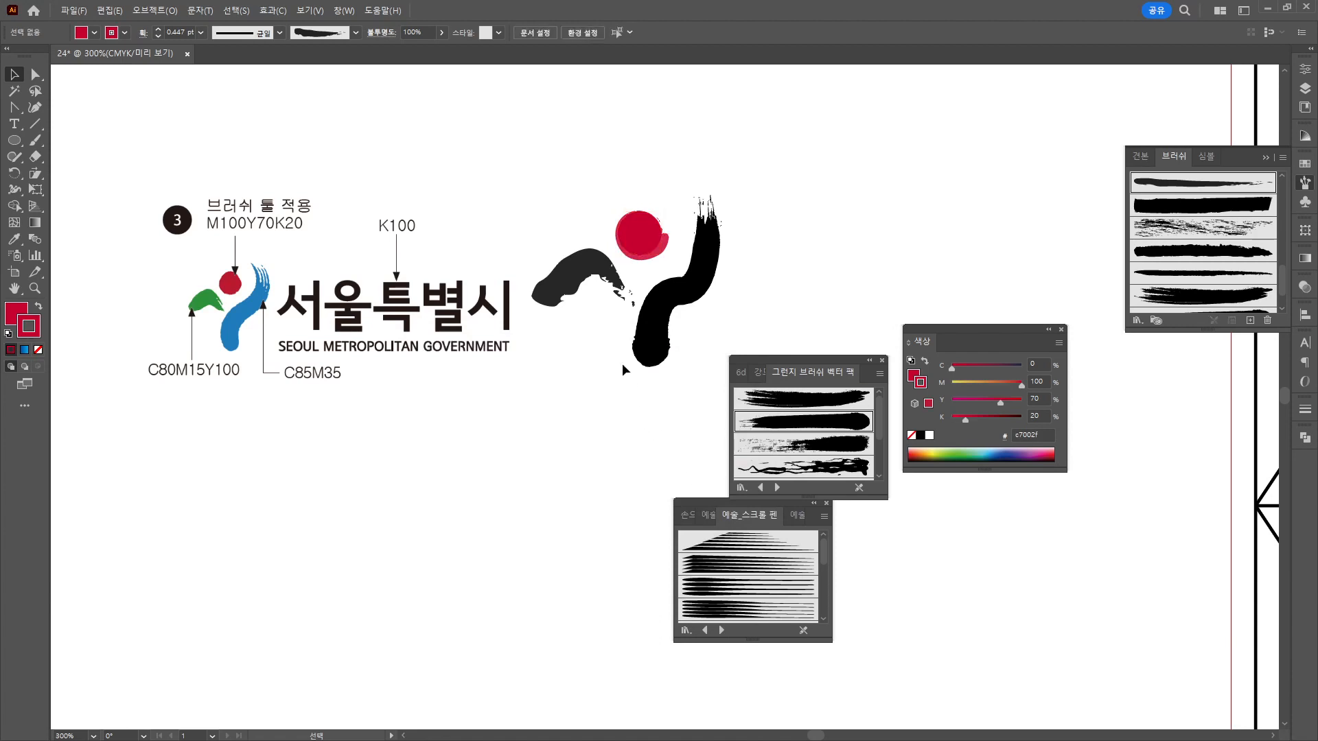
Set the arch's stroke color to C80 M15 Y100 K0.
{"action": "left_click", "coordinate": [588, 271]}
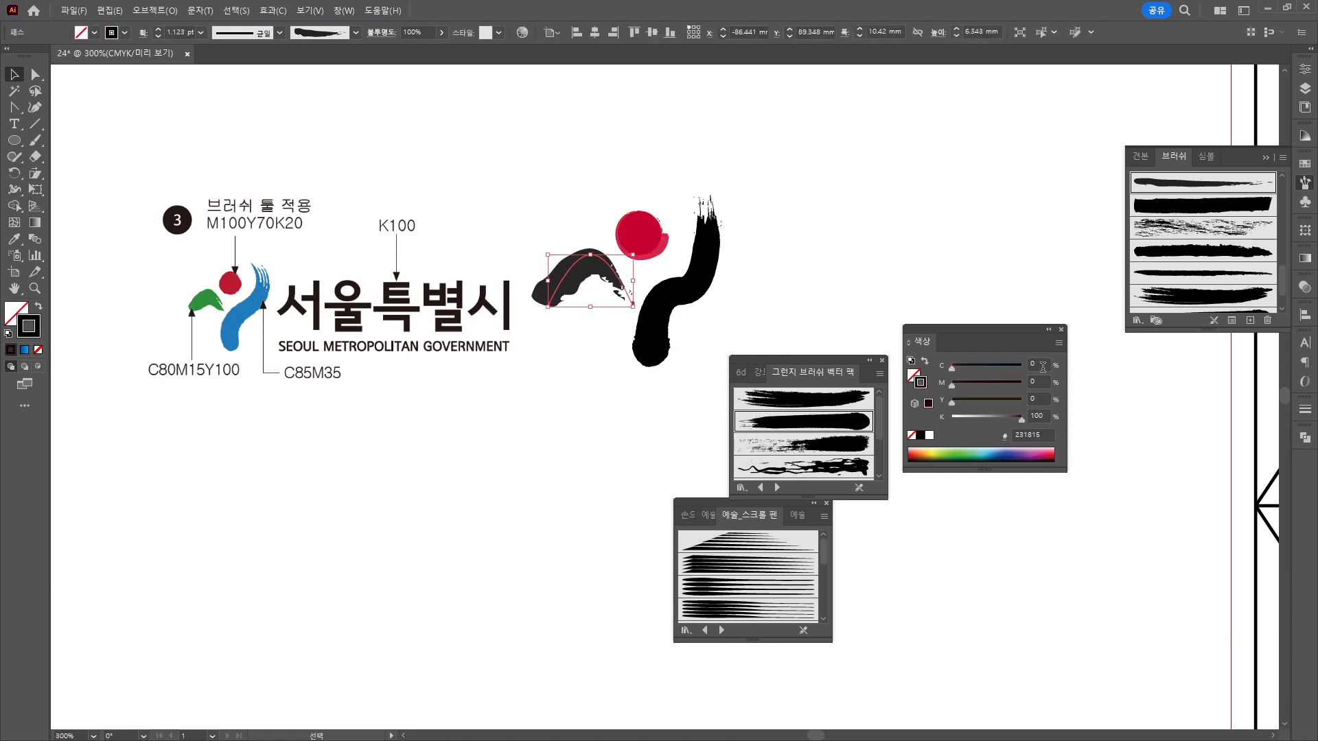
{"action": "type", "text": "80"}
{"action": "key", "text": "Tab"}
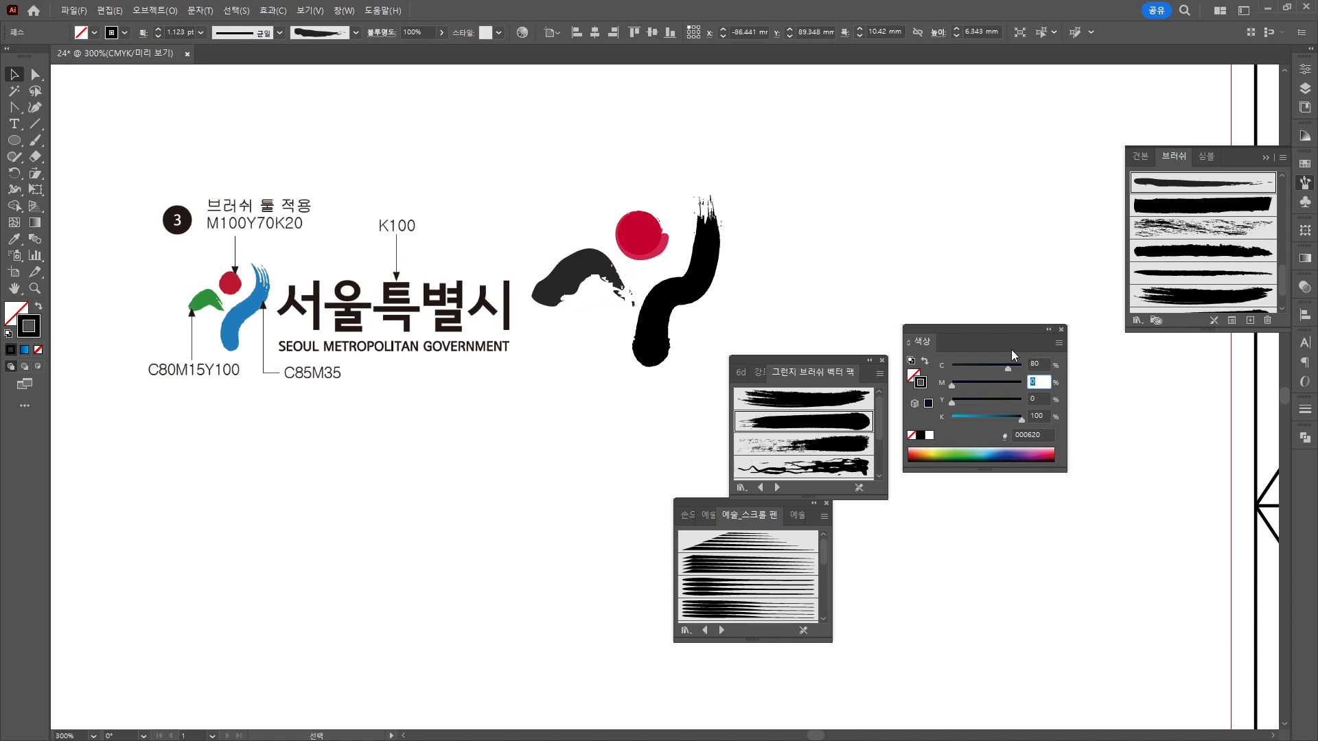
{"action": "type", "text": "15"}
{"action": "key", "text": "Tab"}
{"action": "type", "text": "100"}
{"action": "key", "text": "Tab"}
{"action": "type", "text": "0"}
{"action": "key", "text": "Return"}
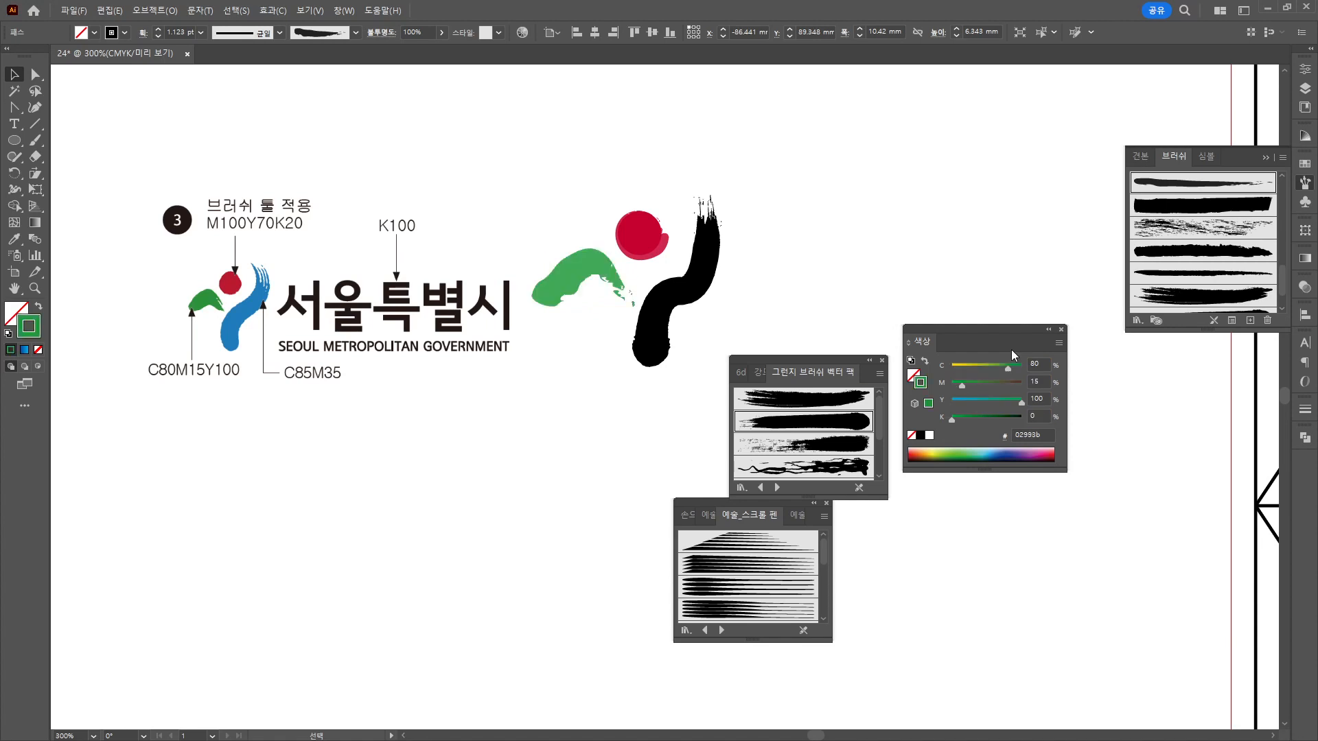
{"action": "left_click", "coordinate": [866, 259]}
Set the S-curve's stroke color to C85 M35 Y0 K0.
{"action": "left_click", "coordinate": [700, 284]}
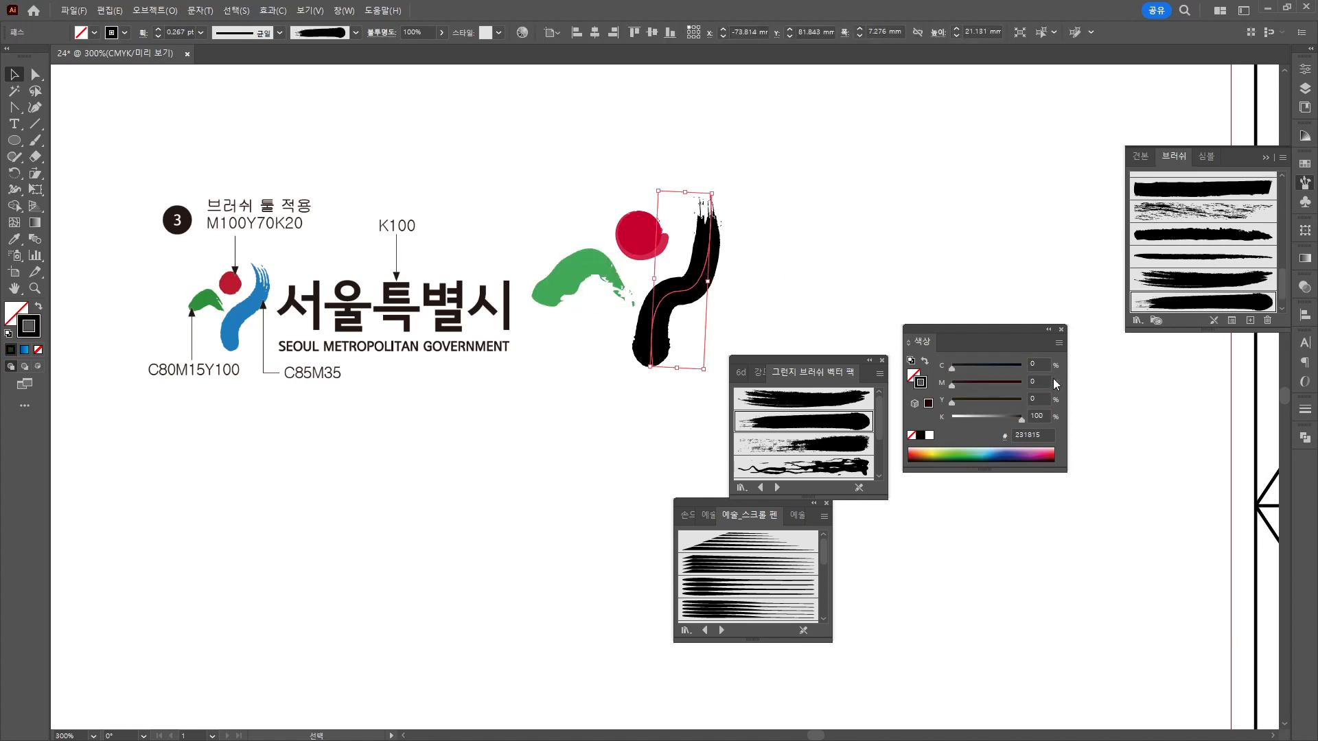
{"action": "type", "text": "85"}
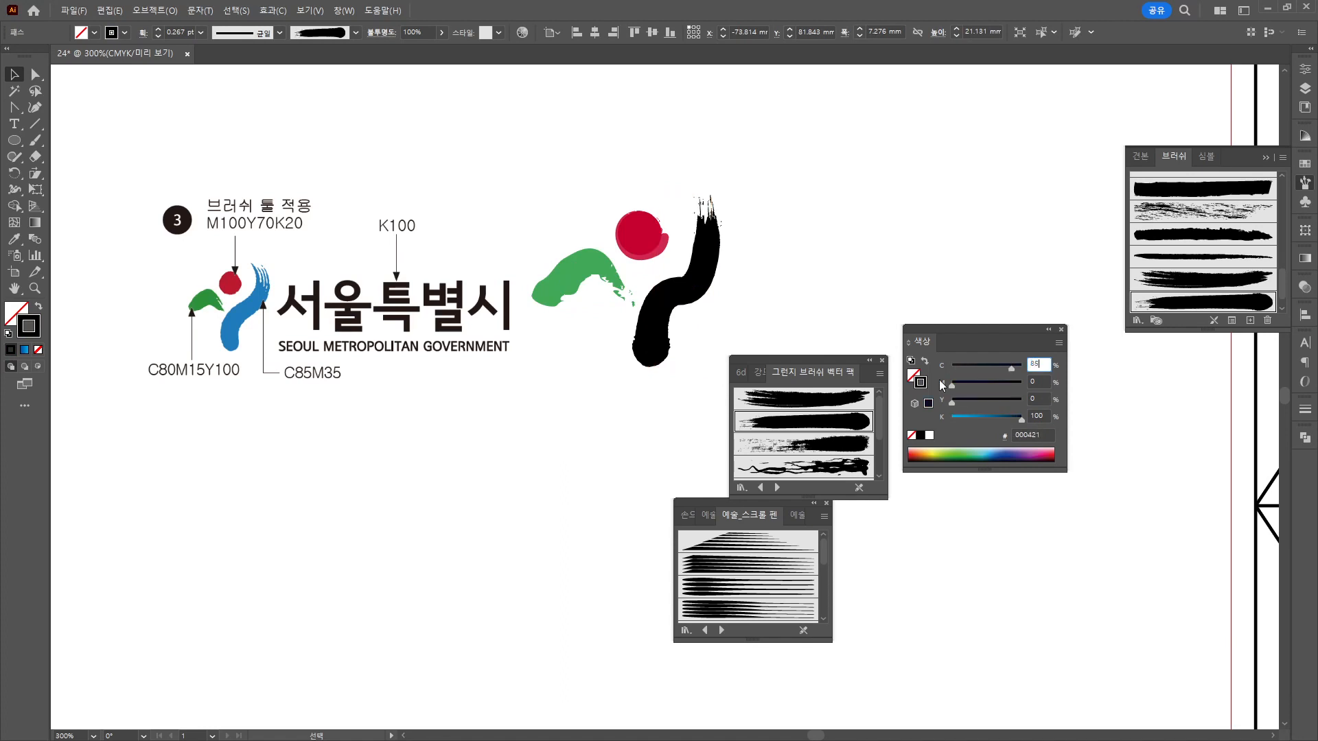
{"action": "type", "text": "0"}
{"action": "key", "text": "Return"}
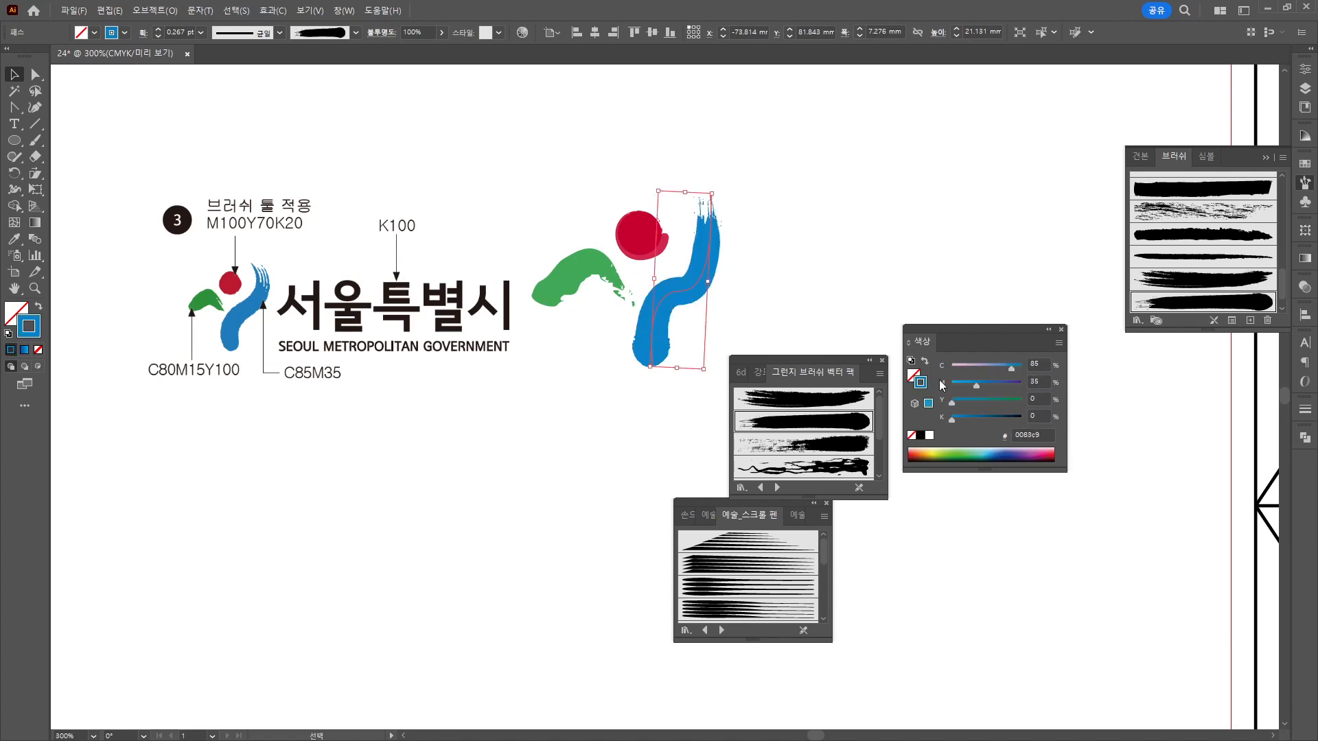
{"action": "left_click", "coordinate": [810, 221]}
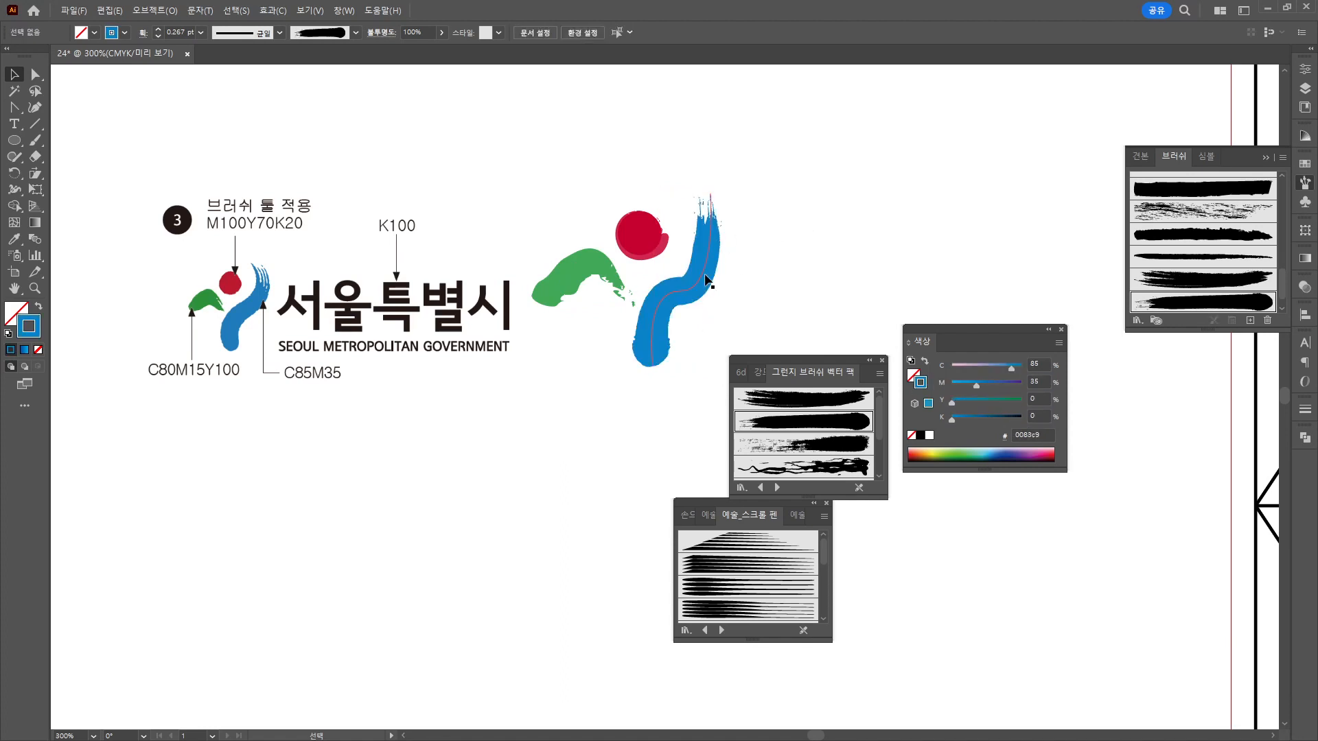
Select the three brushed shapes and expand their appearance into outlines.
{"action": "left_click", "coordinate": [601, 277]}
{"action": "left_click_drag", "start_coordinate": [547, 188], "coordinate": [642, 343]}
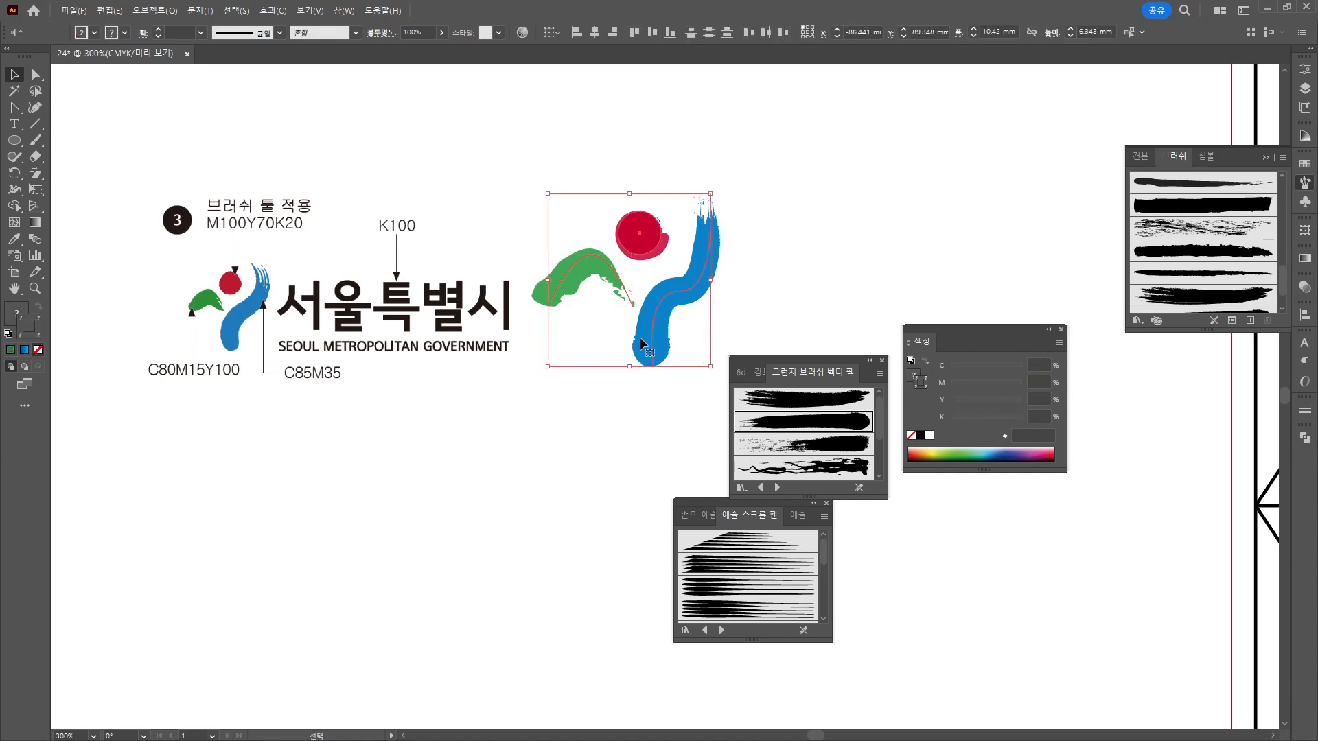
{"action": "left_click", "coordinate": [145, 9]}
{"action": "left_click", "coordinate": [203, 197]}
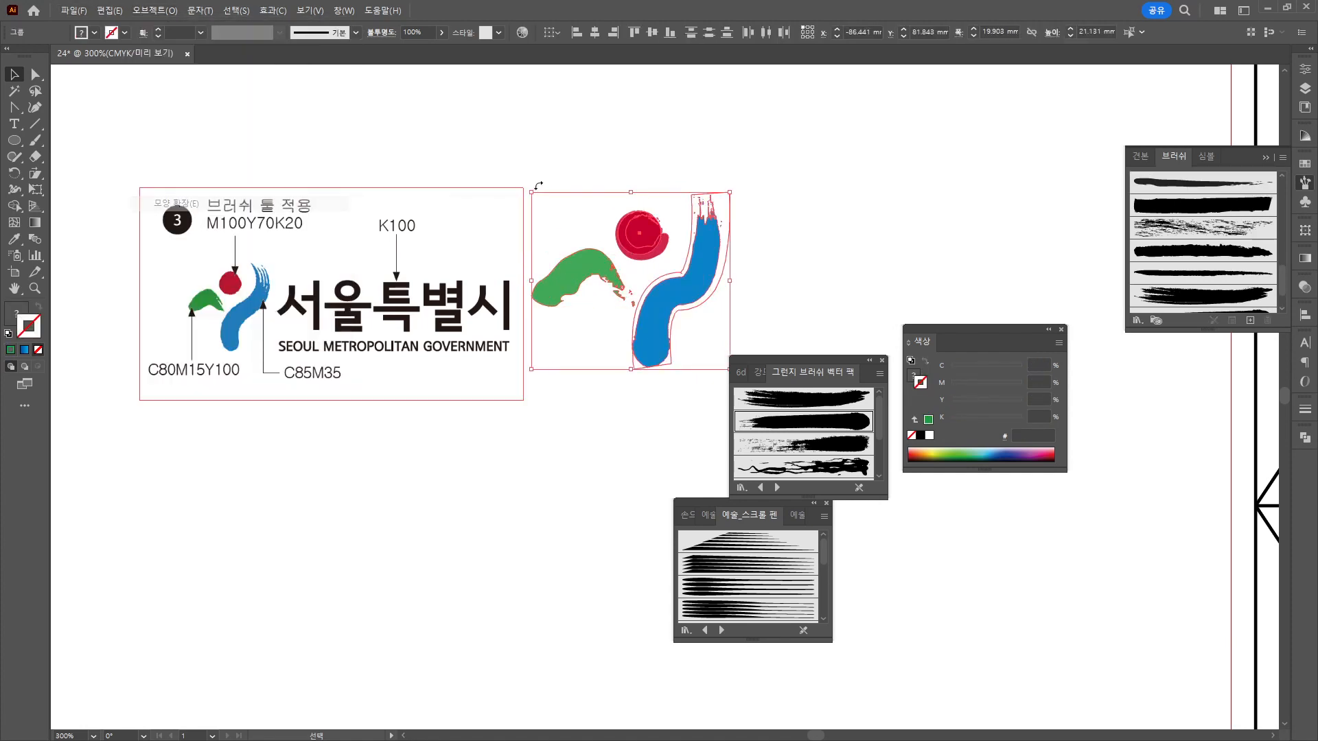
Unite the red circle and its brush outline into one shape with Pathfinder.
{"action": "left_click", "coordinate": [802, 236]}
{"action": "left_click", "coordinate": [664, 232]}
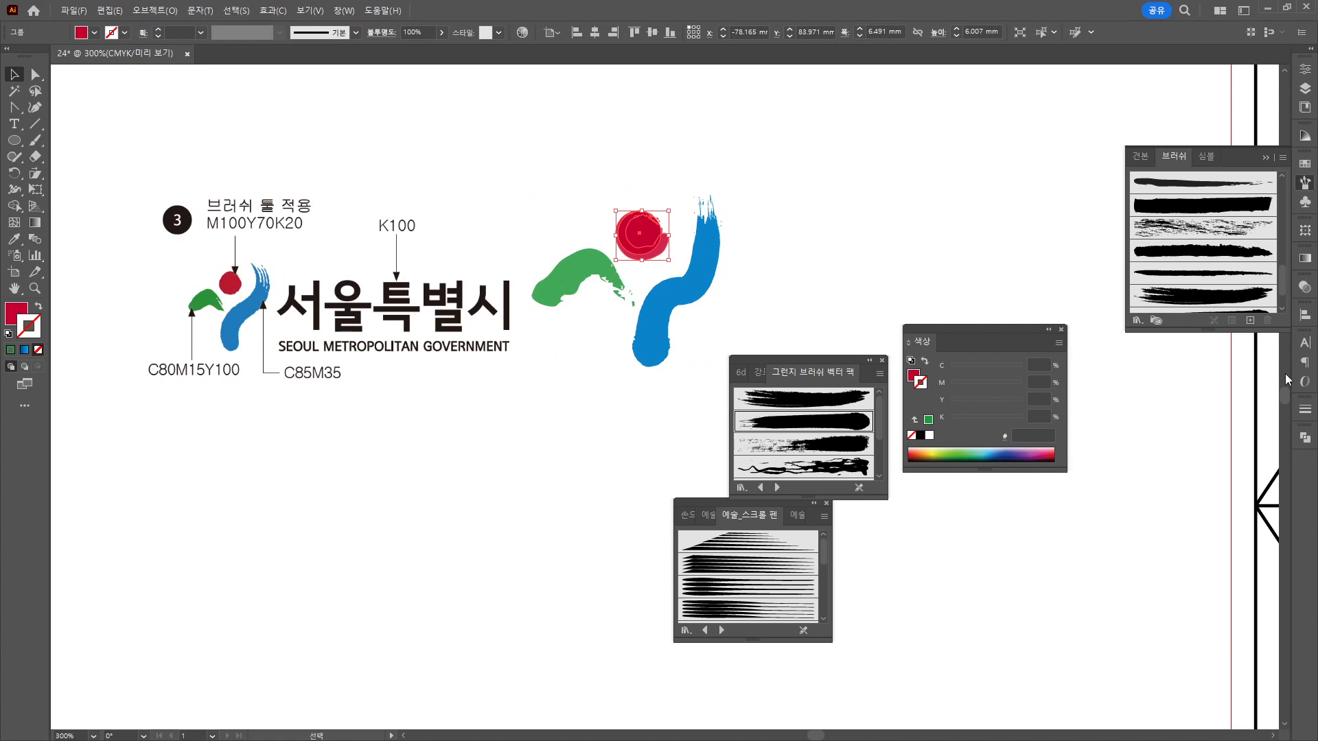
{"action": "left_click", "coordinate": [1305, 437]}
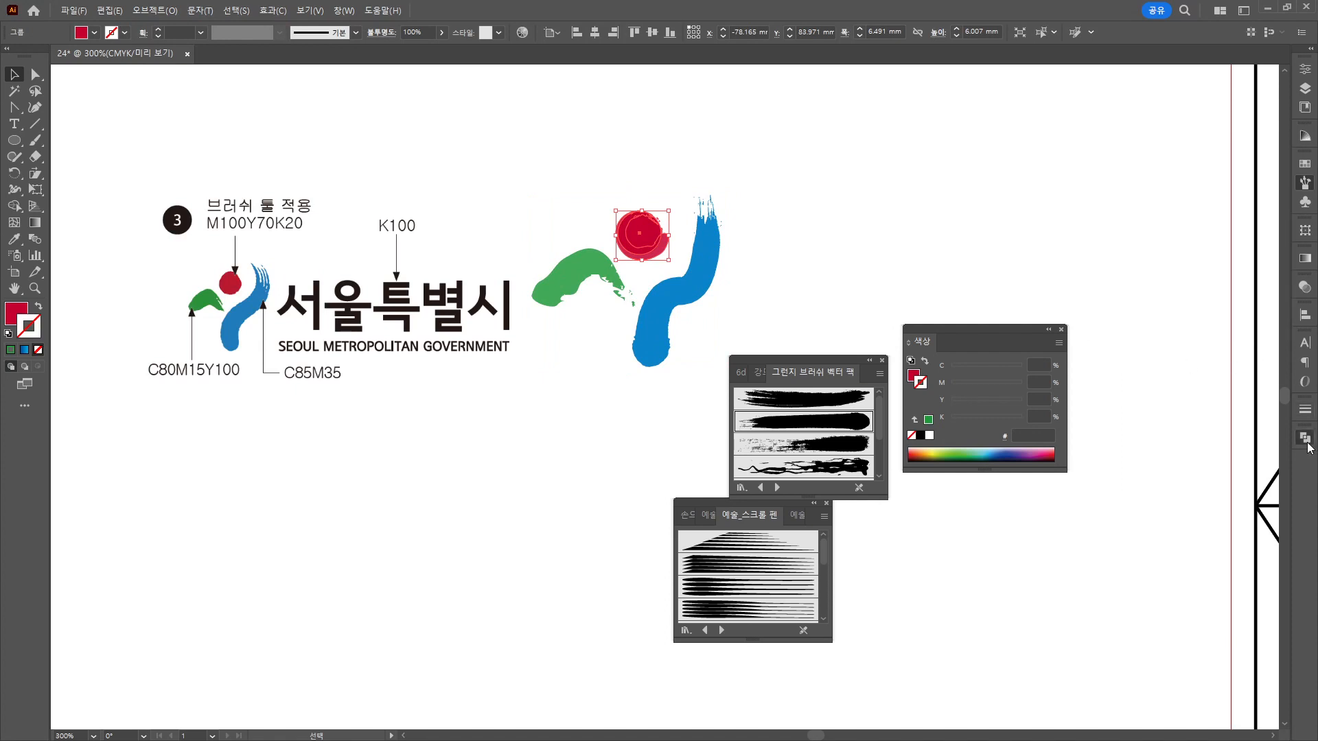
Scale down the green arch from its lower outer corner.
{"action": "left_click", "coordinate": [590, 269]}
{"action": "mouse_move", "coordinate": [530, 308]}
{"action": "left_mouse_down"}
{"action": "mouse_move", "coordinate": [569, 295]}
{"action": "mouse_move", "coordinate": [556, 298]}
{"action": "mouse_move", "coordinate": [567, 276]}
{"action": "left_mouse_up"}
{"action": "left_click", "coordinate": [604, 324]}
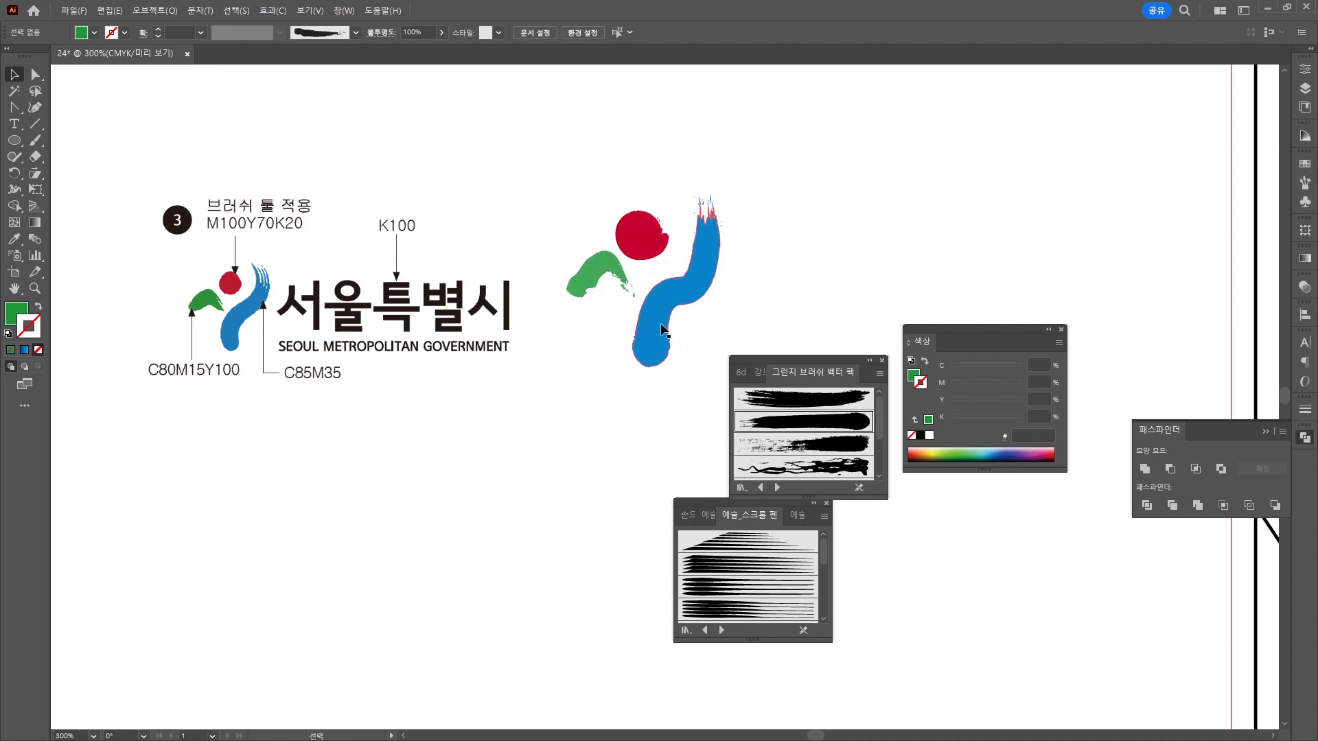
Ungroup the expanded blue stroke and delete the invisible path surrounding it.
{"action": "left_click", "coordinate": [697, 278]}
{"action": "right_click", "coordinate": [718, 225]}
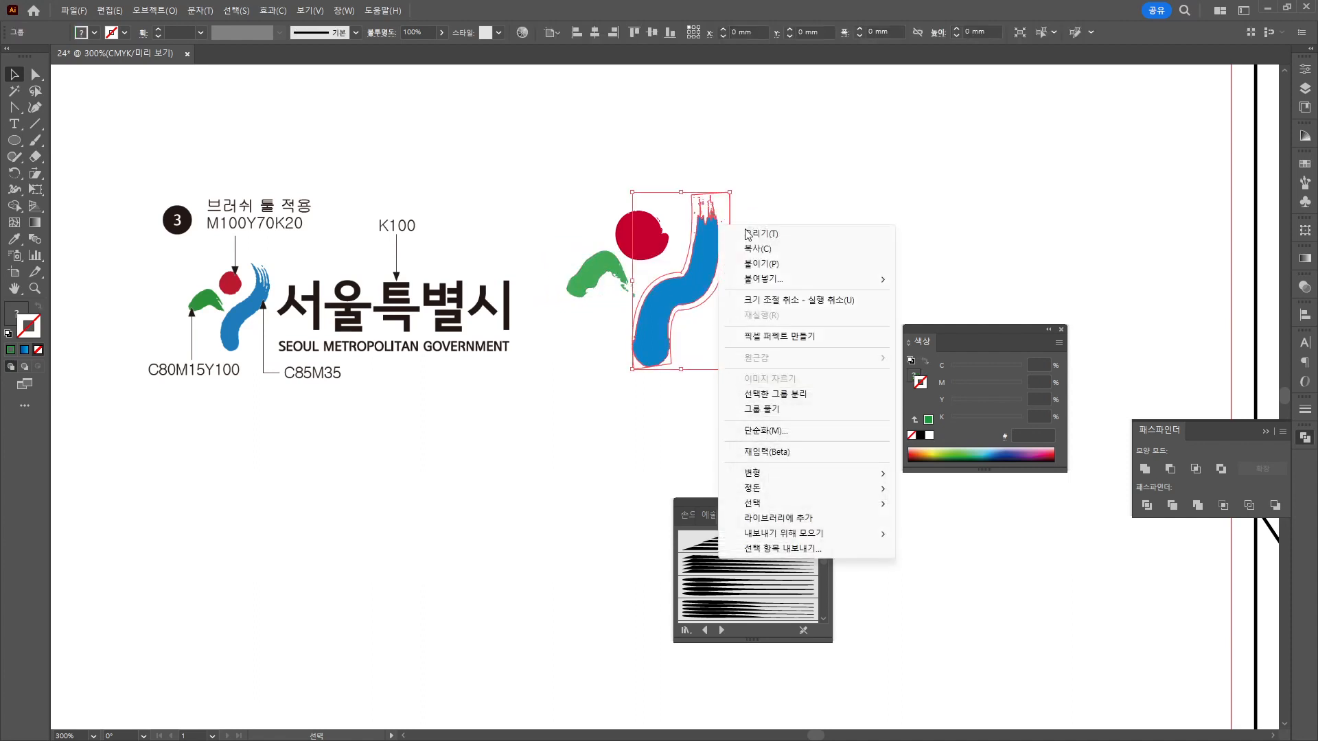
{"action": "left_click", "coordinate": [762, 413]}
{"action": "left_click", "coordinate": [744, 191]}
{"action": "left_click", "coordinate": [730, 206]}
{"action": "key", "text": "Delete"}
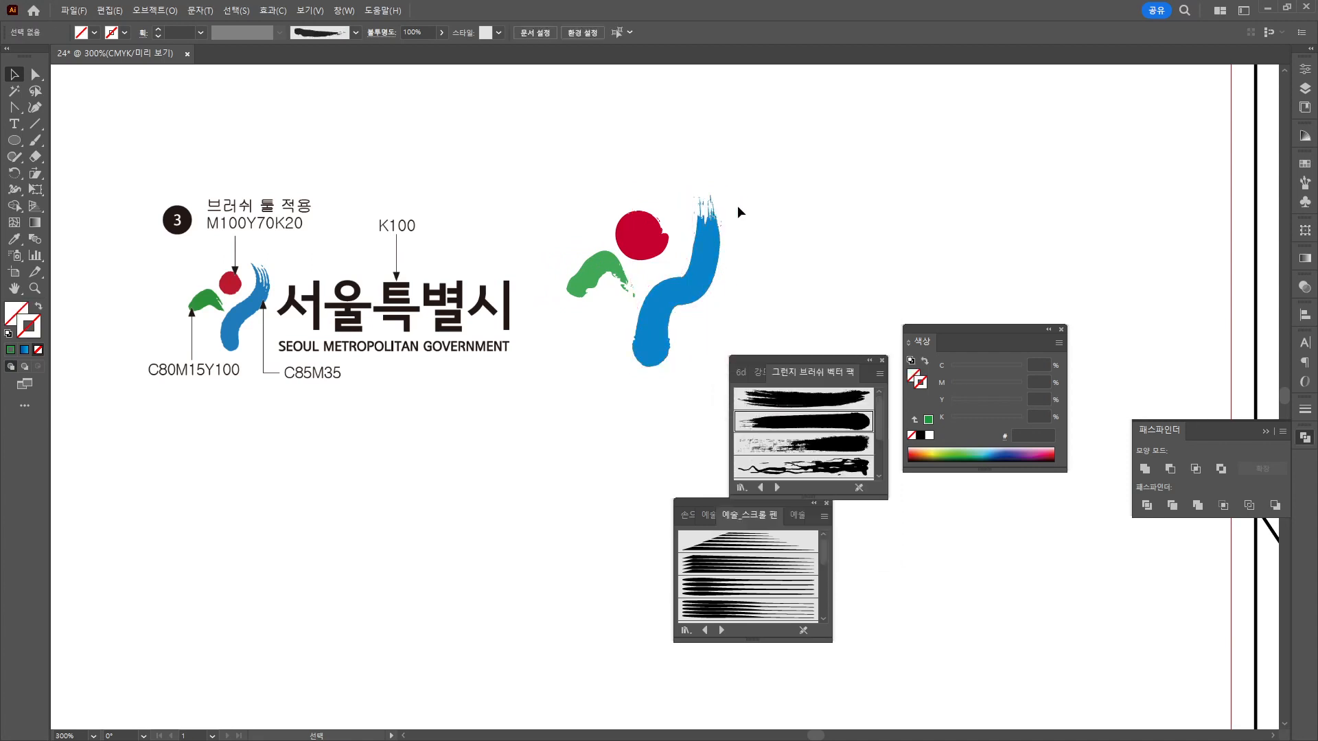
Reduce the blue brush stroke's height to about 18.8 mm from its lower edge.
{"action": "left_click", "coordinate": [707, 292]}
{"action": "left_click_drag", "start_coordinate": [678, 371], "coordinate": [679, 345]}
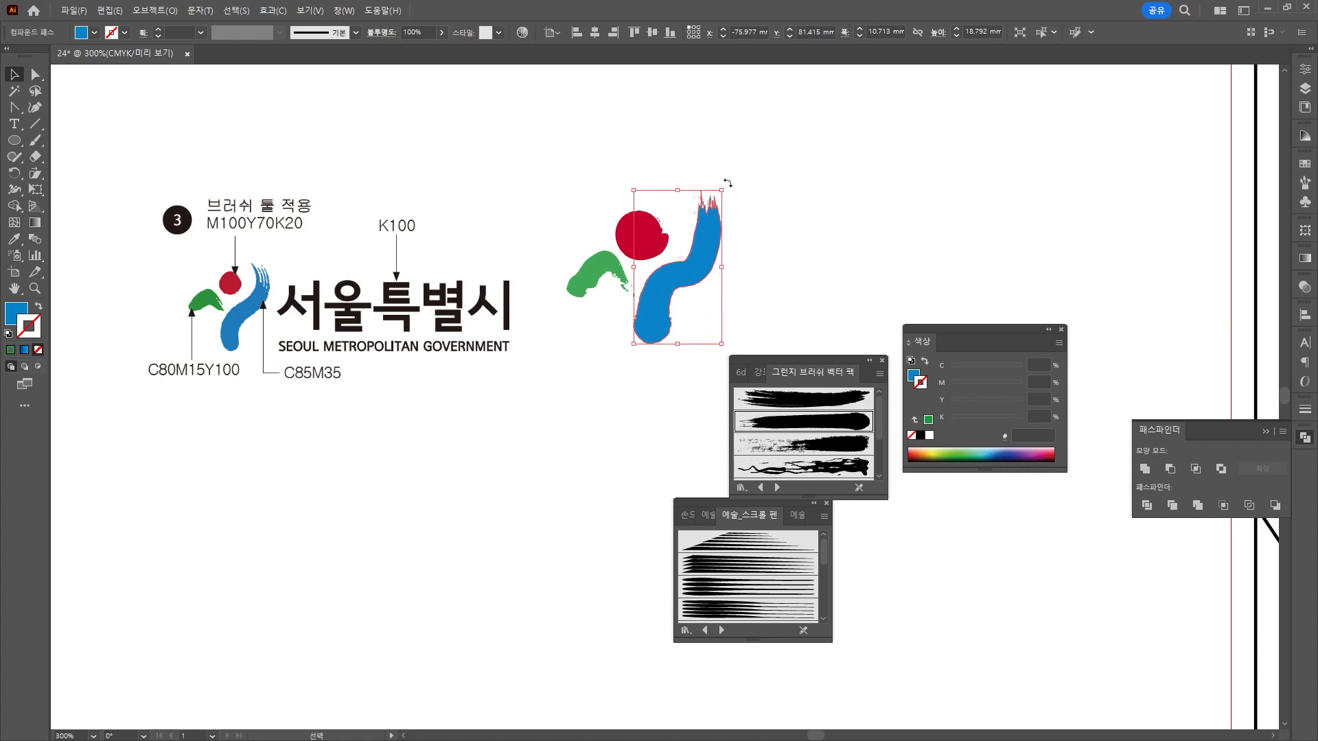
Group the blue stroke's pieces and rotate the group slightly counterclockwise.
{"action": "left_click_drag", "start_coordinate": [728, 184], "coordinate": [742, 247]}
{"action": "key", "text": "ctrl+z"}
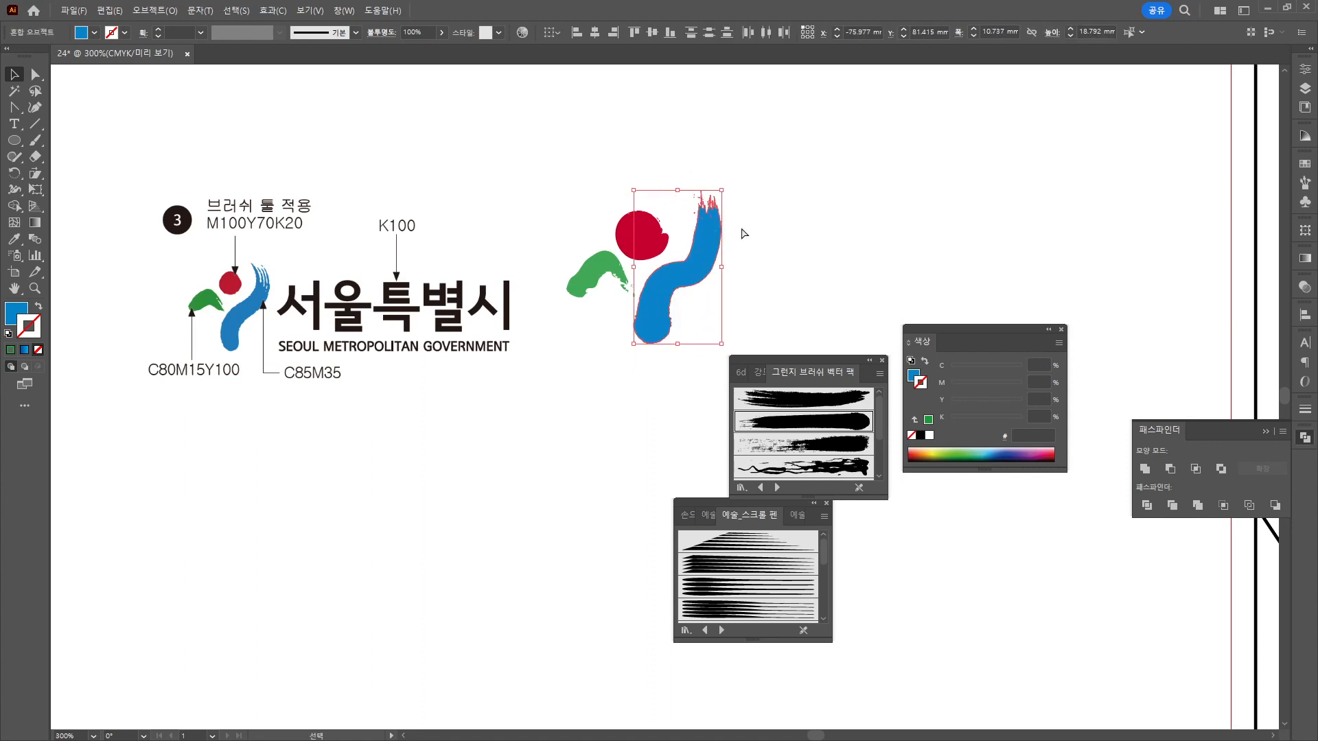
{"action": "key", "text": "ctrl+g"}
{"action": "left_click_drag", "start_coordinate": [726, 186], "coordinate": [721, 182]}
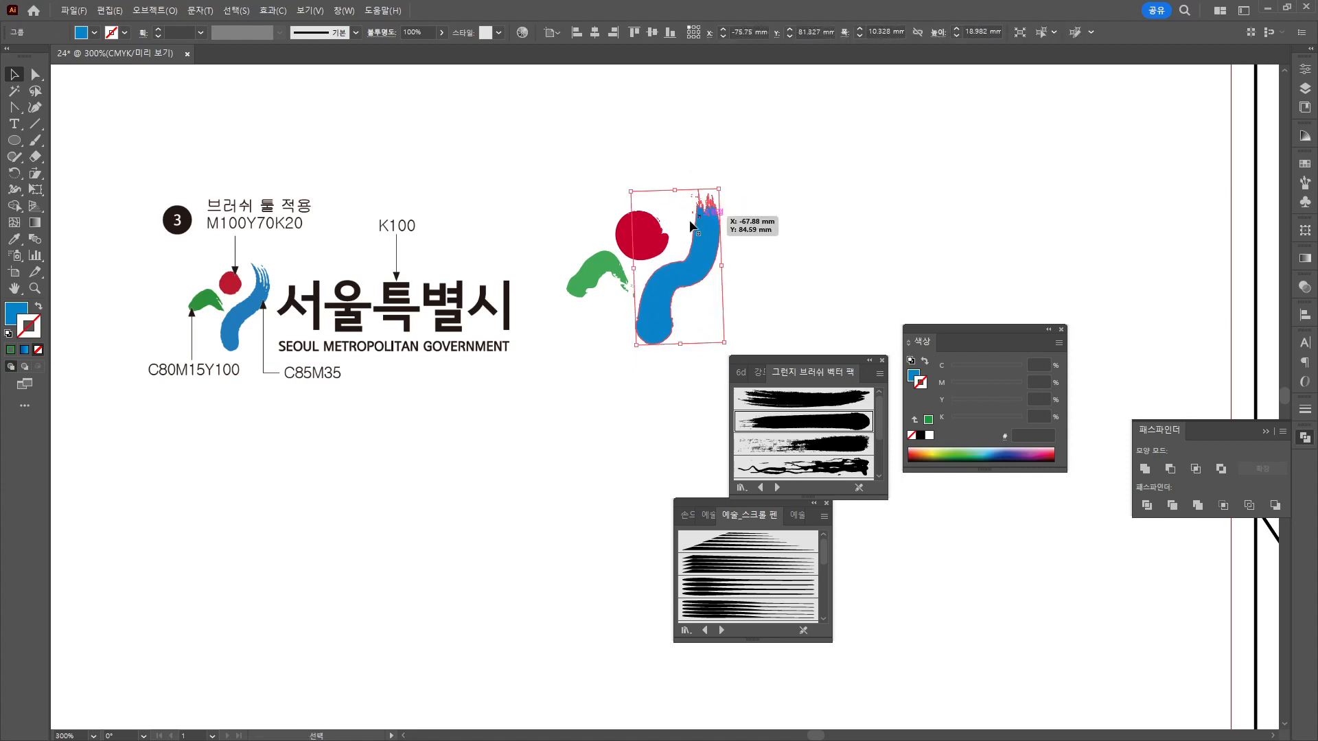
Scale the red circle down to about 6.5 by 6 mm from its upper outer corner.
{"action": "left_click", "coordinate": [627, 240]}
{"action": "left_click_drag", "start_coordinate": [615, 212], "coordinate": [627, 222]}
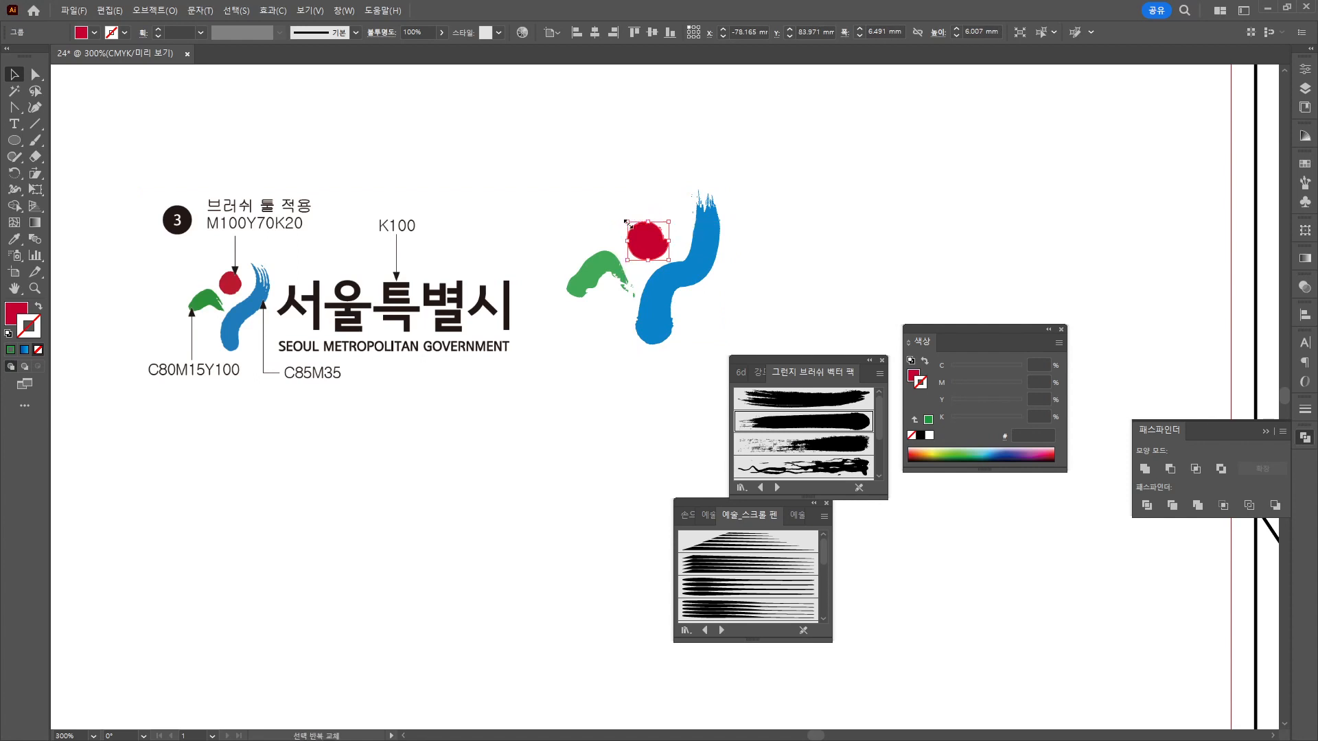
{"action": "left_click", "coordinate": [706, 280]}
{"action": "left_click", "coordinate": [770, 266]}
{"action": "left_click_drag", "start_coordinate": [777, 273], "coordinate": [720, 247]}
{"action": "left_click_drag", "start_coordinate": [632, 249], "coordinate": [629, 260]}
{"action": "left_click", "coordinate": [693, 274]}
Add the black text "서울특별시" and enlarge it to about 19 pt beside the blue stroke.
{"action": "left_click", "coordinate": [15, 125]}
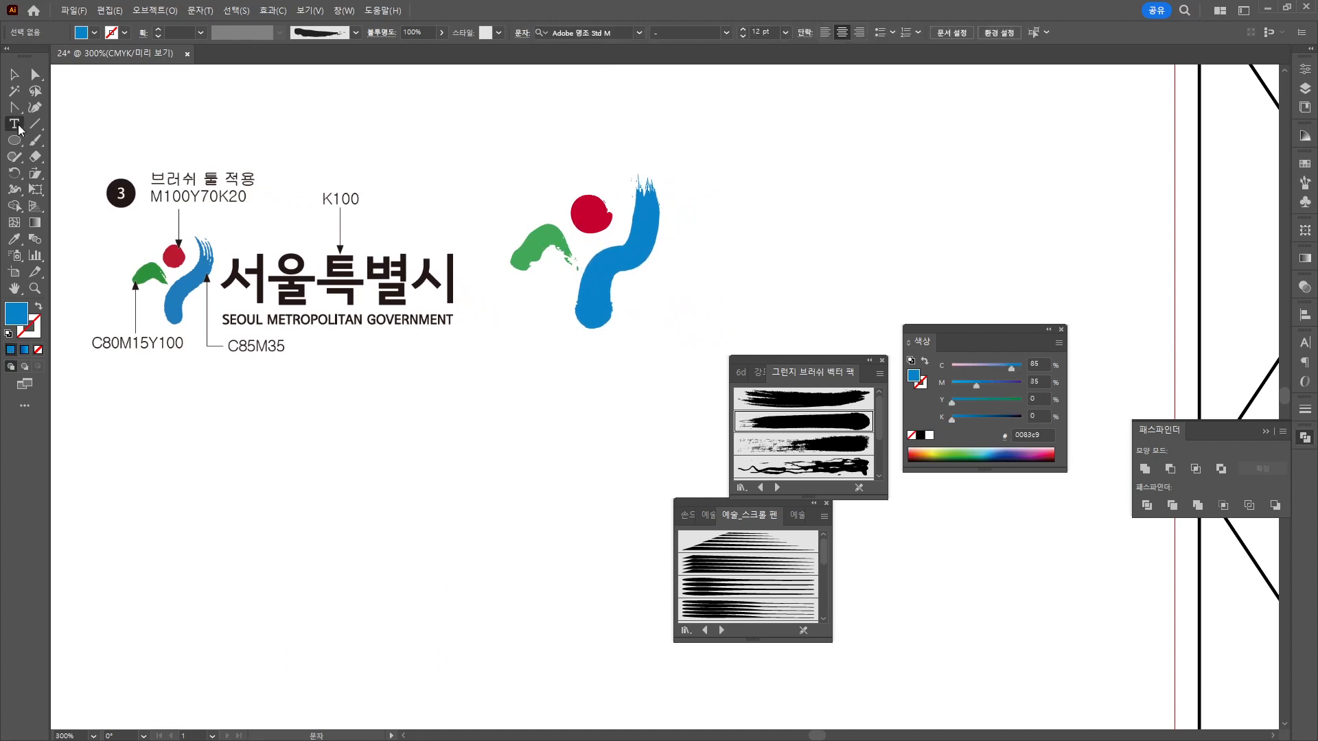
{"action": "left_click", "coordinate": [699, 243]}
{"action": "type", "text": "ㅅㅓ울"}
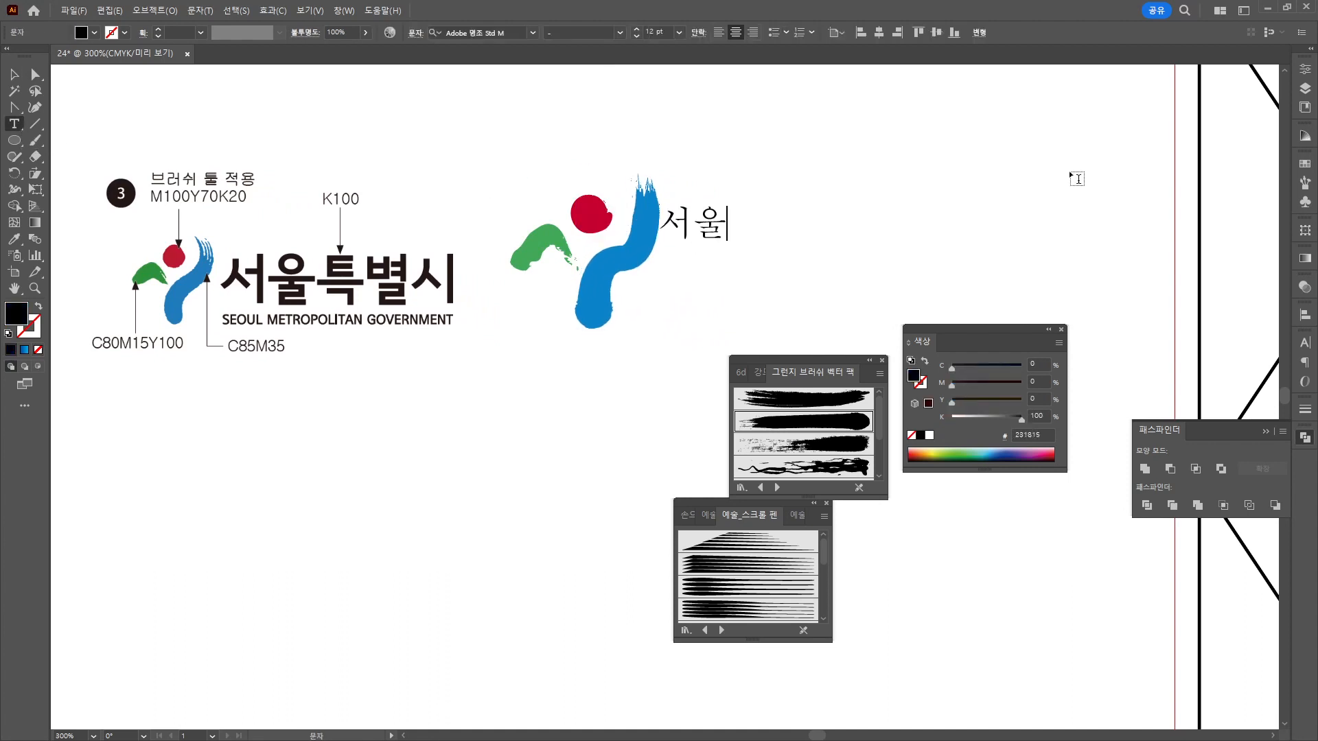
{"action": "type", "text": "특별시"}
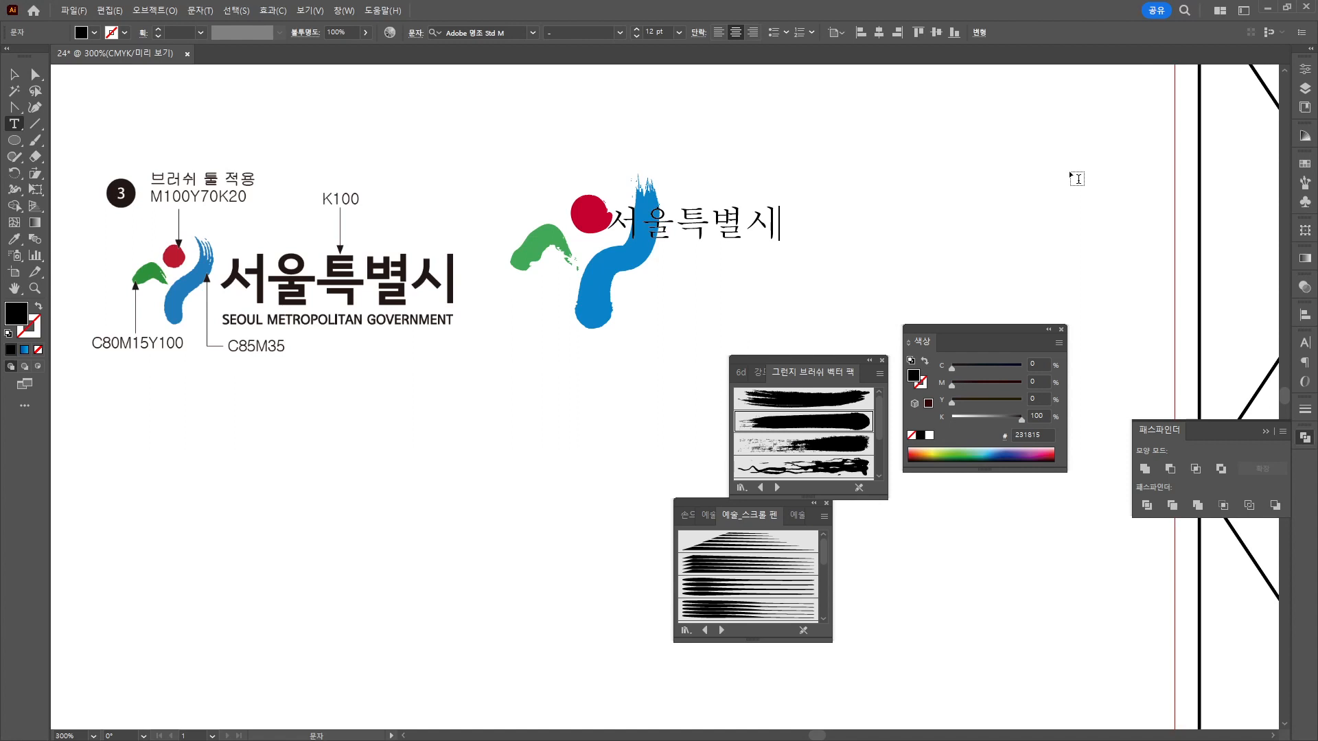
{"action": "key", "text": "Escape"}
{"action": "left_click_drag", "start_coordinate": [721, 234], "coordinate": [946, 269]}
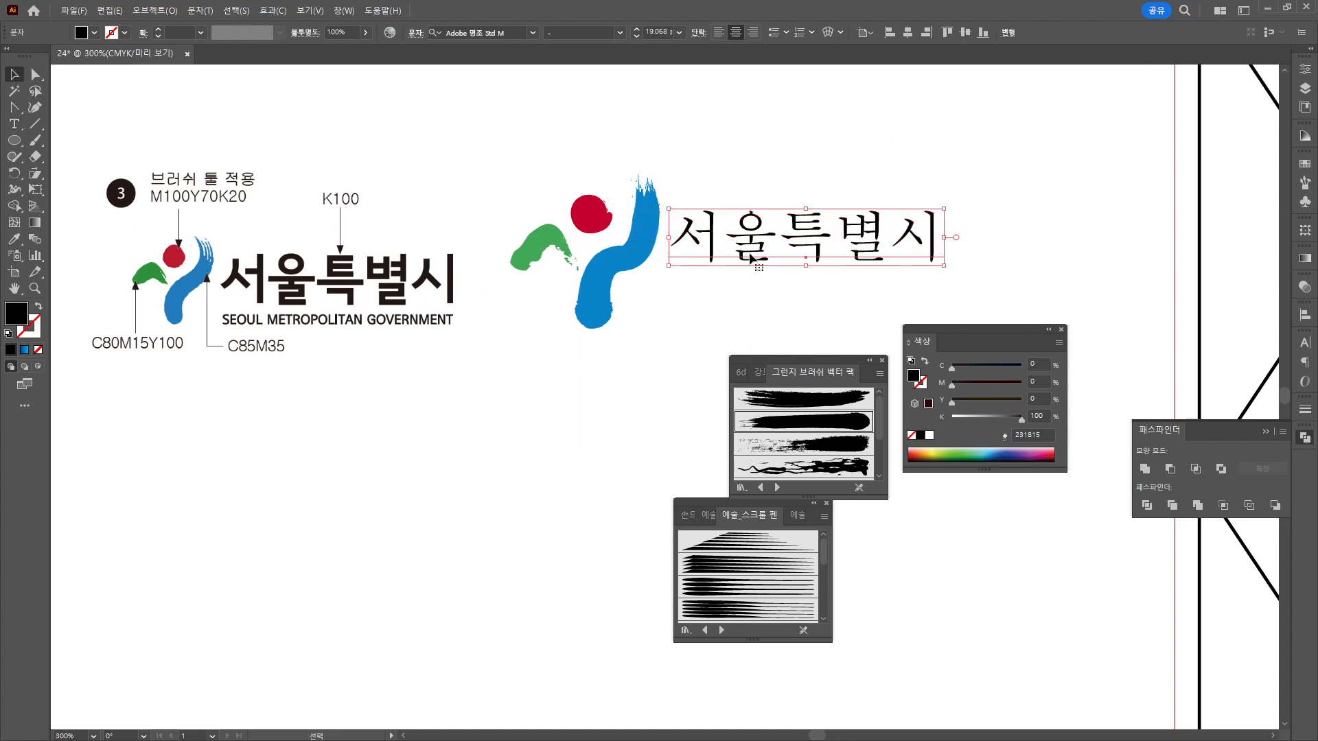
Set the Korean title's font to 맑은 고딕 in Bold.
{"action": "double_click", "coordinate": [764, 245]}
{"action": "key", "text": "ctrl+a"}
{"action": "left_click", "coordinate": [473, 32]}
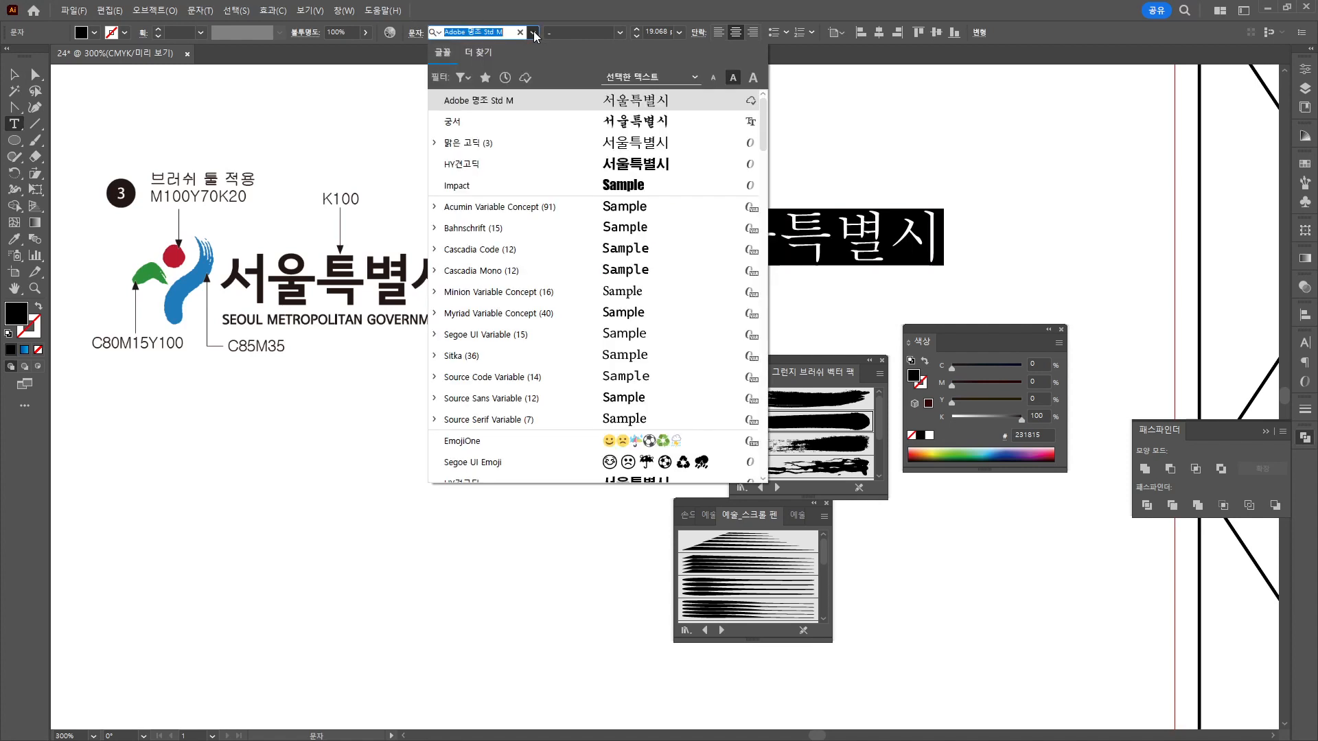
{"action": "left_click", "coordinate": [476, 144]}
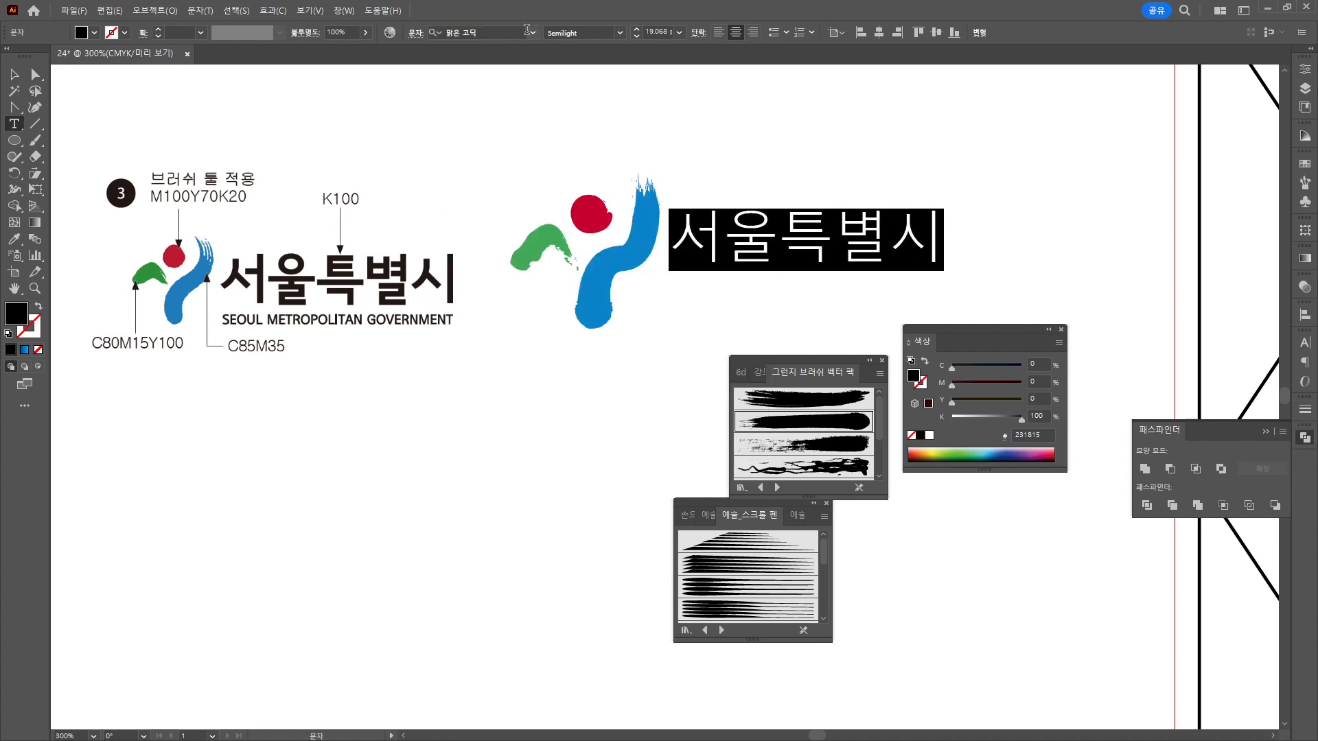
{"action": "left_click", "coordinate": [527, 30]}
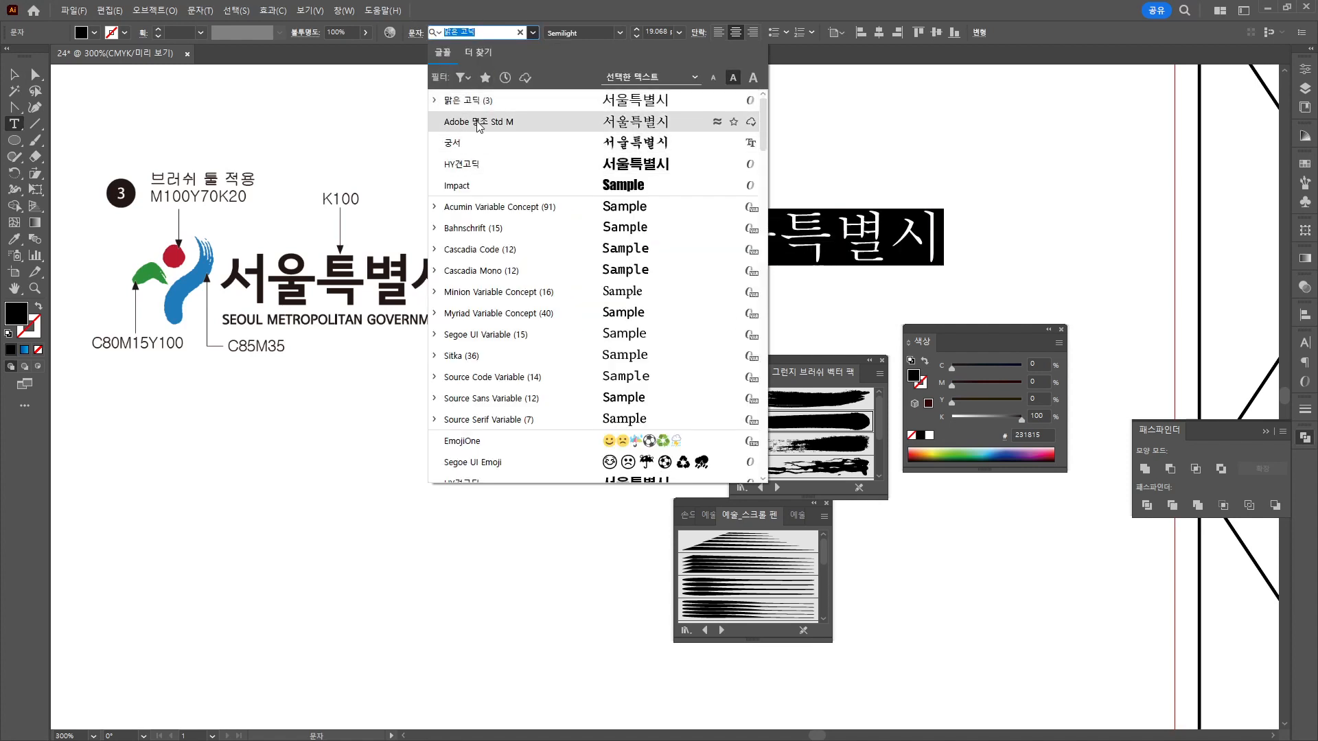
{"action": "key", "text": "Escape"}
{"action": "left_click", "coordinate": [619, 33]}
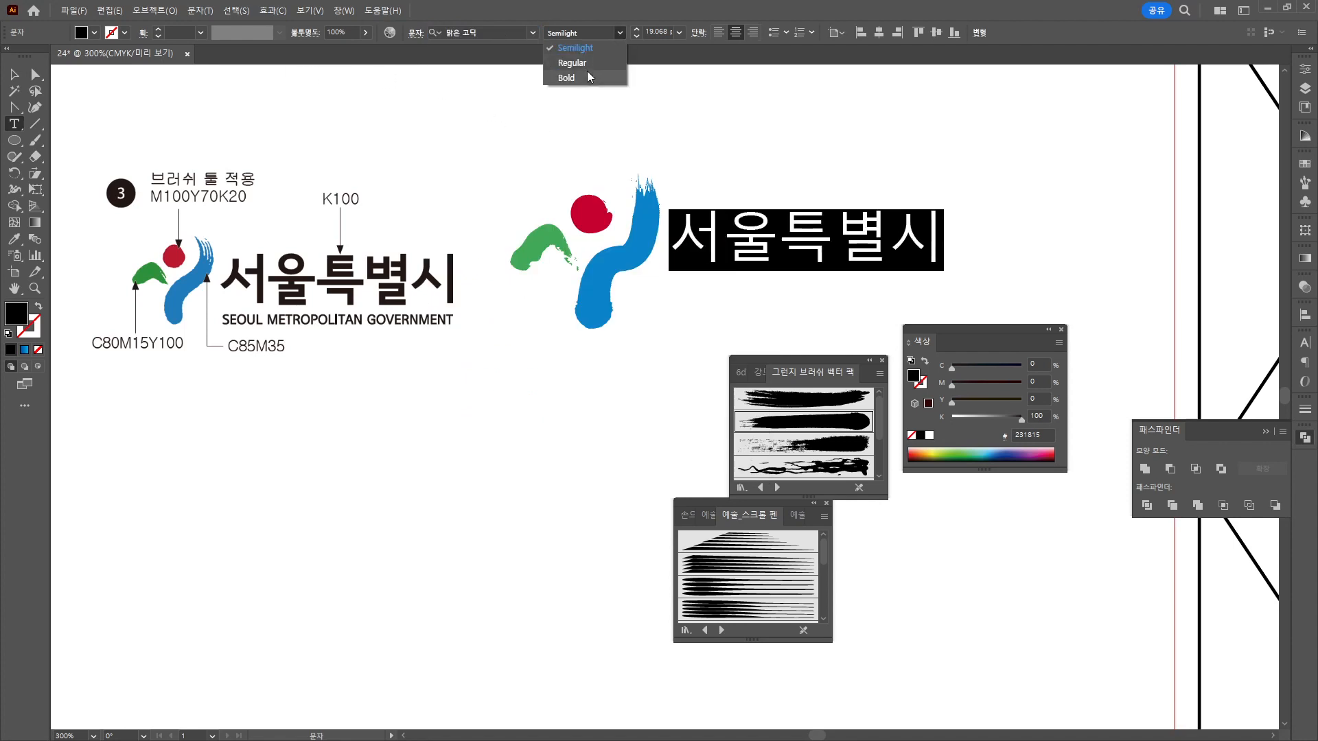
{"action": "left_click", "coordinate": [590, 77]}
{"action": "left_click", "coordinate": [15, 73]}
{"action": "left_click", "coordinate": [739, 154]}
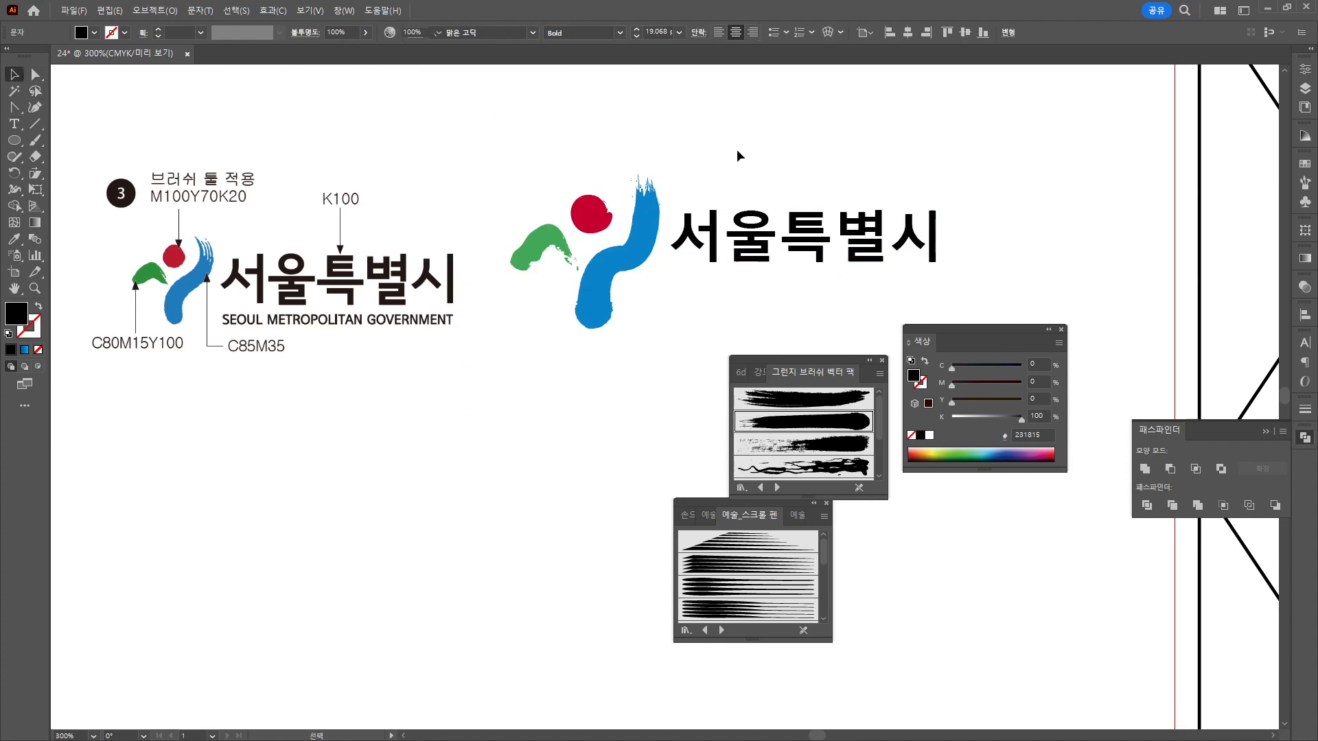
Duplicate the Korean title straight below and replace the copy's text with "SEOUL METROPOLITAN GOVERMENT".
{"action": "left_click_drag", "start_coordinate": [693, 272], "coordinate": [647, 238]}
{"action": "left_click_drag", "start_coordinate": [714, 210], "coordinate": [714, 281], "text": "alt+shift"}
{"action": "double_click", "coordinate": [842, 295]}
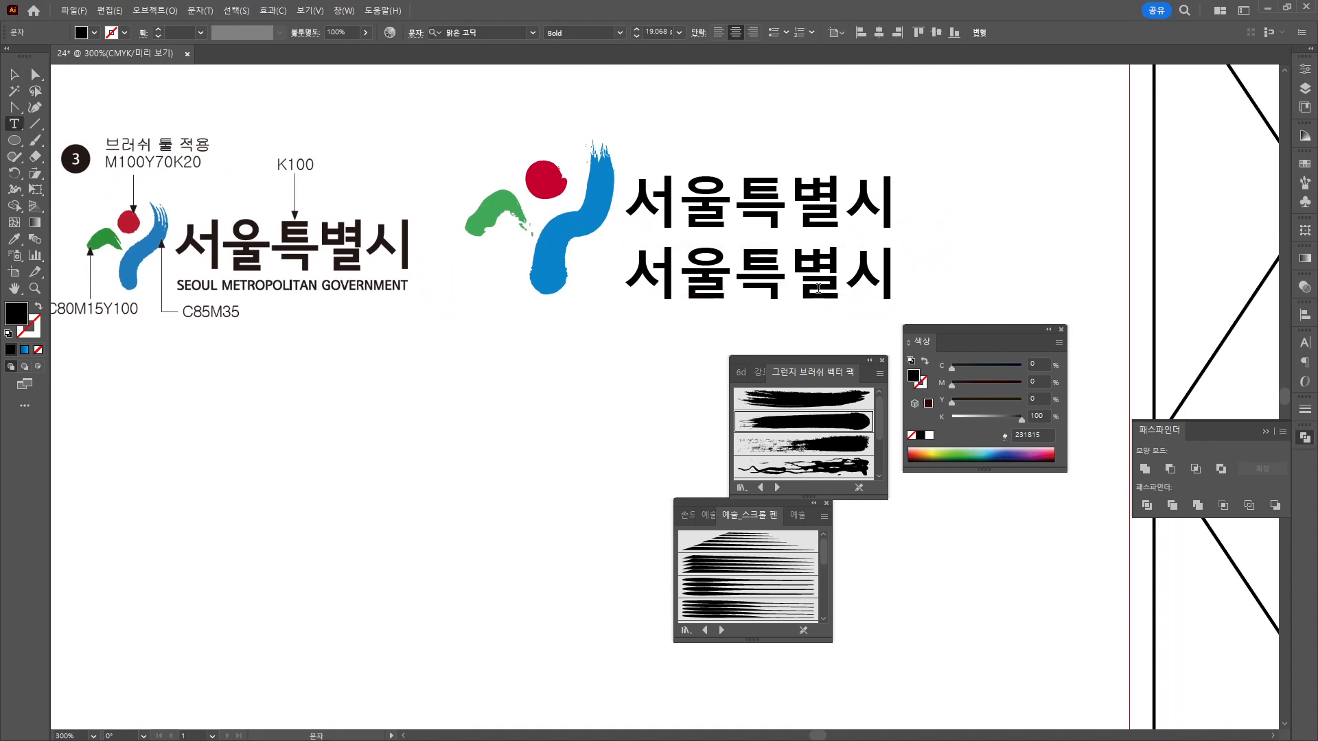
{"action": "key", "text": "ctrl+a"}
{"action": "type", "text": "SEOUL METROPOLITAN GOVERMENT"}
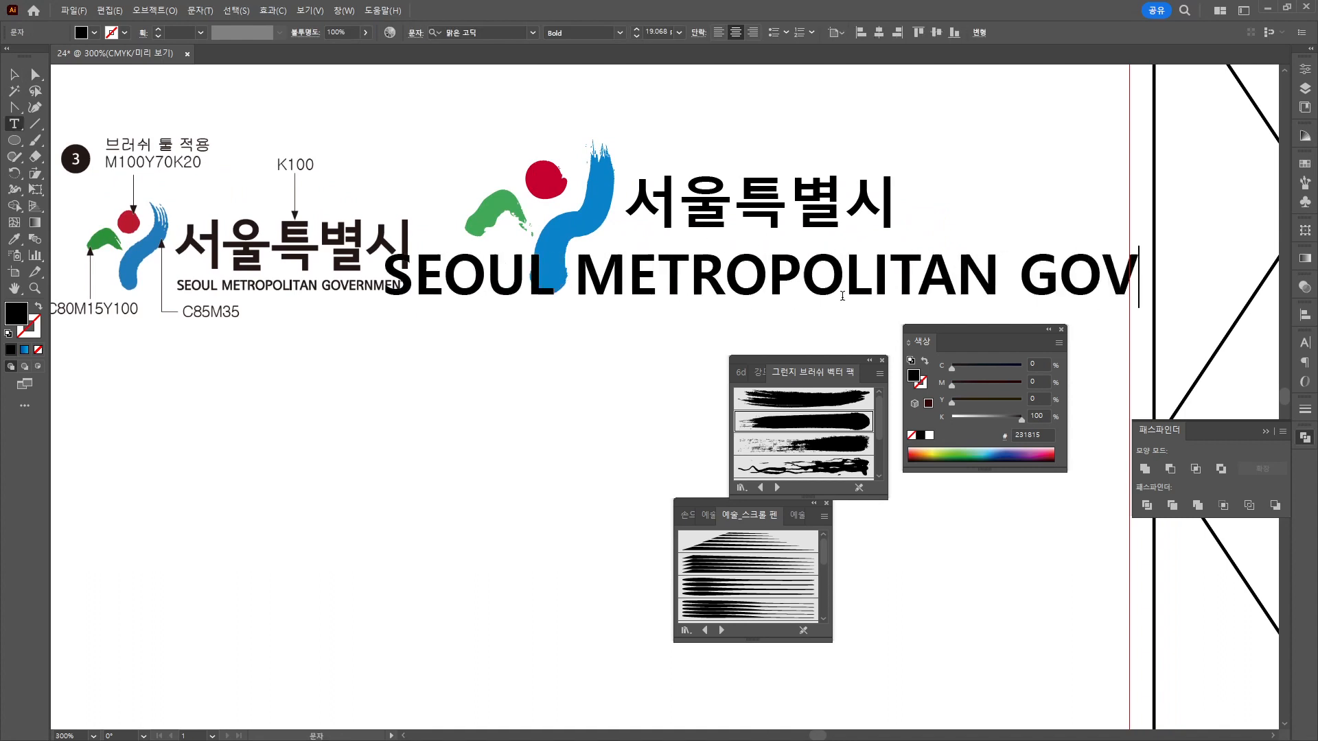
Reduce the English line to about 5.9 pt and place it directly under the Korean title.
{"action": "key", "text": "ctrl+a"}
{"action": "scroll", "coordinate": [657, 33], "scroll_direction": "down", "scroll_amount": 14}
{"action": "left_click", "coordinate": [14, 74]}
{"action": "left_click_drag", "start_coordinate": [761, 289], "coordinate": [756, 248]}
{"action": "left_click_drag", "start_coordinate": [886, 260], "coordinate": [928, 260]}
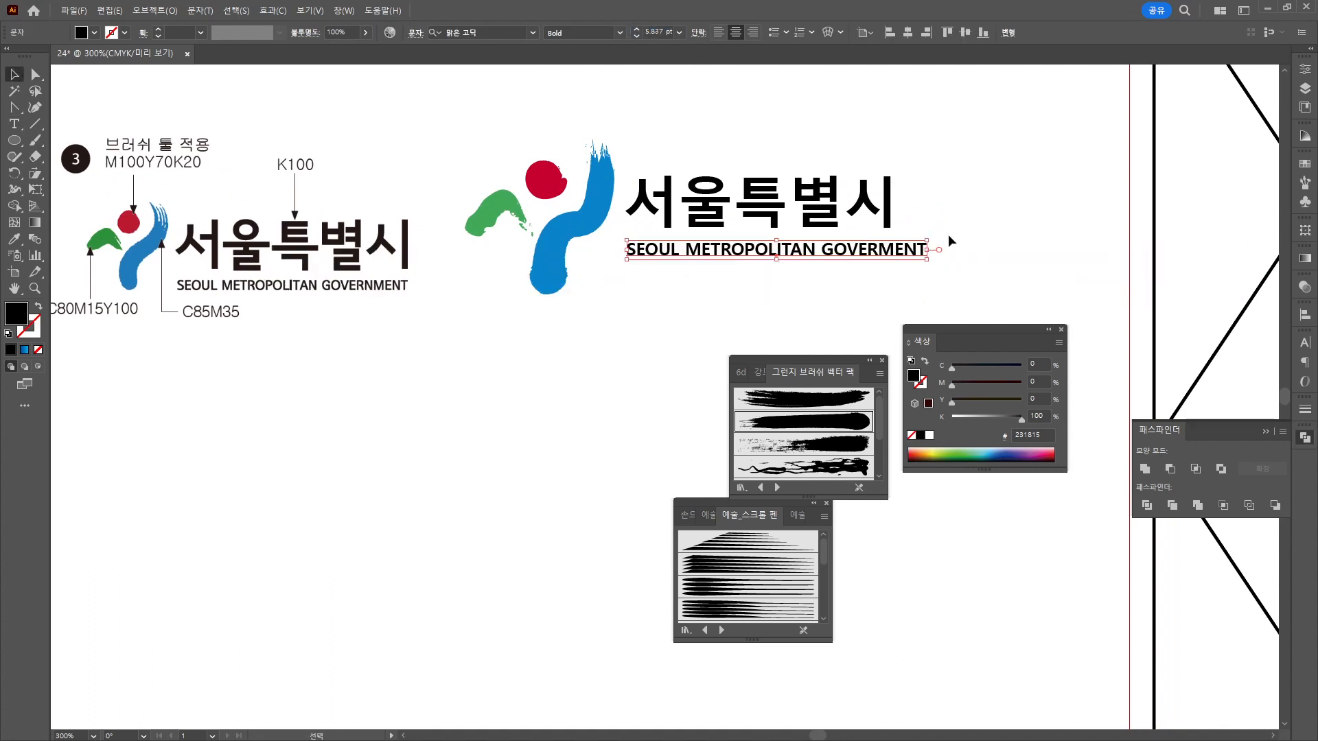
{"action": "left_click", "coordinate": [962, 195]}
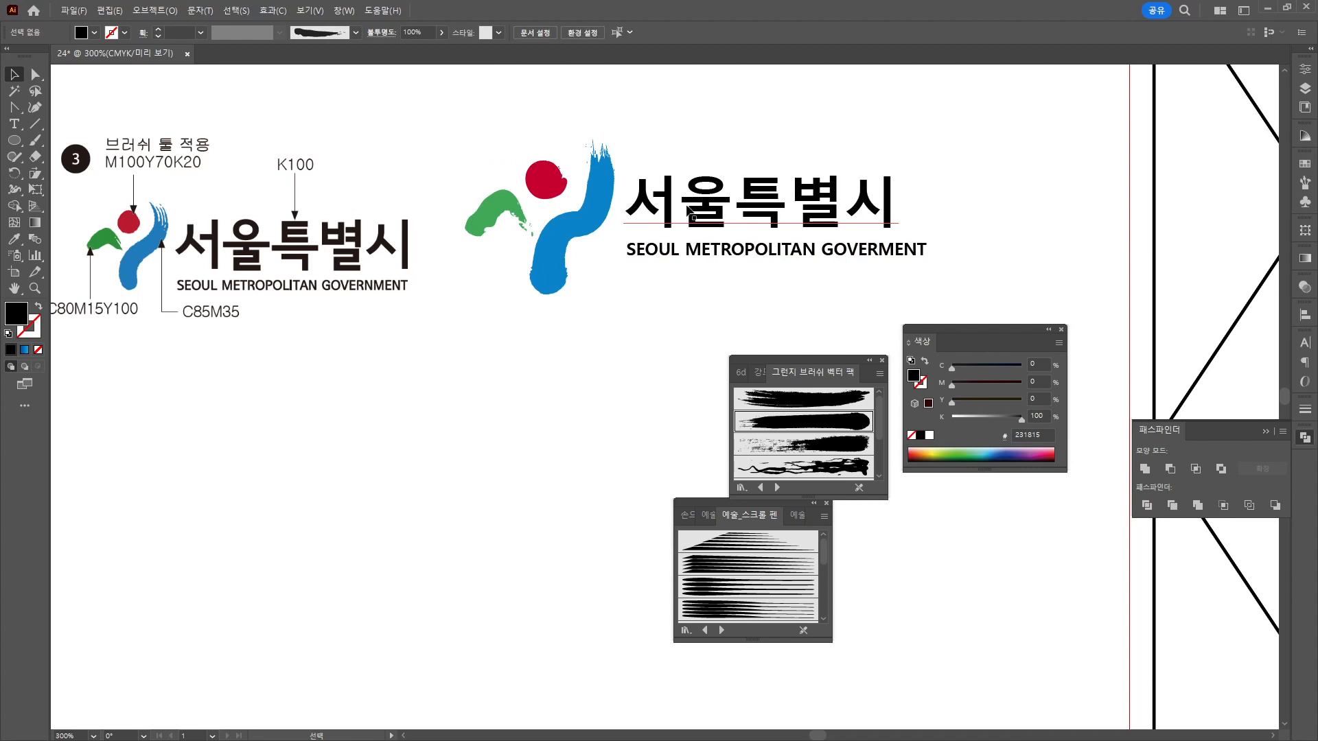
Convert the Korean title to outlines and ungroup its letters.
{"action": "left_click", "coordinate": [690, 211]}
{"action": "right_click", "coordinate": [721, 192]}
{"action": "left_click", "coordinate": [741, 192]}
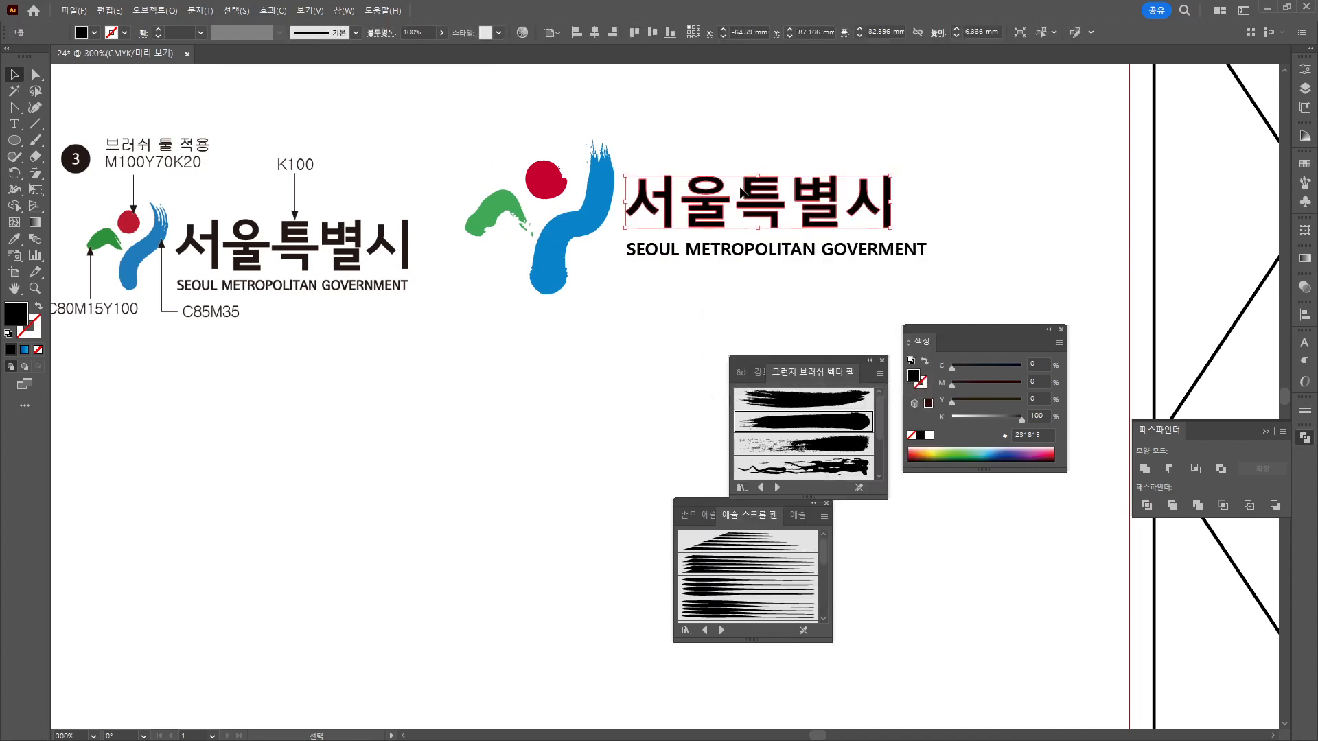
{"action": "right_click", "coordinate": [741, 193]}
{"action": "left_click", "coordinate": [800, 400]}
{"action": "left_click", "coordinate": [995, 176]}
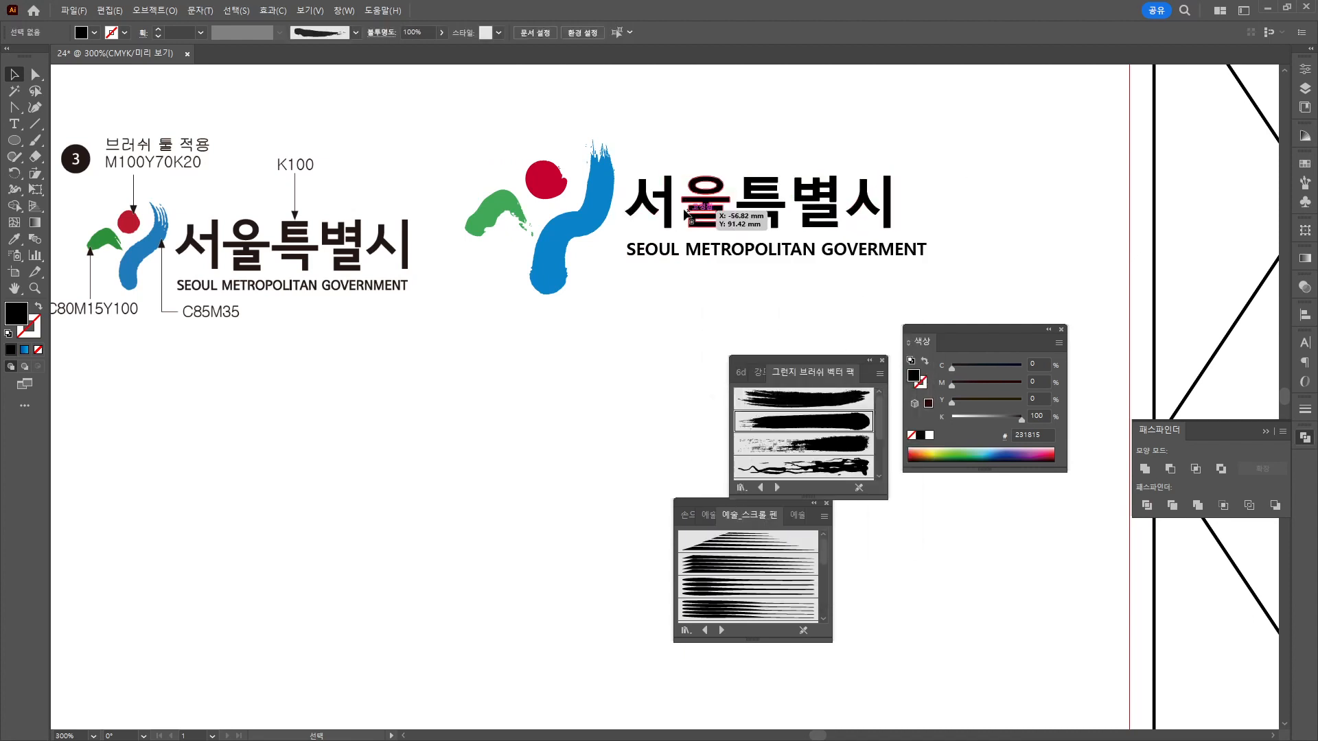
Release the compound path of the letter 울 and delete its original oval ring shapes.
{"action": "left_click", "coordinate": [725, 194]}
{"action": "right_click", "coordinate": [721, 187]}
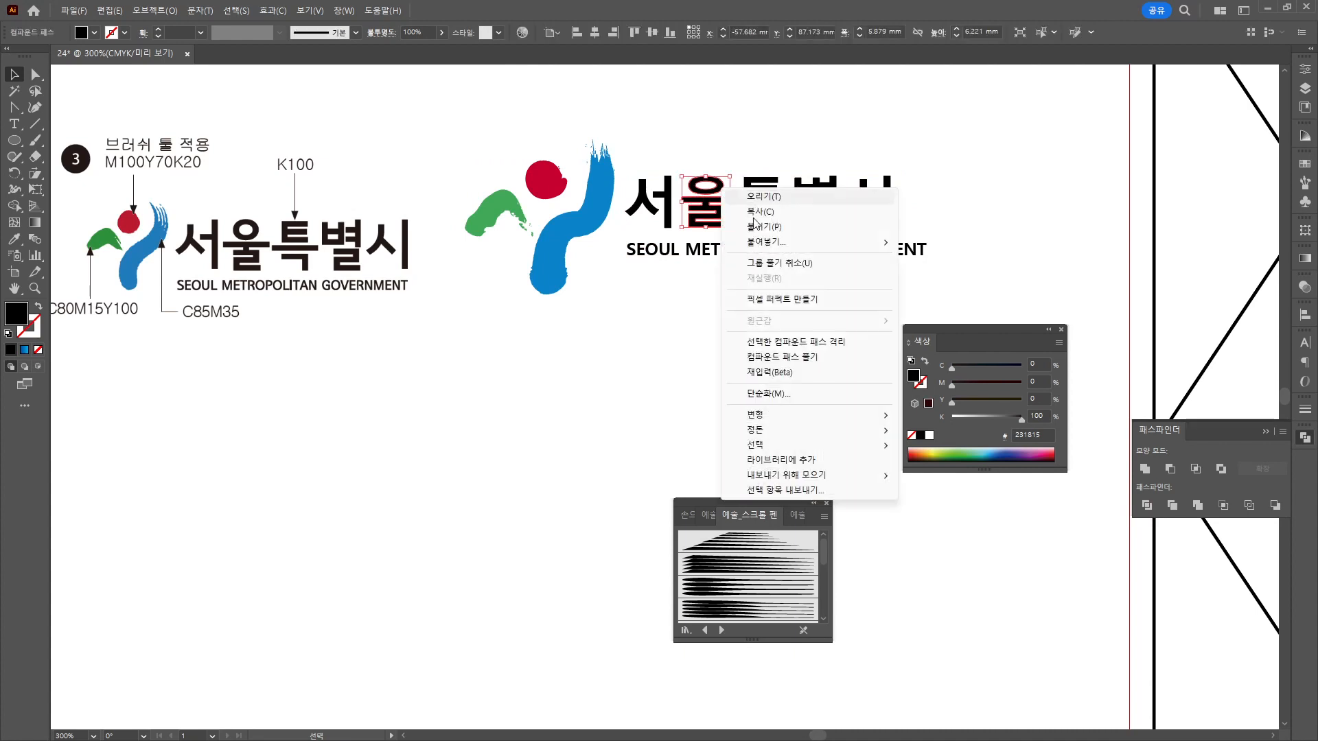
{"action": "left_click", "coordinate": [800, 375]}
{"action": "left_click", "coordinate": [714, 180]}
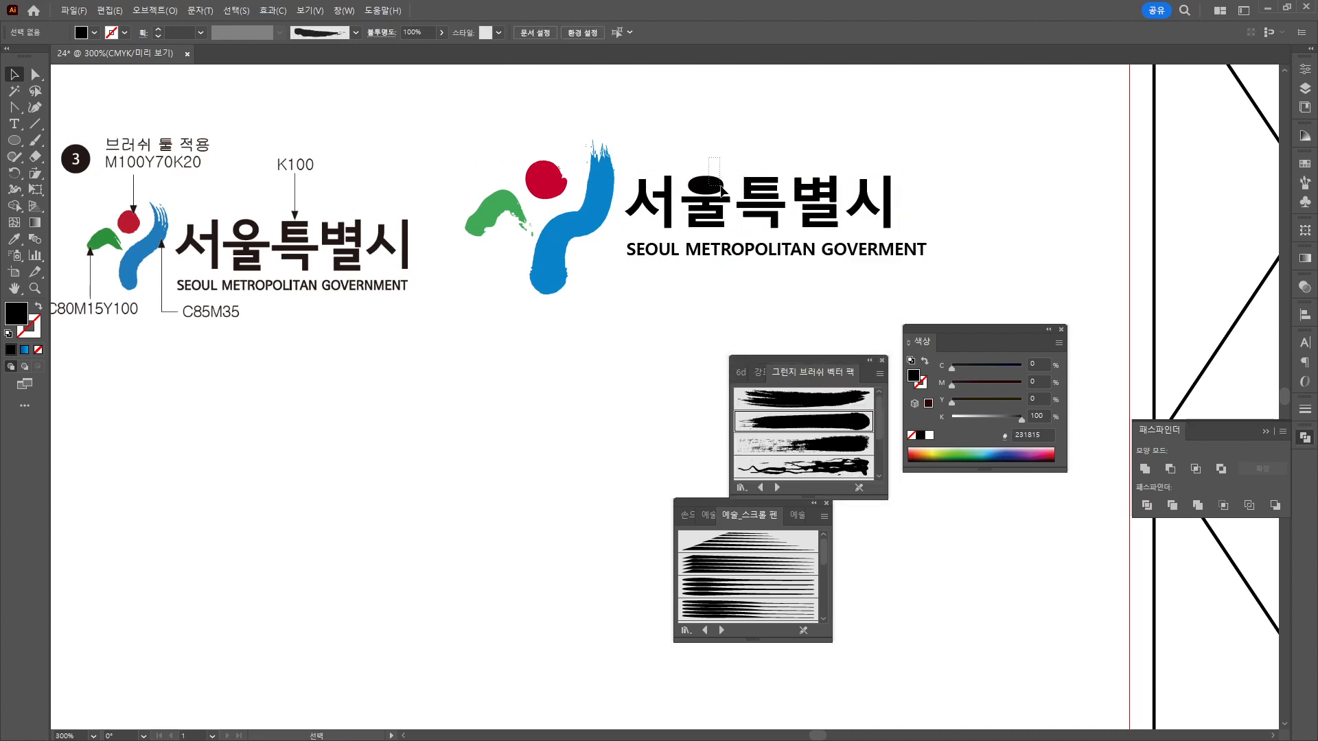
{"action": "key", "text": "ctrl+shift+a"}
Draw a circle about 2.65 mm across at the top of 울, with no fill and a black stroke.
{"action": "key", "text": "l"}
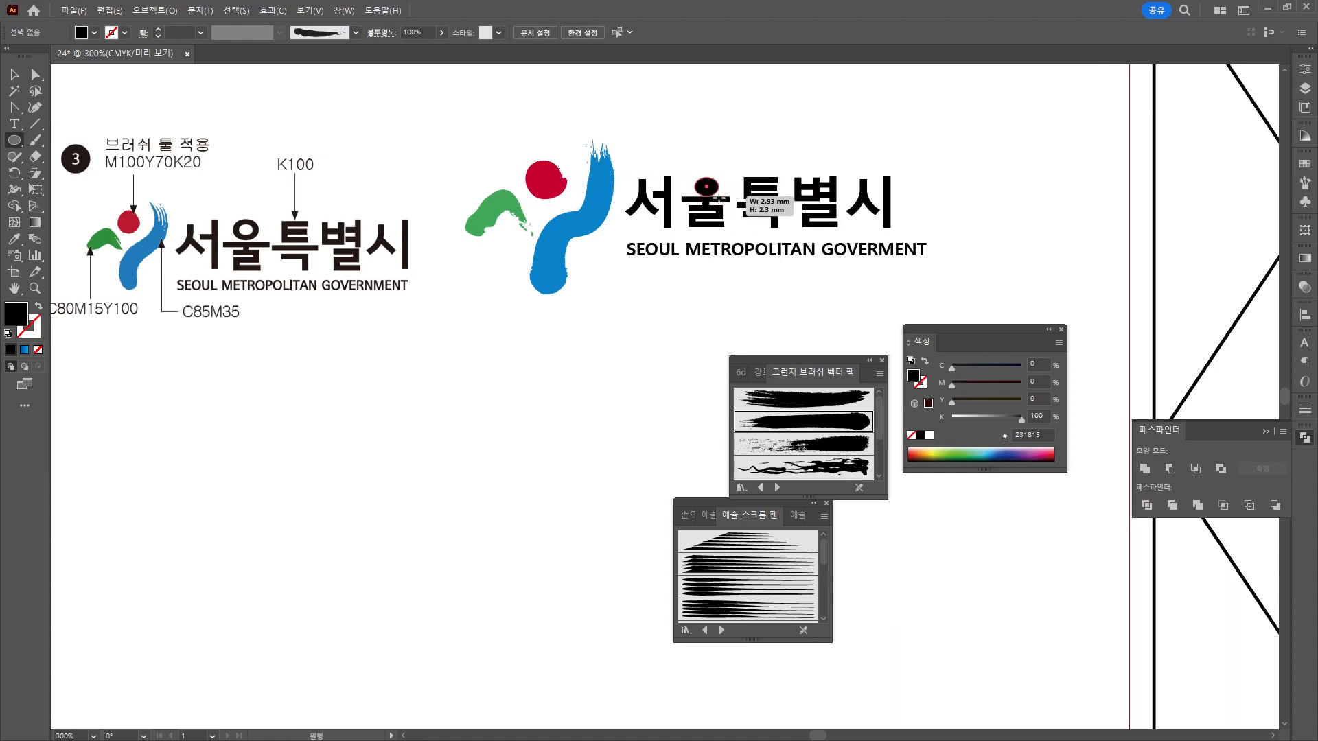
{"action": "left_click_drag", "start_coordinate": [705, 188], "coordinate": [712, 195]}
{"action": "left_click", "coordinate": [38, 307]}
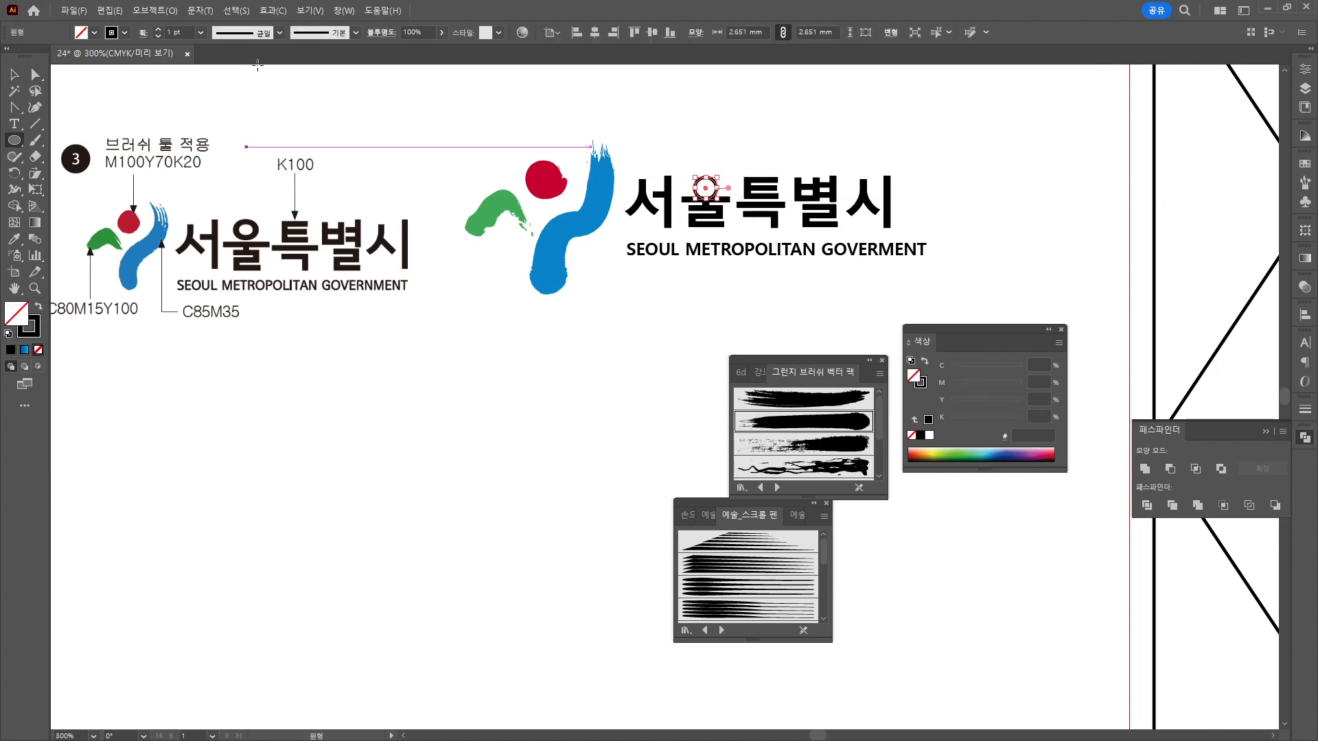
{"action": "left_click", "coordinate": [158, 29]}
Flatten the ring of 울 into an oval about 2.4 by 1.9 mm and set its stroke weight to 1.8 pt.
{"action": "key", "text": "a"}
{"action": "scroll", "coordinate": [735, 119], "scroll_direction": "up", "scroll_amount": 2}
{"action": "scroll", "coordinate": [788, 181], "scroll_direction": "down", "scroll_amount": 1}
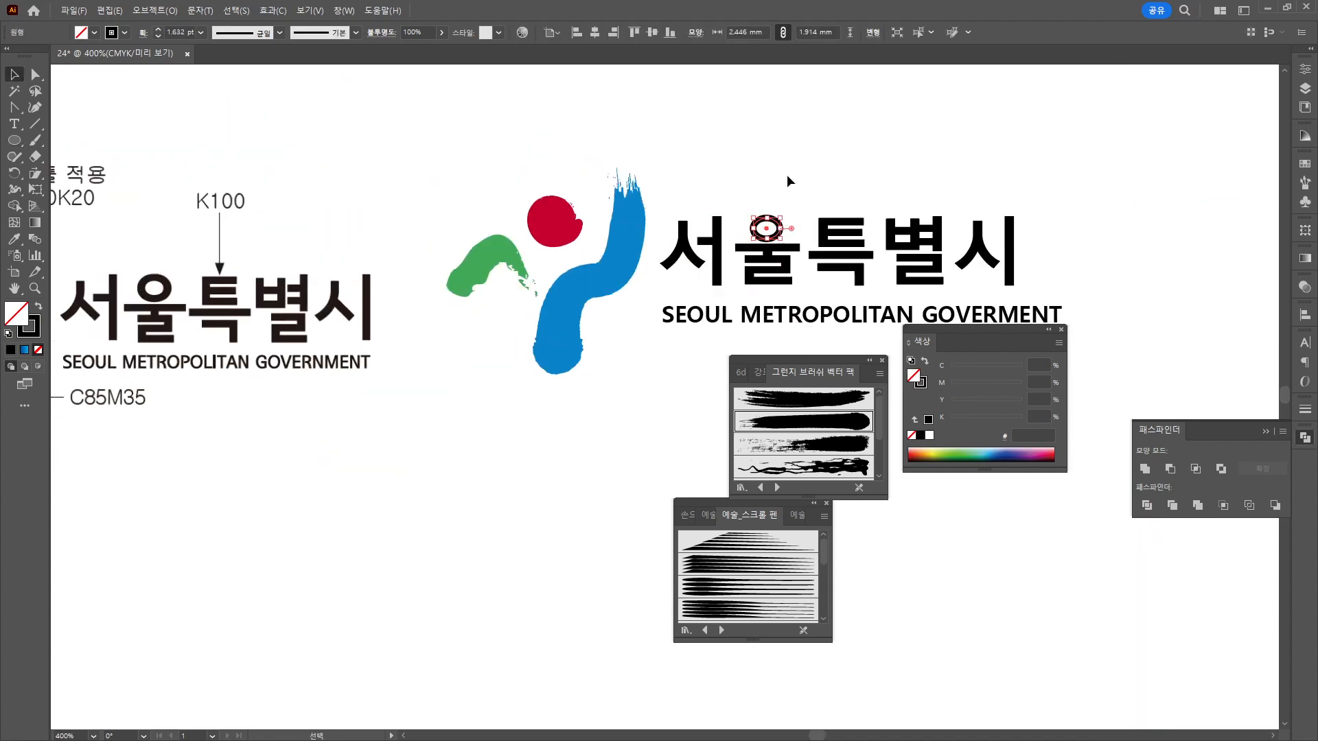
{"action": "scroll", "coordinate": [788, 181], "scroll_direction": "up", "scroll_amount": 2}
{"action": "key", "text": "Delete"}
{"action": "left_click_drag", "start_coordinate": [571, 237], "coordinate": [608, 308]}
{"action": "scroll", "coordinate": [1052, 230], "scroll_direction": "down", "scroll_amount": 2}
{"action": "scroll", "coordinate": [873, 214], "scroll_direction": "up", "scroll_amount": 4}
{"action": "key", "text": "v"}
{"action": "left_click", "coordinate": [786, 172]}
{"action": "scroll", "coordinate": [827, 159], "scroll_direction": "down", "scroll_amount": 4}
Adjust the positions of the letters 별 and 시 to even out their spacing.
{"action": "key", "text": "a"}
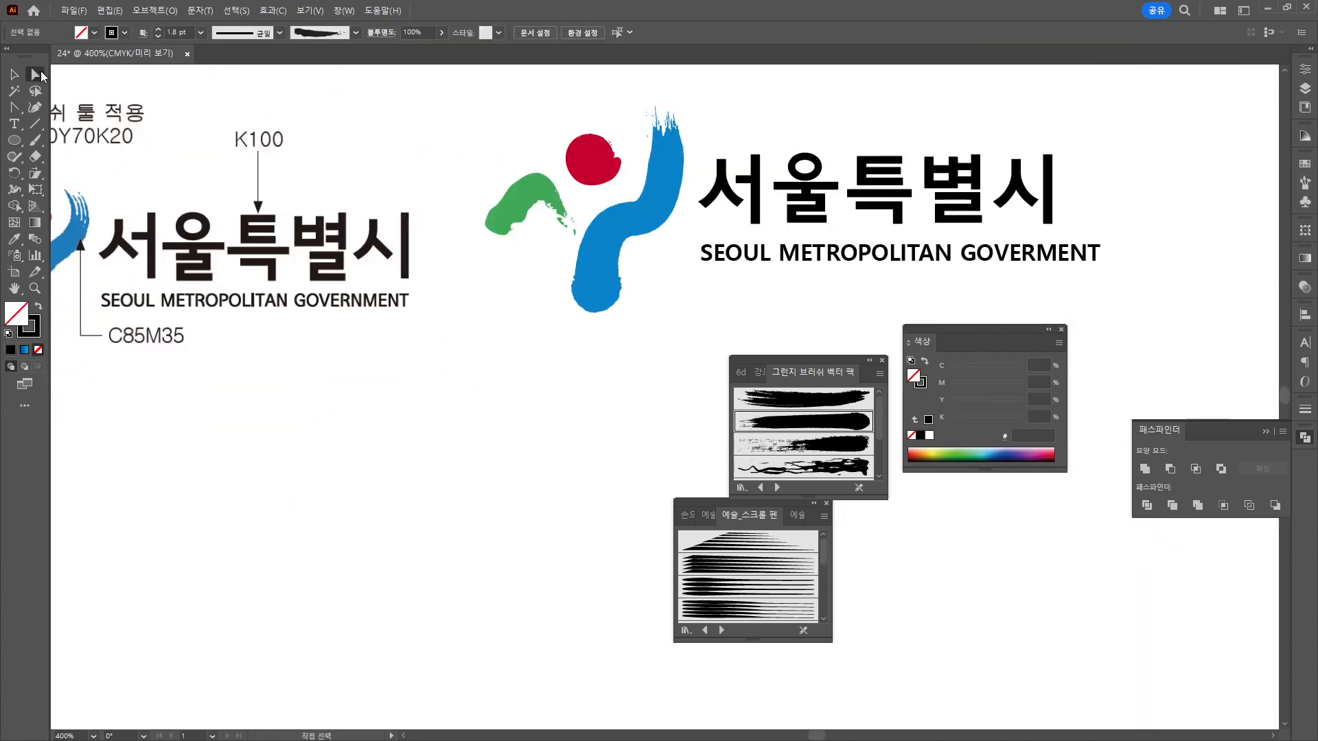
{"action": "left_click_drag", "start_coordinate": [892, 147], "coordinate": [912, 192]}
{"action": "scroll", "coordinate": [910, 192], "scroll_direction": "up", "scroll_amount": 3}
{"action": "scroll", "coordinate": [893, 195], "scroll_direction": "down", "scroll_amount": 3}
{"action": "left_click", "coordinate": [842, 127]}
{"action": "left_click_drag", "start_coordinate": [940, 146], "coordinate": [1071, 206]}
{"action": "scroll", "coordinate": [1090, 188], "scroll_direction": "up", "scroll_amount": 3}
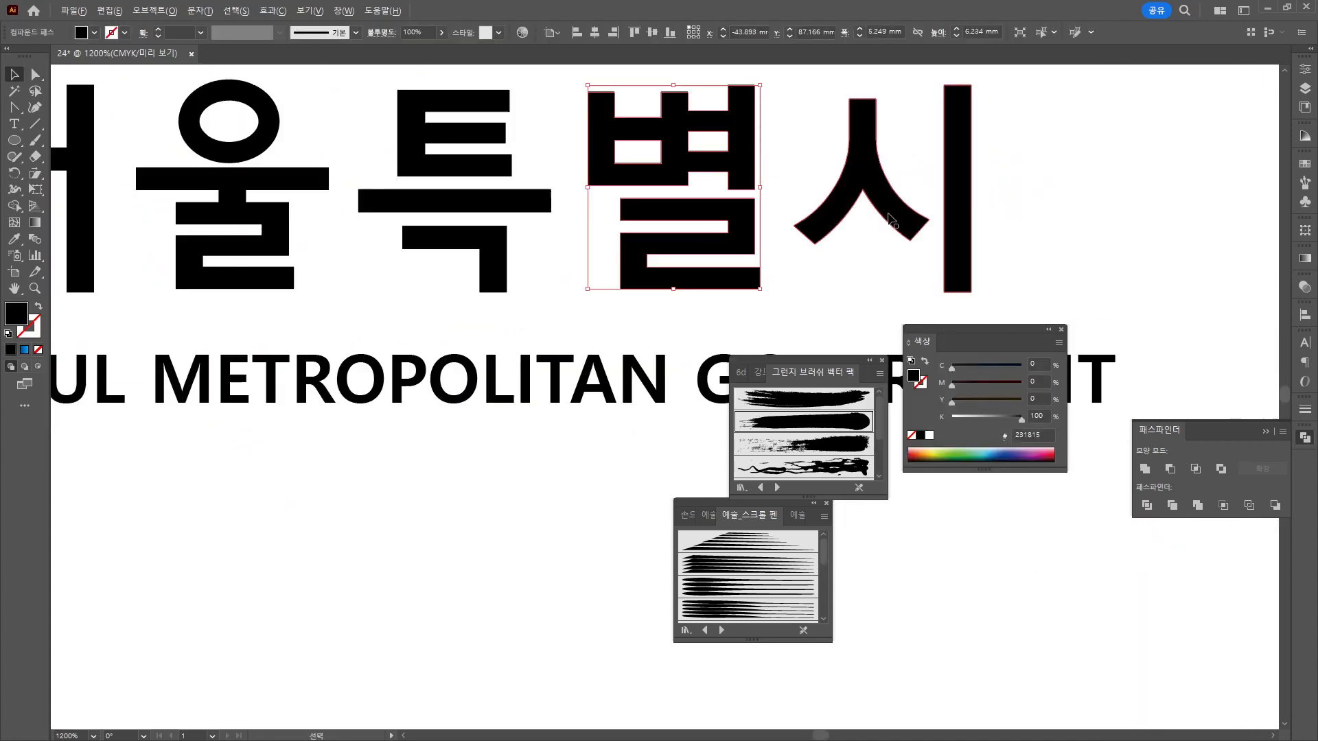
{"action": "left_click", "coordinate": [676, 237]}
{"action": "scroll", "coordinate": [677, 237], "scroll_direction": "down", "scroll_amount": 3}
{"action": "scroll", "coordinate": [677, 240], "scroll_direction": "down", "scroll_amount": 1}
Select the letters 특별시 together and move them closer to 울 to tighten the title's spacing.
{"action": "key", "text": "v"}
{"action": "left_click", "coordinate": [722, 225]}
{"action": "left_click_drag", "start_coordinate": [833, 221], "coordinate": [684, 243]}
{"action": "scroll", "coordinate": [683, 240], "scroll_direction": "up", "scroll_amount": 3}
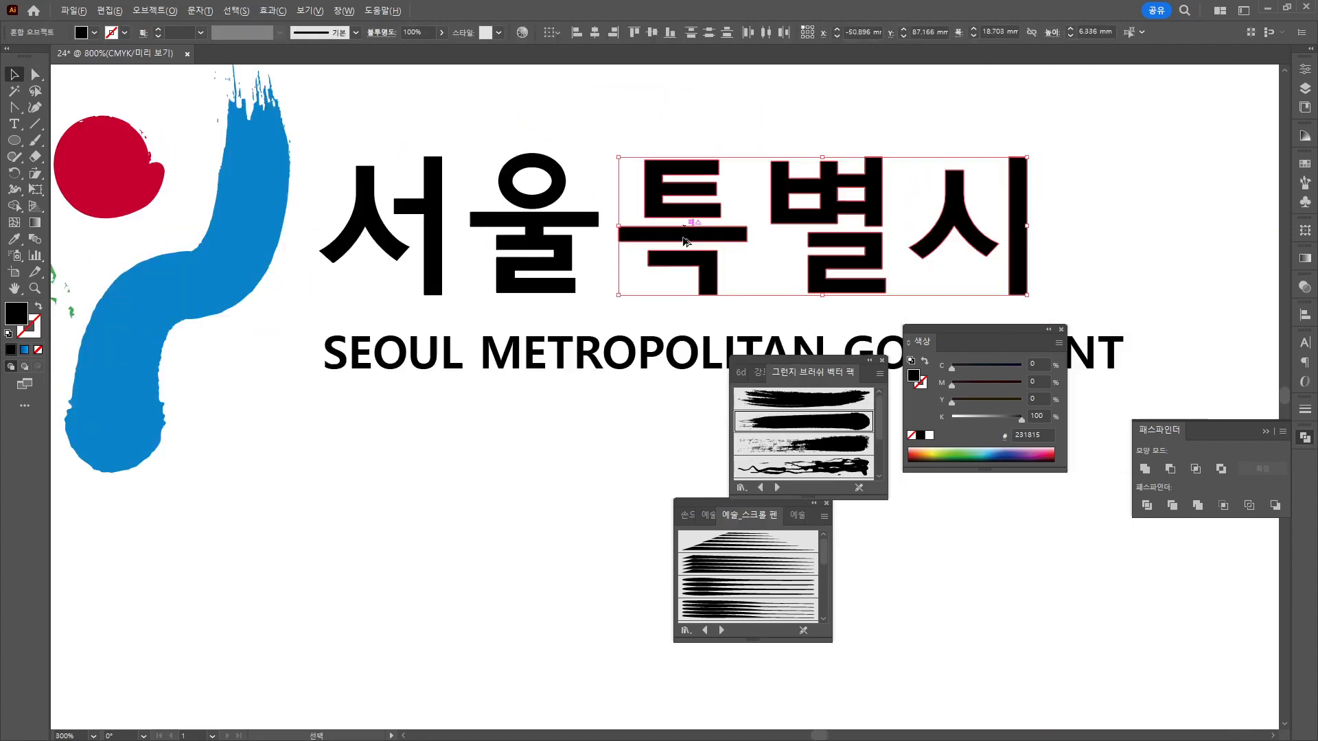
{"action": "scroll", "coordinate": [655, 213], "scroll_direction": "down", "scroll_amount": 2}
{"action": "left_click", "coordinate": [656, 211], "text": "shift"}
{"action": "left_click_drag", "start_coordinate": [782, 194], "coordinate": [1036, 190]}
{"action": "left_click", "coordinate": [1030, 279]}
{"action": "left_click_drag", "start_coordinate": [1145, 295], "coordinate": [1072, 289]}
{"action": "scroll", "coordinate": [670, 216], "scroll_direction": "down", "scroll_amount": 2}
Enlarge the Korean title and the English line beneath it to matching widths.
{"action": "left_click_drag", "start_coordinate": [703, 184], "coordinate": [927, 269]}
{"action": "left_click", "coordinate": [765, 208]}
{"action": "left_click", "coordinate": [221, 169]}
{"action": "scroll", "coordinate": [824, 186], "scroll_direction": "up", "scroll_amount": 4}
{"action": "key", "text": "a"}
{"action": "scroll", "coordinate": [727, 295], "scroll_direction": "down", "scroll_amount": 1}
{"action": "left_click_drag", "start_coordinate": [503, 364], "coordinate": [849, 307]}
{"action": "left_click", "coordinate": [715, 269]}
{"action": "scroll", "coordinate": [865, 186], "scroll_direction": "down", "scroll_amount": 3}
{"action": "scroll", "coordinate": [865, 221], "scroll_direction": "up", "scroll_amount": 5}
{"action": "key", "text": "v"}
{"action": "left_click", "coordinate": [791, 170]}
{"action": "scroll", "coordinate": [791, 170], "scroll_direction": "down", "scroll_amount": 5}
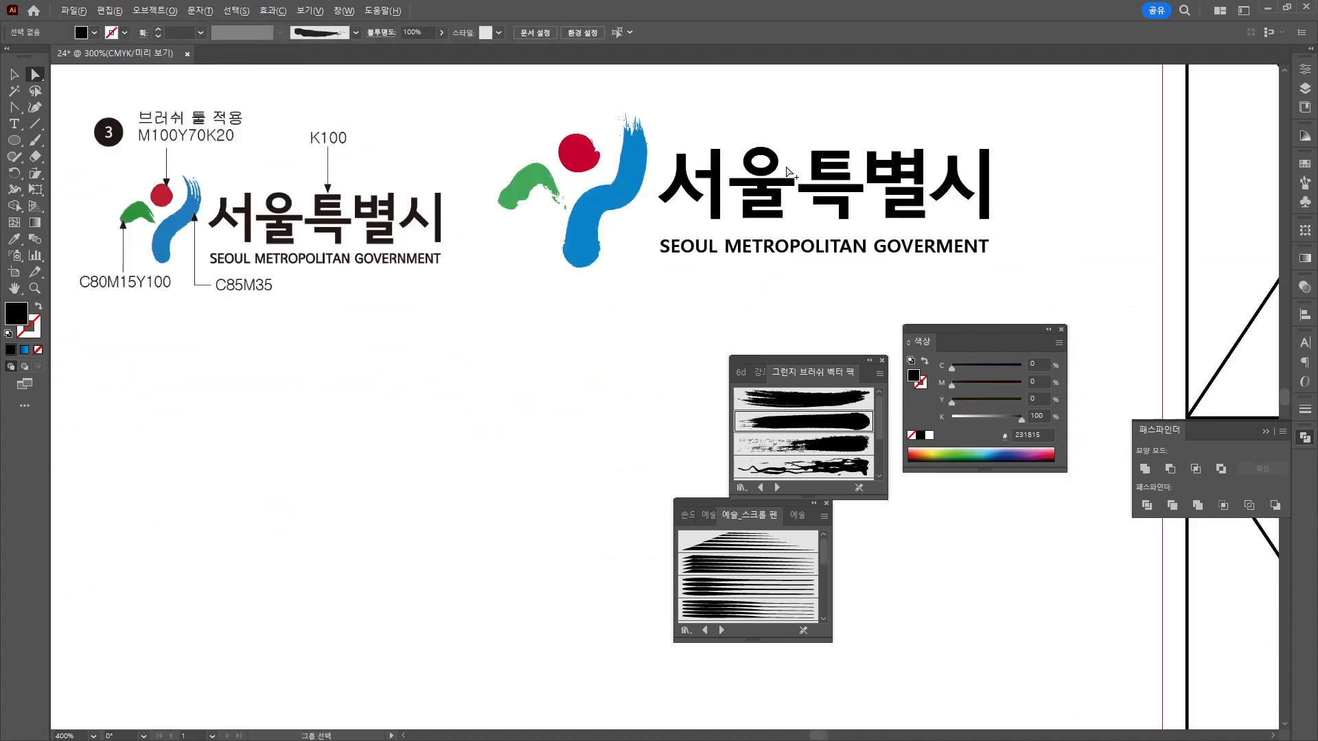
Scale down the whole three-colour symbol and position it close beside the lettering.
{"action": "left_click_drag", "start_coordinate": [790, 175], "coordinate": [874, 217]}
{"action": "left_click", "coordinate": [717, 199]}
{"action": "left_click_drag", "start_coordinate": [588, 156], "coordinate": [603, 183]}
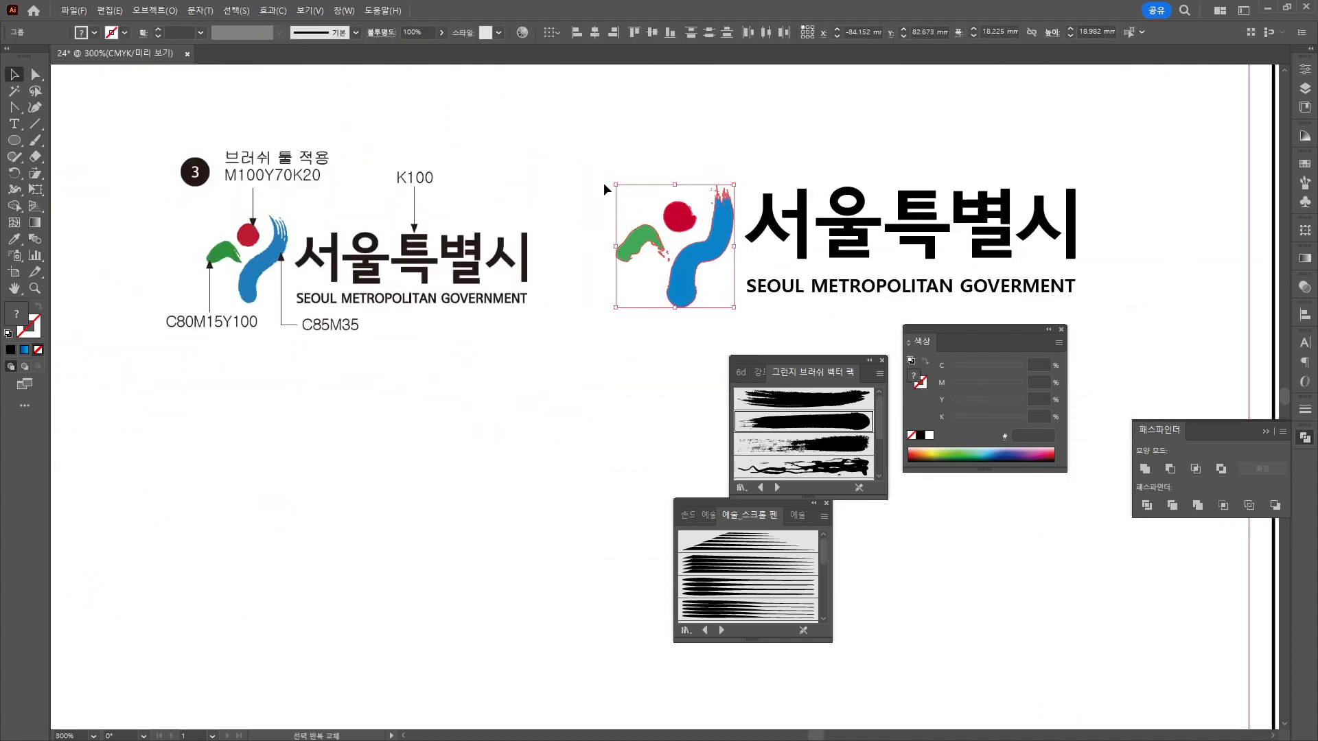
{"action": "left_click_drag", "start_coordinate": [681, 268], "coordinate": [677, 263]}
{"action": "left_click", "coordinate": [627, 119]}
{"action": "scroll", "coordinate": [660, 199], "scroll_direction": "down", "scroll_amount": 1}
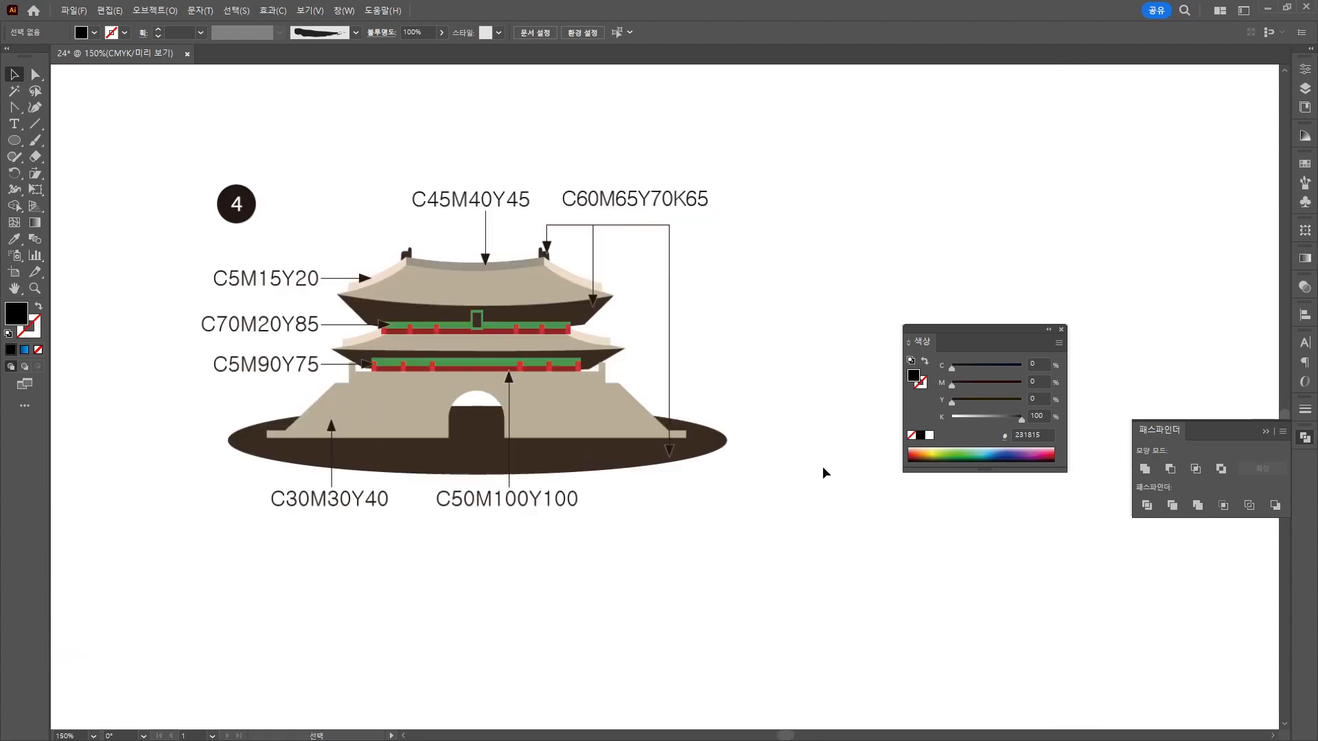
Draw half of the gate's upper roof as a black curved shape about 30.7 by 13.3 mm with the Pen tool.
{"action": "left_click_drag", "start_coordinate": [962, 324], "coordinate": [773, 501]}
{"action": "left_click", "coordinate": [474, 335]}
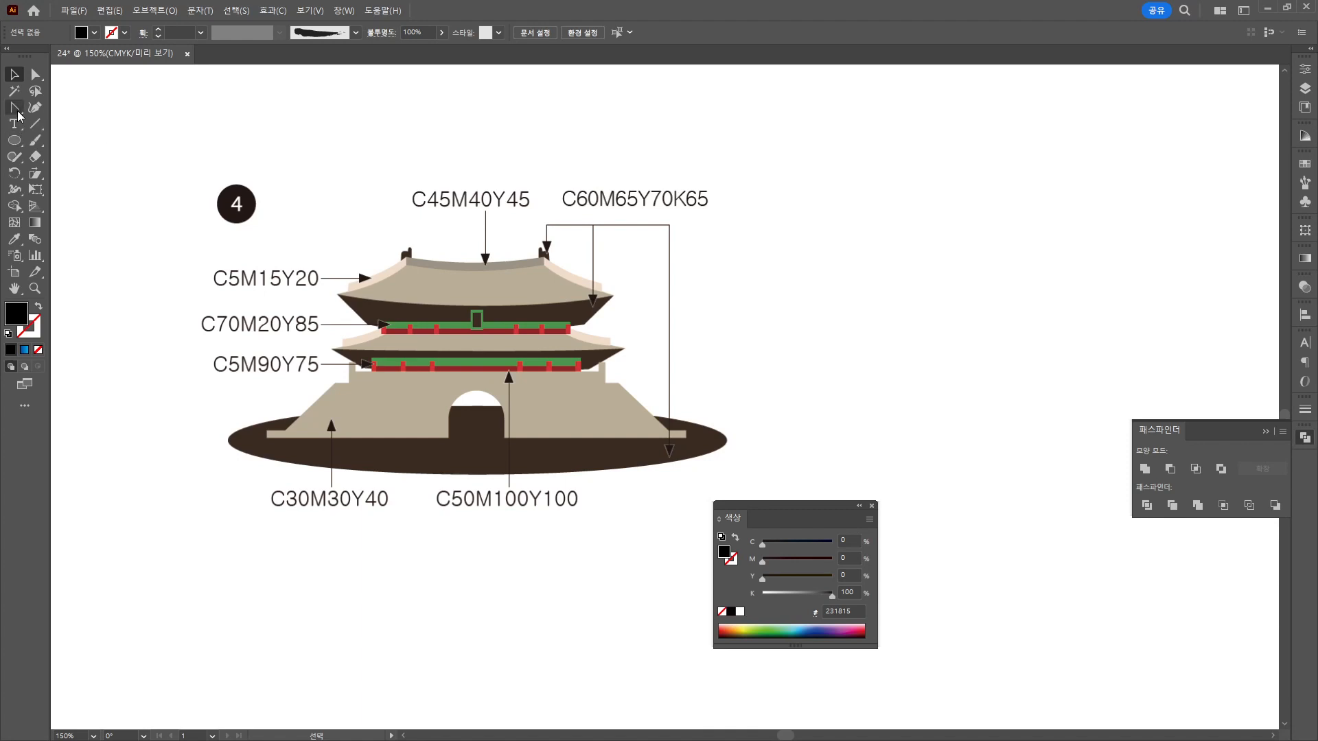
{"action": "left_click_drag", "start_coordinate": [18, 115], "coordinate": [48, 108]}
{"action": "left_click", "coordinate": [864, 225]}
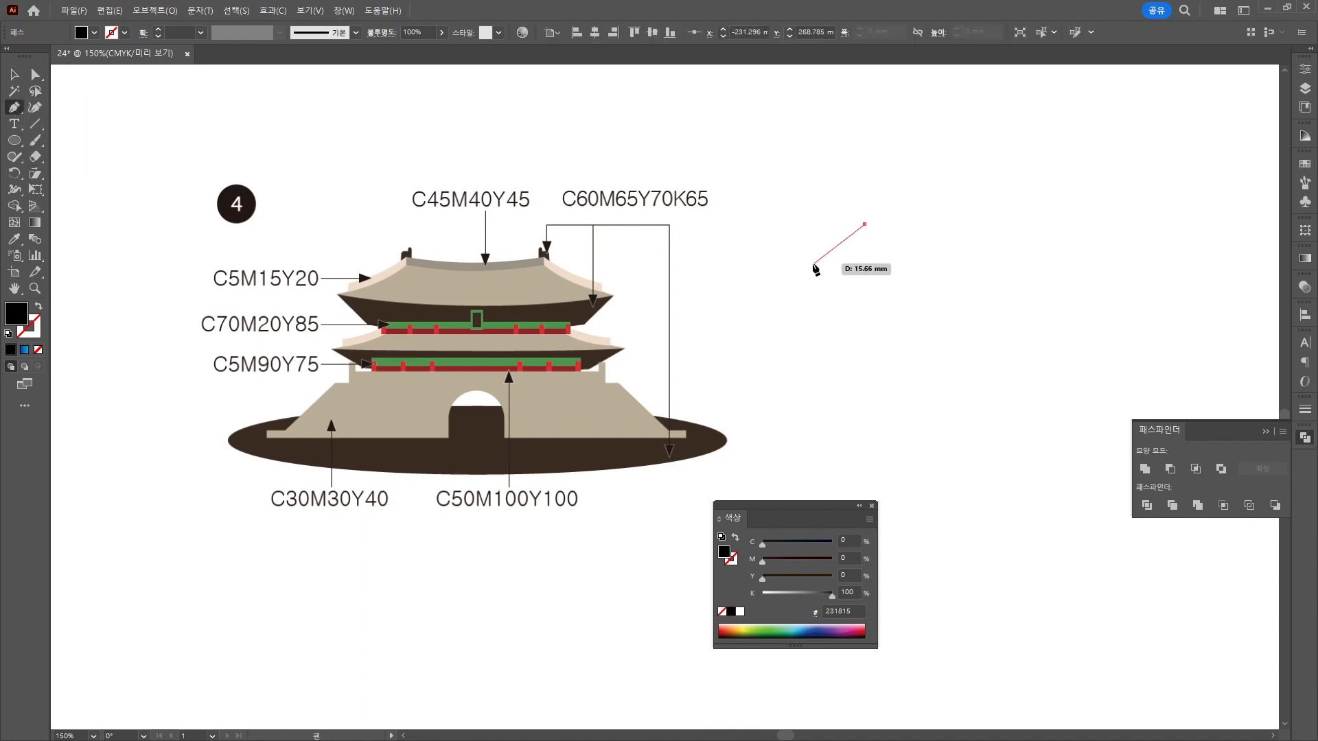
{"action": "left_click_drag", "start_coordinate": [800, 266], "coordinate": [790, 270]}
{"action": "left_click", "coordinate": [811, 262]}
{"action": "left_click_drag", "start_coordinate": [937, 278], "coordinate": [988, 278]}
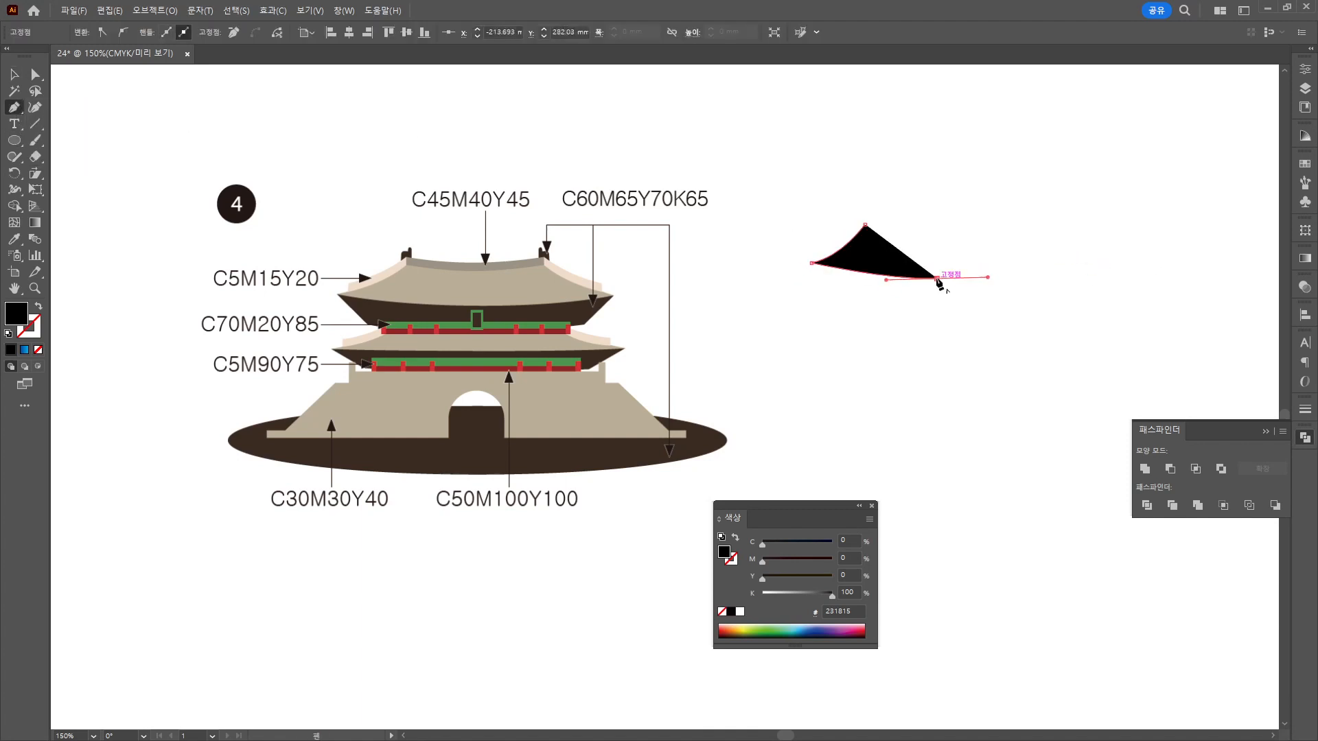
{"action": "left_click", "coordinate": [937, 278]}
{"action": "left_click", "coordinate": [937, 233]}
{"action": "left_click_drag", "start_coordinate": [865, 225], "coordinate": [842, 216]}
{"action": "key", "text": "ctrl+shift+a"}
{"action": "left_click", "coordinate": [13, 74]}
Duplicate the roof half, reflect the copy across the vertical axis and join it edge to edge with the original.
{"action": "left_click_drag", "start_coordinate": [931, 264], "coordinate": [1004, 263]}
{"action": "right_click", "coordinate": [978, 256]}
{"action": "mouse_move", "coordinate": [1030, 581]}
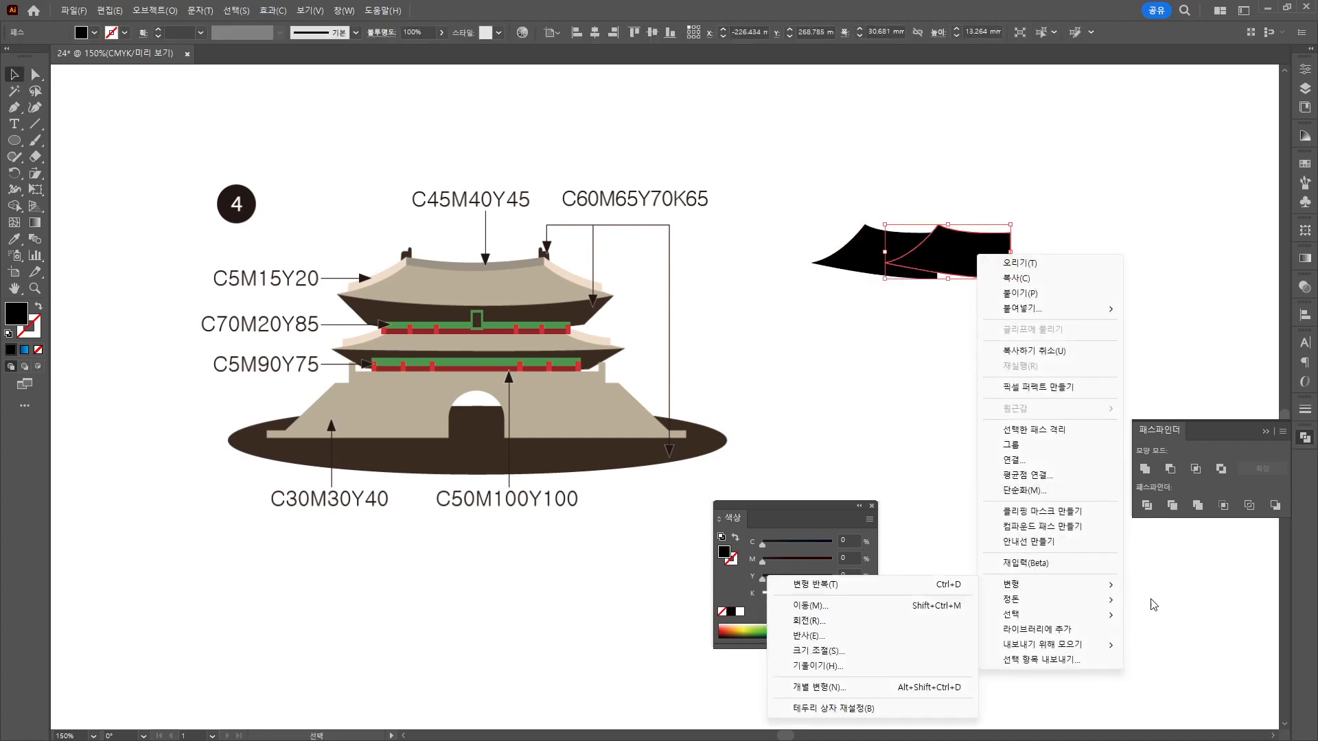
{"action": "left_click", "coordinate": [808, 636]}
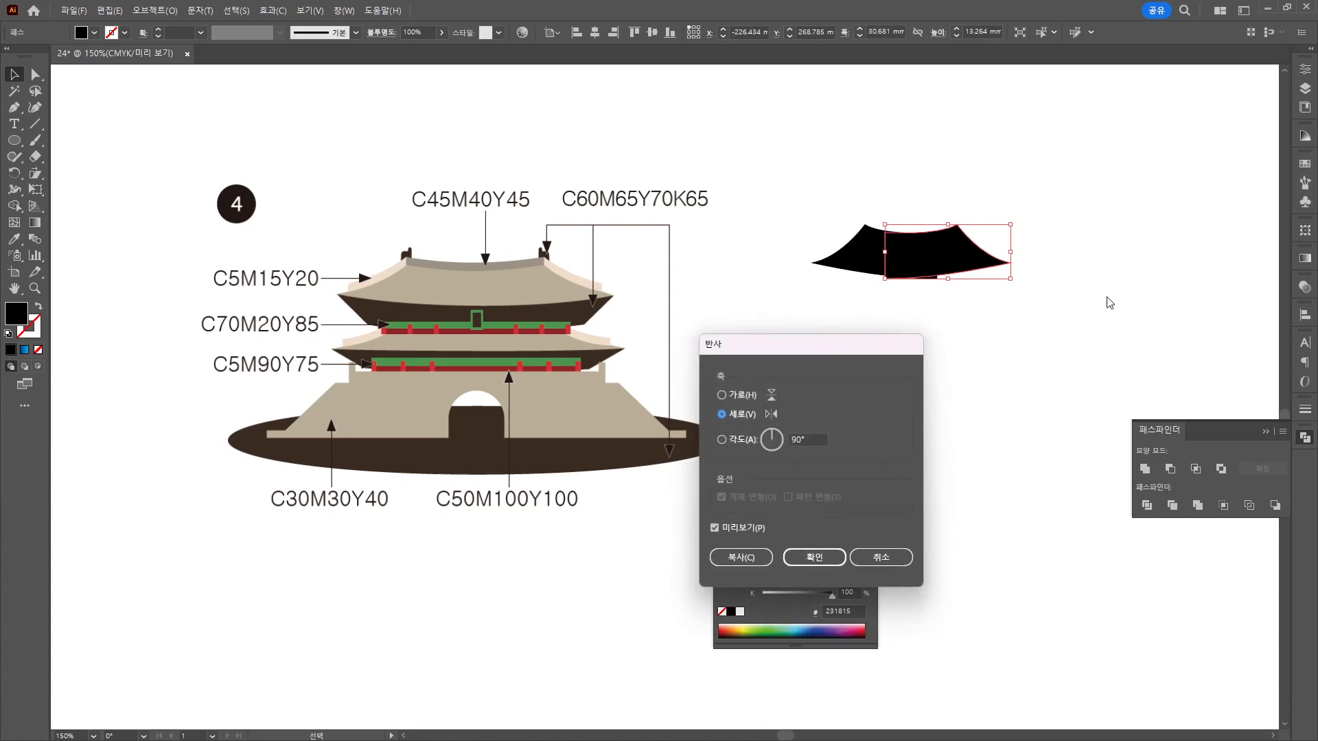
{"action": "left_click", "coordinate": [814, 559]}
{"action": "left_click_drag", "start_coordinate": [923, 258], "coordinate": [975, 260]}
{"action": "left_click", "coordinate": [968, 168]}
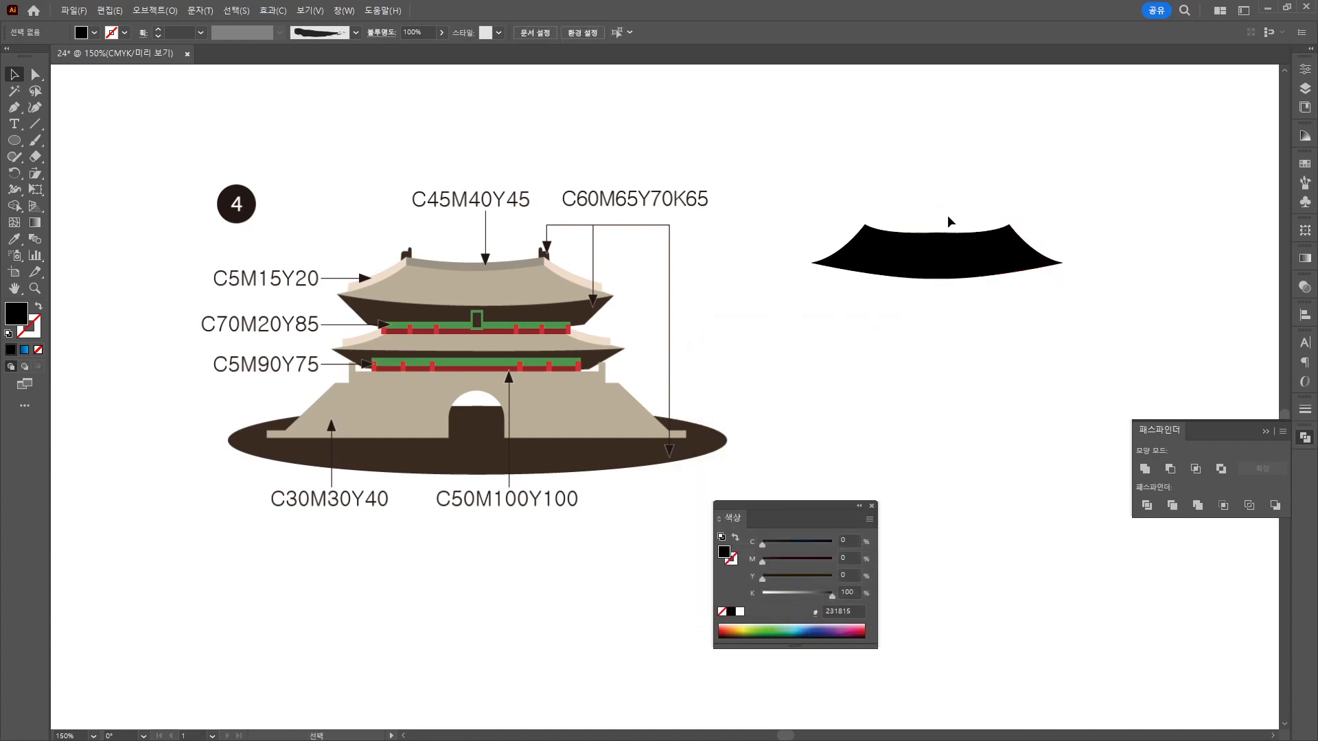
Reshape the left roof half by pulling its outer tip outward and its bottom centre anchor downward.
{"action": "left_click", "coordinate": [889, 237]}
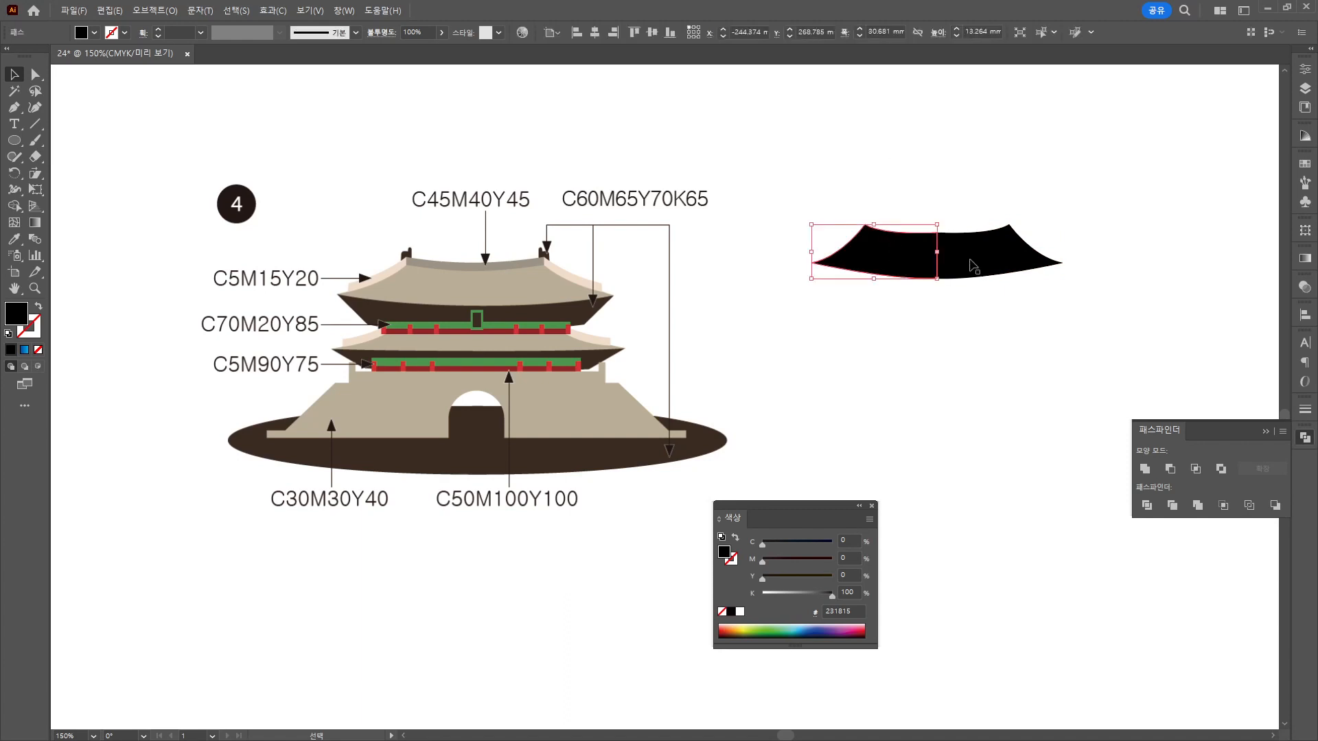
{"action": "left_click", "coordinate": [13, 108]}
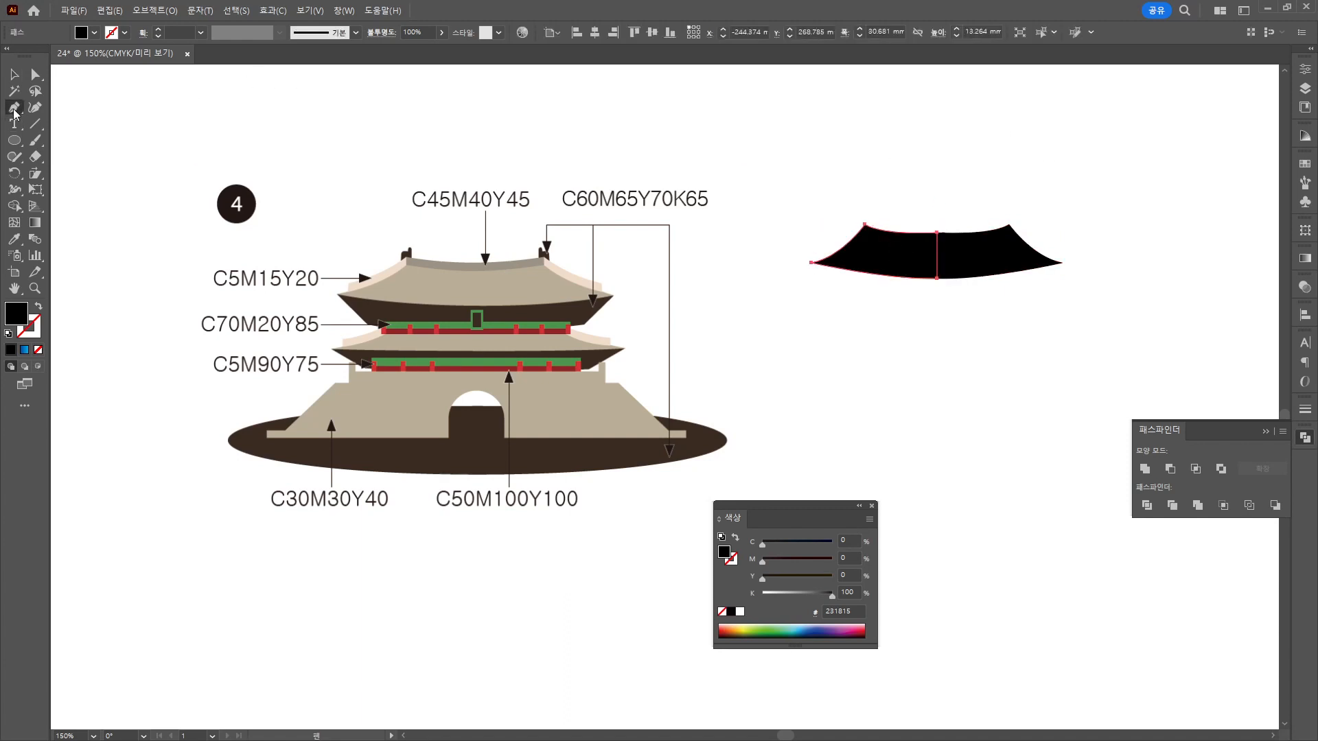
{"action": "key", "text": "a"}
{"action": "left_click_drag", "start_coordinate": [811, 262], "coordinate": [800, 269]}
{"action": "left_click_drag", "start_coordinate": [937, 278], "coordinate": [937, 287]}
Delete the old right roof half and replace it with a mirrored copy of the reshaped left half.
{"action": "key", "text": "v"}
{"action": "left_click_drag", "start_coordinate": [975, 204], "coordinate": [1027, 284]}
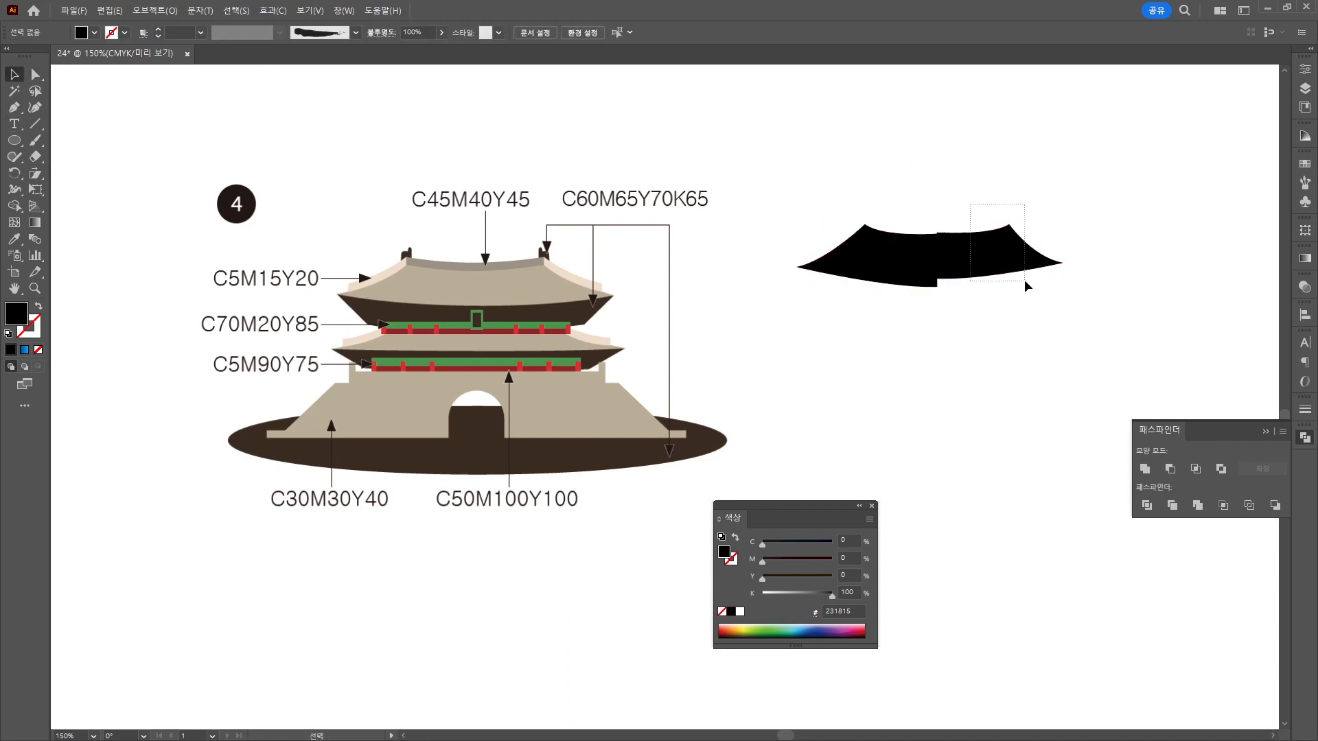
{"action": "key", "text": "Delete"}
{"action": "left_click_drag", "start_coordinate": [933, 279], "coordinate": [982, 280]}
Draw a trapezoid eave beneath the upper roof with the Pen tool and fill it with the dark brown sampled from the reference.
{"action": "left_click", "coordinate": [797, 266]}
{"action": "left_click", "coordinate": [820, 314]}
{"action": "left_click", "coordinate": [1052, 315]}
{"action": "left_click", "coordinate": [1076, 267]}
{"action": "left_click", "coordinate": [797, 267]}
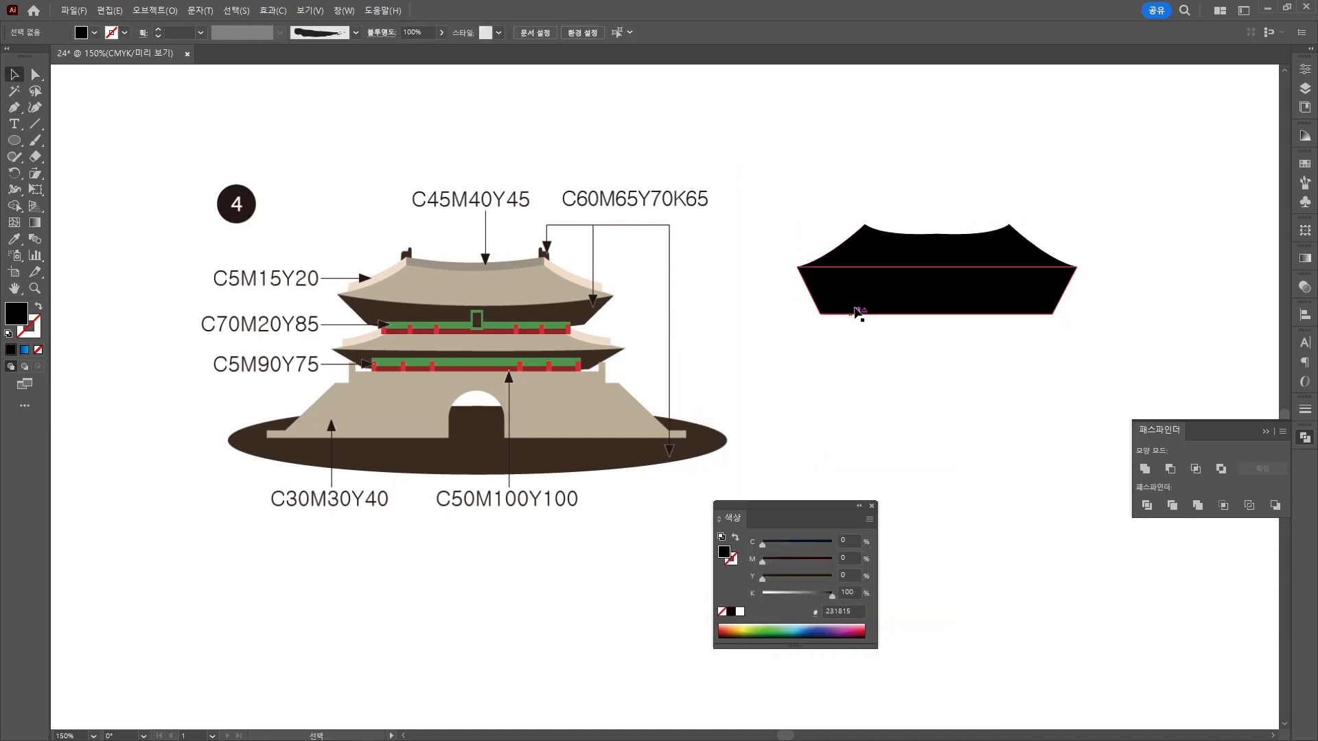
{"action": "key", "text": "i"}
{"action": "left_click", "coordinate": [439, 314]}
Fill both upper roof halves with the beige sampled from the reference roof, C30 M30 Y40.
{"action": "key", "text": "v"}
{"action": "left_click_drag", "start_coordinate": [851, 206], "coordinate": [1016, 251]}
{"action": "key", "text": "i"}
{"action": "left_click", "coordinate": [453, 293]}
Draw a curved trim along the roof's left edge and fill it with C5 M15 Y20.
{"action": "key", "text": "p"}
{"action": "left_click", "coordinate": [805, 264]}
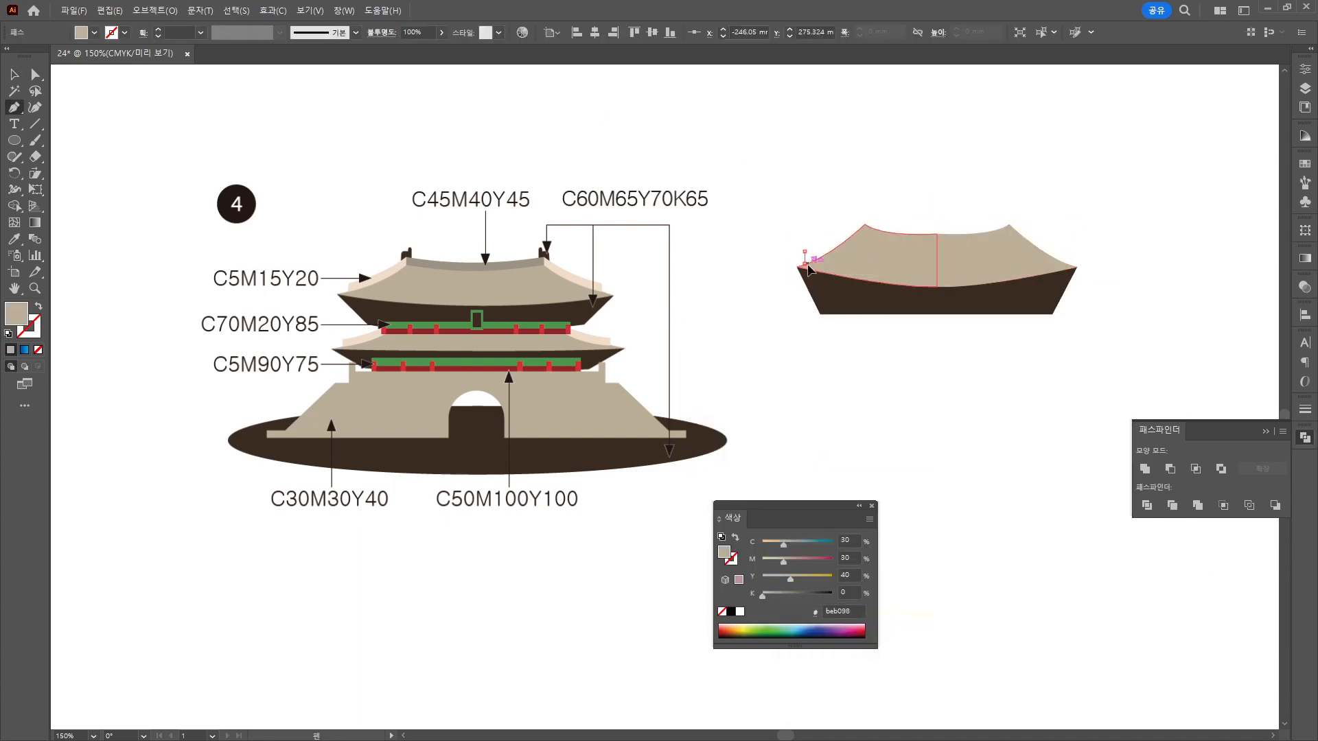
{"action": "left_click", "coordinate": [804, 251]}
{"action": "left_click_drag", "start_coordinate": [865, 214], "coordinate": [899, 184]}
{"action": "left_click", "coordinate": [804, 264]}
{"action": "left_click_drag", "start_coordinate": [851, 541], "coordinate": [694, 529]}
{"action": "type", "text": "5"}
{"action": "key", "text": "Tab"}
{"action": "type", "text": "15"}
{"action": "key", "text": "Tab"}
{"action": "type", "text": "20p"}
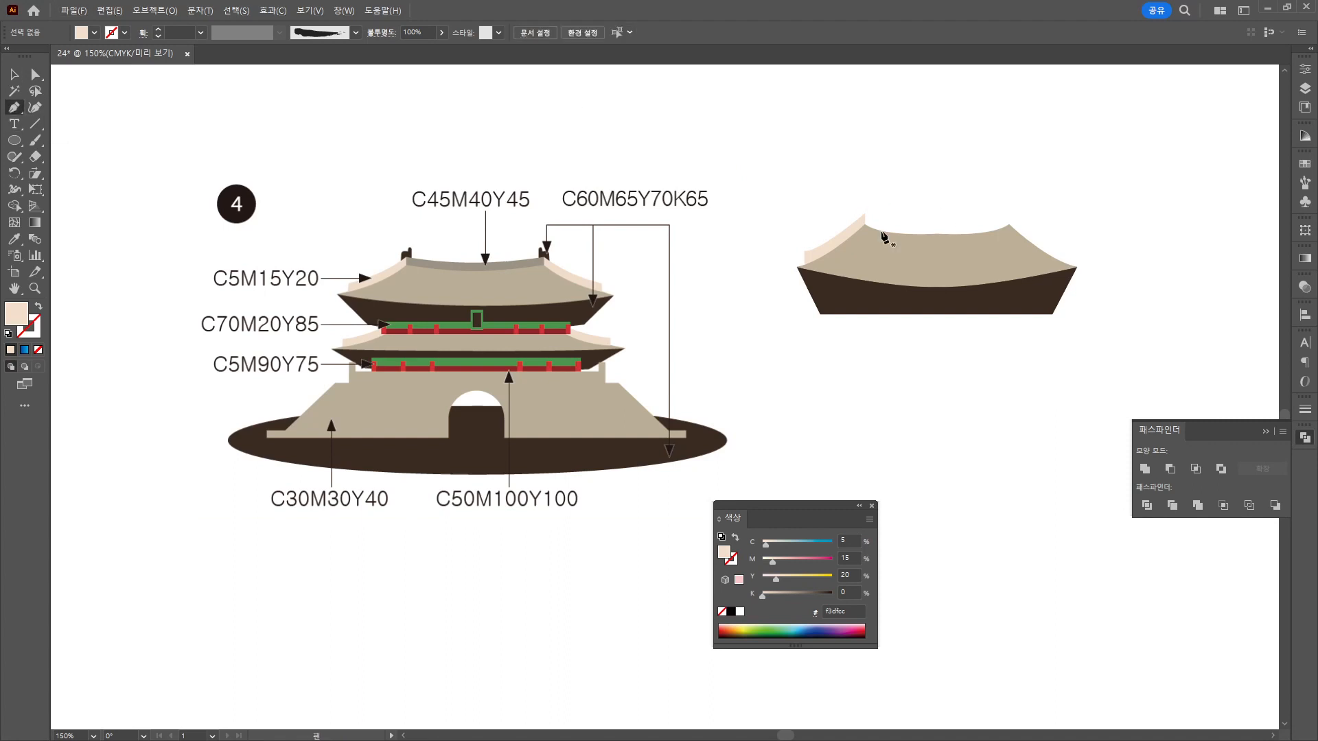
Draw the curved ridge strip in the reference's grey along the roof's top and mirror the pale trim onto the right edge.
{"action": "left_click", "coordinate": [865, 213]}
{"action": "left_click_drag", "start_coordinate": [1011, 214], "coordinate": [1077, 196]}
{"action": "left_click", "coordinate": [865, 213]}
{"action": "key", "text": "i"}
{"action": "left_click", "coordinate": [485, 266]}
{"action": "left_click_drag", "start_coordinate": [839, 238], "coordinate": [1023, 227]}
{"action": "left_click", "coordinate": [1064, 140]}
Draw a rounded rectangle about 3.4 by 6.1 mm at the ridge's left end, filled with C60 M65 Y70 K65.
{"action": "left_click", "coordinate": [15, 140]}
{"action": "left_click", "coordinate": [68, 157]}
{"action": "left_click_drag", "start_coordinate": [858, 203], "coordinate": [871, 227]}
{"action": "left_click_drag", "start_coordinate": [851, 541], "coordinate": [827, 541]}
{"action": "type", "text": "60"}
{"action": "key", "text": "Tab"}
{"action": "type", "text": "65"}
{"action": "key", "text": "Tab"}
{"action": "type", "text": "70"}
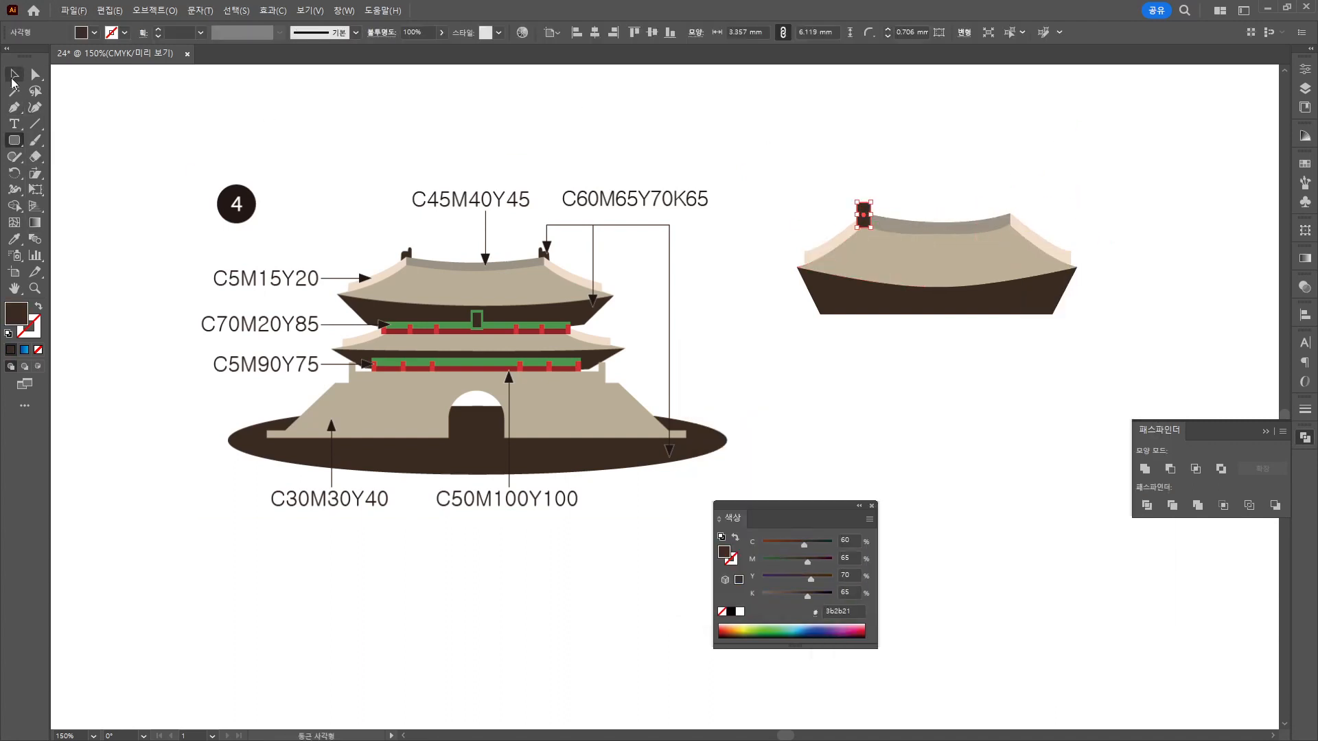
Form the dark ridge ornament, send it behind the roof and mirror a copy onto the ridge's right end.
{"action": "left_click", "coordinate": [1145, 469]}
{"action": "key", "text": "ctrl+shift+["}
{"action": "key", "text": "a"}
{"action": "key", "text": "ctrl+minus"}
{"action": "key", "text": "ctrl+minus"}
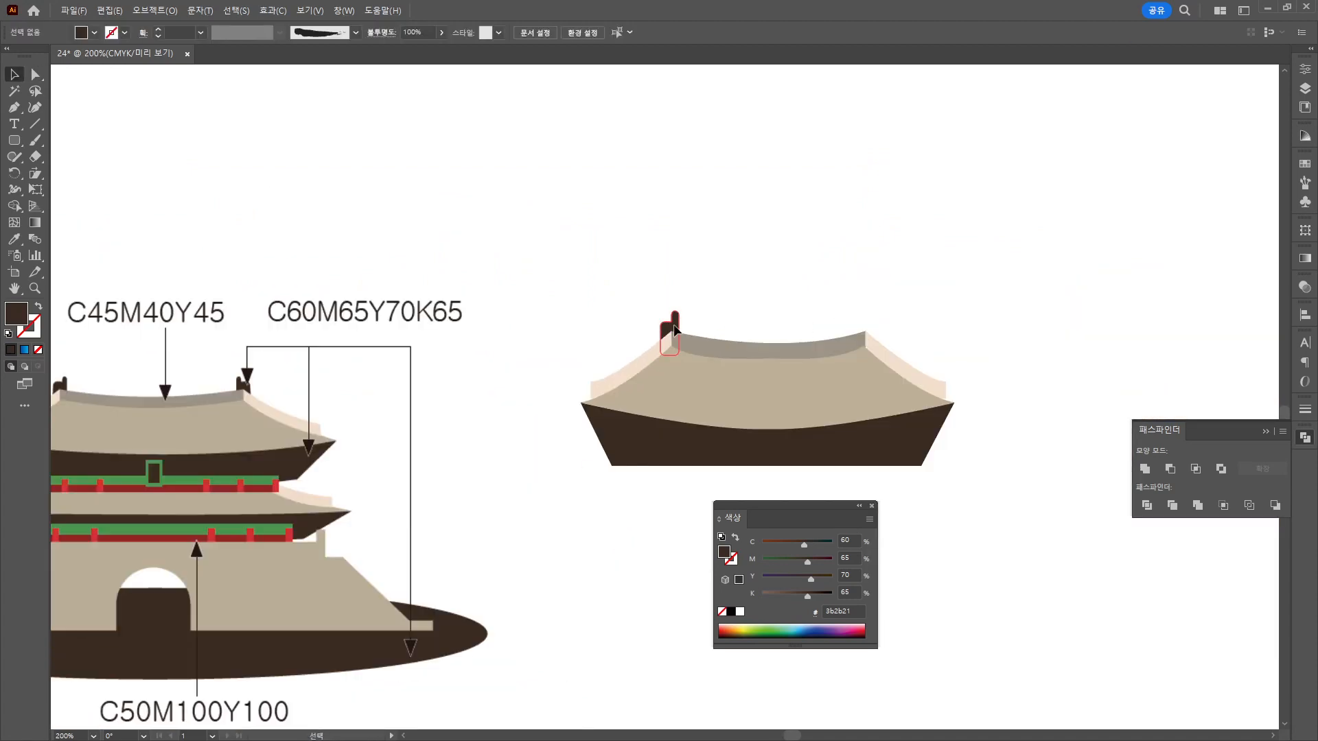
{"action": "left_click_drag", "start_coordinate": [674, 324], "coordinate": [846, 324]}
{"action": "right_click", "coordinate": [846, 324]}
{"action": "left_click_drag", "start_coordinate": [852, 324], "coordinate": [877, 324]}
Draw a signboard rectangle about 5.9 by 8.5 mm at the centre of the eave, filled with C70 M20 Y85.
{"action": "key", "text": "m"}
{"action": "left_click_drag", "start_coordinate": [966, 323], "coordinate": [992, 360]}
{"action": "left_click_drag", "start_coordinate": [992, 360], "coordinate": [1062, 331]}
{"action": "left_click_drag", "start_coordinate": [851, 541], "coordinate": [827, 541]}
{"action": "type", "text": "70"}
{"action": "key", "text": "Tab"}
{"action": "type", "text": "20"}
{"action": "key", "text": "Tab"}
{"action": "type", "text": "85"}
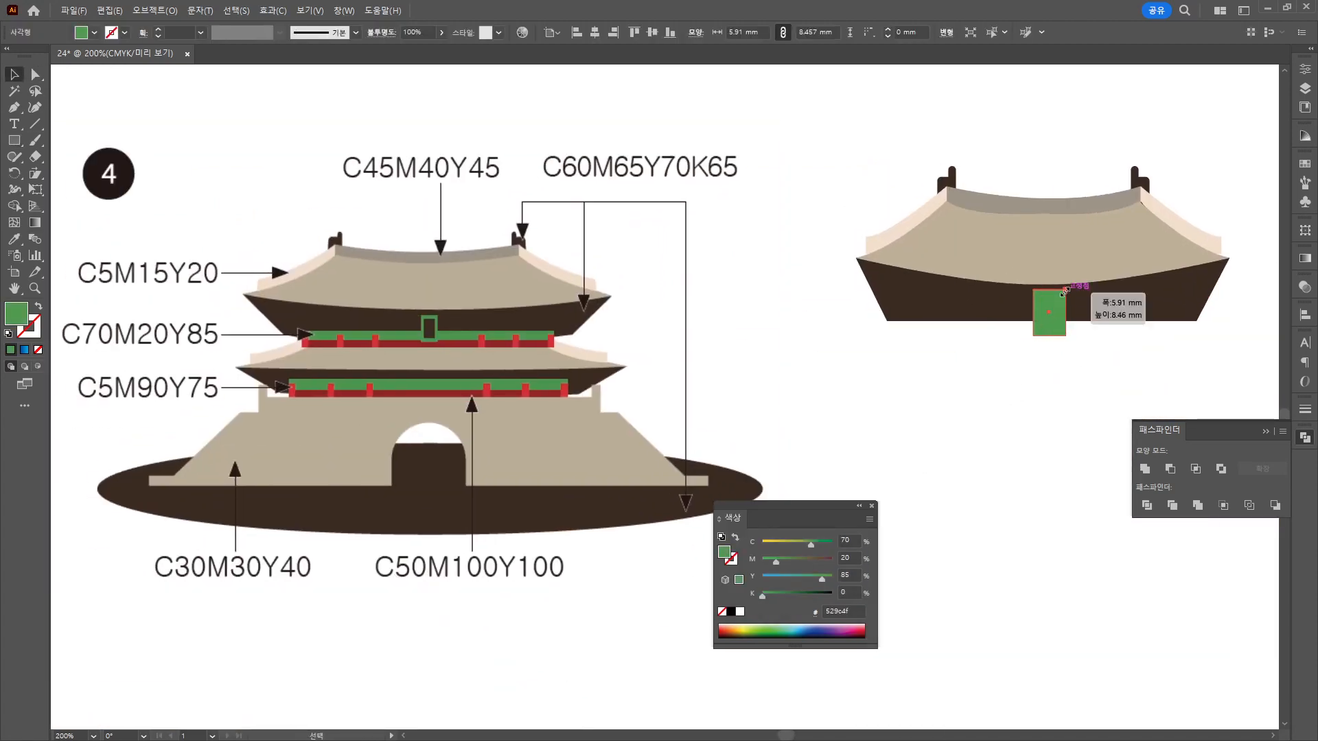
Draw a wide green beam along the base of the eave and arrange it behind the signboard.
{"action": "type", "text": "m"}
{"action": "left_click_drag", "start_coordinate": [924, 313], "coordinate": [1186, 350]}
{"action": "key", "text": "v"}
{"action": "key", "text": "ctrl+["}
{"action": "key", "text": "ctrl+["}
{"action": "mouse_move", "coordinate": [1056, 350]}
{"action": "left_mouse_down"}
{"action": "mouse_move", "coordinate": [1056, 328]}
{"action": "mouse_move", "coordinate": [1118, 339]}
{"action": "left_mouse_up"}
{"action": "left_click", "coordinate": [800, 430]}
{"action": "left_click_drag", "start_coordinate": [801, 429], "coordinate": [816, 415]}
Draw a small pillar rectangle about 2.8 by 4 mm and fill it with C5 M90 Y75.
{"action": "key", "text": "m"}
{"action": "left_click_drag", "start_coordinate": [941, 341], "coordinate": [954, 363]}
{"action": "left_click_drag", "start_coordinate": [851, 540], "coordinate": [729, 542]}
{"action": "type", "text": "5"}
{"action": "key", "text": "Tab"}
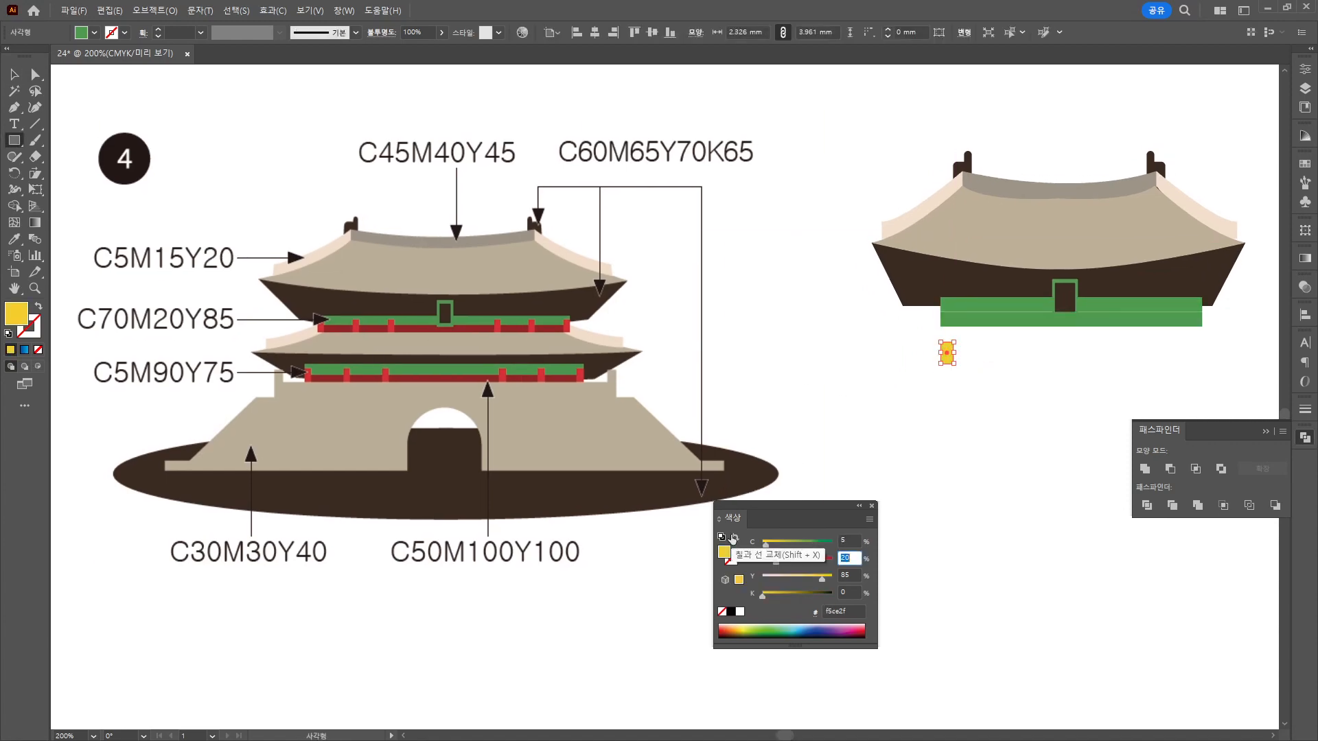
{"action": "type", "text": "90"}
{"action": "key", "text": "Tab"}
{"action": "type", "text": "75"}
Duplicate the red pillar into three at each end of the beam and line them up with the beam's lower edge.
{"action": "left_click_drag", "start_coordinate": [1034, 332], "coordinate": [1088, 332], "text": "alt"}
{"action": "key", "text": "ctrl+d"}
{"action": "left_click_drag", "start_coordinate": [688, 336], "coordinate": [959, 364], "text": "alt"}
{"action": "scroll", "coordinate": [932, 405], "scroll_direction": "down", "scroll_amount": 2}
{"action": "left_click", "coordinate": [924, 362], "text": "shift"}
{"action": "left_click", "coordinate": [594, 33]}
{"action": "double_click", "coordinate": [619, 73]}
{"action": "left_click_drag", "start_coordinate": [832, 374], "coordinate": [822, 374]}
{"action": "left_click_drag", "start_coordinate": [892, 280], "coordinate": [794, 280]}
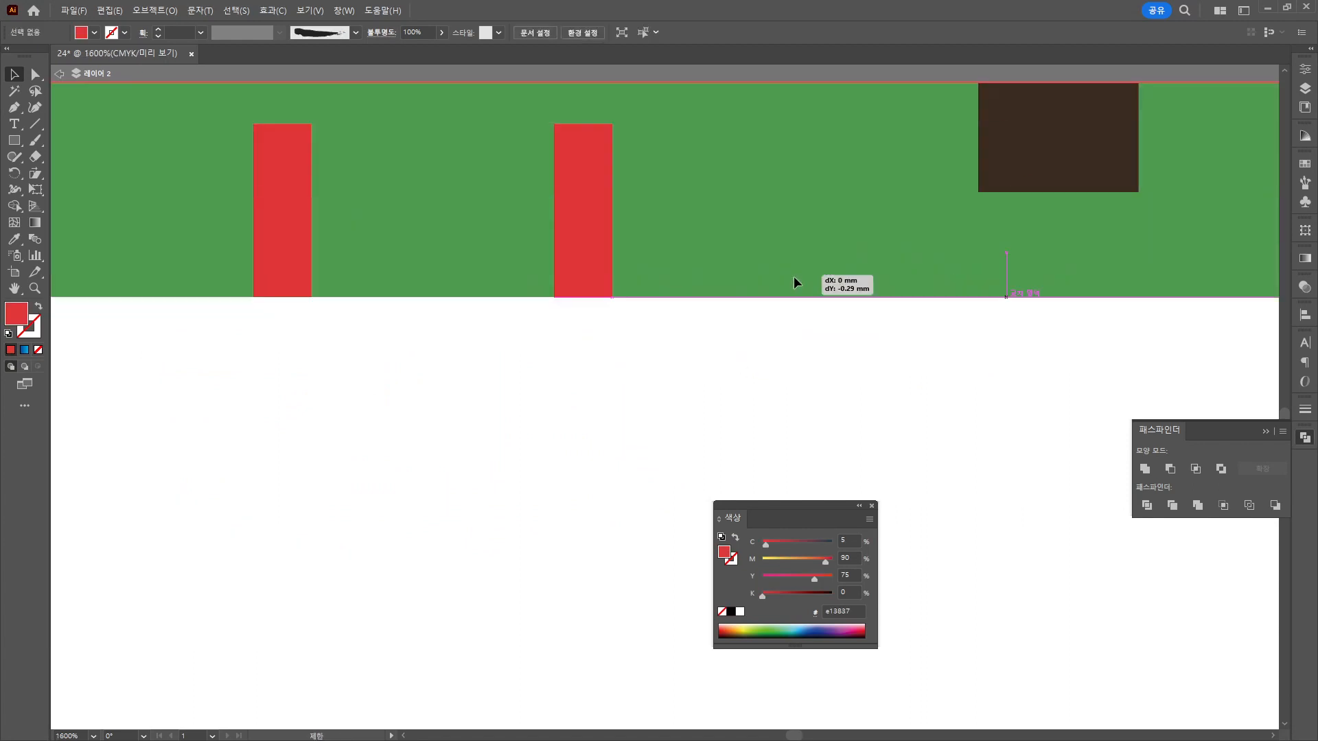
Fill the beam's lower strip with C50 M100 Y100 and arrange the red pillars in front of it.
{"action": "left_click_drag", "start_coordinate": [852, 541], "coordinate": [824, 541]}
{"action": "type", "text": "50"}
{"action": "key", "text": "Tab"}
{"action": "type", "text": "100"}
{"action": "key", "text": "Tab"}
{"action": "type", "text": "100"}
{"action": "left_click", "coordinate": [822, 163]}
{"action": "right_click", "coordinate": [795, 179]}
{"action": "key", "text": "ctrl+]"}
{"action": "left_click", "coordinate": [941, 524]}
{"action": "scroll", "coordinate": [941, 524], "scroll_direction": "down", "scroll_amount": 2}
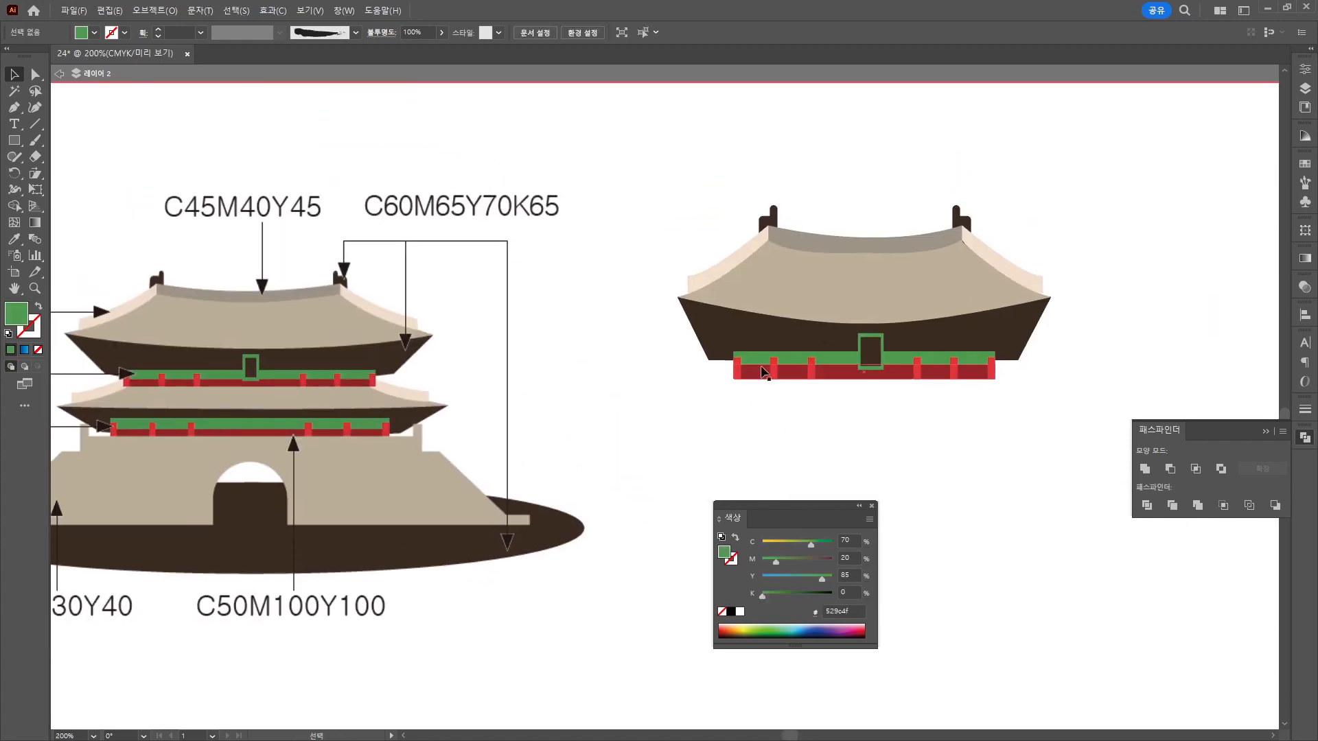
Copy both upper roof halves down as the lower roof, unite them and flatten the bottom edge by removing its centre anchor.
{"action": "left_click", "coordinate": [837, 291]}
{"action": "left_click", "coordinate": [906, 291], "text": "shift"}
{"action": "left_click_drag", "start_coordinate": [906, 291], "coordinate": [863, 418], "text": "alt"}
{"action": "left_click", "coordinate": [1144, 469]}
{"action": "double_click", "coordinate": [1085, 467]}
{"action": "key", "text": "a"}
{"action": "left_click", "coordinate": [14, 108]}
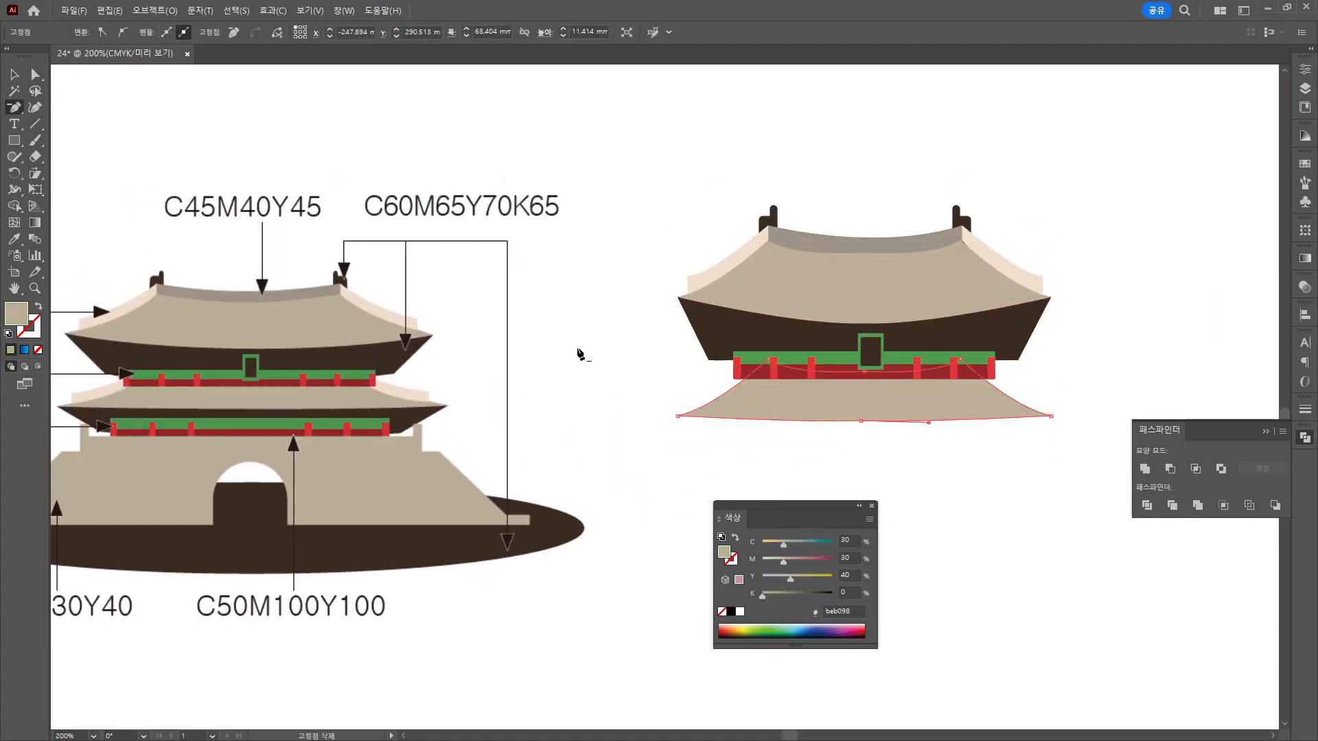
{"action": "left_click", "coordinate": [865, 416]}
Complete the lower storey with copies of the eave, made shallower, the beam with pillars and the pale roof trims.
{"action": "left_click_drag", "start_coordinate": [705, 329], "coordinate": [706, 447], "text": "alt"}
{"action": "left_click_drag", "start_coordinate": [864, 477], "coordinate": [864, 438]}
{"action": "left_click_drag", "start_coordinate": [989, 367], "coordinate": [988, 441], "text": "alt"}
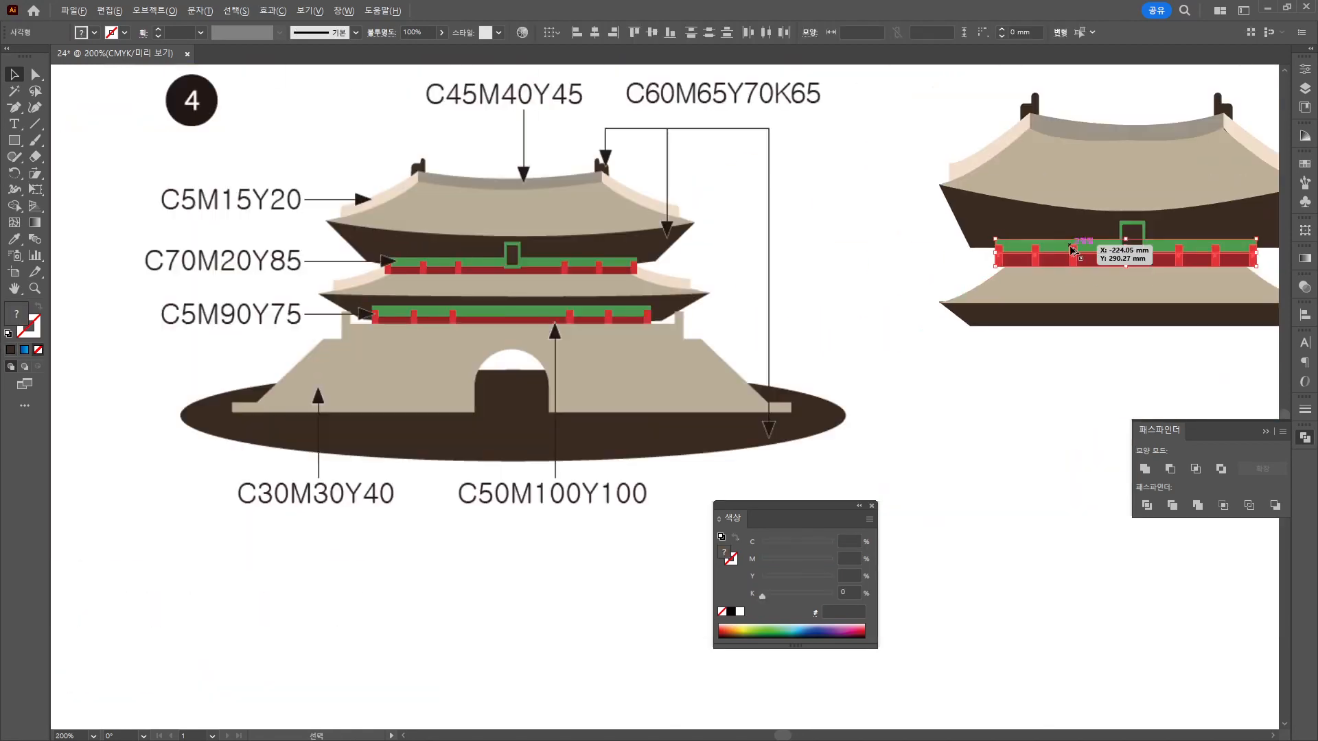
{"action": "left_click_drag", "start_coordinate": [1167, 196], "coordinate": [1167, 317], "text": "alt"}
{"action": "left_click", "coordinate": [972, 201], "text": "shift"}
{"action": "scroll", "coordinate": [385, 247], "scroll_direction": "down", "scroll_amount": 1}
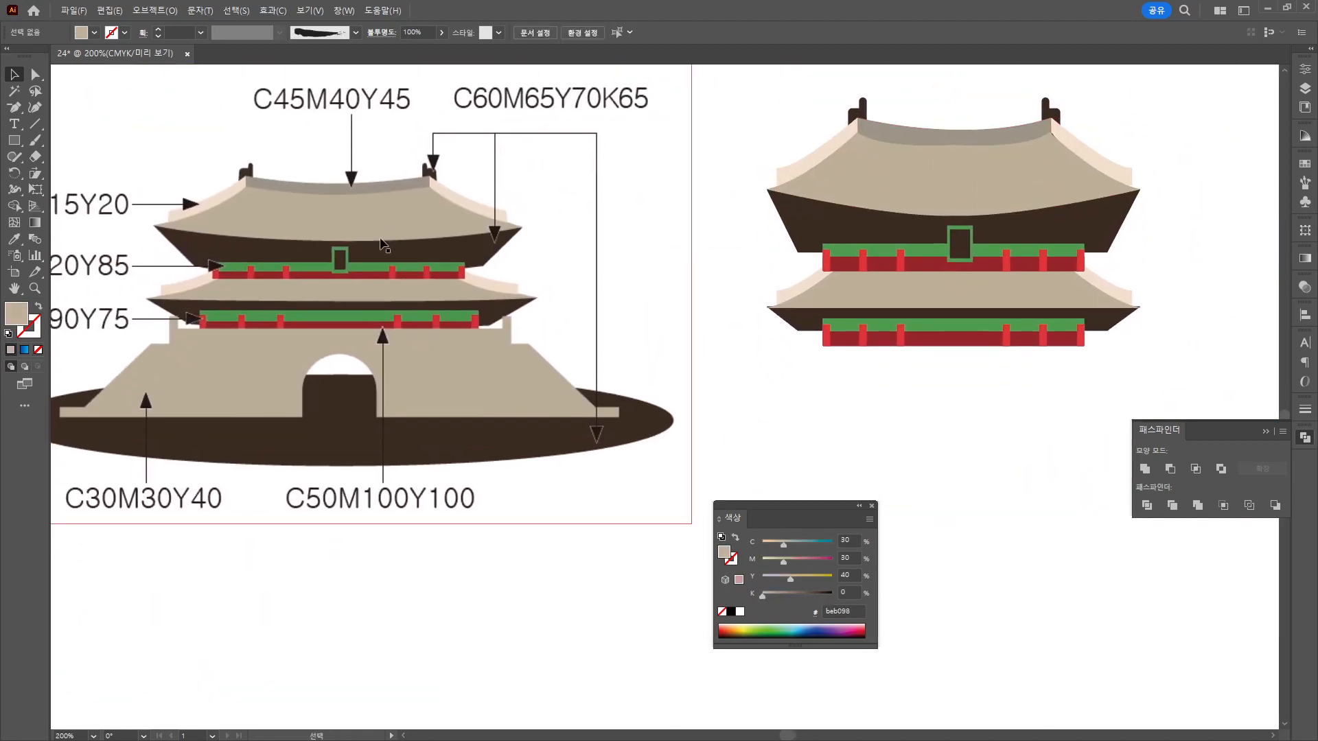
Draw the top tier of the stone base as a rectangle beneath the lower beam, filled with the sampled beige.
{"action": "key", "text": "m"}
{"action": "left_click_drag", "start_coordinate": [805, 347], "coordinate": [1103, 376]}
{"action": "key", "text": "v"}
{"action": "scroll", "coordinate": [801, 361], "scroll_direction": "up", "scroll_amount": 4}
{"action": "scroll", "coordinate": [795, 394], "scroll_direction": "down", "scroll_amount": 4}
{"action": "key", "text": "i"}
{"action": "left_click", "coordinate": [802, 385]}
Add a wider beige block beneath the top tier and move its lower corners outward to slope its sides.
{"action": "scroll", "coordinate": [863, 329], "scroll_direction": "down", "scroll_amount": 2}
{"action": "key", "text": "m"}
{"action": "key", "text": "v"}
{"action": "mouse_move", "coordinate": [807, 363]}
{"action": "left_mouse_down"}
{"action": "mouse_move", "coordinate": [1007, 404]}
{"action": "mouse_move", "coordinate": [808, 363]}
{"action": "left_mouse_up"}
{"action": "key", "text": "a"}
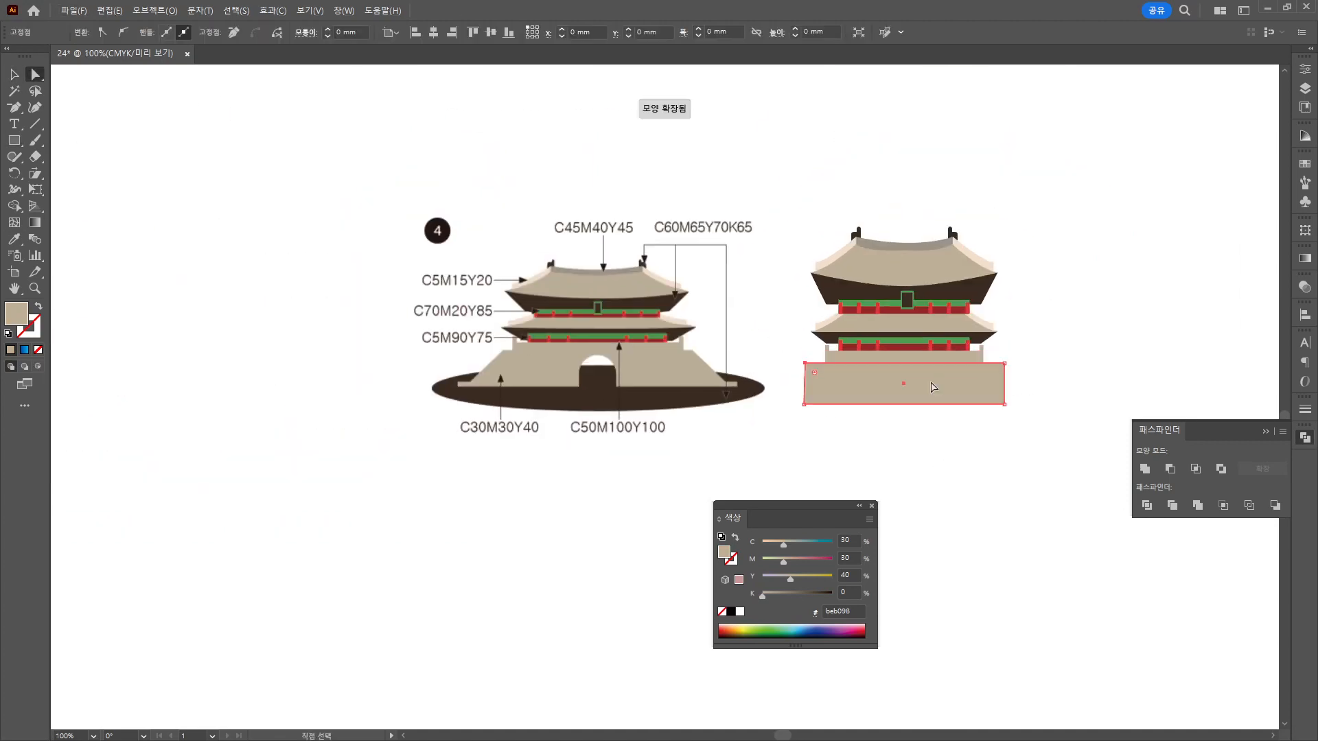
{"action": "left_click_drag", "start_coordinate": [1008, 363], "coordinate": [1013, 404]}
{"action": "mouse_move", "coordinate": [806, 404]}
{"action": "left_mouse_down"}
{"action": "mouse_move", "coordinate": [794, 404]}
{"action": "mouse_move", "coordinate": [1035, 409]}
{"action": "left_mouse_up"}
Draw a thin beige slab about 91.3 by 3 mm centred beneath the sloped base.
{"action": "left_click", "coordinate": [14, 140]}
{"action": "left_click", "coordinate": [12, 76]}
{"action": "left_click_drag", "start_coordinate": [913, 406], "coordinate": [906, 406]}
{"action": "scroll", "coordinate": [960, 423], "scroll_direction": "up", "scroll_amount": 3}
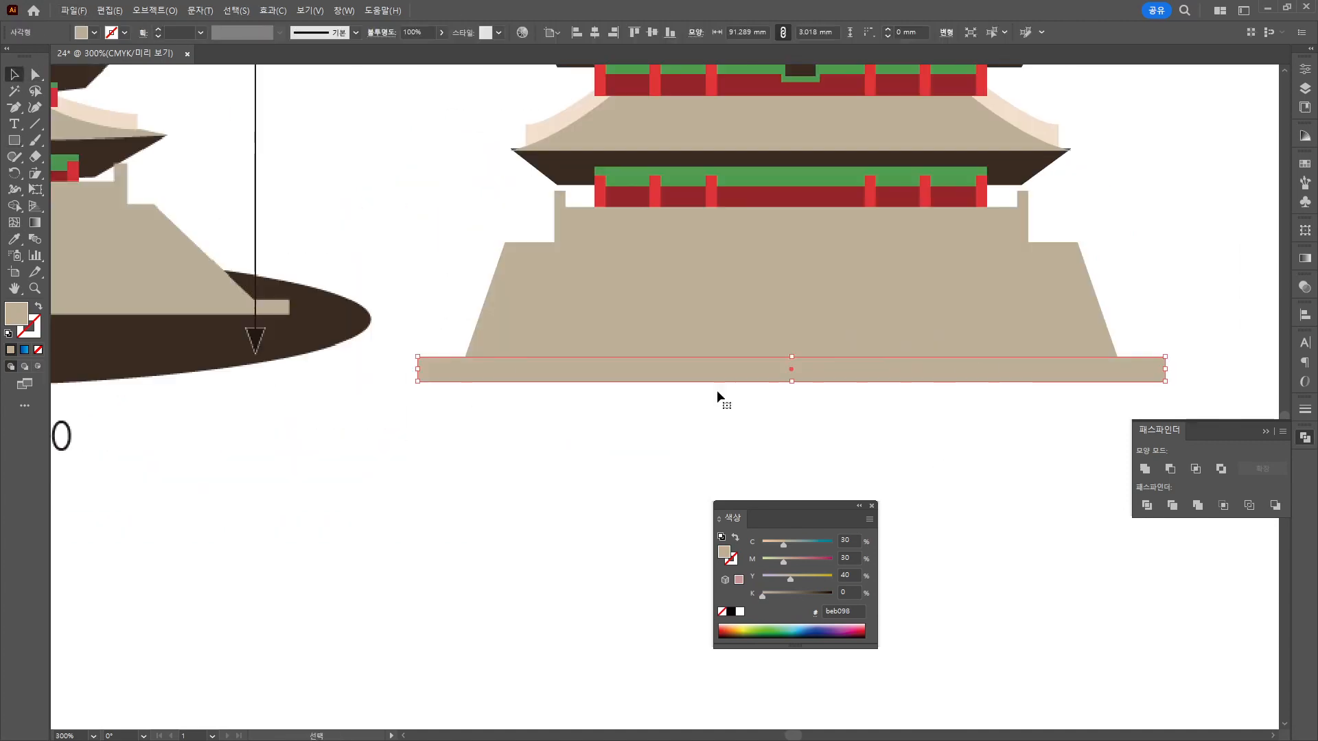
Draw a round-topped gateway shape at the base's centre and subtract it from the base.
{"action": "scroll", "coordinate": [1160, 351], "scroll_direction": "down", "scroll_amount": 1}
{"action": "left_click_drag", "start_coordinate": [1153, 395], "coordinate": [1091, 326]}
{"action": "left_click", "coordinate": [14, 140]}
{"action": "left_click_drag", "start_coordinate": [895, 310], "coordinate": [976, 392]}
{"action": "key", "text": "a"}
{"action": "left_click_drag", "start_coordinate": [966, 321], "coordinate": [937, 351]}
{"action": "left_click_drag", "start_coordinate": [945, 368], "coordinate": [924, 368]}
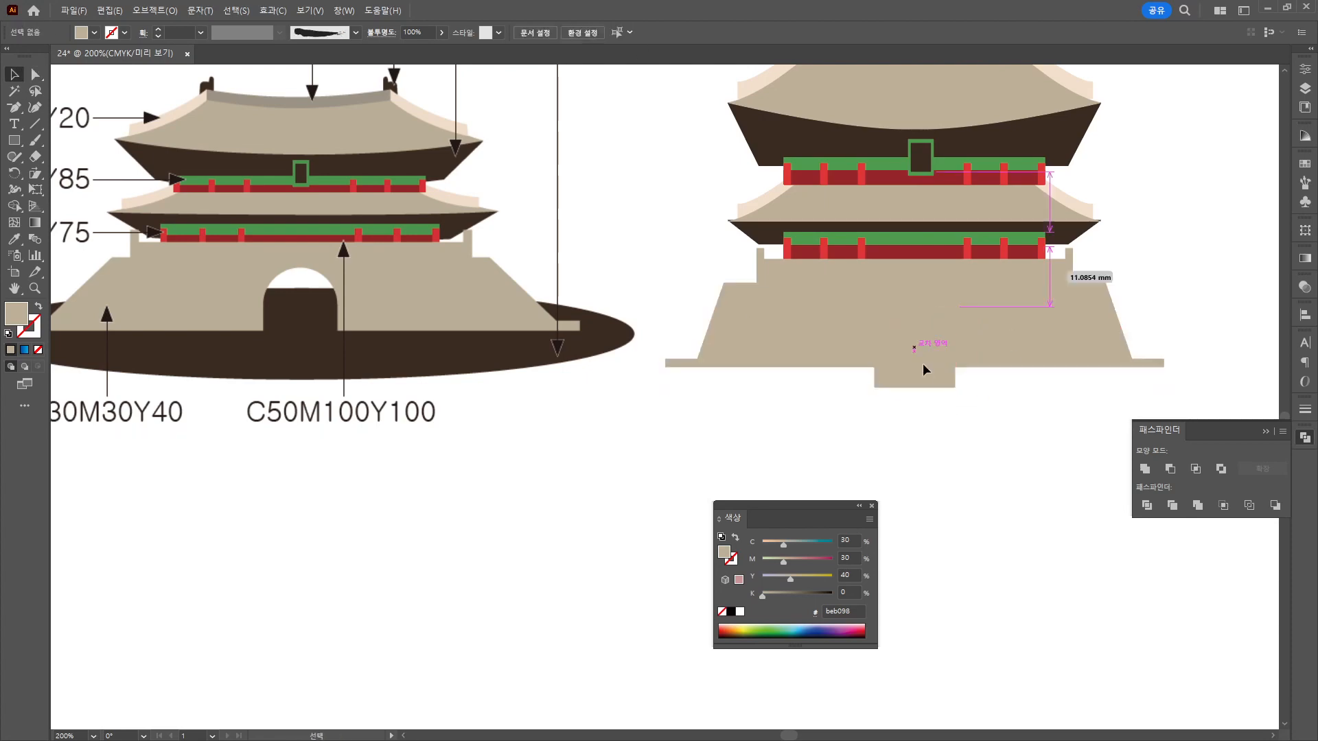
{"action": "left_click", "coordinate": [1170, 469]}
Draw a ground ellipse about 122.5 by 26.3 mm over the base and fill it with C60 M65 Y70 K65.
{"action": "scroll", "coordinate": [924, 368], "scroll_direction": "down", "scroll_amount": 1}
{"action": "left_click_drag", "start_coordinate": [757, 156], "coordinate": [841, 252]}
{"action": "left_click", "coordinate": [14, 140]}
{"action": "left_click_drag", "start_coordinate": [821, 324], "coordinate": [1156, 396]}
{"action": "left_click_drag", "start_coordinate": [852, 541], "coordinate": [543, 507]}
{"action": "type", "text": "60\t65\t70\t65 v"}
Send the dark ground ellipse to the back and centre it beneath the gate.
{"action": "right_click", "coordinate": [832, 360]}
{"action": "mouse_move", "coordinate": [899, 672]}
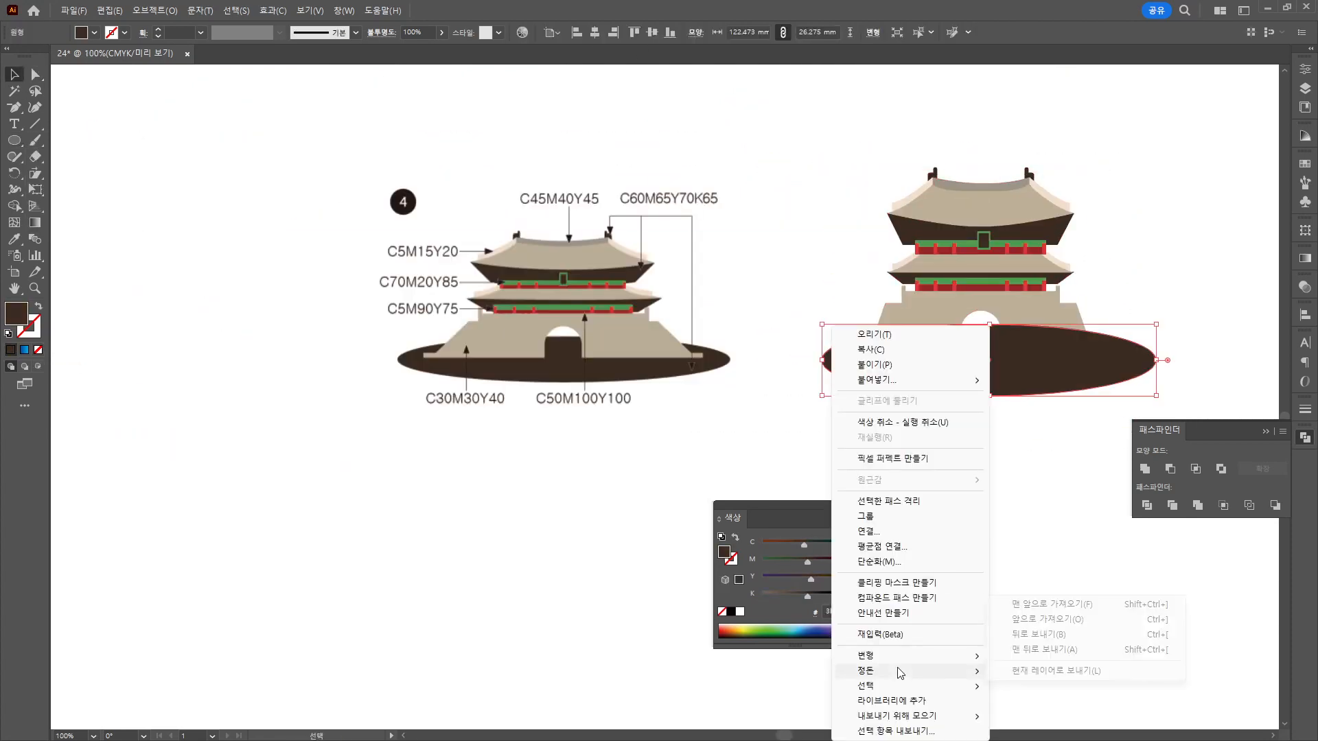
{"action": "left_click", "coordinate": [1051, 648]}
{"action": "left_click_drag", "start_coordinate": [989, 378], "coordinate": [981, 378]}
{"action": "left_click_drag", "start_coordinate": [981, 396], "coordinate": [981, 372]}
{"action": "left_click", "coordinate": [1039, 438]}
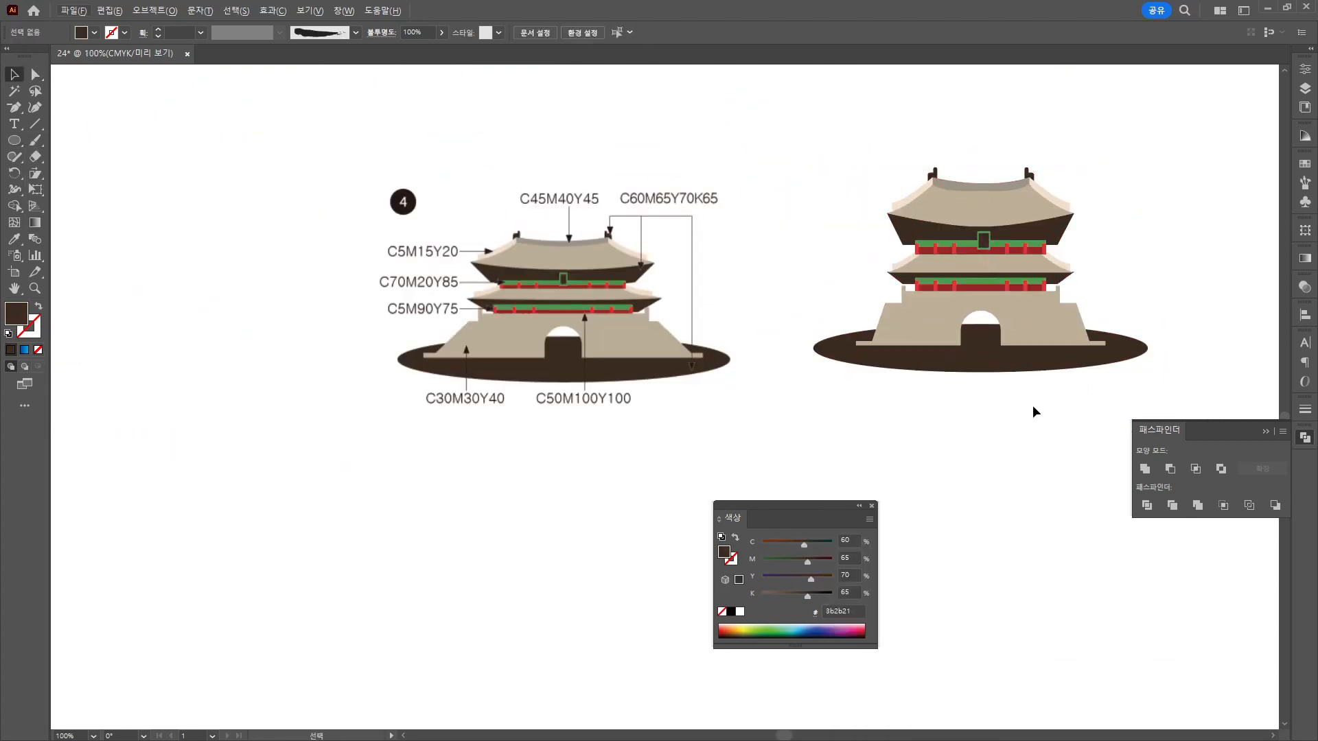
Stretch the whole gate illustration horizontally with the Scale tool, keeping its height as drawn.
{"action": "left_click_drag", "start_coordinate": [884, 124], "coordinate": [1132, 384]}
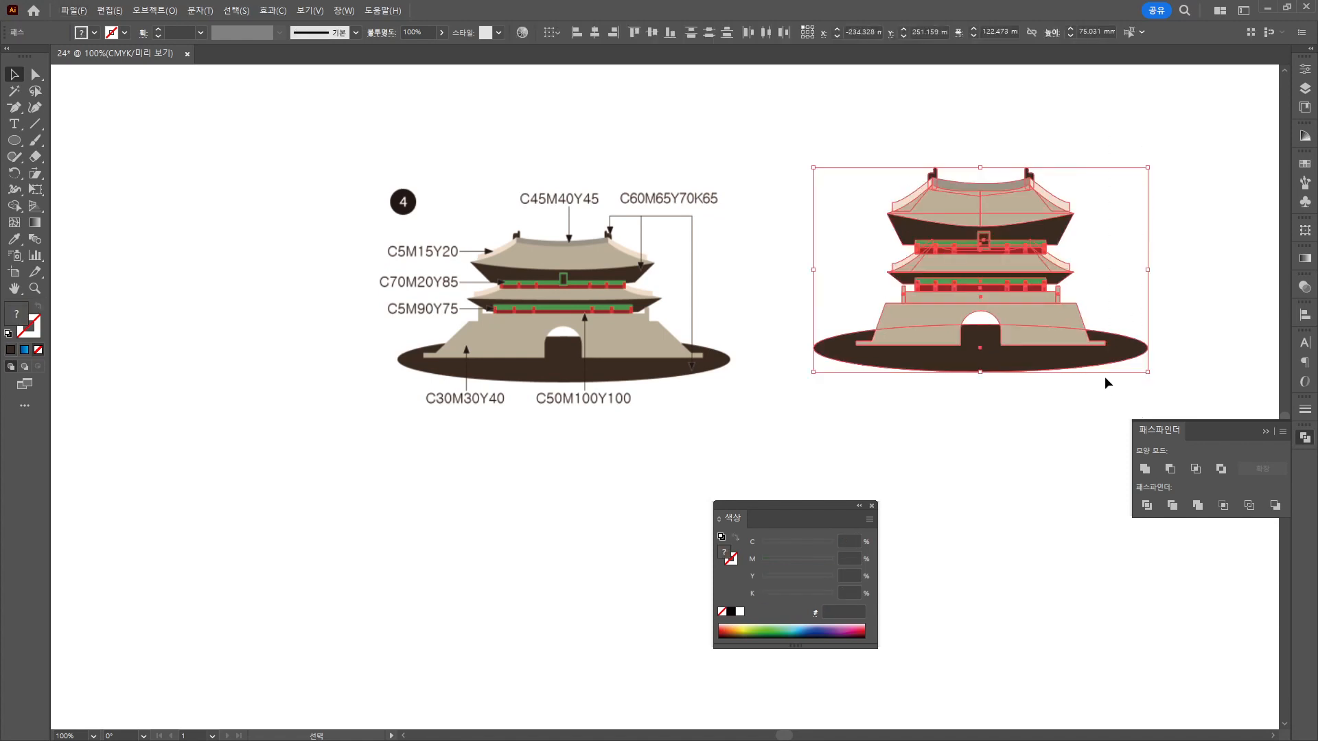
{"action": "left_click_drag", "start_coordinate": [36, 173], "coordinate": [79, 171]}
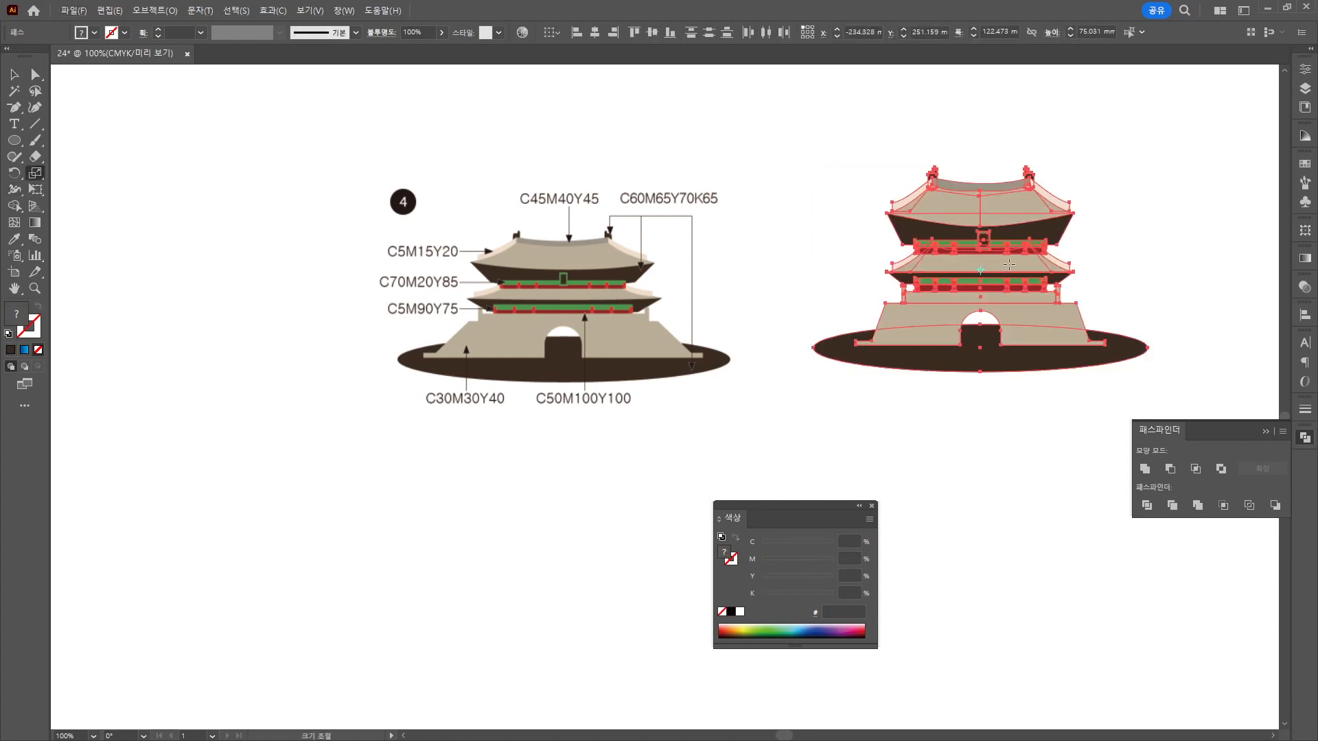
{"action": "left_click_drag", "start_coordinate": [1009, 265], "coordinate": [1023, 270]}
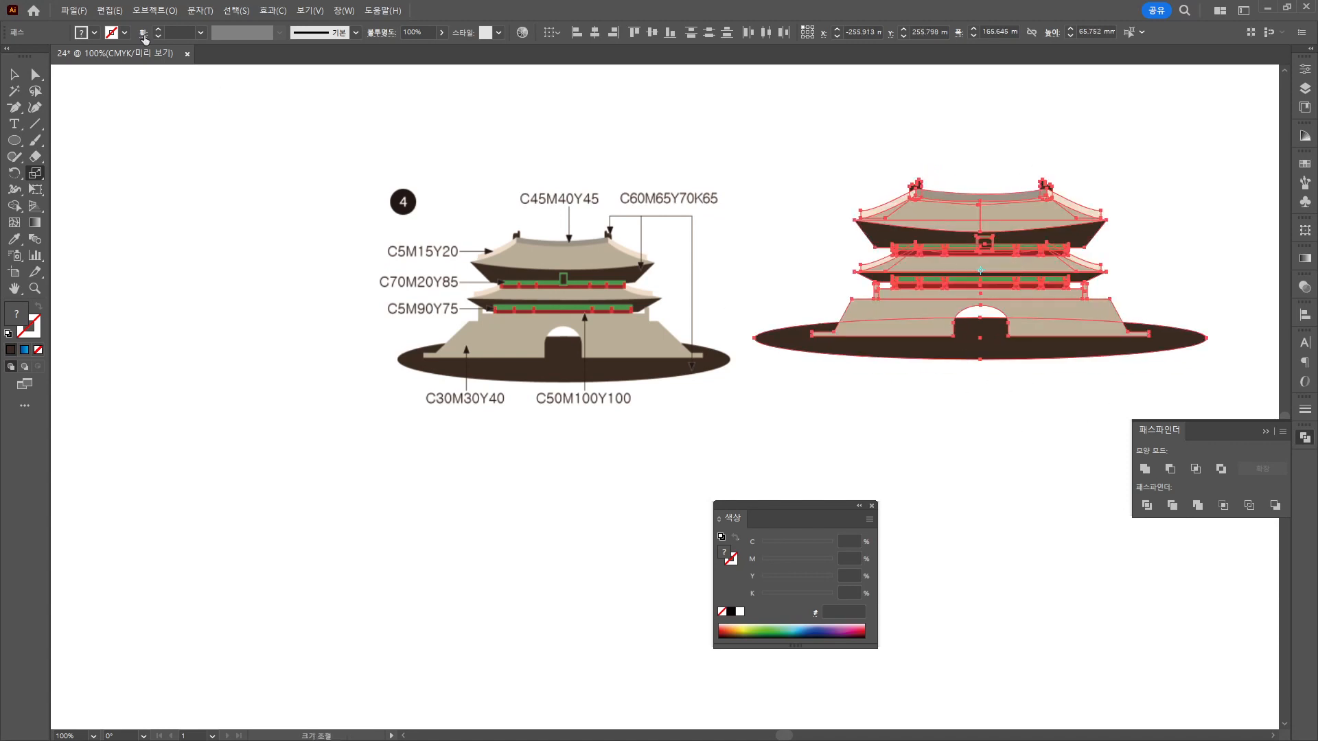
{"action": "key", "text": "v"}
{"action": "left_click", "coordinate": [887, 155]}
{"action": "key", "text": "ctrl+z"}
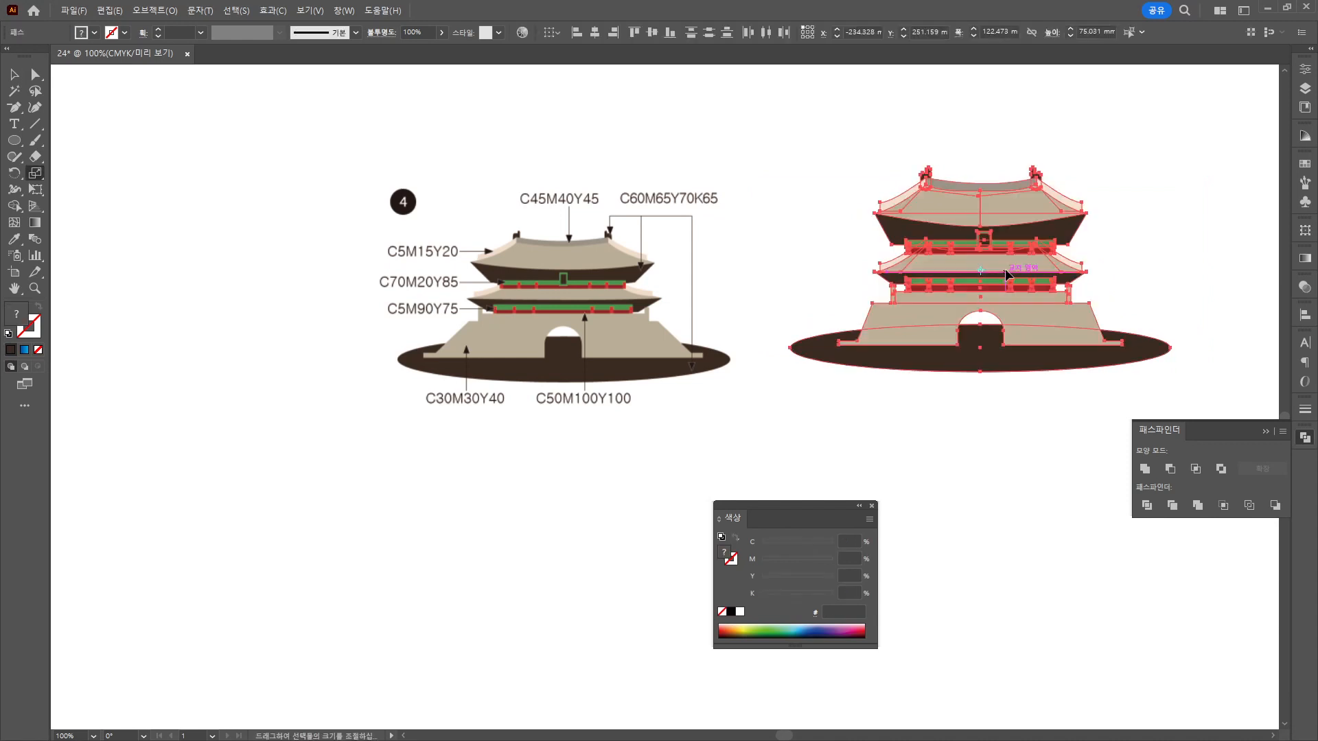
{"action": "scroll", "coordinate": [1051, 218], "scroll_direction": "up", "scroll_amount": 3}
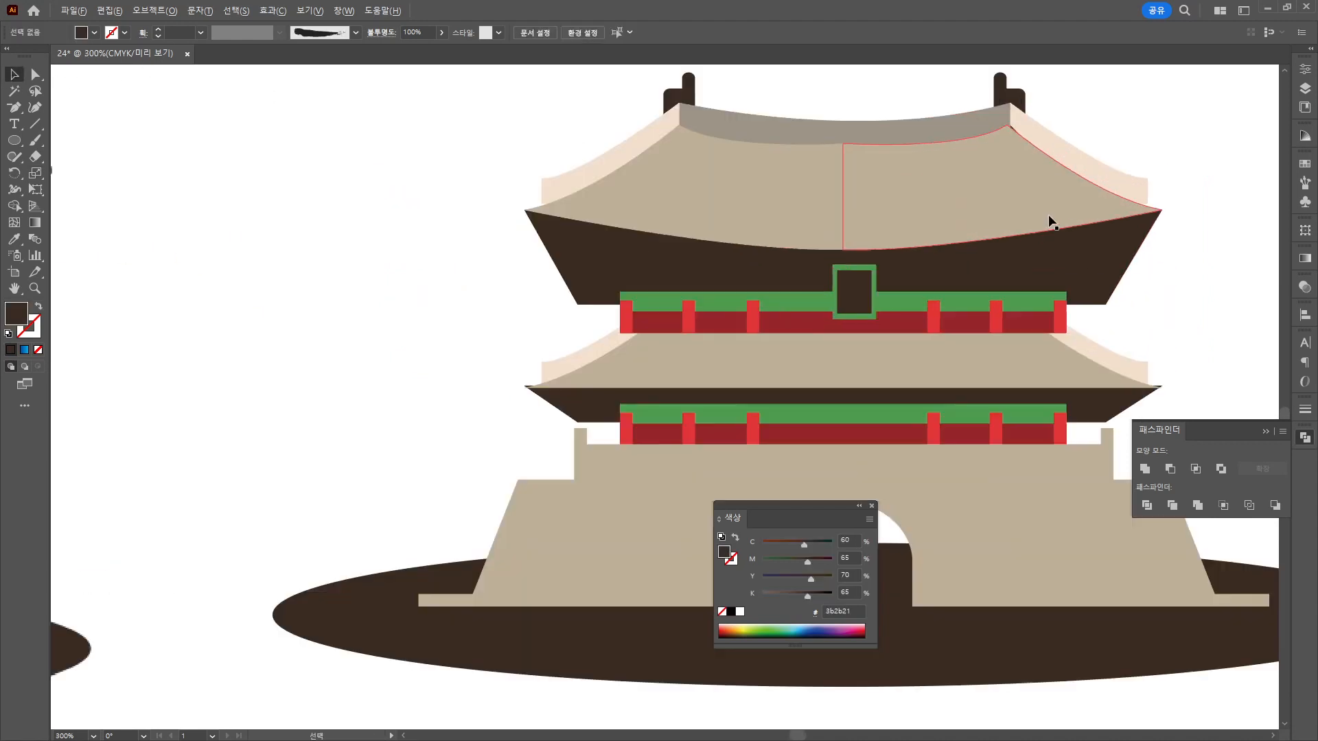
Narrow the green signboard frame and its dark inner rectangle symmetrically about their centre beneath the upper roof.
{"action": "left_click", "coordinate": [876, 295]}
{"action": "left_click", "coordinate": [881, 294]}
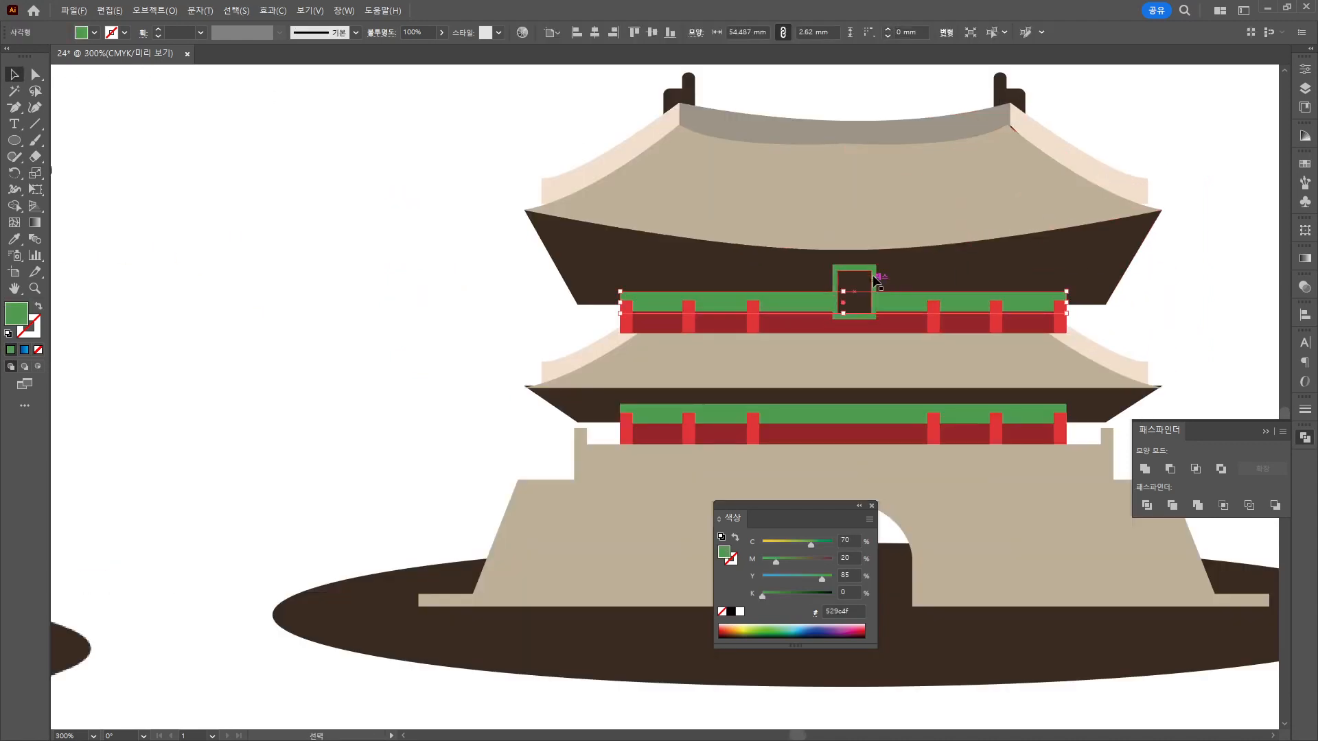
{"action": "left_click", "coordinate": [870, 273]}
{"action": "left_click", "coordinate": [924, 260]}
{"action": "left_click", "coordinate": [876, 268]}
{"action": "left_click", "coordinate": [869, 281], "text": "shift"}
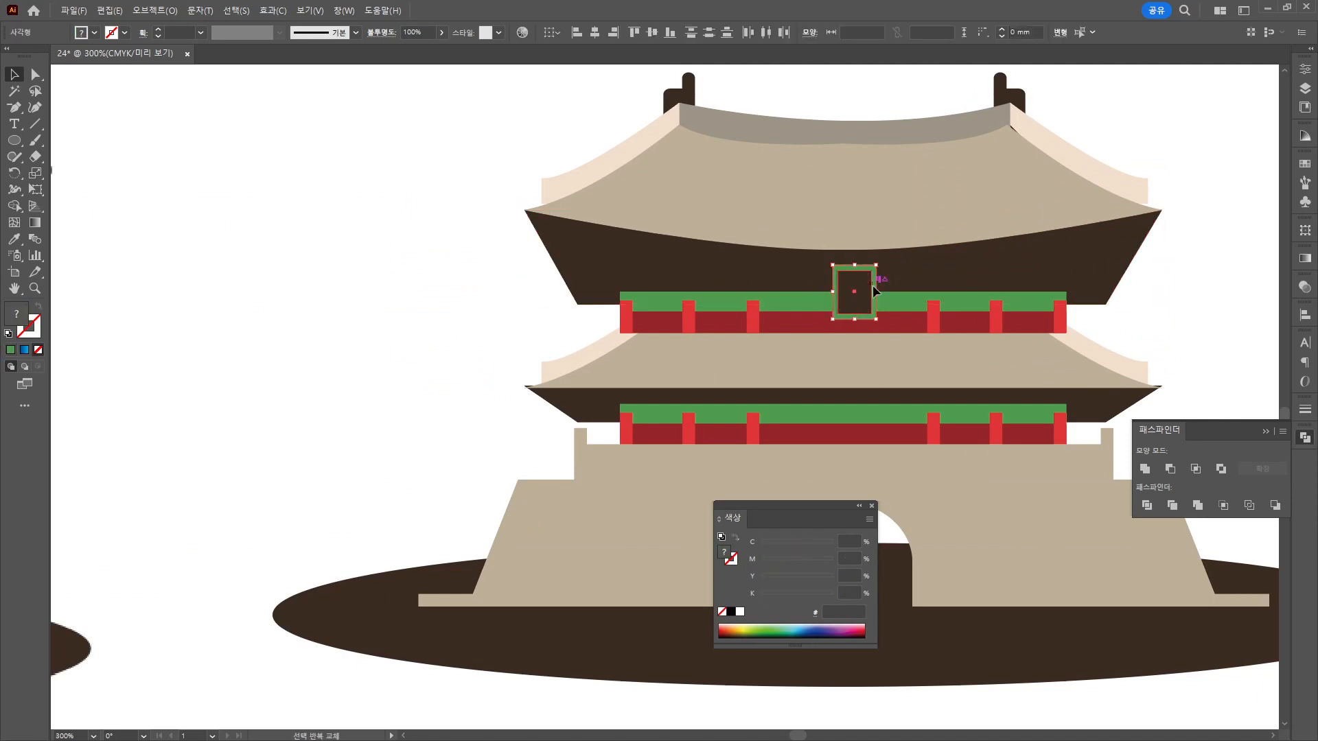
{"action": "left_click_drag", "start_coordinate": [878, 292], "coordinate": [874, 291]}
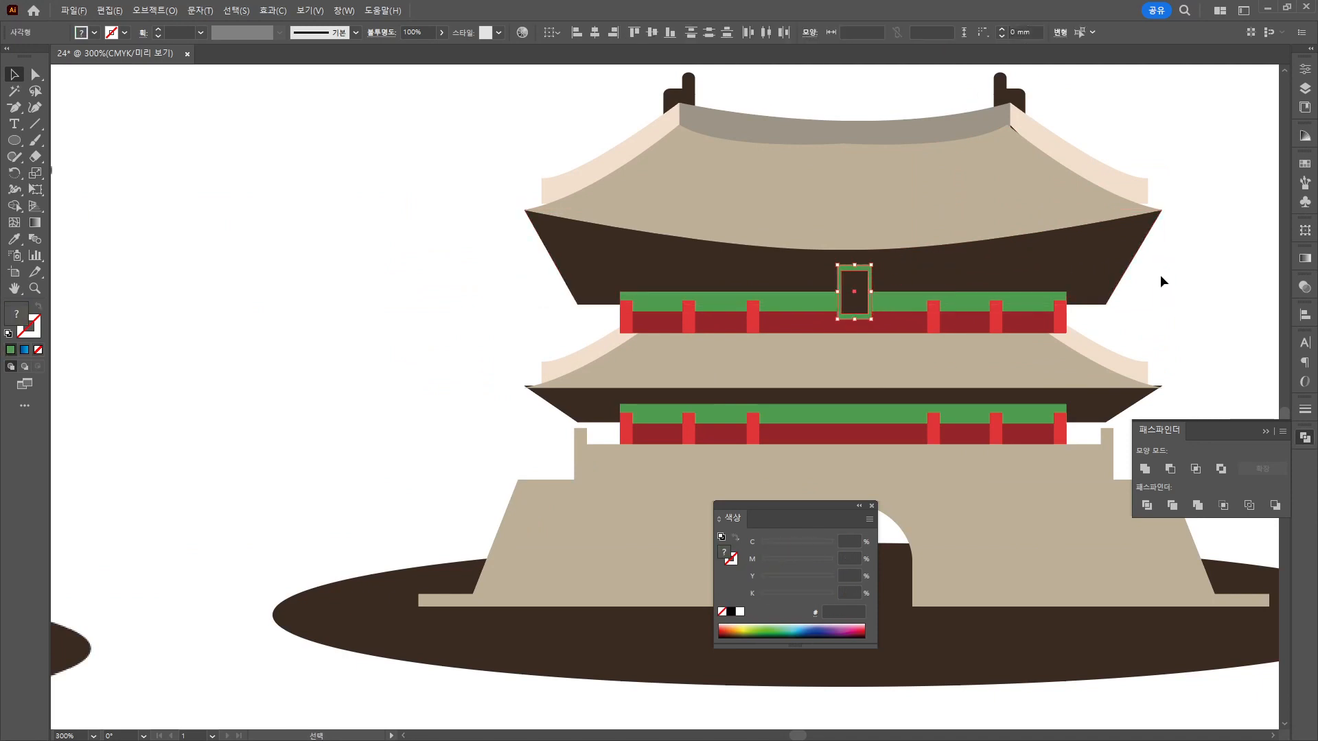
{"action": "left_click", "coordinate": [1184, 277]}
Select the entire gate illustration, including its ground ellipse, and group it.
{"action": "scroll", "coordinate": [1185, 277], "scroll_direction": "down", "scroll_amount": 2}
{"action": "left_click_drag", "start_coordinate": [1056, 295], "coordinate": [902, 249]}
{"action": "left_click_drag", "start_coordinate": [567, 118], "coordinate": [1095, 455]}
{"action": "left_click", "coordinate": [1054, 208]}
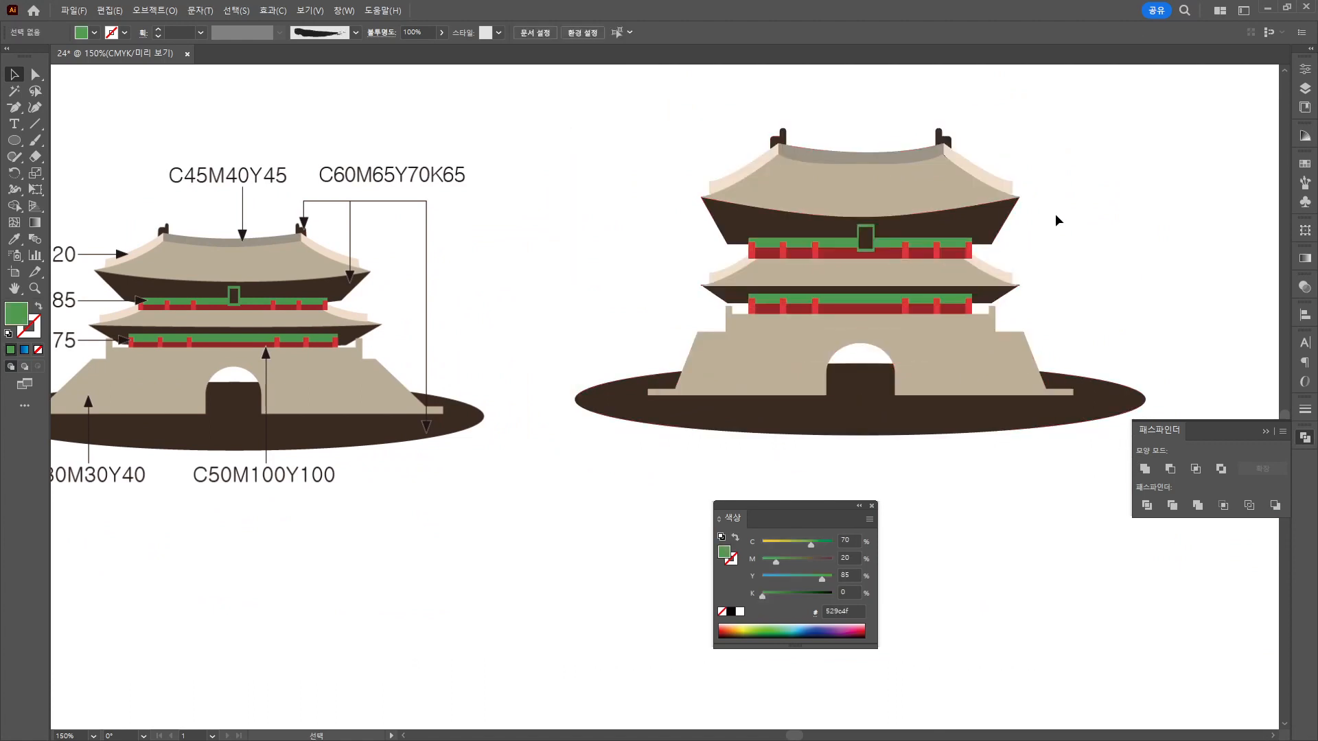
{"action": "scroll", "coordinate": [1056, 213], "scroll_direction": "down", "scroll_amount": 1}
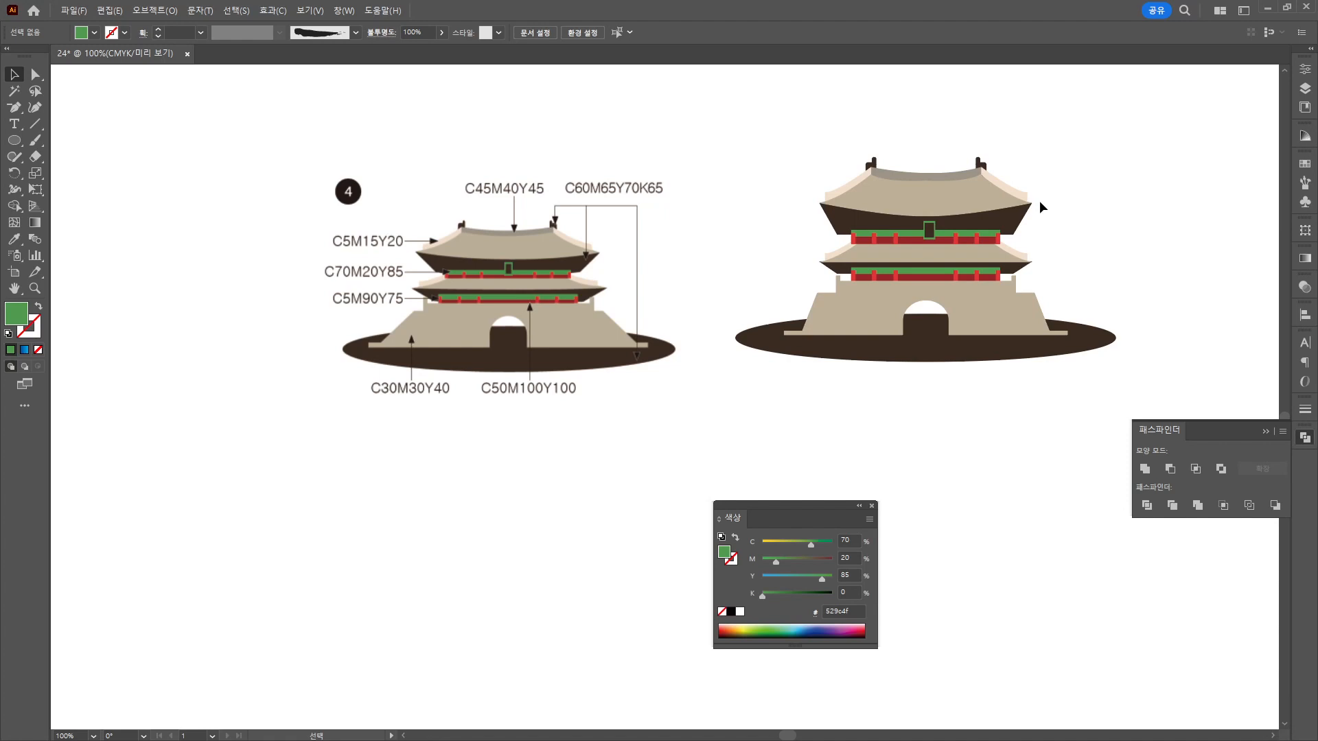
{"action": "left_click_drag", "start_coordinate": [729, 141], "coordinate": [1110, 401]}
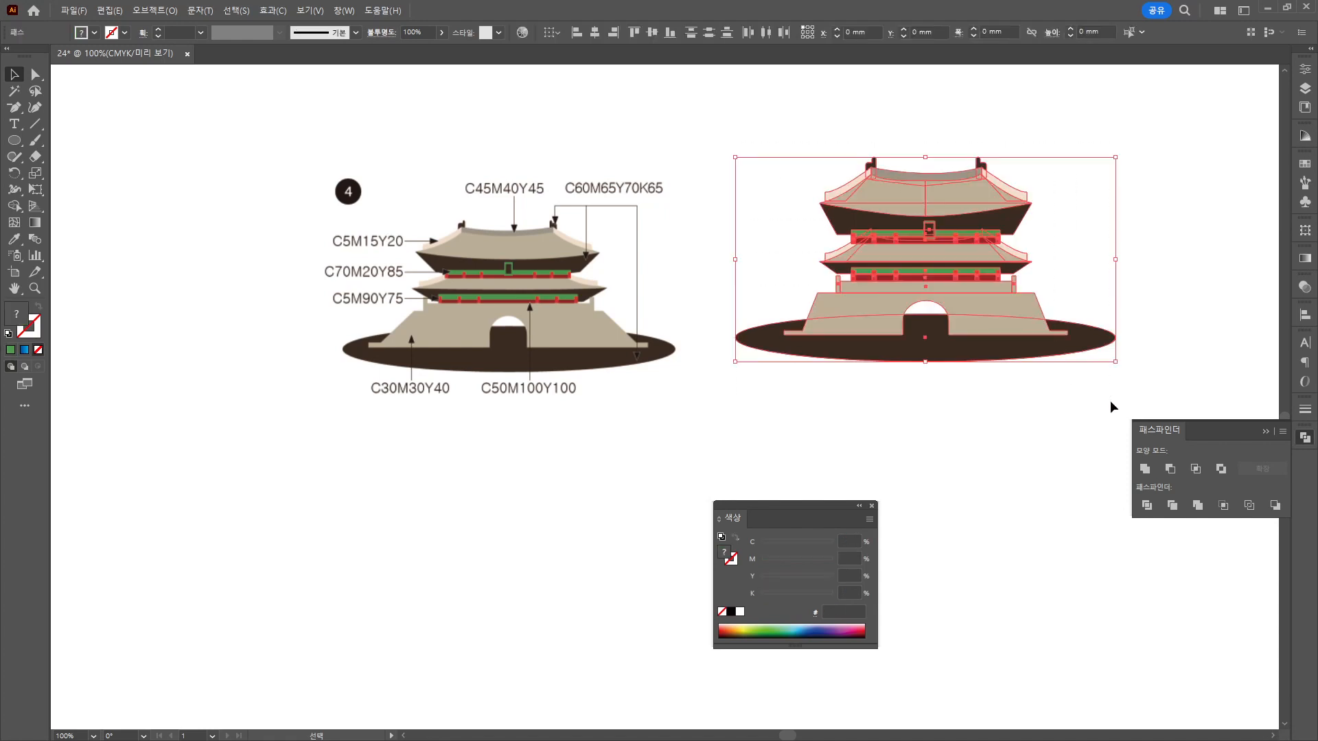
{"action": "key", "text": "ctrl+g"}
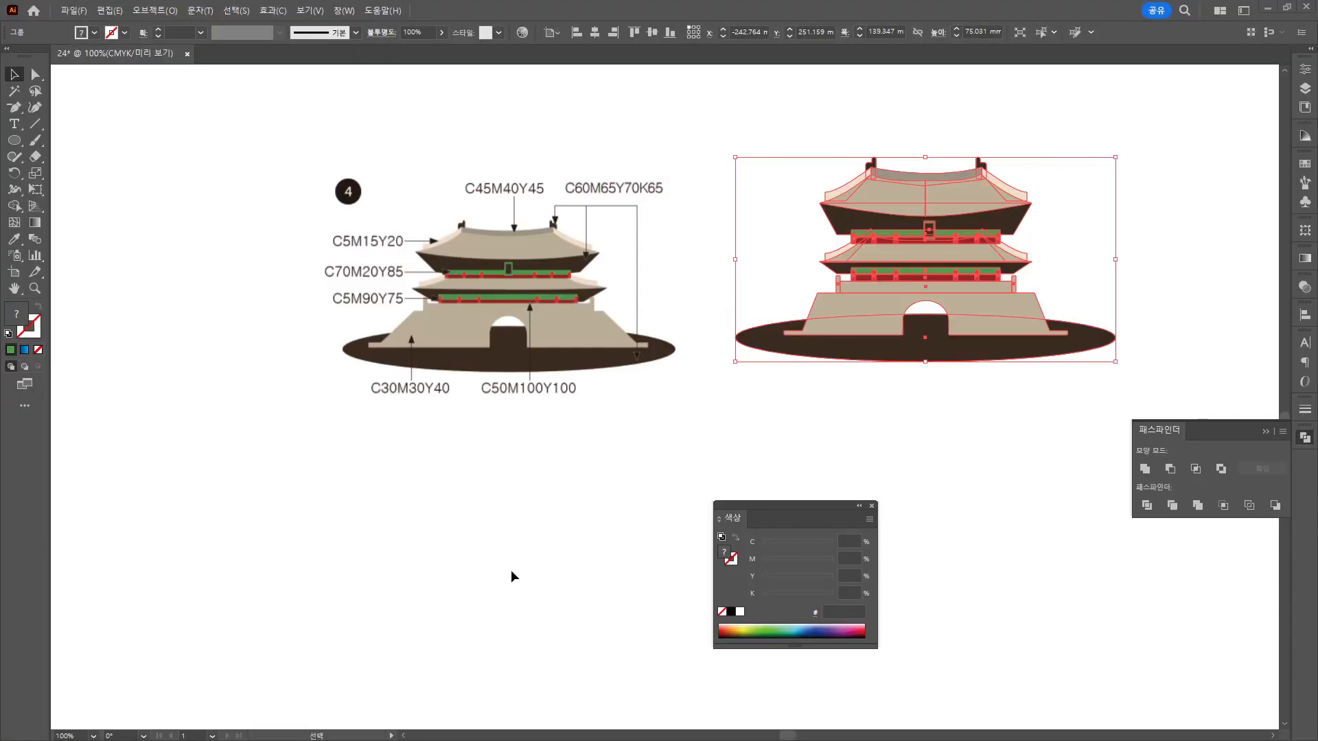
Move the number 5 brush reference image to the left to free drawing space beside it.
{"action": "left_click", "coordinate": [471, 492]}
{"action": "scroll", "coordinate": [471, 492], "scroll_direction": "down", "scroll_amount": 6}
{"action": "left_click", "coordinate": [605, 434]}
{"action": "left_click_drag", "start_coordinate": [605, 434], "coordinate": [377, 409]}
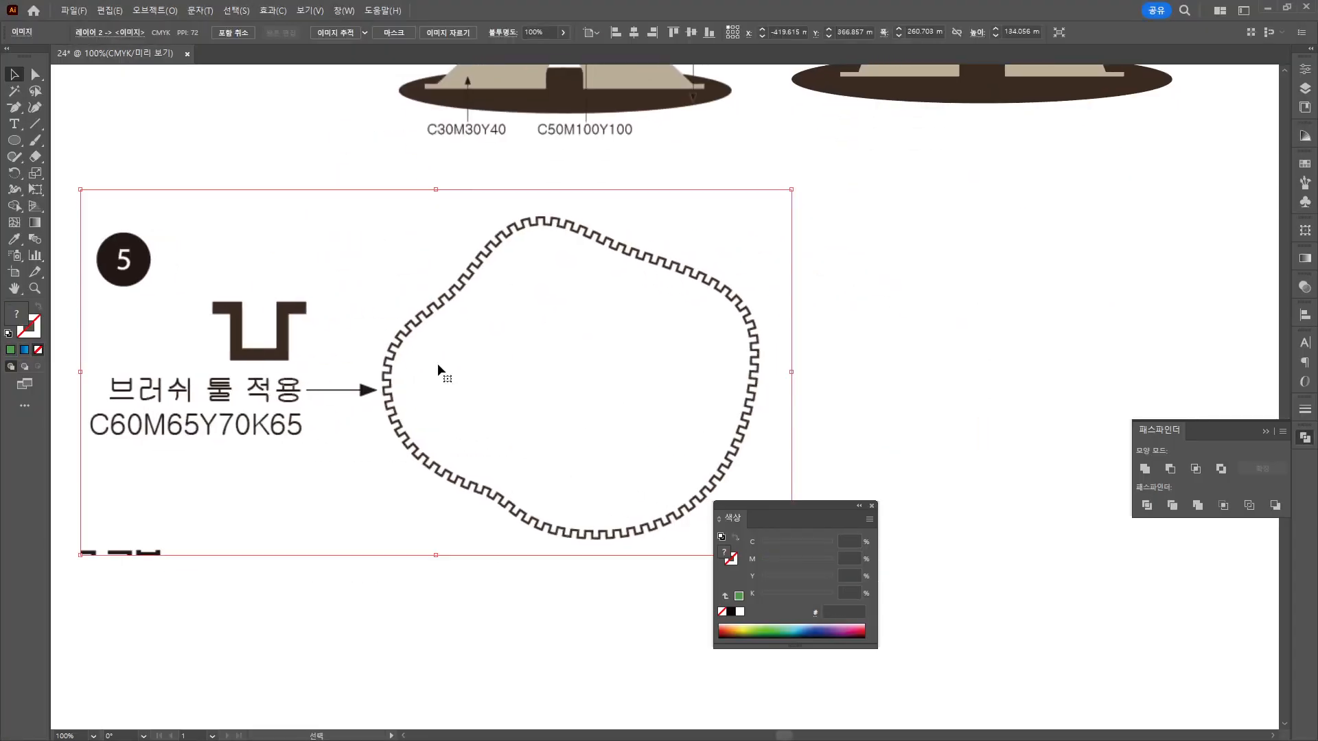
Draw an open U-shaped path with flat outer ends, about 31.1 by 18.1 mm, beside the number 5 reference using the Pen tool.
{"action": "left_click", "coordinate": [14, 108]}
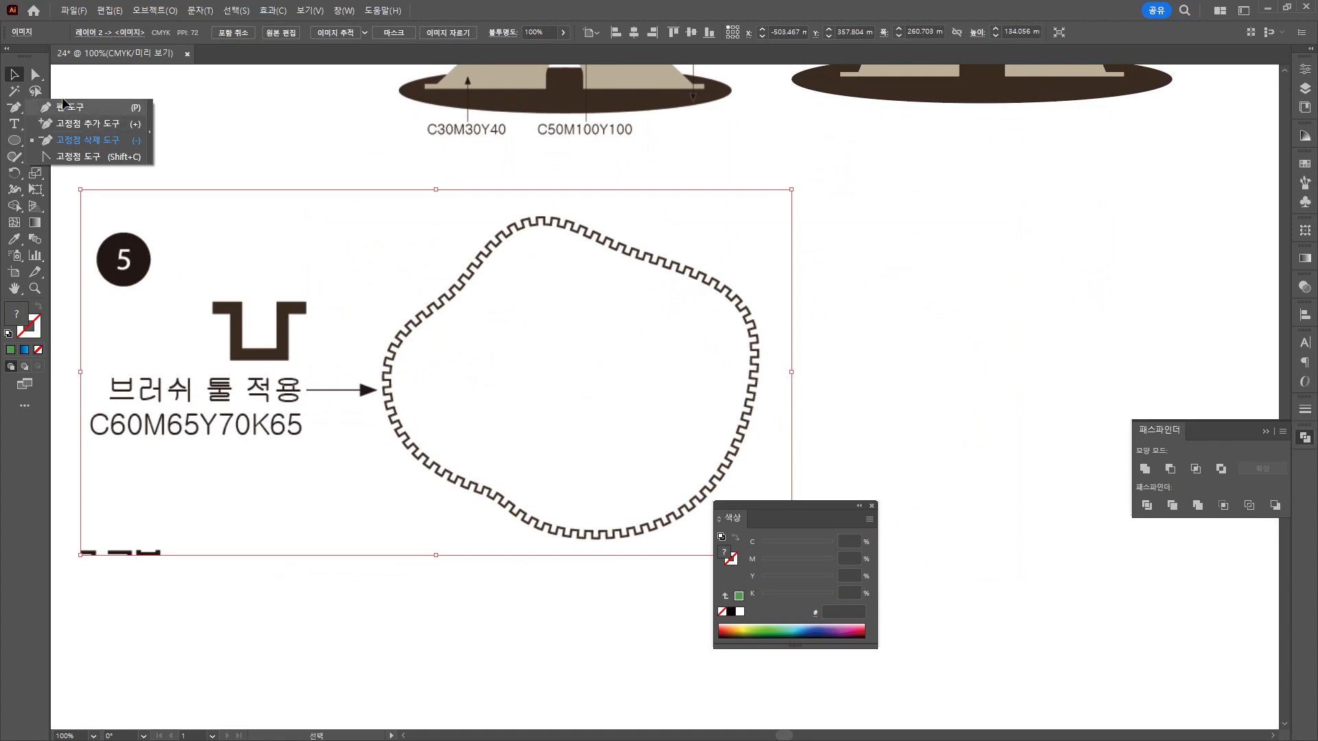
{"action": "left_click", "coordinate": [69, 107]}
{"action": "left_click", "coordinate": [839, 226]}
{"action": "left_click", "coordinate": [865, 227]}
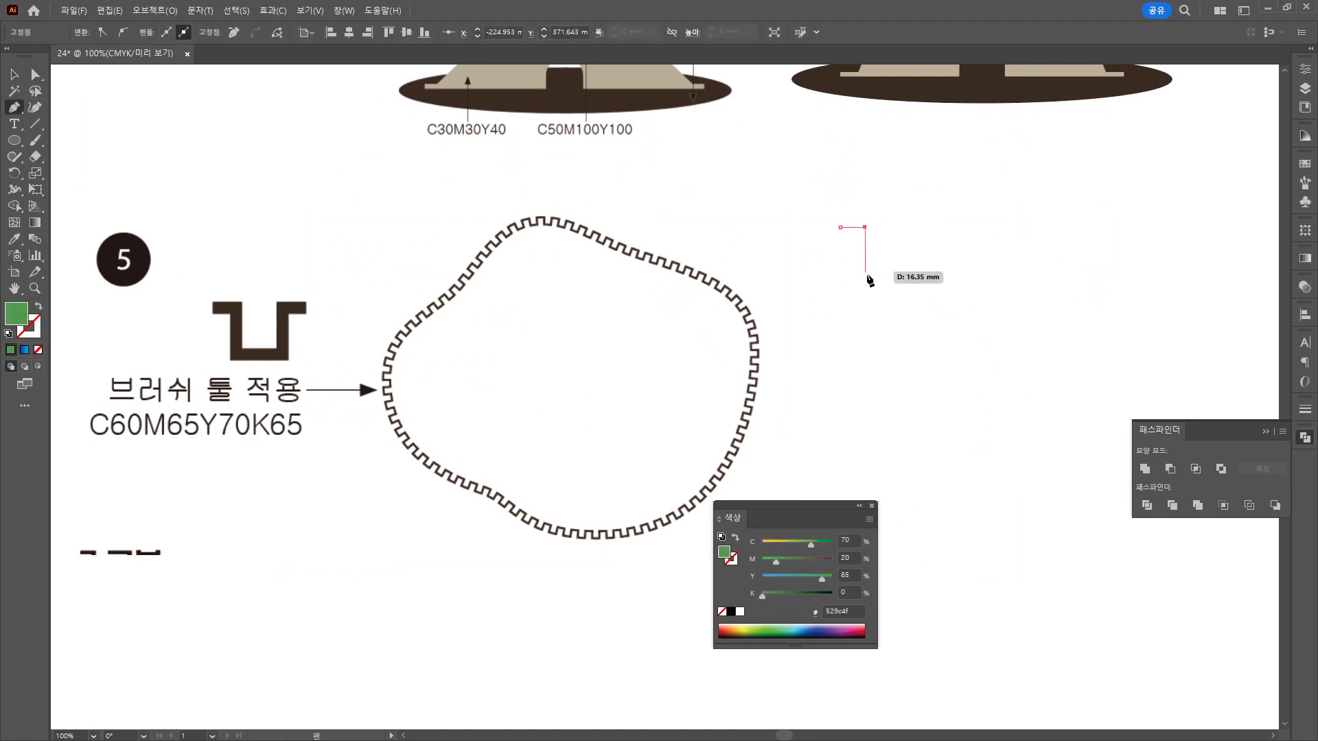
{"action": "left_click", "coordinate": [865, 276]}
{"action": "left_click", "coordinate": [909, 276]}
{"action": "left_click", "coordinate": [909, 227]}
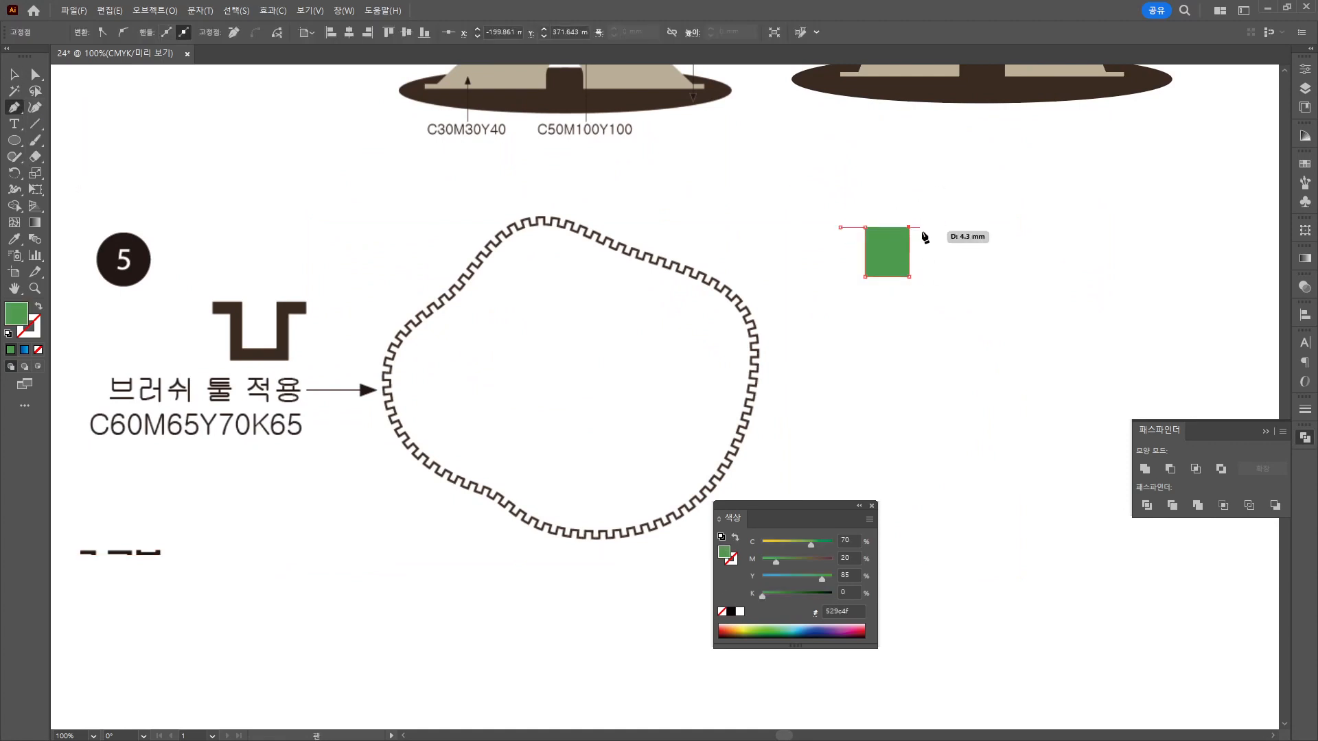
{"action": "key", "text": "Escape"}
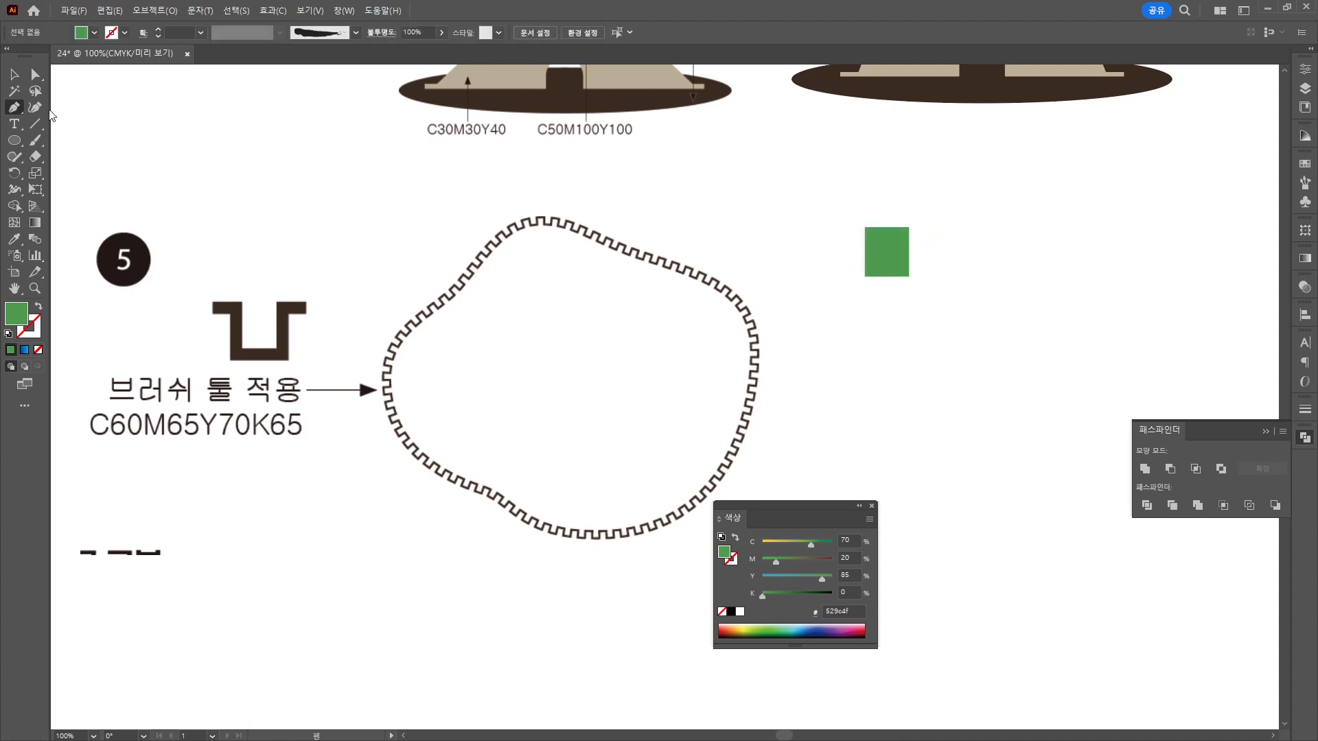
Swap the U-shaped path's fill to its stroke and set the stroke colour to C60 M65 Y70 K65.
{"action": "key", "text": "v"}
{"action": "left_click", "coordinate": [901, 260]}
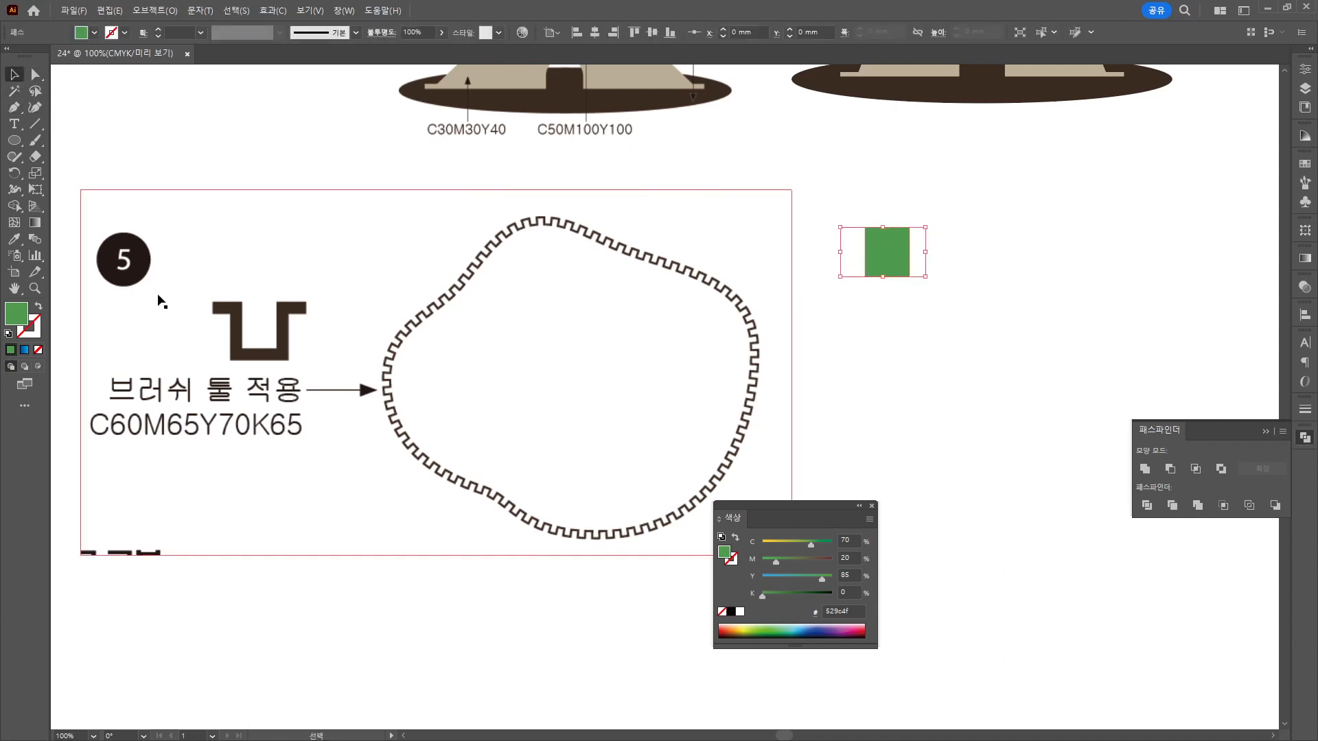
{"action": "left_click", "coordinate": [39, 306]}
{"action": "left_click_drag", "start_coordinate": [849, 540], "coordinate": [820, 541]}
{"action": "type", "text": "60"}
{"action": "key", "text": "Tab"}
{"action": "type", "text": "65"}
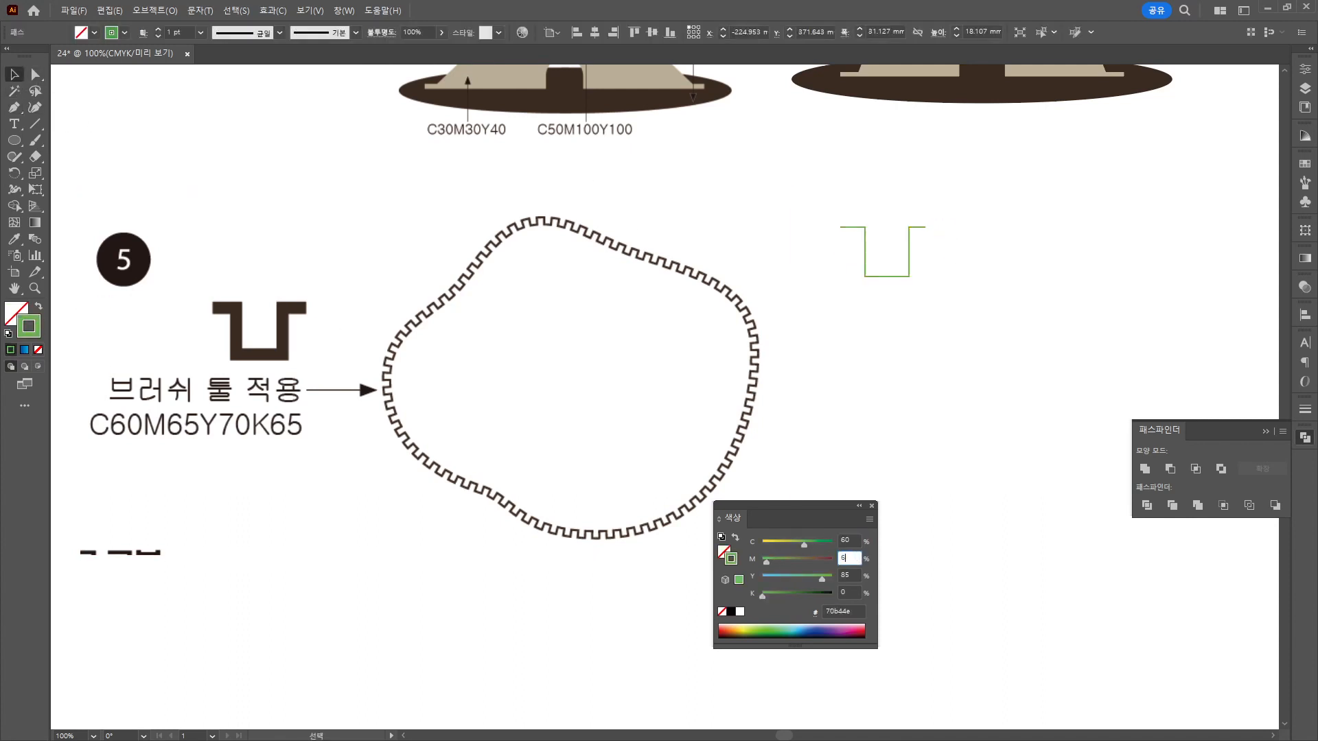
{"action": "key", "text": "Tab"}
{"action": "type", "text": "70"}
{"action": "key", "text": "Tab"}
{"action": "type", "text": "65"}
{"action": "key", "text": "Return"}
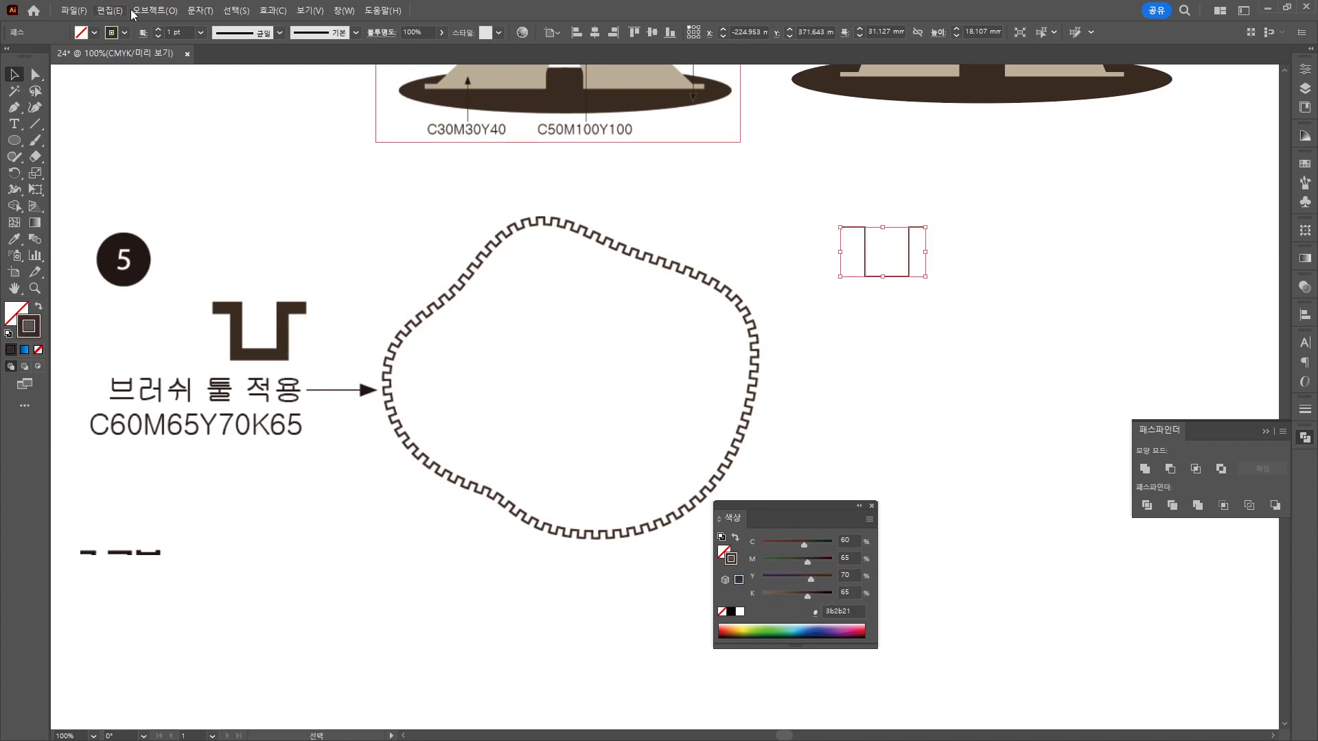
Set the U-shaped path's stroke weight to 9 pt.
{"action": "left_click", "coordinate": [163, 29]}
{"action": "left_click", "coordinate": [163, 29]}
{"action": "left_click", "coordinate": [162, 30]}
{"action": "left_click", "coordinate": [162, 29]}
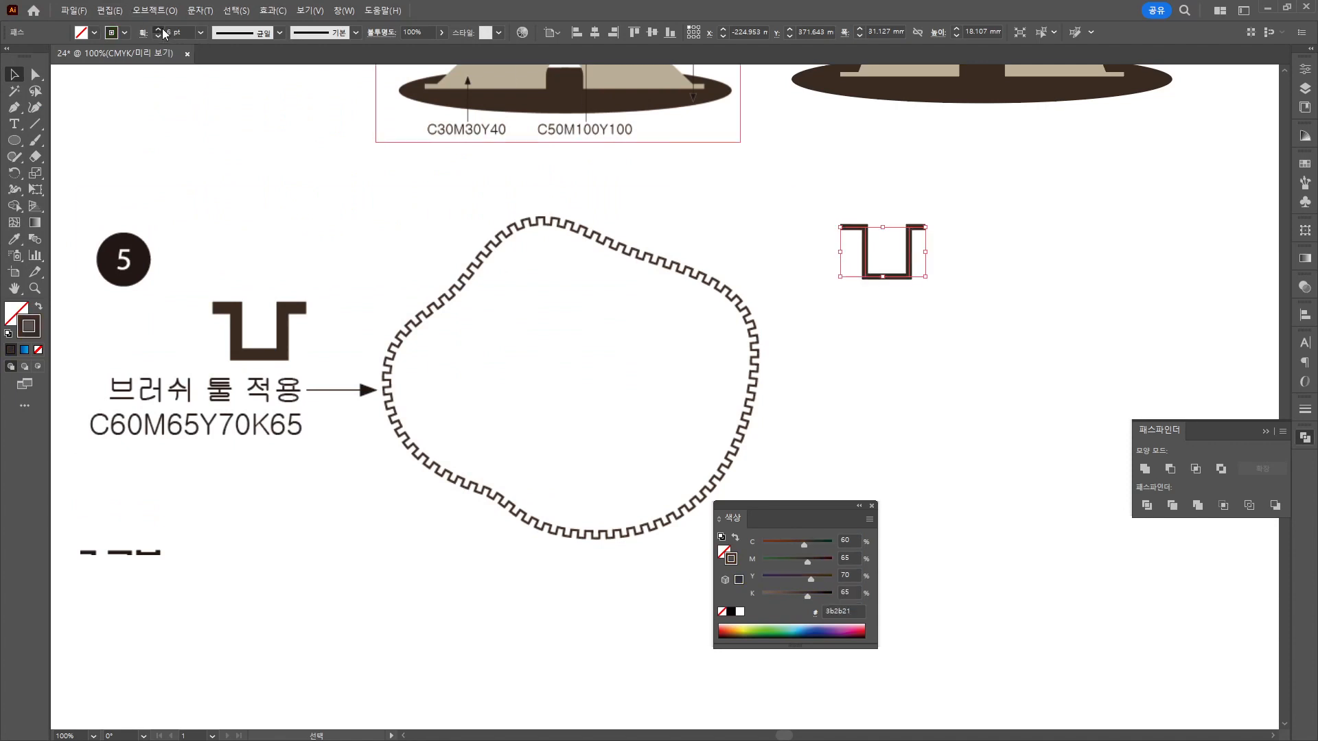
{"action": "left_click", "coordinate": [163, 30]}
{"action": "left_click", "coordinate": [163, 29]}
{"action": "left_click", "coordinate": [162, 30]}
{"action": "left_click", "coordinate": [163, 29]}
{"action": "left_click", "coordinate": [1117, 227]}
Add an anchor point at the middle of the U-shape's bottom edge and delete the path's right half.
{"action": "scroll", "coordinate": [1117, 227], "scroll_direction": "up", "scroll_amount": 3}
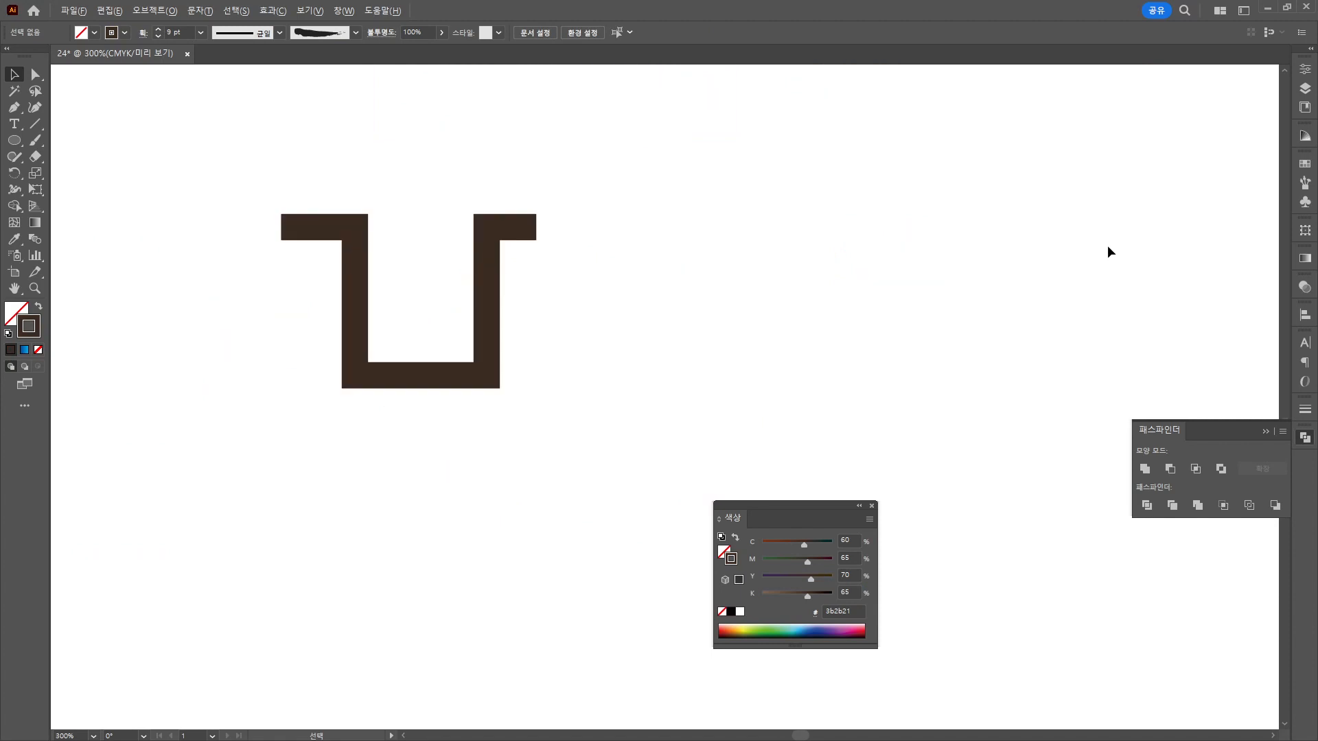
{"action": "left_click", "coordinate": [523, 229]}
{"action": "left_click", "coordinate": [35, 75]}
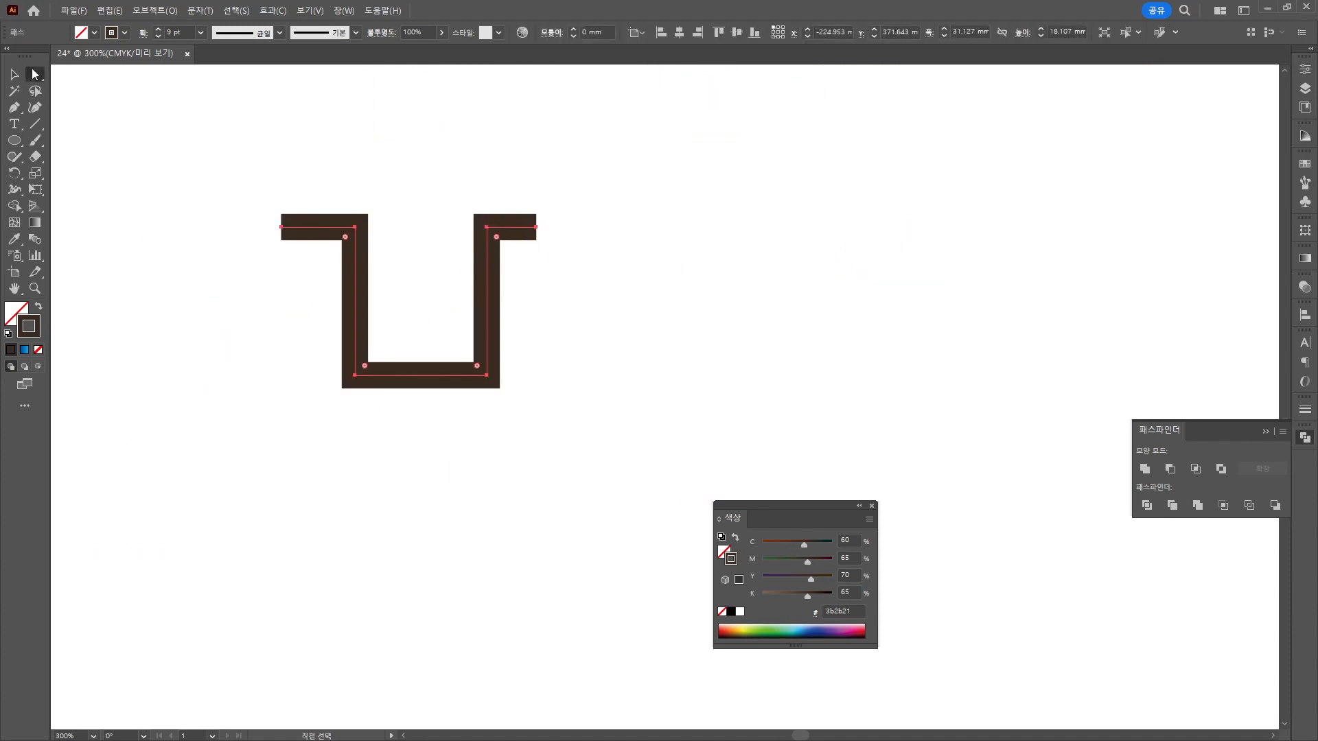
{"action": "left_click_drag", "start_coordinate": [471, 174], "coordinate": [584, 413]}
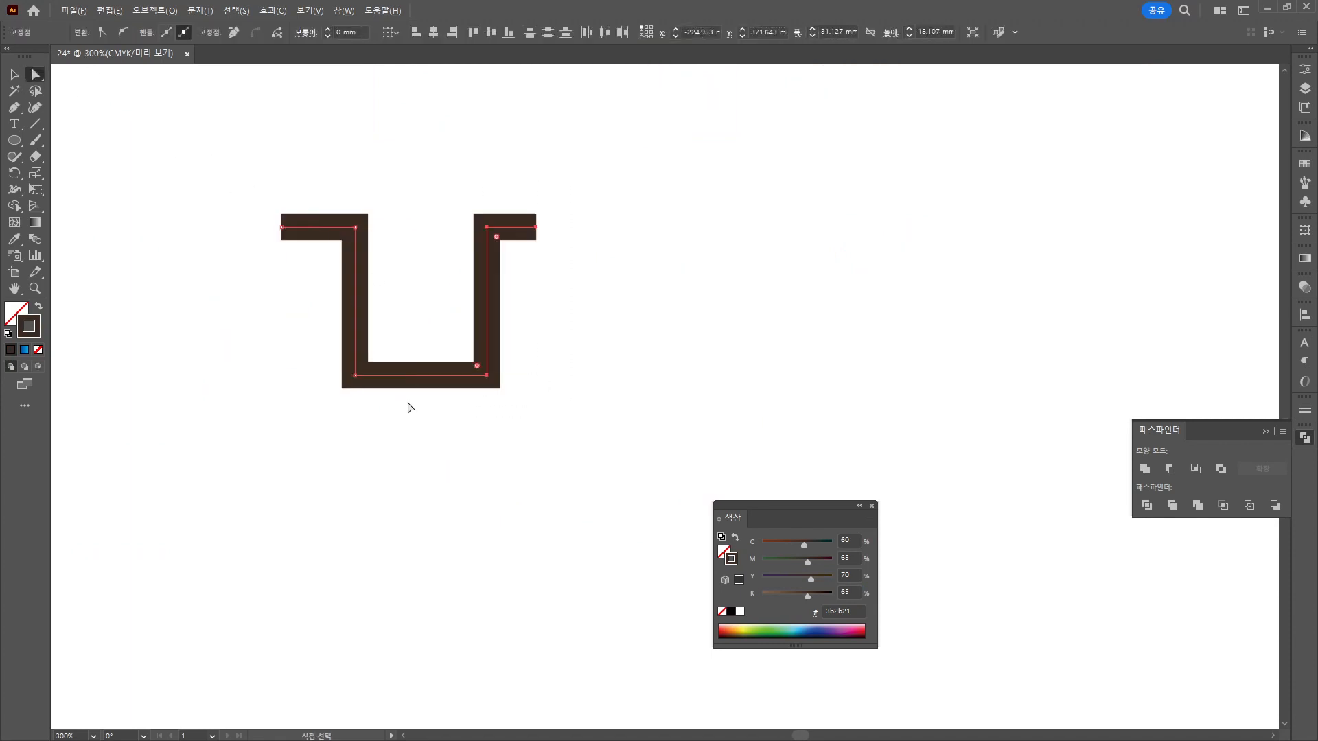
{"action": "key", "text": "p"}
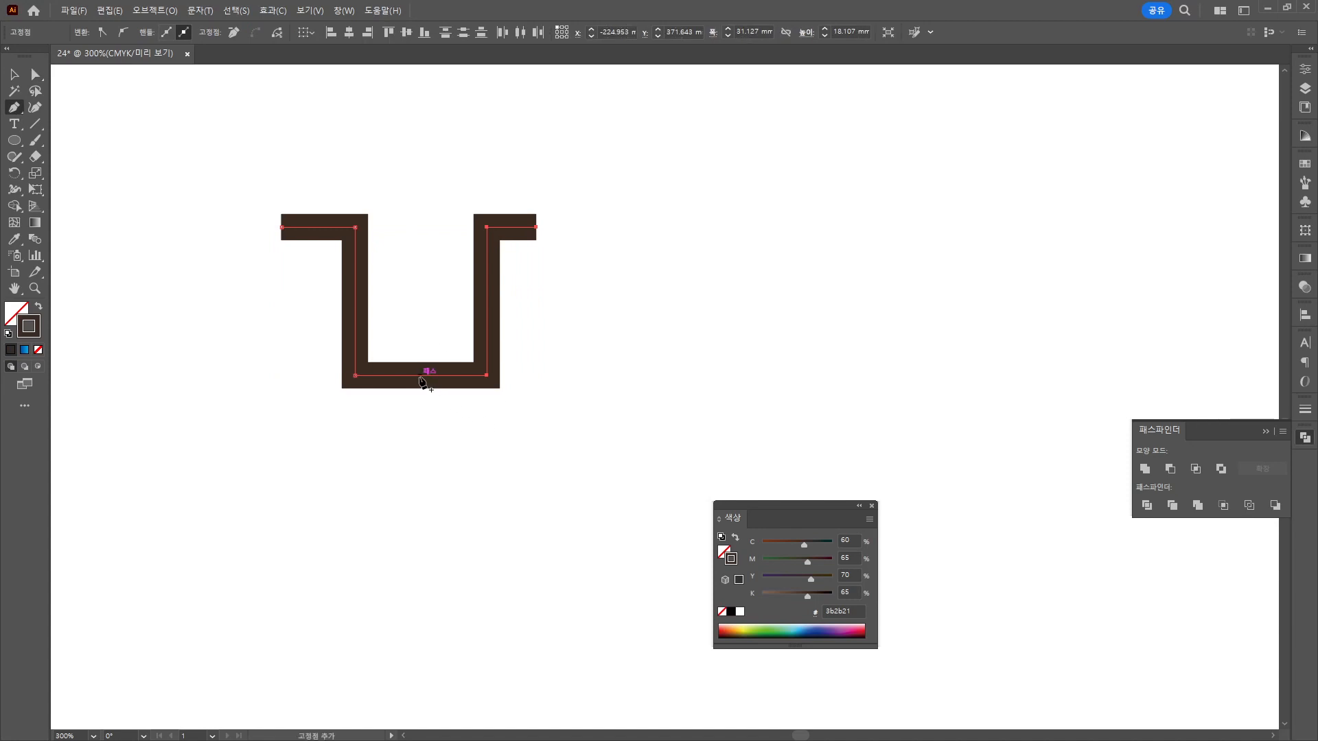
{"action": "left_click", "coordinate": [419, 376]}
{"action": "left_click", "coordinate": [34, 80]}
{"action": "key", "text": "Delete"}
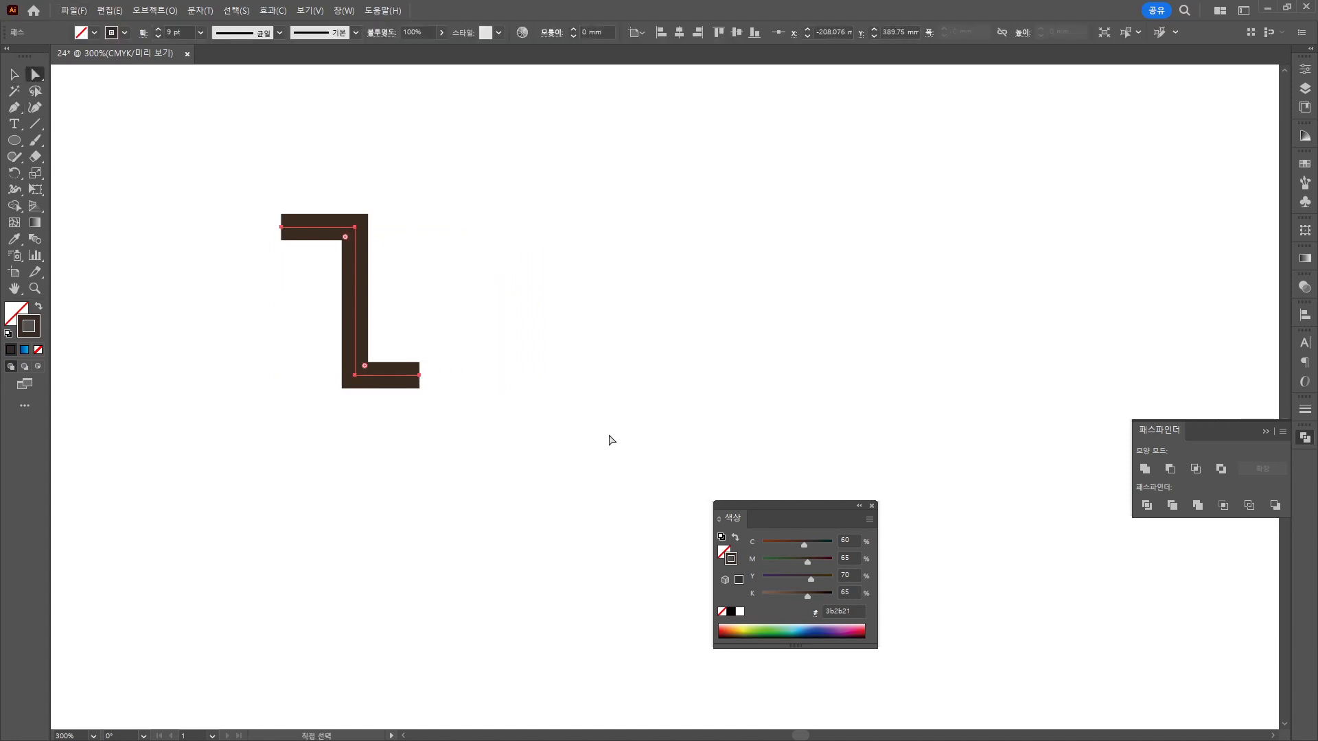
{"action": "left_click", "coordinate": [278, 150]}
Duplicate the remaining left half to the right and reflect the copy horizontally.
{"action": "key", "text": "v"}
{"action": "left_click", "coordinate": [307, 234]}
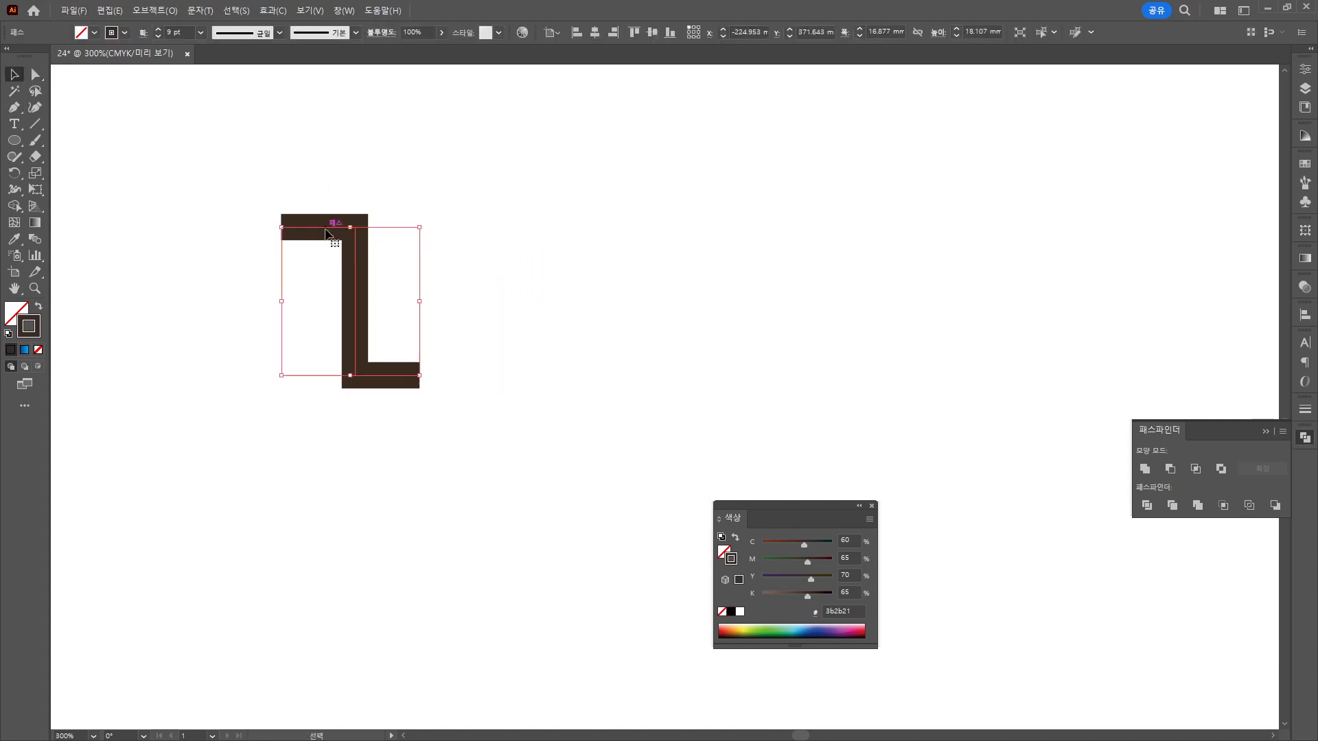
{"action": "left_click_drag", "start_coordinate": [328, 231], "coordinate": [490, 241]}
{"action": "right_click", "coordinate": [490, 241]}
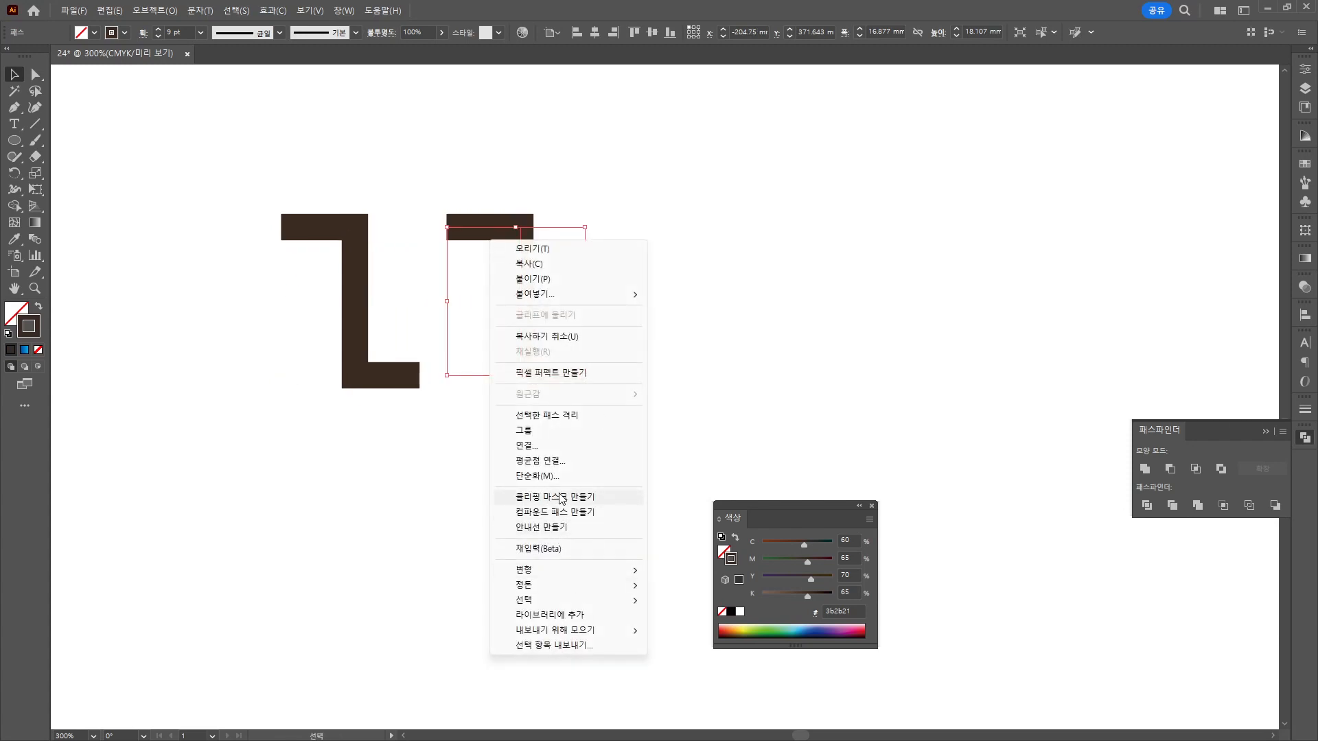
{"action": "mouse_move", "coordinate": [527, 571]}
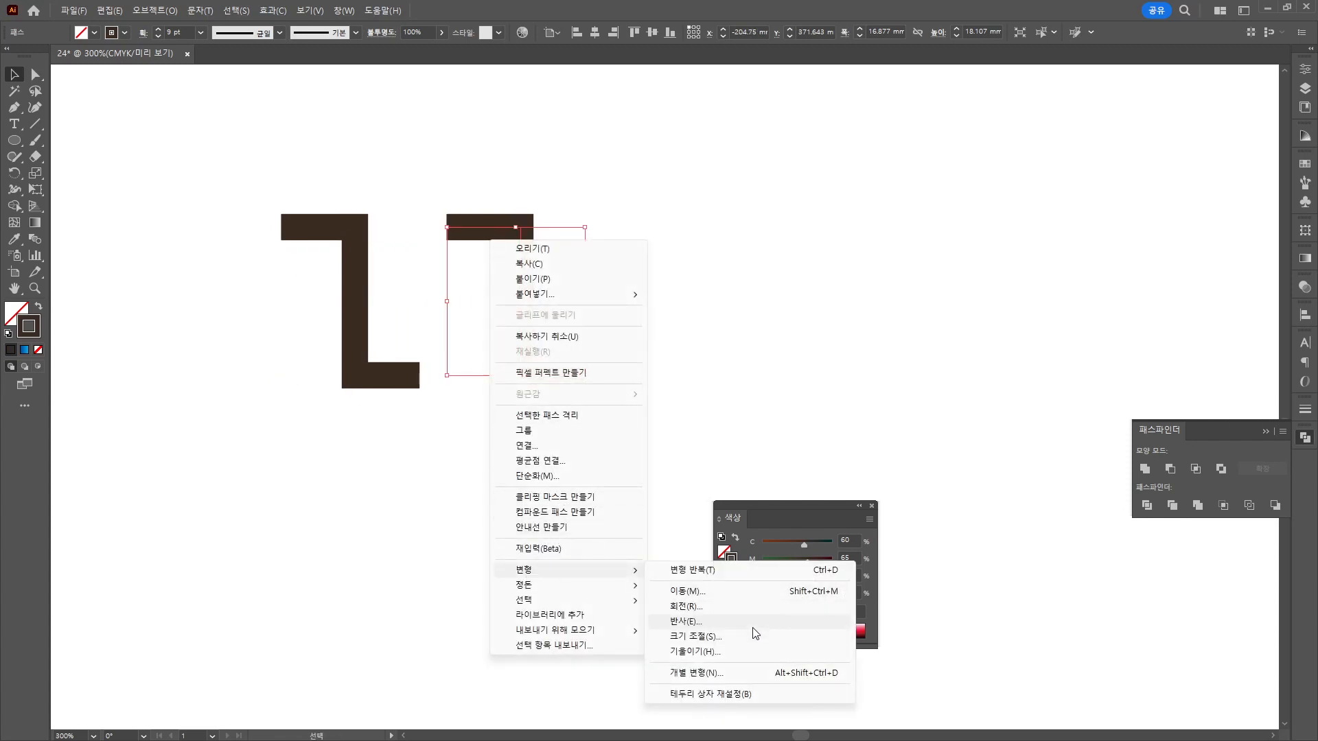
{"action": "left_click", "coordinate": [754, 625]}
{"action": "left_click", "coordinate": [802, 557]}
Move the mirrored half to meet the left half at the bottom edge and join both into one path.
{"action": "scroll", "coordinate": [414, 431], "scroll_direction": "up", "scroll_amount": 2}
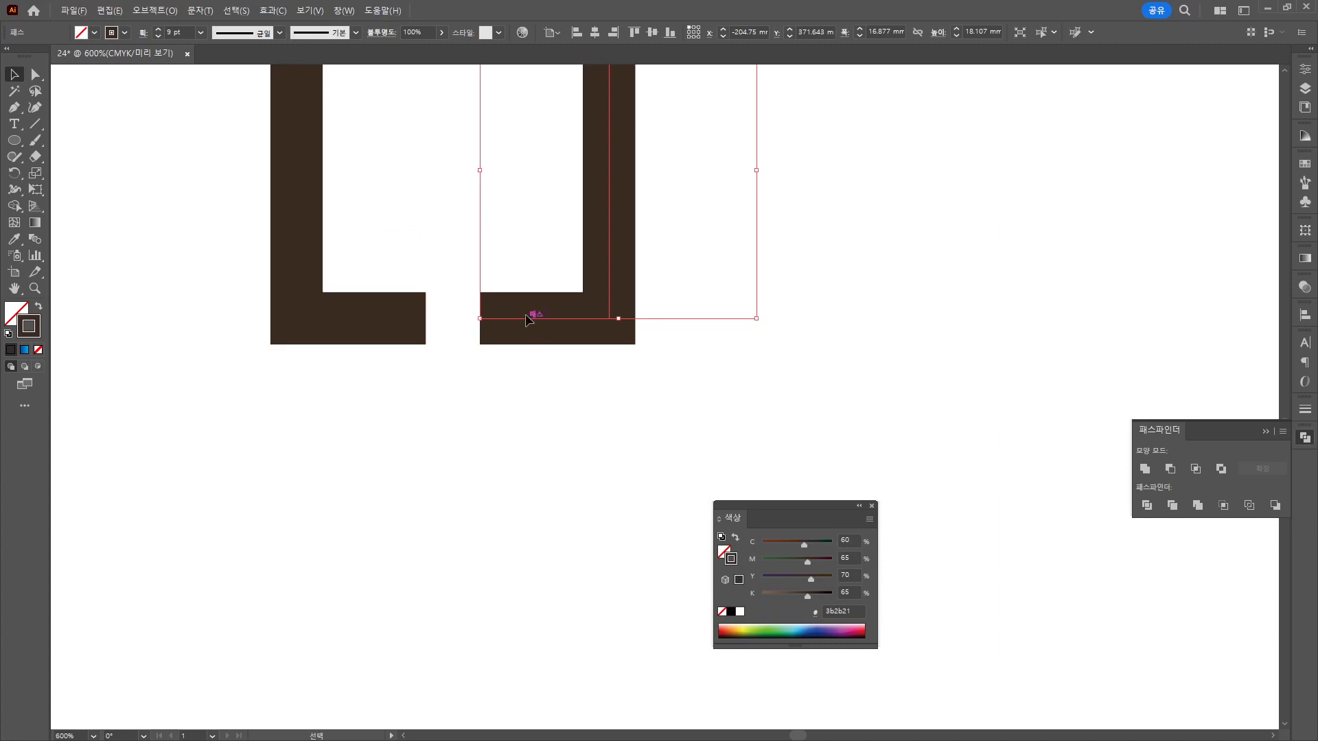
{"action": "left_click_drag", "start_coordinate": [522, 316], "coordinate": [467, 314]}
{"action": "scroll", "coordinate": [414, 424], "scroll_direction": "down", "scroll_amount": 1}
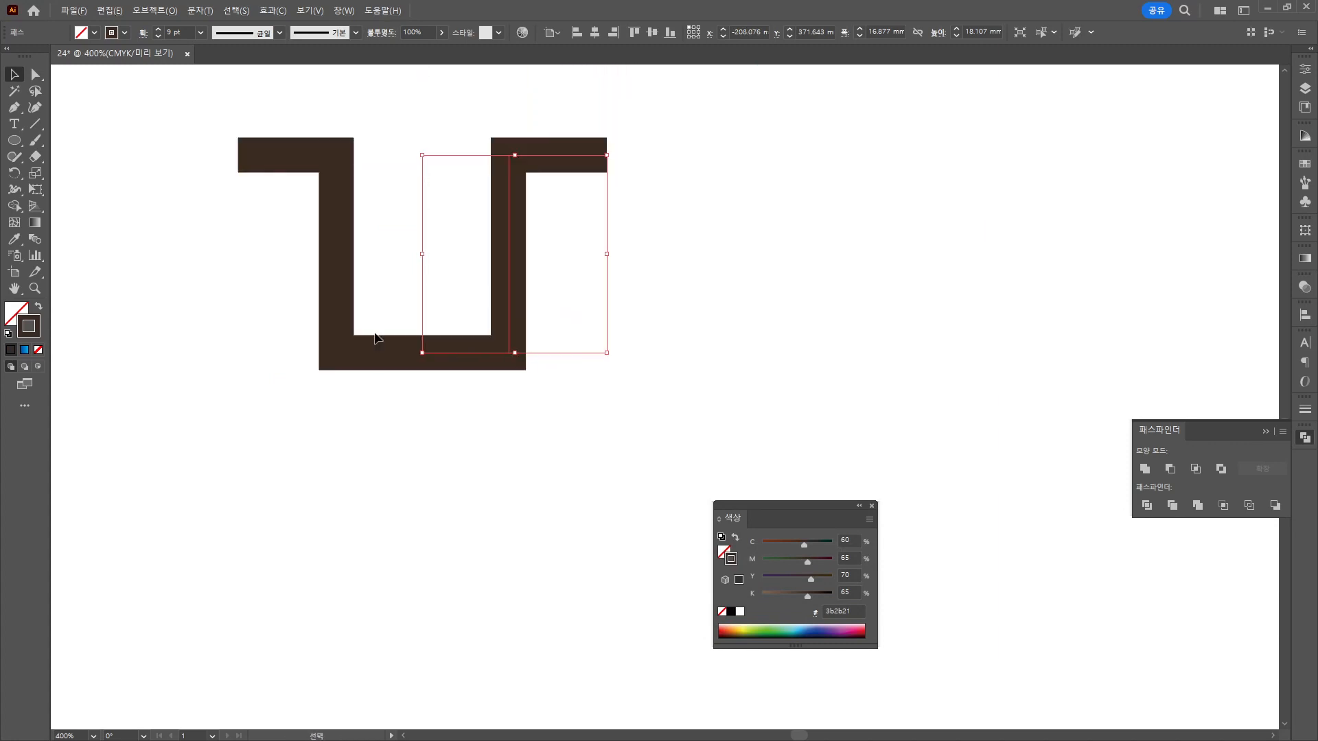
{"action": "left_click", "coordinate": [377, 340], "text": "shift"}
{"action": "right_click", "coordinate": [426, 358]}
{"action": "left_click", "coordinate": [464, 527]}
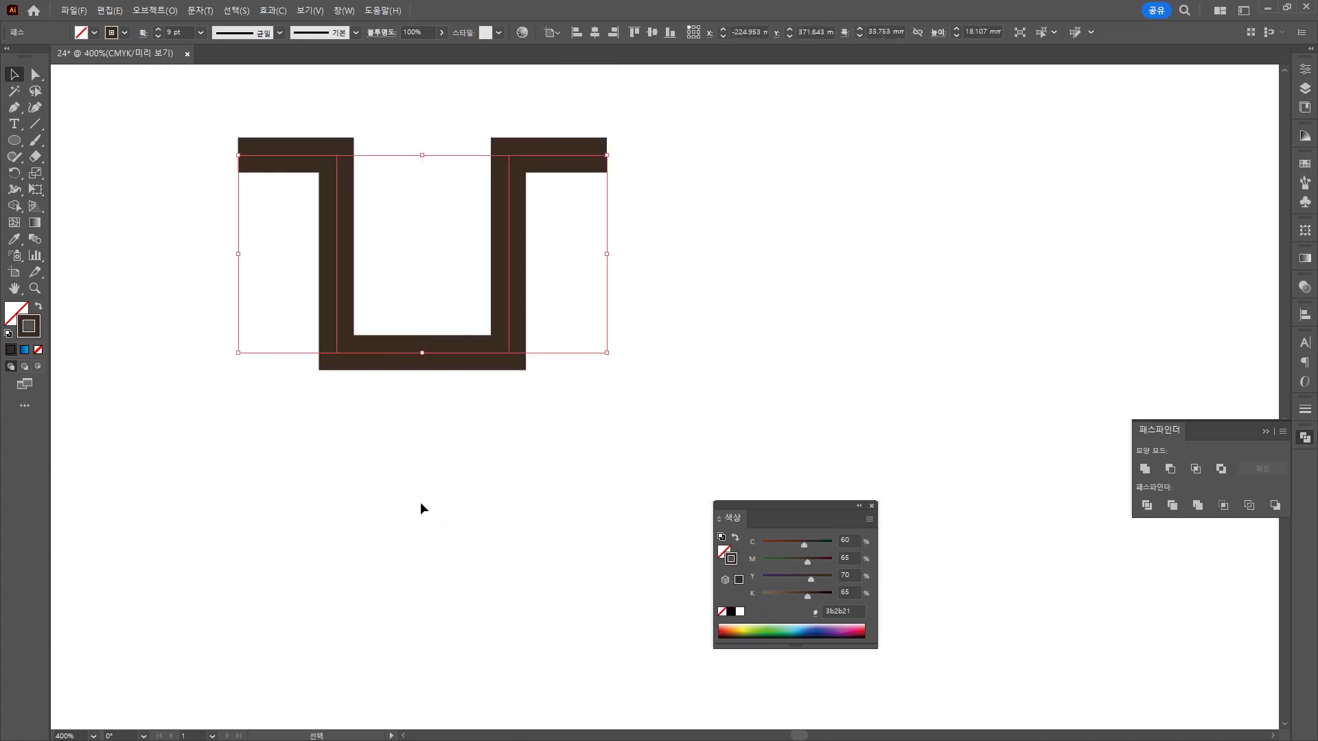
{"action": "left_click", "coordinate": [422, 498]}
Bring up the document's brushes from the start of their list, with the finished U-shaped motif in view.
{"action": "scroll", "coordinate": [444, 455], "scroll_direction": "down", "scroll_amount": 2}
{"action": "scroll", "coordinate": [433, 473], "scroll_direction": "down", "scroll_amount": 1}
{"action": "left_click_drag", "start_coordinate": [433, 456], "coordinate": [912, 339]}
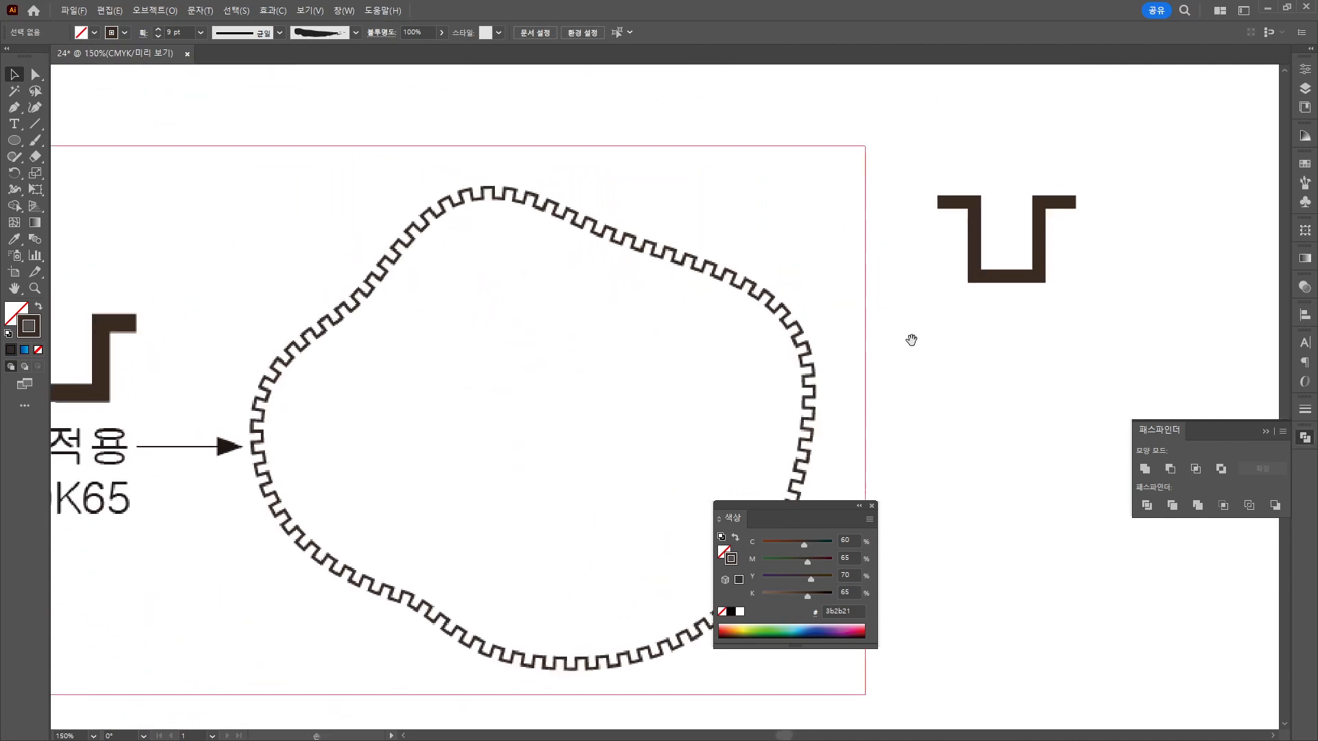
{"action": "scroll", "coordinate": [910, 341], "scroll_direction": "down", "scroll_amount": 1}
{"action": "left_click", "coordinate": [1305, 182]}
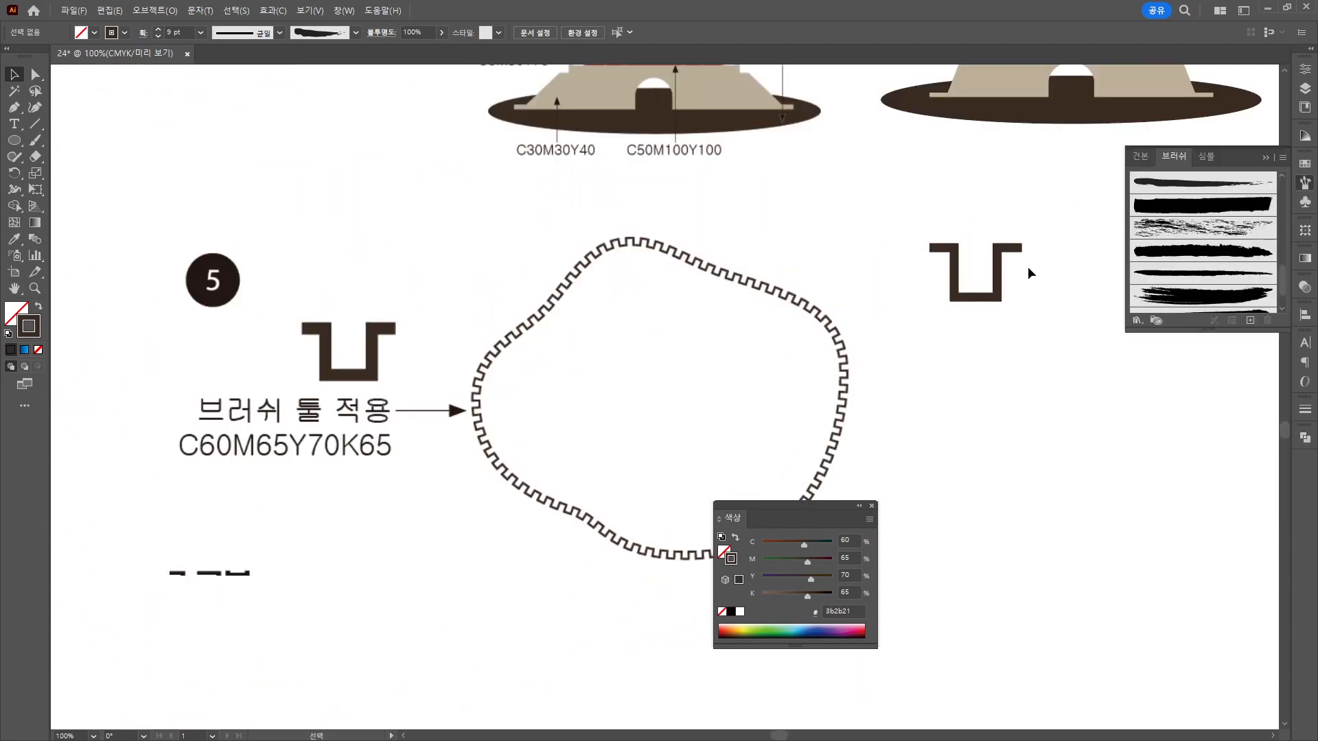
{"action": "scroll", "coordinate": [1172, 244], "scroll_direction": "up", "scroll_amount": 5}
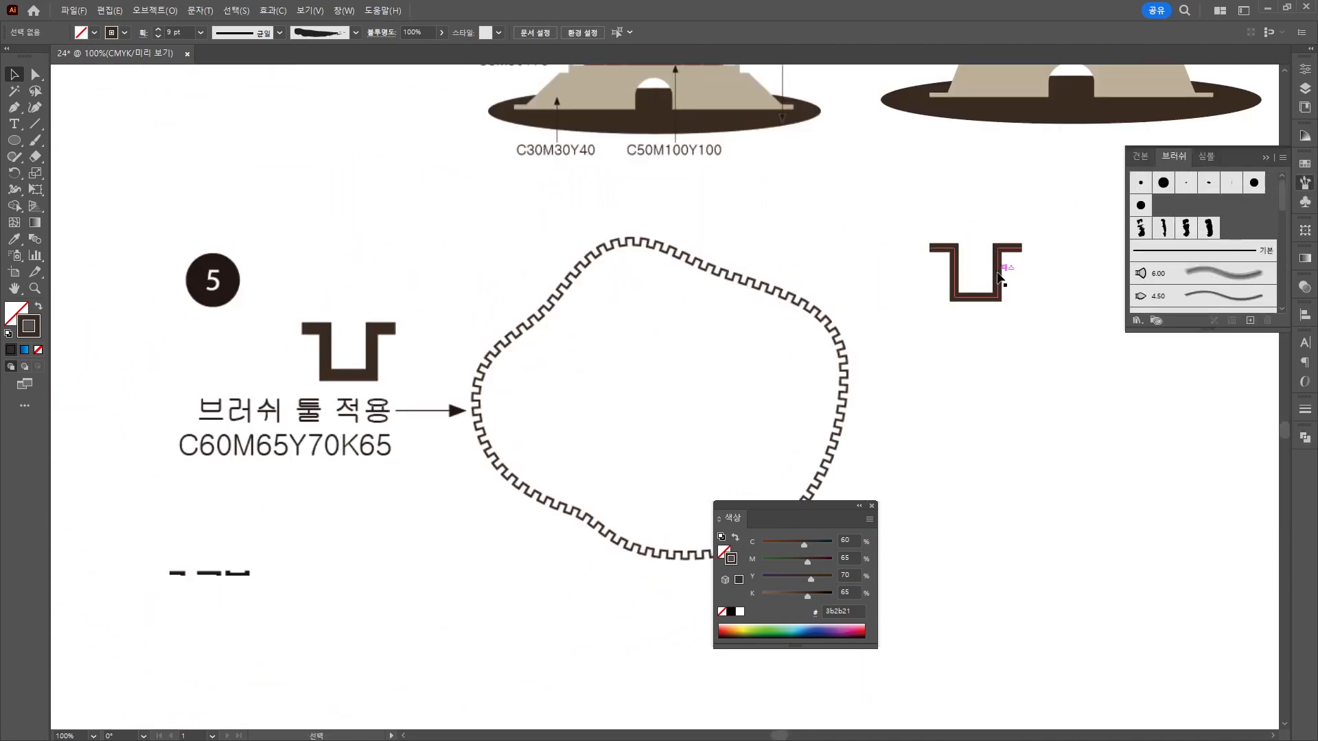
{"action": "left_click_drag", "start_coordinate": [1002, 275], "coordinate": [1172, 210]}
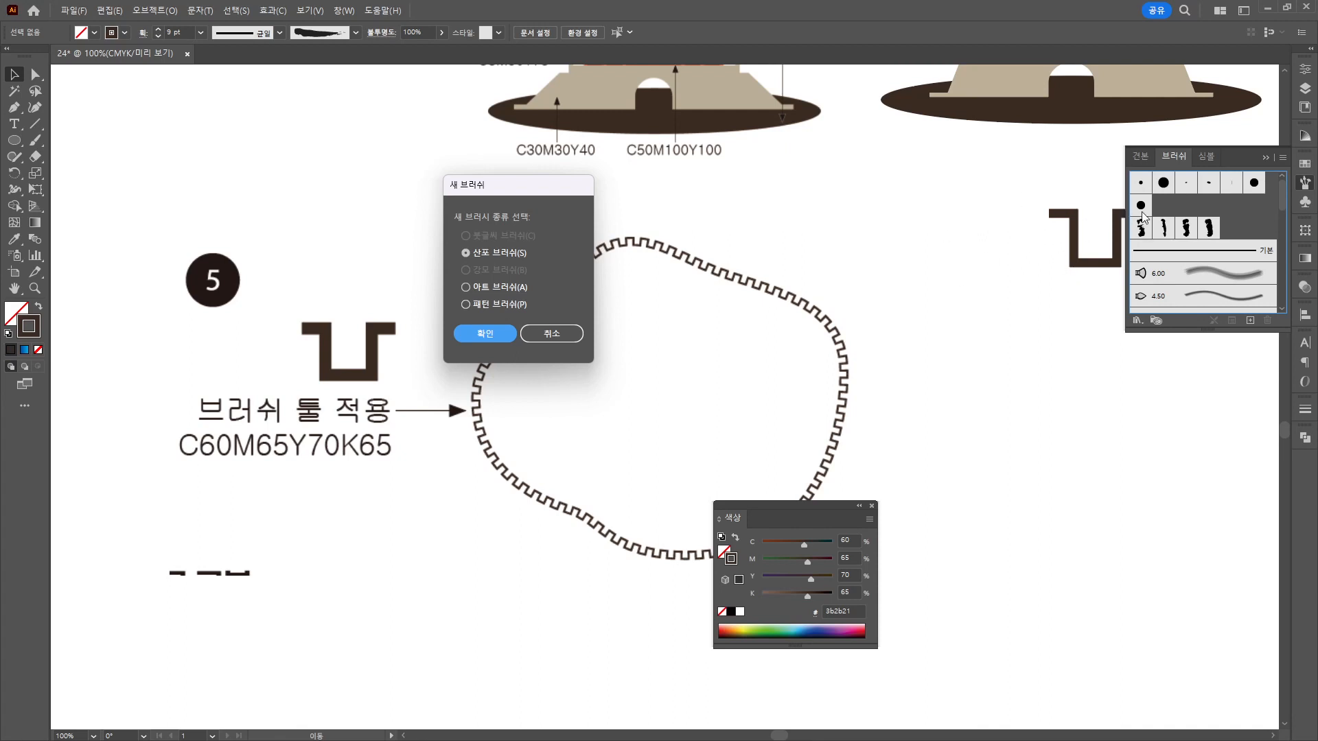
{"action": "left_click", "coordinate": [487, 336]}
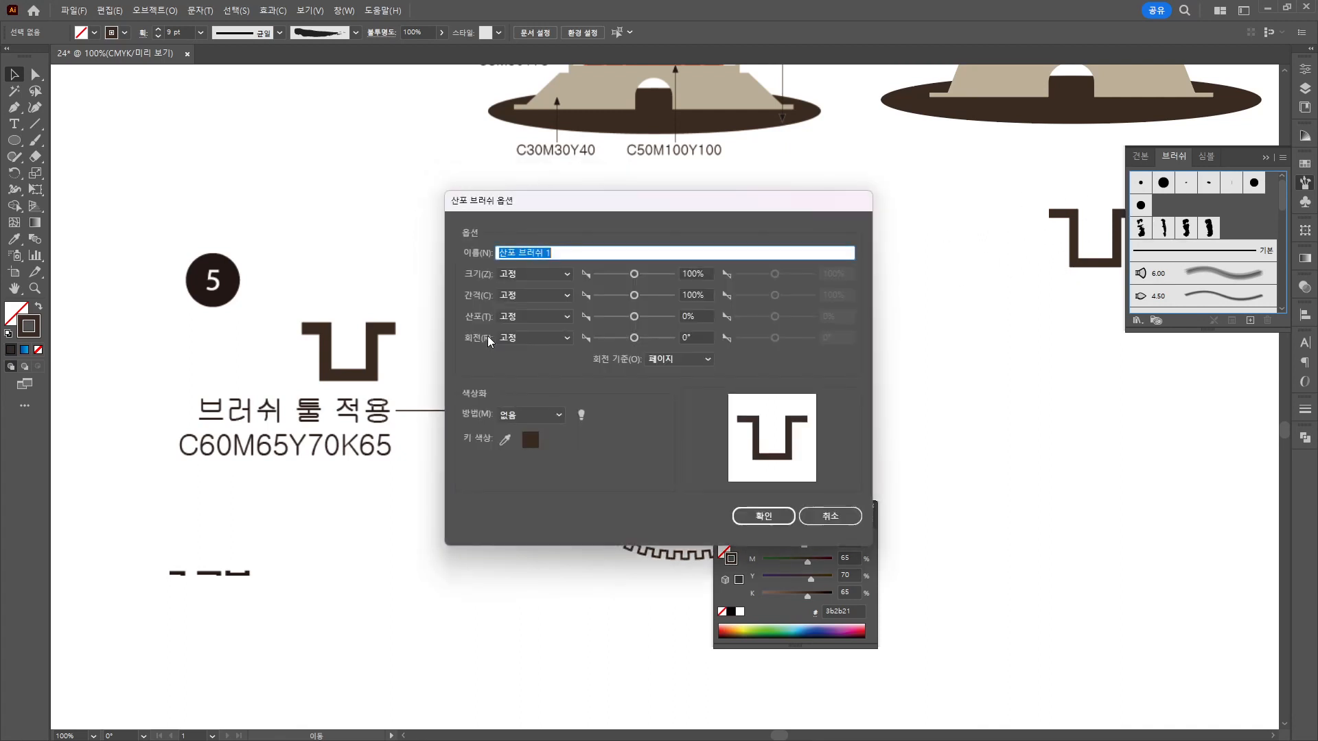
{"action": "left_click", "coordinate": [840, 518]}
Create a pattern brush from the U-shaped motif and set its scale to 63%.
{"action": "mouse_move", "coordinate": [991, 306]}
{"action": "left_mouse_down"}
{"action": "mouse_move", "coordinate": [1098, 298]}
{"action": "mouse_move", "coordinate": [1198, 219]}
{"action": "left_mouse_up"}
{"action": "left_click", "coordinate": [486, 335]}
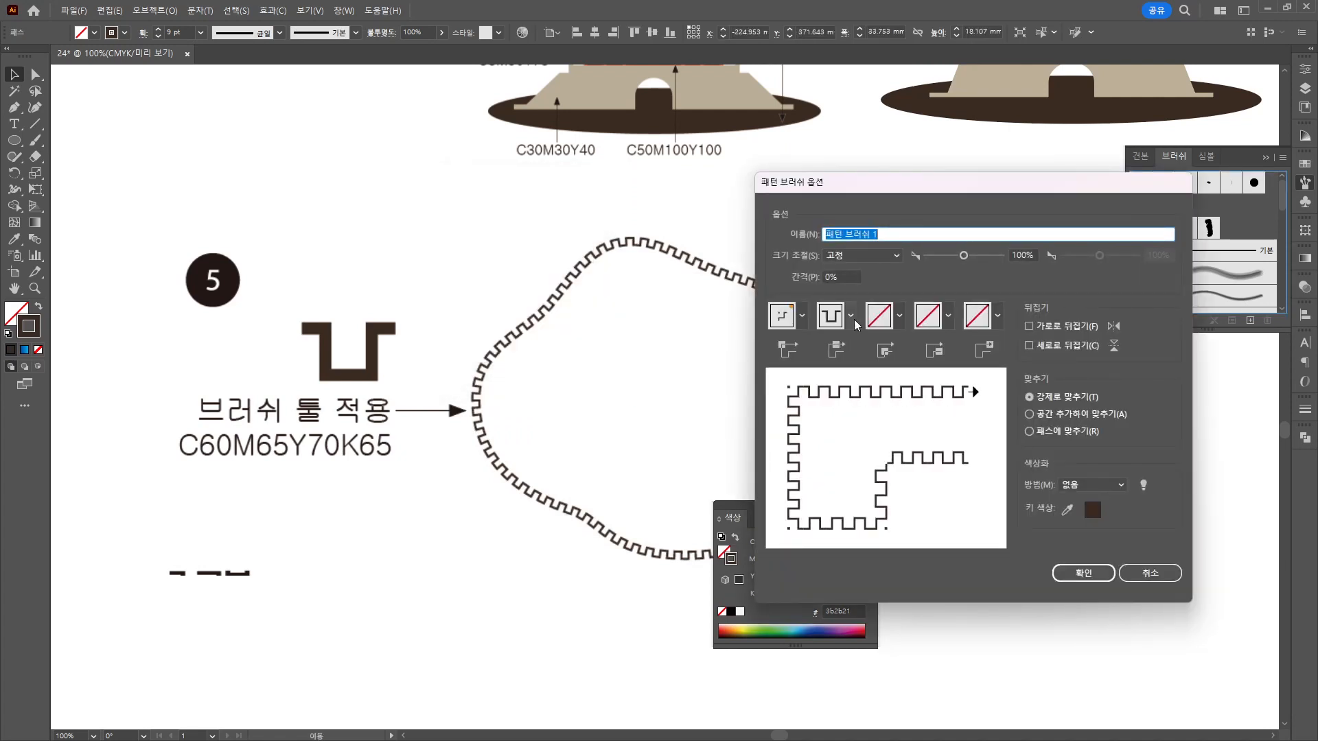
{"action": "left_click_drag", "start_coordinate": [962, 255], "coordinate": [959, 258]}
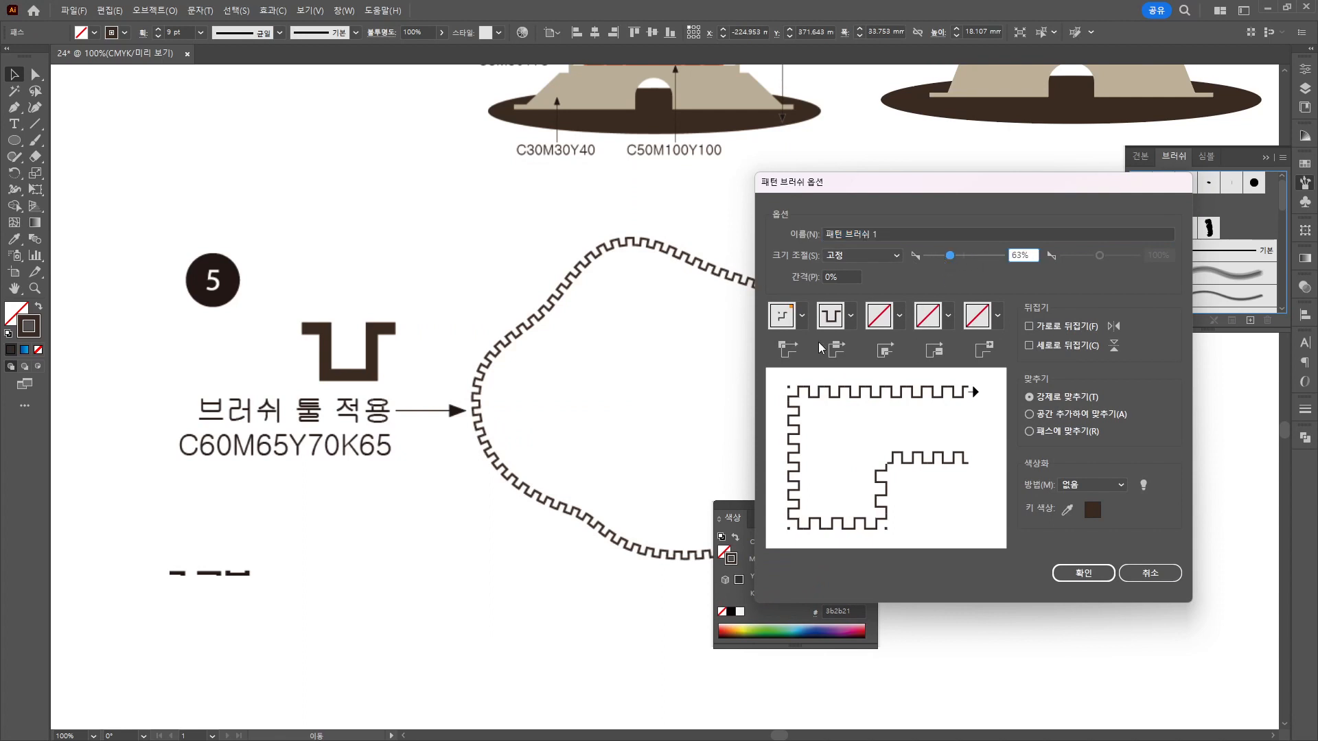
Compare the auto-generated tiles for the pattern brush's inner corner, choose Auto-Sliced (자동-분할), and save the brush.
{"action": "left_click", "coordinate": [885, 324]}
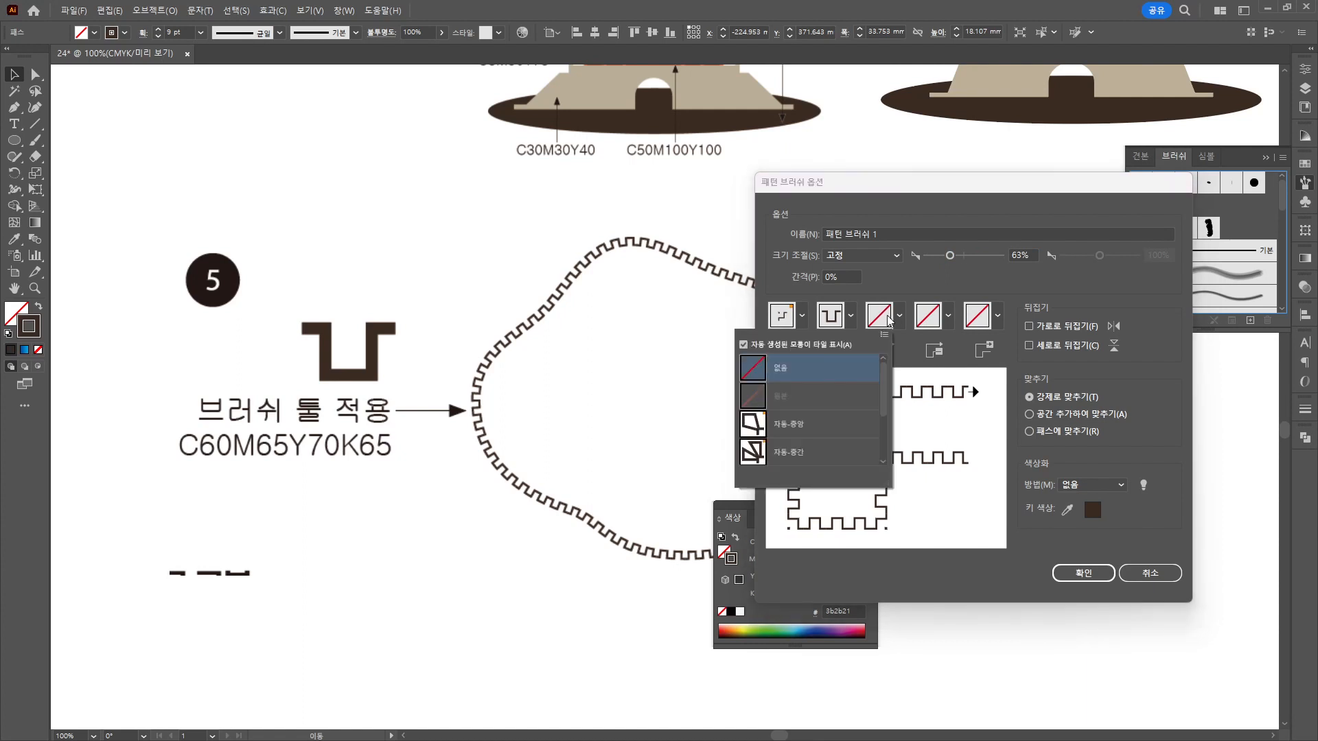
{"action": "left_click", "coordinate": [782, 416]}
{"action": "left_click", "coordinate": [885, 331]}
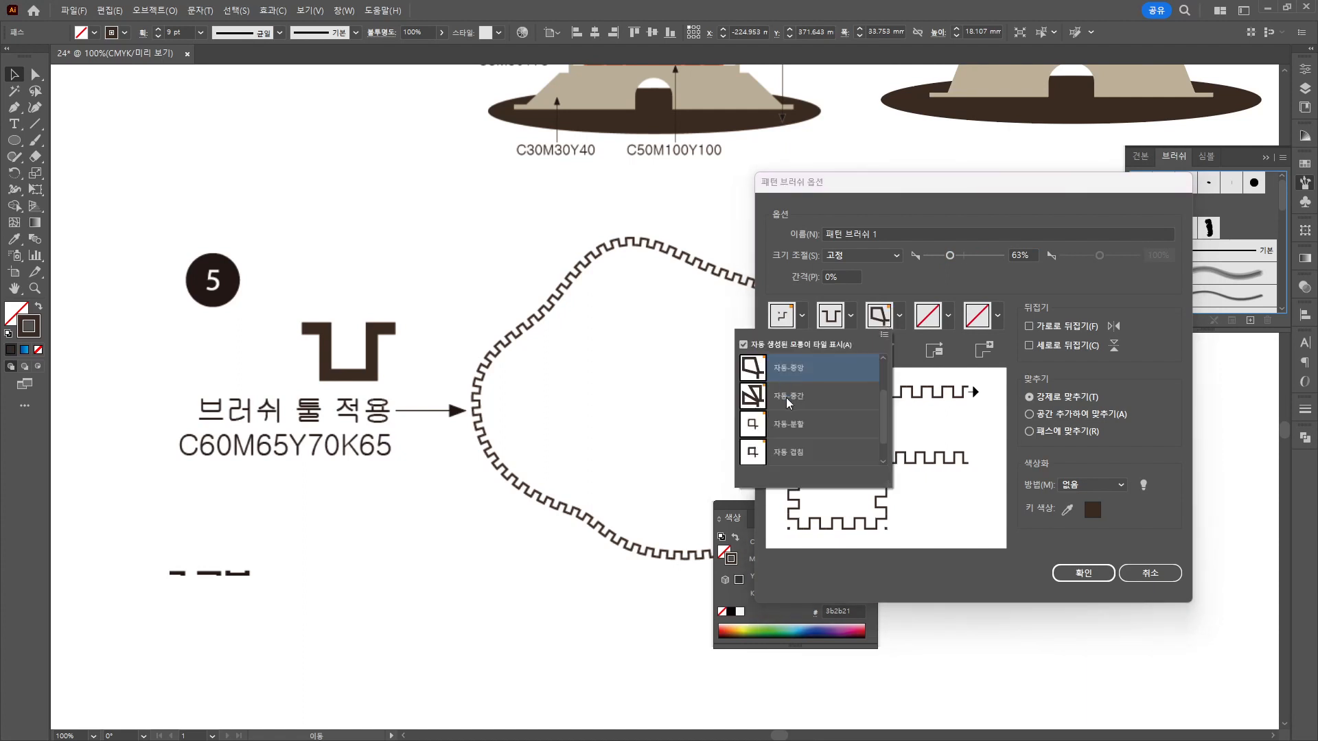
{"action": "left_click", "coordinate": [788, 404]}
{"action": "left_click", "coordinate": [899, 315]}
{"action": "left_click", "coordinate": [821, 370]}
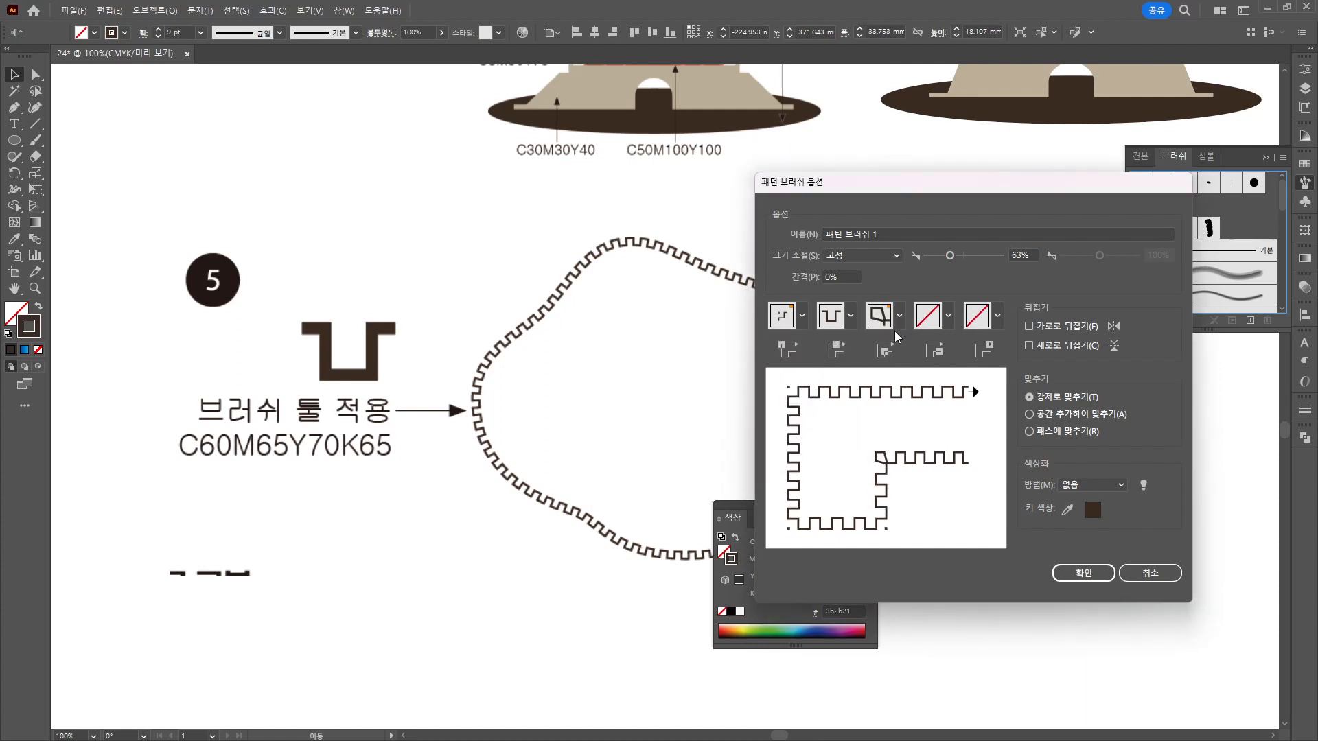
{"action": "left_click", "coordinate": [894, 329]}
{"action": "left_click", "coordinate": [786, 455]}
{"action": "left_click", "coordinate": [879, 318]}
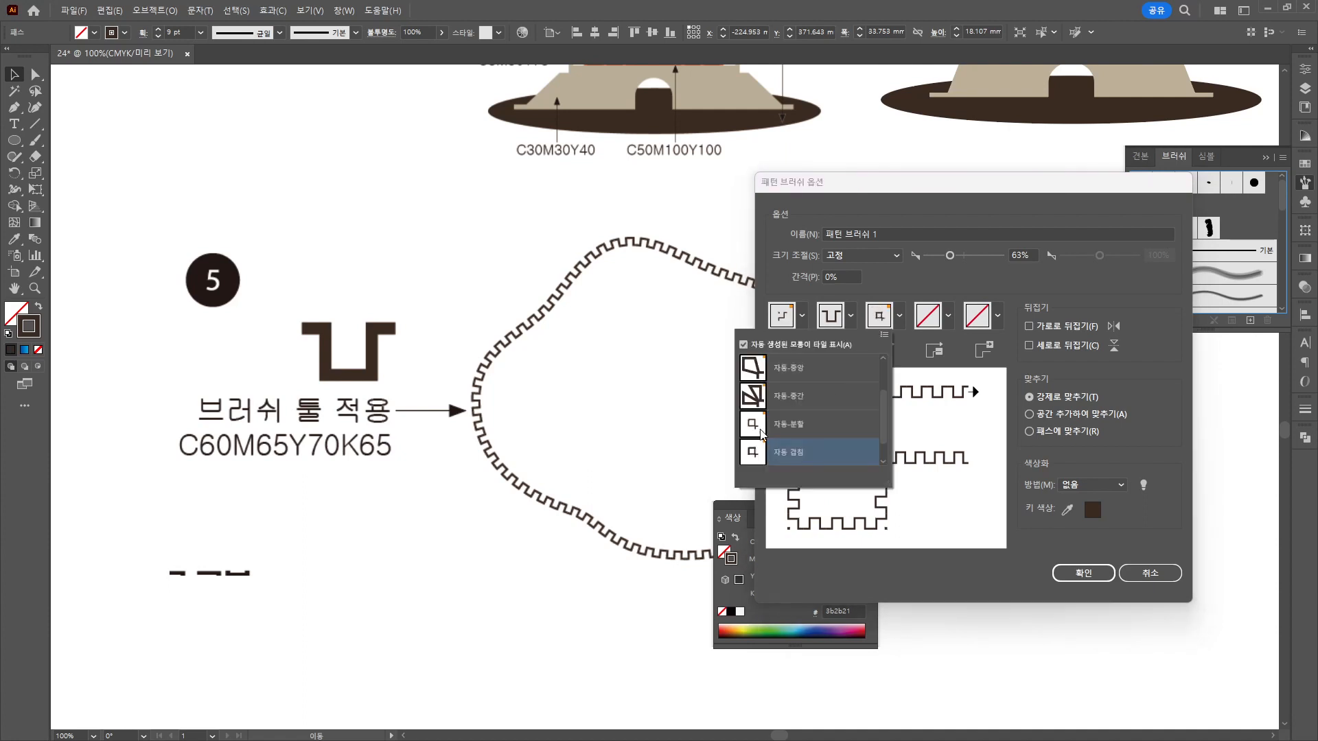
{"action": "left_click", "coordinate": [762, 429]}
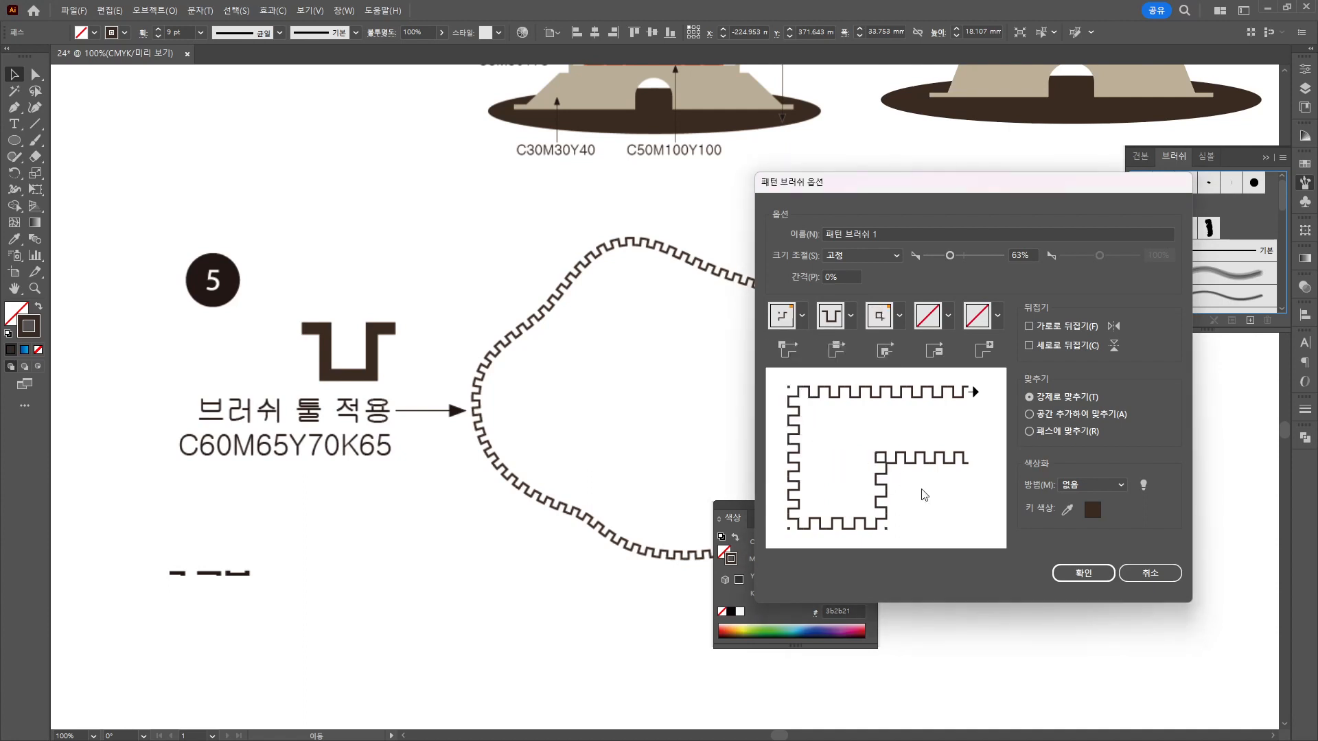
{"action": "left_click", "coordinate": [1079, 572]}
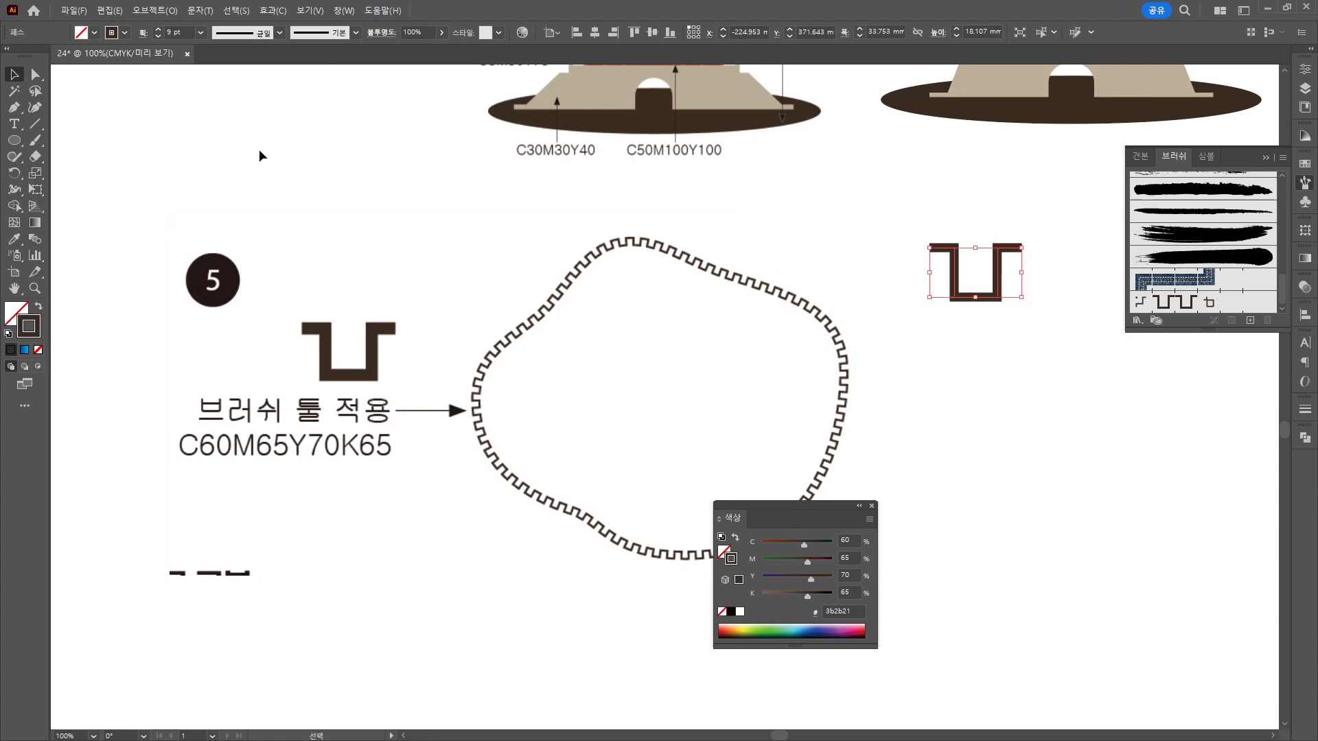
Draw a closed wall outline with the Pen tool on the gridded artboard below the title, following the reference poster.
{"action": "left_click", "coordinate": [1111, 458]}
{"action": "scroll", "coordinate": [1100, 458], "scroll_direction": "down", "scroll_amount": 2}
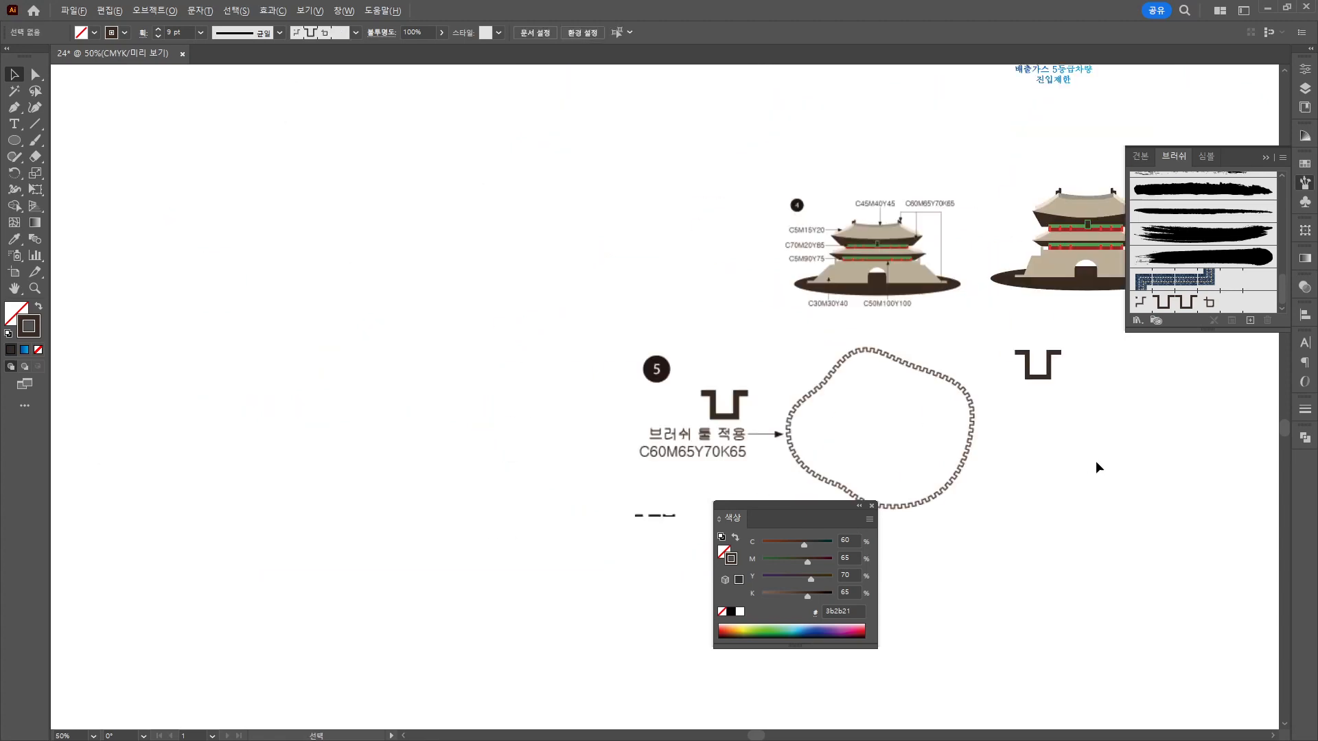
{"action": "left_click_drag", "start_coordinate": [1098, 464], "coordinate": [542, 392]}
{"action": "left_click_drag", "start_coordinate": [809, 177], "coordinate": [623, 462]}
{"action": "scroll", "coordinate": [536, 193], "scroll_direction": "up", "scroll_amount": 1}
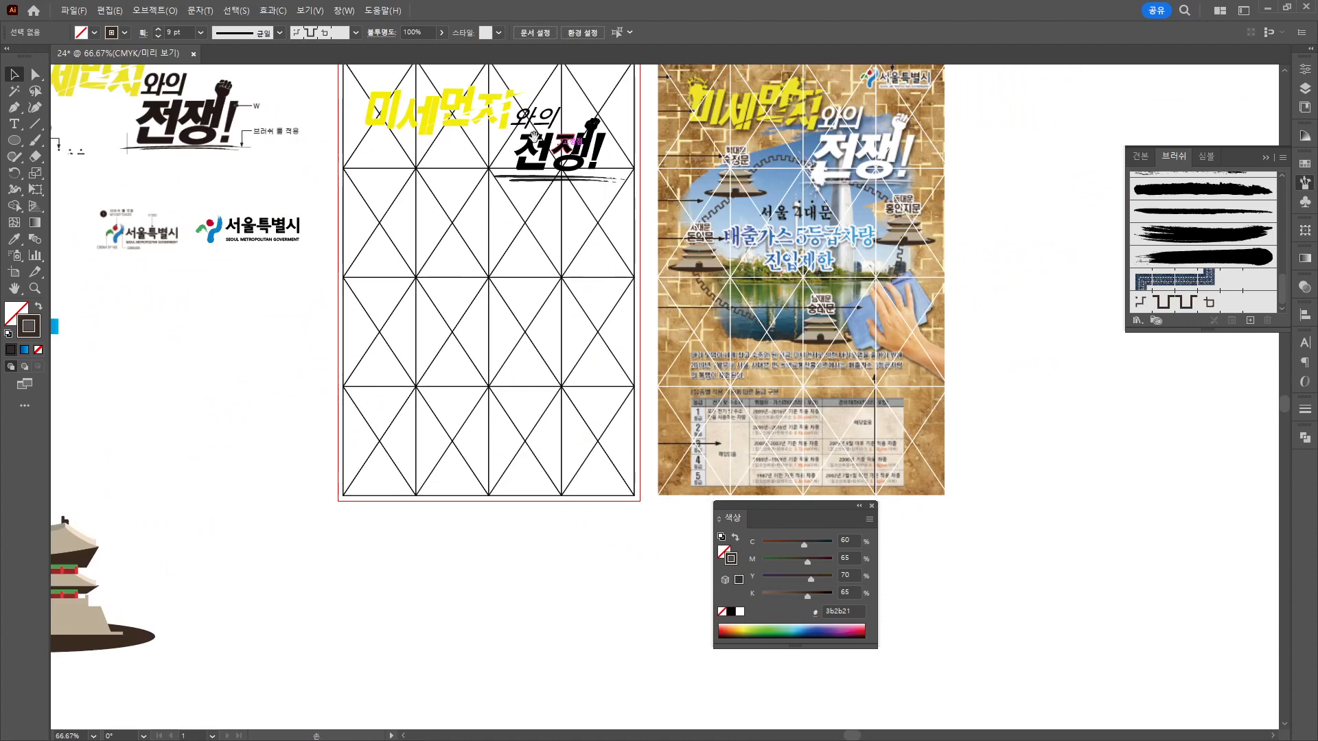
{"action": "scroll", "coordinate": [537, 197], "scroll_direction": "up", "scroll_amount": 2}
{"action": "left_click", "coordinate": [14, 108]}
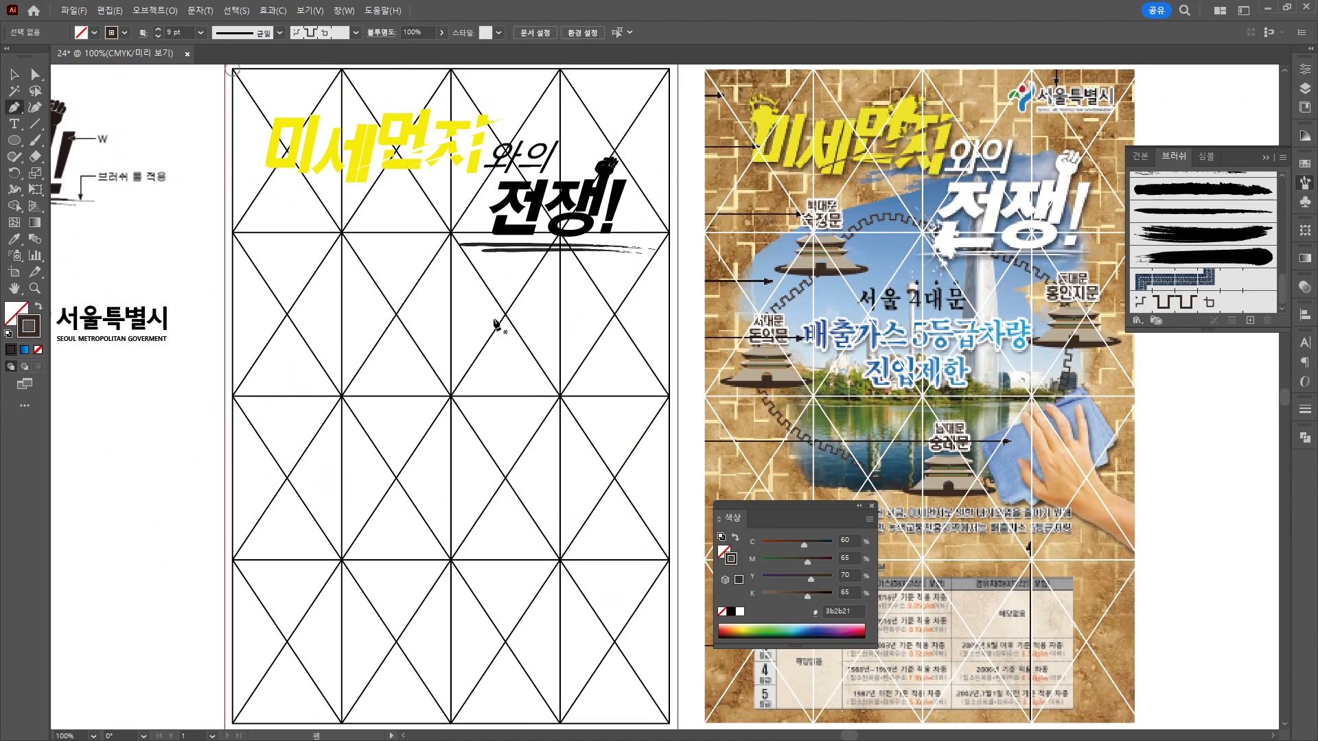
{"action": "left_click", "coordinate": [457, 257]}
{"action": "left_click_drag", "start_coordinate": [404, 230], "coordinate": [371, 230]}
{"action": "left_click", "coordinate": [342, 307]}
{"action": "left_click_drag", "start_coordinate": [284, 369], "coordinate": [266, 377]}
{"action": "left_click_drag", "start_coordinate": [315, 448], "coordinate": [337, 458]}
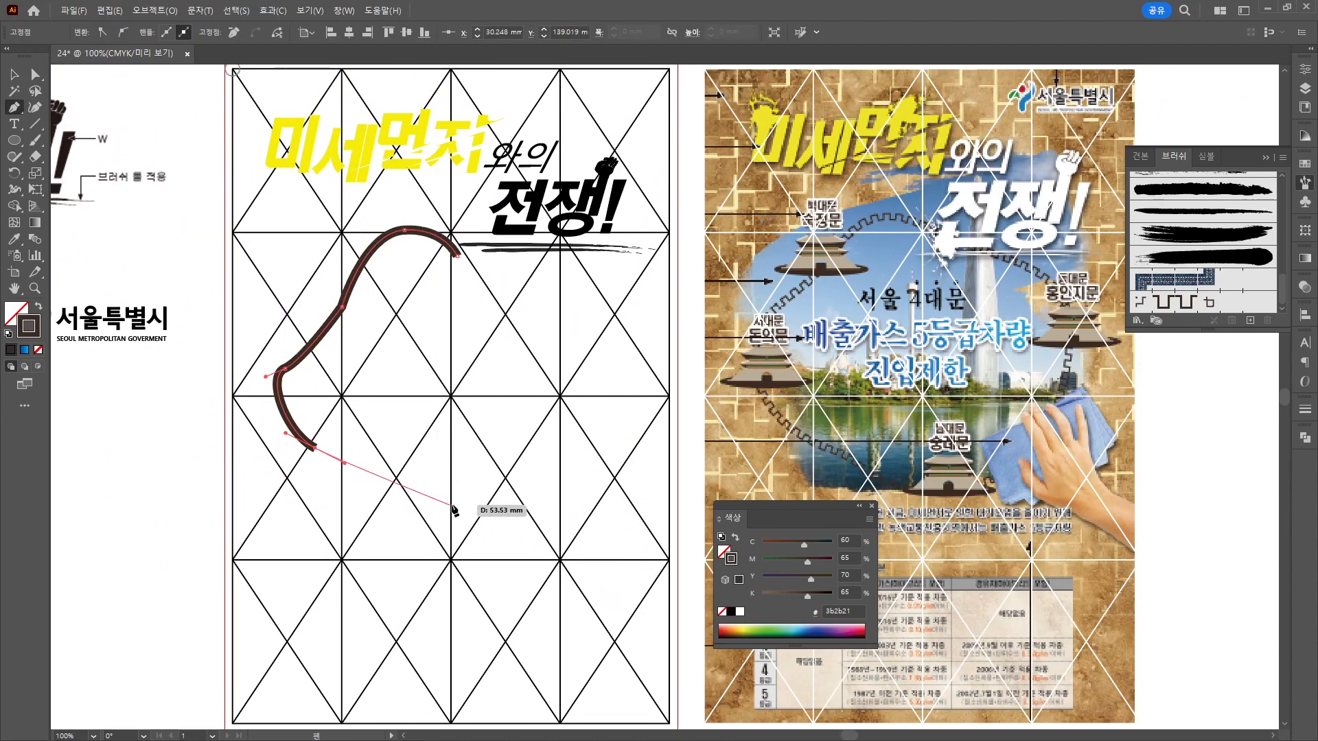
{"action": "left_click", "coordinate": [457, 494]}
{"action": "left_click_drag", "start_coordinate": [567, 513], "coordinate": [585, 503]}
{"action": "left_click_drag", "start_coordinate": [617, 341], "coordinate": [611, 309]}
{"action": "left_click", "coordinate": [537, 257]}
{"action": "left_click", "coordinate": [457, 257]}
Round the sharp corner at the outline's upper edge below the title and apply the U-motif pattern brush to the path.
{"action": "key", "text": "a"}
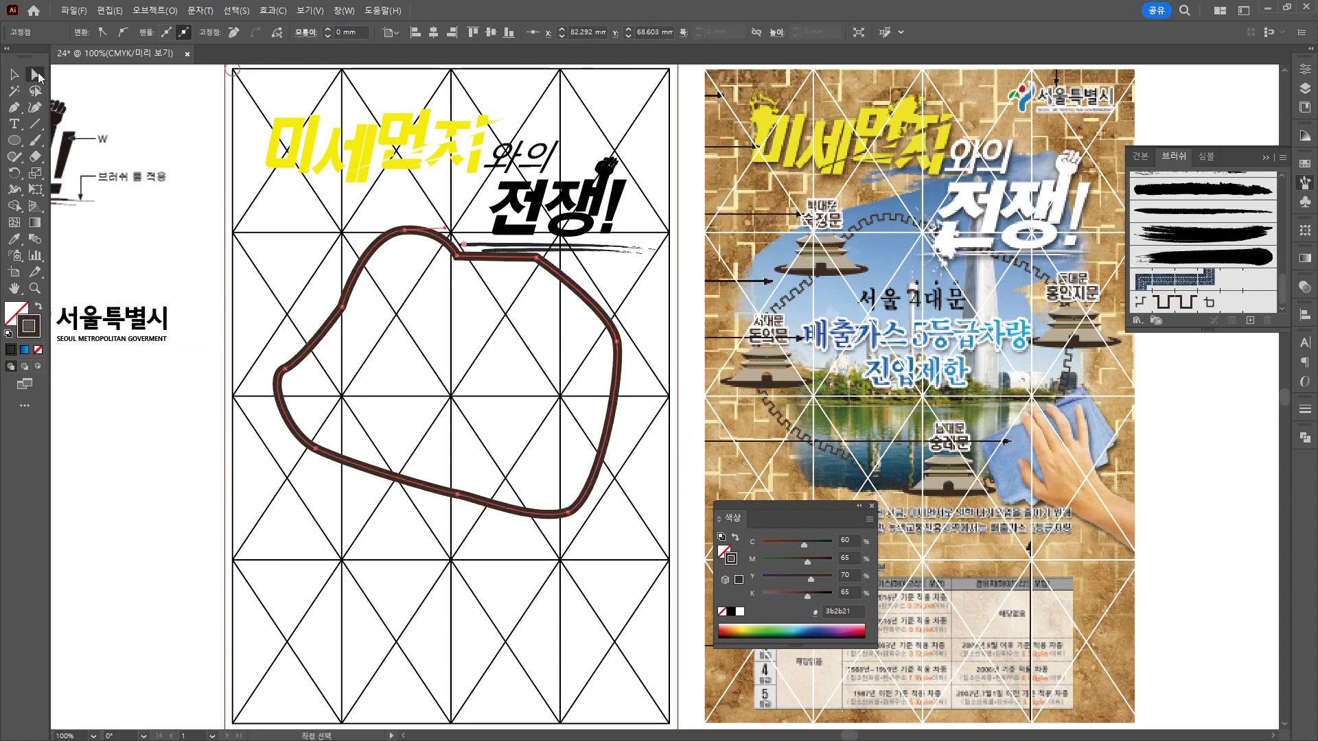
{"action": "left_click_drag", "start_coordinate": [467, 251], "coordinate": [478, 239]}
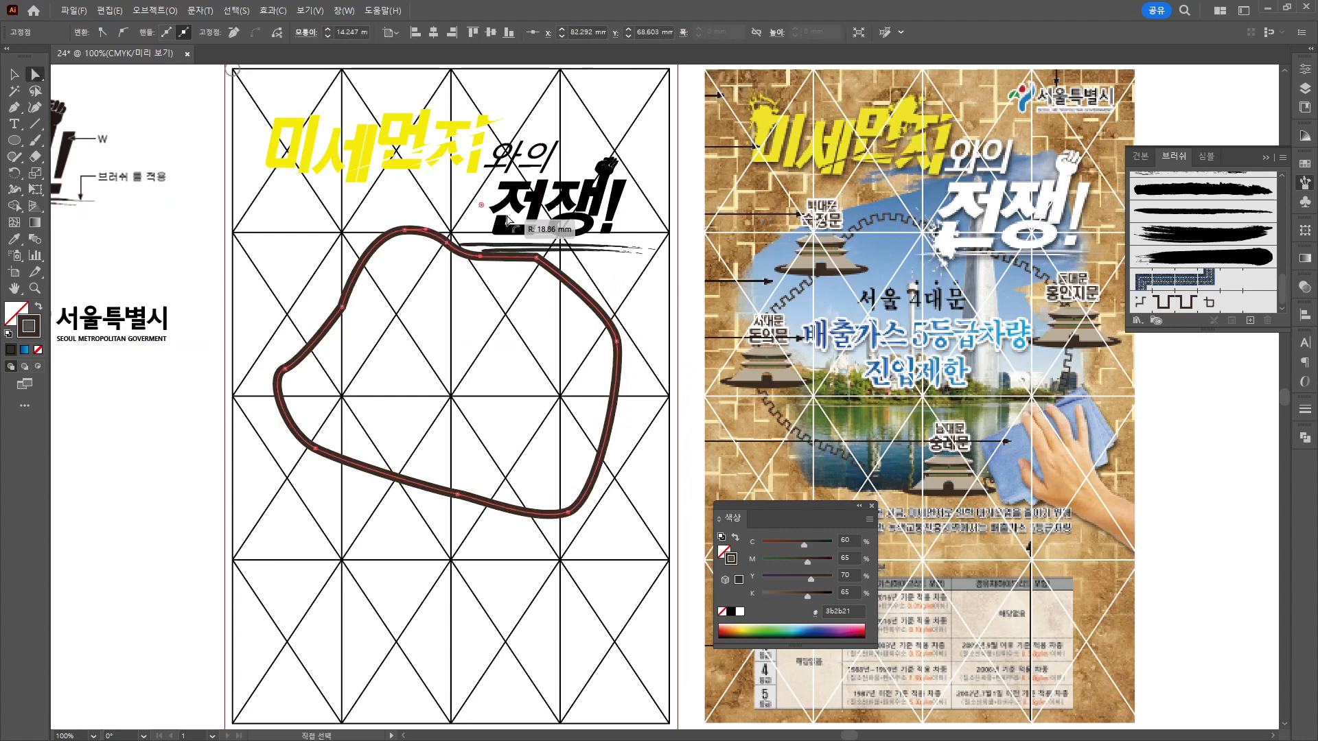
{"action": "left_click", "coordinate": [18, 76]}
{"action": "left_click", "coordinate": [1171, 301]}
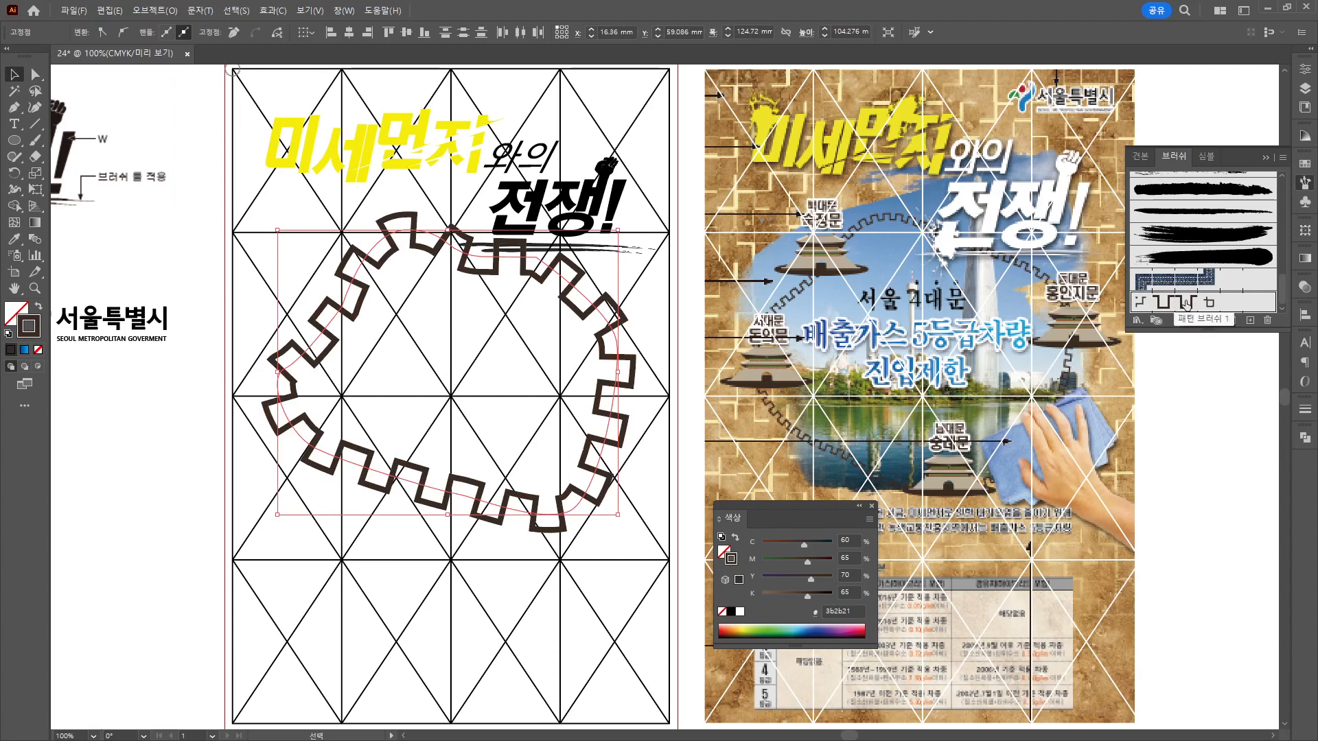
Set the pattern brush's scale to 15% and apply the change to the existing wall stroke.
{"action": "double_click", "coordinate": [1186, 302]}
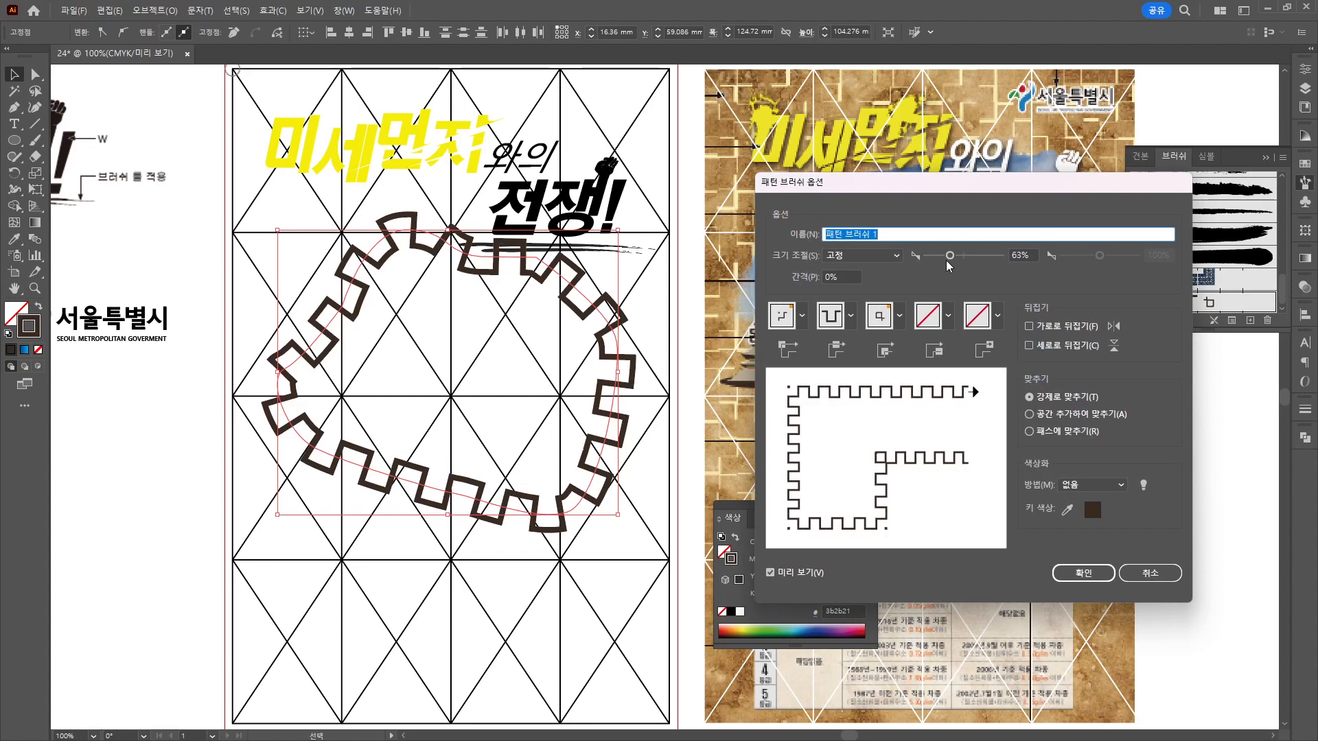
{"action": "left_click_drag", "start_coordinate": [953, 261], "coordinate": [933, 263]}
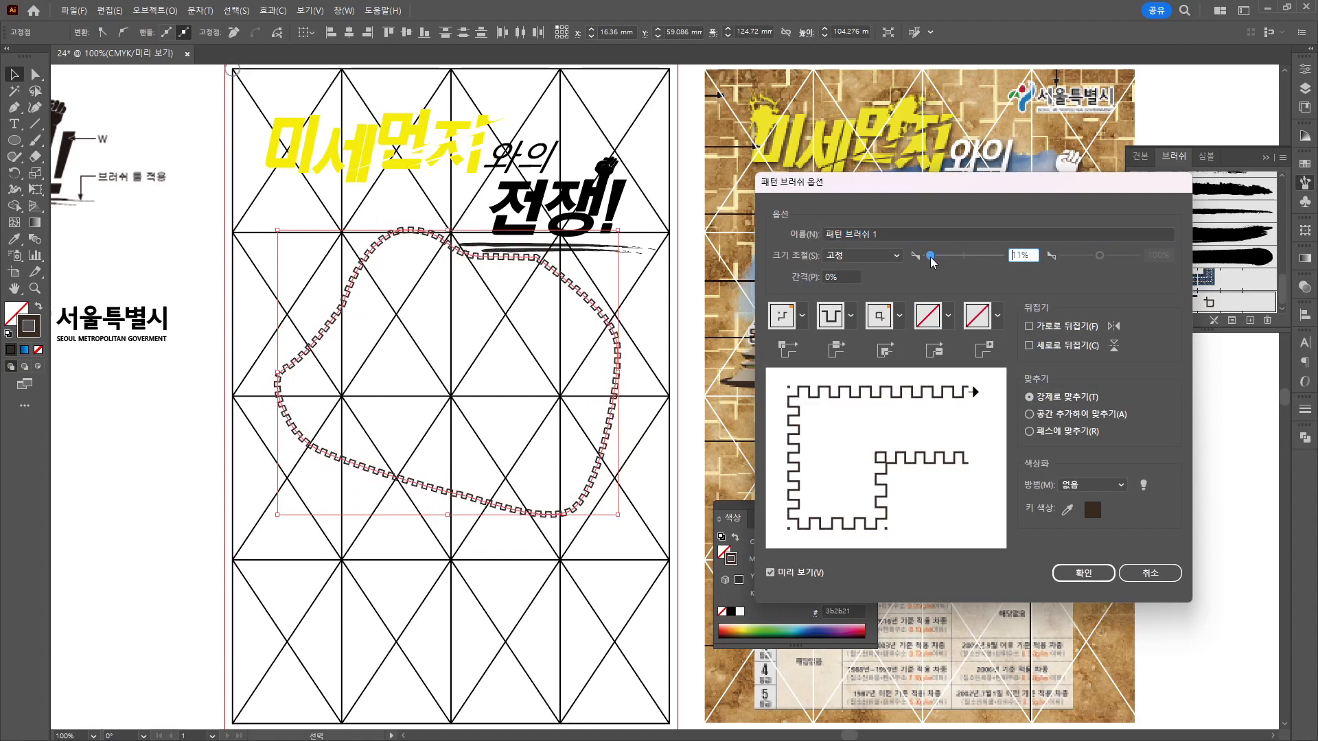
{"action": "mouse_move", "coordinate": [913, 188]}
{"action": "left_mouse_down"}
{"action": "mouse_move", "coordinate": [849, 424]}
{"action": "mouse_move", "coordinate": [390, 402]}
{"action": "mouse_move", "coordinate": [995, 479]}
{"action": "mouse_move", "coordinate": [966, 505]}
{"action": "mouse_move", "coordinate": [973, 192]}
{"action": "left_mouse_up"}
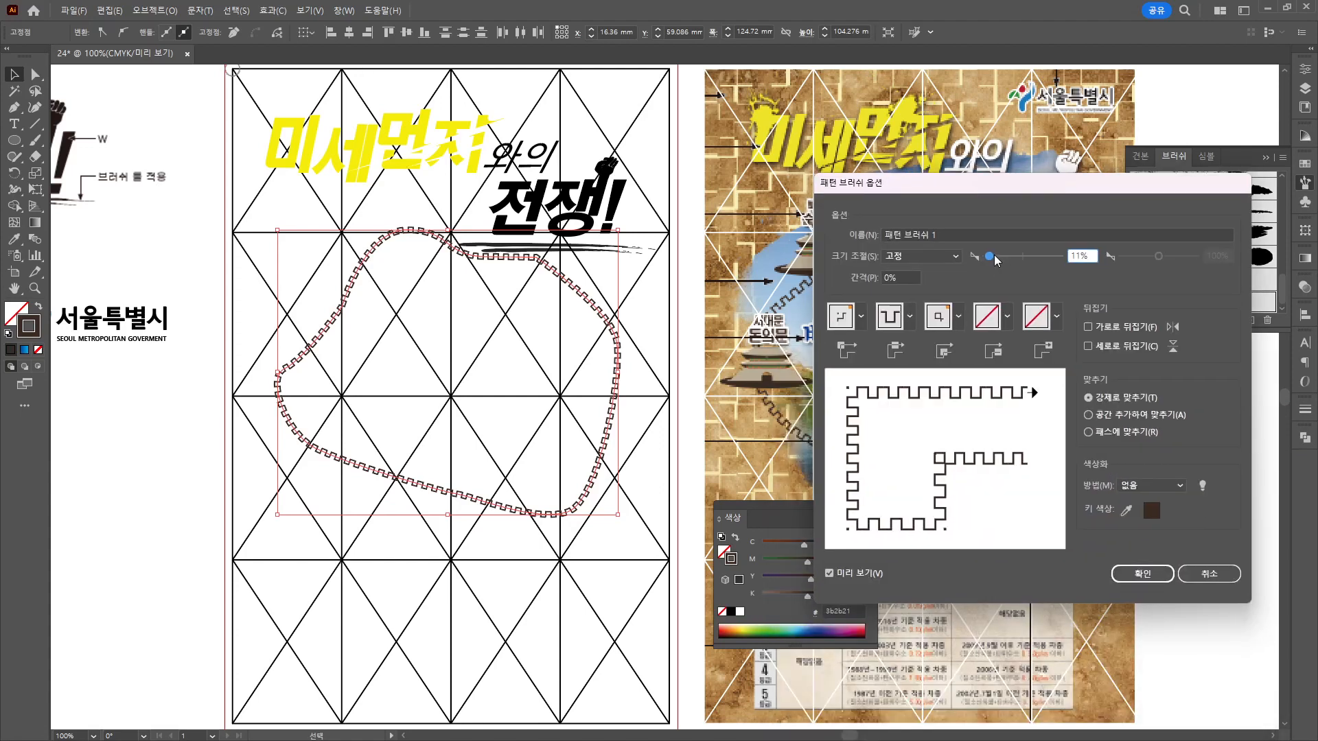
{"action": "left_click_drag", "start_coordinate": [994, 254], "coordinate": [993, 258]}
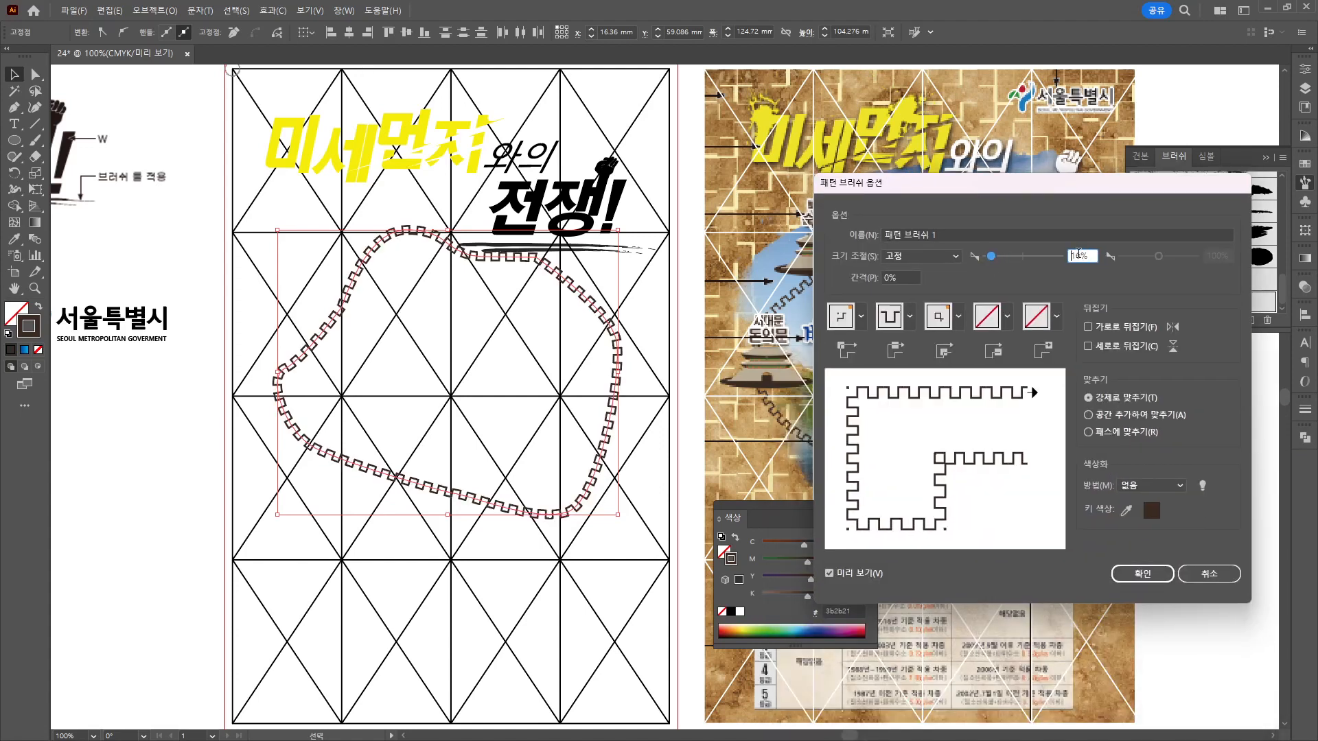
{"action": "key", "text": "Down"}
{"action": "mouse_move", "coordinate": [1070, 187]}
{"action": "left_mouse_down"}
{"action": "mouse_move", "coordinate": [962, 452]}
{"action": "mouse_move", "coordinate": [1002, 144]}
{"action": "left_mouse_up"}
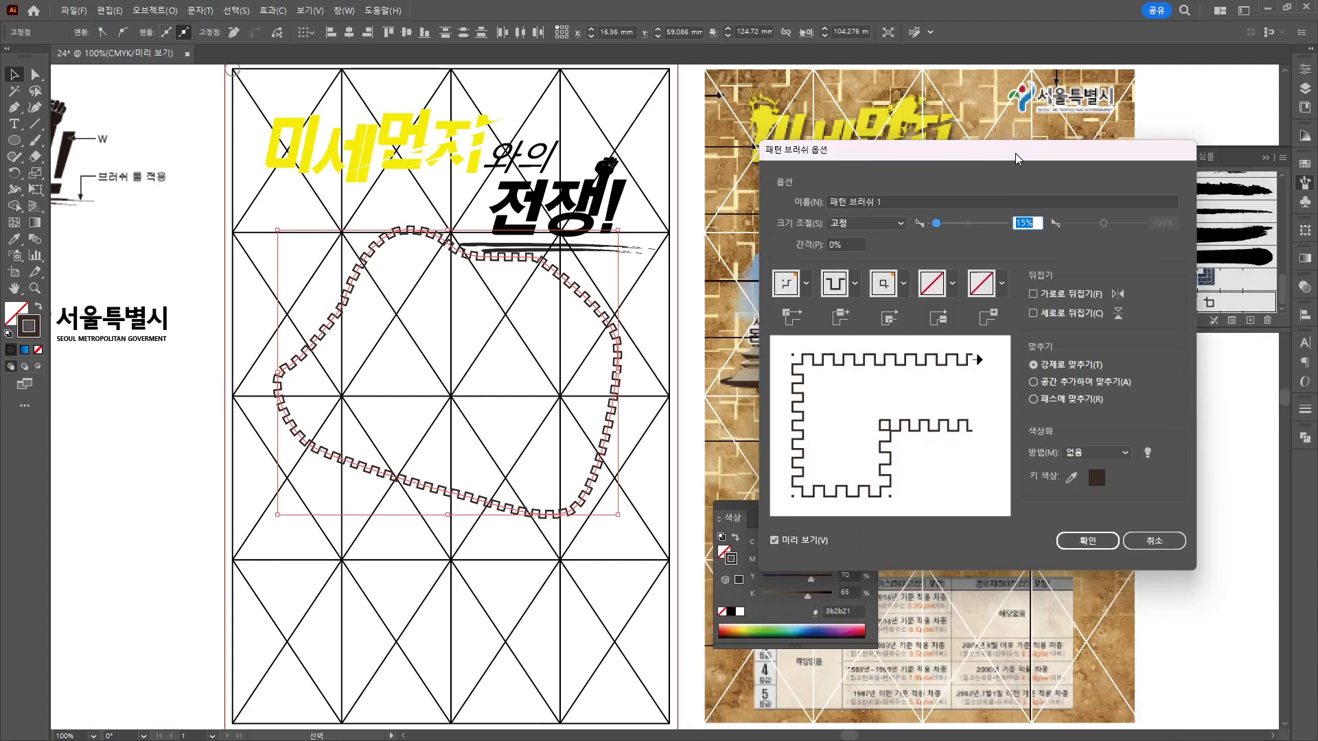
{"action": "left_click", "coordinate": [1065, 537]}
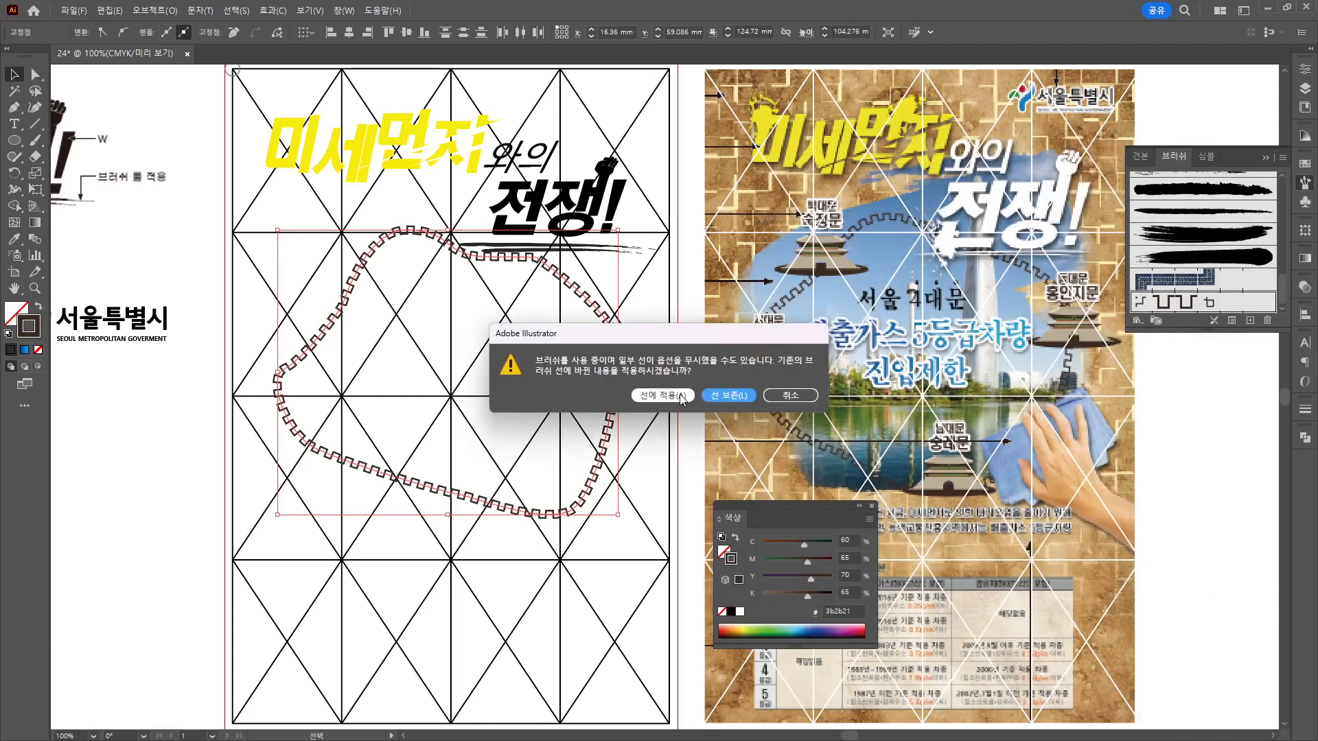
{"action": "left_click", "coordinate": [683, 395]}
{"action": "left_click", "coordinate": [491, 444]}
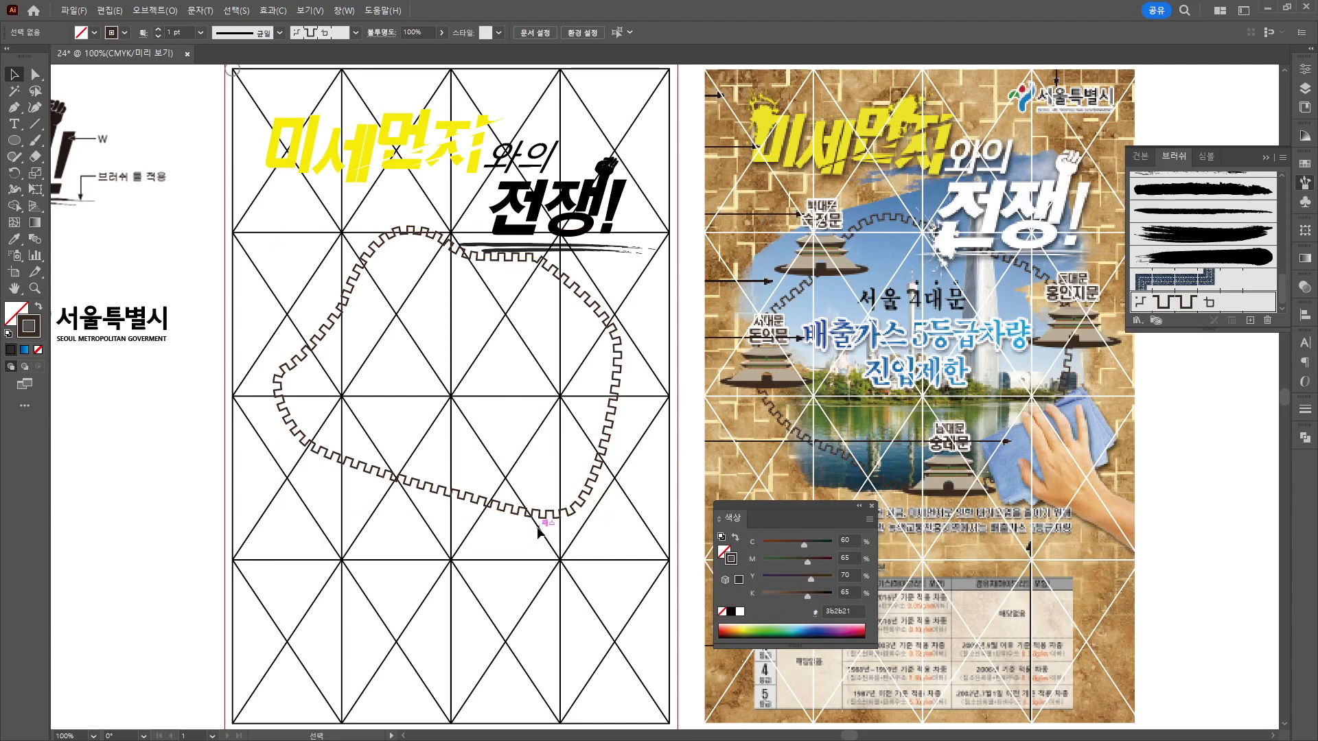
{"action": "scroll", "coordinate": [551, 573], "scroll_direction": "down", "scroll_amount": 1}
{"action": "left_click_drag", "start_coordinate": [358, 567], "coordinate": [503, 402]}
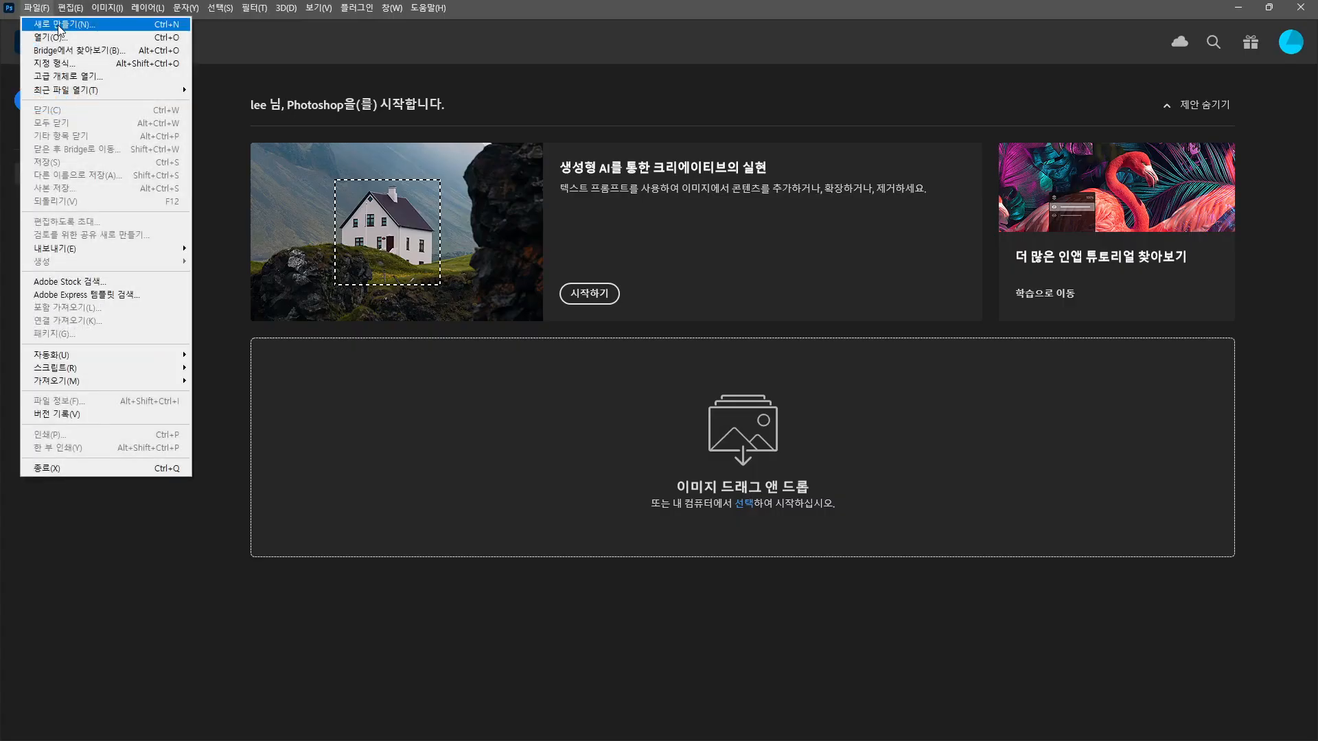
In Photoshop, create a document named 24, 166 mm wide and 246 mm high, at 150 pixels/inch in RGB colour.
{"action": "left_click", "coordinate": [58, 24]}
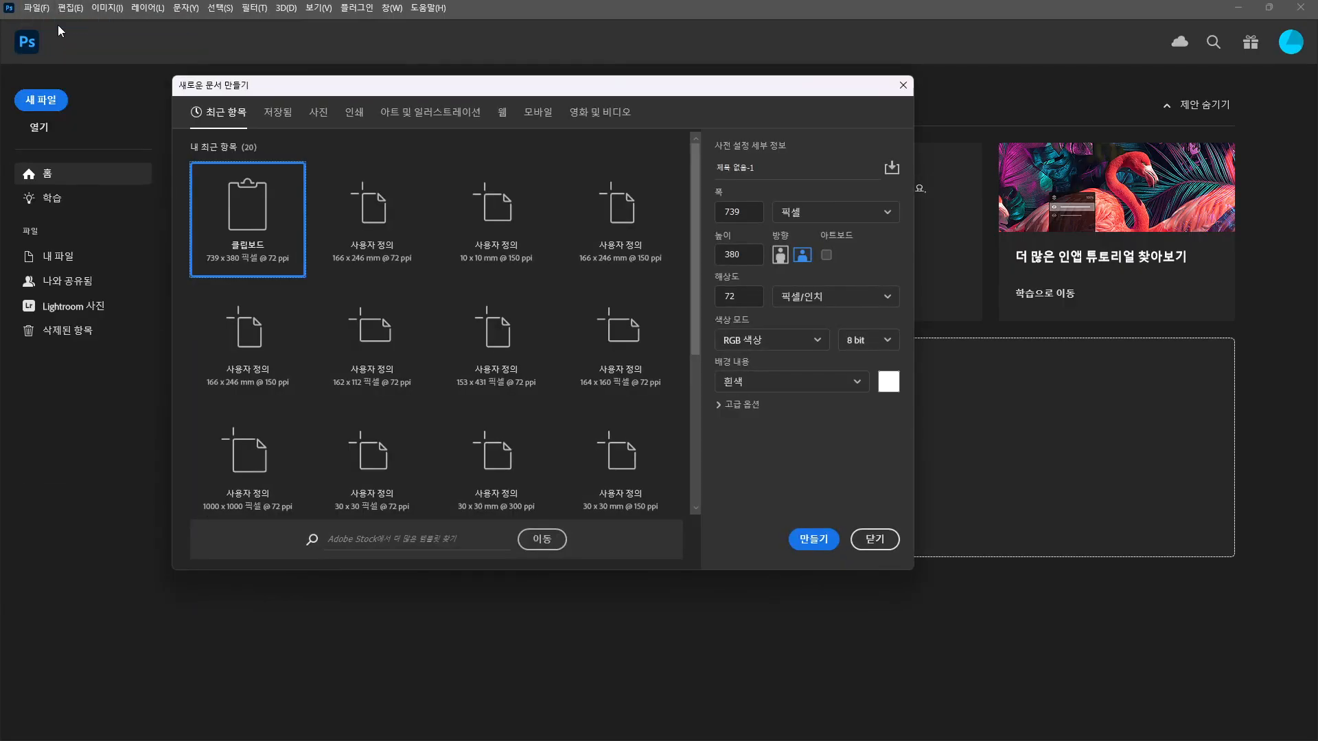
{"action": "left_click", "coordinate": [789, 211]}
{"action": "left_click", "coordinate": [835, 302]}
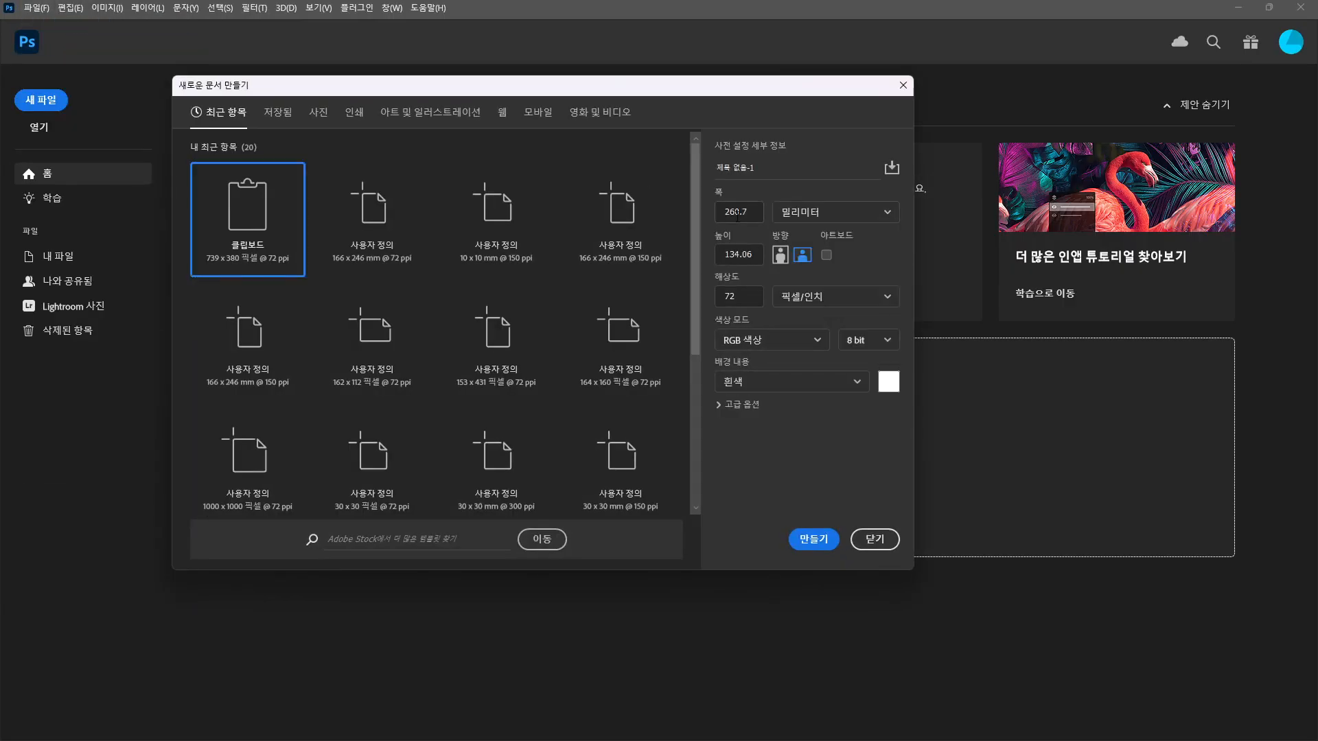
{"action": "key", "text": "ctrl+a"}
{"action": "type", "text": "16"}
{"action": "key", "text": "Tab"}
{"action": "type", "text": "2"}
{"action": "key", "text": "Tab"}
{"action": "type", "text": "15"}
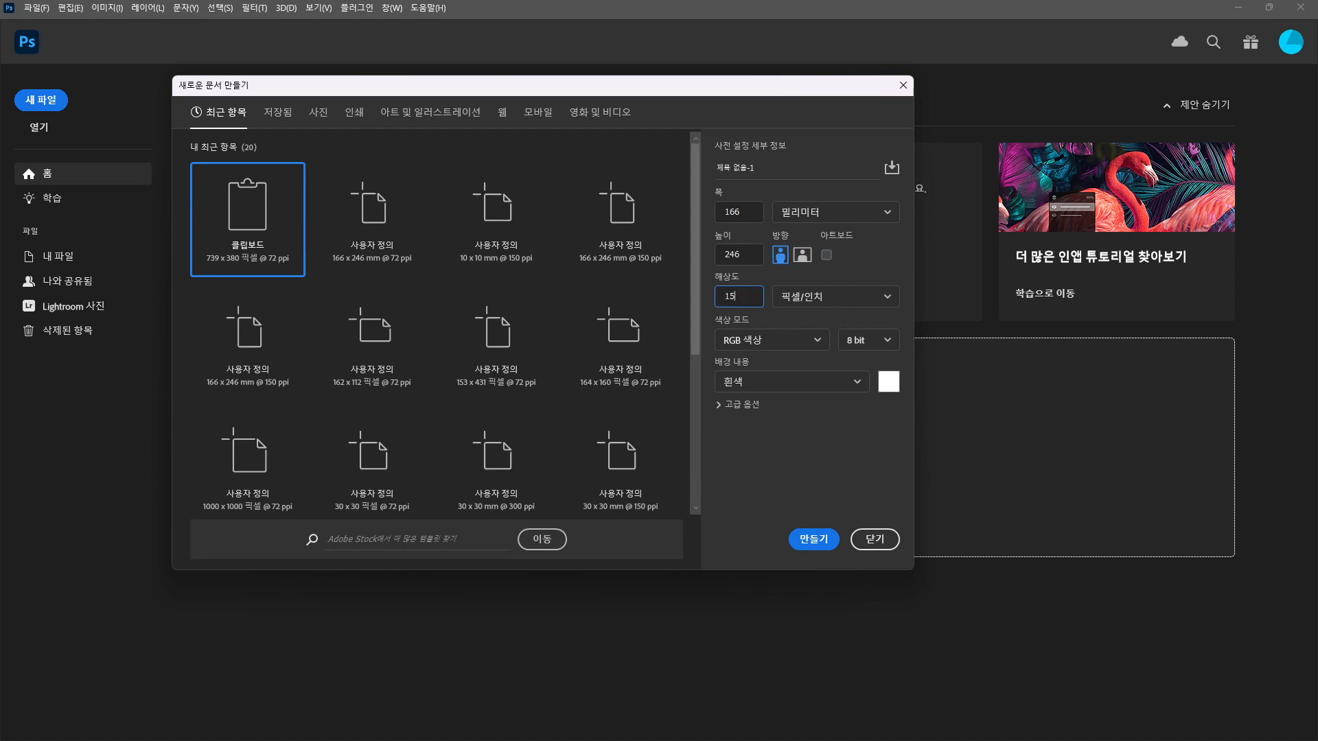
{"action": "left_click", "coordinate": [737, 170]}
{"action": "type", "text": "24"}
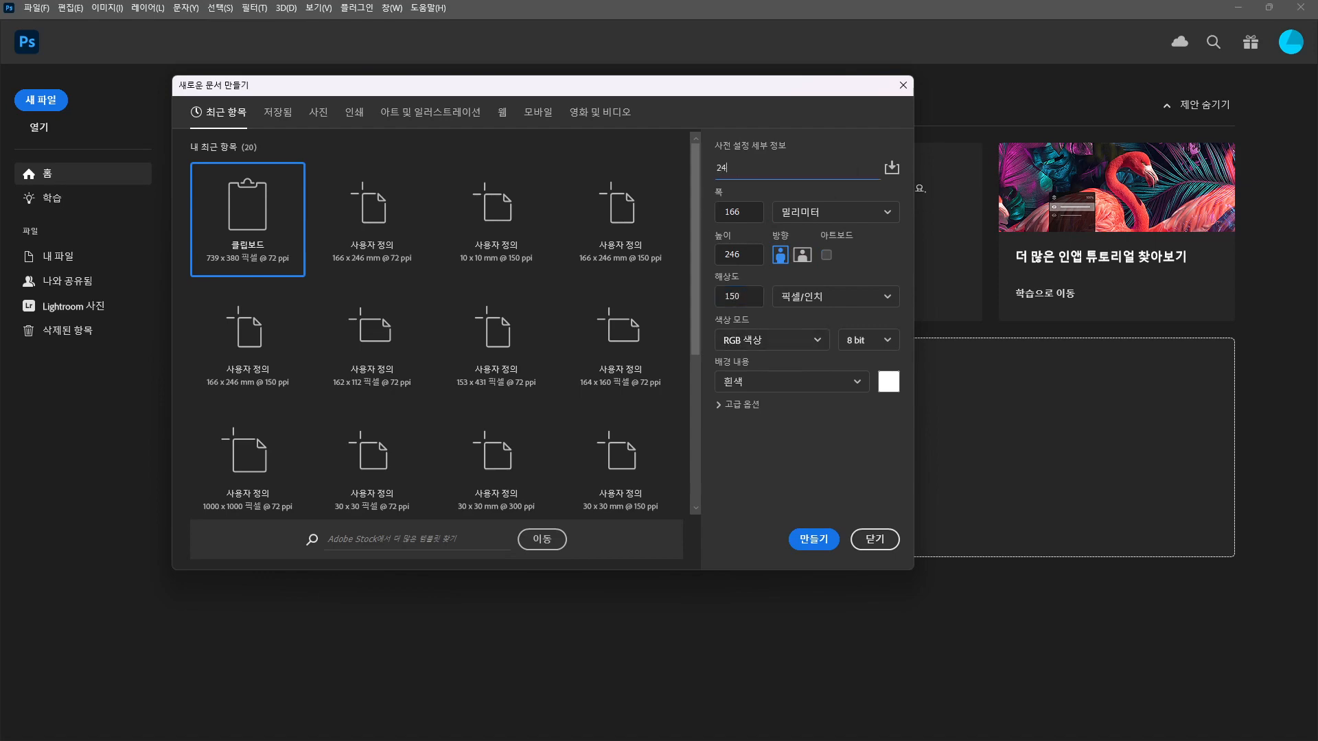
{"action": "left_click", "coordinate": [793, 549]}
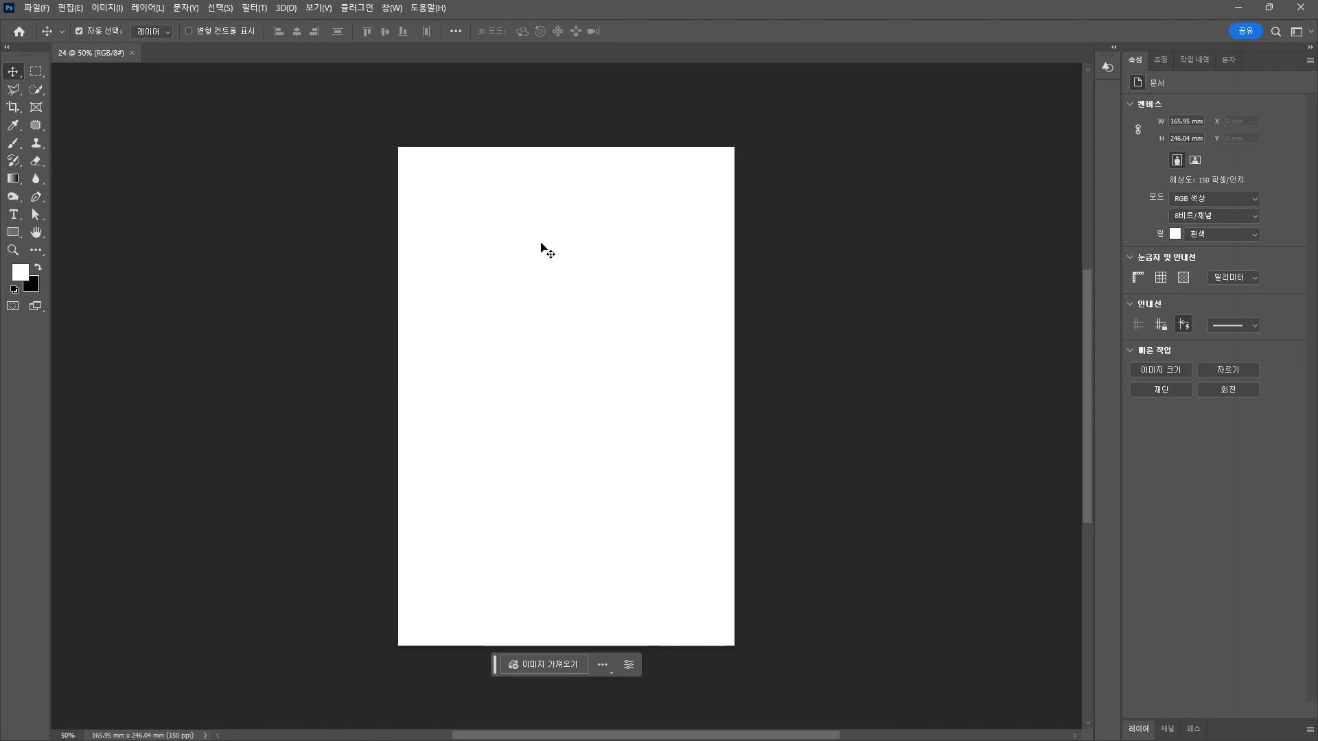
Open the reference file 문제.psd and arrange it side by side with document 24.
{"action": "left_click", "coordinate": [37, 8]}
{"action": "left_click", "coordinate": [61, 43]}
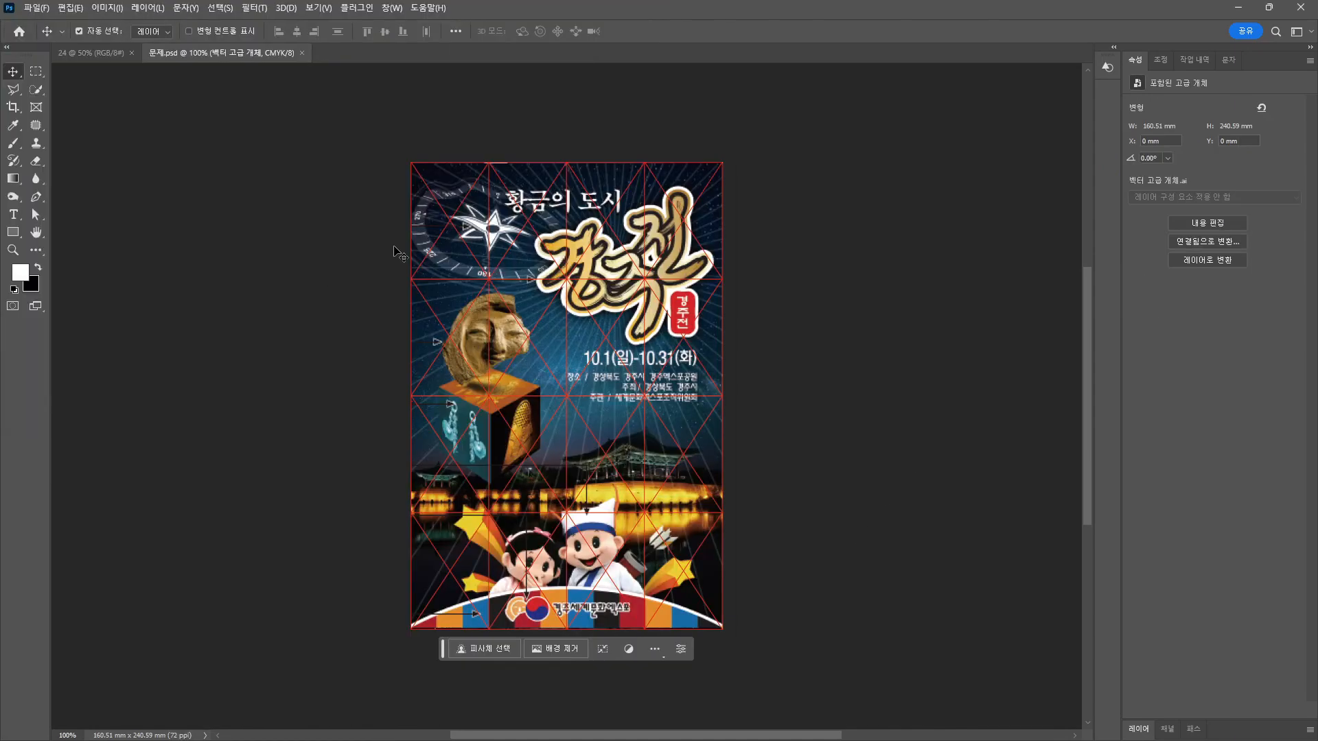
{"action": "left_click", "coordinate": [392, 8]}
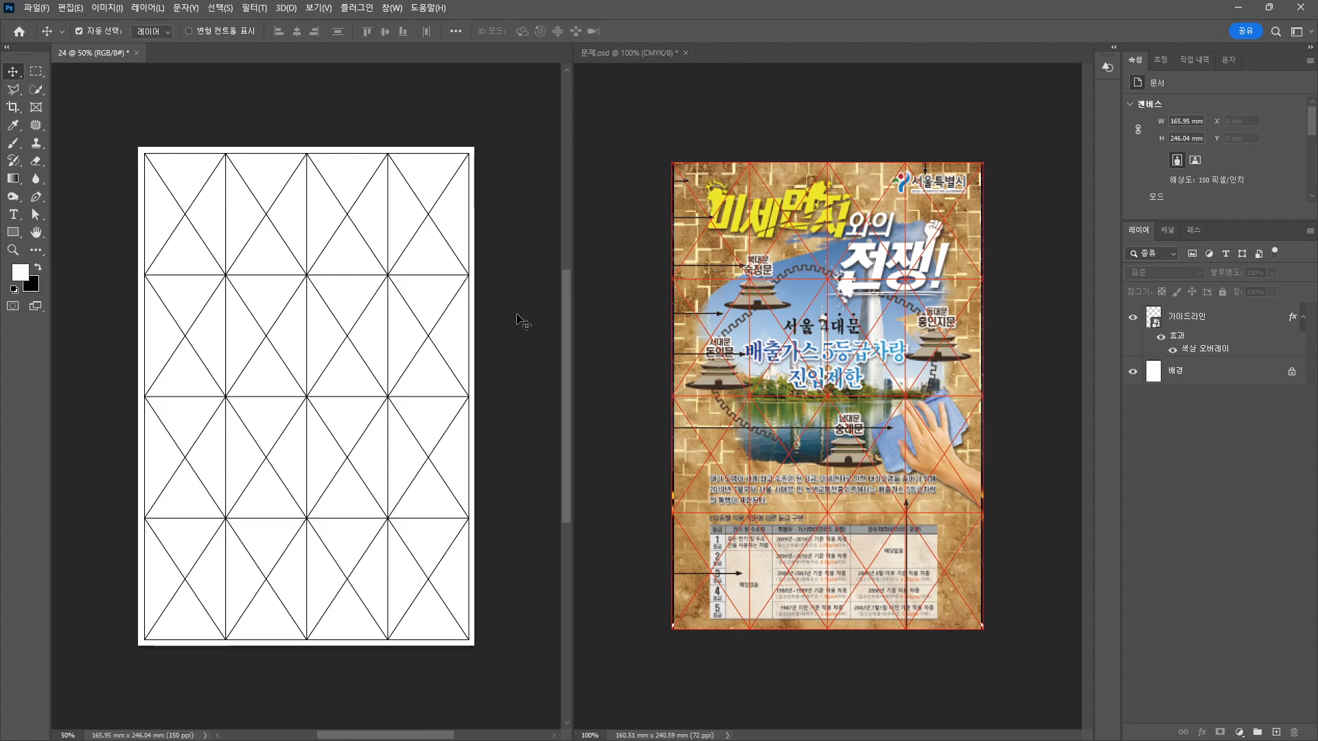
Copy the 서울특별시 logo from Illustrator into document 24 as a smart object, scaled to about 74% in the upper-right corner of the grid.
{"action": "key", "text": "alt+Tab"}
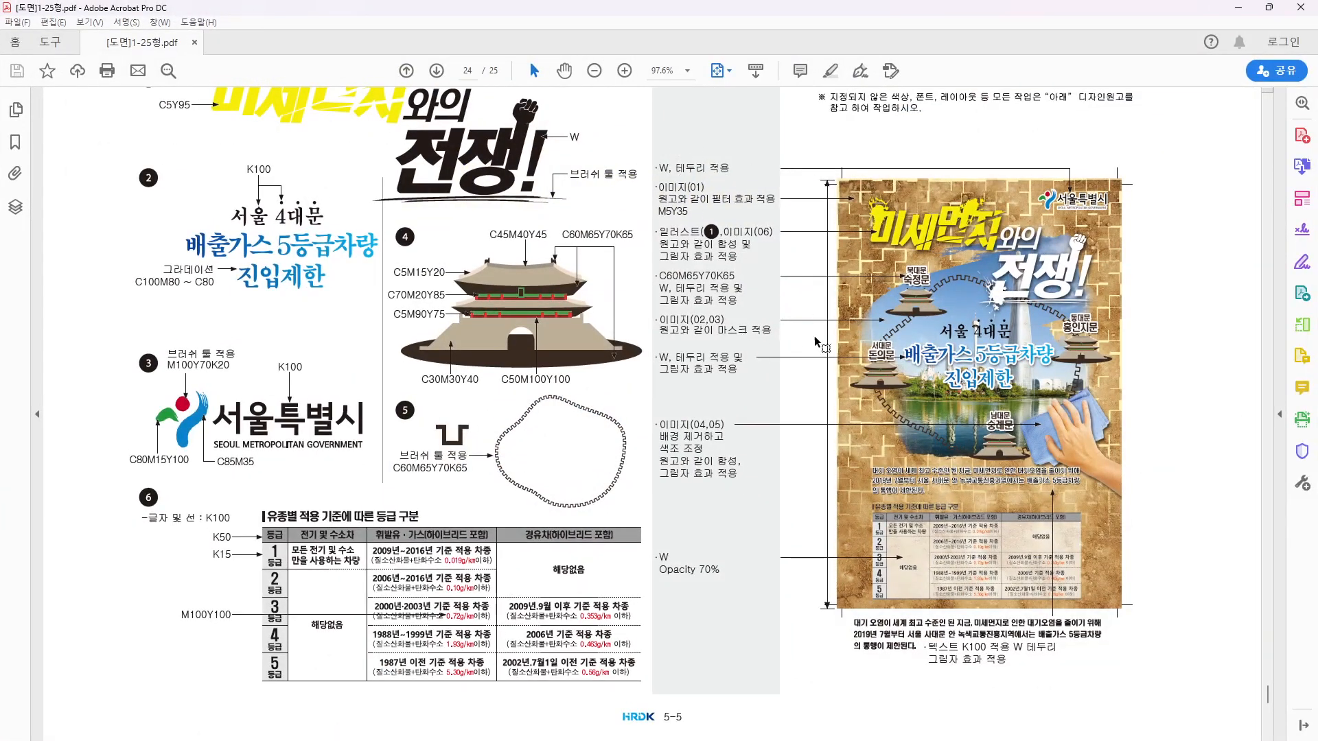
{"action": "left_click_drag", "start_coordinate": [886, 9], "coordinate": [0, 251]}
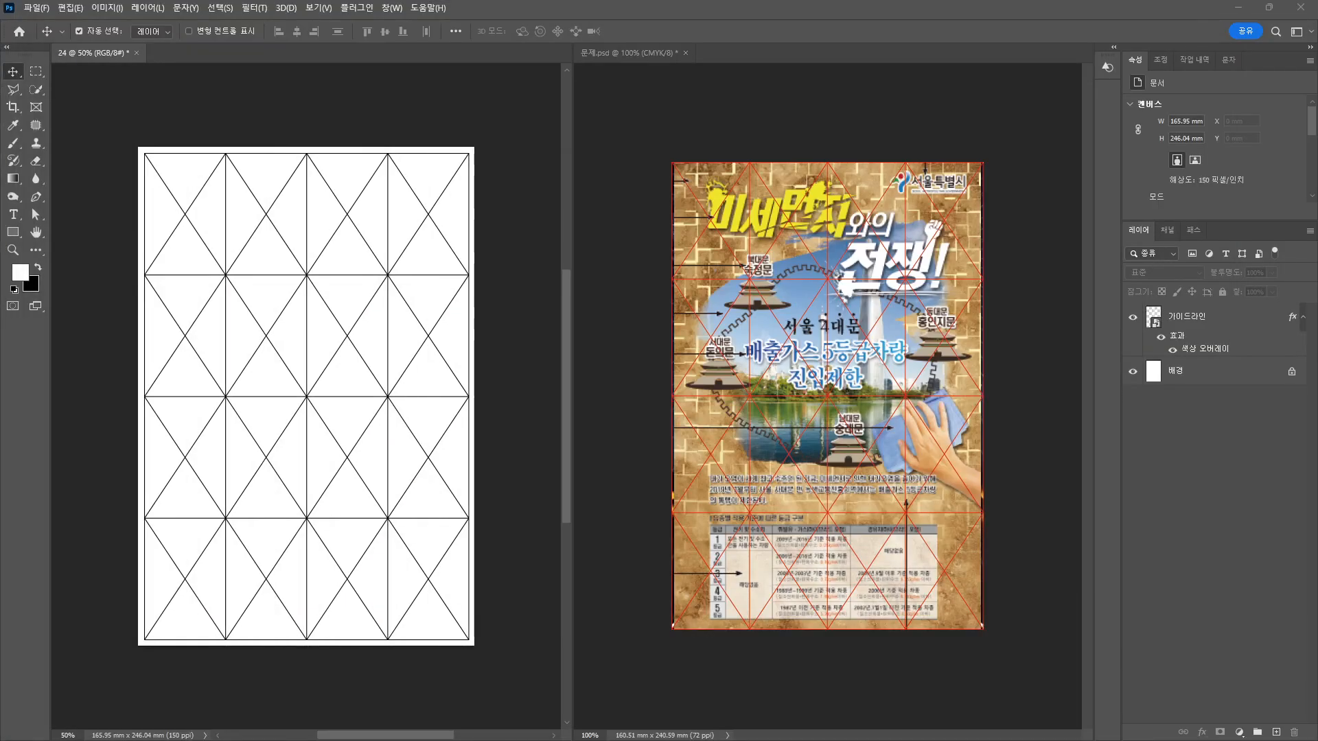
{"action": "key", "text": "alt+Tab"}
{"action": "left_click", "coordinate": [388, 342]}
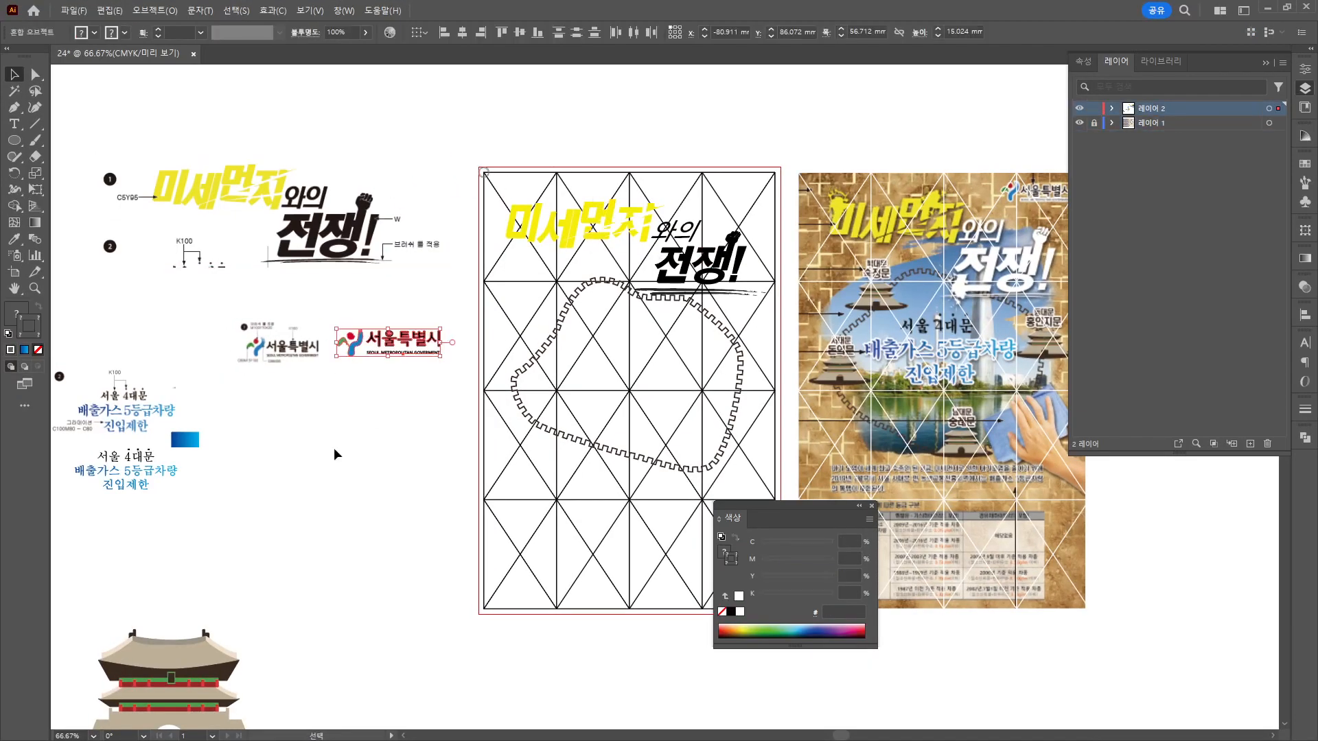
{"action": "left_click", "coordinate": [1268, 8]}
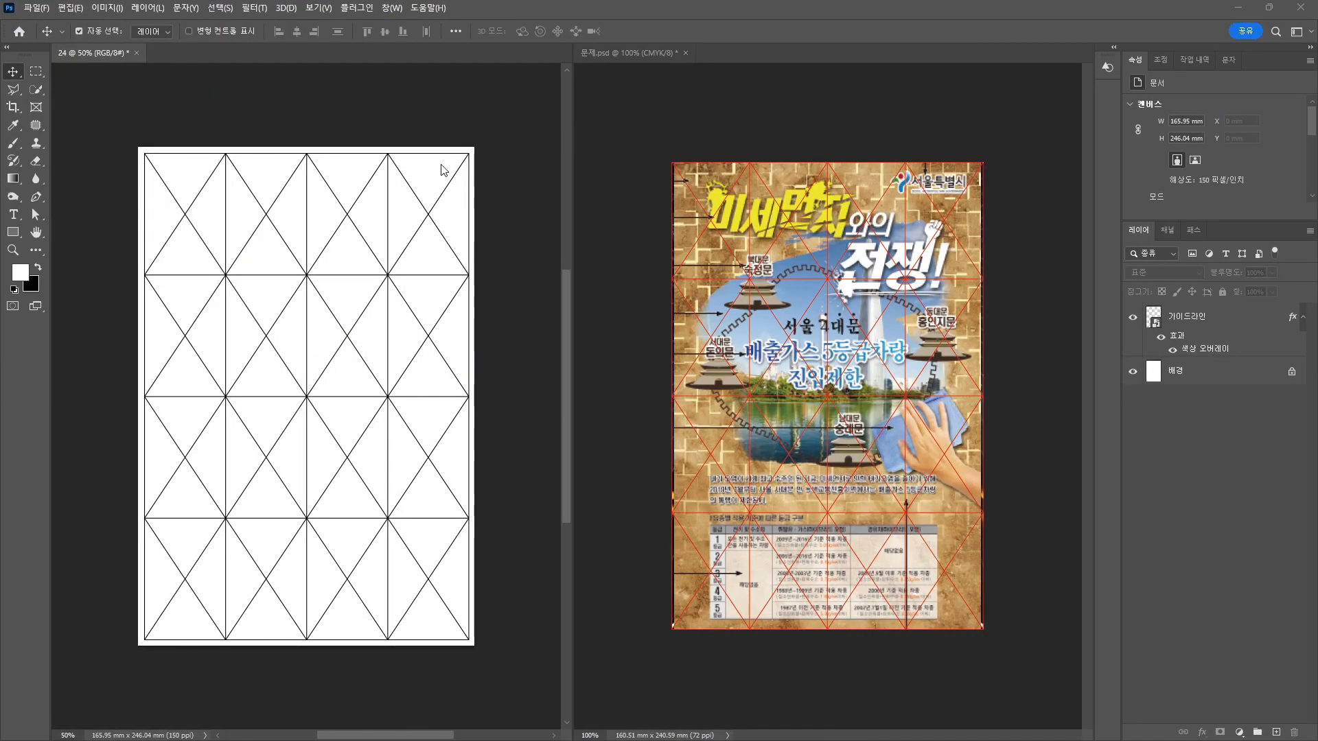
{"action": "key", "text": "ctrl+v"}
{"action": "key", "text": "Return"}
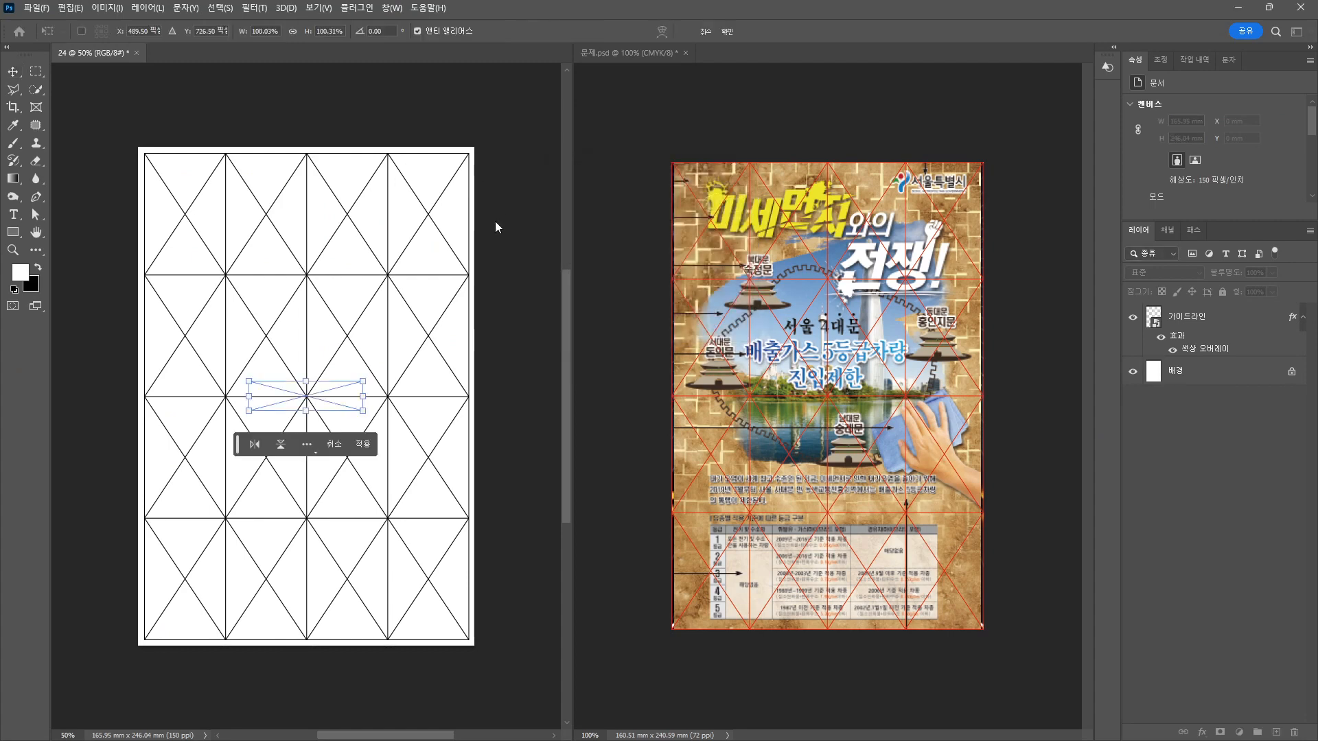
{"action": "left_click_drag", "start_coordinate": [289, 404], "coordinate": [370, 215]}
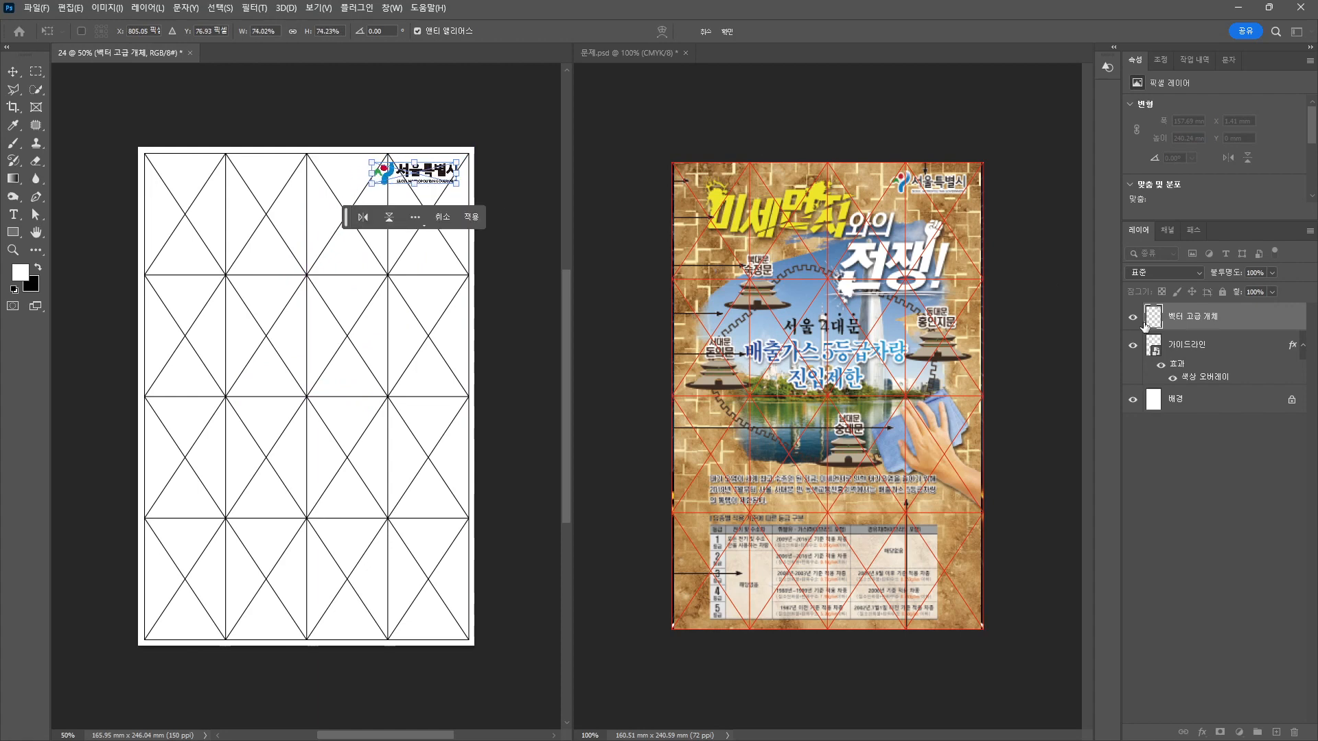
{"action": "key", "text": "Return"}
Rename the logo layer 서울특별시 and give it a thin solid white outside stroke.
{"action": "double_click", "coordinate": [1207, 317]}
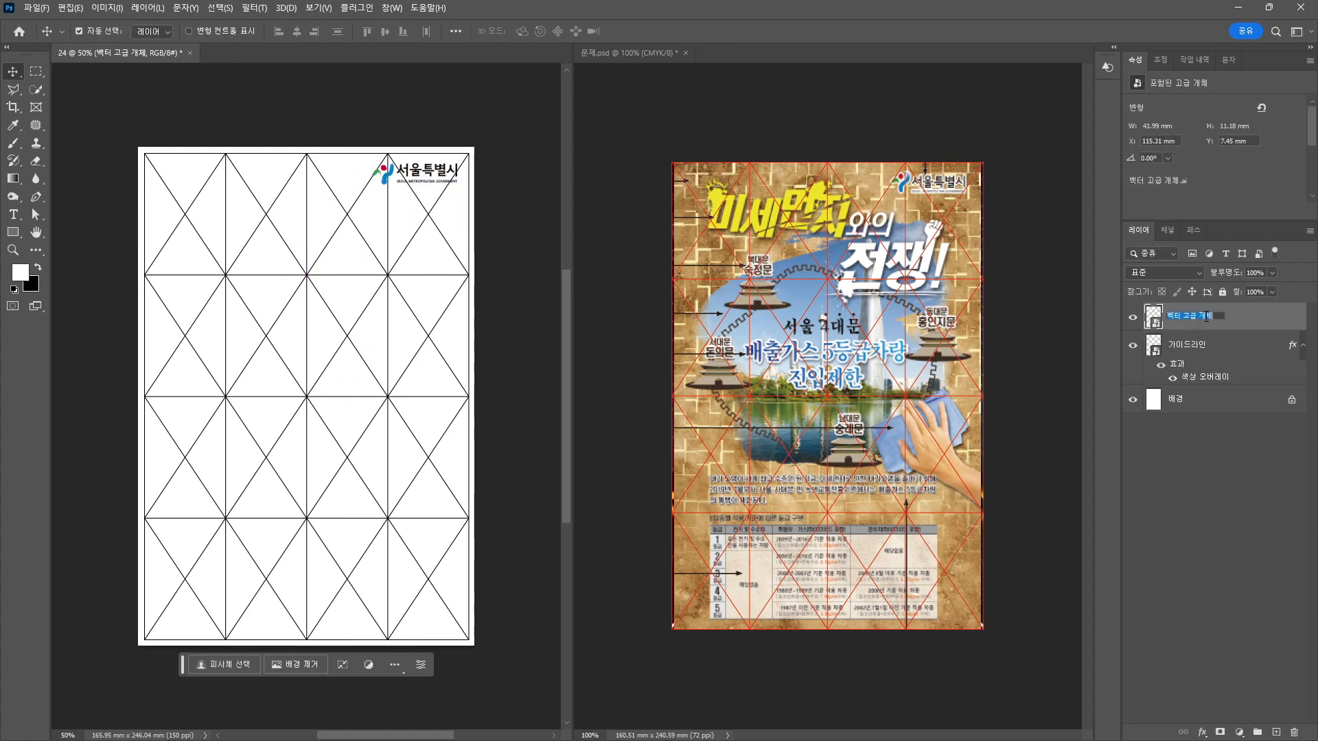
{"action": "type", "text": "서울특별시"}
{"action": "key", "text": "Return"}
{"action": "left_click", "coordinate": [1203, 735]}
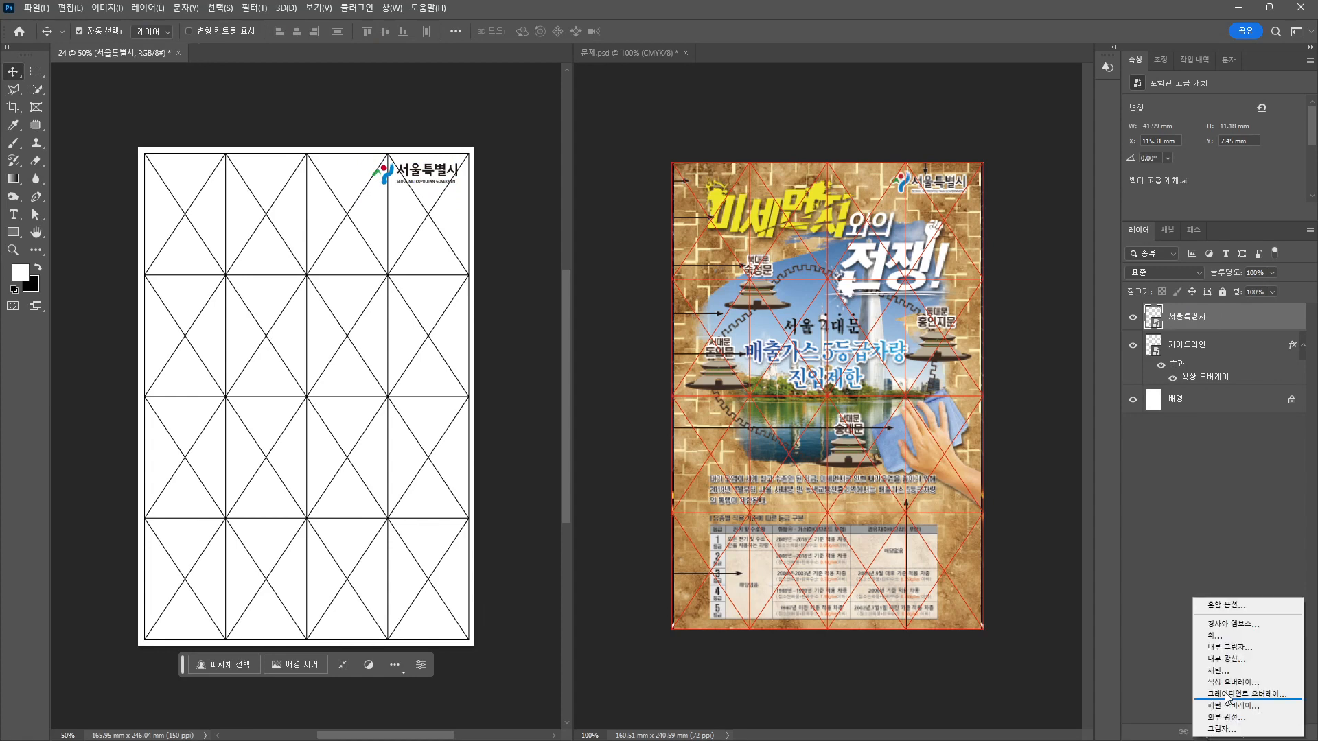
{"action": "left_click", "coordinate": [1233, 637]}
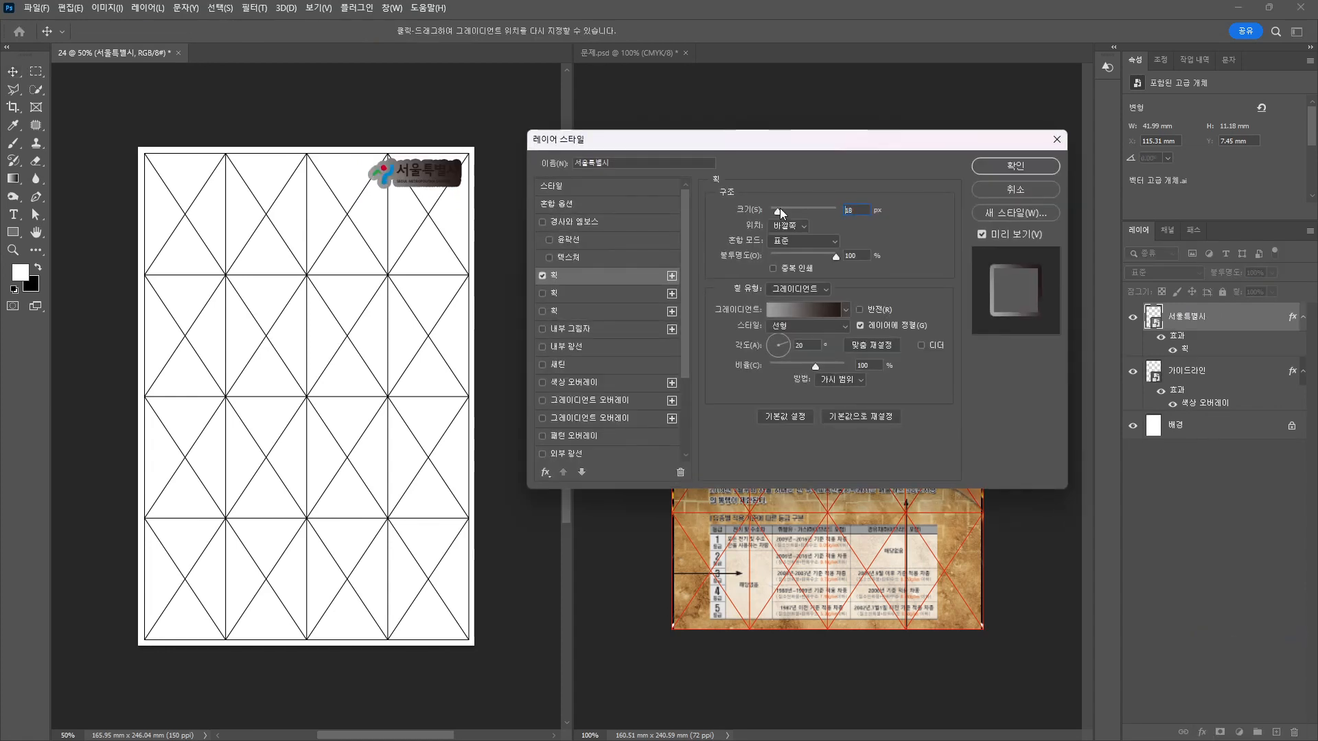
{"action": "left_click", "coordinate": [773, 214]}
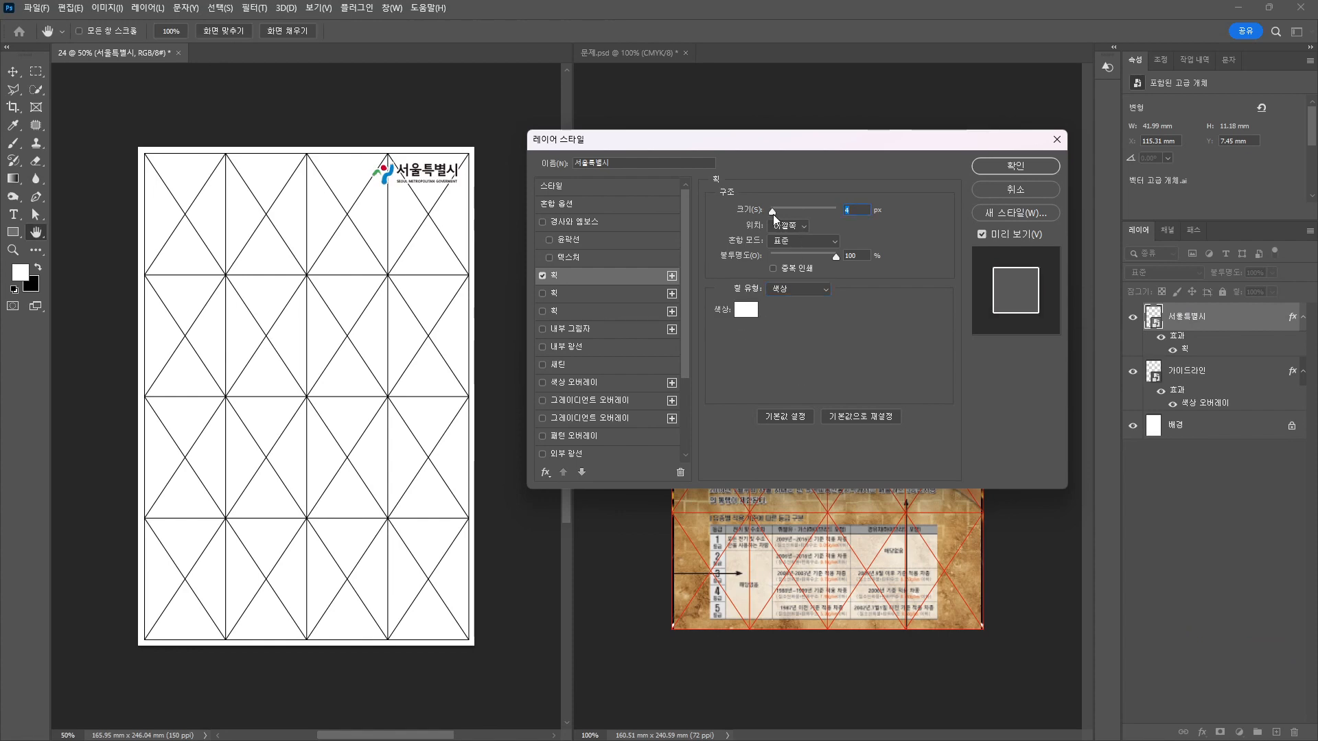
{"action": "scroll", "coordinate": [856, 210], "scroll_direction": "down", "scroll_amount": 1}
{"action": "key", "text": "Return"}
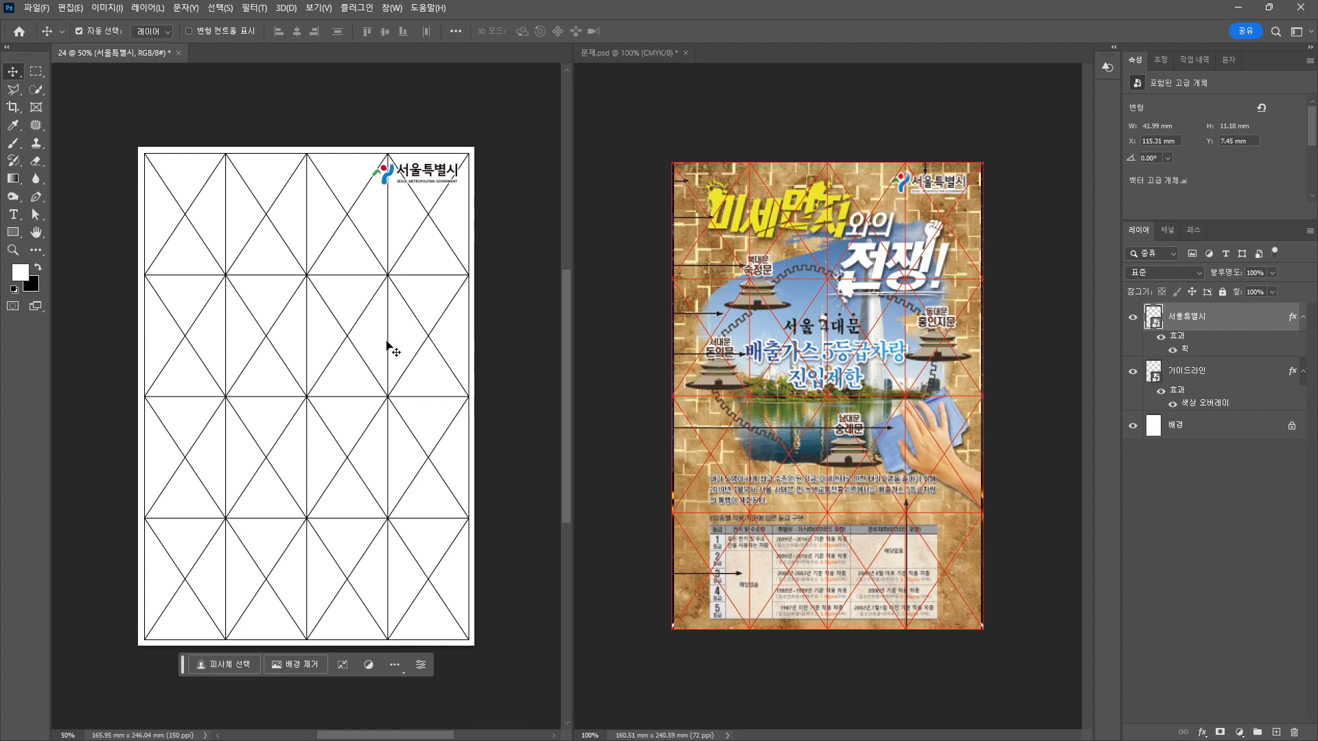
Place the image abstract-21769_1920.jpg, rotated 90° and enlarged to about 179 × 268 mm so it covers the whole canvas.
{"action": "key", "text": "ctrl+o"}
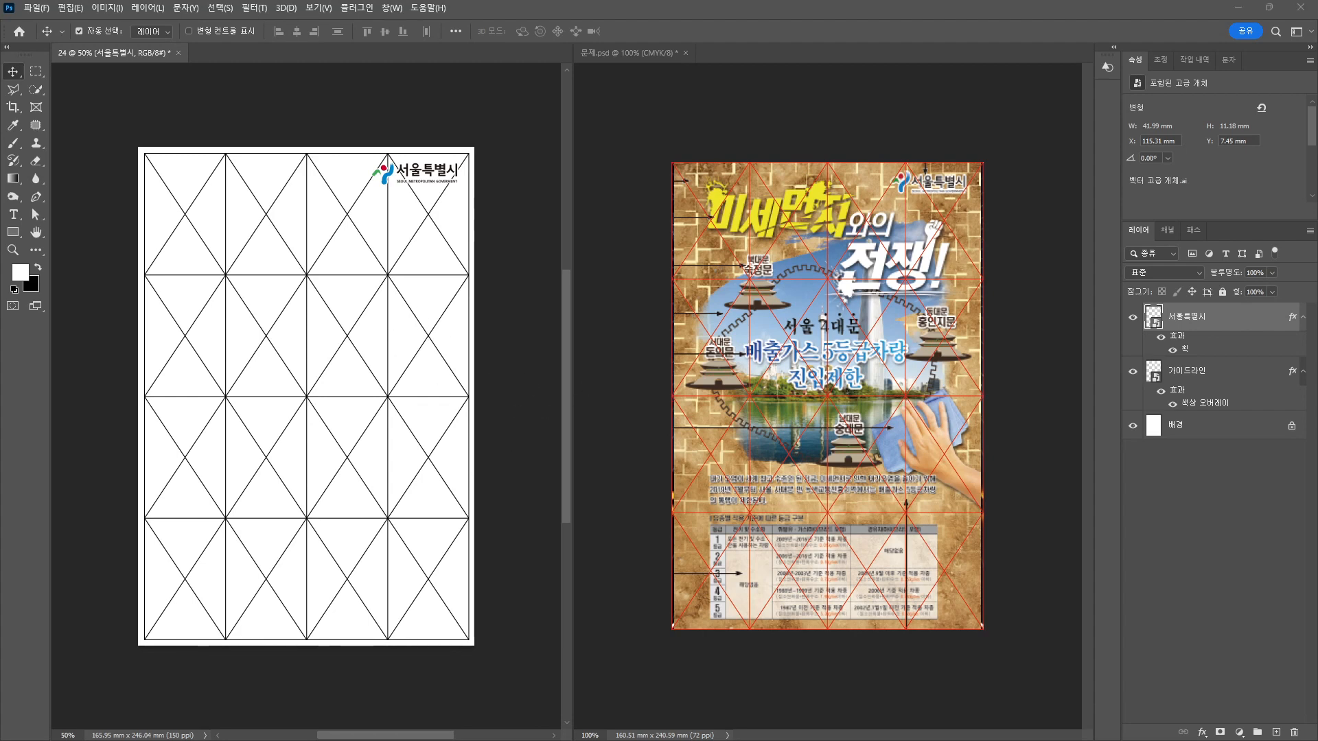
{"action": "left_click_drag", "start_coordinate": [350, 382], "coordinate": [409, 337]}
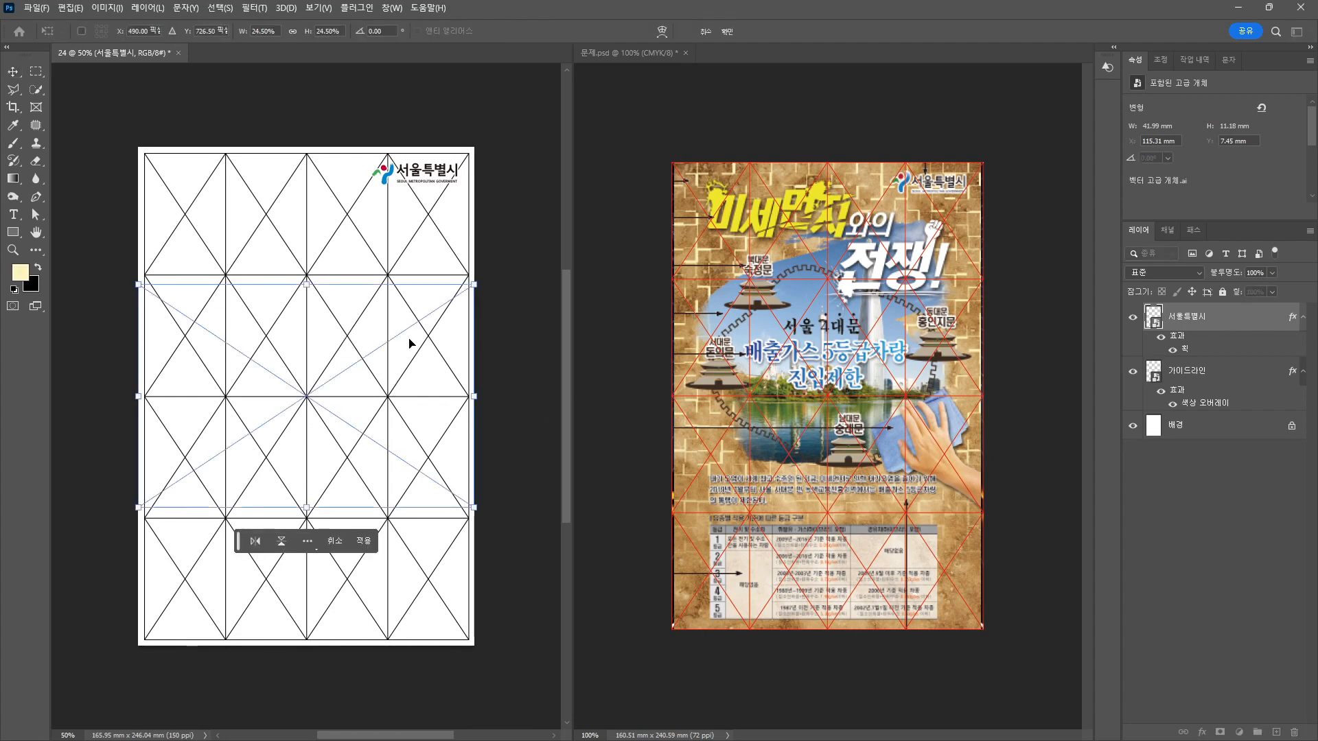
{"action": "left_click_drag", "start_coordinate": [501, 286], "coordinate": [485, 648]}
{"action": "key", "text": "Return"}
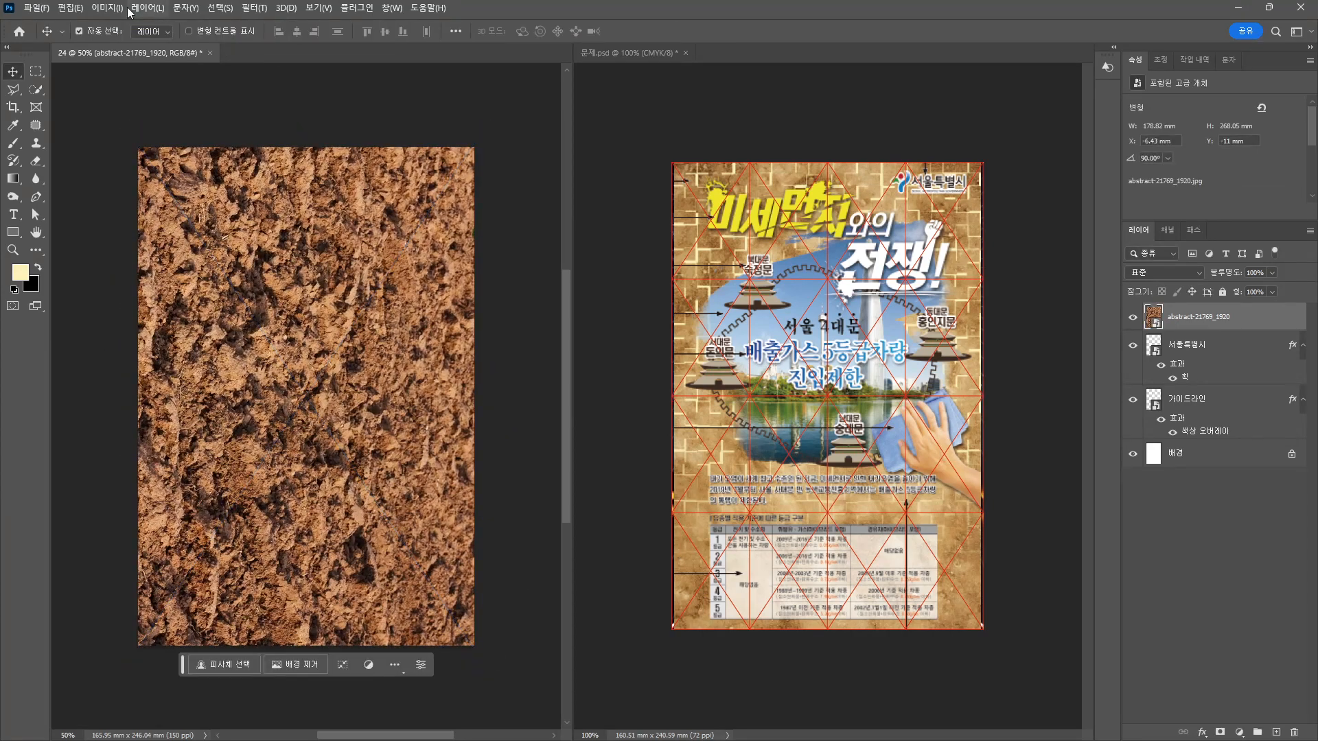
Colorize the placed texture image to a muted brown with Hue/Saturation.
{"action": "left_click", "coordinate": [109, 8]}
{"action": "mouse_move", "coordinate": [158, 45]}
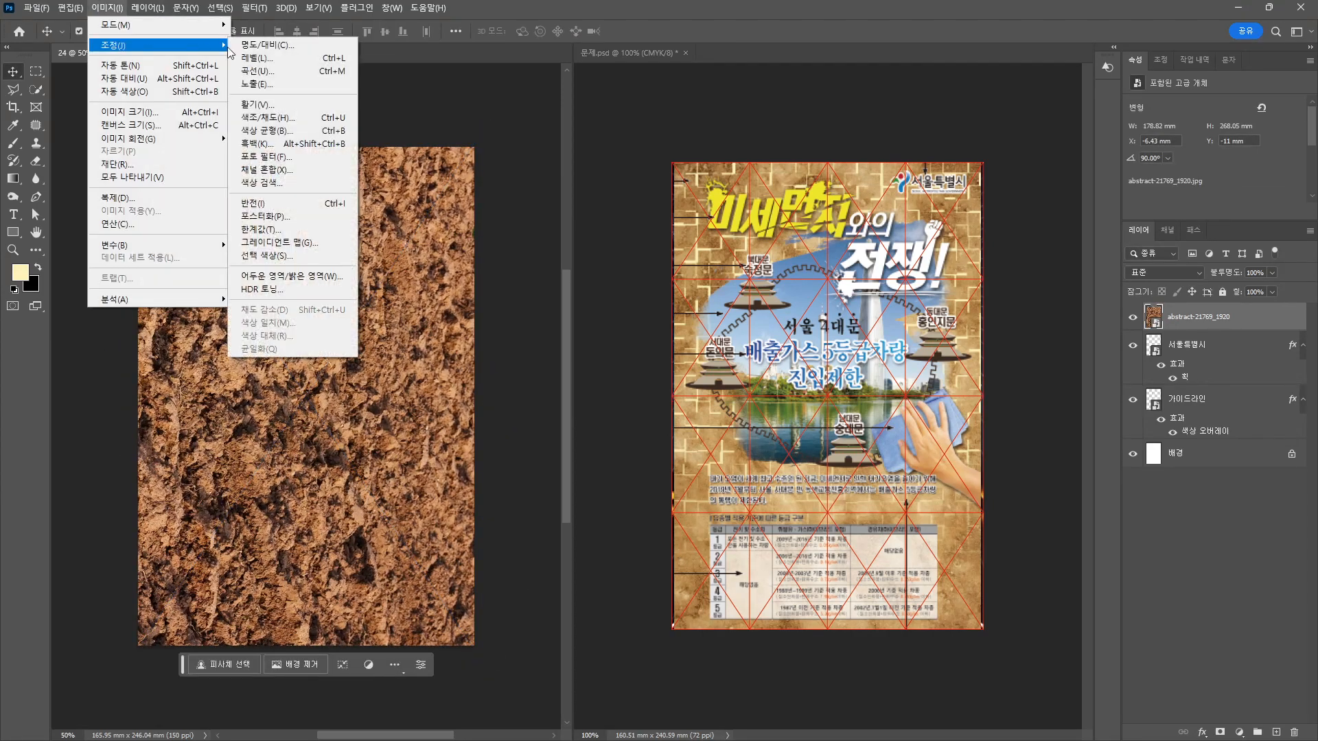
{"action": "left_click", "coordinate": [278, 118]}
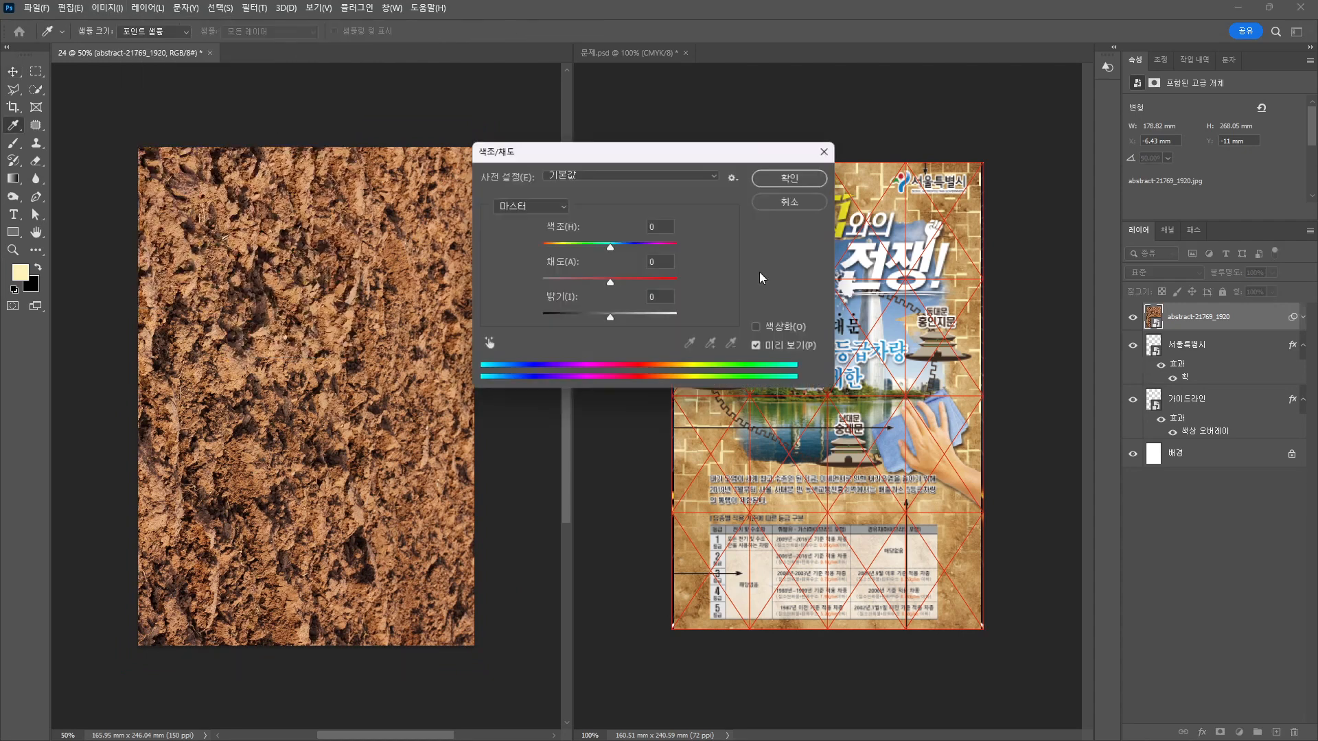
{"action": "left_click", "coordinate": [780, 328]}
{"action": "left_click_drag", "start_coordinate": [580, 250], "coordinate": [621, 317]}
{"action": "left_click_drag", "start_coordinate": [556, 249], "coordinate": [554, 250]}
{"action": "left_click_drag", "start_coordinate": [572, 283], "coordinate": [580, 285]}
{"action": "key", "text": "Return"}
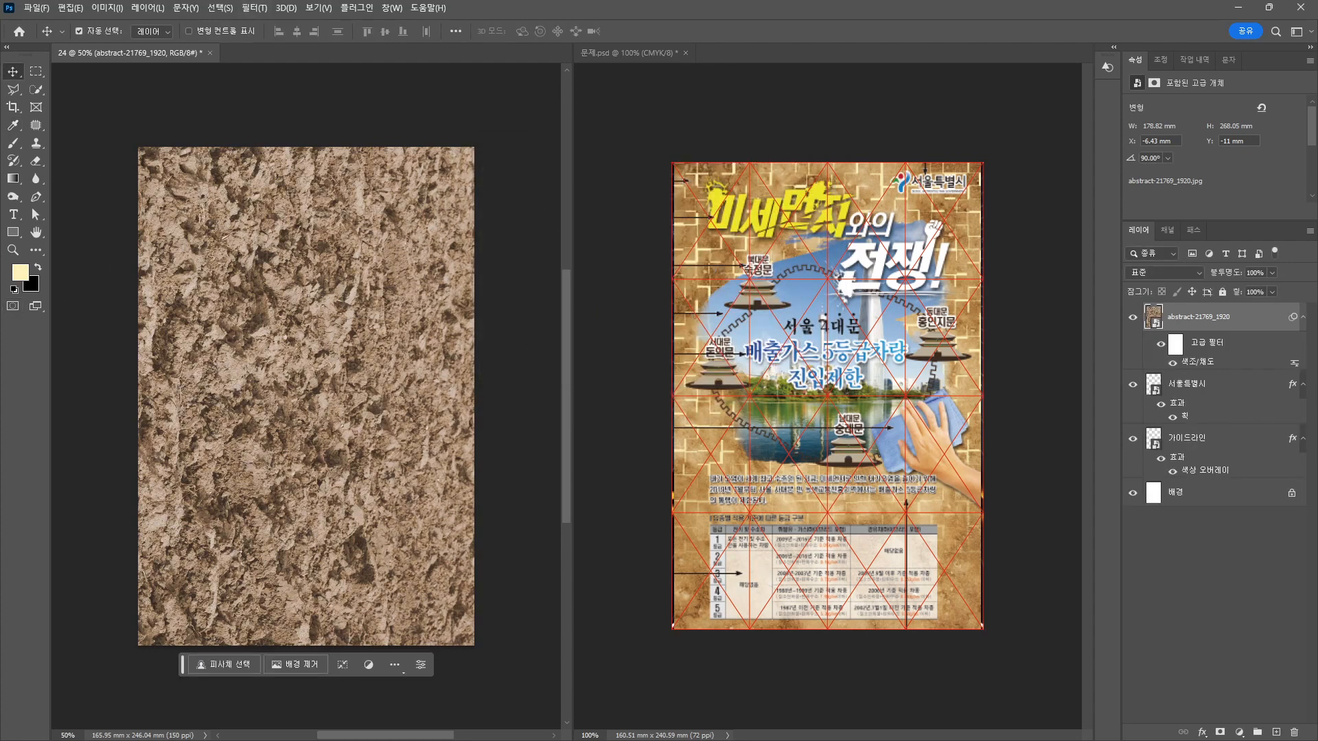
Check the PDF brief, duplicate the texture layer in Photoshop and apply the Tile stylize filter to the copy.
{"action": "key", "text": "alt+Tab"}
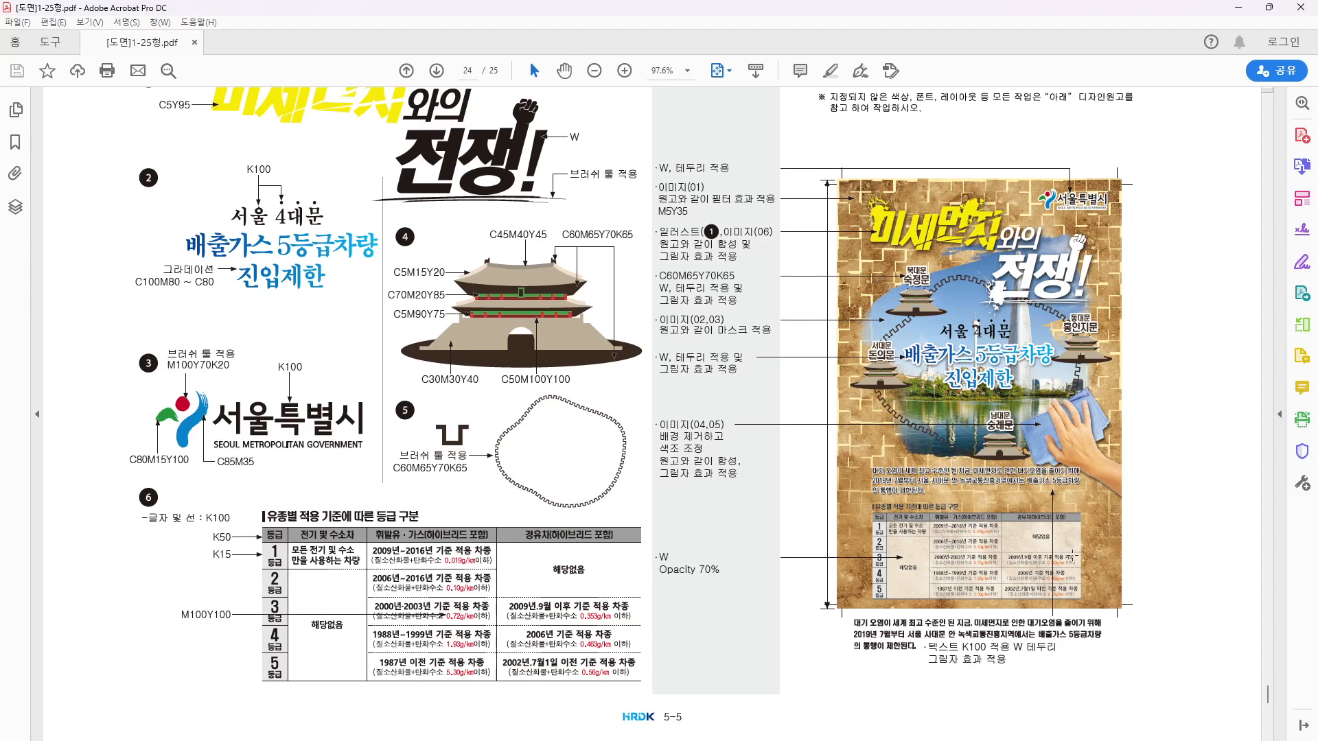
{"action": "key", "text": "alt+Tab"}
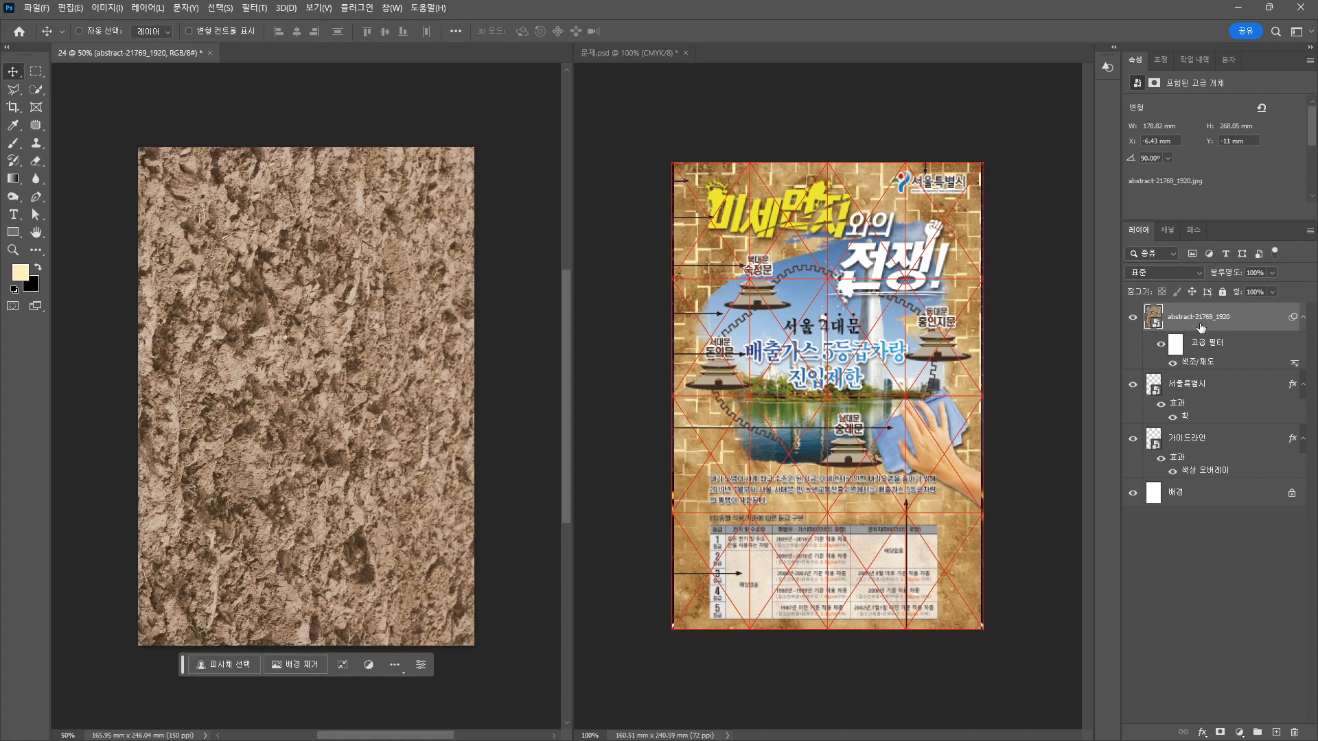
{"action": "key", "text": "ctrl+j"}
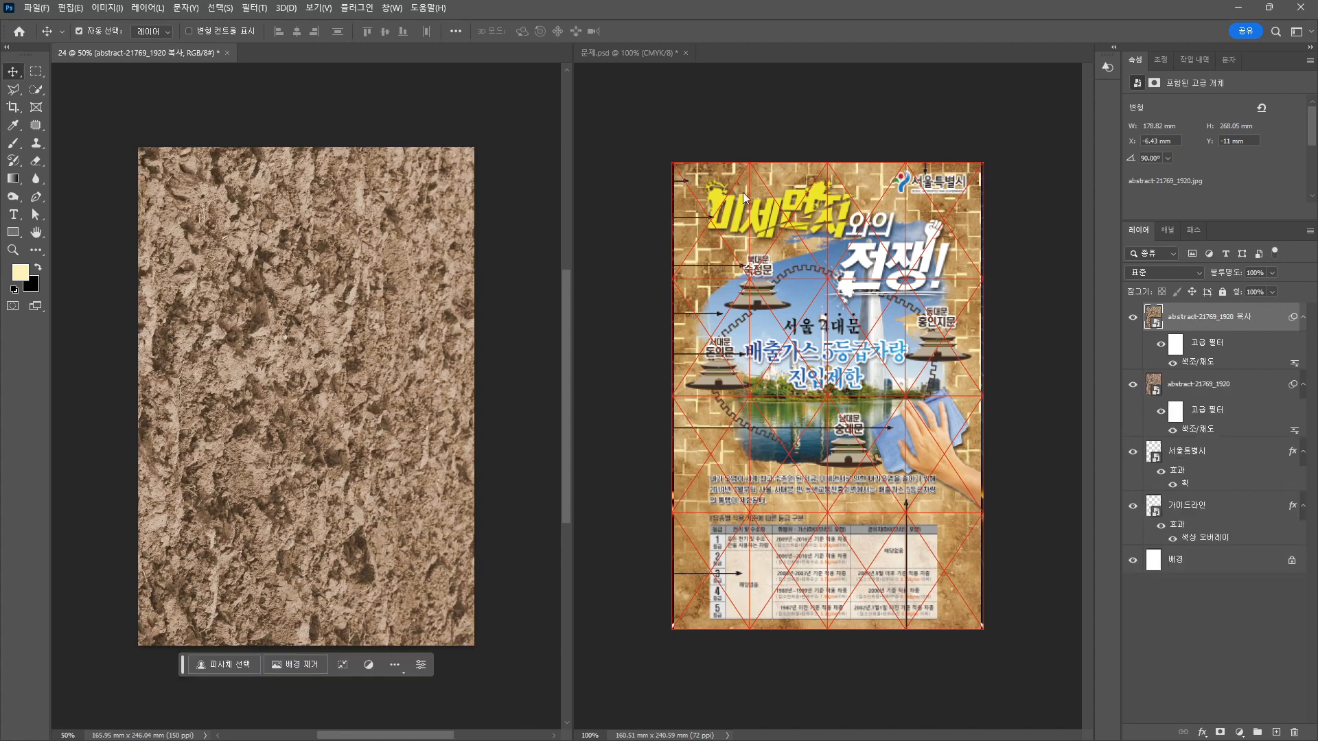
{"action": "left_click", "coordinate": [254, 8]}
{"action": "mouse_move", "coordinate": [337, 238]}
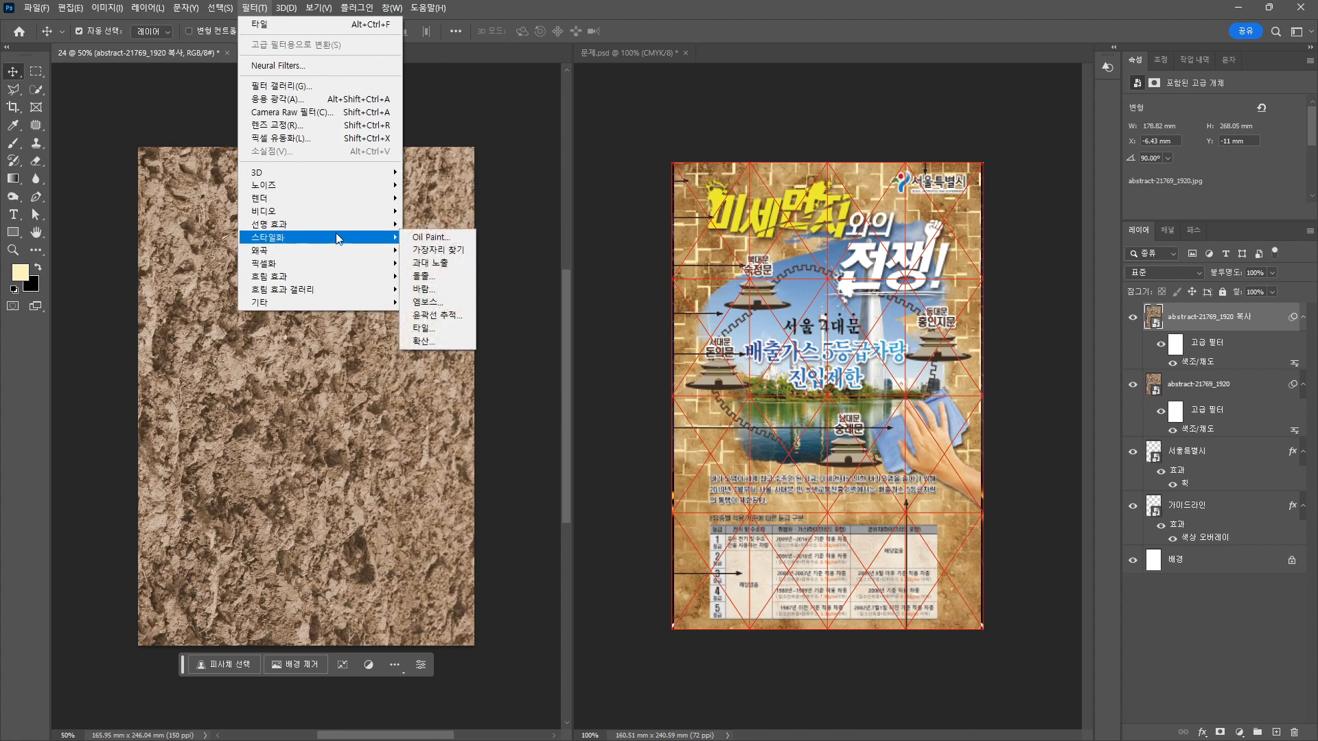
{"action": "left_click", "coordinate": [440, 327]}
{"action": "left_click", "coordinate": [432, 186]}
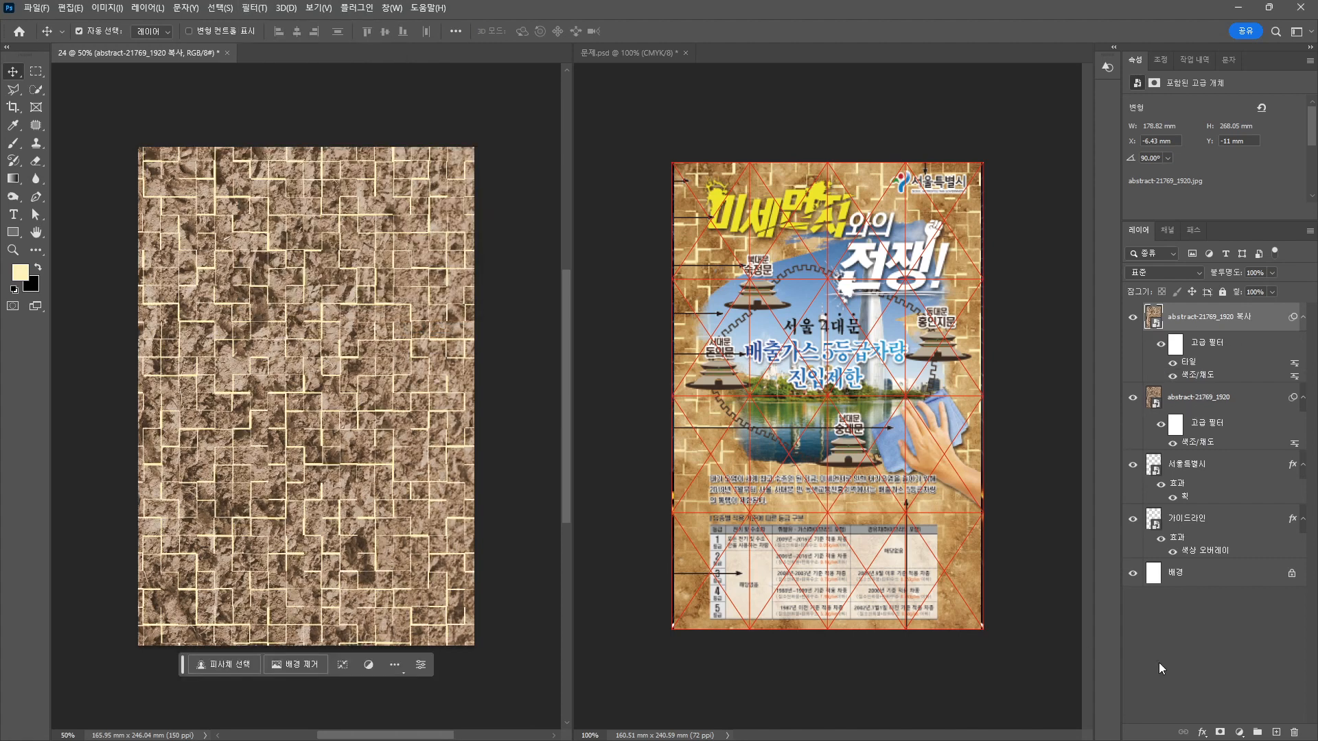
Add a layer mask to the tiled copy and paint black with a soft 600 px brush to hide the tiles across the lower part.
{"action": "left_click", "coordinate": [1220, 733]}
{"action": "key", "text": "b"}
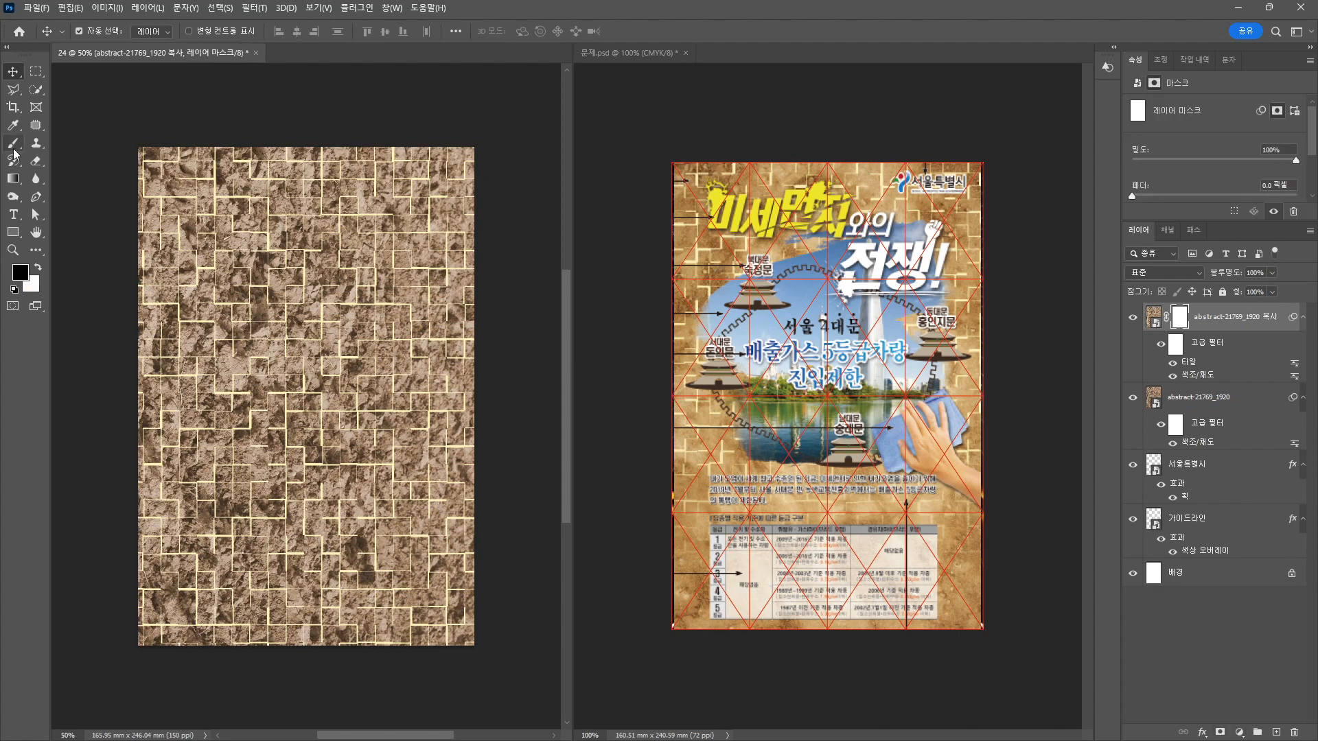
{"action": "mouse_move", "coordinate": [292, 560]}
{"action": "left_mouse_down"}
{"action": "mouse_move", "coordinate": [185, 577]}
{"action": "mouse_move", "coordinate": [485, 648]}
{"action": "left_mouse_up"}
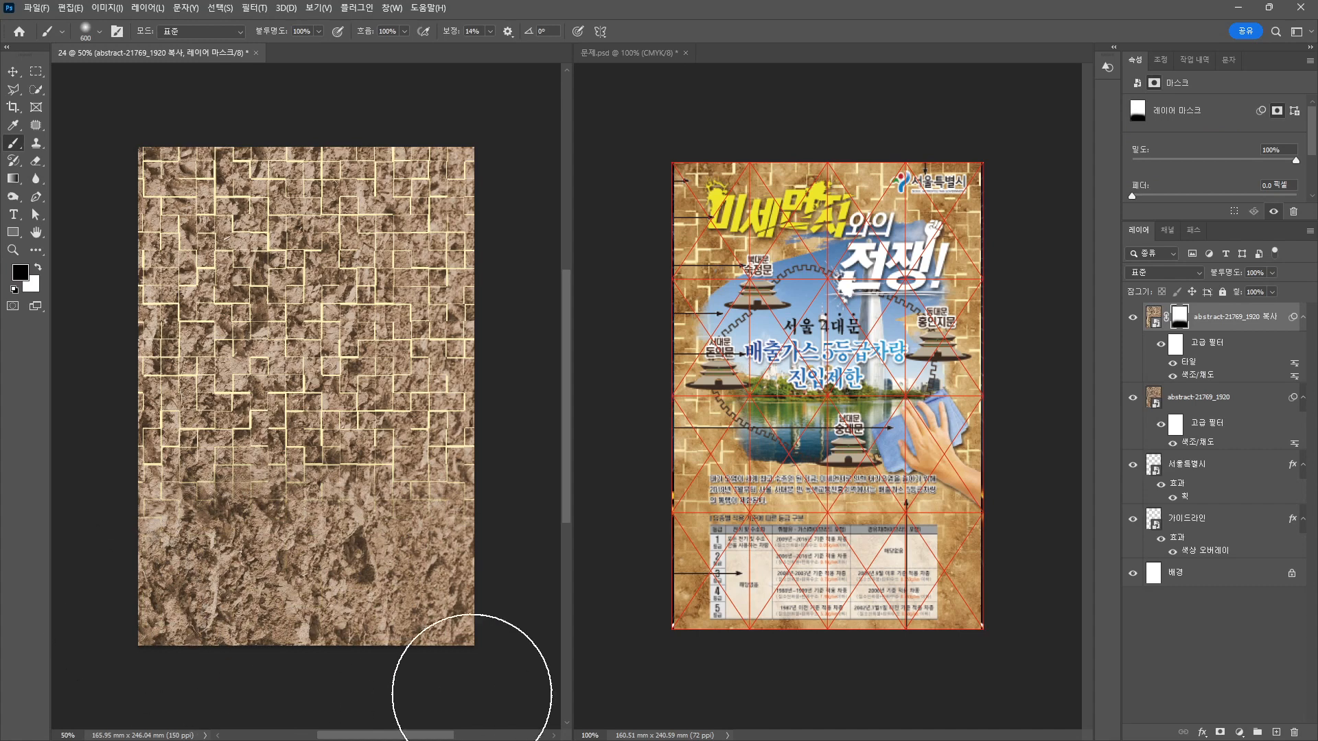
Rename both the original texture layer and its tiled copy 이미지1.
{"action": "left_click", "coordinate": [1201, 401]}
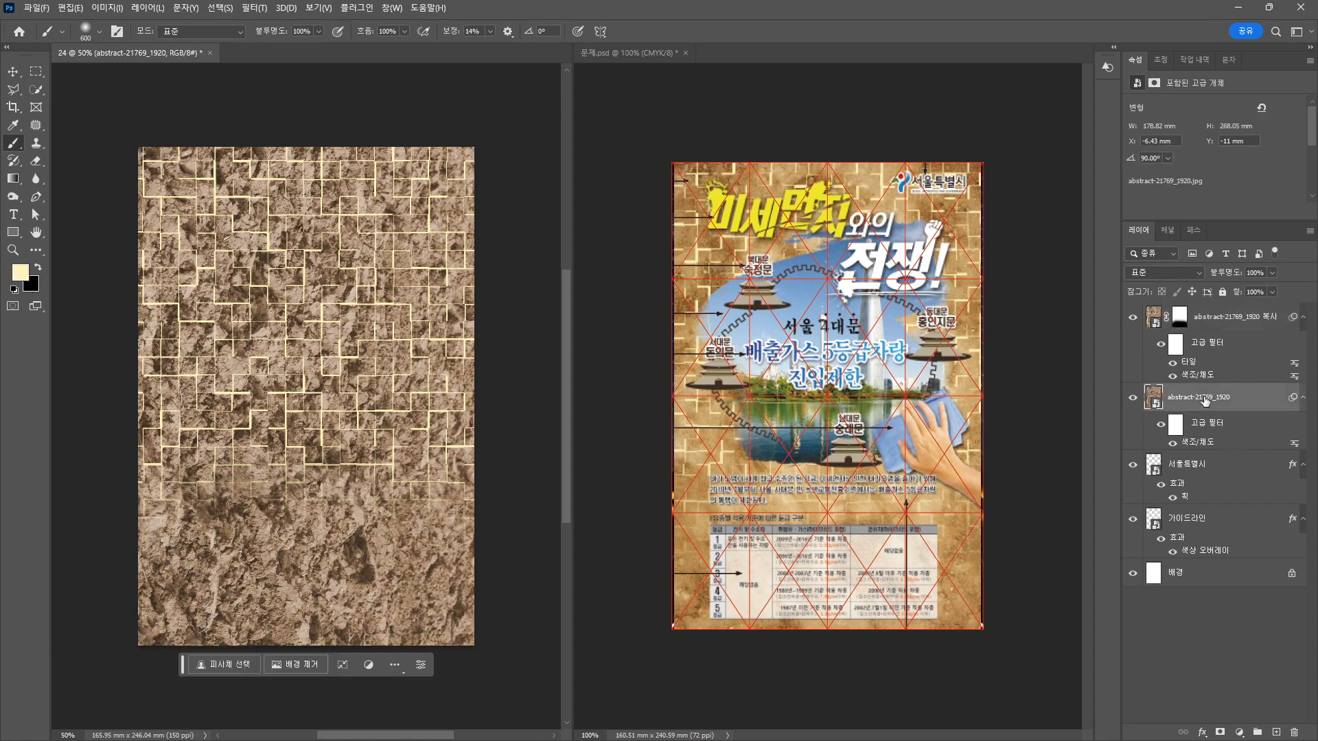
{"action": "double_click", "coordinate": [1204, 398]}
{"action": "type", "text": "임지1"}
{"action": "key", "text": "Return"}
{"action": "double_click", "coordinate": [1211, 317]}
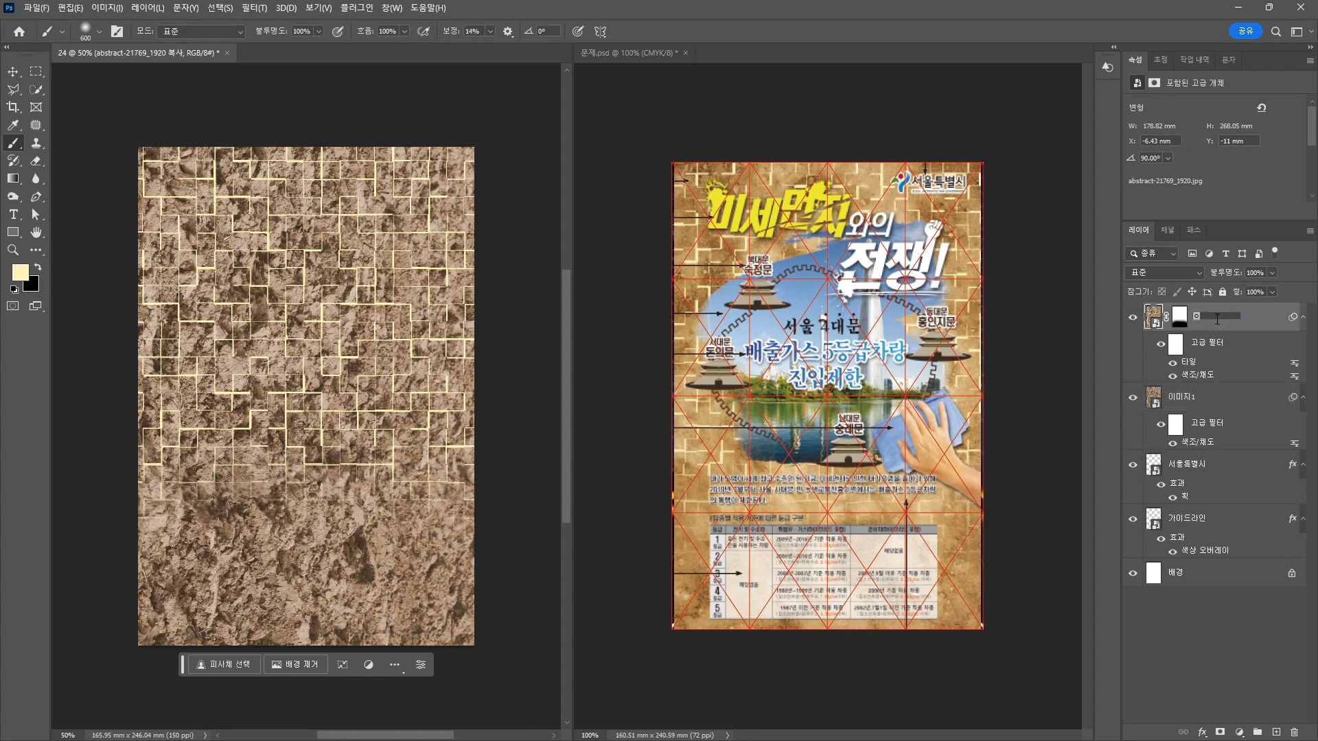
{"action": "type", "text": "임지1"}
{"action": "key", "text": "Return"}
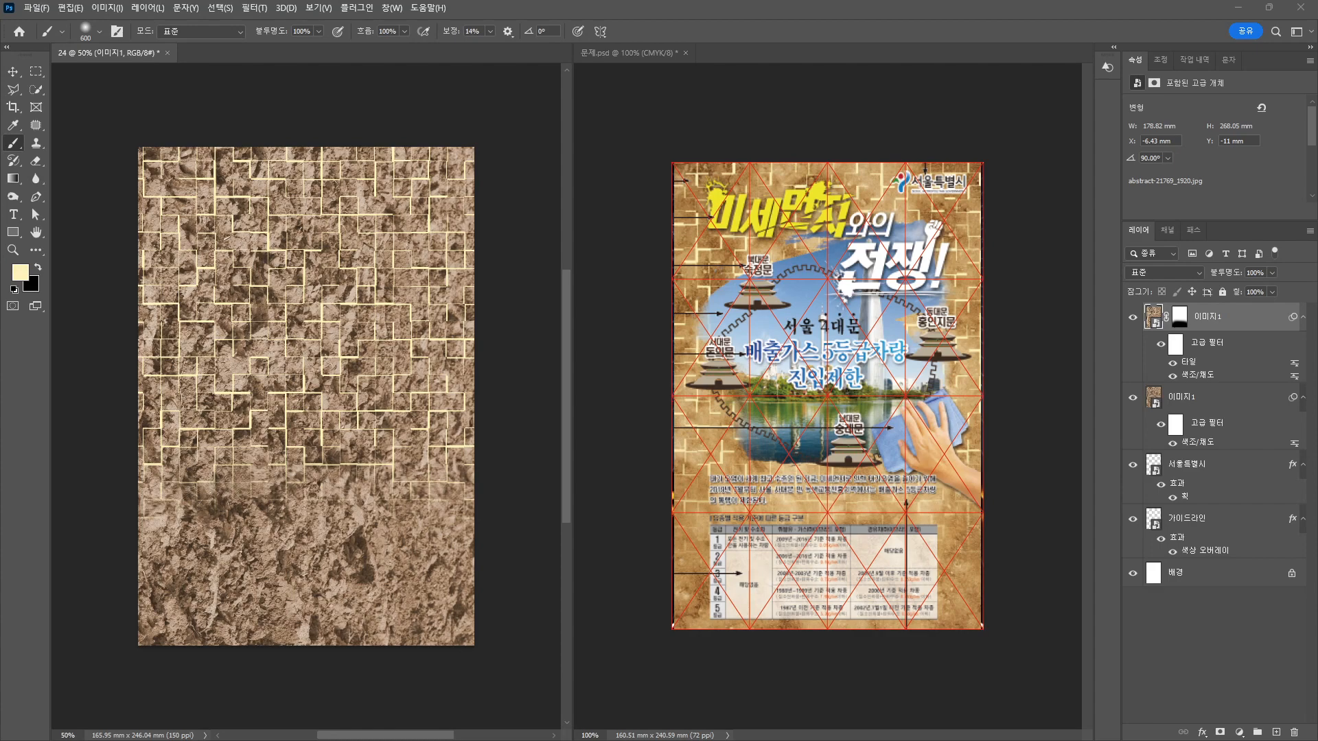
In Illustrator, select the black 와의 전쟁! lettering with the fist on the artboard and set its fill to white with K 0.
{"action": "key", "text": "alt+Tab"}
{"action": "left_click_drag", "start_coordinate": [517, 182], "coordinate": [759, 295]}
{"action": "left_click", "coordinate": [783, 342]}
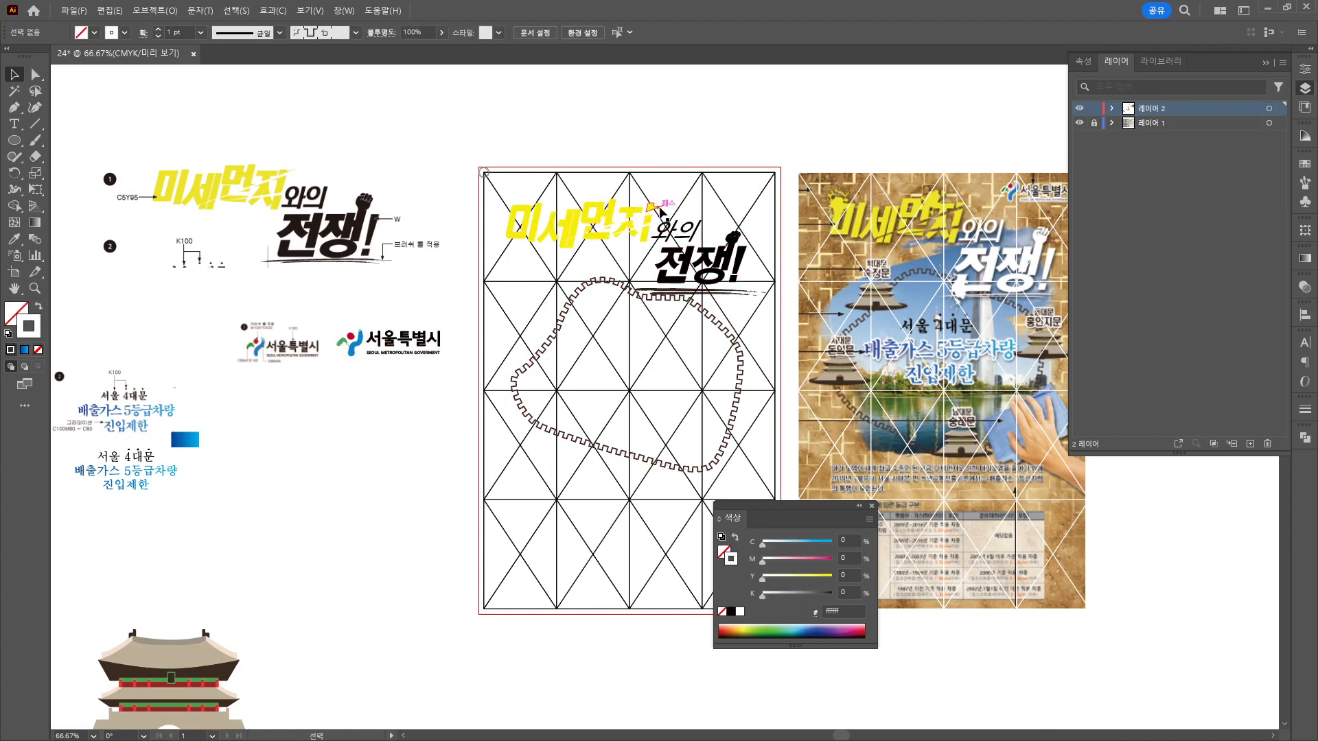
{"action": "left_click_drag", "start_coordinate": [748, 224], "coordinate": [670, 294]}
{"action": "left_click_drag", "start_coordinate": [738, 326], "coordinate": [701, 357]}
{"action": "left_click_drag", "start_coordinate": [741, 305], "coordinate": [737, 289]}
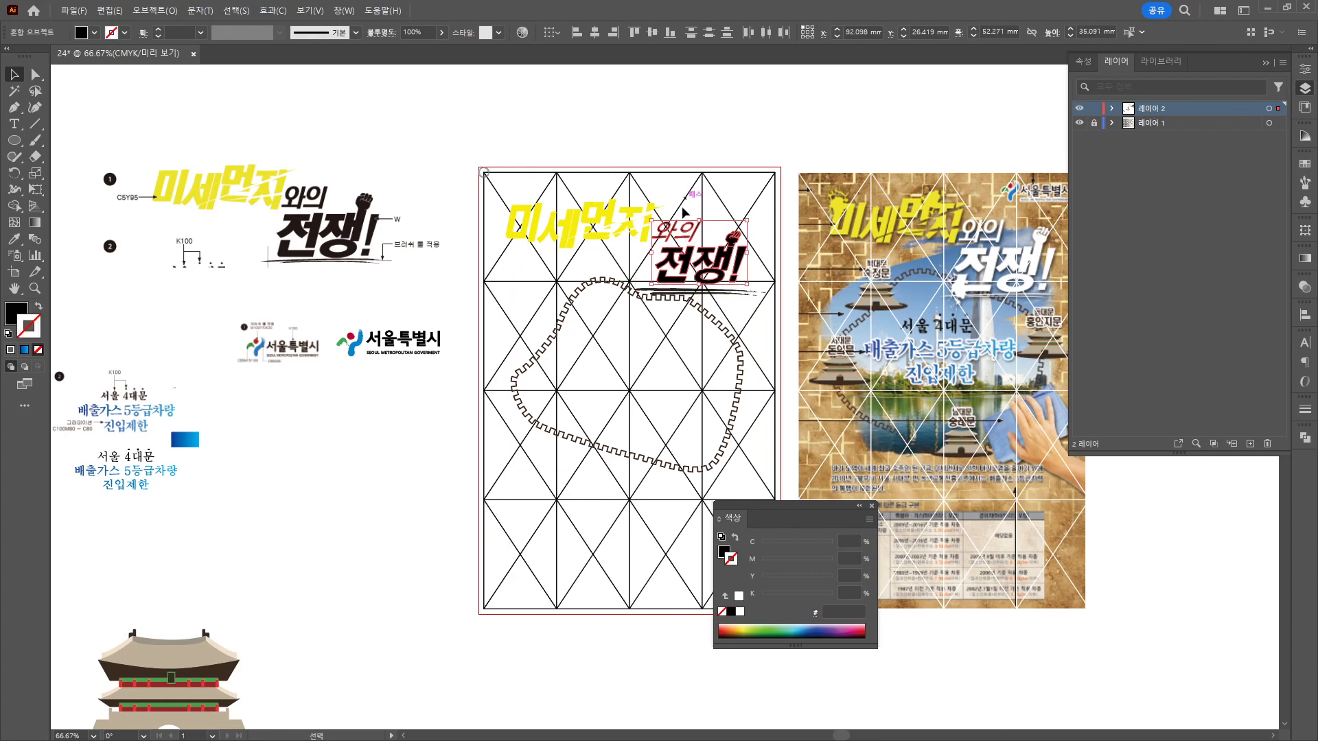
{"action": "left_click", "coordinate": [21, 313]}
{"action": "left_click_drag", "start_coordinate": [856, 590], "coordinate": [780, 600]}
{"action": "type", "text": "00"}
{"action": "key", "text": "Return"}
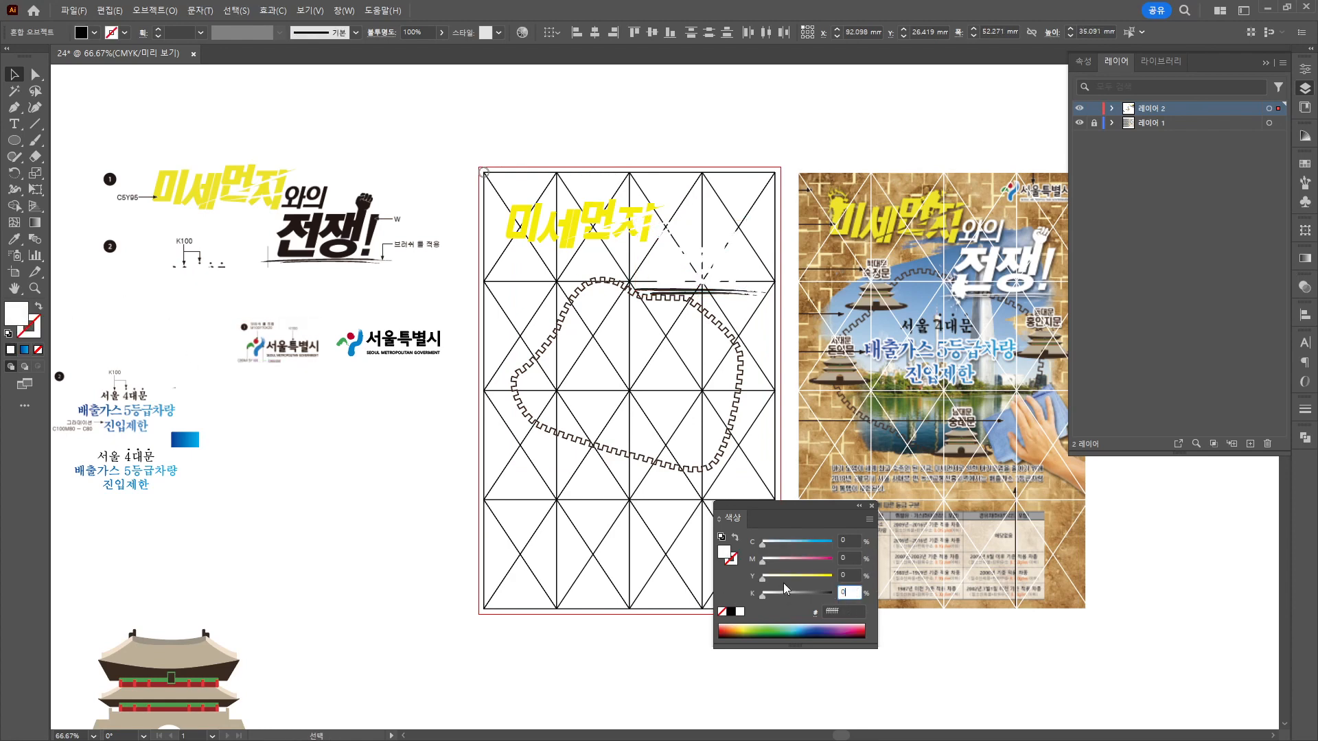
Expand the appearance of the brush stroke beneath the title and set its fill to K 0.
{"action": "left_click", "coordinate": [740, 294]}
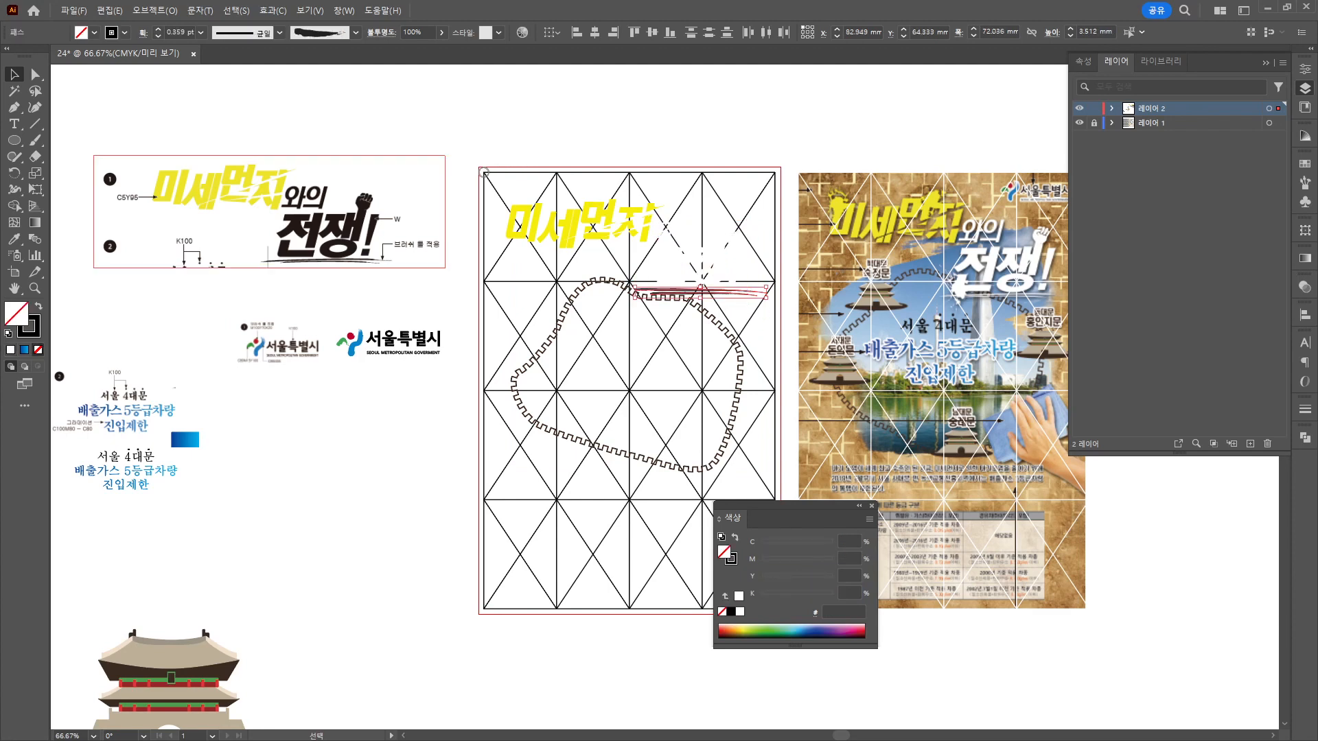
{"action": "left_click", "coordinate": [154, 10]}
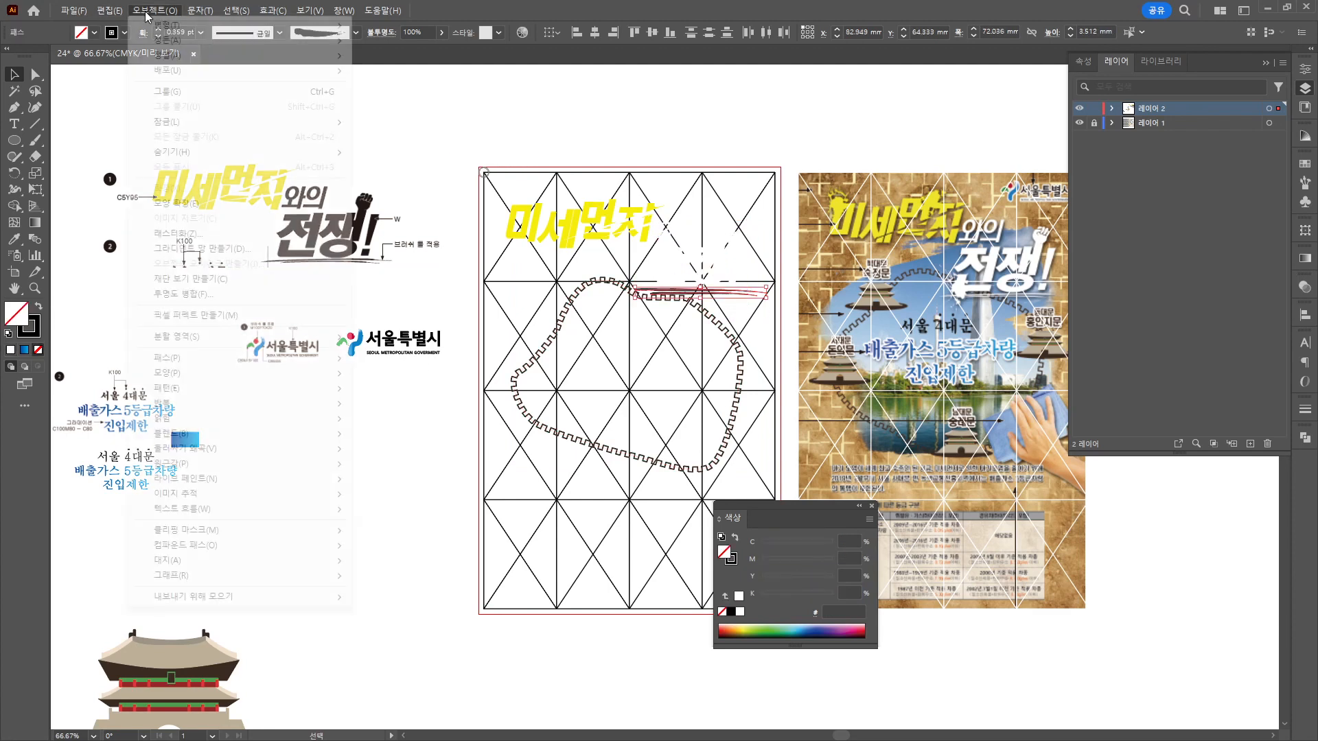
{"action": "left_click", "coordinate": [180, 204]}
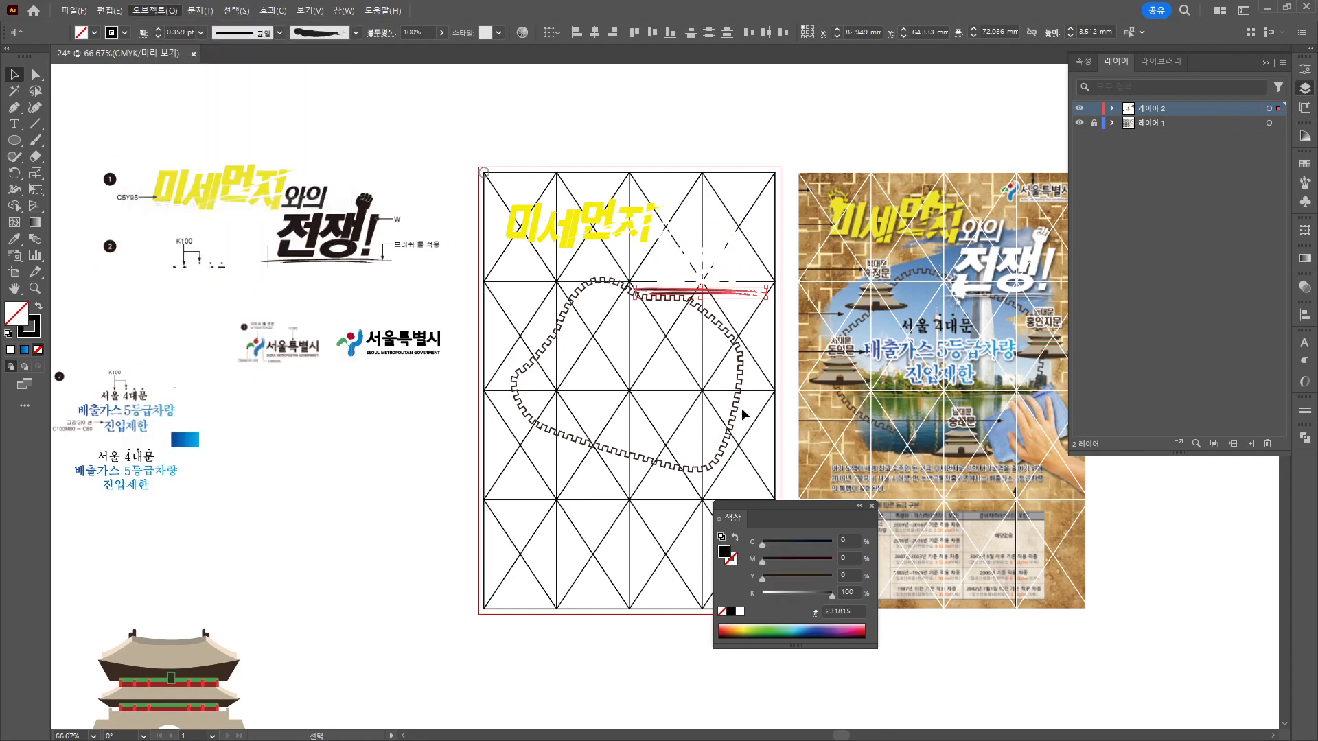
{"action": "left_click", "coordinate": [852, 589]}
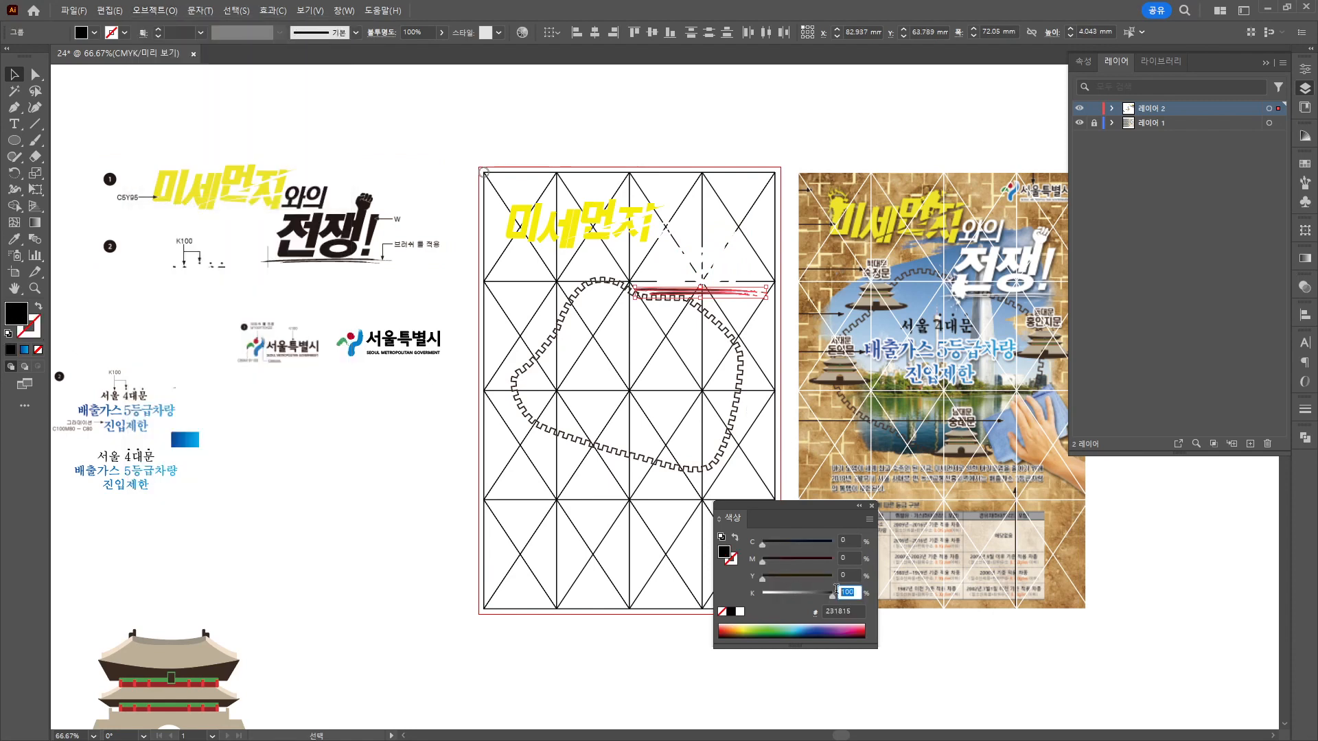
{"action": "type", "text": "0"}
{"action": "key", "text": "Return"}
Select the complete title artwork together with its brush underline and copy it.
{"action": "mouse_move", "coordinate": [511, 186]}
{"action": "left_mouse_down"}
{"action": "mouse_move", "coordinate": [743, 299]}
{"action": "mouse_move", "coordinate": [759, 338]}
{"action": "left_mouse_up"}
{"action": "left_click", "coordinate": [740, 364], "text": "shift"}
{"action": "key", "text": "ctrl+c"}
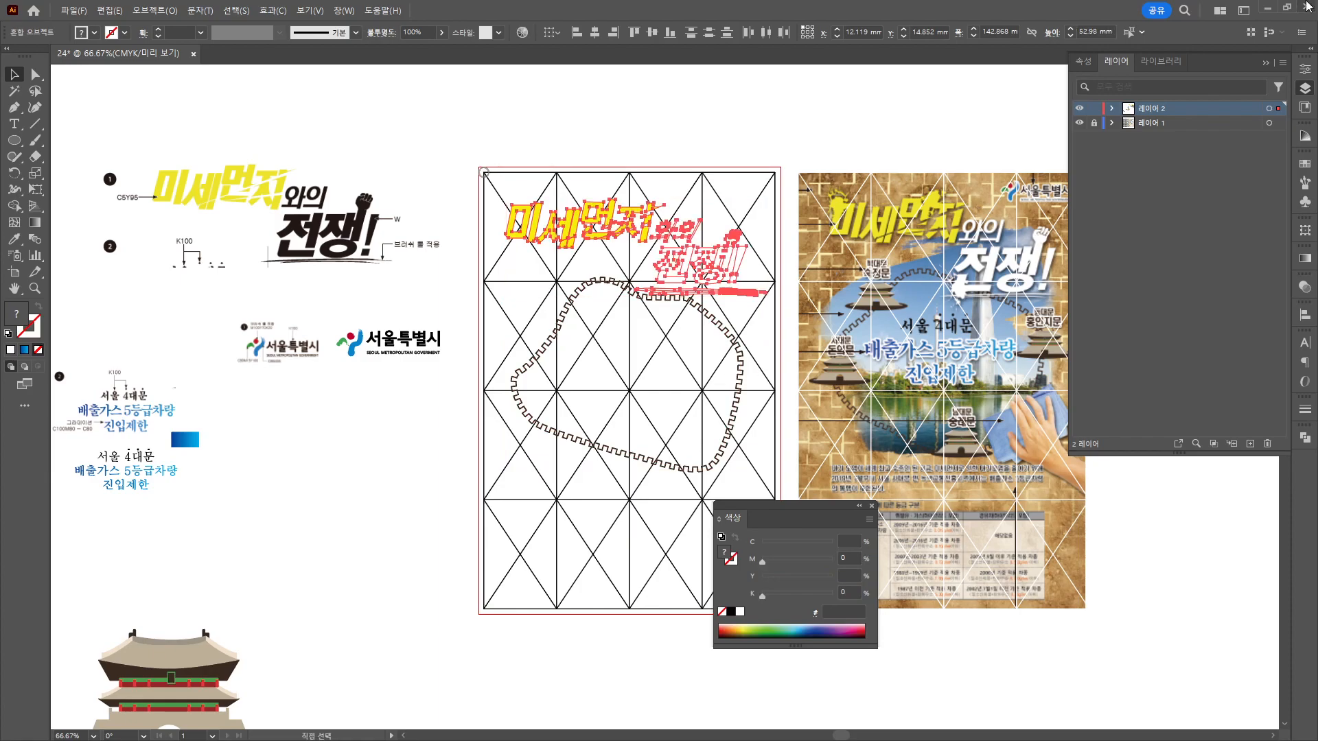
Switch to Photoshop and paste the copied title artwork into the poster document as a smart object.
{"action": "left_click", "coordinate": [1267, 8]}
{"action": "key", "text": "ctrl+v"}
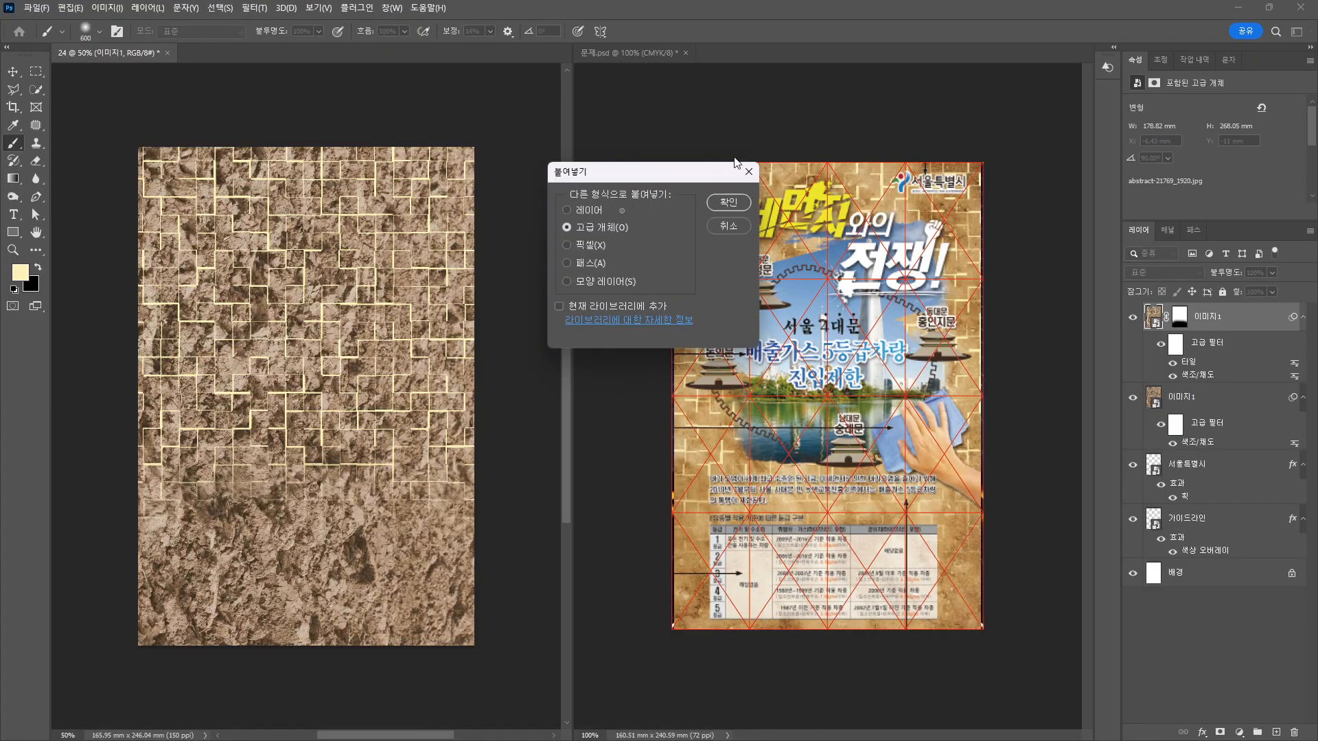
{"action": "key", "text": "Return"}
{"action": "key", "text": "Return"}
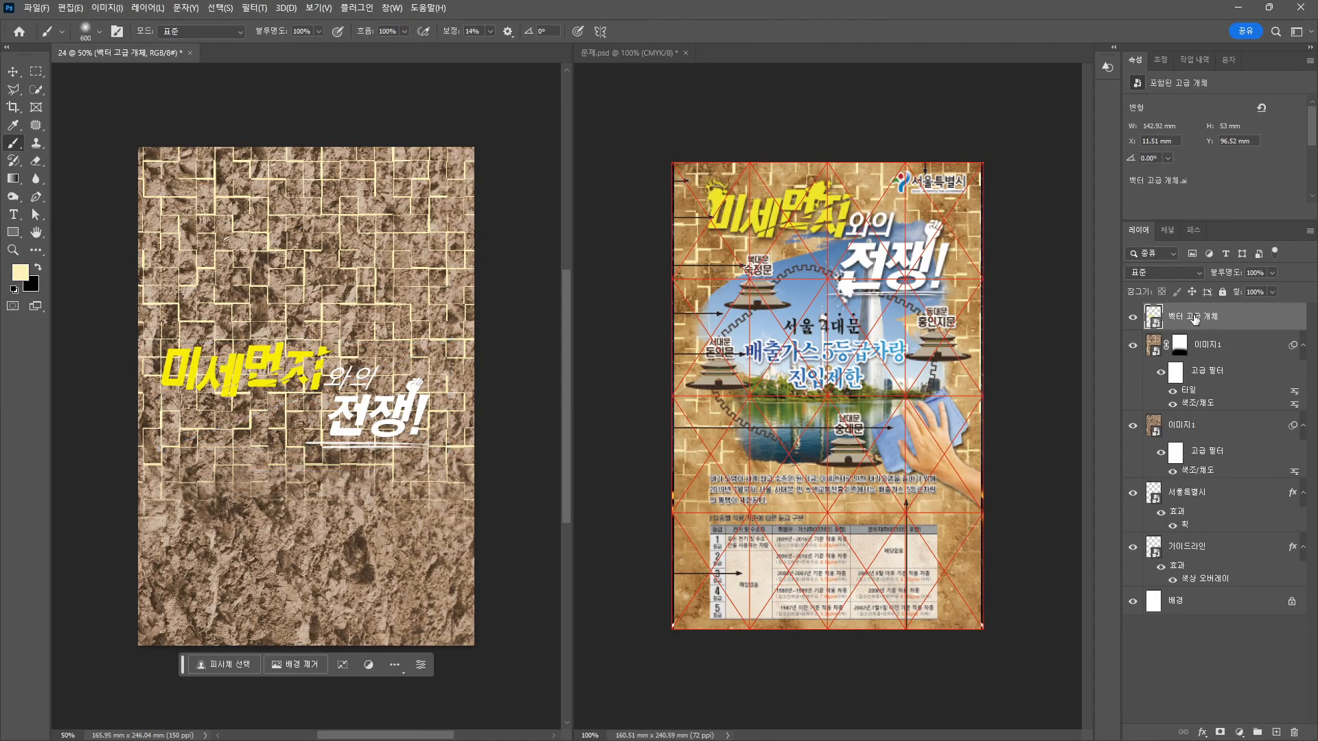
Move the title smart object and both 이미지1 texture layers beneath the 서울특별시 and 가이드라인 layers.
{"action": "left_click", "coordinate": [1206, 430], "text": "shift"}
{"action": "left_click_drag", "start_coordinate": [1207, 429], "coordinate": [1191, 580]}
{"action": "left_click", "coordinate": [538, 385]}
{"action": "key", "text": "Return"}
Move the title to the upper part of the poster and scale it to about 147 × 58 mm.
{"action": "key", "text": "v"}
{"action": "left_click_drag", "start_coordinate": [222, 374], "coordinate": [241, 220]}
{"action": "key", "text": "ctrl+t"}
{"action": "left_click_drag", "start_coordinate": [324, 291], "coordinate": [324, 300]}
{"action": "left_click_drag", "start_coordinate": [179, 241], "coordinate": [172, 241]}
{"action": "key", "text": "Return"}
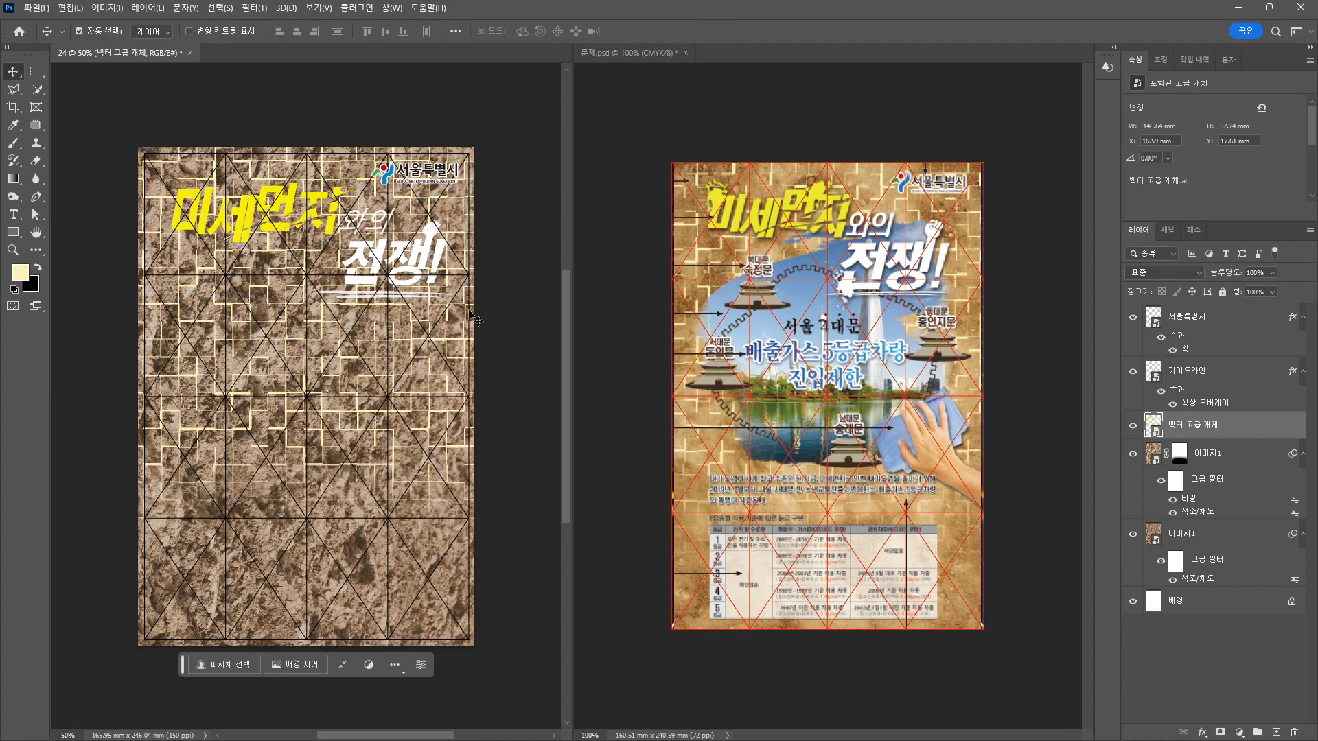
Add a Drop Shadow to the title with 81% opacity, 12 px distance and 18 px size.
{"action": "left_click", "coordinate": [1202, 733]}
{"action": "left_click", "coordinate": [1219, 727]}
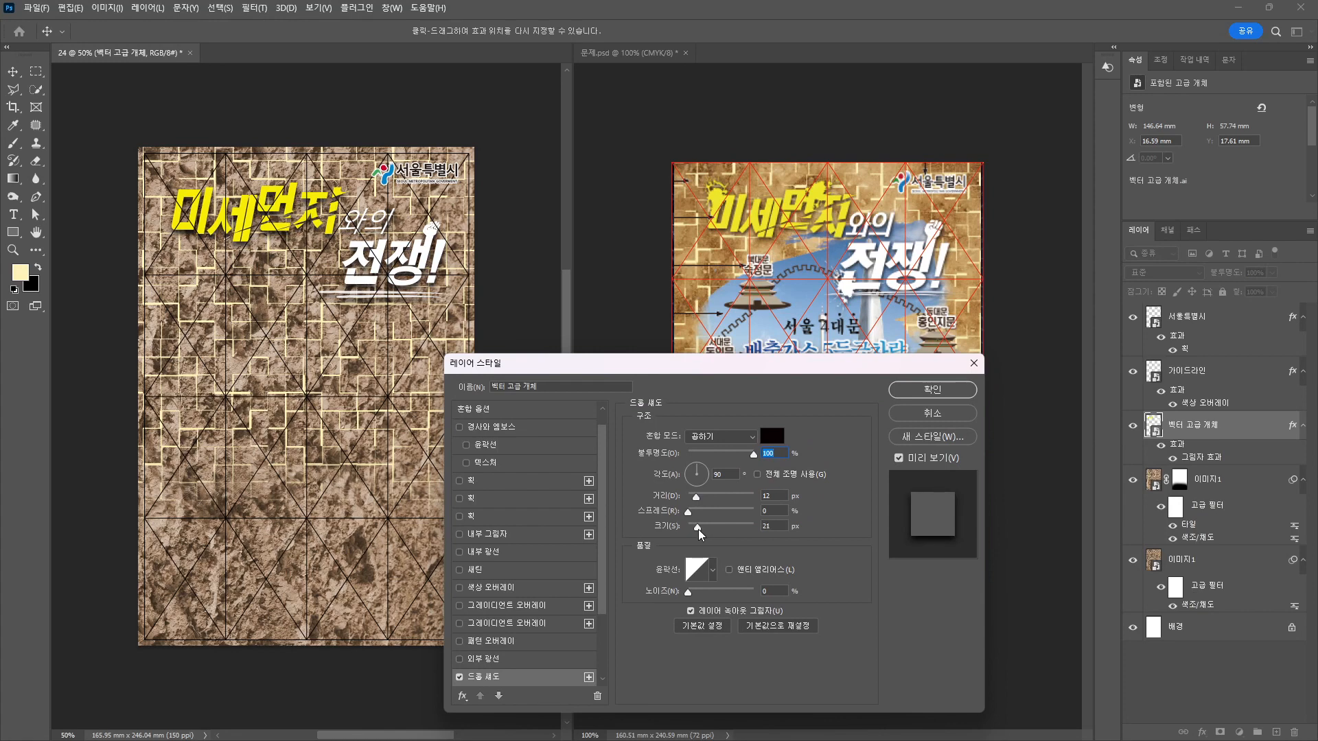
{"action": "left_click_drag", "start_coordinate": [700, 535], "coordinate": [699, 535]}
{"action": "left_click_drag", "start_coordinate": [744, 454], "coordinate": [740, 454]}
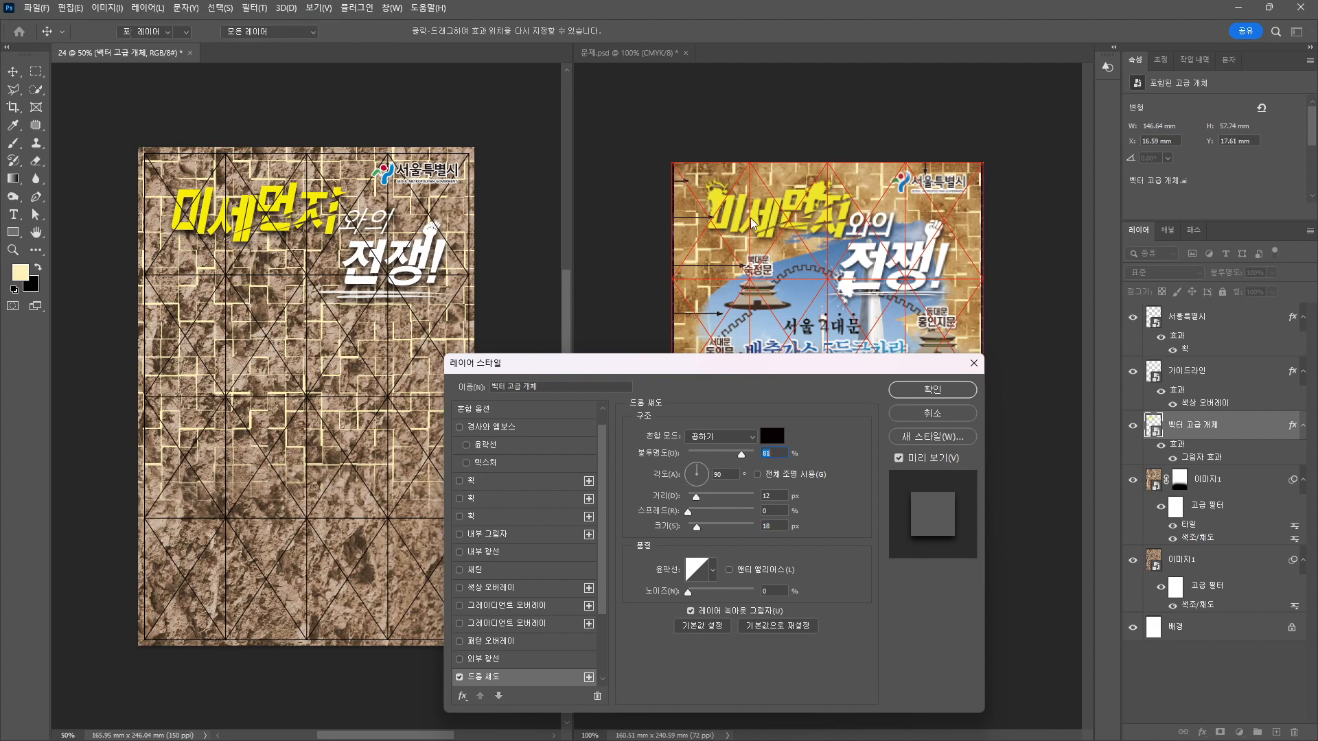
{"action": "key", "text": "Return"}
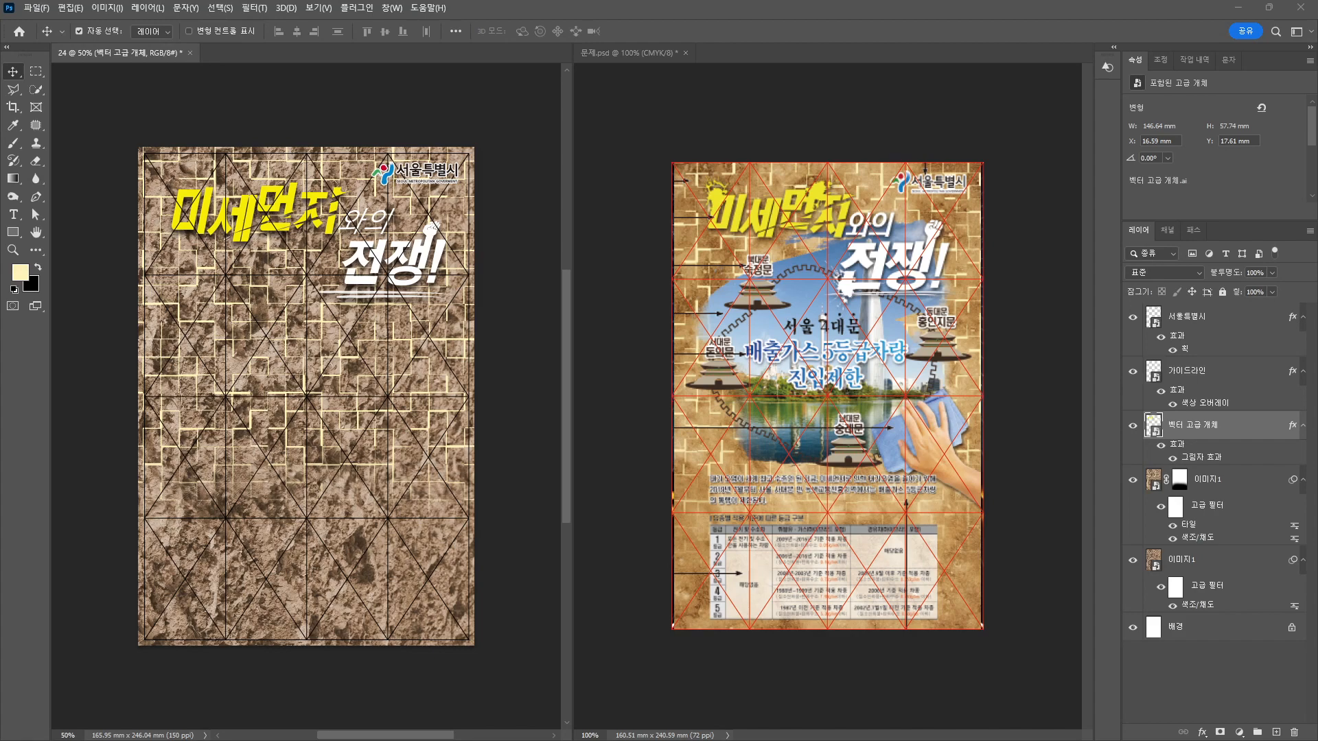
Open the ink stain photo business-4377646_1280.jpg as a separate document.
{"action": "left_click", "coordinate": [37, 7]}
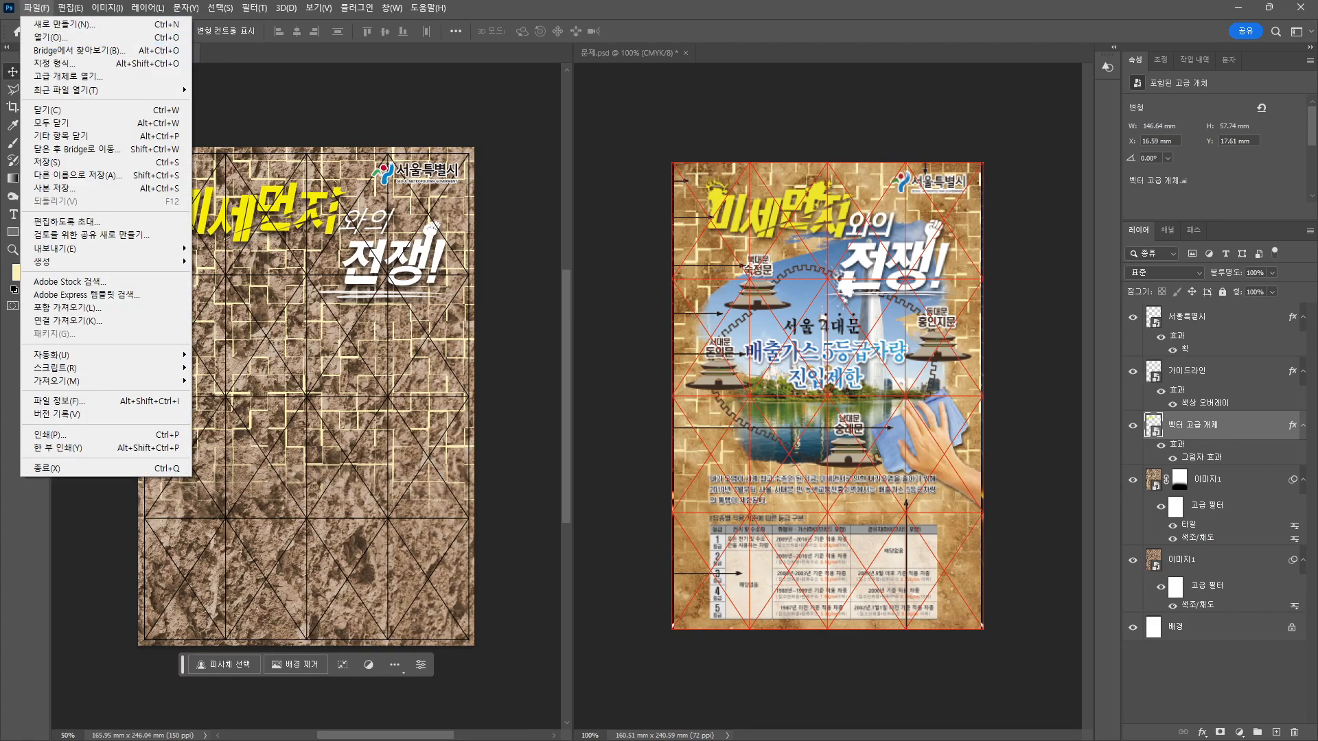
{"action": "key", "text": "Escape"}
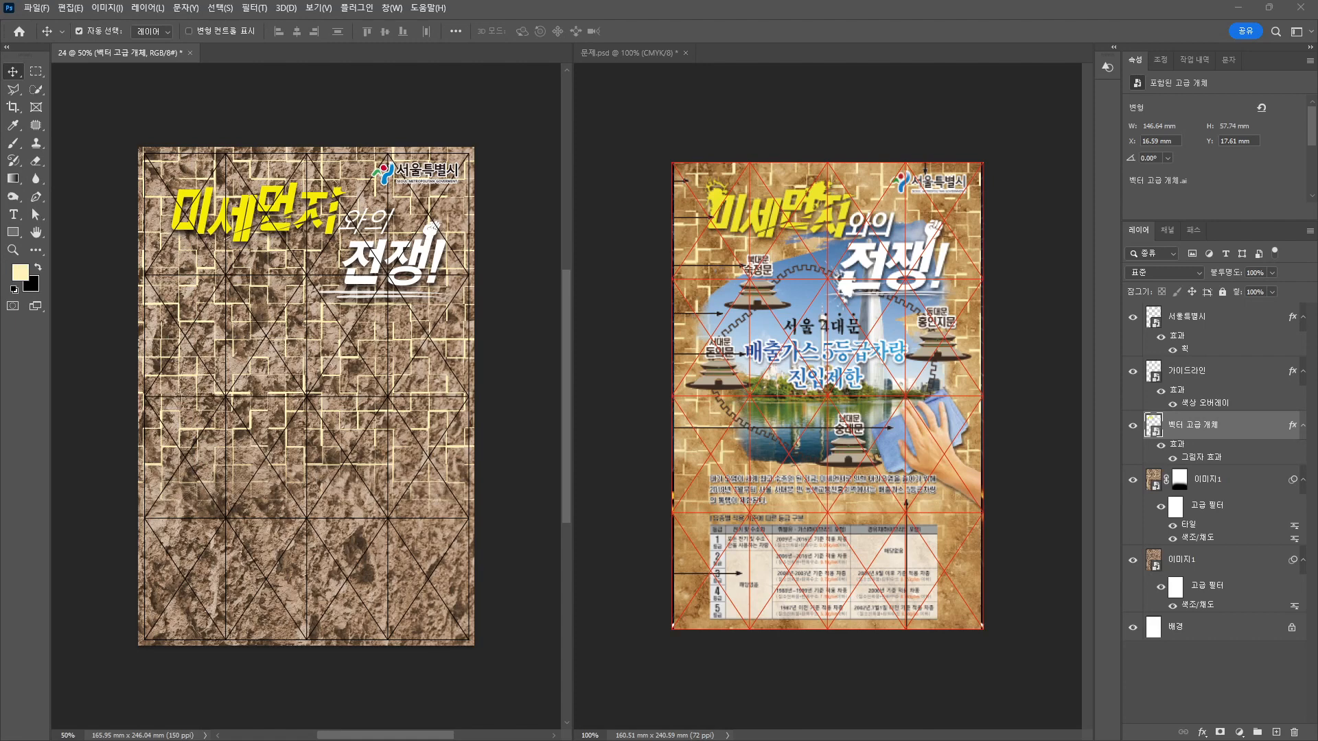
{"action": "left_click_drag", "start_coordinate": [237, 2], "coordinate": [236, 27]}
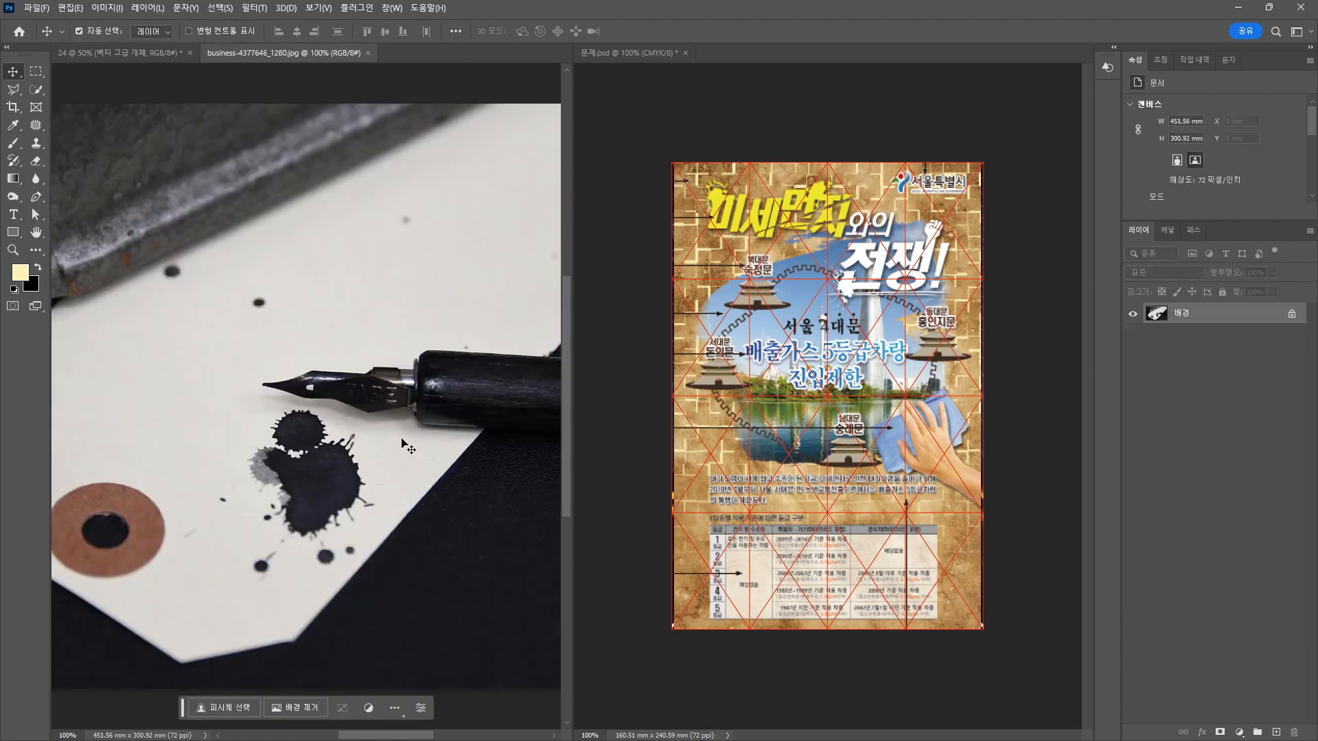
{"action": "scroll", "coordinate": [319, 506], "scroll_direction": "up", "scroll_amount": 3}
Select the large dark ink blot below the pen nib with the Quick Selection tool, subtracting the light gap between its two parts.
{"action": "left_click", "coordinate": [36, 89]}
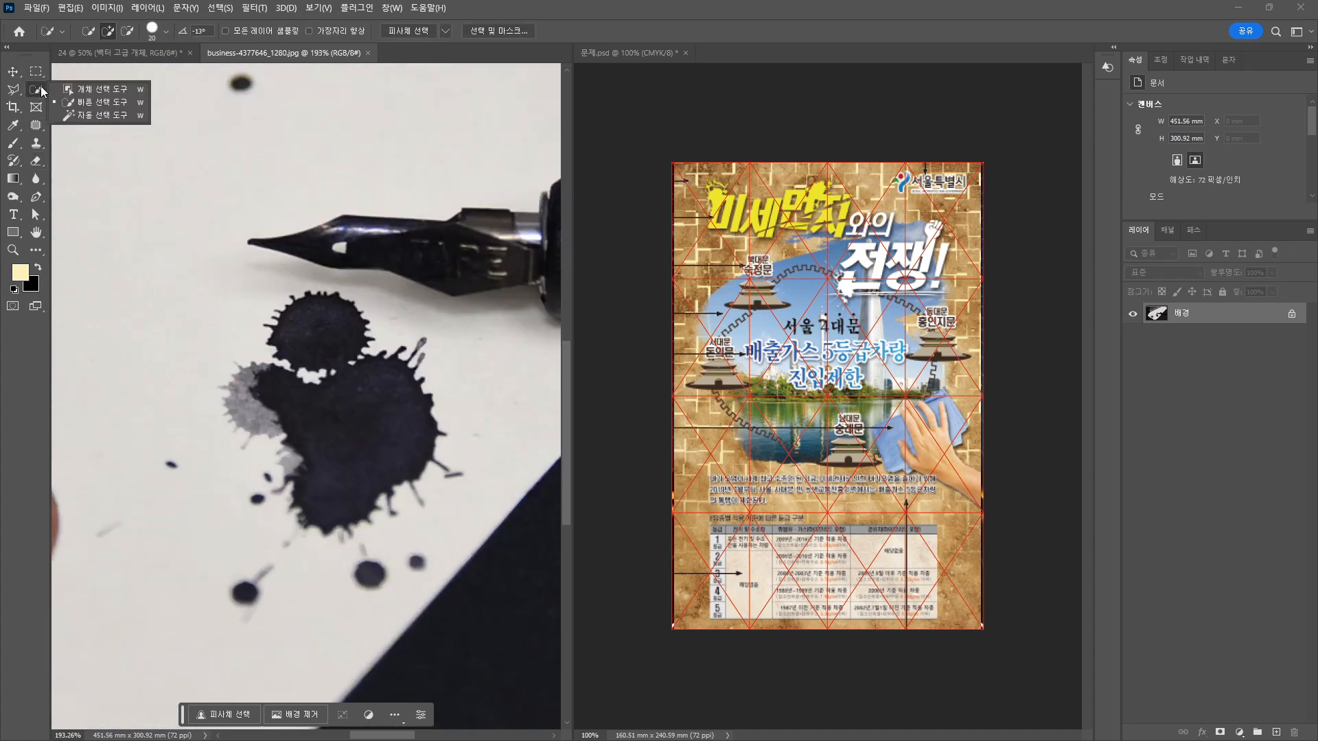
{"action": "left_click", "coordinate": [91, 108]}
{"action": "left_click", "coordinate": [329, 329]}
{"action": "mouse_move", "coordinate": [329, 330]}
{"action": "left_mouse_down"}
{"action": "mouse_move", "coordinate": [378, 457]}
{"action": "mouse_move", "coordinate": [353, 411]}
{"action": "left_mouse_up"}
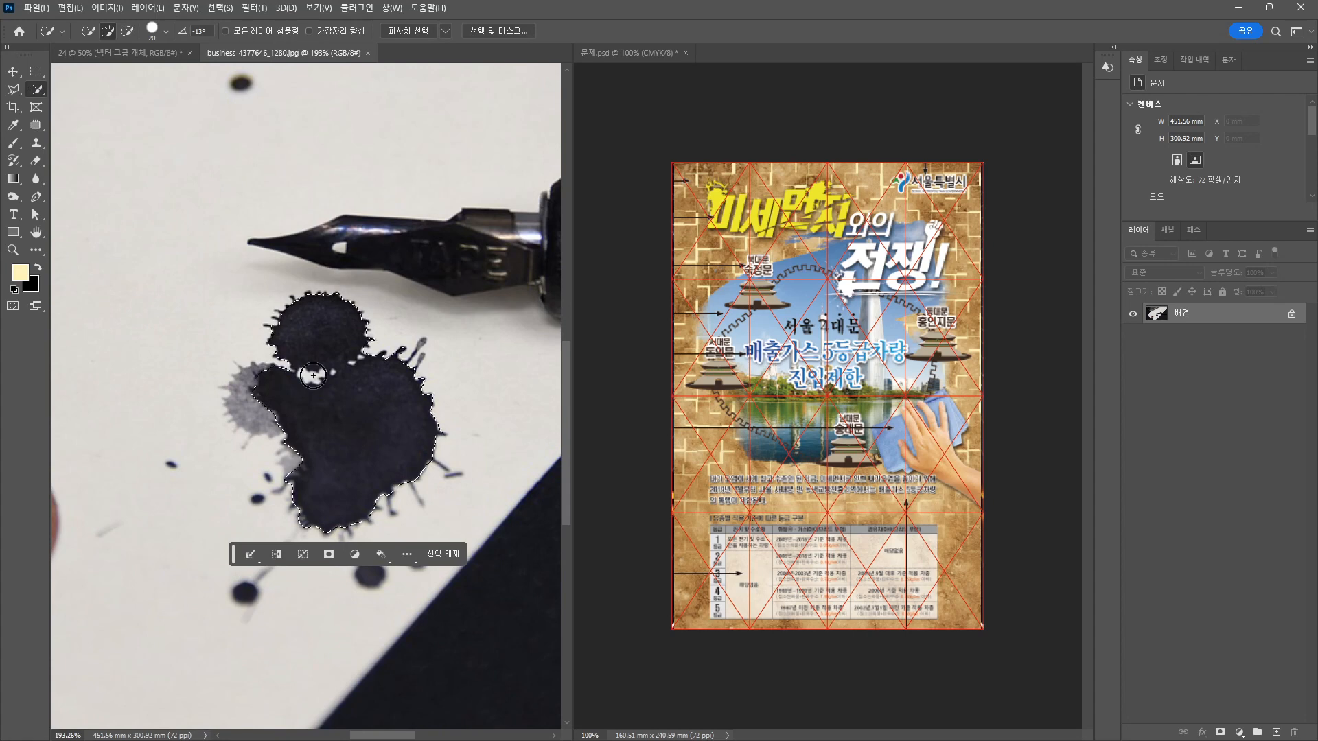
{"action": "key", "text": "alt"}
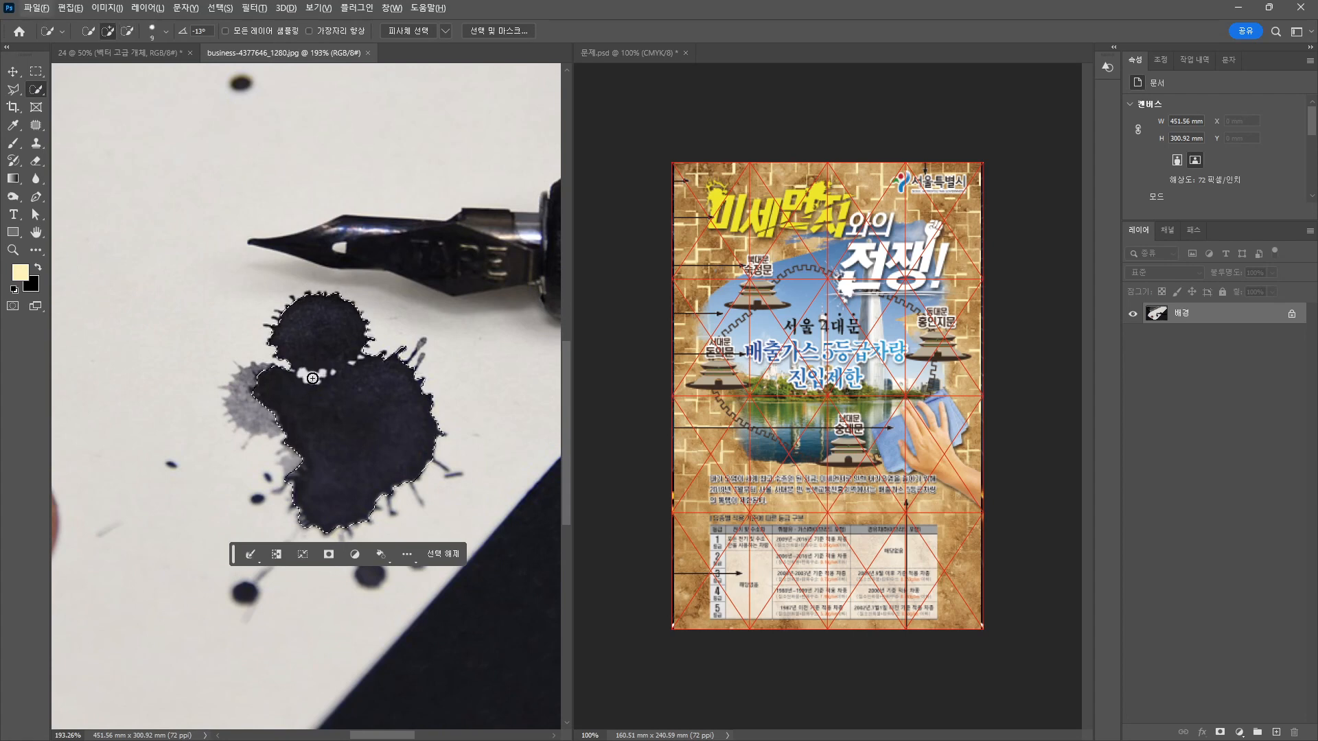
{"action": "key", "text": "bracketleft"}
{"action": "key", "text": "bracketleft"}
{"action": "key", "text": "bracketleft"}
{"action": "left_click", "coordinate": [301, 377], "text": "alt"}
Paste the ink blot into the poster document above the title layer and move it over the beginning of 미세먼지.
{"action": "left_click", "coordinate": [159, 53]}
{"action": "key", "text": "v"}
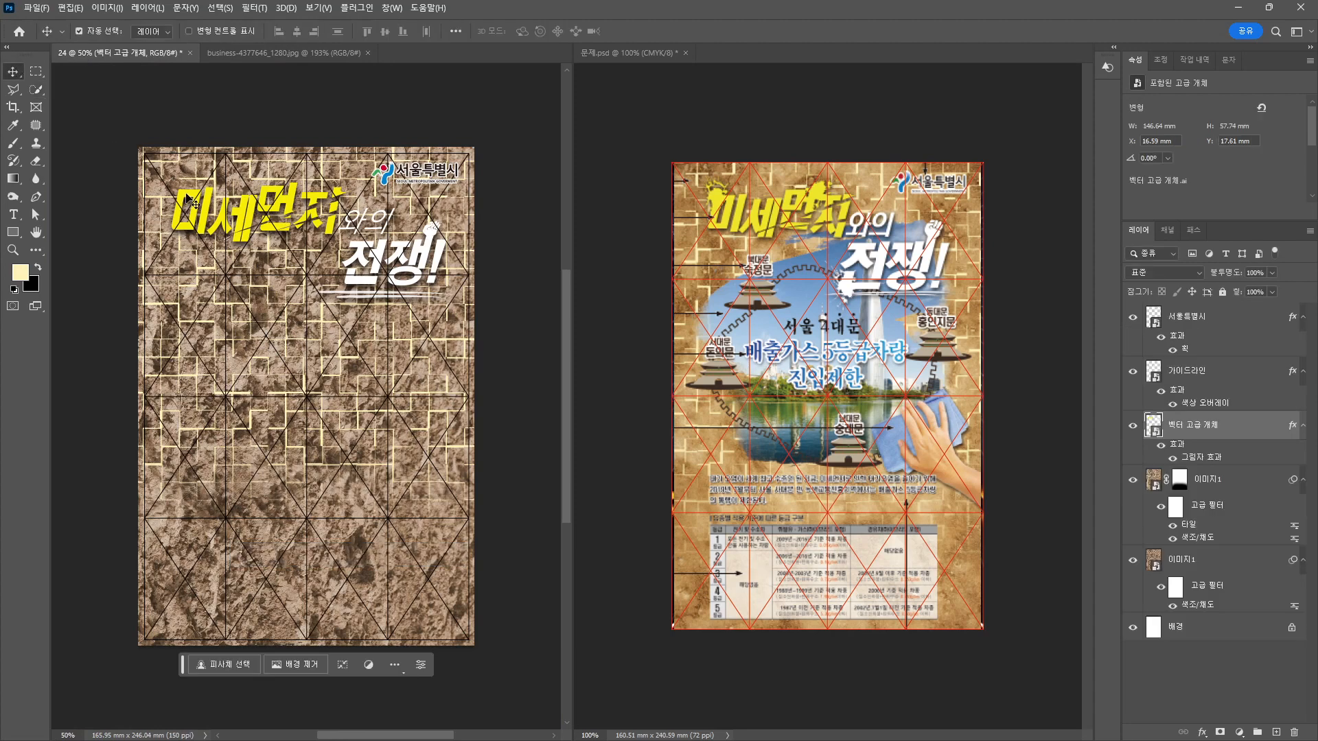
{"action": "key", "text": "ctrl+v"}
{"action": "left_click_drag", "start_coordinate": [306, 404], "coordinate": [199, 230]}
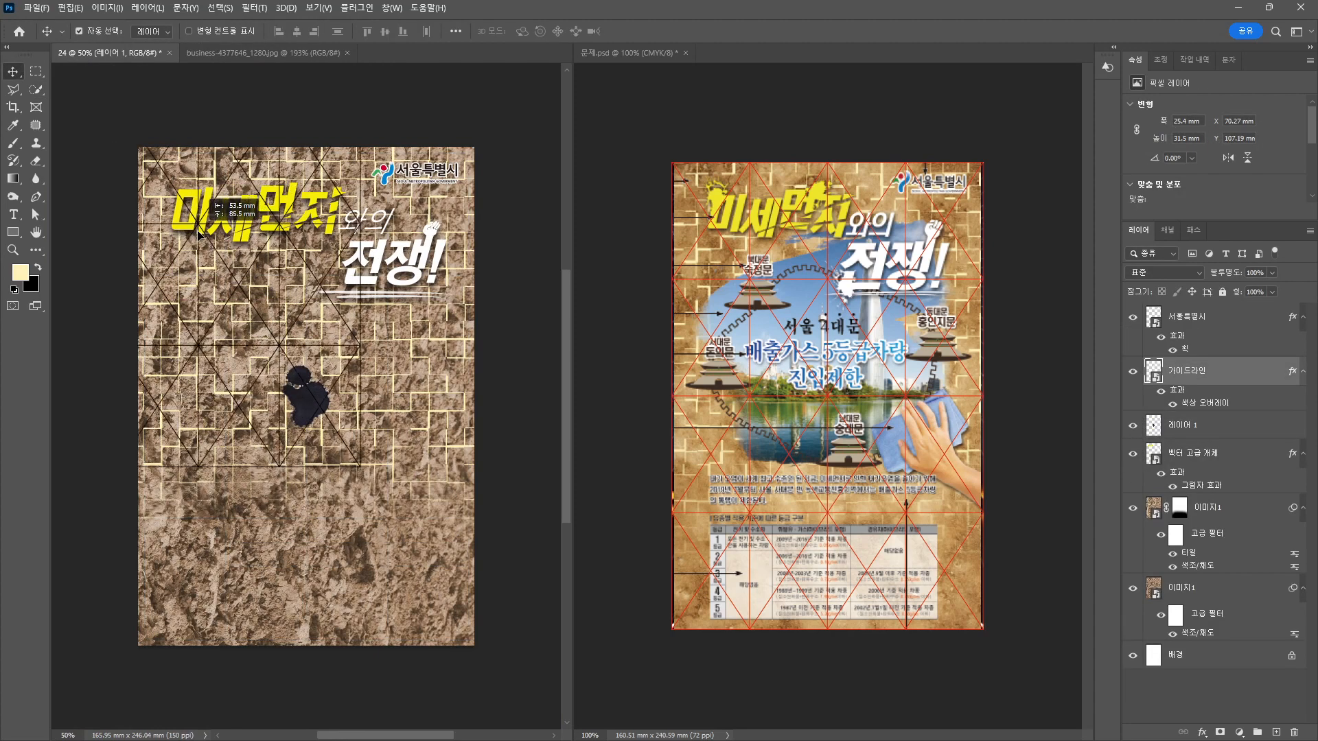
{"action": "key", "text": "ctrl+z"}
{"action": "left_click_drag", "start_coordinate": [307, 410], "coordinate": [223, 170]}
Scale the ink blot to about 11 × 14 mm and place one copy at 미 and one at the lower-left of 전쟁.
{"action": "key", "text": "ctrl+t"}
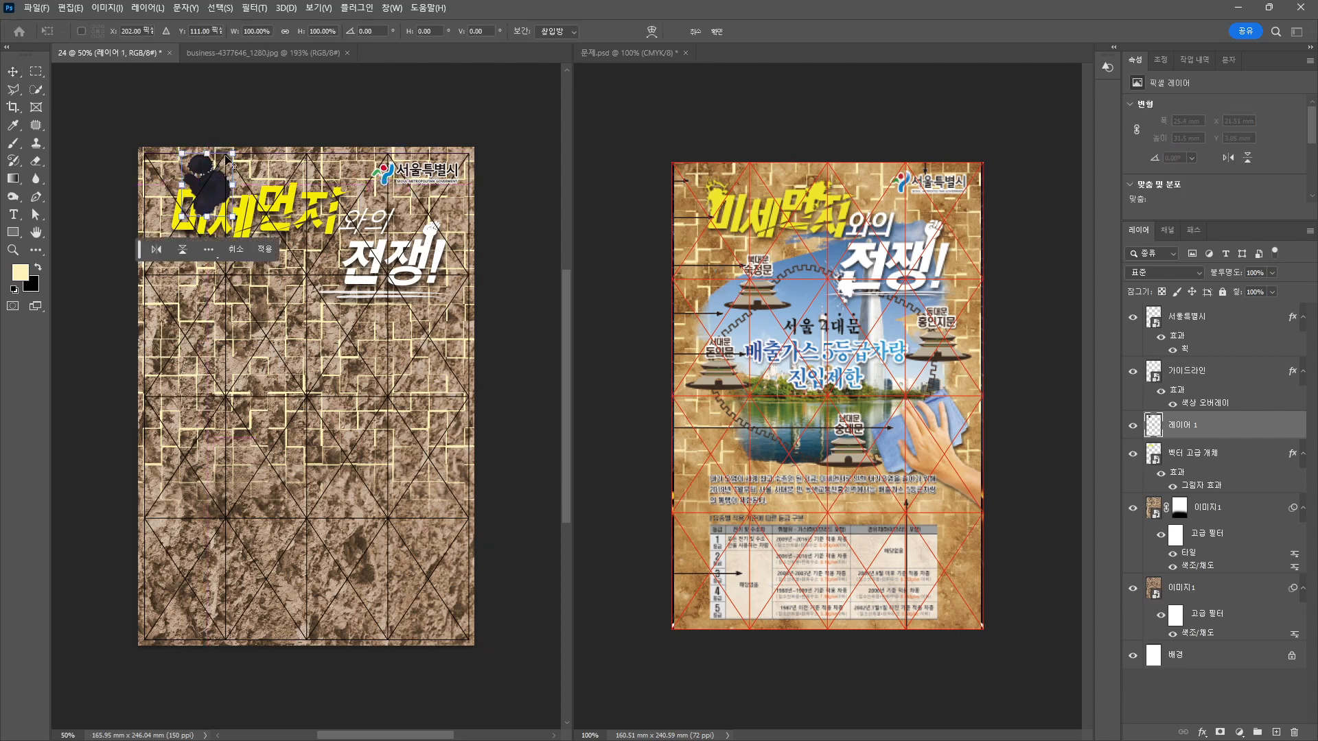
{"action": "mouse_move", "coordinate": [230, 157]}
{"action": "left_mouse_down"}
{"action": "mouse_move", "coordinate": [212, 179]}
{"action": "mouse_move", "coordinate": [282, 285]}
{"action": "mouse_move", "coordinate": [202, 293]}
{"action": "mouse_move", "coordinate": [252, 247]}
{"action": "mouse_move", "coordinate": [396, 243]}
{"action": "mouse_move", "coordinate": [491, 221]}
{"action": "mouse_move", "coordinate": [472, 442]}
{"action": "mouse_move", "coordinate": [505, 413]}
{"action": "mouse_move", "coordinate": [555, 431]}
{"action": "mouse_move", "coordinate": [350, 417]}
{"action": "mouse_move", "coordinate": [503, 440]}
{"action": "mouse_move", "coordinate": [408, 460]}
{"action": "mouse_move", "coordinate": [427, 455]}
{"action": "mouse_move", "coordinate": [416, 428]}
{"action": "mouse_move", "coordinate": [431, 330]}
{"action": "mouse_move", "coordinate": [108, 265]}
{"action": "left_mouse_up"}
{"action": "key", "text": "Return"}
{"action": "scroll", "coordinate": [195, 218], "scroll_direction": "up", "scroll_amount": 4}
{"action": "key", "text": "ctrl+t"}
{"action": "key", "text": "Return"}
{"action": "scroll", "coordinate": [109, 265], "scroll_direction": "up", "scroll_amount": 4}
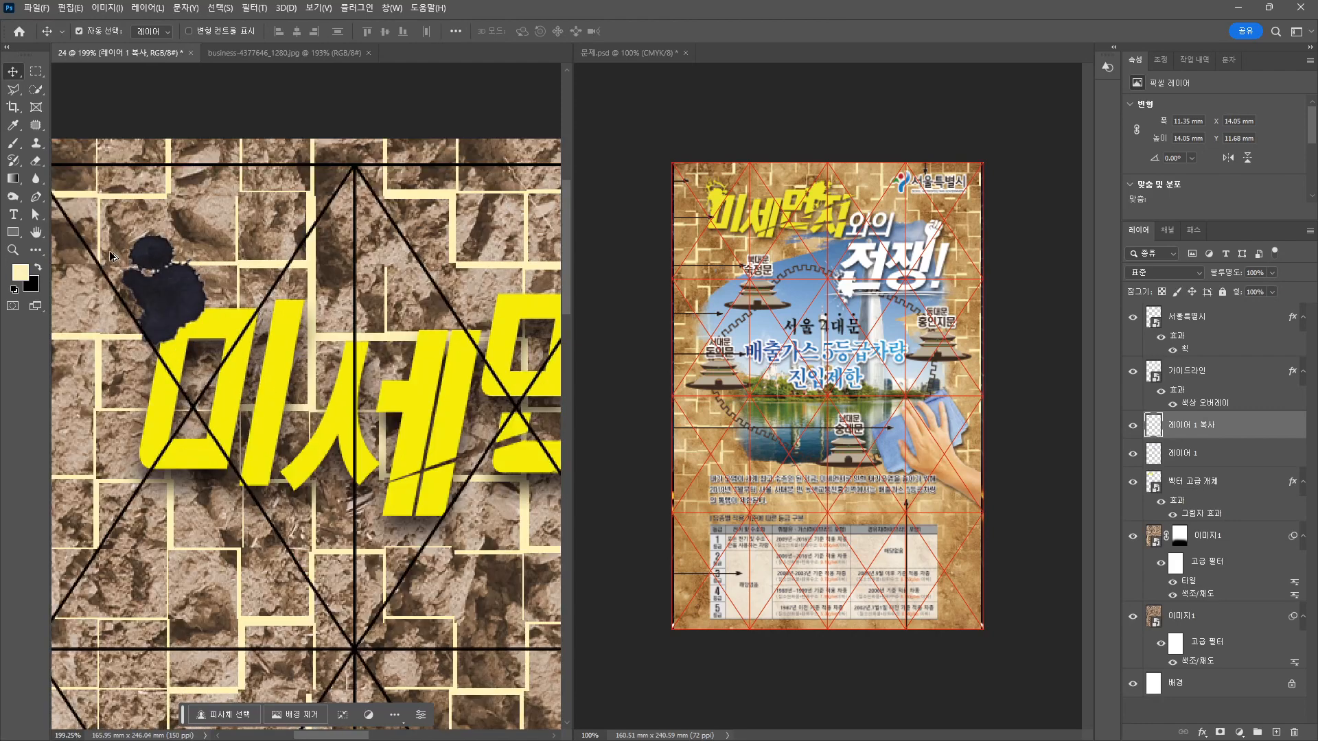
Erase the small upper drop from the ink blot at the corner of 미.
{"action": "left_click", "coordinate": [41, 159]}
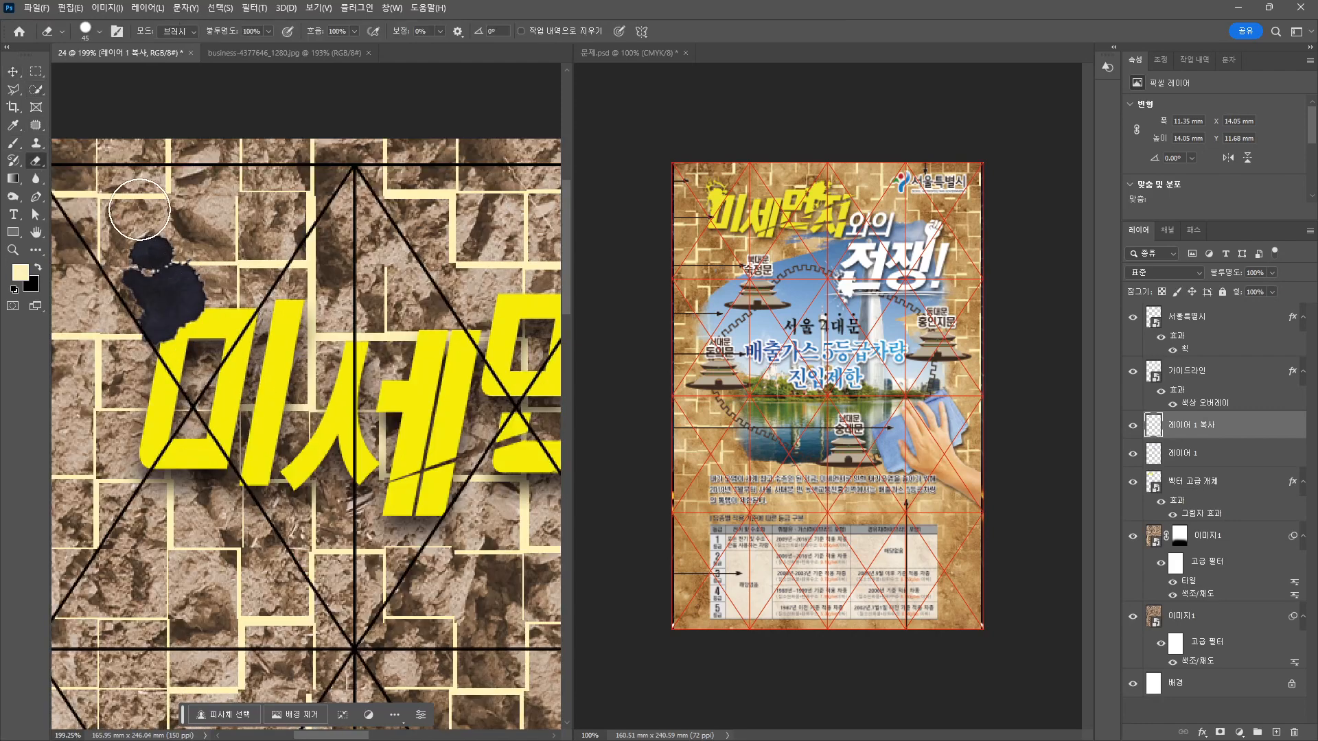
{"action": "left_click", "coordinate": [143, 233]}
{"action": "scroll", "coordinate": [141, 252], "scroll_direction": "up", "scroll_amount": 4}
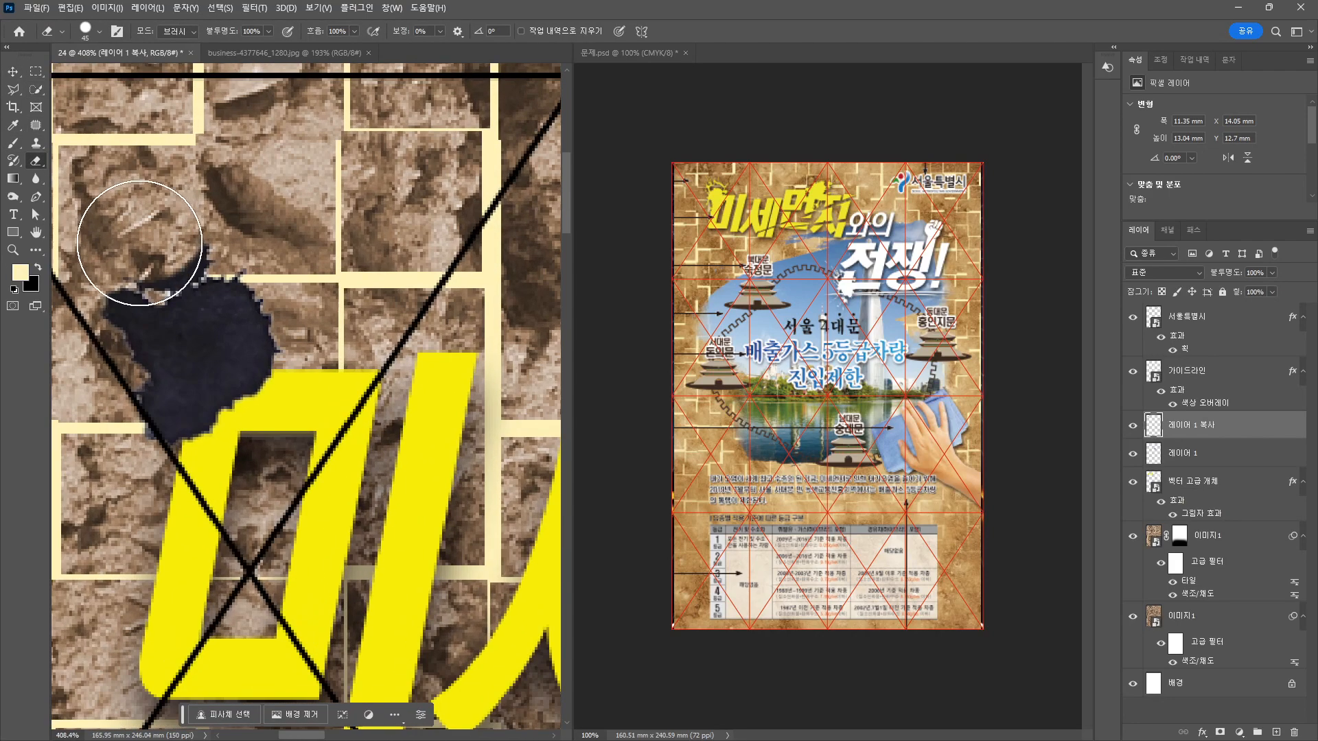
{"action": "left_click_drag", "start_coordinate": [141, 249], "coordinate": [170, 225]}
Duplicate the trimmed ink blot from 미 onto the upper part of 먼.
{"action": "key", "text": "v"}
{"action": "scroll", "coordinate": [251, 254], "scroll_direction": "down", "scroll_amount": 5}
{"action": "left_click_drag", "start_coordinate": [299, 384], "coordinate": [191, 402]}
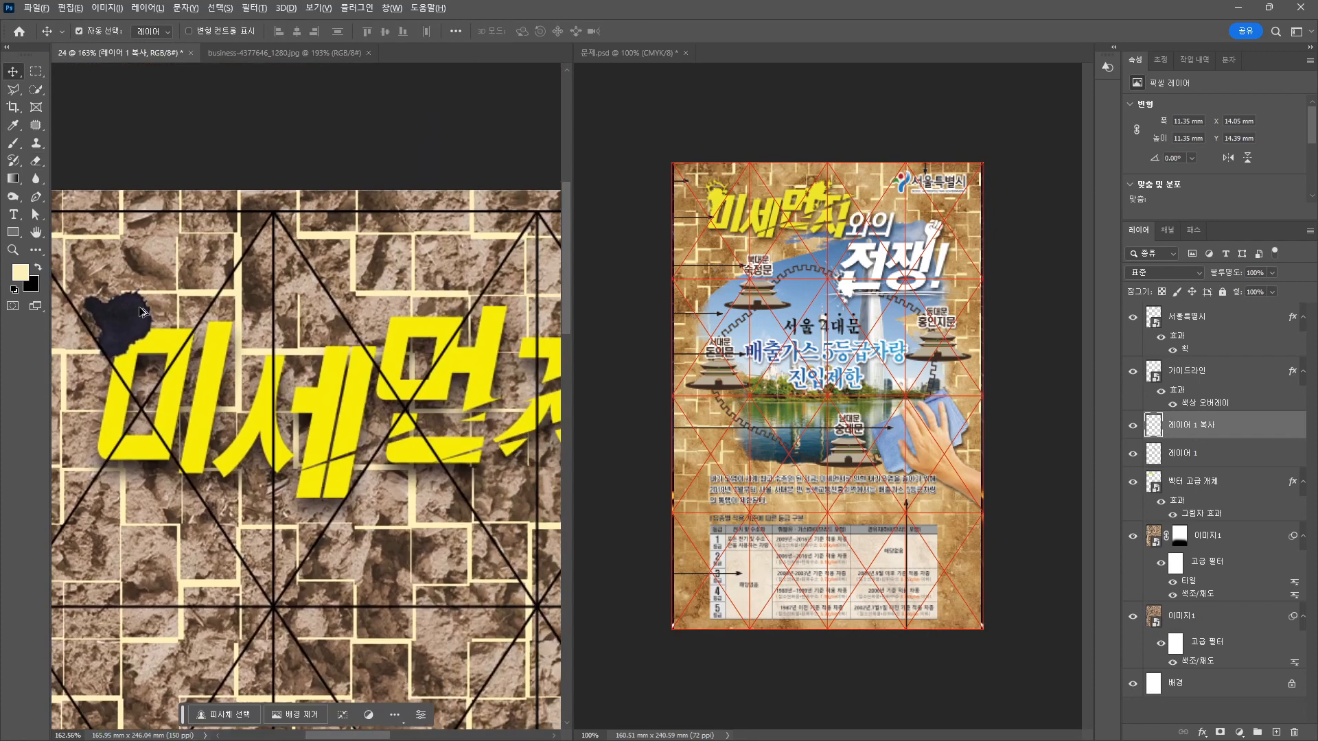
{"action": "mouse_move", "coordinate": [140, 312]}
{"action": "left_mouse_down"}
{"action": "mouse_move", "coordinate": [463, 293]}
{"action": "mouse_move", "coordinate": [490, 274]}
{"action": "left_mouse_up"}
{"action": "left_click_drag", "start_coordinate": [504, 338], "coordinate": [158, 300]}
{"action": "scroll", "coordinate": [250, 324], "scroll_direction": "down", "scroll_amount": 5}
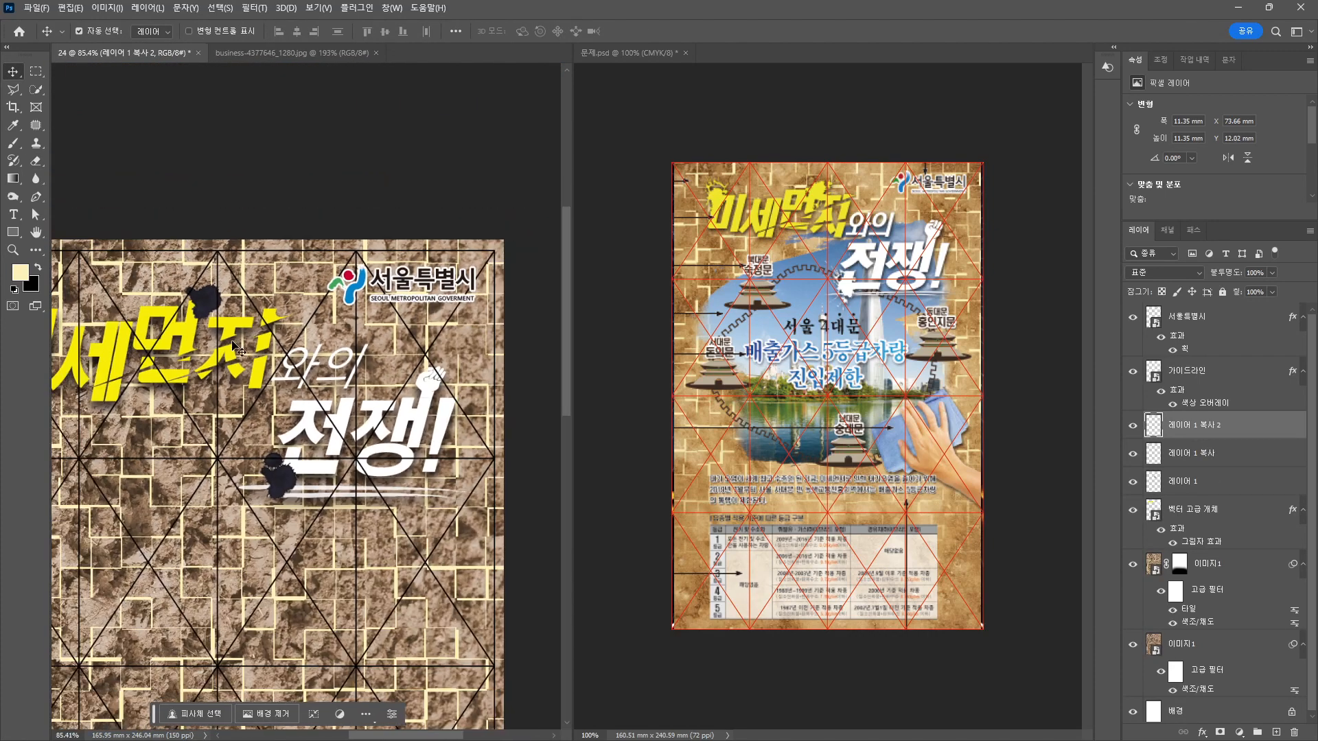
Give the ink blot over 먼 a yellow Color Overlay with C 5, M 0, Y 95, K 0.
{"action": "left_click", "coordinate": [1204, 736]}
{"action": "left_click", "coordinate": [1230, 680]}
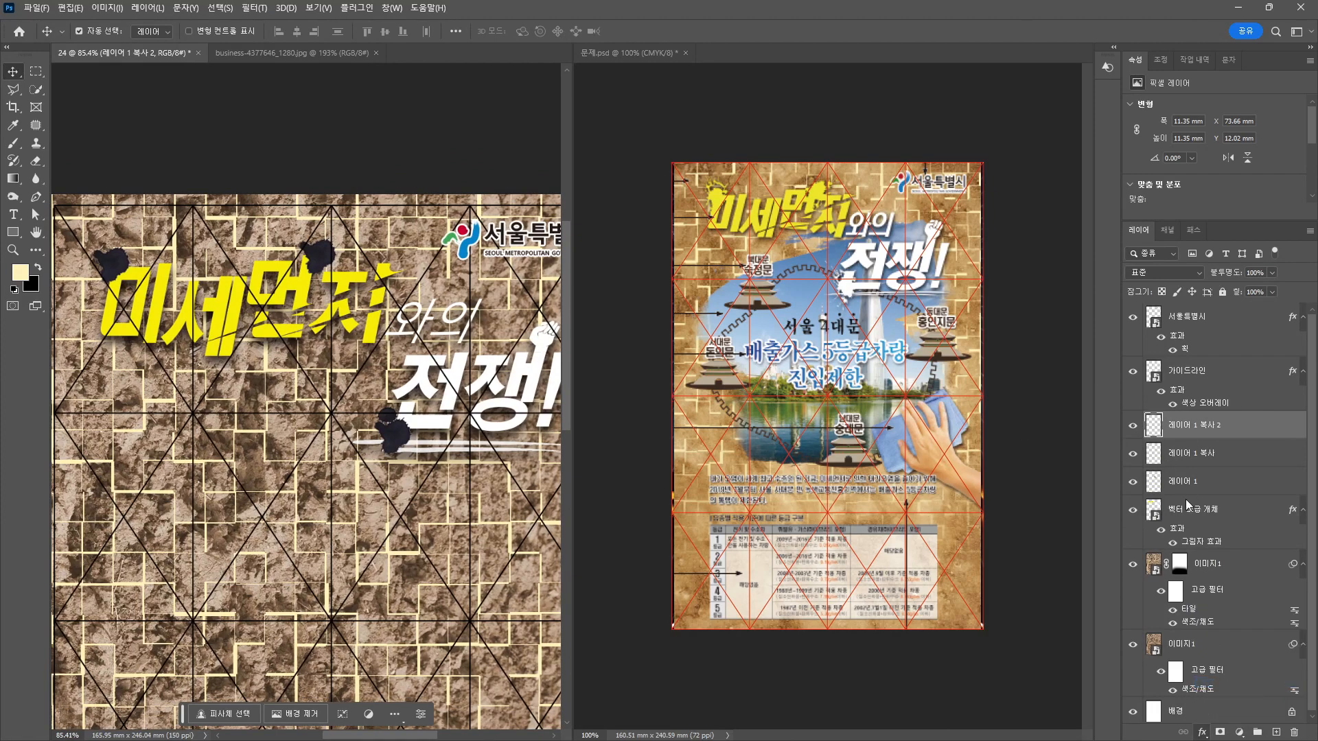
{"action": "left_click_drag", "start_coordinate": [715, 367], "coordinate": [641, 254]}
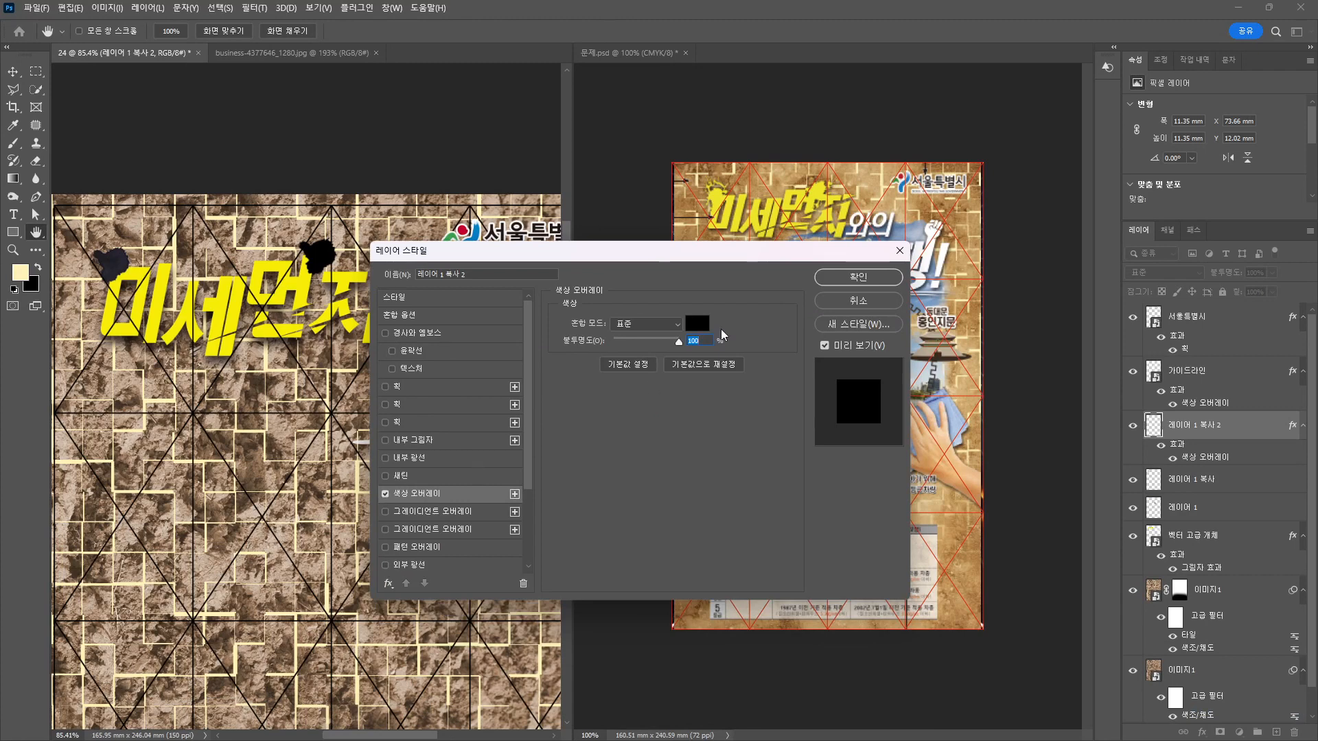
{"action": "left_click", "coordinate": [698, 323]}
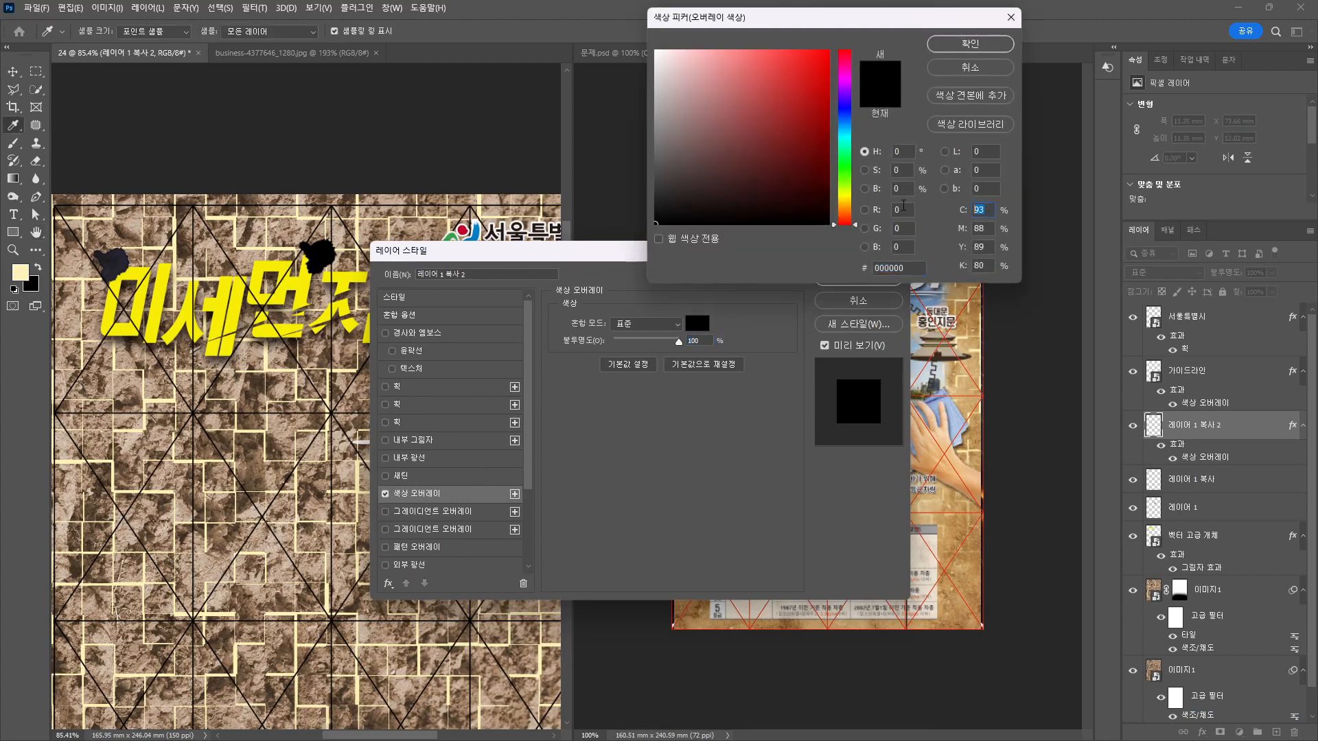
{"action": "type", "text": "5"}
{"action": "key", "text": "Tab"}
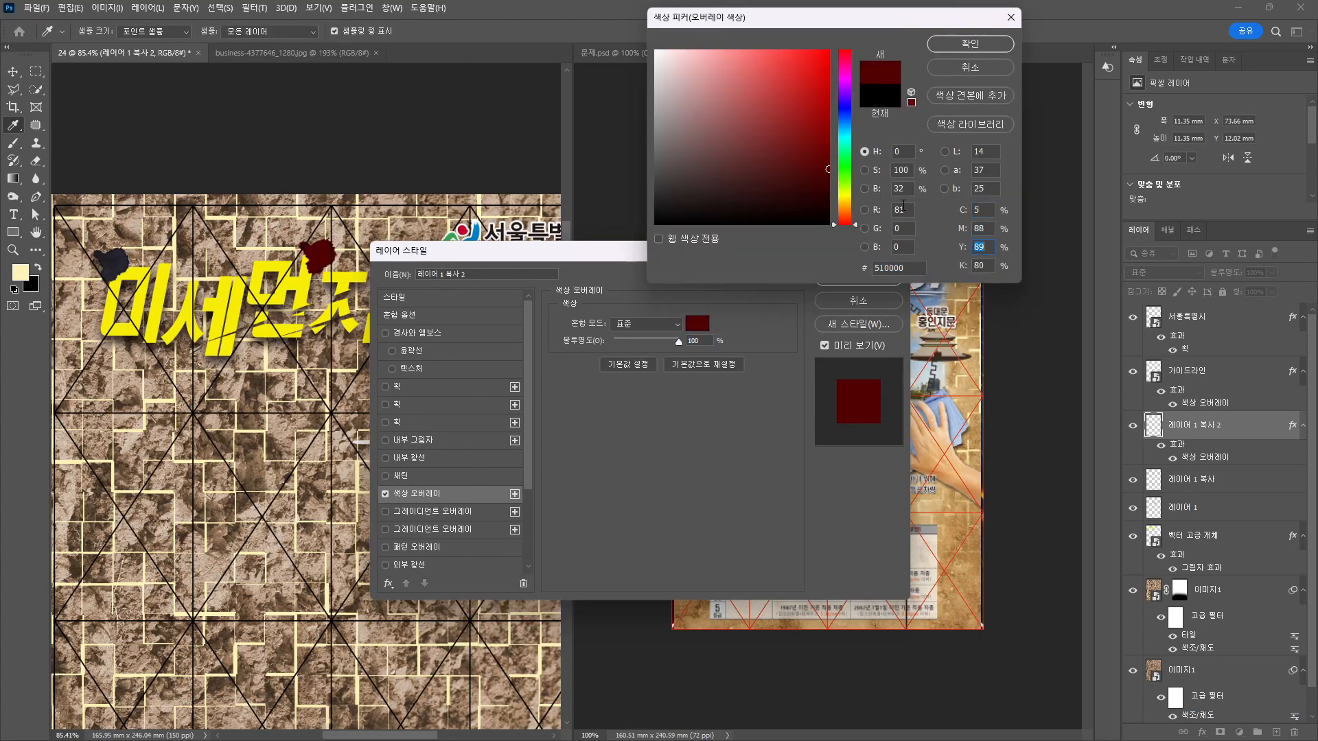
{"action": "type", "text": "0"}
{"action": "key", "text": "Tab"}
{"action": "type", "text": "100"}
{"action": "key", "text": "Tab"}
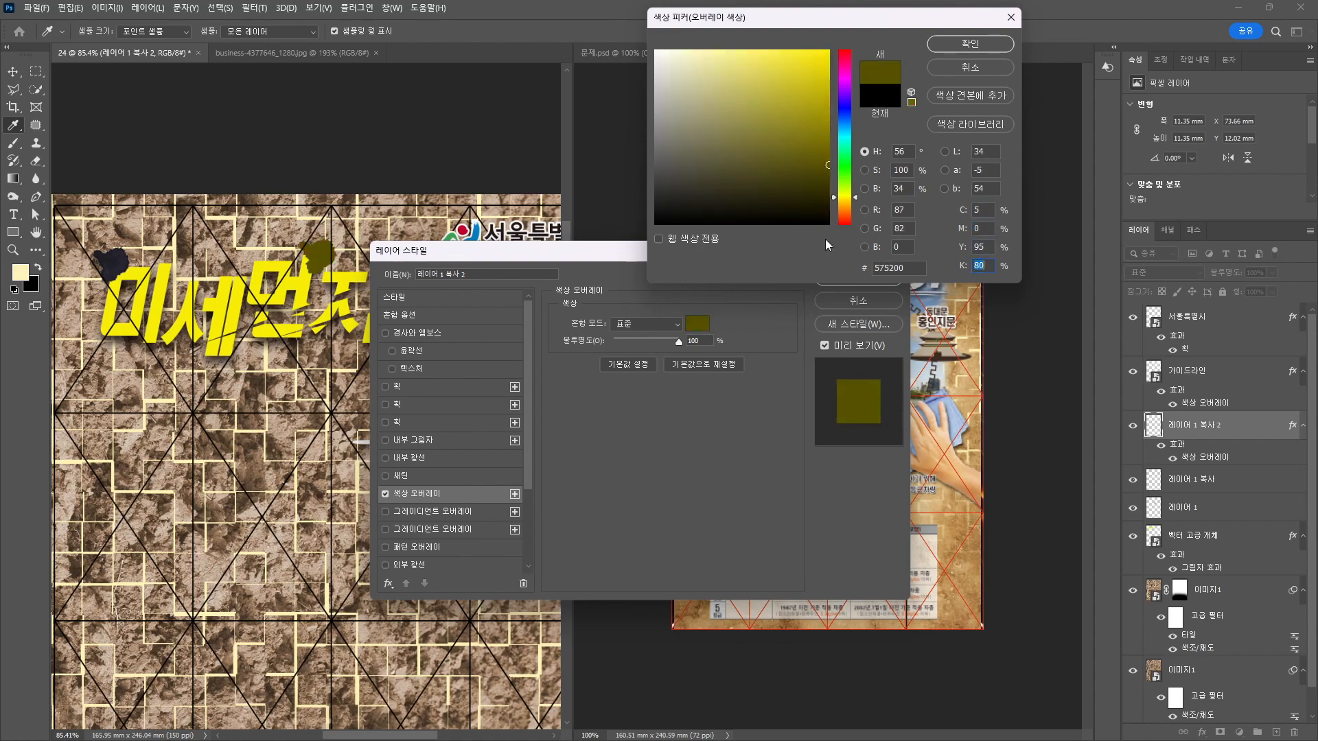
{"action": "type", "text": "0"}
{"action": "key", "text": "Return"}
{"action": "key", "text": "Return"}
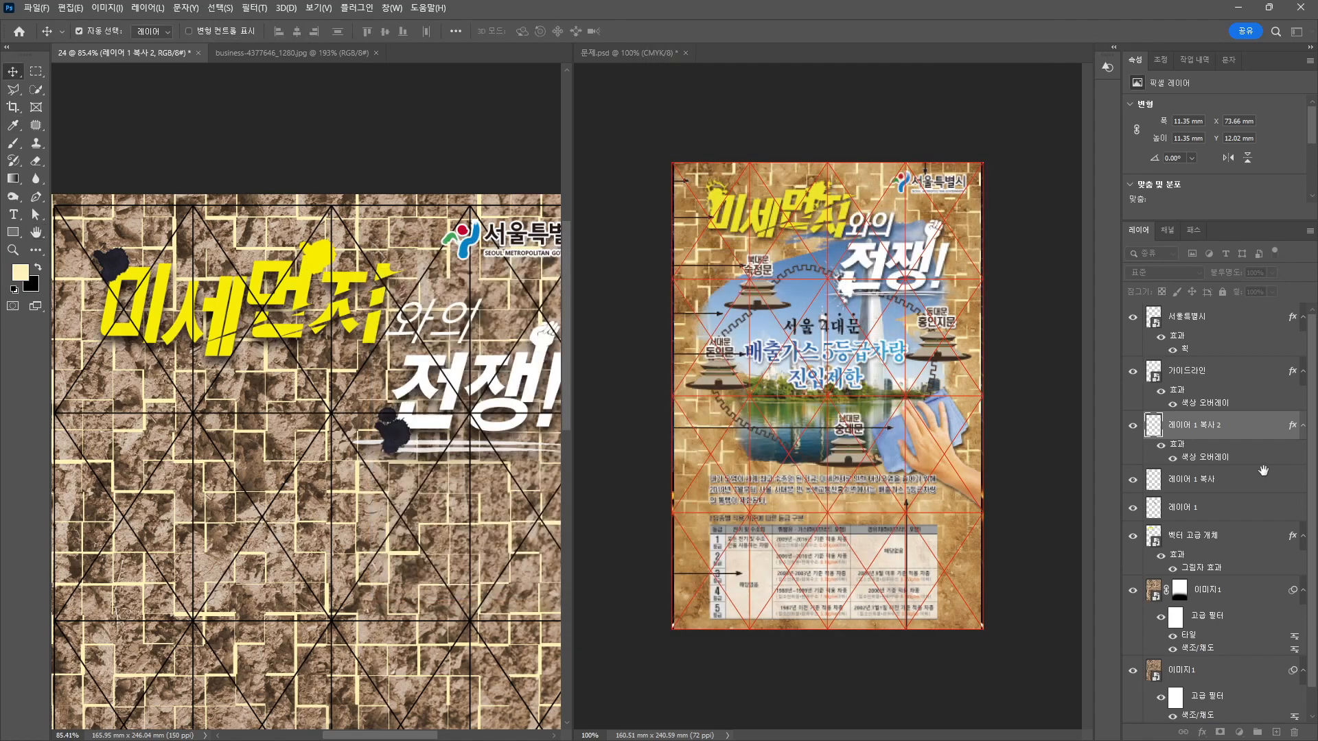
Copy the yellow Color Overlay to the ink blot at 미 and add a white Color Overlay to the blot beside 전쟁.
{"action": "left_click", "coordinate": [111, 260]}
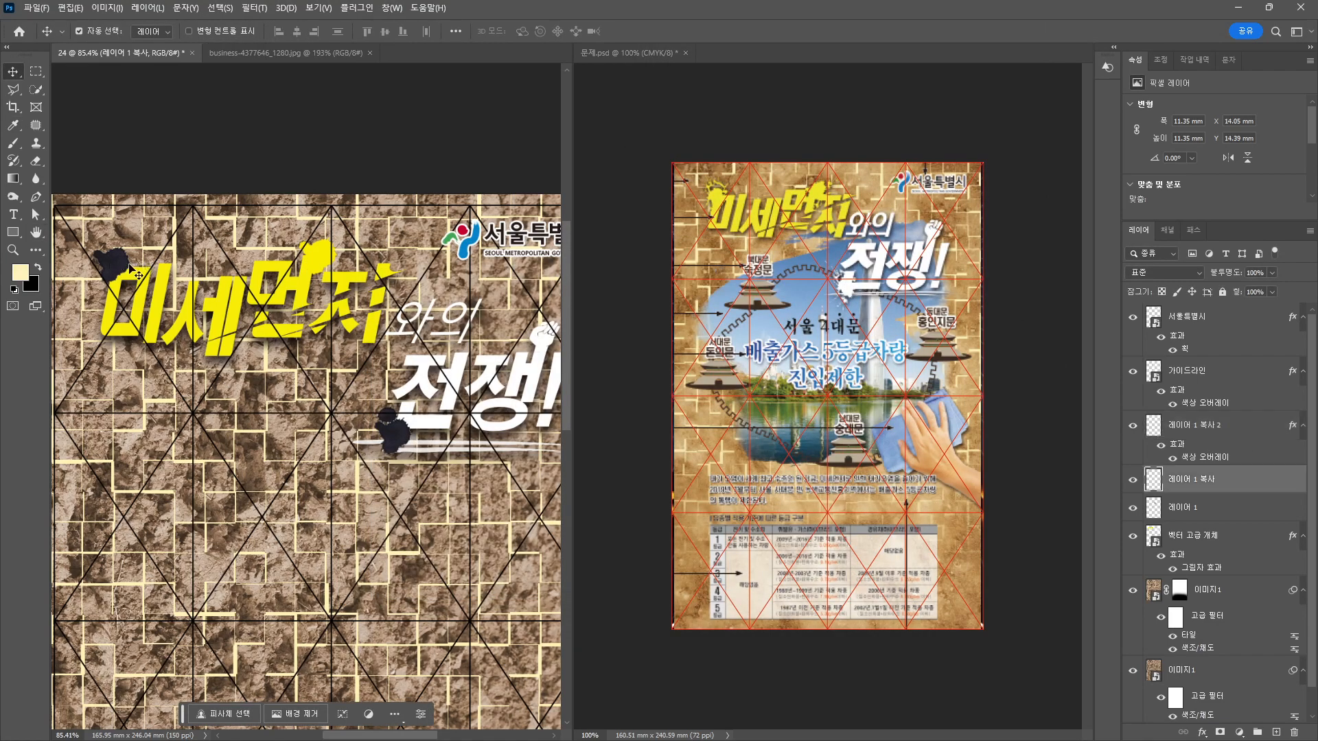
{"action": "left_click_drag", "start_coordinate": [1231, 459], "coordinate": [1225, 487]}
{"action": "left_click", "coordinate": [1195, 533]}
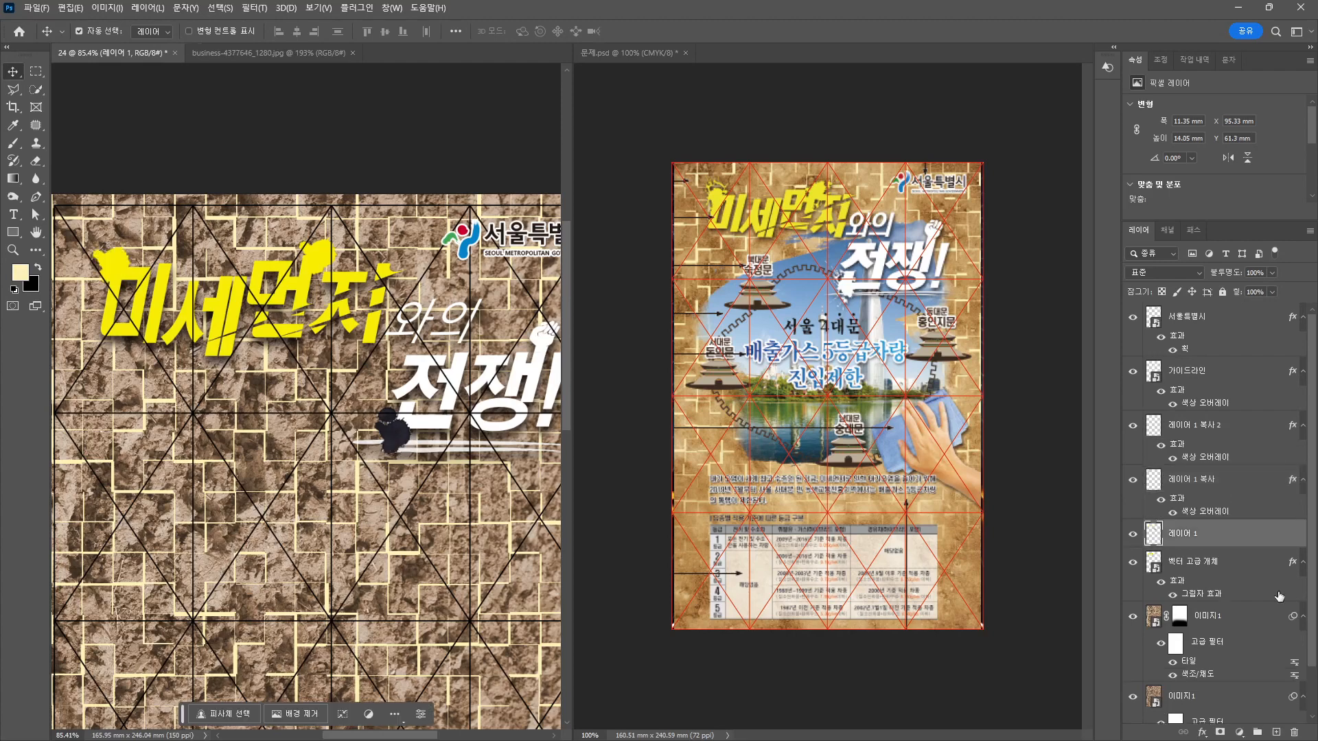
{"action": "left_click", "coordinate": [1202, 732]}
{"action": "left_click", "coordinate": [1233, 678]}
{"action": "left_click", "coordinate": [698, 324]}
{"action": "key", "text": "Return"}
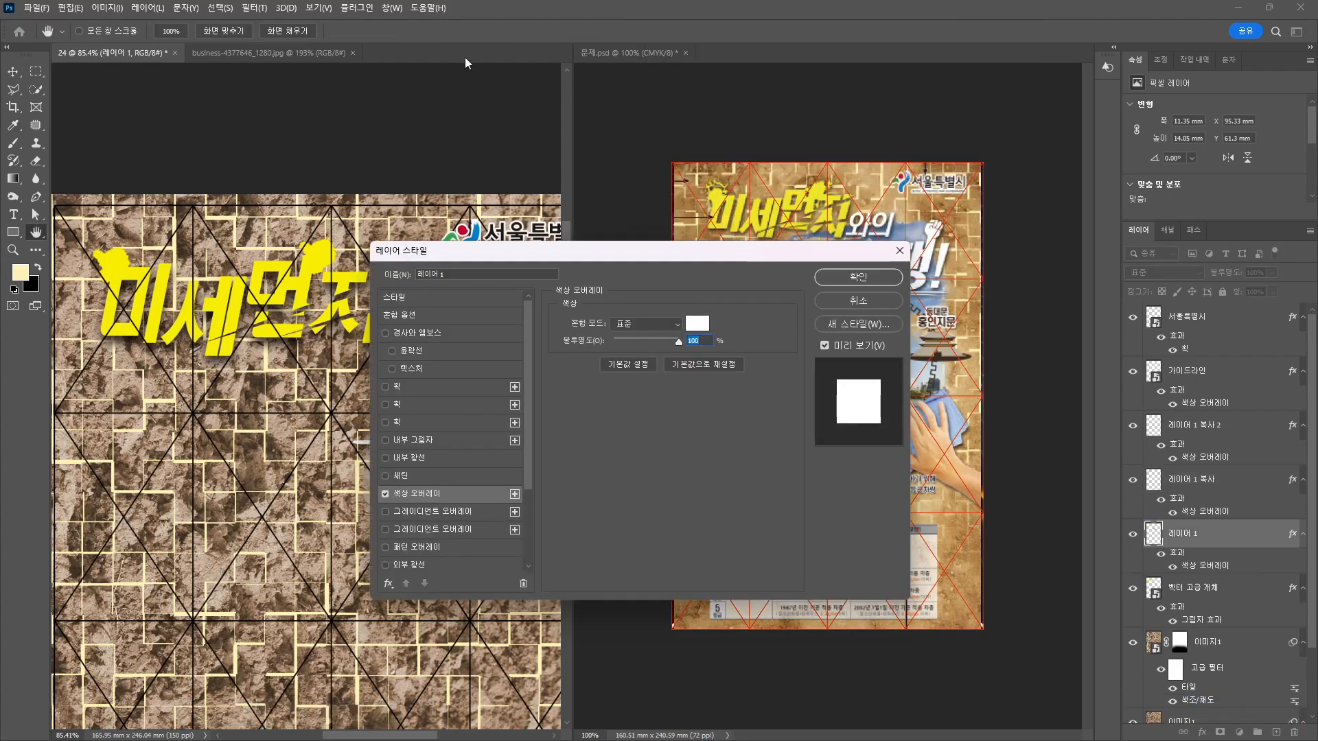
{"action": "key", "text": "Return"}
Hide the title's drop shadow and merge the title with its three ink blot layers into one layer.
{"action": "left_click", "coordinate": [453, 374]}
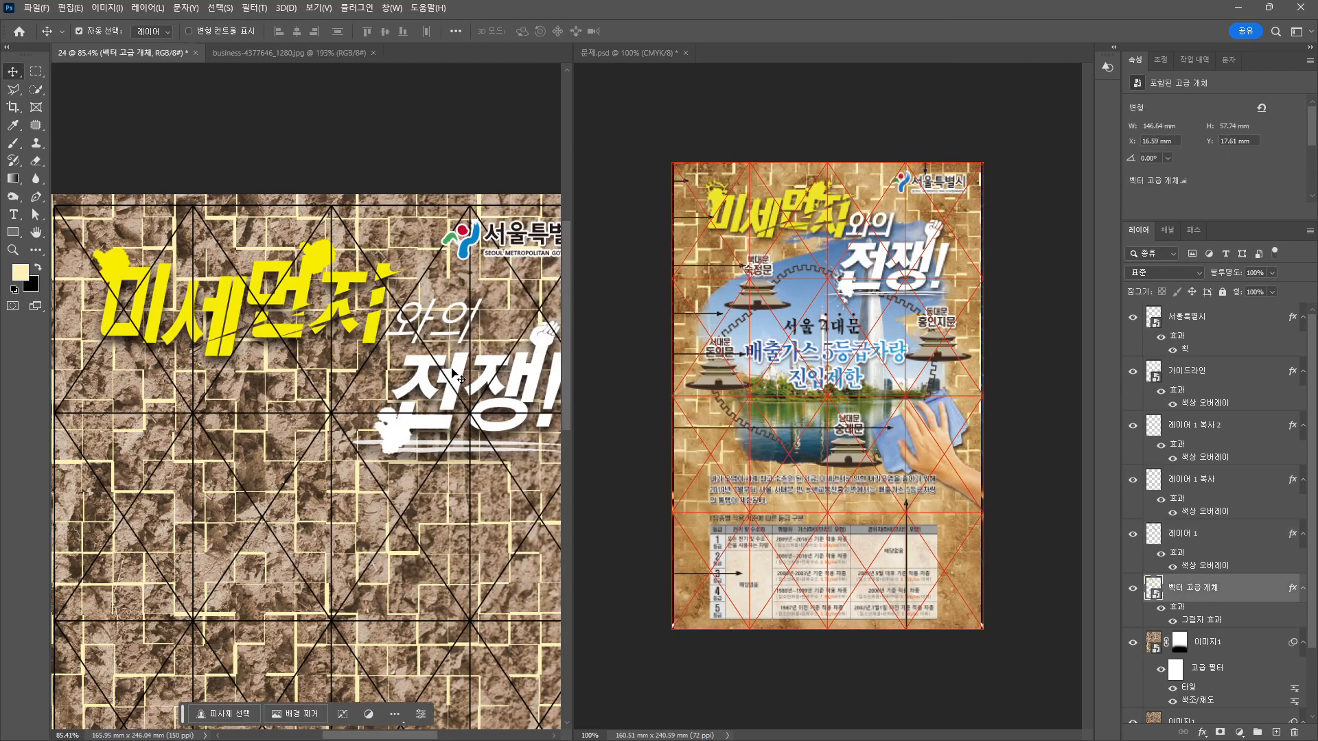
{"action": "left_click", "coordinate": [1176, 623]}
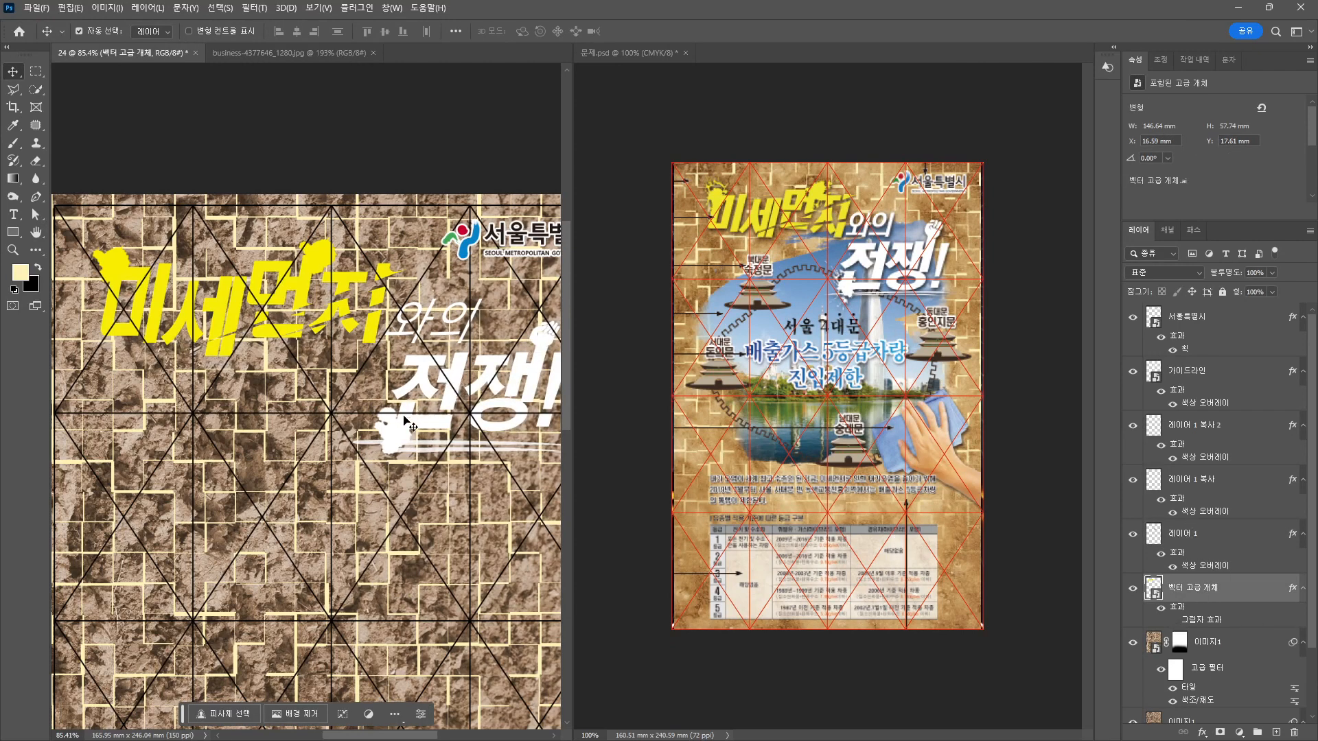
{"action": "left_click", "coordinate": [393, 433], "text": "shift"}
{"action": "left_click", "coordinate": [316, 263], "text": "shift"}
{"action": "left_click", "coordinate": [295, 286], "text": "shift"}
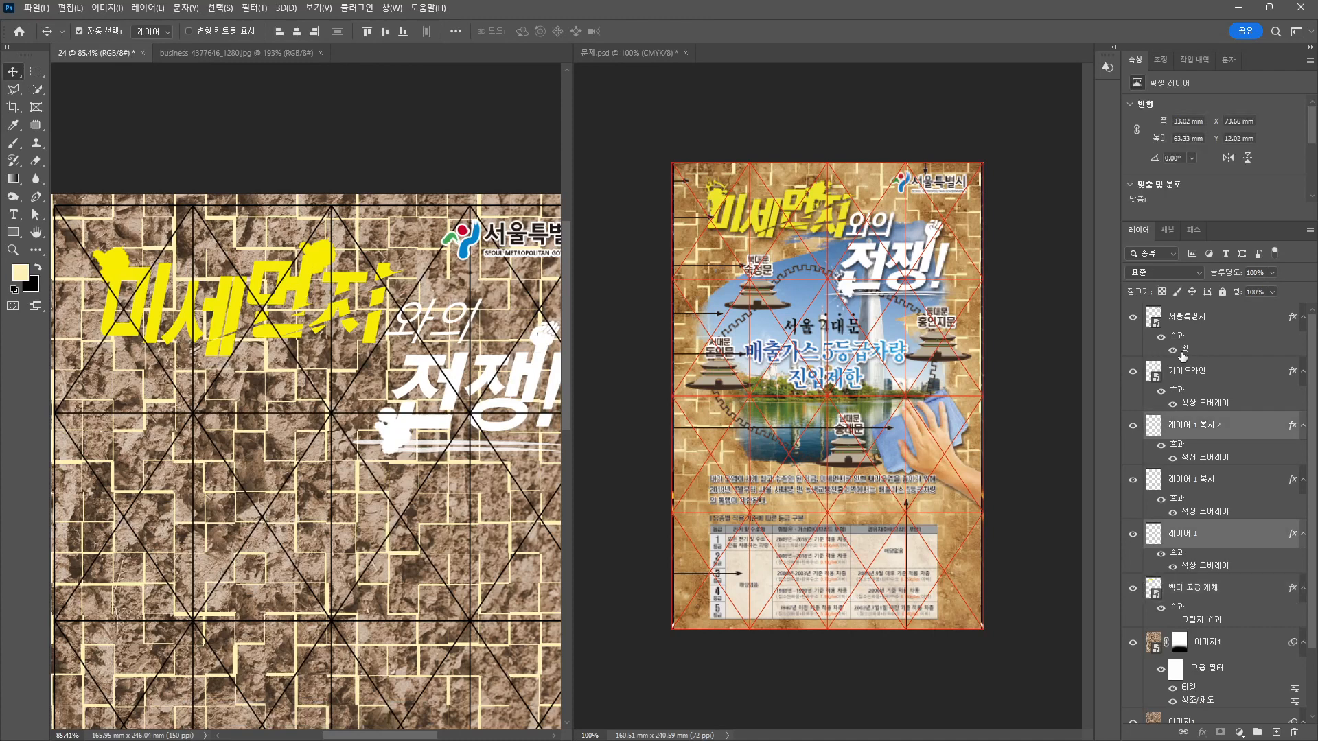
{"action": "left_click", "coordinate": [1204, 484], "text": "ctrl"}
{"action": "left_click", "coordinate": [1228, 584], "text": "ctrl"}
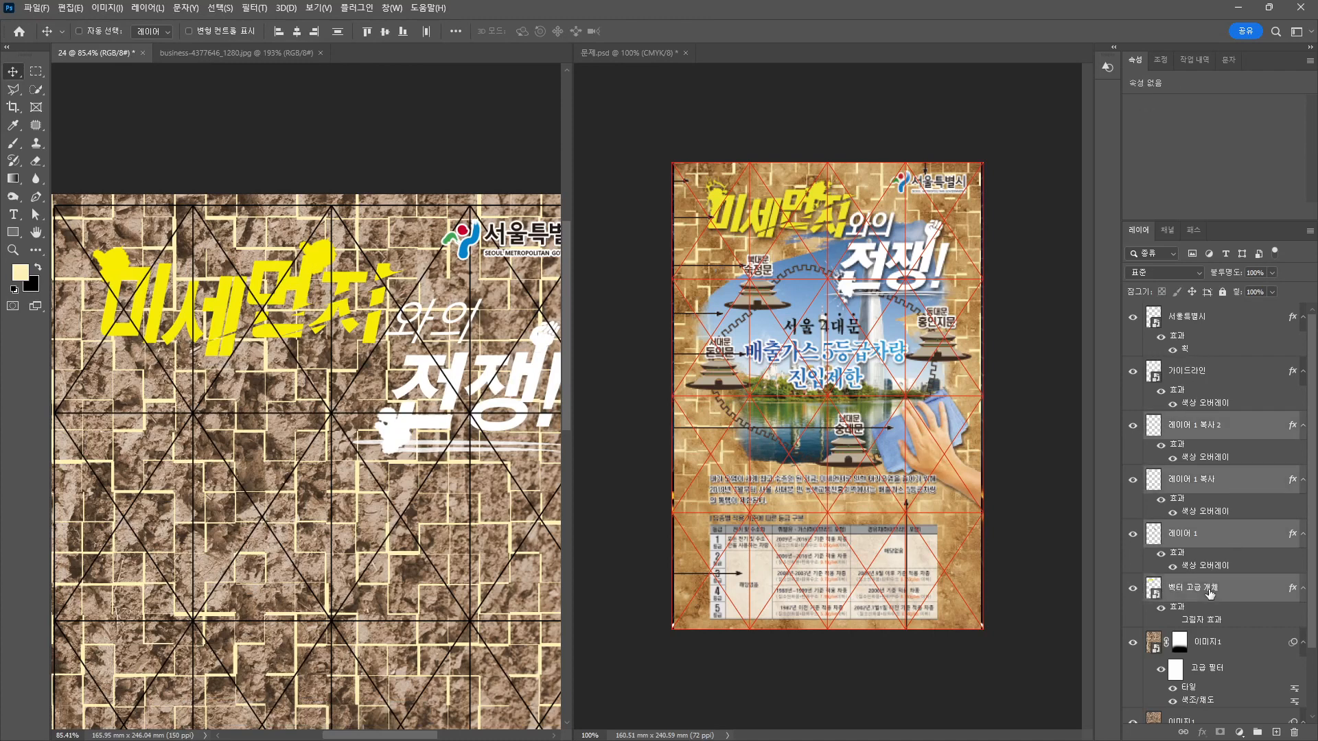
{"action": "left_click", "coordinate": [1133, 592]}
{"action": "left_click", "coordinate": [1133, 592]}
{"action": "key", "text": "ctrl+e"}
Add a Drop Shadow layer style to the merged ink-splattered title.
{"action": "left_click", "coordinate": [1202, 733]}
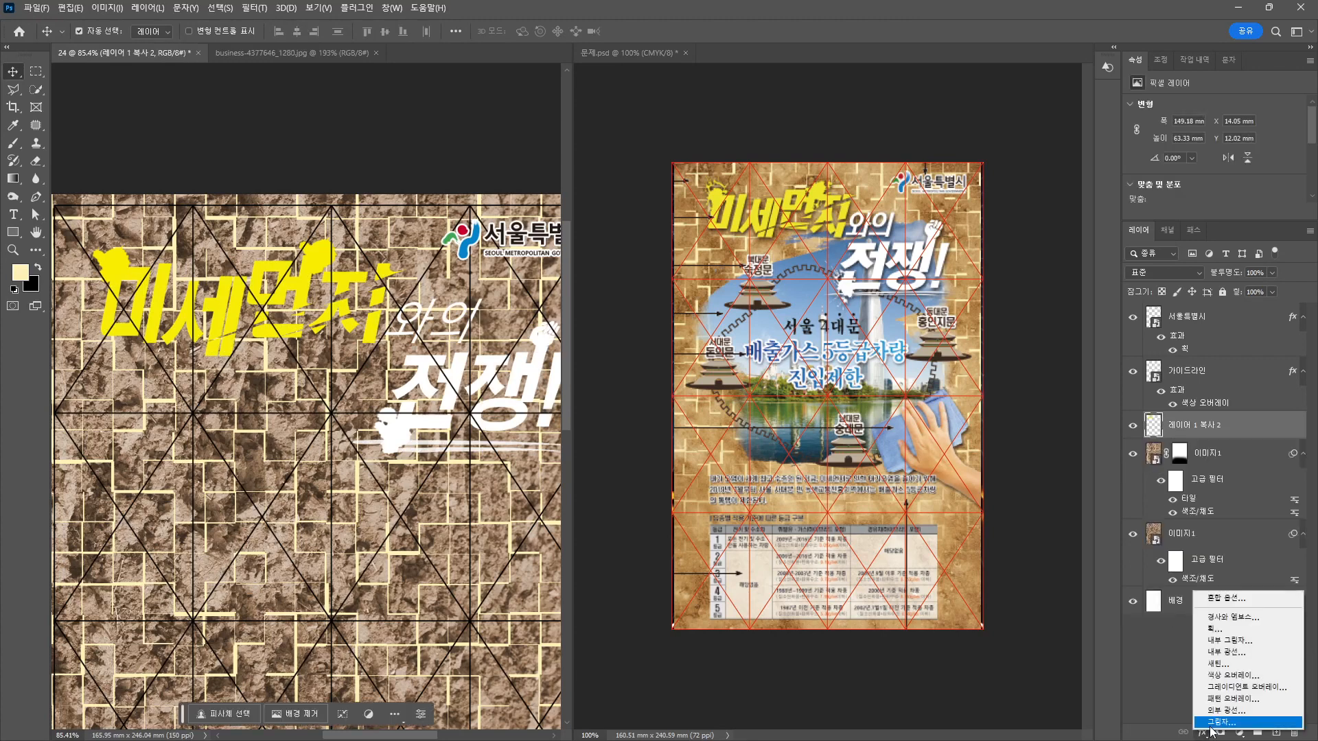
{"action": "left_click", "coordinate": [1234, 722]}
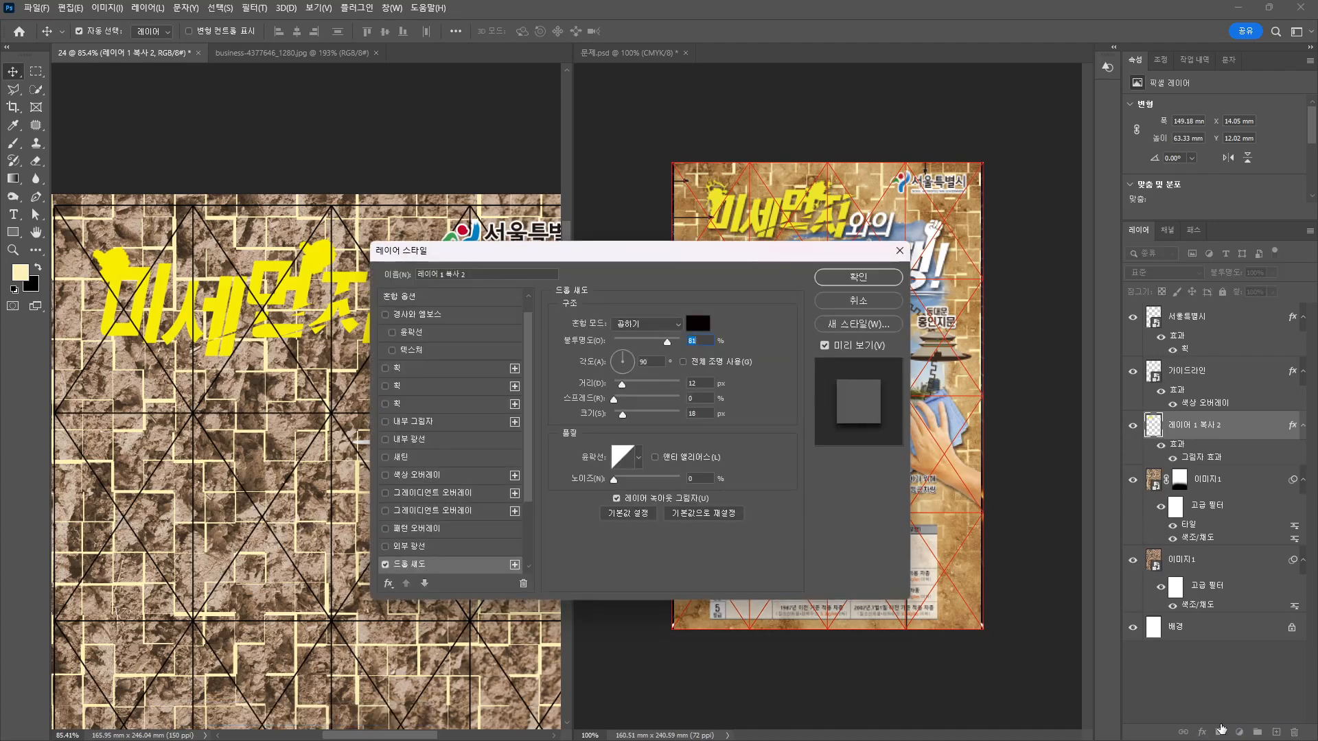
{"action": "left_click_drag", "start_coordinate": [606, 265], "coordinate": [818, 409]}
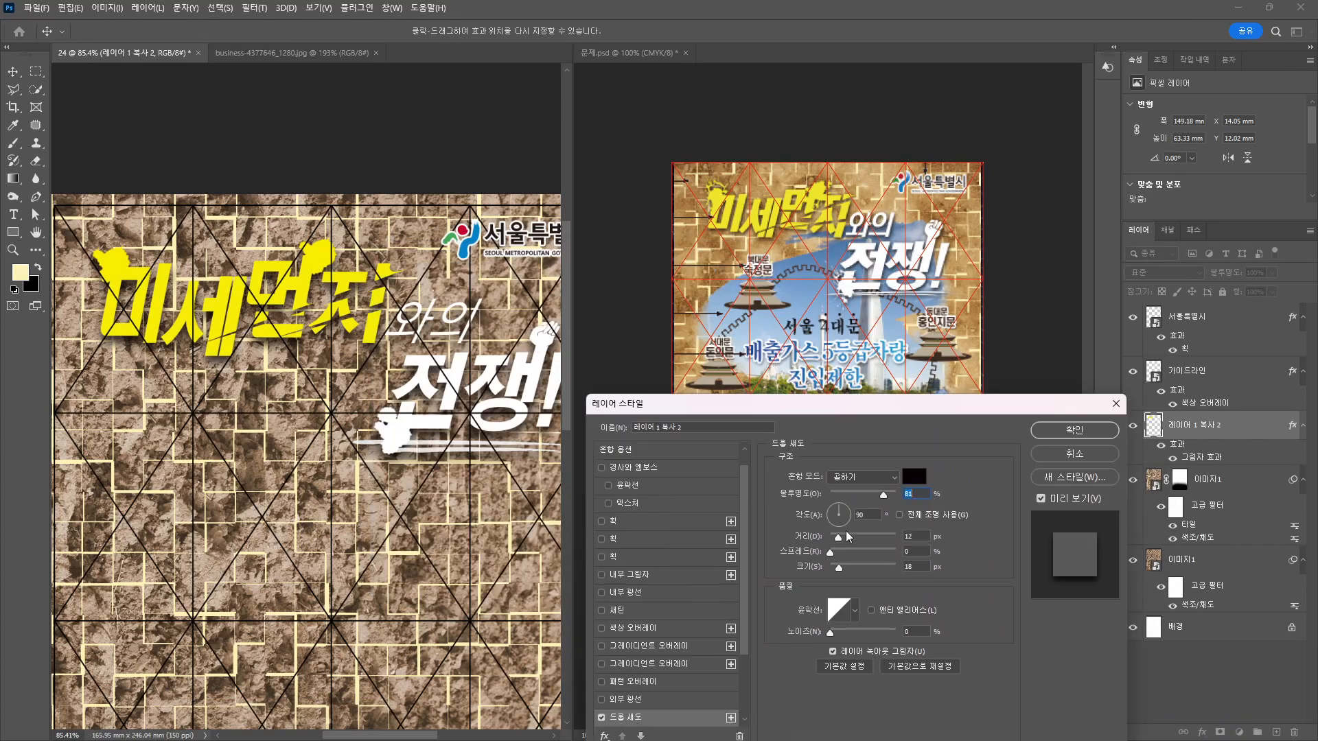
{"action": "key", "text": "Return"}
{"action": "left_click", "coordinate": [249, 160]}
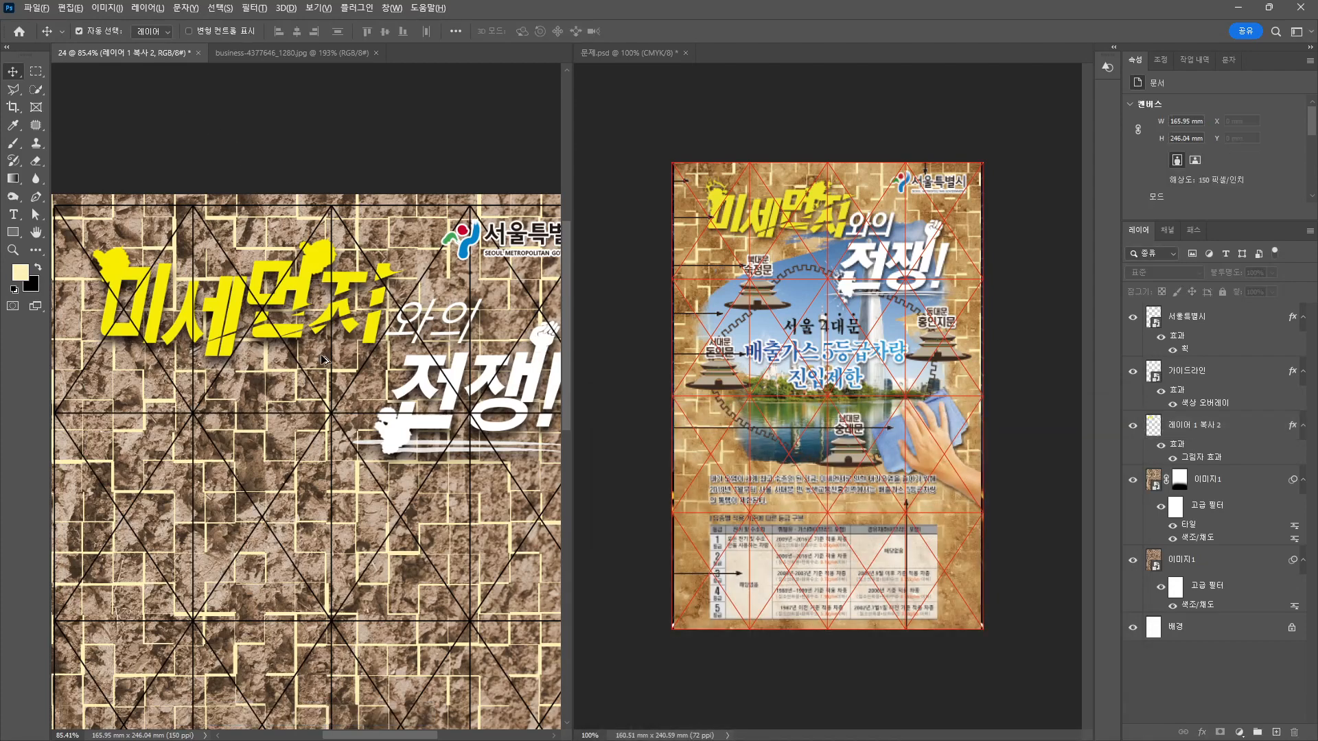
{"action": "scroll", "coordinate": [322, 357], "scroll_direction": "down", "scroll_amount": 4}
{"action": "left_click_drag", "start_coordinate": [350, 470], "coordinate": [343, 340]}
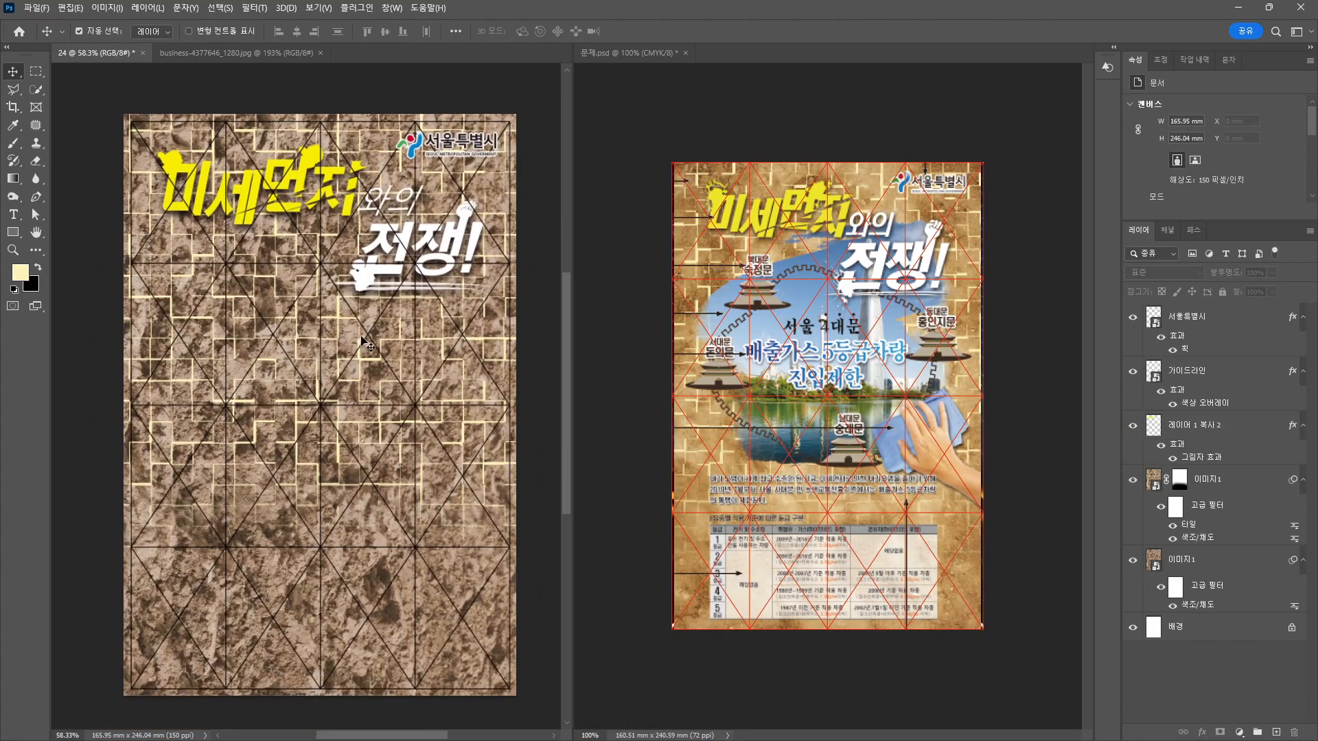
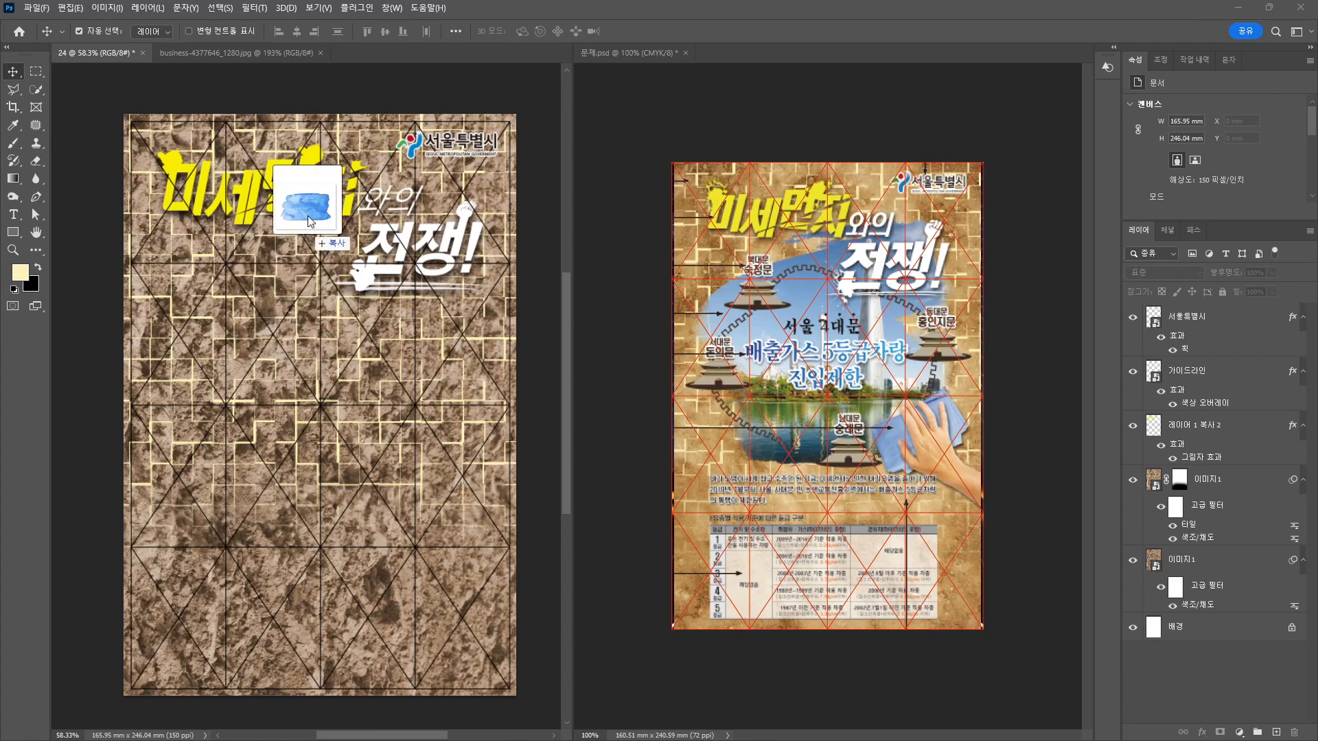
Open watercolor-5472572_1920.jpg and select its blue paint shape by inverting a Magic Wand selection of the white background.
{"action": "left_click_drag", "start_coordinate": [311, 230], "coordinate": [335, 6]}
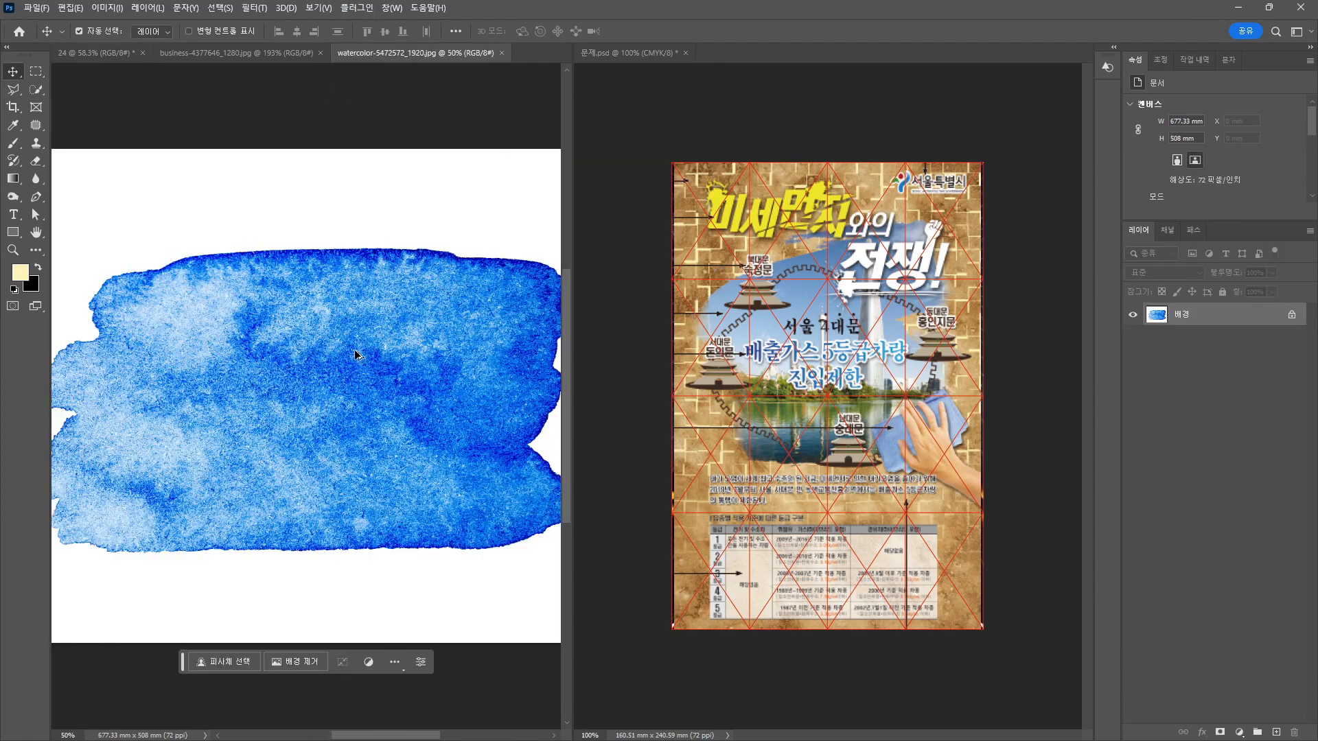
{"action": "scroll", "coordinate": [361, 352], "scroll_direction": "down", "scroll_amount": 2}
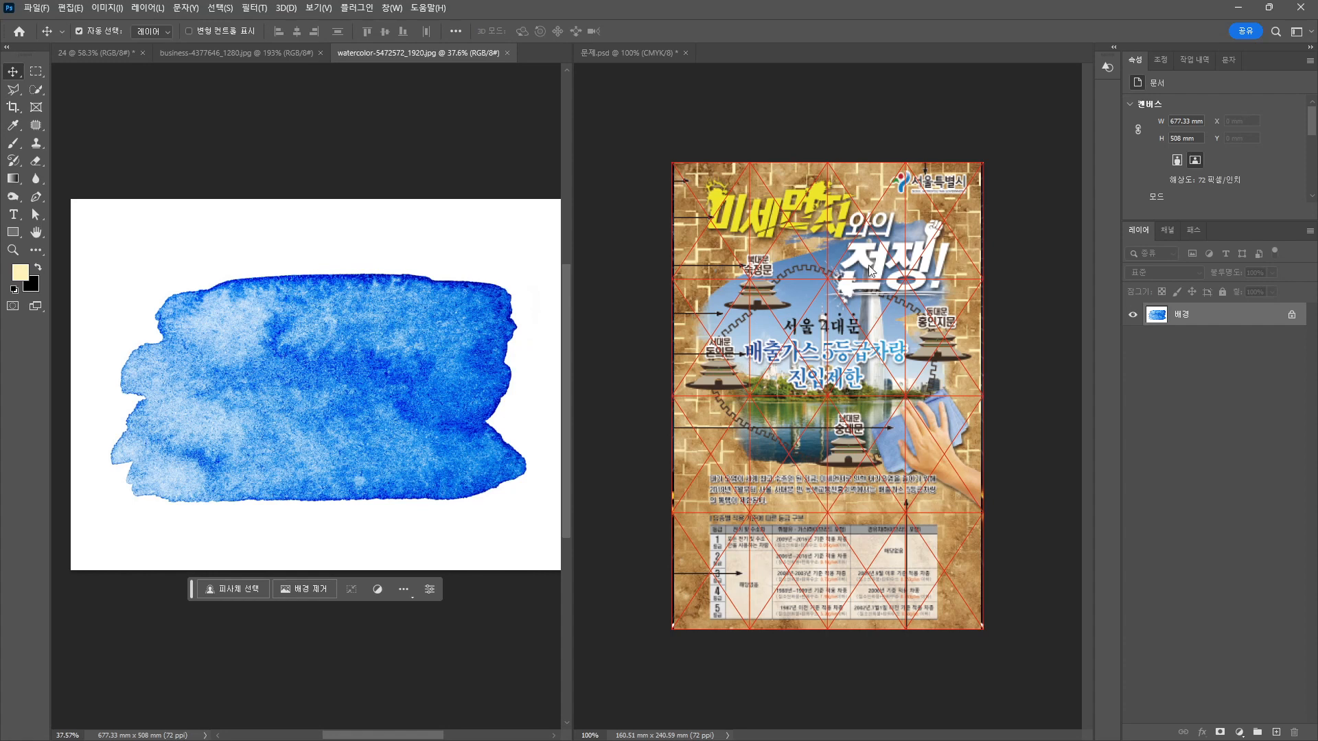
{"action": "left_click", "coordinate": [38, 91]}
{"action": "right_click", "coordinate": [38, 90]}
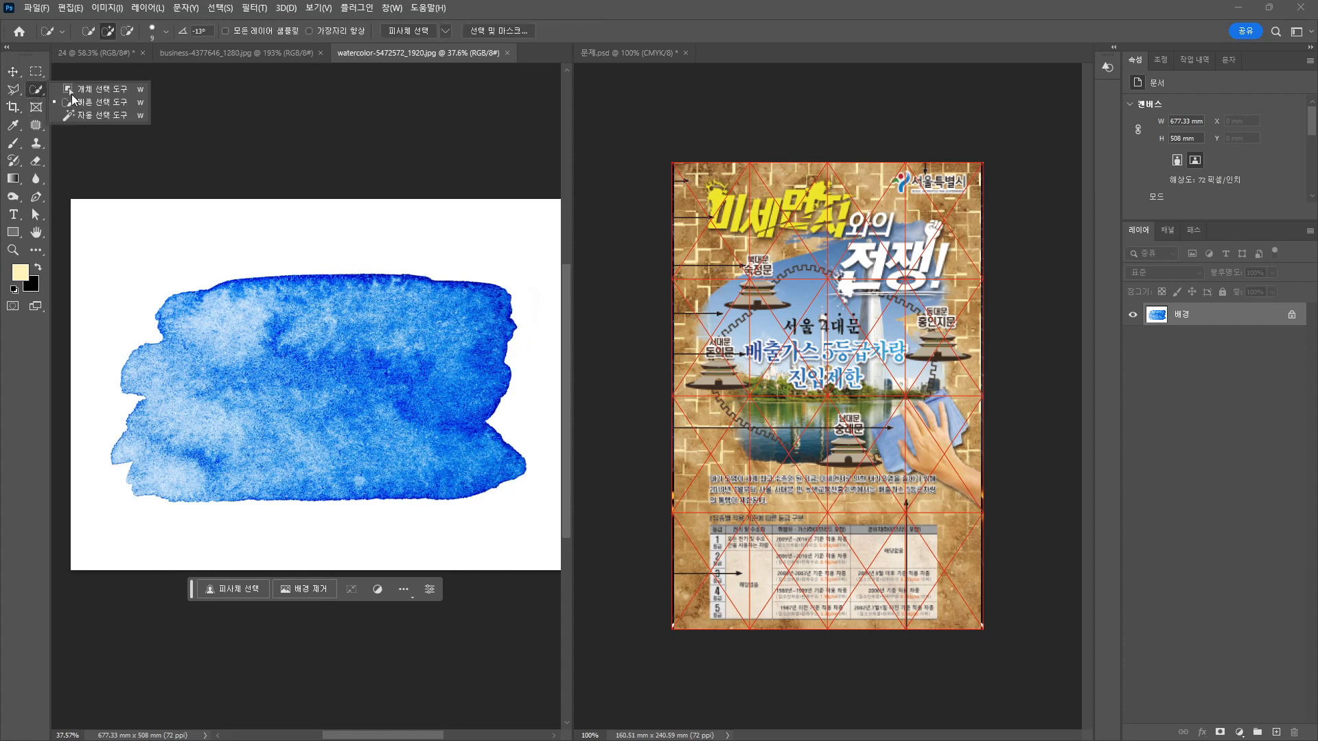
{"action": "left_click", "coordinate": [76, 118]}
{"action": "left_click", "coordinate": [182, 266]}
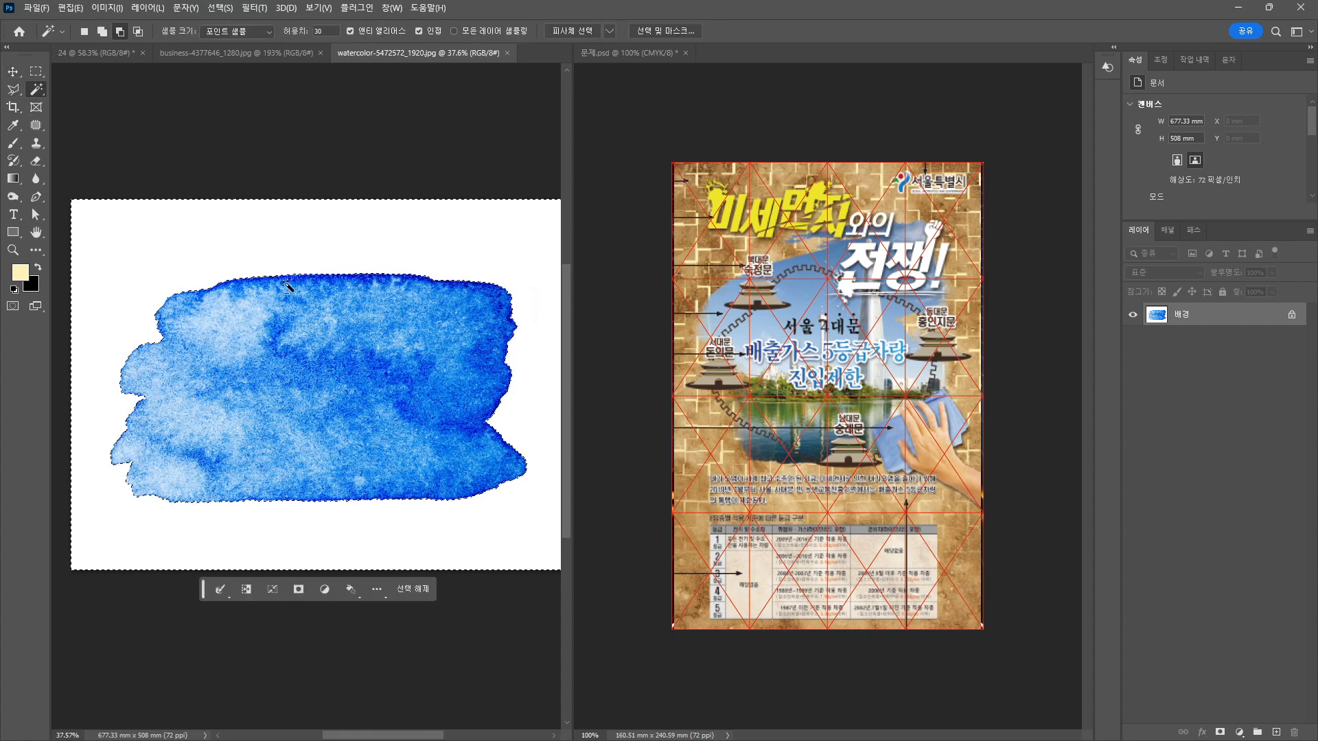
{"action": "key", "text": "ctrl+shift+i"}
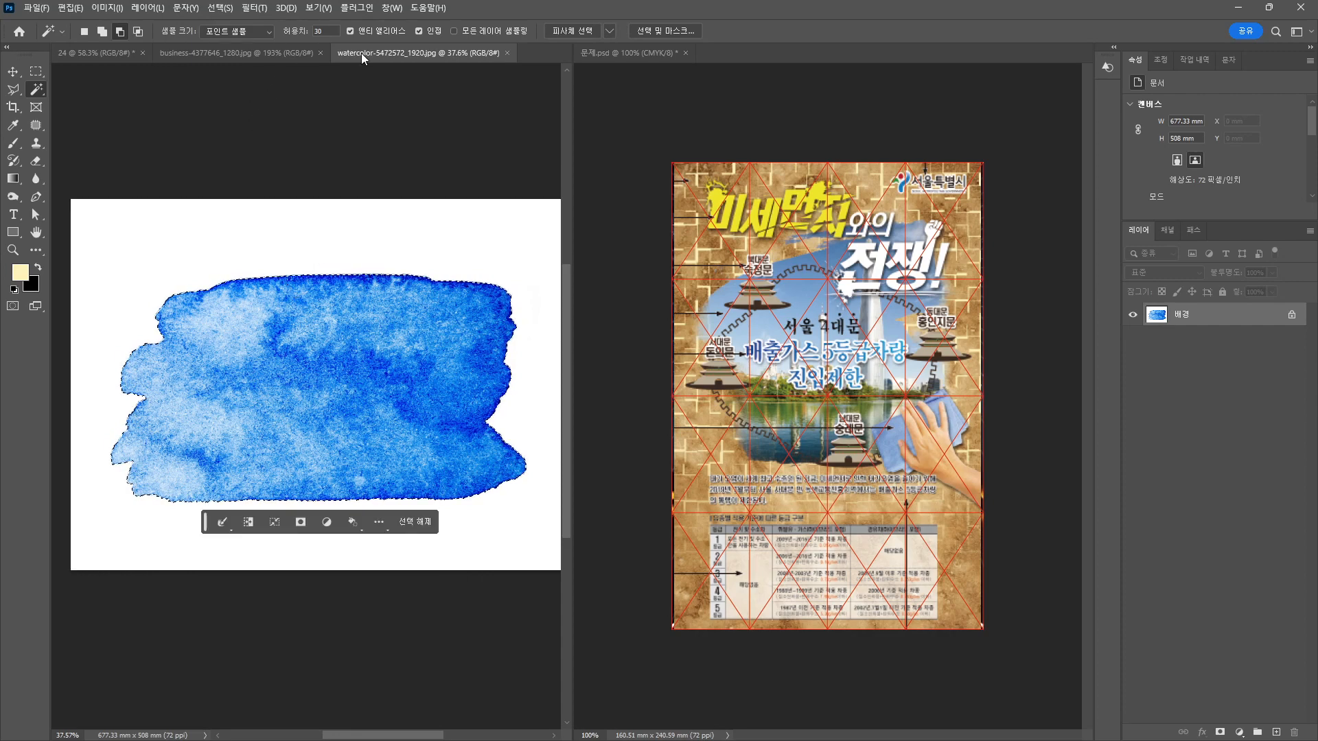
Paste the blue paint into the poster, scaled to W 52.37%, H 65.62% and rotated -28.21° below the title.
{"action": "left_click", "coordinate": [96, 53]}
{"action": "key", "text": "v"}
{"action": "key", "text": "ctrl+v"}
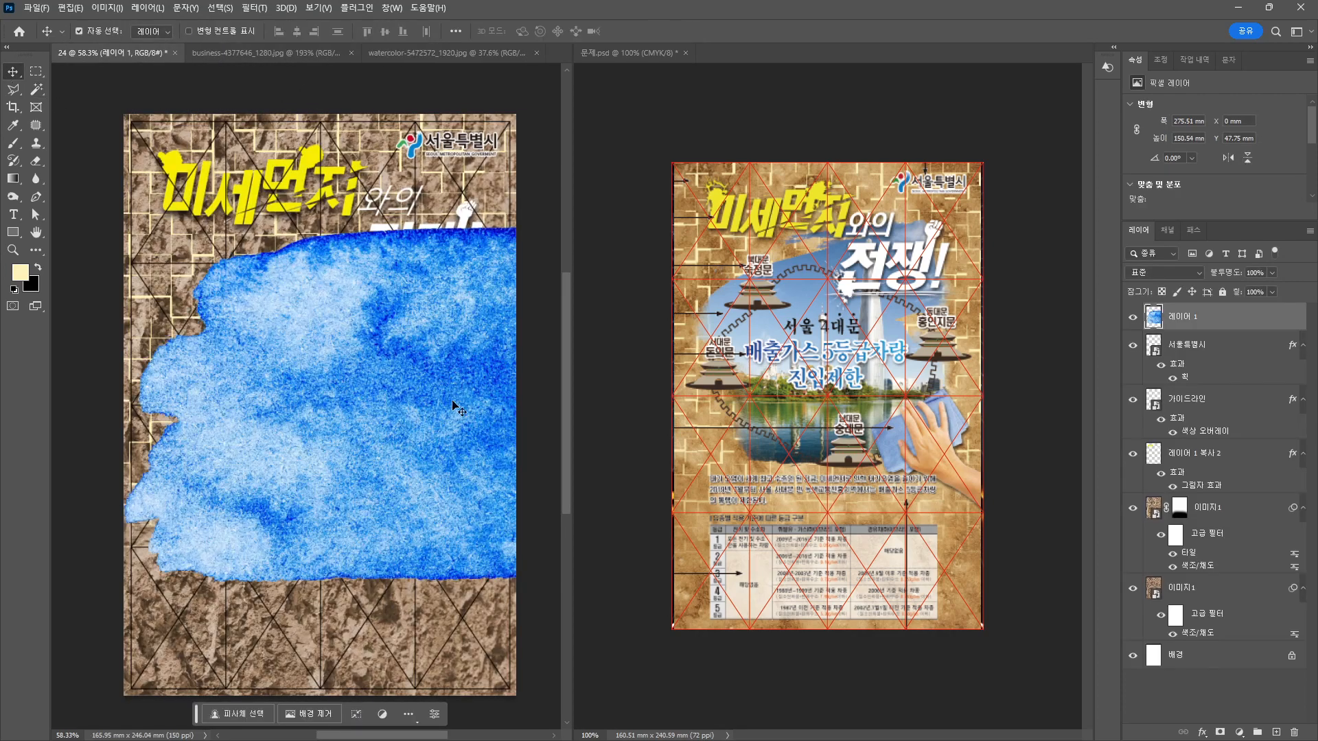
{"action": "key", "text": "ctrl+t"}
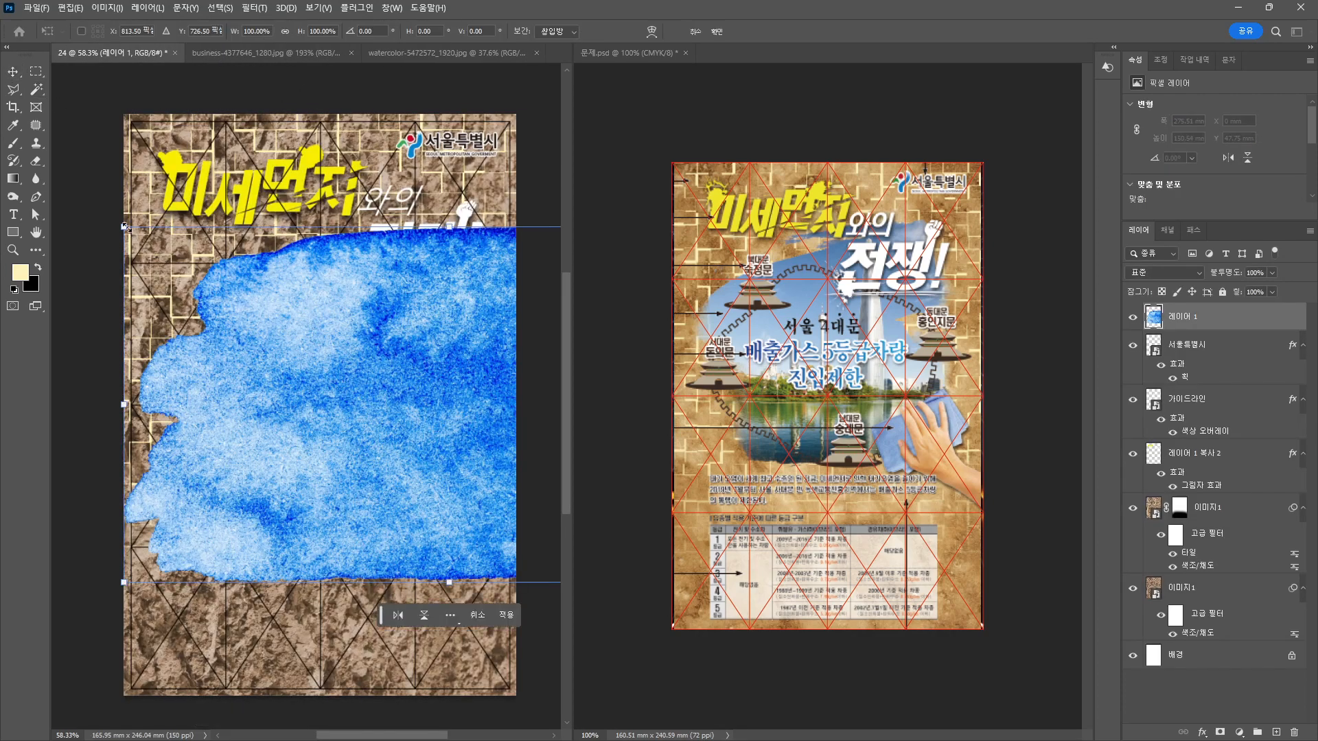
{"action": "left_click_drag", "start_coordinate": [146, 237], "coordinate": [348, 331]}
{"action": "left_click_drag", "start_coordinate": [449, 405], "coordinate": [204, 329]}
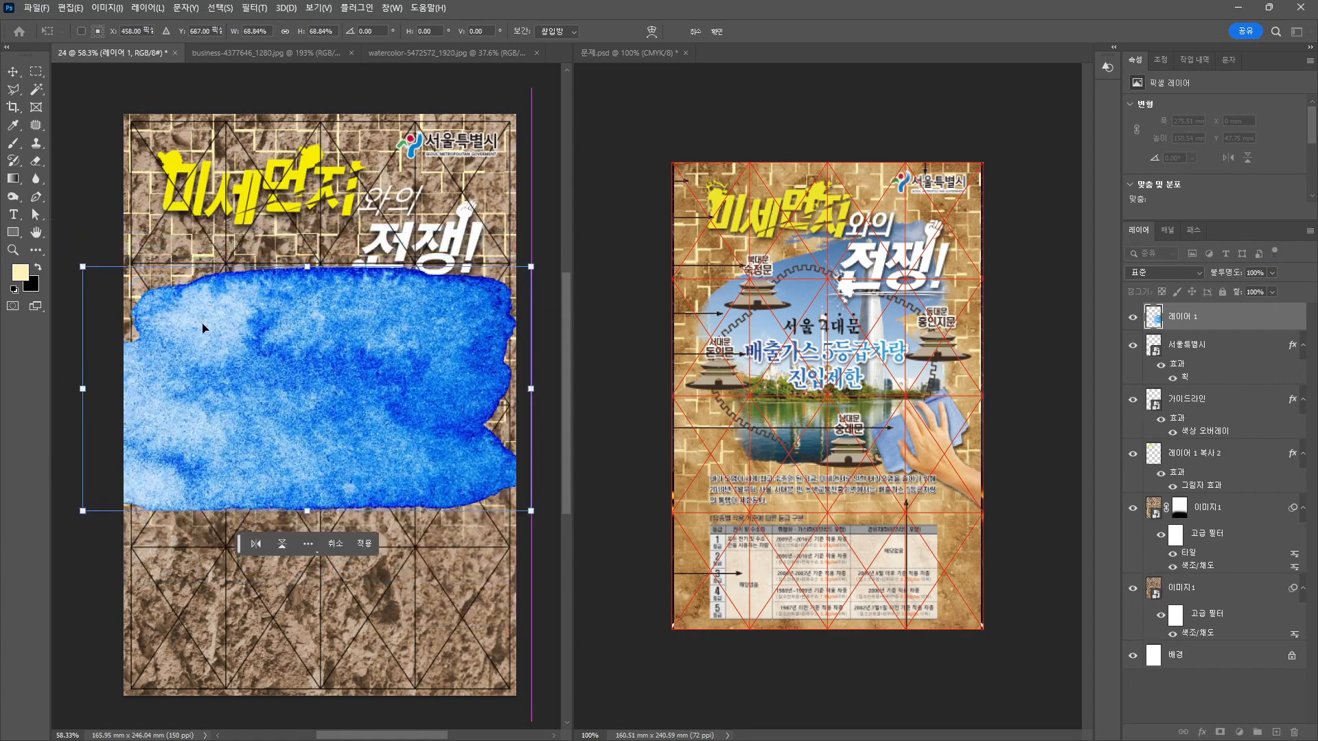
{"action": "left_click_drag", "start_coordinate": [531, 389], "coordinate": [487, 371]}
{"action": "left_click_drag", "start_coordinate": [495, 257], "coordinate": [412, 184]}
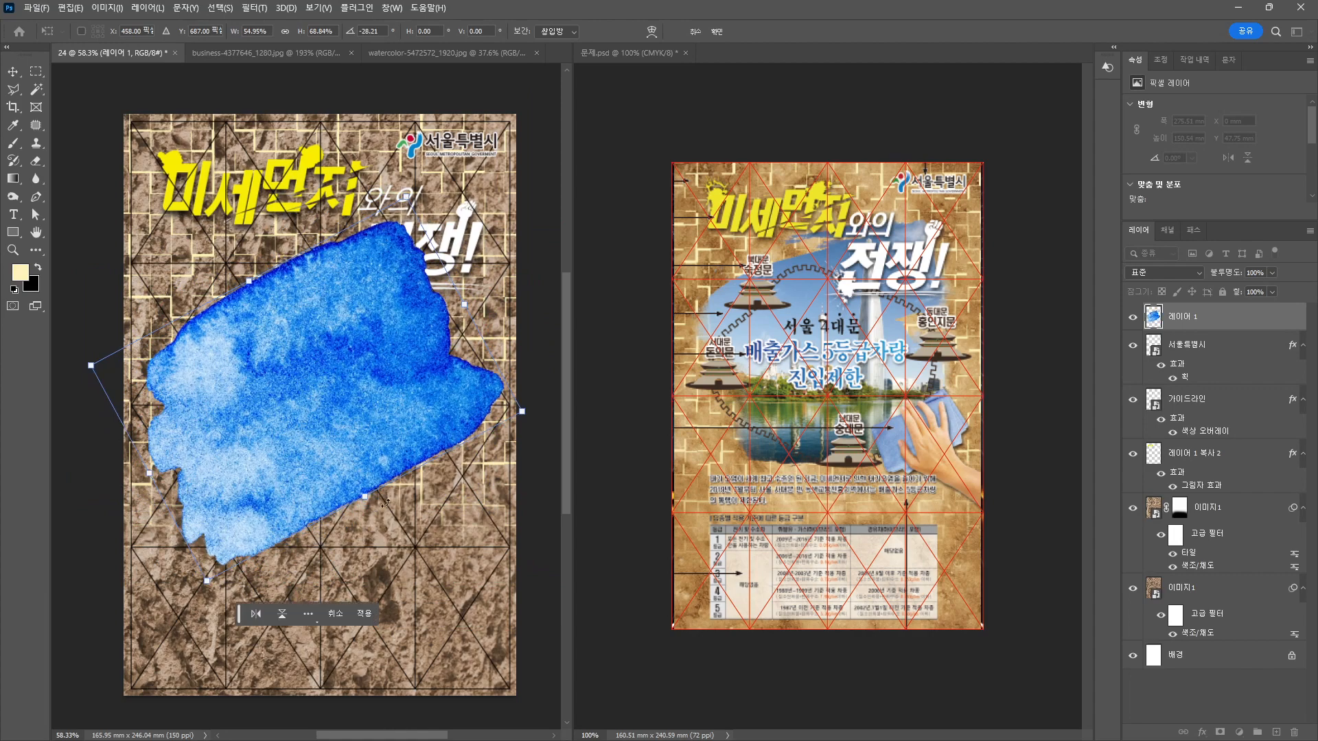
{"action": "left_click_drag", "start_coordinate": [268, 404], "coordinate": [277, 412]}
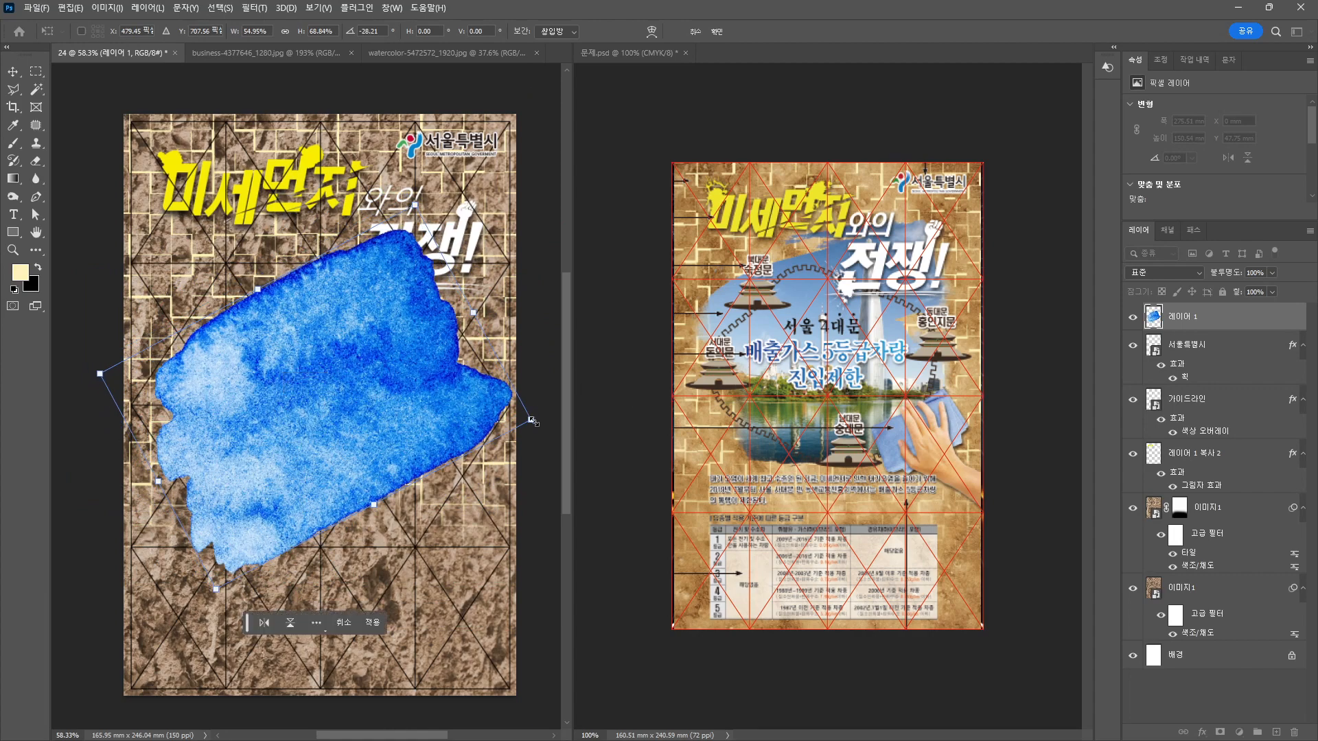
{"action": "left_click_drag", "start_coordinate": [532, 420], "coordinate": [520, 418]}
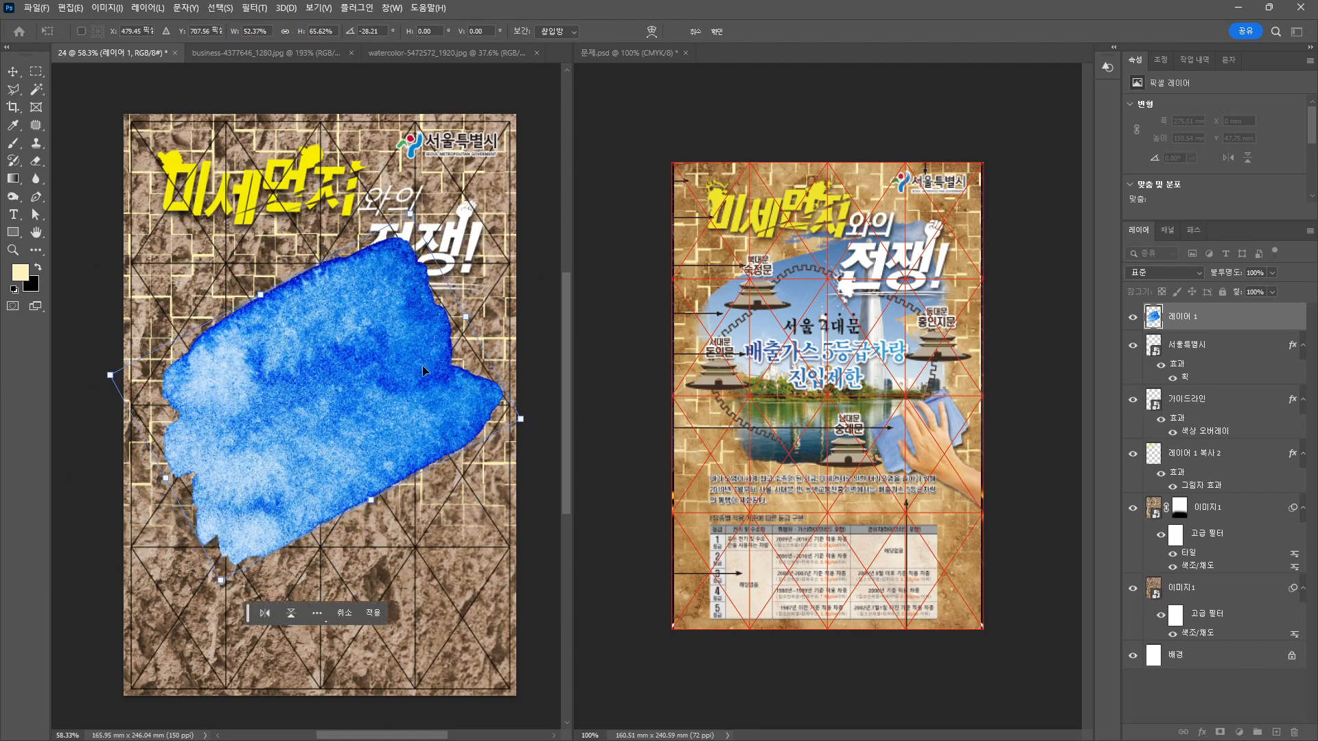
{"action": "double_click", "coordinate": [422, 365]}
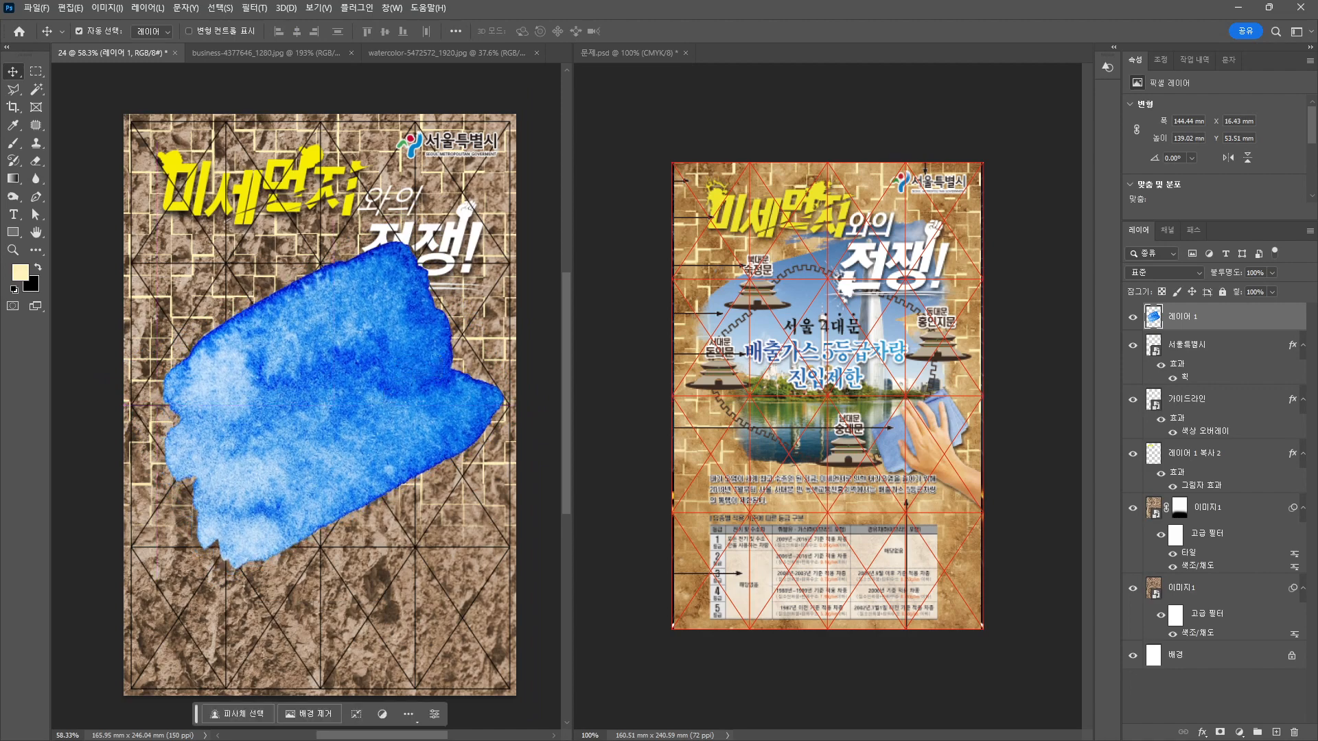
Place the building-7741306_1280 image over the blue paint shape and clip it to that layer.
{"action": "key", "text": "ctrl+o"}
{"action": "double_click", "coordinate": [306, 382]}
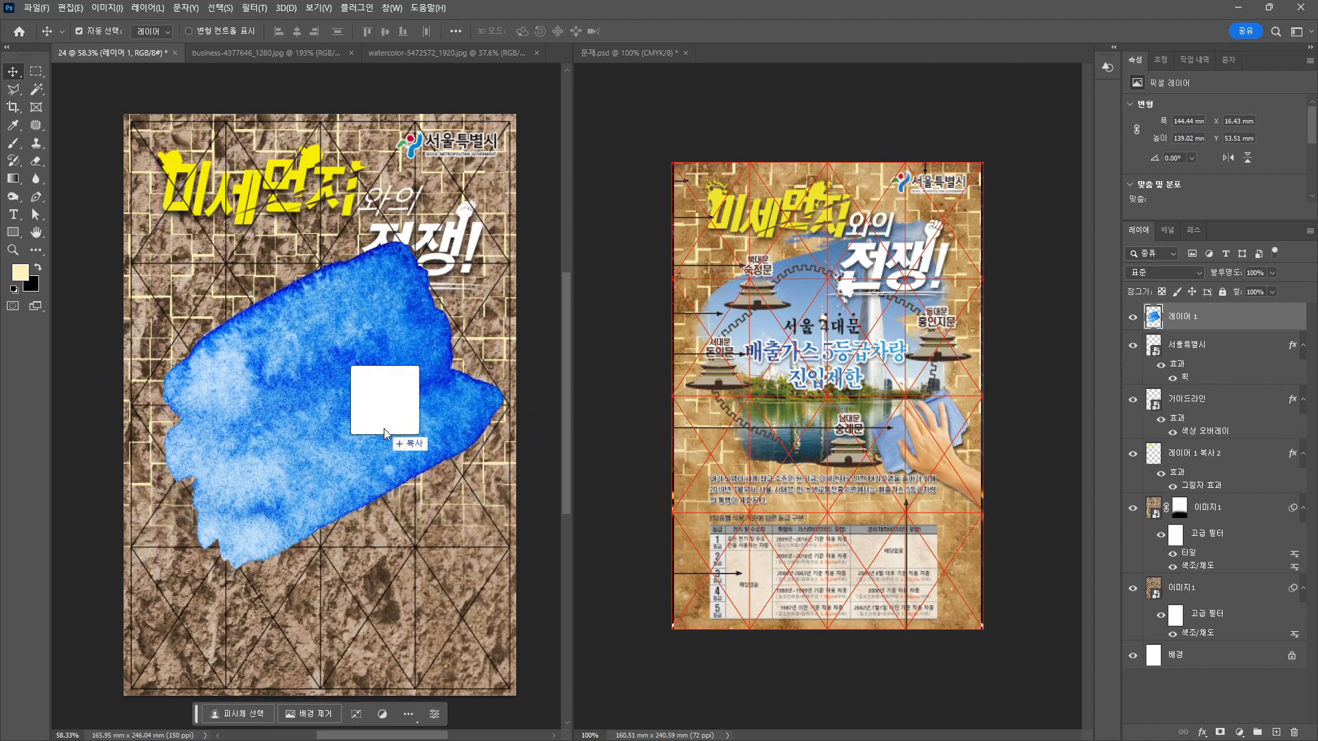
{"action": "left_click_drag", "start_coordinate": [516, 535], "coordinate": [604, 571]}
{"action": "key", "text": "Return"}
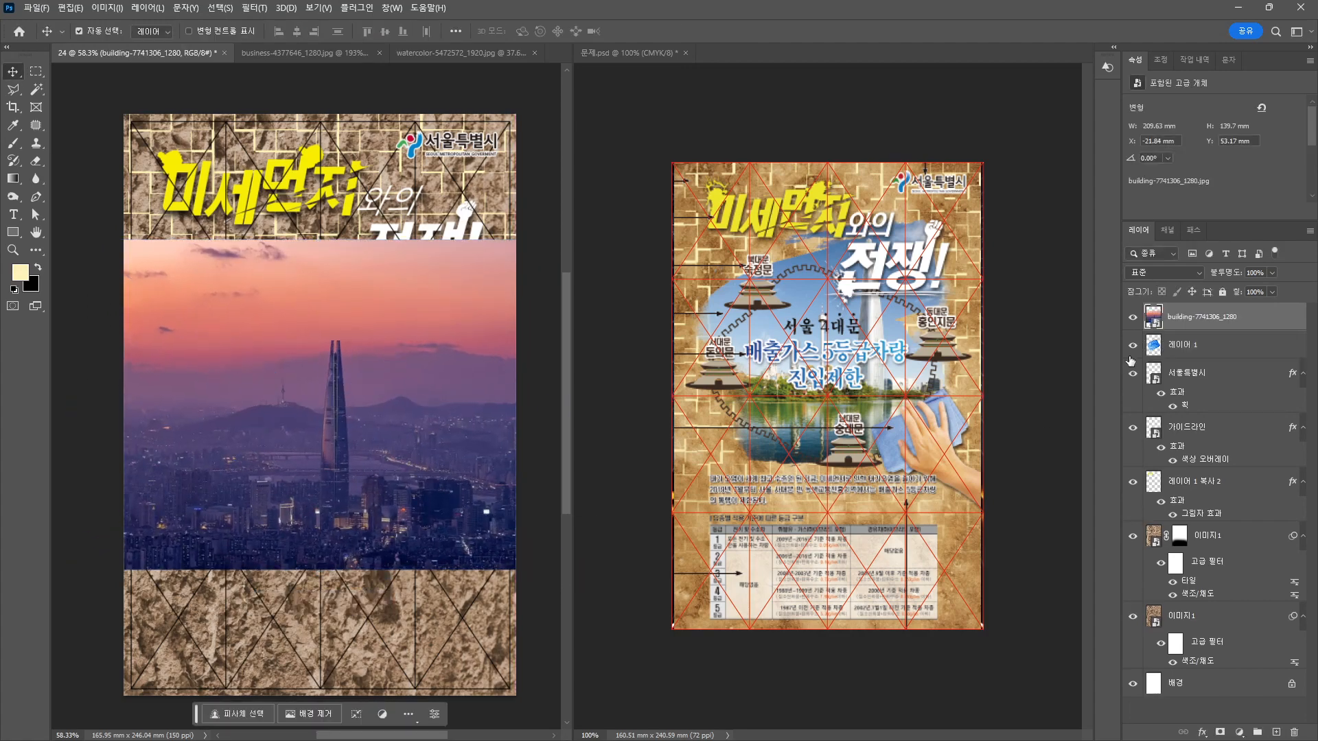
{"action": "left_click", "coordinate": [1160, 332], "text": "alt"}
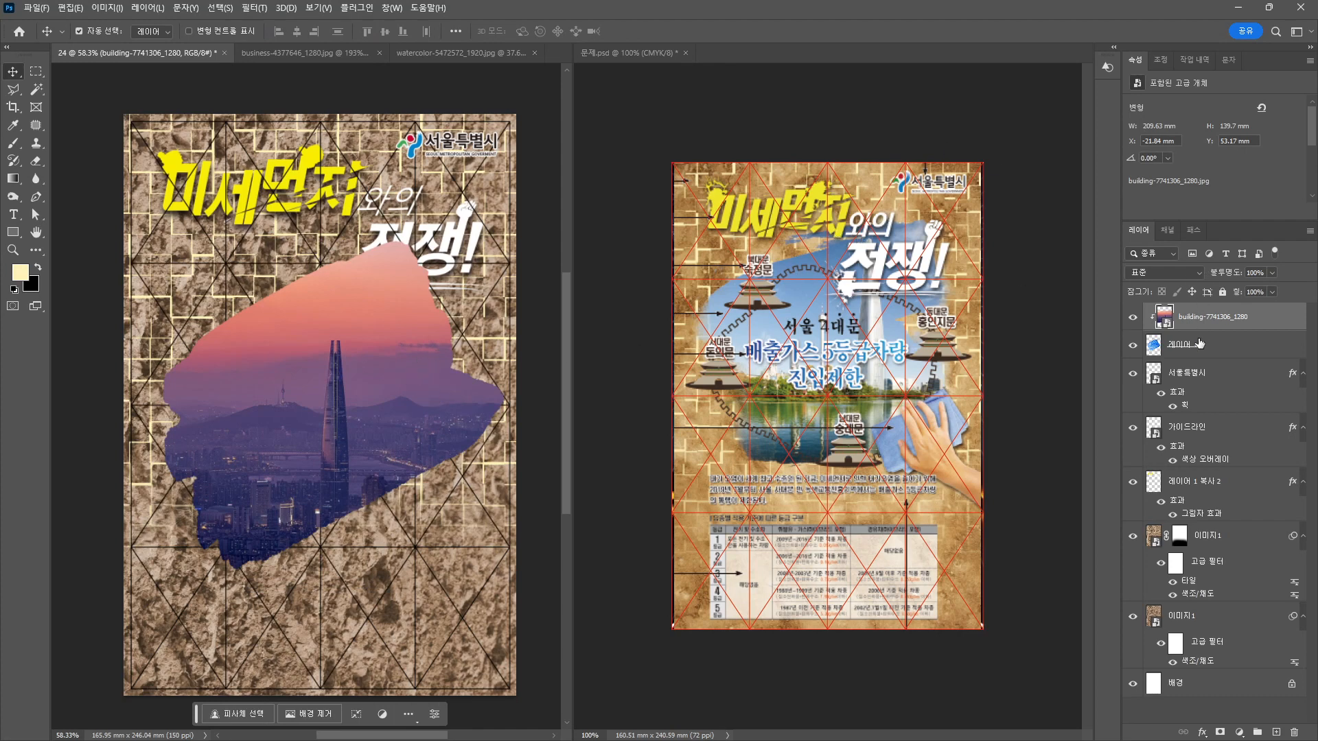
Move the blue paint layer and its clipped building image beneath the title layer, above the background textures.
{"action": "left_click", "coordinate": [1223, 351], "text": "shift"}
{"action": "left_click_drag", "start_coordinate": [1227, 352], "coordinate": [1176, 547]}
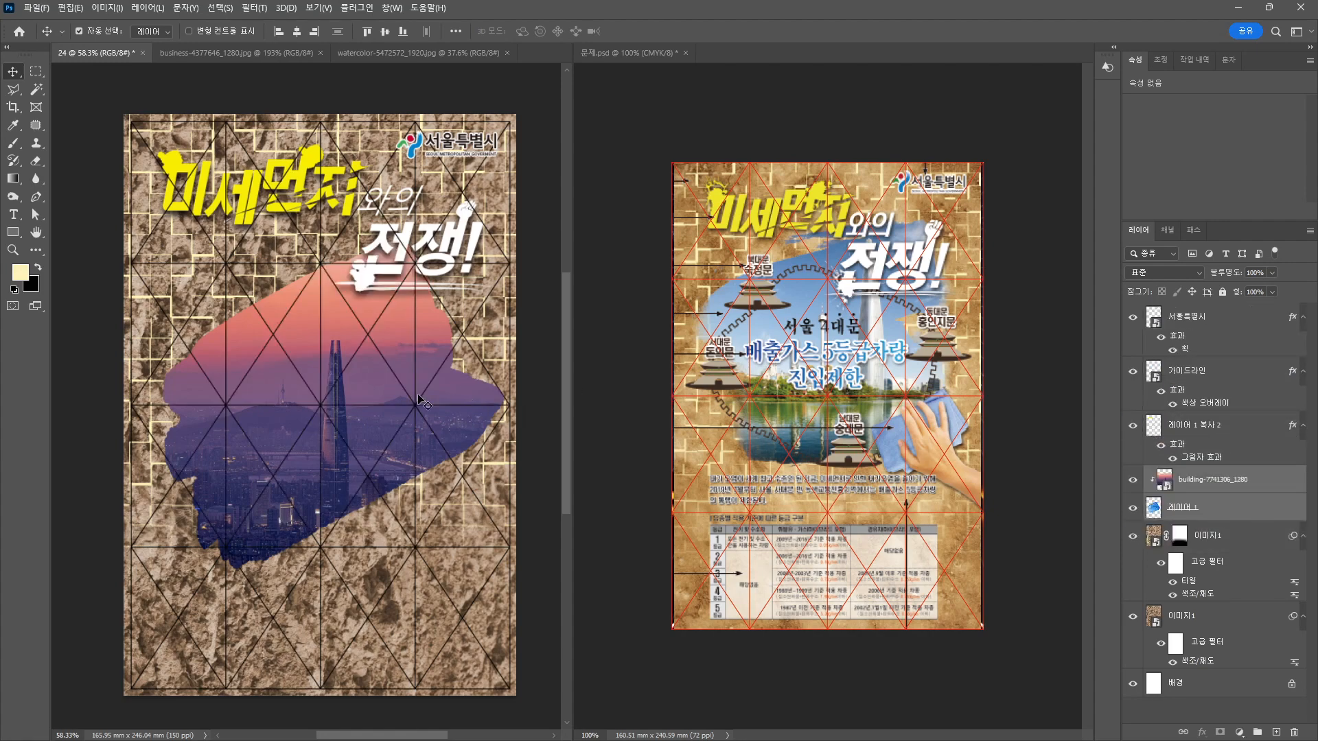
Place the lotte-world-tower-1791802_1280 image clipped to the blue paint shape and delete the building-7741306_1280 layer.
{"action": "left_click", "coordinate": [277, 440]}
{"action": "left_click_drag", "start_coordinate": [277, 441], "coordinate": [343, 439]}
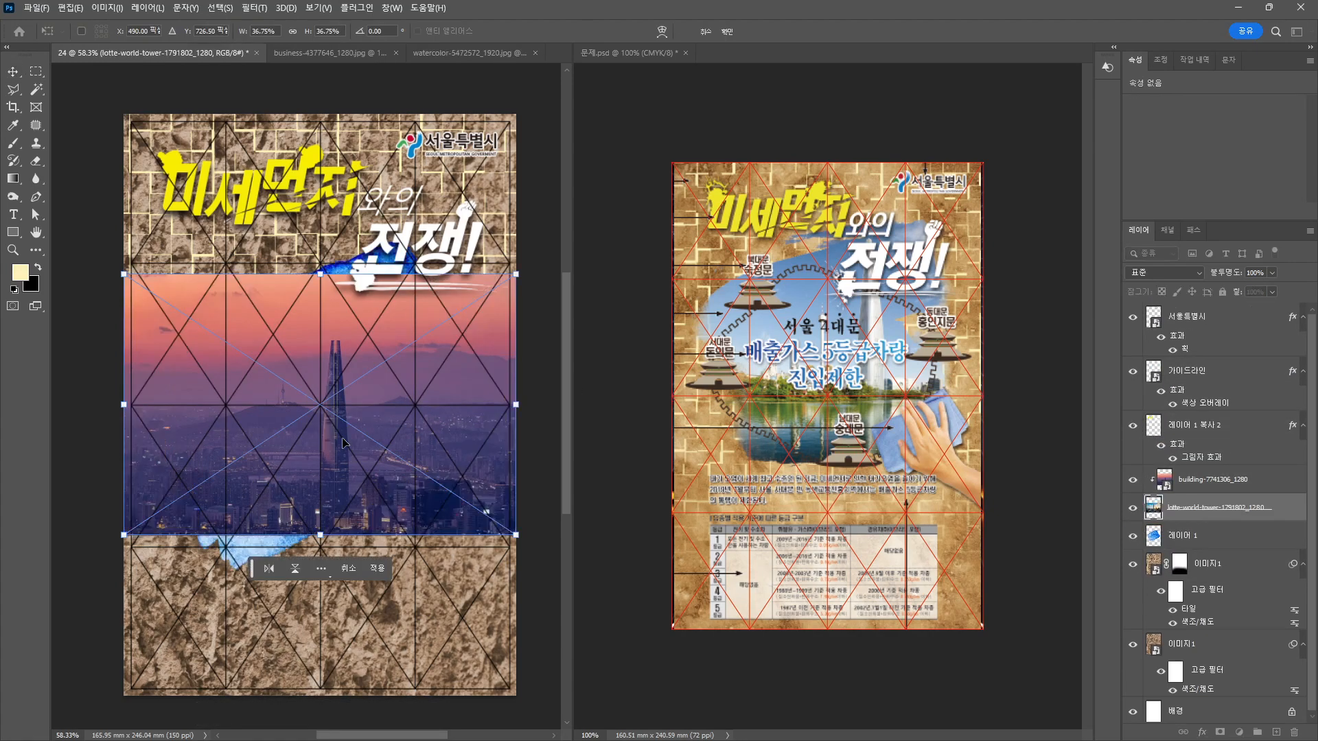
{"action": "key", "text": "Return"}
{"action": "left_click", "coordinate": [1152, 521], "text": "alt"}
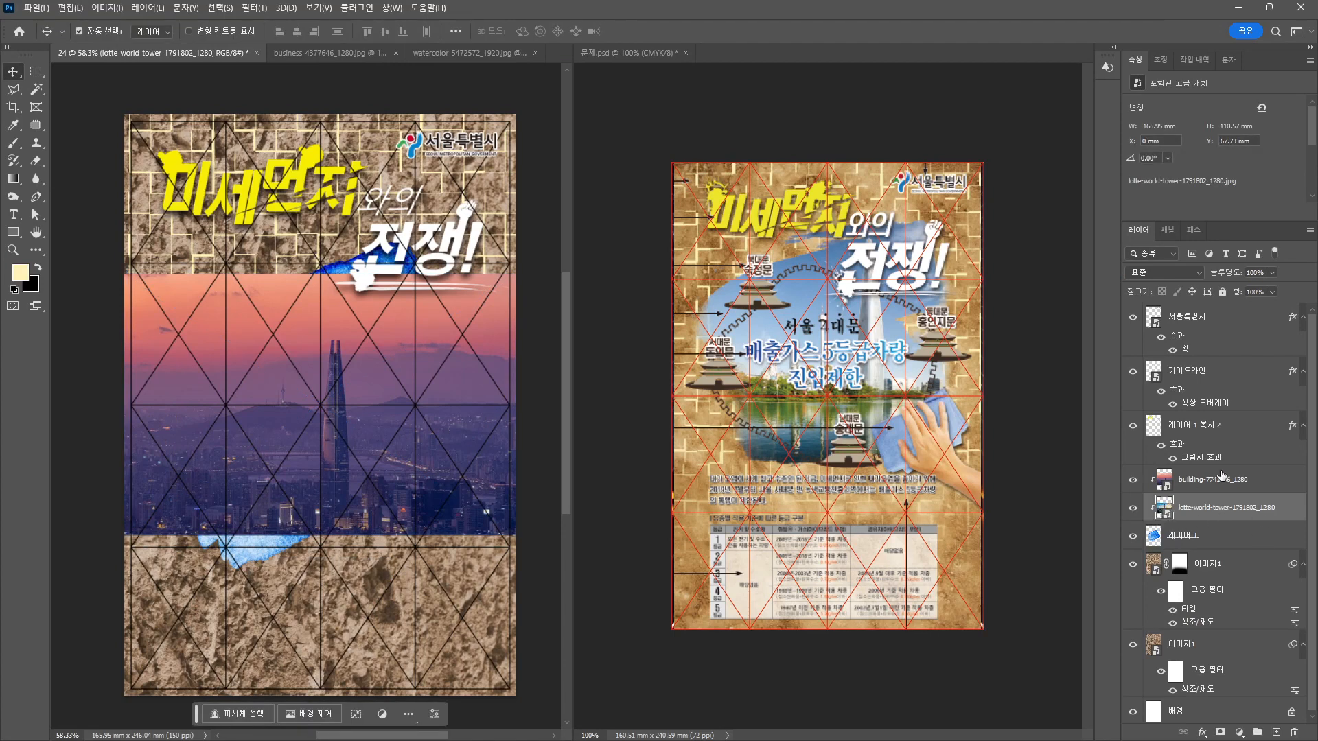
{"action": "left_click", "coordinate": [1220, 479]}
{"action": "key", "text": "Delete"}
Enlarge the Lotte World Tower image to 51.23% and shift it so the tower fills the paint shape.
{"action": "left_click_drag", "start_coordinate": [377, 319], "coordinate": [372, 309]}
{"action": "key", "text": "ctrl+t"}
{"action": "left_click_drag", "start_coordinate": [510, 523], "coordinate": [570, 578]}
{"action": "left_click_drag", "start_coordinate": [372, 447], "coordinate": [377, 472]}
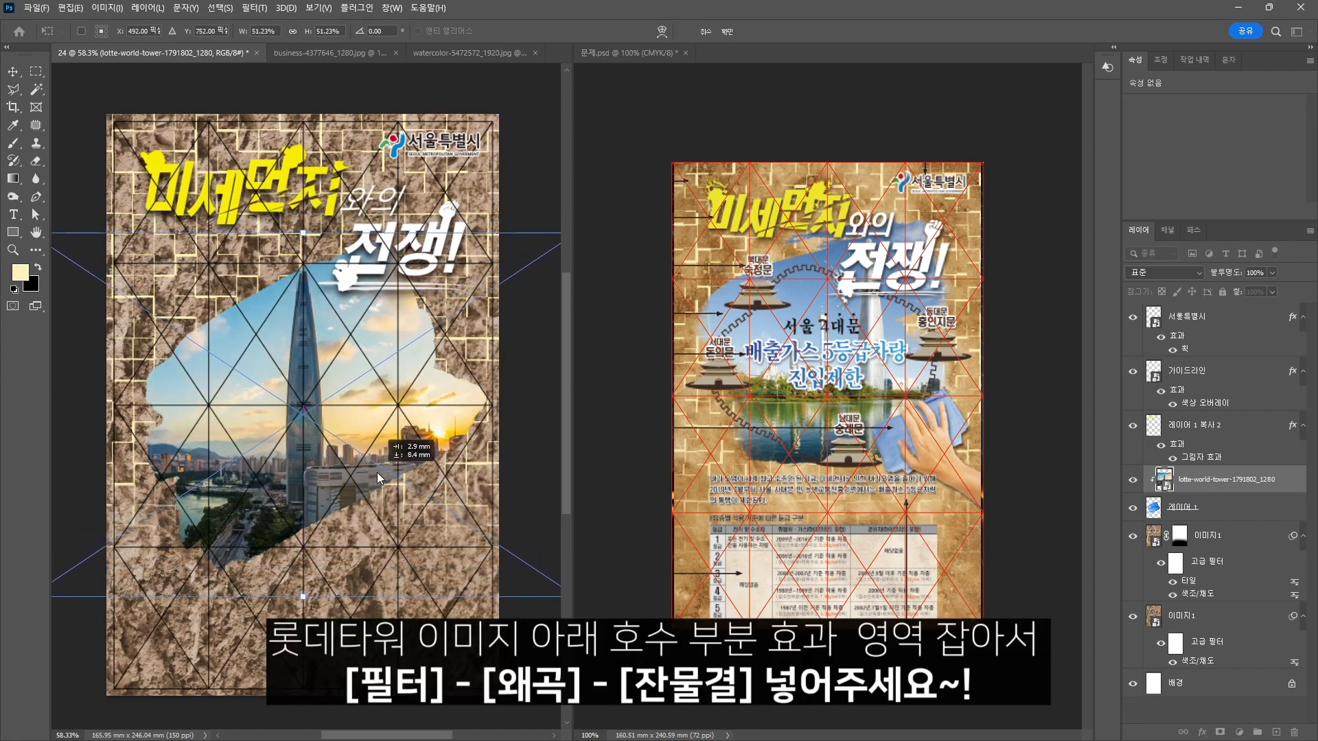
{"action": "key", "text": "Return"}
Paste the copied fortress wall outline as a smart object over the Lotte World Tower image.
{"action": "left_click", "coordinate": [1244, 509]}
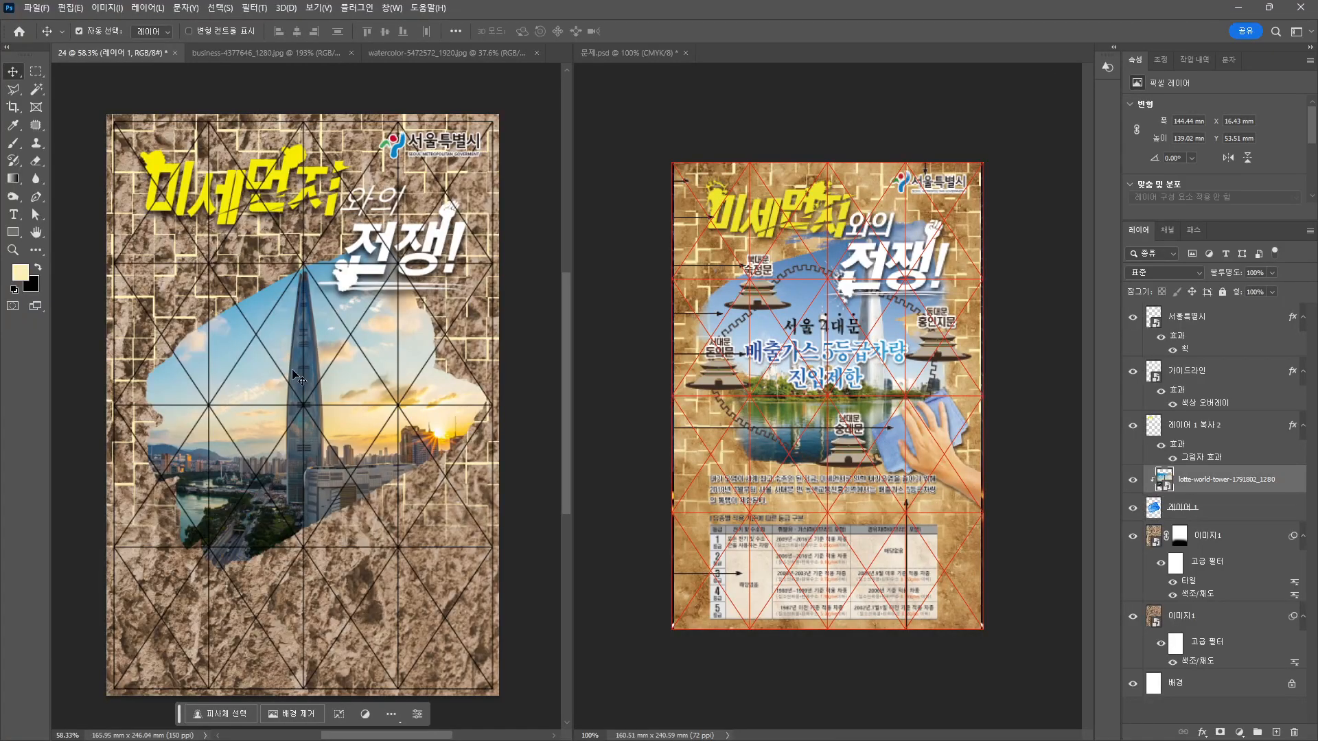
{"action": "key", "text": "ctrl+v"}
{"action": "left_click", "coordinate": [605, 229]}
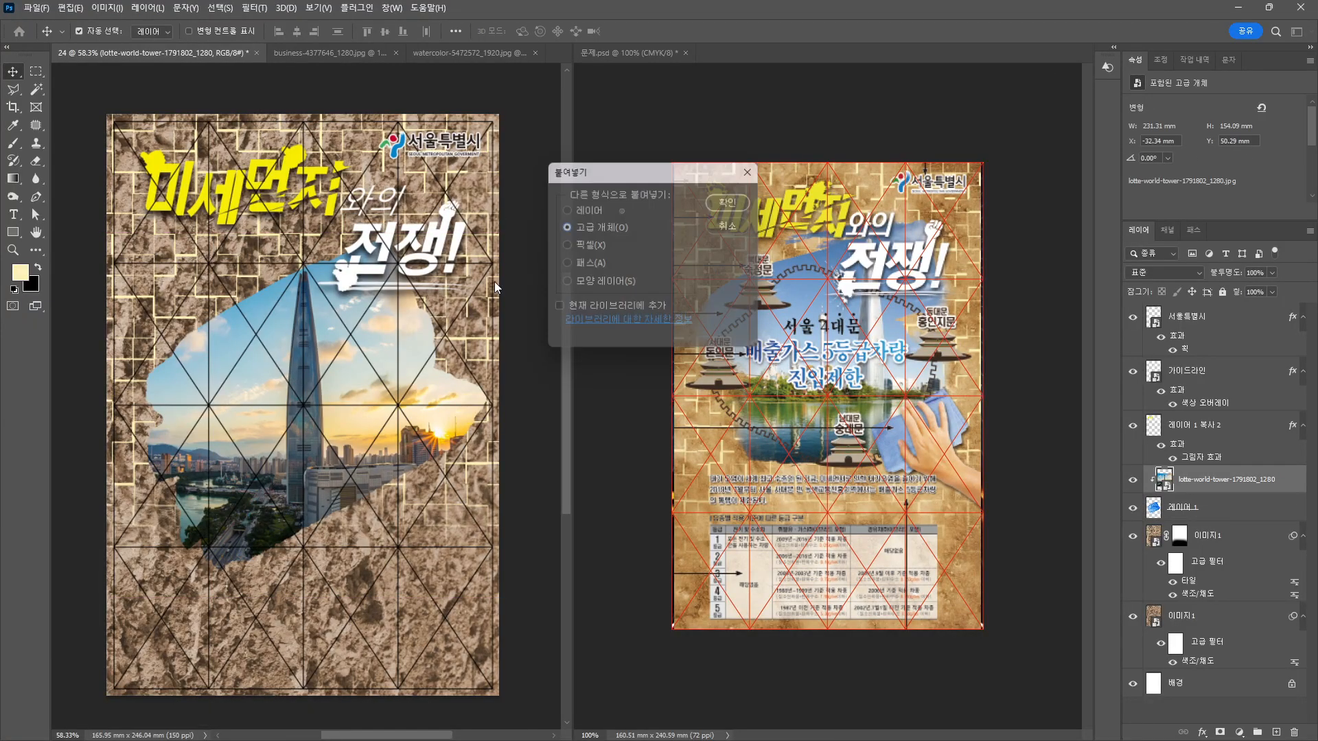
{"action": "key", "text": "Return"}
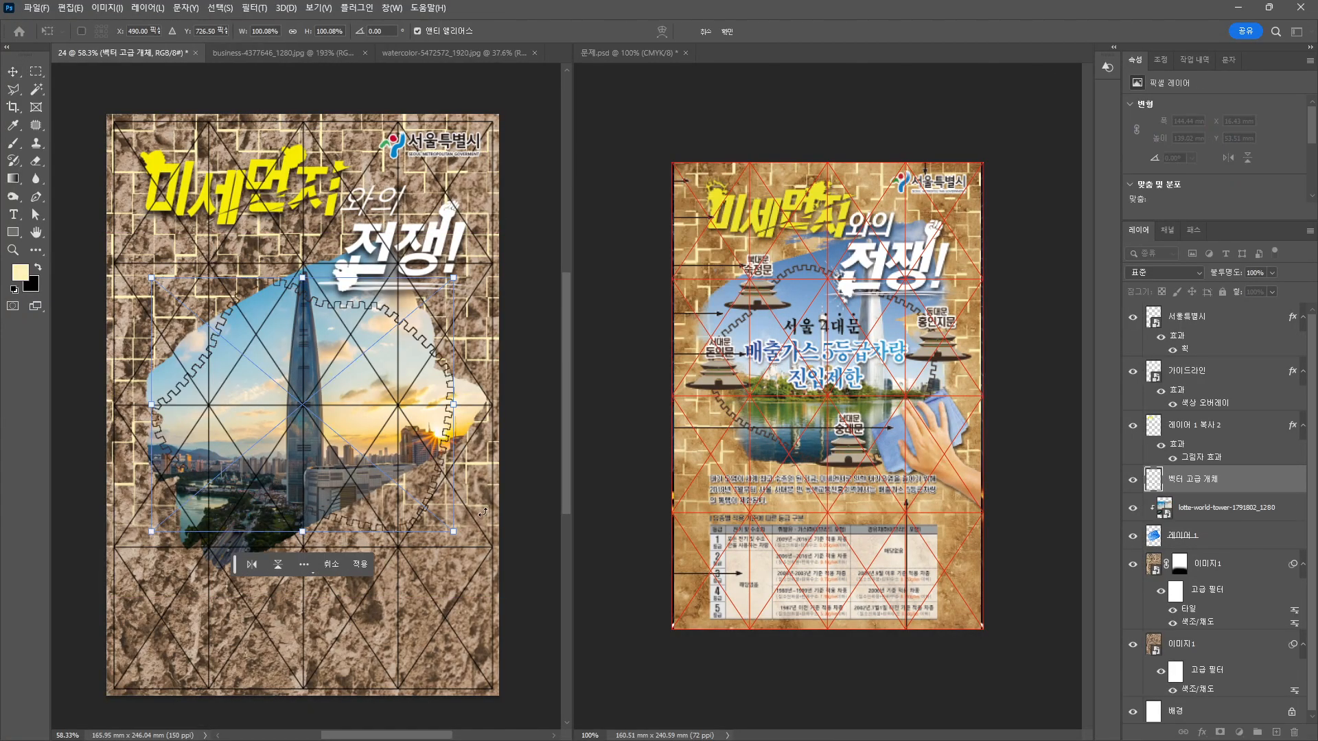
{"action": "key", "text": "Return"}
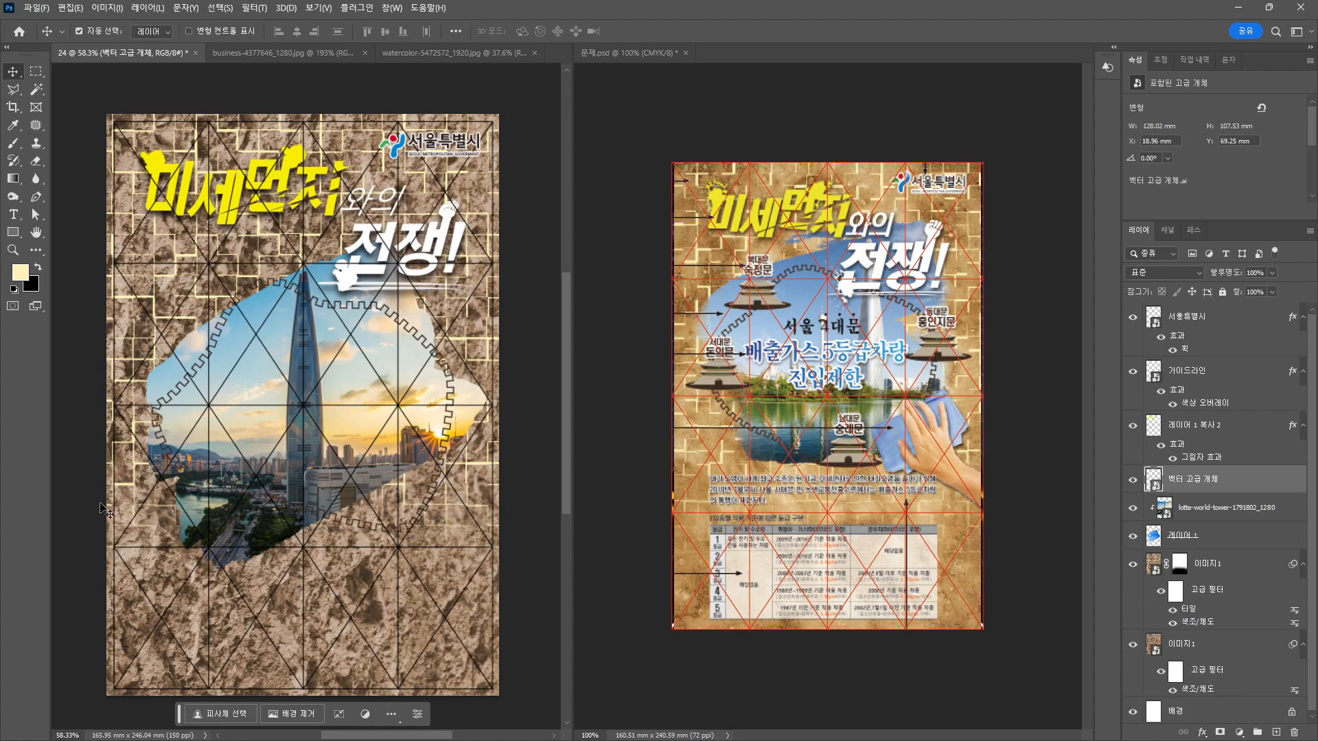
Add an outside stroke to the fortress wall outline in dark brown with C 60, M 65 and Y 70.
{"action": "key", "text": "alt+Tab"}
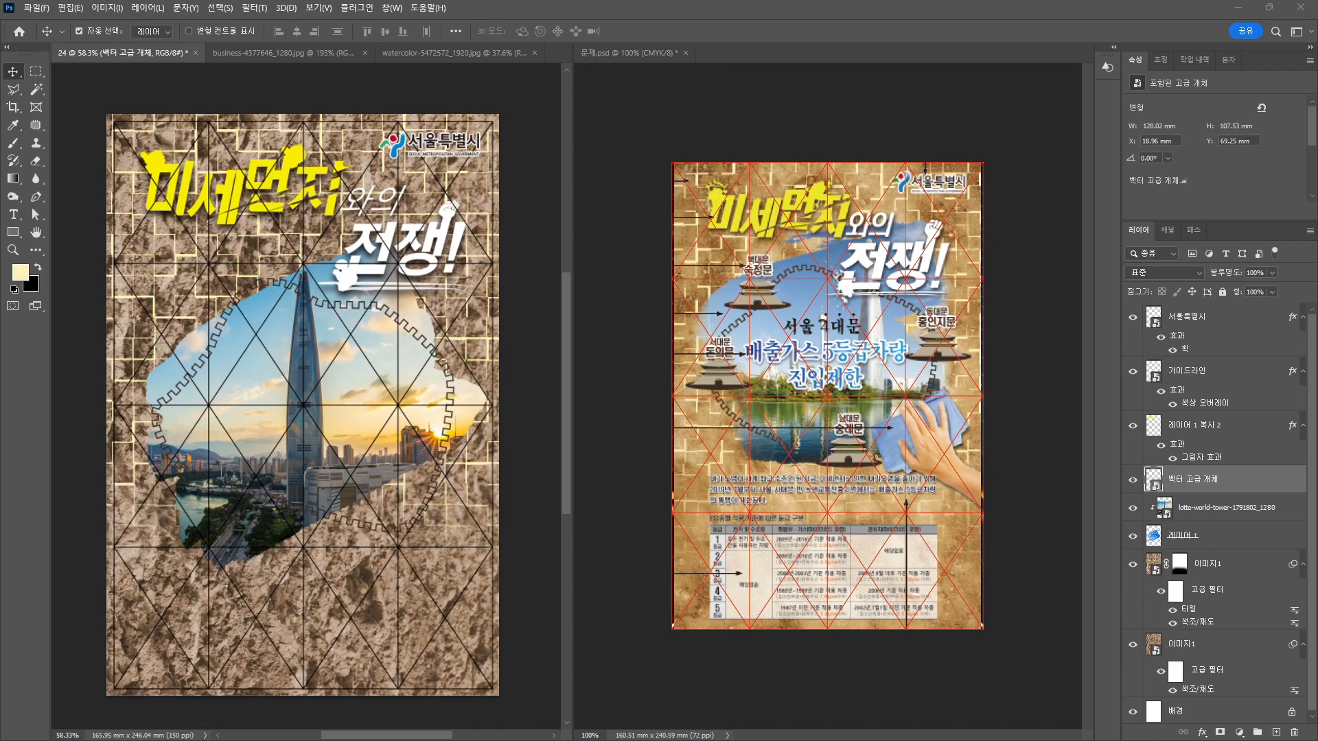
{"action": "left_click", "coordinate": [1154, 477]}
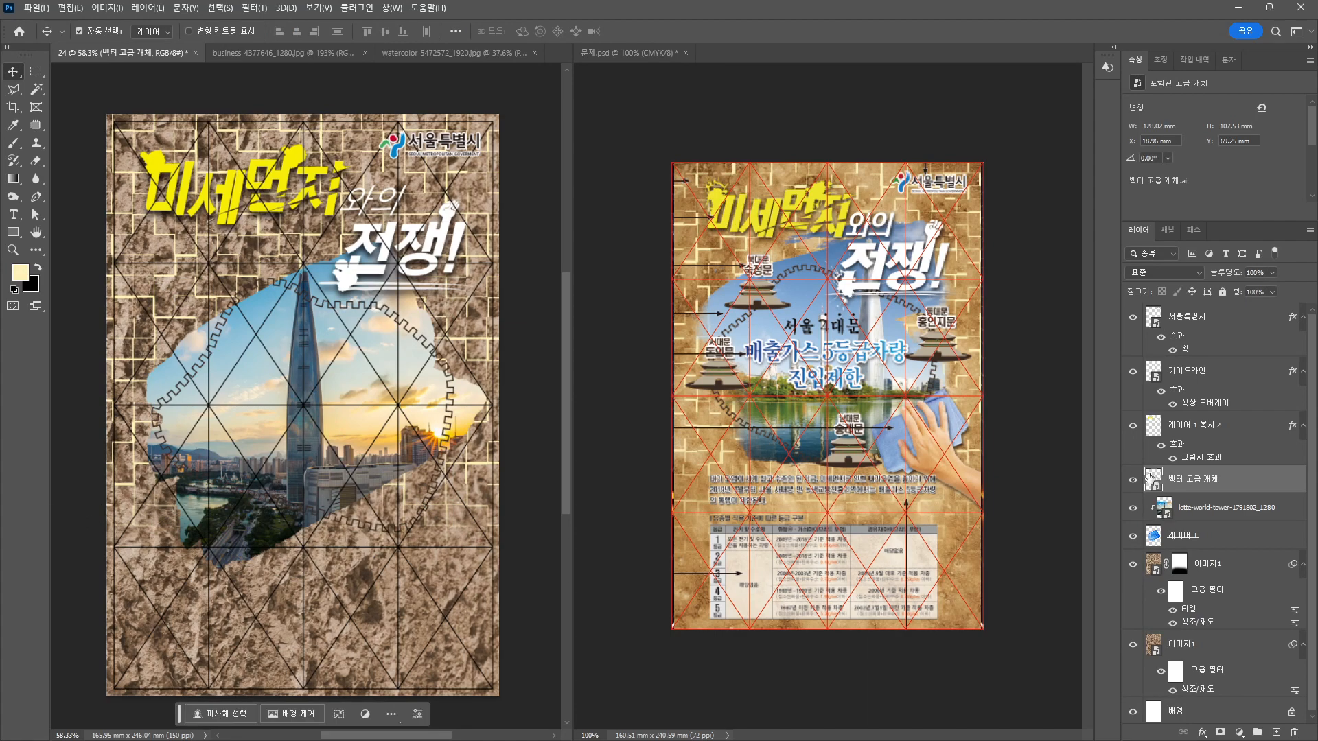
{"action": "left_click", "coordinate": [1203, 732]}
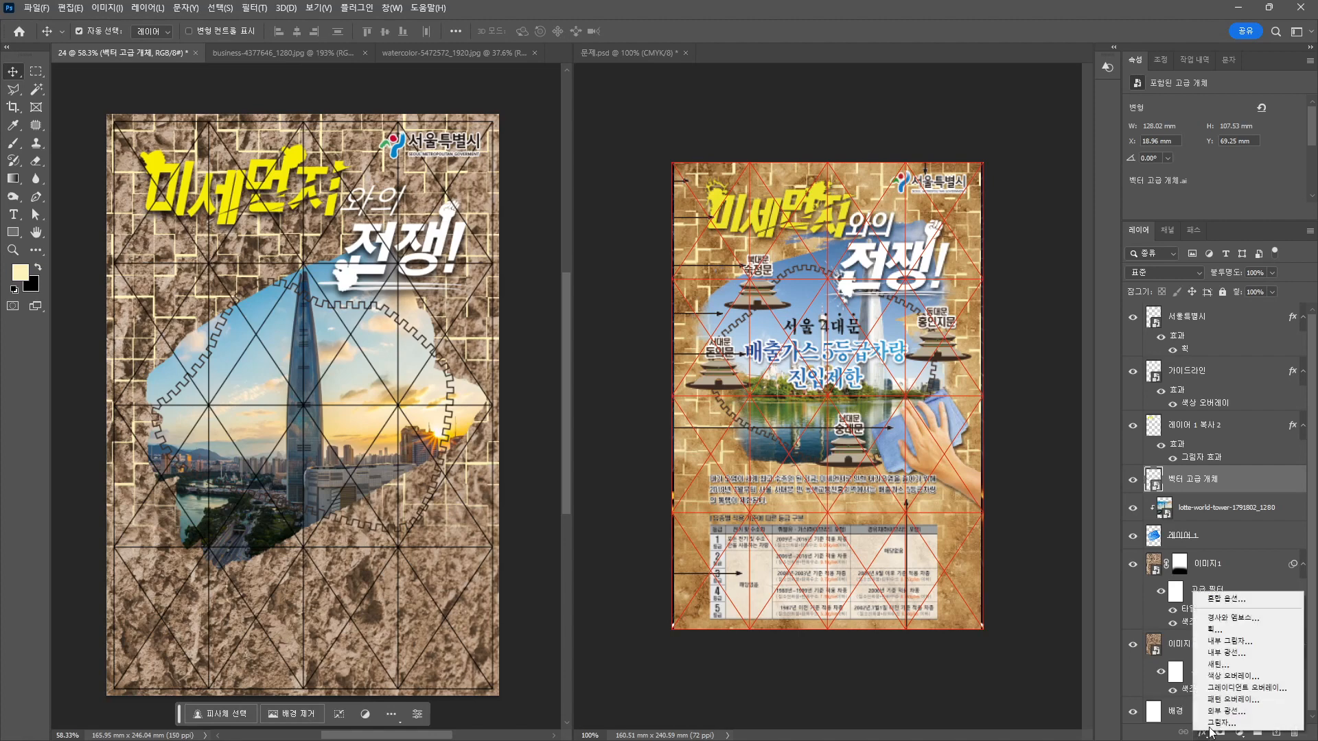
{"action": "left_click", "coordinate": [1223, 629]}
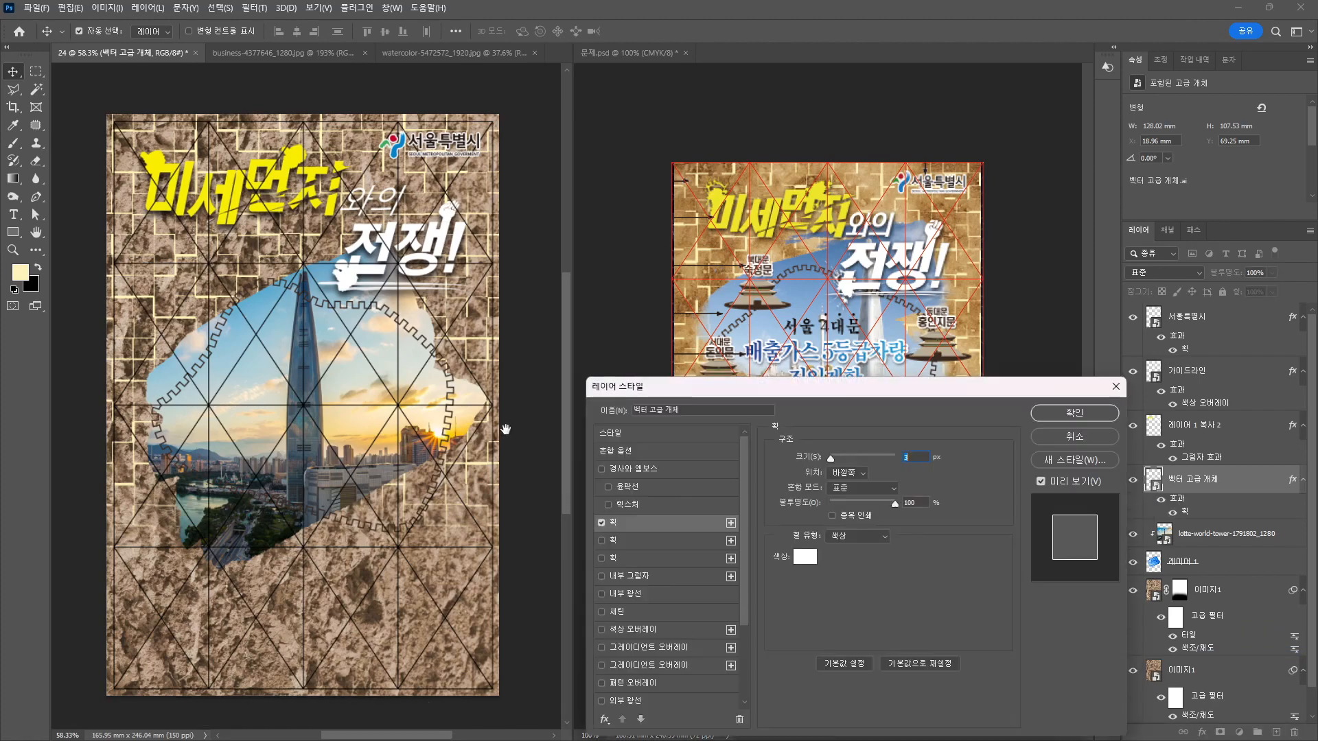
{"action": "left_click", "coordinate": [809, 556]}
{"action": "key", "text": "Tab"}
{"action": "type", "text": "60"}
{"action": "key", "text": "Tab"}
{"action": "type", "text": "65"}
{"action": "key", "text": "Tab"}
{"action": "type", "text": "70"}
{"action": "key", "text": "Tab"}
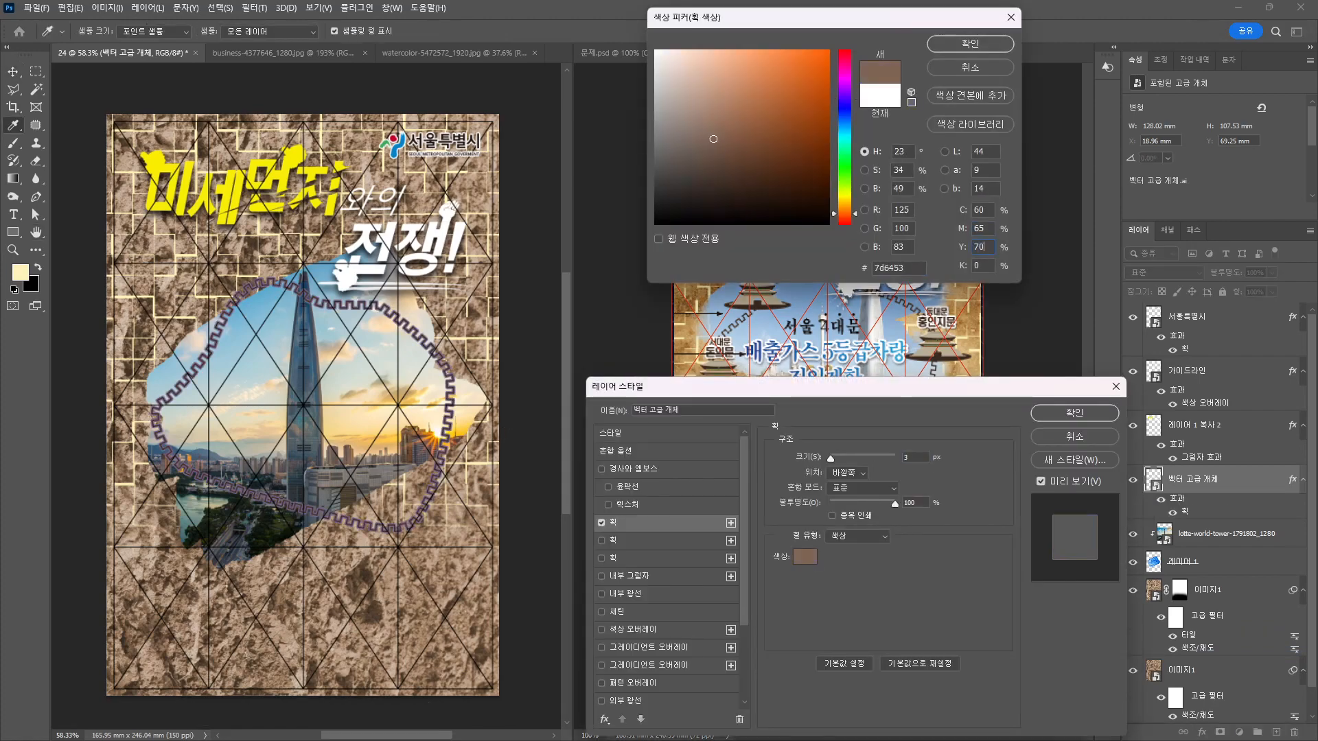
{"action": "key", "text": "Return"}
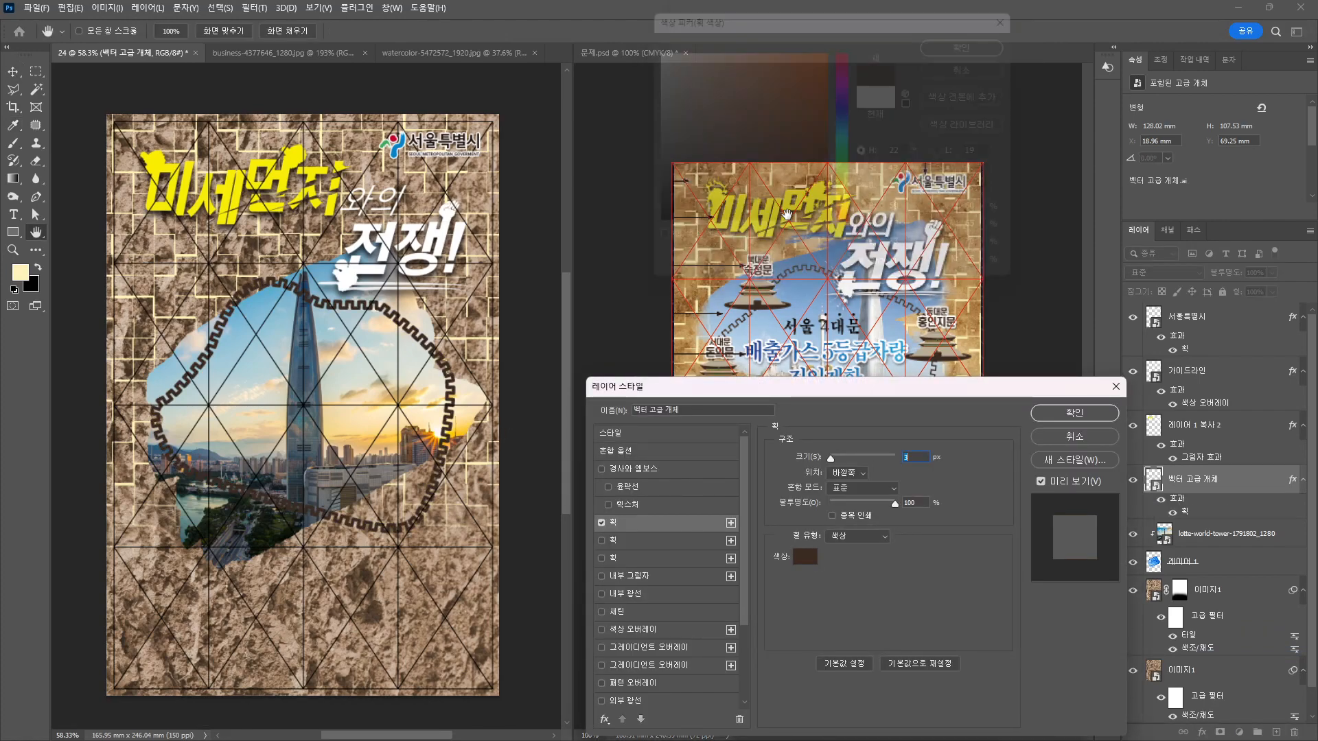
Reduce the fortress wall outline's stroke size to 1 px and apply the layer style.
{"action": "scroll", "coordinate": [920, 452], "scroll_direction": "down", "scroll_amount": 1}
{"action": "scroll", "coordinate": [919, 453], "scroll_direction": "down", "scroll_amount": 1}
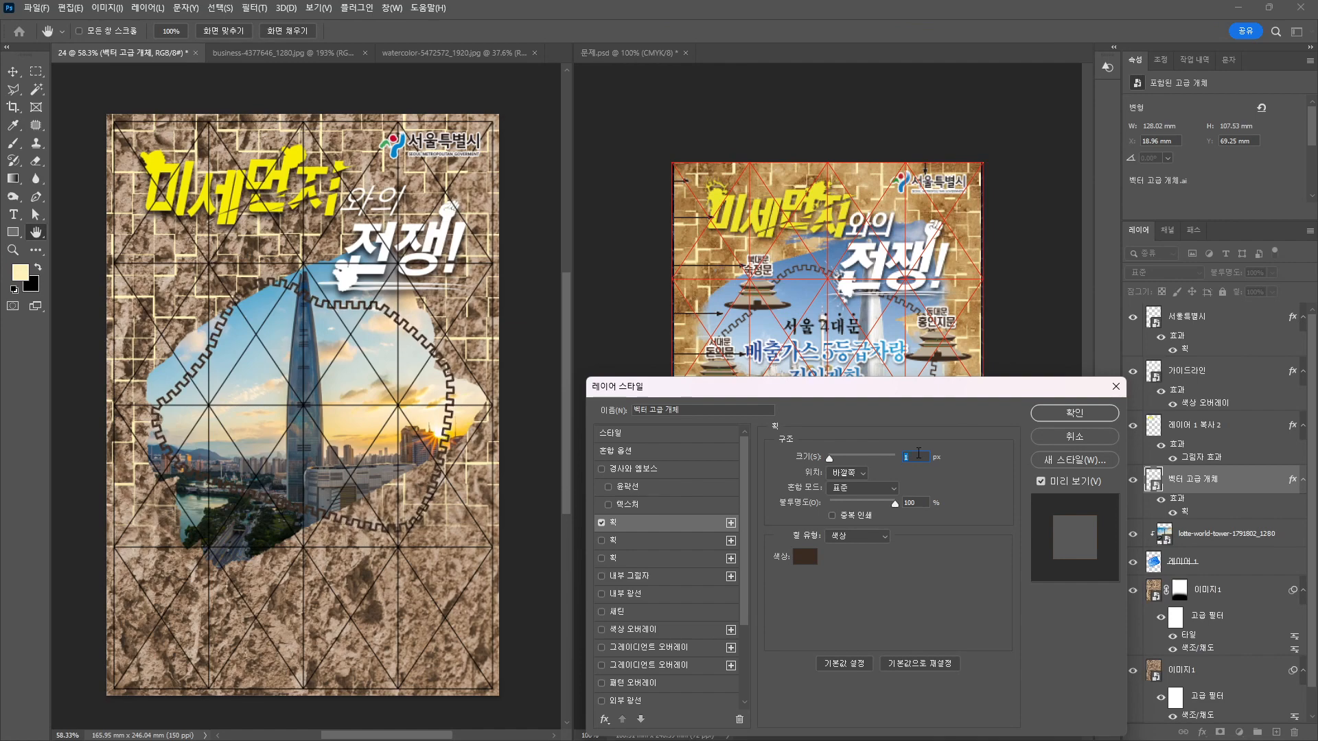
{"action": "key", "text": "Return"}
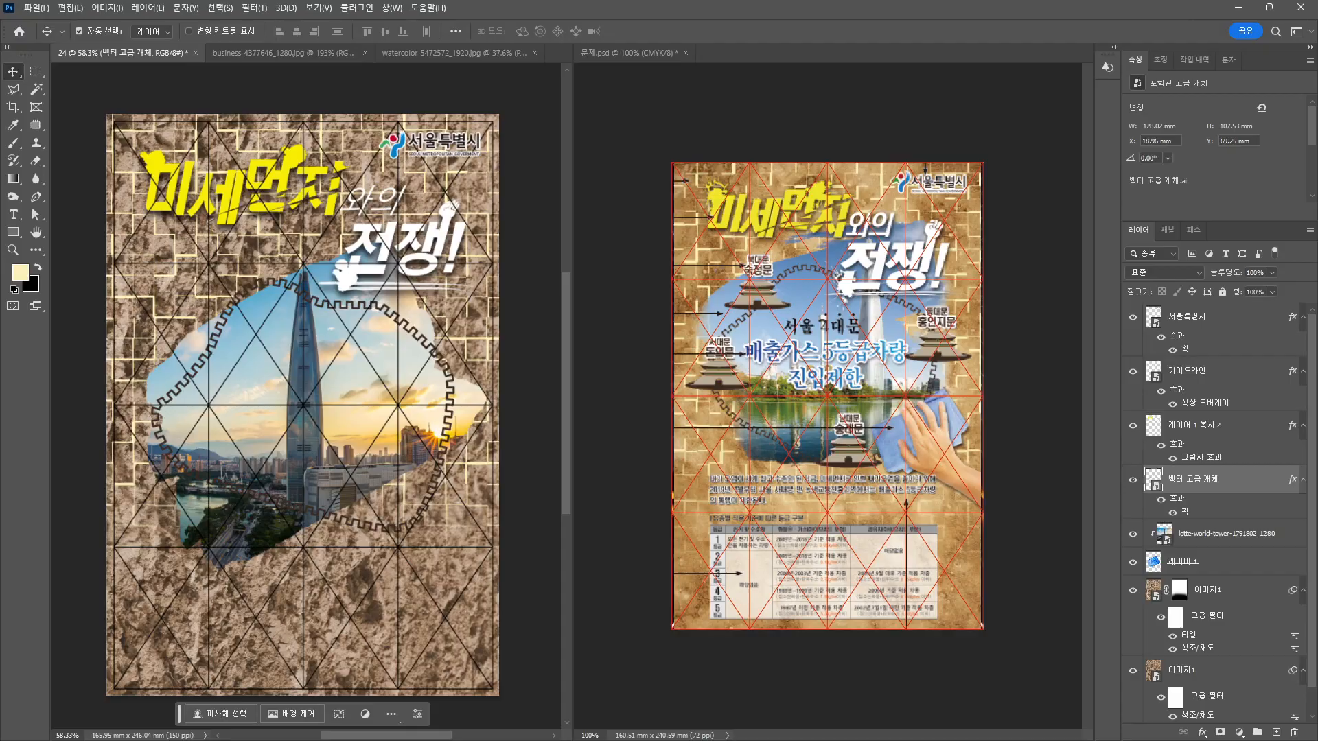
Switch to Illustrator, copy the heading 서울 4대문 with its emphasis dots, and return to the Photoshop poster.
{"action": "key", "text": "alt+Tab"}
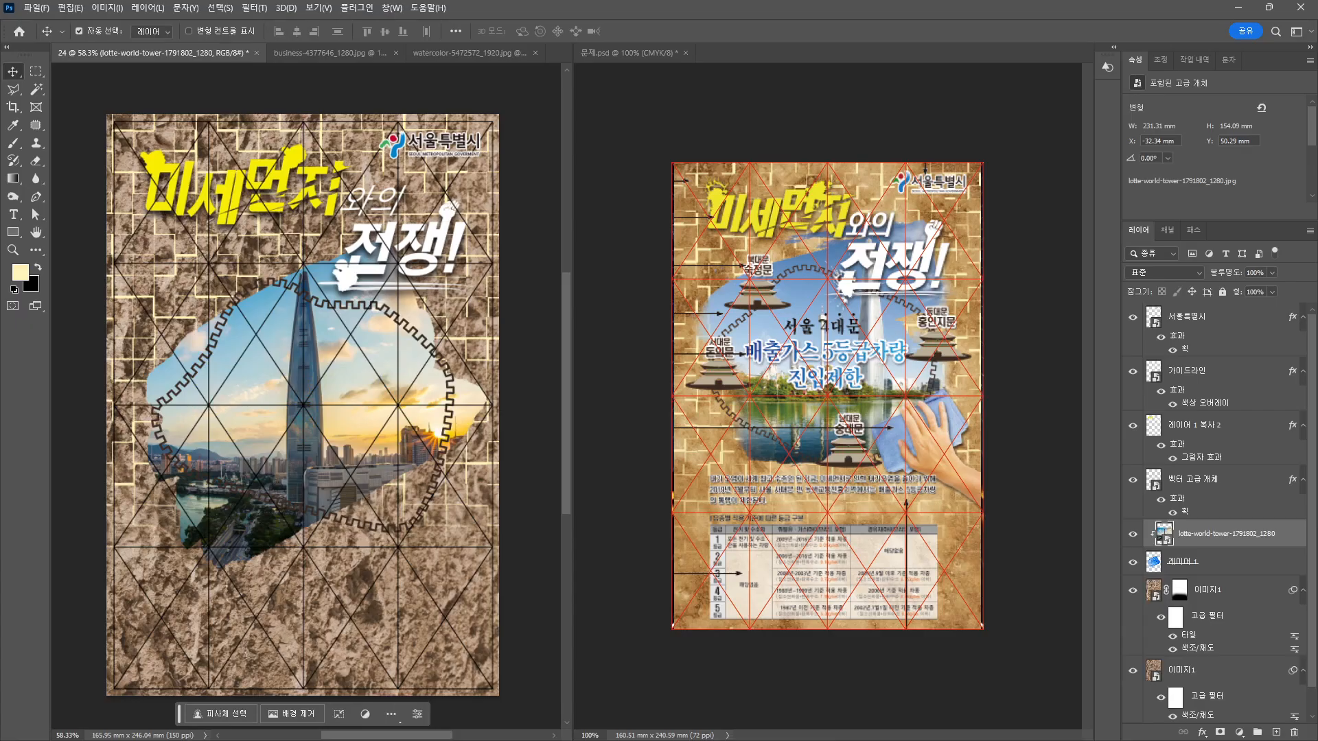
{"action": "key", "text": "alt+Tab"}
{"action": "key", "text": "v"}
{"action": "left_click", "coordinate": [304, 370]}
{"action": "left_click_drag", "start_coordinate": [214, 403], "coordinate": [379, 388]}
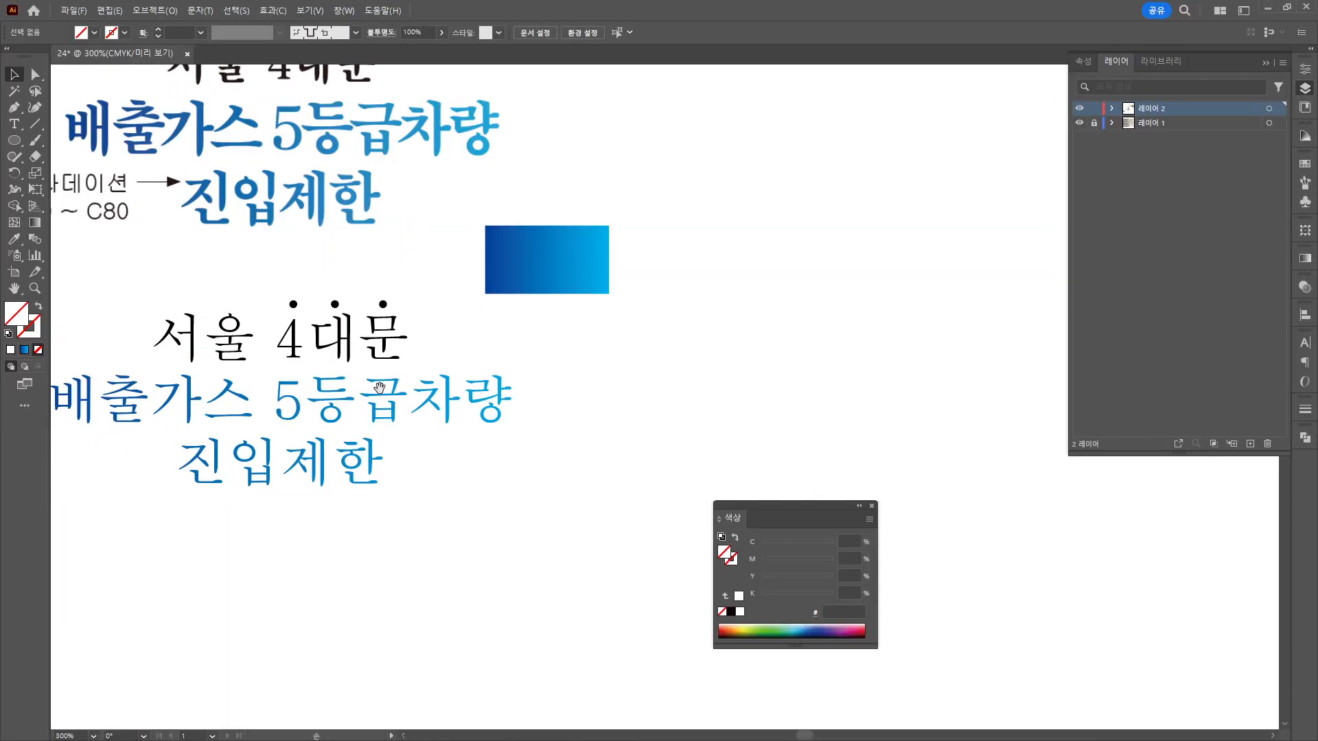
{"action": "left_click_drag", "start_coordinate": [140, 287], "coordinate": [408, 355]}
{"action": "left_click", "coordinate": [1264, 8]}
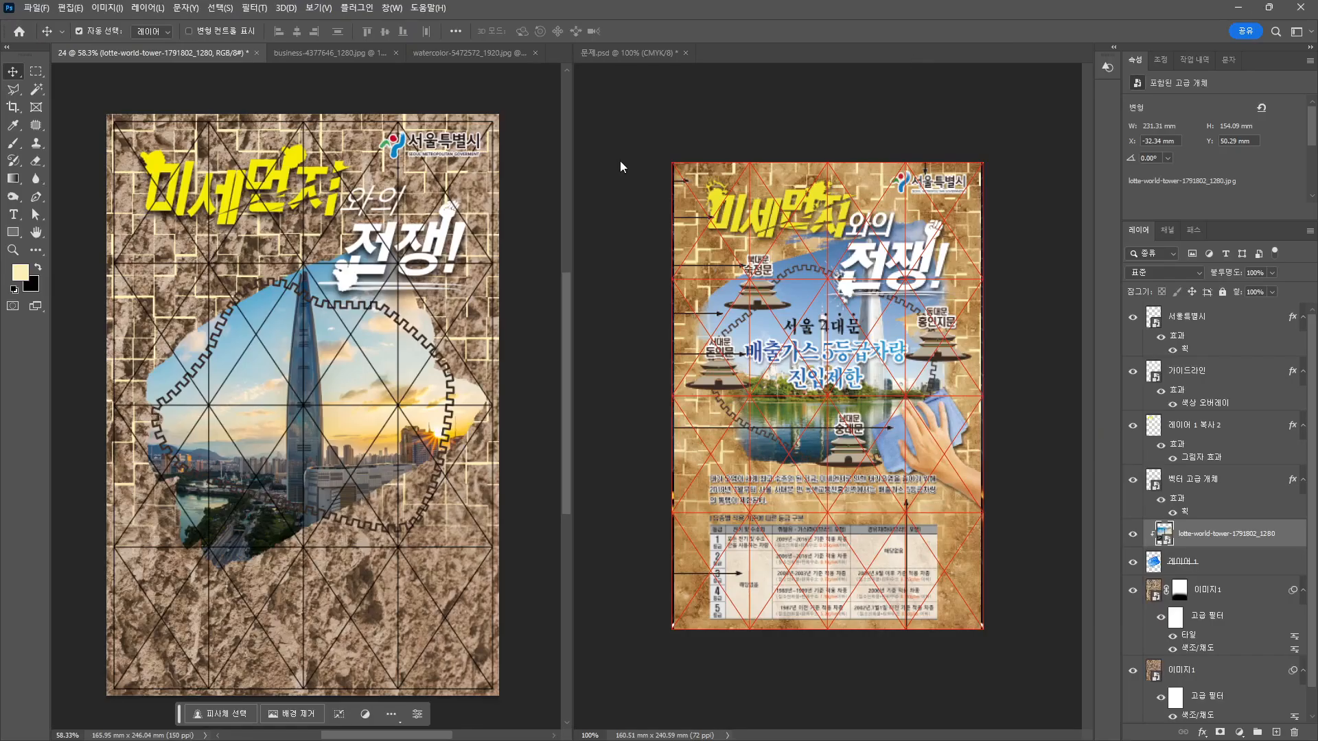
Paste the 서울 4대문 heading as a smart object, enlarge it to about 155% and place it over the upper part of the tower photo.
{"action": "key", "text": "ctrl+v"}
{"action": "key", "text": "Return"}
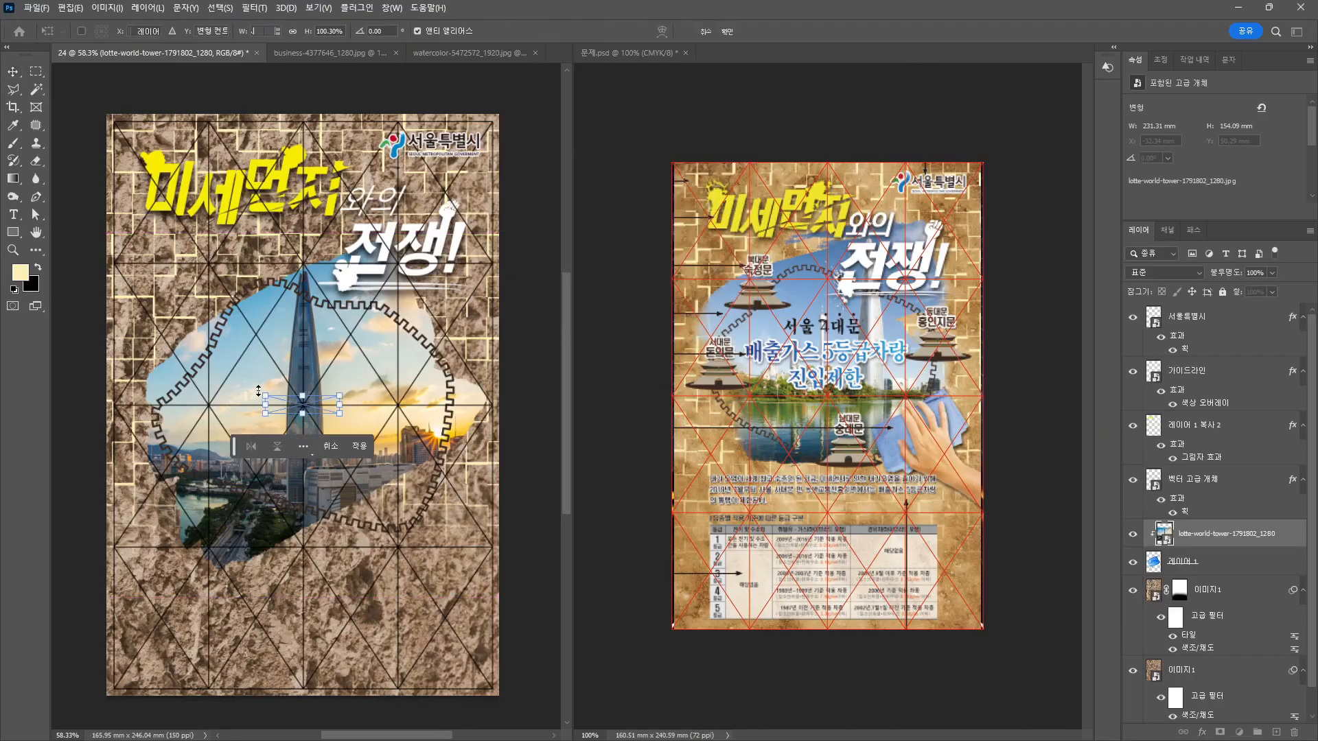
{"action": "left_click_drag", "start_coordinate": [334, 411], "coordinate": [333, 338]}
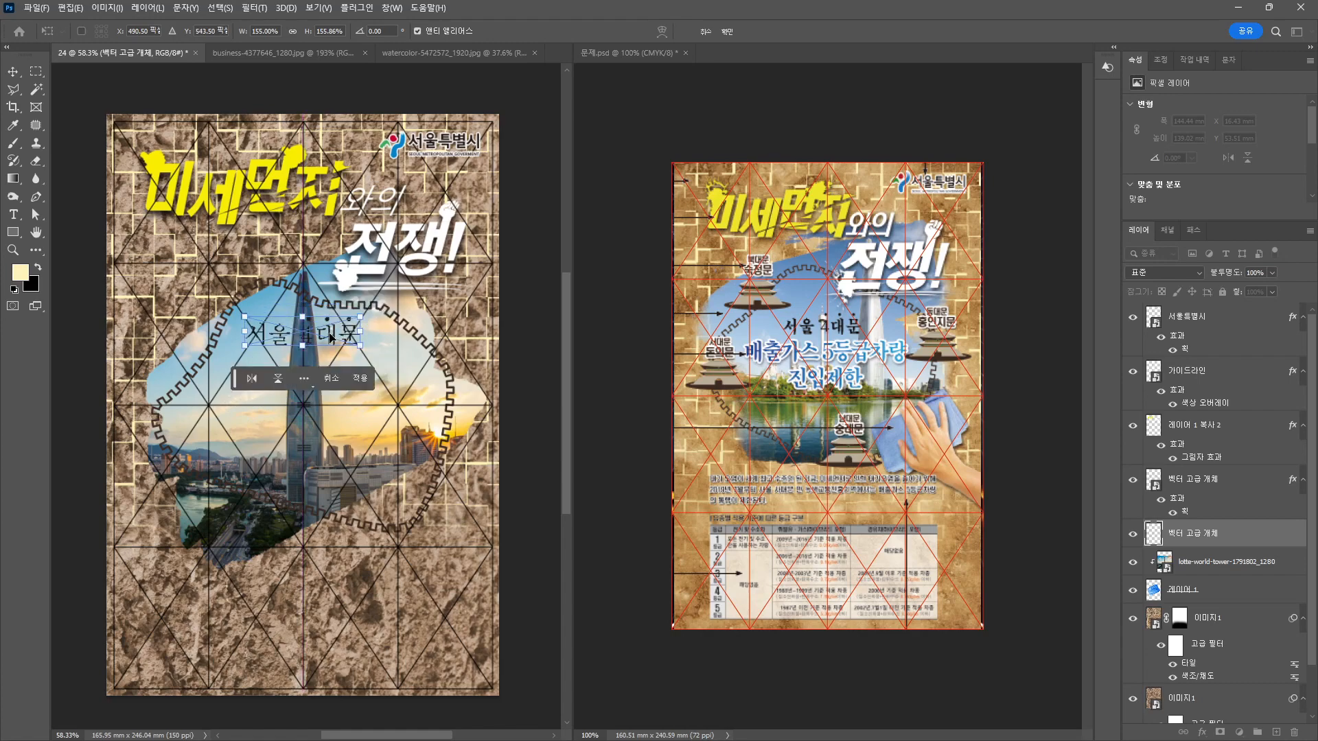
{"action": "key", "text": "Return"}
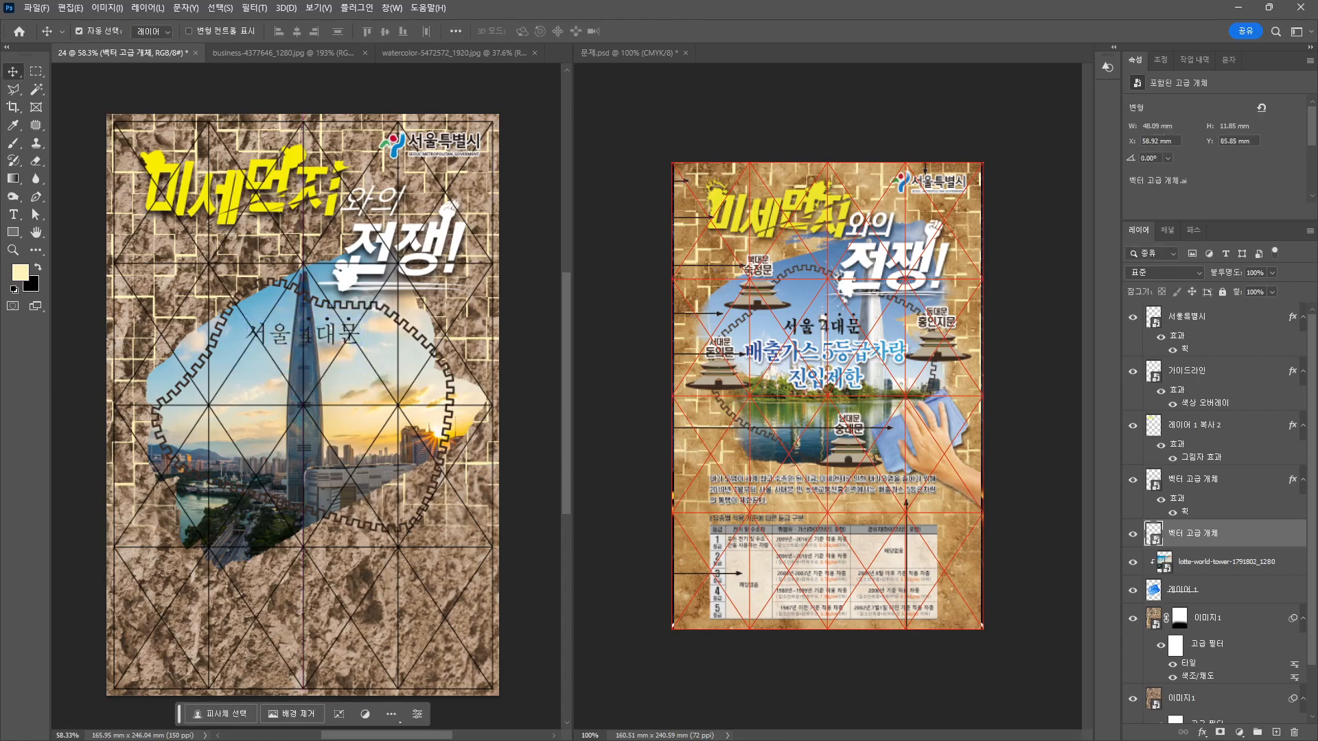
Bring in the blue gradient text 배출가스 5등급차량 진입제한 from Illustrator, enlarged to about 87.55 mm wide below the 서울 4대문 heading.
{"action": "key", "text": "alt+Tab"}
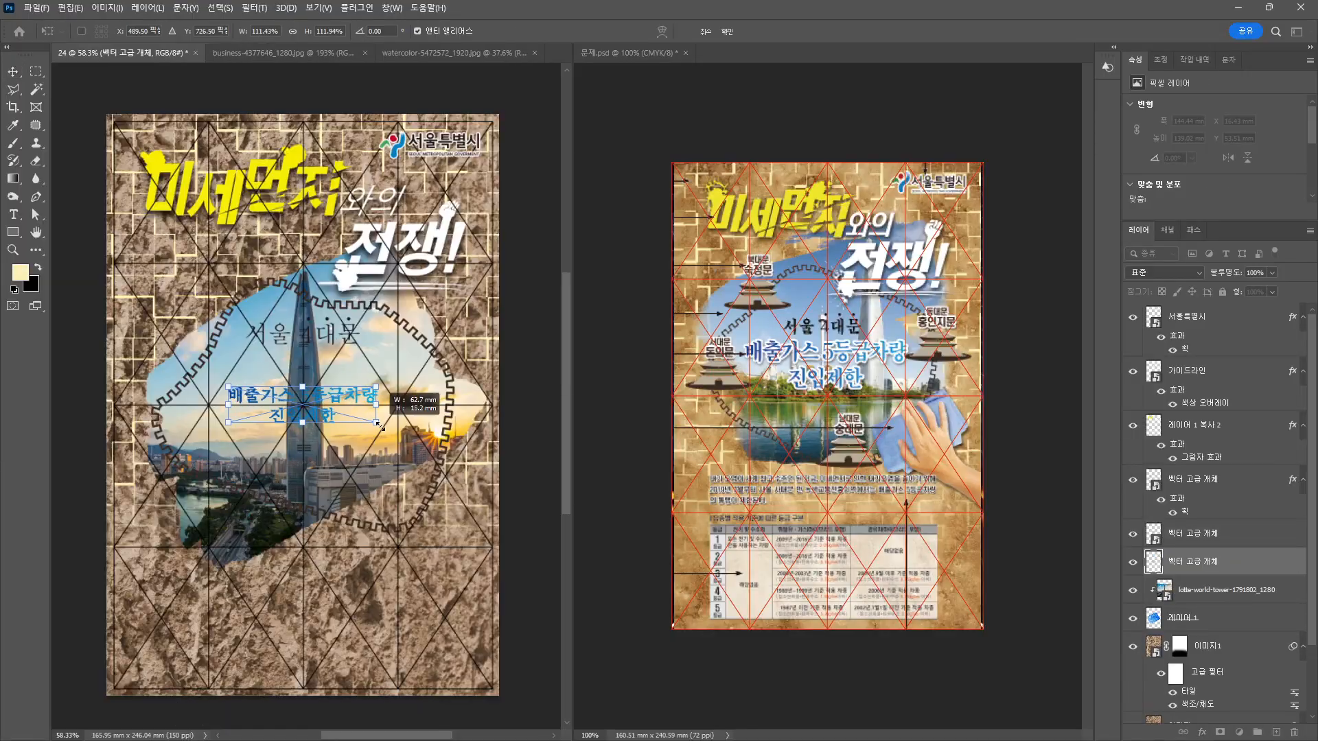
{"action": "left_click_drag", "start_coordinate": [382, 406], "coordinate": [382, 412]}
{"action": "key", "text": "Return"}
Give the blue gradient text a 6 px white outside stroke and a drop shadow with default settings: 82% opacity, 90° angle, 12 px distance.
{"action": "left_click", "coordinate": [1208, 735]}
{"action": "left_click", "coordinate": [1229, 628]}
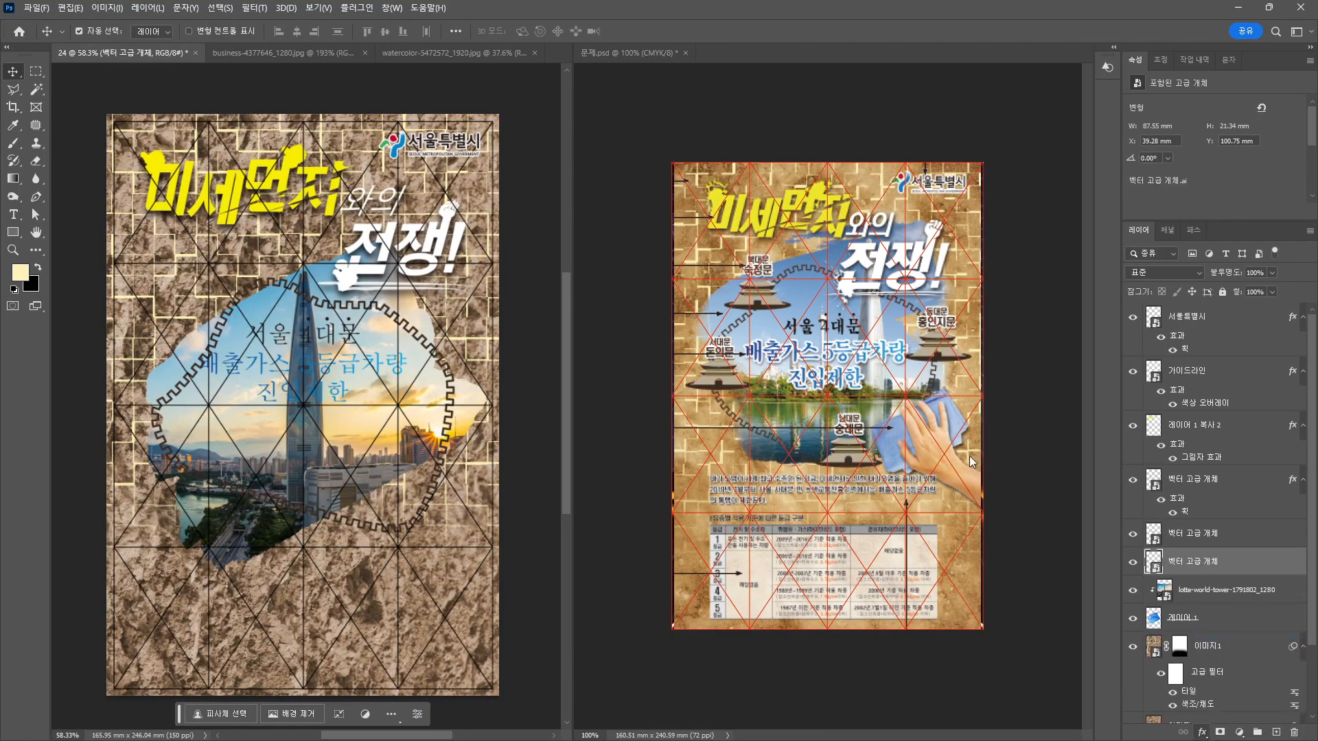
{"action": "scroll", "coordinate": [626, 700], "scroll_direction": "down", "scroll_amount": 3}
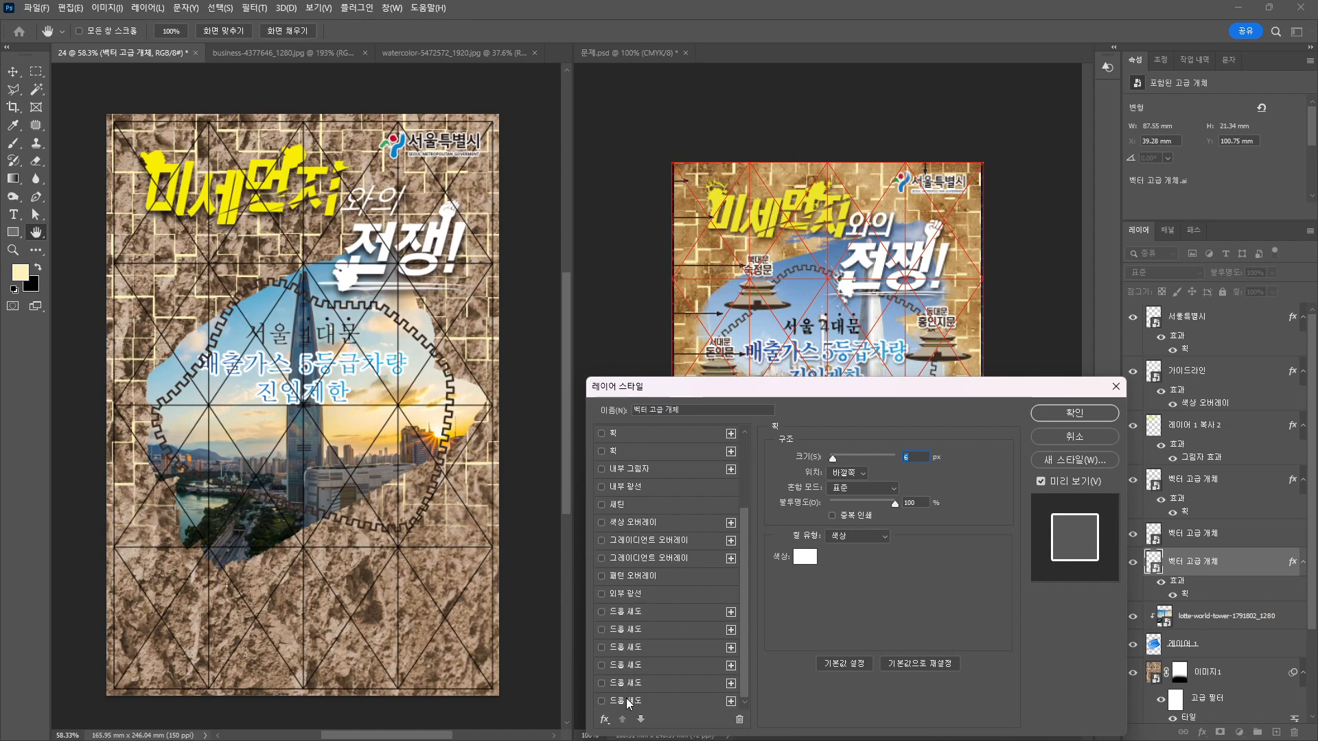
{"action": "left_click", "coordinate": [630, 681]}
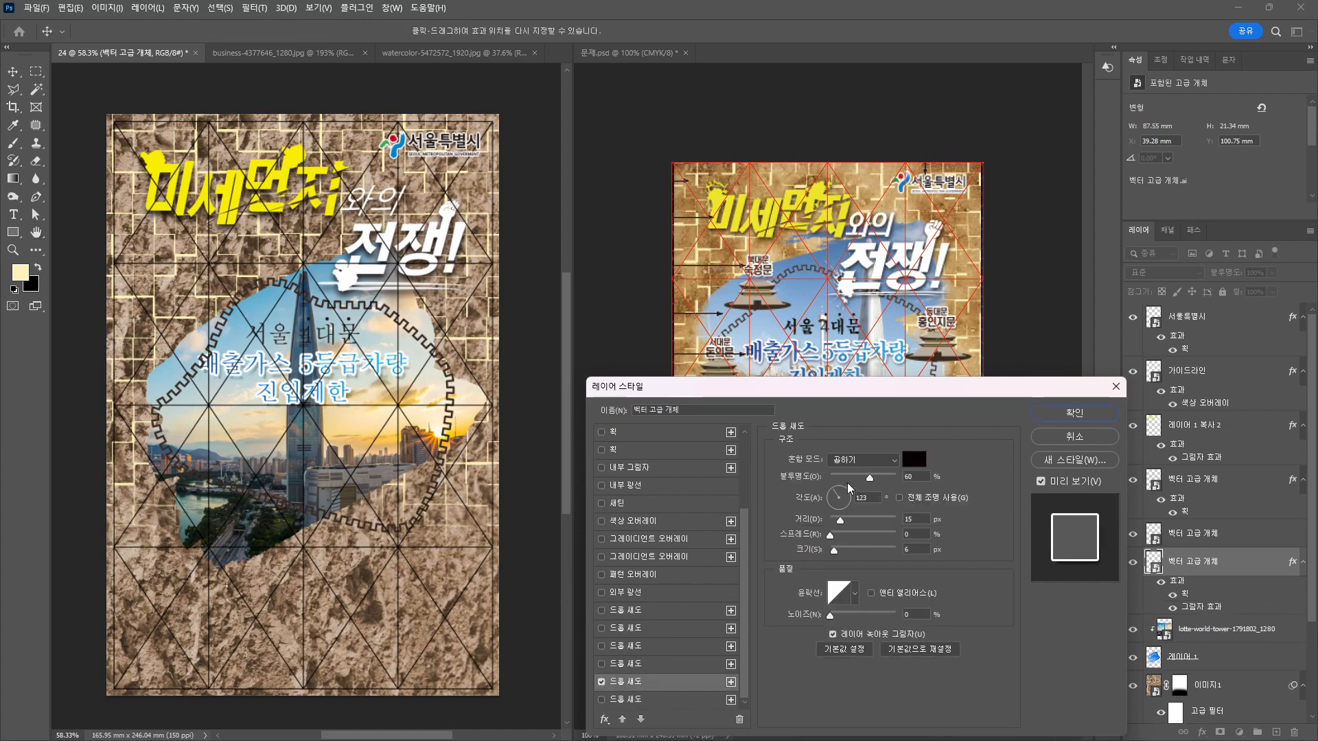
{"action": "left_click", "coordinate": [903, 647]}
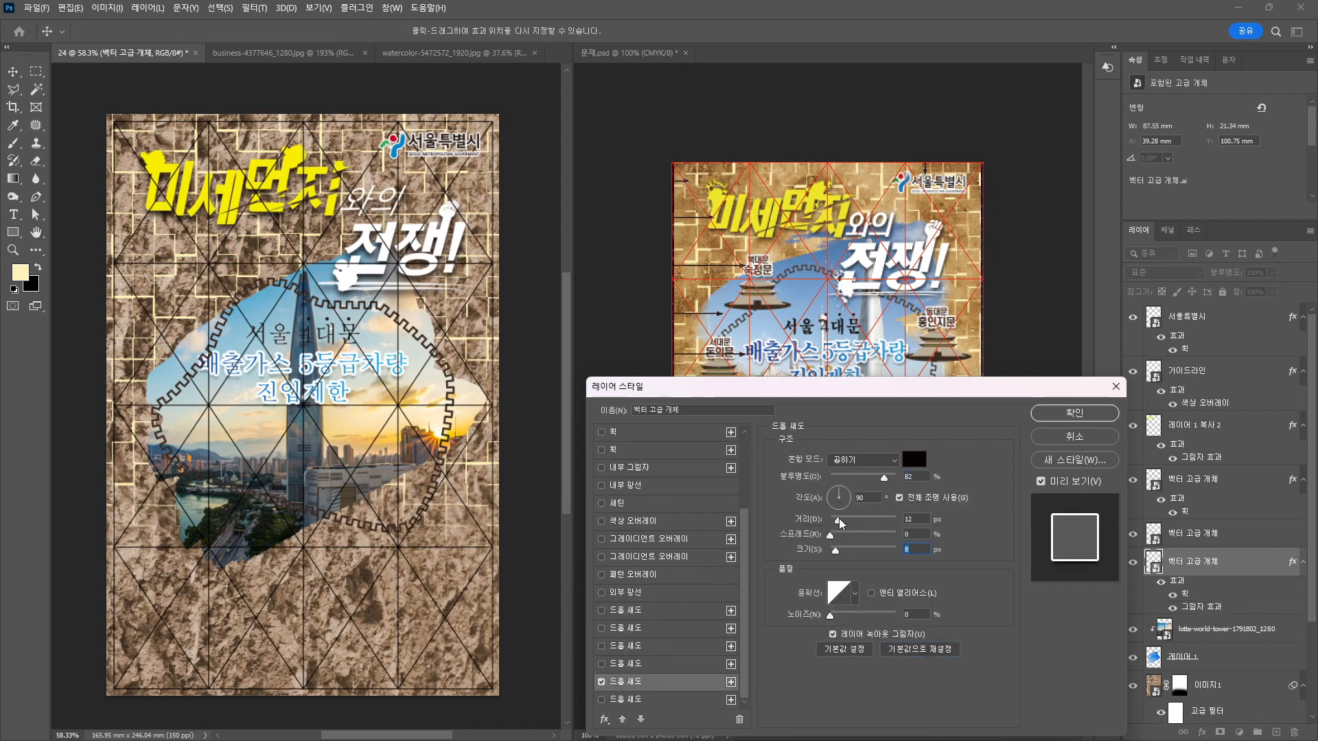
{"action": "key", "text": "Return"}
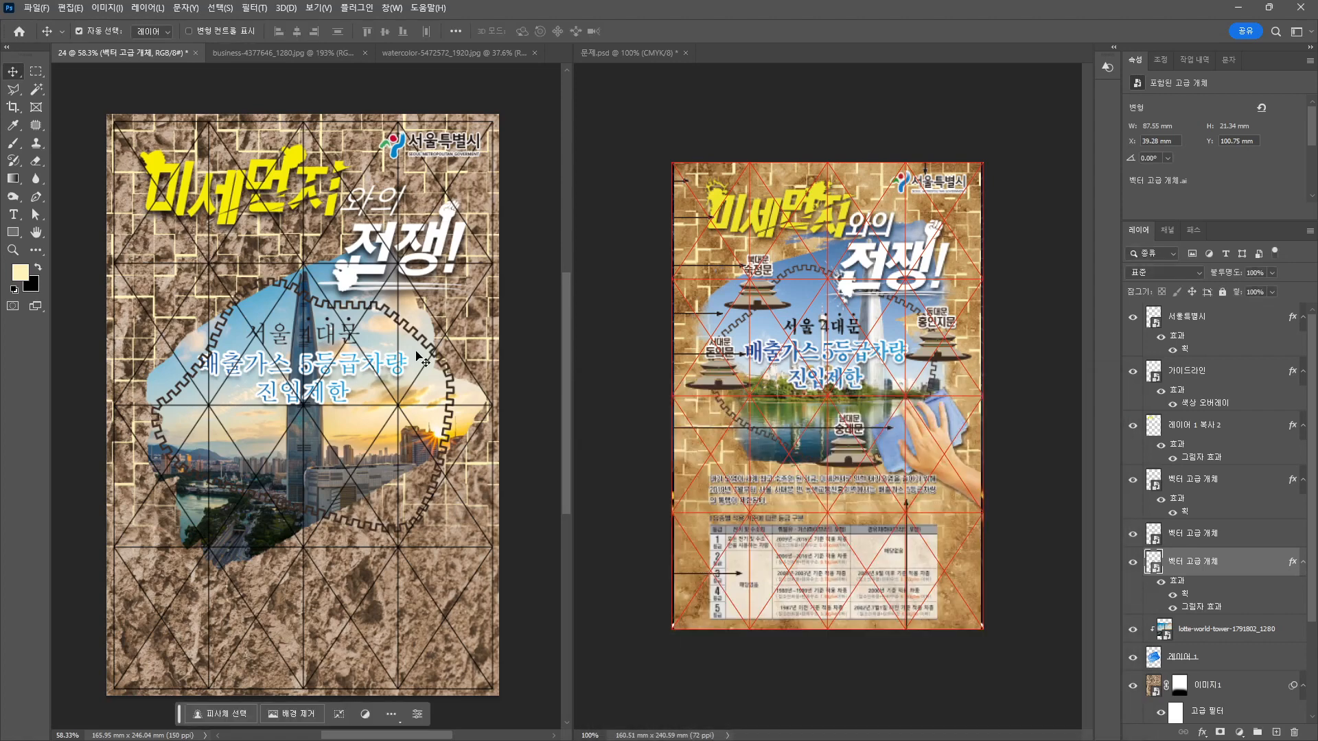
Toggle the blue gradient text's visibility to identify its layer, and select the 서울 4대문 heading layer above it.
{"action": "left_click", "coordinate": [437, 354]}
{"action": "left_click", "coordinate": [437, 355]}
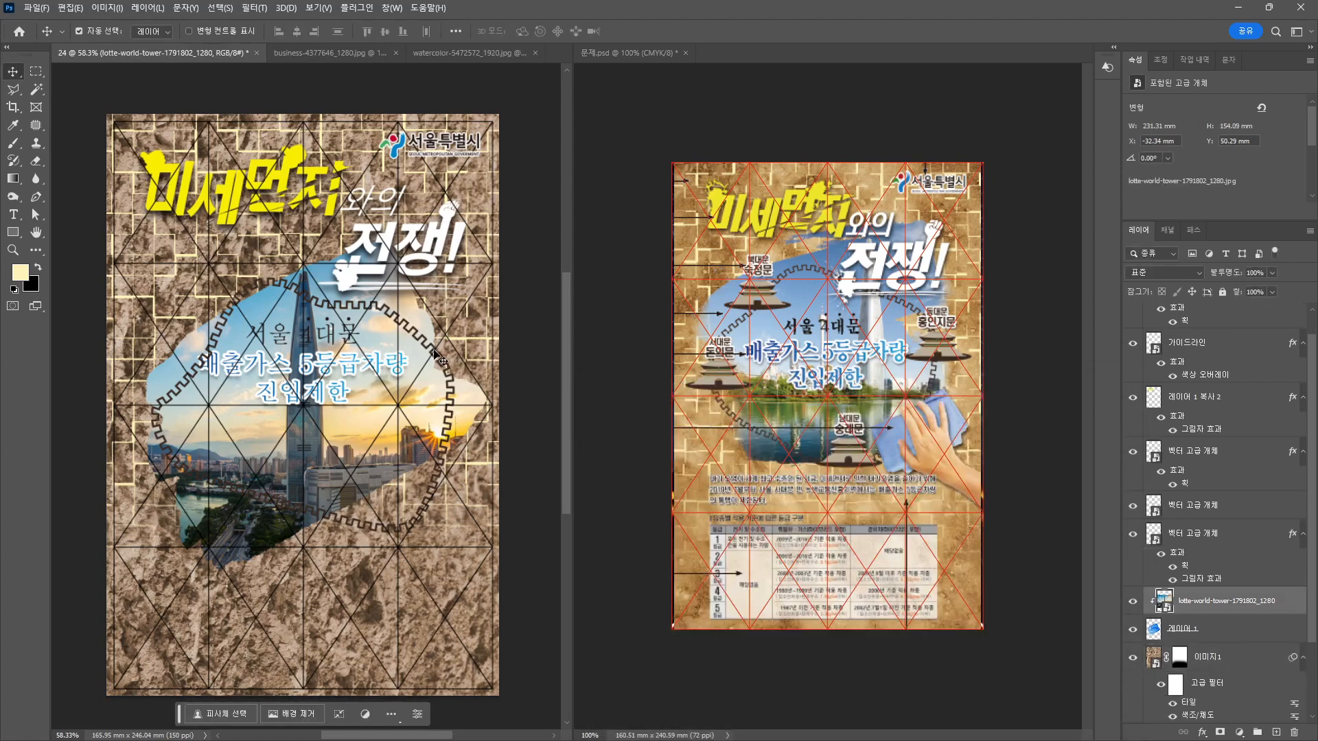
{"action": "left_click", "coordinate": [1134, 537]}
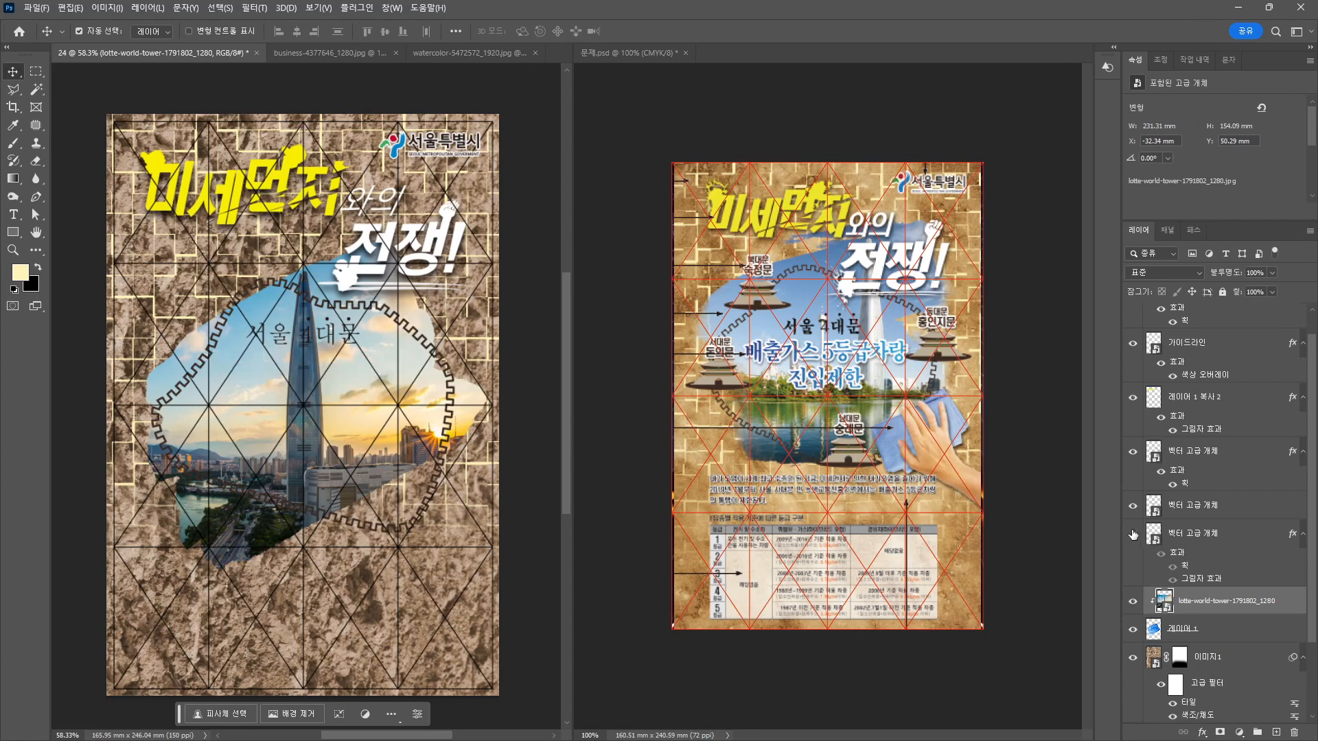
{"action": "left_click", "coordinate": [1137, 535]}
{"action": "left_click", "coordinate": [1195, 536]}
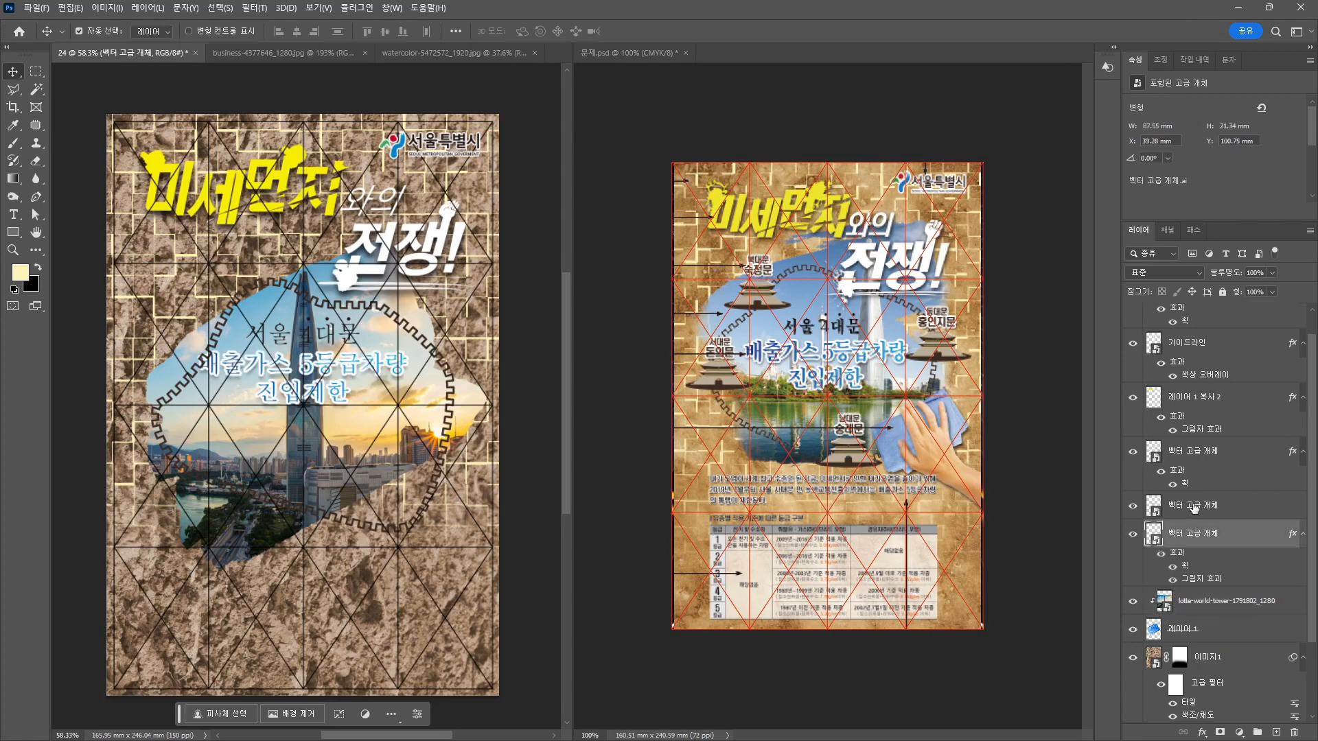
{"action": "left_click", "coordinate": [1200, 507]}
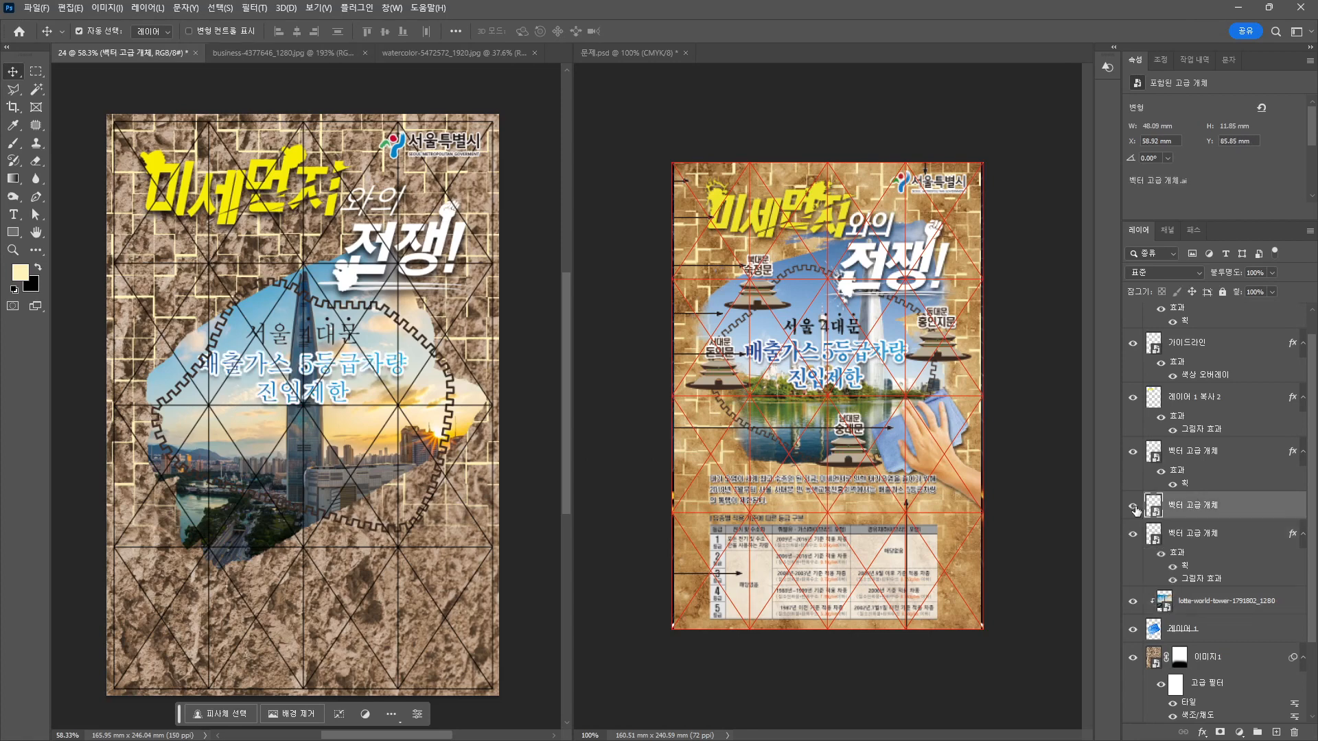
Enlarge the fortress wall outline around the city photo to about 140 mm wide.
{"action": "left_click", "coordinate": [1205, 453]}
{"action": "key", "text": "ctrl+t"}
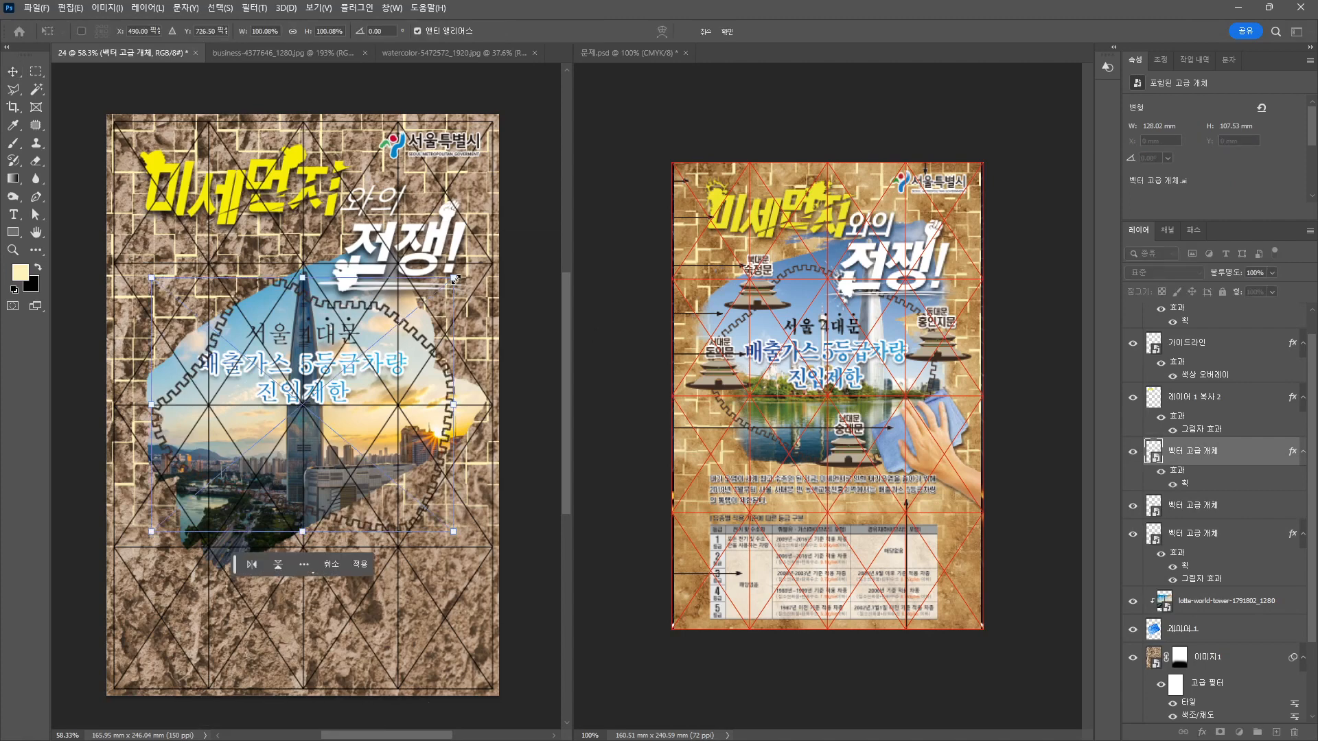
{"action": "left_click_drag", "start_coordinate": [455, 279], "coordinate": [477, 281]}
{"action": "key", "text": "Return"}
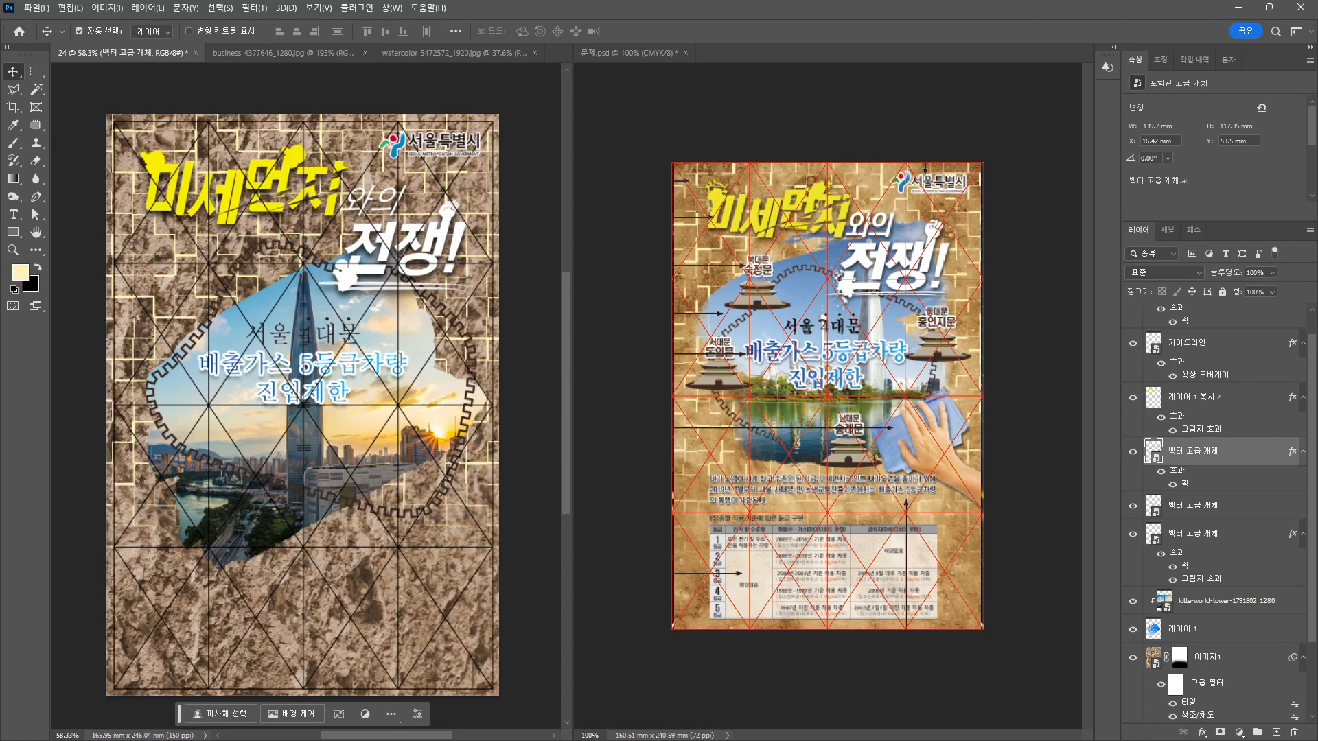
Switch to Illustrator, copy the traditional gate illustration and paste it into the Photoshop poster as a smart object.
{"action": "key", "text": "alt+Tab"}
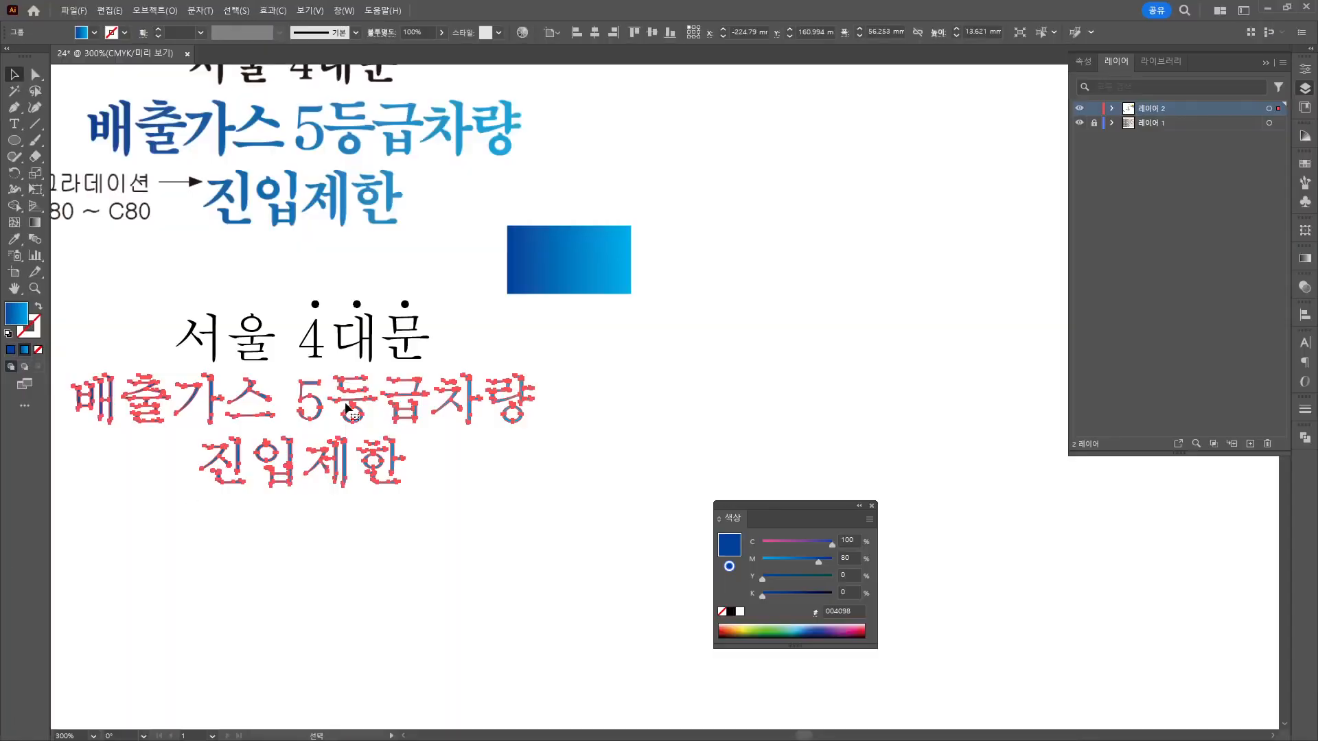
{"action": "left_click", "coordinate": [258, 399]}
{"action": "scroll", "coordinate": [553, 397], "scroll_direction": "down", "scroll_amount": 4}
{"action": "left_click_drag", "start_coordinate": [566, 513], "coordinate": [508, 354]}
{"action": "left_click_drag", "start_coordinate": [365, 379], "coordinate": [614, 547]}
{"action": "left_click", "coordinate": [1267, 9]}
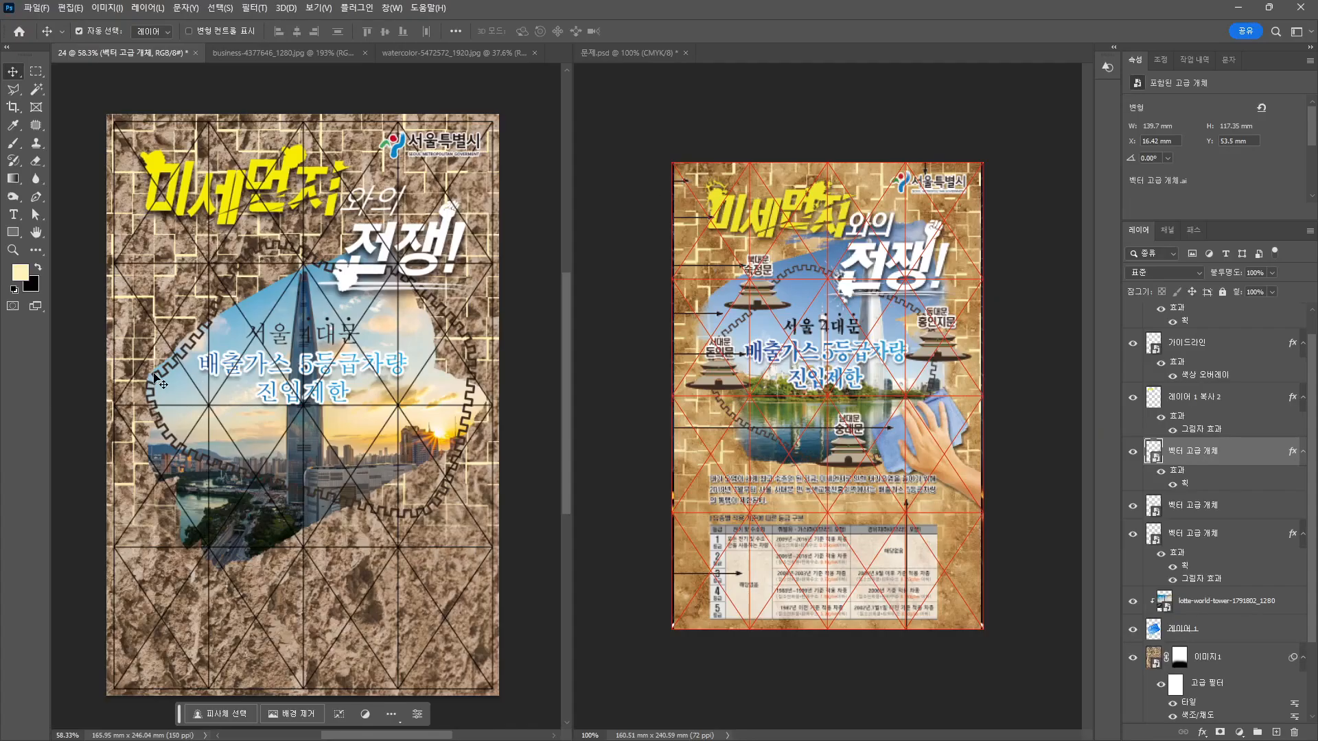
{"action": "key", "text": "ctrl+v"}
{"action": "left_click", "coordinate": [727, 201]}
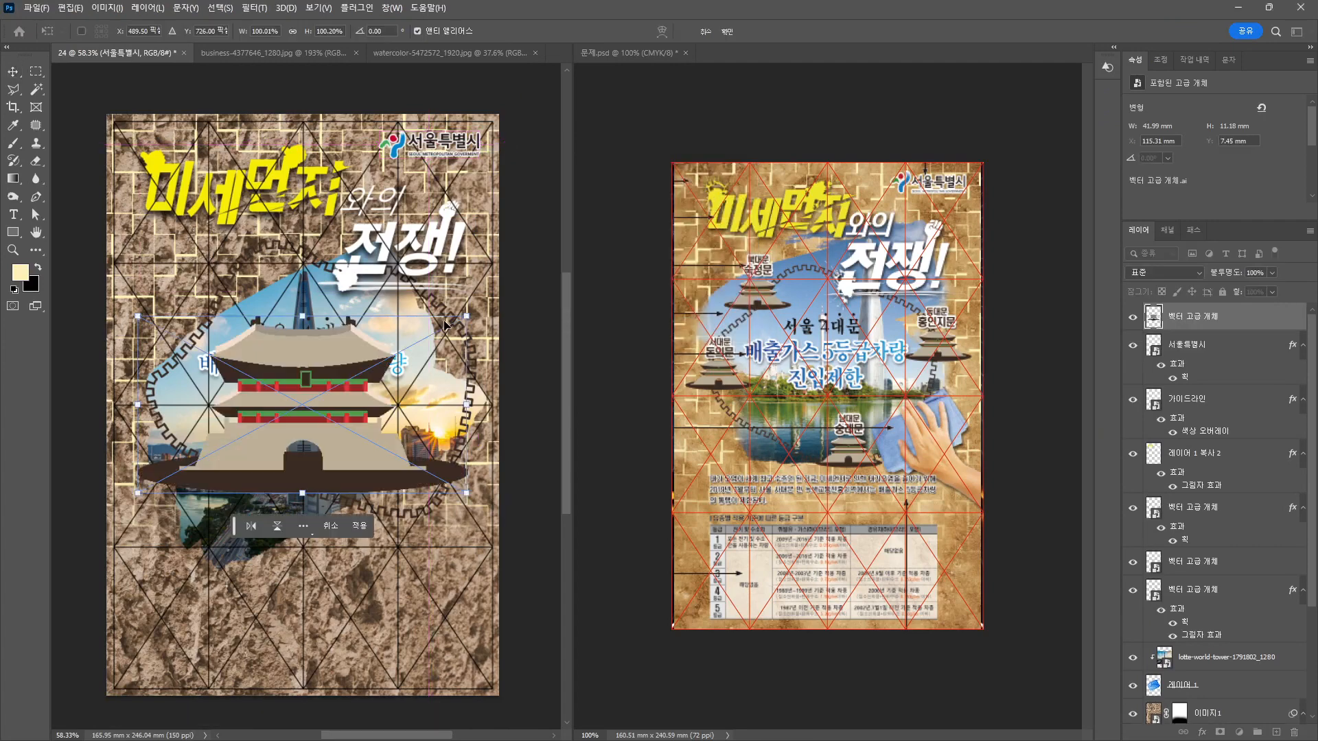
Shrink the gate to about 37 mm wide and place copies at four spots around the fortress wall outline.
{"action": "left_click_drag", "start_coordinate": [469, 316], "coordinate": [209, 457]}
{"action": "left_click_drag", "start_coordinate": [173, 483], "coordinate": [327, 495]}
{"action": "key", "text": "Return"}
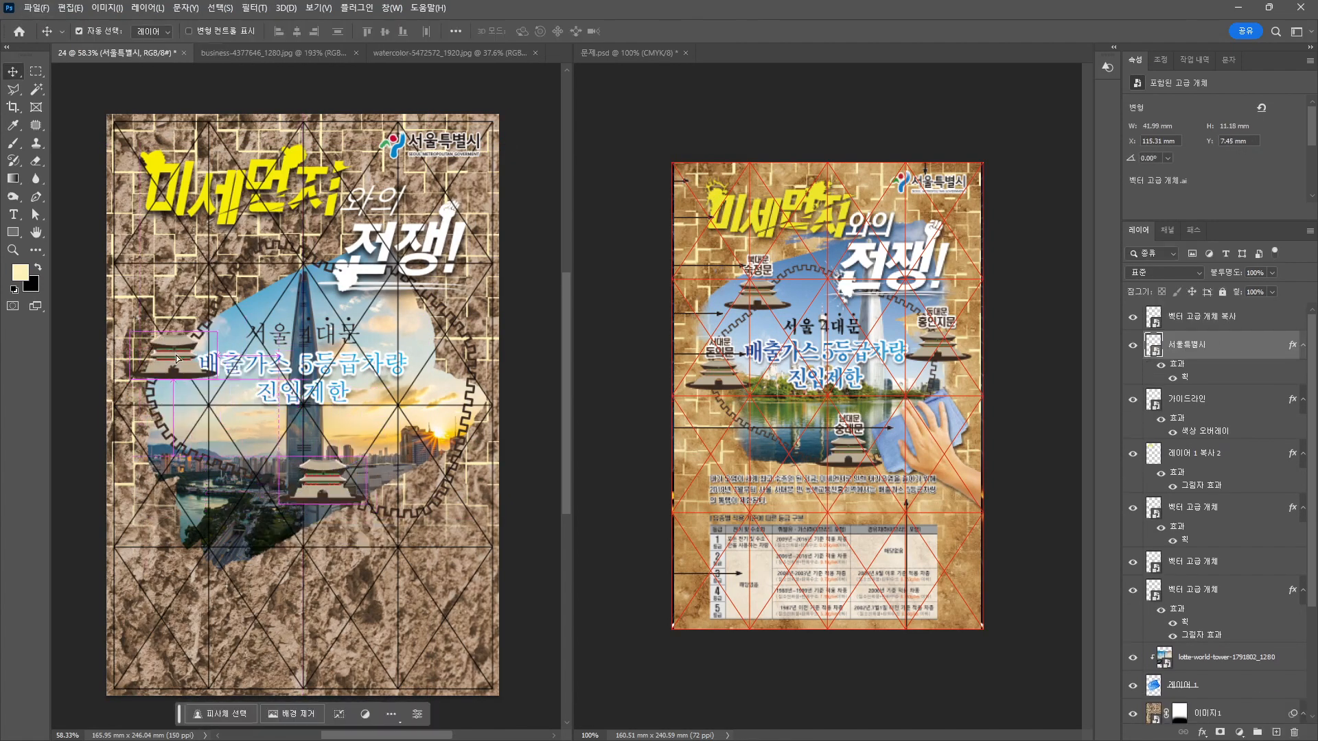
{"action": "left_click_drag", "start_coordinate": [180, 375], "coordinate": [232, 297]}
{"action": "left_click_drag", "start_coordinate": [177, 360], "coordinate": [170, 382]}
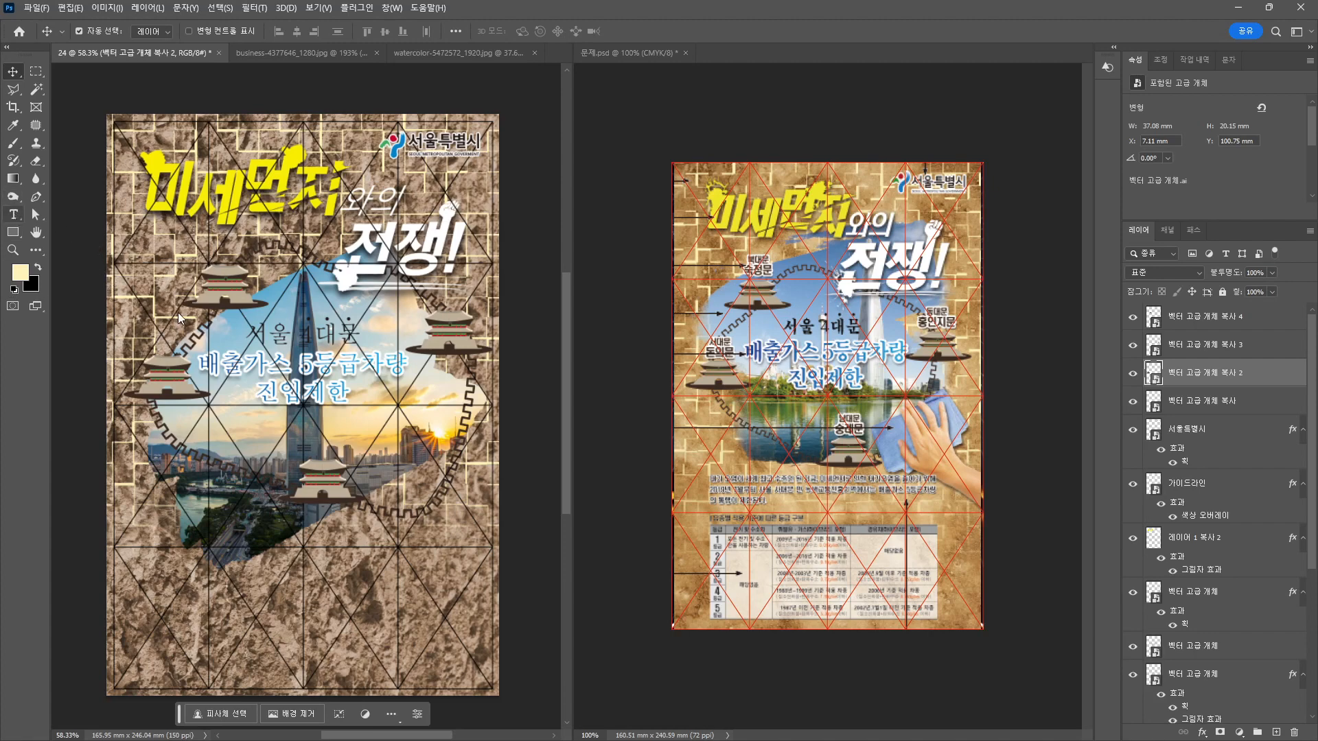
Add a two-line text label reading "서대문" and "돈의문" above the west gate.
{"action": "key", "text": "t"}
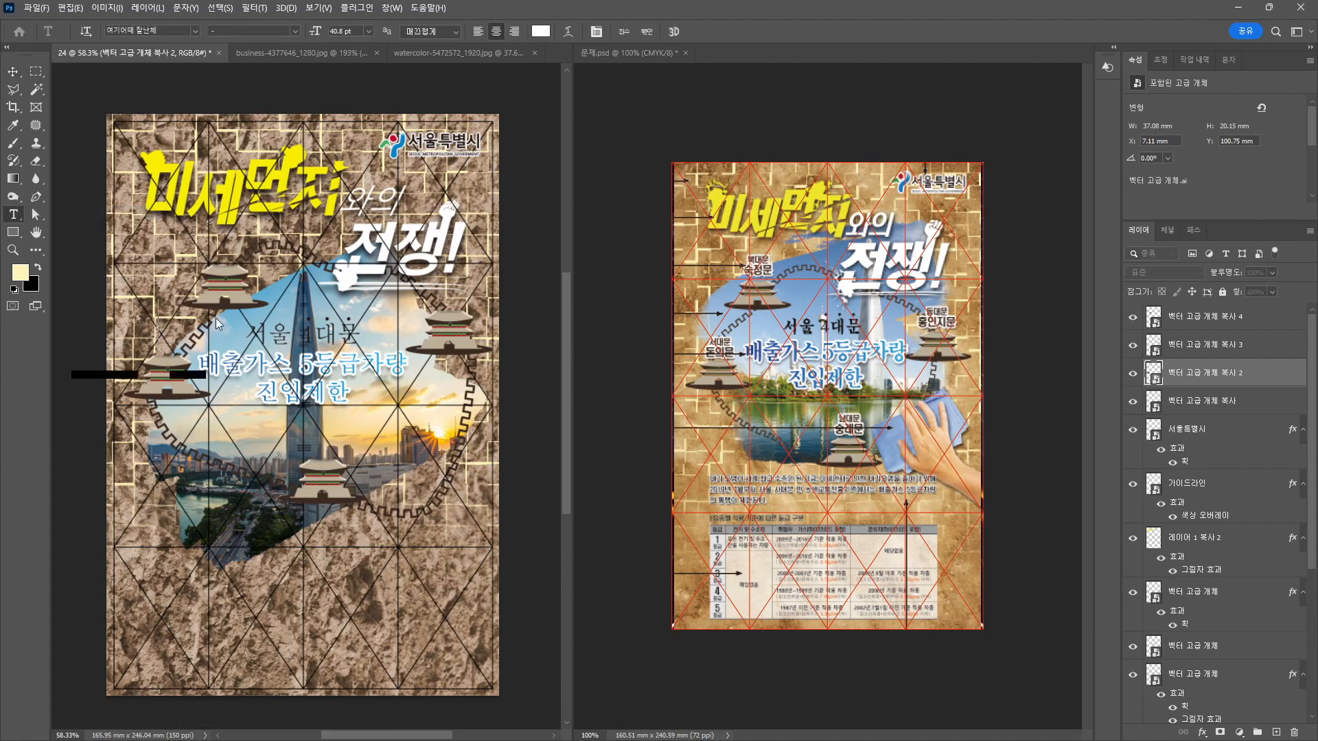
{"action": "left_click", "coordinate": [215, 318]}
{"action": "type", "text": "서대문"}
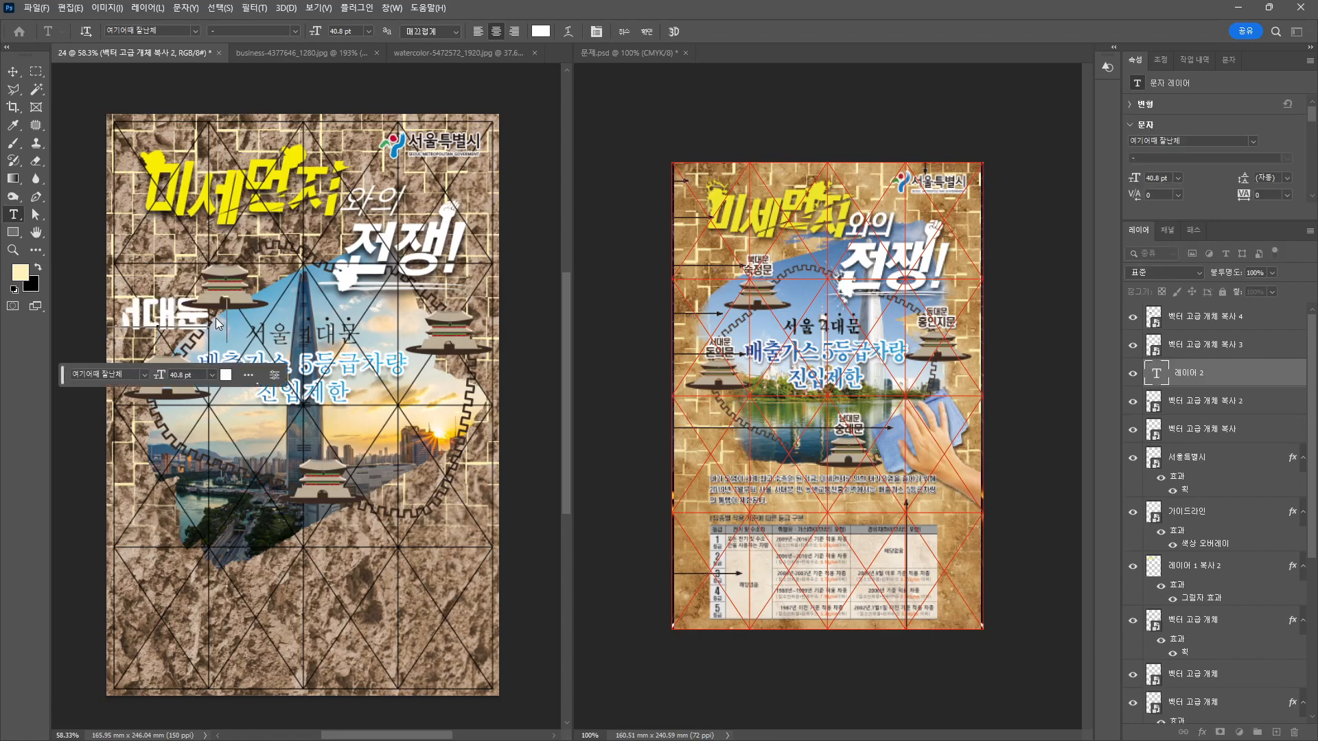
{"action": "key", "text": "Return"}
{"action": "type", "text": "돈의문"}
Set the whole 서대문 돈의문 label to the HY견고딕 font at 16 pt.
{"action": "key", "text": "ctrl+a"}
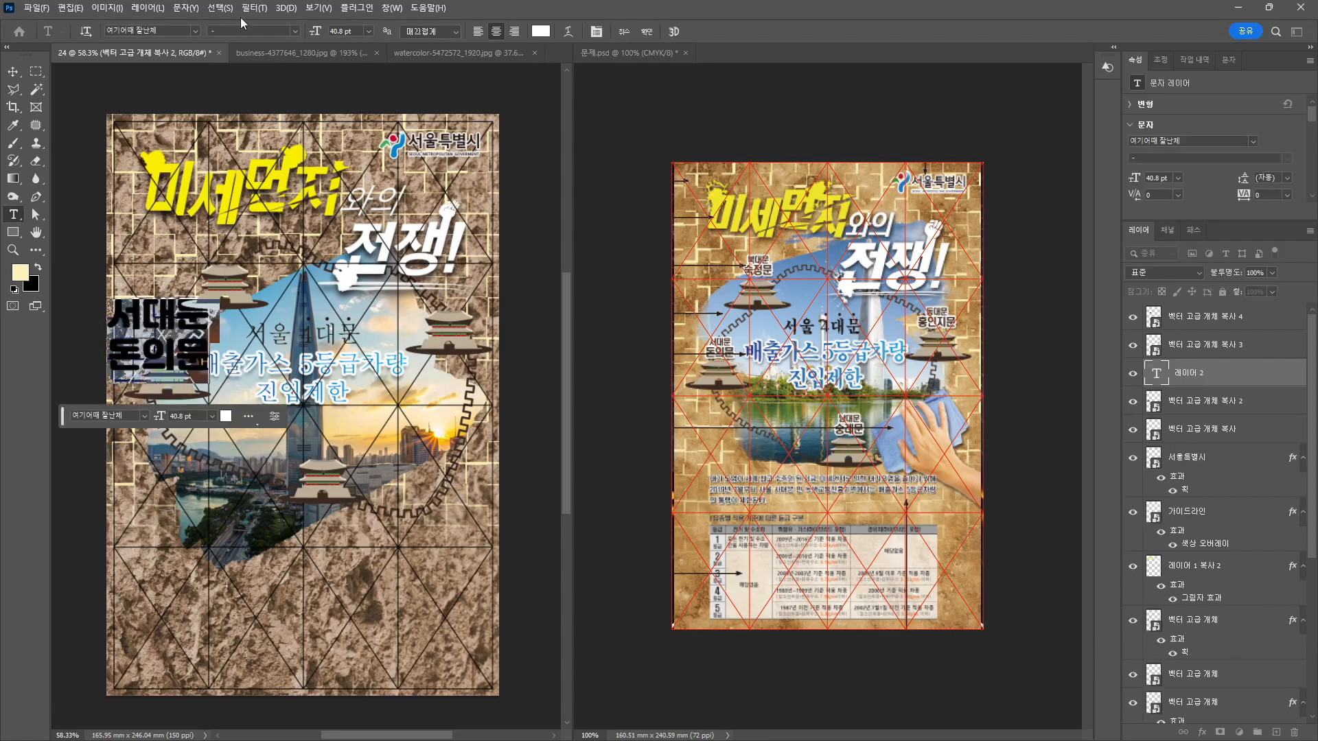
{"action": "left_click", "coordinate": [195, 31]}
{"action": "left_click", "coordinate": [166, 228]}
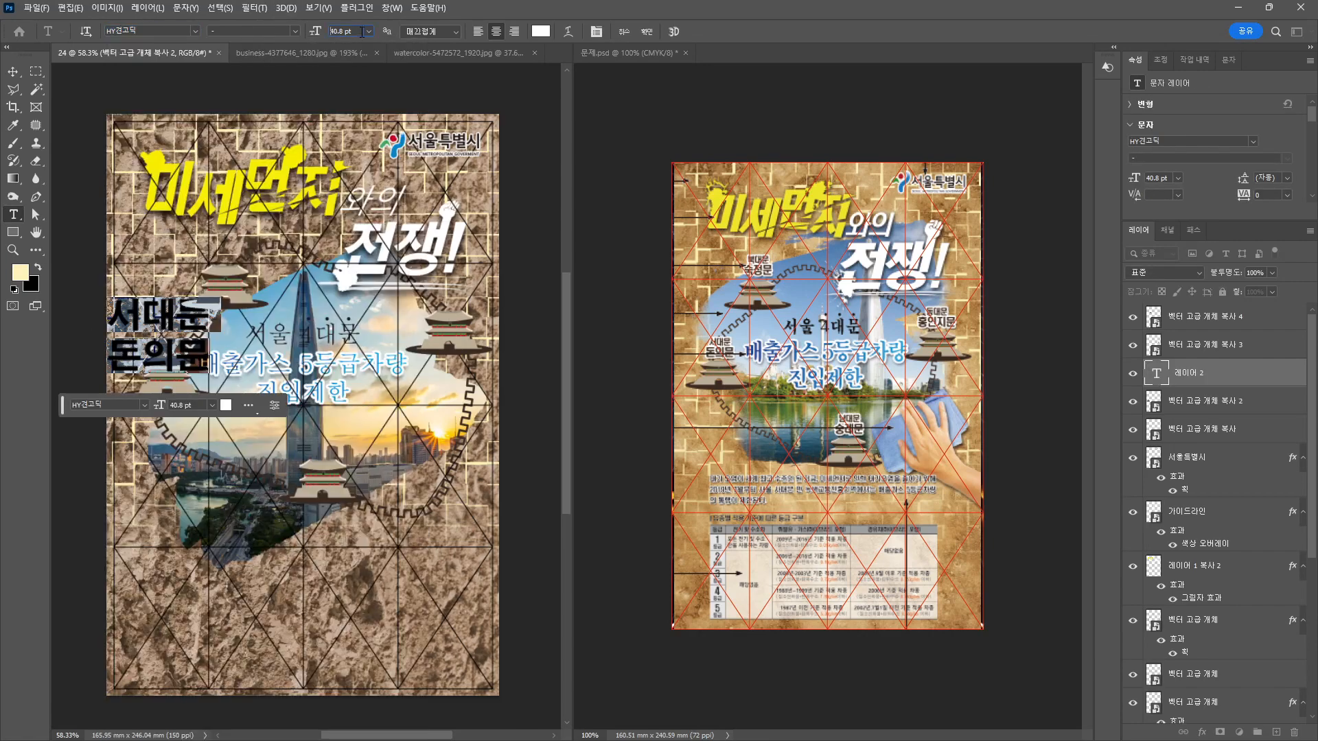
{"action": "scroll", "coordinate": [362, 32], "scroll_direction": "down", "scroll_amount": 6}
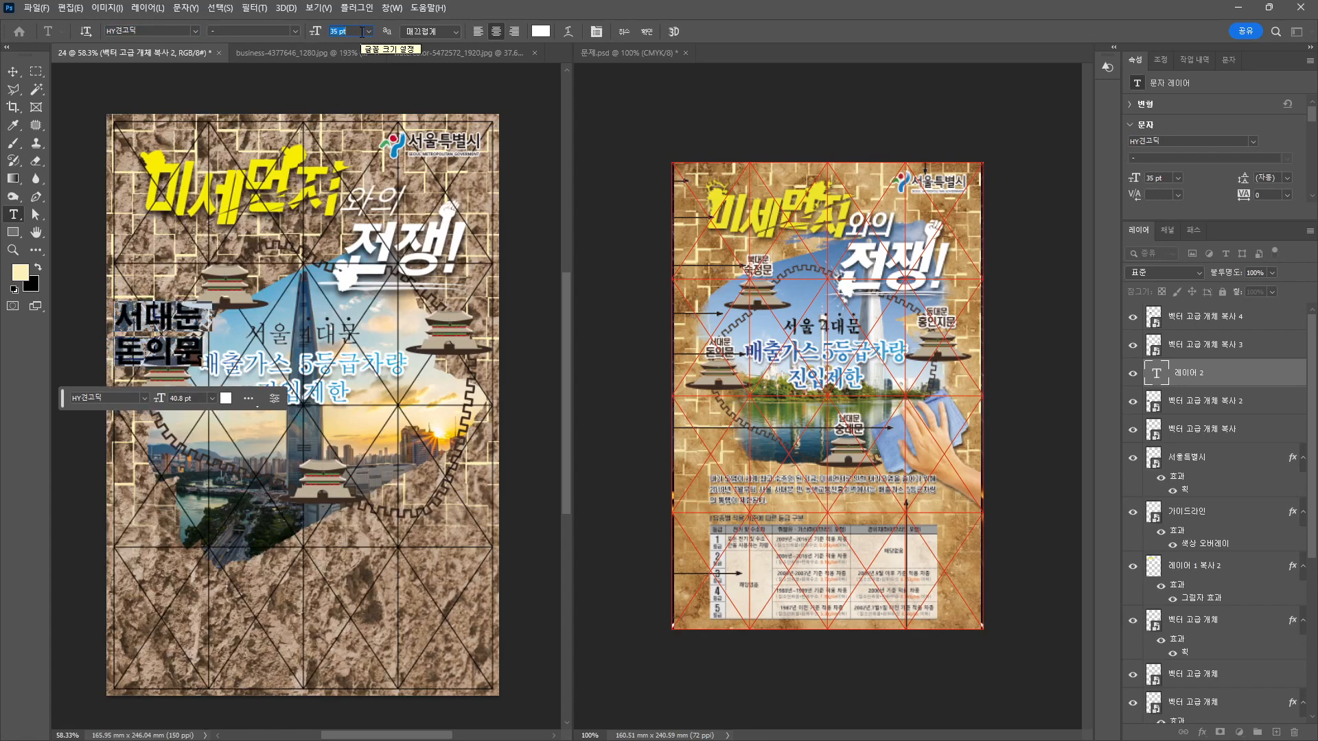
{"action": "scroll", "coordinate": [363, 32], "scroll_direction": "down", "scroll_amount": 13}
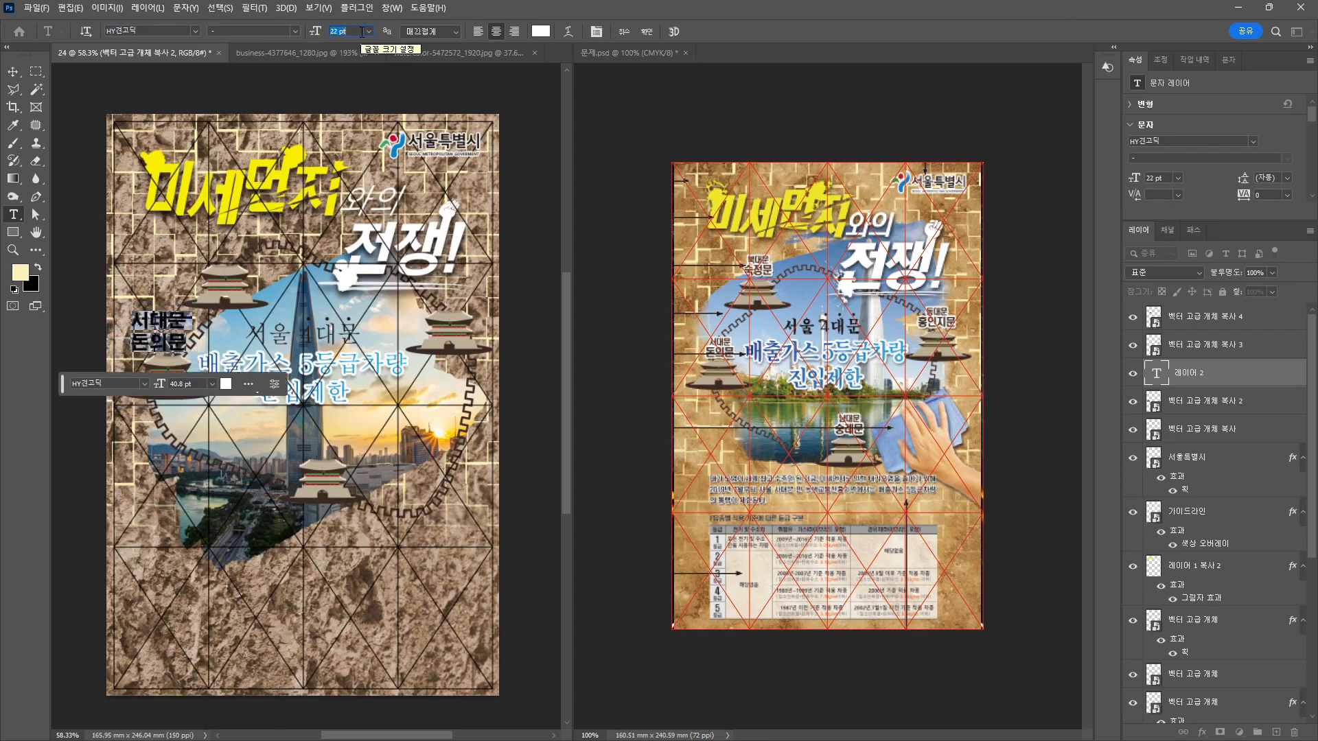
{"action": "scroll", "coordinate": [362, 32], "scroll_direction": "down", "scroll_amount": 6}
{"action": "key", "text": "ctrl+Return"}
Set the label's text colour to dark brown, C 60, M 65, Y 70, K 65.
{"action": "left_click_drag", "start_coordinate": [81, 354], "coordinate": [241, 347]}
{"action": "left_click", "coordinate": [322, 324]}
{"action": "key", "text": "ctrl+a"}
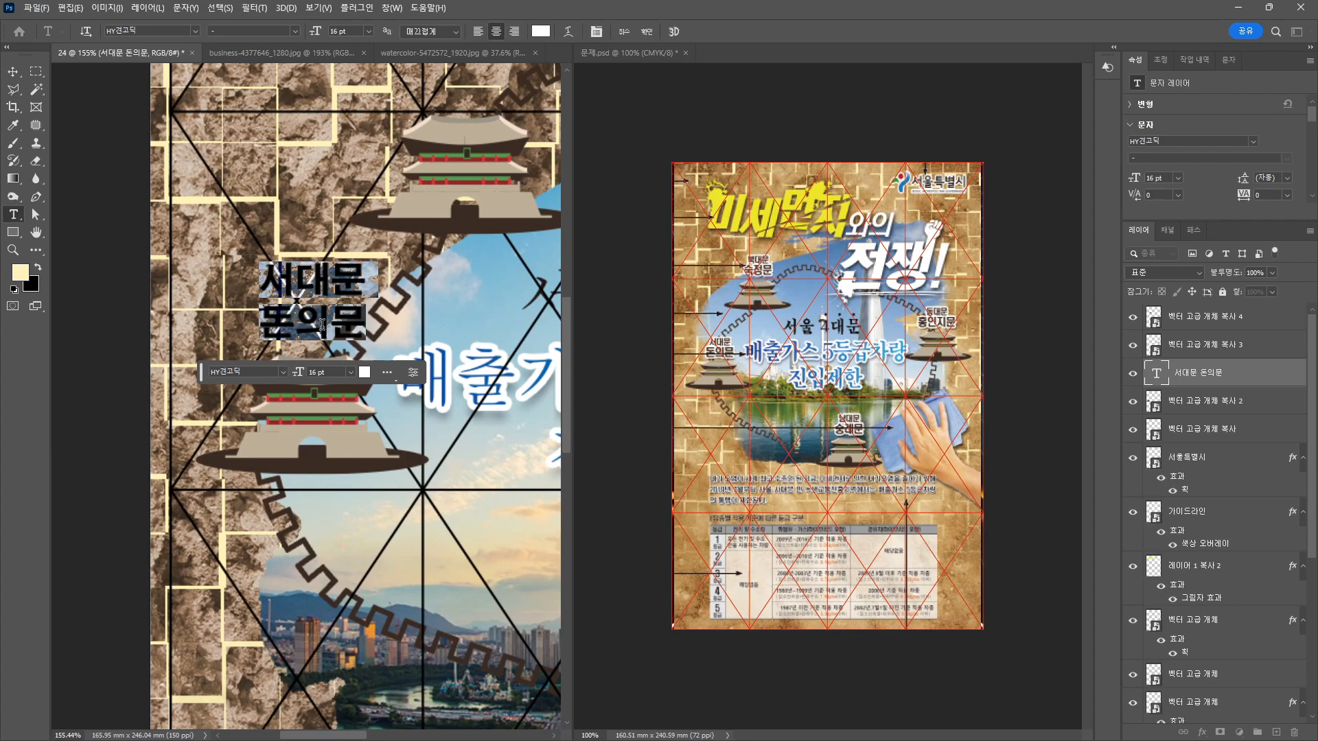
{"action": "left_click", "coordinate": [540, 32]}
{"action": "left_click", "coordinate": [986, 212]}
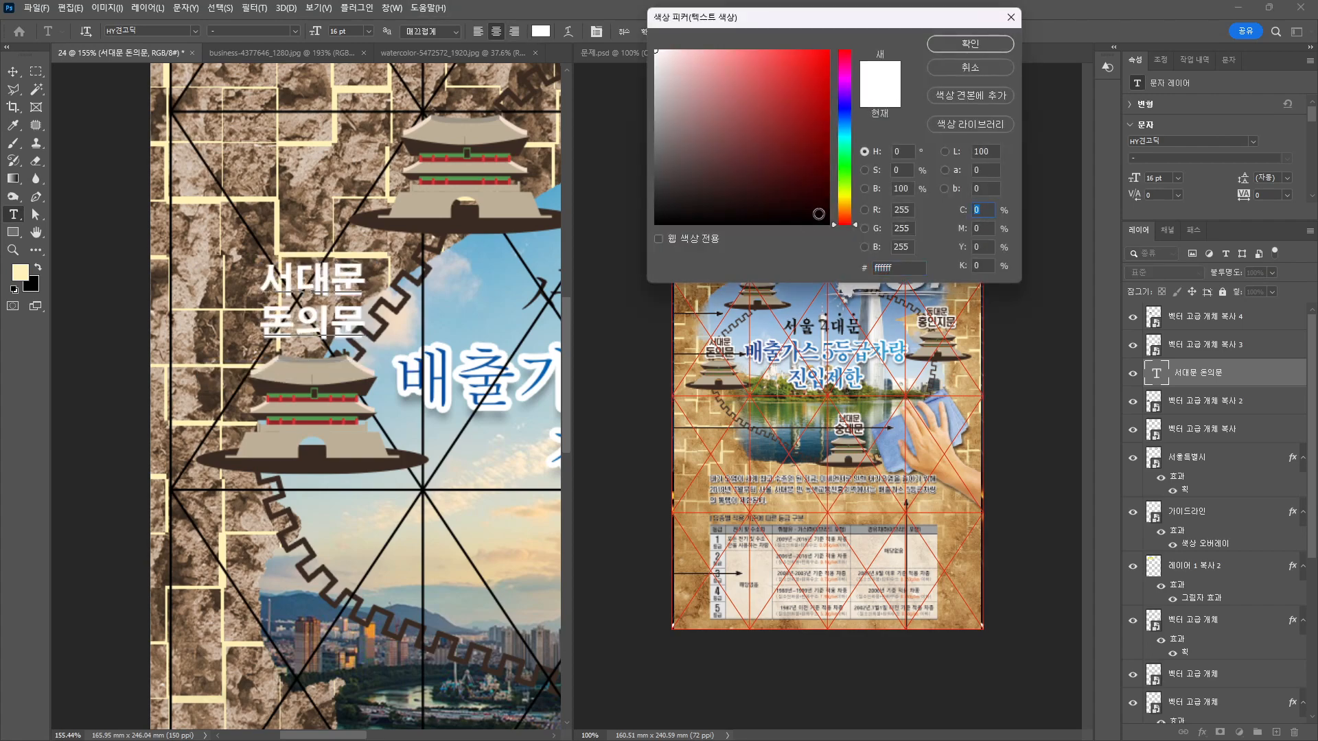
{"action": "type", "text": "60"}
{"action": "key", "text": "Tab"}
{"action": "type", "text": "65"}
{"action": "key", "text": "Tab"}
{"action": "type", "text": "70"}
{"action": "key", "text": "Tab"}
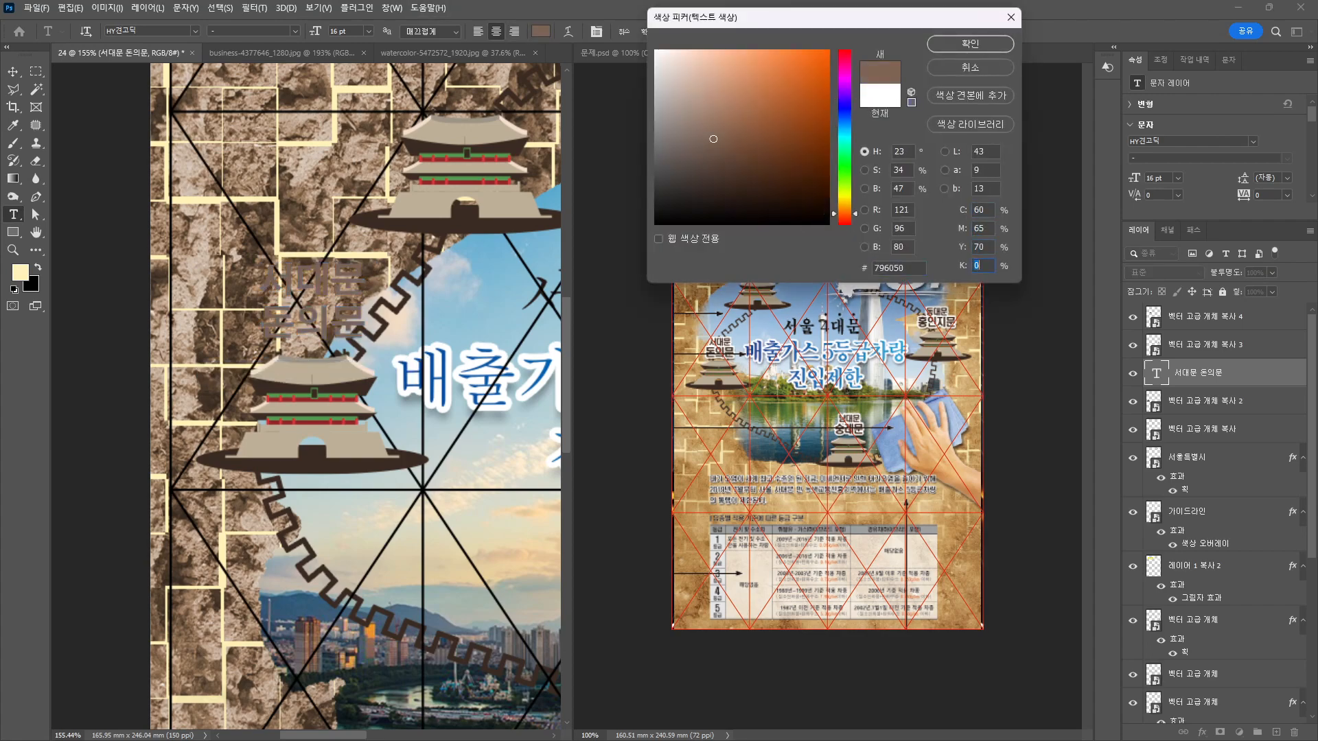
{"action": "type", "text": "65"}
{"action": "key", "text": "Return"}
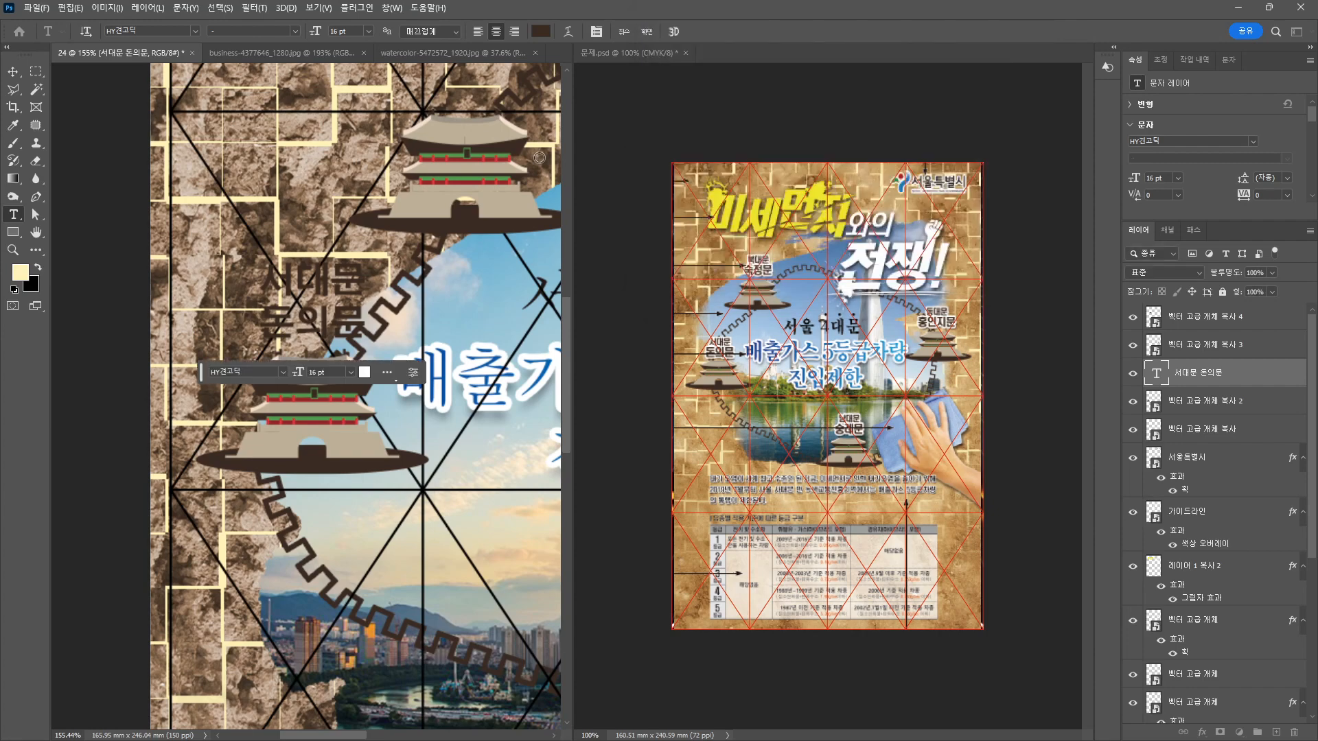
Apply a white stroke and a drop shadow layer style to the 서대문 돈의문 label.
{"action": "left_click", "coordinate": [12, 70]}
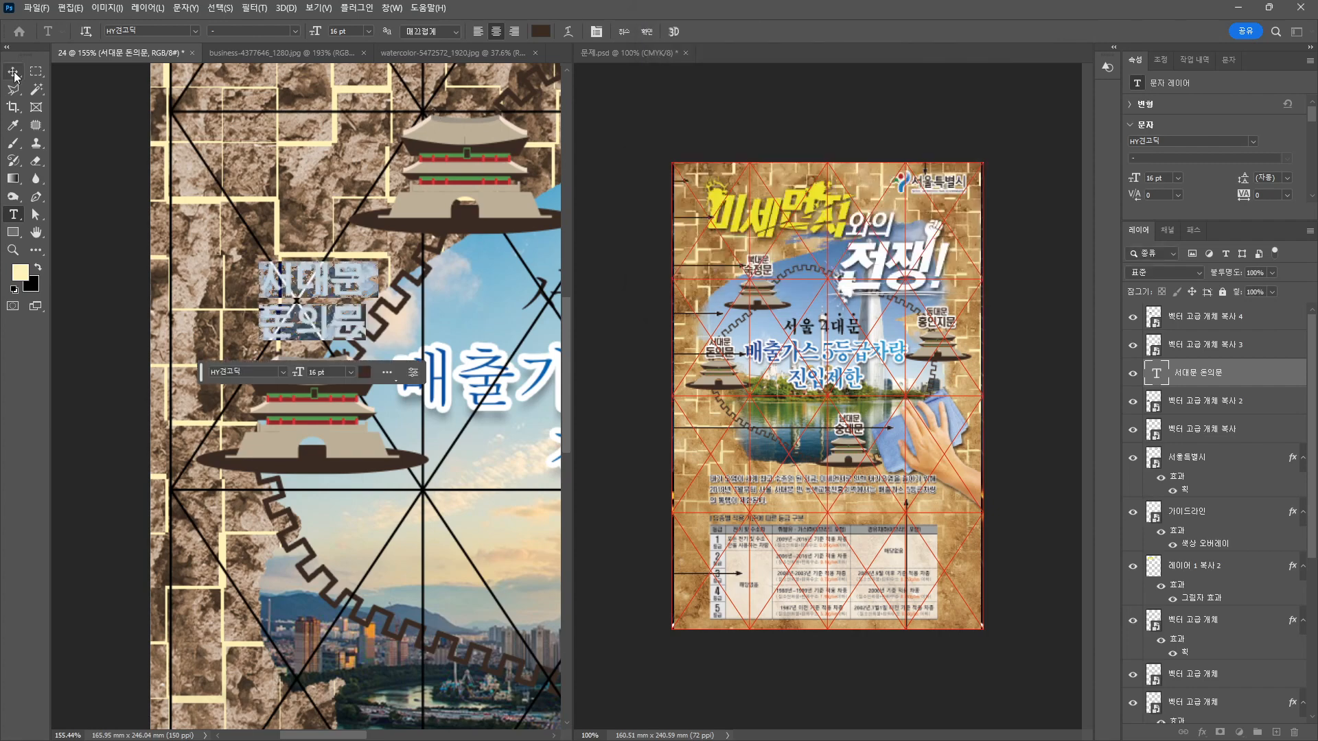
{"action": "left_click", "coordinate": [1202, 734]}
{"action": "left_click", "coordinate": [1195, 623]}
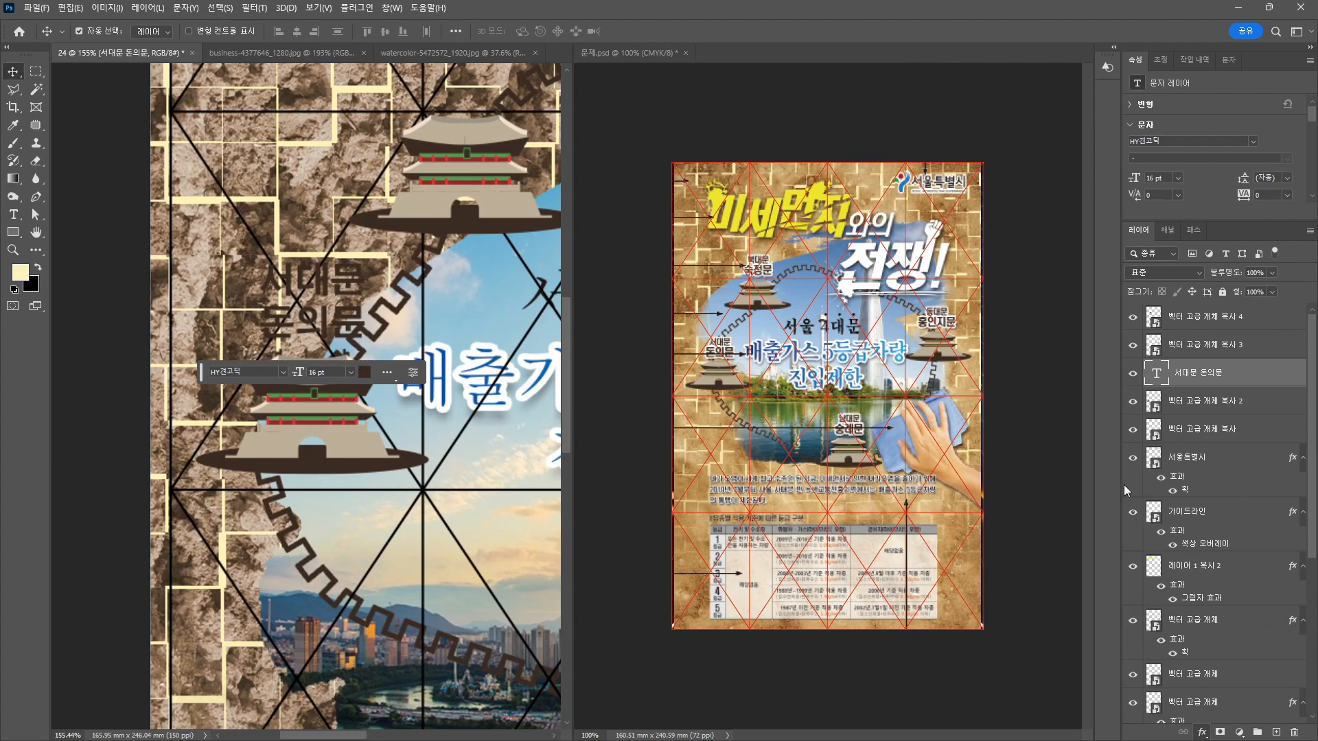
{"action": "left_click_drag", "start_coordinate": [790, 390], "coordinate": [765, 258]}
{"action": "left_click_drag", "start_coordinate": [808, 326], "coordinate": [806, 326]}
{"action": "scroll", "coordinate": [611, 474], "scroll_direction": "down", "scroll_amount": 5}
{"action": "left_click", "coordinate": [598, 478]}
{"action": "left_click_drag", "start_coordinate": [810, 417], "coordinate": [808, 388]}
{"action": "key", "text": "Return"}
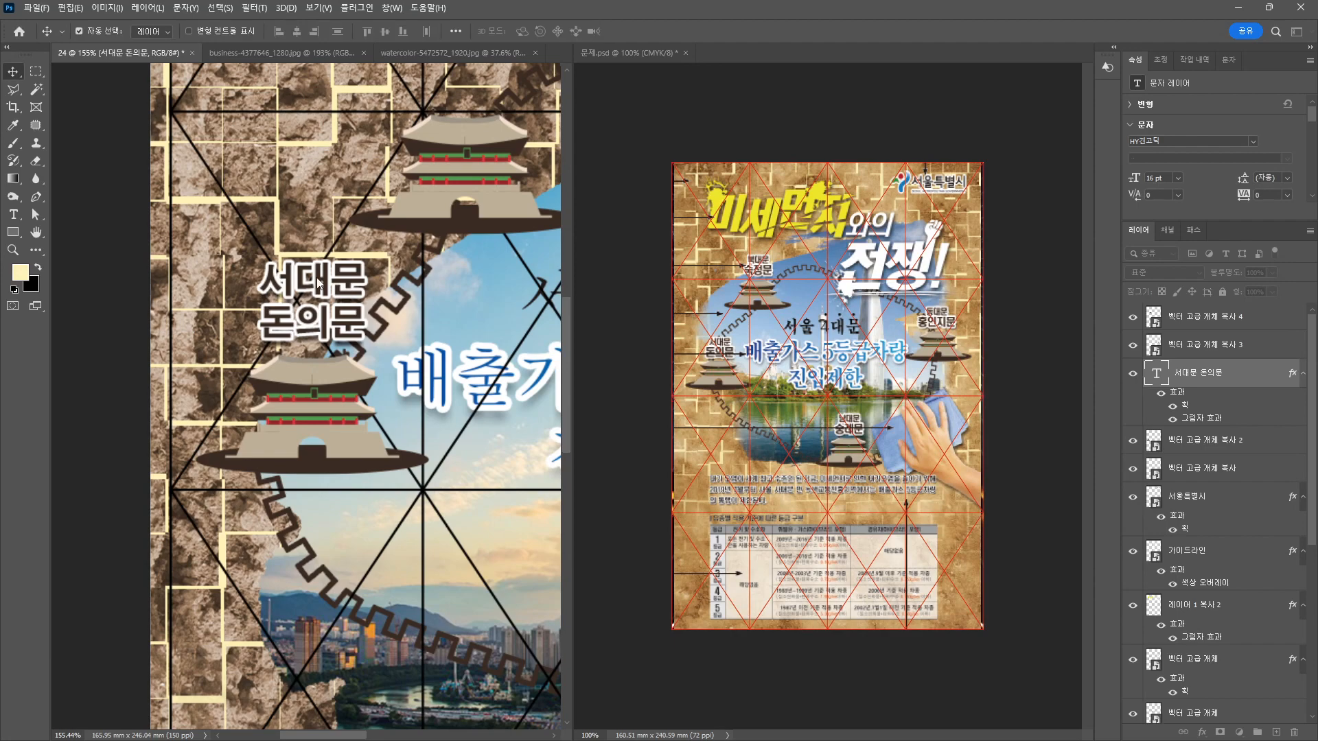
Reduce the label's first line, 서대문, to 10 pt.
{"action": "double_click", "coordinate": [19, 212]}
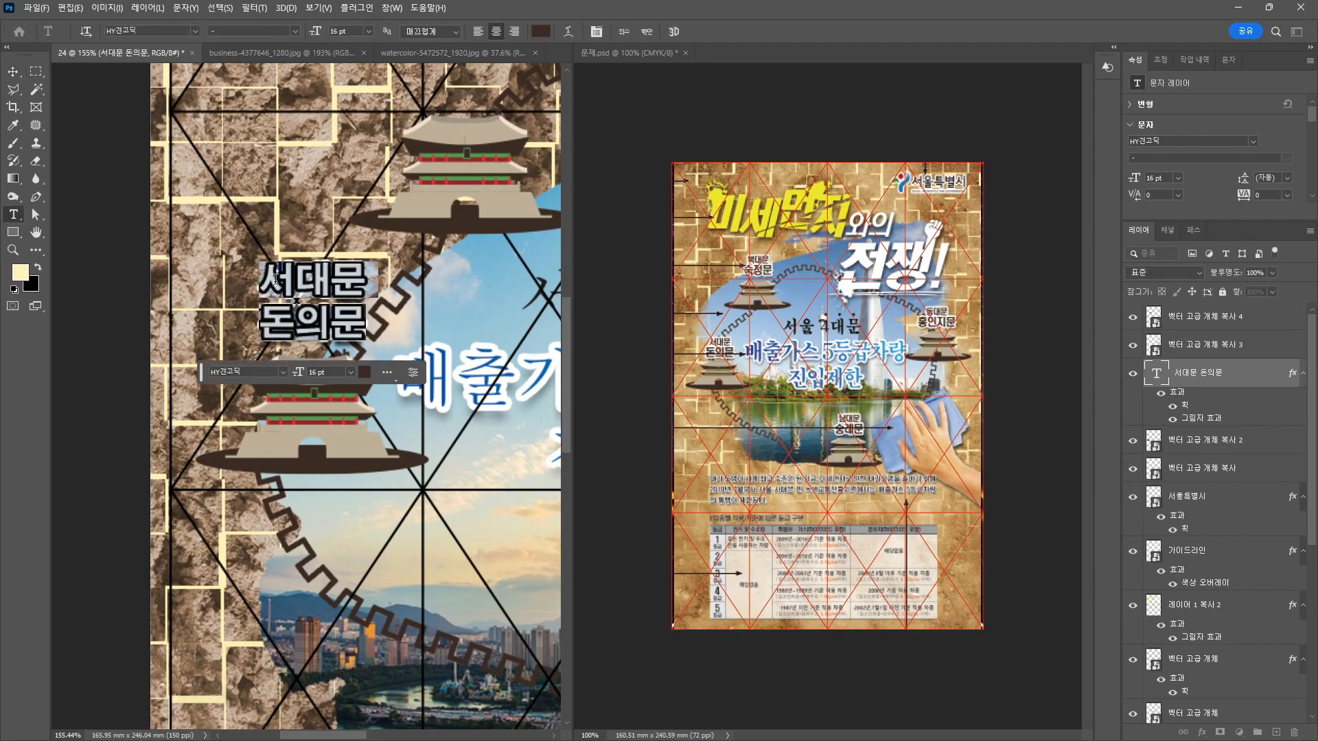
{"action": "left_click_drag", "start_coordinate": [263, 280], "coordinate": [395, 285]}
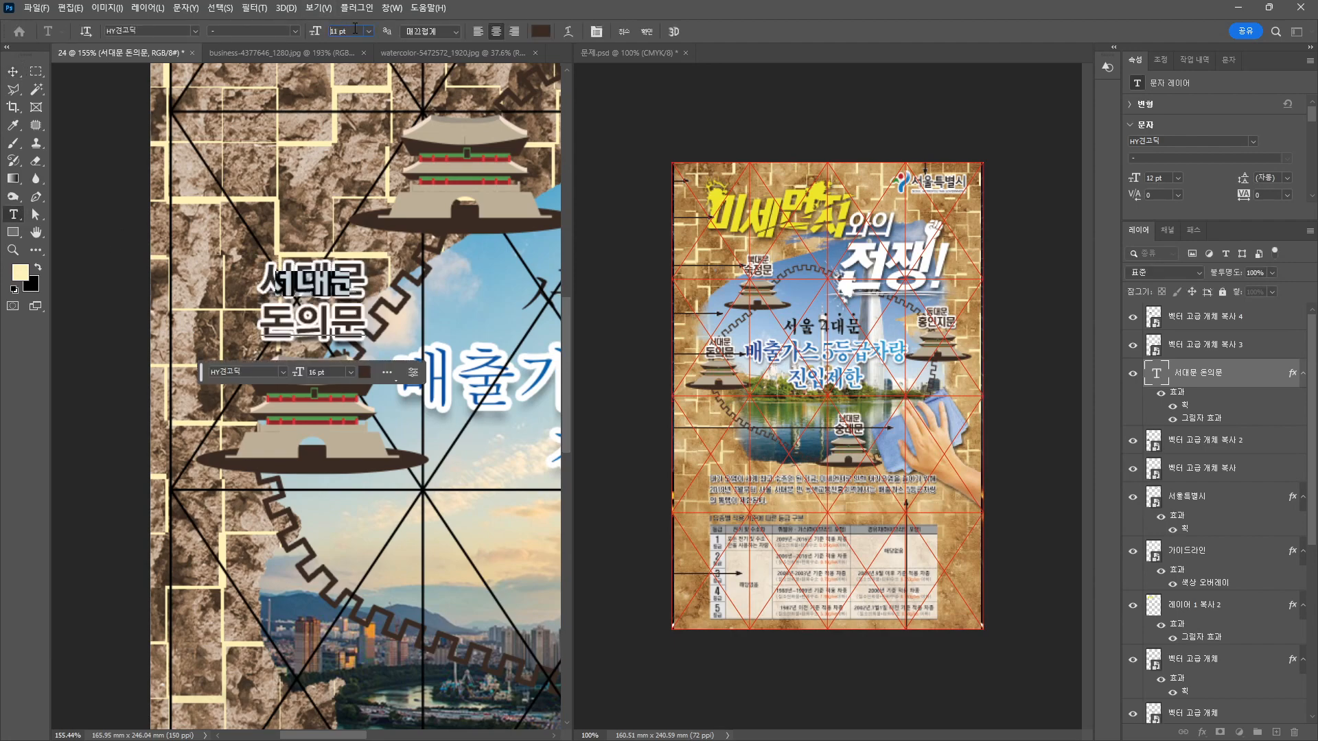
{"action": "type", "text": "10"}
{"action": "key", "text": "Return"}
Set the label's line spacing to 15 pt and move it slightly down toward the gate roof.
{"action": "key", "text": "ctrl+a"}
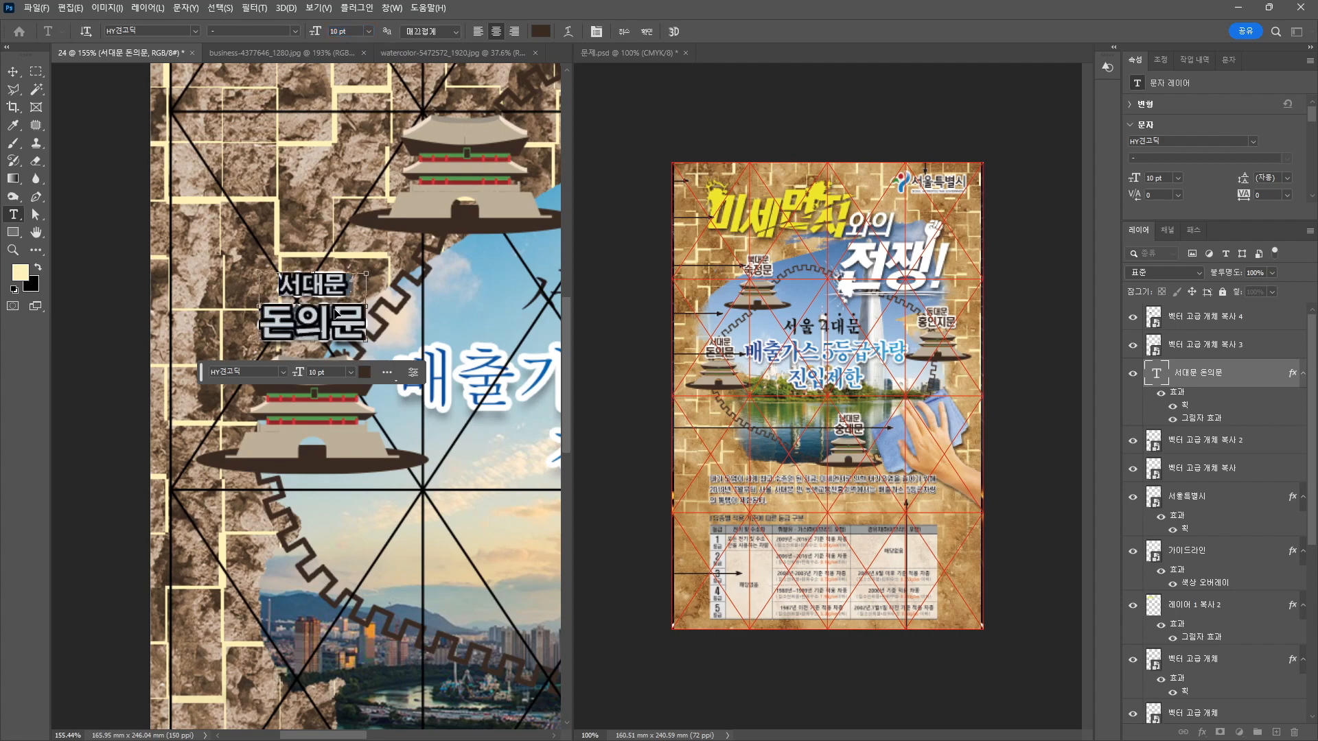
{"action": "type", "text": "15"}
{"action": "key", "text": "Return"}
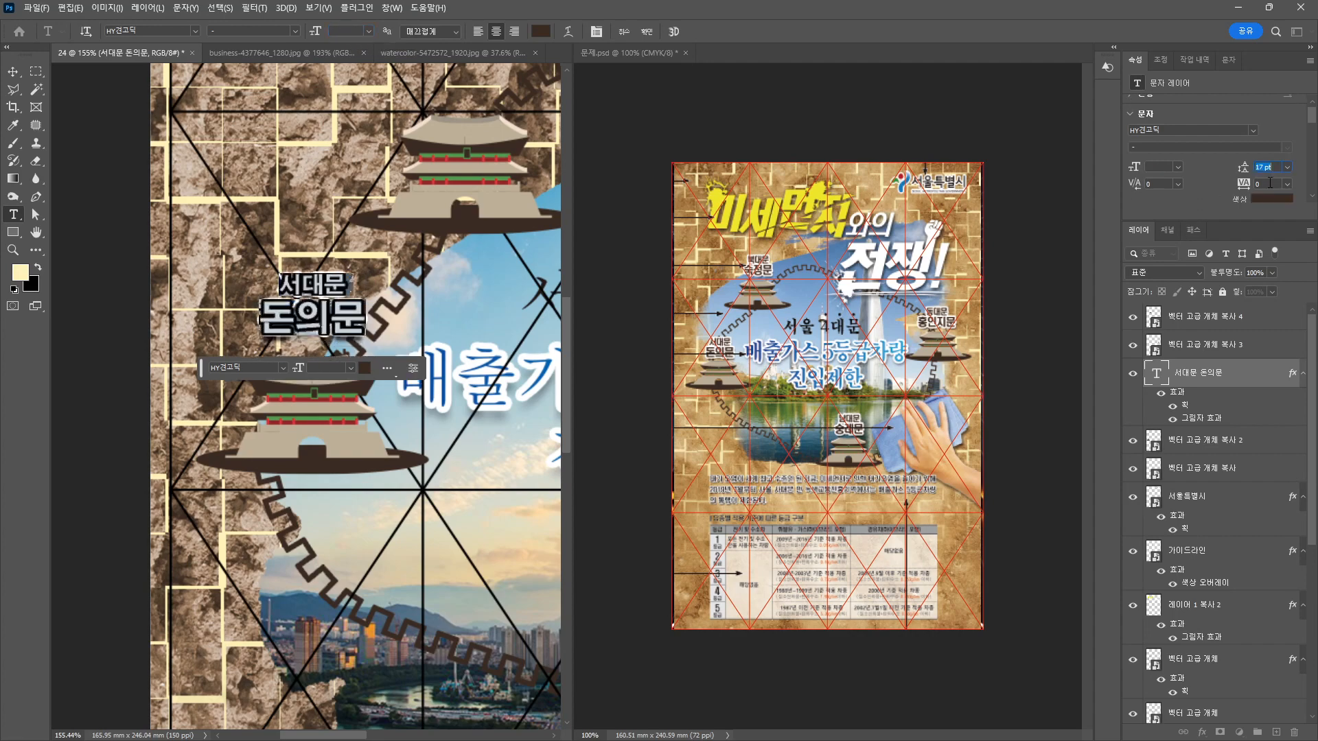
{"action": "left_click", "coordinate": [14, 72]}
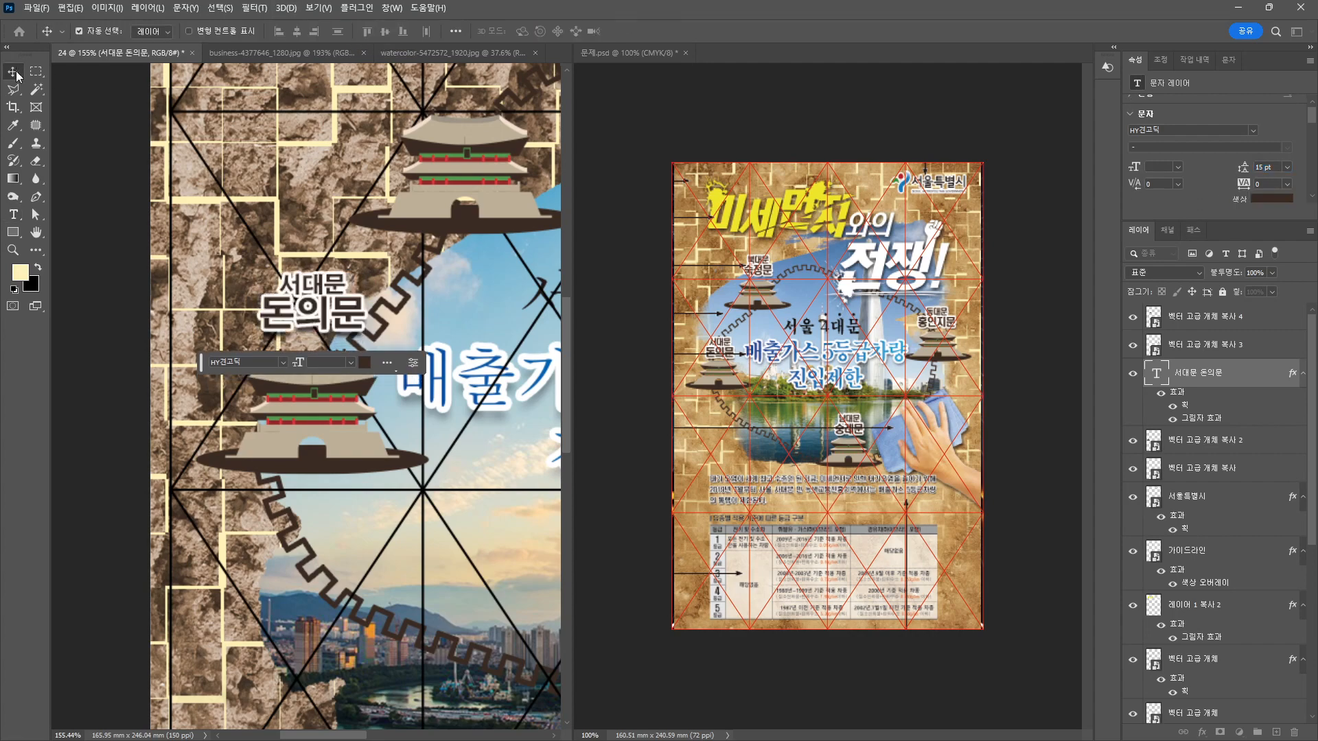
{"action": "left_click_drag", "start_coordinate": [326, 313], "coordinate": [328, 325]}
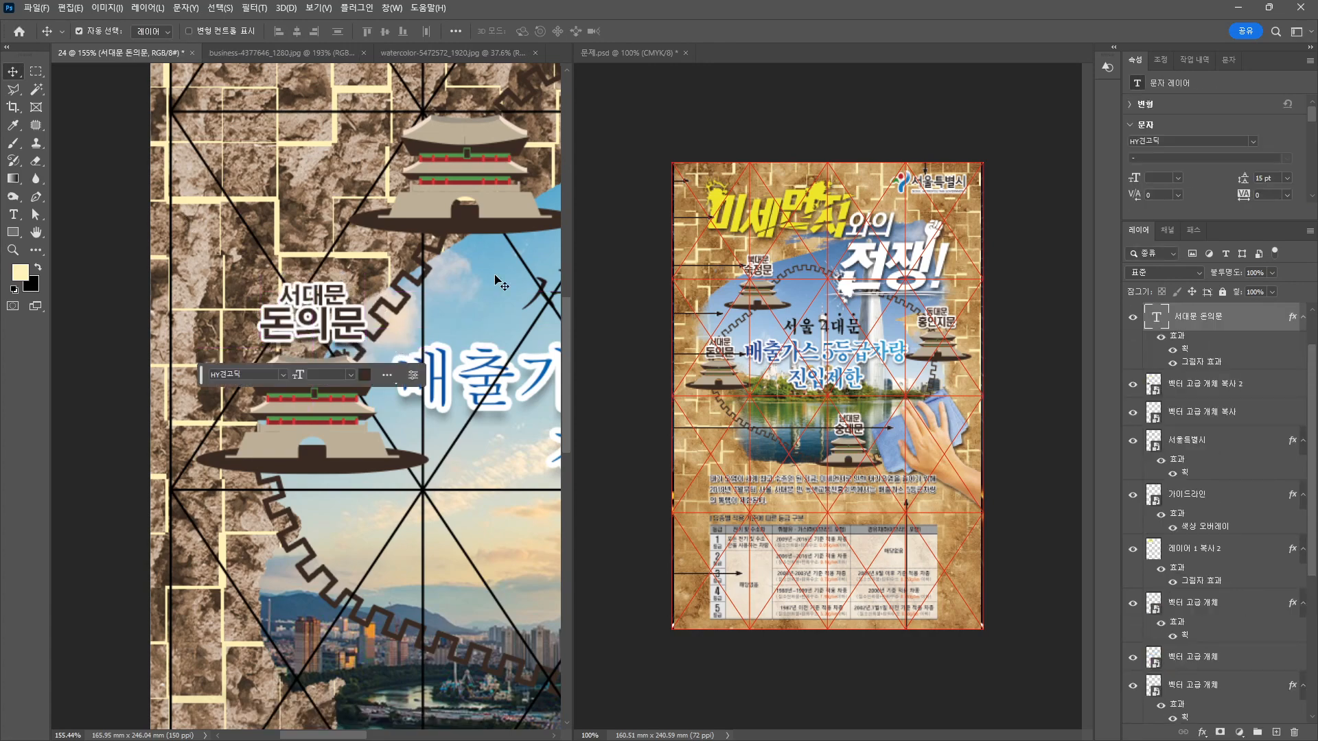
Set the line spacing of the 서대문 돈의문 label to 16 pt.
{"action": "double_click", "coordinate": [337, 302]}
{"action": "left_click_drag", "start_coordinate": [1255, 178], "coordinate": [1287, 178]}
{"action": "type", "text": "16"}
{"action": "key", "text": "Return"}
{"action": "left_click", "coordinate": [13, 72]}
Duplicate the finished label above each of the south, east and north gates.
{"action": "left_click_drag", "start_coordinate": [391, 384], "coordinate": [265, 239]}
{"action": "left_click_drag", "start_coordinate": [187, 172], "coordinate": [336, 182], "text": "alt"}
{"action": "scroll", "coordinate": [265, 239], "scroll_direction": "down", "scroll_amount": 3}
{"action": "left_click_drag", "start_coordinate": [481, 357], "coordinate": [205, 414]}
{"action": "left_click_drag", "start_coordinate": [183, 414], "coordinate": [381, 195], "text": "alt"}
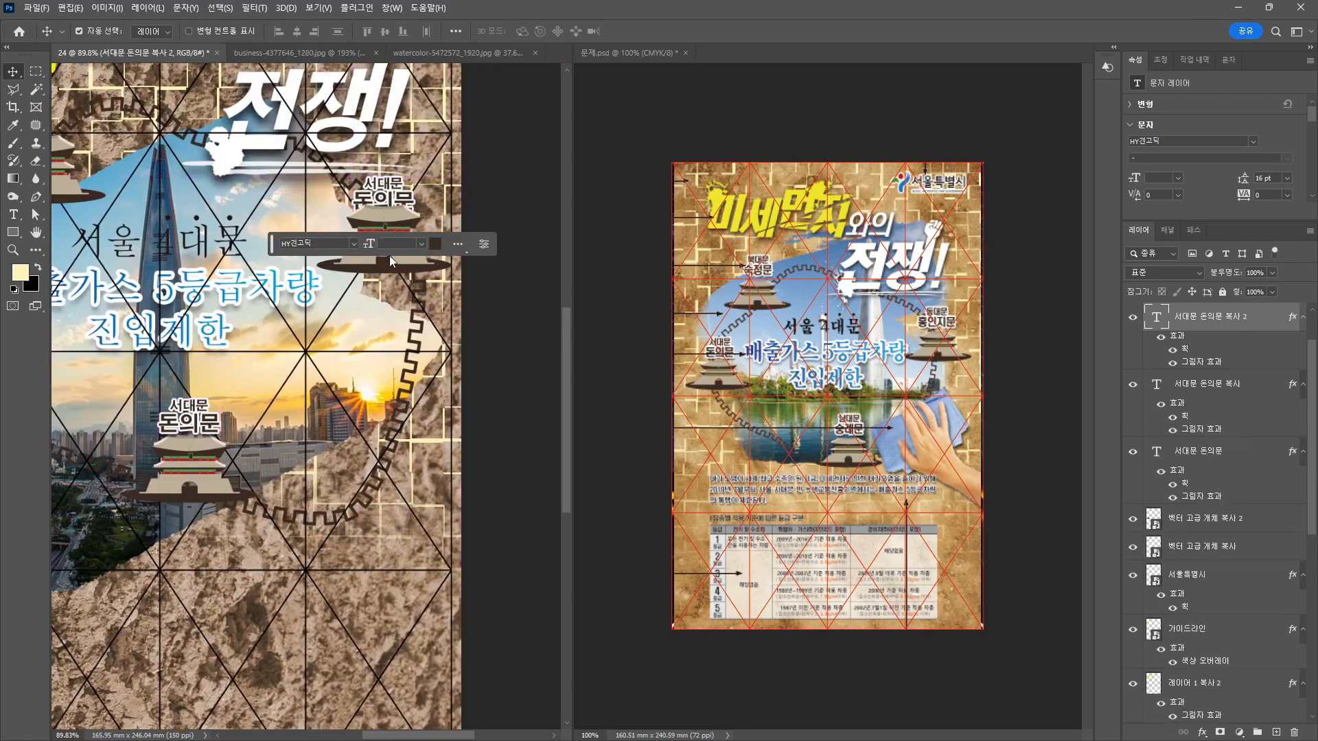
{"action": "left_click", "coordinate": [381, 254]}
{"action": "left_click", "coordinate": [381, 196]}
{"action": "left_click_drag", "start_coordinate": [275, 288], "coordinate": [410, 360]}
{"action": "left_click_drag", "start_coordinate": [517, 265], "coordinate": [171, 182], "text": "alt"}
Rewrite the copied labels as 북대문 숙정문 on the north gate, 남대문 숭례문 on the south and 동대문 흥인지문 on the east.
{"action": "double_click", "coordinate": [171, 183]}
{"action": "type", "text": "북대문 숙정문"}
{"action": "left_click", "coordinate": [13, 71]}
{"action": "double_click", "coordinate": [319, 487]}
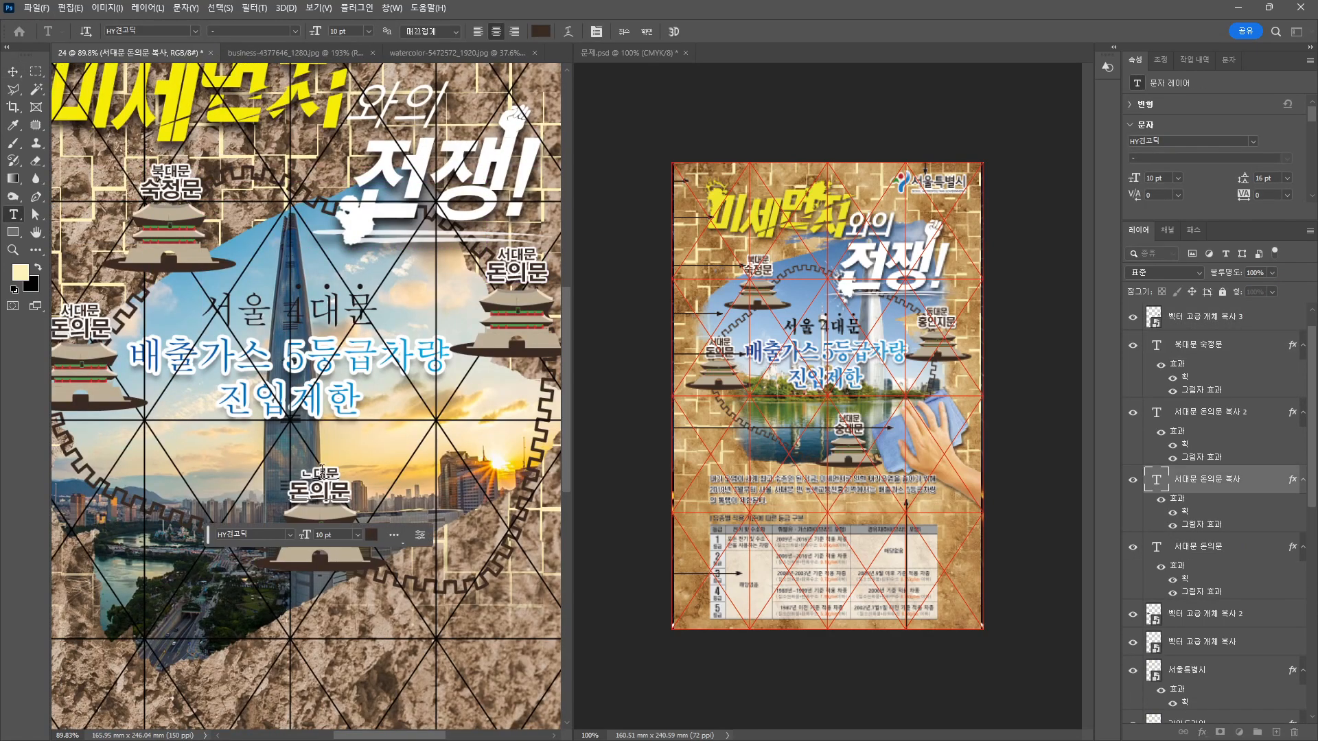
{"action": "type", "text": "남대문 숭례문"}
{"action": "left_click", "coordinate": [14, 72]}
{"action": "double_click", "coordinate": [516, 268]}
{"action": "type", "text": "동대문 흥인지문"}
{"action": "left_click", "coordinate": [14, 71]}
{"action": "scroll", "coordinate": [361, 300], "scroll_direction": "down", "scroll_amount": 2}
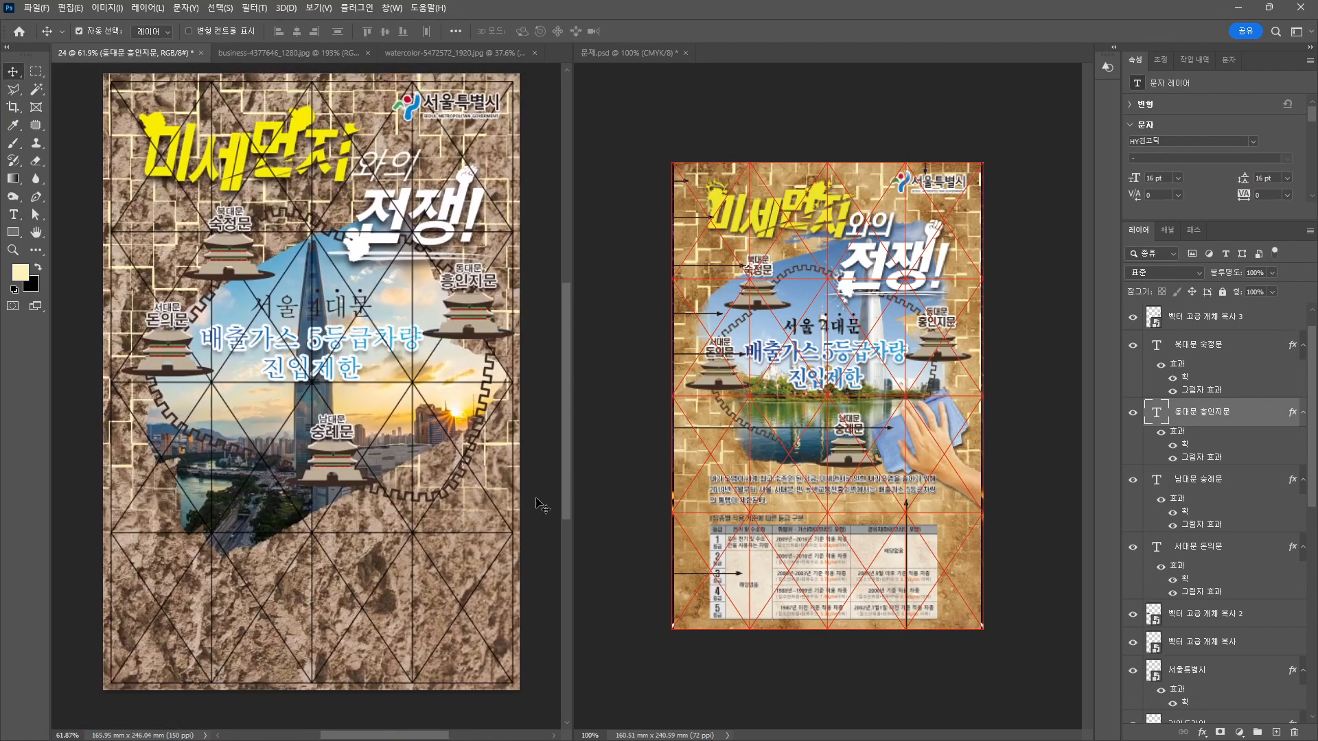
Duplicate the west label below the photo and replace its text with the copied air-pollution paragraph, breaking it before "의 통행이 제한된다".
{"action": "left_click_drag", "start_coordinate": [167, 321], "coordinate": [189, 516], "text": "alt"}
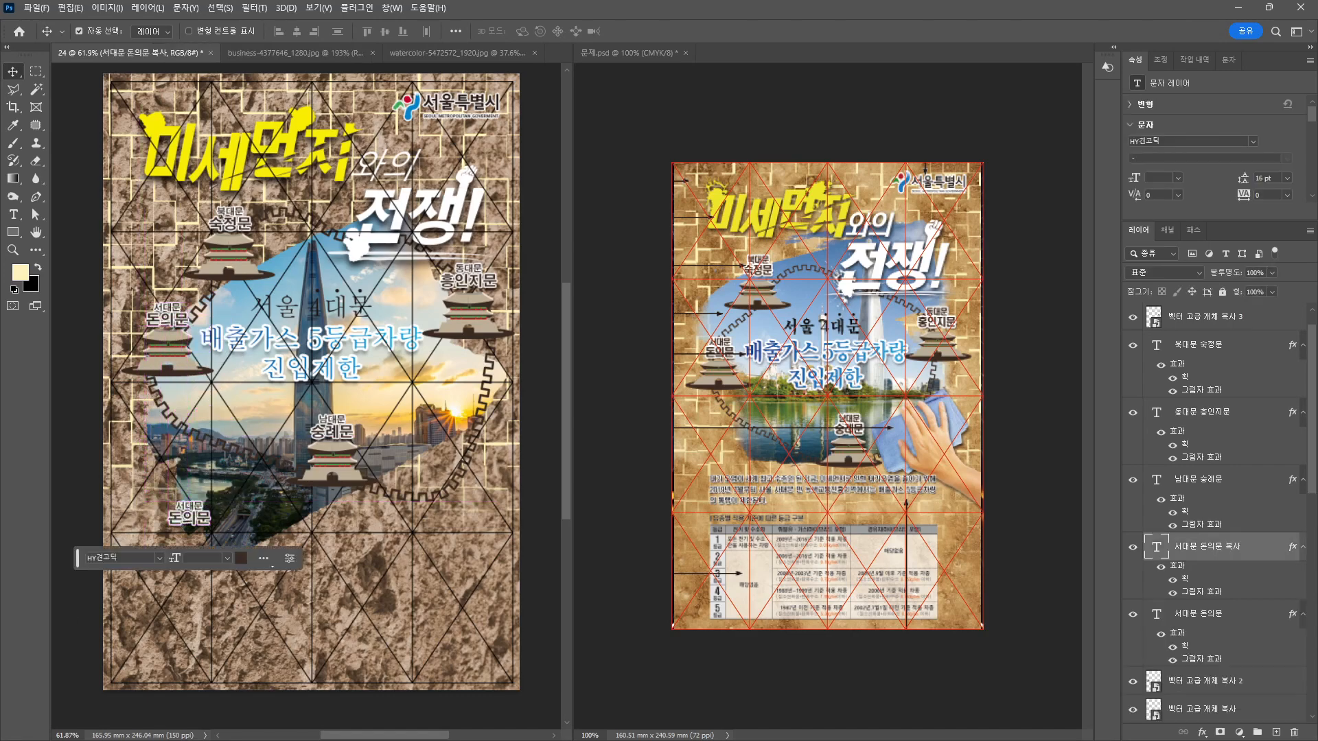
{"action": "key", "text": "alt+Tab"}
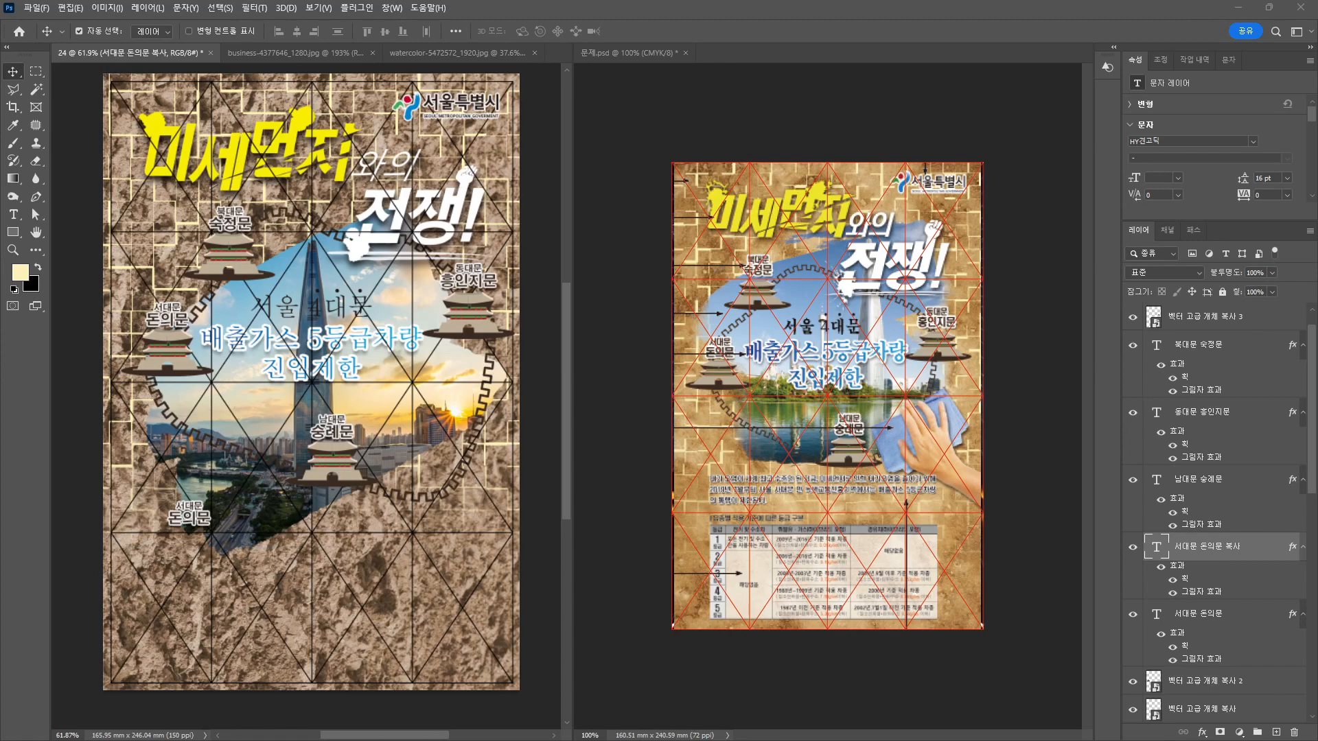
{"action": "double_click", "coordinate": [188, 516]}
{"action": "key", "text": "ctrl+a"}
{"action": "key", "text": "ctrl+v"}
{"action": "key", "text": "Return"}
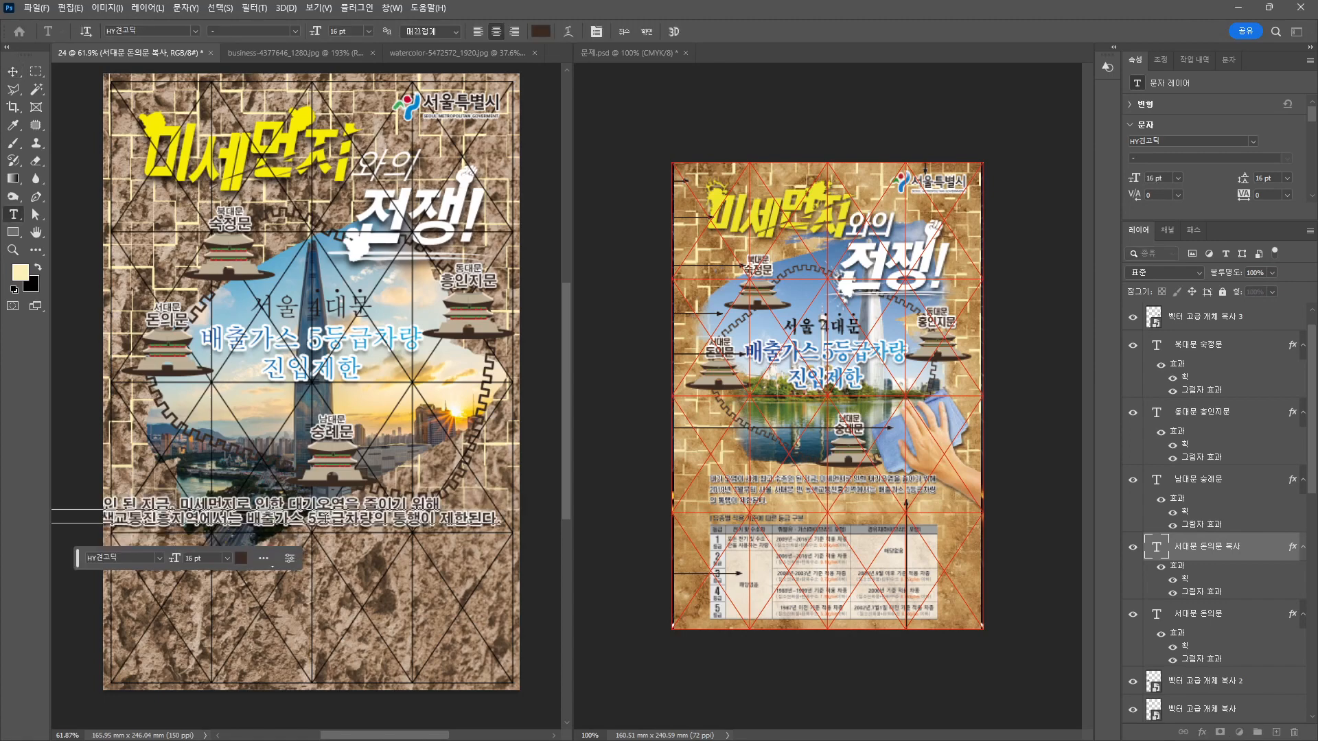
{"action": "key", "text": "Return"}
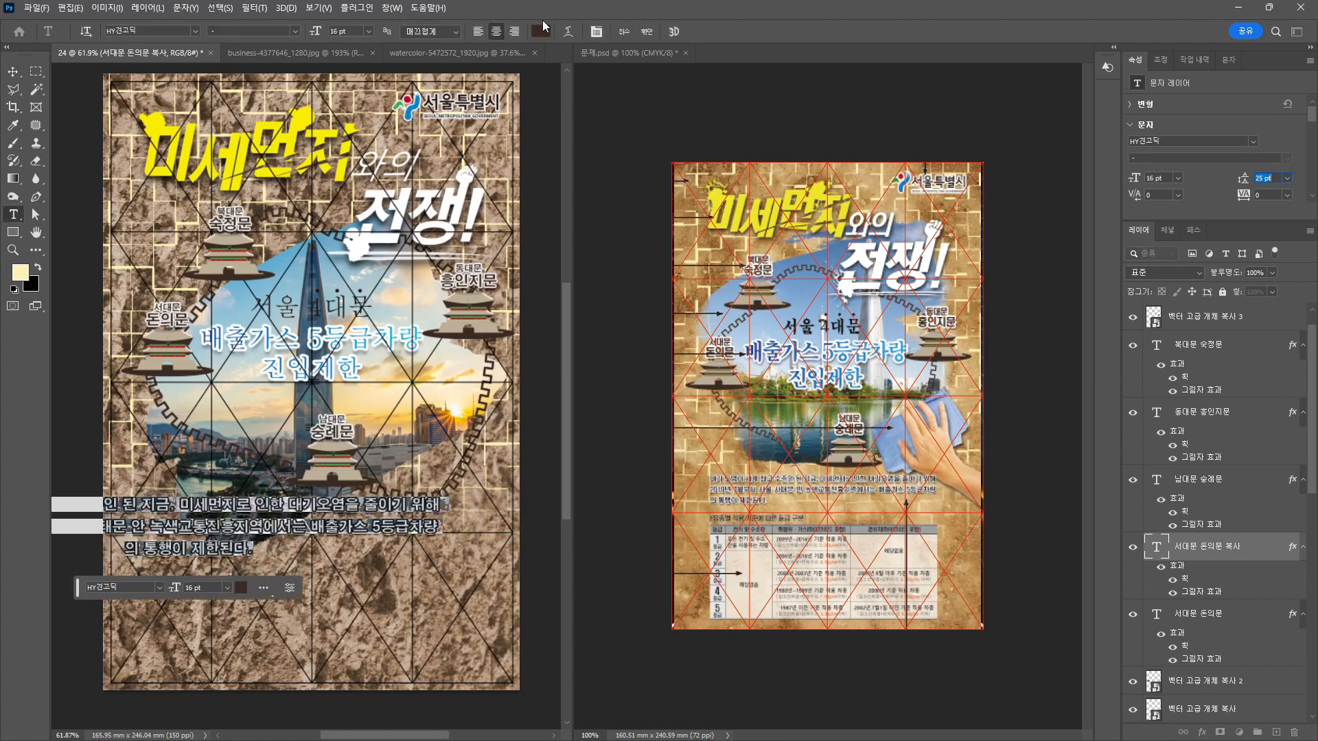
Left-align the paragraph, set it to 10 pt and position it below the south gate.
{"action": "left_click", "coordinate": [478, 32]}
{"action": "left_click", "coordinate": [342, 32]}
{"action": "scroll", "coordinate": [342, 32], "scroll_direction": "down", "scroll_amount": 6}
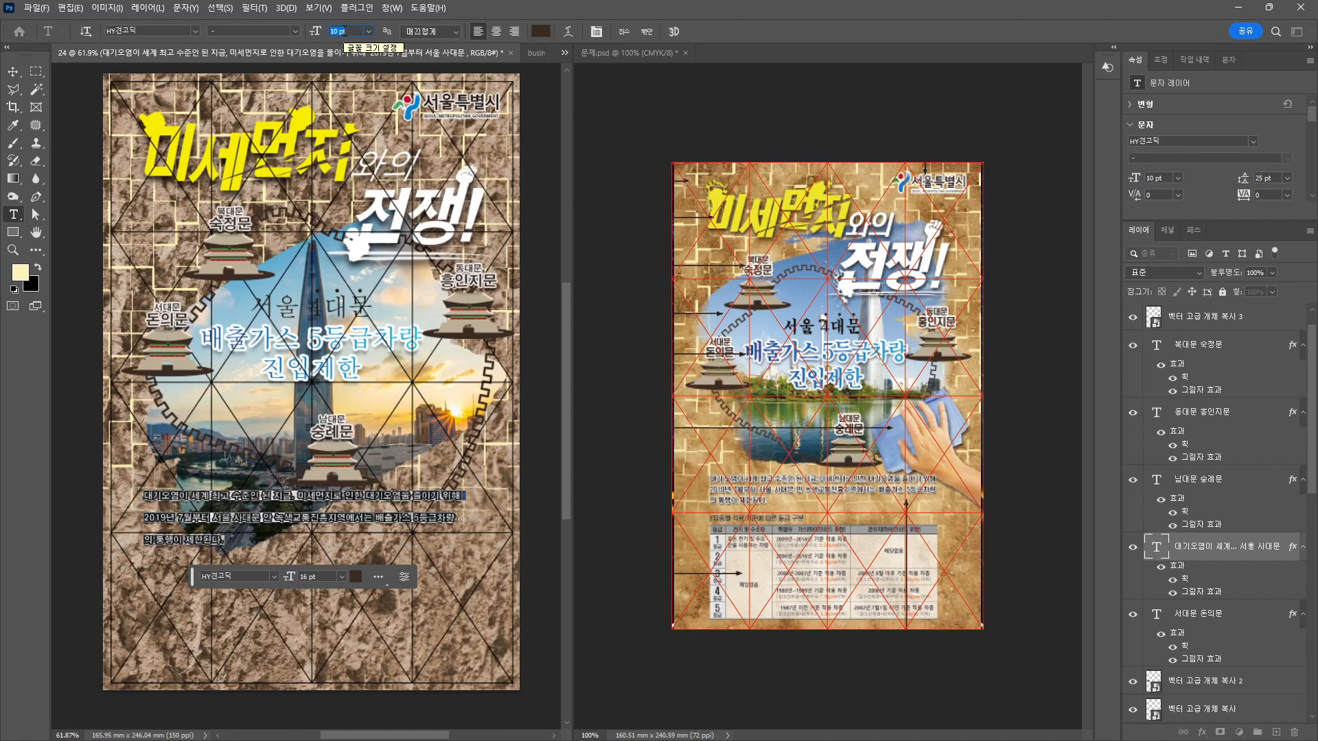
{"action": "left_click", "coordinate": [13, 73]}
{"action": "left_click_drag", "start_coordinate": [309, 516], "coordinate": [330, 515]}
Set the paragraph's line spacing to 16 pt.
{"action": "left_click", "coordinate": [1267, 179]}
{"action": "scroll", "coordinate": [1268, 184], "scroll_direction": "down", "scroll_amount": 1}
{"action": "scroll", "coordinate": [1268, 183], "scroll_direction": "down", "scroll_amount": 8}
Set the paragraph's text colour to pure black, C 0, M 0, Y 0, K 100, and finish editing the text.
{"action": "left_click", "coordinate": [1271, 199]}
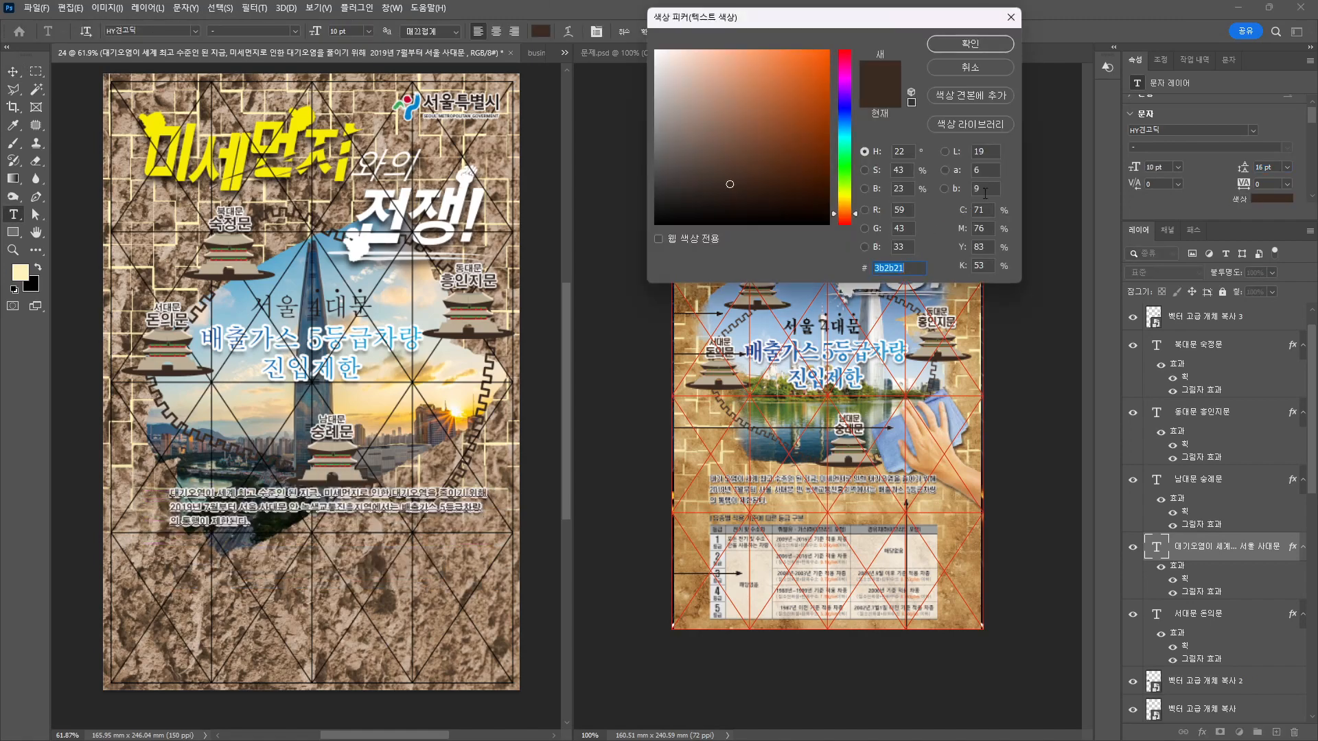
{"action": "type", "text": "0"}
{"action": "key", "text": "Tab"}
{"action": "type", "text": "0"}
{"action": "key", "text": "Tab"}
{"action": "type", "text": "0"}
{"action": "key", "text": "Tab"}
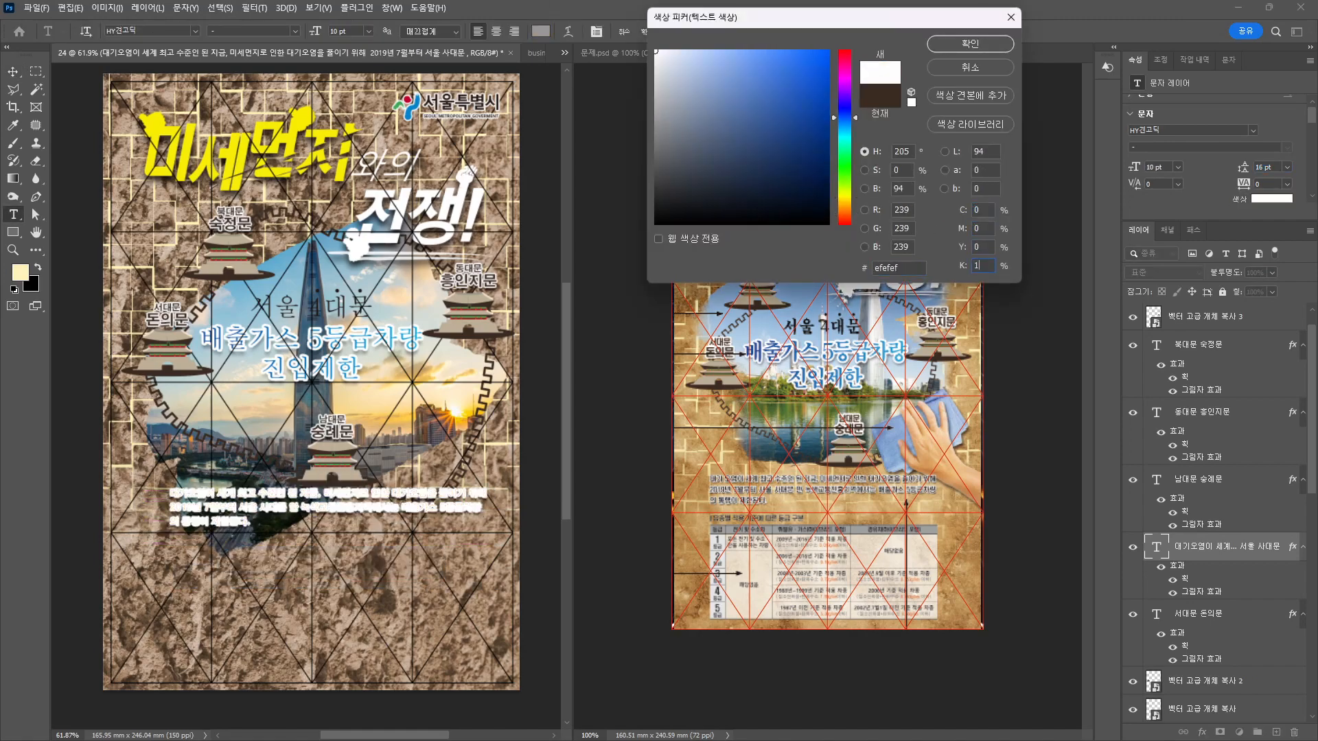
{"action": "type", "text": "100"}
{"action": "key", "text": "Return"}
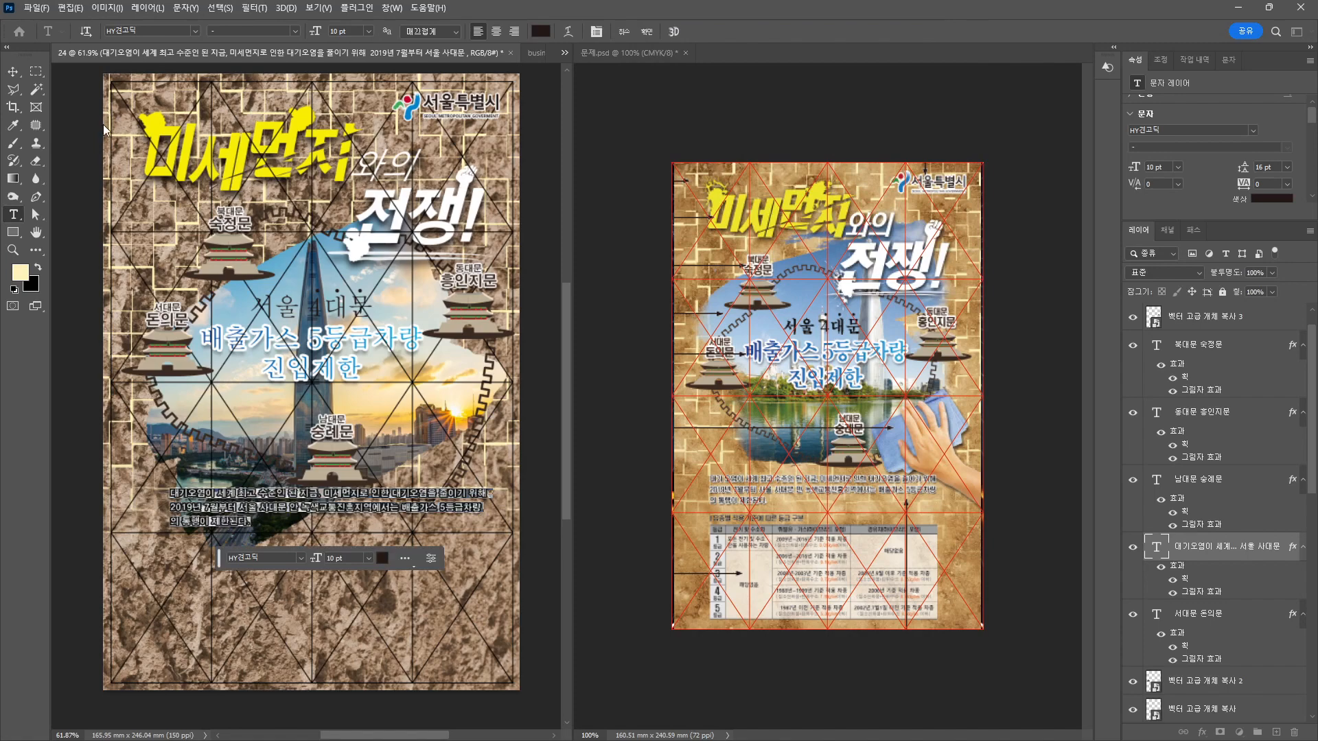
{"action": "left_click", "coordinate": [23, 74]}
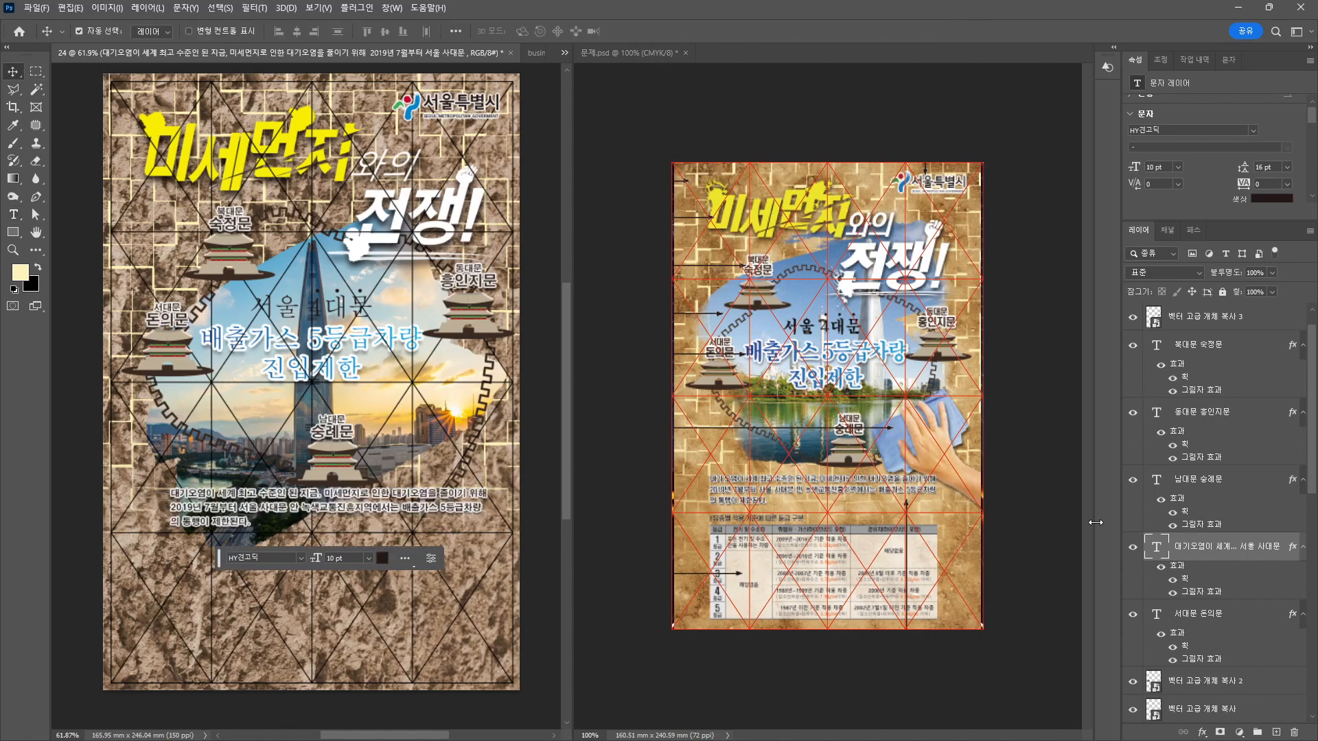
Confirm white (ffffff) as the colour of the paragraph's 3 px outside stroke.
{"action": "double_click", "coordinate": [1188, 579]}
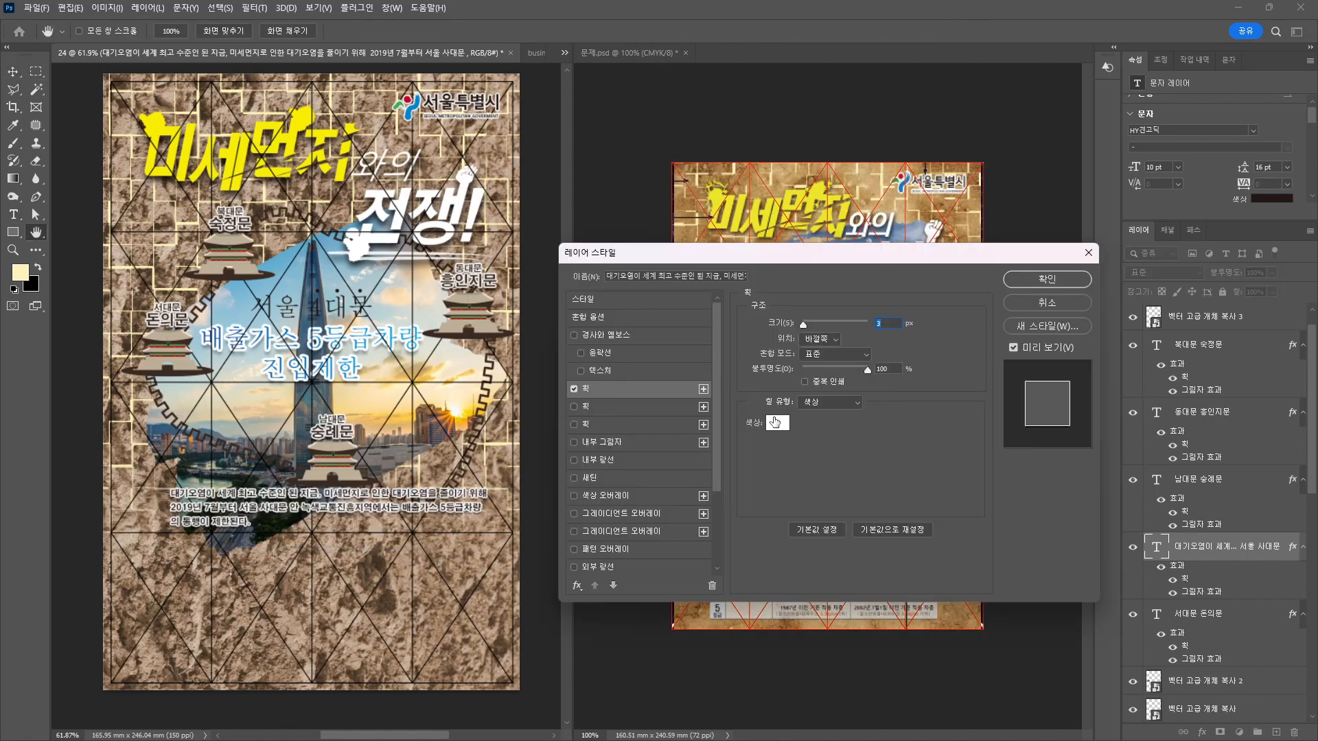
{"action": "left_click", "coordinate": [777, 423]}
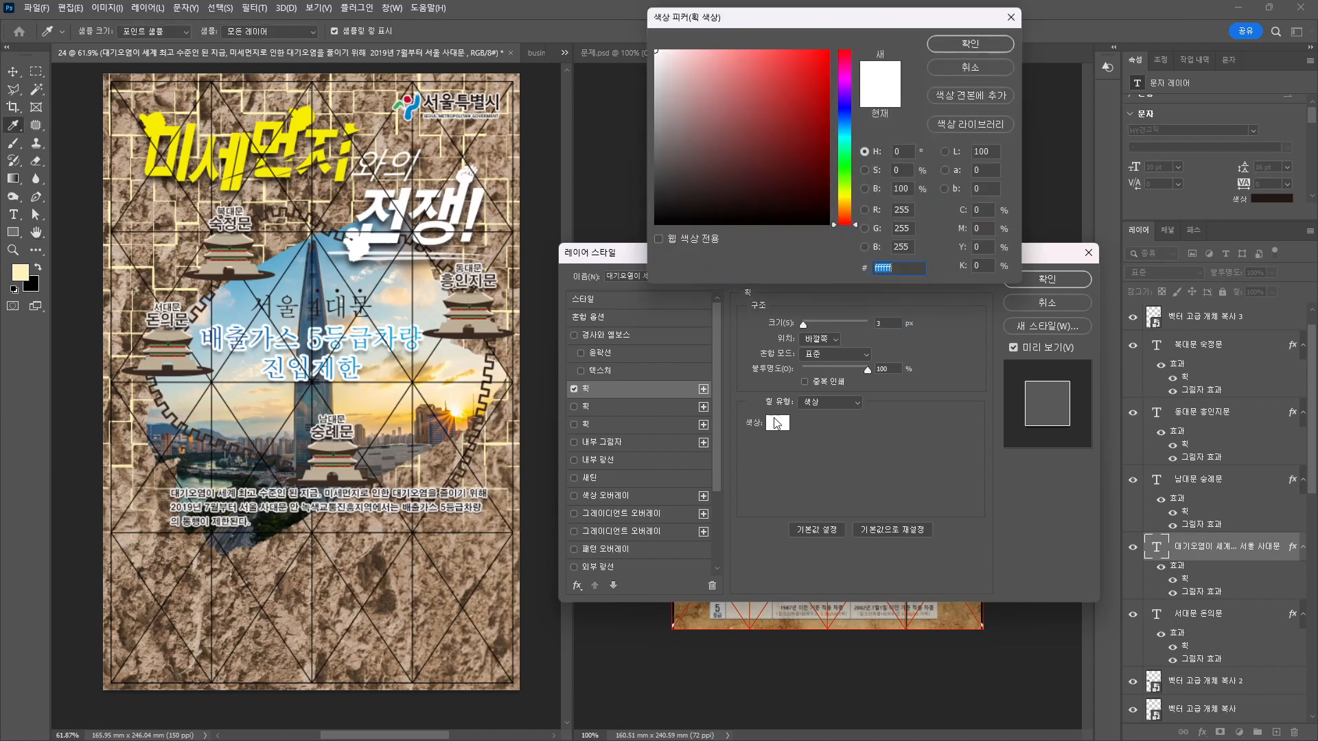
{"action": "left_click", "coordinate": [967, 43]}
{"action": "left_click", "coordinate": [1046, 278]}
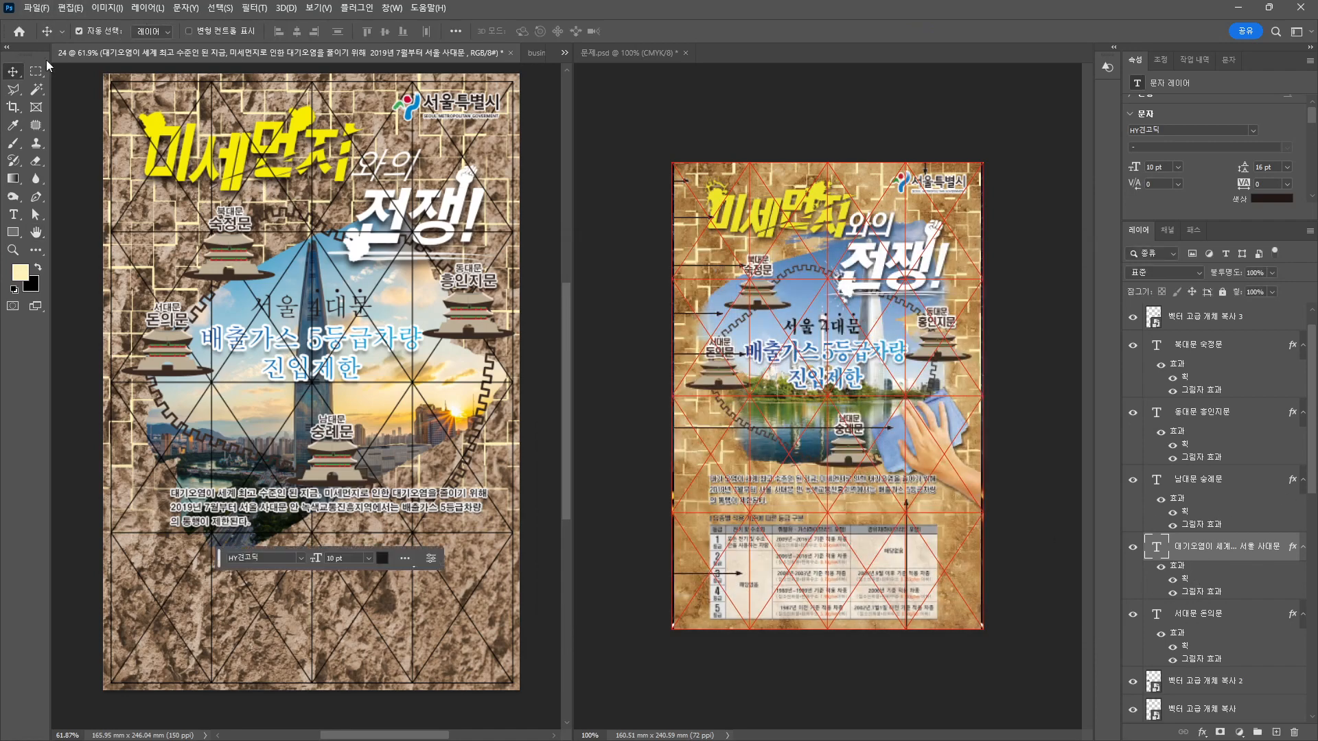
Nudge the paragraph upward and centre it horizontally on the poster.
{"action": "mouse_move", "coordinate": [253, 503]}
{"action": "left_mouse_down"}
{"action": "mouse_move", "coordinate": [247, 516]}
{"action": "mouse_move", "coordinate": [260, 496]}
{"action": "left_mouse_up"}
{"action": "scroll", "coordinate": [259, 496], "scroll_direction": "down", "scroll_amount": 2}
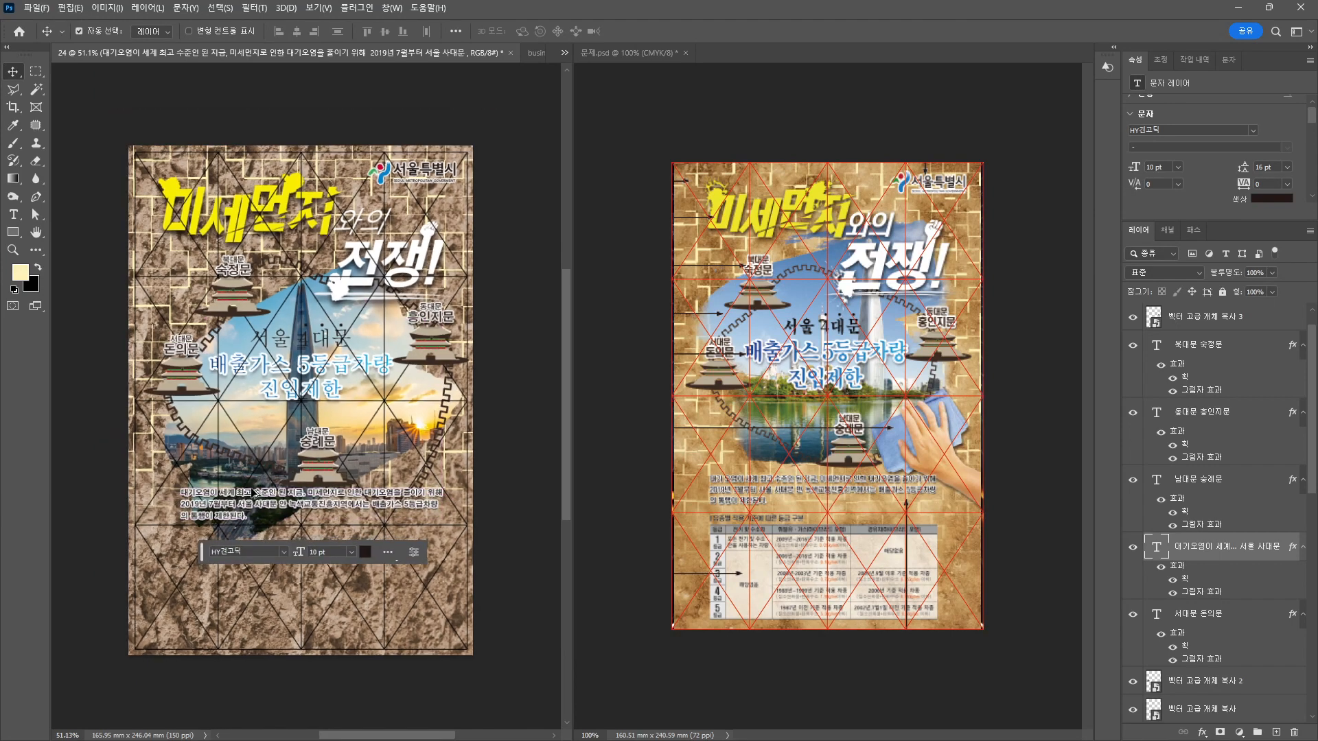
{"action": "left_click", "coordinate": [297, 31]}
{"action": "key", "text": "ctrl+d"}
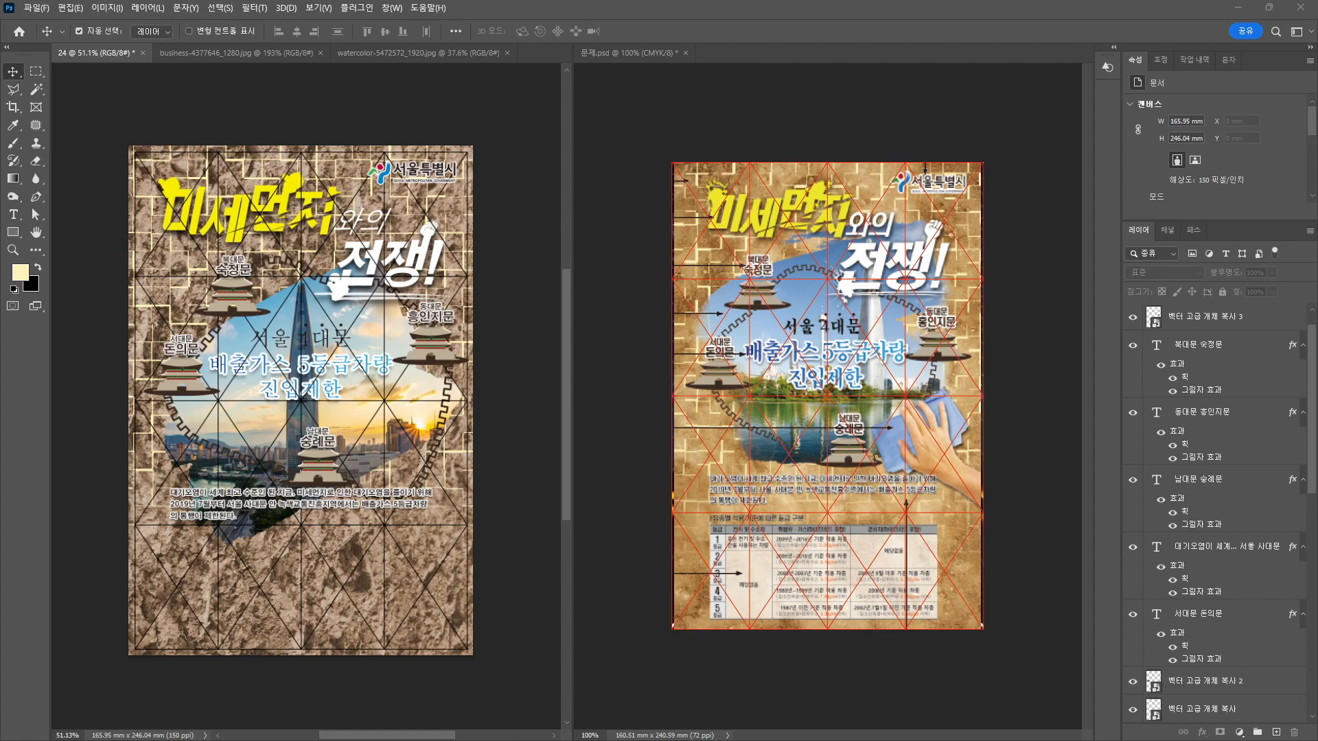
Open micro-fiber-cloth-2716115_1920.jpg and select the purple cloth with the Quick Selection tool.
{"action": "left_click_drag", "start_coordinate": [110, 0], "coordinate": [177, 28]}
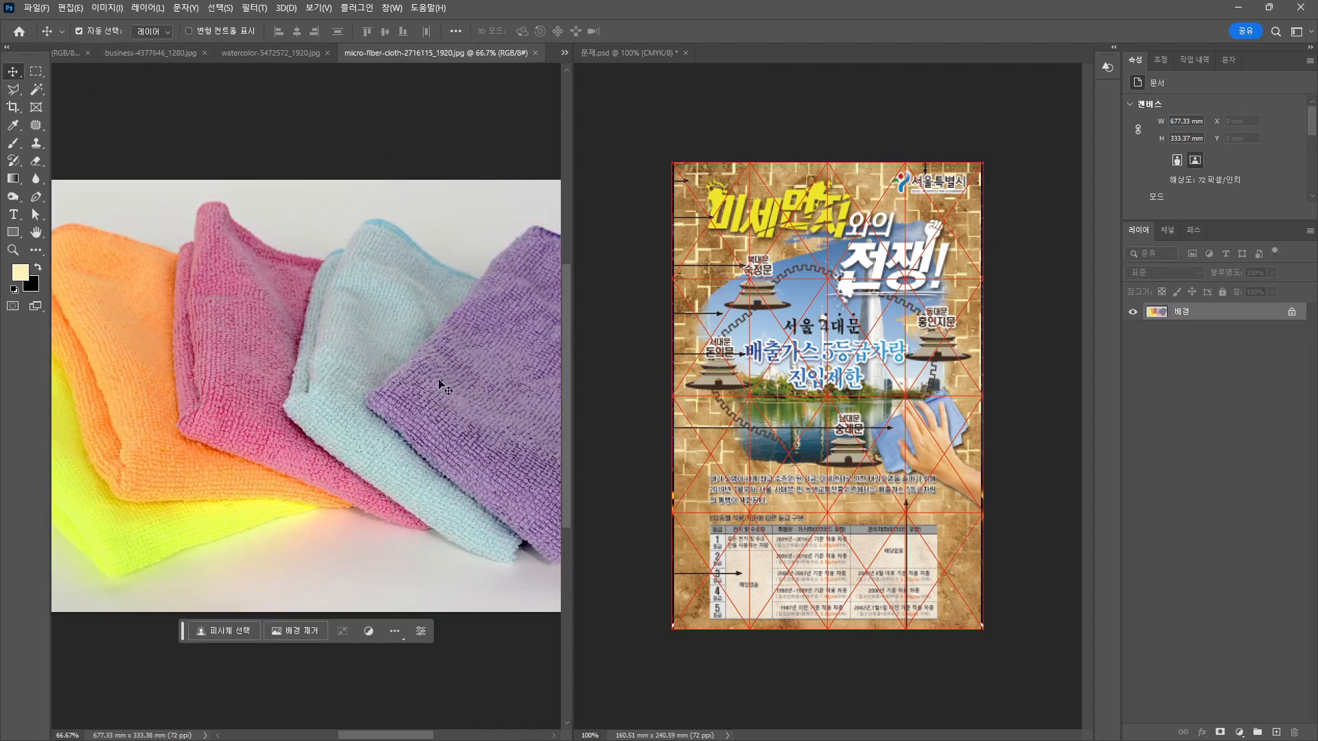
{"action": "left_click_drag", "start_coordinate": [455, 392], "coordinate": [214, 376]}
{"action": "right_click", "coordinate": [37, 94]}
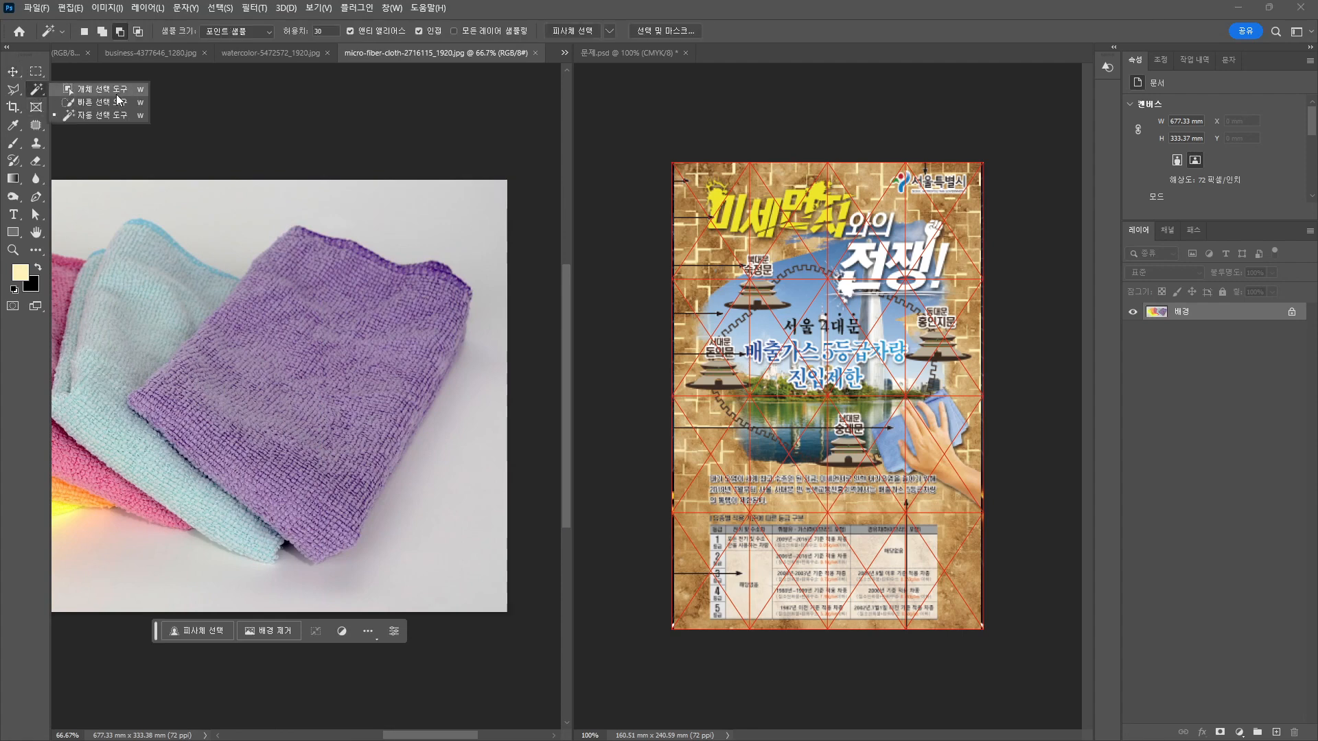
{"action": "left_click", "coordinate": [96, 103]}
{"action": "mouse_move", "coordinate": [313, 278]}
{"action": "left_mouse_down"}
{"action": "mouse_move", "coordinate": [309, 523]}
{"action": "mouse_move", "coordinate": [410, 316]}
{"action": "left_mouse_up"}
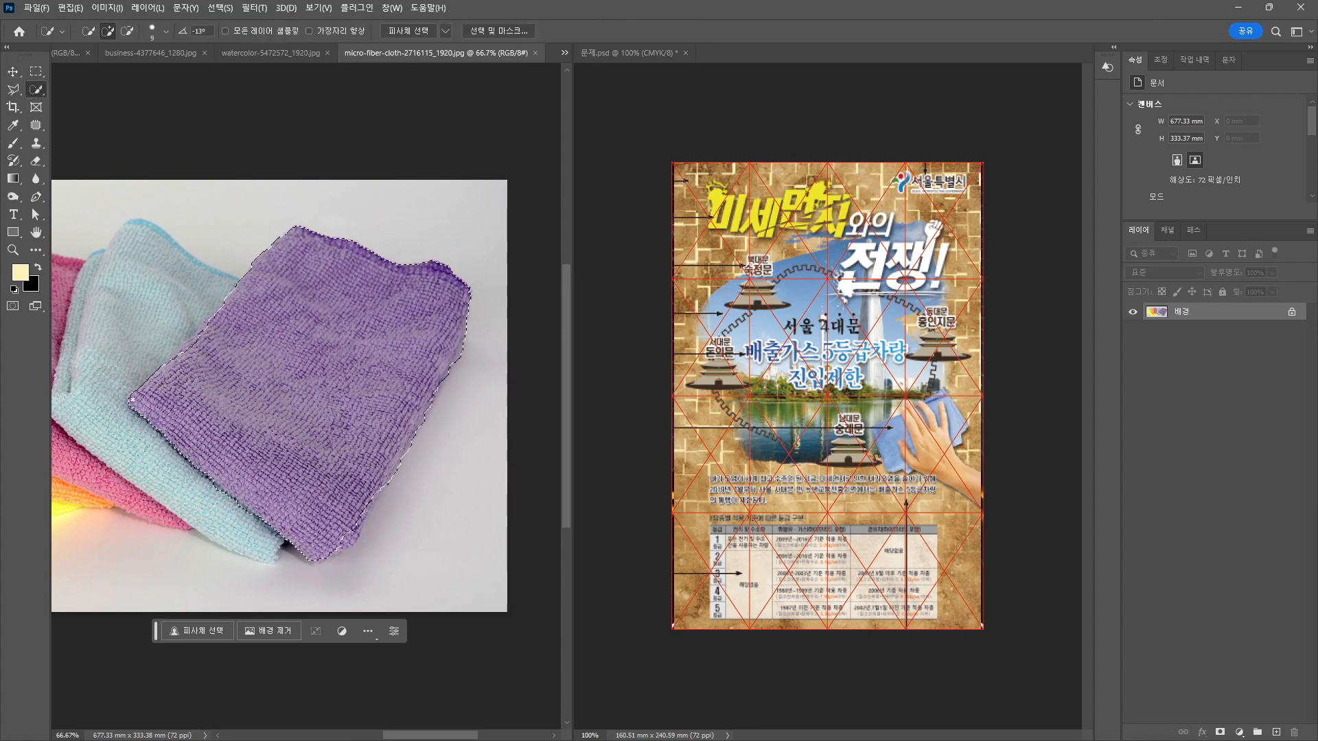
Copy the purple cloth into the poster, shrink it to about 43 mm wide, rotate it and place it on the photo's lower-right edge.
{"action": "left_click", "coordinate": [70, 54]}
{"action": "key", "text": "v"}
{"action": "key", "text": "ctrl+v"}
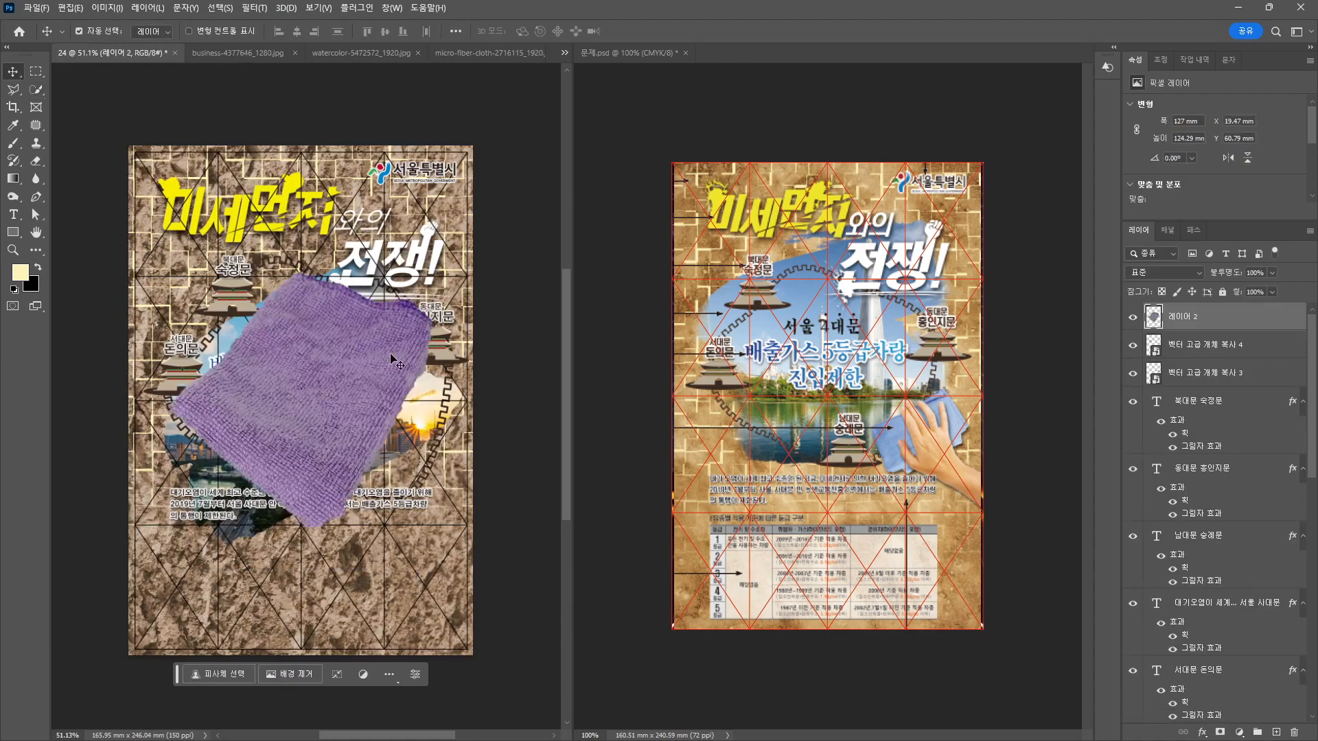
{"action": "left_click_drag", "start_coordinate": [395, 353], "coordinate": [385, 461]}
{"action": "key", "text": "ctrl+t"}
{"action": "left_click_drag", "start_coordinate": [445, 377], "coordinate": [369, 581]}
{"action": "left_click_drag", "start_coordinate": [240, 454], "coordinate": [271, 532]}
{"action": "left_click_drag", "start_coordinate": [275, 587], "coordinate": [405, 442]}
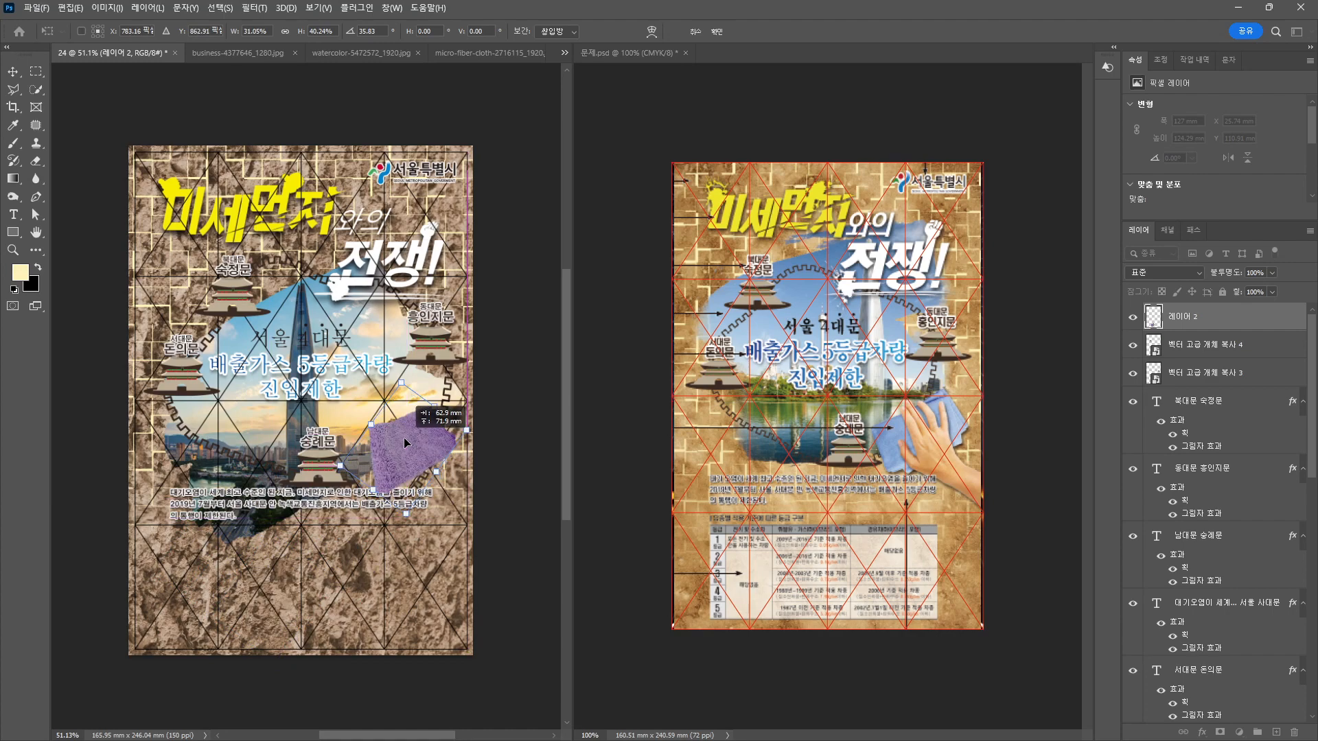
{"action": "key", "text": "Return"}
Recolour the cloth light blue using Hue/Saturation with Colorize enabled.
{"action": "left_click", "coordinate": [108, 8]}
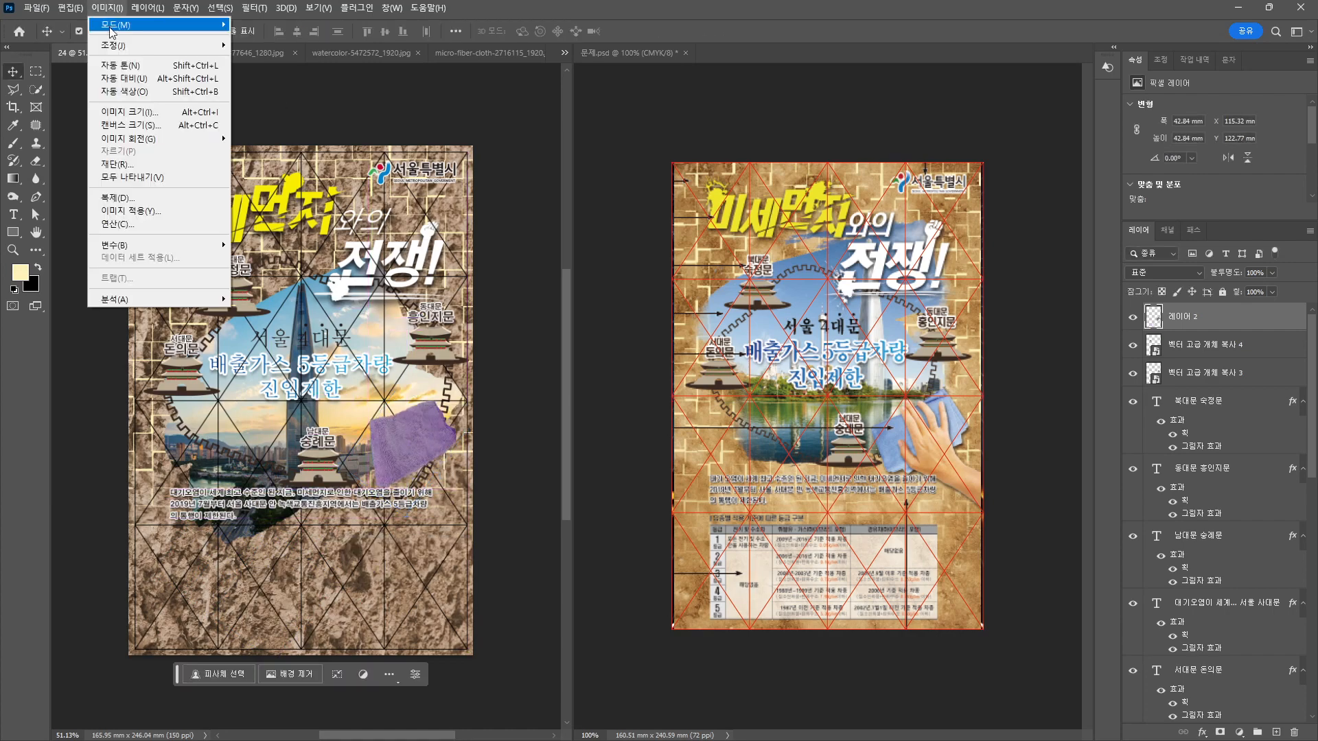
{"action": "mouse_move", "coordinate": [116, 45]}
{"action": "left_click", "coordinate": [258, 125]}
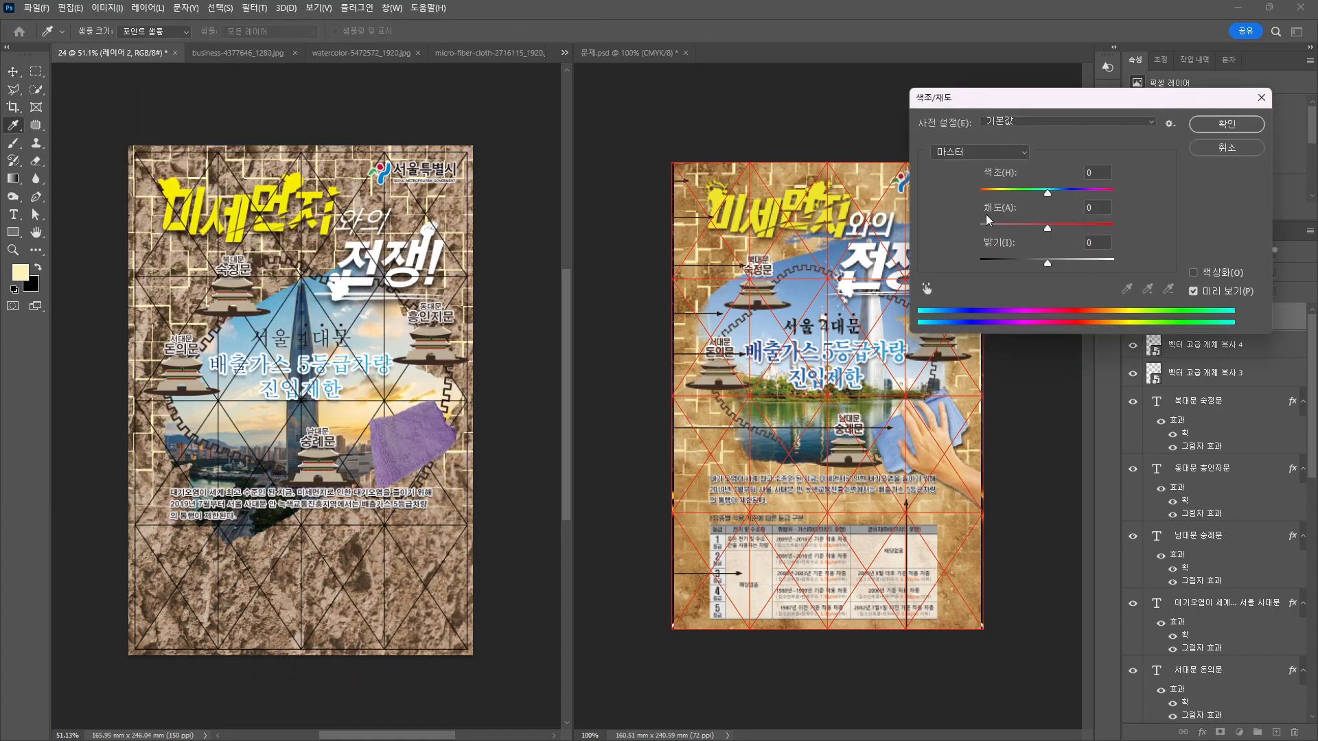
{"action": "left_click", "coordinate": [1222, 273]}
{"action": "mouse_move", "coordinate": [1033, 194]}
{"action": "left_mouse_down"}
{"action": "mouse_move", "coordinate": [1061, 195]}
{"action": "mouse_move", "coordinate": [1036, 227]}
{"action": "mouse_move", "coordinate": [1051, 228]}
{"action": "mouse_move", "coordinate": [1053, 195]}
{"action": "left_mouse_up"}
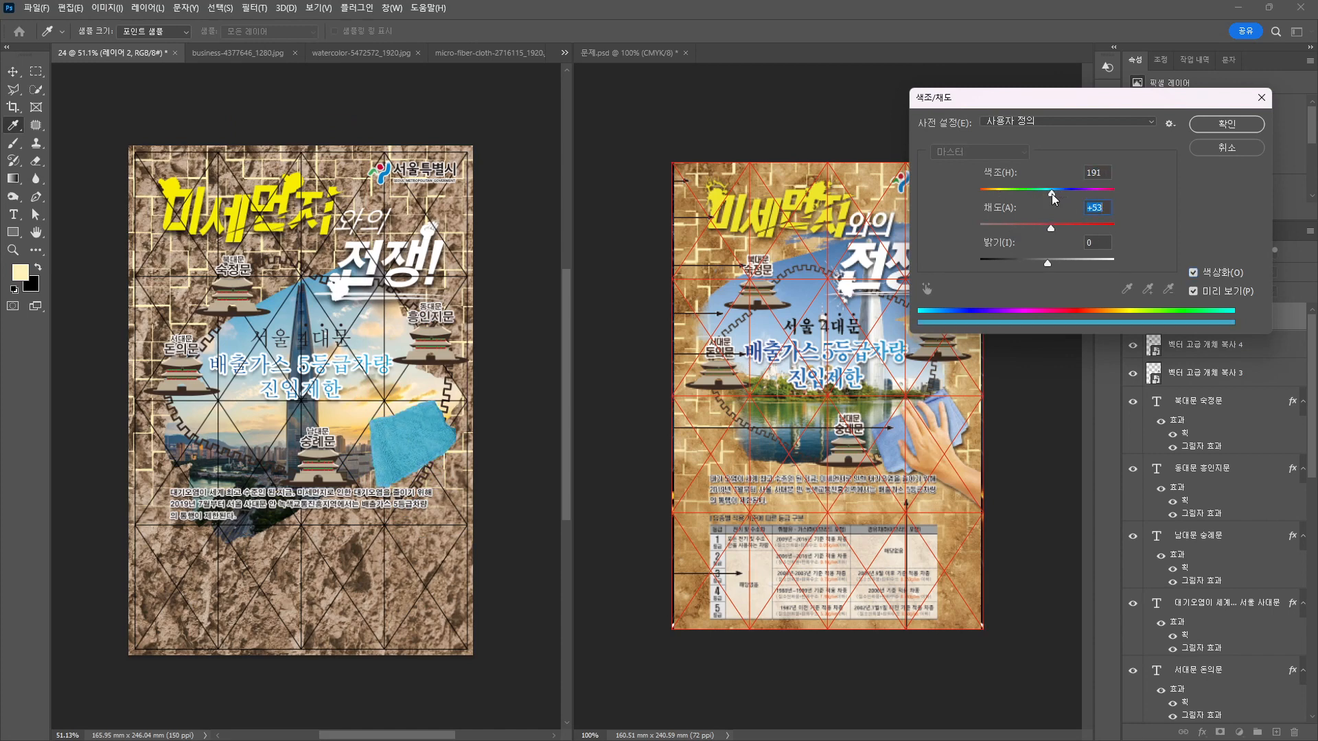
{"action": "key", "text": "Return"}
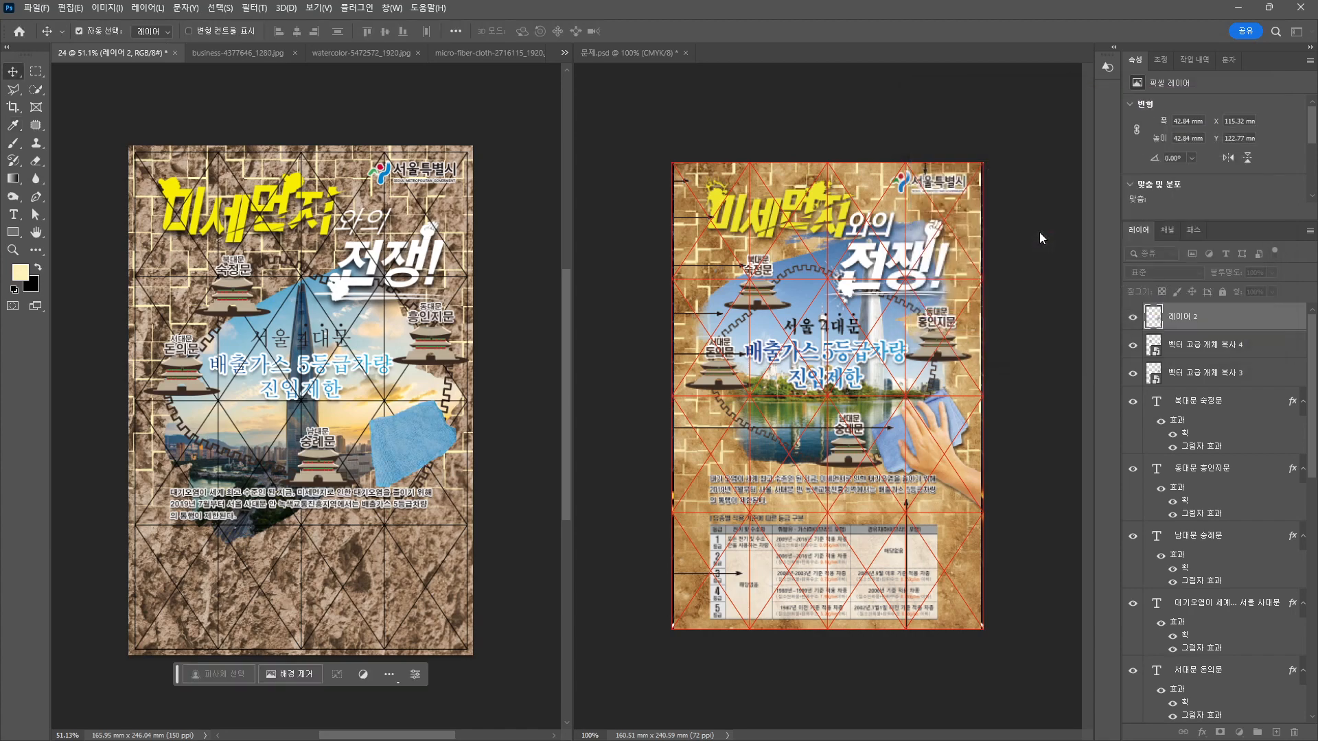
Add a Drop Shadow to the cloth with 45% opacity, 90° angle, 7 px distance and 4 px size.
{"action": "left_click", "coordinate": [1202, 733]}
{"action": "left_click", "coordinate": [1224, 720]}
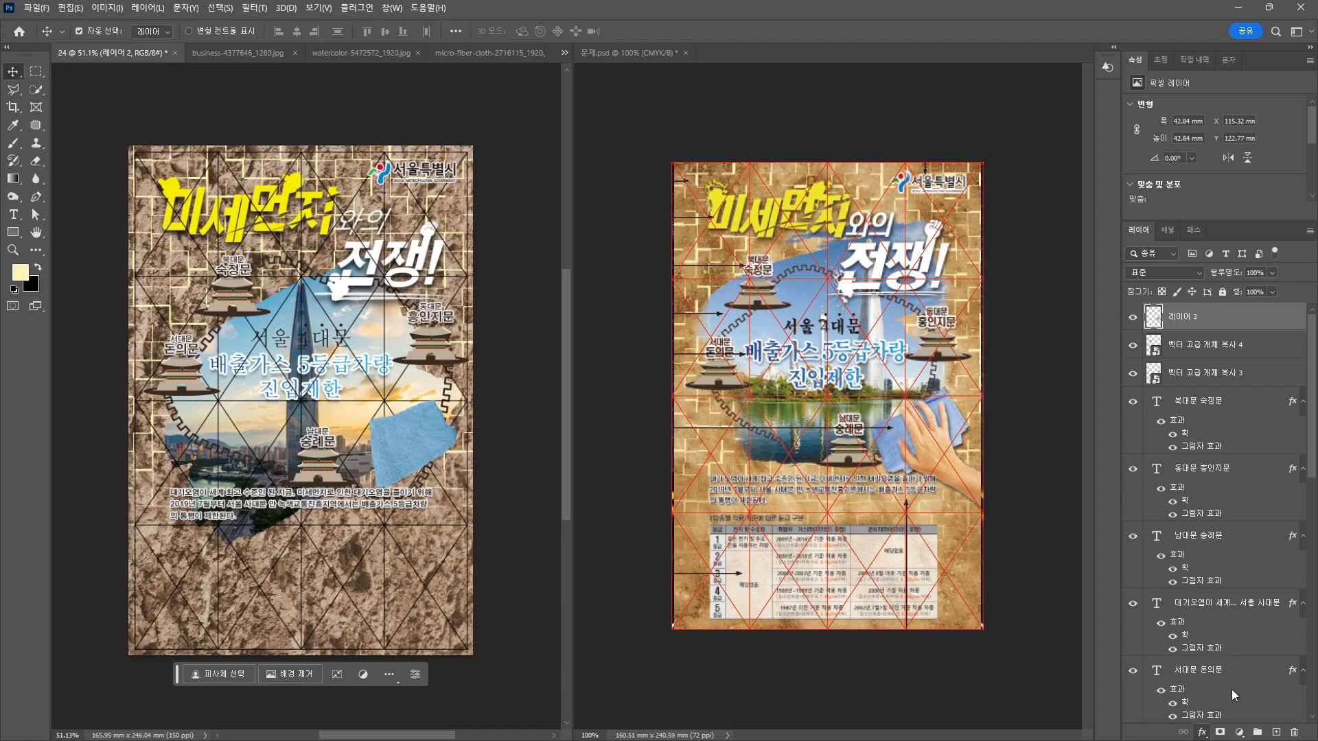
{"action": "left_click_drag", "start_coordinate": [790, 242], "coordinate": [584, 34]}
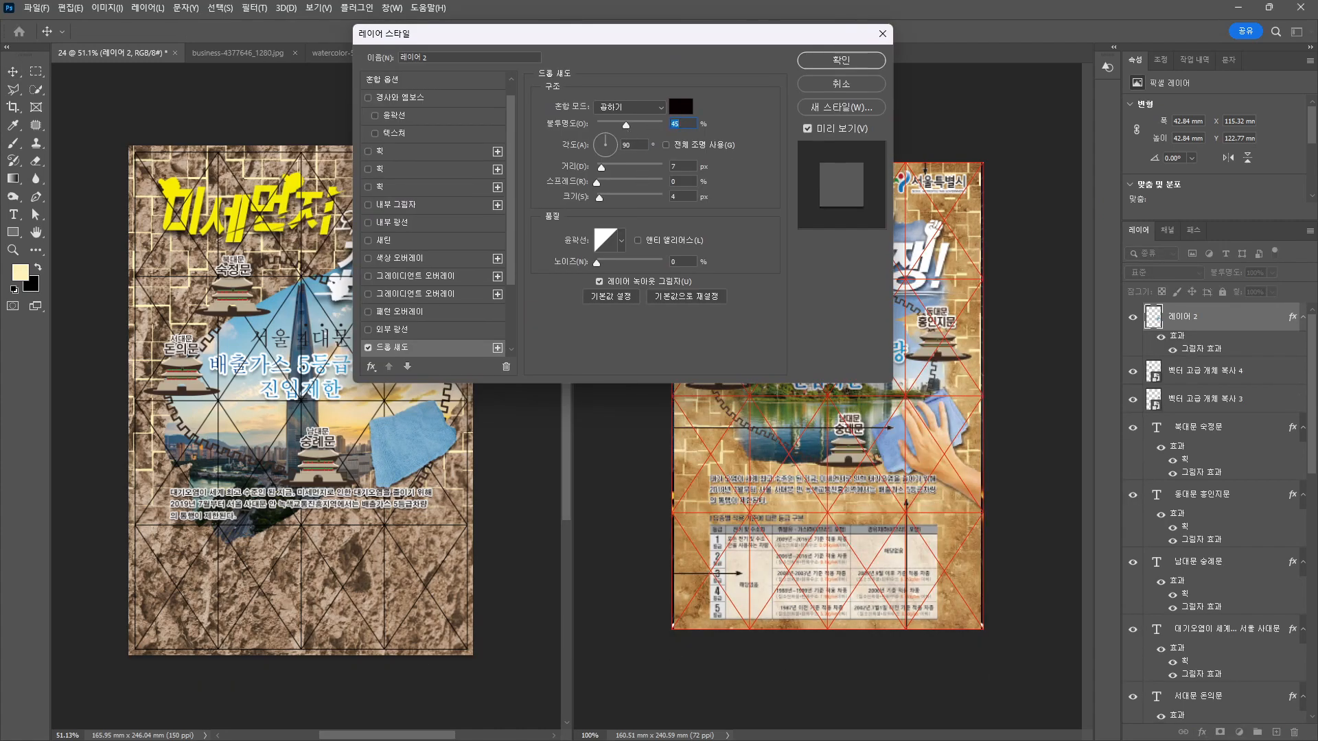
{"action": "key", "text": "Return"}
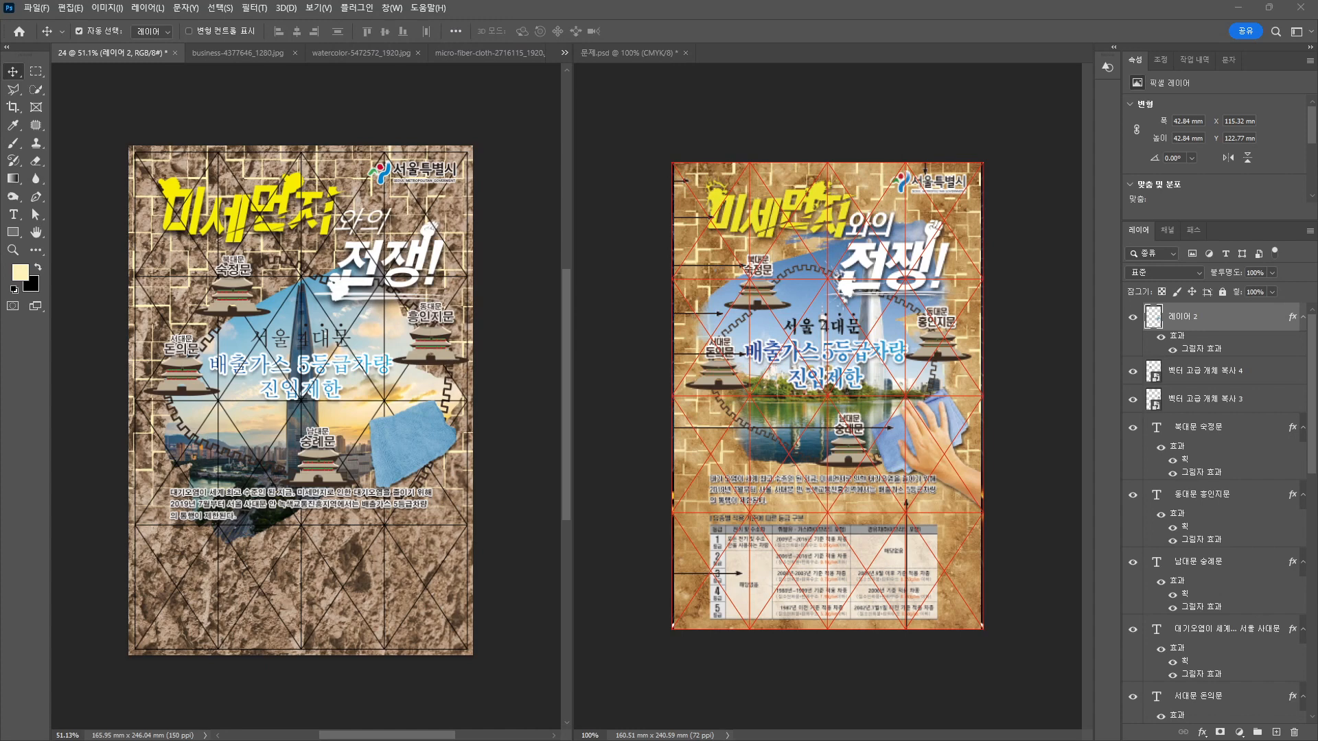
Open hand-427517_1280.png and select the right-hand hand and sleeve with the Quick Selection tool.
{"action": "left_click_drag", "start_coordinate": [433, 0], "coordinate": [430, 32]}
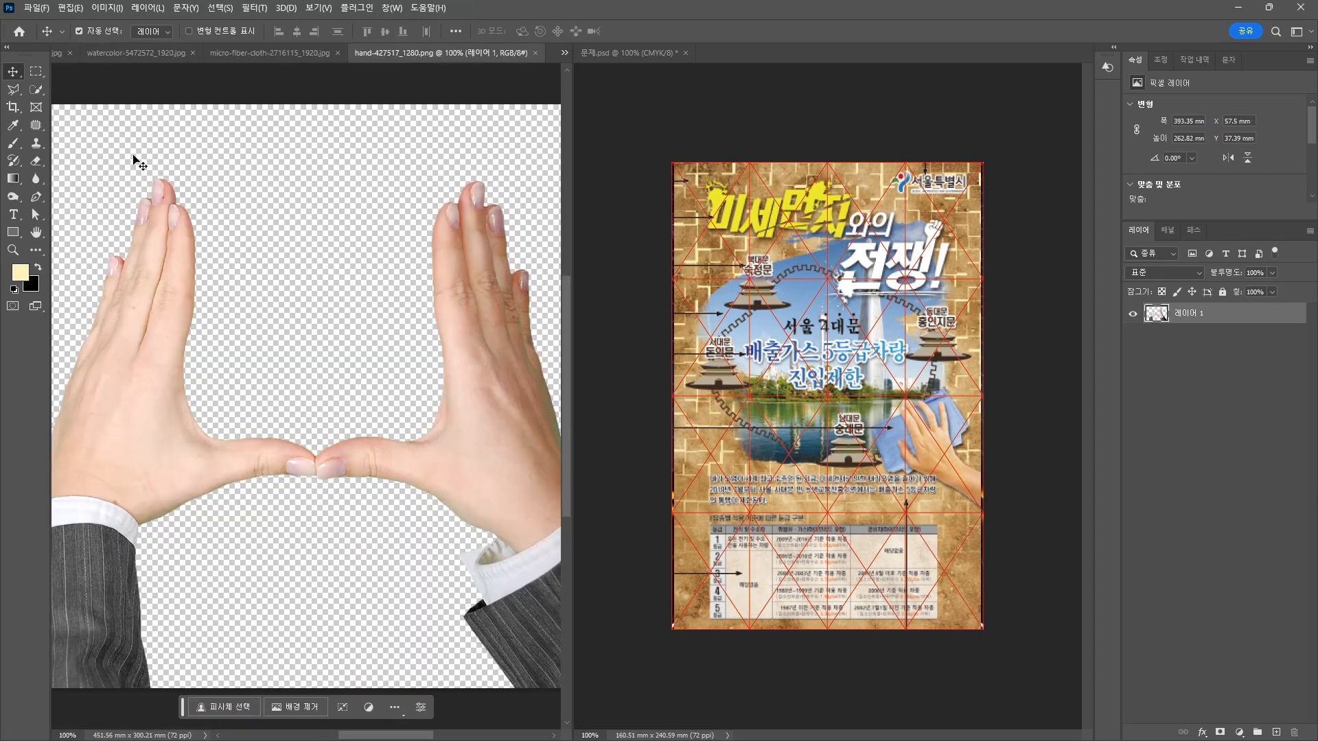
{"action": "scroll", "coordinate": [219, 253], "scroll_direction": "down", "scroll_amount": 3}
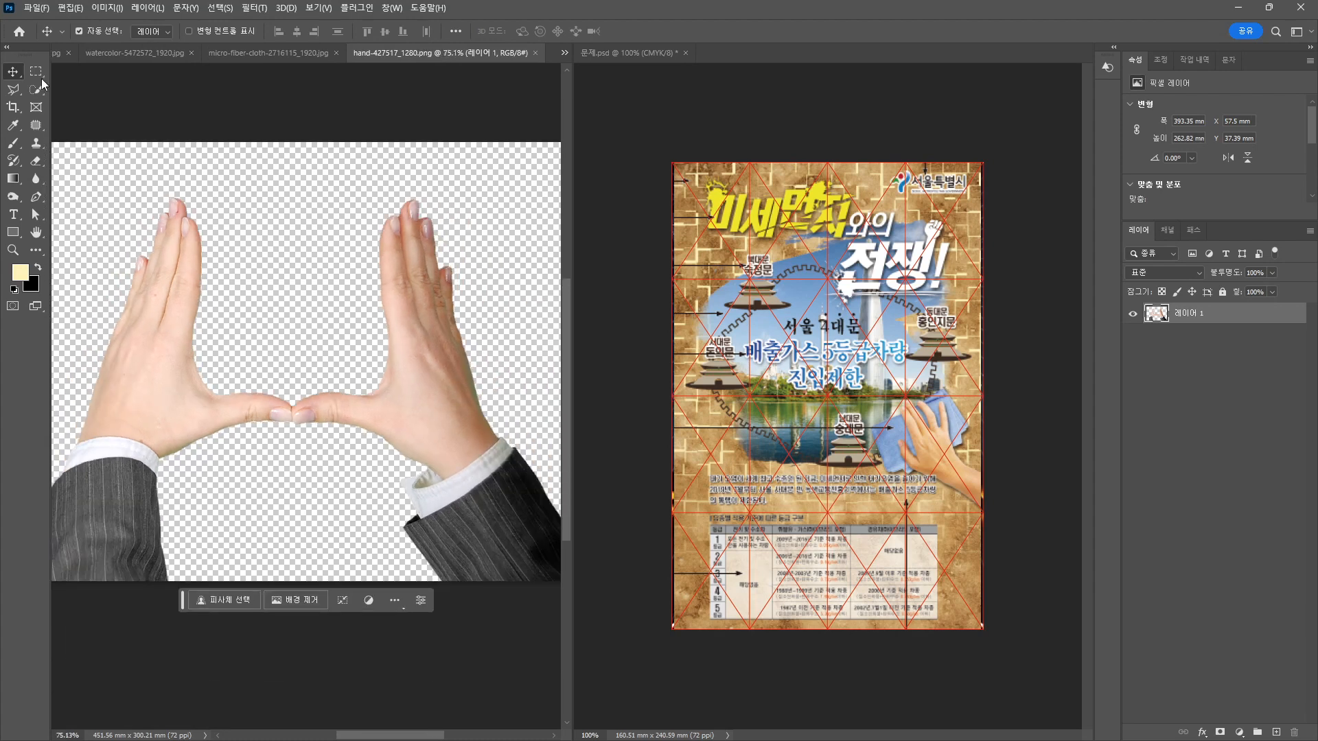
{"action": "left_click", "coordinate": [37, 89]}
{"action": "mouse_move", "coordinate": [426, 226]}
{"action": "left_mouse_down"}
{"action": "mouse_move", "coordinate": [427, 316]}
{"action": "mouse_move", "coordinate": [488, 559]}
{"action": "left_mouse_up"}
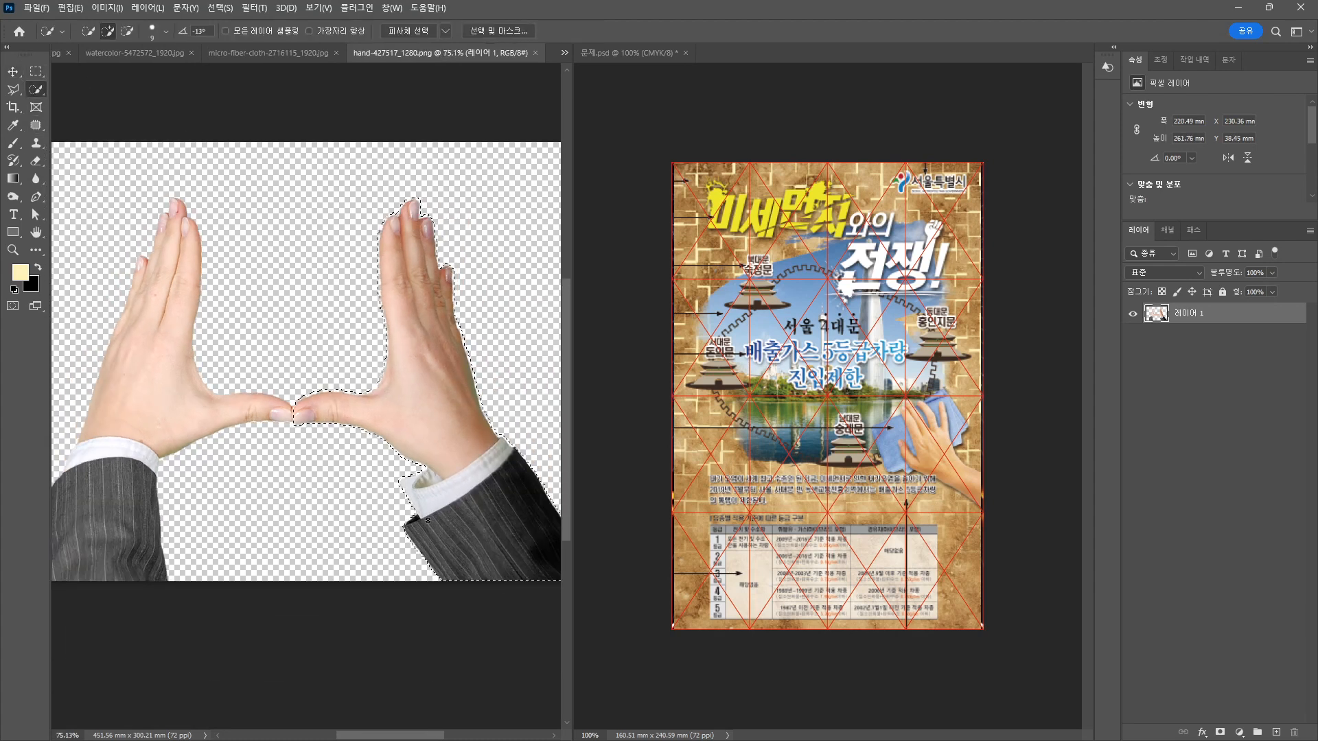
Copy the hand into the poster, scale and rotate it onto the blue cloth, and adjust the position of hand and cloth together.
{"action": "left_click", "coordinate": [125, 54]}
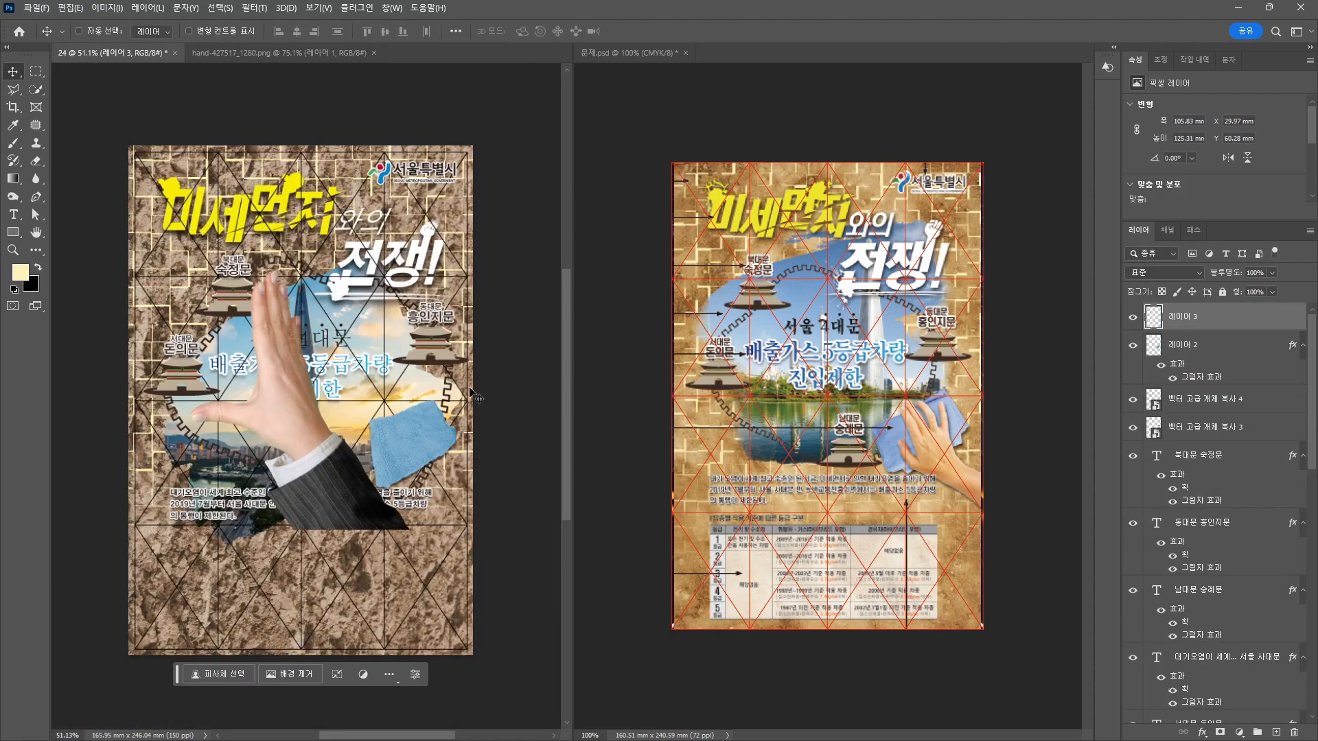
{"action": "key", "text": "ctrl+t"}
{"action": "key", "text": "Return"}
{"action": "left_click", "coordinate": [405, 446], "text": "ctrl+shift"}
{"action": "left_click_drag", "start_coordinate": [429, 464], "coordinate": [426, 452]}
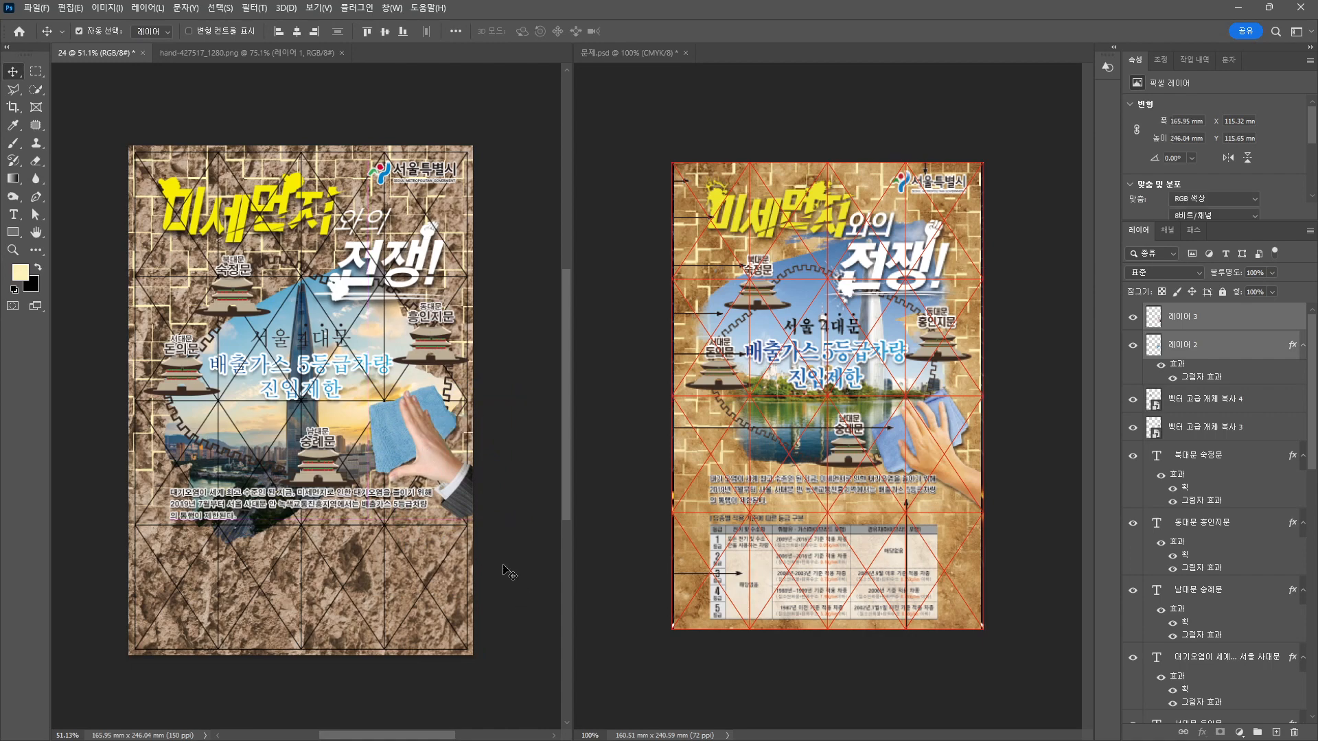
{"action": "left_click", "coordinate": [503, 566]}
Copy the cloth's Drop Shadow effect onto the hand layer.
{"action": "left_click", "coordinate": [459, 494]}
{"action": "left_click_drag", "start_coordinate": [1214, 376], "coordinate": [1221, 319]}
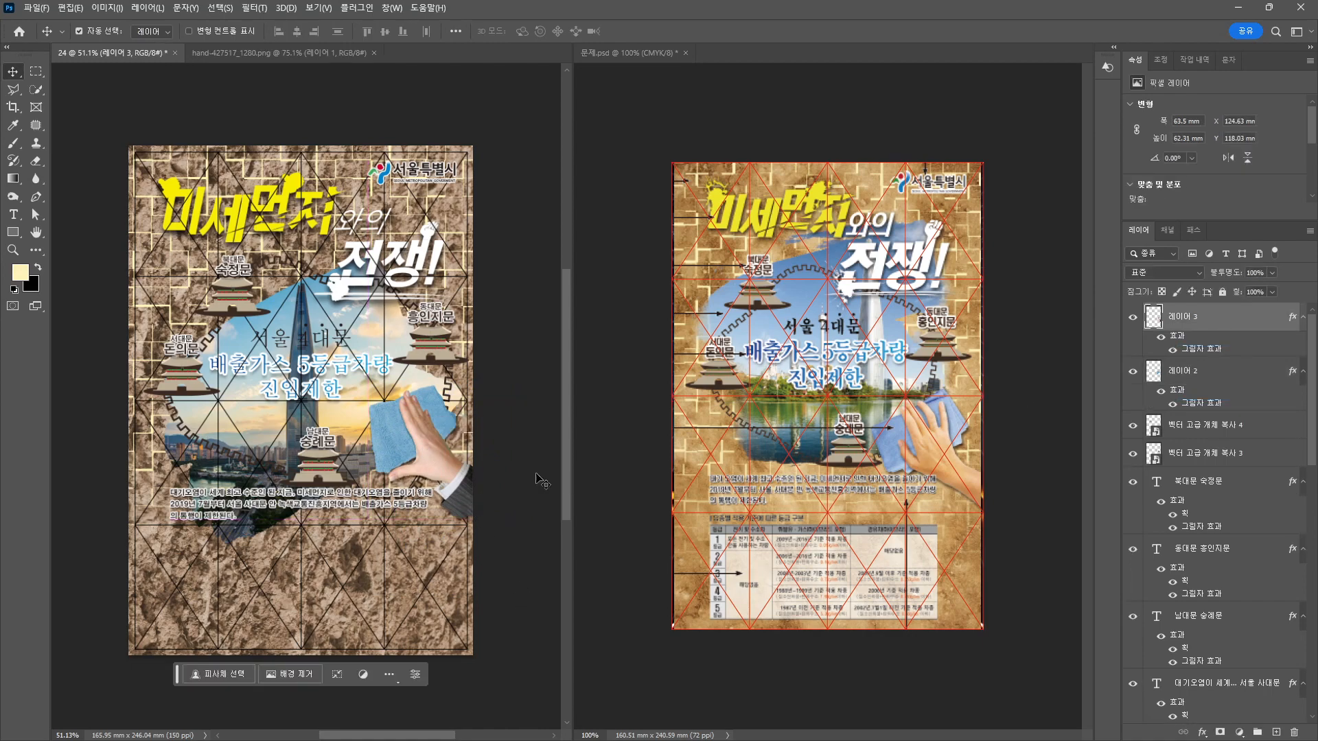
{"action": "left_click", "coordinate": [515, 462]}
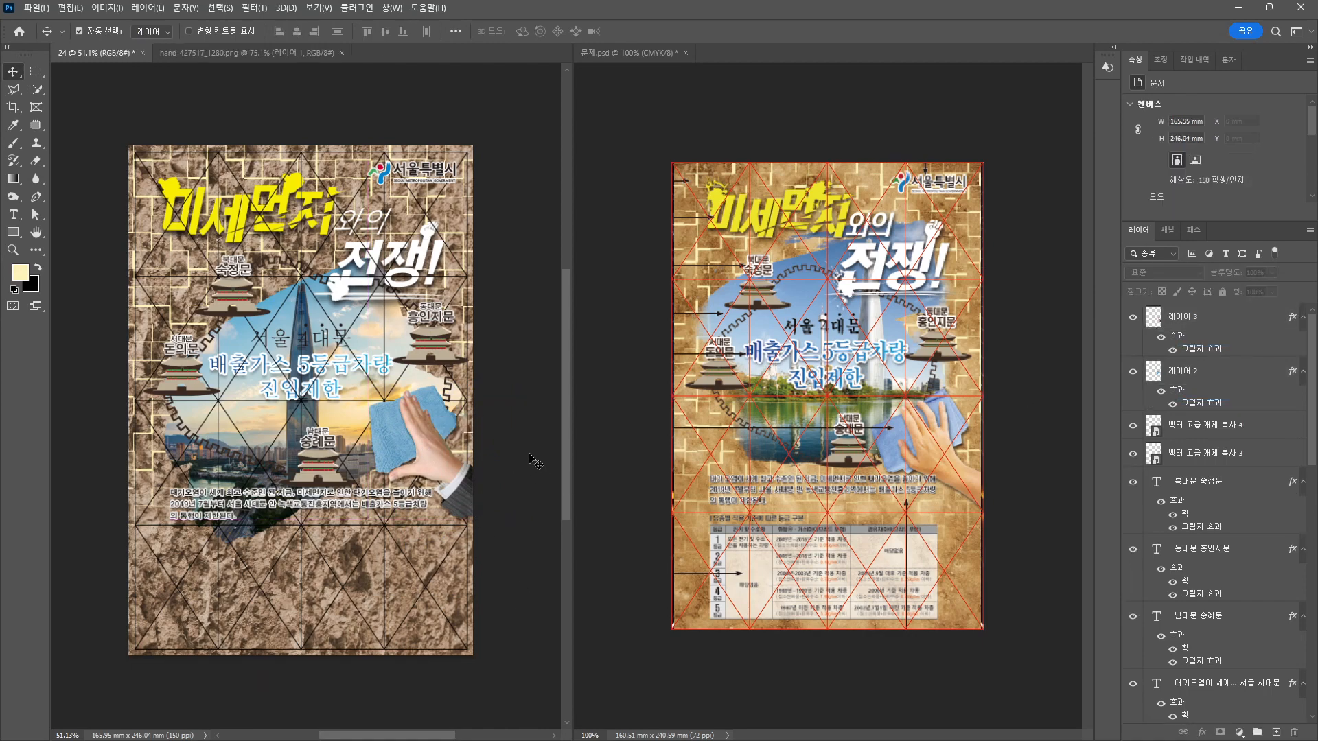
Toggle the visibility of one of the layers lower in the poster's layer stack.
{"action": "scroll", "coordinate": [1277, 616], "scroll_direction": "down", "scroll_amount": 10}
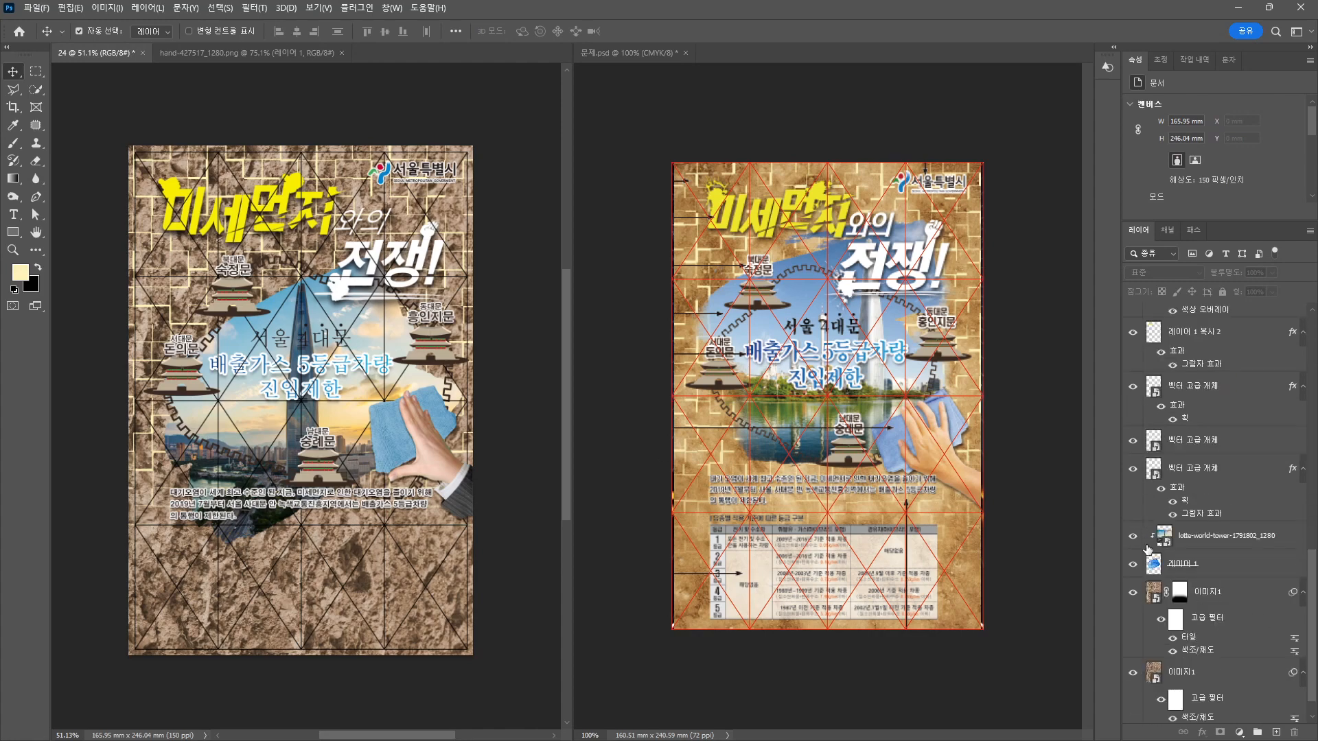
{"action": "scroll", "coordinate": [1147, 549], "scroll_direction": "up", "scroll_amount": 2}
{"action": "left_click", "coordinate": [1134, 391]}
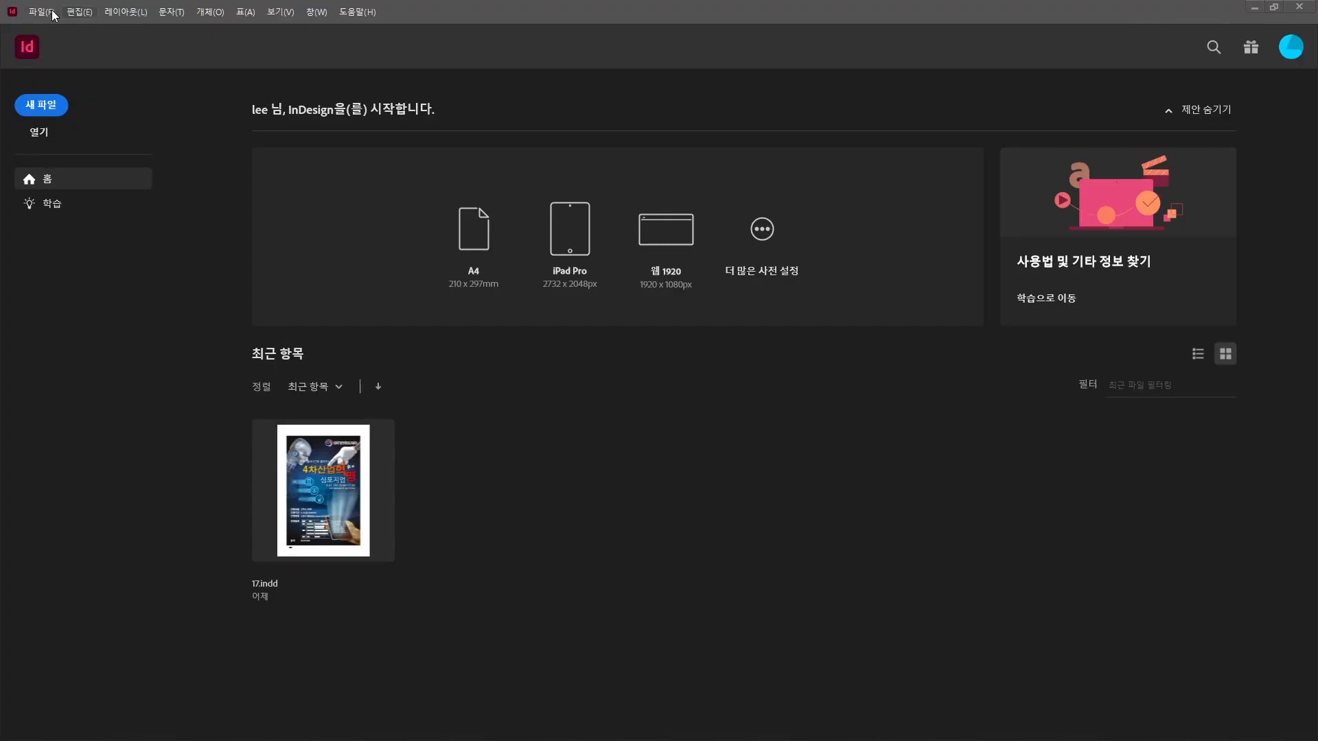
In InDesign, create a new 210 × 297 mm document named 24 and continue to its margin and column settings.
{"action": "left_click", "coordinate": [54, 12]}
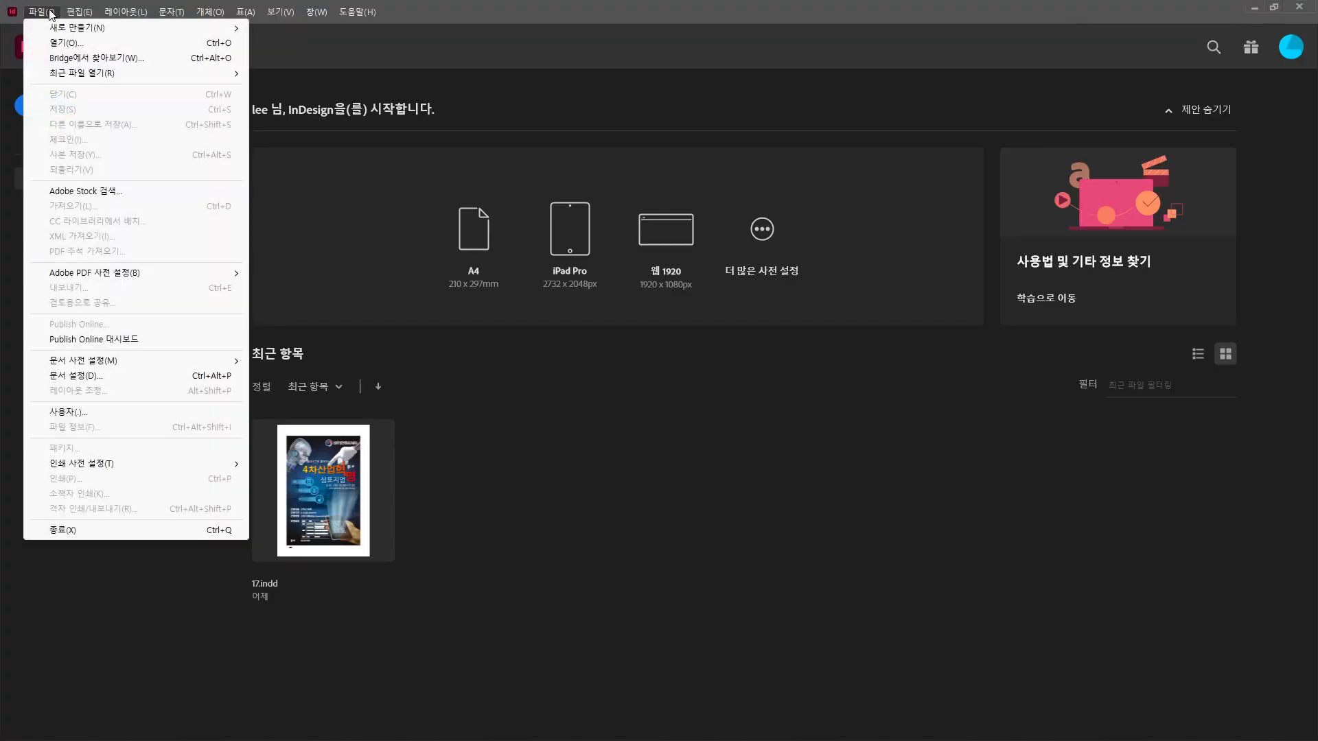
{"action": "mouse_move", "coordinate": [65, 29]}
{"action": "left_click", "coordinate": [282, 31]}
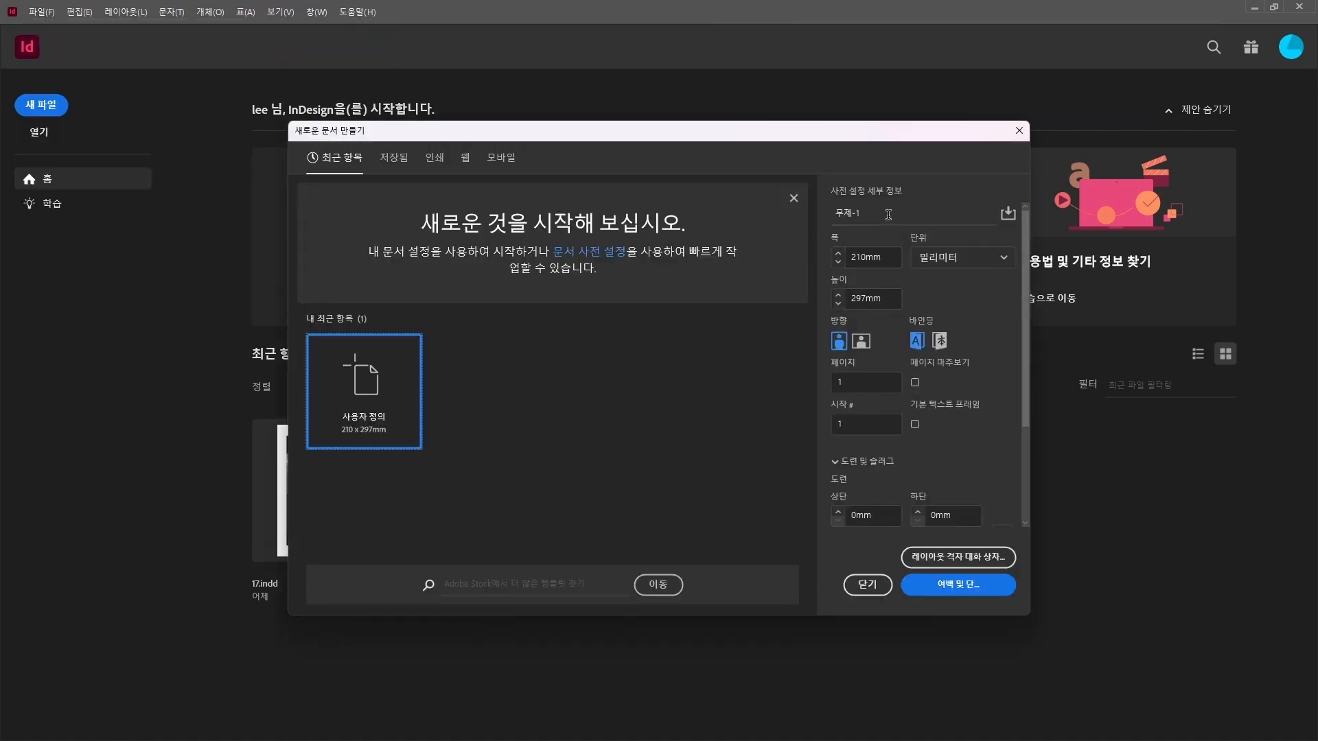
{"action": "left_click", "coordinate": [888, 215]}
{"action": "type", "text": "24"}
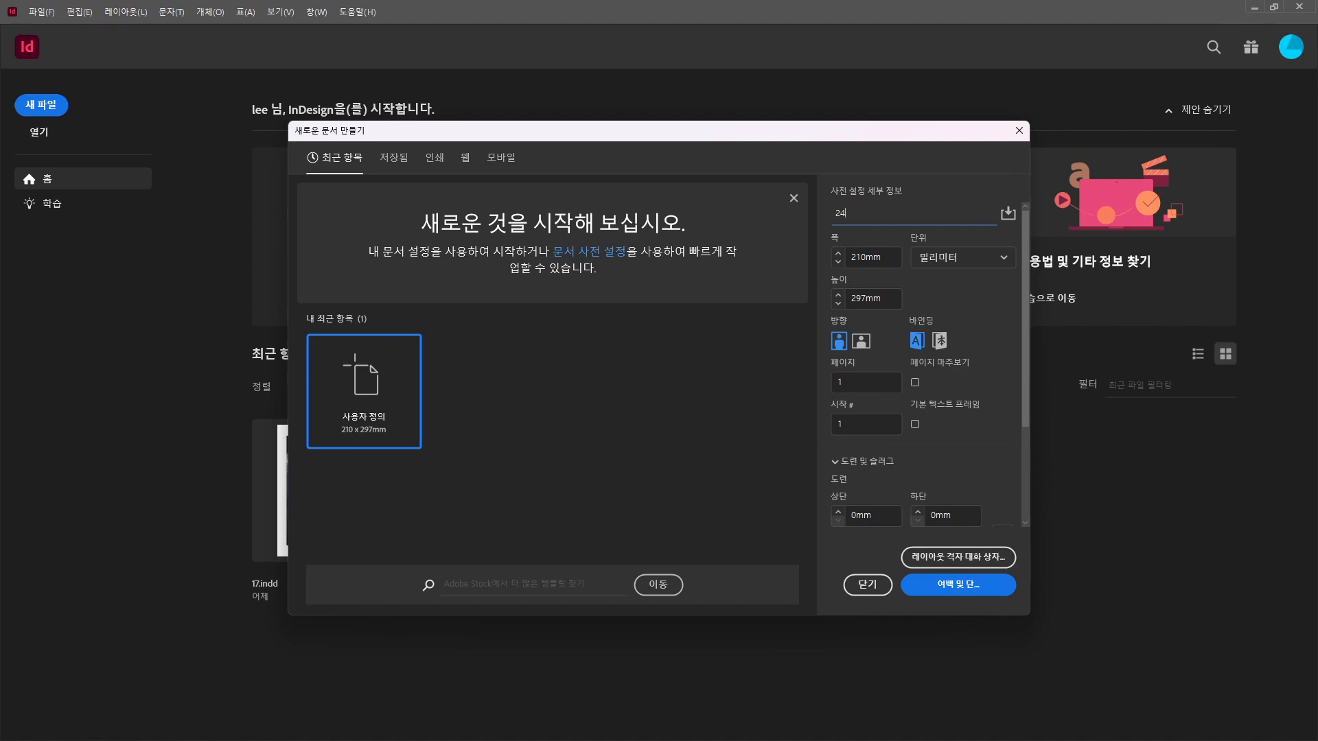
{"action": "left_click", "coordinate": [969, 587]}
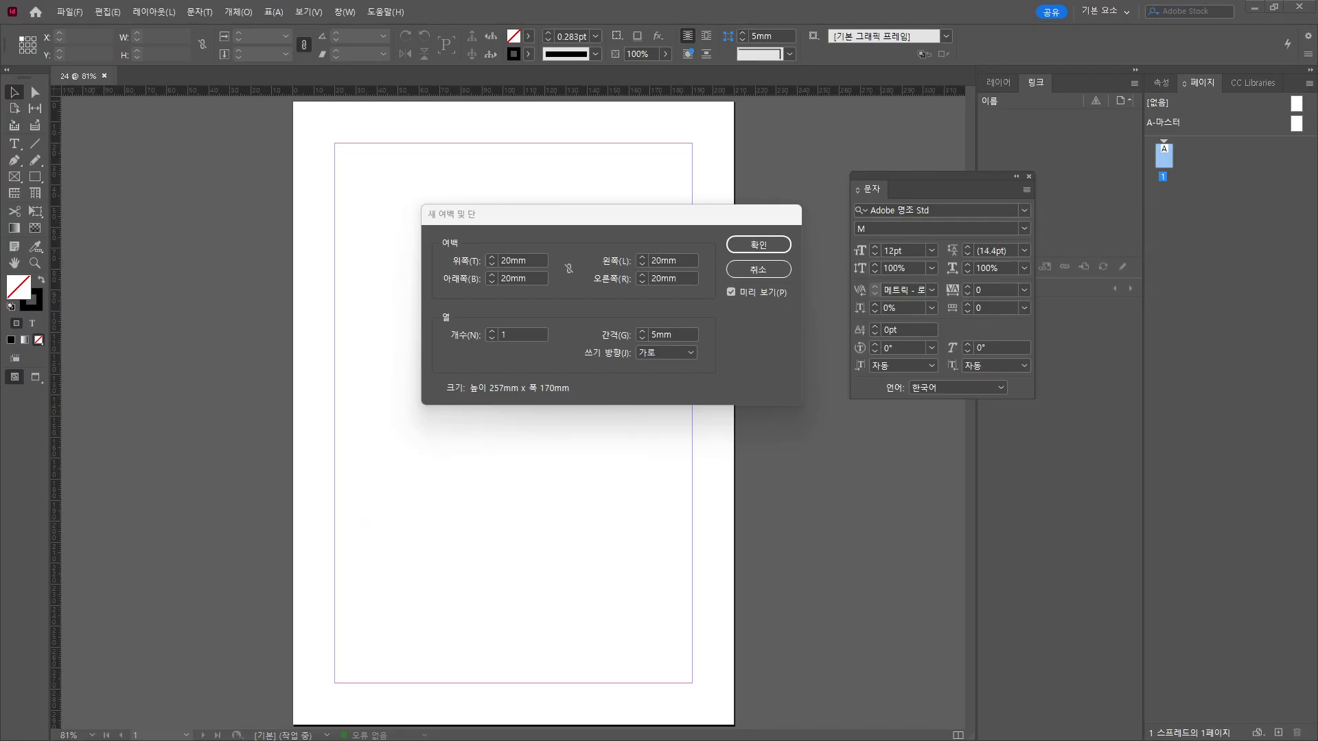
Calculate half the difference between 210 and 166, and set the left and right margins to 22 mm.
{"action": "type", "text": "210-"}
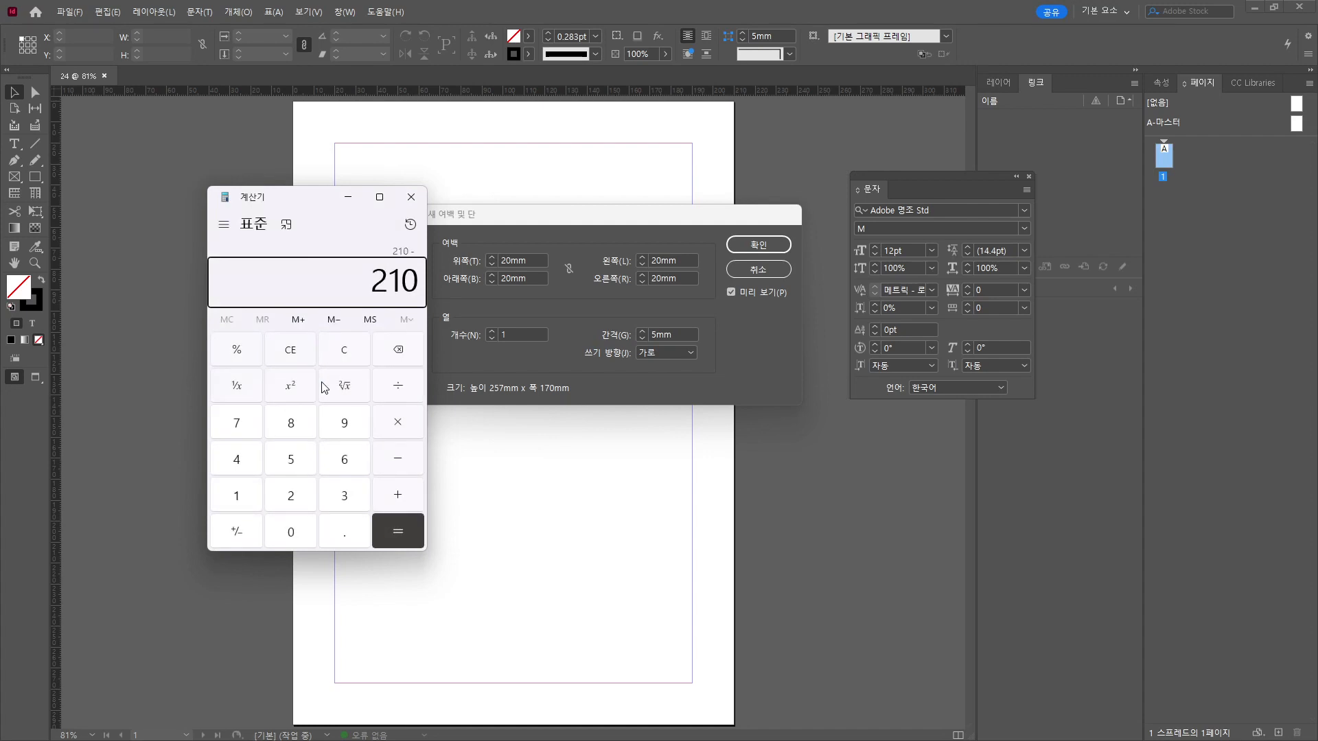
{"action": "type", "text": "166/2"}
{"action": "key", "text": "Return"}
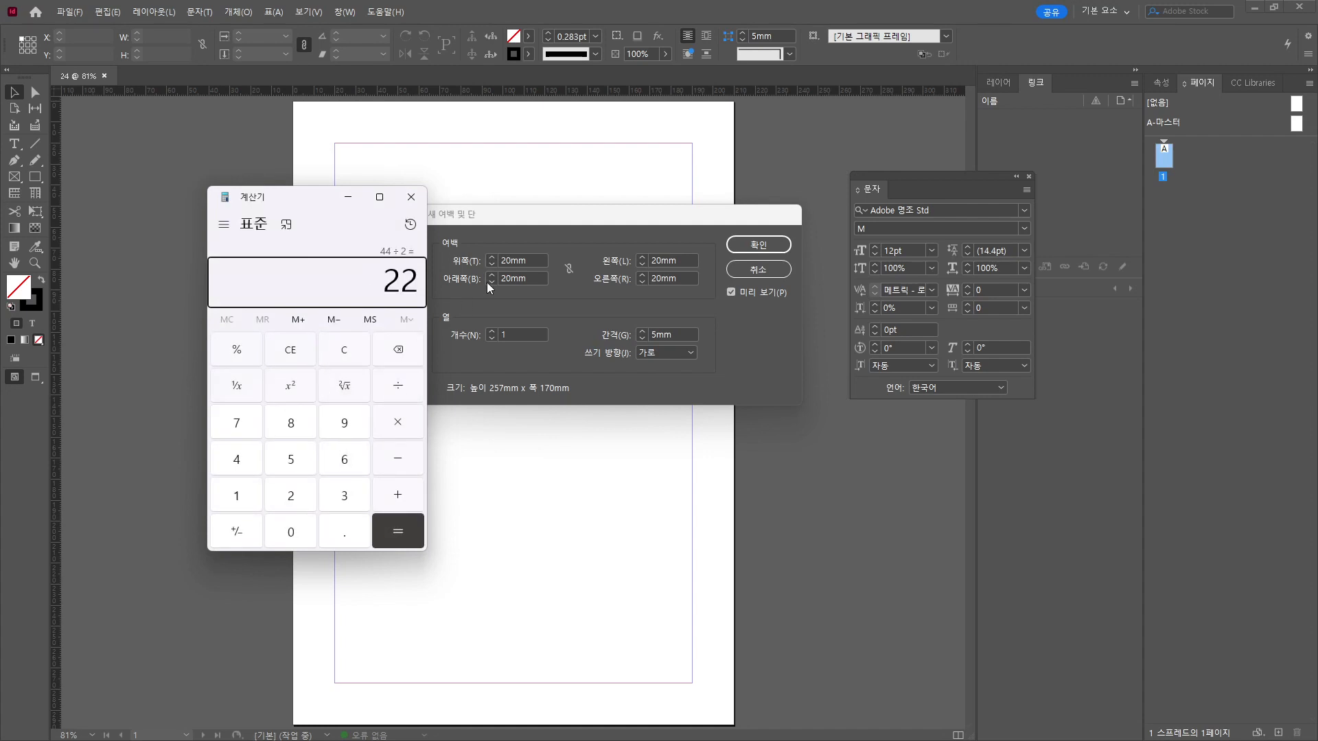
{"action": "left_click", "coordinate": [681, 260]}
{"action": "type", "text": "22"}
{"action": "key", "text": "Tab"}
{"action": "type", "text": "22"}
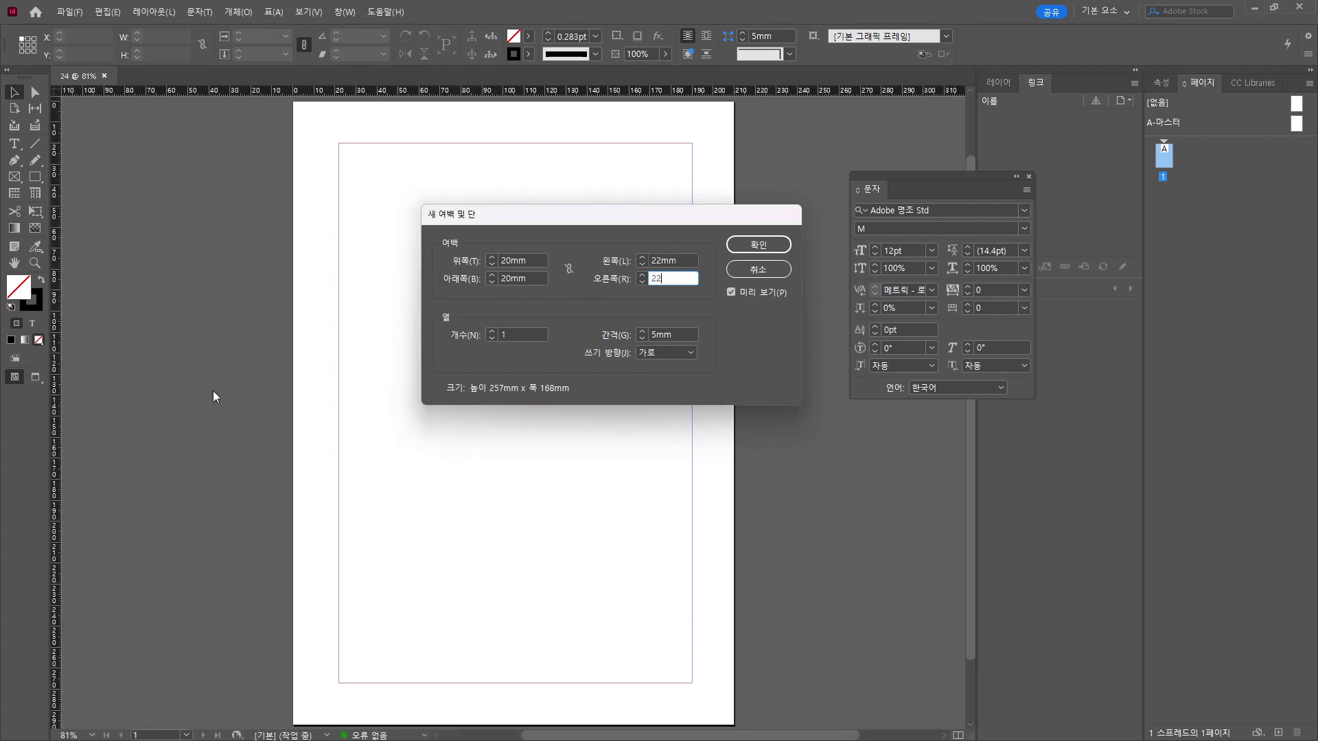
Calculate half the difference between 297 and 246, set the top and bottom margins to 25.5 mm and create the document.
{"action": "key", "text": "alt+Tab"}
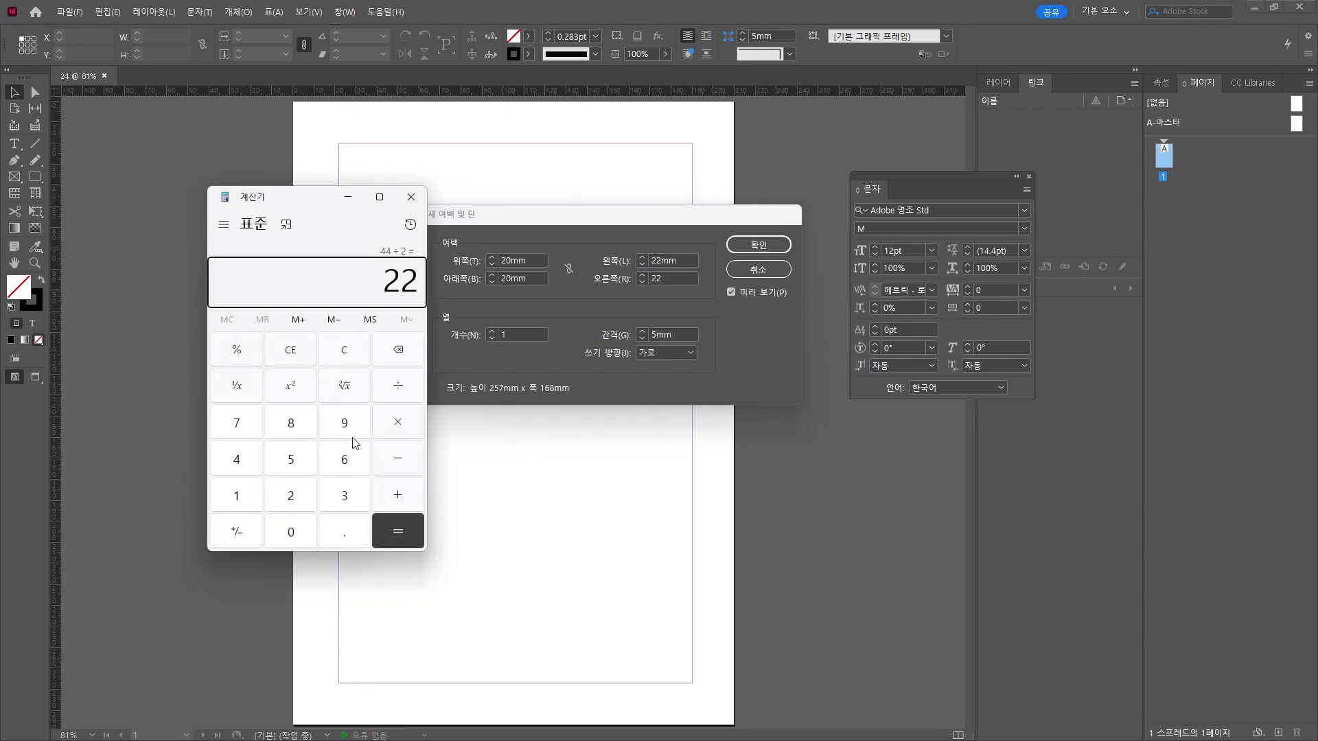
{"action": "type", "text": "297246=/2="}
{"action": "key", "text": "alt+Tab"}
{"action": "left_click", "coordinate": [542, 266]}
{"action": "type", "text": "25.5"}
{"action": "key", "text": "Tab"}
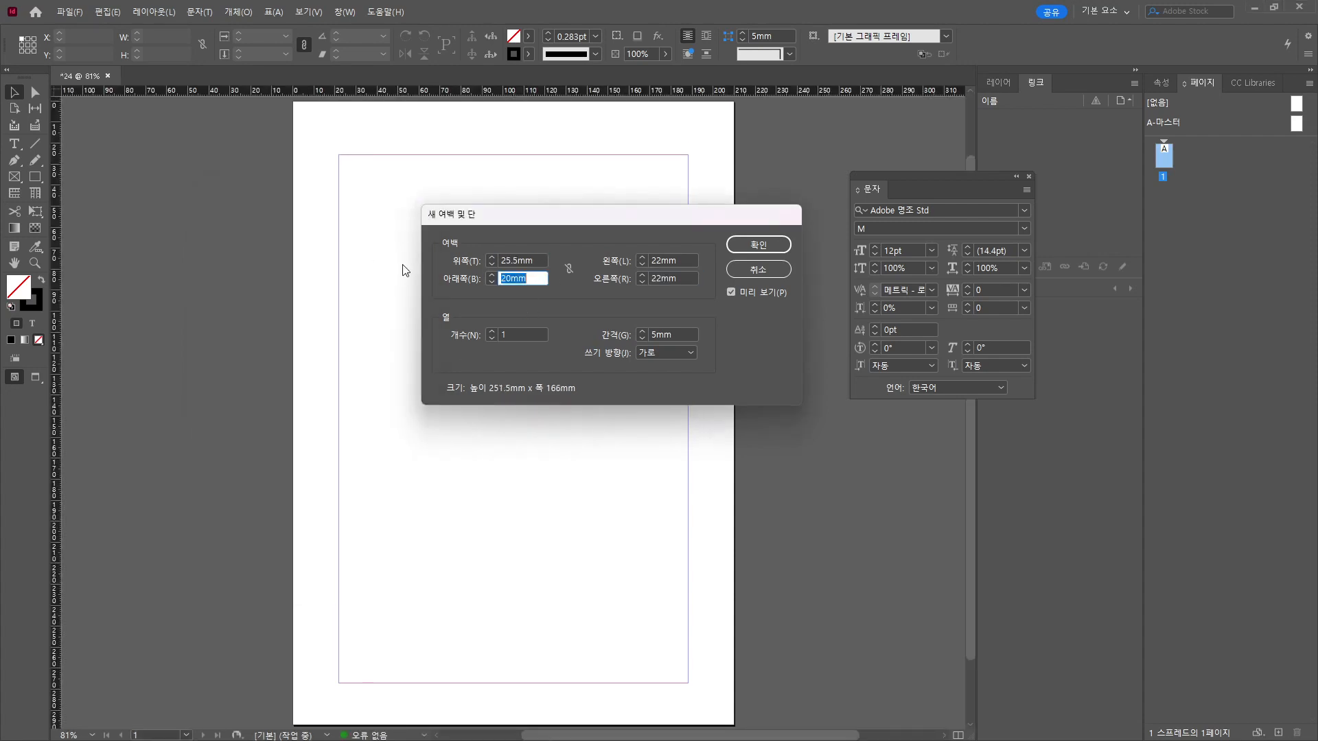
{"action": "type", "text": "25.5"}
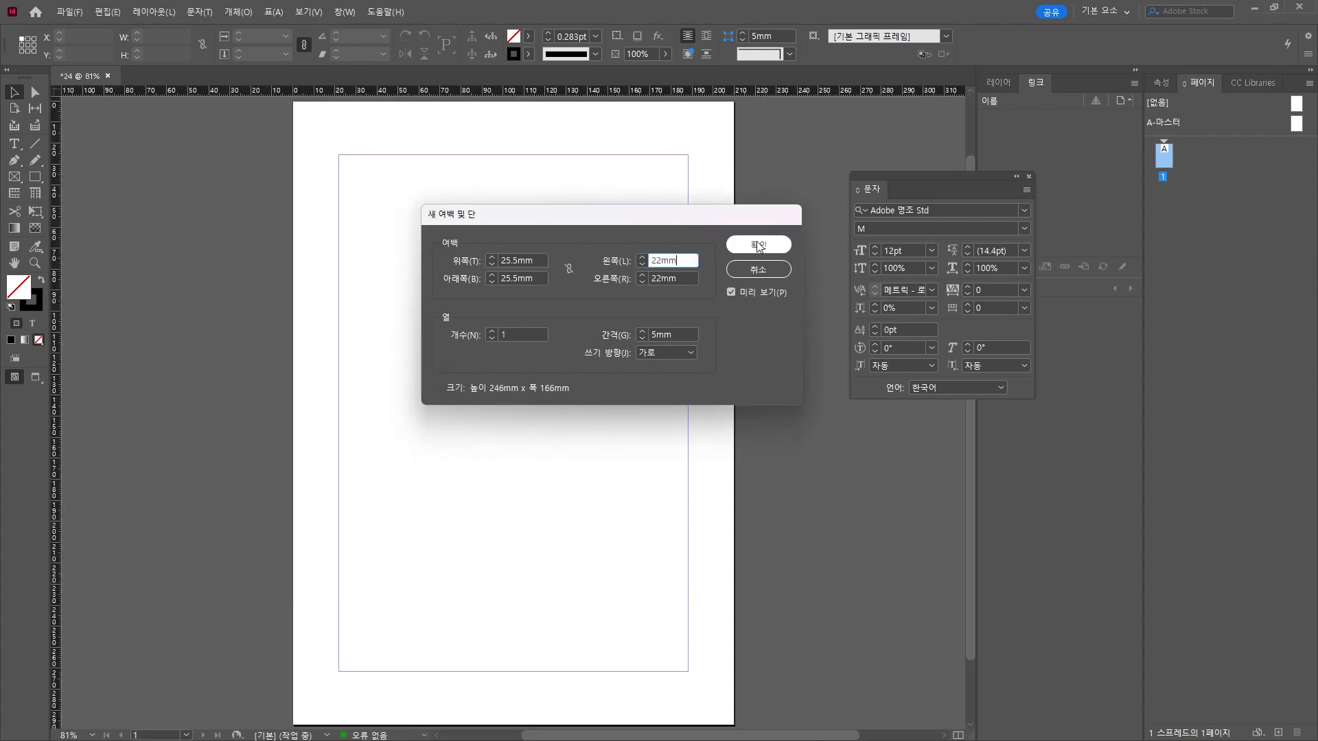
{"action": "left_click", "coordinate": [758, 245]}
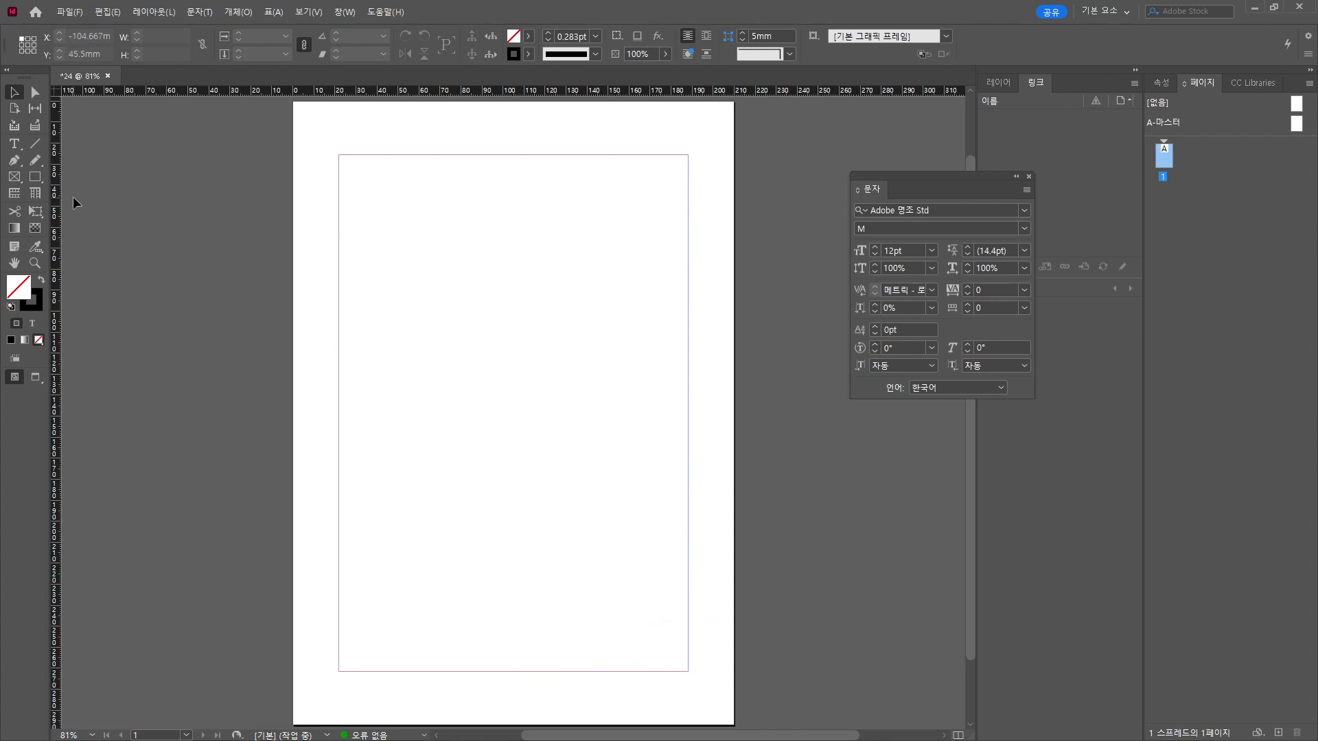
Place 24.jpg across the area inside the page margins and set its frame width to 166 mm.
{"action": "left_click", "coordinate": [71, 13]}
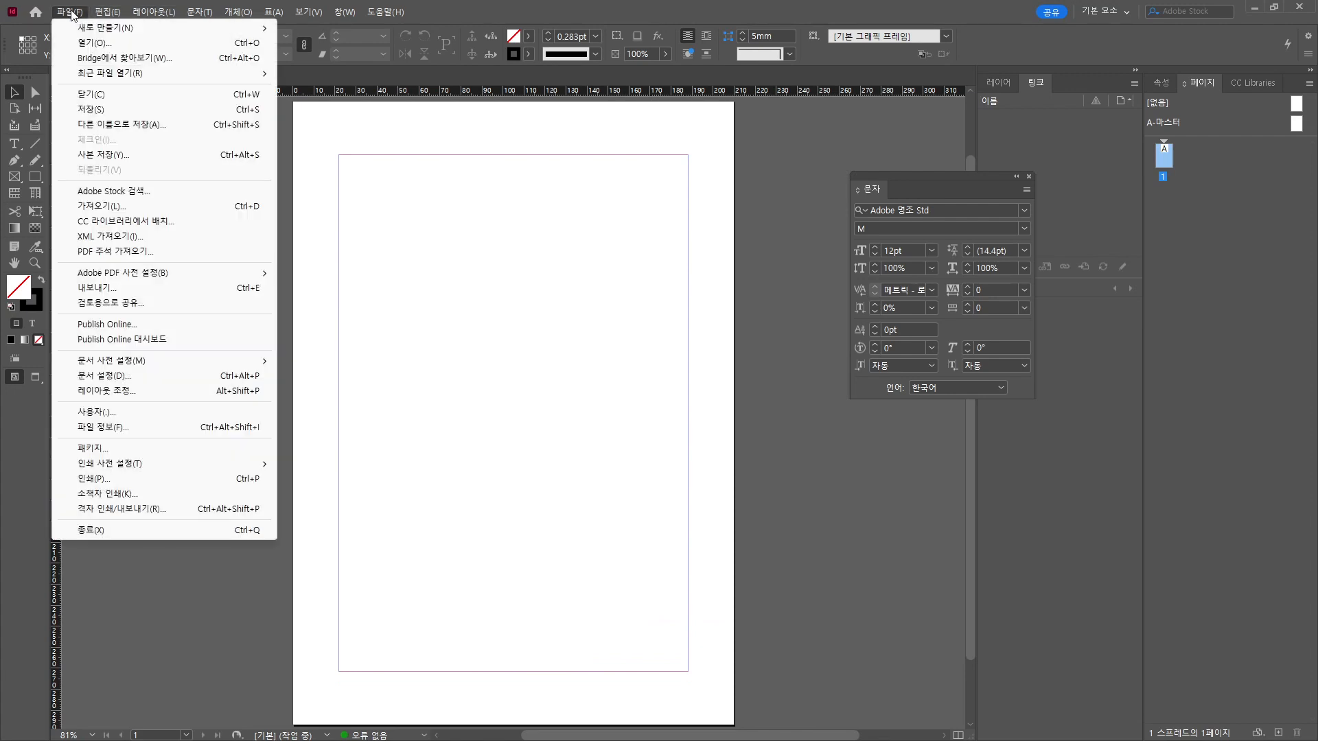
{"action": "left_click", "coordinate": [90, 206]}
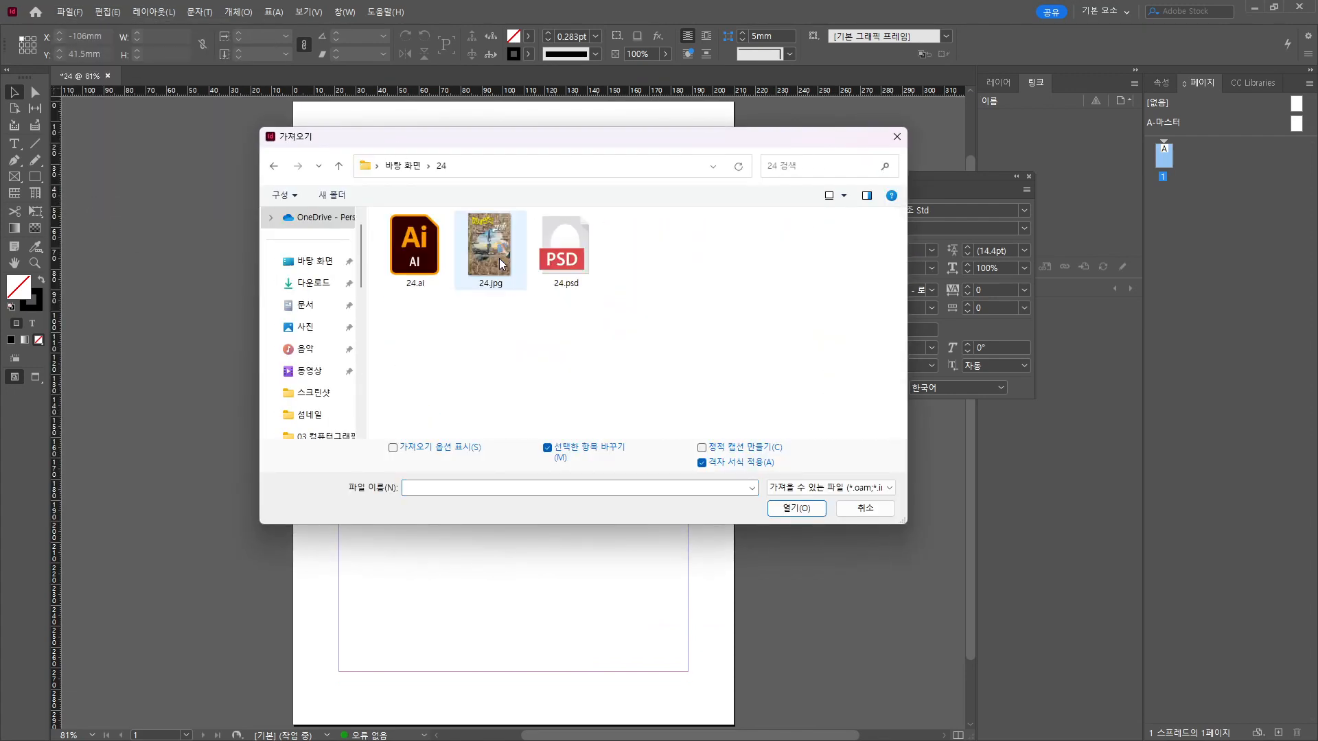
{"action": "left_click", "coordinate": [796, 508]}
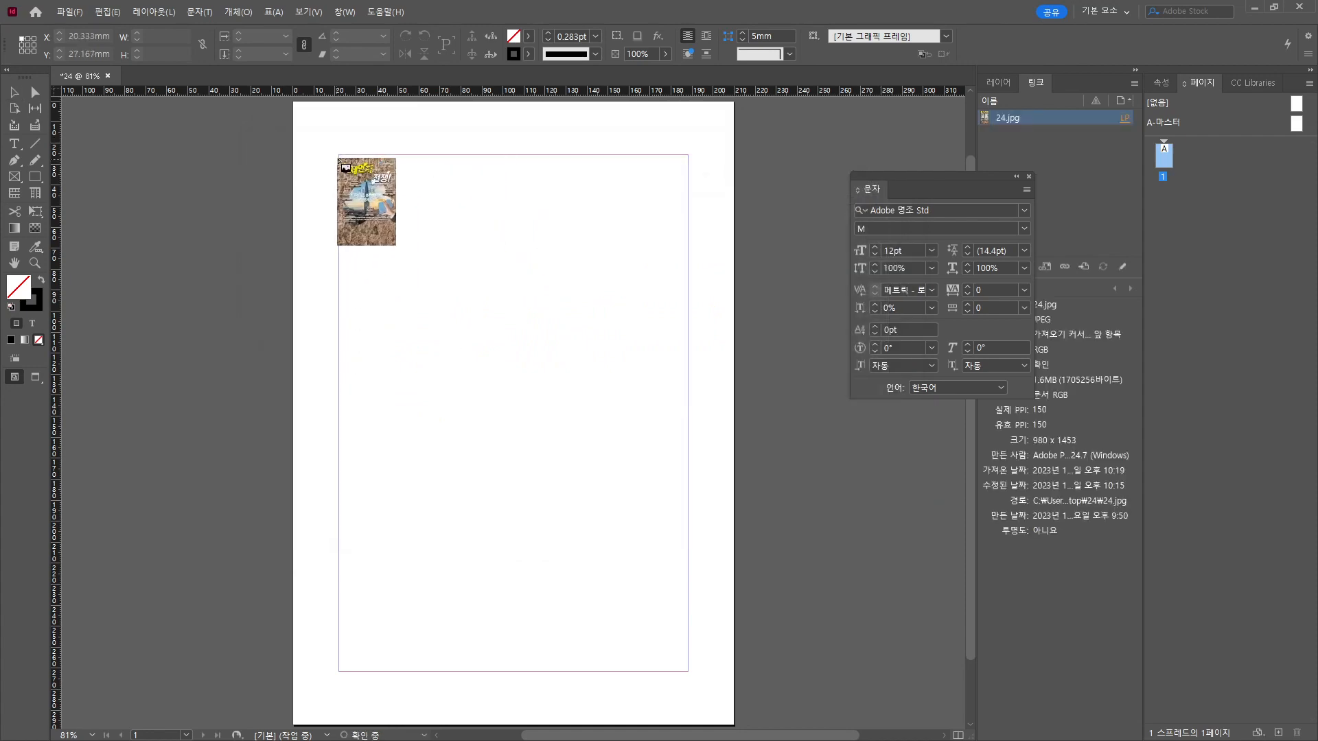
{"action": "left_click_drag", "start_coordinate": [338, 155], "coordinate": [688, 671]}
{"action": "left_click", "coordinate": [162, 36]}
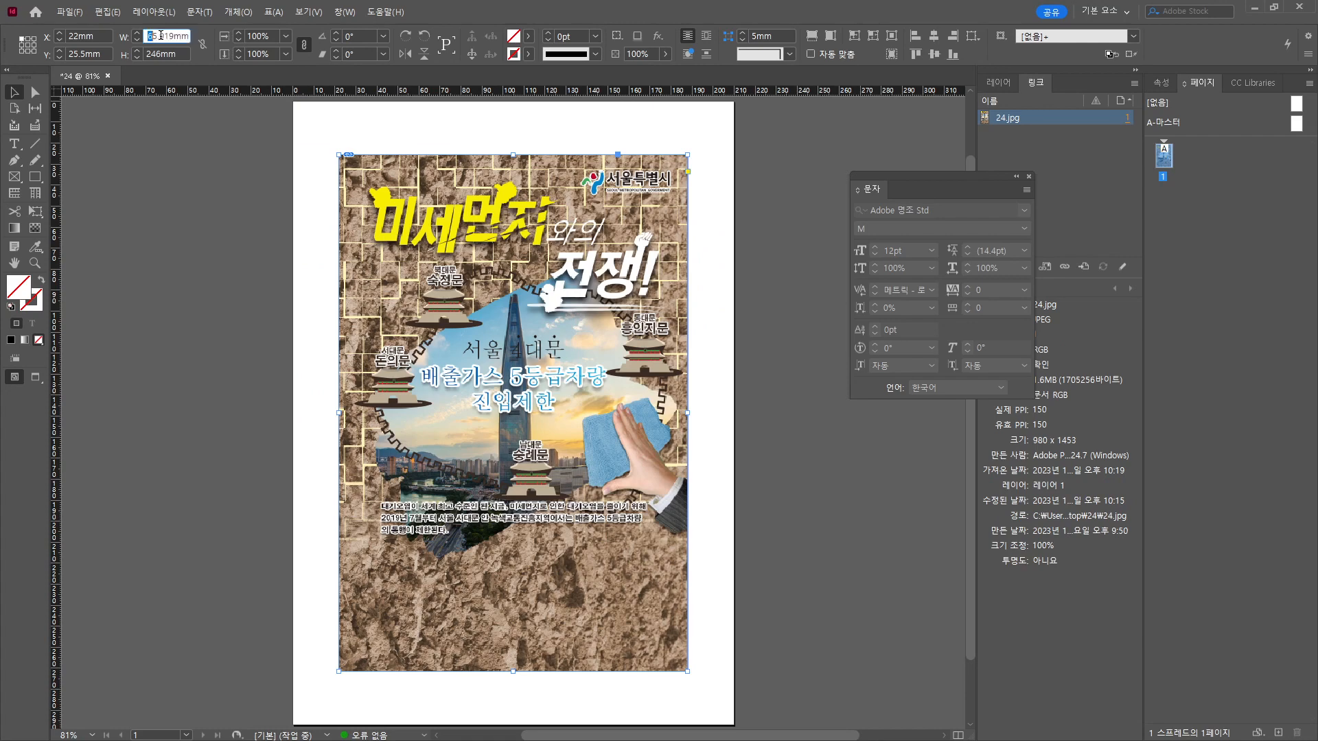
{"action": "type", "text": "166"}
{"action": "key", "text": "Return"}
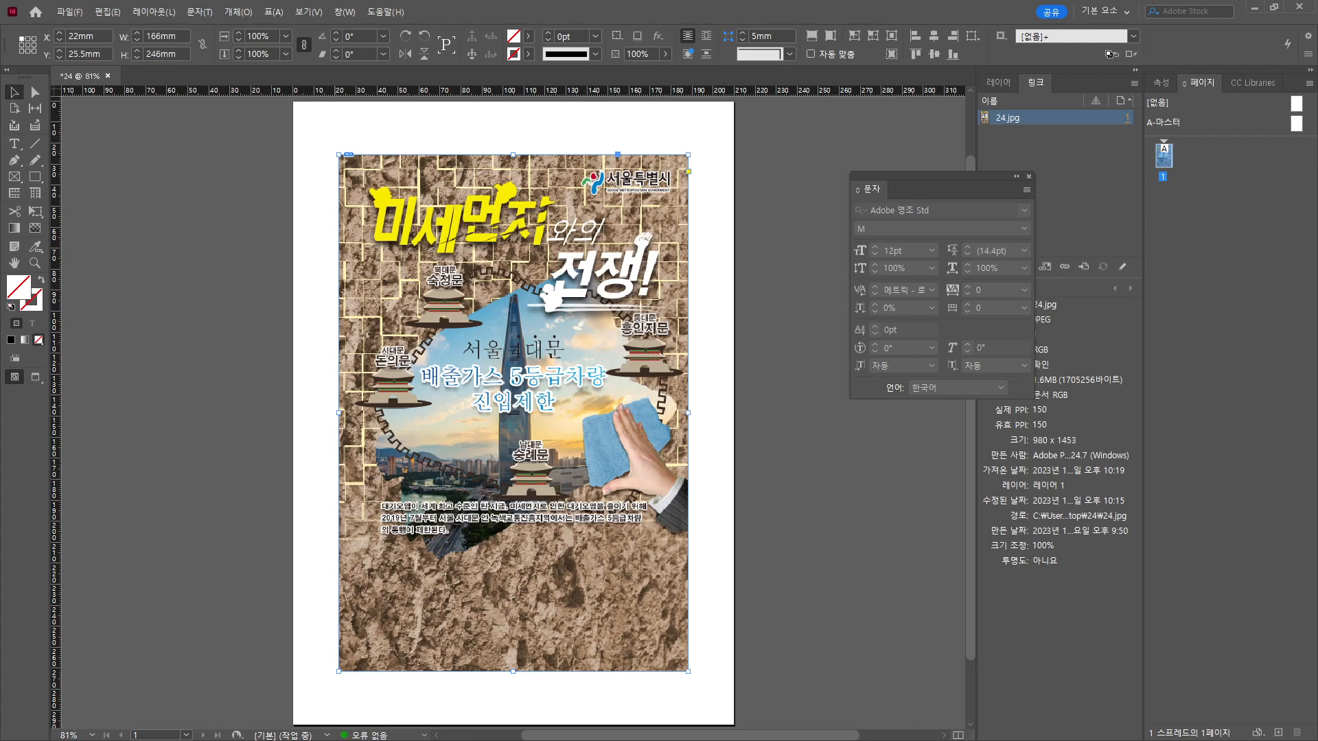
{"action": "left_click", "coordinate": [162, 209]}
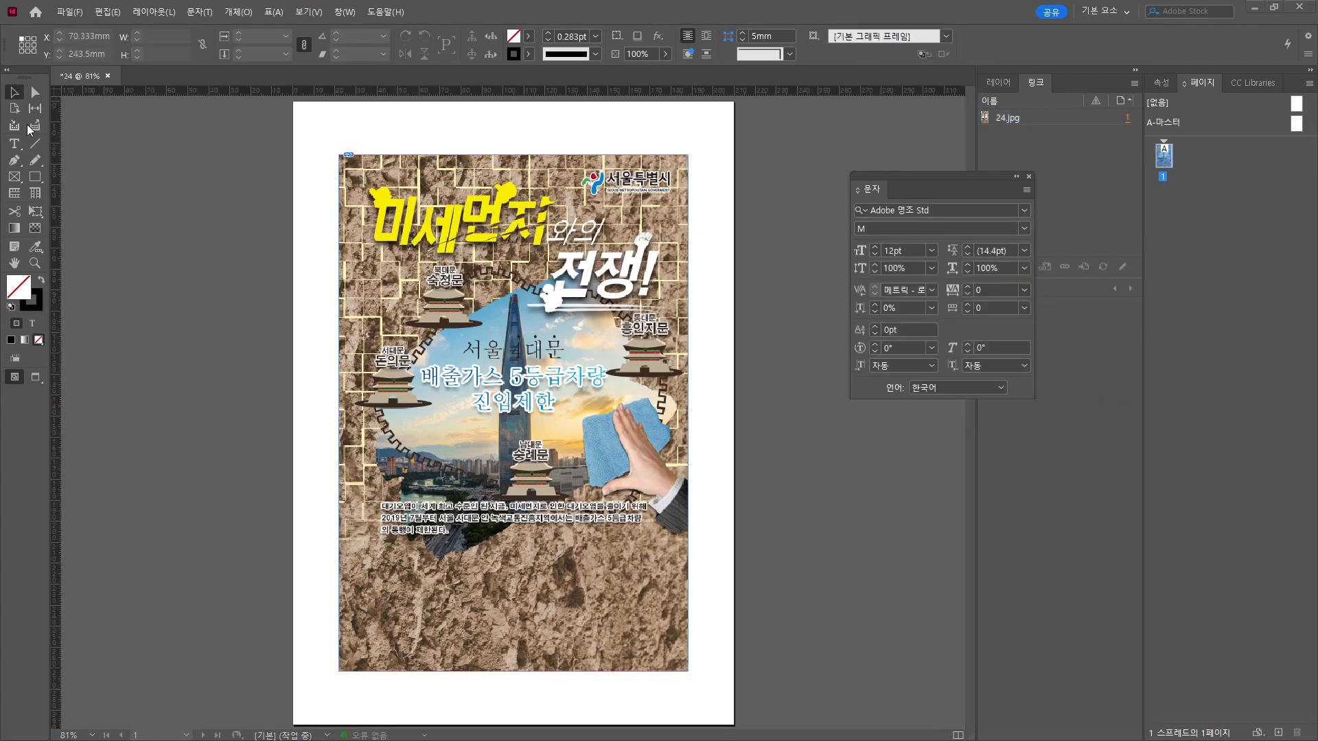
Consult the reference PDF, draw a text frame below the poster's paragraph and paste the heading 유종별 적용 기준에 따른 등급 구분 into it.
{"action": "key", "text": "alt+Tab"}
{"action": "double_click", "coordinate": [165, 5]}
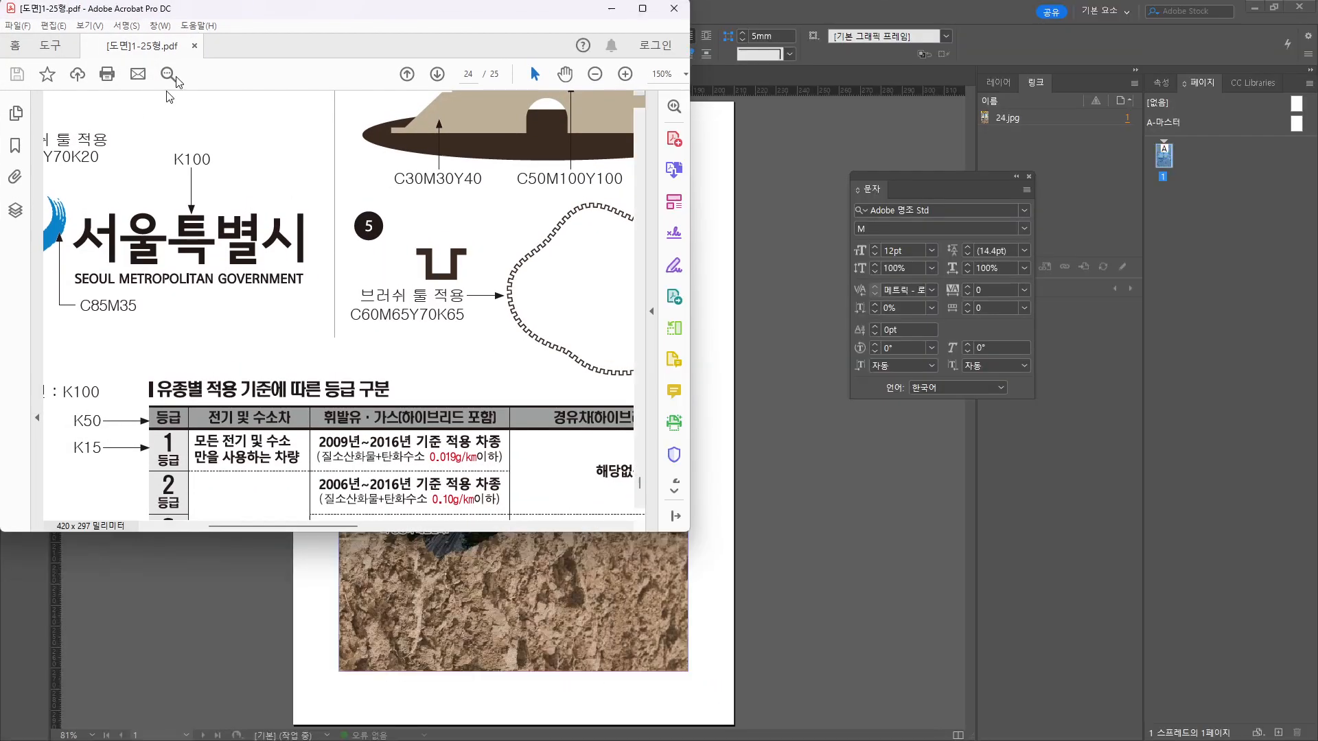
{"action": "key", "text": "alt+Tab"}
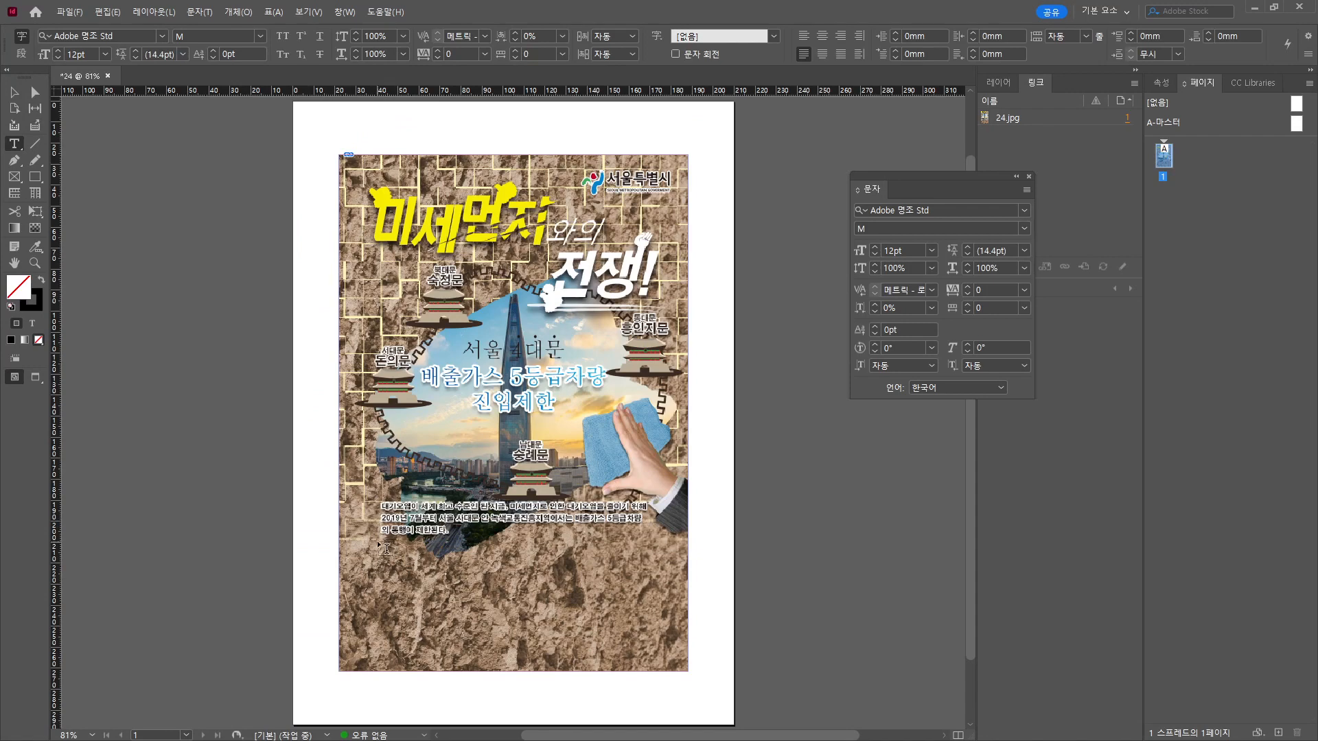
{"action": "left_click_drag", "start_coordinate": [378, 543], "coordinate": [546, 560]}
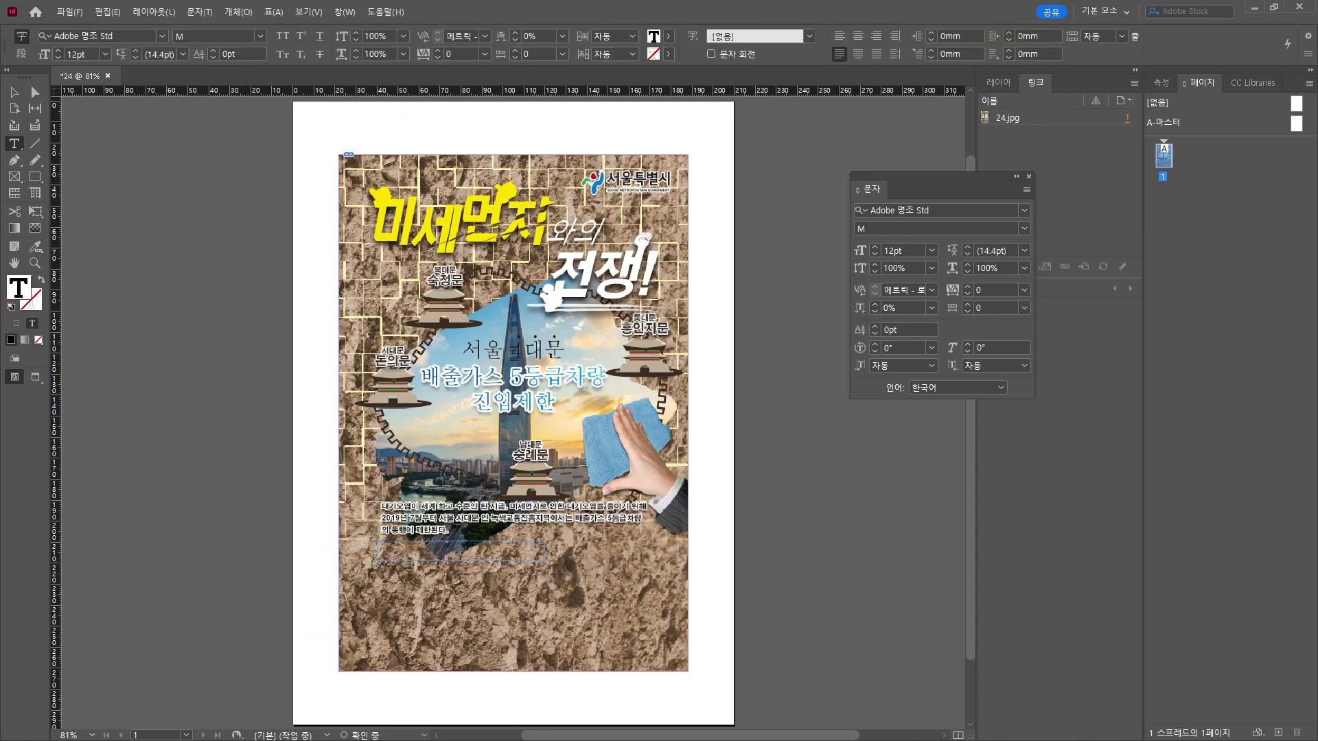
{"action": "key", "text": "alt+Tab"}
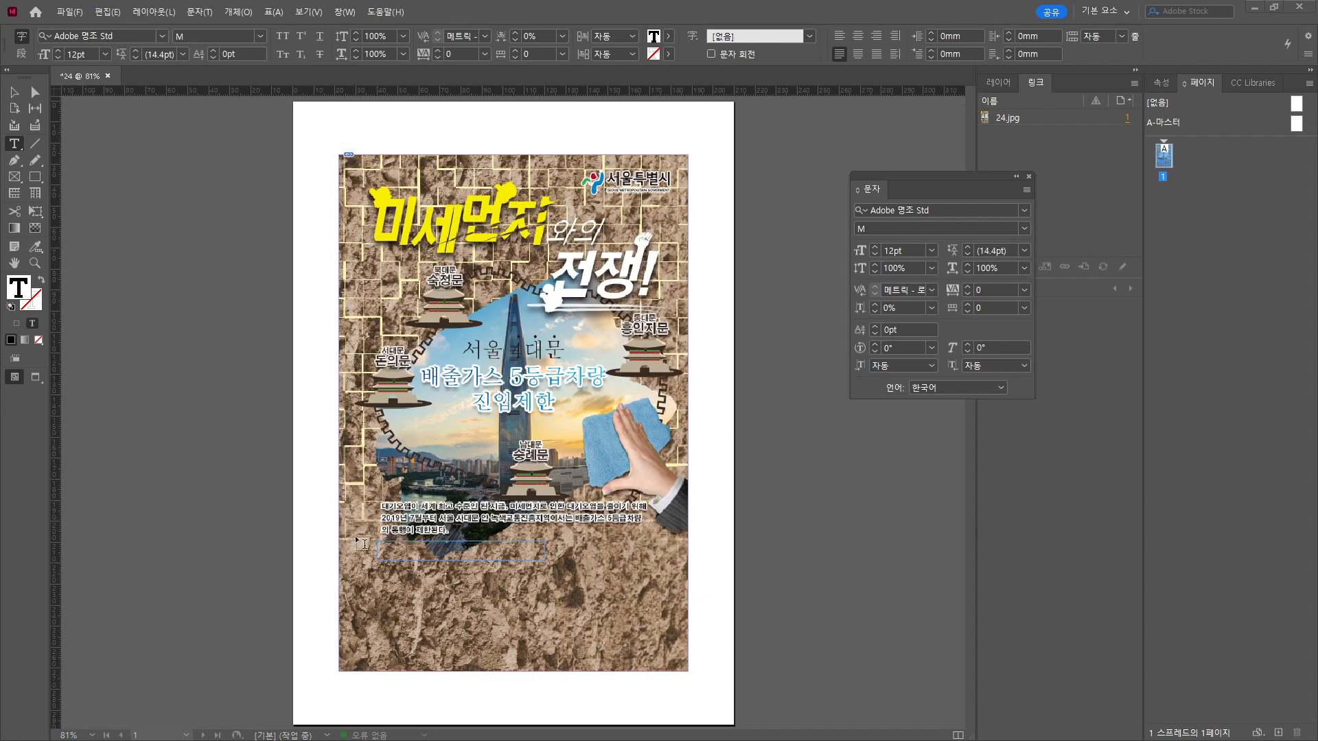
{"action": "left_click", "coordinate": [387, 549]}
{"action": "key", "text": "ctrl+v"}
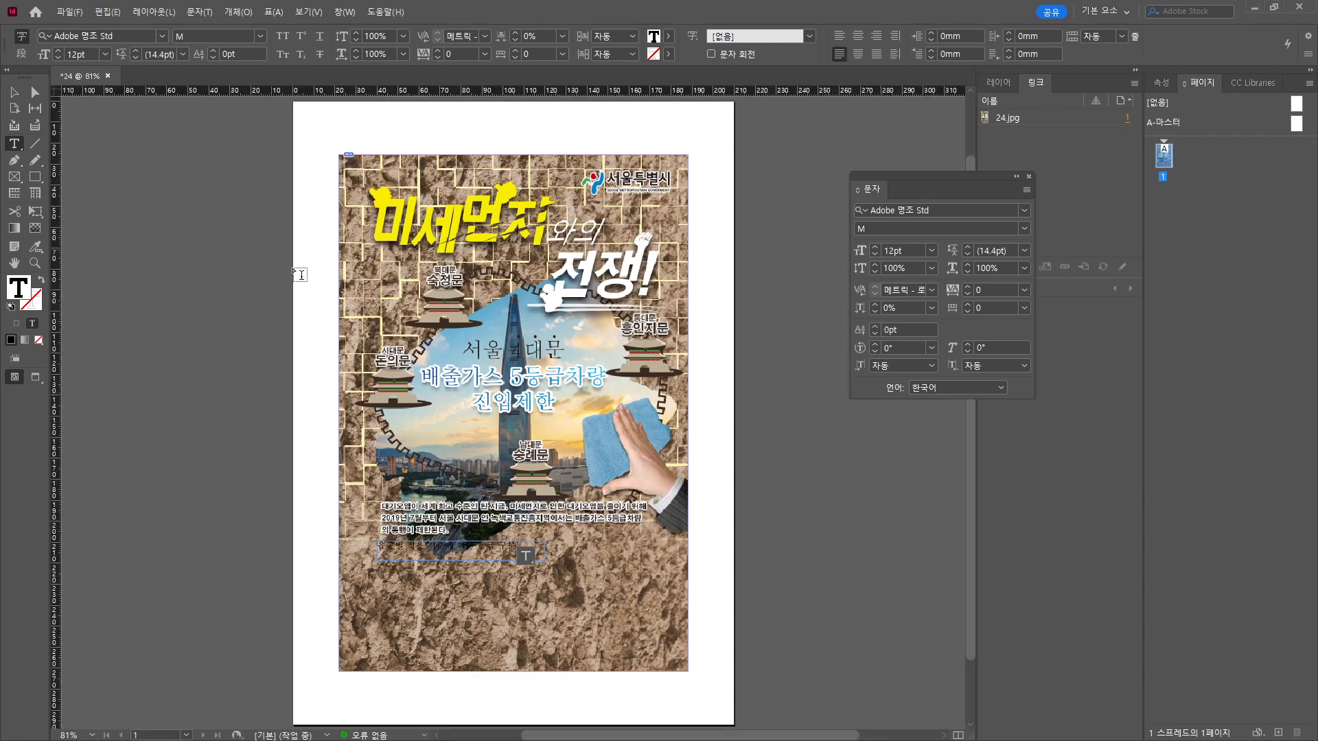
Enlarge the heading's text frame to about 98 × 10.6 mm.
{"action": "left_click", "coordinate": [14, 95]}
{"action": "scroll", "coordinate": [474, 534], "scroll_direction": "up", "scroll_amount": 4}
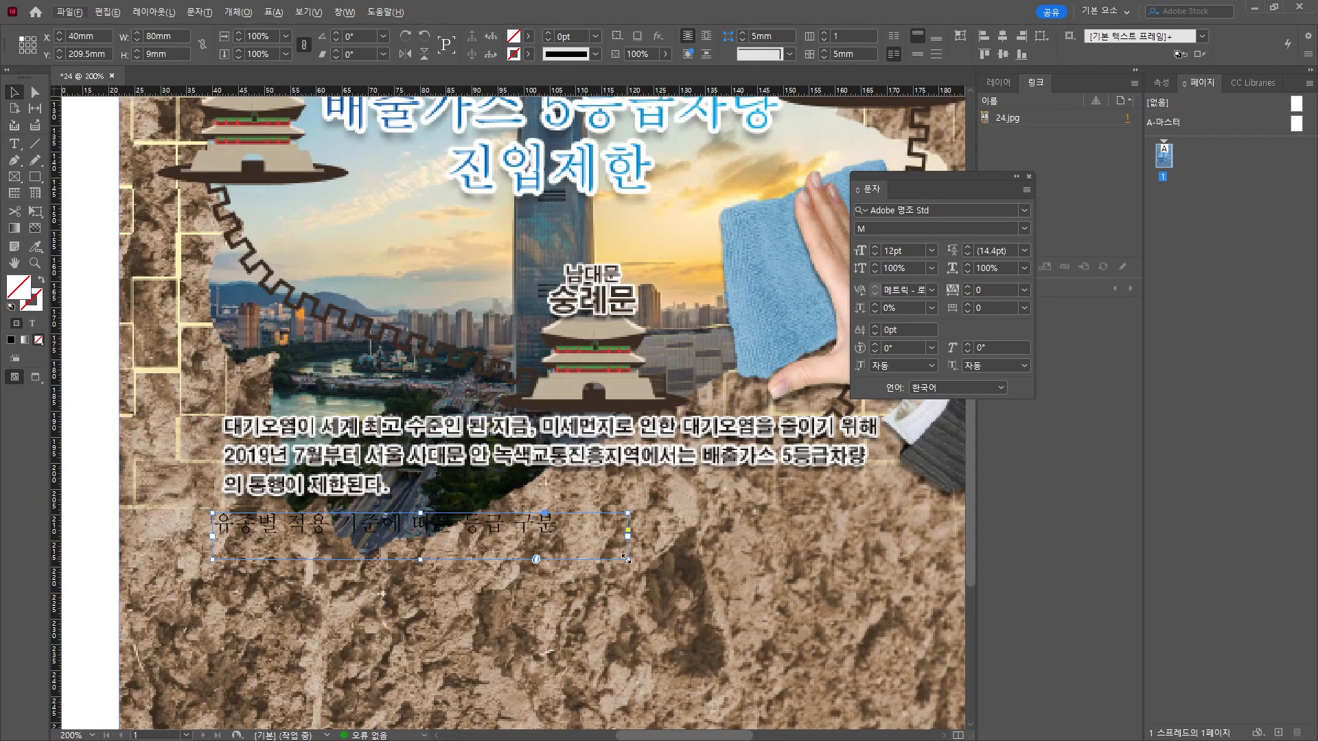
{"action": "left_click_drag", "start_coordinate": [626, 558], "coordinate": [721, 567]}
Format the whole heading as 14 pt HY견고딕.
{"action": "key", "text": "alt+Tab"}
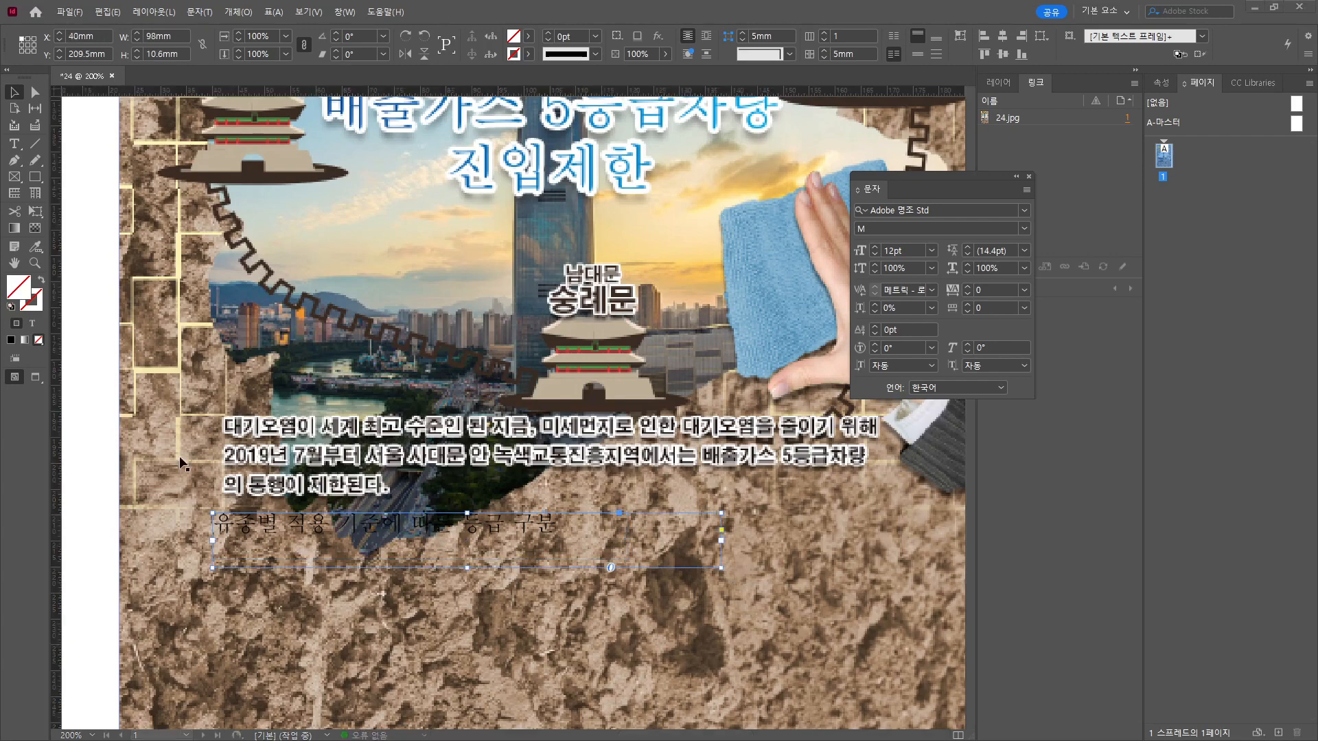
{"action": "double_click", "coordinate": [340, 532]}
{"action": "key", "text": "ctrl+a"}
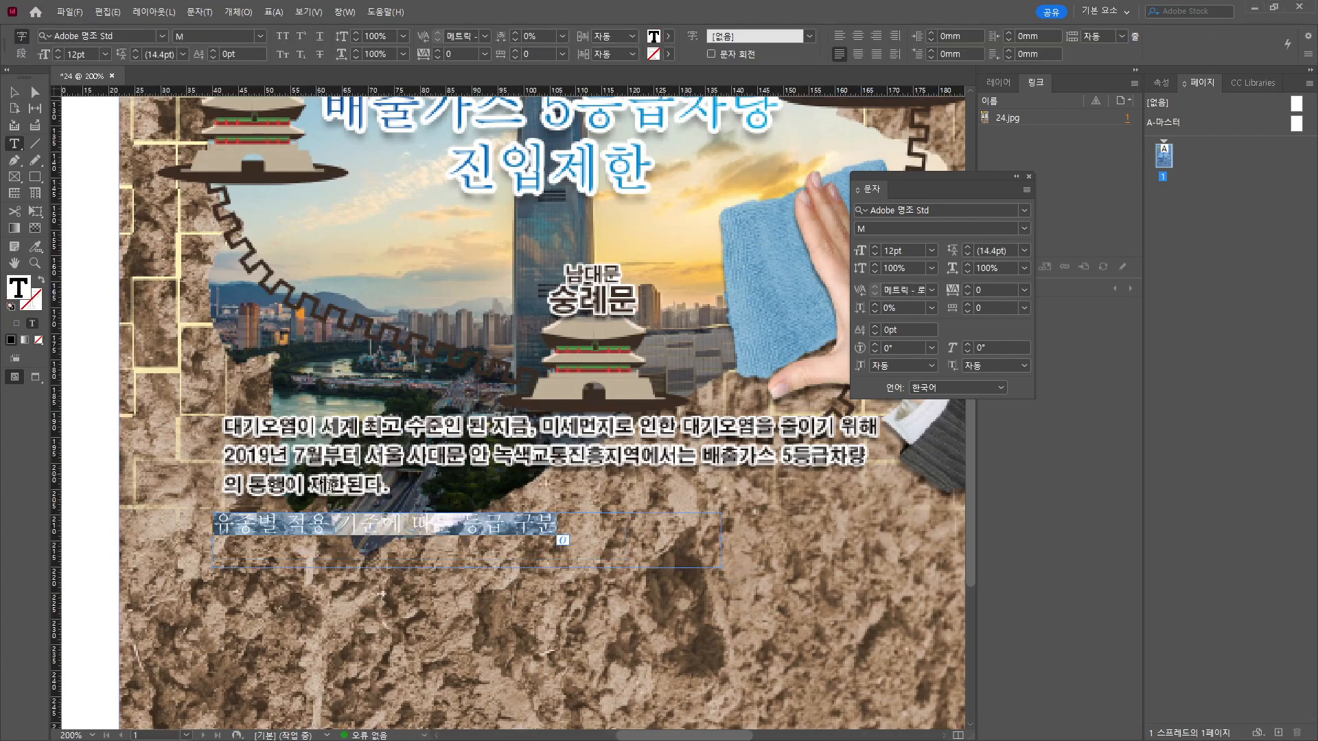
{"action": "left_click", "coordinate": [58, 52]}
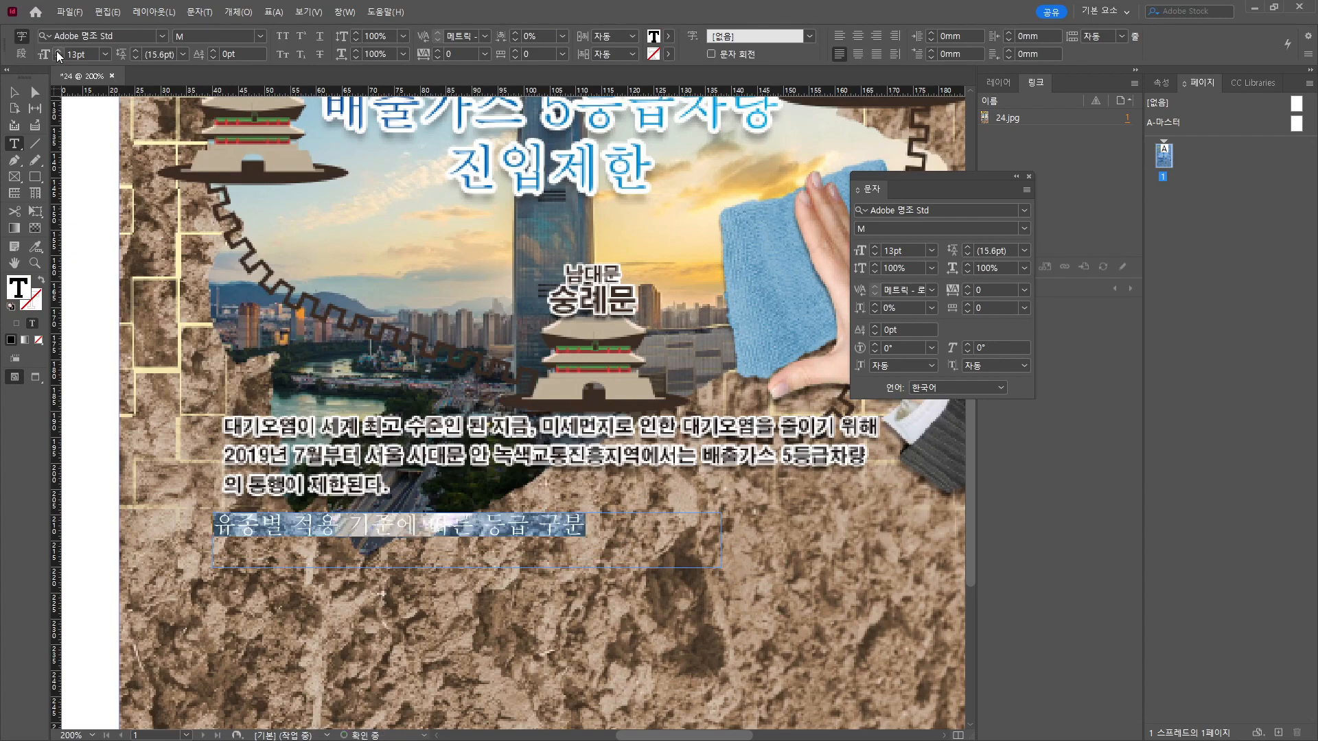
{"action": "left_click", "coordinate": [58, 53]}
{"action": "left_click", "coordinate": [162, 36]}
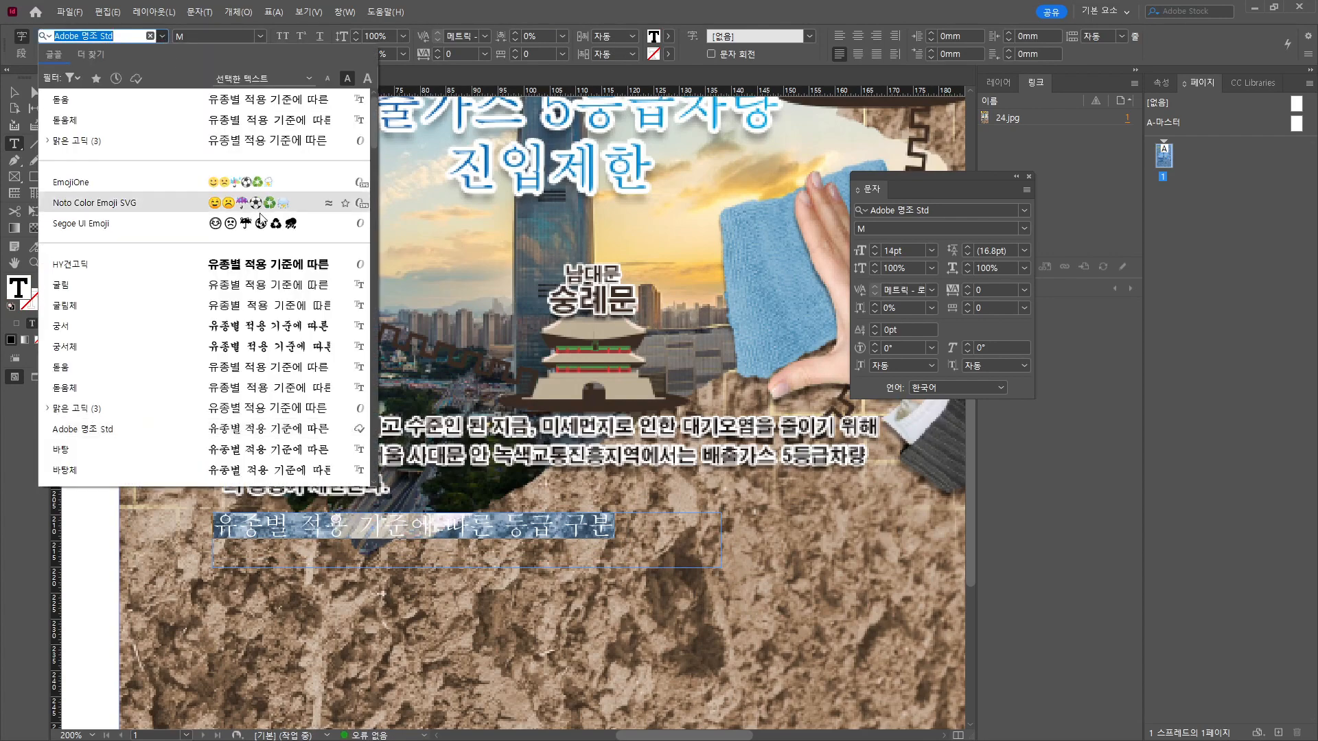
{"action": "scroll", "coordinate": [281, 412], "scroll_direction": "down", "scroll_amount": 1}
{"action": "scroll", "coordinate": [283, 426], "scroll_direction": "down", "scroll_amount": 10}
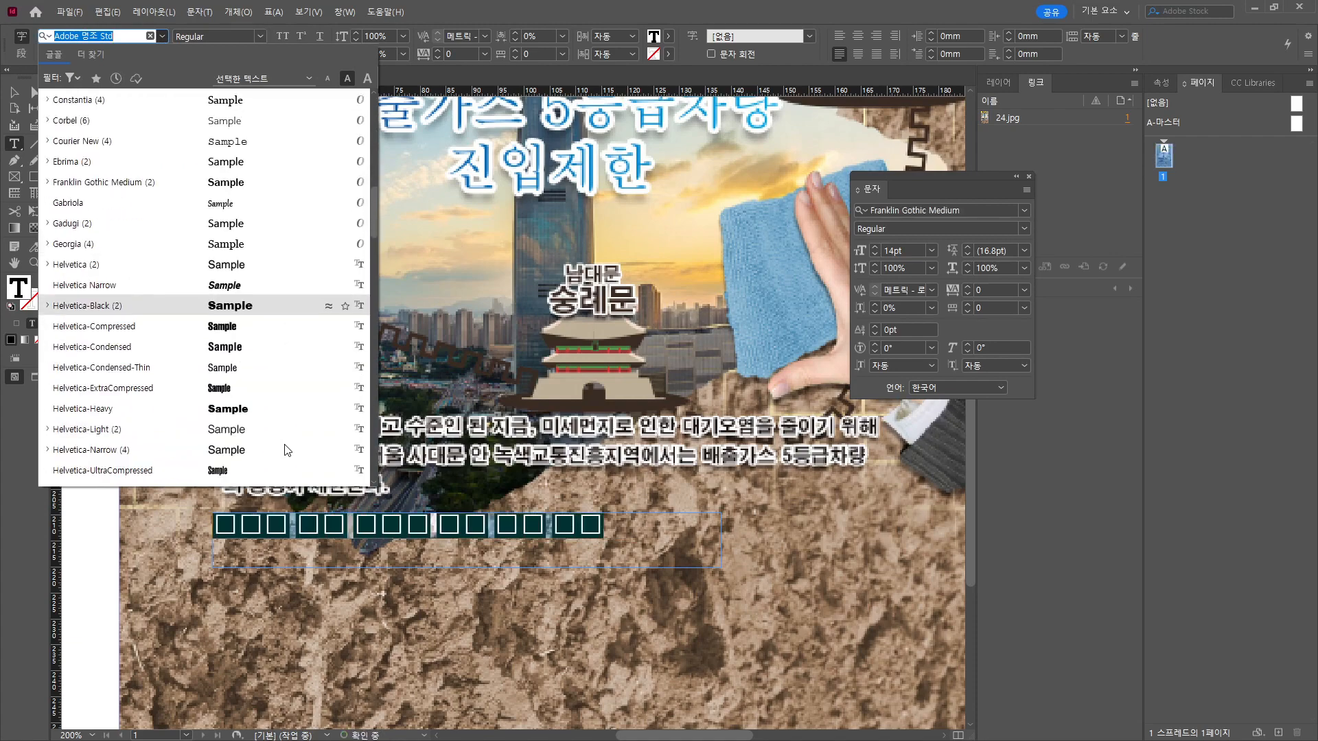
{"action": "scroll", "coordinate": [283, 412], "scroll_direction": "up", "scroll_amount": 10}
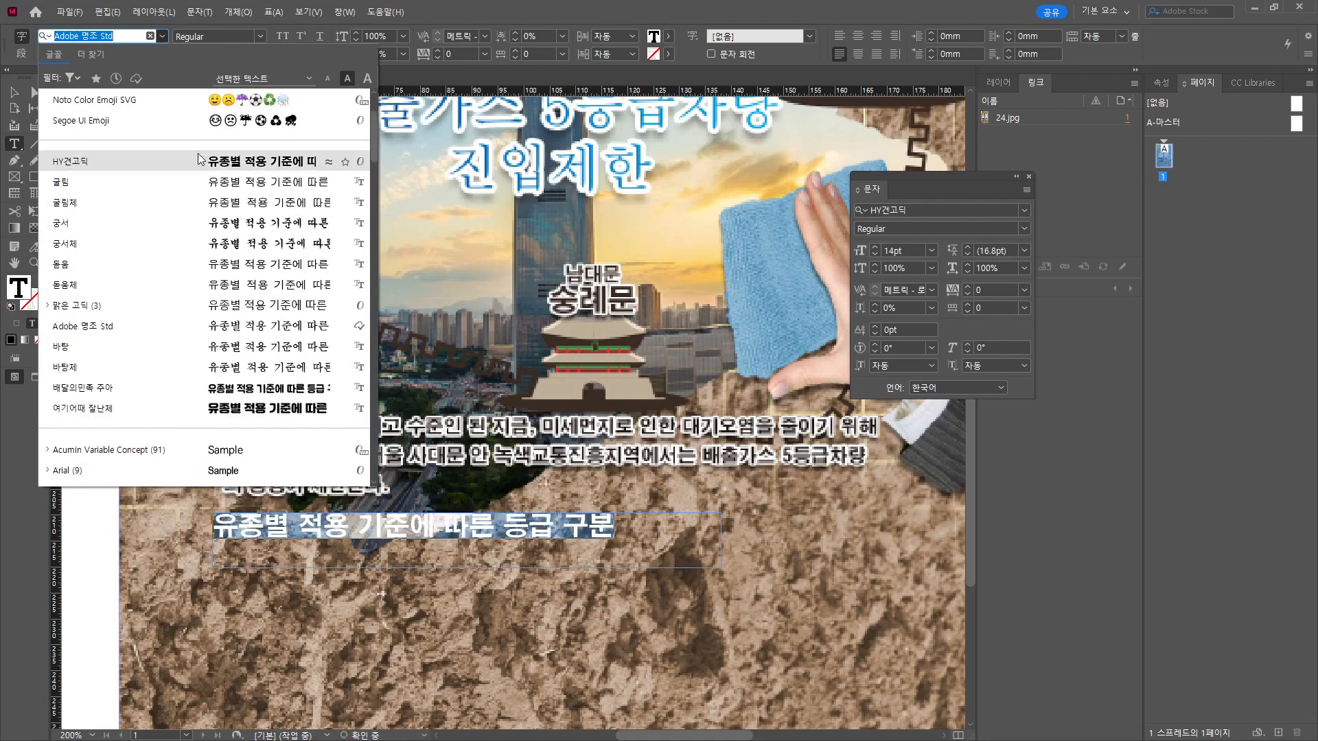
{"action": "left_click", "coordinate": [231, 160]}
Insert the character ㅣ followed by a space in front of the heading text.
{"action": "left_click", "coordinate": [335, 530]}
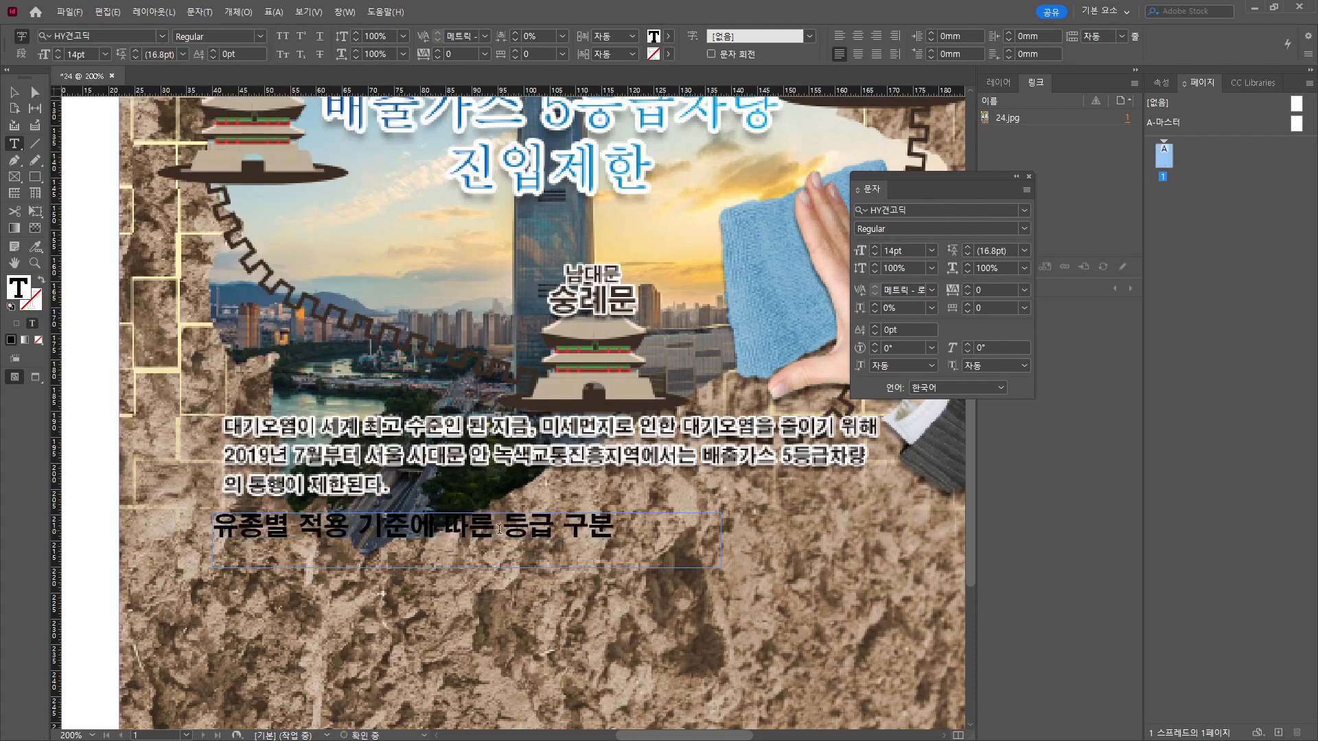
{"action": "left_click", "coordinate": [224, 528]}
{"action": "type", "text": "ㅣ"}
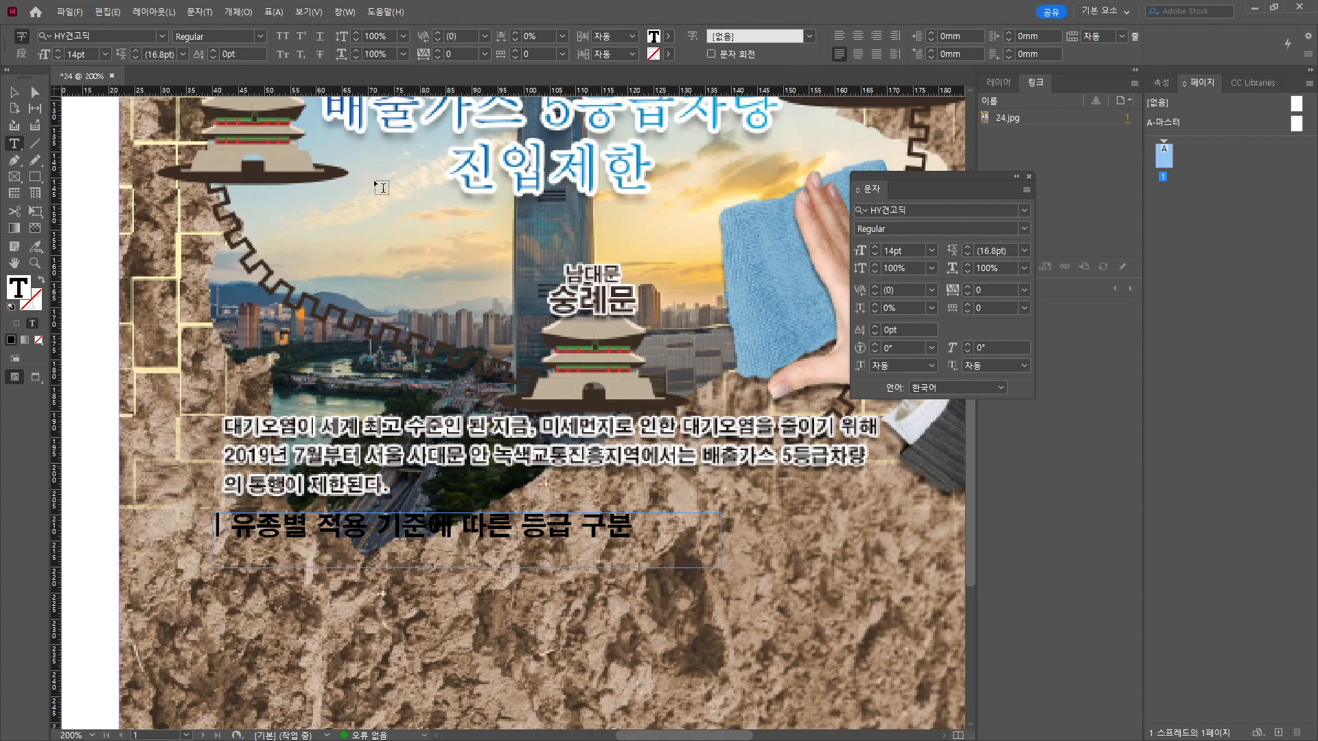
Insert the vertical bar glyph from the 산술 기호 set before the heading's first word and select the leading bar characters.
{"action": "left_click", "coordinate": [199, 11]}
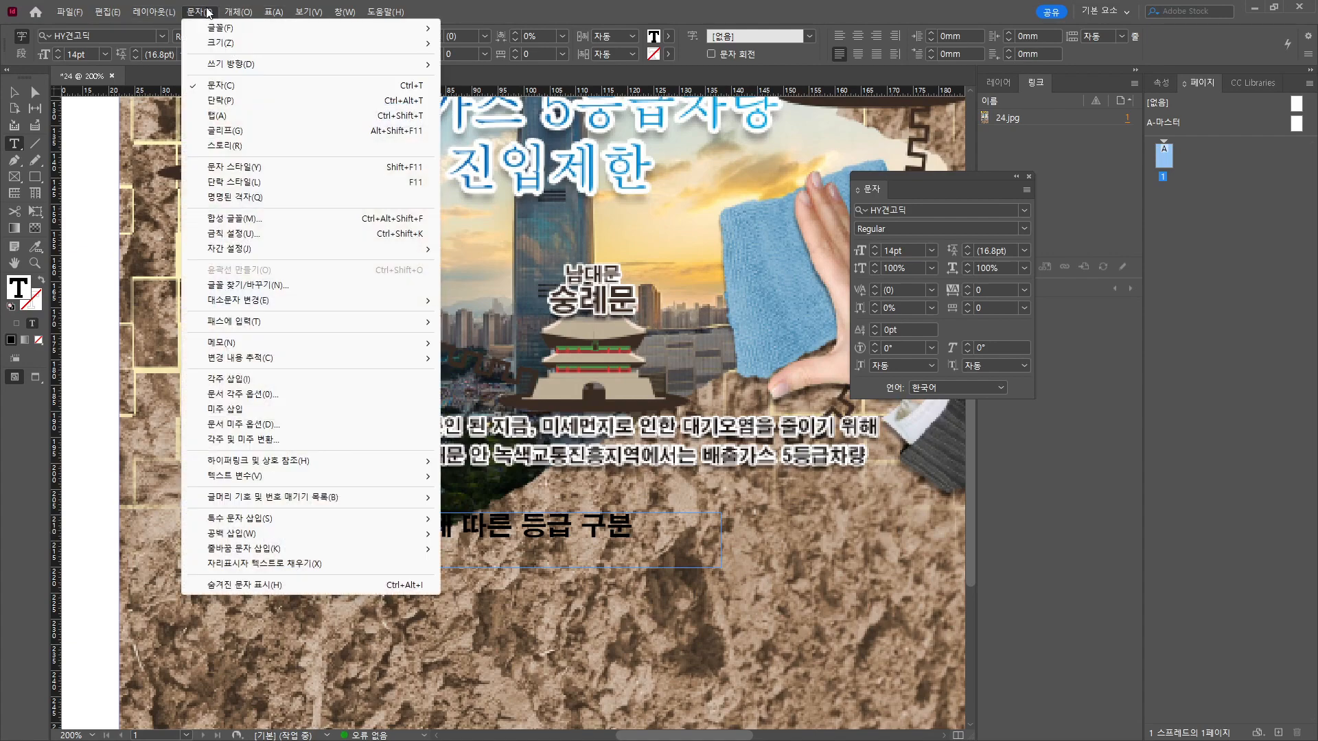
{"action": "left_click", "coordinate": [241, 132]}
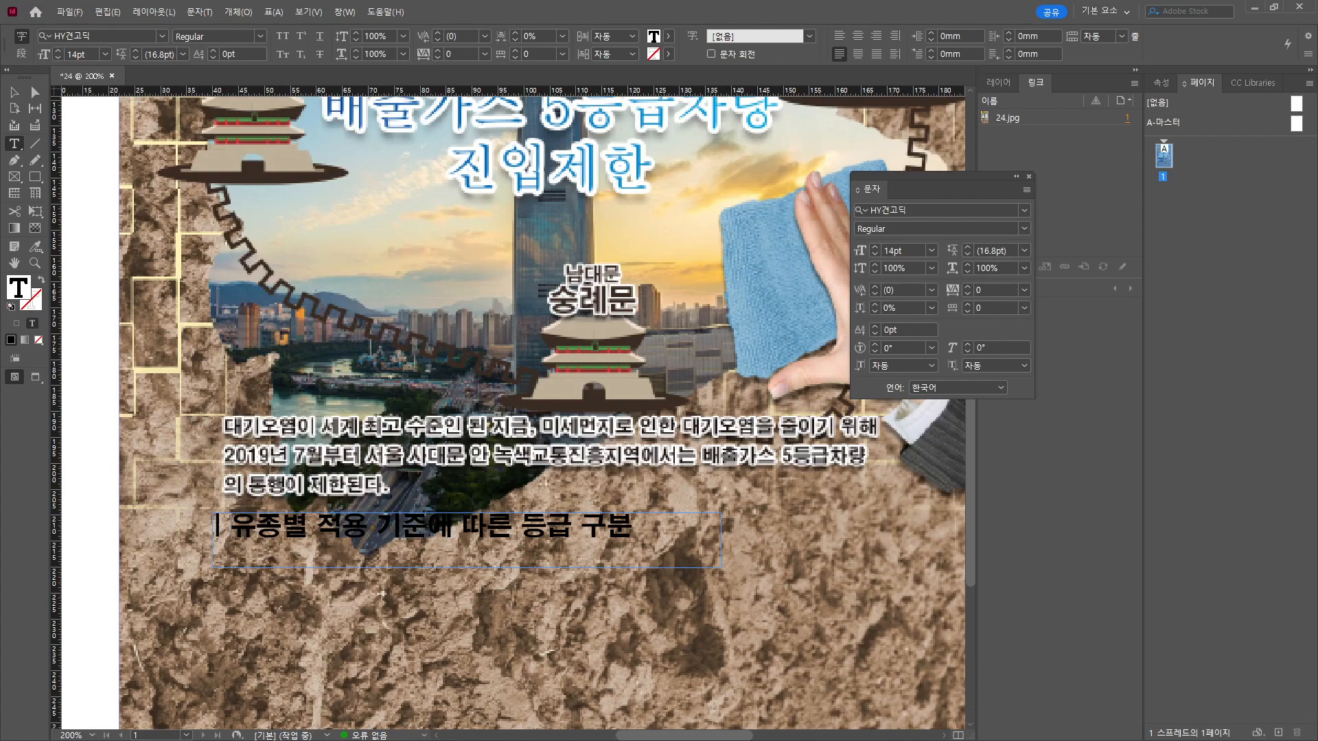
{"action": "left_click", "coordinate": [528, 233]}
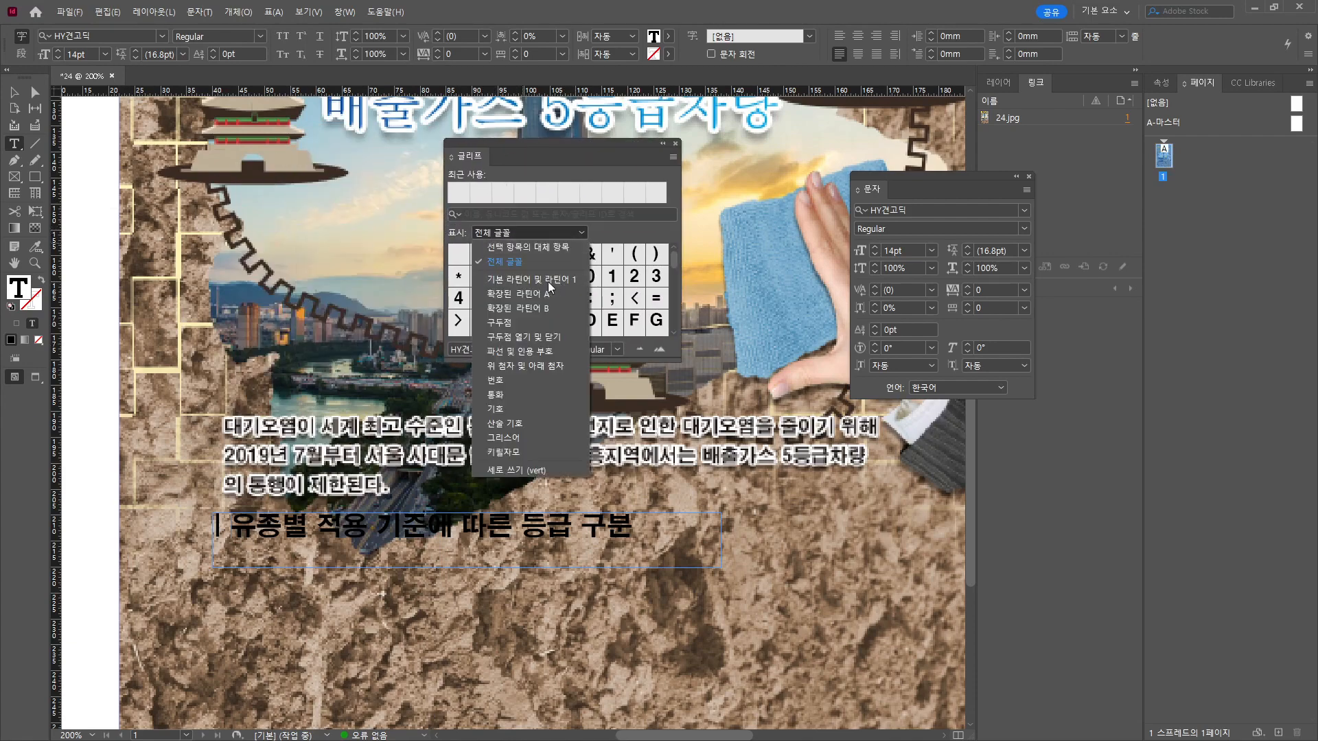
{"action": "left_click", "coordinate": [528, 408]}
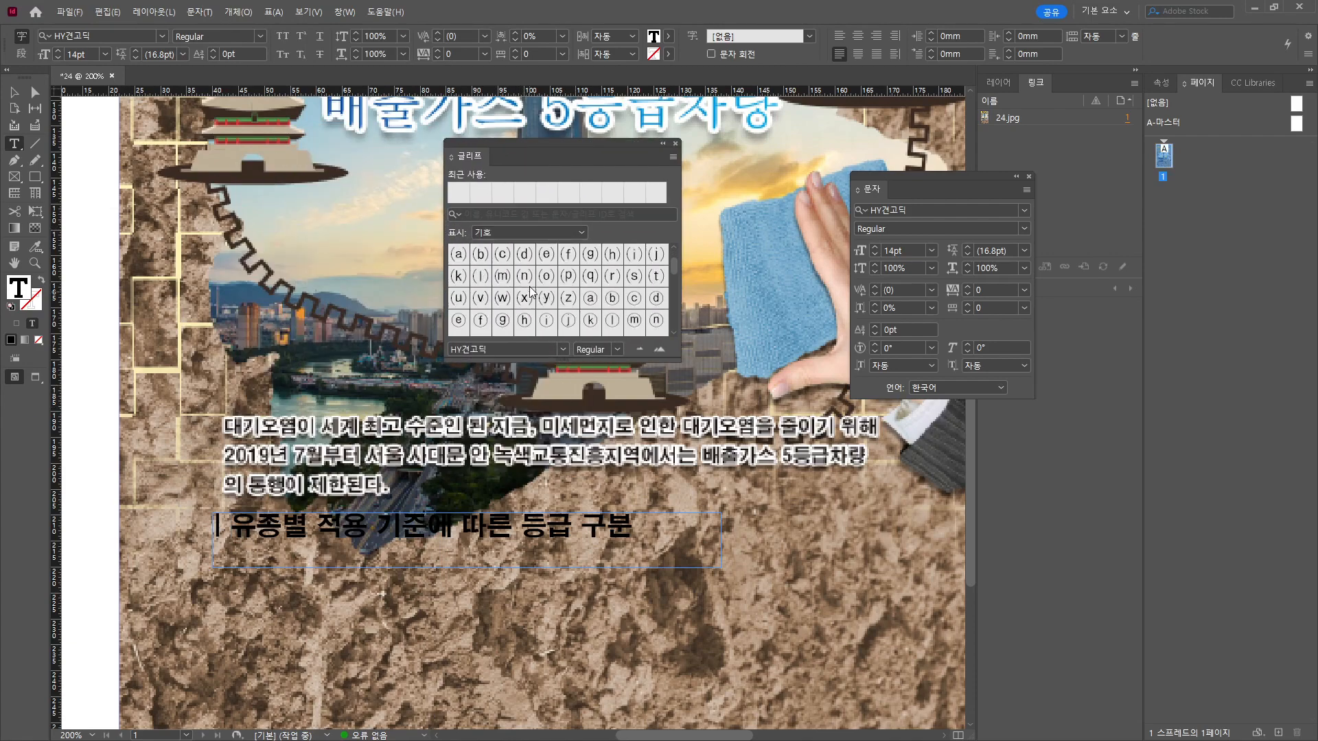
{"action": "scroll", "coordinate": [507, 229], "scroll_direction": "up", "scroll_amount": 1}
{"action": "left_click", "coordinate": [525, 232]}
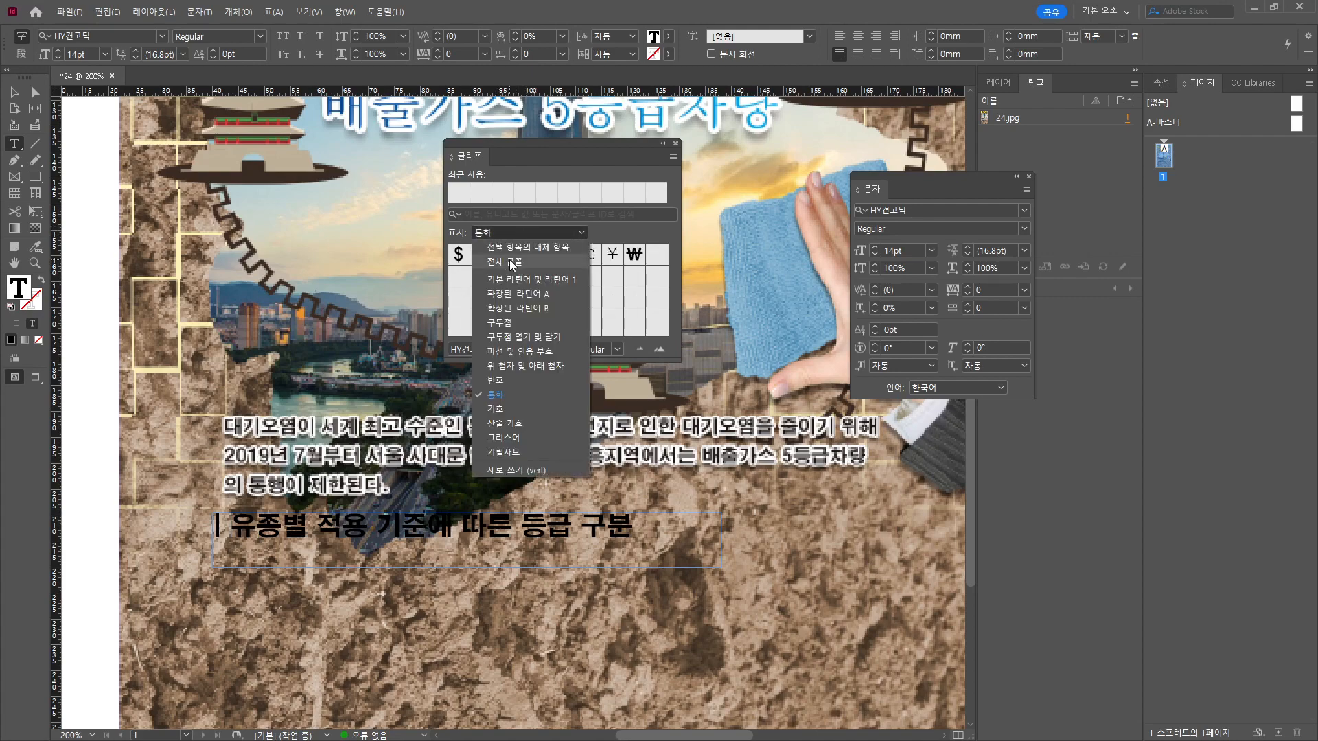
{"action": "scroll", "coordinate": [519, 347], "scroll_direction": "up", "scroll_amount": 3}
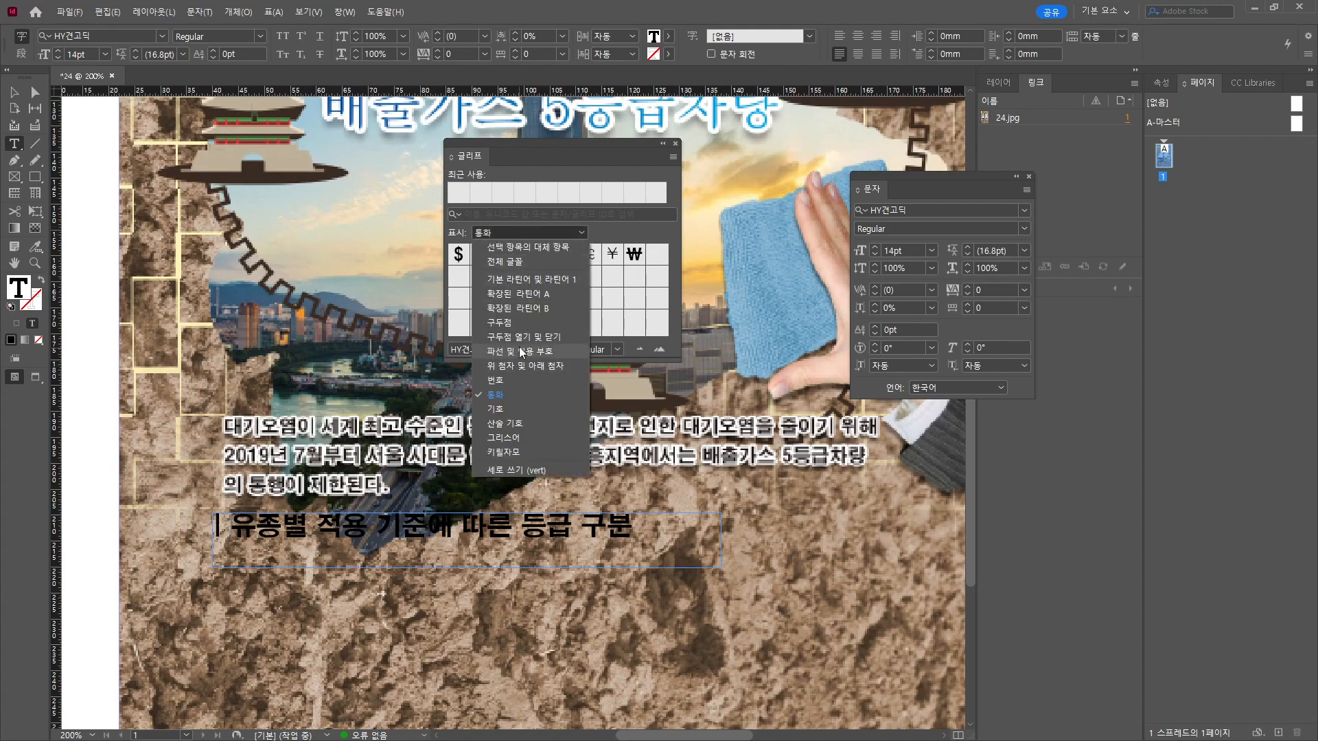
{"action": "left_click", "coordinate": [513, 424]}
{"action": "double_click", "coordinate": [545, 260]}
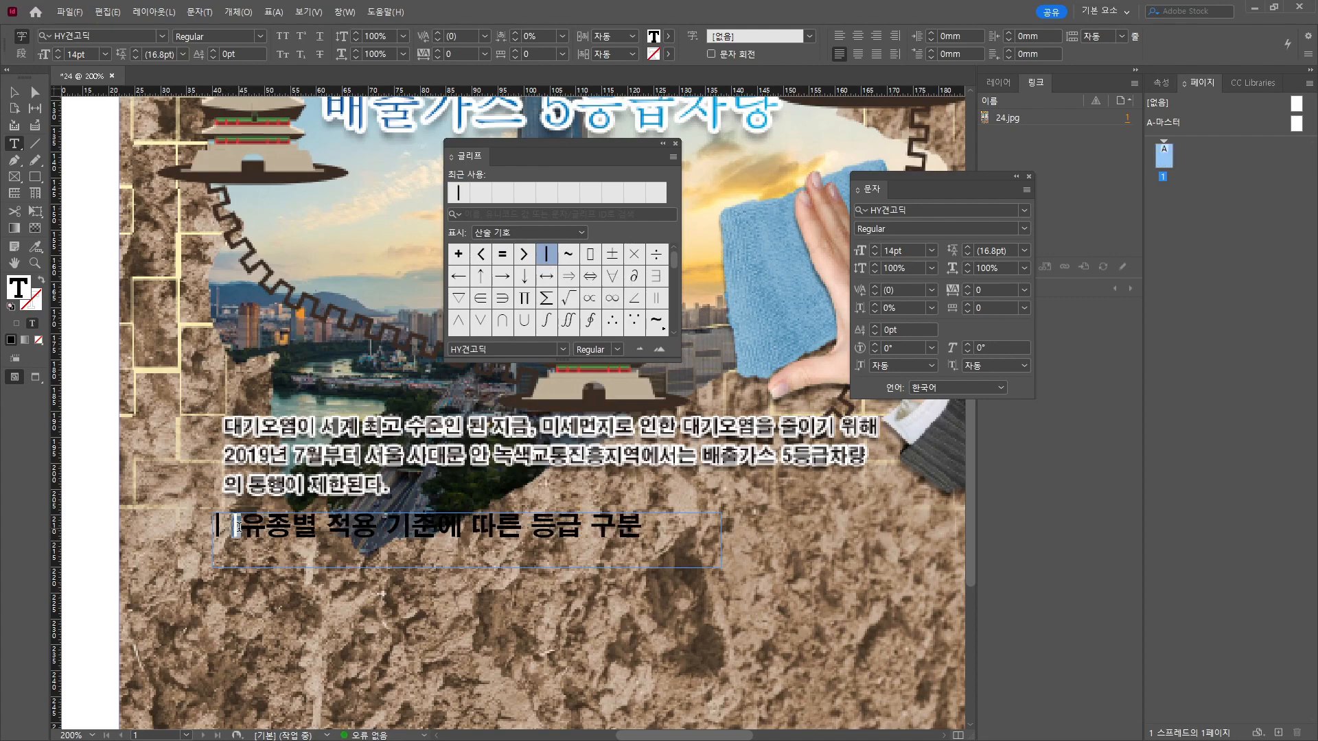
{"action": "left_click_drag", "start_coordinate": [238, 527], "coordinate": [215, 527]}
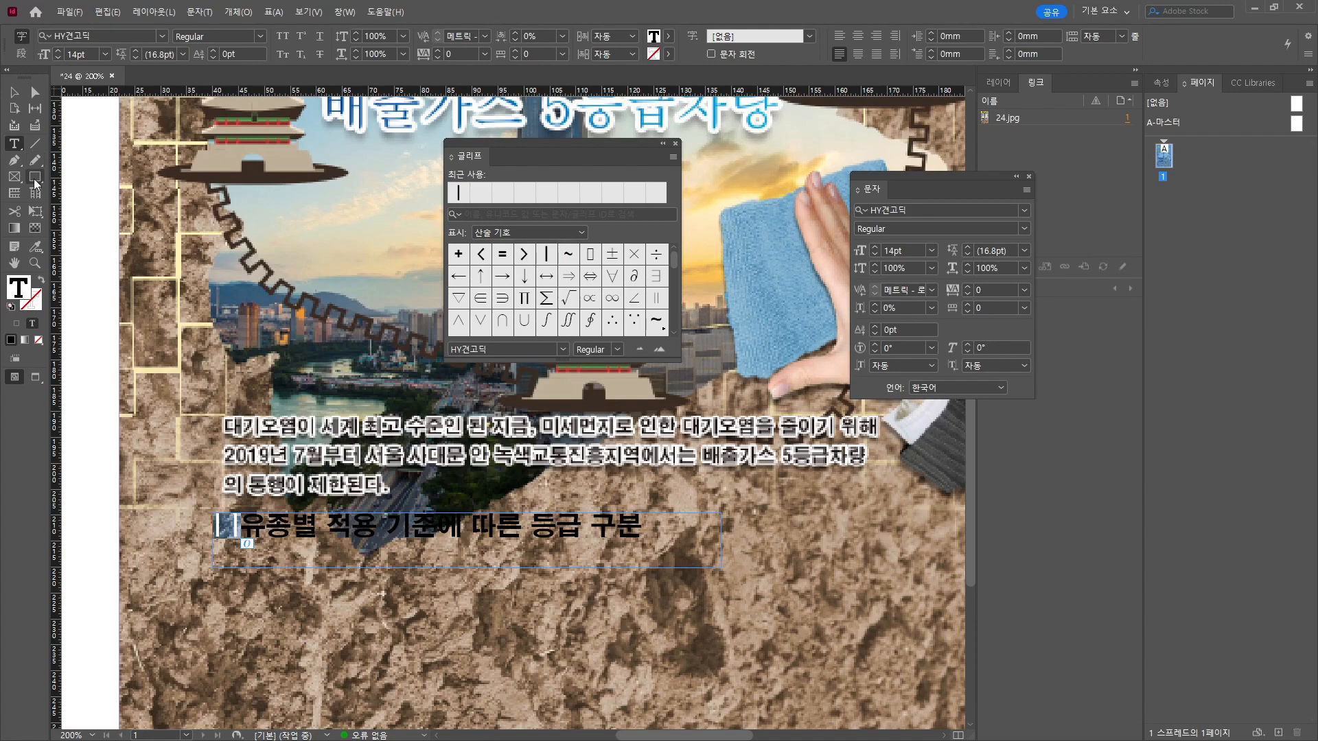
Search the glyphs for "ver" and leave a single vertical bar followed by a space in front of the heading.
{"action": "left_click", "coordinate": [231, 527]}
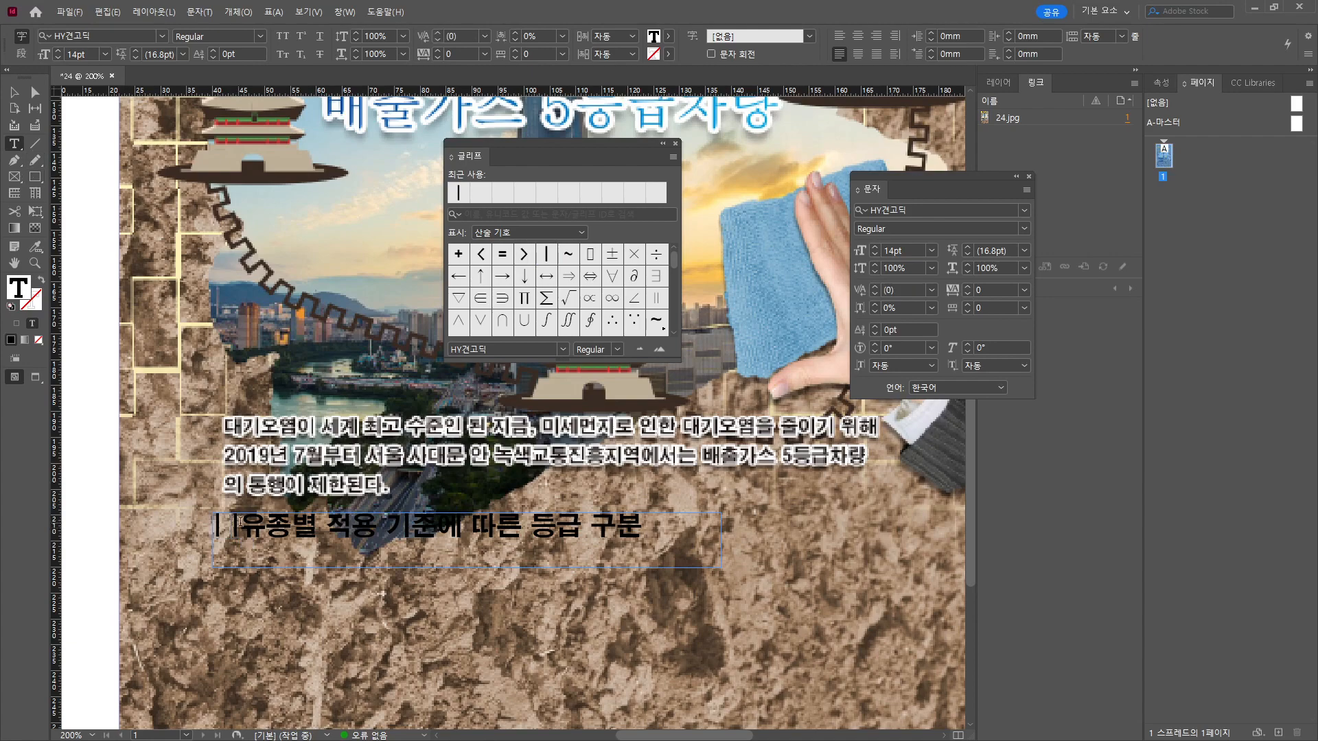
{"action": "key", "text": "ctrl+z"}
{"action": "left_click", "coordinate": [498, 215]}
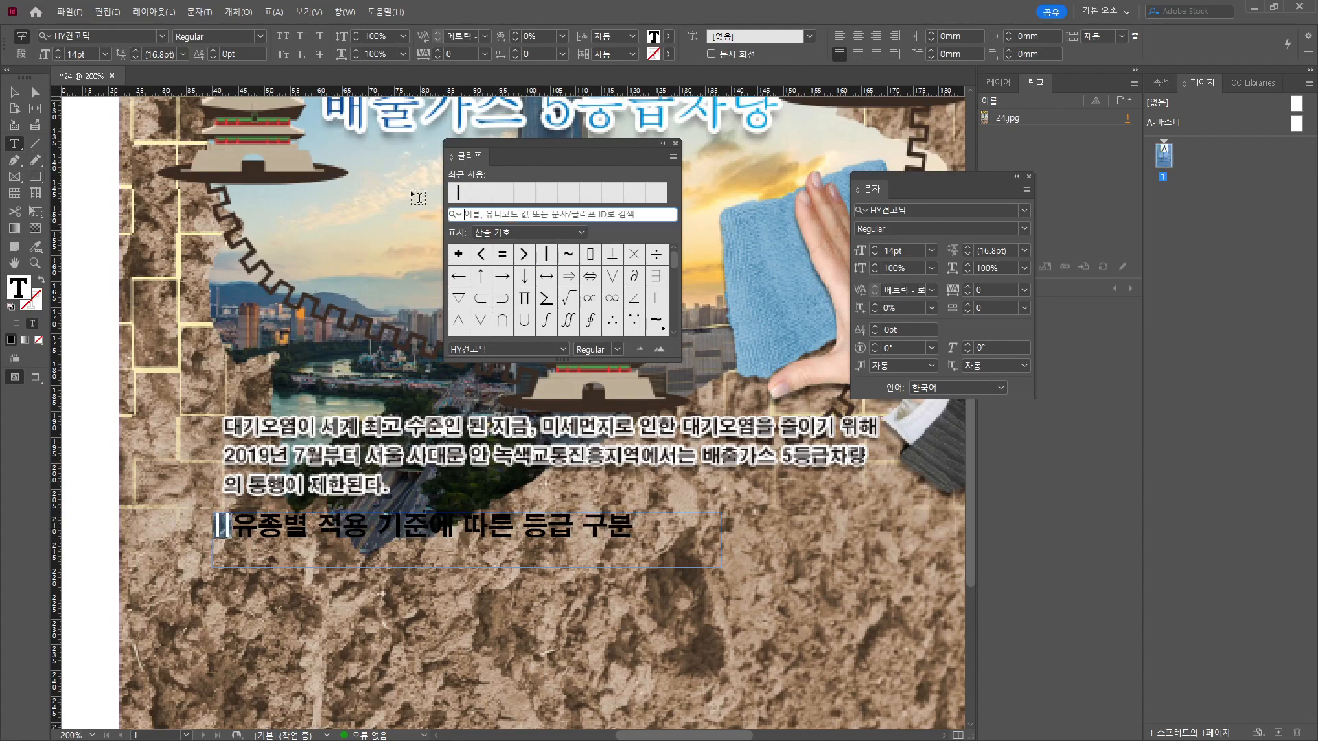
{"action": "type", "text": "ver"}
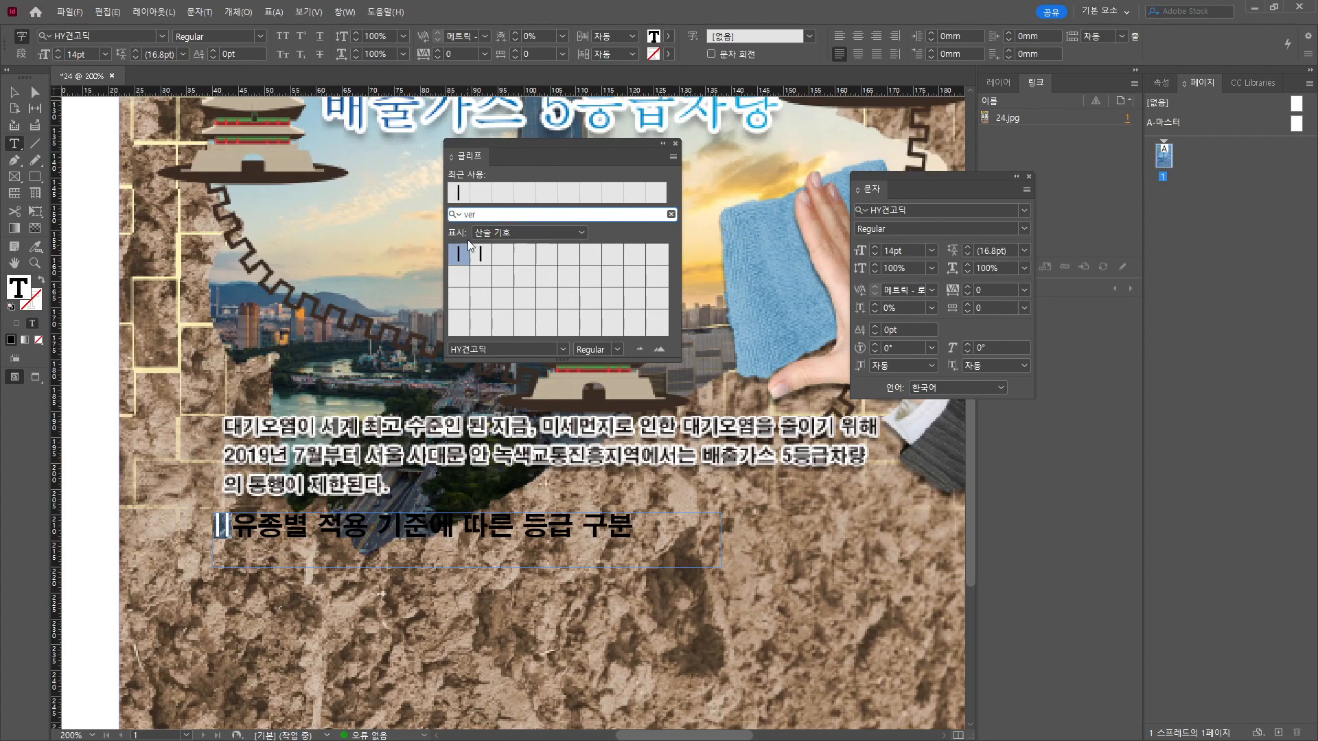
{"action": "left_click", "coordinate": [216, 520]}
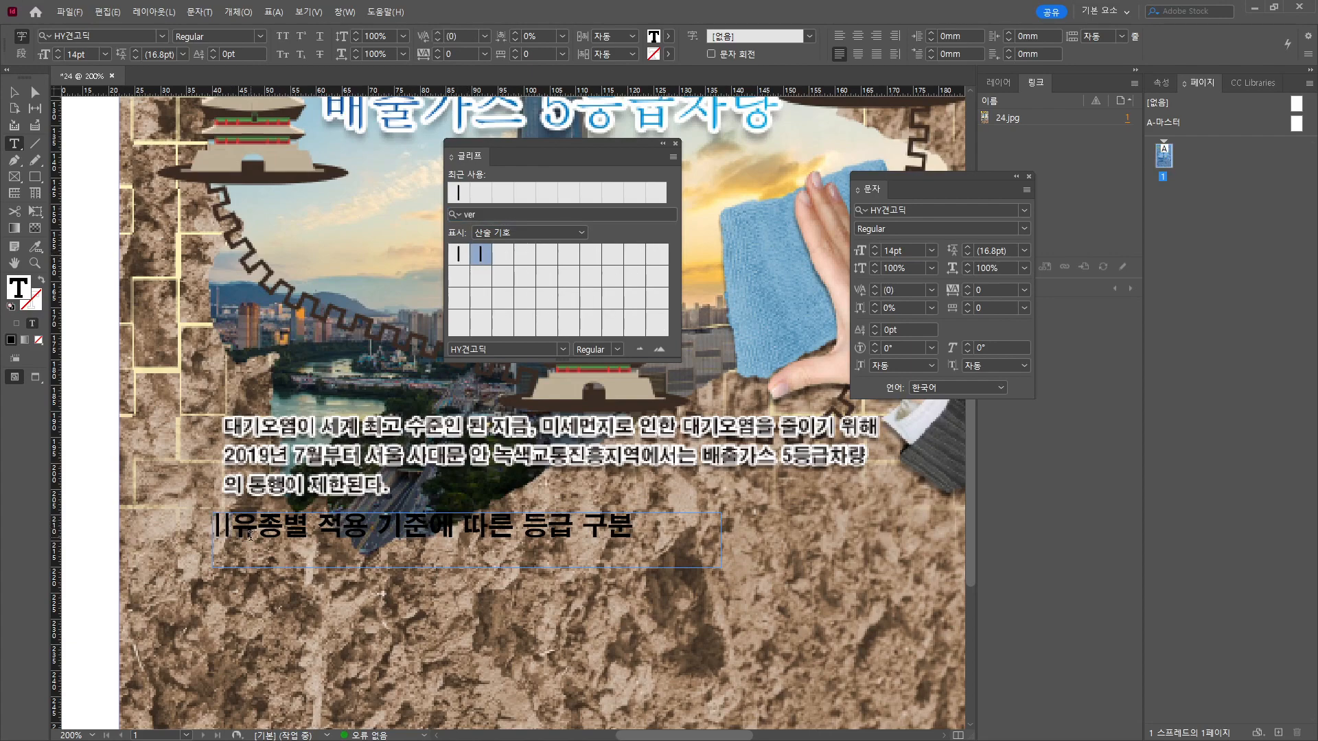
{"action": "key", "text": "BackSpace"}
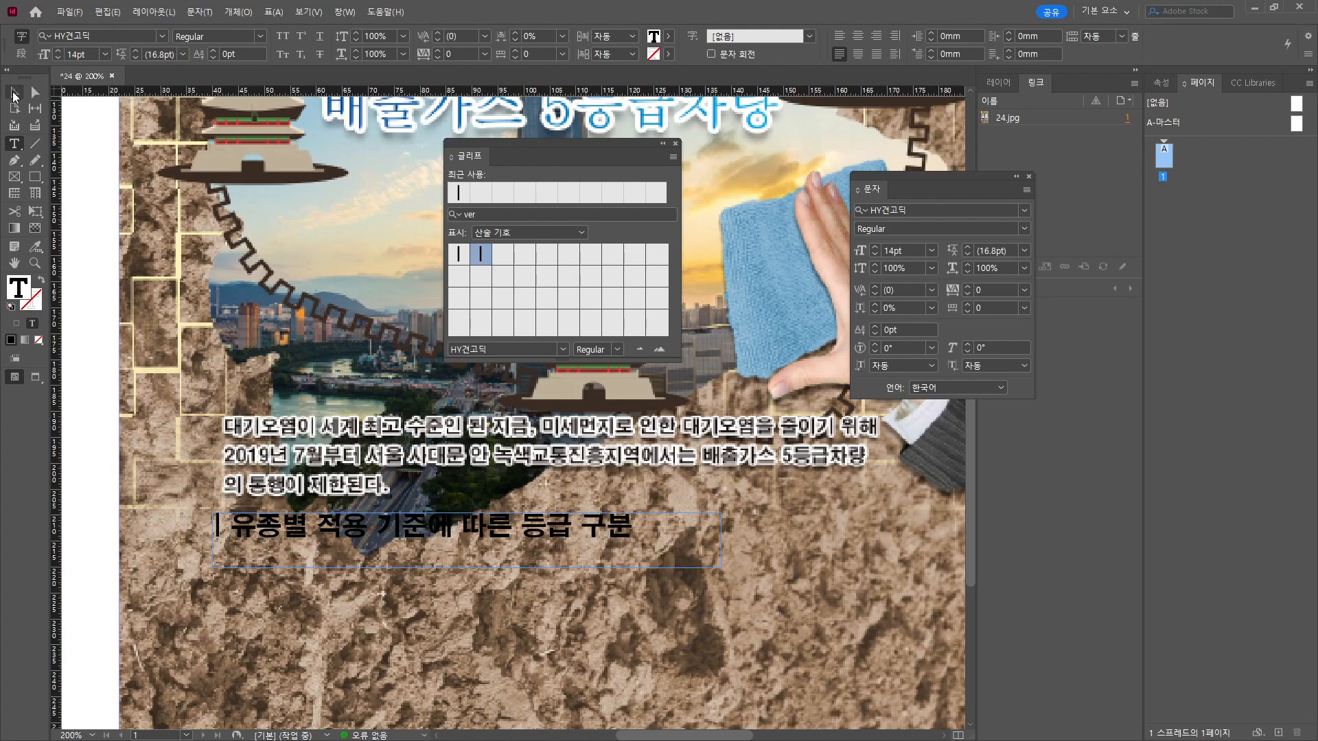
Reduce the heading frame's height to 6.6 mm and set all its text to 12 pt with -20 tracking.
{"action": "left_click", "coordinate": [14, 95]}
{"action": "left_click_drag", "start_coordinate": [467, 568], "coordinate": [469, 547]}
{"action": "double_click", "coordinate": [610, 530]}
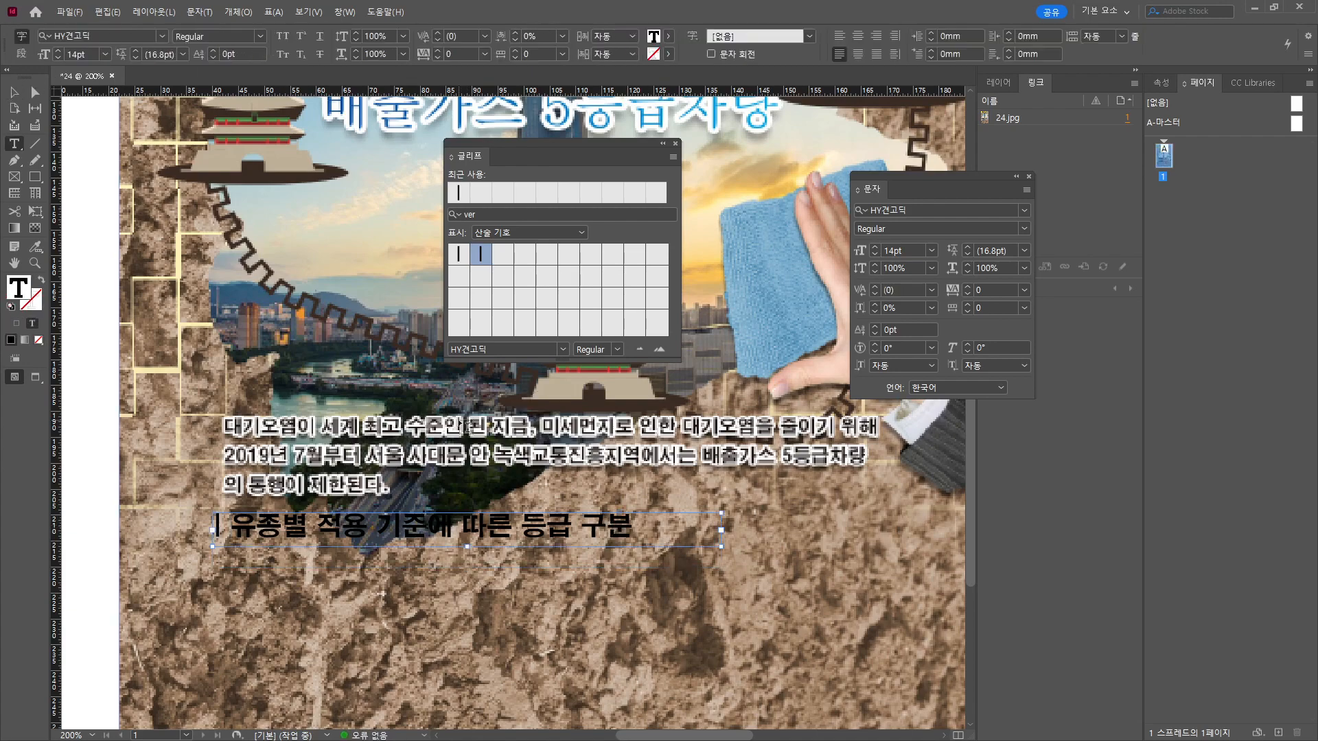
{"action": "key", "text": "ctrl+a"}
{"action": "left_click", "coordinate": [62, 56]}
{"action": "left_click", "coordinate": [61, 56]}
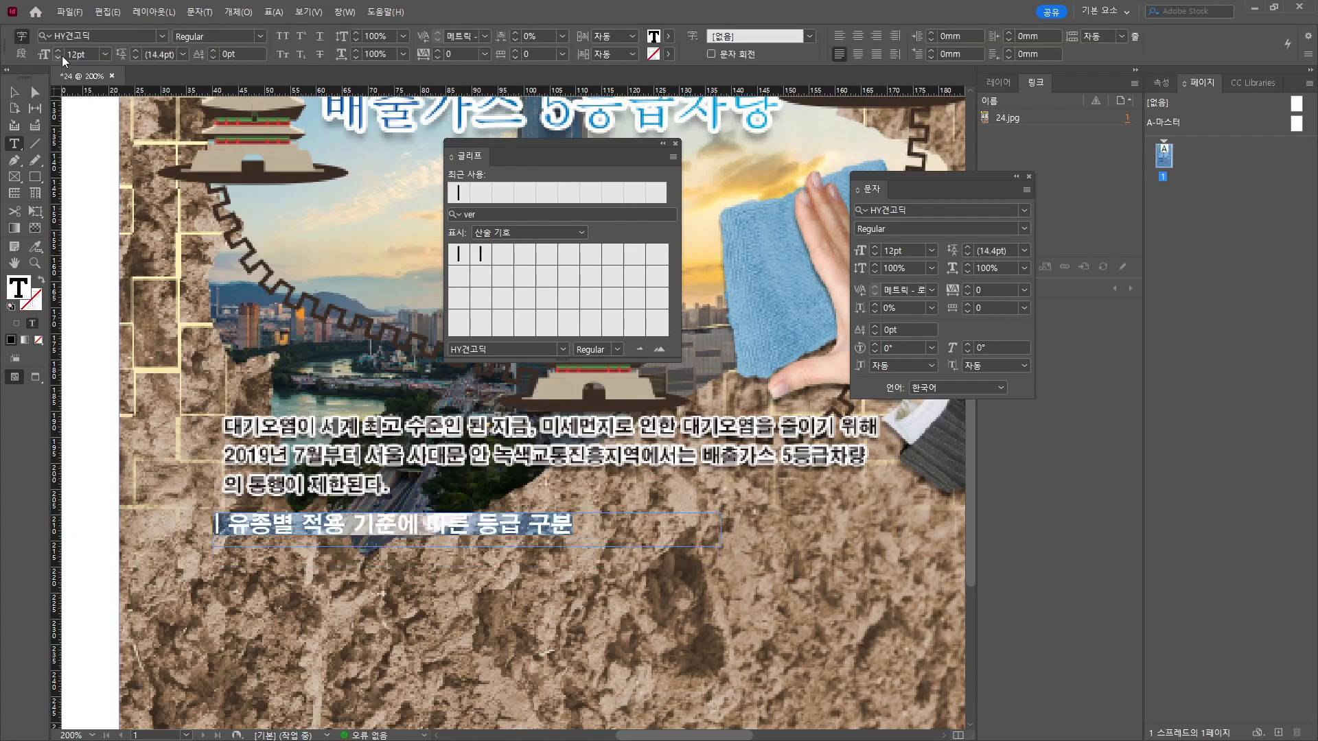
{"action": "key", "text": "alt+Left"}
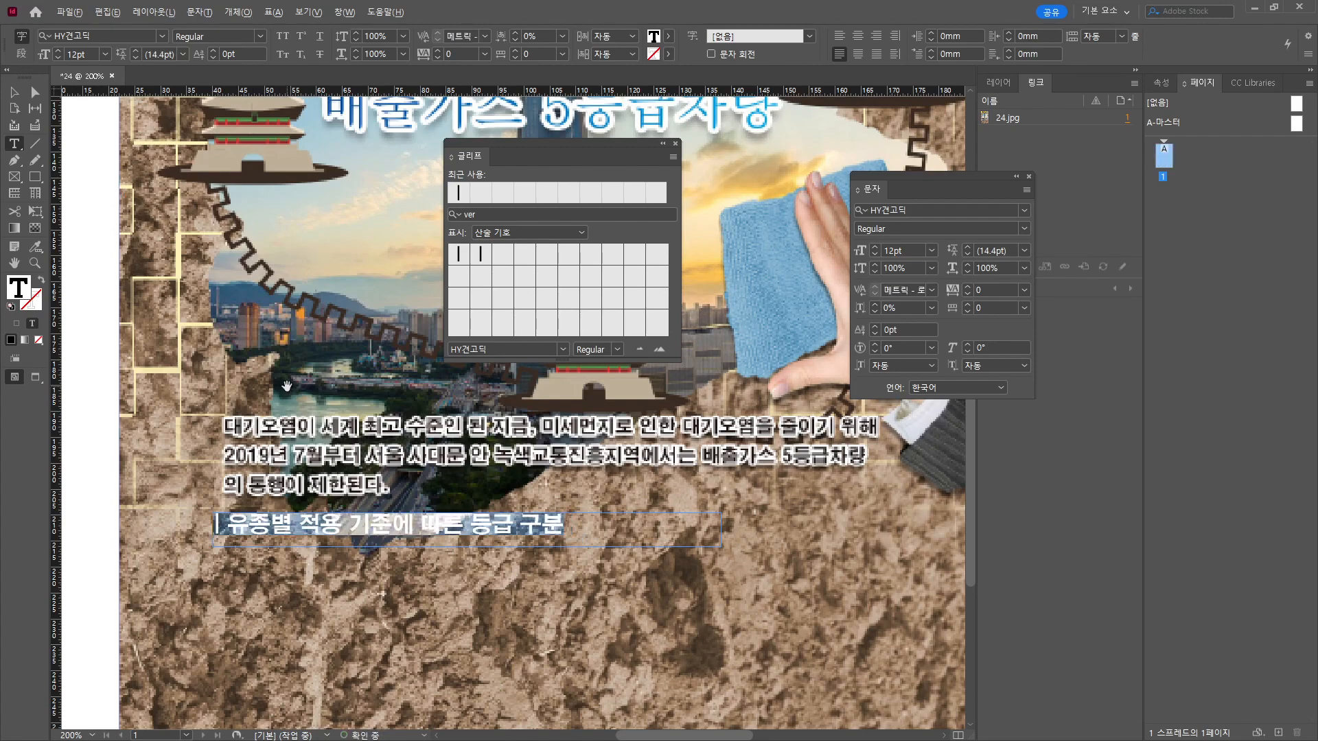
Create a text frame about 126 mm wide directly below the heading, reaching down nearly to the artwork's lower edge.
{"action": "left_click", "coordinate": [15, 93]}
{"action": "scroll", "coordinate": [549, 413], "scroll_direction": "down", "scroll_amount": 2}
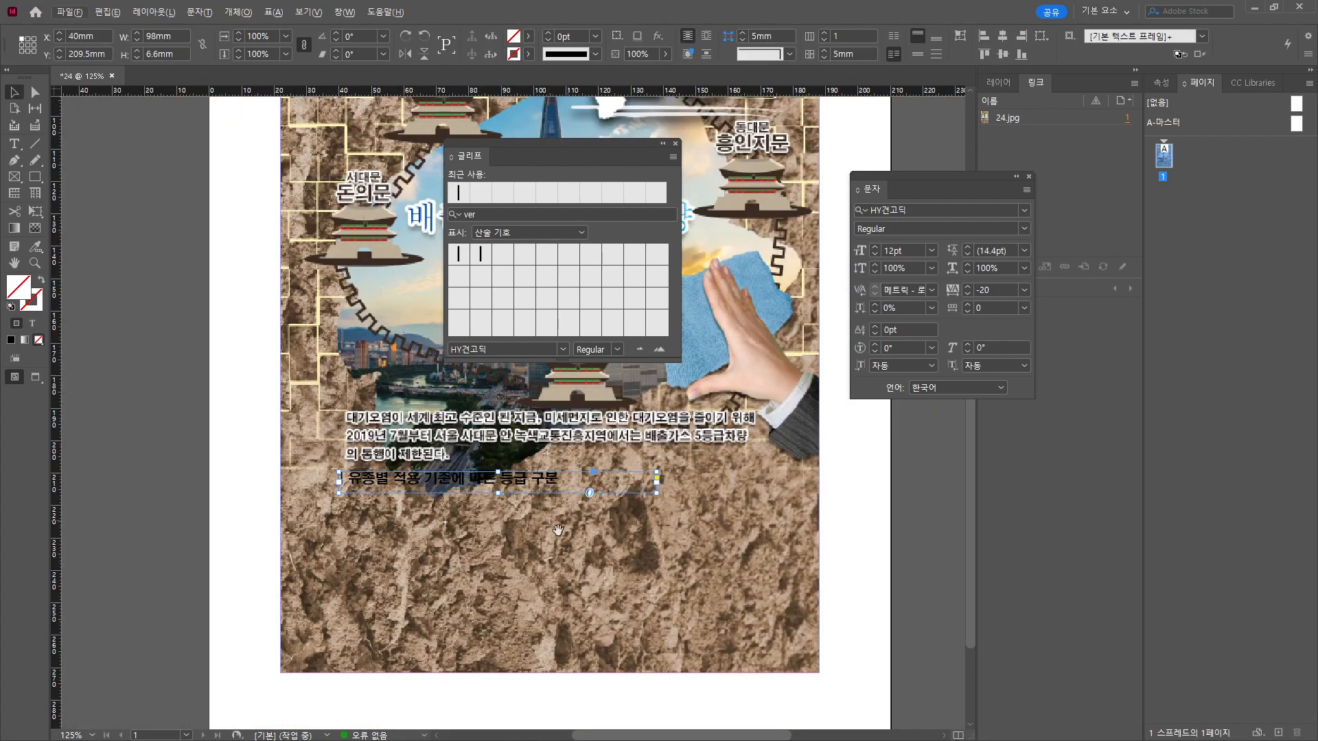
{"action": "left_click_drag", "start_coordinate": [557, 556], "coordinate": [462, 484]}
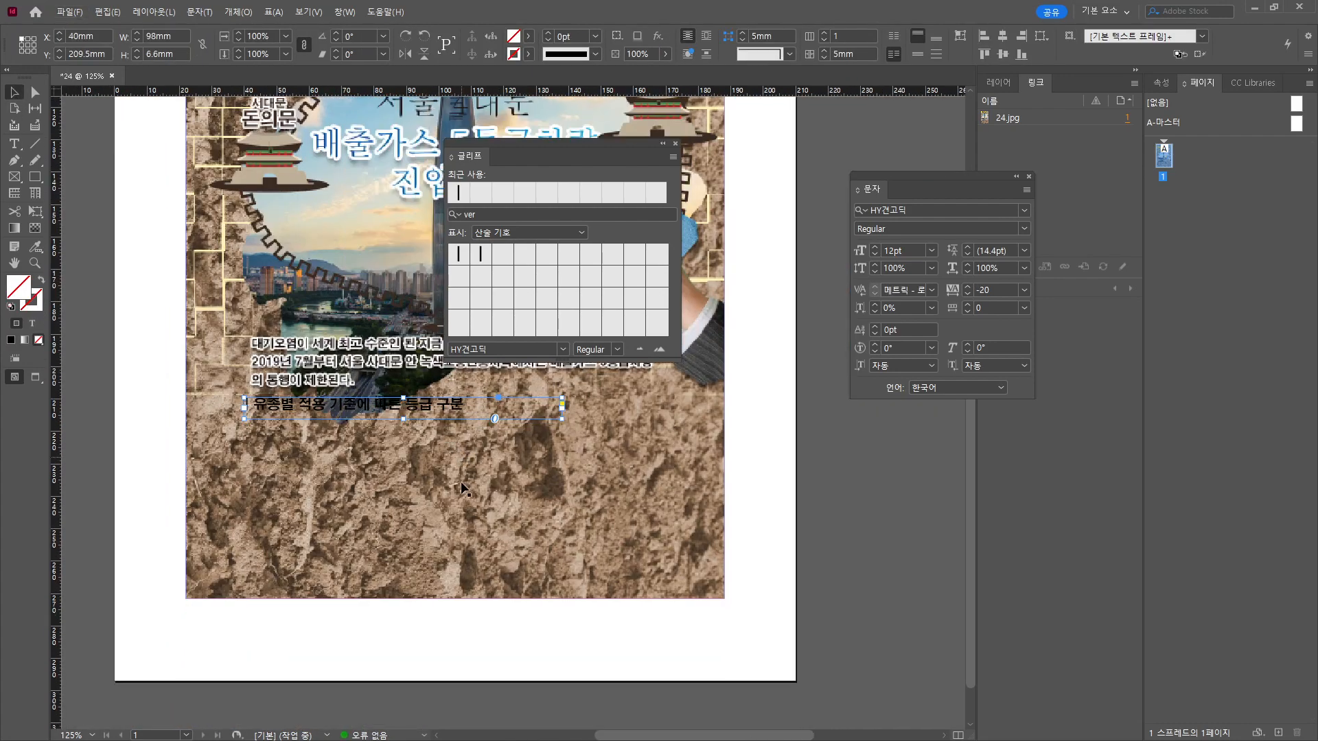
{"action": "left_click", "coordinate": [15, 144]}
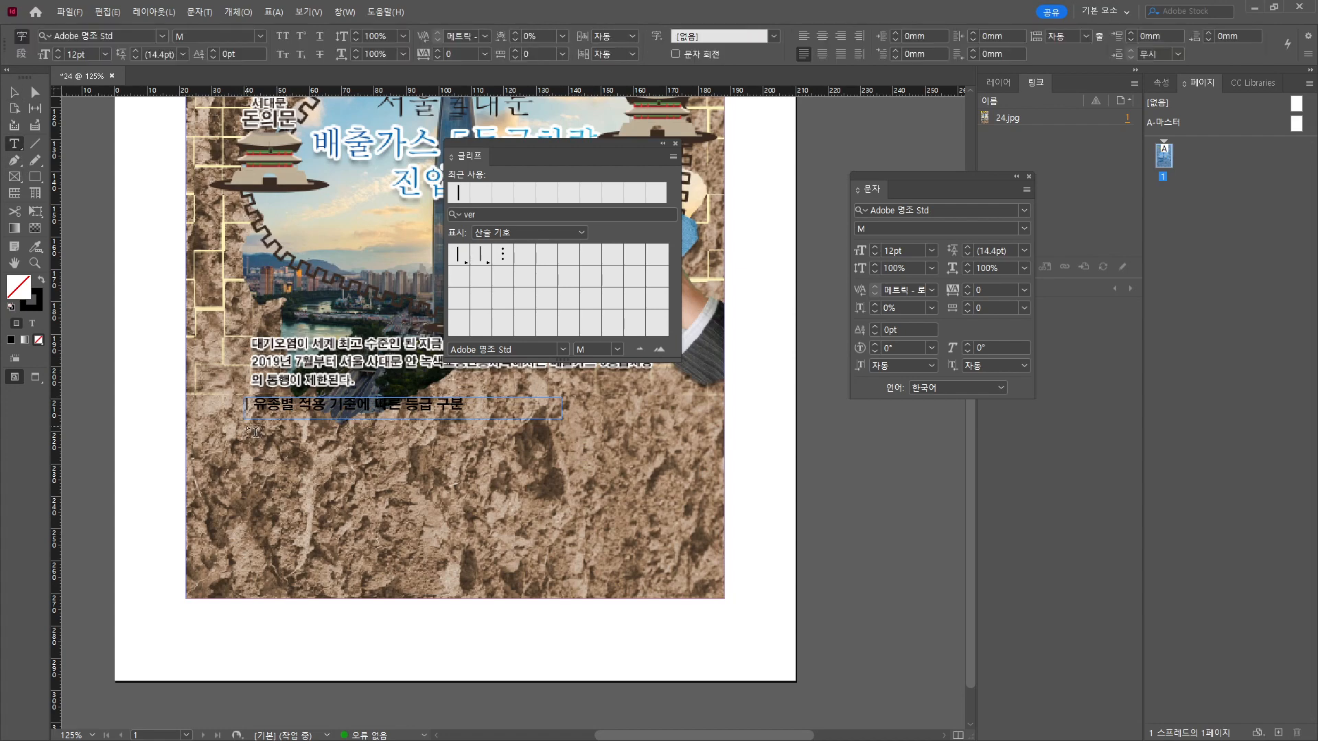
{"action": "left_click_drag", "start_coordinate": [246, 425], "coordinate": [655, 583]}
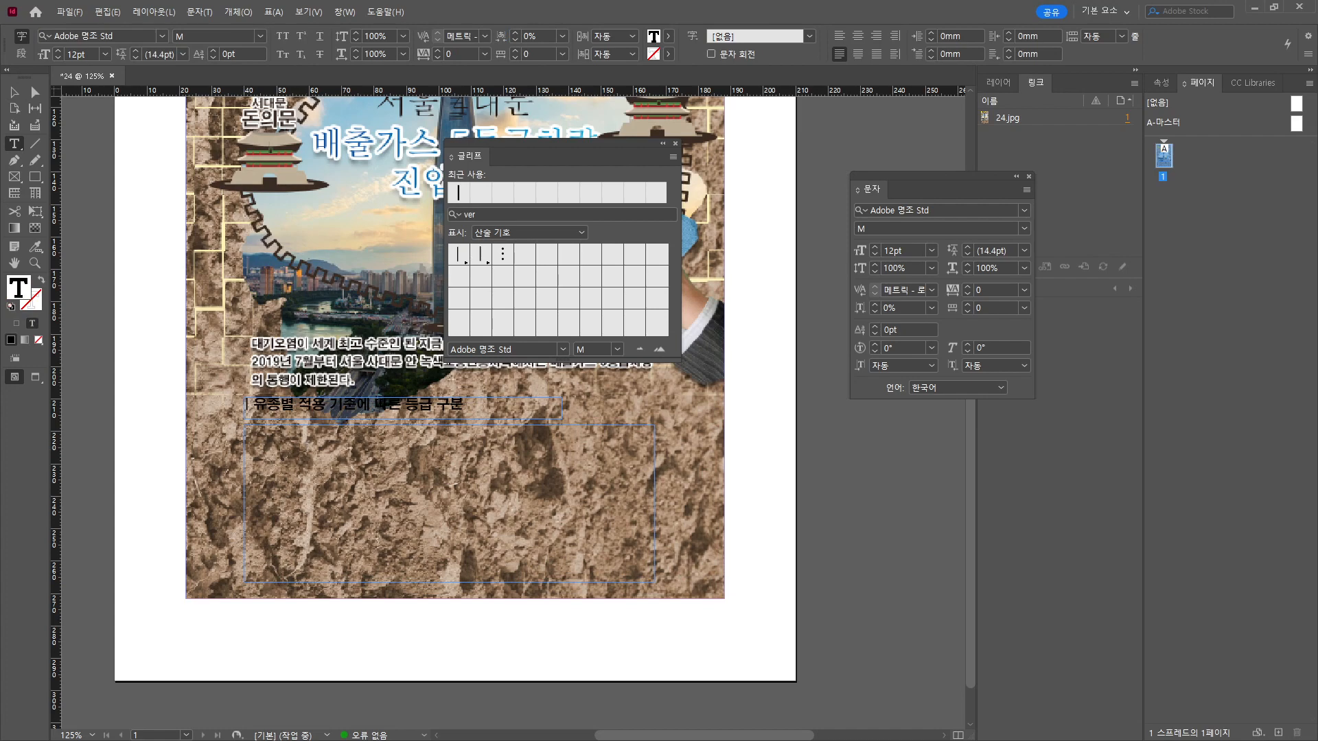
Insert a table with 6 body rows and 4 columns into the new text frame, matching the reference PDF.
{"action": "left_click", "coordinate": [274, 12]}
{"action": "left_click", "coordinate": [297, 26]}
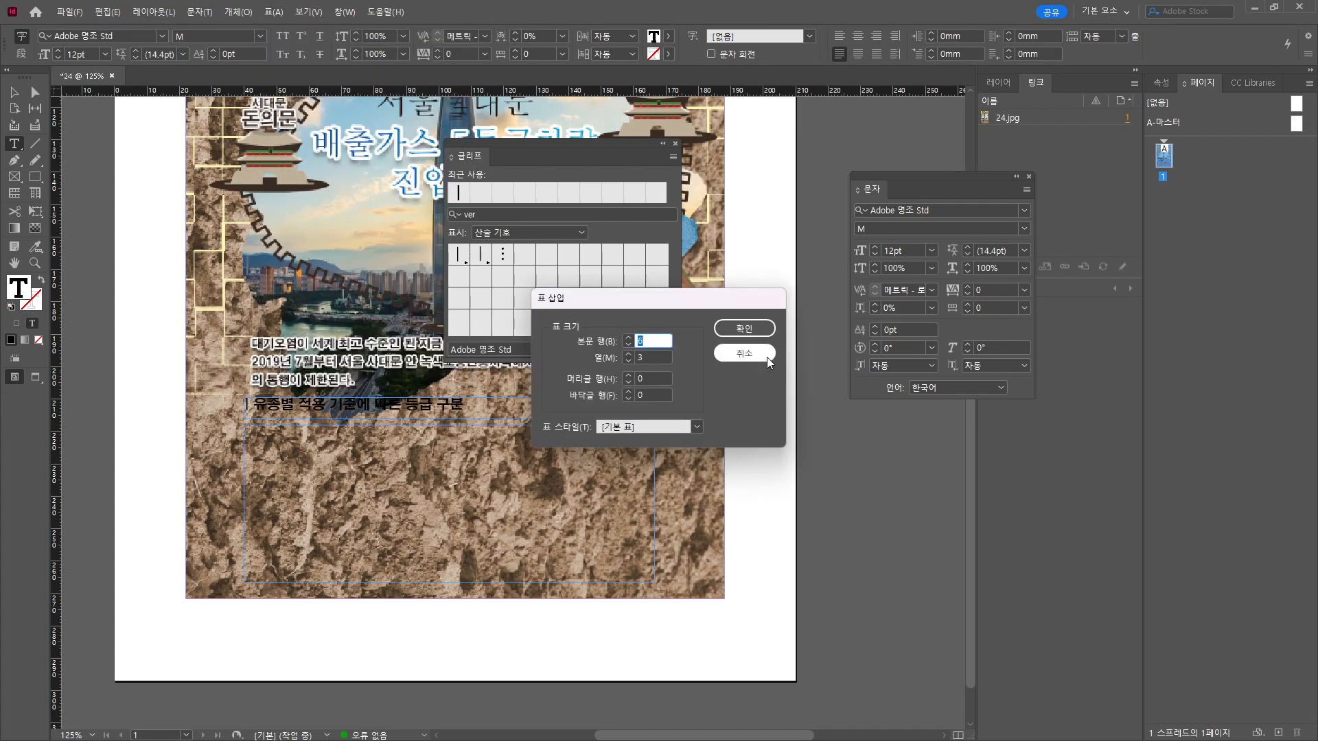
{"action": "key", "text": "alt+Tab"}
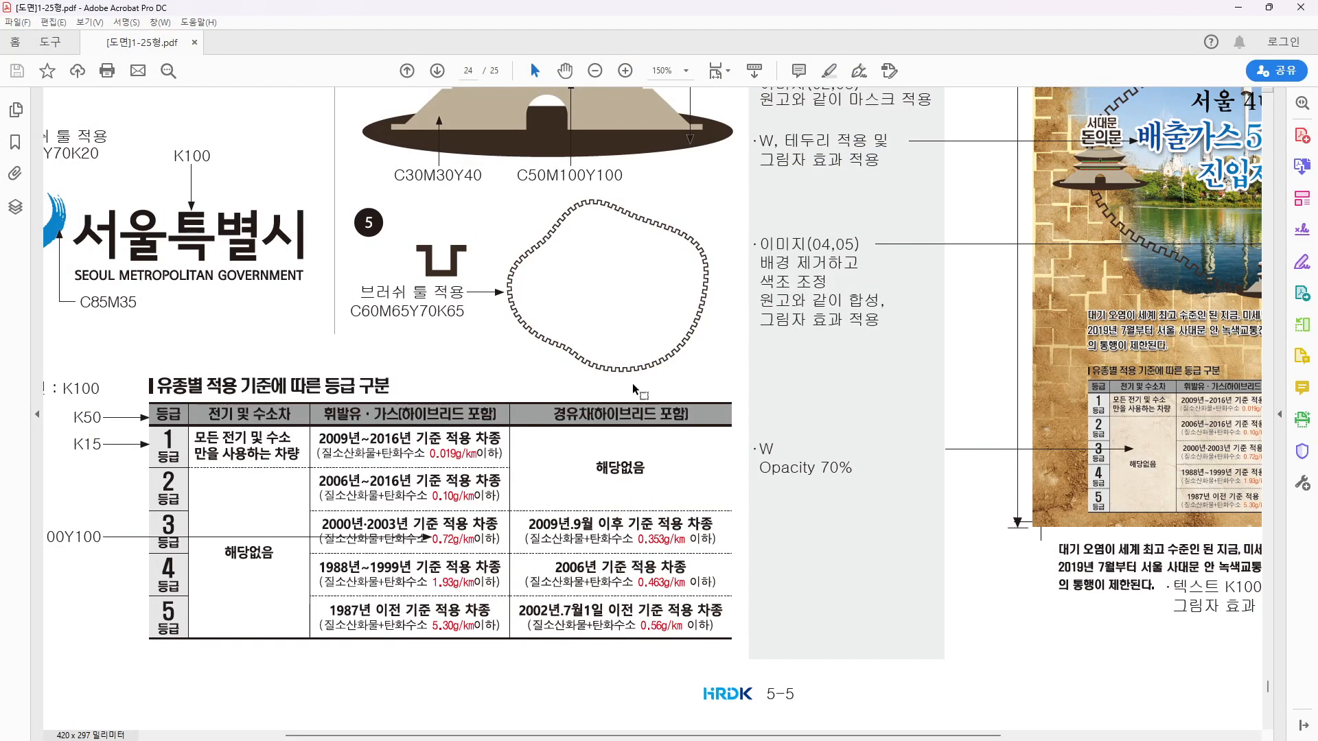
{"action": "key", "text": "alt+Tab"}
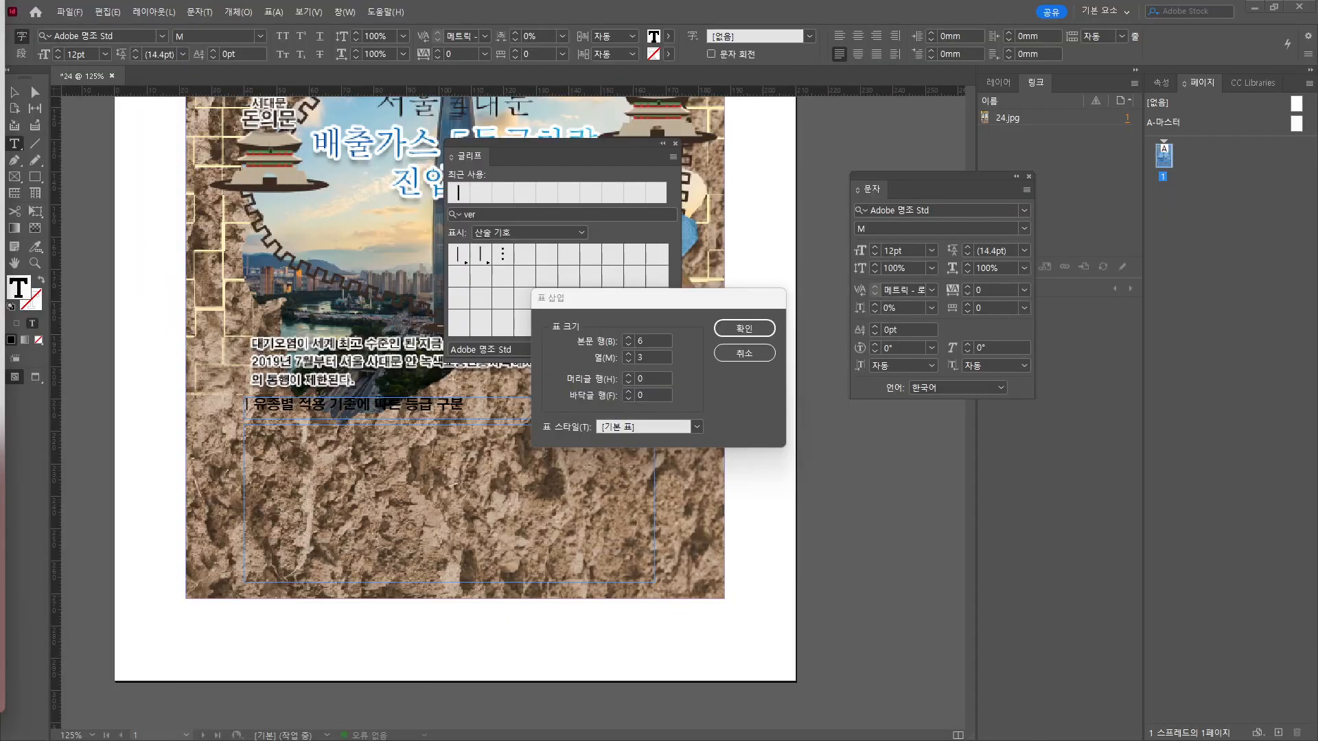
{"action": "double_click", "coordinate": [652, 354]}
{"action": "type", "text": "4"}
{"action": "key", "text": "Return"}
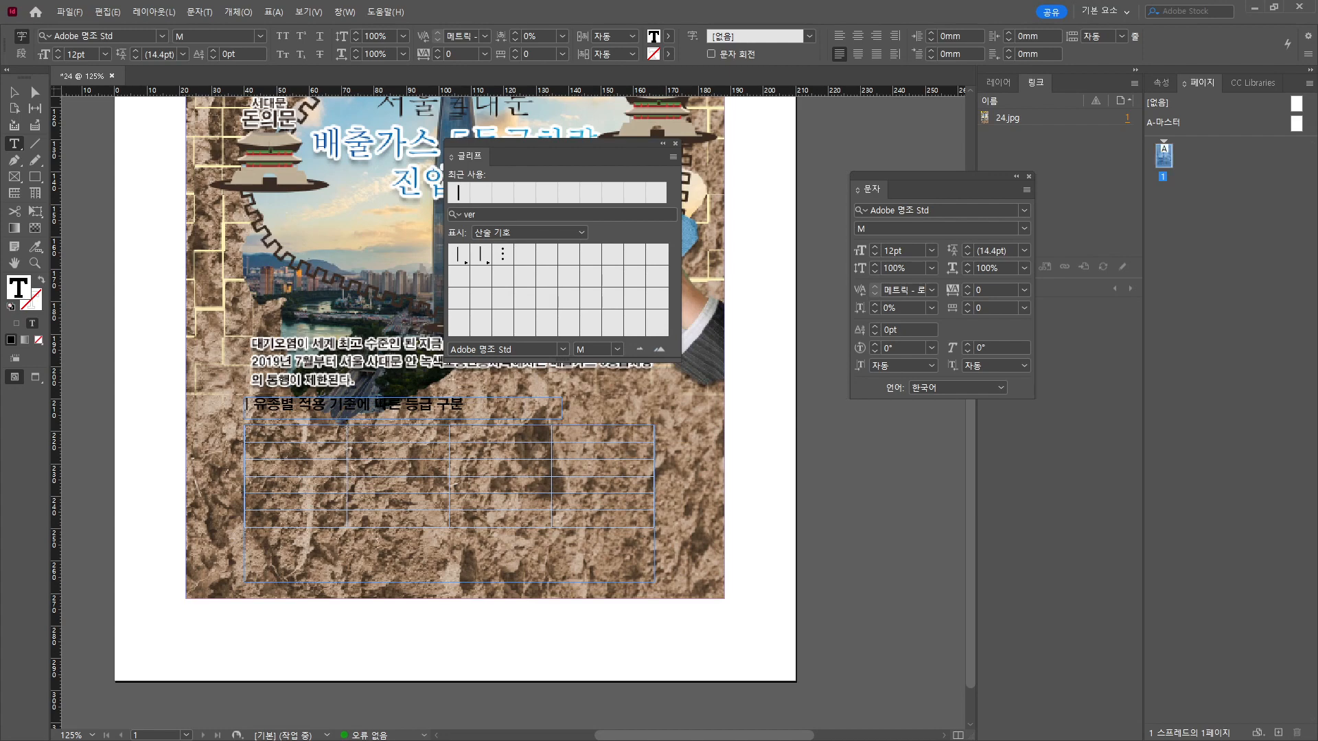
Fill the header row with 등급, 전기 및 수소차, 휘발유가스[하이브리드 포함] and 경유차[하이브리드 포함], and label the rows 1등급 to 5등급.
{"action": "type", "text": "등급\t전기 및 수소차\t휘발유가스(하이브리드 포함)"}
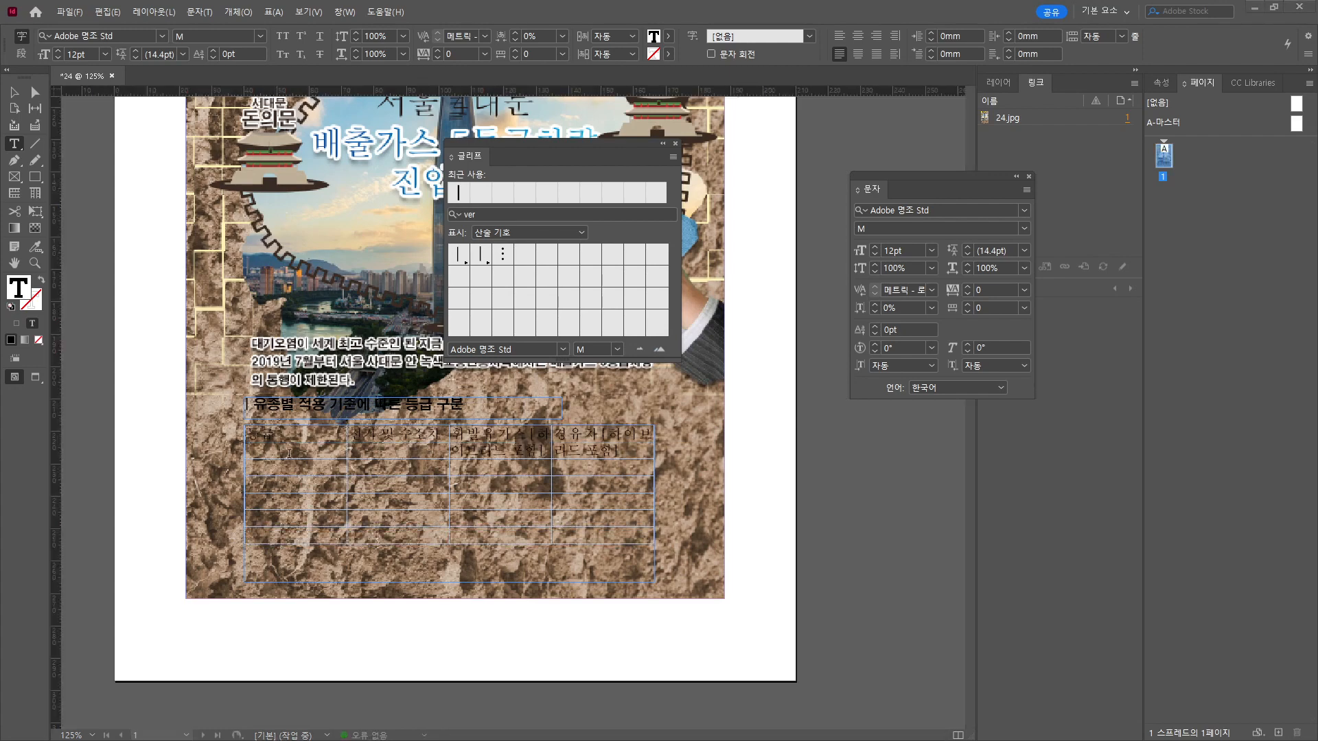
{"action": "left_click", "coordinate": [383, 468]}
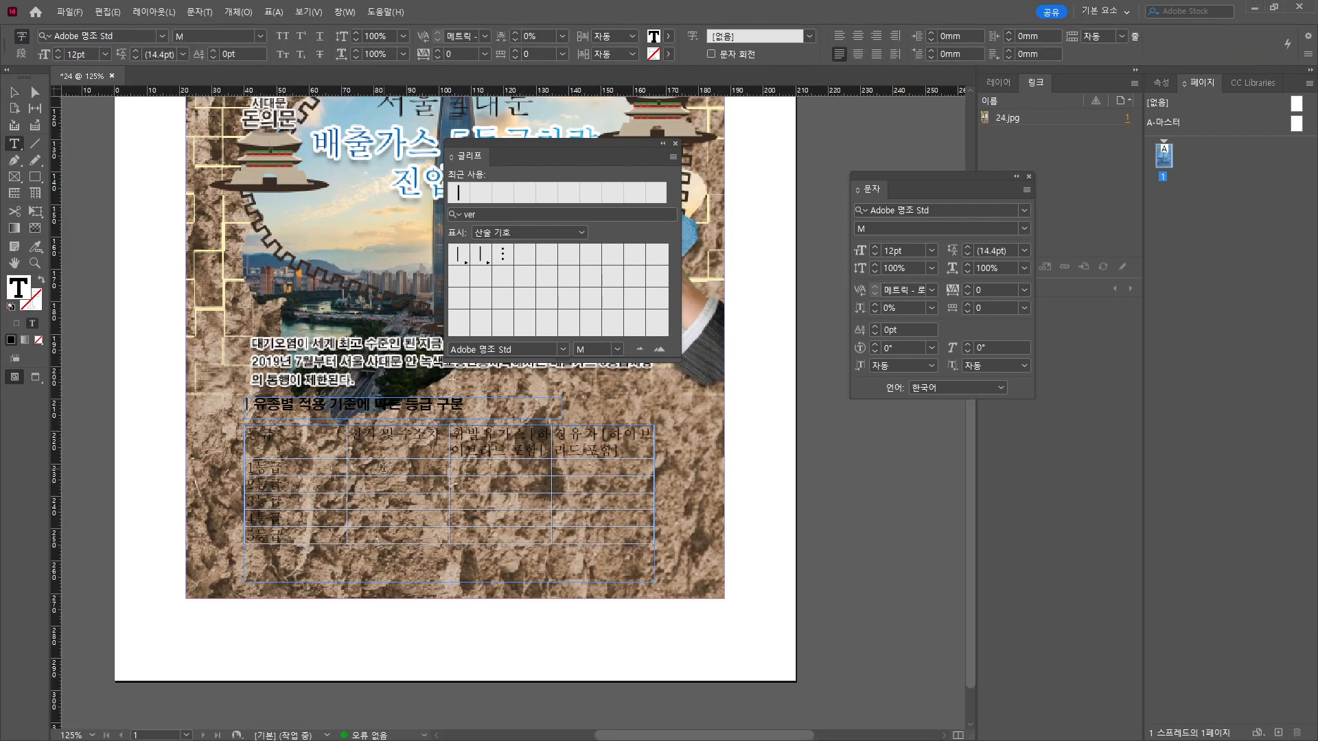
Merge the 2등급 to 5등급 cells of the 전기 및 수소차 column and enter 해당없음 in the merged cell.
{"action": "left_click_drag", "start_coordinate": [376, 486], "coordinate": [377, 537]}
{"action": "right_click", "coordinate": [386, 509]}
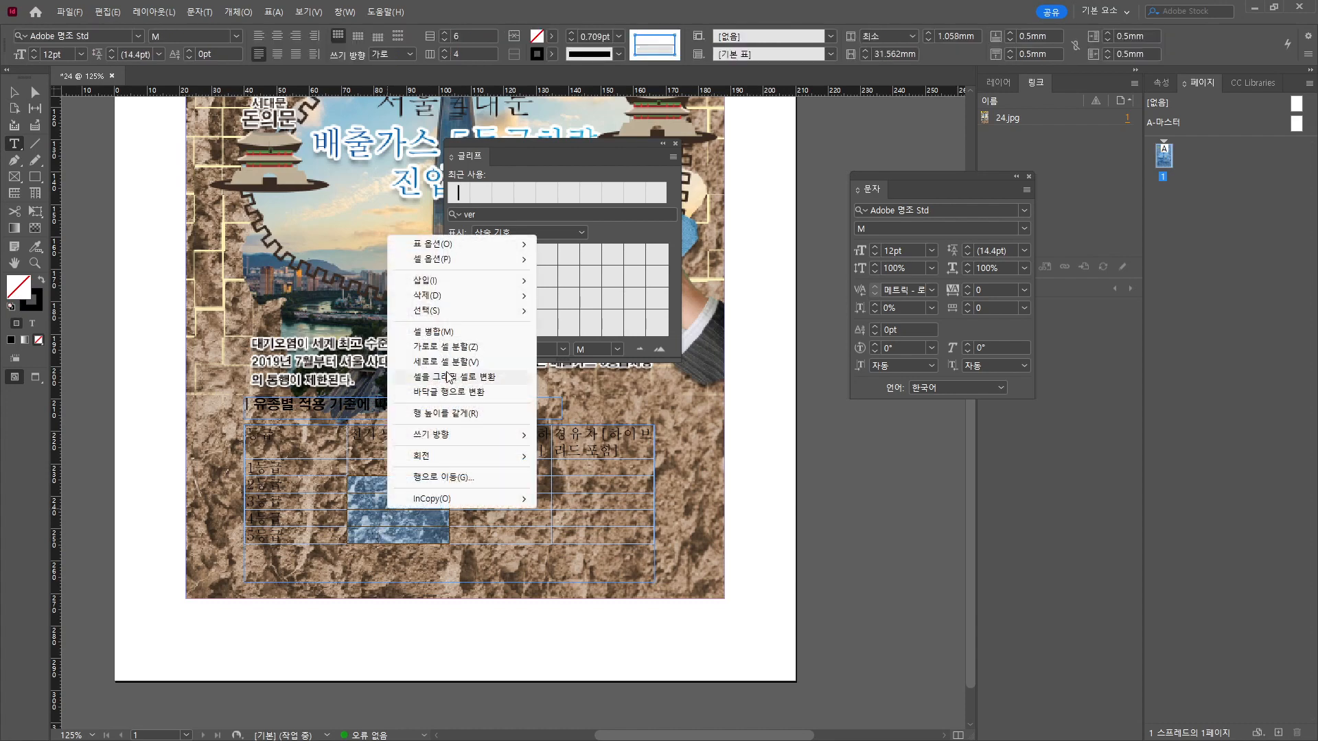
{"action": "left_click", "coordinate": [453, 333]}
{"action": "left_click", "coordinate": [396, 509]}
{"action": "type", "text": "해당없음"}
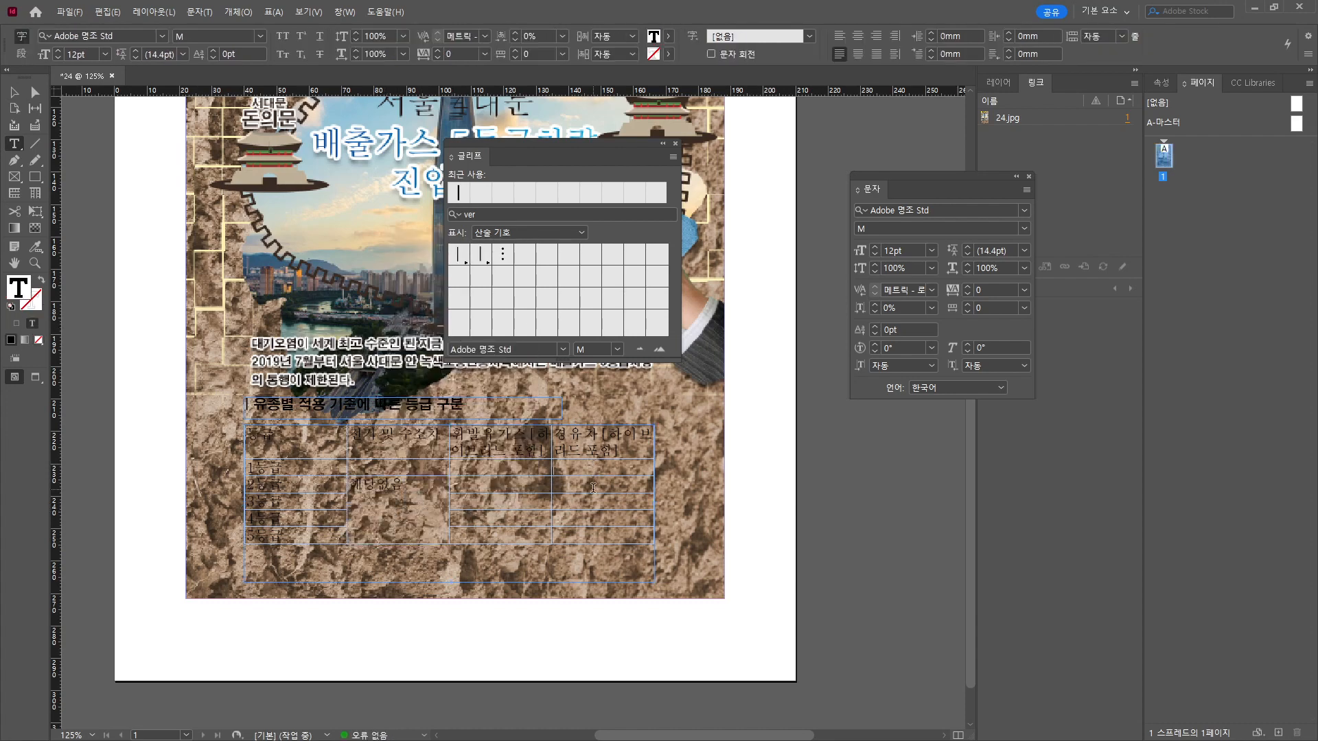
Merge the 1등급 and 2등급 cells of the 경유차 column and fill the merged cell with 해당없음.
{"action": "left_click_drag", "start_coordinate": [593, 488], "coordinate": [587, 467]}
{"action": "right_click", "coordinate": [586, 466]}
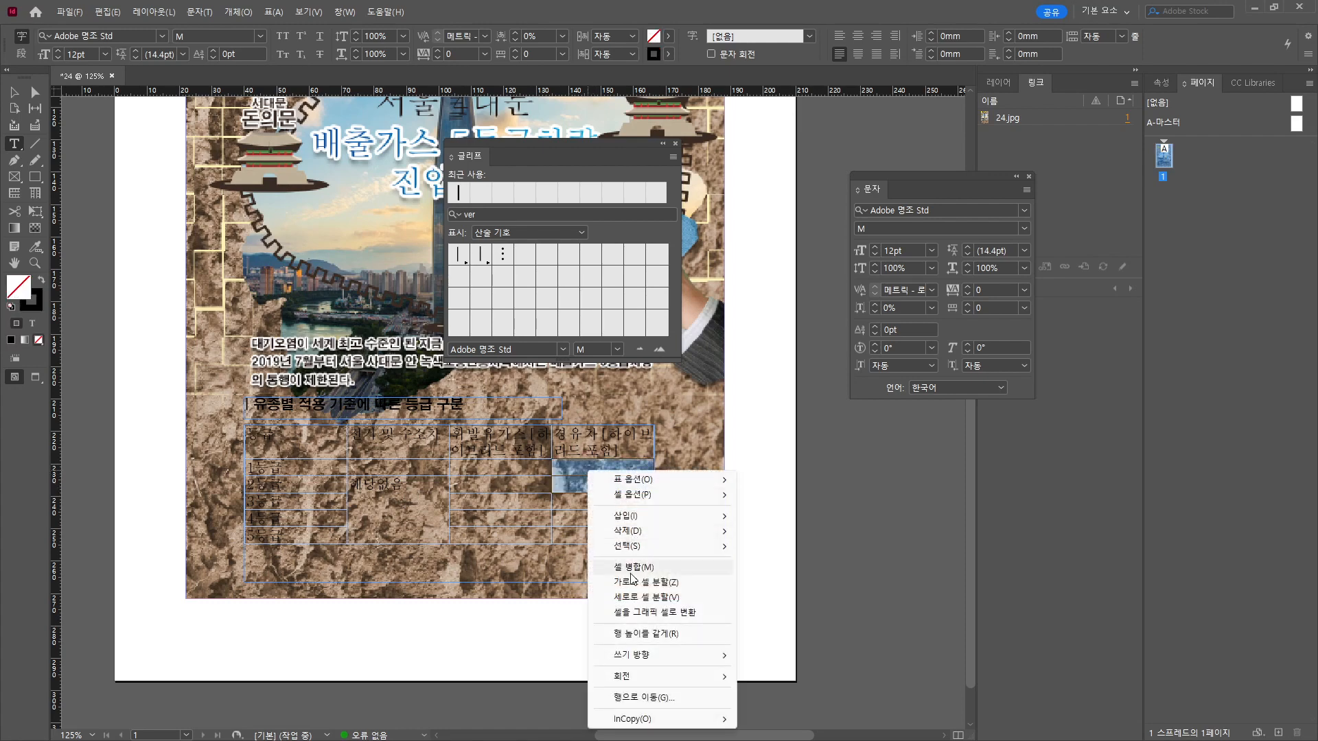
{"action": "left_click", "coordinate": [630, 571]}
{"action": "left_click", "coordinate": [583, 481]}
{"action": "key", "text": "ctrl+v"}
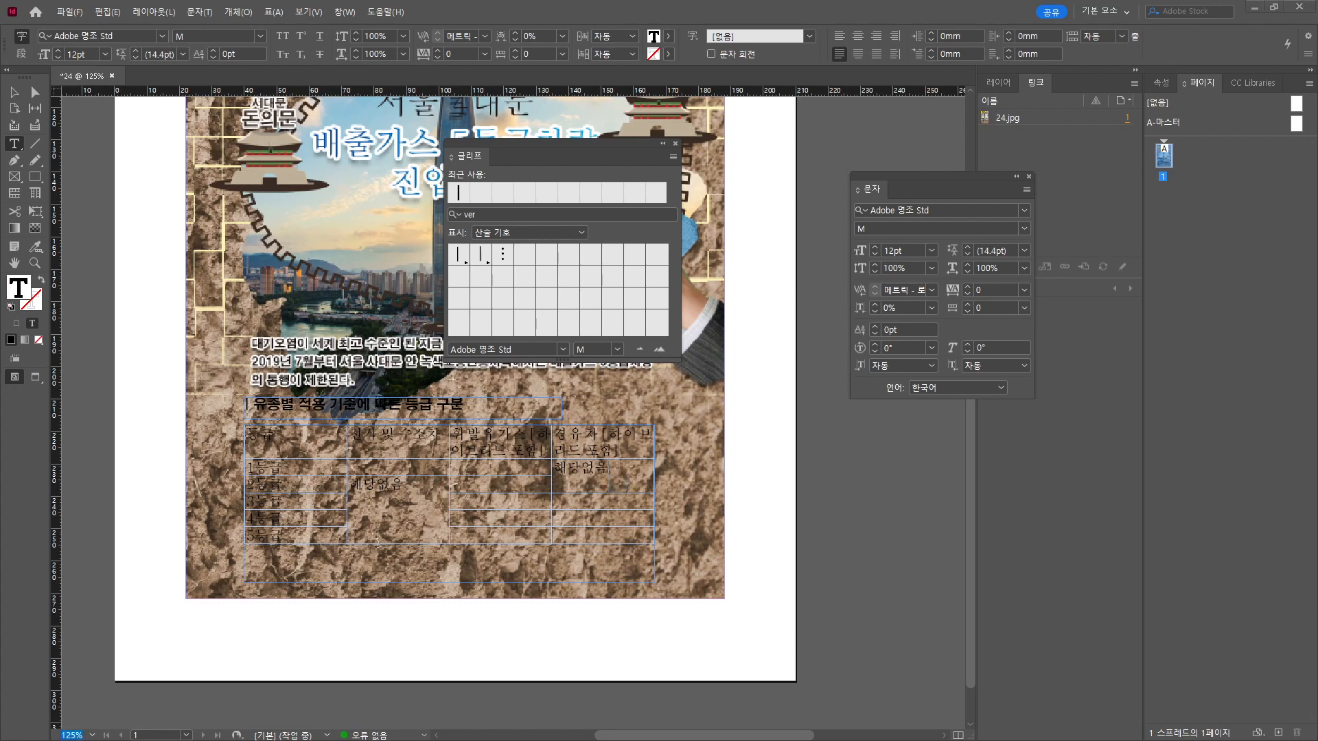
Fill the 1등급 cells with 모든 전기 및 수소만을 사용하는 차량 and 2009년~2016년 기준 적용 차종 (질소산화물+탄화수소 0.019g/km이하); enlarge the frame to about 162 × 80 mm.
{"action": "left_click", "coordinate": [373, 475]}
{"action": "key", "text": "ctrl+v"}
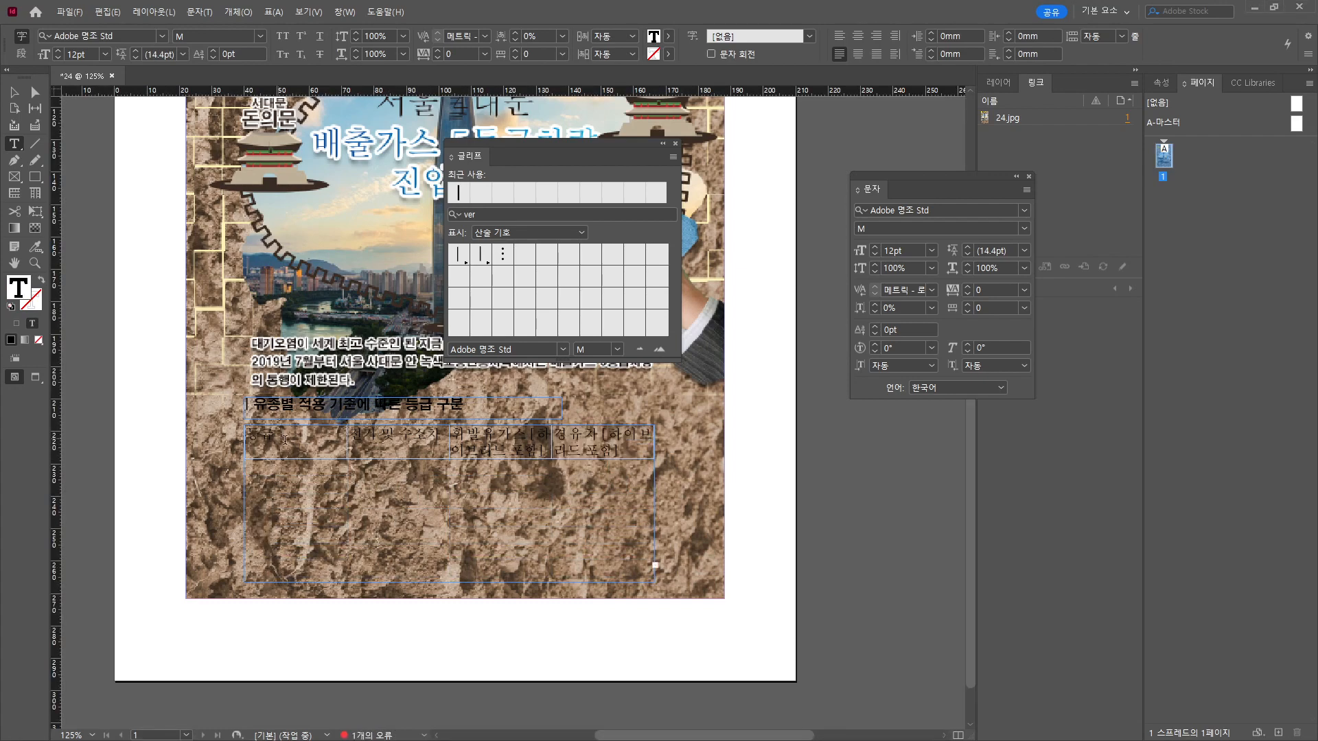
{"action": "left_click_drag", "start_coordinate": [655, 582], "coordinate": [770, 686]}
Select the whole table and reduce its text size to 9 pt.
{"action": "left_click", "coordinate": [244, 425]}
{"action": "left_click", "coordinate": [34, 58]}
{"action": "left_click", "coordinate": [34, 58]}
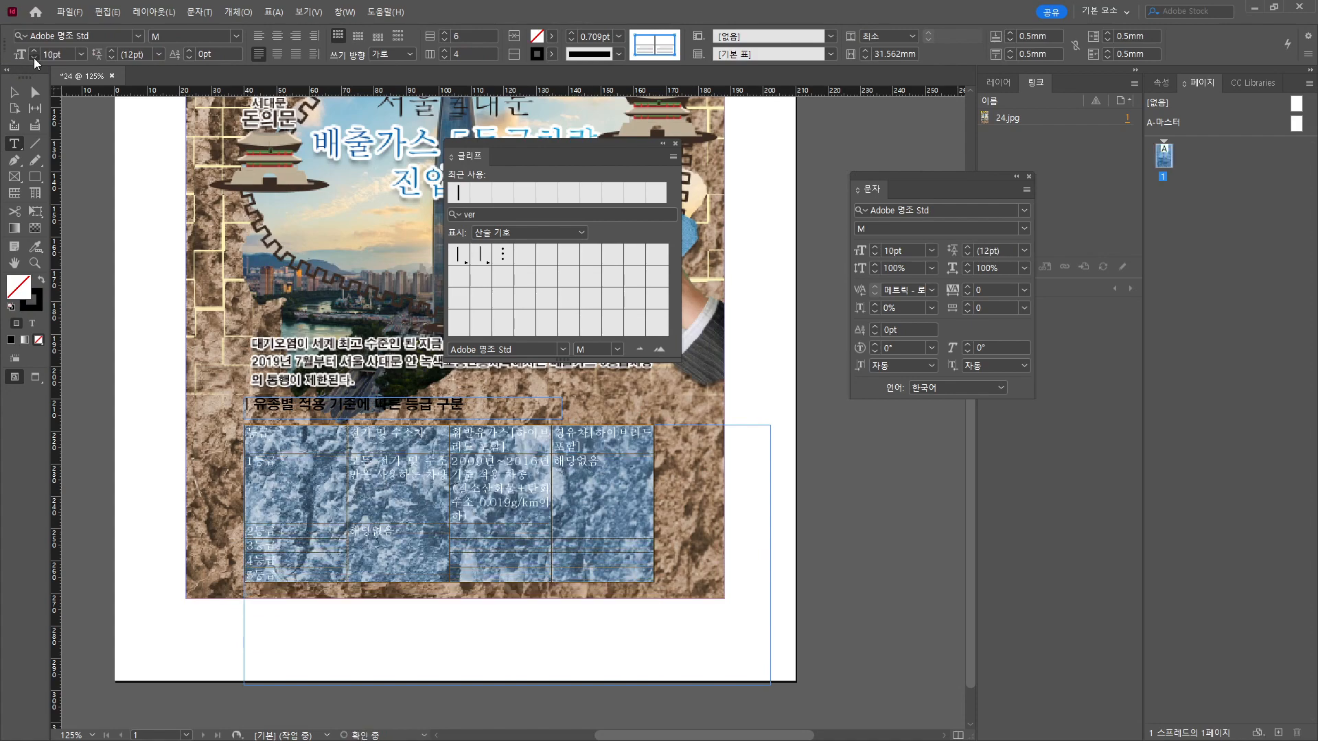
{"action": "left_click", "coordinate": [13, 92]}
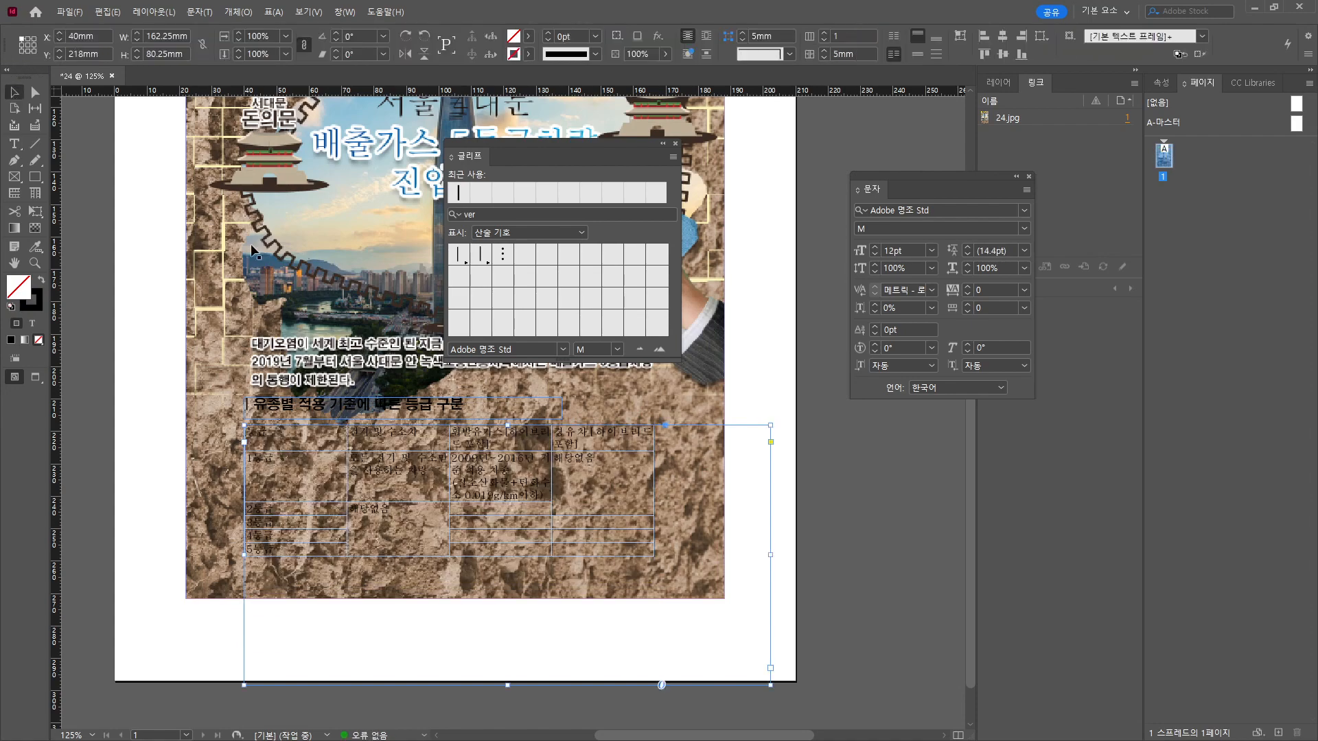
Paste 2006년~2016년 기준 적용 차종 (질소산화물+탄화수소 0.010g/km이하) into the 2등급 cell of the 휘발유가스 column.
{"action": "scroll", "coordinate": [569, 538], "scroll_direction": "up", "scroll_amount": 2}
{"action": "left_click_drag", "start_coordinate": [463, 486], "coordinate": [611, 487]}
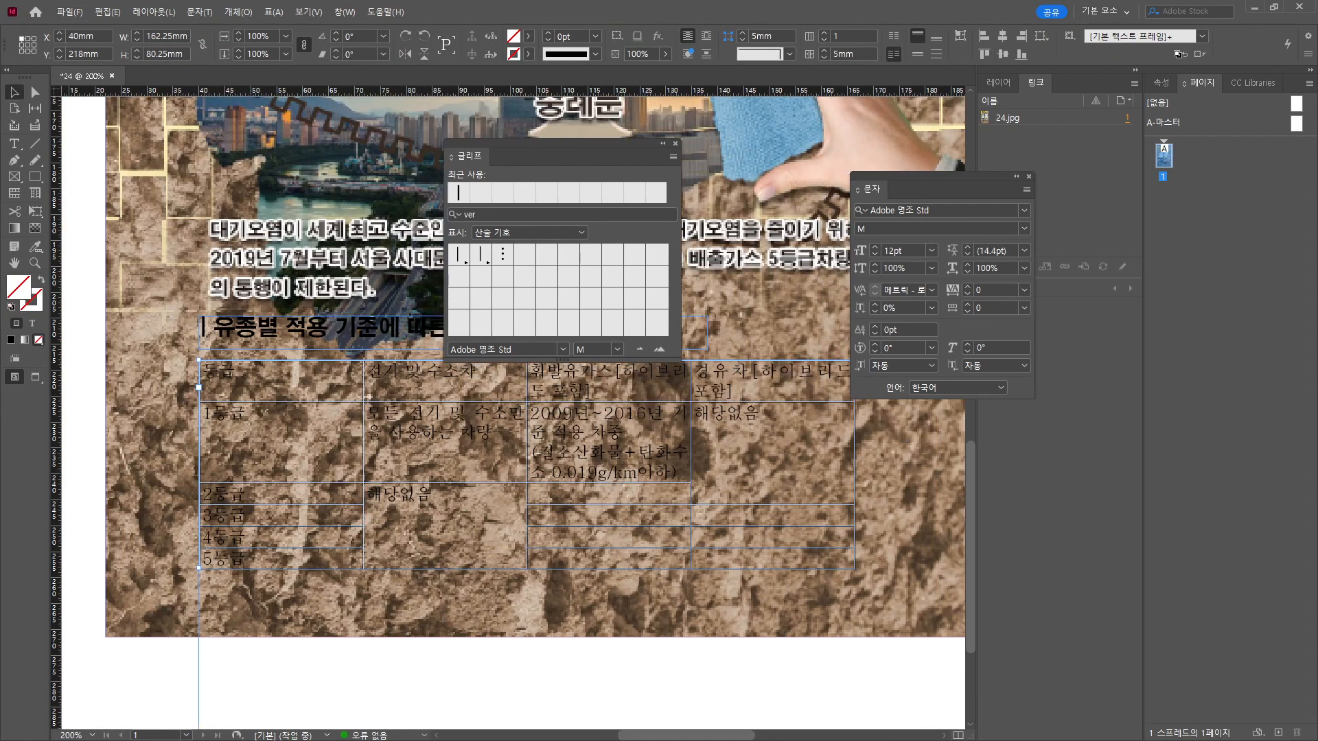
{"action": "key", "text": "alt+Tab"}
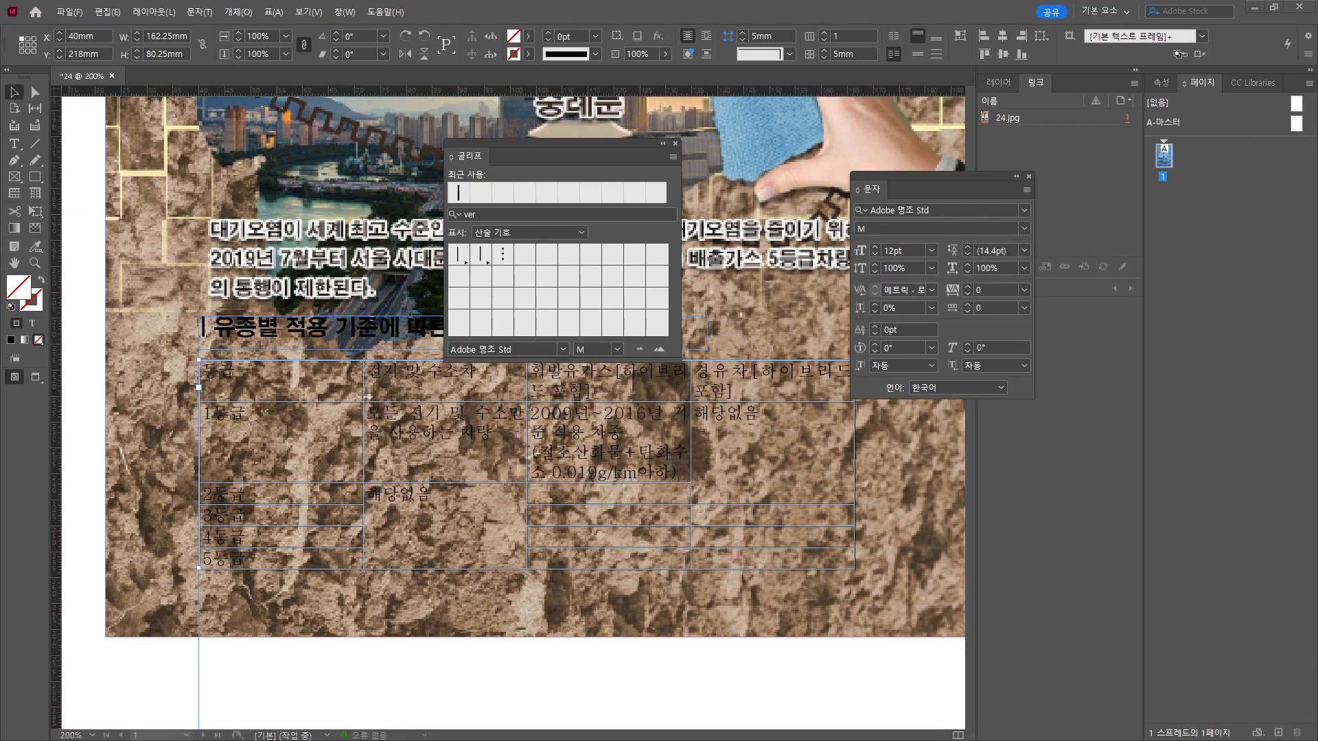
{"action": "key", "text": "ctrl+v"}
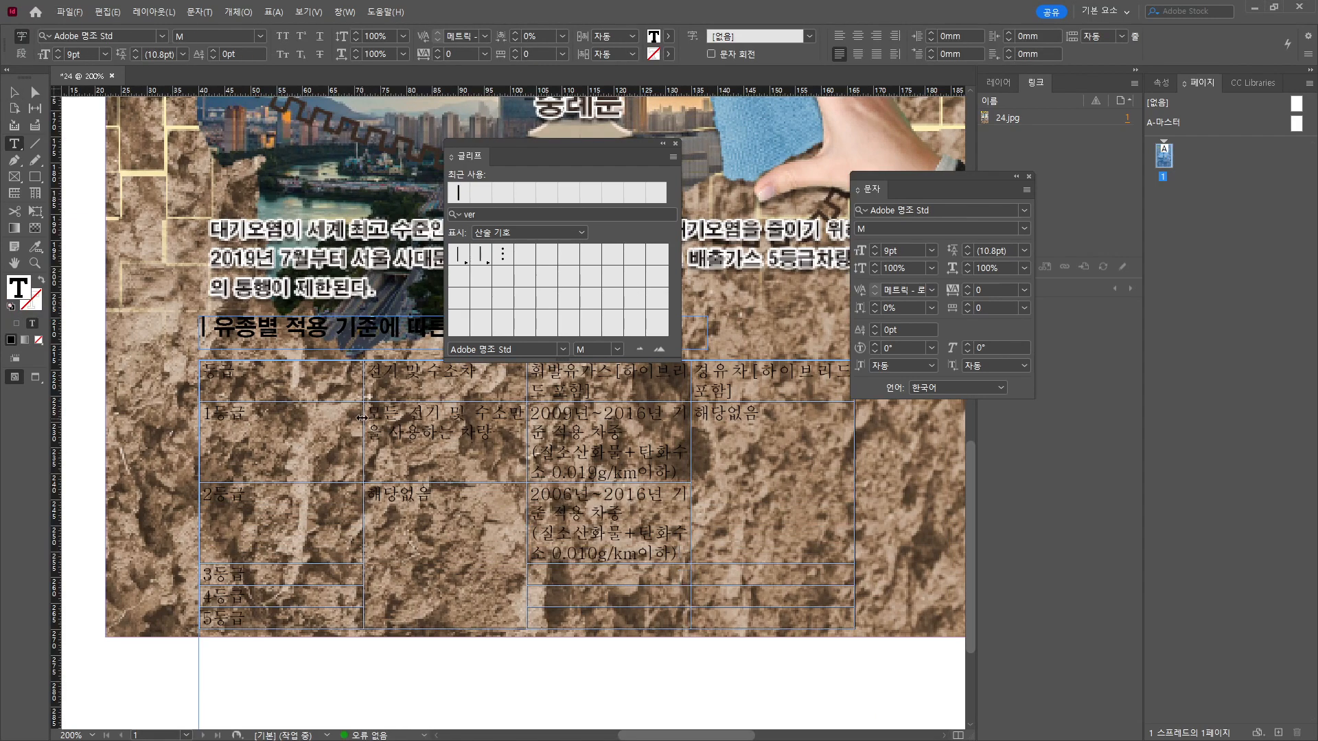
Narrow the 등급 and 전기 및 수소차 columns, giving the freed width to the 휘발유가스 column.
{"action": "left_click_drag", "start_coordinate": [364, 416], "coordinate": [270, 416]}
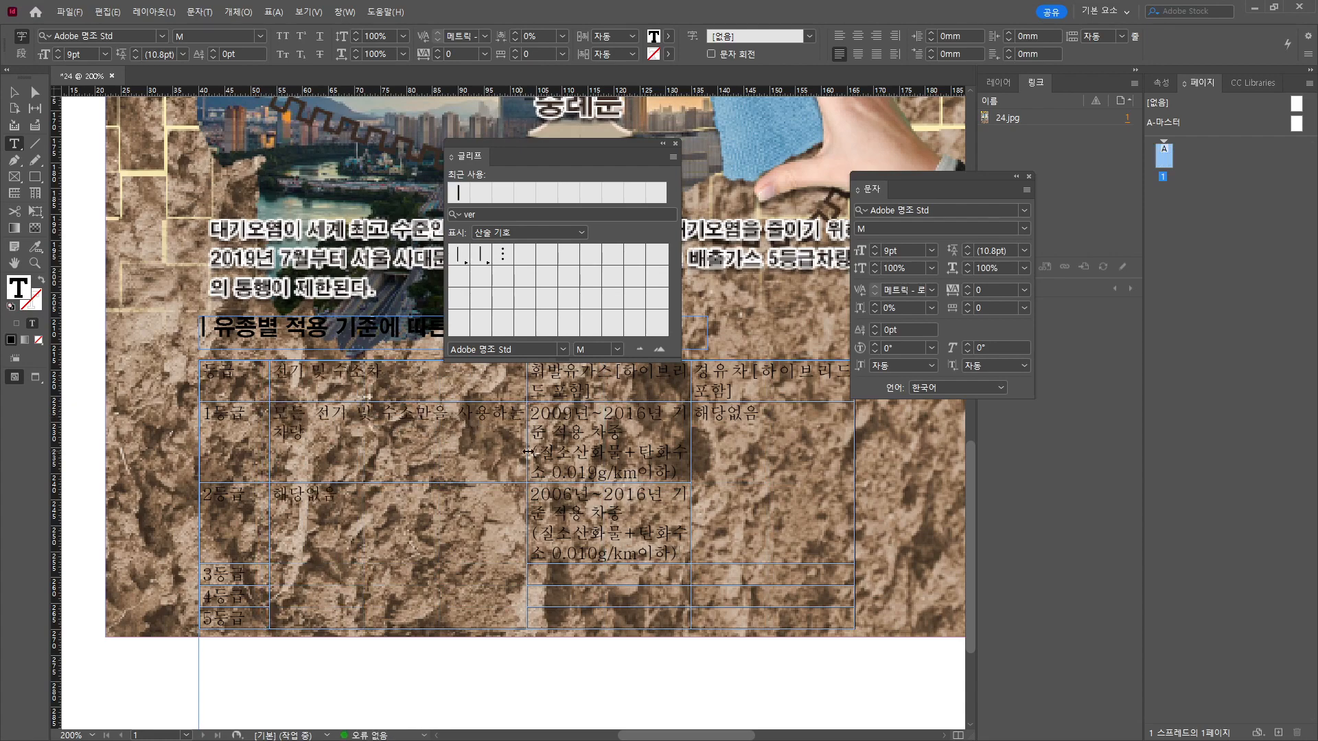
{"action": "left_click_drag", "start_coordinate": [530, 453], "coordinate": [424, 451]}
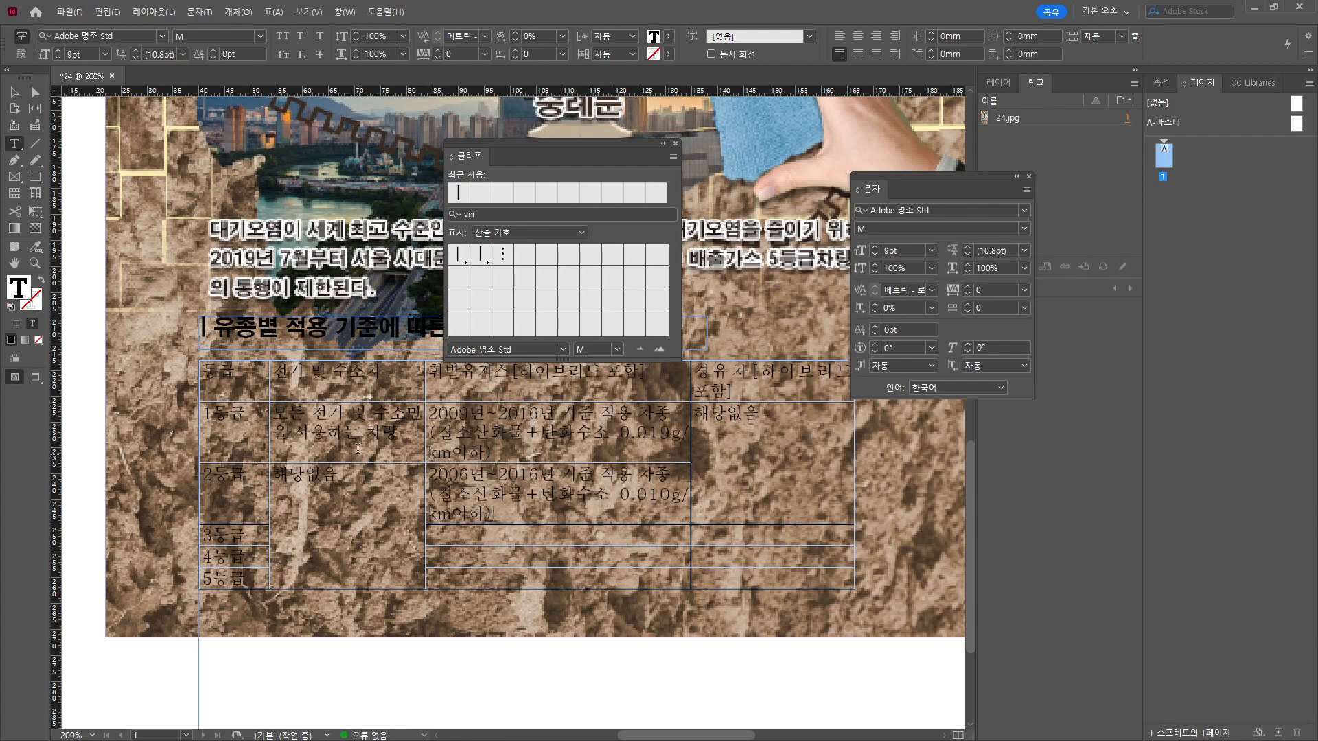
{"action": "left_click", "coordinate": [14, 92]}
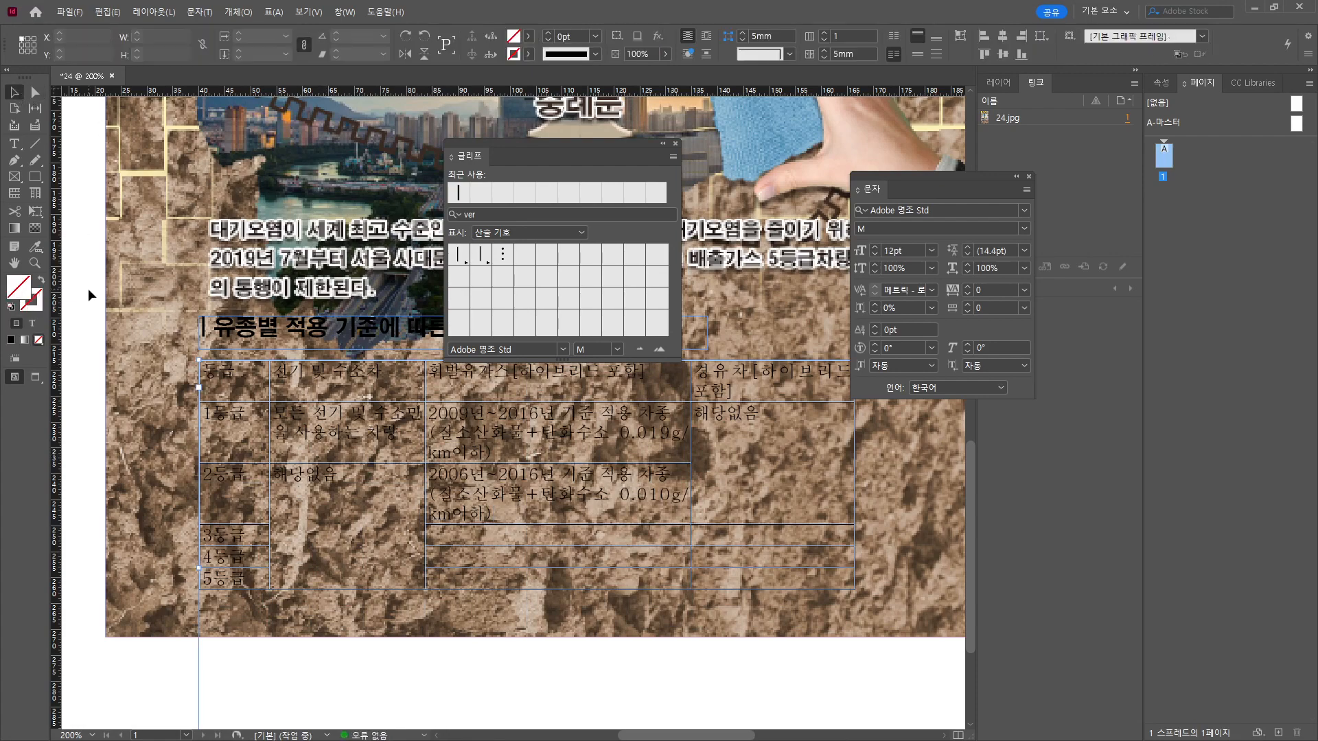
Move the placed 24.jpg artwork up to Y -48.5 mm, clear of the table, and move the Glyphs panel out of the way.
{"action": "left_click", "coordinate": [150, 262]}
{"action": "left_click_drag", "start_coordinate": [578, 566], "coordinate": [299, 148]}
{"action": "scroll", "coordinate": [206, 286], "scroll_direction": "down", "scroll_amount": 2}
{"action": "left_click_drag", "start_coordinate": [206, 288], "coordinate": [343, 514]}
{"action": "left_click_drag", "start_coordinate": [393, 451], "coordinate": [567, 473]}
{"action": "left_click_drag", "start_coordinate": [564, 615], "coordinate": [491, 387]}
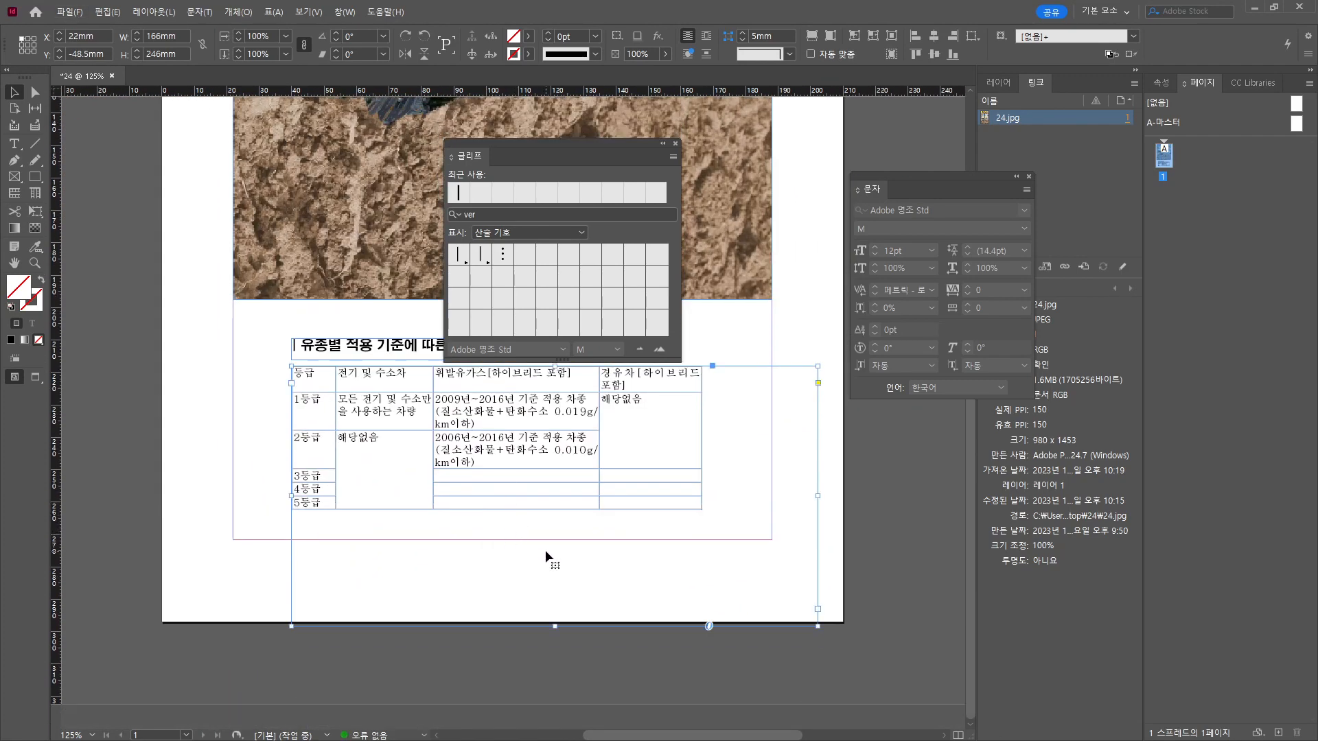
{"action": "left_click", "coordinate": [545, 550]}
{"action": "scroll", "coordinate": [546, 550], "scroll_direction": "up", "scroll_amount": 1}
{"action": "left_click_drag", "start_coordinate": [632, 142], "coordinate": [1078, 511]}
Fill the 휘발유가스 cells of 3등급, 4등급 and 5등급 with the 2000년~2003년 (0.72g/km), 1988년~1999년 (1.93g/km) and 1987년 이전 (5.30g/km) criteria.
{"action": "left_click", "coordinate": [181, 479]}
{"action": "key", "text": "ctrl+v"}
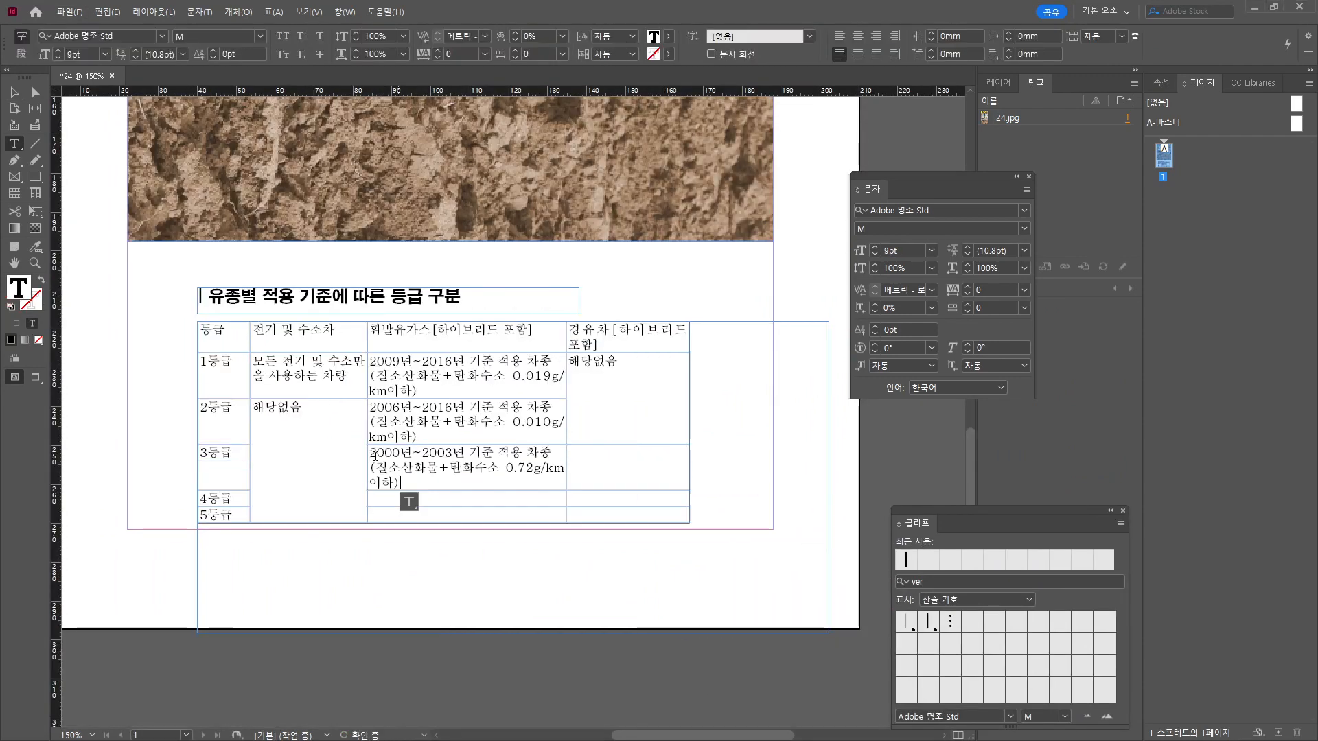
{"action": "left_click", "coordinate": [381, 499]}
{"action": "key", "text": "ctrl+v"}
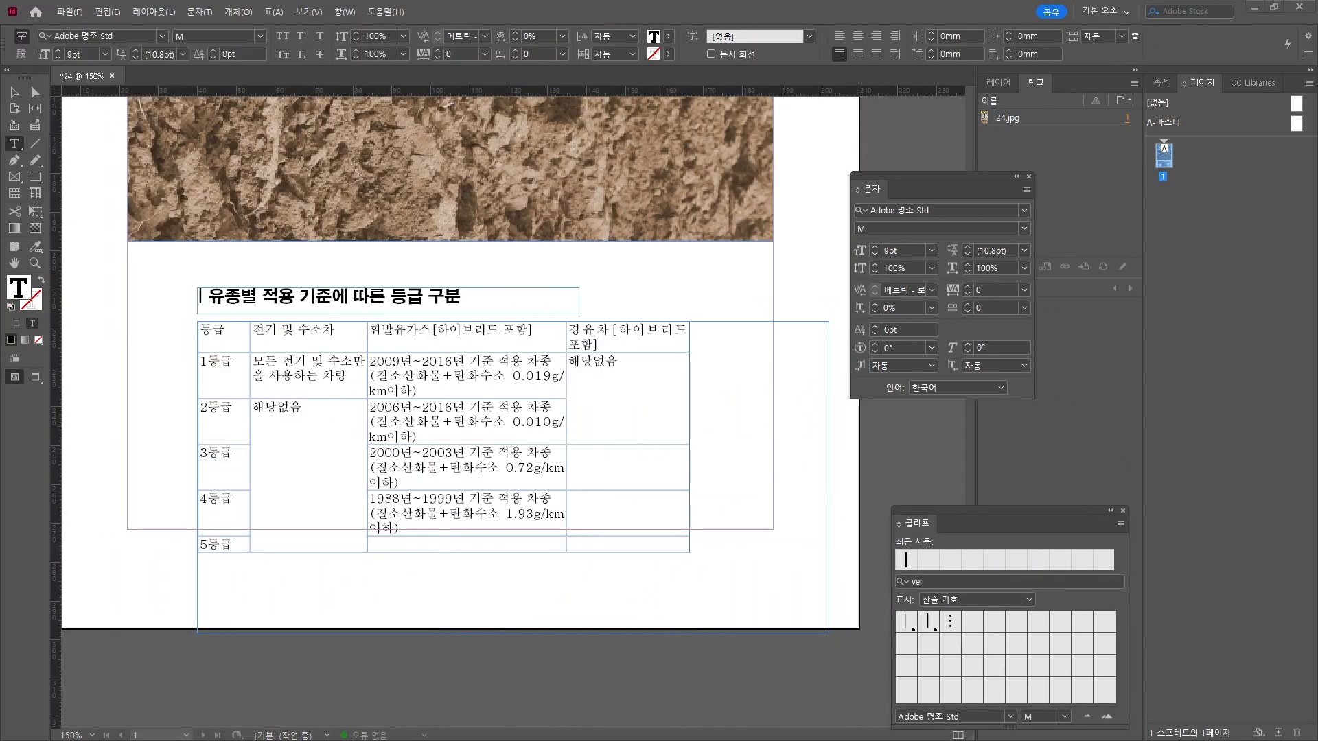
{"action": "left_click", "coordinate": [382, 544]}
{"action": "key", "text": "ctrl+v"}
Fill the 경유차 cells of 3등급, 4등급 and 5등급 with the 2009년.9월 이후 (0.353/km), 2006년 (0.463/km) and 2002년.7월1일 이전 (0.56/km) criteria.
{"action": "left_click", "coordinate": [584, 453]}
{"action": "key", "text": "ctrl+v"}
{"action": "left_click", "coordinate": [583, 513]}
{"action": "key", "text": "ctrl+v"}
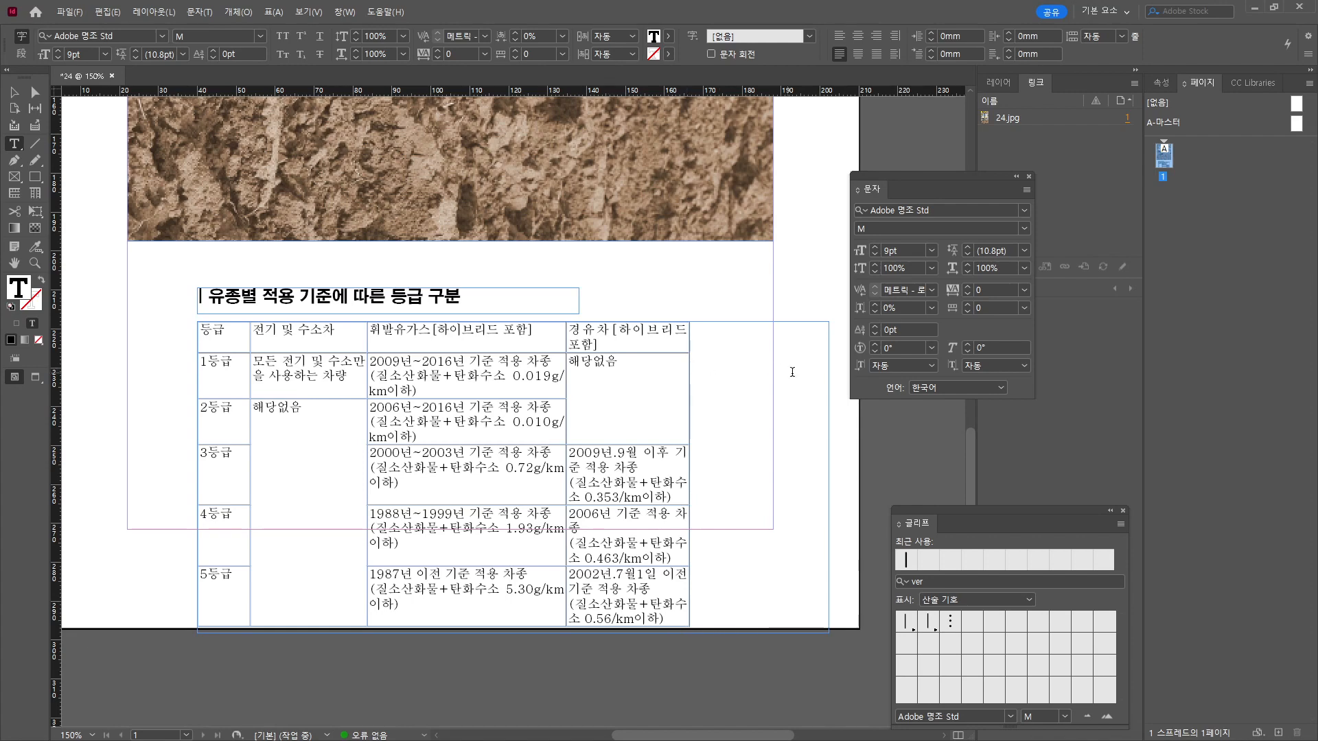
Widen the criteria table's columns toward the frame's free space and narrow the 등급 column.
{"action": "left_click_drag", "start_coordinate": [690, 376], "coordinate": [729, 385]}
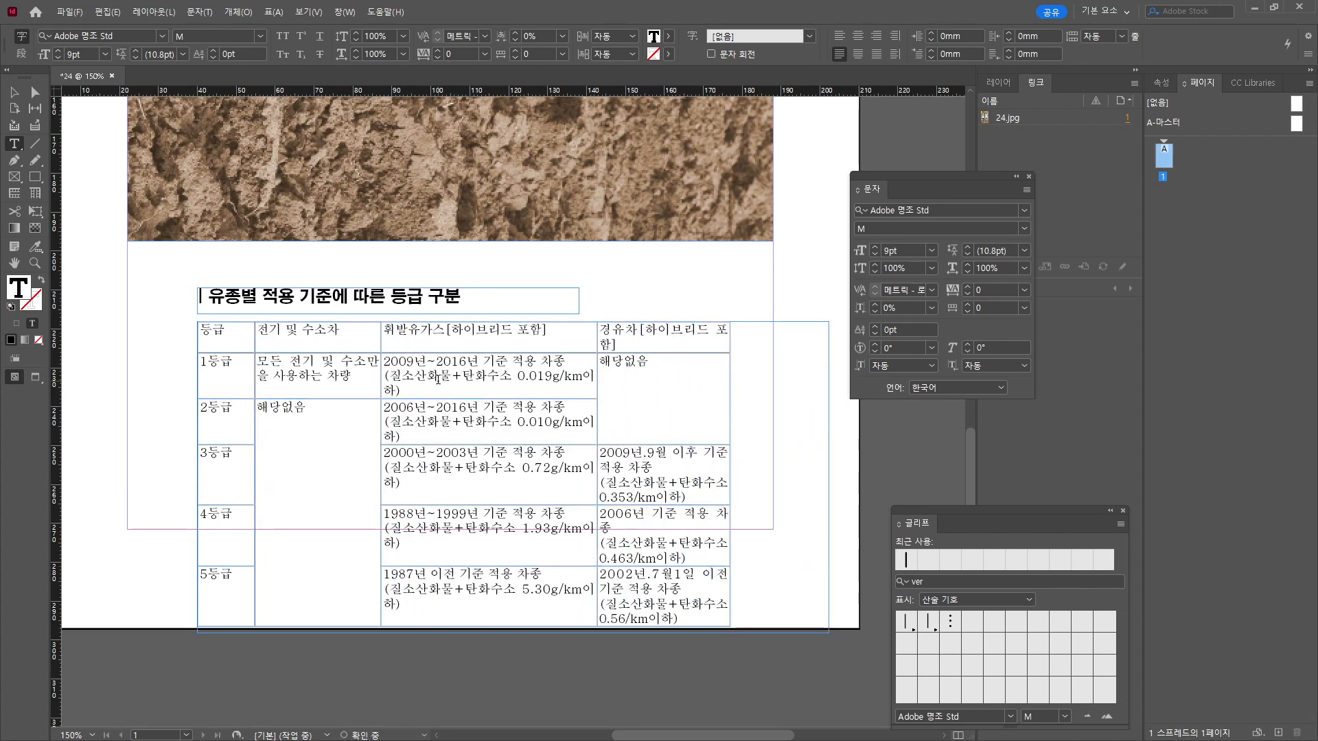
{"action": "left_click_drag", "start_coordinate": [255, 379], "coordinate": [240, 377]}
Centre the table's header row text horizontally and vertically and set its size to 10 pt.
{"action": "left_click", "coordinate": [198, 337]}
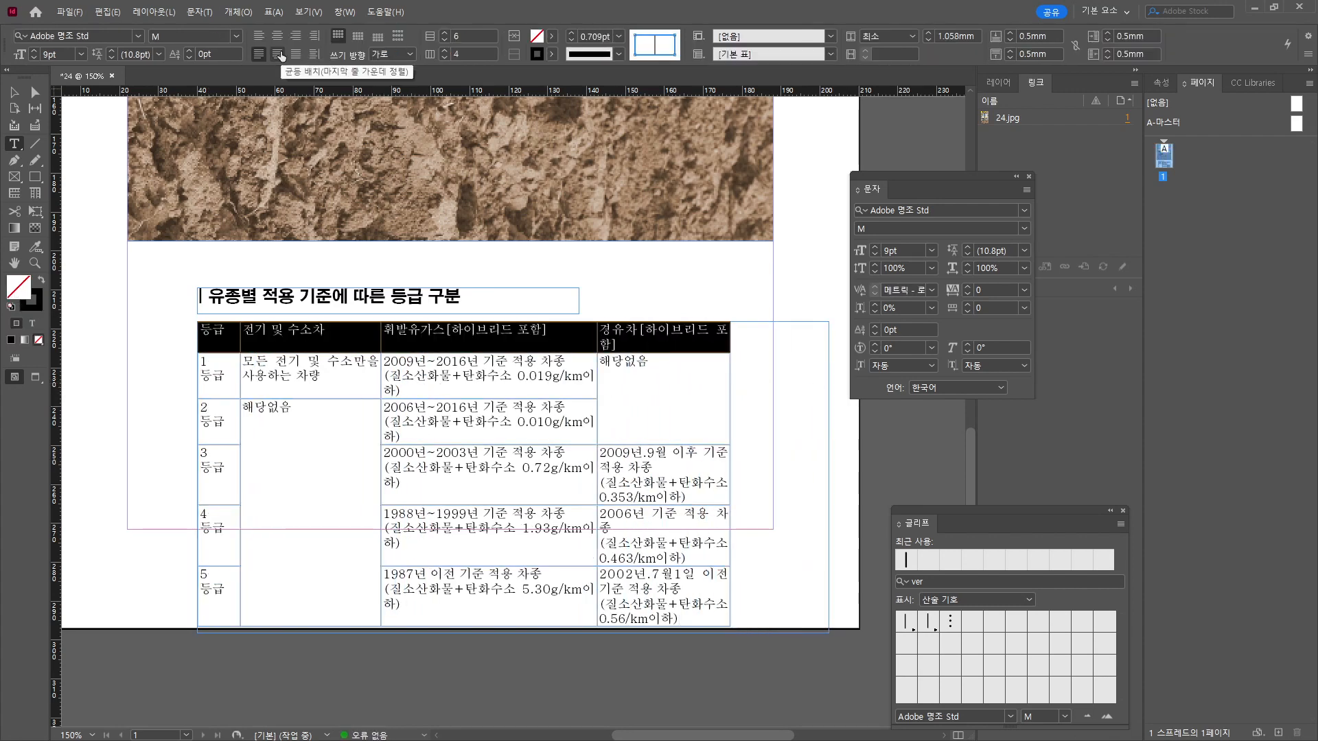
{"action": "left_click", "coordinate": [279, 55]}
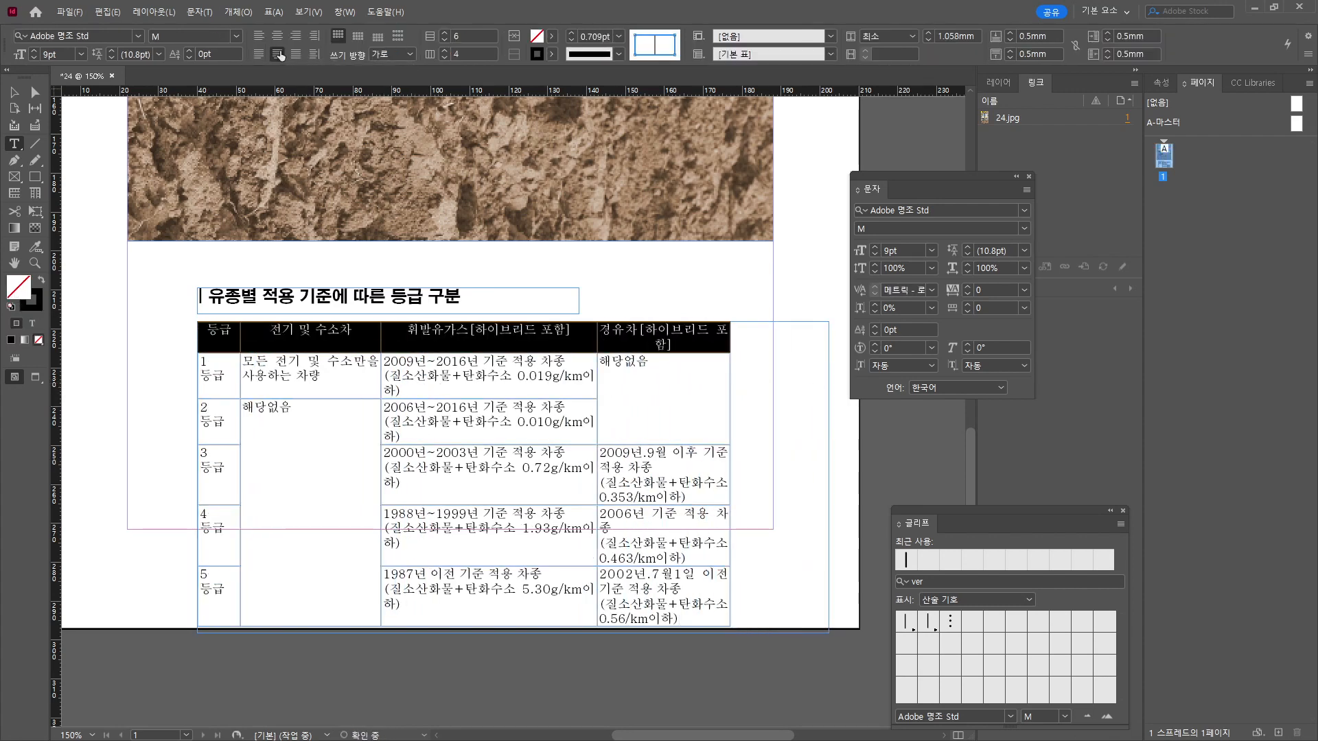
{"action": "left_click", "coordinate": [358, 36]}
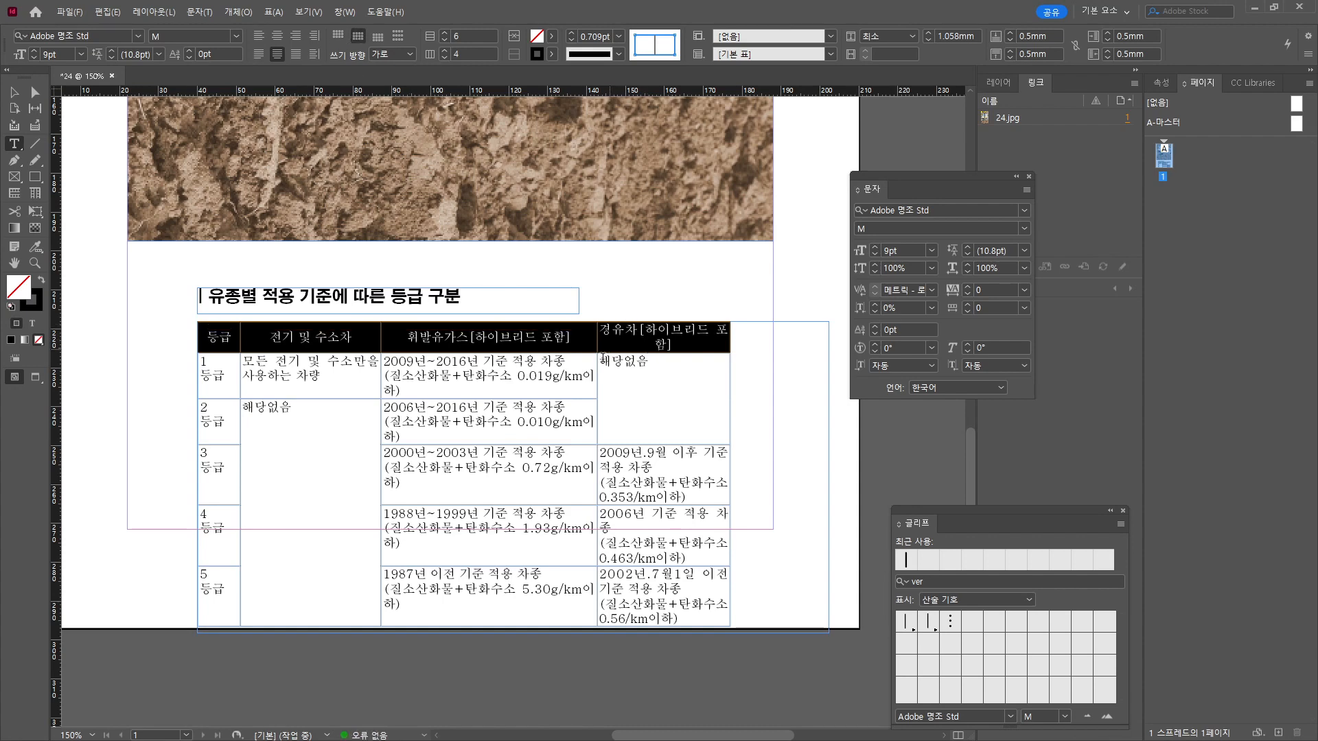
{"action": "left_click", "coordinate": [34, 51]}
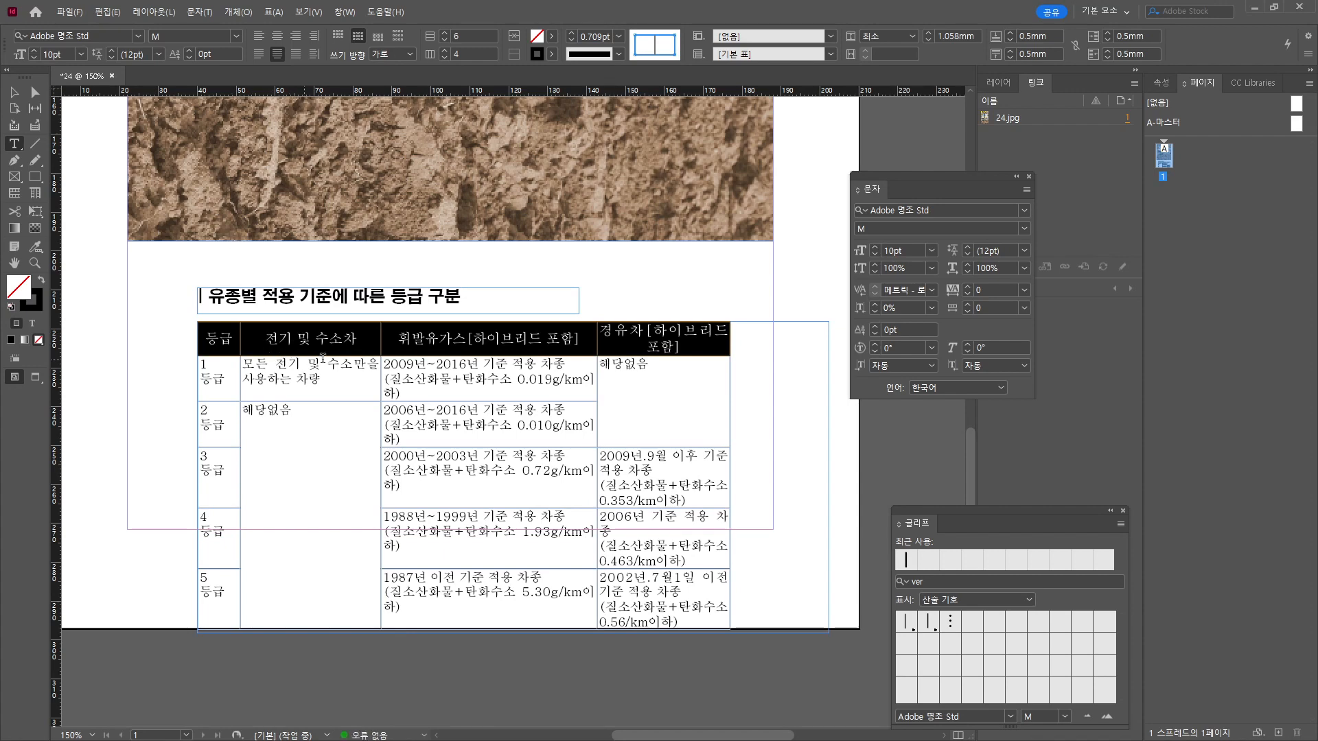
Adjust the header row's height and widen the table's columns to fill the full width of the text frame.
{"action": "left_click_drag", "start_coordinate": [332, 356], "coordinate": [332, 355]}
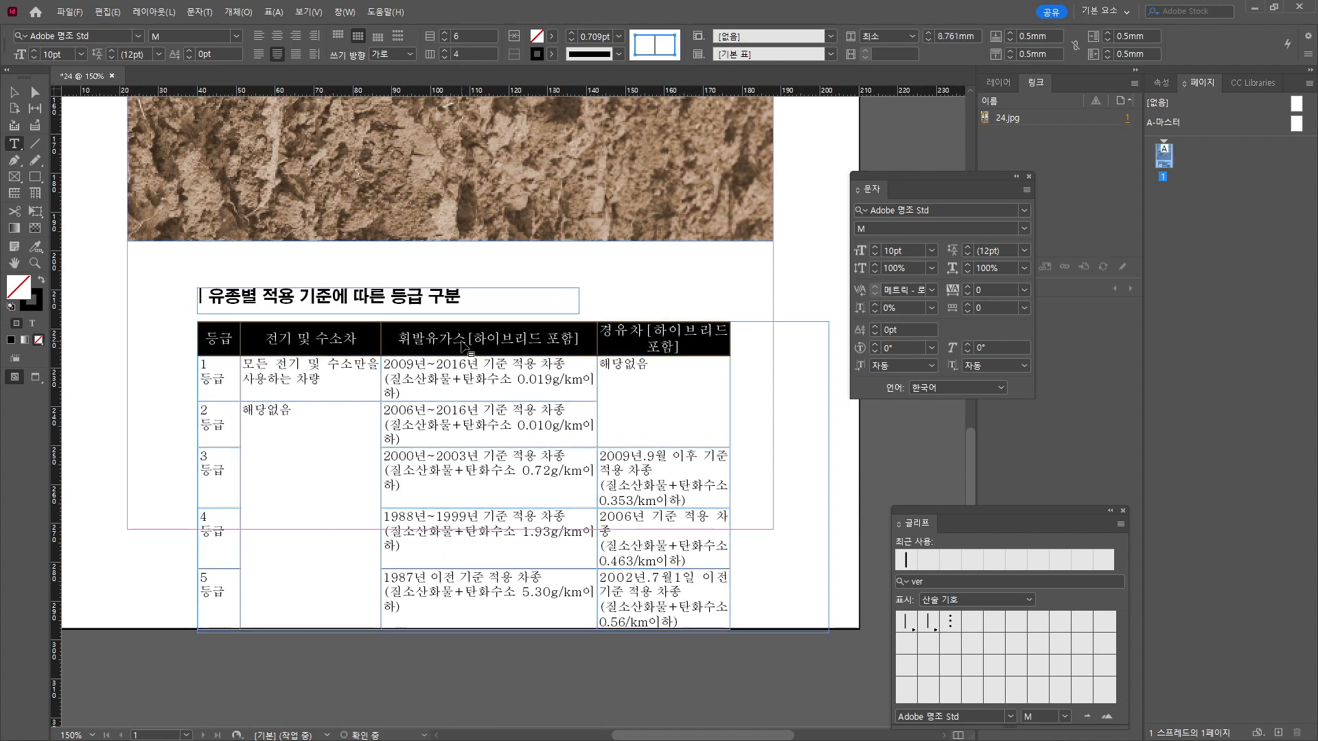
{"action": "left_click", "coordinate": [656, 329]}
{"action": "left_click_drag", "start_coordinate": [598, 341], "coordinate": [583, 342]}
{"action": "left_click_drag", "start_coordinate": [716, 363], "coordinate": [828, 363]}
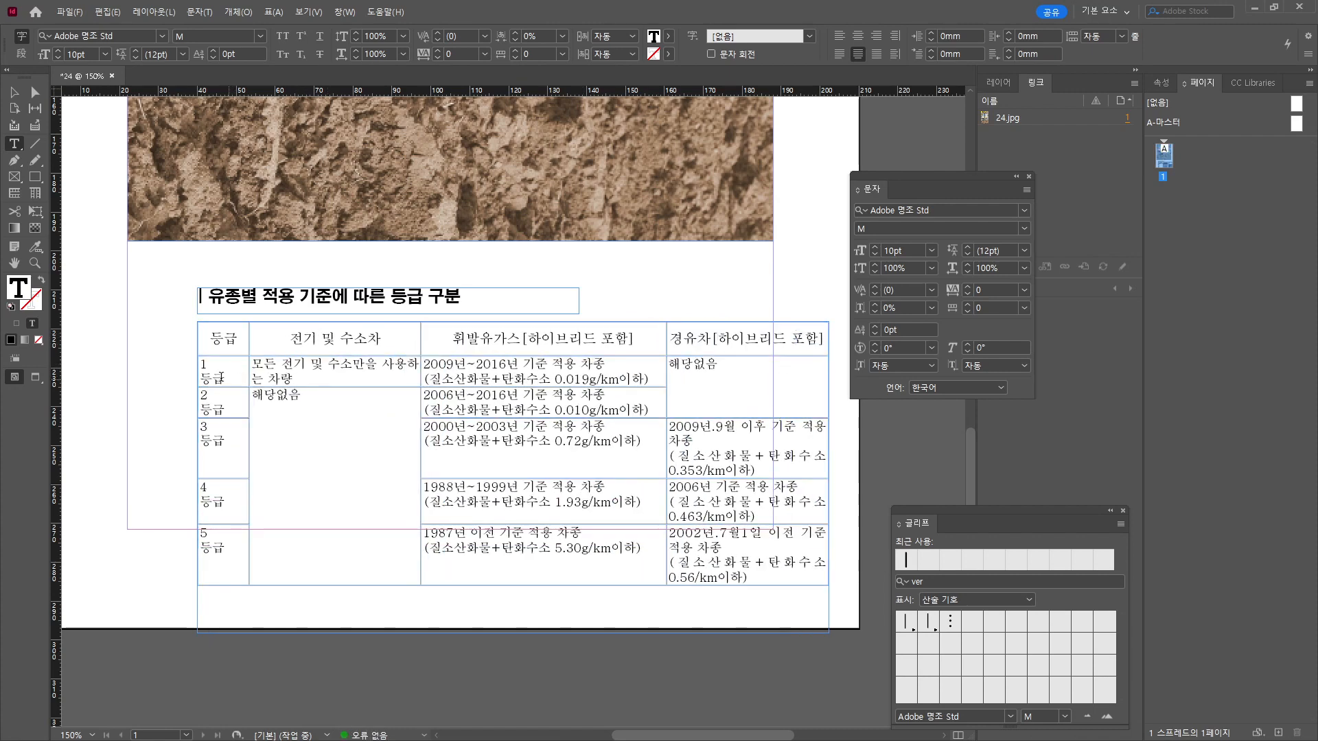
Set the font of the header row and of the 1등급 to 5등급 label cells to HY견고딕.
{"action": "left_click_drag", "start_coordinate": [226, 348], "coordinate": [723, 336]}
{"action": "left_click", "coordinate": [141, 35]}
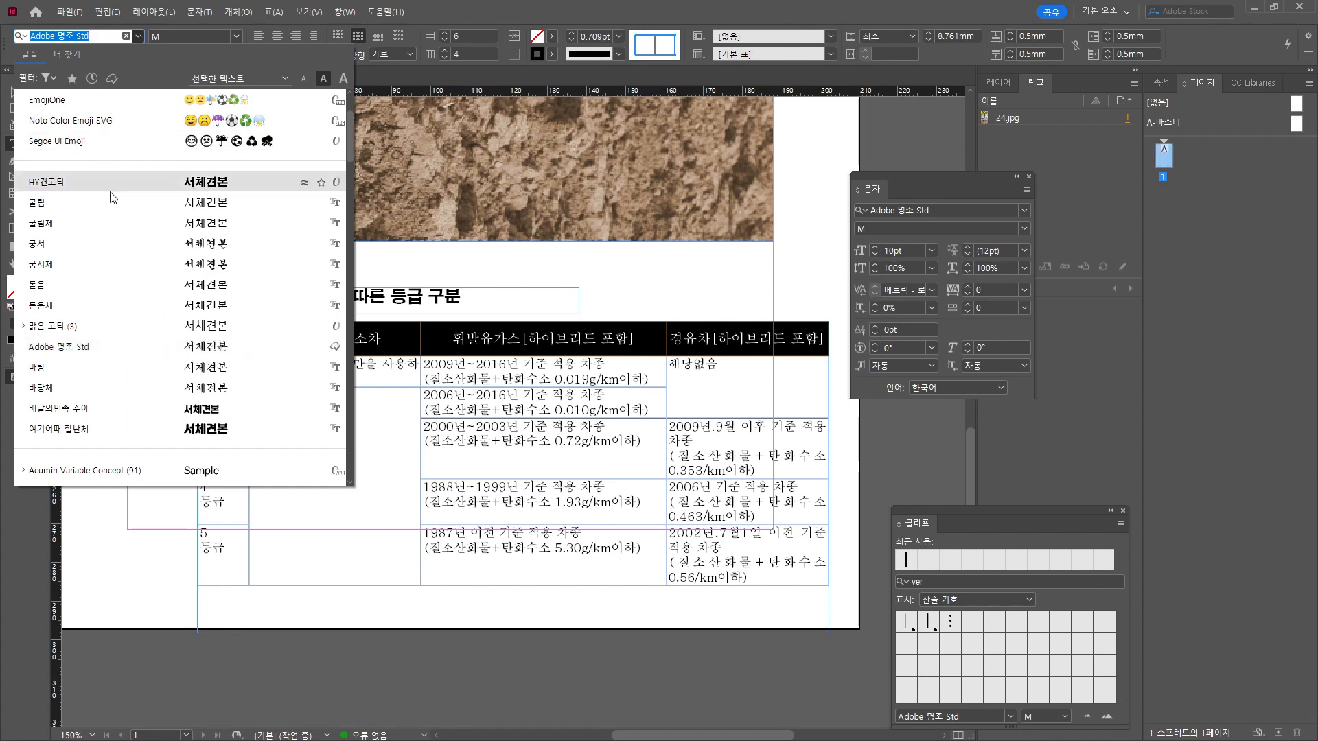
{"action": "left_click", "coordinate": [89, 187]}
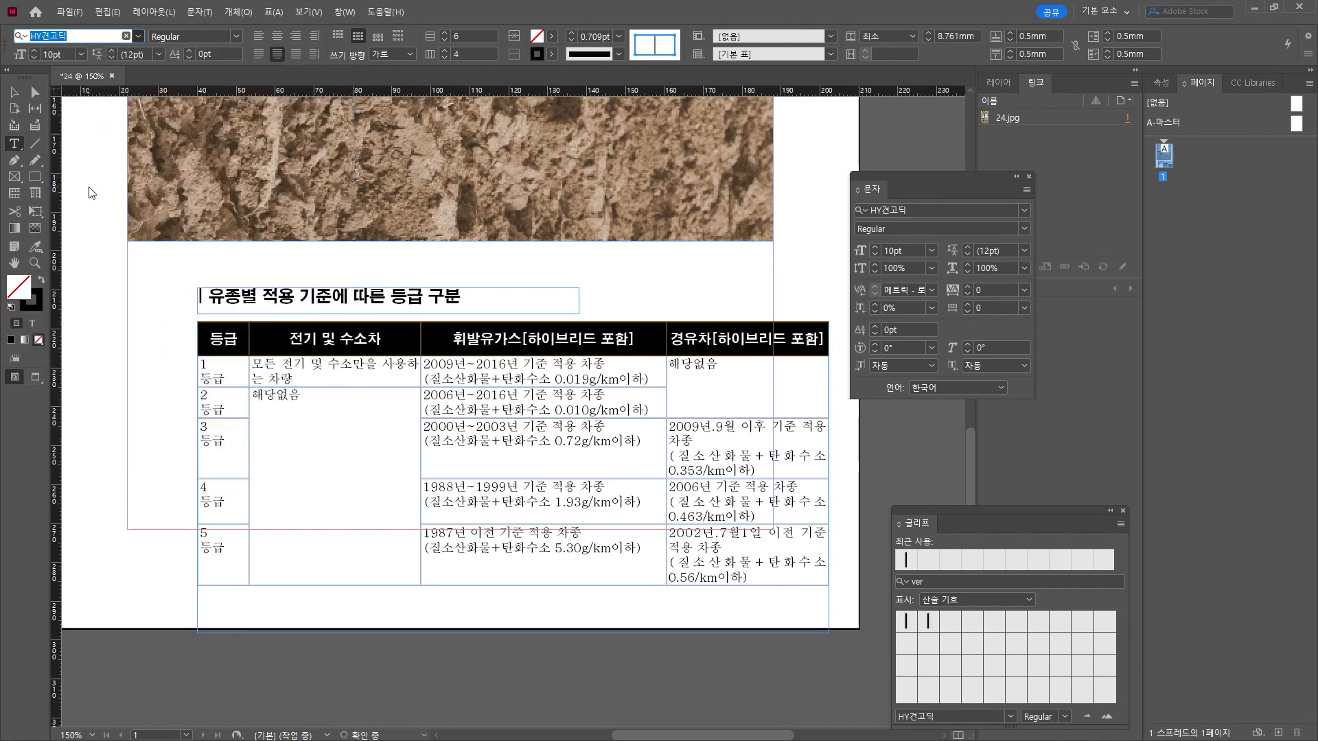
{"action": "left_click", "coordinate": [223, 379]}
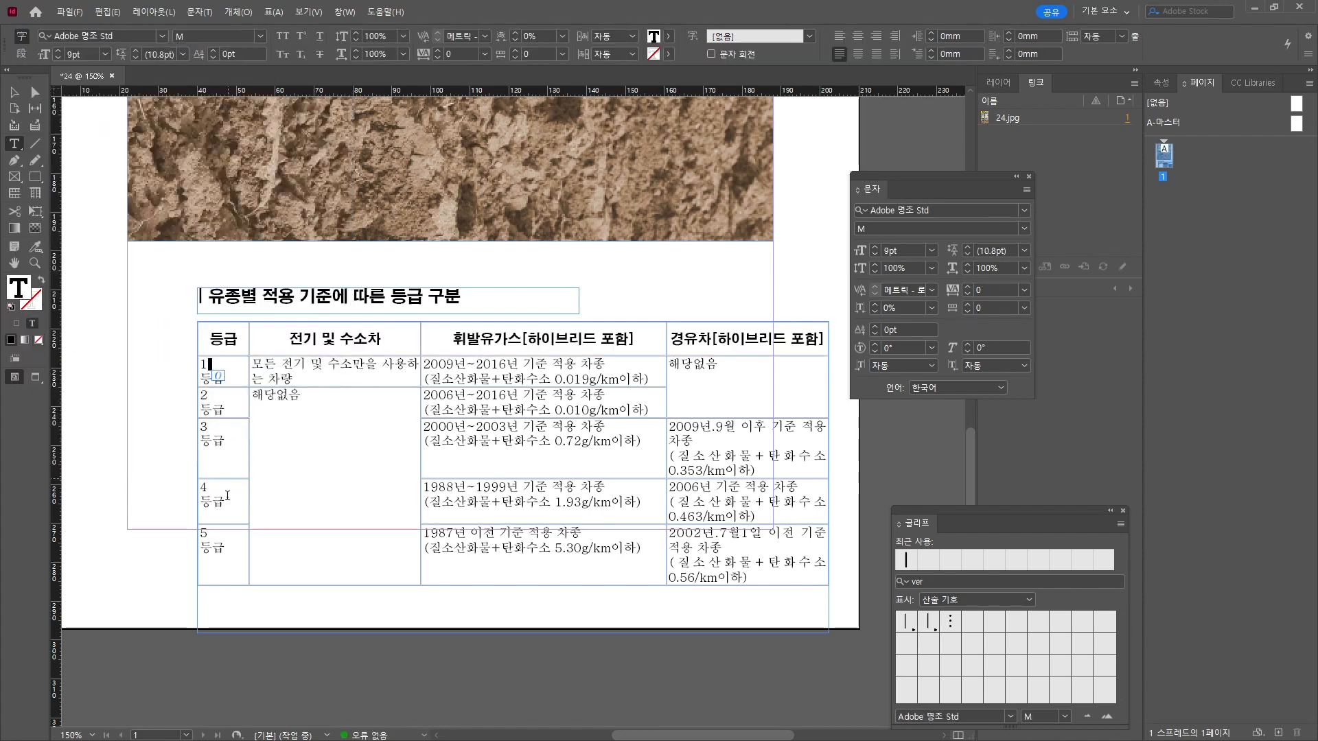
{"action": "left_click_drag", "start_coordinate": [223, 546], "coordinate": [223, 369]}
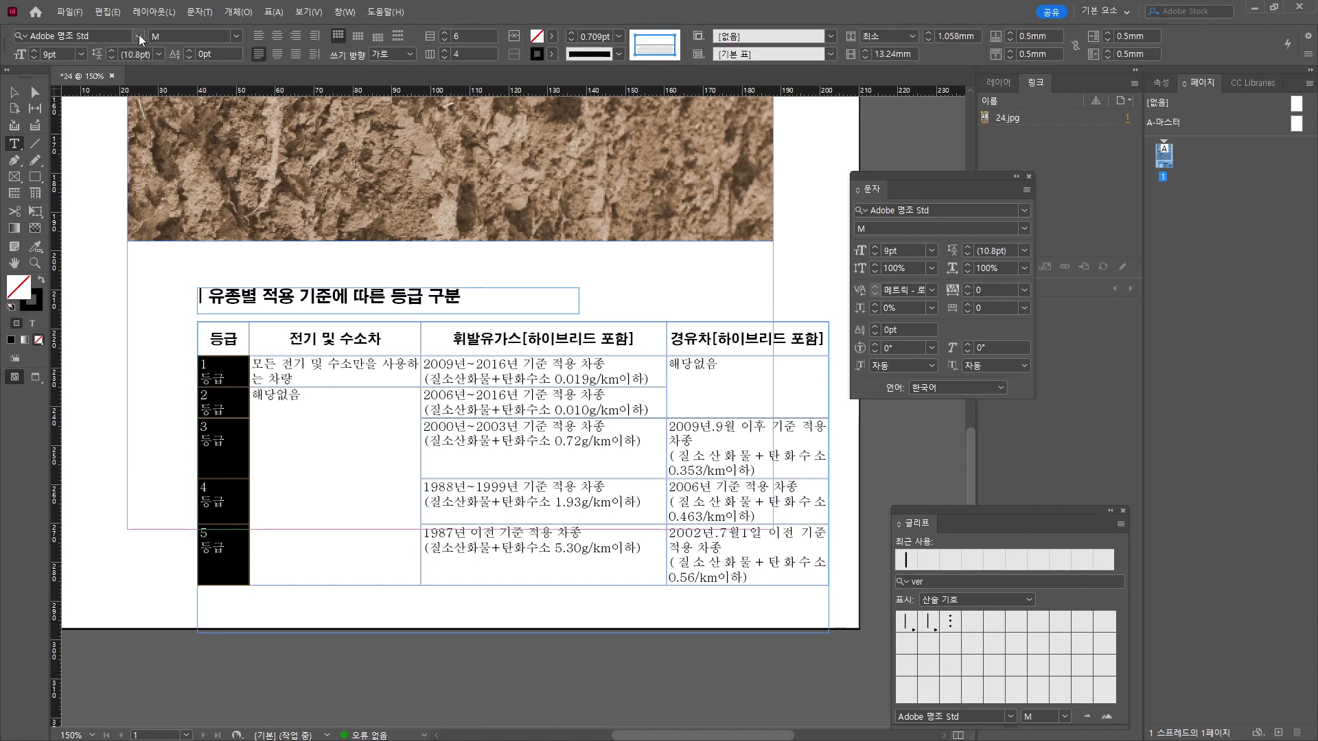
{"action": "left_click", "coordinate": [138, 36]}
{"action": "left_click", "coordinate": [74, 283]}
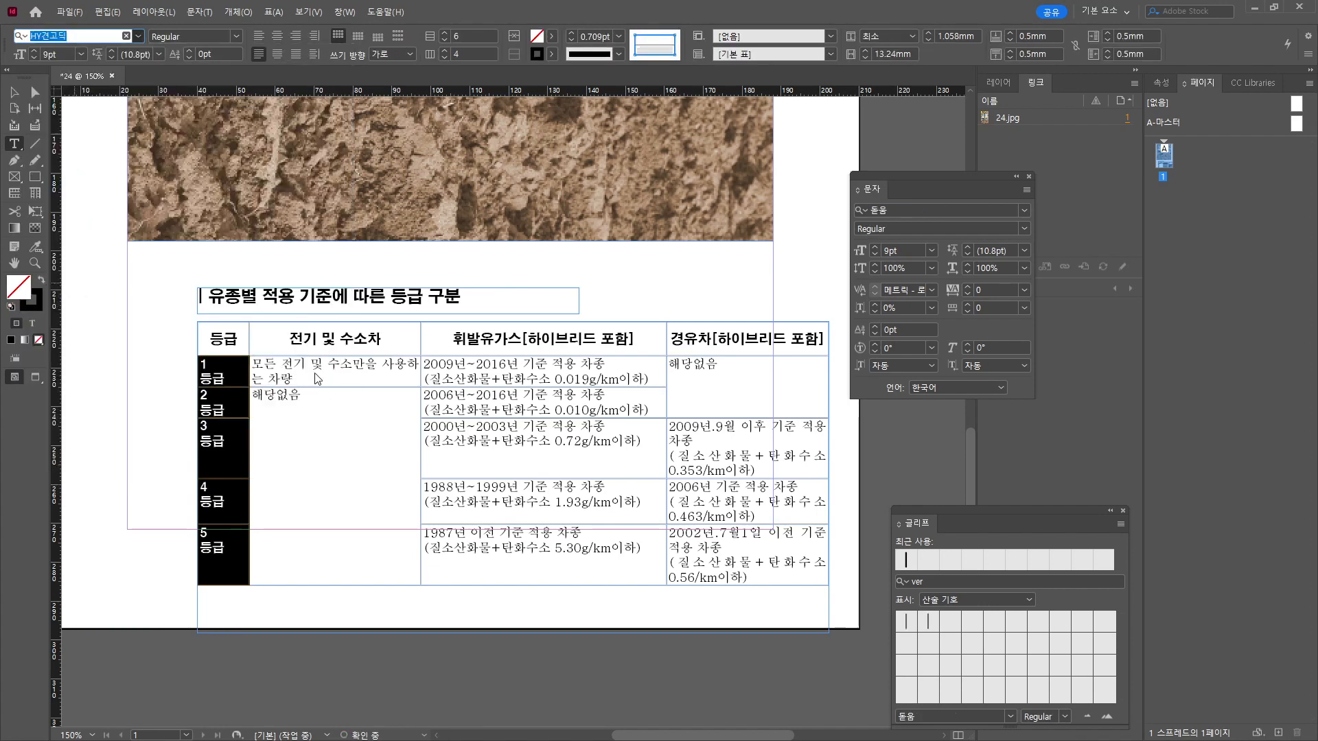
Set the criteria cells to 맑은 고딕 and make the 전기 및 수소차 column's text Bold.
{"action": "left_click_drag", "start_coordinate": [318, 377], "coordinate": [789, 569]}
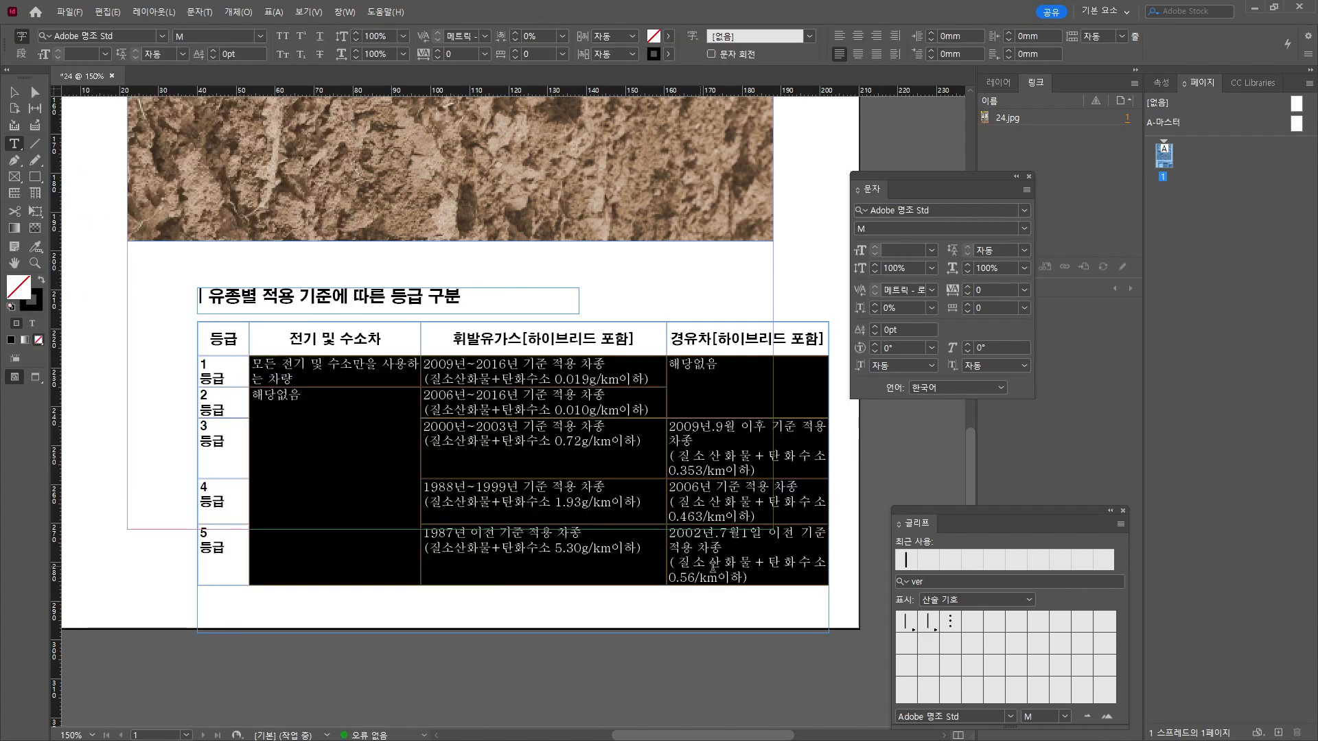
{"action": "left_click", "coordinate": [138, 36]}
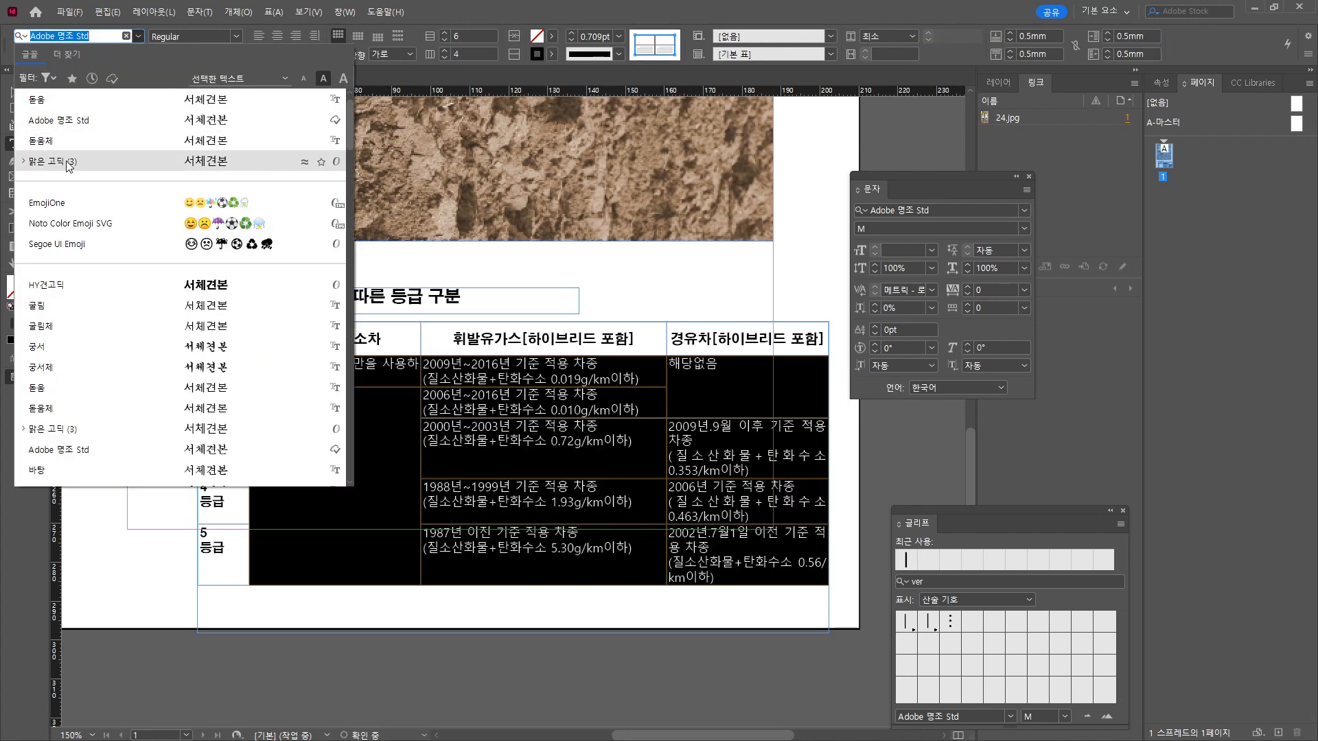
{"action": "left_click", "coordinate": [66, 167]}
{"action": "left_click_drag", "start_coordinate": [323, 363], "coordinate": [336, 570]}
{"action": "left_click", "coordinate": [236, 36]}
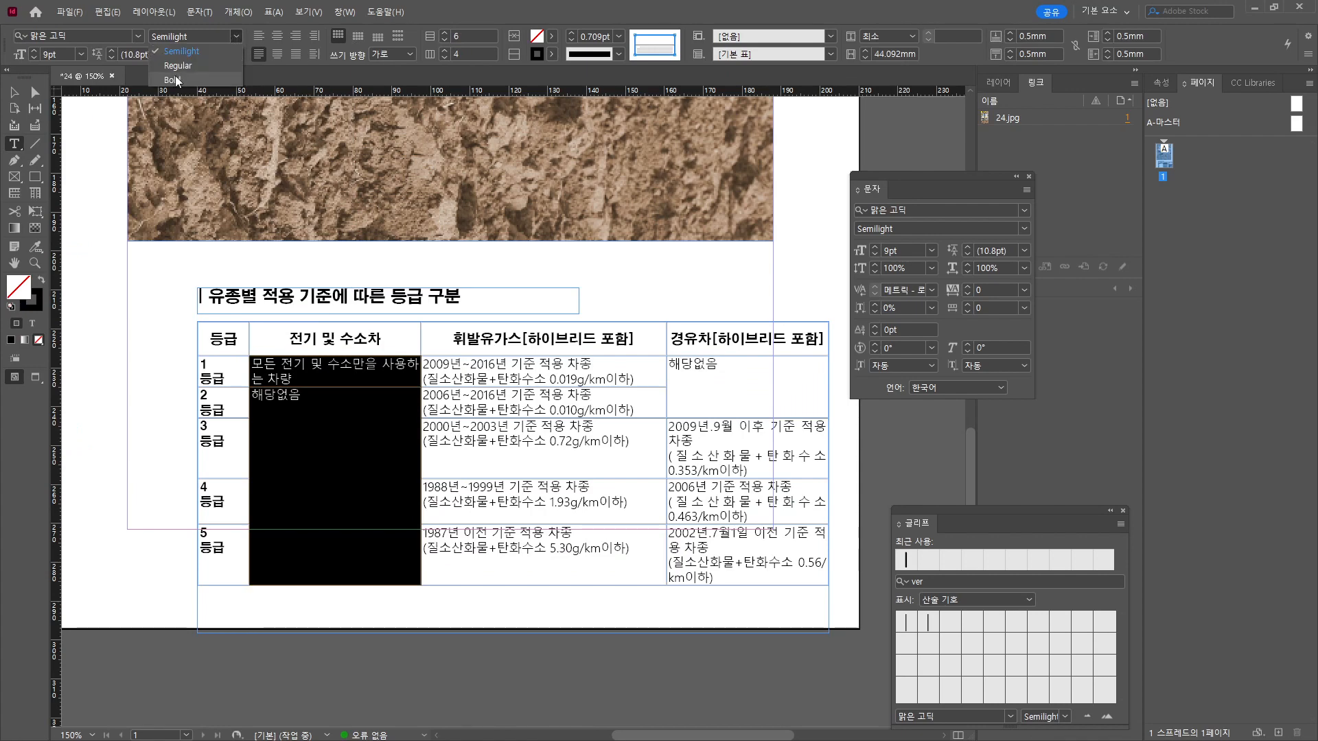
{"action": "left_click", "coordinate": [193, 81]}
{"action": "left_click", "coordinate": [354, 376]}
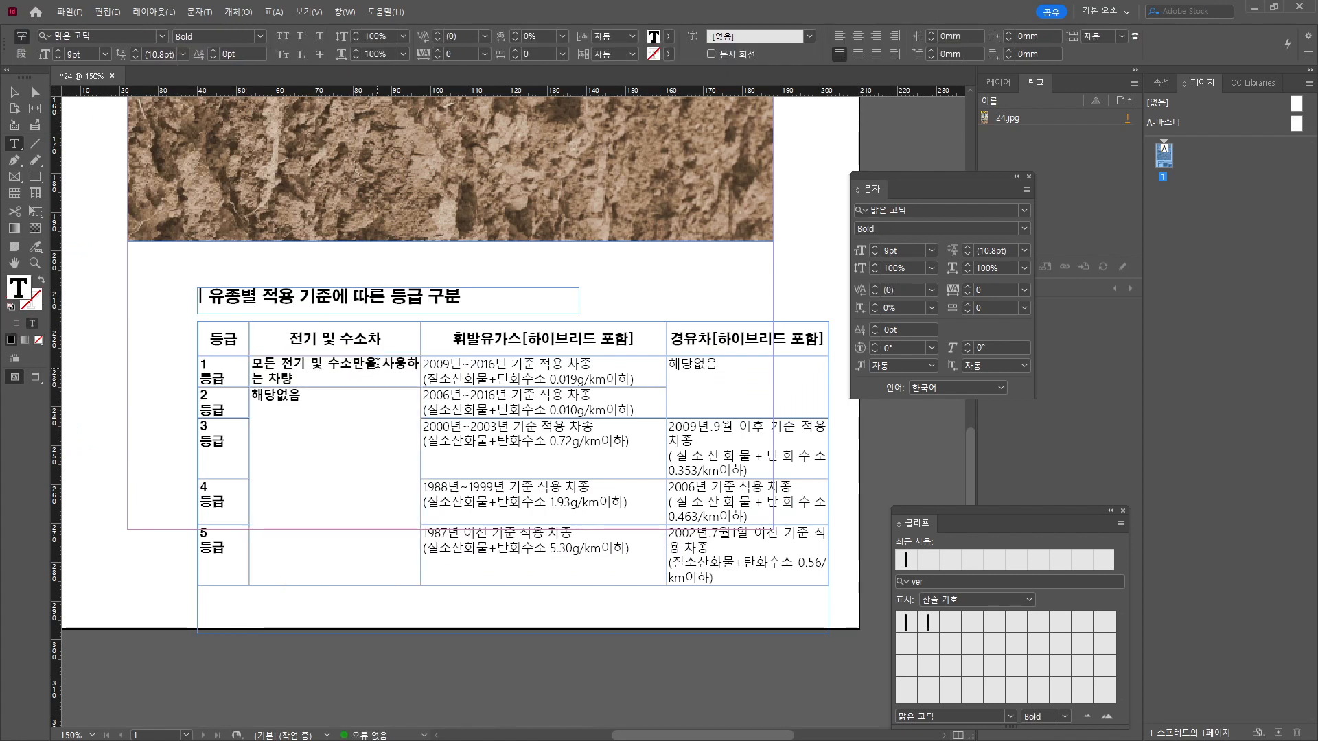
Narrow the 전기 및 수소차, 휘발유가스 and 경유차 columns so the table fits within the artwork's width.
{"action": "left_click", "coordinate": [349, 363]}
{"action": "key", "text": "Return"}
{"action": "left_click_drag", "start_coordinate": [421, 373], "coordinate": [372, 374]}
{"action": "left_click_drag", "start_coordinate": [666, 391], "coordinate": [590, 393]}
{"action": "left_click_drag", "start_coordinate": [829, 405], "coordinate": [731, 406]}
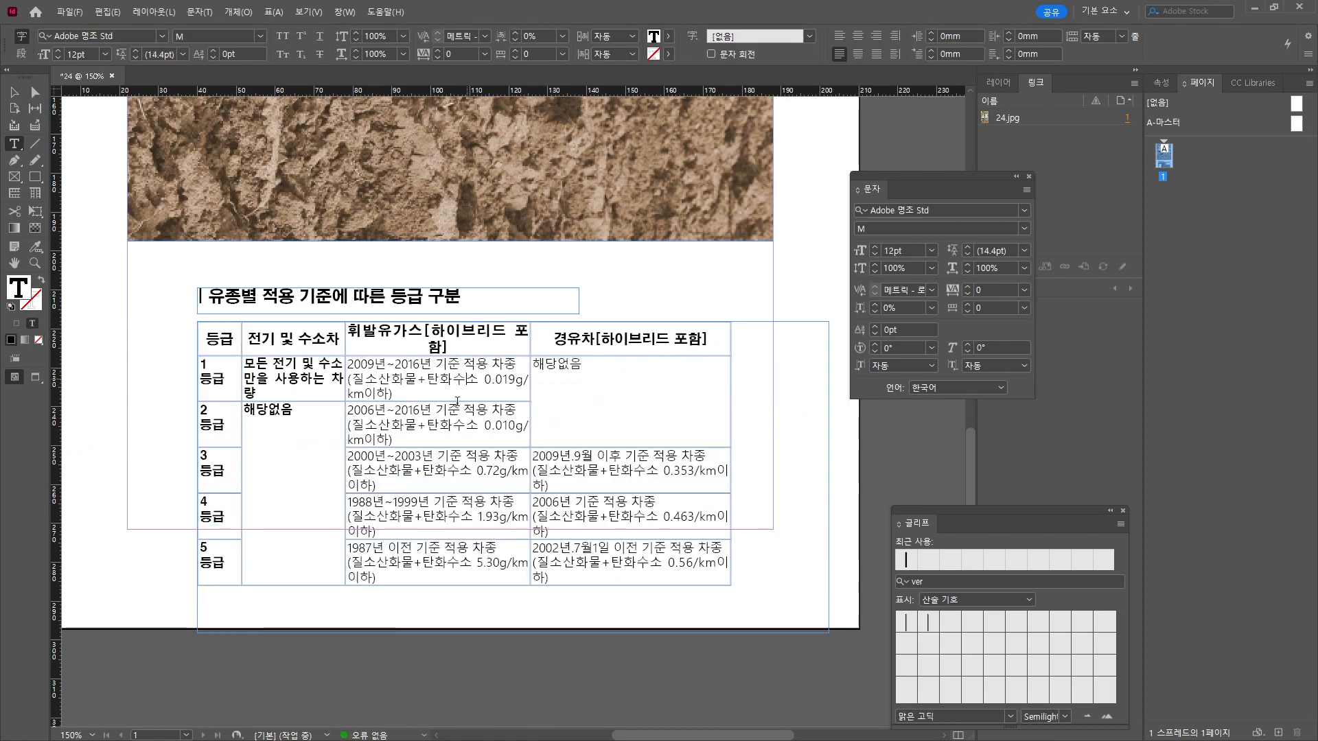
Centre the text of the 전기 및 수소차, 휘발유가스 and 경유차 criteria cells horizontally and vertically.
{"action": "left_click_drag", "start_coordinate": [450, 379], "coordinate": [584, 572]}
{"action": "left_click", "coordinate": [277, 55]}
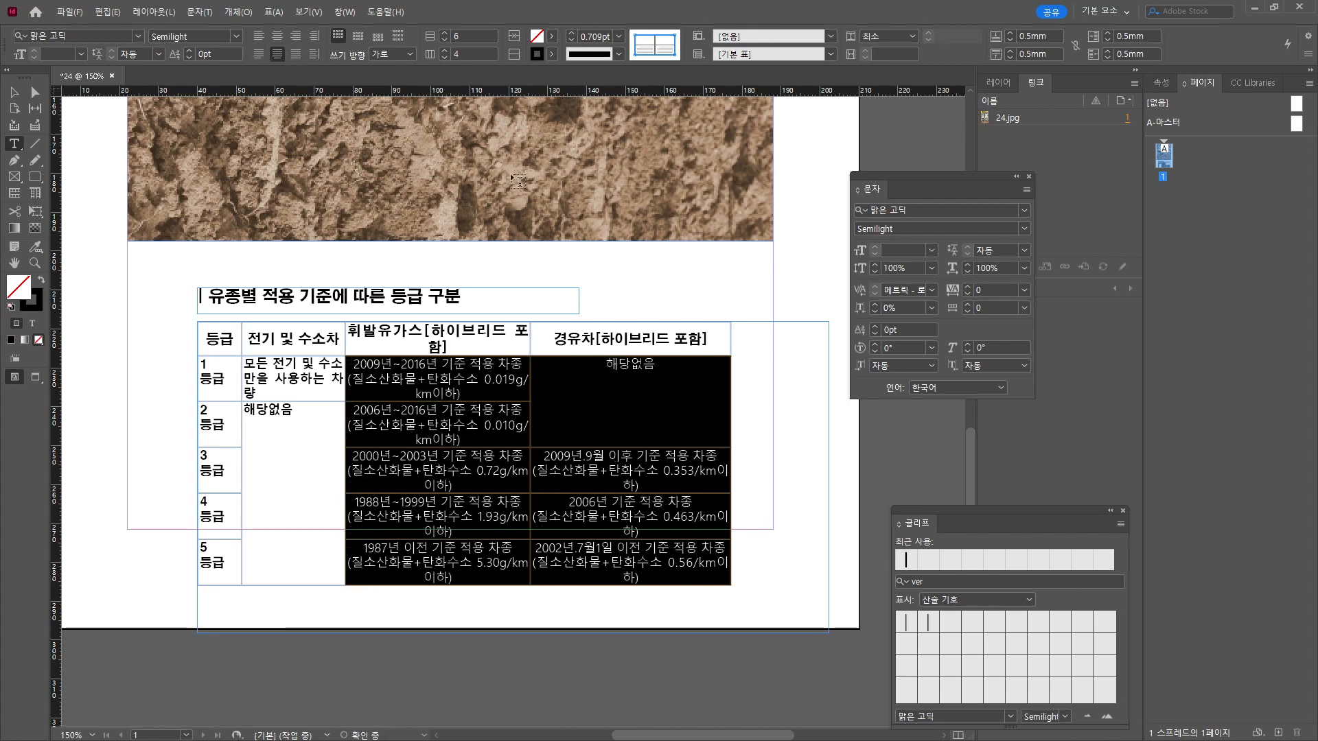
{"action": "left_click_drag", "start_coordinate": [299, 380], "coordinate": [300, 439]}
{"action": "left_click", "coordinate": [277, 54]}
{"action": "left_click", "coordinate": [358, 37]}
{"action": "left_click_drag", "start_coordinate": [594, 384], "coordinate": [598, 470]}
{"action": "left_click", "coordinate": [591, 376]}
{"action": "left_click_drag", "start_coordinate": [272, 381], "coordinate": [618, 563]}
{"action": "left_click", "coordinate": [357, 37]}
{"action": "left_click", "coordinate": [412, 379]}
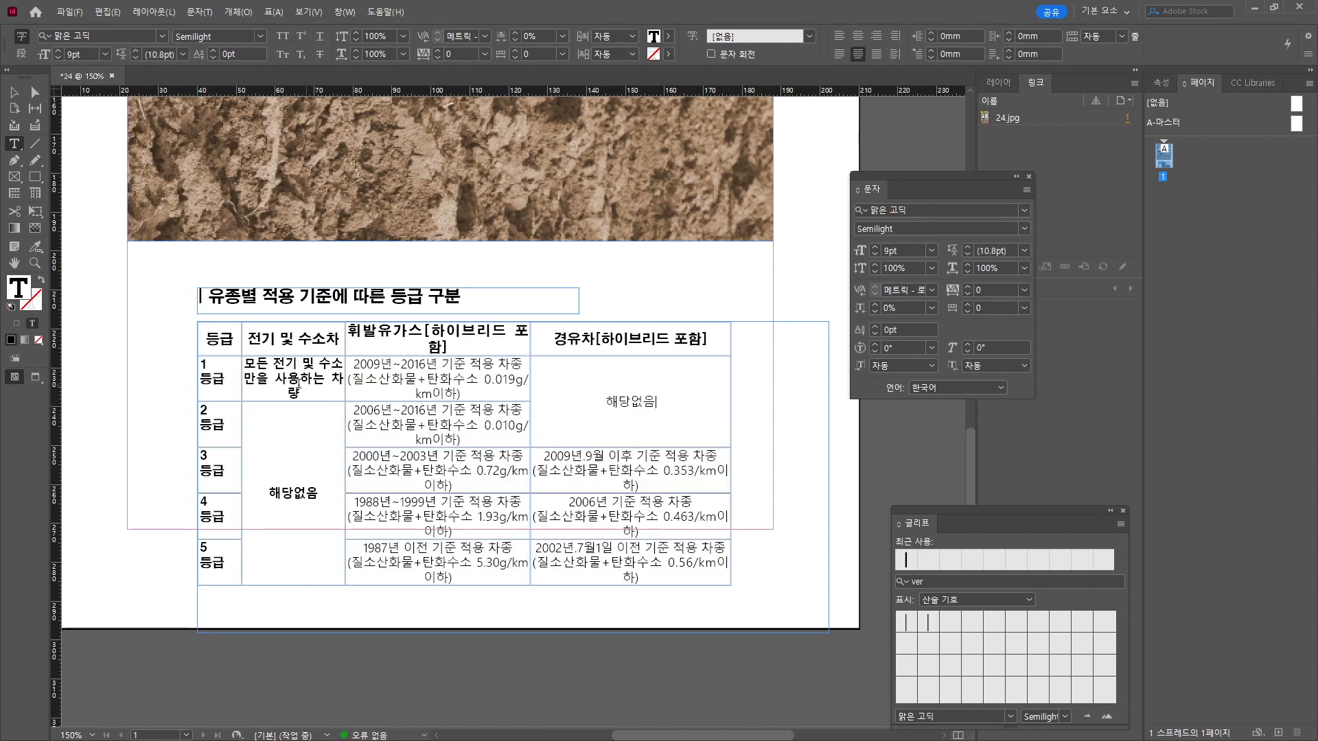
Centre the 1등급 to 5등급 labels horizontally and vertically in their cells.
{"action": "left_click_drag", "start_coordinate": [220, 379], "coordinate": [219, 560]}
{"action": "left_click", "coordinate": [277, 54]}
{"action": "left_click", "coordinate": [358, 37]}
{"action": "left_click", "coordinate": [220, 386]}
Left-align the 1등급 text in the 전기 및 수소차 column and widen that column slightly.
{"action": "left_click_drag", "start_coordinate": [321, 392], "coordinate": [245, 362]}
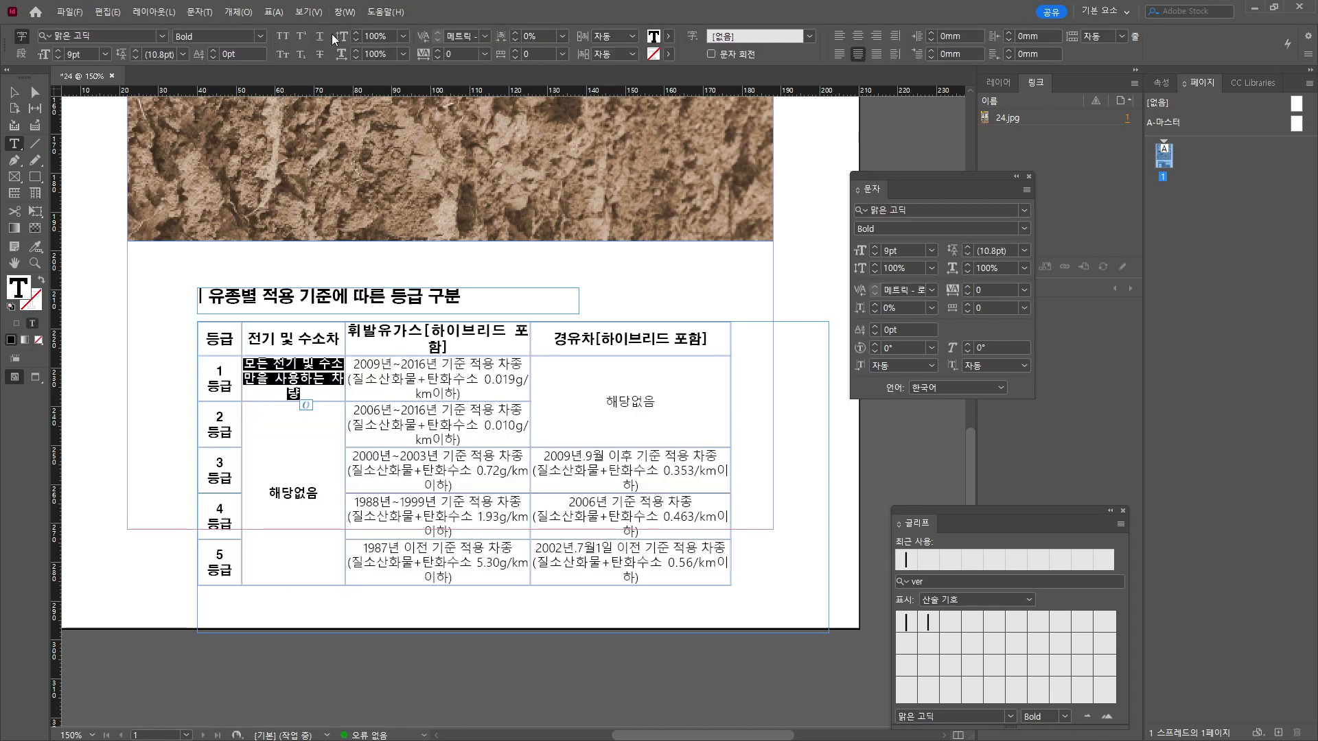
{"action": "left_click", "coordinate": [841, 36]}
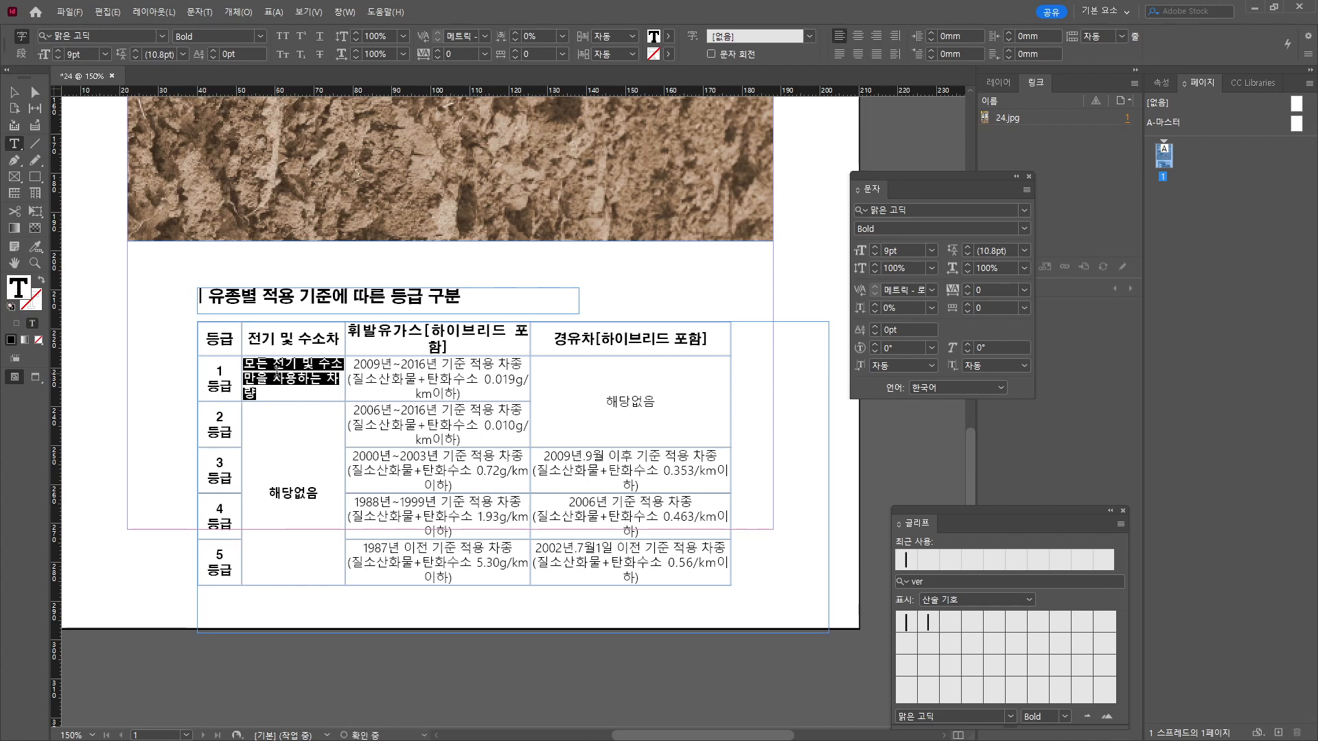
{"action": "left_click_drag", "start_coordinate": [343, 382], "coordinate": [350, 382]}
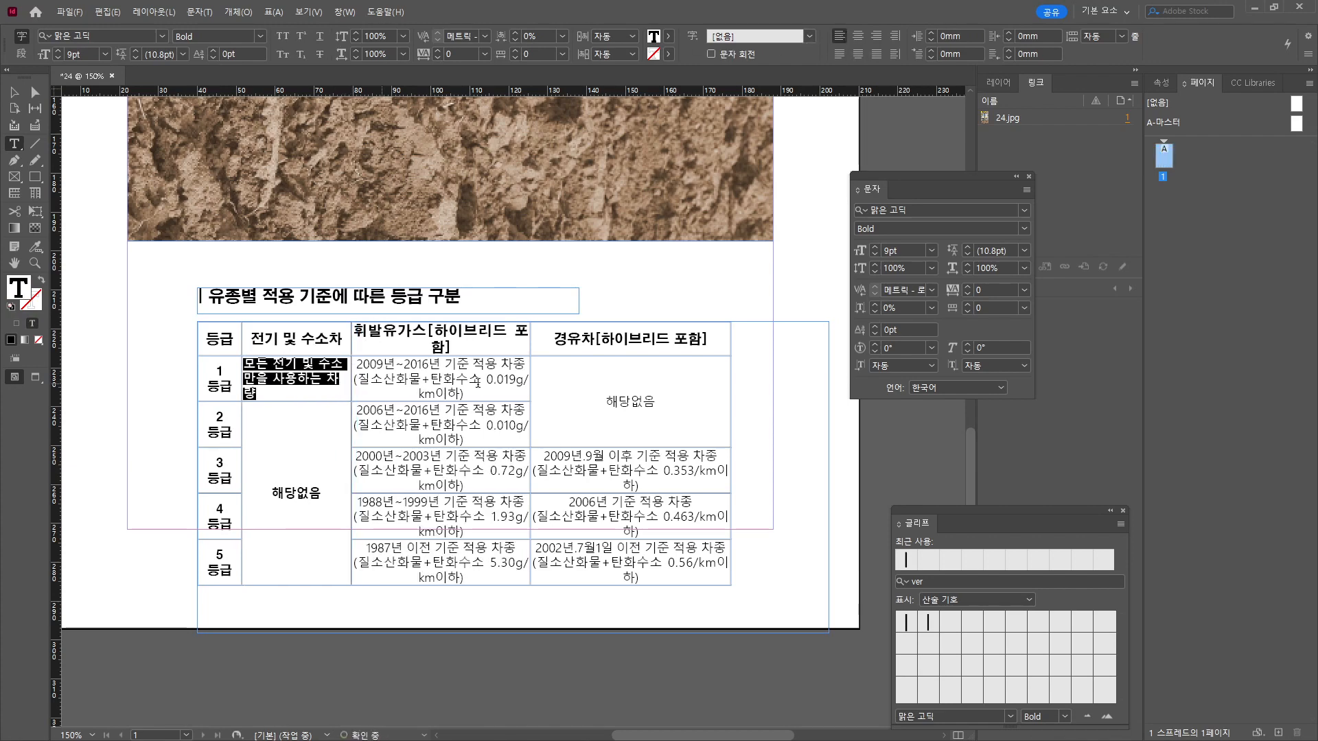
Make the 1등급 and 2등급 year lines in the 휘발유가스 column Bold with -20 tracking.
{"action": "left_click", "coordinate": [388, 377]}
{"action": "left_click_drag", "start_coordinate": [356, 365], "coordinate": [528, 363]}
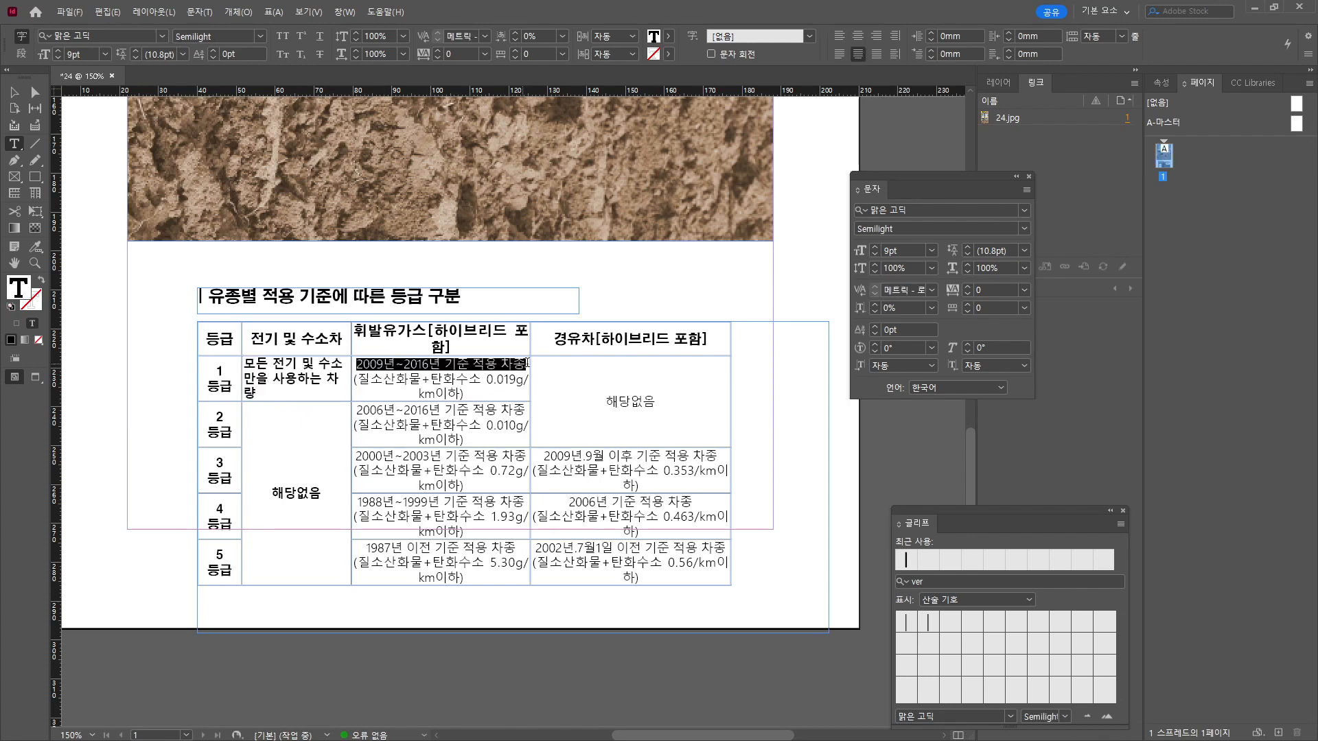
{"action": "left_click", "coordinate": [259, 36]}
{"action": "left_click", "coordinate": [206, 76]}
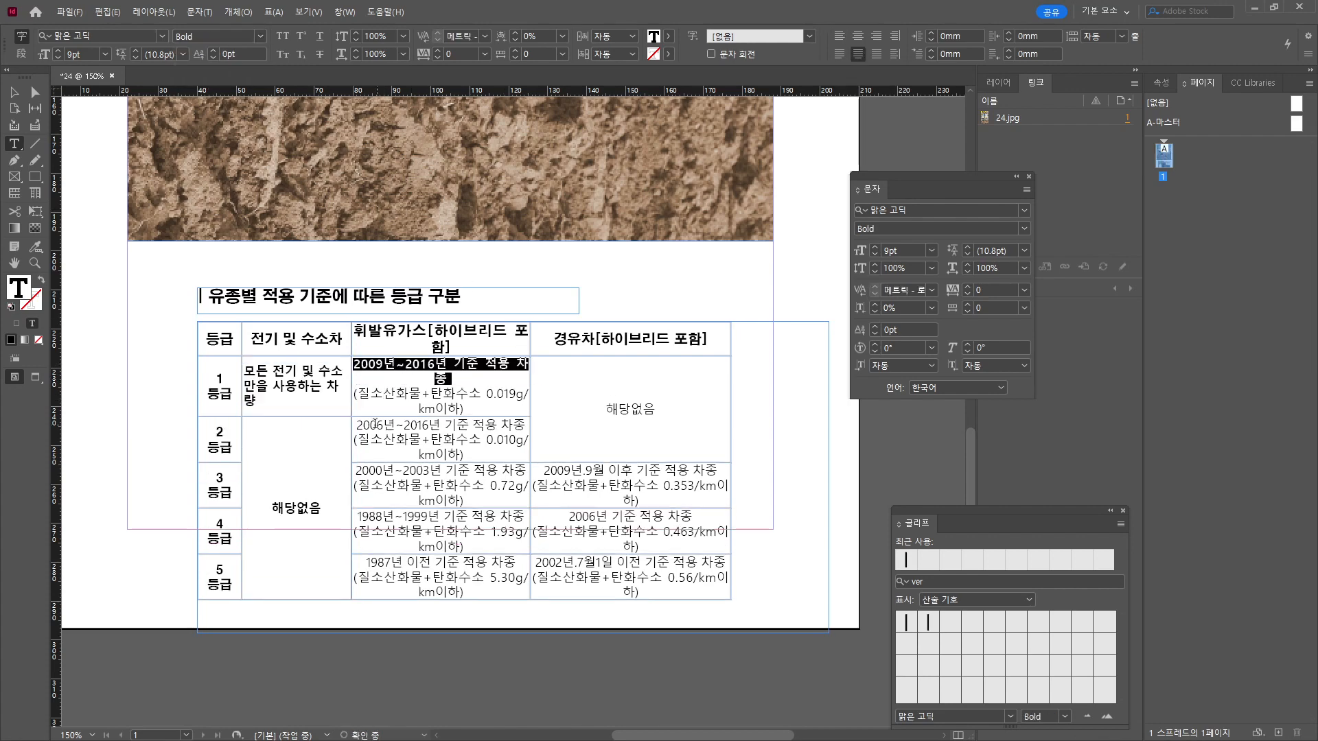
{"action": "key", "text": "alt+Left"}
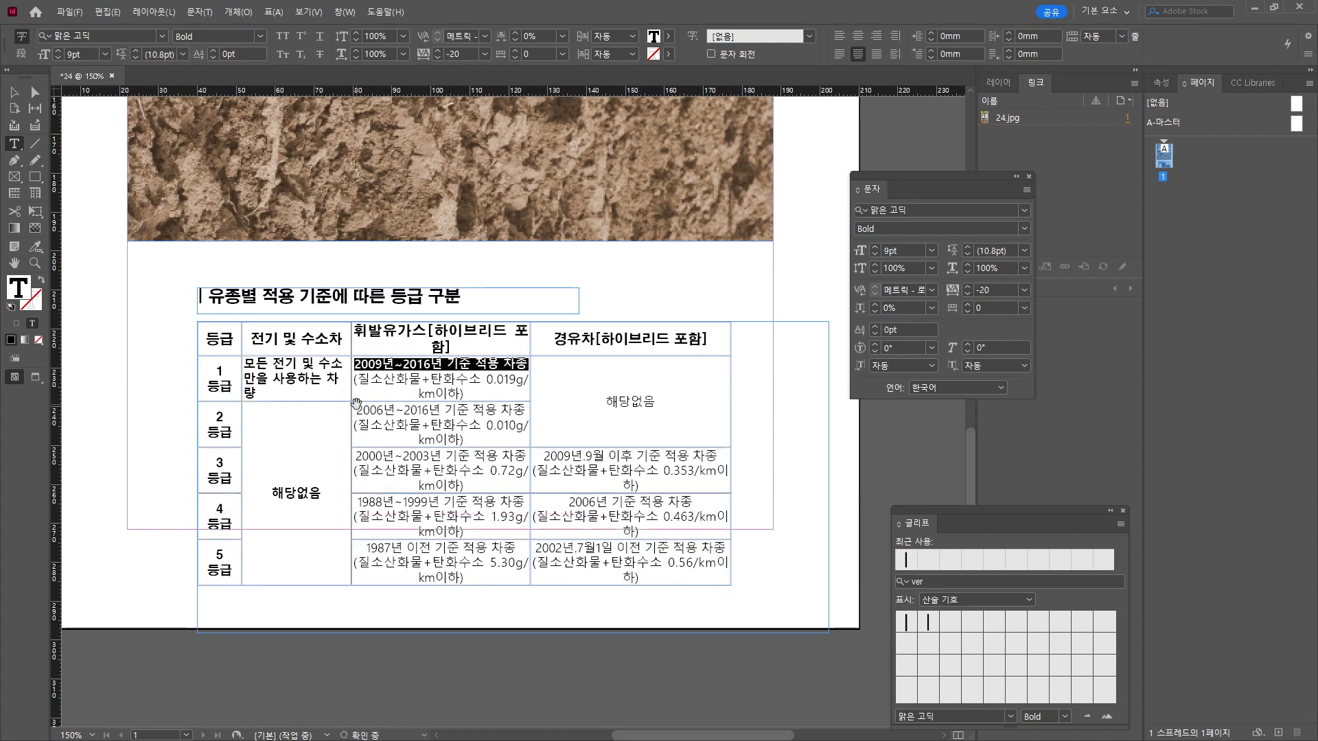
{"action": "left_click_drag", "start_coordinate": [356, 410], "coordinate": [528, 411]}
{"action": "left_click", "coordinate": [260, 37]}
{"action": "left_click", "coordinate": [203, 77]}
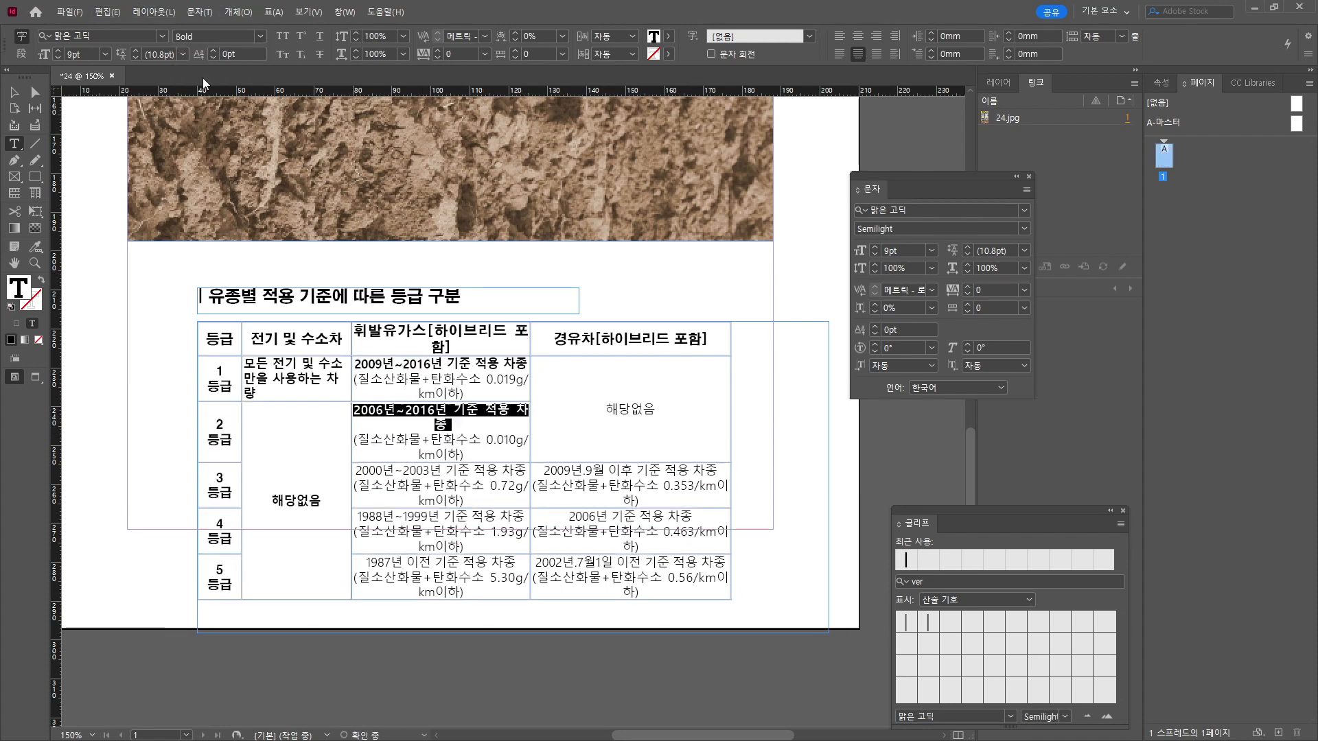
{"action": "key", "text": "alt+Left"}
Make the 3등급, 4등급 and 5등급 year lines in the 휘발유가스 column Bold with -20 tracking.
{"action": "left_click_drag", "start_coordinate": [356, 456], "coordinate": [528, 457]}
{"action": "left_click", "coordinate": [260, 36]}
{"action": "left_click", "coordinate": [204, 78]}
{"action": "key", "text": "alt+Left"}
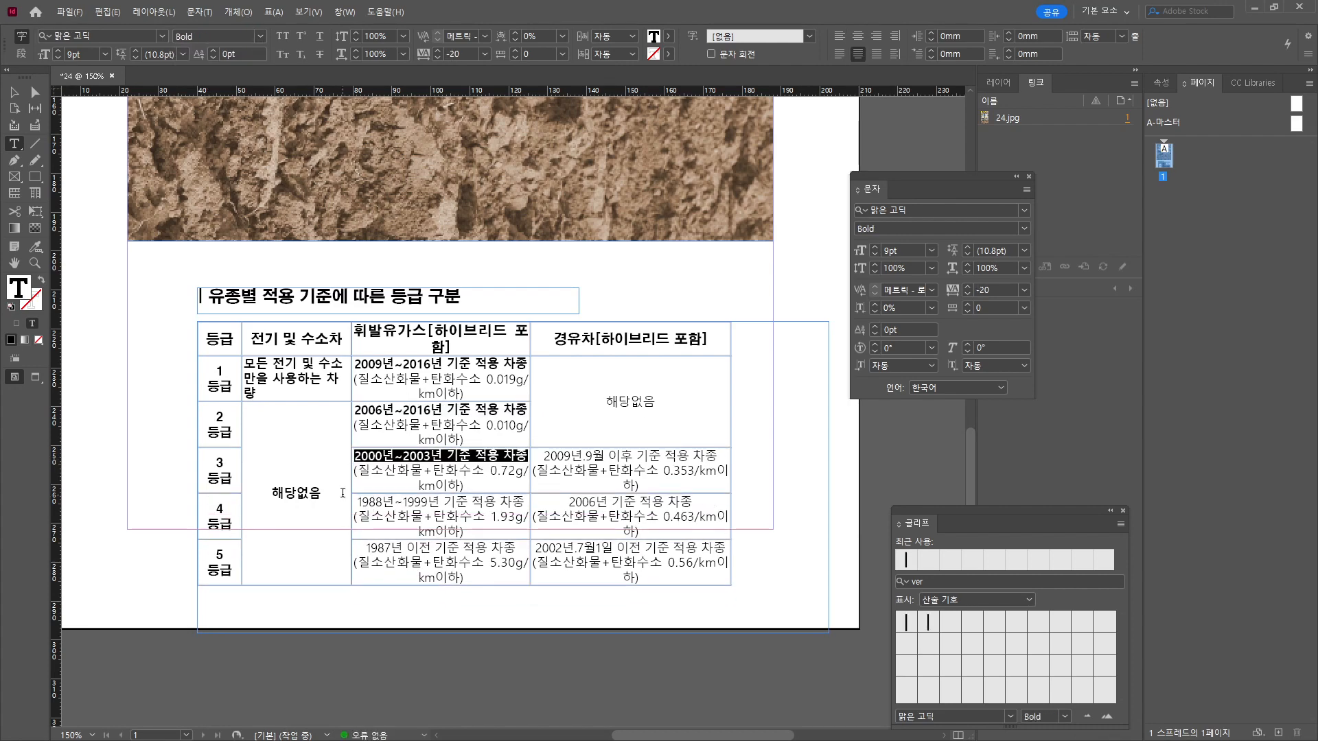
{"action": "left_click_drag", "start_coordinate": [355, 502], "coordinate": [518, 503]}
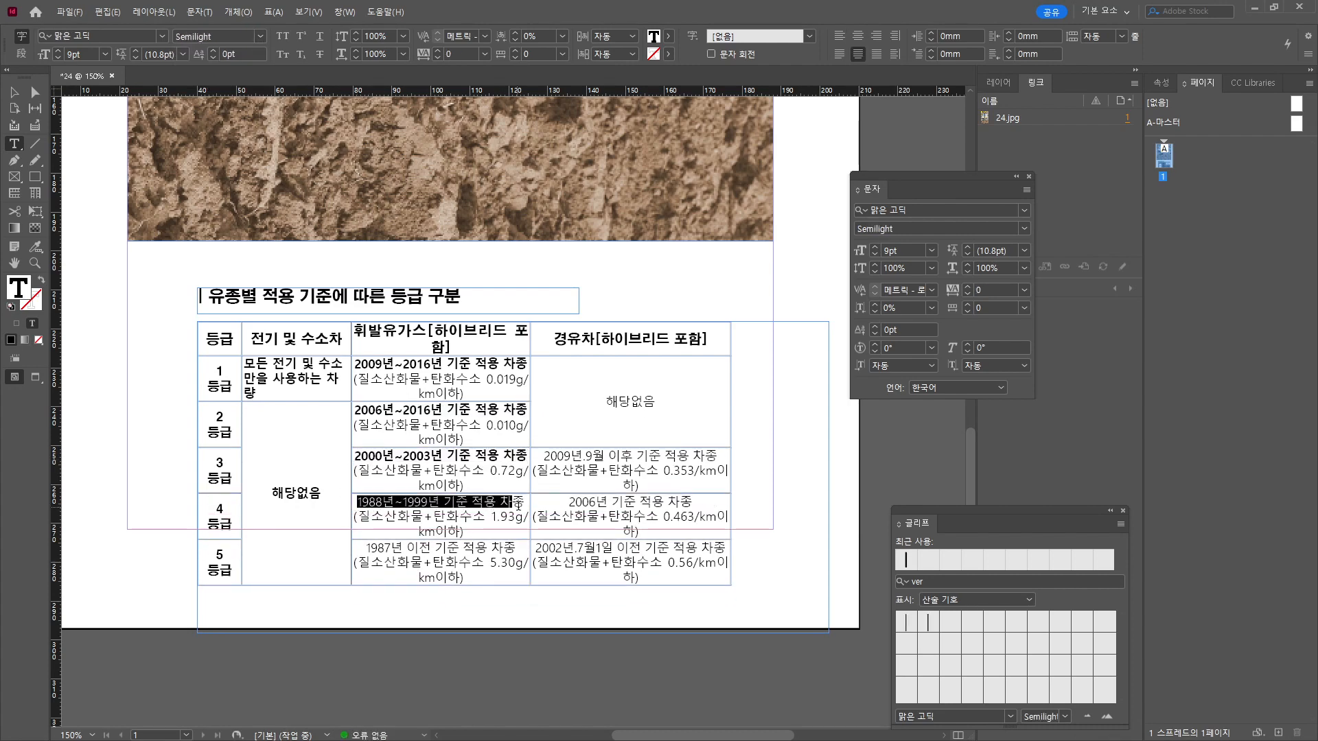
{"action": "left_click", "coordinate": [261, 36]}
{"action": "left_click", "coordinate": [257, 79]}
{"action": "key", "text": "alt+Left"}
{"action": "left_click_drag", "start_coordinate": [364, 548], "coordinate": [519, 548]}
{"action": "left_click", "coordinate": [261, 37]}
{"action": "left_click", "coordinate": [206, 78]}
{"action": "key", "text": "alt+Left"}
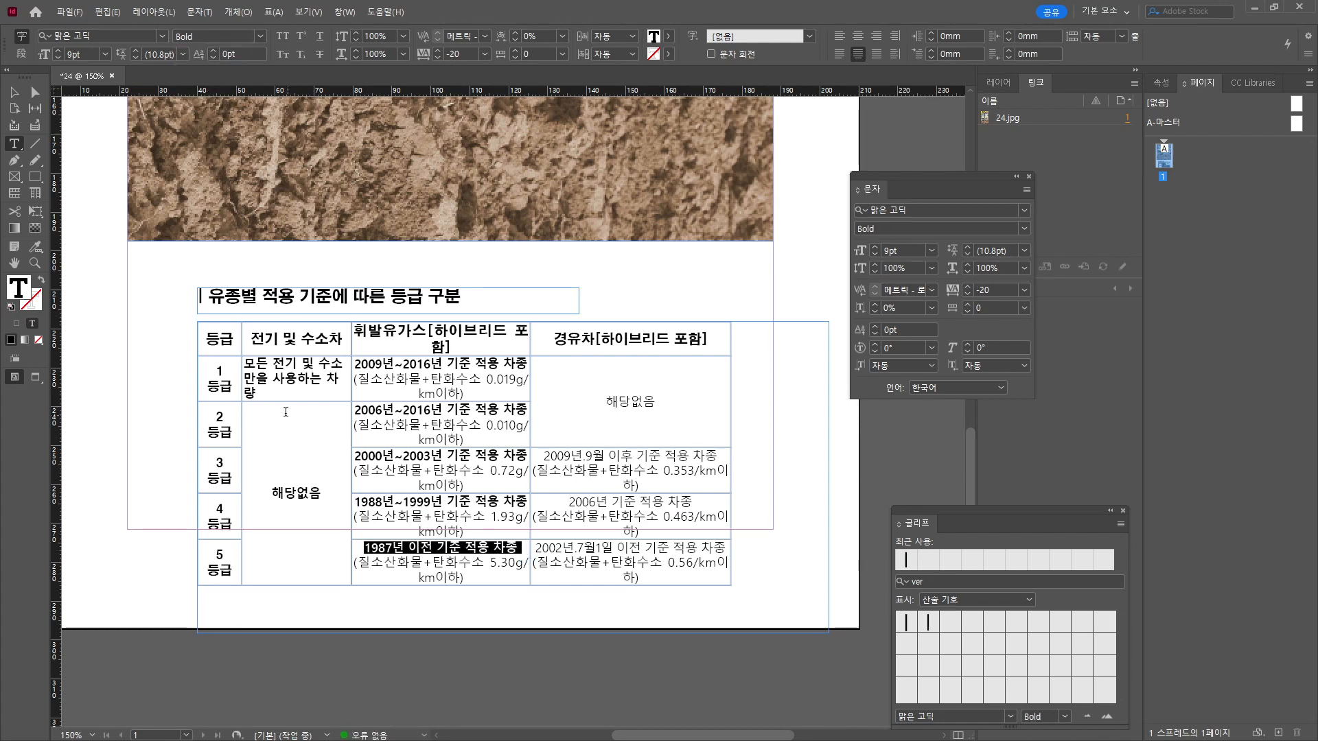
Set the bracketed 0.019g/km line of the 1등급 휘발유가스 cell to 7 pt with -20 tracking.
{"action": "left_click", "coordinate": [354, 382]}
{"action": "left_click_drag", "start_coordinate": [354, 382], "coordinate": [464, 394]}
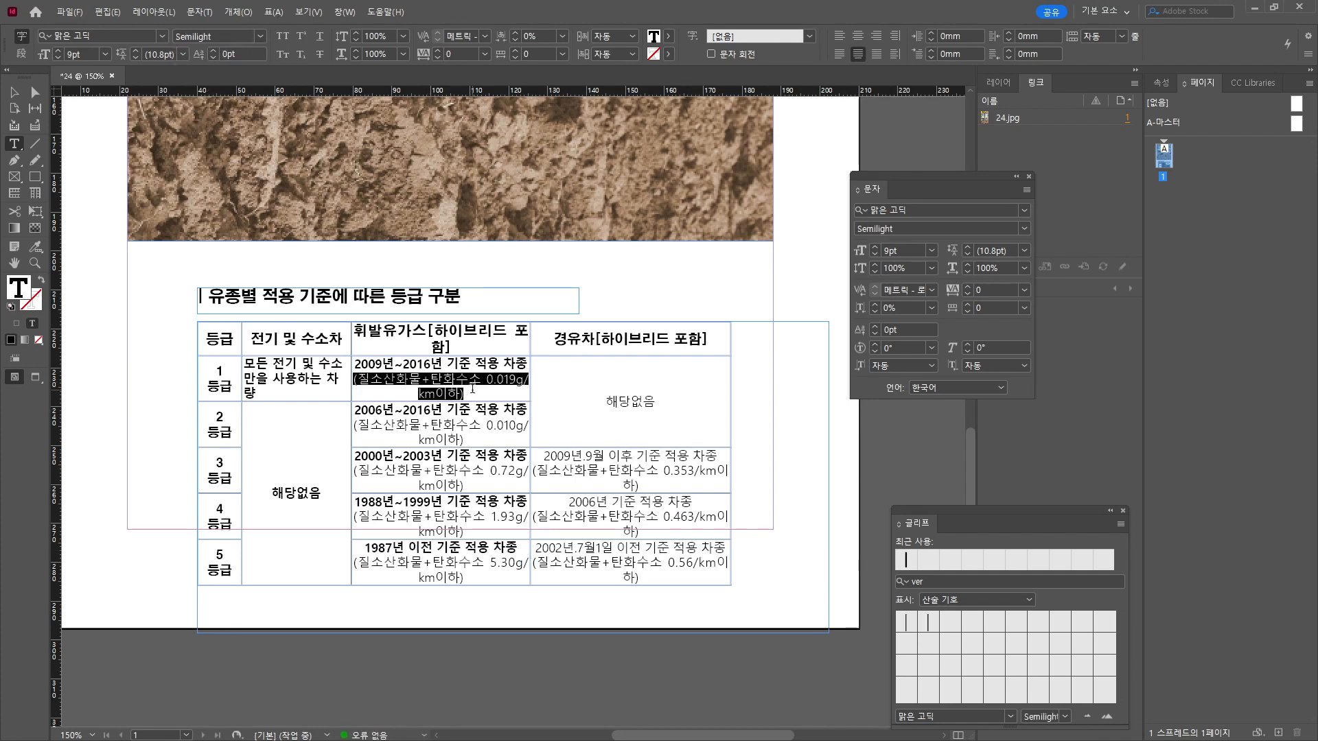
{"action": "left_click", "coordinate": [61, 56]}
{"action": "left_click", "coordinate": [61, 55]}
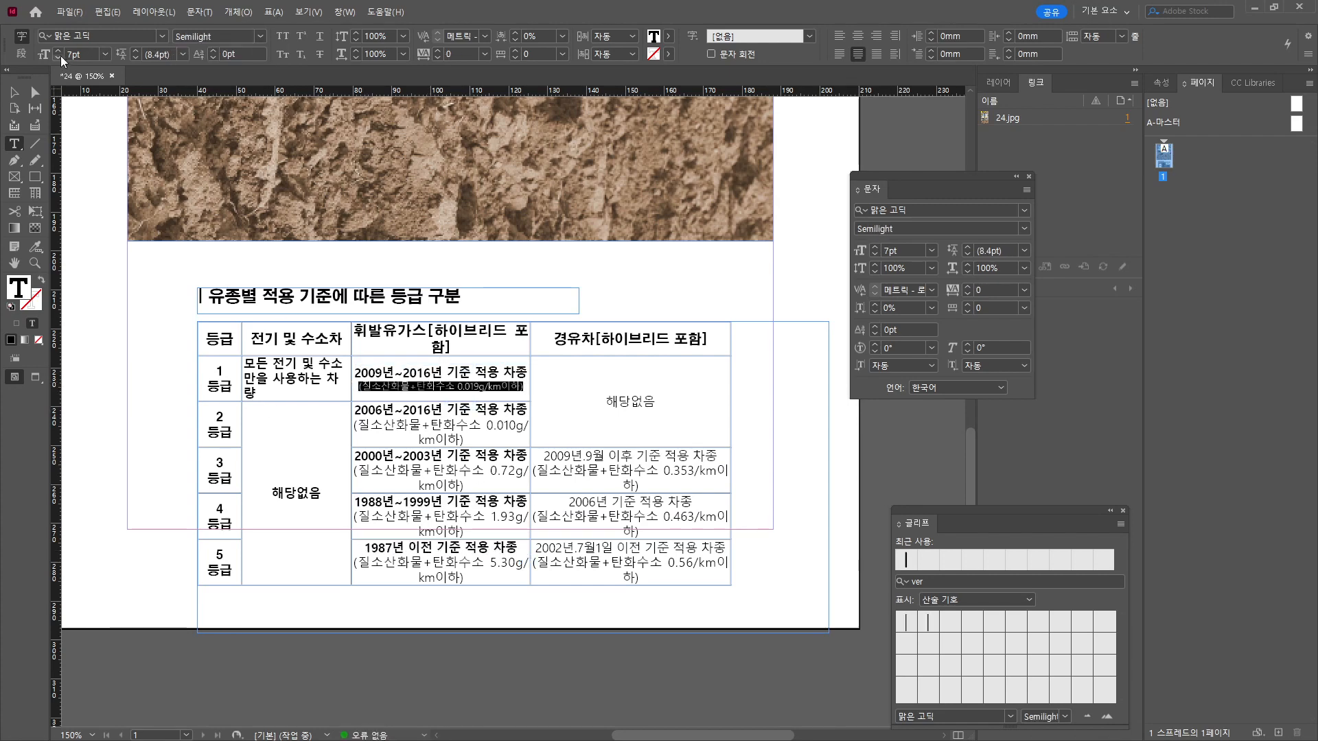
{"action": "key", "text": "alt+Left"}
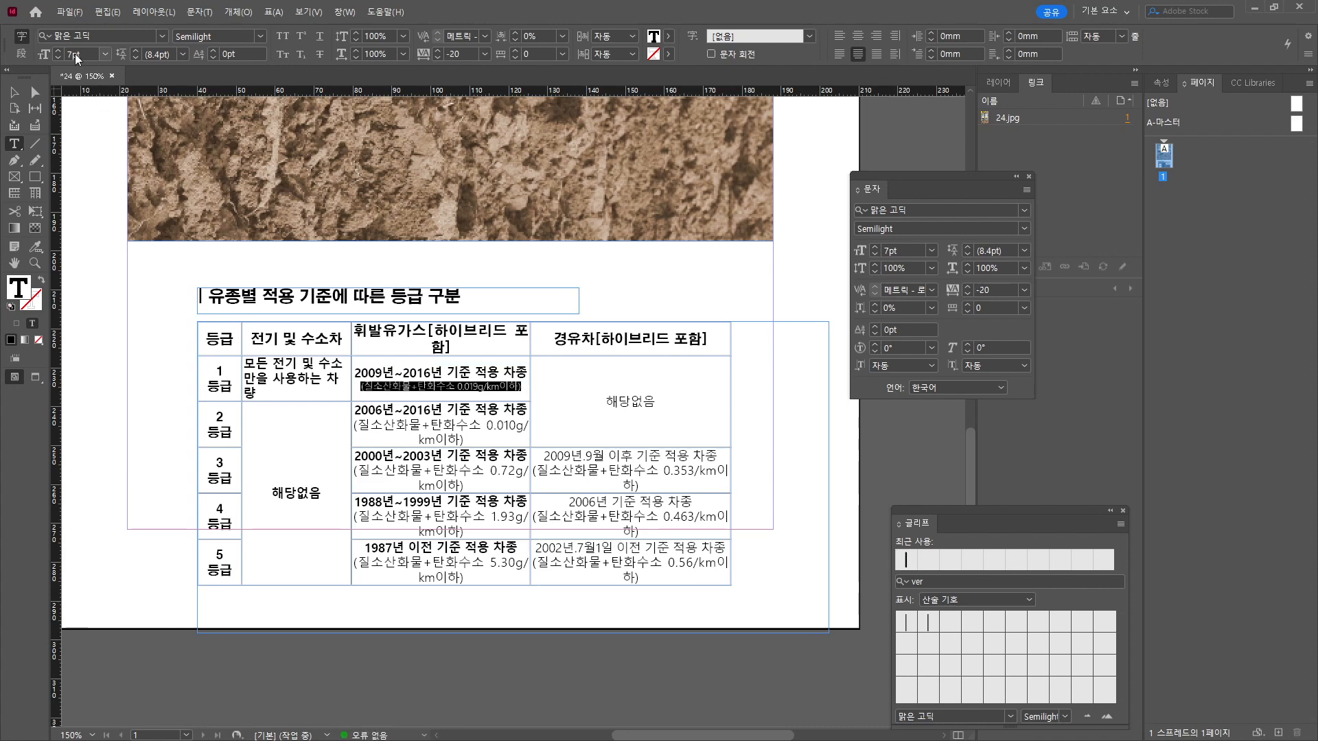
Reduce the bracketed emission lines of 2등급 to 5등급 in the 휘발유가스 column to 7 pt.
{"action": "left_click_drag", "start_coordinate": [464, 394], "coordinate": [354, 380]}
{"action": "left_click_drag", "start_coordinate": [464, 440], "coordinate": [354, 425]}
{"action": "left_click", "coordinate": [61, 56]}
{"action": "left_click_drag", "start_coordinate": [464, 471], "coordinate": [355, 456]}
{"action": "left_click_drag", "start_coordinate": [464, 516], "coordinate": [354, 501]}
{"action": "left_click", "coordinate": [60, 56]}
{"action": "left_click_drag", "start_coordinate": [464, 563], "coordinate": [354, 547]}
Make the year lines and 해당없음 in the 경유차 column bold and reduce its bracketed emission lines to 7 pt.
{"action": "left_click_drag", "start_coordinate": [543, 442], "coordinate": [718, 441]}
{"action": "key", "text": "ctrl+shift+b"}
{"action": "left_click_drag", "start_coordinate": [568, 488], "coordinate": [694, 488]}
{"action": "left_click_drag", "start_coordinate": [535, 534], "coordinate": [727, 534]}
{"action": "left_click_drag", "start_coordinate": [639, 471], "coordinate": [533, 456]}
{"action": "left_click_drag", "start_coordinate": [639, 503], "coordinate": [533, 487]}
{"action": "left_click_drag", "start_coordinate": [533, 504], "coordinate": [637, 518]}
{"action": "key", "text": "alt+Left"}
{"action": "left_click_drag", "start_coordinate": [639, 533], "coordinate": [533, 518]}
{"action": "key", "text": "ctrl+shift+comma"}
{"action": "key", "text": "alt+Left"}
{"action": "left_click_drag", "start_coordinate": [606, 394], "coordinate": [656, 394]}
Tighten the 1등급 전기 및 수소차 text onto two lines and set the 휘발유가스 and 경유차 headings' tracking to -20.
{"action": "left_click_drag", "start_coordinate": [245, 364], "coordinate": [256, 394]}
{"action": "left_click_drag", "start_coordinate": [354, 330], "coordinate": [451, 348]}
{"action": "key", "text": "alt+Left"}
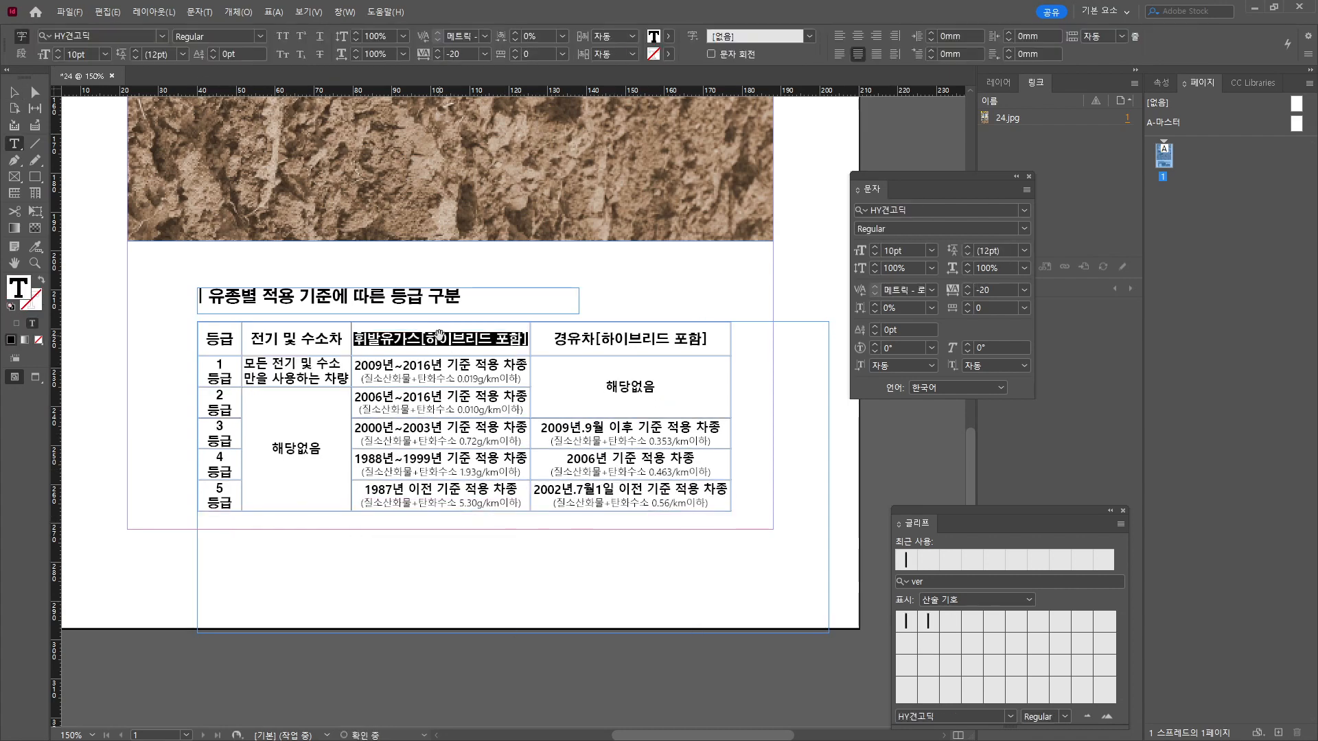
{"action": "left_click_drag", "start_coordinate": [554, 339], "coordinate": [707, 340]}
{"action": "key", "text": "alt+Left"}
Colour the g/km values in the 휘발유가스 column red with the C=15 M=100 Y=100 K=0 swatch.
{"action": "left_click_drag", "start_coordinate": [458, 379], "coordinate": [500, 379]}
{"action": "left_click", "coordinate": [668, 36]}
{"action": "left_click", "coordinate": [557, 185]}
{"action": "left_click_drag", "start_coordinate": [459, 442], "coordinate": [500, 442]}
{"action": "left_click_drag", "start_coordinate": [459, 503], "coordinate": [500, 503]}
{"action": "left_click", "coordinate": [668, 36]}
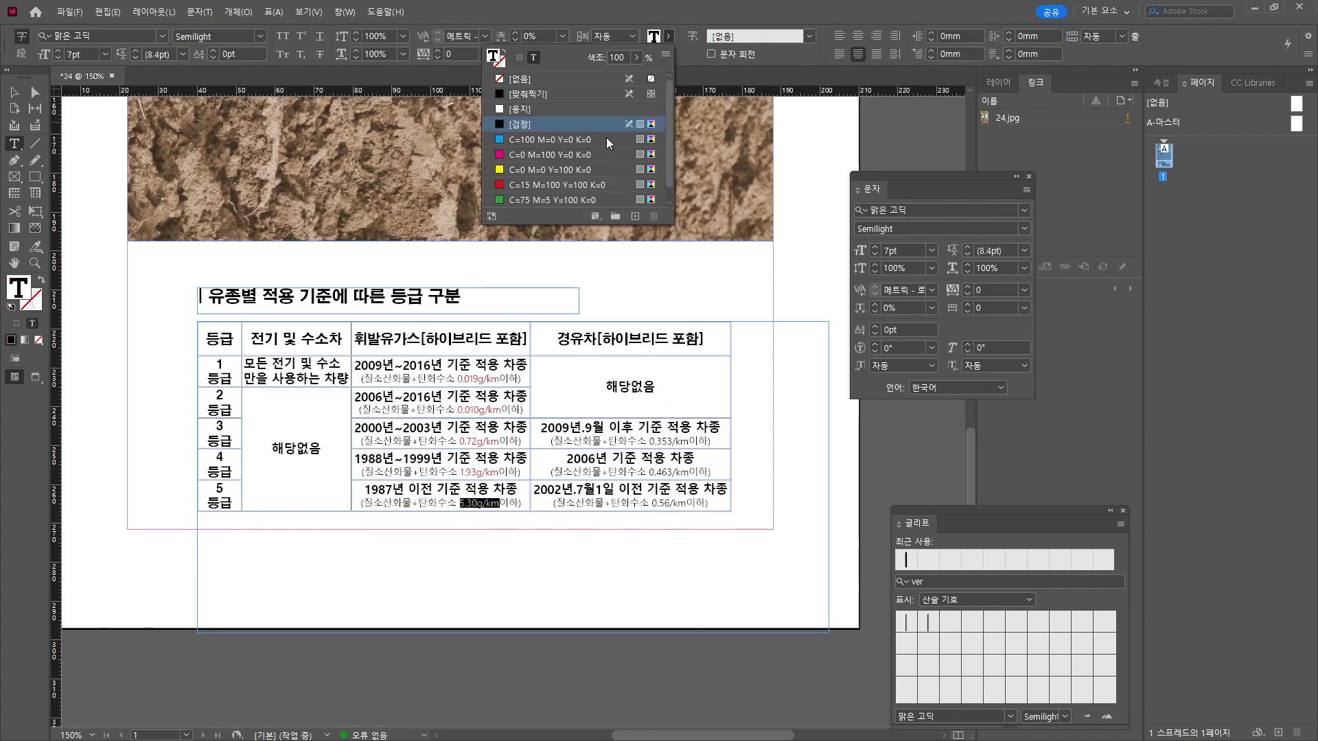
{"action": "left_click", "coordinate": [570, 184]}
Colour the 0.353/km, 0.463/km and 0.56/km values in the 경유차 column with the red C=15 M=100 Y=100 K=0 swatch.
{"action": "left_click", "coordinate": [668, 37]}
{"action": "left_click_drag", "start_coordinate": [649, 442], "coordinate": [686, 503]}
{"action": "left_click", "coordinate": [570, 185]}
{"action": "left_click", "coordinate": [668, 36]}
{"action": "left_click", "coordinate": [570, 184]}
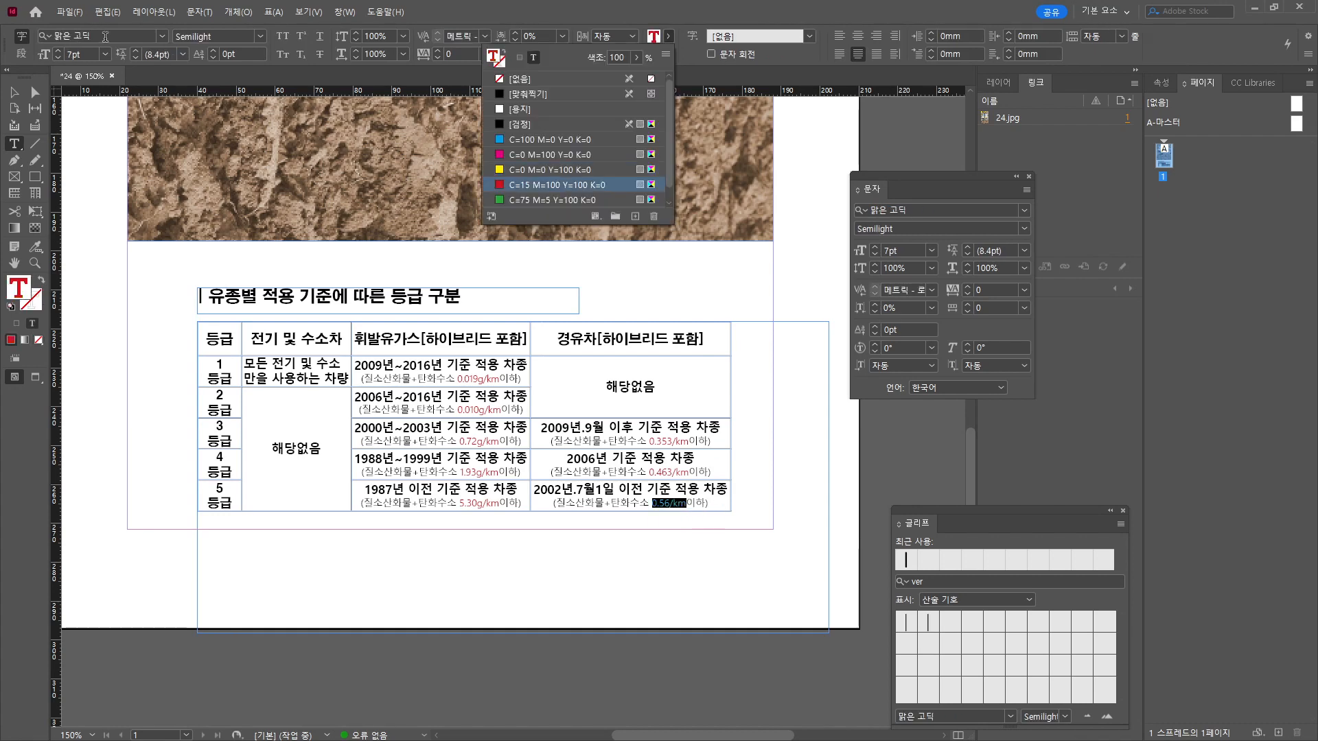
Enlarge the numeral 1 in the 등급 column's 1등급 cell to 13 pt.
{"action": "left_click", "coordinate": [13, 92]}
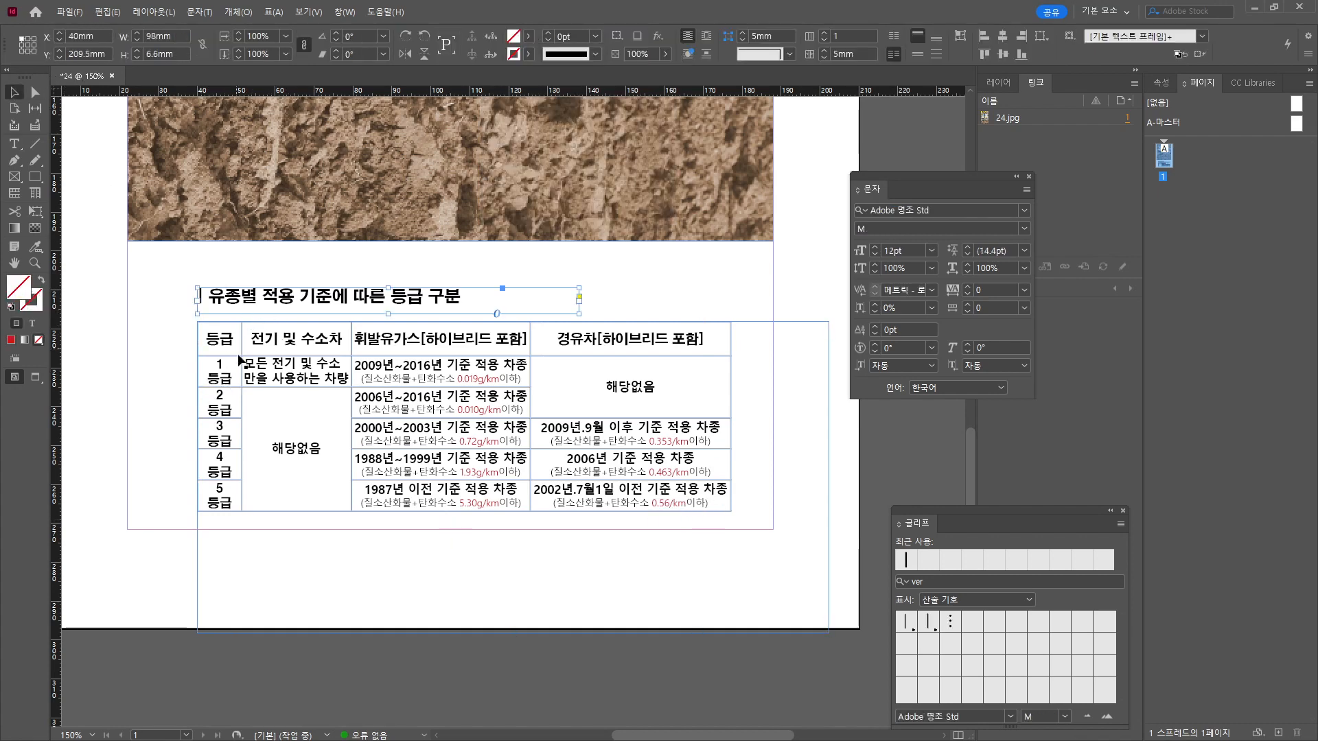
{"action": "double_click", "coordinate": [217, 368]}
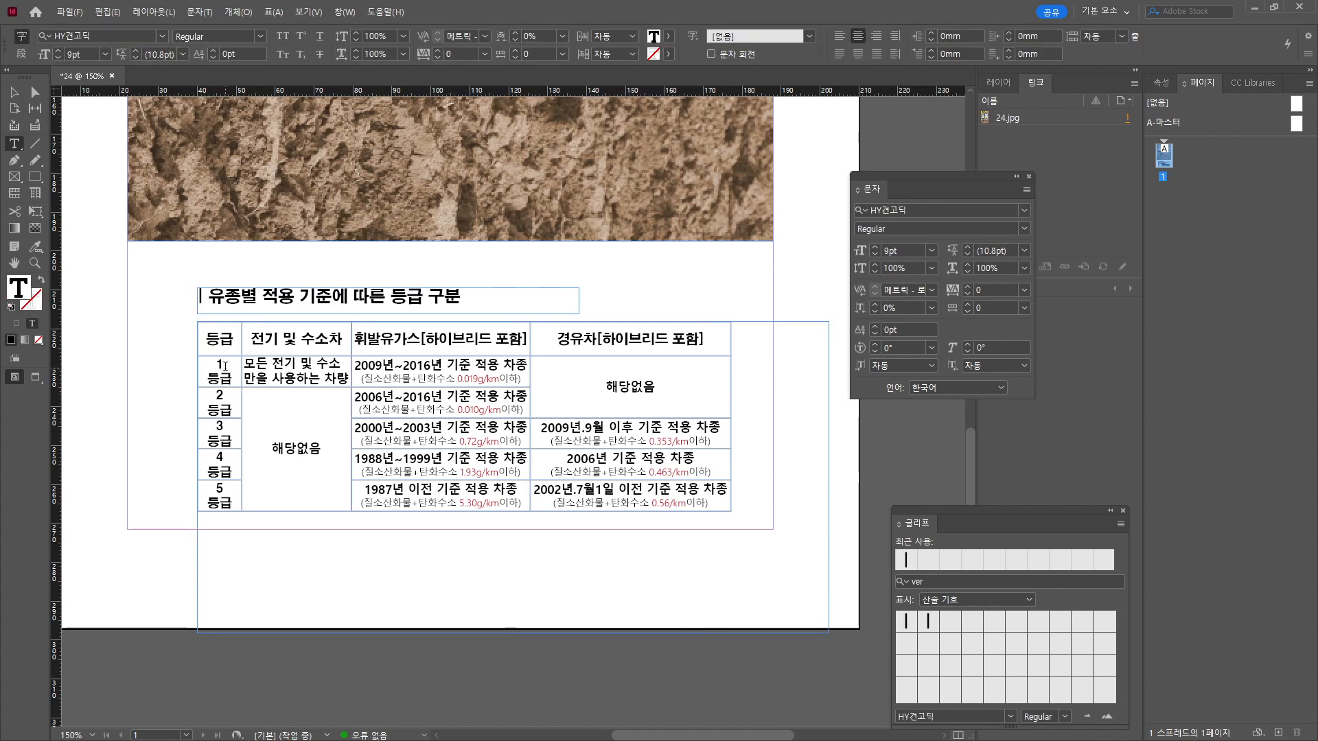
{"action": "left_click_drag", "start_coordinate": [225, 366], "coordinate": [213, 366]}
{"action": "left_click", "coordinate": [58, 51]}
{"action": "left_click", "coordinate": [57, 52]}
{"action": "left_click", "coordinate": [58, 51]}
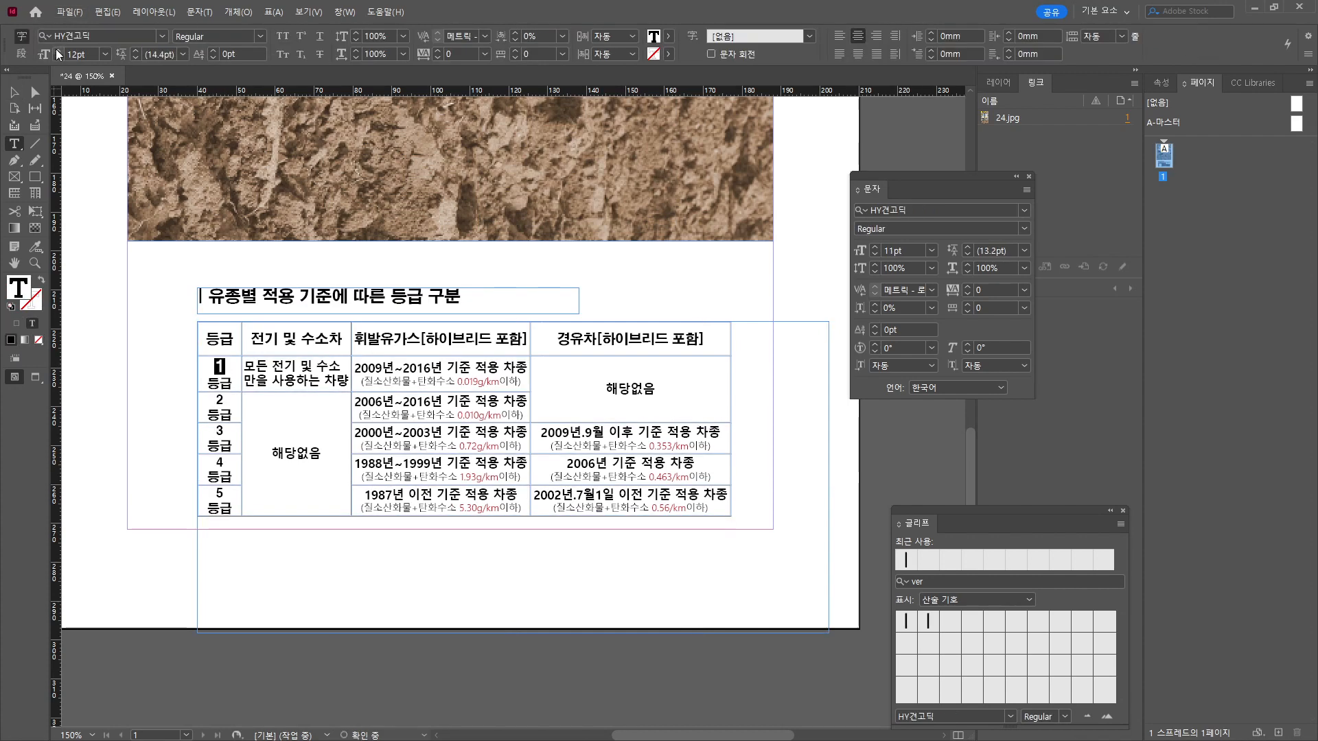
{"action": "left_click", "coordinate": [57, 52]}
Set the numerals 2, 3, 4 and 5 in the 등급 column to 13 pt.
{"action": "double_click", "coordinate": [222, 404]}
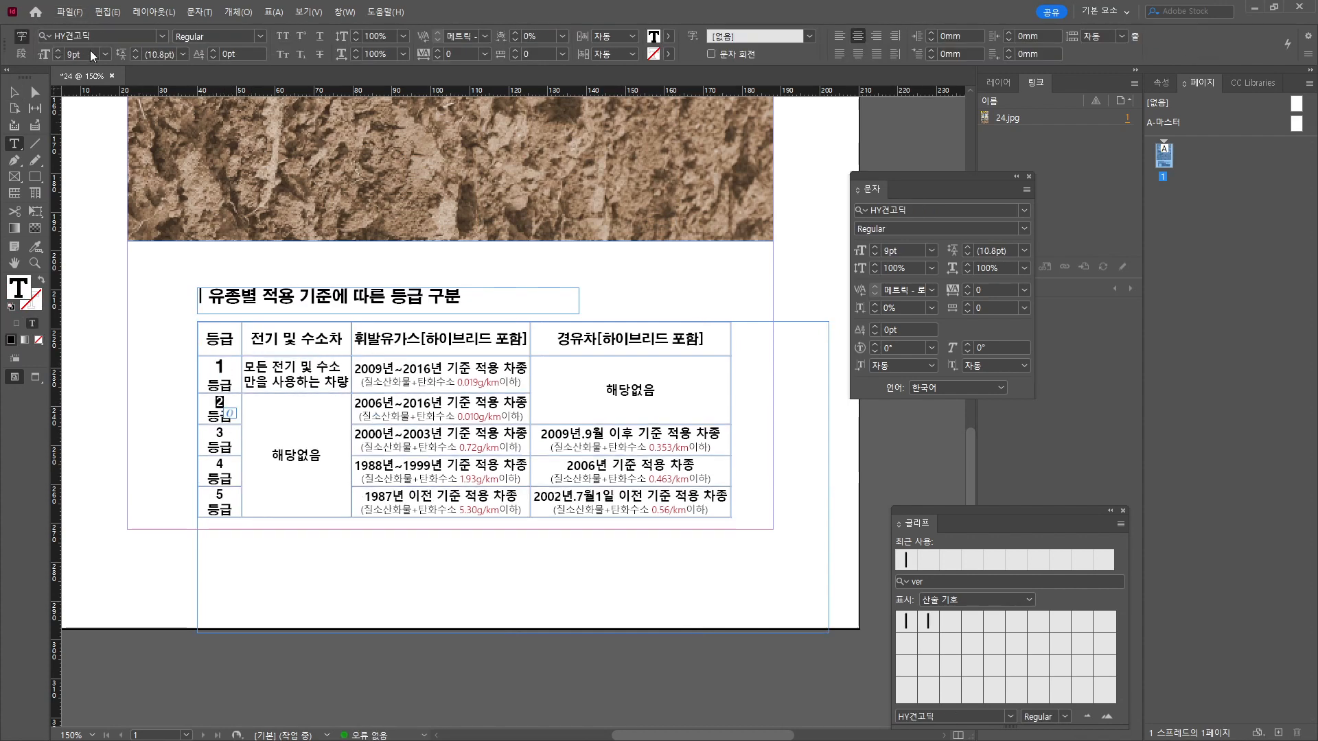
{"action": "type", "text": "13"}
{"action": "key", "text": "Return"}
{"action": "double_click", "coordinate": [219, 440]}
{"action": "left_click_drag", "start_coordinate": [91, 54], "coordinate": [24, 56]}
{"action": "double_click", "coordinate": [220, 515]}
{"action": "type", "text": "13"}
{"action": "key", "text": "Return"}
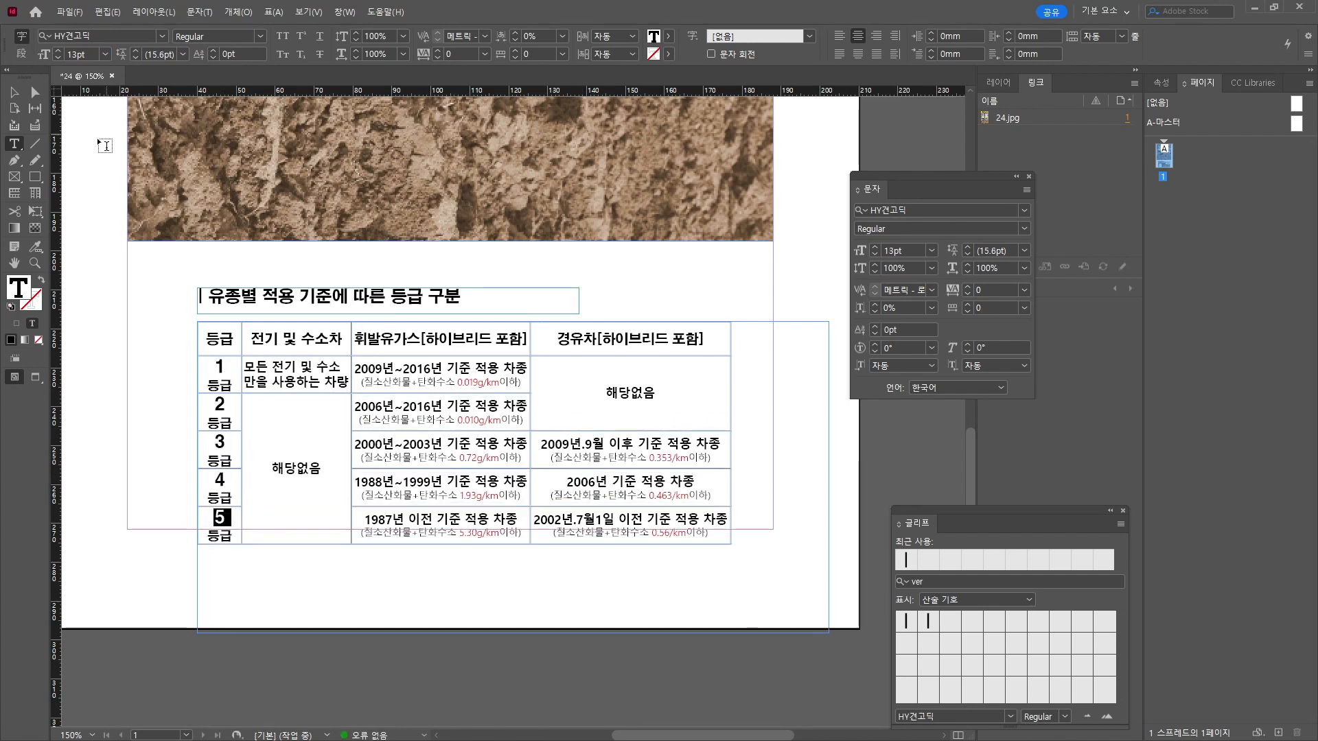
Widen the 휘발유가스 column slightly by shifting its border with the 경유차 column.
{"action": "left_click", "coordinate": [14, 91]}
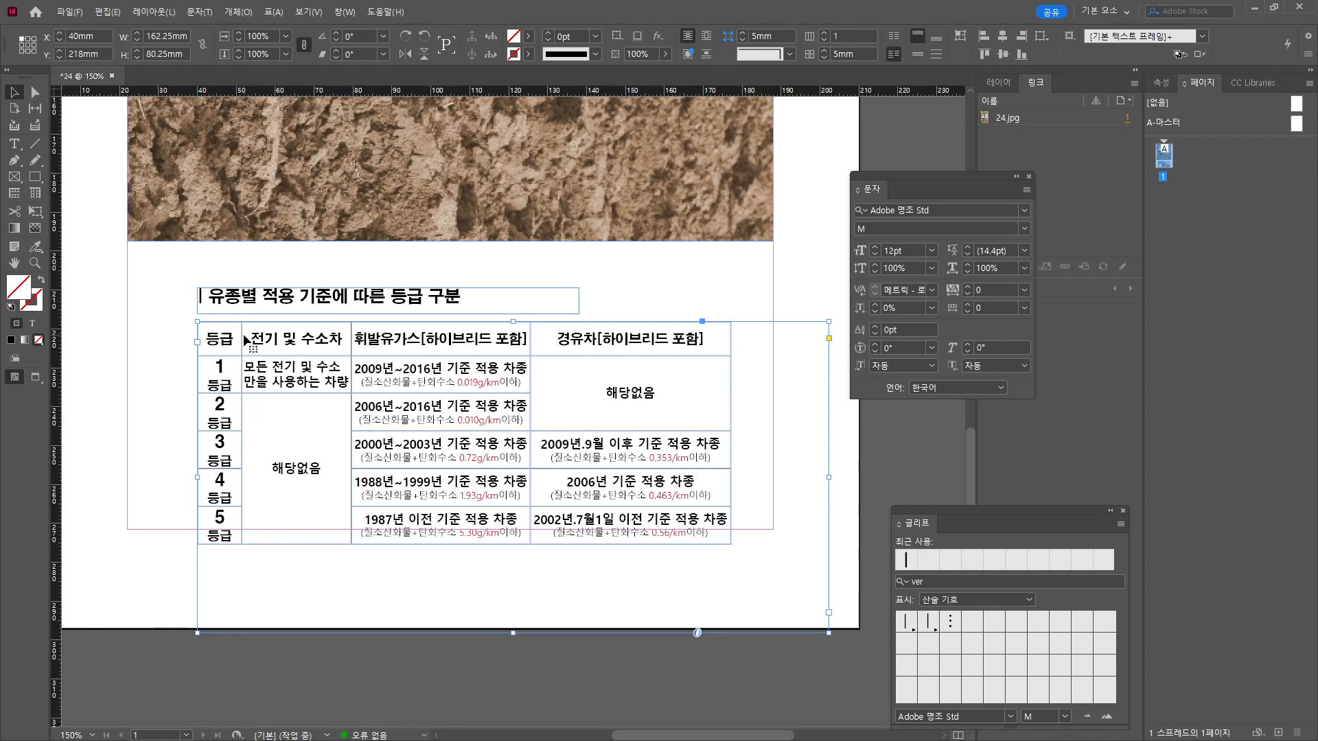
{"action": "double_click", "coordinate": [414, 343]}
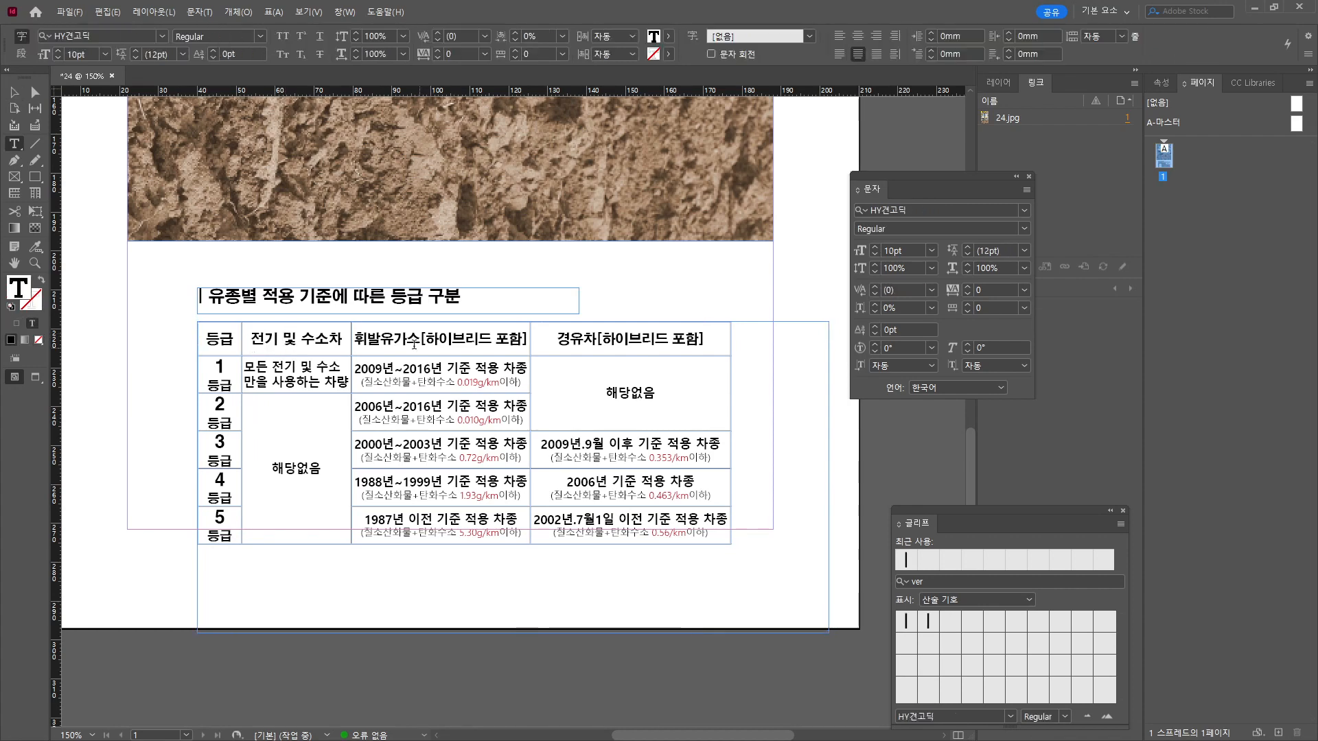
{"action": "left_click_drag", "start_coordinate": [530, 377], "coordinate": [539, 377]}
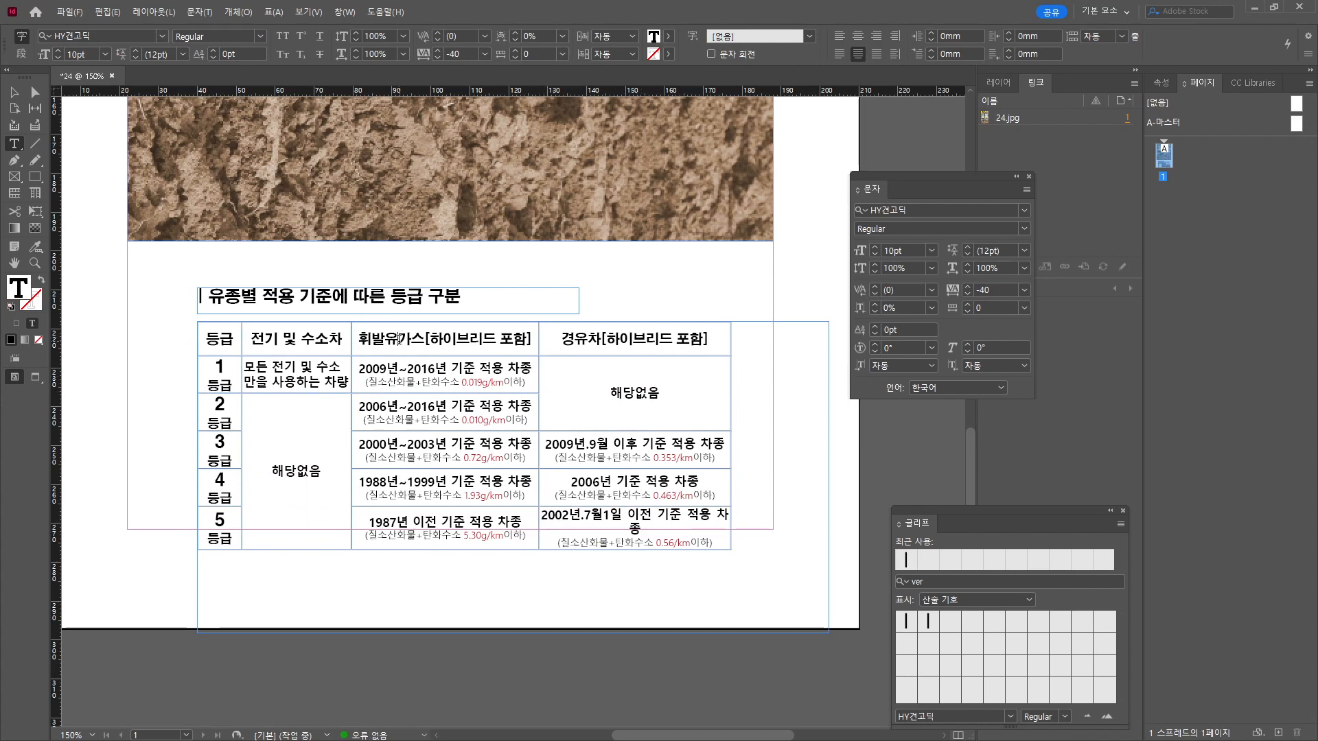
Insert a middle dot glyph from the punctuation set (구두점) between 휘발유 and 가스 in the column heading.
{"action": "left_click_drag", "start_coordinate": [968, 520], "coordinate": [895, 432]}
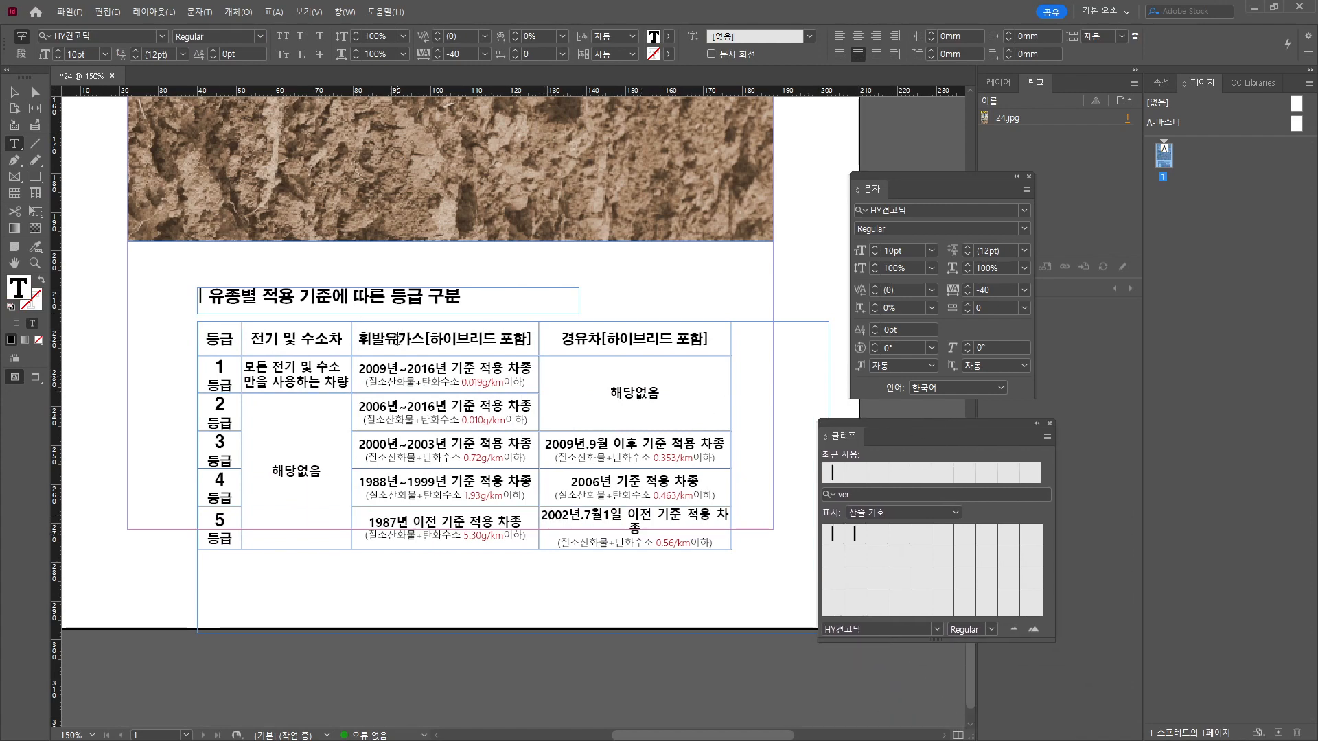
{"action": "left_click_drag", "start_coordinate": [881, 495], "coordinate": [771, 479]}
{"action": "key", "text": "BackSpace"}
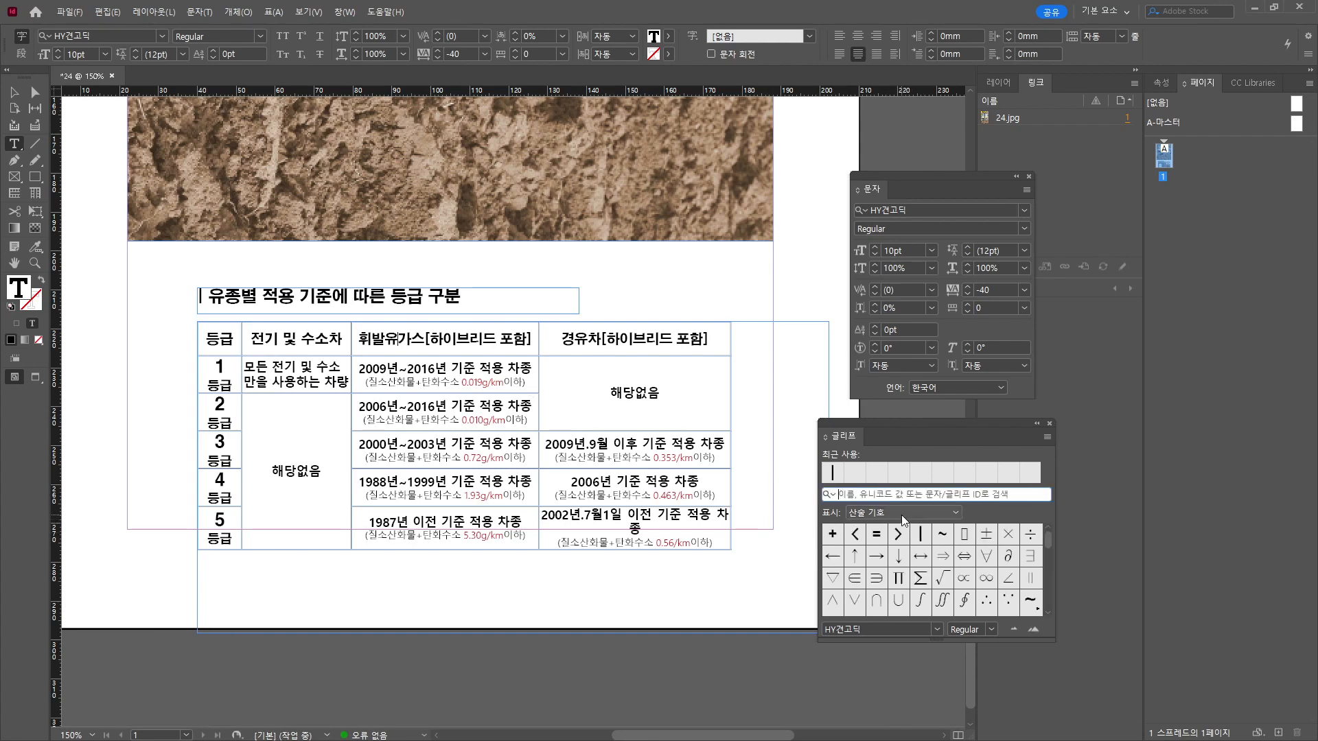
{"action": "left_click", "coordinate": [903, 513]}
{"action": "left_click", "coordinate": [885, 453]}
{"action": "double_click", "coordinate": [855, 557]}
{"action": "key", "text": "ctrl+z"}
{"action": "scroll", "coordinate": [899, 603], "scroll_direction": "down", "scroll_amount": 5}
{"action": "double_click", "coordinate": [962, 574]}
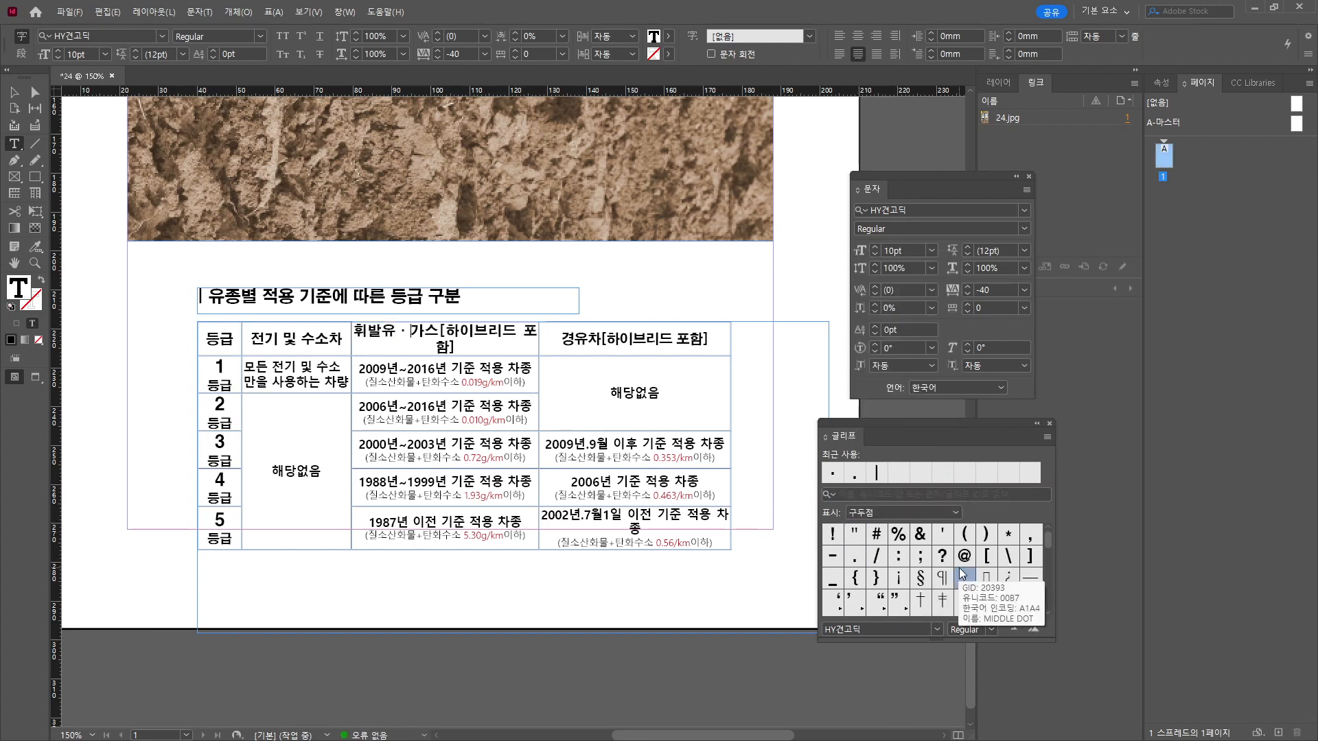
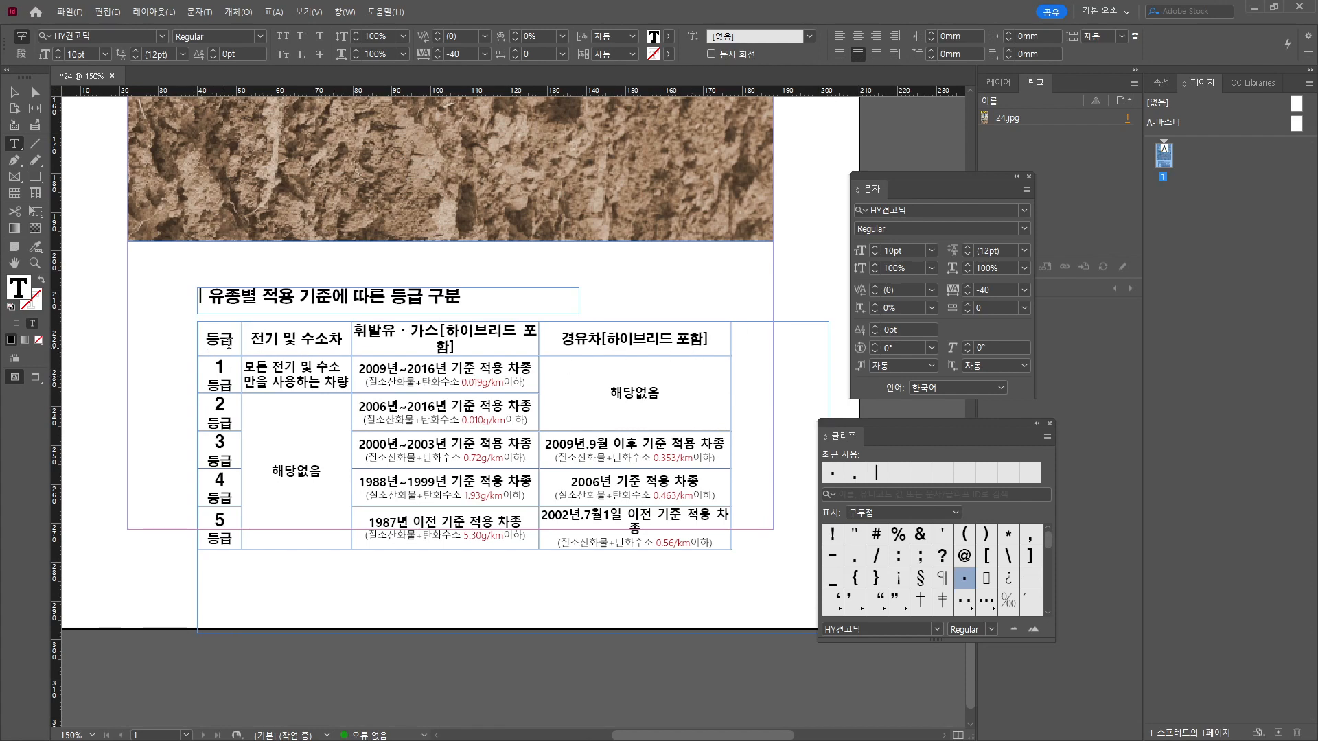
Set the stroke of the table's outer left and right borders to 0 pt.
{"action": "left_click_drag", "start_coordinate": [213, 331], "coordinate": [688, 532]}
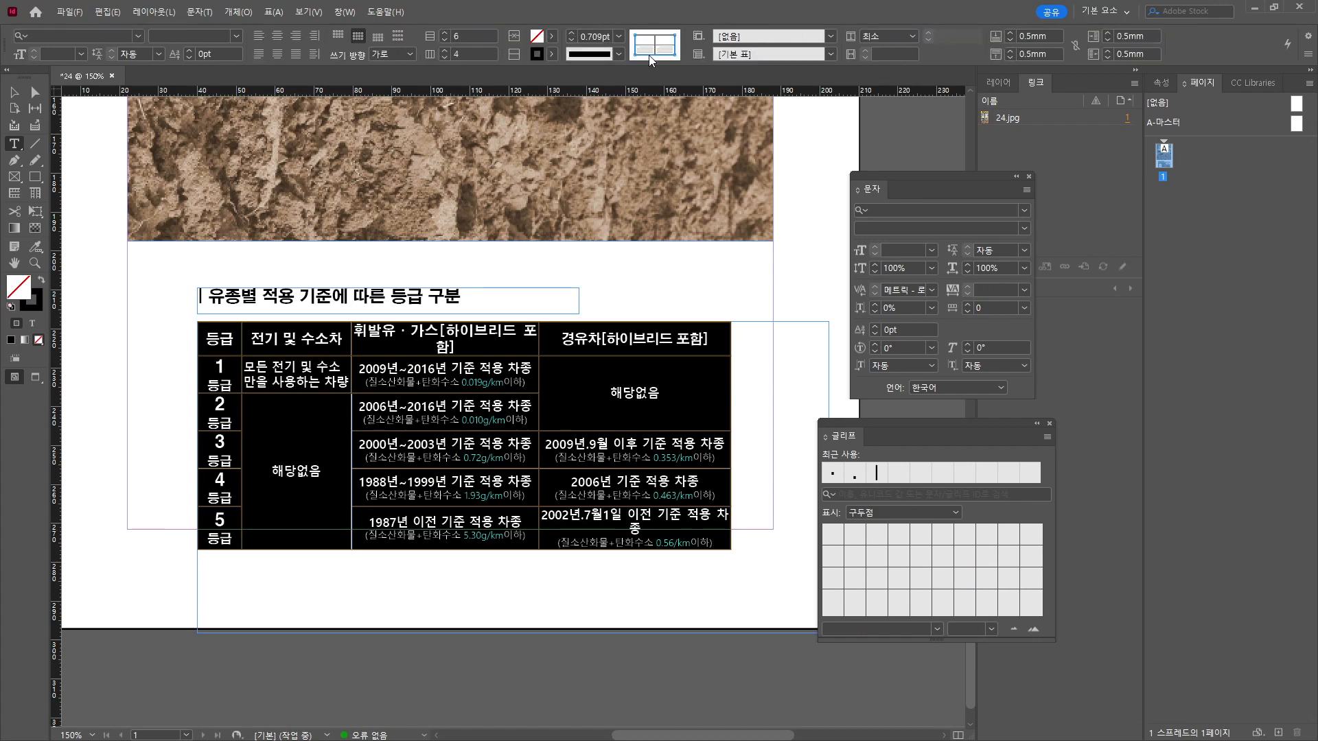
{"action": "left_click", "coordinate": [618, 36]}
{"action": "left_click", "coordinate": [595, 54]}
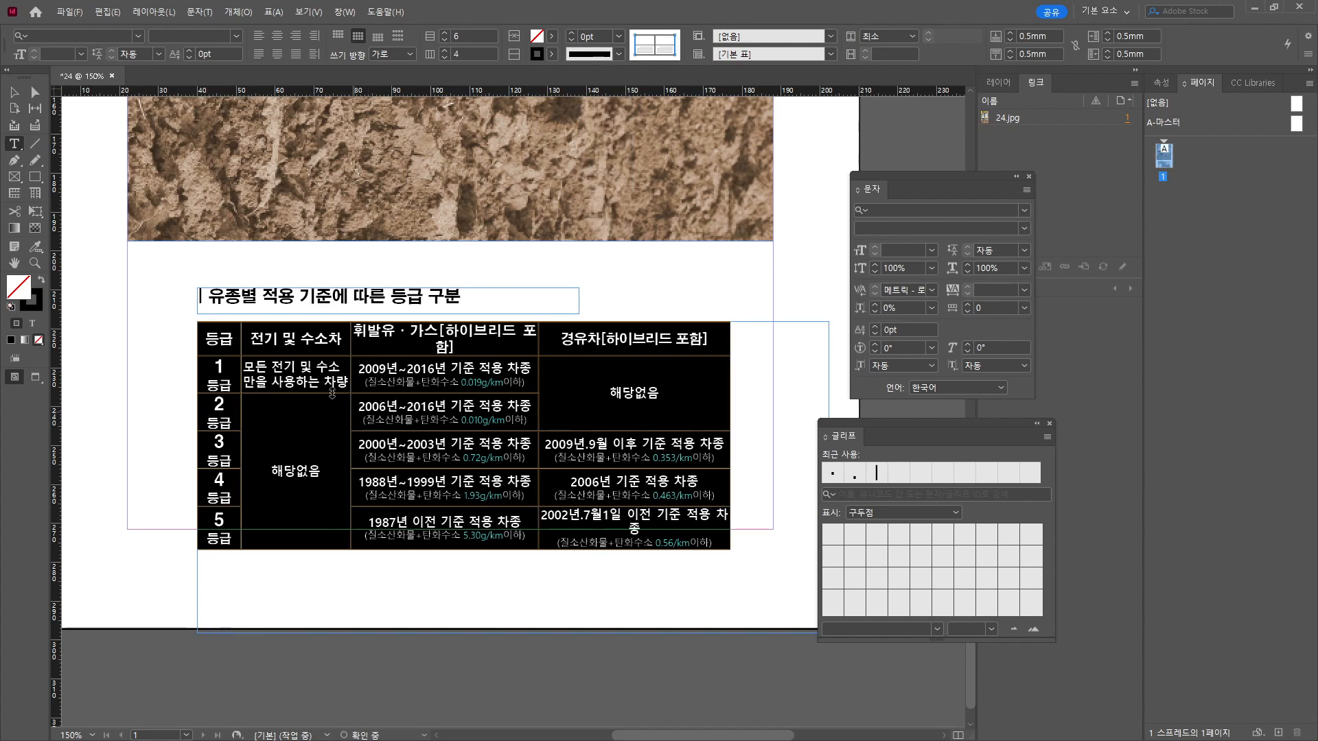
{"action": "left_click", "coordinate": [302, 339]}
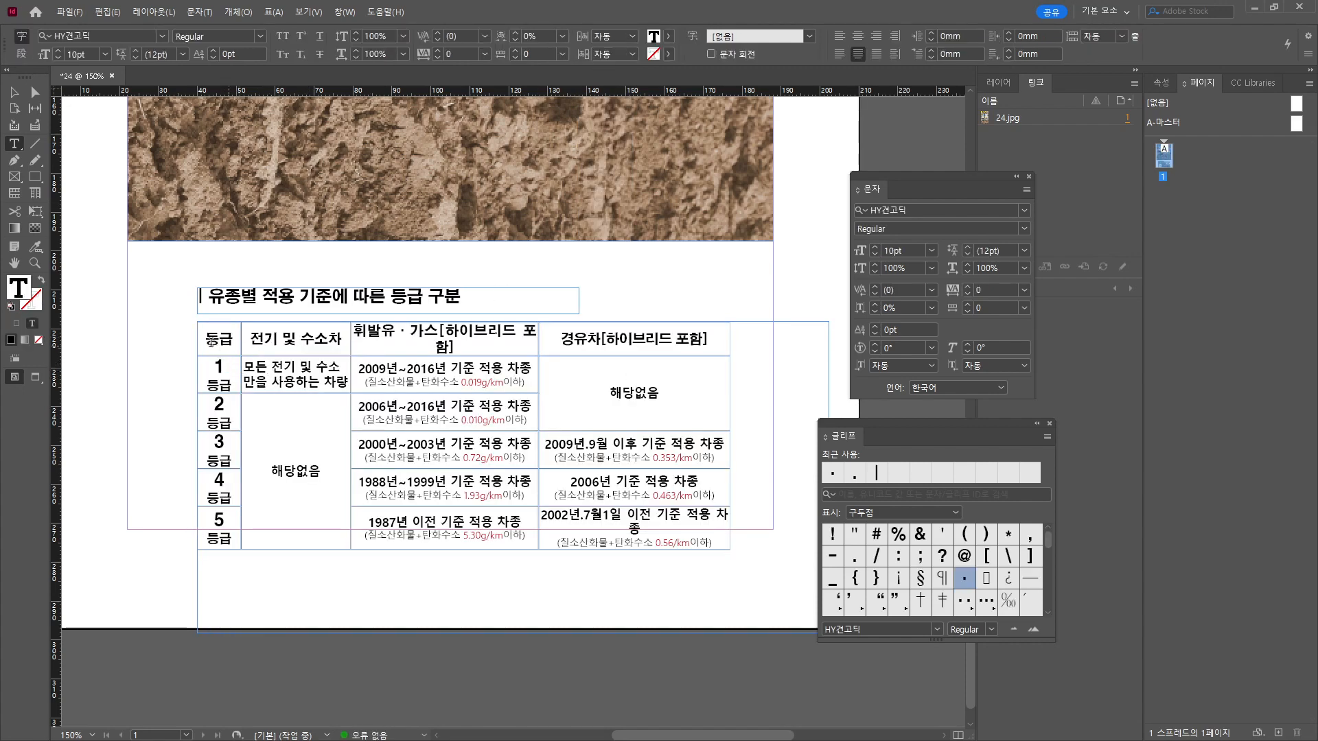
Give the heading row 2 pt top and bottom borders and switch the page to preview without frame edges.
{"action": "left_click_drag", "start_coordinate": [211, 341], "coordinate": [648, 328]}
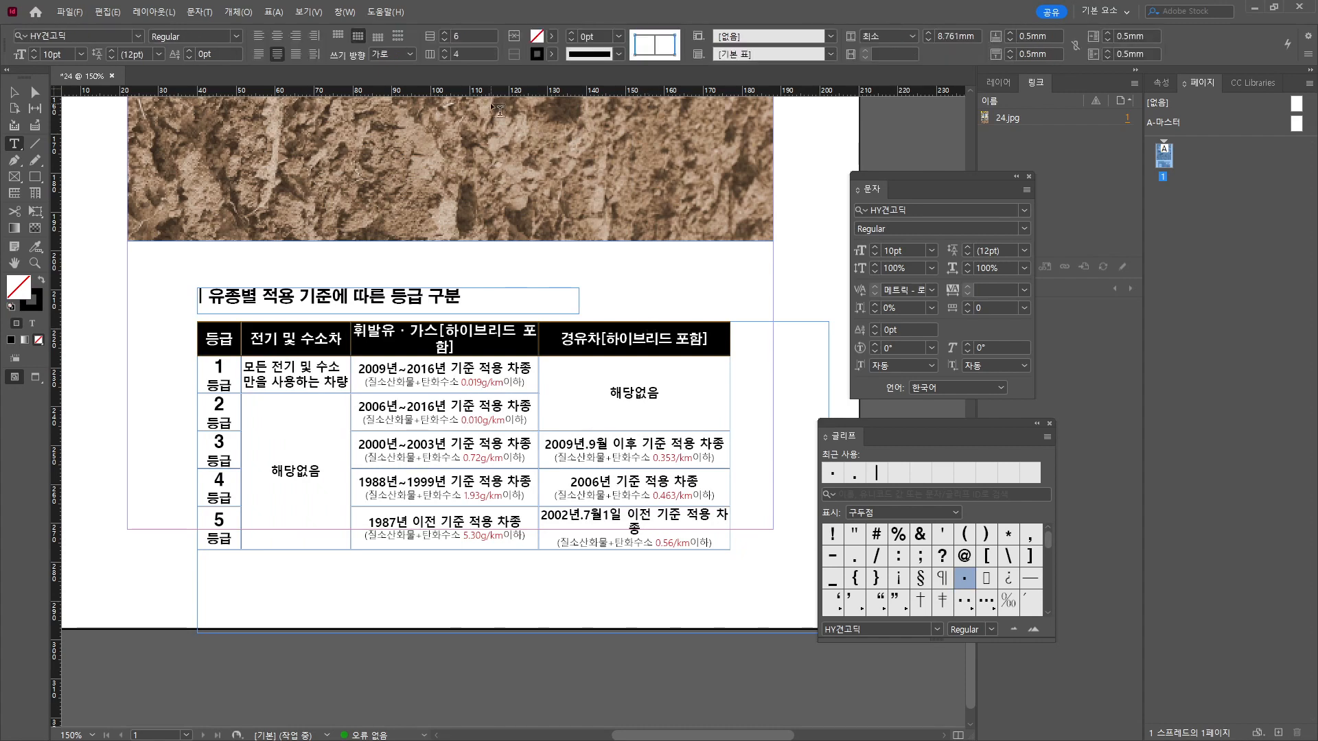
{"action": "left_click", "coordinate": [675, 43]}
{"action": "left_click", "coordinate": [668, 35]}
{"action": "left_click", "coordinate": [569, 32]}
{"action": "left_click", "coordinate": [569, 33]}
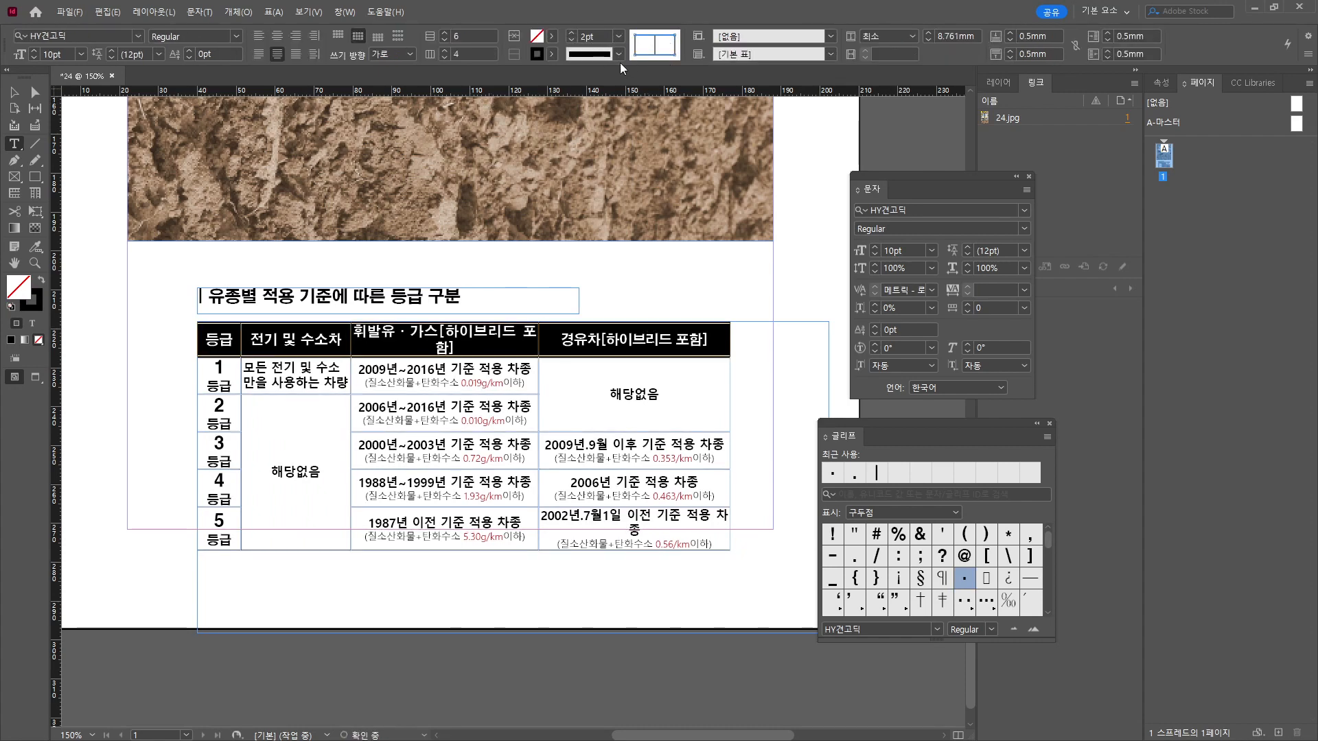
{"action": "left_click", "coordinate": [617, 37]}
{"action": "left_click", "coordinate": [617, 37]}
{"action": "left_click", "coordinate": [665, 390]}
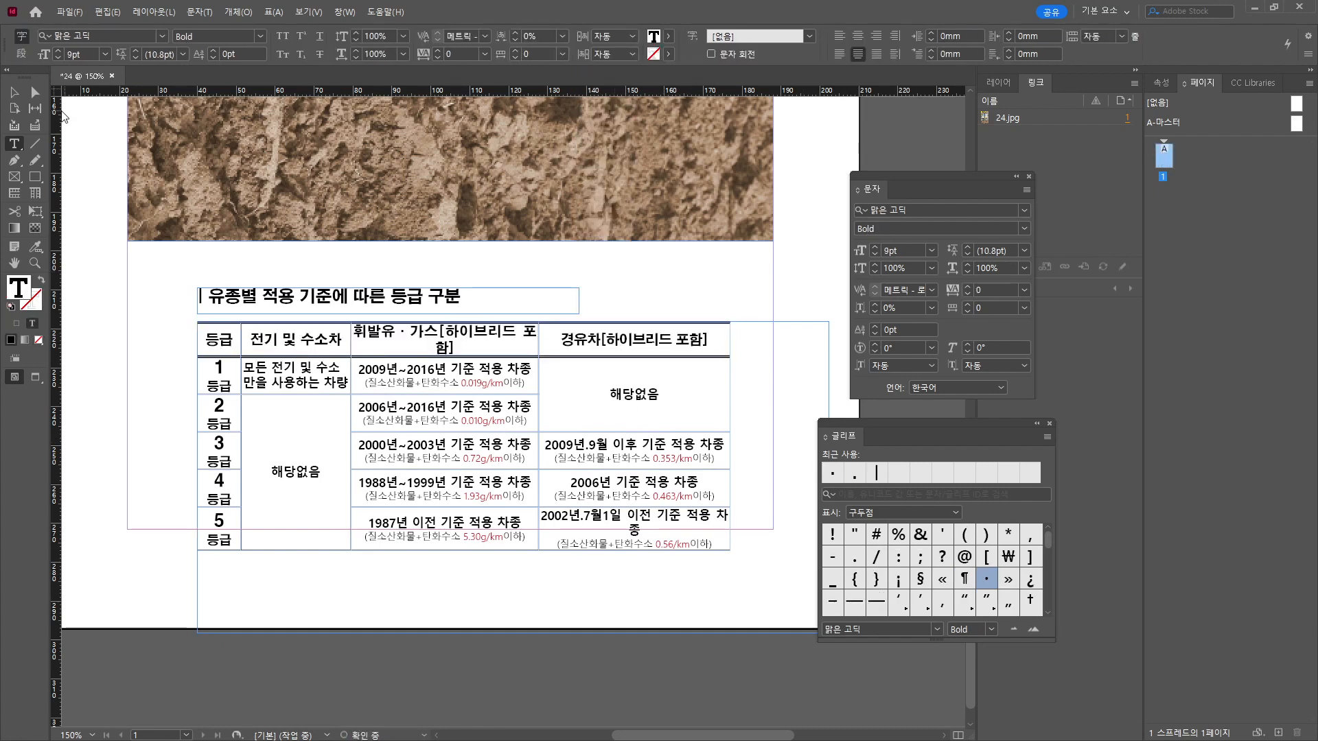
{"action": "key", "text": "Escape"}
{"action": "left_click", "coordinate": [151, 339]}
{"action": "key", "text": "w"}
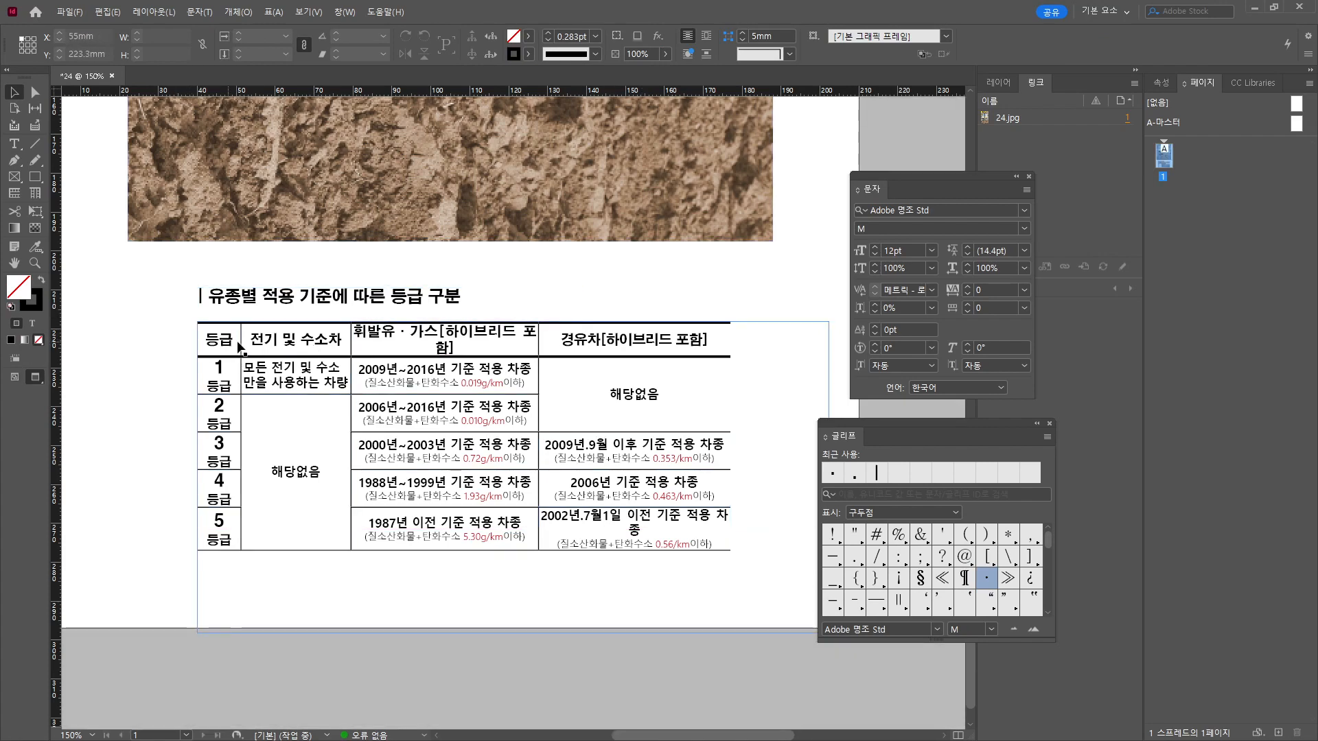
Set the stroke of the table's bottom border to 1.5 pt.
{"action": "double_click", "coordinate": [216, 346]}
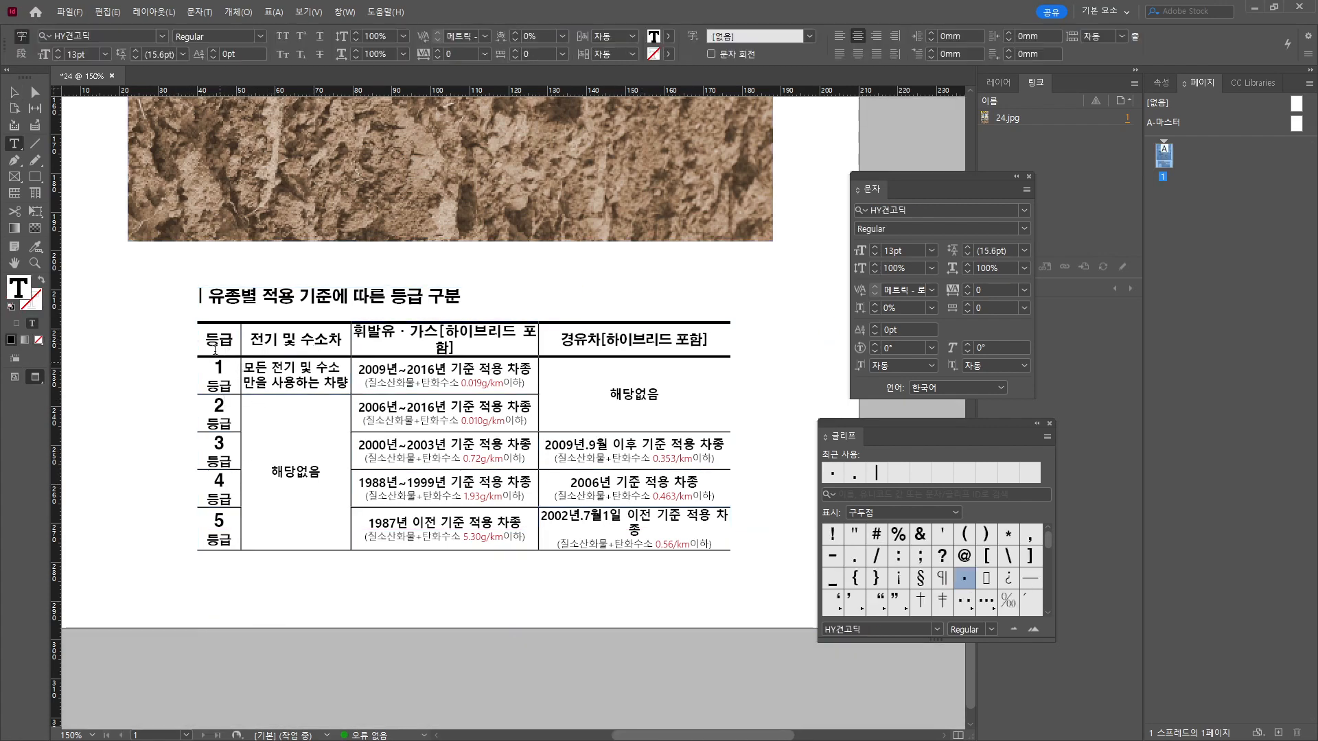
{"action": "left_click_drag", "start_coordinate": [216, 345], "coordinate": [659, 534]}
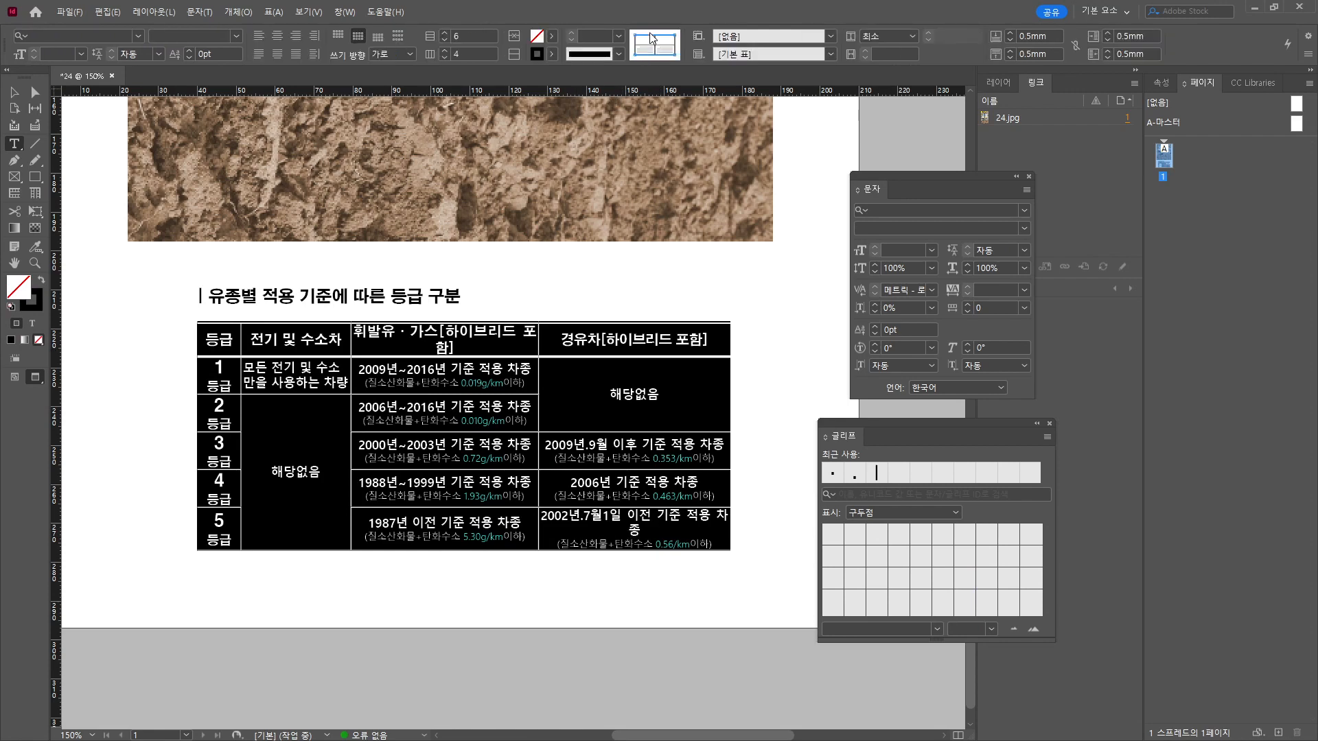
{"action": "left_click", "coordinate": [649, 41]}
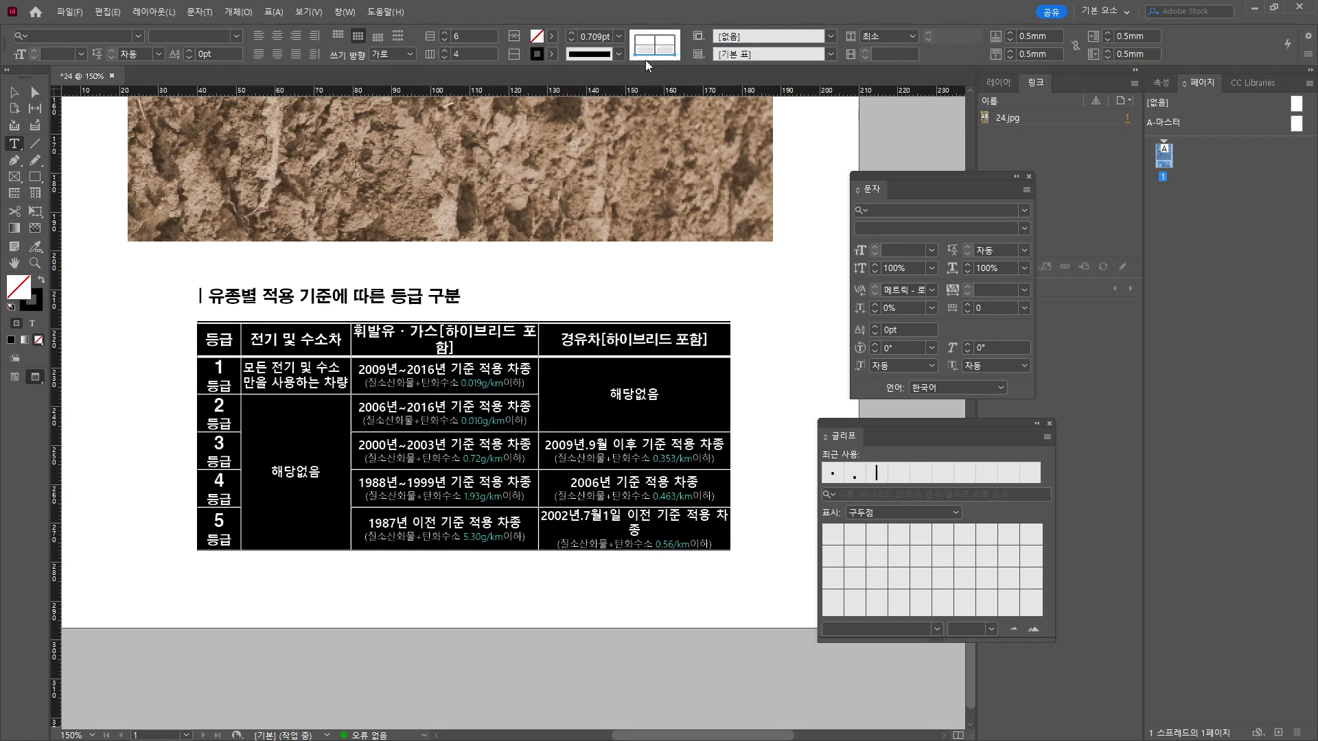
{"action": "double_click", "coordinate": [606, 36]}
{"action": "type", "text": "1"}
{"action": "key", "text": "Return"}
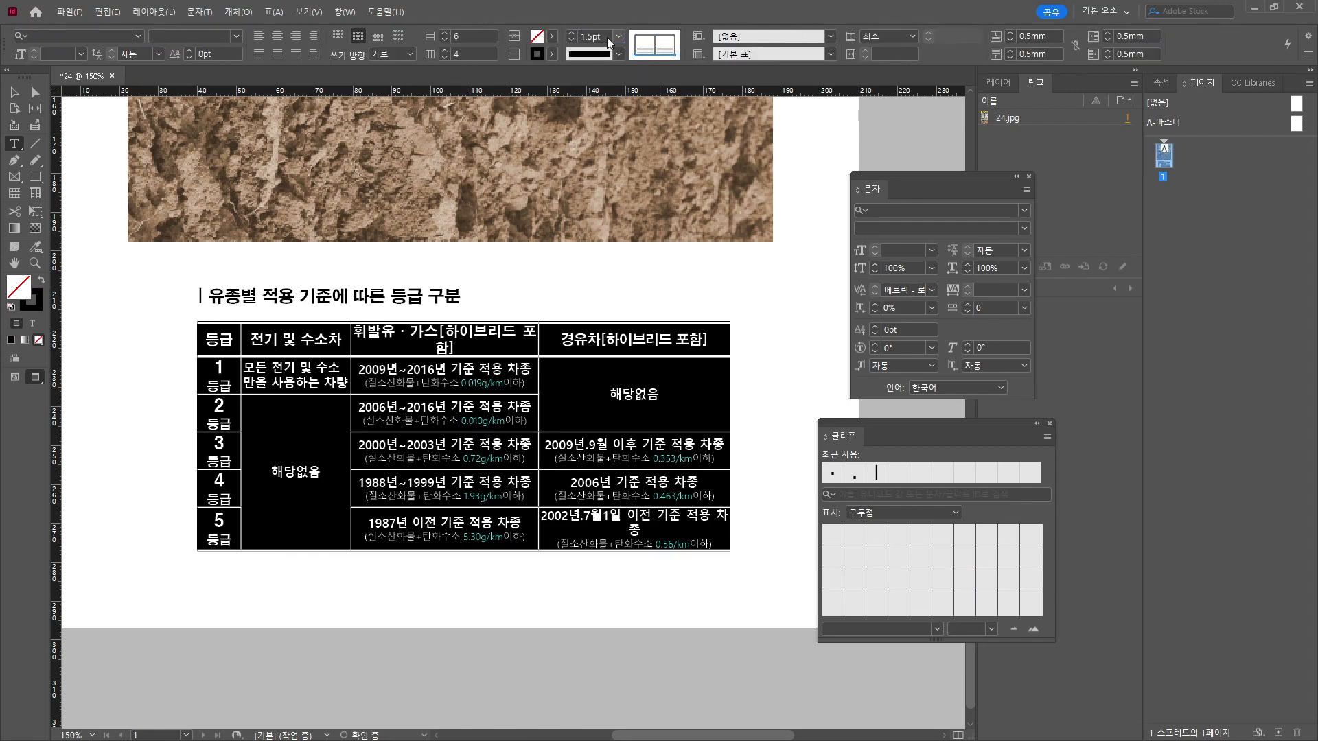
{"action": "left_click", "coordinate": [420, 343]}
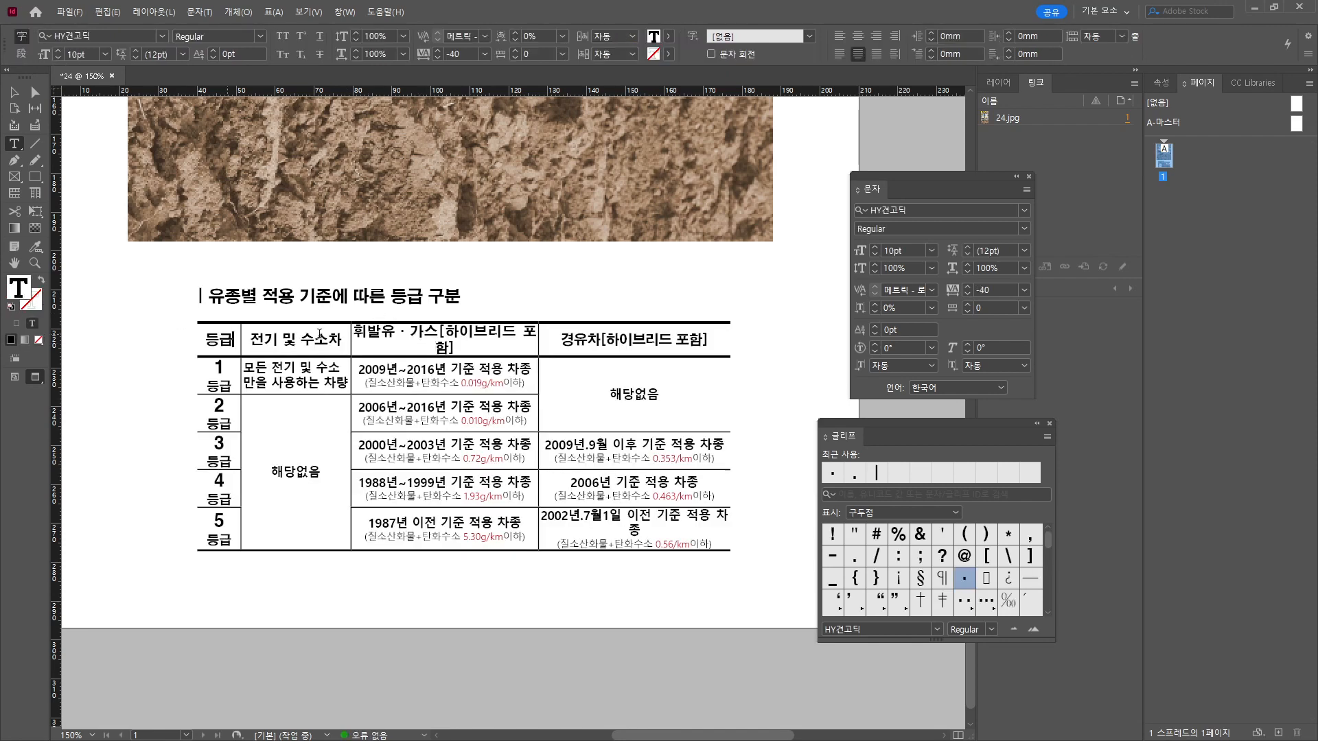
Reduce the heading row's top and bottom borders to 1.5 pt.
{"action": "left_click_drag", "start_coordinate": [319, 335], "coordinate": [613, 302]}
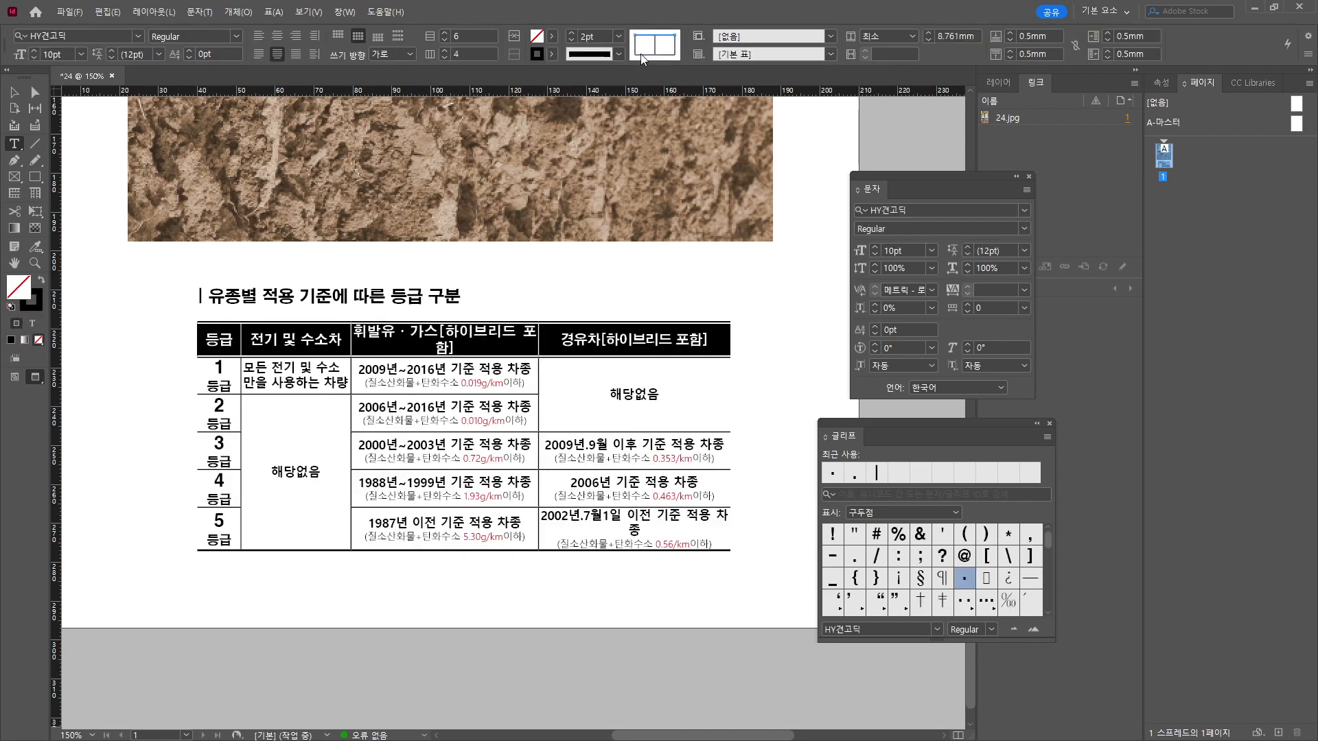
{"action": "left_click", "coordinate": [582, 35]}
{"action": "type", "text": "1.5"}
{"action": "key", "text": "Return"}
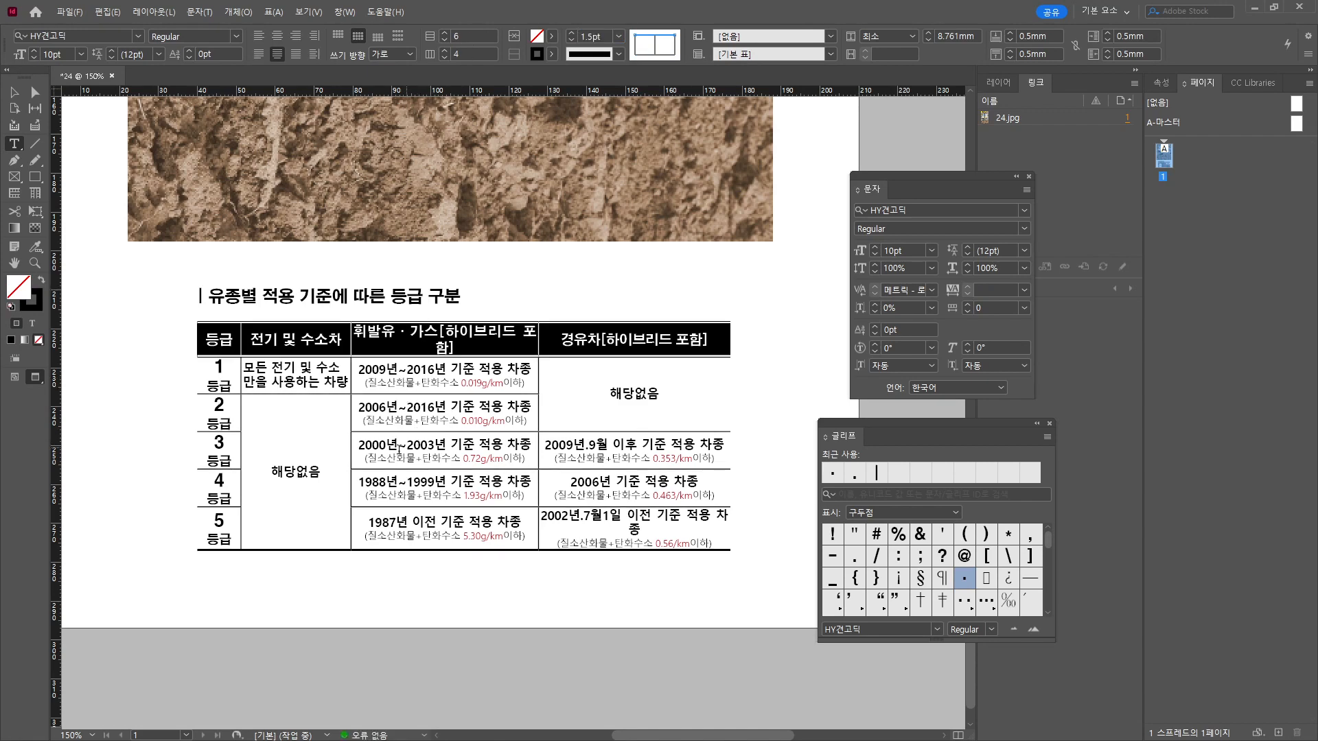
Change the inner horizontal lines of the three vehicle columns below the heading row to the 파선(4:4) dashed style.
{"action": "left_click_drag", "start_coordinate": [300, 386], "coordinate": [687, 539]}
{"action": "left_click", "coordinate": [650, 48]}
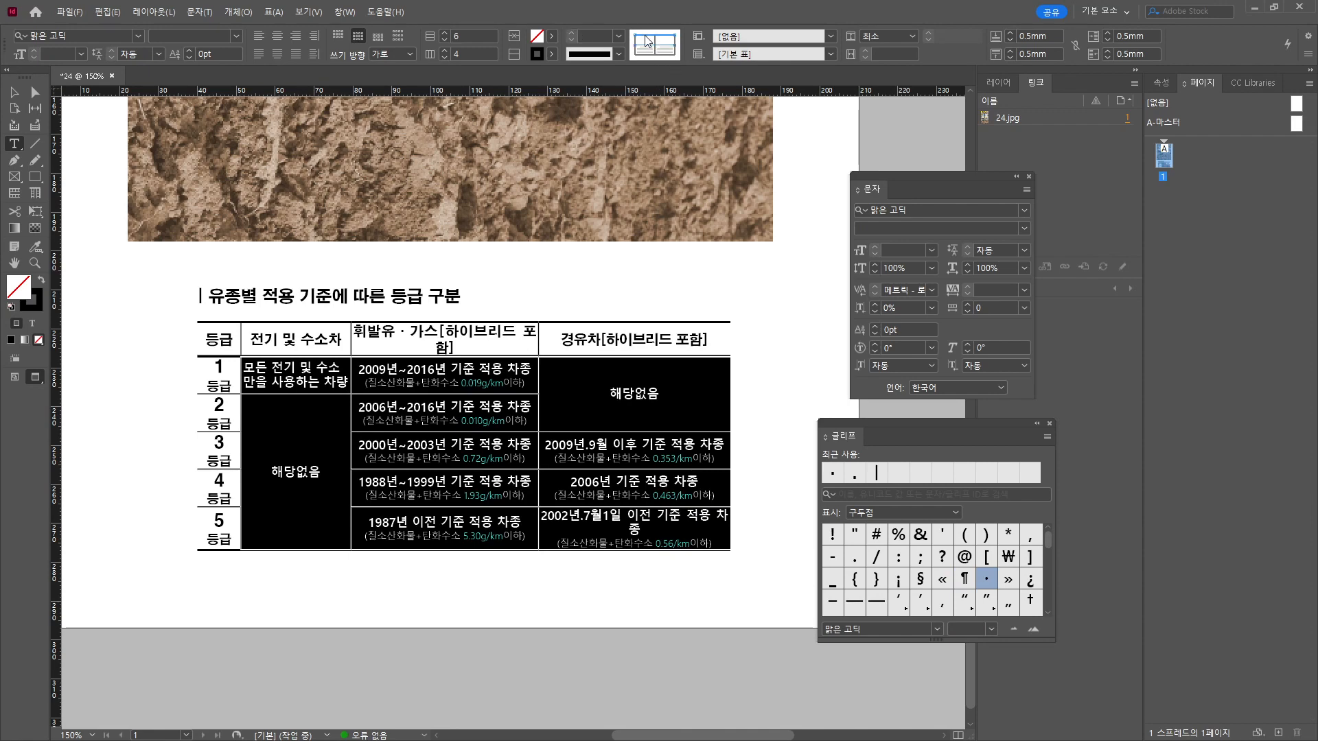
{"action": "left_click", "coordinate": [618, 53]}
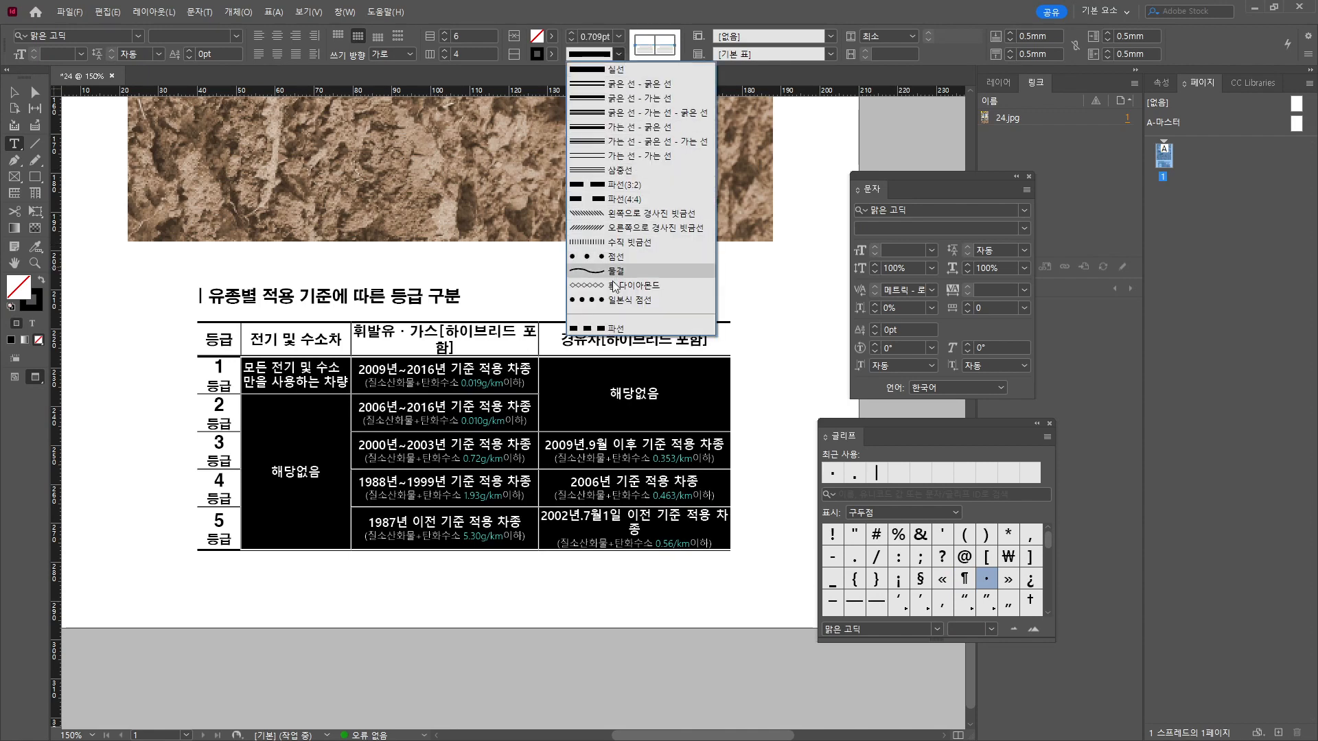
{"action": "left_click", "coordinate": [626, 199]}
{"action": "left_click", "coordinate": [354, 443]}
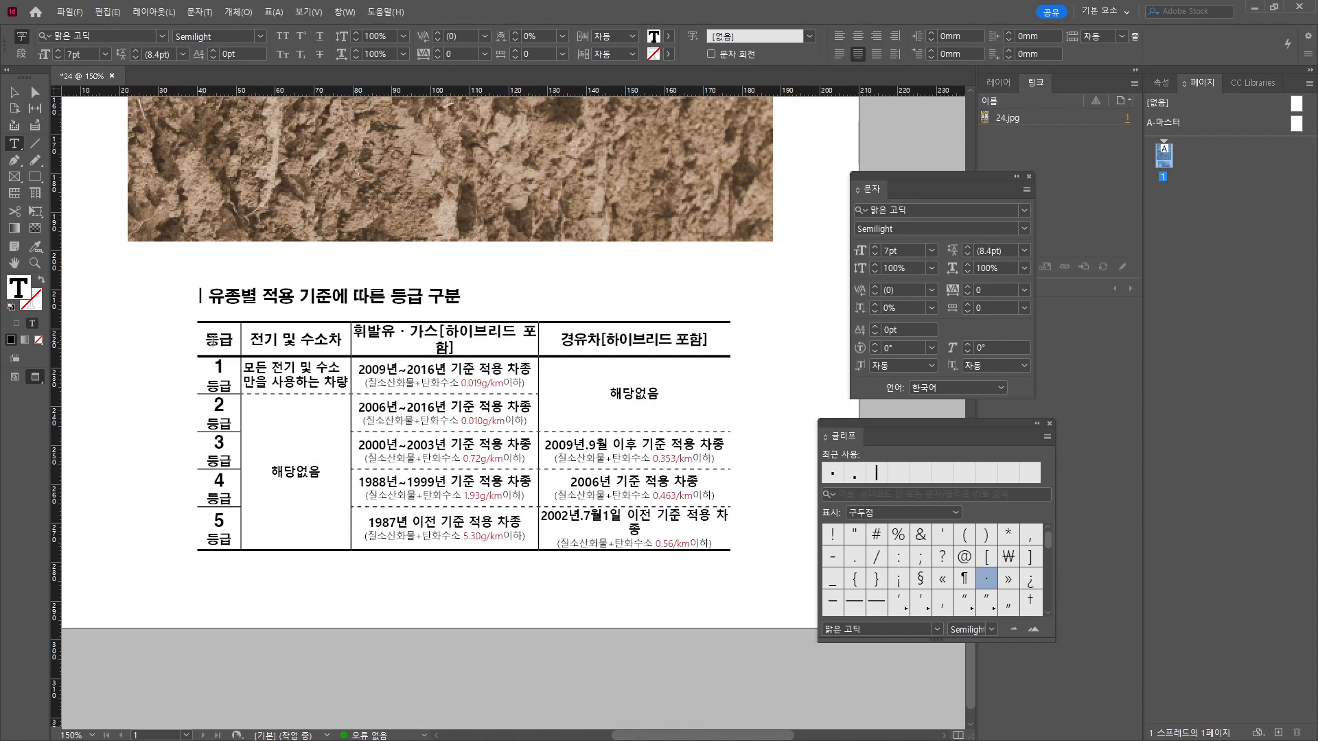
Fill the table's heading row with the [검정] swatch at a 50% tint.
{"action": "left_click_drag", "start_coordinate": [214, 339], "coordinate": [604, 349]}
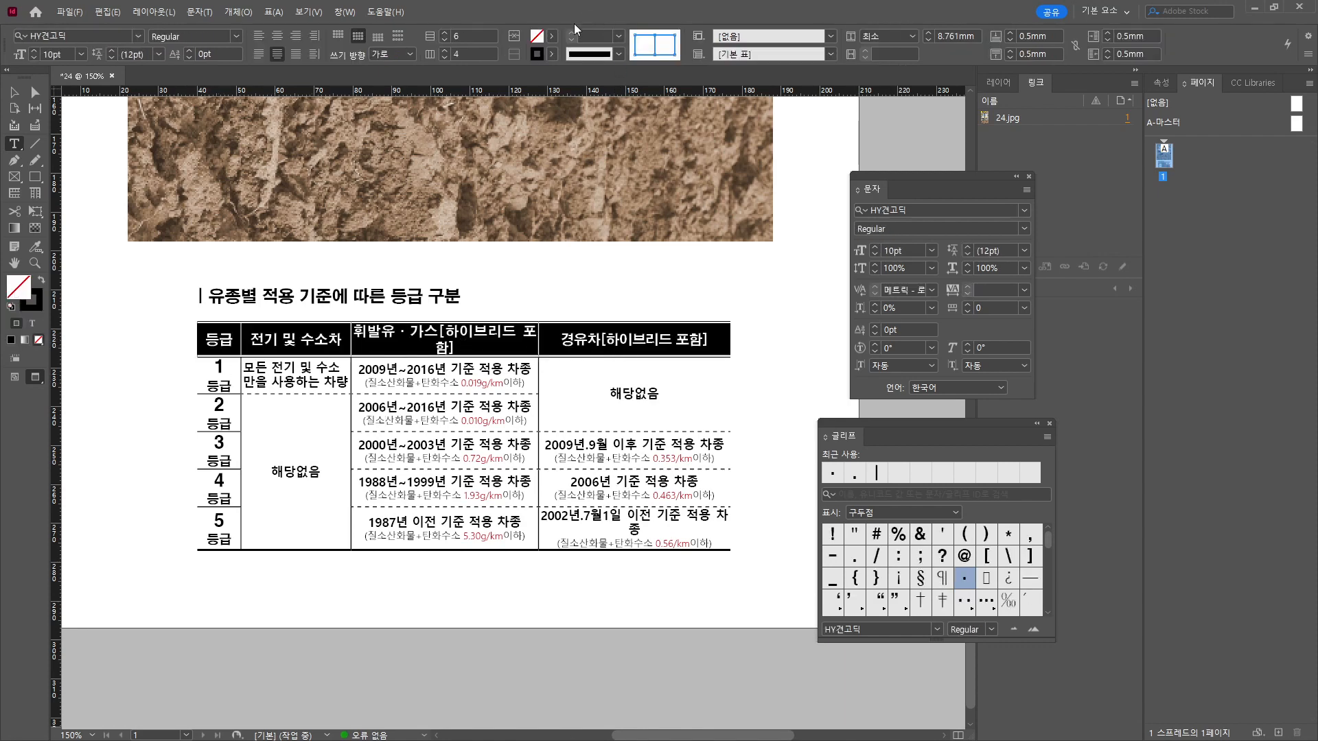
{"action": "left_click", "coordinate": [552, 35]}
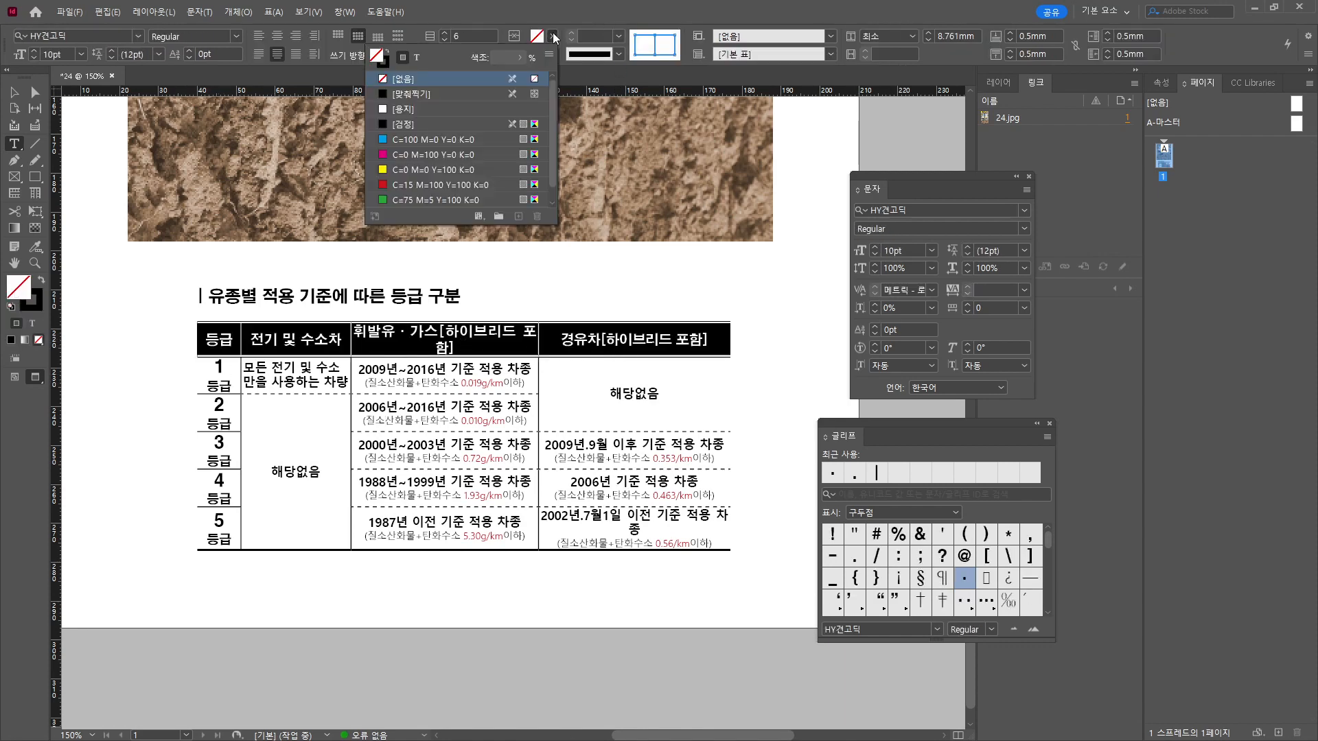
{"action": "left_click", "coordinate": [420, 125]}
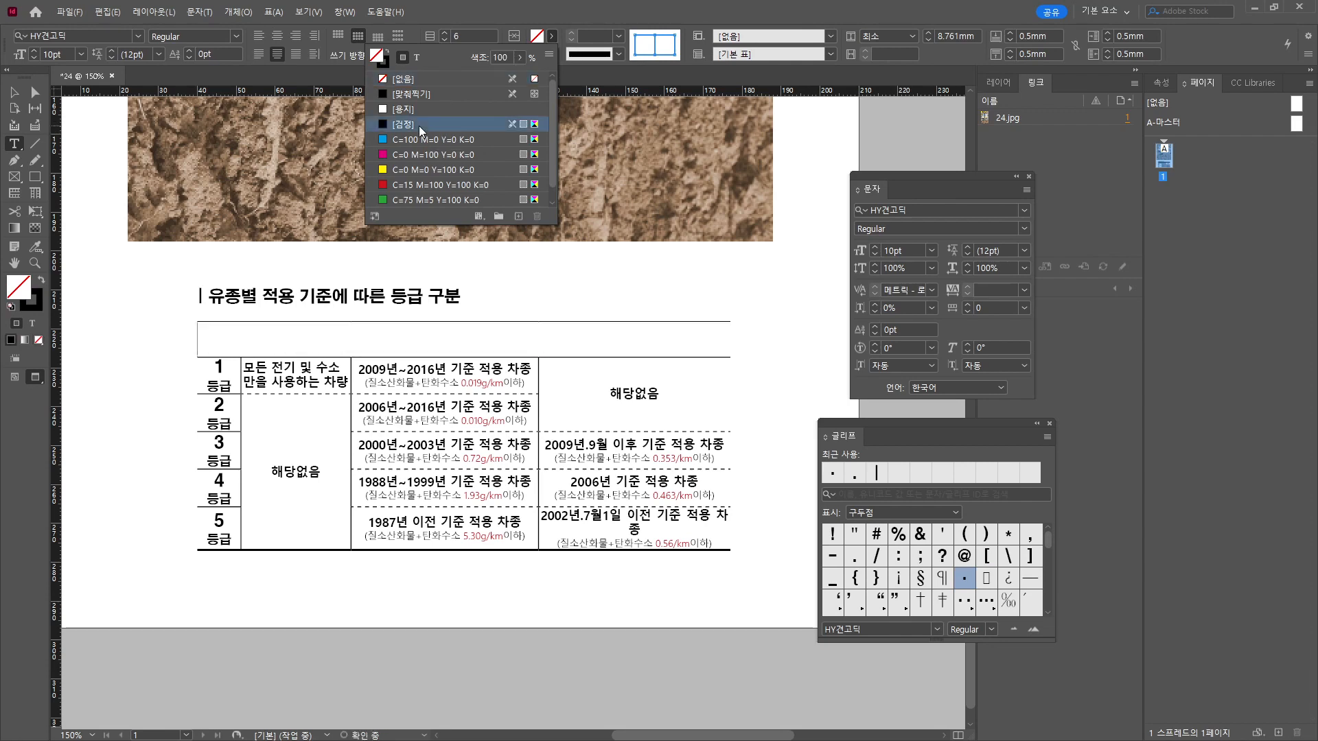
{"action": "type", "text": "50"}
{"action": "key", "text": "Return"}
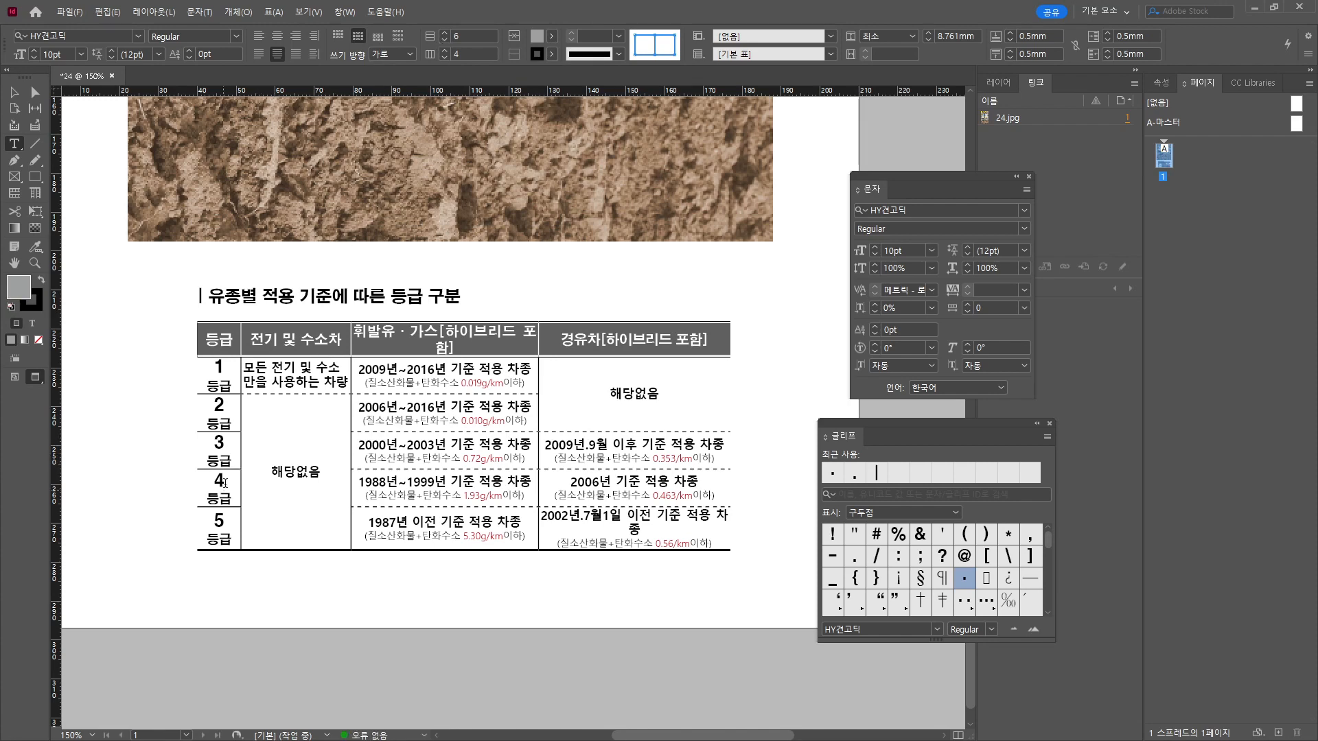
Fill the five grade cells below the table's 등급 heading with the [검정] swatch at a 10% tint.
{"action": "left_click_drag", "start_coordinate": [214, 396], "coordinate": [213, 537]}
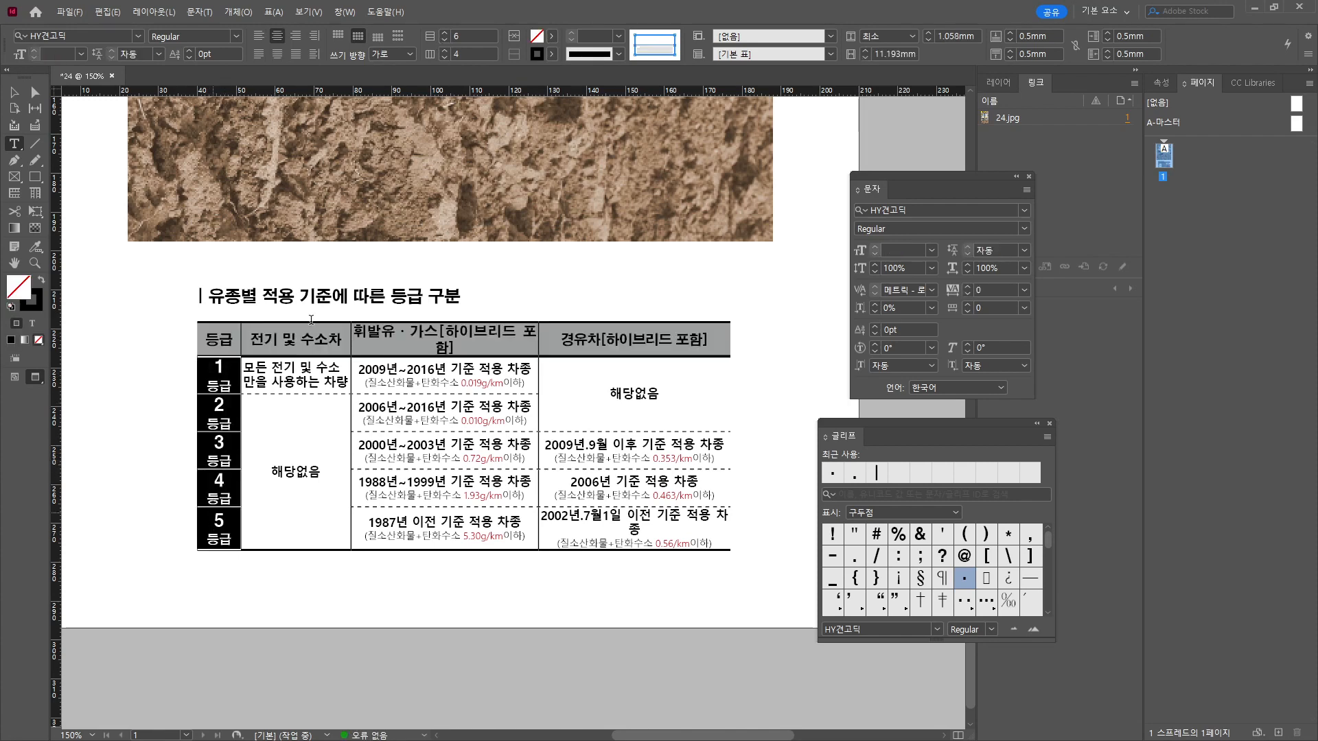
{"action": "left_click", "coordinate": [551, 37]}
{"action": "left_click", "coordinate": [405, 124]}
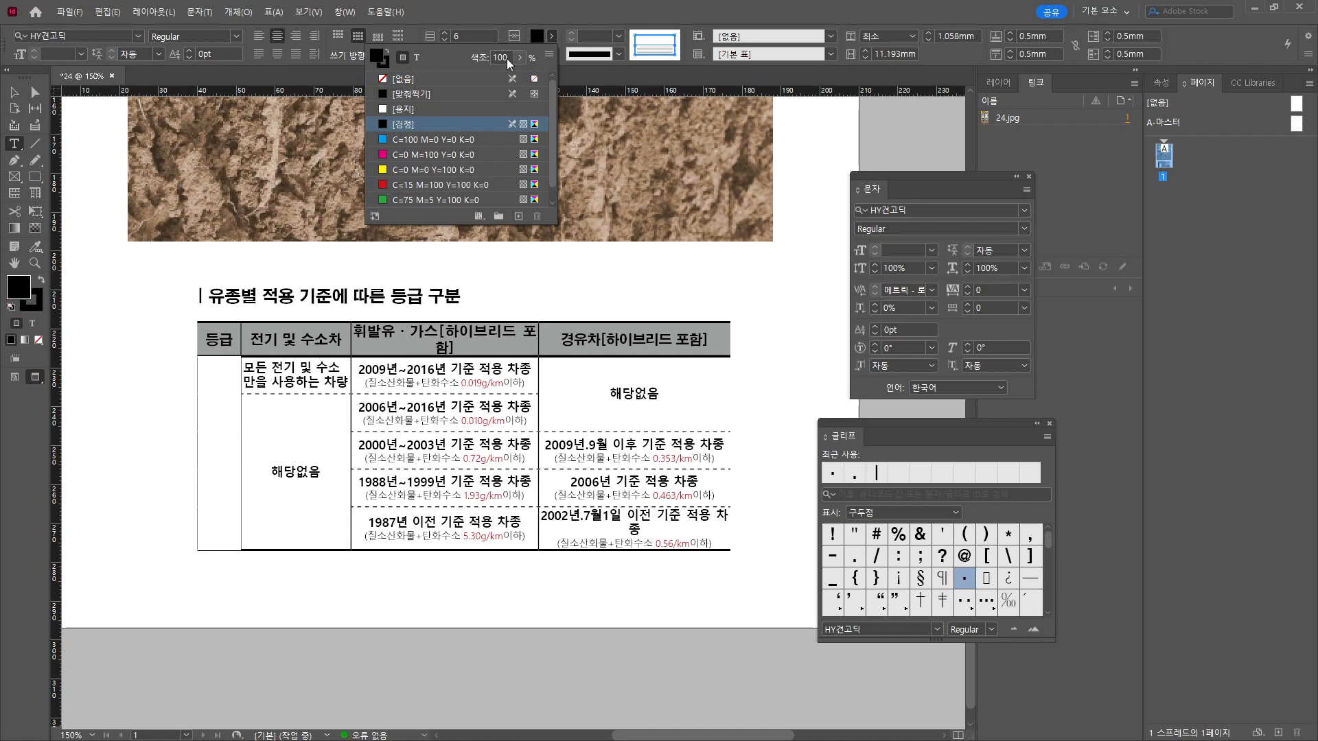
{"action": "type", "text": "10"}
{"action": "key", "text": "Return"}
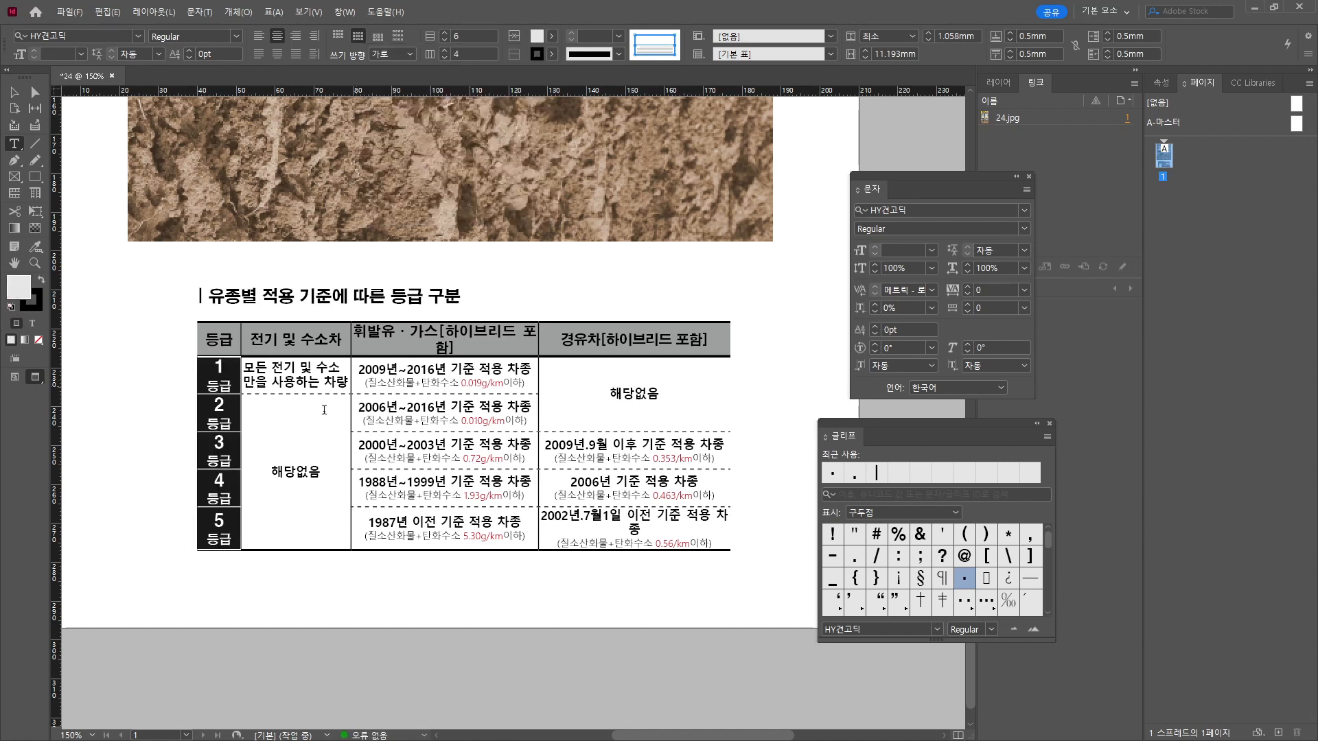
{"action": "key", "text": "Escape"}
{"action": "key", "text": "Escape"}
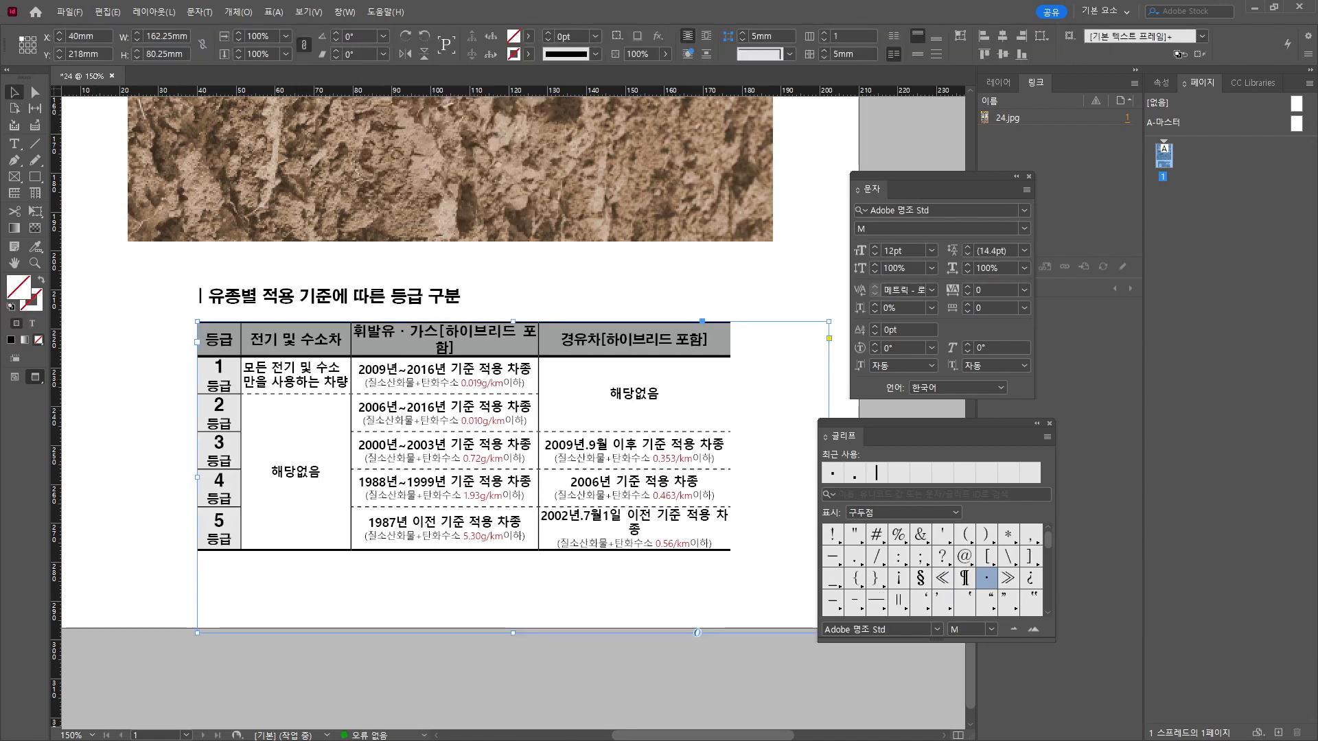
{"action": "left_click", "coordinate": [552, 272]}
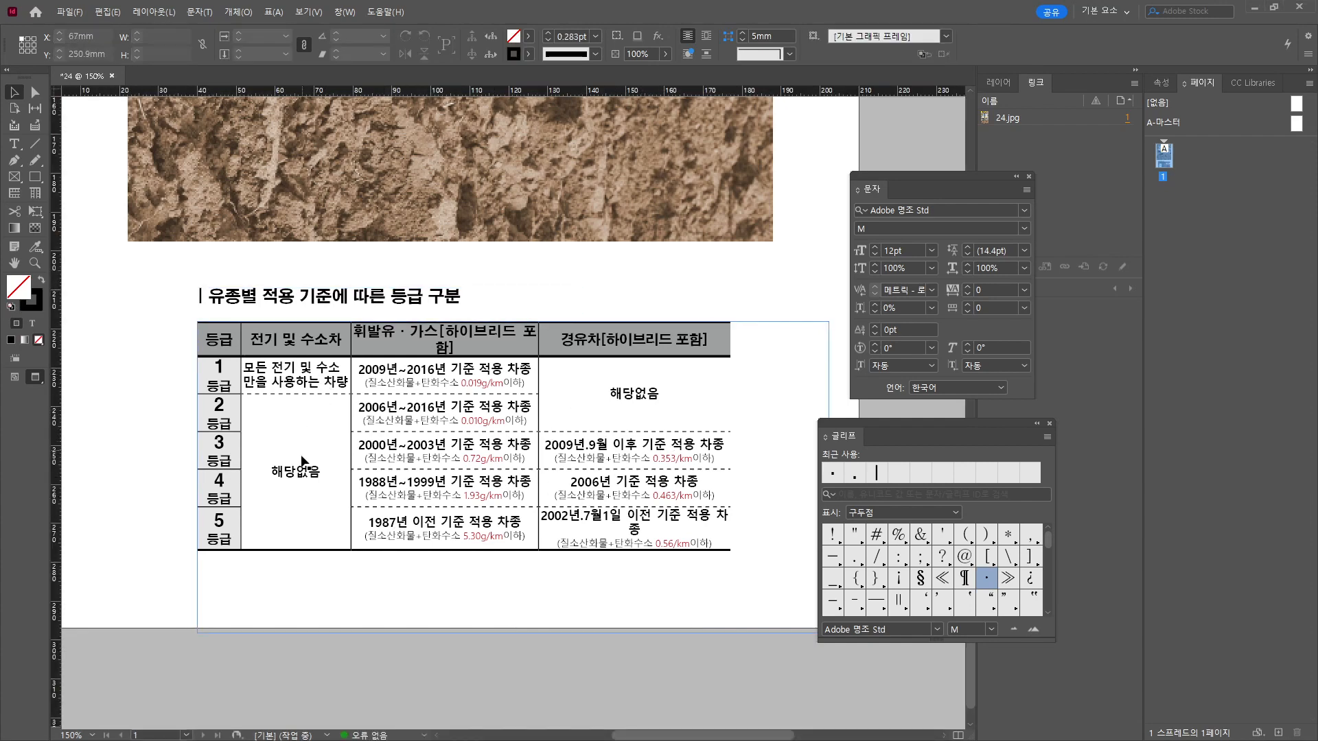
Move the poster image down behind the criteria table, to about X 22 mm, Y 25.5 mm.
{"action": "left_click", "coordinate": [488, 543]}
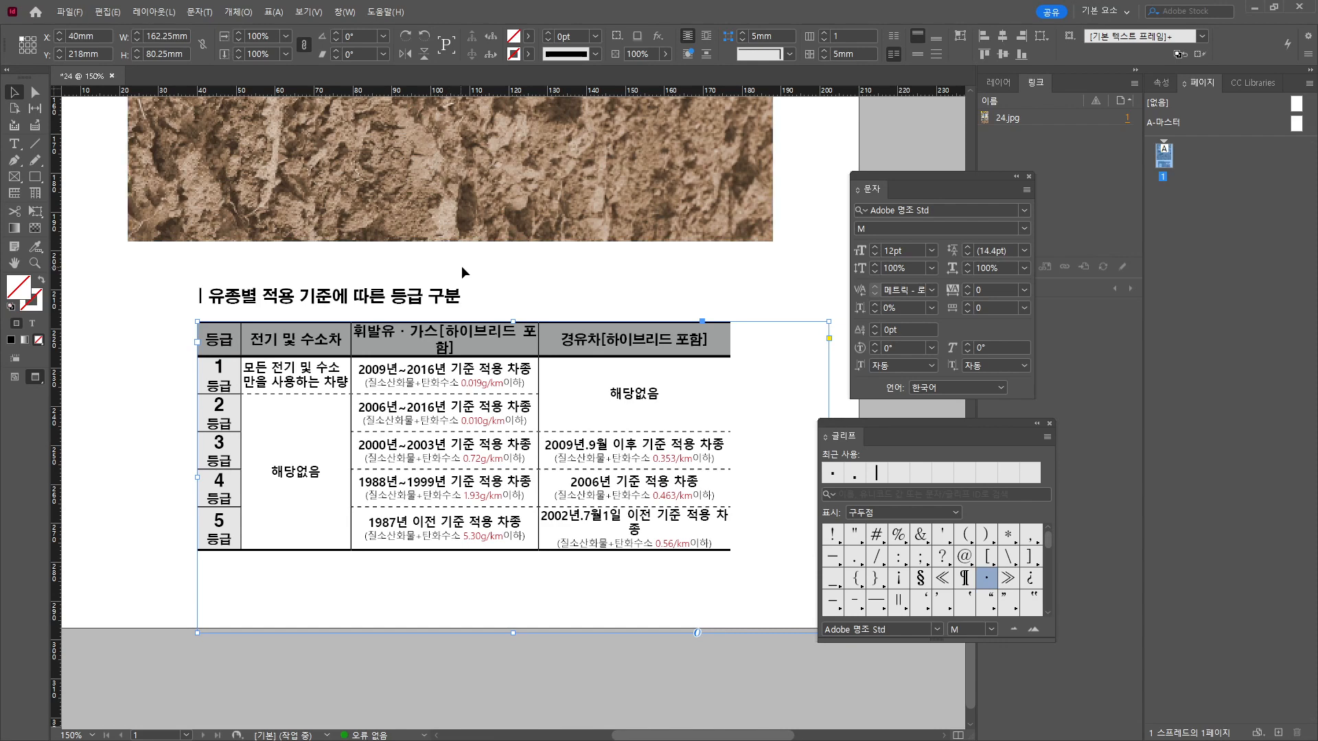
{"action": "key", "text": "ctrl+s"}
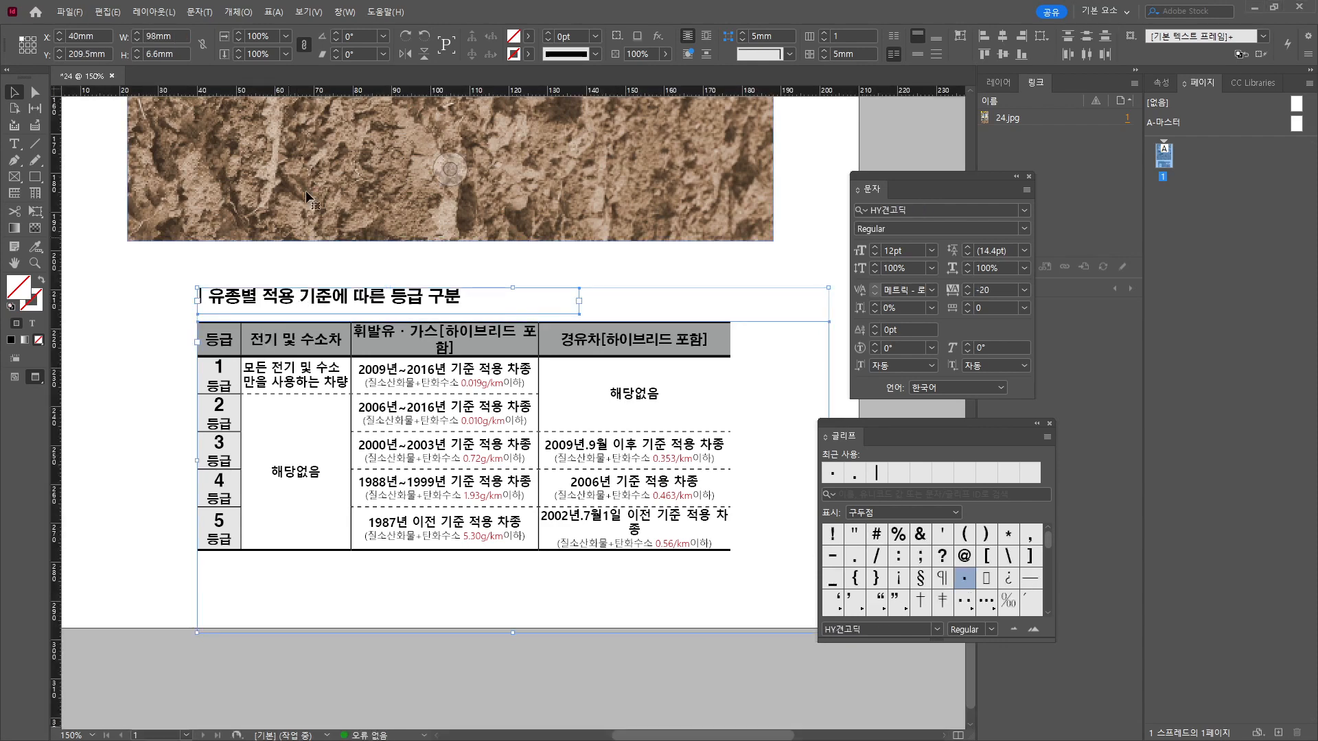
{"action": "left_click", "coordinate": [293, 228]}
{"action": "left_click_drag", "start_coordinate": [287, 244], "coordinate": [197, 476]}
{"action": "left_click", "coordinate": [106, 291]}
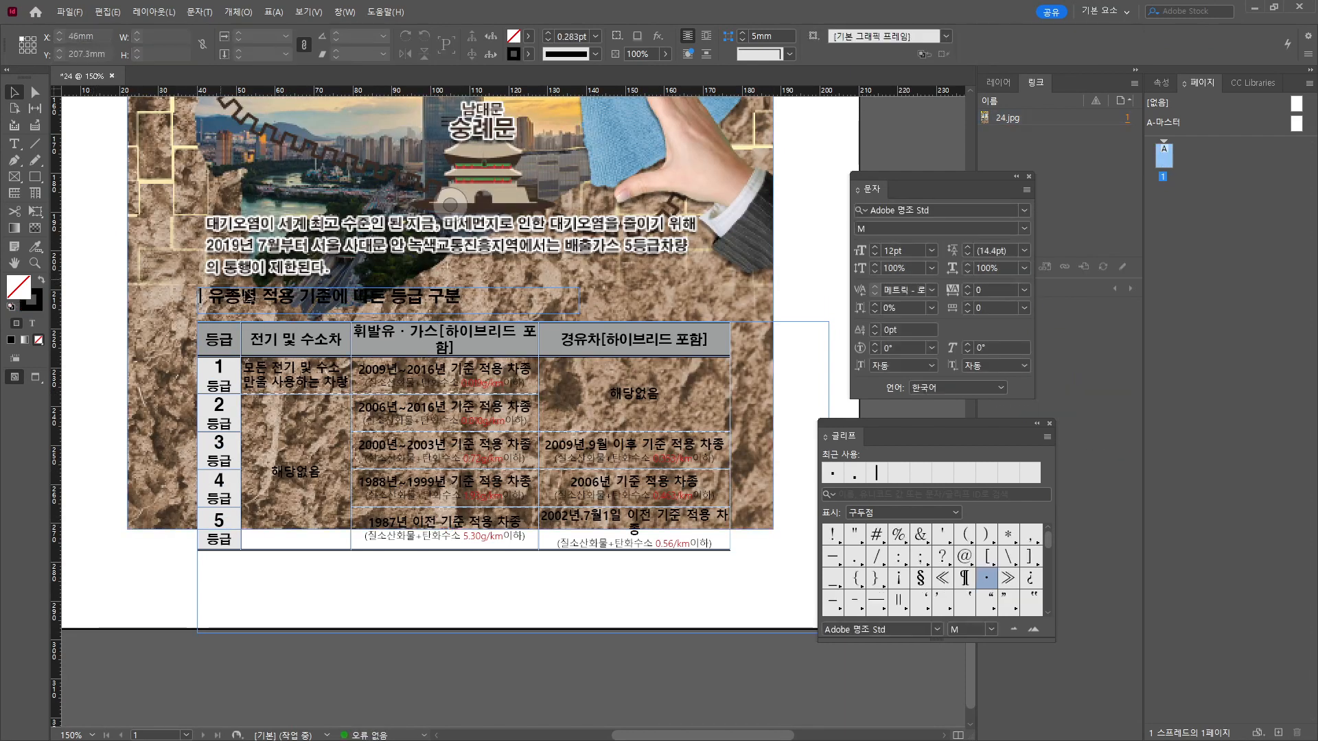
Reduce the 등급 label under each of the five grade numbers to 7 pt.
{"action": "left_click", "coordinate": [300, 305]}
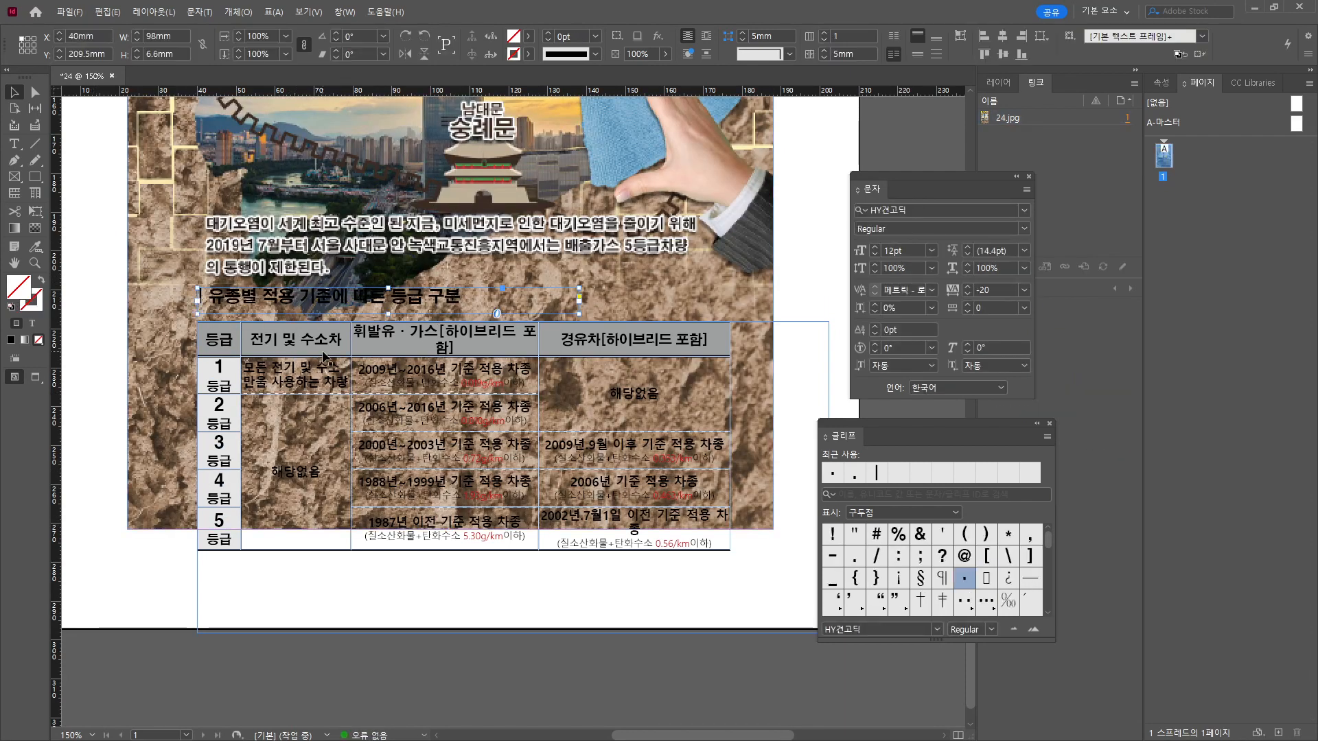
{"action": "double_click", "coordinate": [225, 345]}
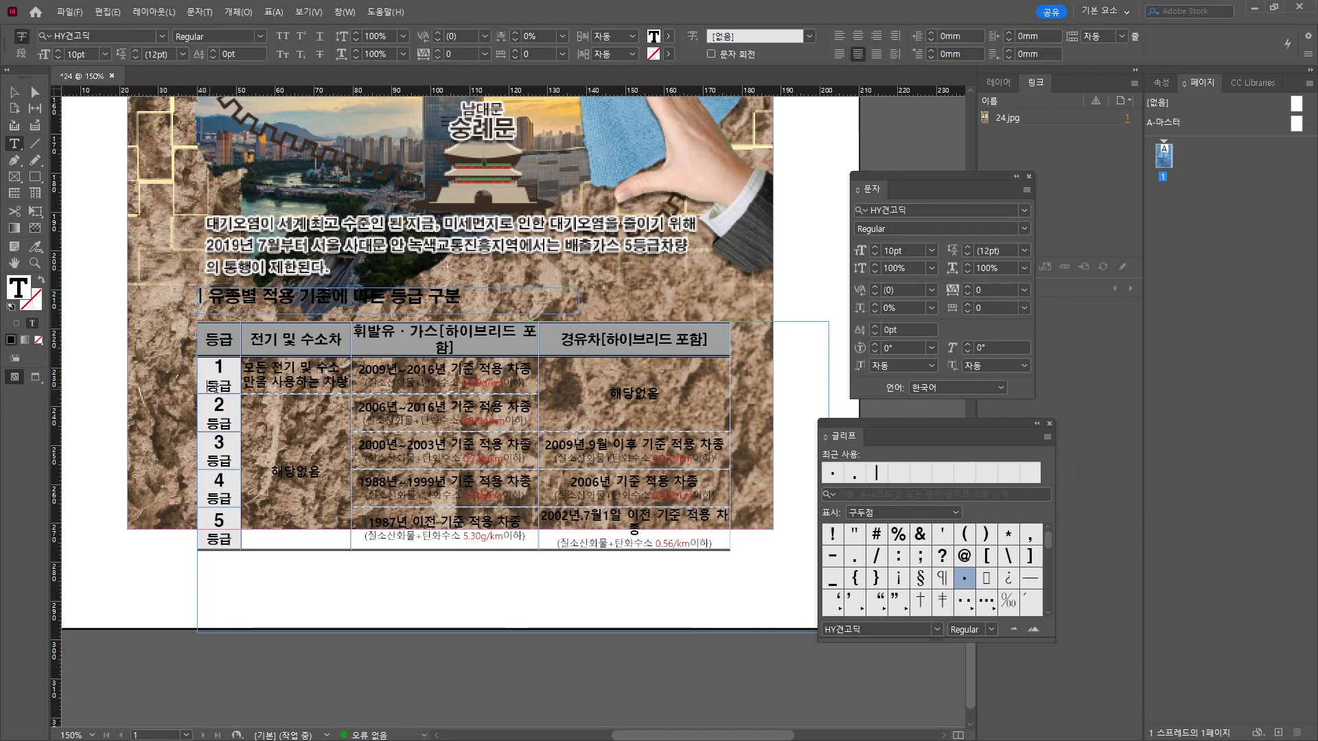
{"action": "mouse_move", "coordinate": [212, 386]}
{"action": "left_mouse_down"}
{"action": "mouse_move", "coordinate": [254, 388]}
{"action": "mouse_move", "coordinate": [230, 389]}
{"action": "left_mouse_up"}
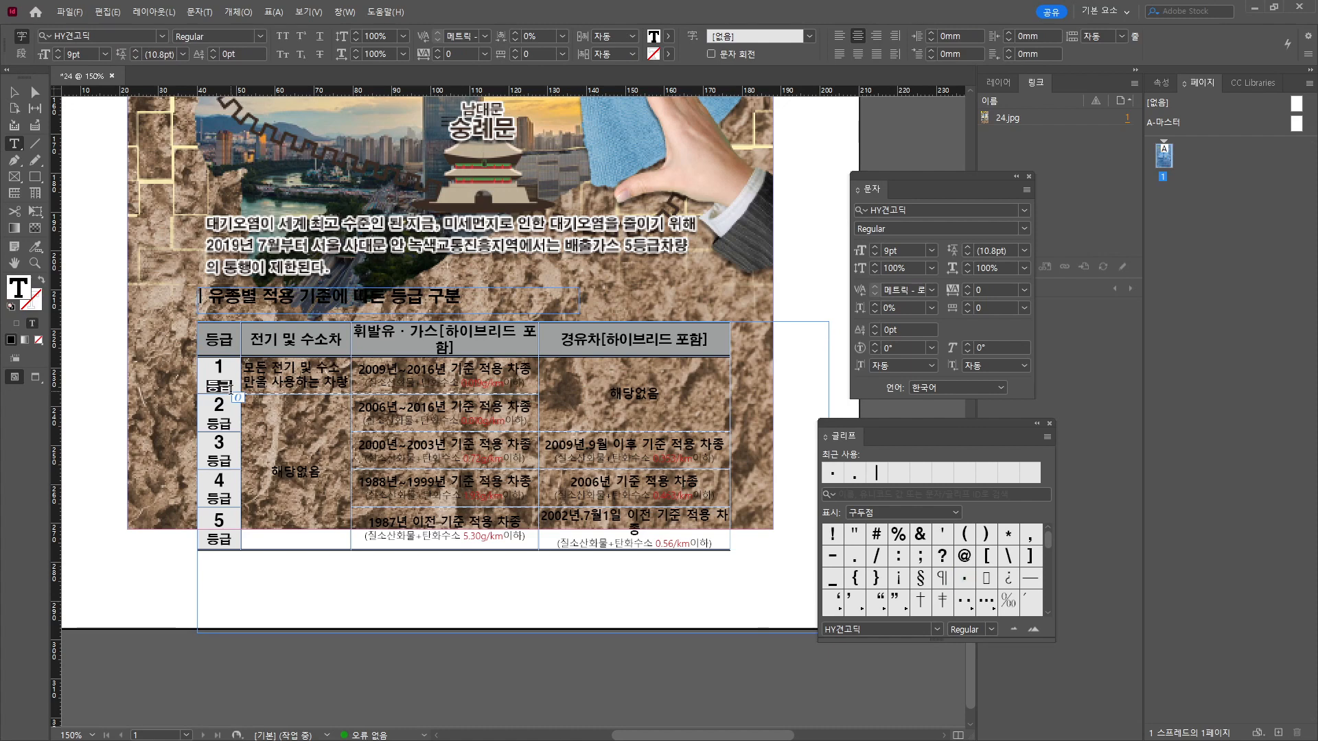
{"action": "left_click", "coordinate": [58, 57]}
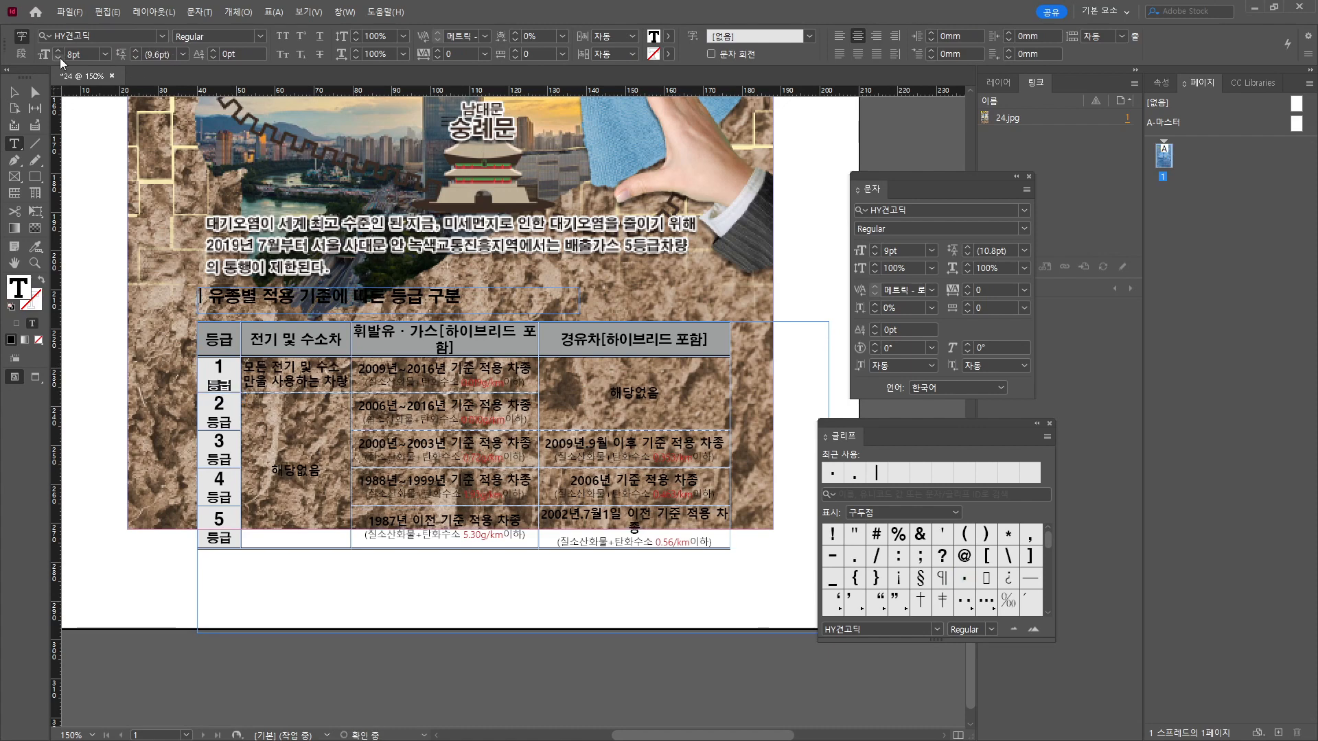
{"action": "left_click", "coordinate": [58, 57]}
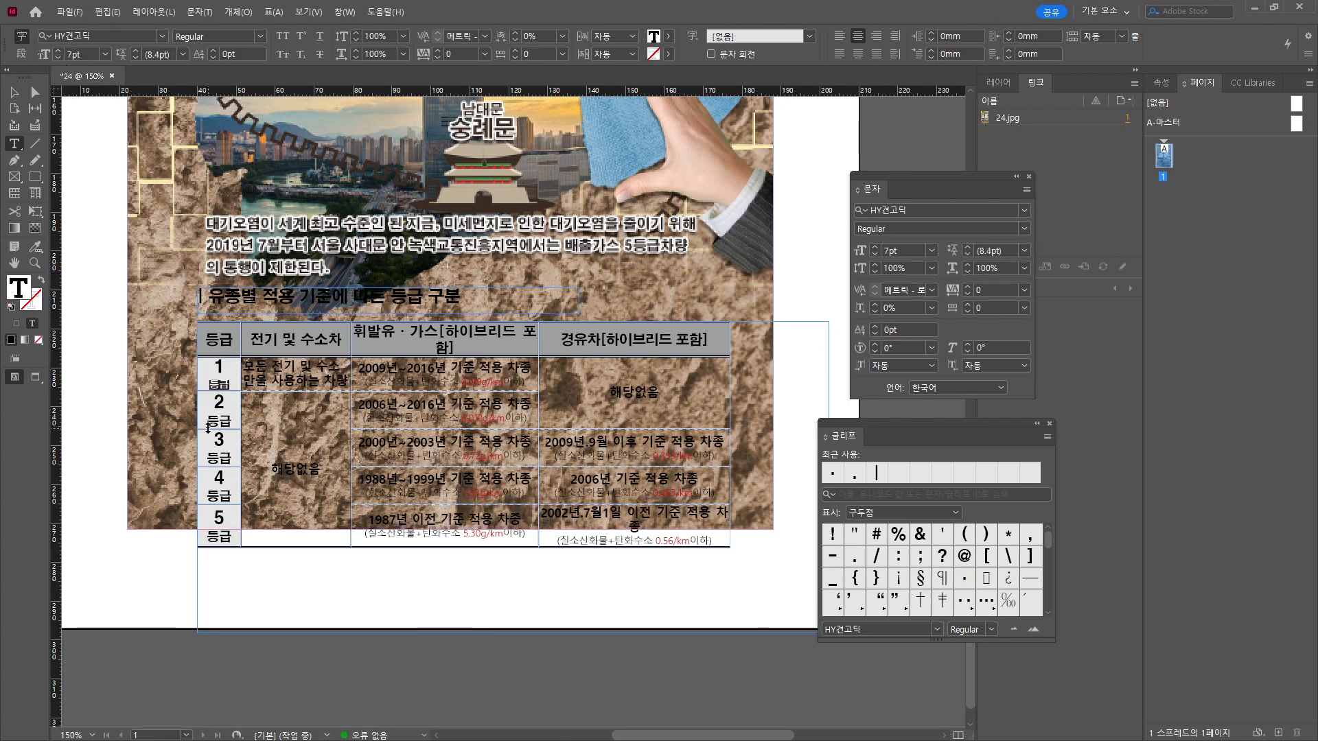
{"action": "mouse_move", "coordinate": [208, 422]}
{"action": "left_mouse_down"}
{"action": "mouse_move", "coordinate": [232, 434]}
{"action": "mouse_move", "coordinate": [230, 421]}
{"action": "left_mouse_up"}
{"action": "left_click", "coordinate": [58, 57]}
{"action": "left_click_drag", "start_coordinate": [208, 456], "coordinate": [231, 490]}
{"action": "left_click_drag", "start_coordinate": [208, 529], "coordinate": [231, 529]}
{"action": "left_click", "coordinate": [58, 57]}
Set the leading of the text in the five grade cells to 8 pt.
{"action": "left_click_drag", "start_coordinate": [219, 370], "coordinate": [219, 519]}
{"action": "left_click", "coordinate": [1024, 250]}
{"action": "left_click", "coordinate": [995, 320]}
{"action": "type", "text": "8"}
Tighten the tracking of the grade 5 diesel line beginning 2002년.7월1일 to -60 so it fits one line.
{"action": "left_click_drag", "start_coordinate": [503, 482], "coordinate": [669, 510]}
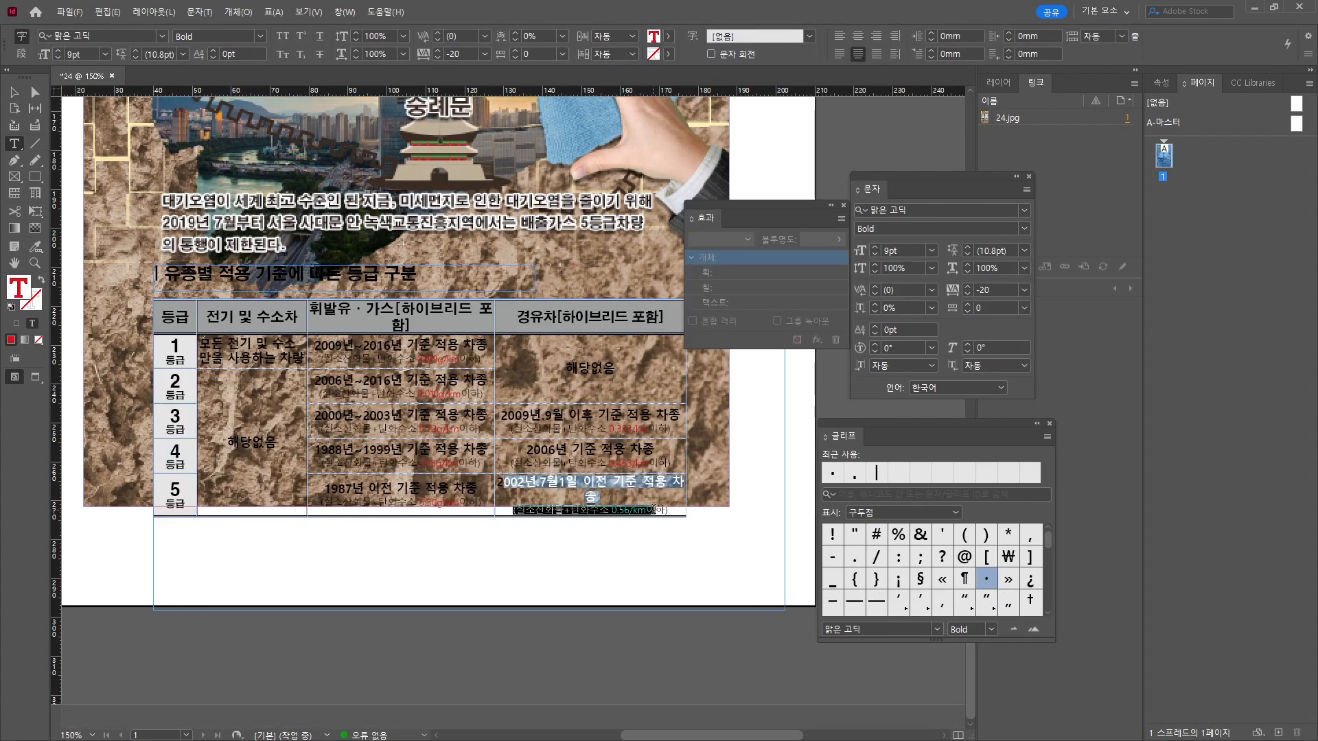
{"action": "left_click_drag", "start_coordinate": [600, 498], "coordinate": [498, 481]}
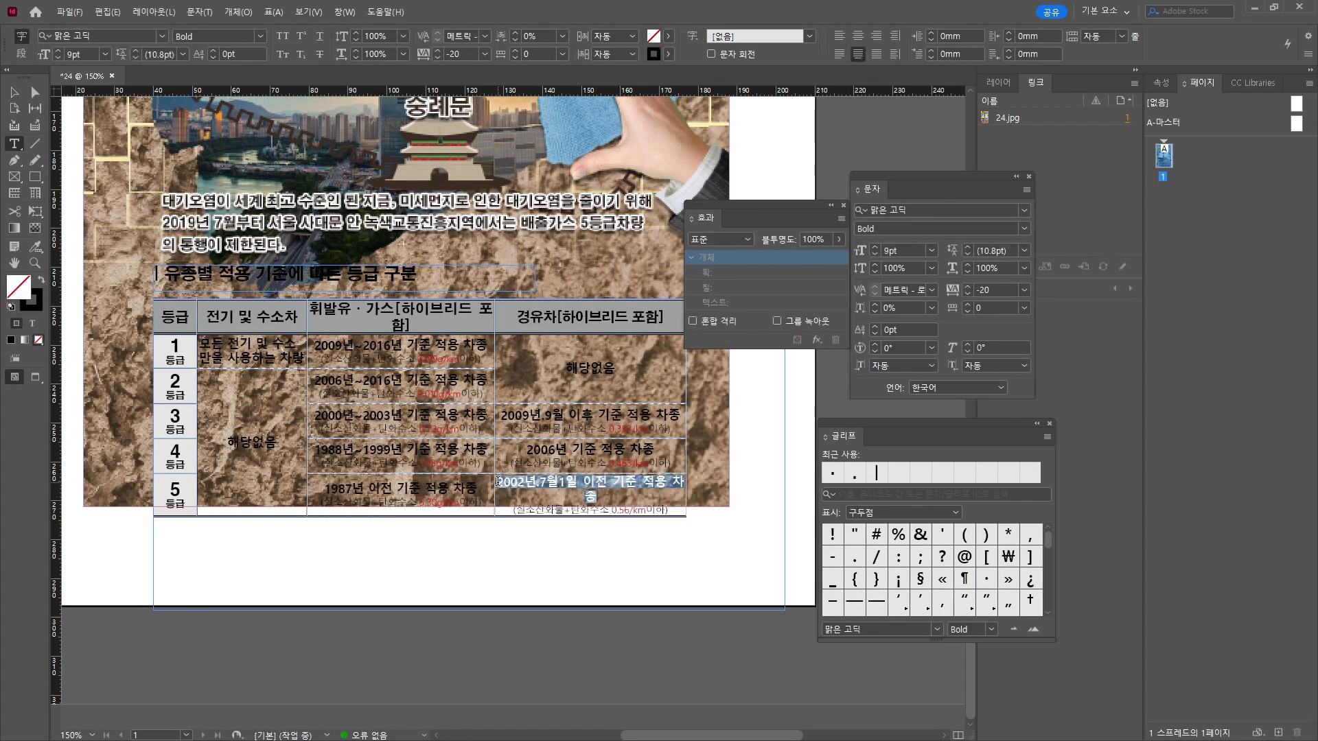
{"action": "key", "text": "alt+Left"}
{"action": "key", "text": "alt+Left"}
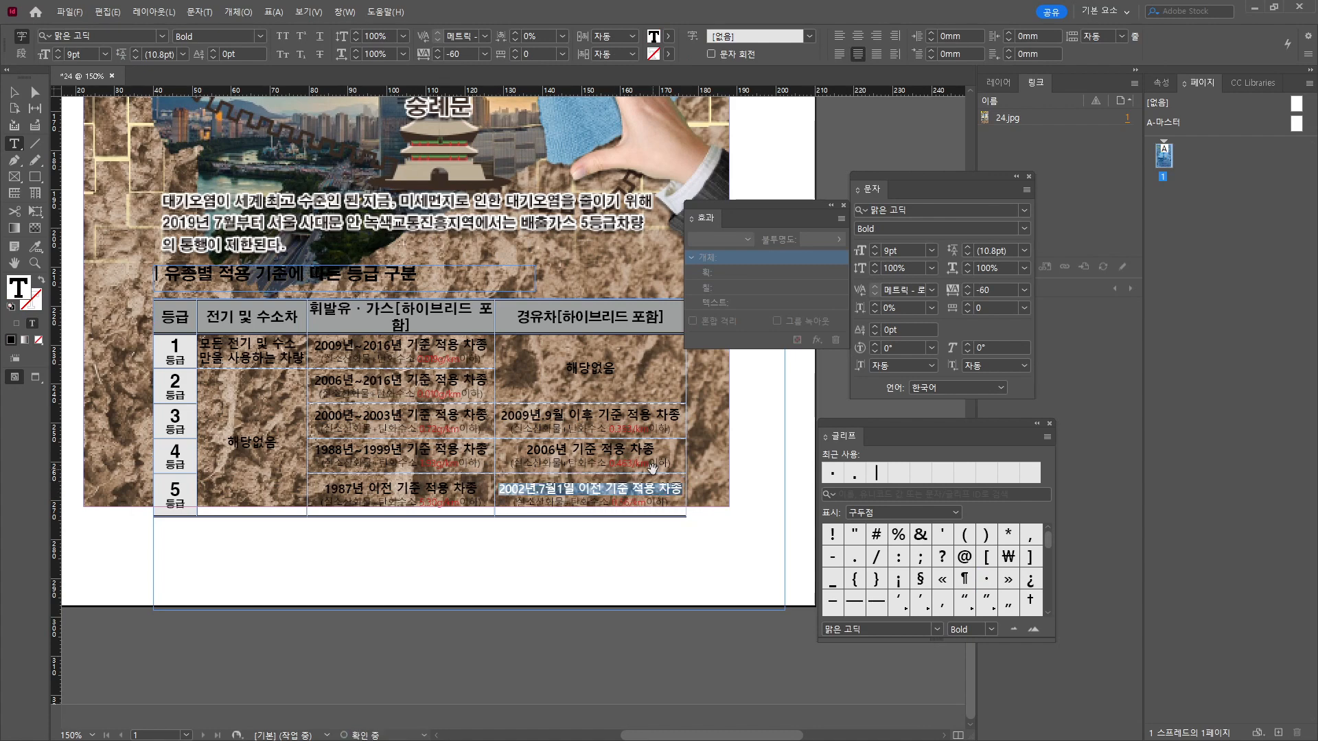
Tighten the tracking of the 휘발유 · 가스[하이브리드 포함] heading to -80 so it fits one line.
{"action": "left_click_drag", "start_coordinate": [419, 324], "coordinate": [313, 306]}
{"action": "key", "text": "alt+Left"}
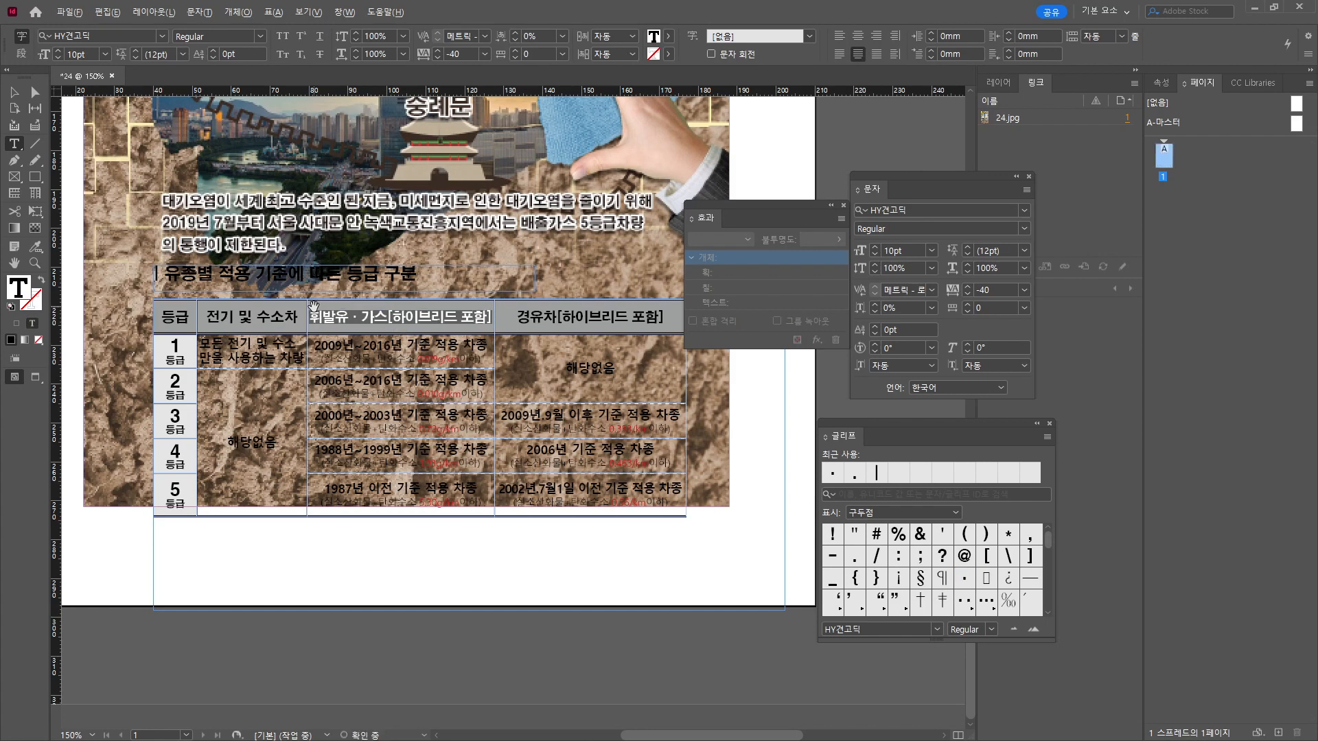
{"action": "key", "text": "alt+Left"}
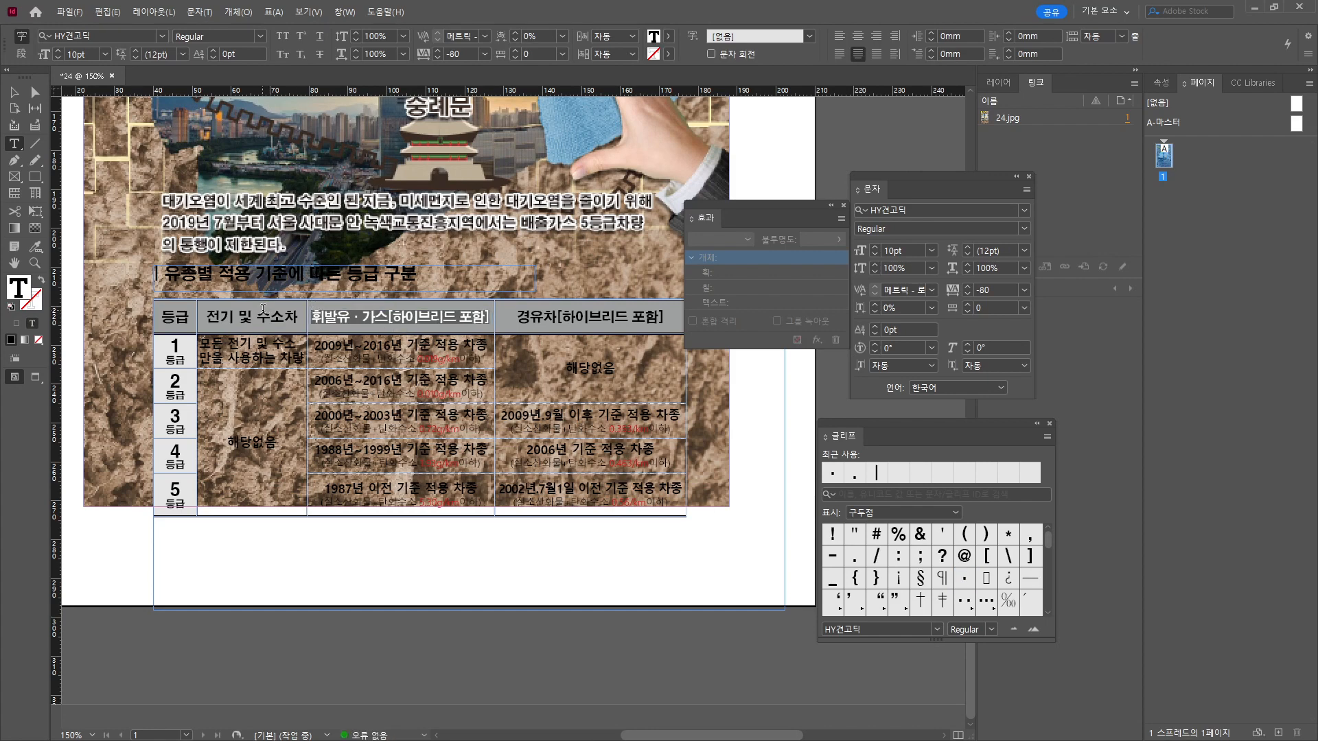
{"action": "key", "text": "Escape"}
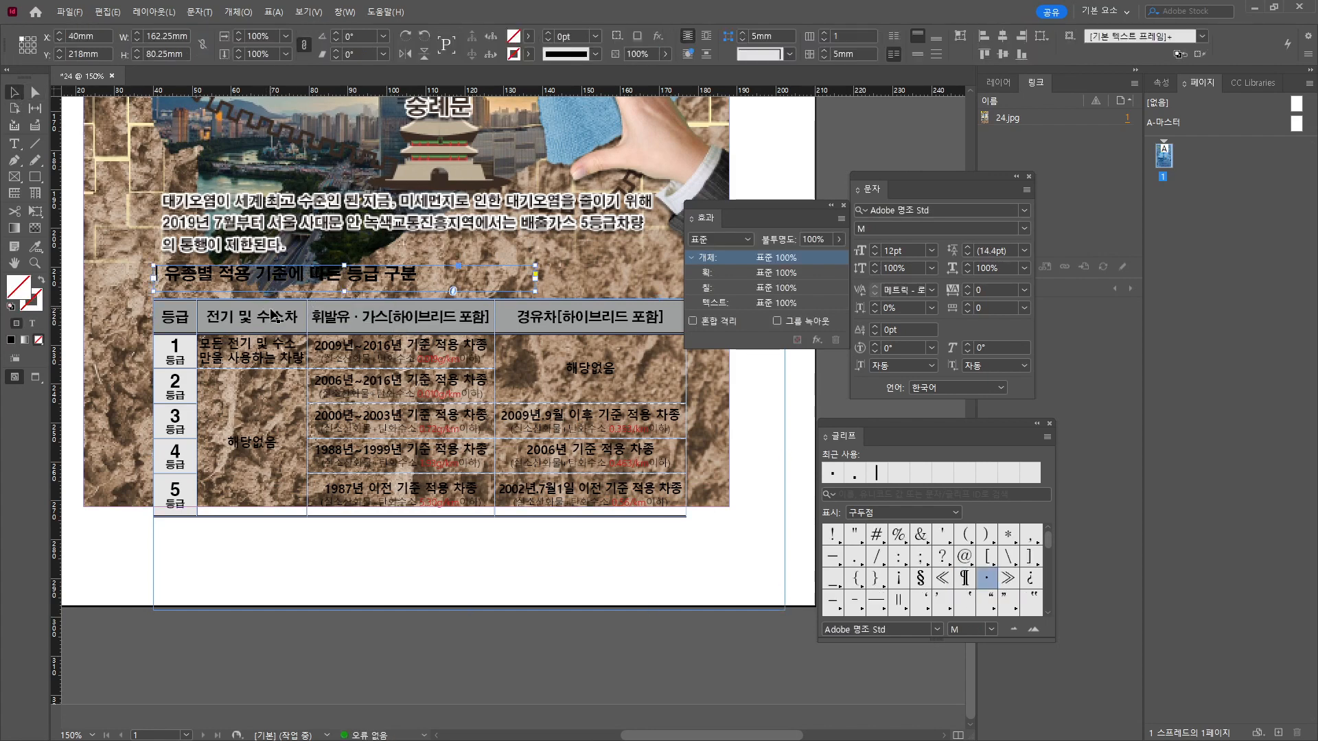
Move the table frame up to Y 214.5 mm and shrink the row heights by raising the table's bottom border.
{"action": "left_click_drag", "start_coordinate": [273, 314], "coordinate": [266, 302]}
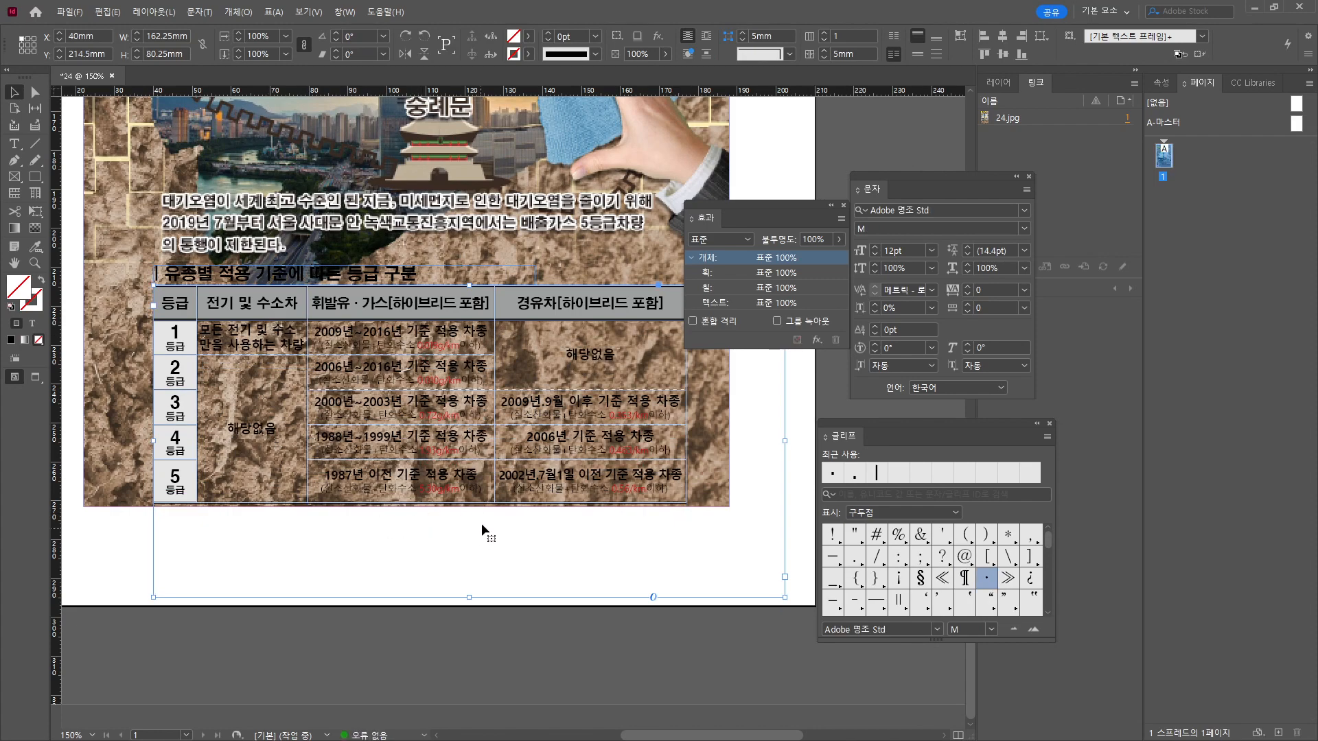
{"action": "double_click", "coordinate": [170, 296]}
{"action": "left_click_drag", "start_coordinate": [173, 334], "coordinate": [535, 480]}
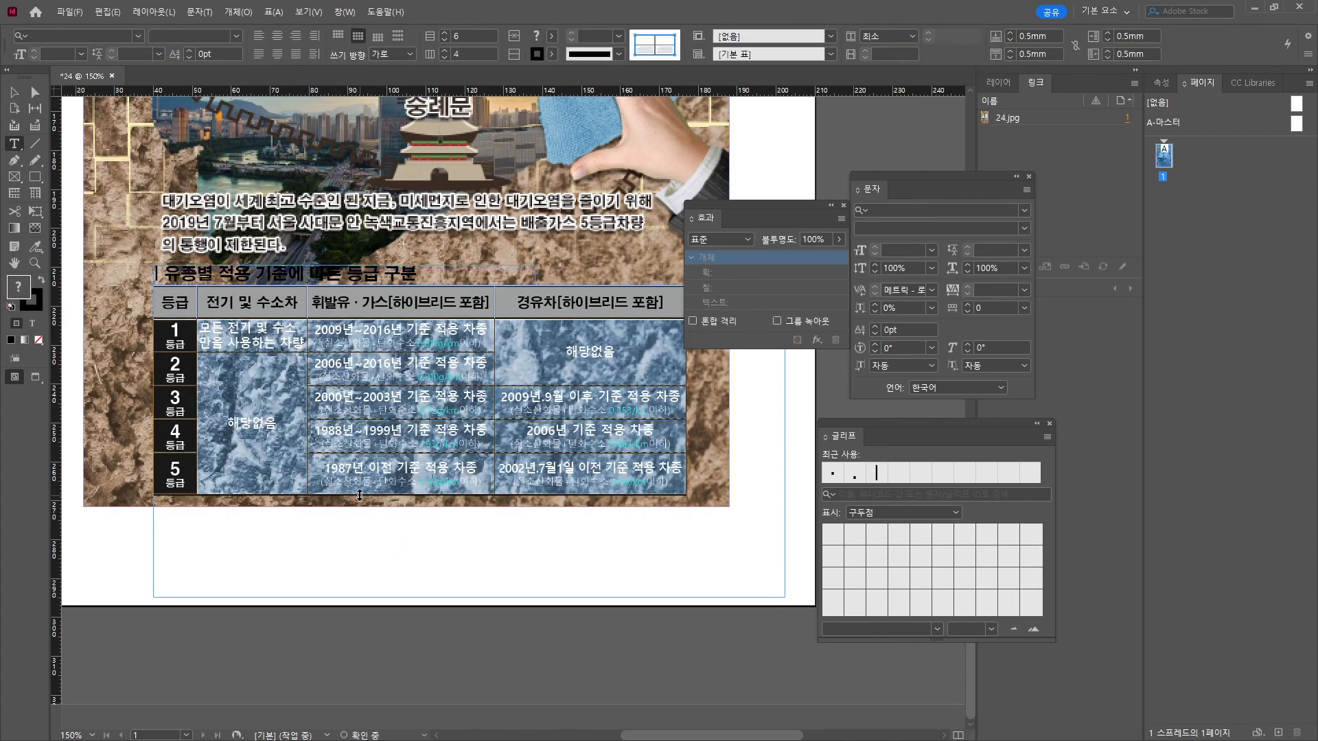
{"action": "left_click_drag", "start_coordinate": [360, 503], "coordinate": [360, 485]}
{"action": "left_click", "coordinate": [345, 294]}
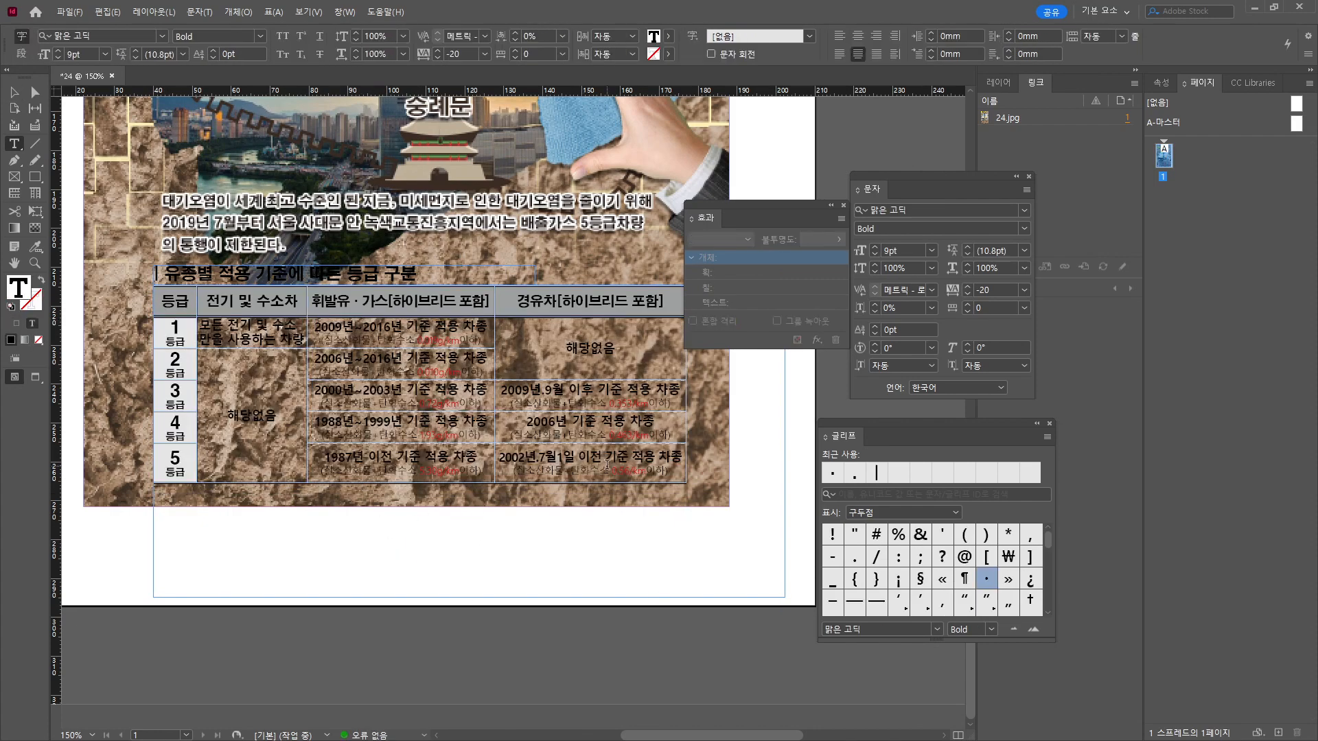
Fit the table's text frame to its content, giving a frame of 136.95 by 51.2 mm.
{"action": "left_click", "coordinate": [14, 93]}
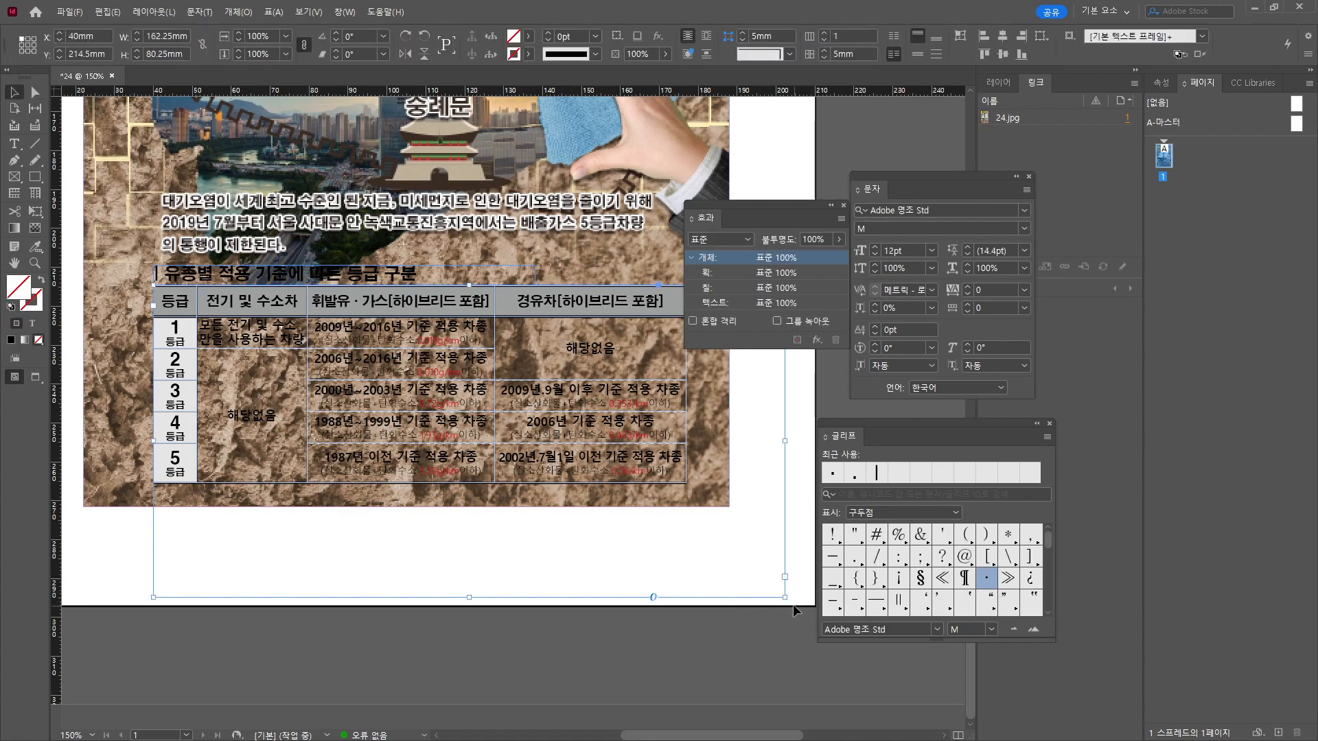
{"action": "double_click", "coordinate": [785, 597]}
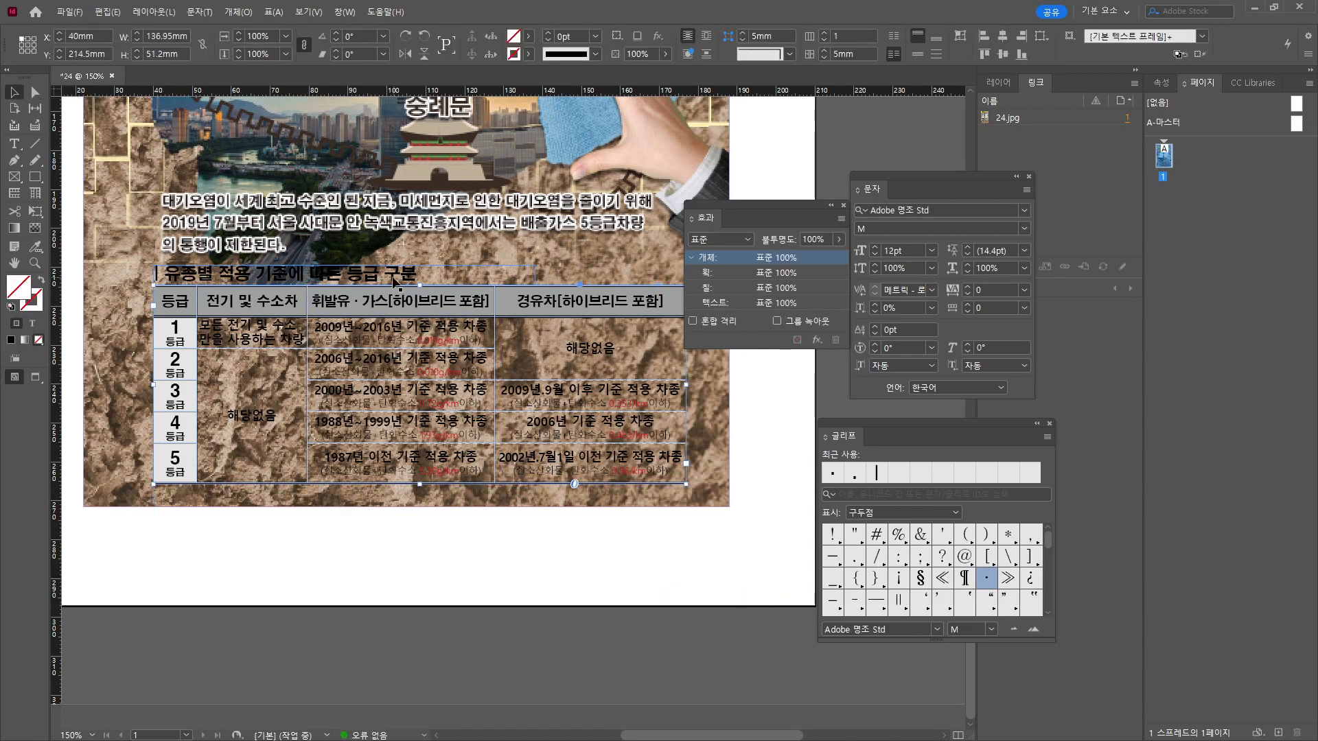
{"action": "left_click", "coordinate": [465, 544]}
Draw a rectangle about 125 by 43 mm over the table's body cells beside the grade column.
{"action": "left_click", "coordinate": [35, 178]}
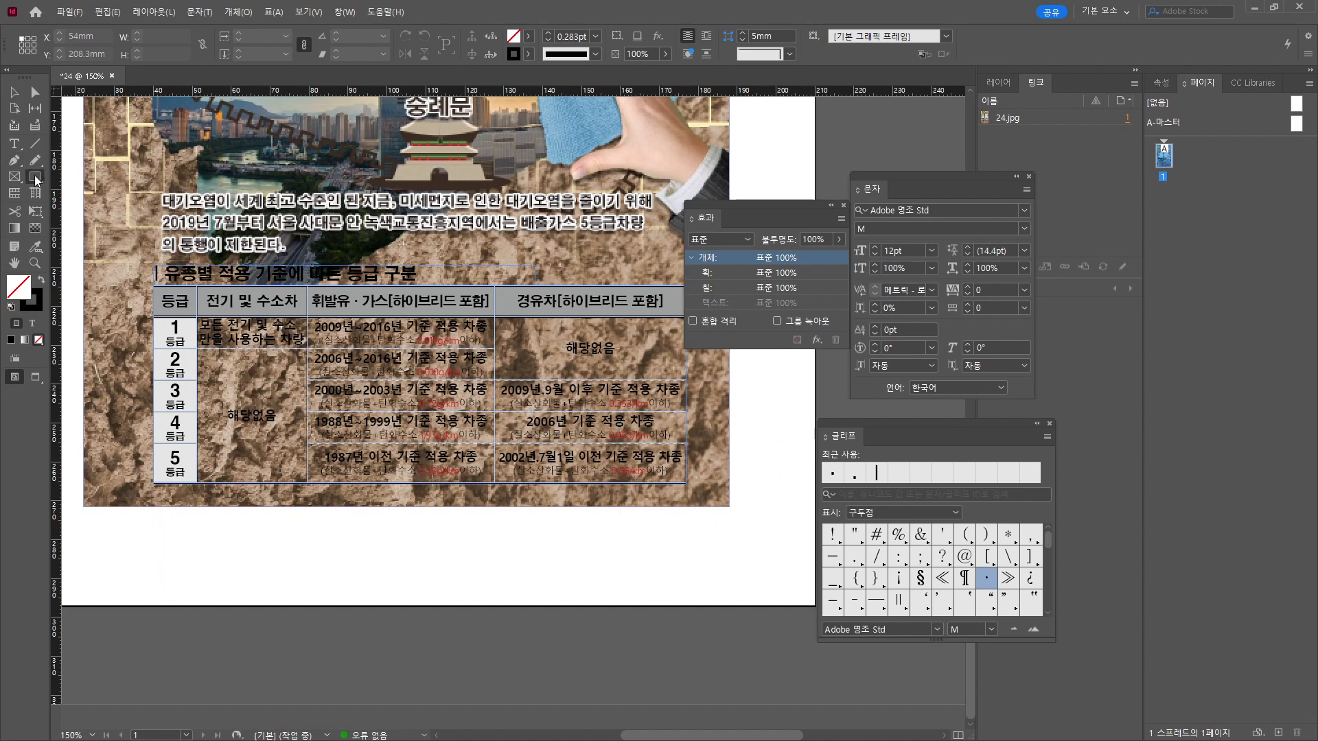
{"action": "mouse_move", "coordinate": [200, 316]}
{"action": "left_mouse_down"}
{"action": "mouse_move", "coordinate": [579, 475]}
{"action": "mouse_move", "coordinate": [685, 484]}
{"action": "left_mouse_up"}
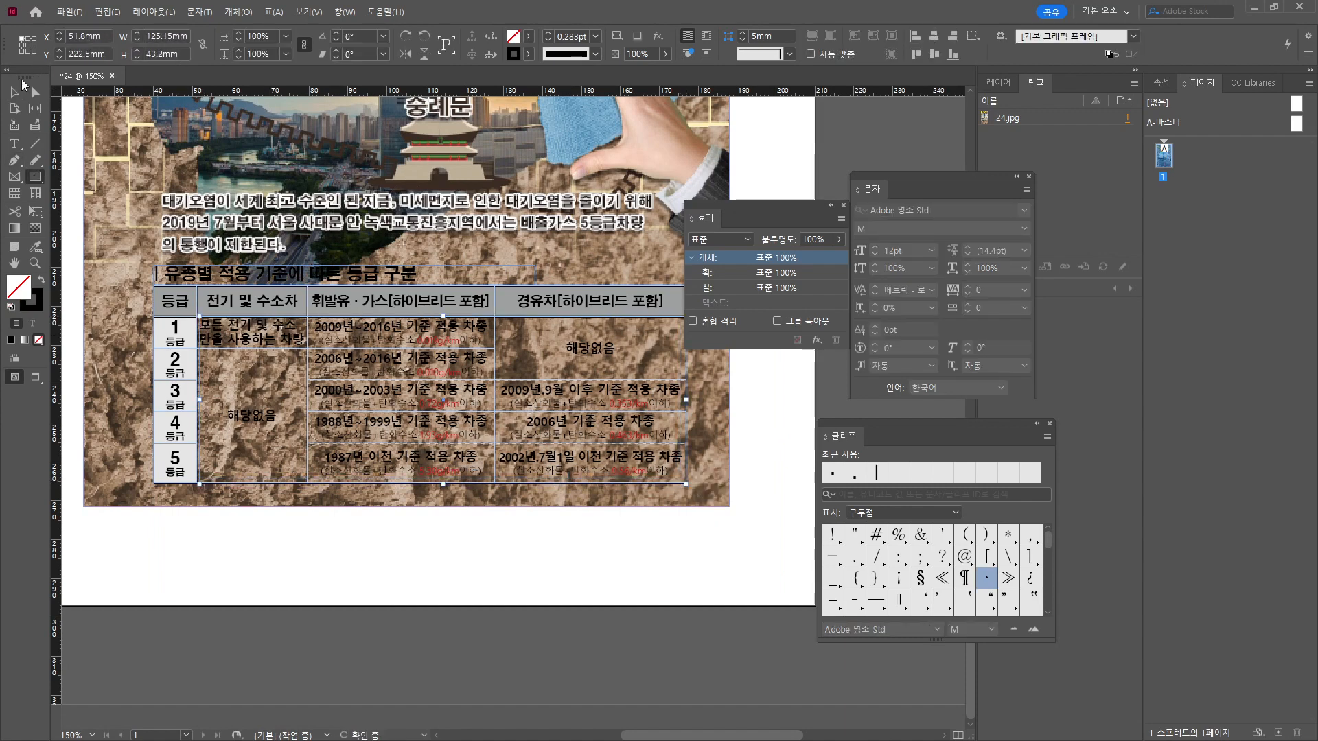
{"action": "left_click", "coordinate": [13, 95]}
{"action": "left_click_drag", "start_coordinate": [204, 405], "coordinate": [203, 405]}
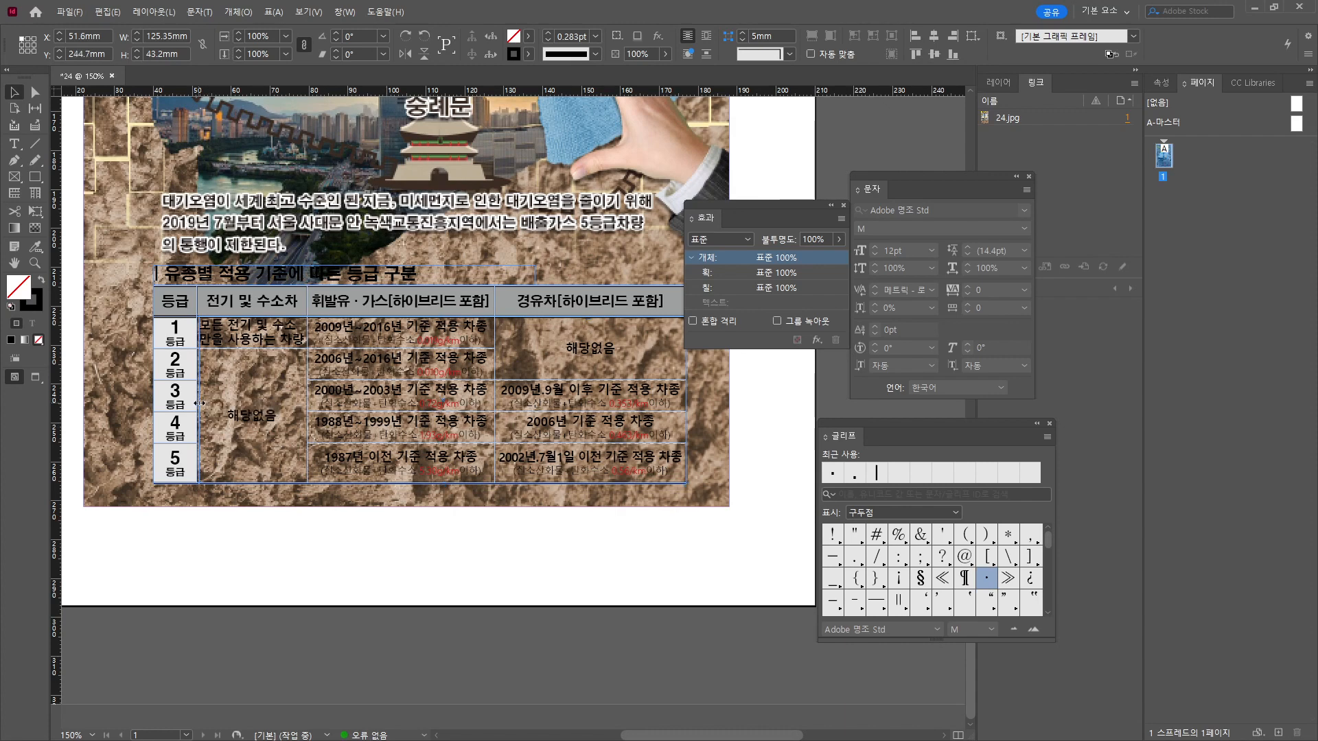
Fill the rectangle with white by setting K to 0%, and set its opacity to 70%.
{"action": "double_click", "coordinate": [23, 295]}
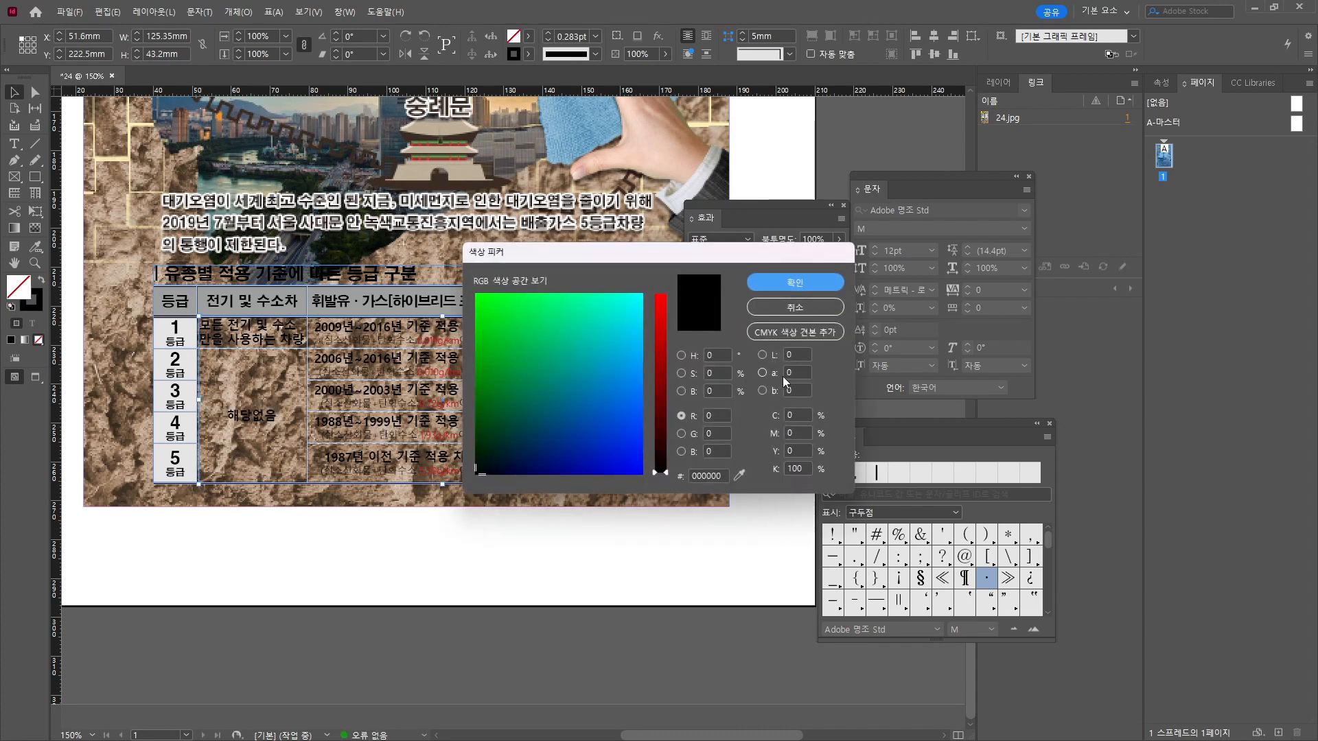
{"action": "double_click", "coordinate": [807, 471]}
{"action": "type", "text": "0"}
{"action": "key", "text": "Return"}
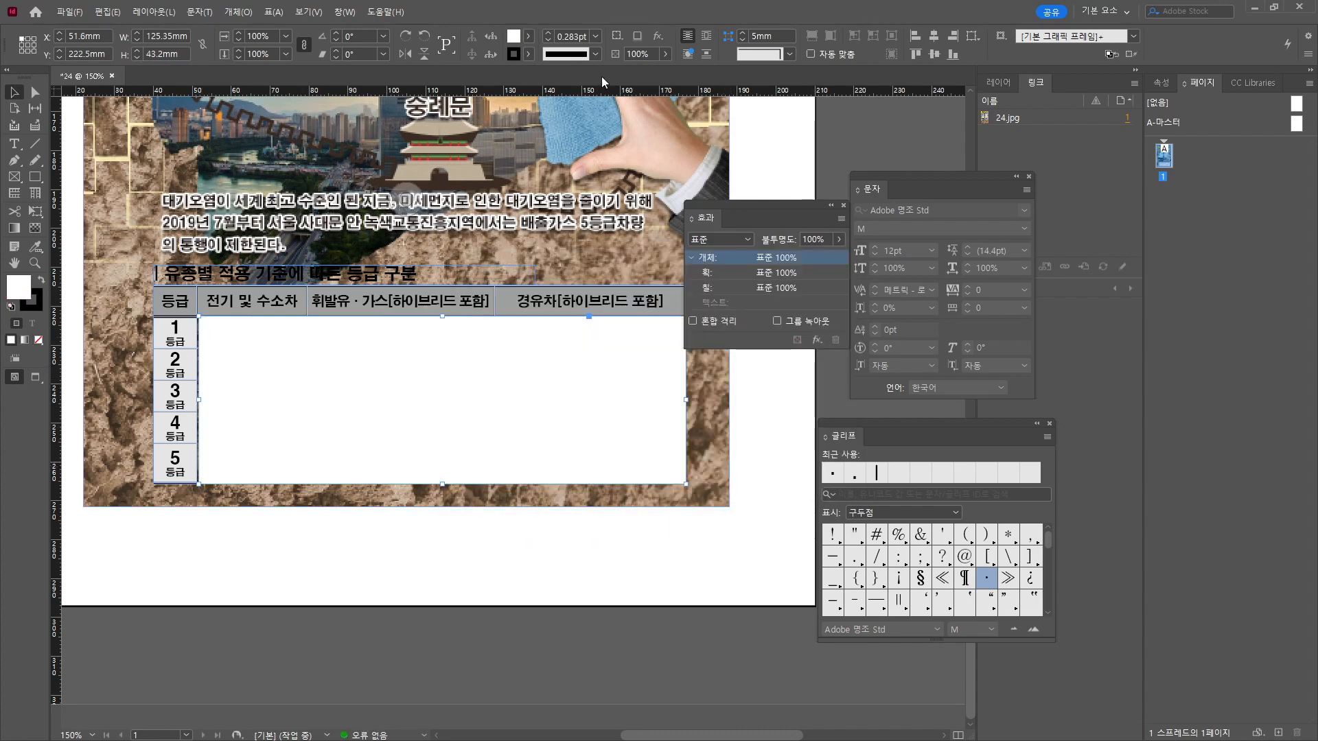
{"action": "left_click", "coordinate": [629, 54]}
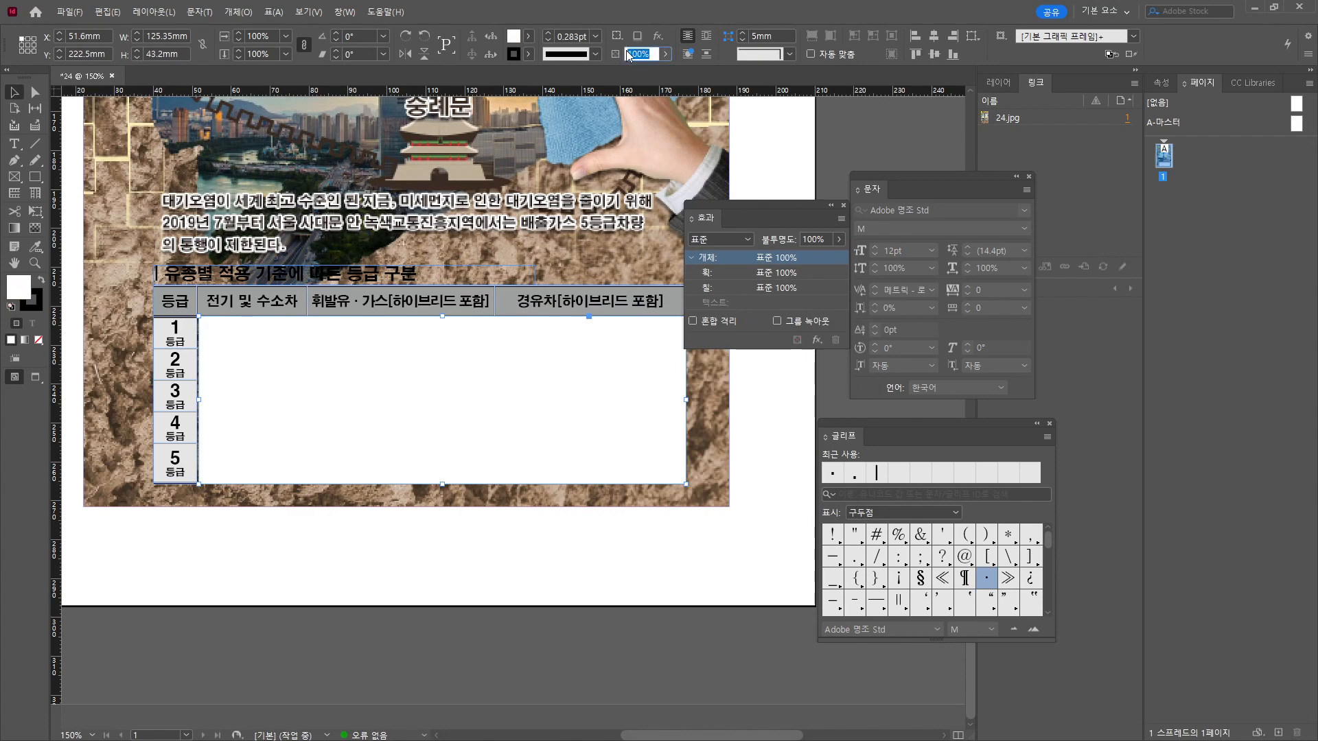
{"action": "type", "text": "70"}
{"action": "key", "text": "Return"}
Extend the white rectangle's left edge to X 51.25 mm so it meets the grade column.
{"action": "scroll", "coordinate": [247, 403], "scroll_direction": "up", "scroll_amount": 4}
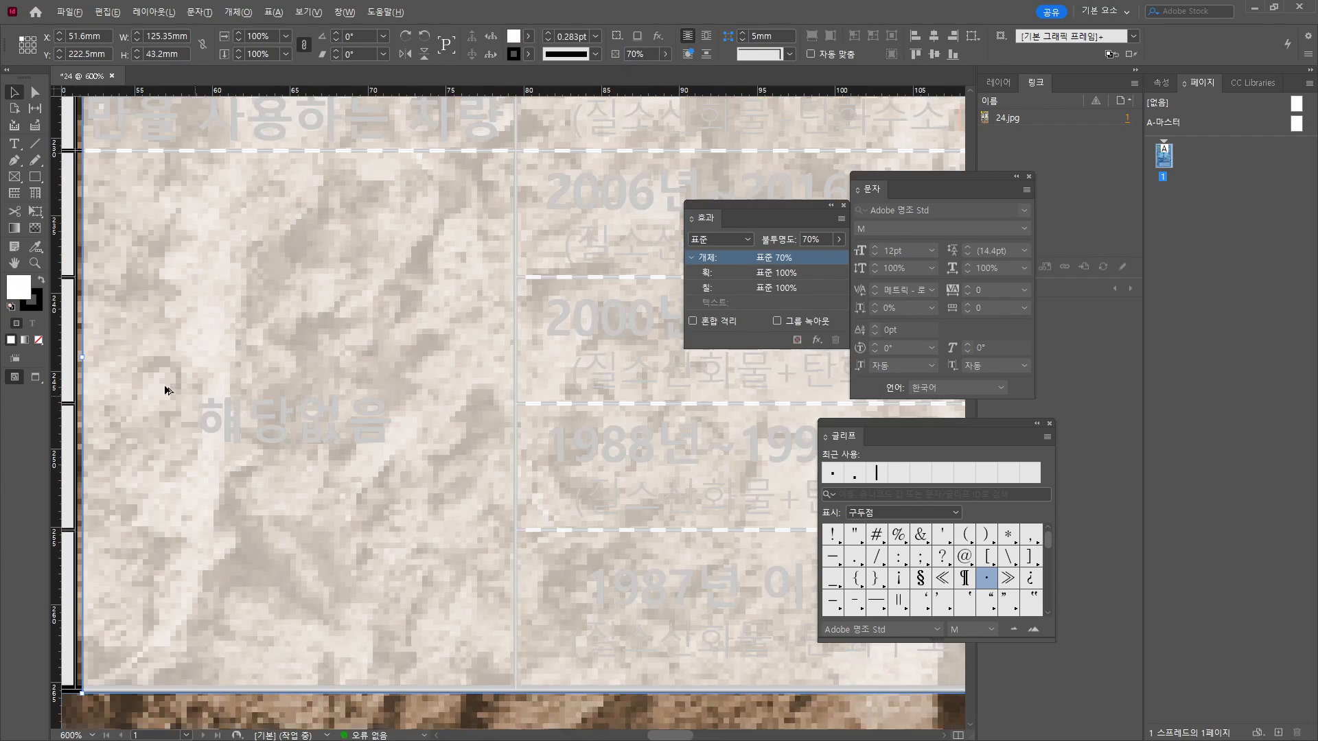
{"action": "left_click_drag", "start_coordinate": [81, 356], "coordinate": [74, 356]}
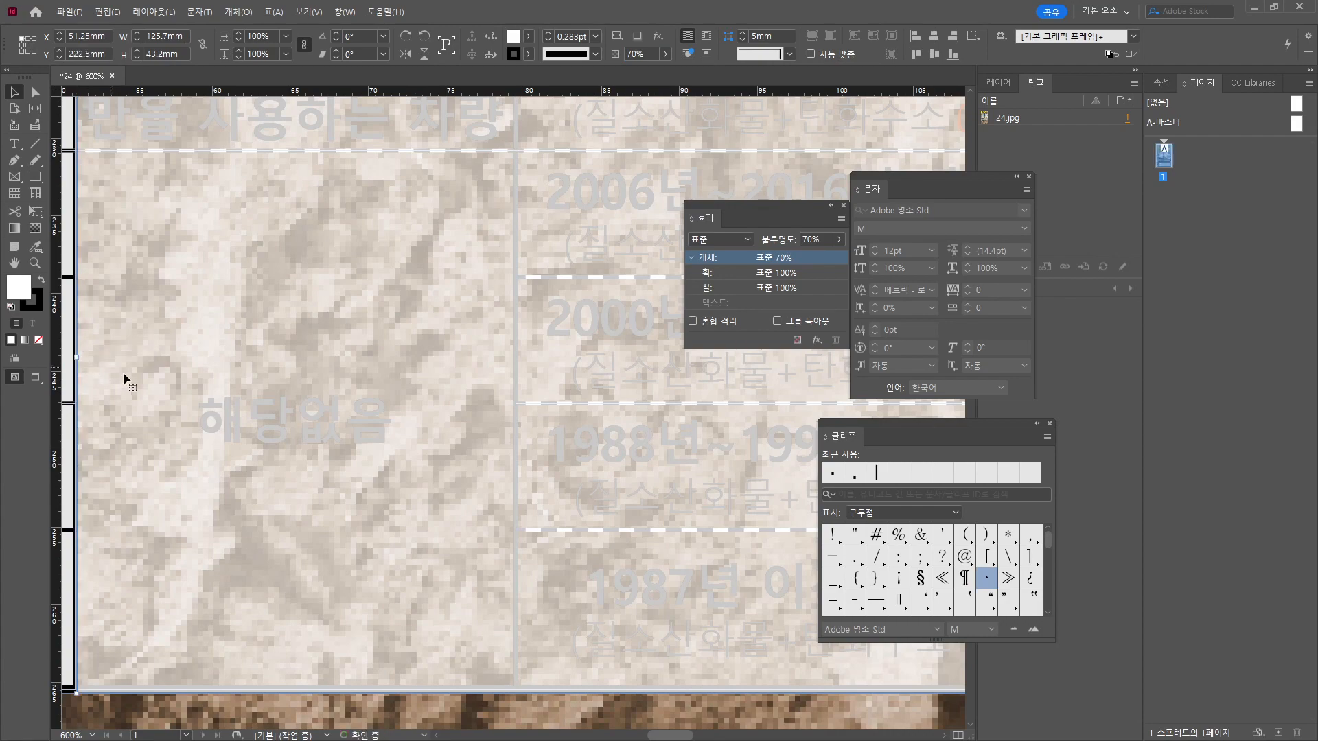
{"action": "scroll", "coordinate": [123, 375], "scroll_direction": "down", "scroll_amount": 3}
Send the white rectangle and the poster image to the back, behind the table, and clear the selection.
{"action": "left_click_drag", "start_coordinate": [306, 396], "coordinate": [190, 436]}
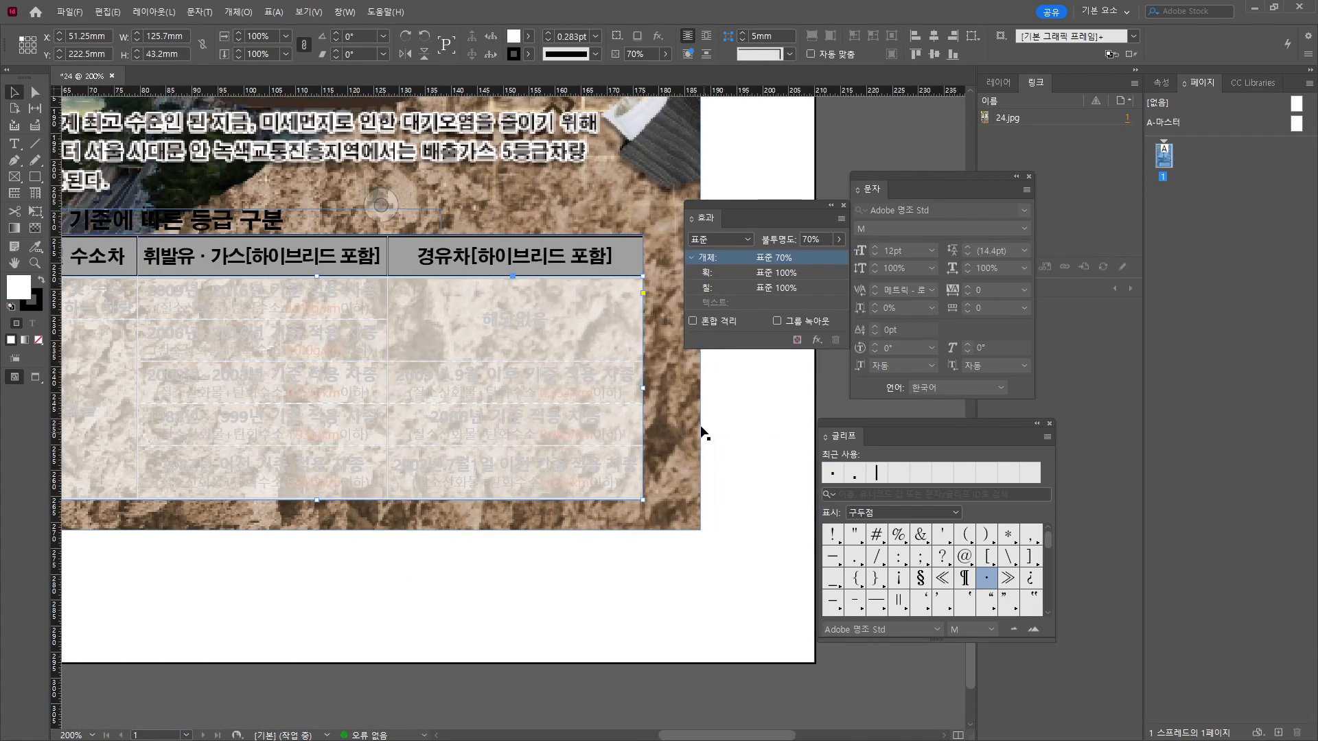
{"action": "left_click", "coordinate": [691, 419], "text": "shift"}
{"action": "right_click", "coordinate": [560, 385]}
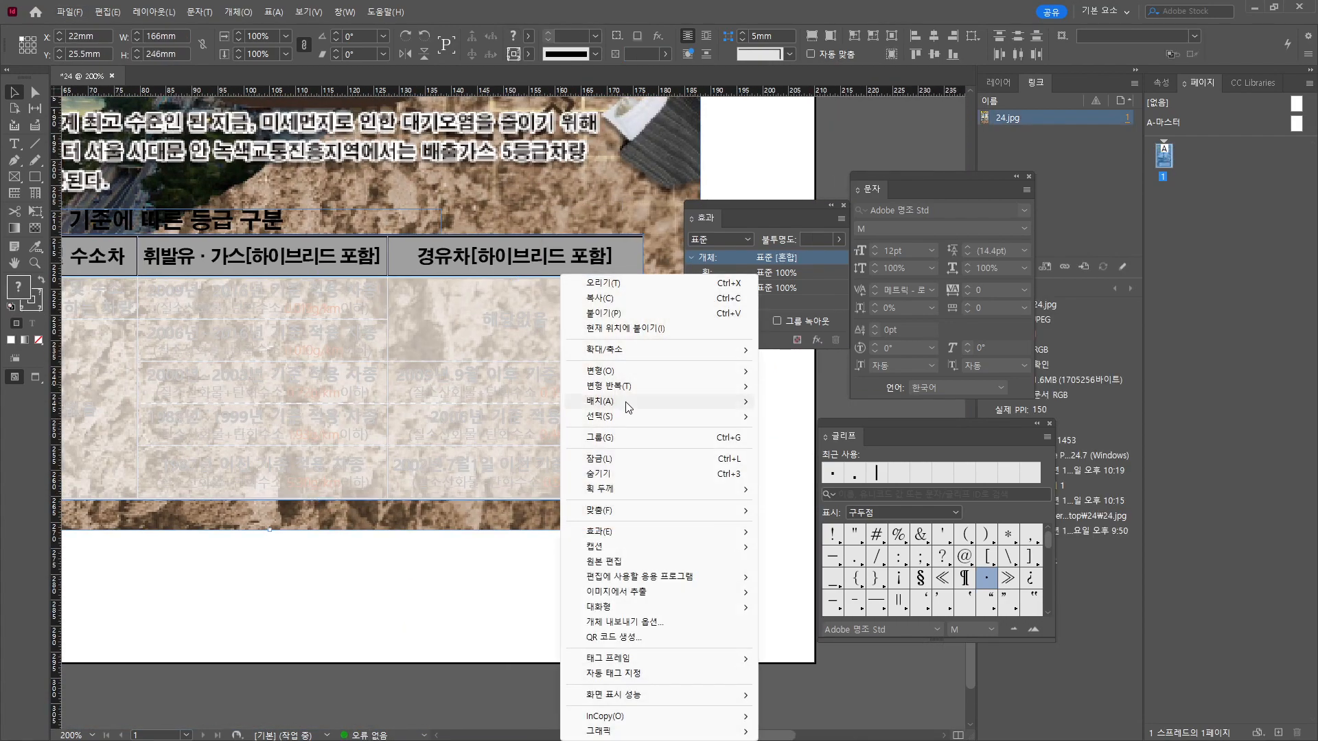
{"action": "mouse_move", "coordinate": [687, 402]}
{"action": "left_click", "coordinate": [813, 446]}
{"action": "left_click", "coordinate": [742, 458]}
{"action": "scroll", "coordinate": [723, 466], "scroll_direction": "down", "scroll_amount": 2}
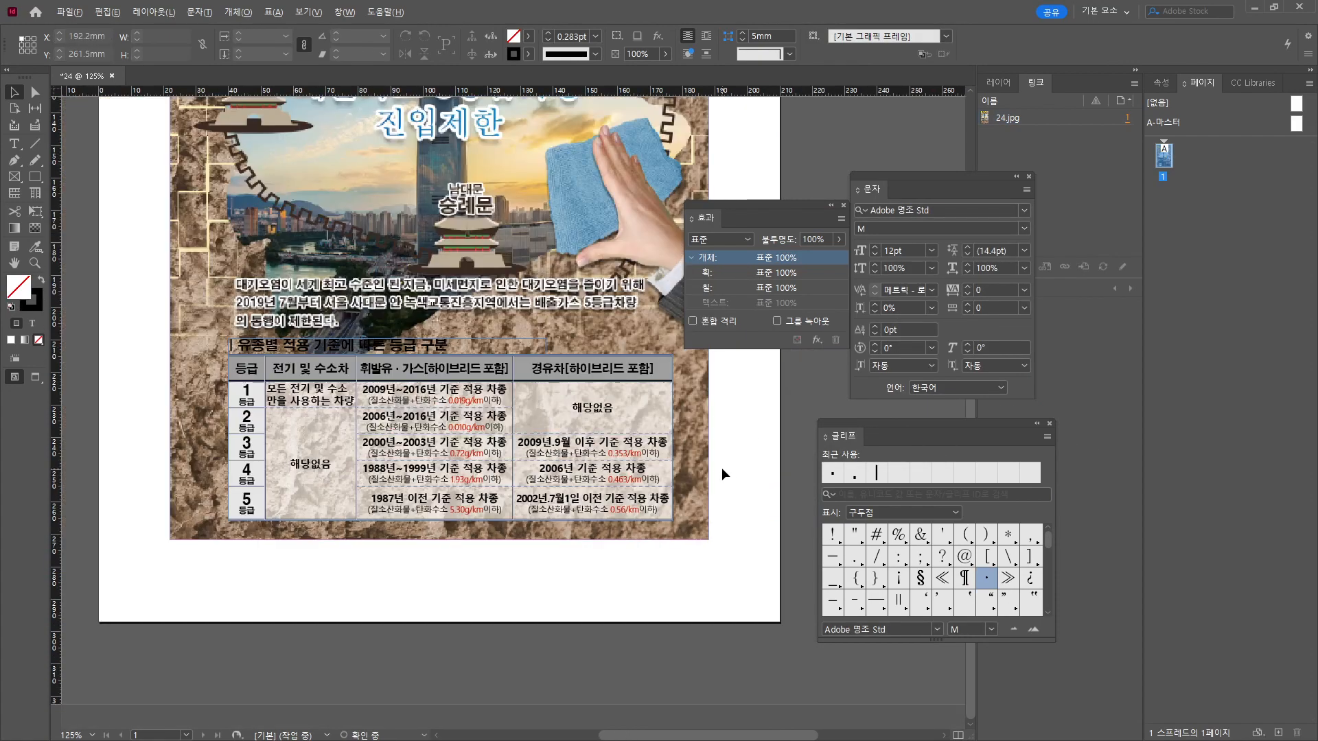
Inspect the whole poster and how the criteria table and its white backing fit over the image.
{"action": "left_click_drag", "start_coordinate": [549, 411], "coordinate": [509, 448]}
{"action": "scroll", "coordinate": [509, 449], "scroll_direction": "down", "scroll_amount": 3}
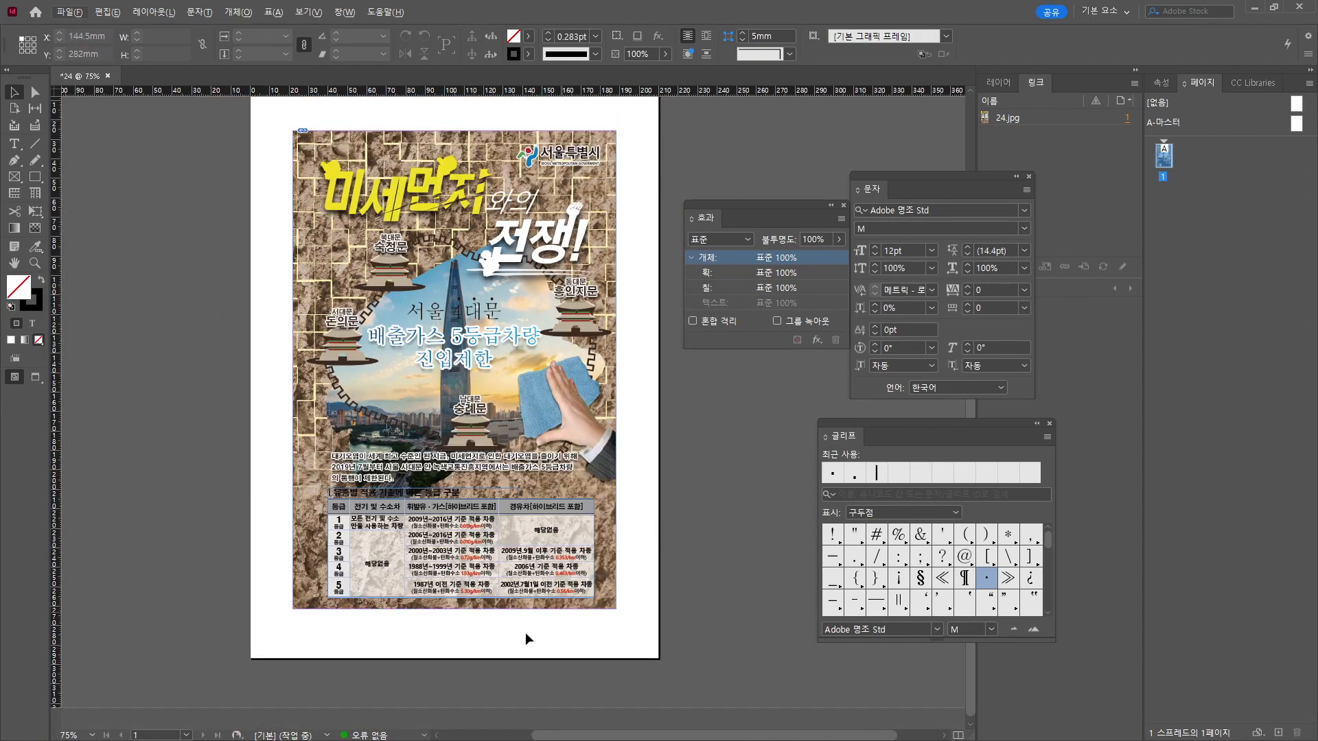
{"action": "left_click", "coordinate": [376, 527]}
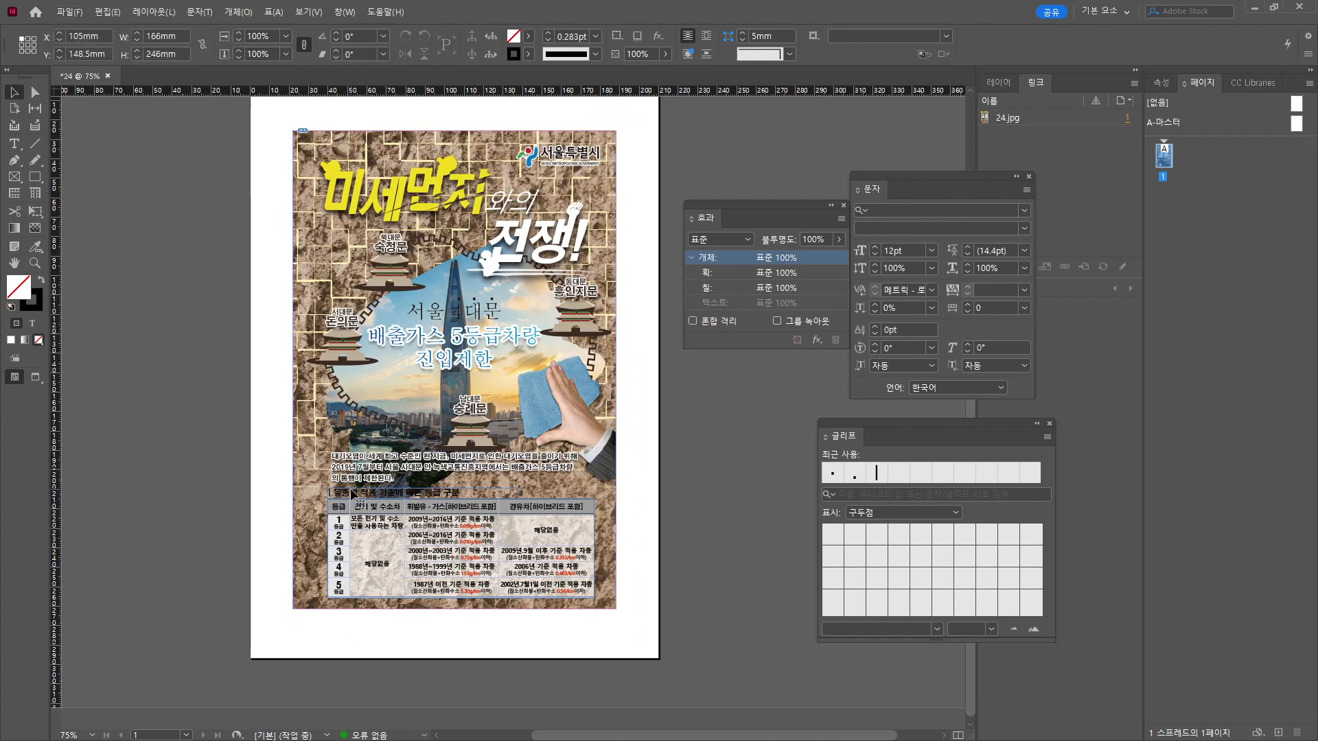
{"action": "key", "text": "ctrl+s"}
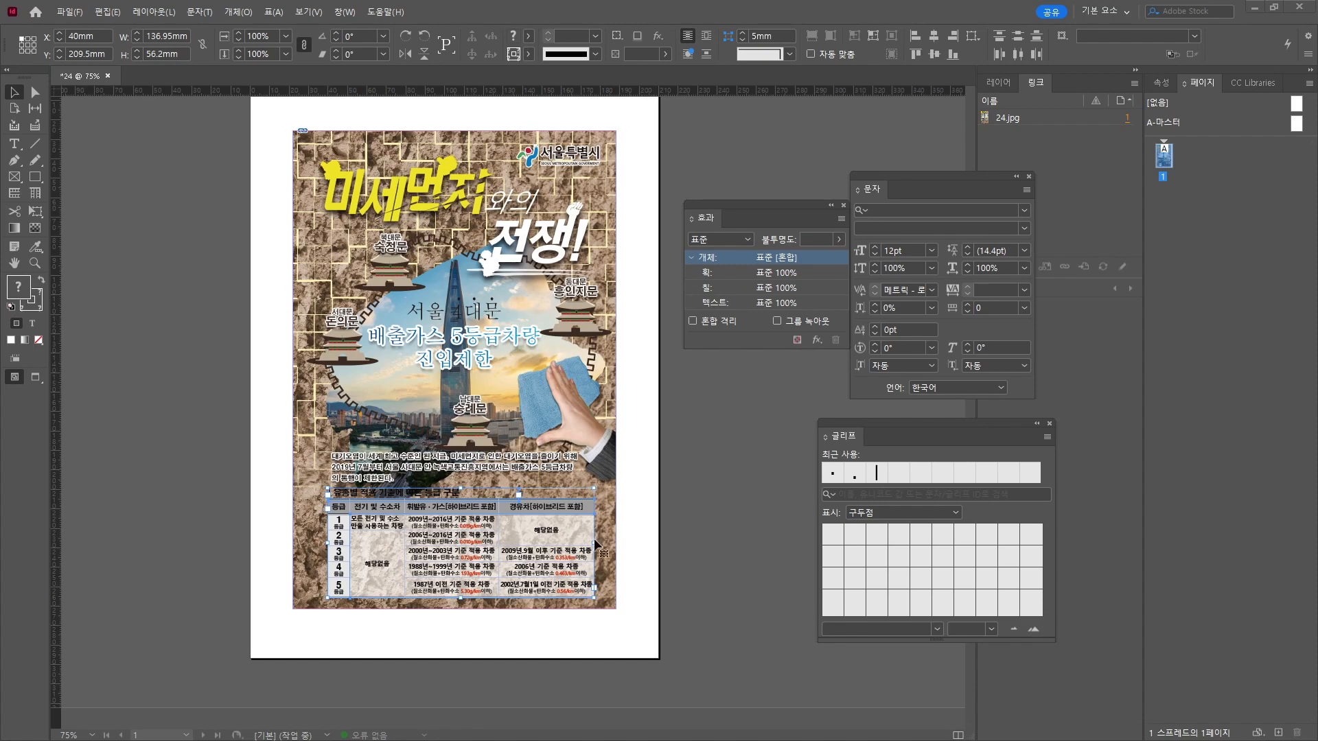
{"action": "left_click", "coordinate": [649, 523]}
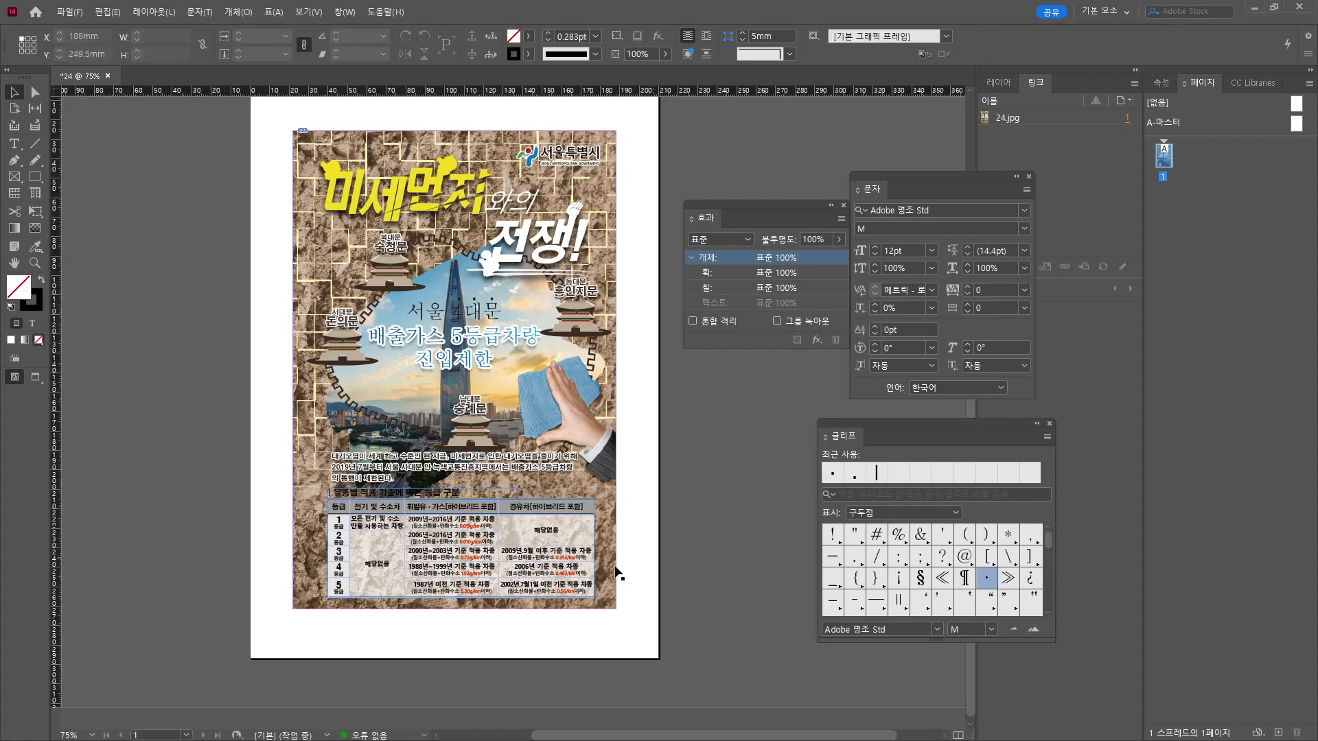
{"action": "scroll", "coordinate": [571, 546], "scroll_direction": "up", "scroll_amount": 4}
{"action": "left_click_drag", "start_coordinate": [543, 454], "coordinate": [661, 407]}
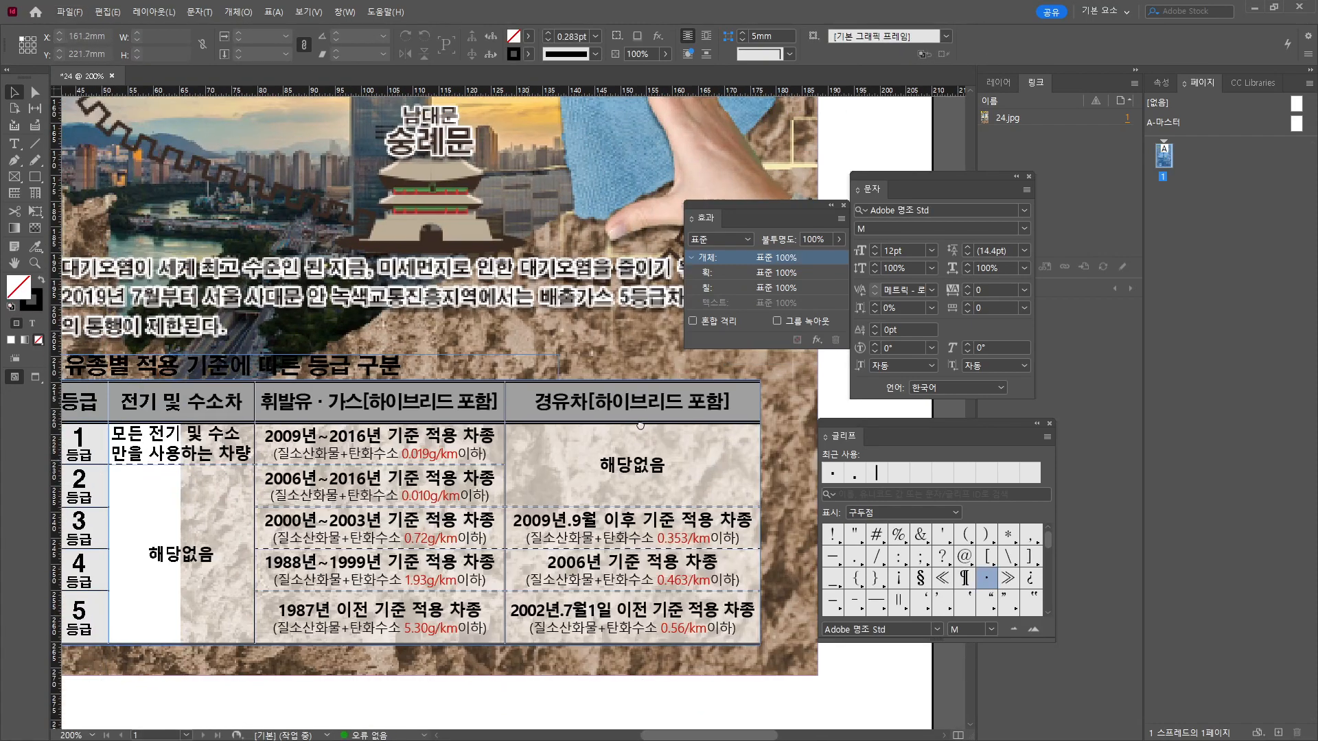
{"action": "scroll", "coordinate": [558, 346], "scroll_direction": "down", "scroll_amount": 1}
{"action": "left_click_drag", "start_coordinate": [543, 369], "coordinate": [471, 382]}
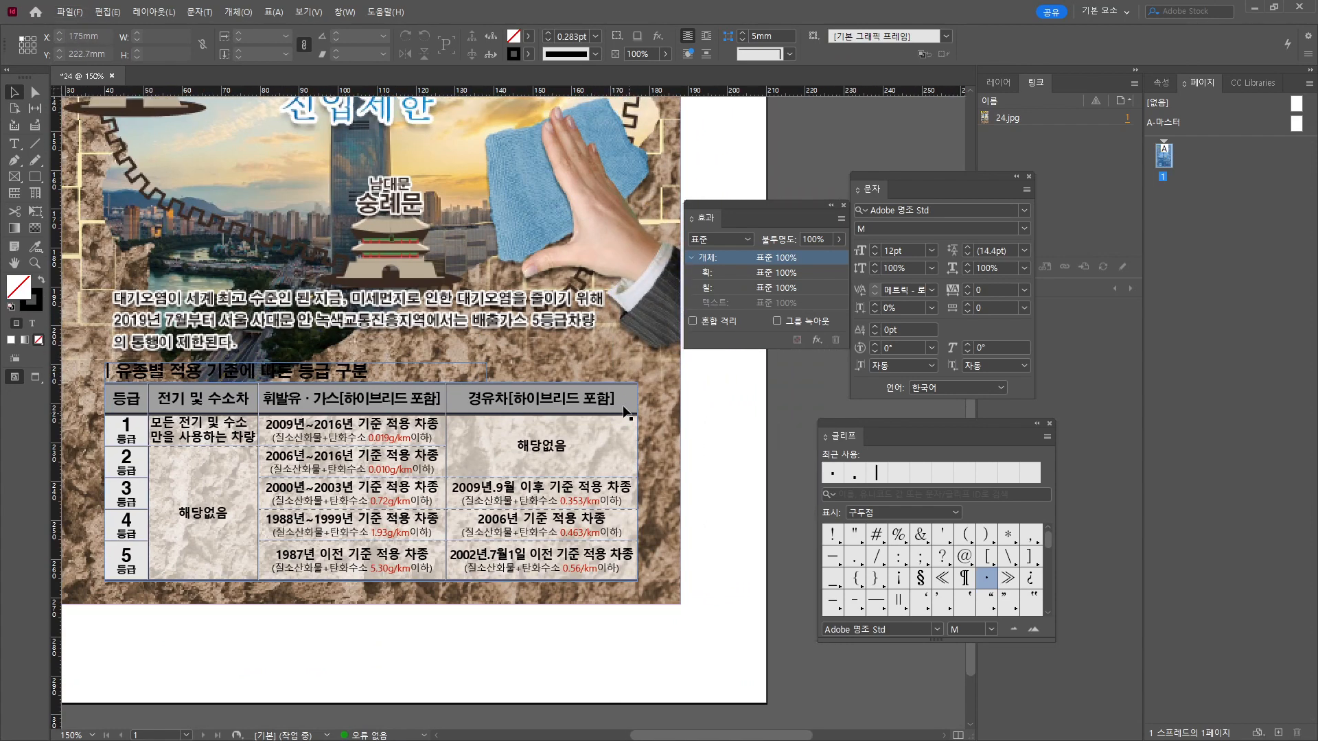
Try to narrow the criteria table's text frame by pulling its right edge inward.
{"action": "left_click", "coordinate": [637, 443]}
{"action": "left_click_drag", "start_coordinate": [637, 482], "coordinate": [607, 480]}
{"action": "key", "text": "ctrl+z"}
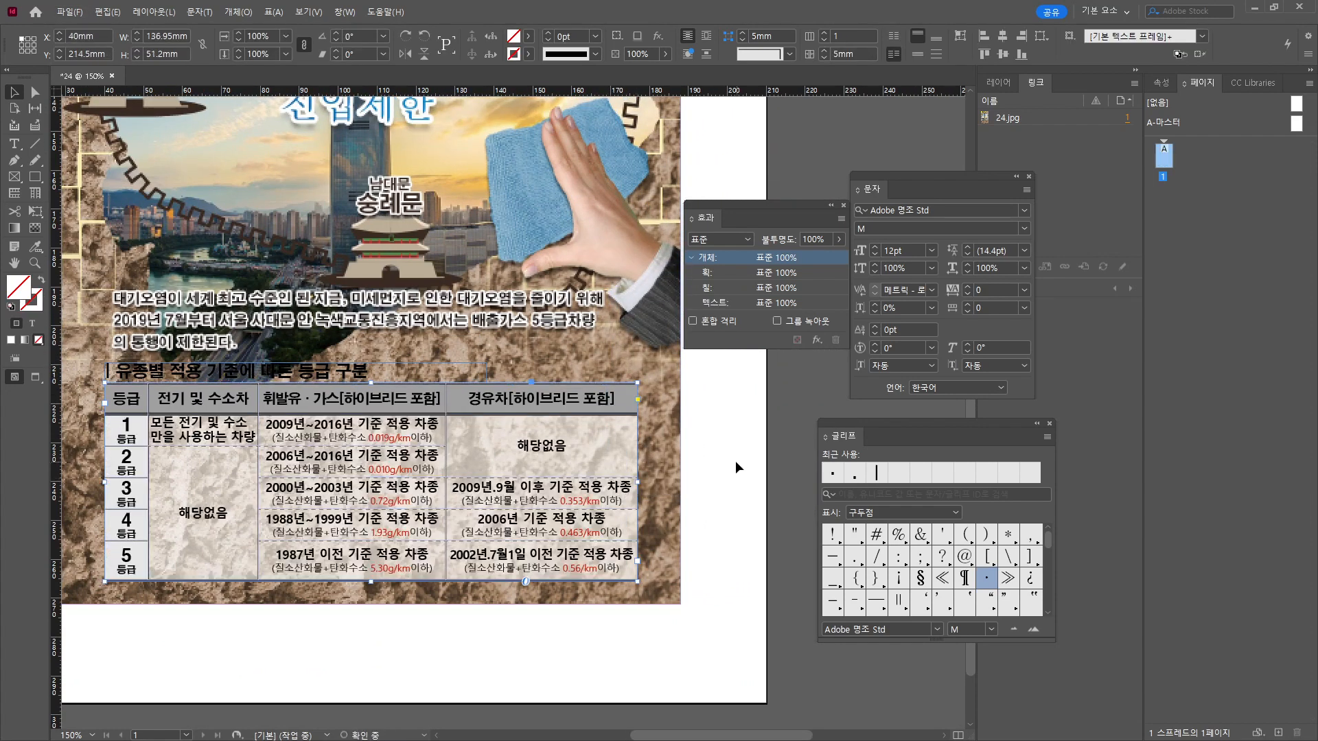
Narrow the table's grade column slightly and shift the white backing left to line up with the body cells.
{"action": "double_click", "coordinate": [130, 406]}
{"action": "left_click_drag", "start_coordinate": [130, 402], "coordinate": [127, 569]}
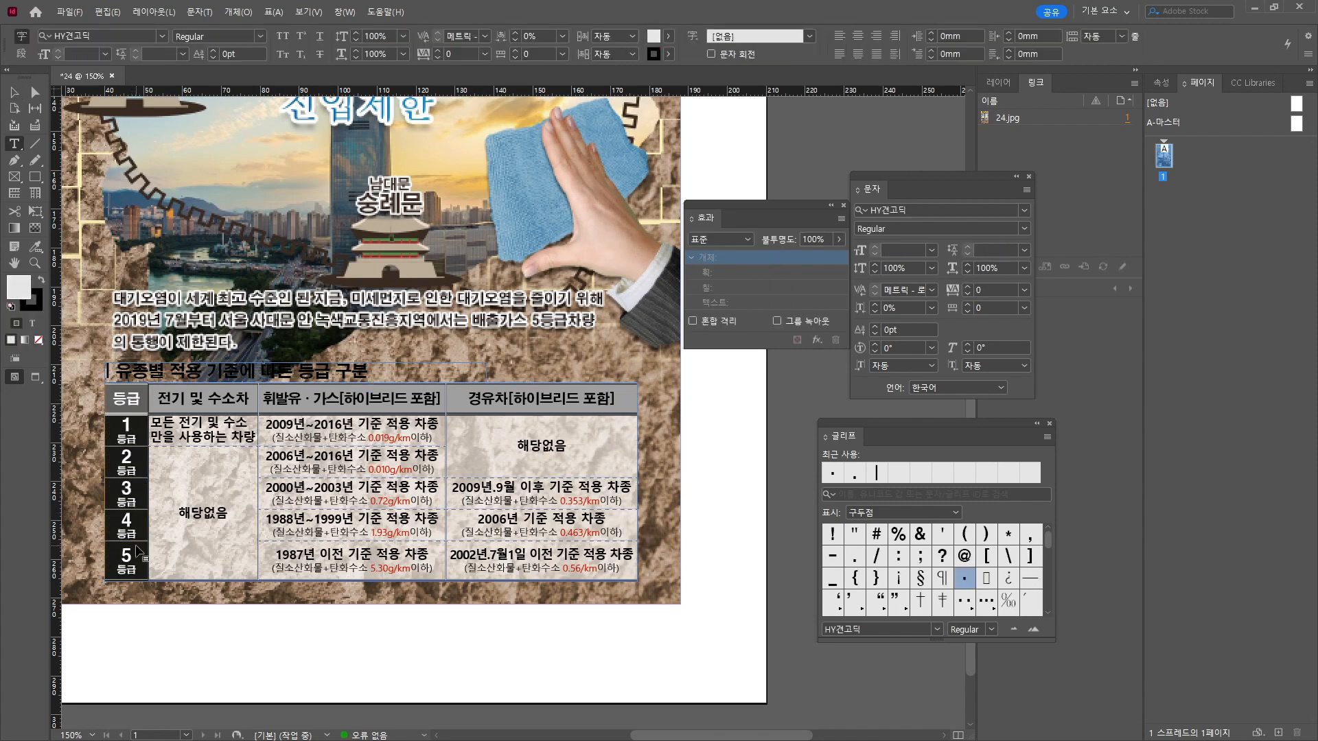
{"action": "left_click_drag", "start_coordinate": [141, 489], "coordinate": [138, 486]}
{"action": "key", "text": "ctrl+z"}
{"action": "key", "text": "v"}
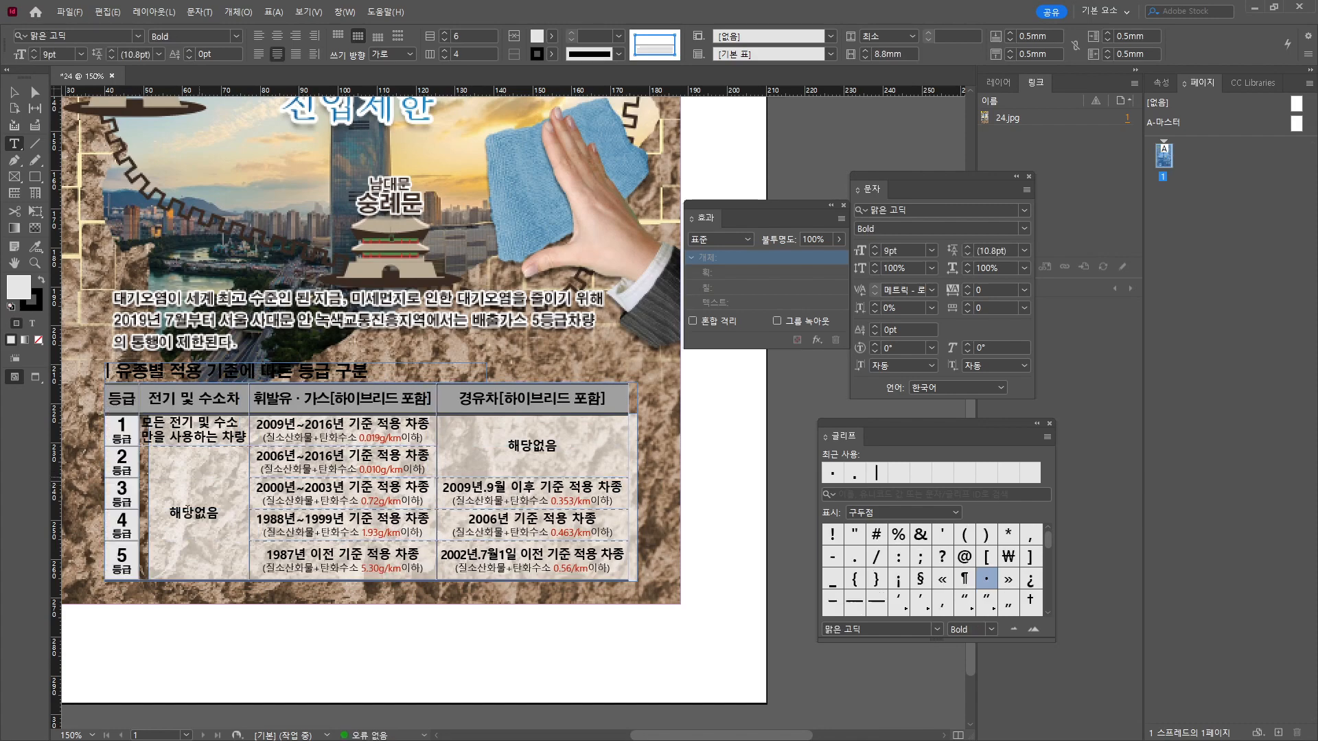
{"action": "left_click", "coordinate": [756, 528]}
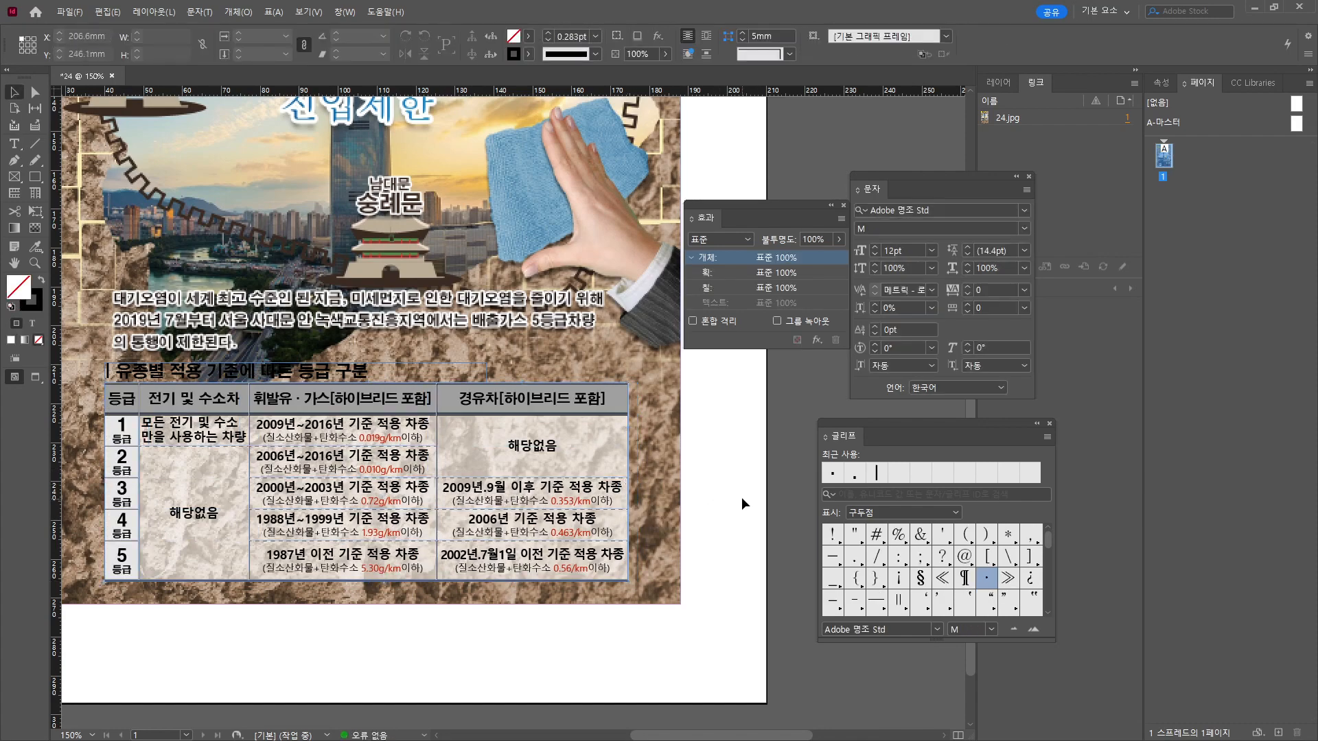
Create a 3 by 3 mm square near the poster's upper-left corner and swap its black stroke into the fill.
{"action": "scroll", "coordinate": [685, 494], "scroll_direction": "down", "scroll_amount": 1}
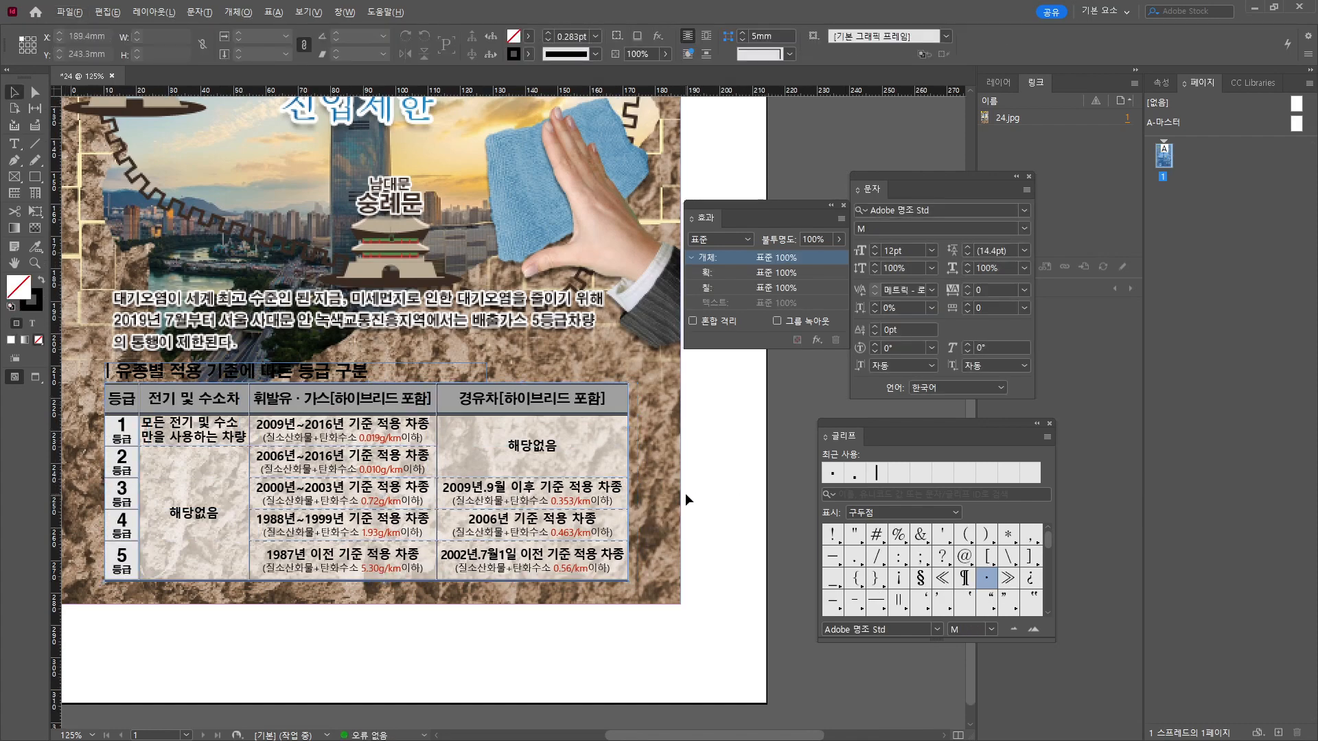
{"action": "mouse_move", "coordinate": [495, 393]}
{"action": "left_mouse_down"}
{"action": "mouse_move", "coordinate": [502, 521]}
{"action": "mouse_move", "coordinate": [497, 370]}
{"action": "left_mouse_up"}
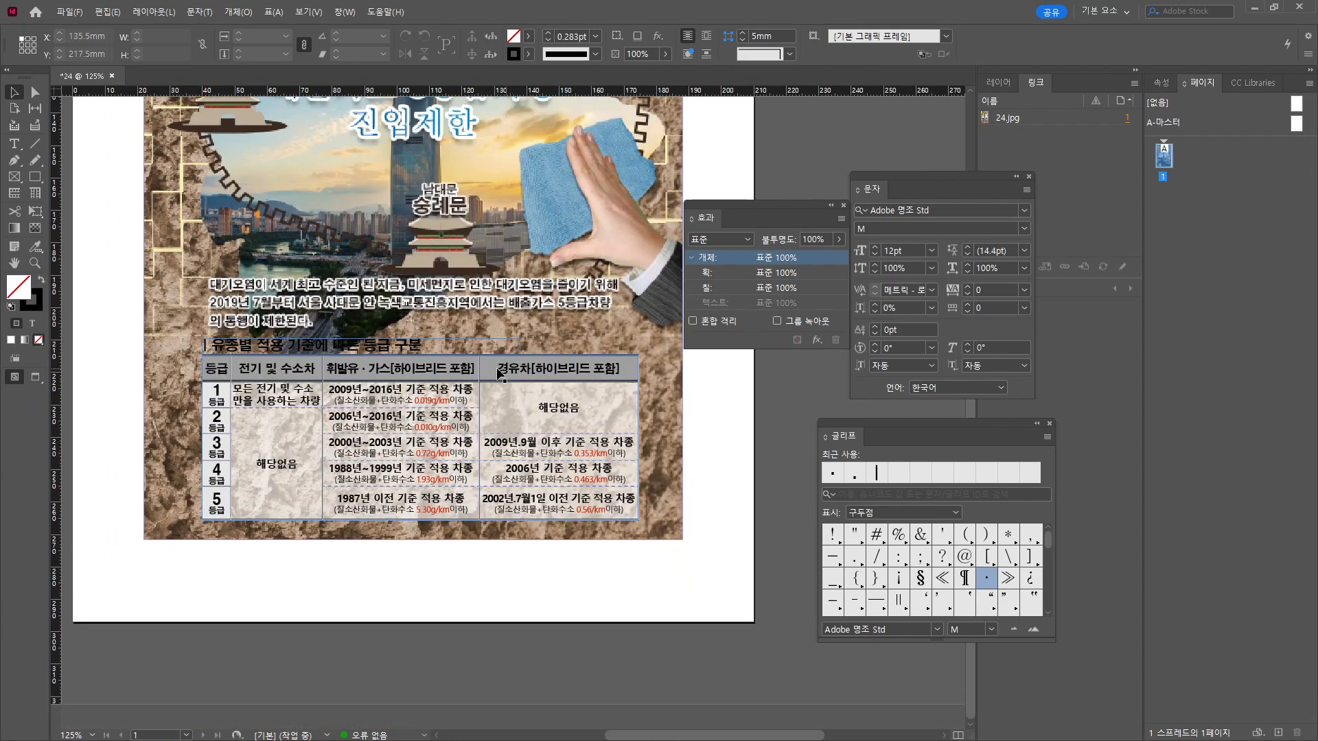
{"action": "left_click_drag", "start_coordinate": [473, 172], "coordinate": [554, 708]}
{"action": "scroll", "coordinate": [216, 316], "scroll_direction": "up", "scroll_amount": 5}
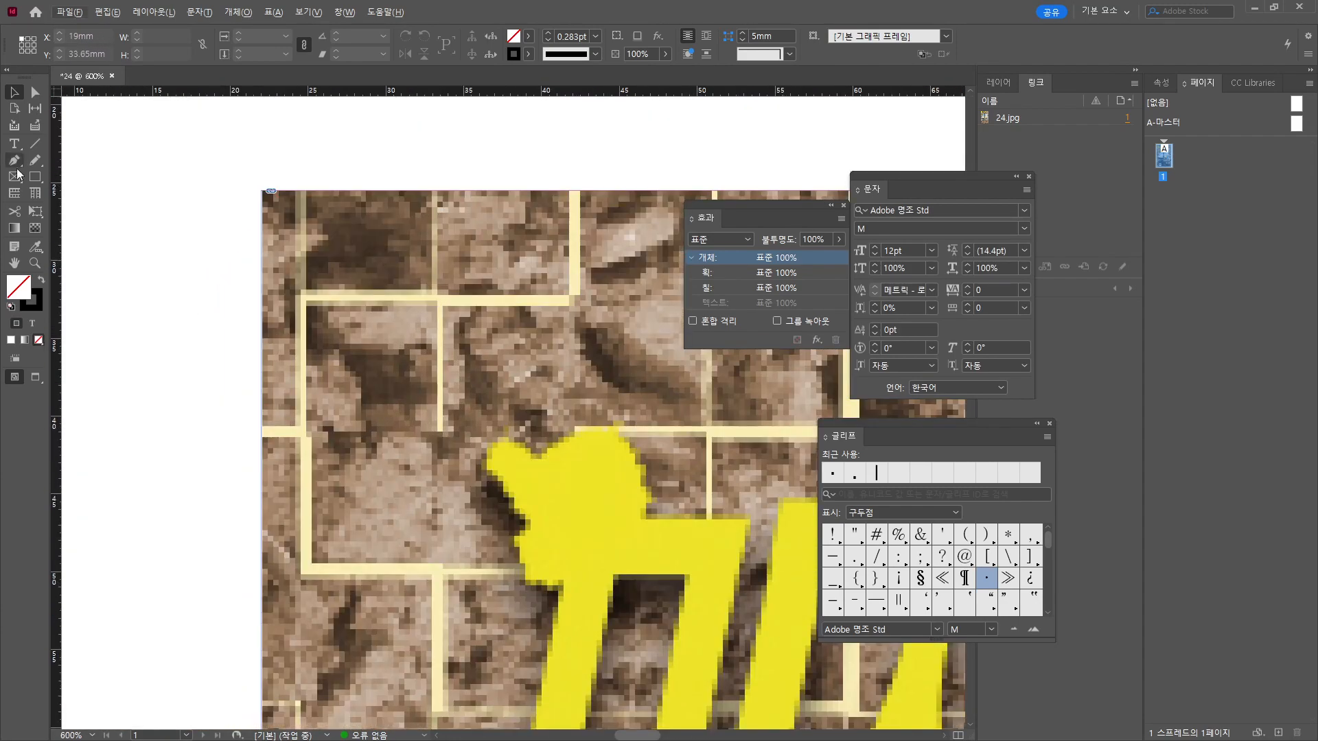
{"action": "left_click", "coordinate": [35, 177]}
{"action": "left_click", "coordinate": [304, 193]}
{"action": "type", "text": "3"}
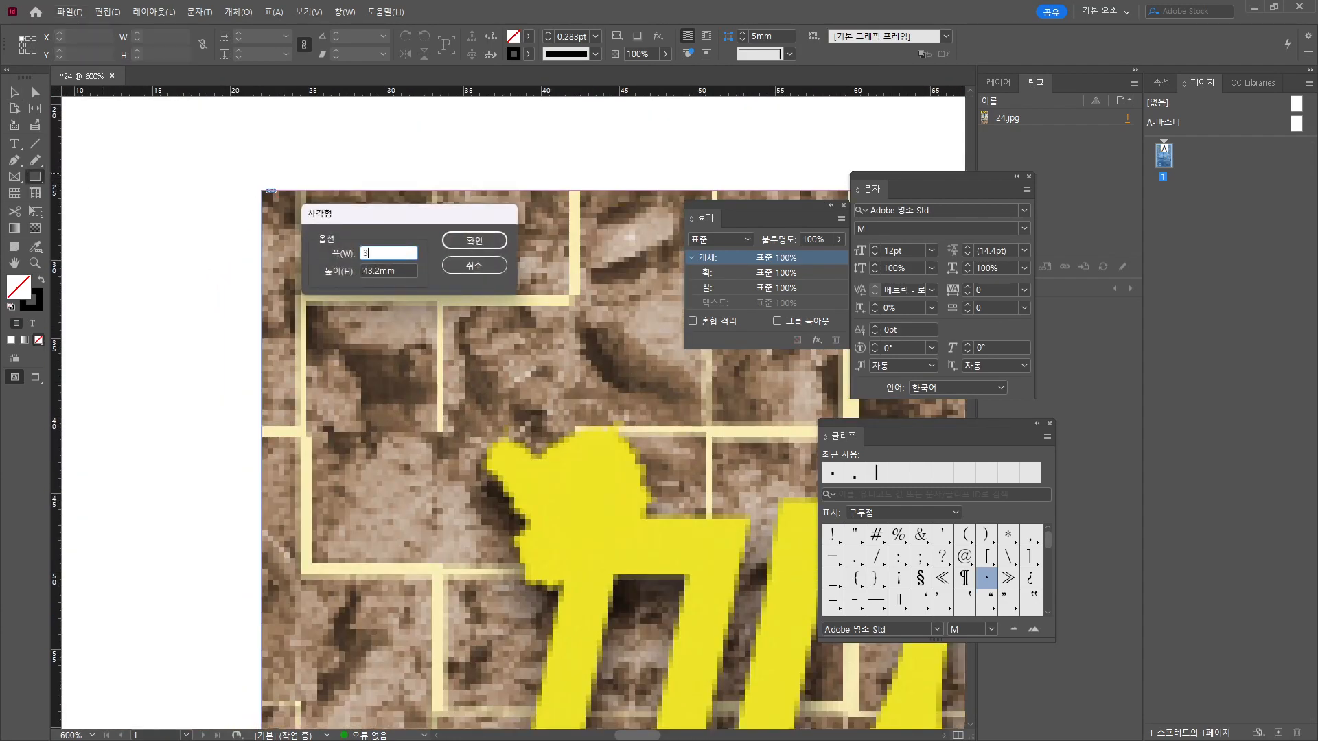
{"action": "key", "text": "Tab"}
{"action": "type", "text": "3"}
{"action": "key", "text": "Return"}
{"action": "left_click", "coordinate": [41, 280]}
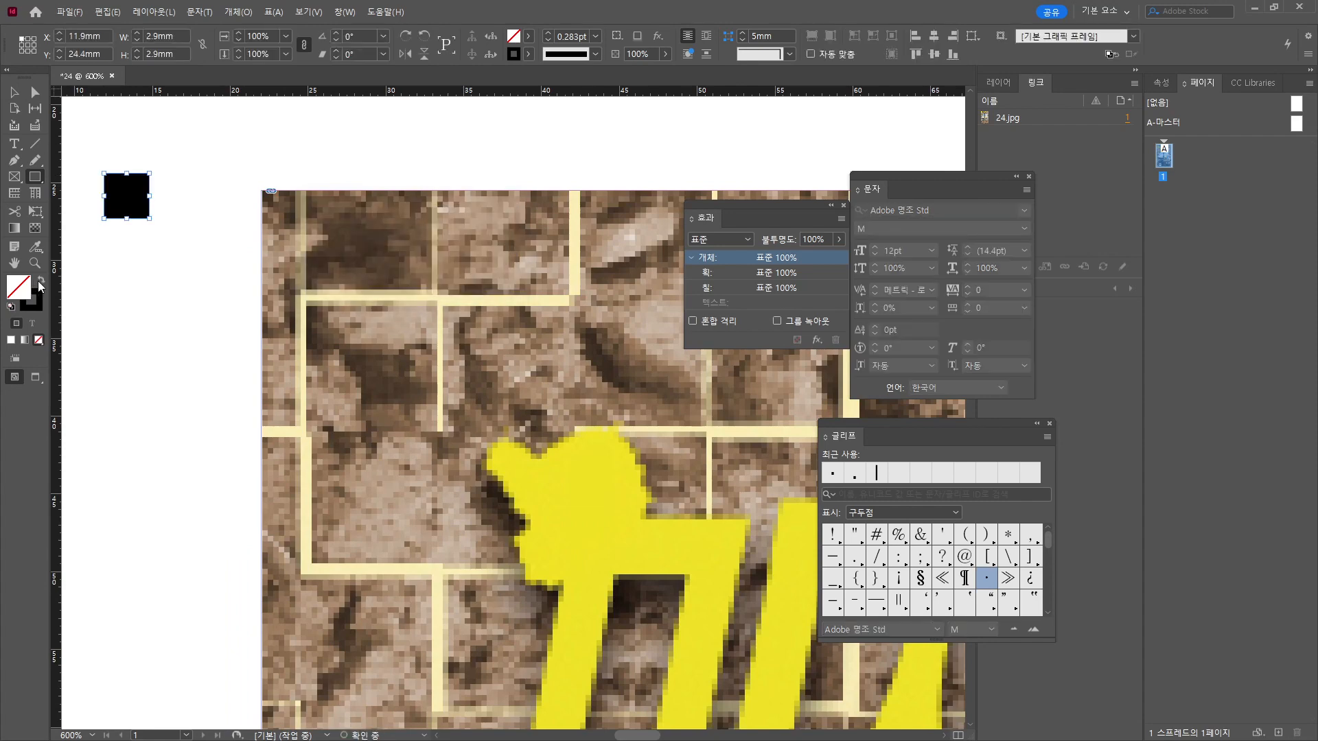
Move the black square so it sits exactly inside the poster's upper-left corner.
{"action": "left_click", "coordinate": [16, 93]}
{"action": "left_click", "coordinate": [117, 225]}
{"action": "left_click_drag", "start_coordinate": [118, 214], "coordinate": [261, 241]}
{"action": "scroll", "coordinate": [261, 242], "scroll_direction": "up", "scroll_amount": 4}
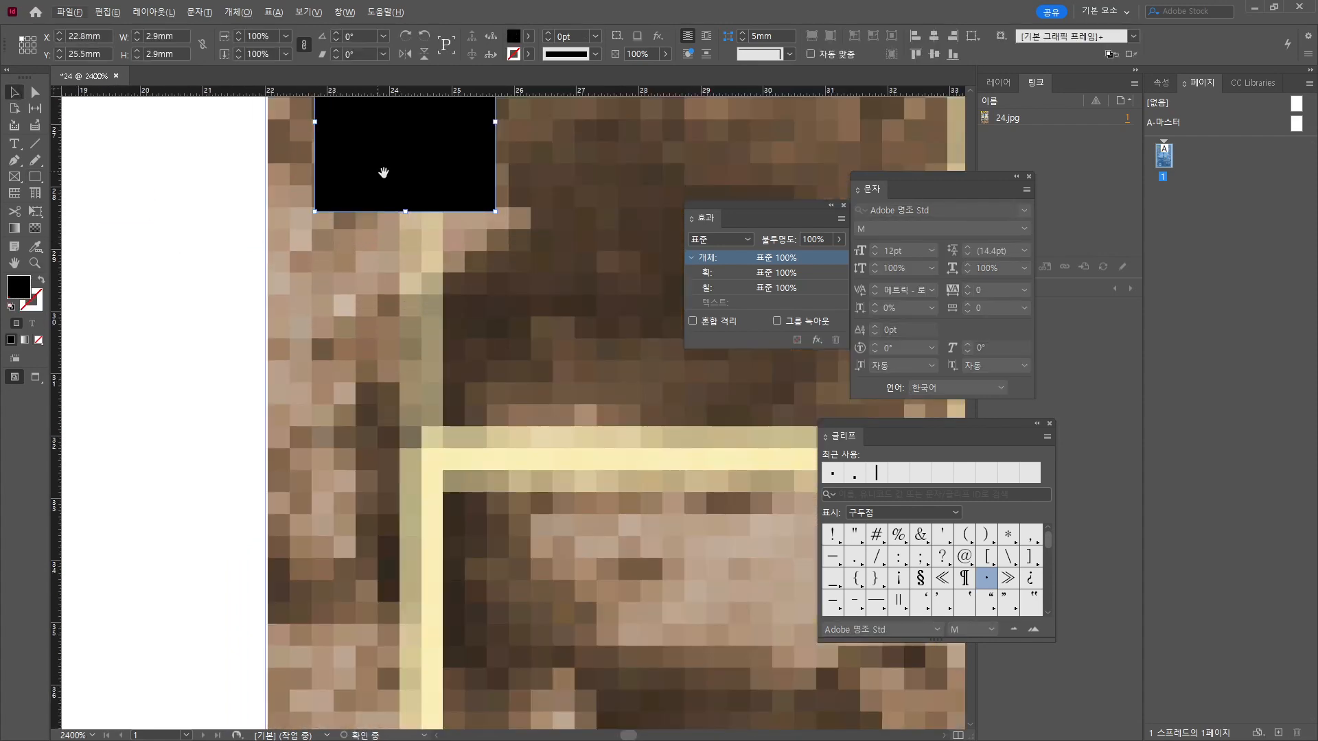
{"action": "left_click_drag", "start_coordinate": [383, 172], "coordinate": [346, 345]}
{"action": "left_click_drag", "start_coordinate": [366, 296], "coordinate": [315, 290]}
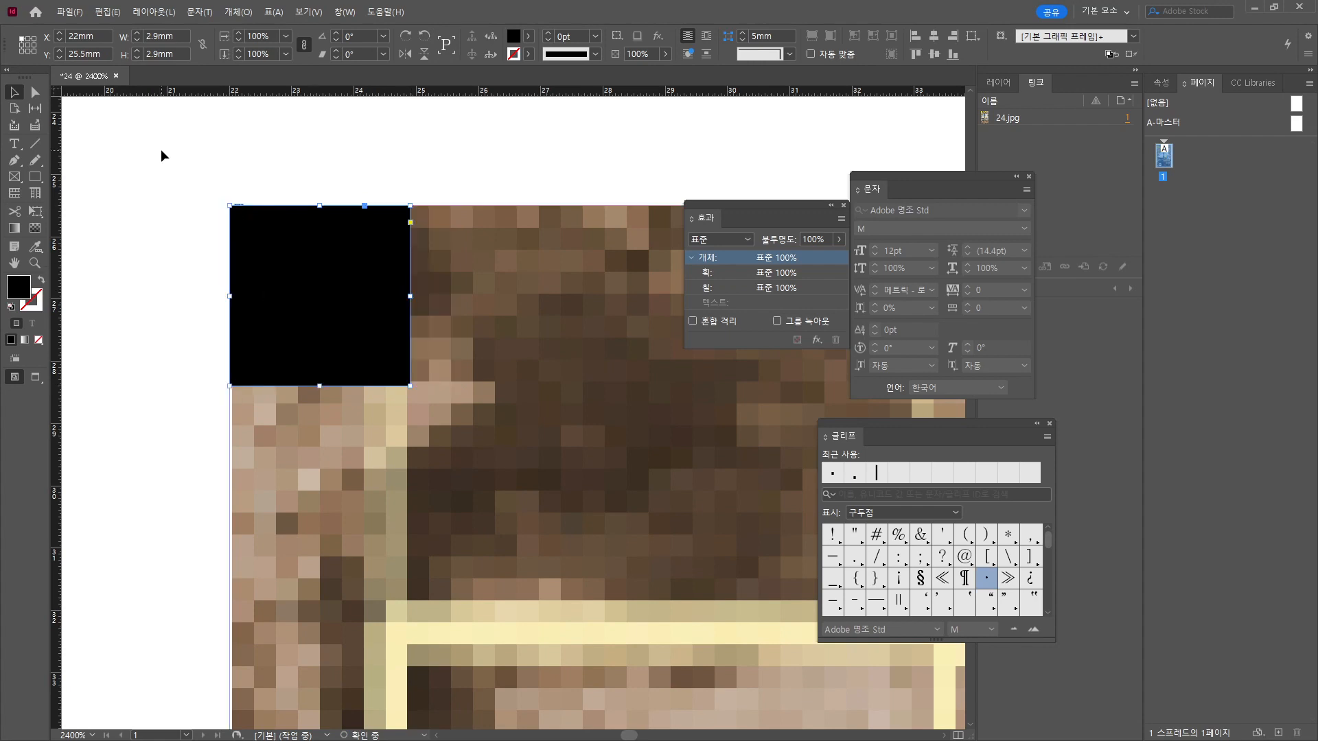
Draw a vertical line above the black square's right edge and set its length to 5 mm.
{"action": "left_click", "coordinate": [161, 152]}
{"action": "left_click", "coordinate": [38, 145]}
{"action": "scroll", "coordinate": [307, 171], "scroll_direction": "down", "scroll_amount": 2}
{"action": "left_click_drag", "start_coordinate": [360, 172], "coordinate": [370, 356]}
{"action": "left_click_drag", "start_coordinate": [368, 362], "coordinate": [368, 195]}
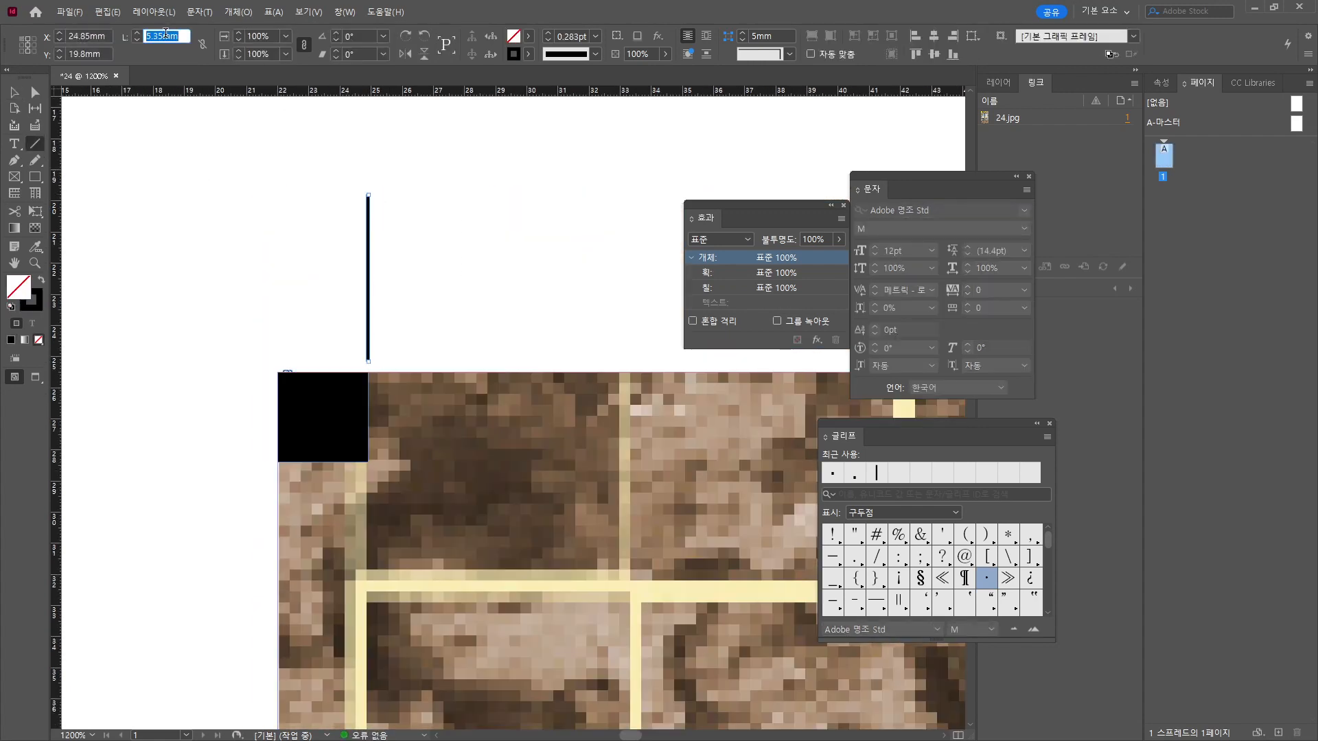
{"action": "type", "text": "5"}
{"action": "key", "text": "Return"}
Snap the vertical line to the top of the square's right edge, and place a 90° copy at its bottom edge, extending left.
{"action": "key", "text": "v"}
{"action": "scroll", "coordinate": [272, 316], "scroll_direction": "up", "scroll_amount": 3}
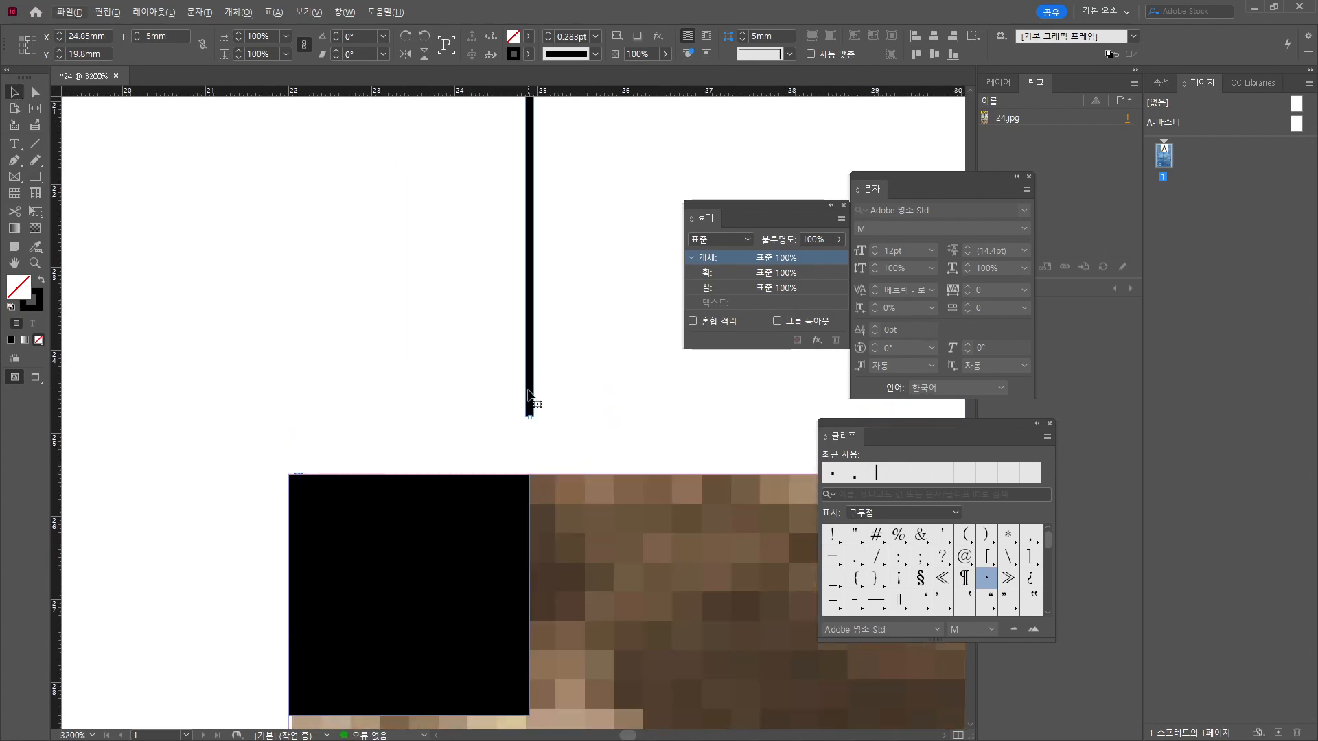
{"action": "left_click_drag", "start_coordinate": [529, 396], "coordinate": [530, 455]}
{"action": "scroll", "coordinate": [534, 441], "scroll_direction": "down", "scroll_amount": 3}
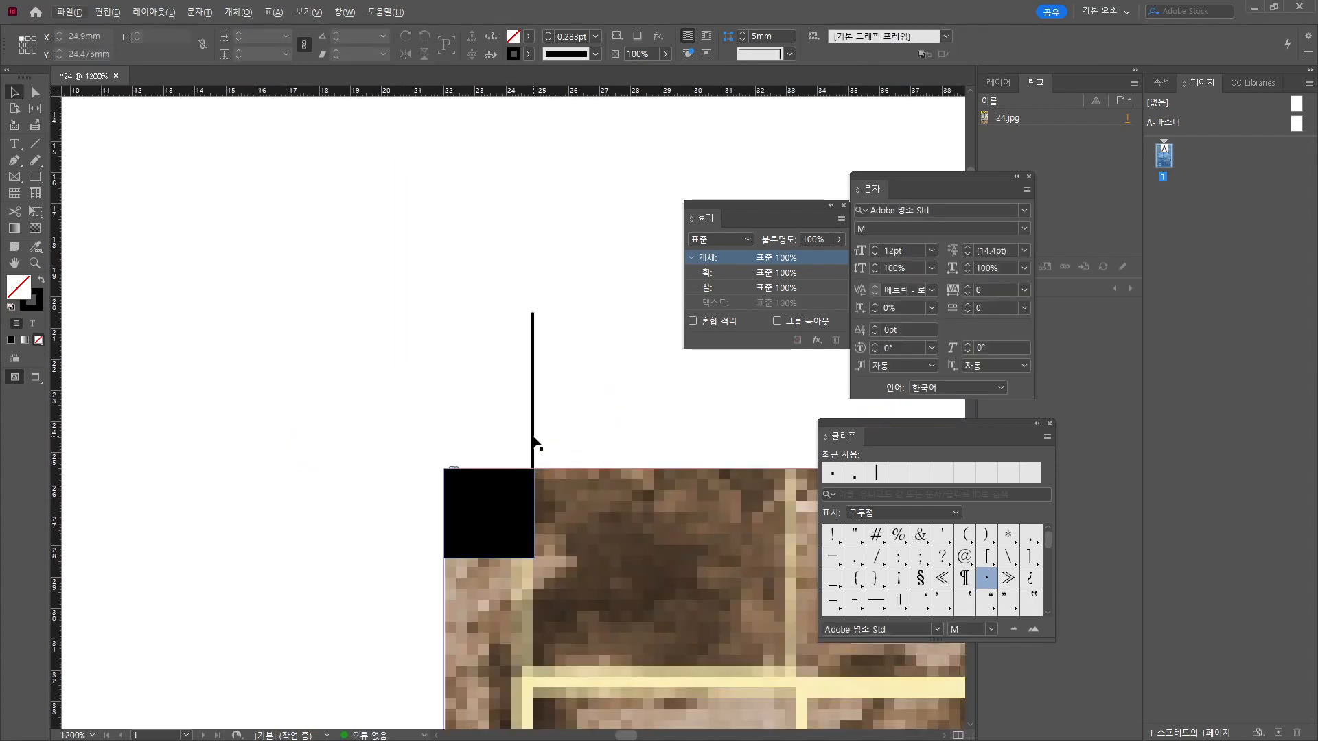
{"action": "key", "text": "ctrl+shift+a"}
{"action": "left_click_drag", "start_coordinate": [457, 369], "coordinate": [429, 482]}
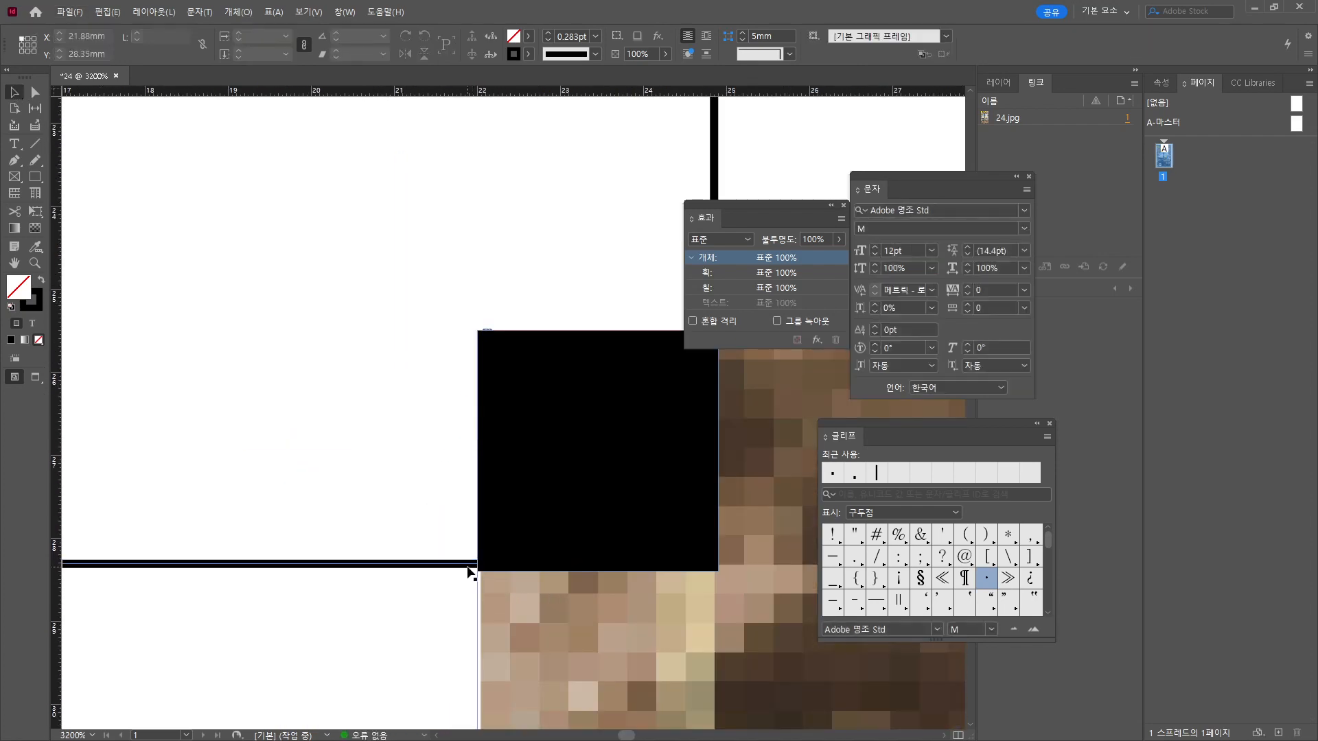
{"action": "scroll", "coordinate": [467, 601], "scroll_direction": "down", "scroll_amount": 4}
Offset the vertical line upward and the horizontal line leftward to leave a gap between them and the poster corner.
{"action": "left_click_drag", "start_coordinate": [378, 328], "coordinate": [457, 378]}
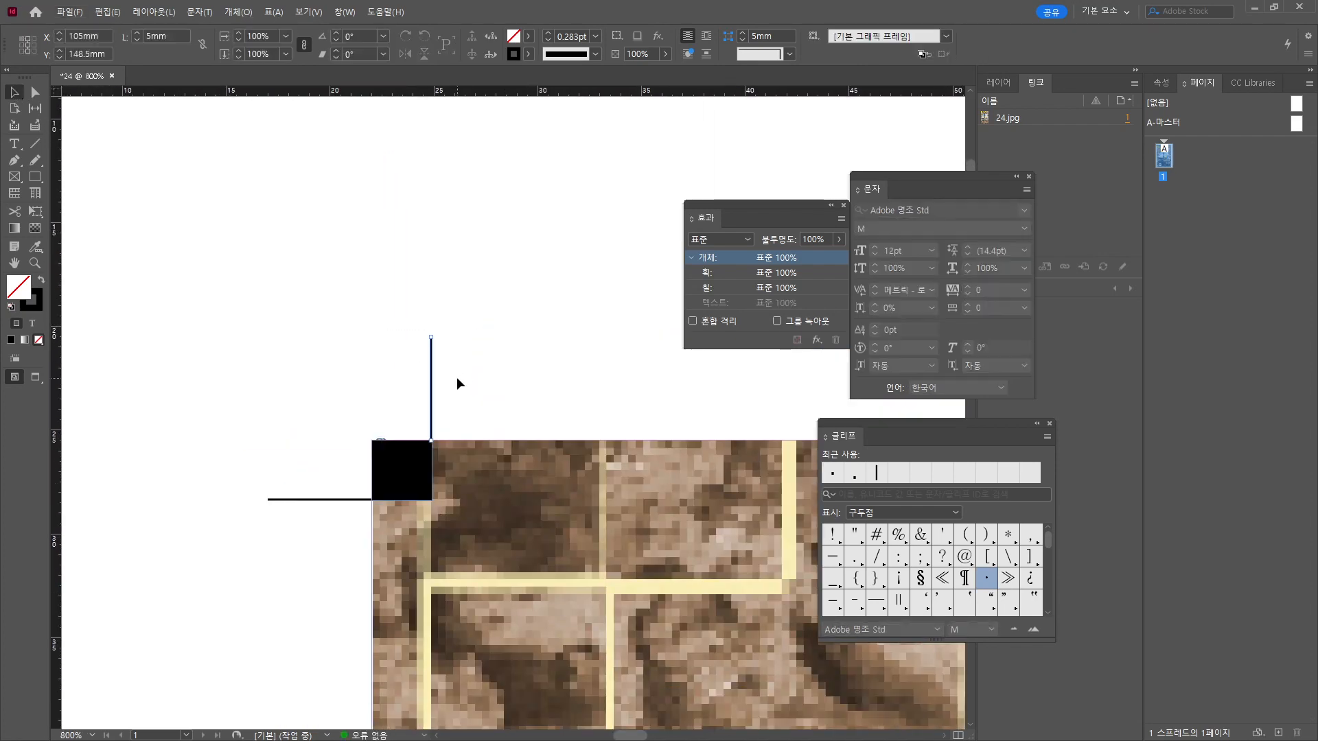
{"action": "key", "text": "shift+Up"}
{"action": "left_click_drag", "start_coordinate": [324, 480], "coordinate": [308, 547]}
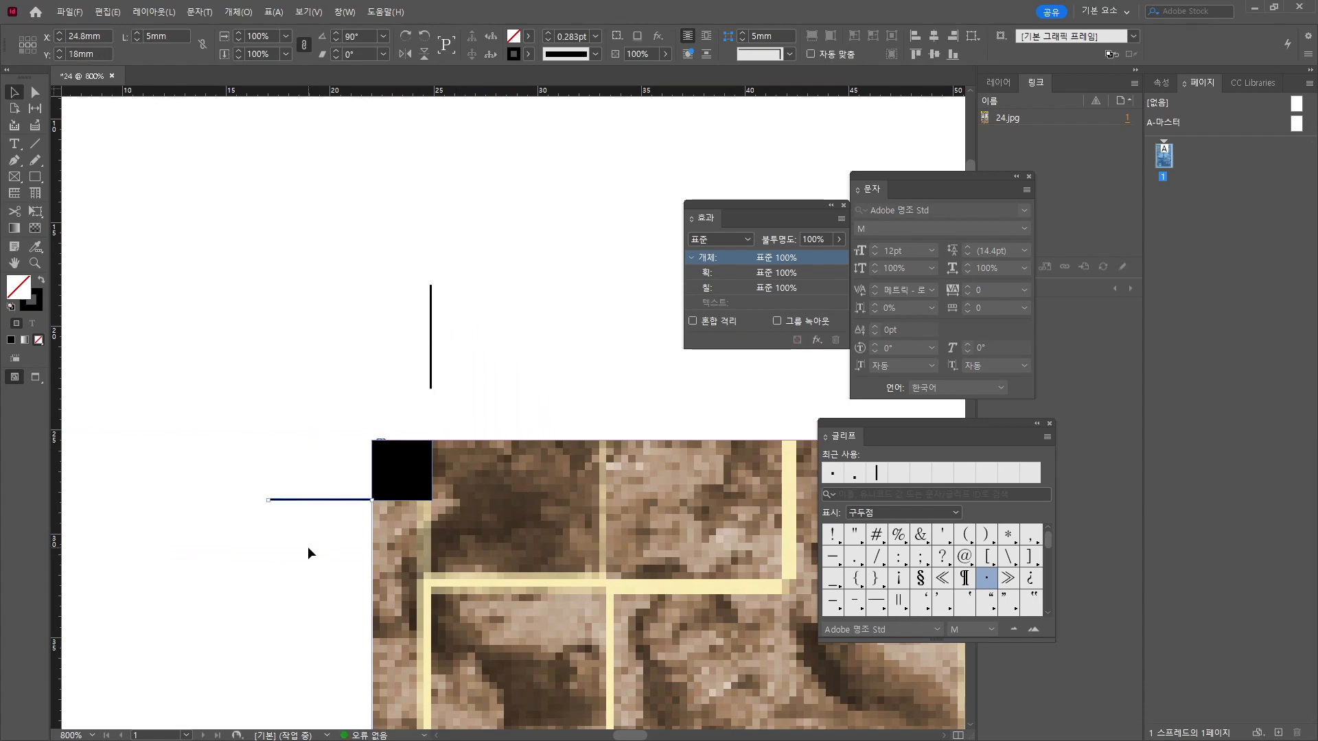
{"action": "key", "text": "shift+Left"}
Select the corner square with its two lines and place a mirrored copy at the poster's upper-right corner.
{"action": "left_click_drag", "start_coordinate": [190, 274], "coordinate": [451, 543]}
{"action": "left_click", "coordinate": [515, 511], "text": "shift"}
{"action": "scroll", "coordinate": [480, 475], "scroll_direction": "down", "scroll_amount": 4}
{"action": "left_click_drag", "start_coordinate": [605, 445], "coordinate": [387, 445]}
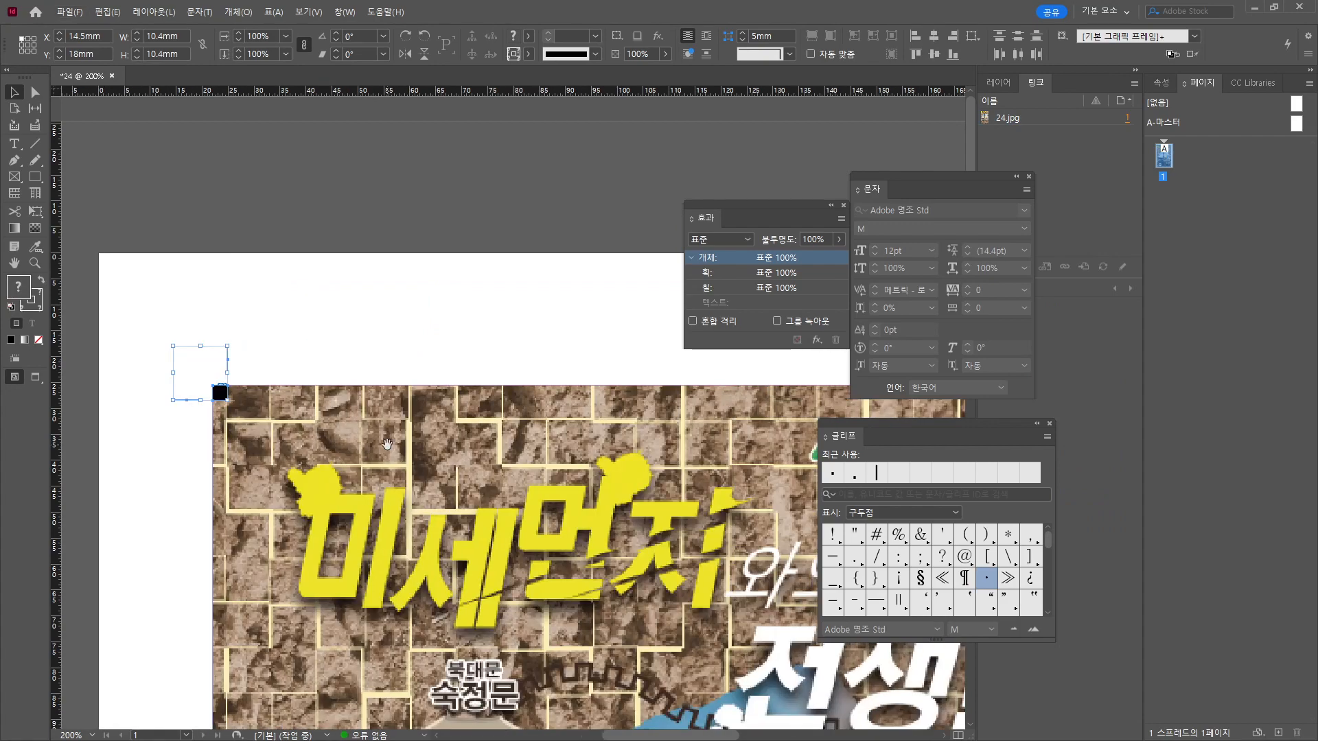
{"action": "left_click_drag", "start_coordinate": [220, 393], "coordinate": [583, 387]}
{"action": "left_click_drag", "start_coordinate": [595, 336], "coordinate": [618, 420]}
{"action": "scroll", "coordinate": [591, 384], "scroll_direction": "down", "scroll_amount": 3}
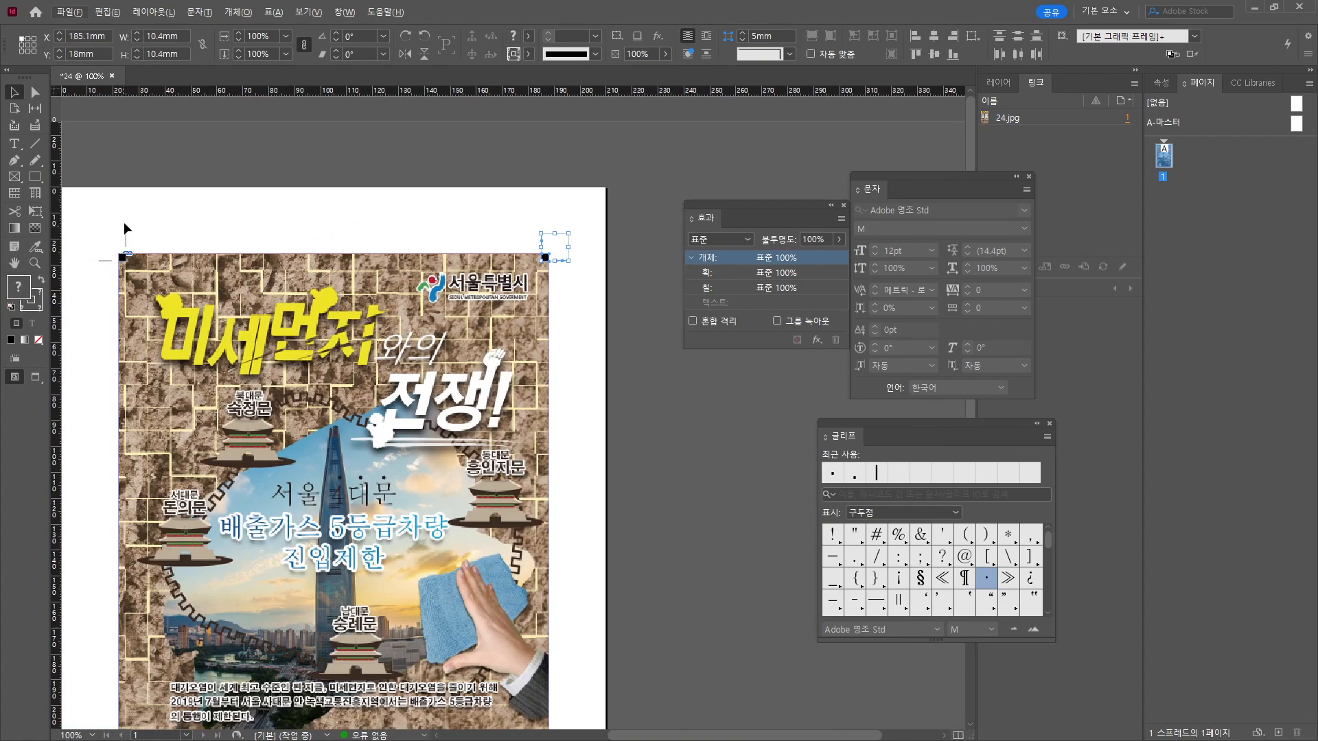
Copy both upper corner mark sets to the poster's lower corners, flipped vertically.
{"action": "left_click_drag", "start_coordinate": [123, 221], "coordinate": [97, 263]}
{"action": "left_click_drag", "start_coordinate": [546, 257], "coordinate": [529, 654]}
{"action": "left_click_drag", "start_coordinate": [530, 652], "coordinate": [554, 329]}
{"action": "left_click_drag", "start_coordinate": [597, 308], "coordinate": [166, 338]}
{"action": "left_click_drag", "start_coordinate": [146, 316], "coordinate": [146, 560]}
Create a text frame below the poster's lower-left corner reading A03 and set its font to 돋움.
{"action": "scroll", "coordinate": [126, 596], "scroll_direction": "up", "scroll_amount": 7}
{"action": "left_click_drag", "start_coordinate": [304, 260], "coordinate": [304, 344]}
{"action": "left_click", "coordinate": [246, 451]}
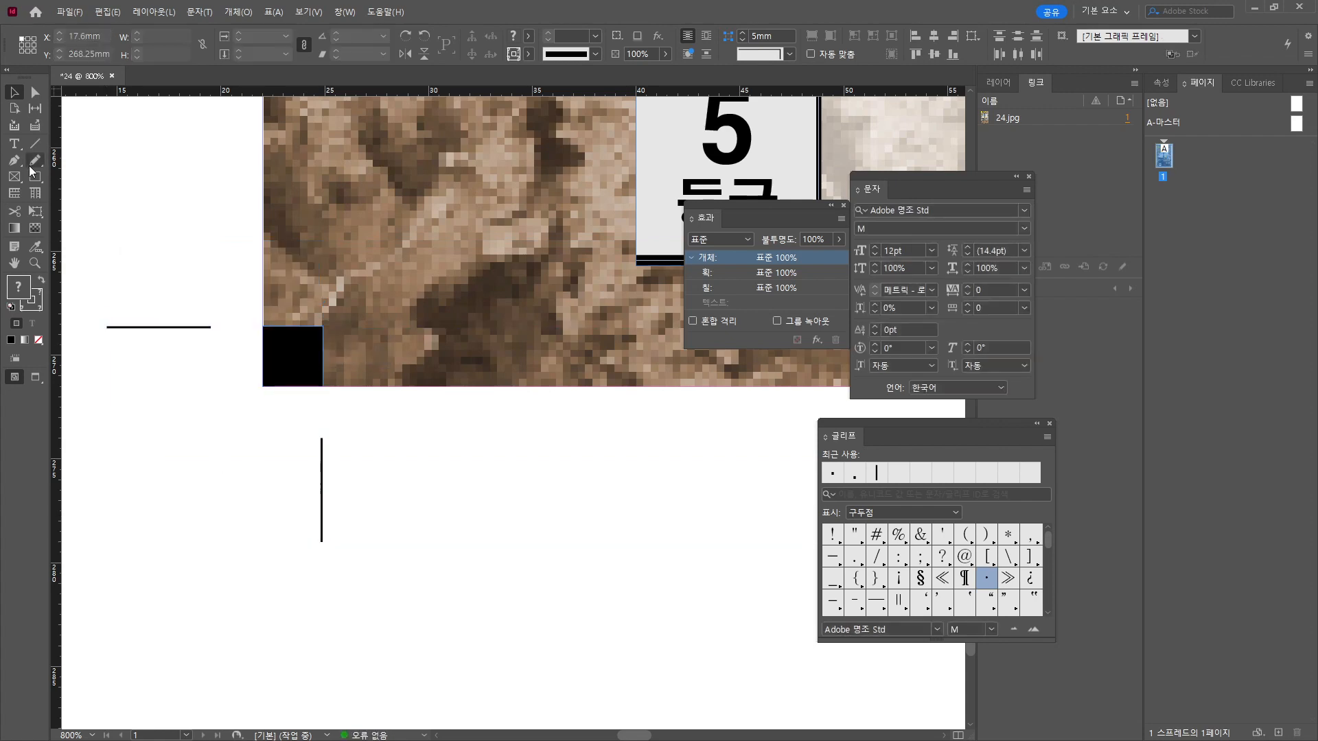
{"action": "left_click", "coordinate": [19, 147]}
{"action": "left_click_drag", "start_coordinate": [360, 432], "coordinate": [749, 536]}
{"action": "type", "text": "A03"}
{"action": "key", "text": "ctrl+a"}
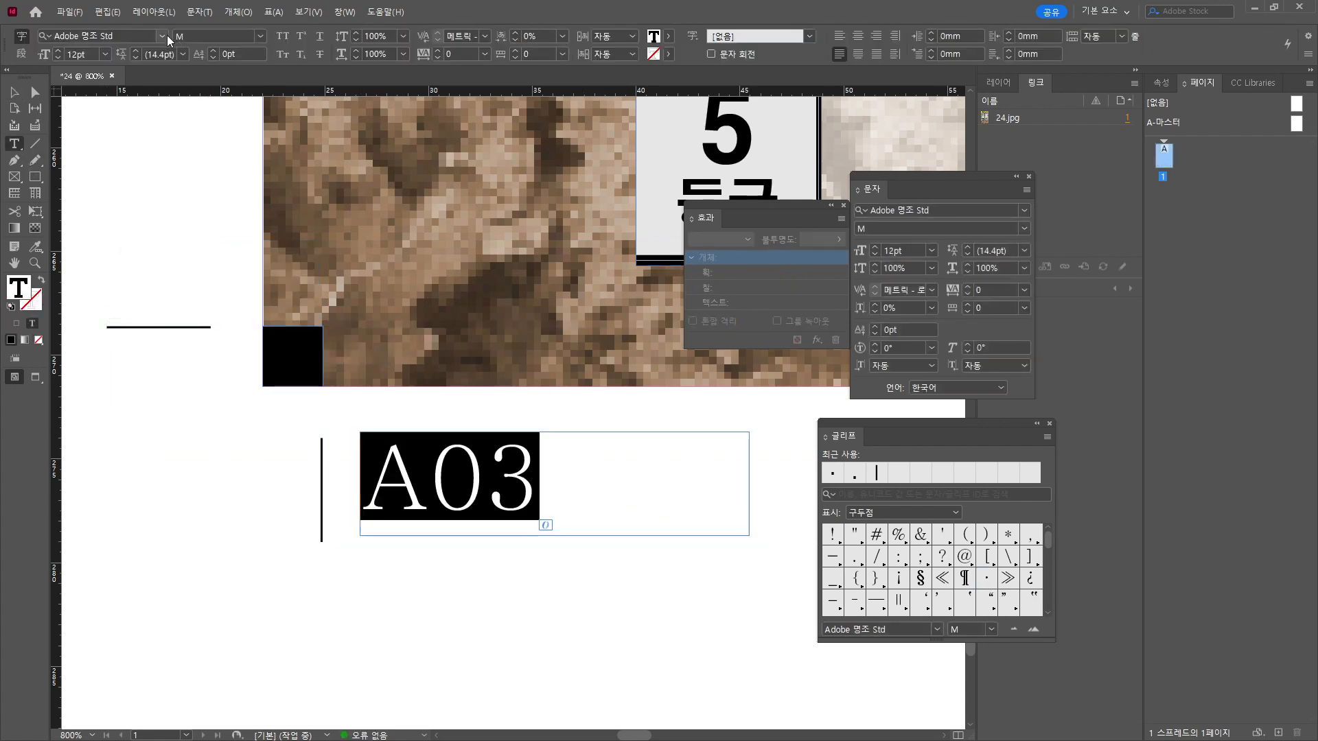
{"action": "left_click", "coordinate": [166, 34]}
{"action": "left_click", "coordinate": [97, 121]}
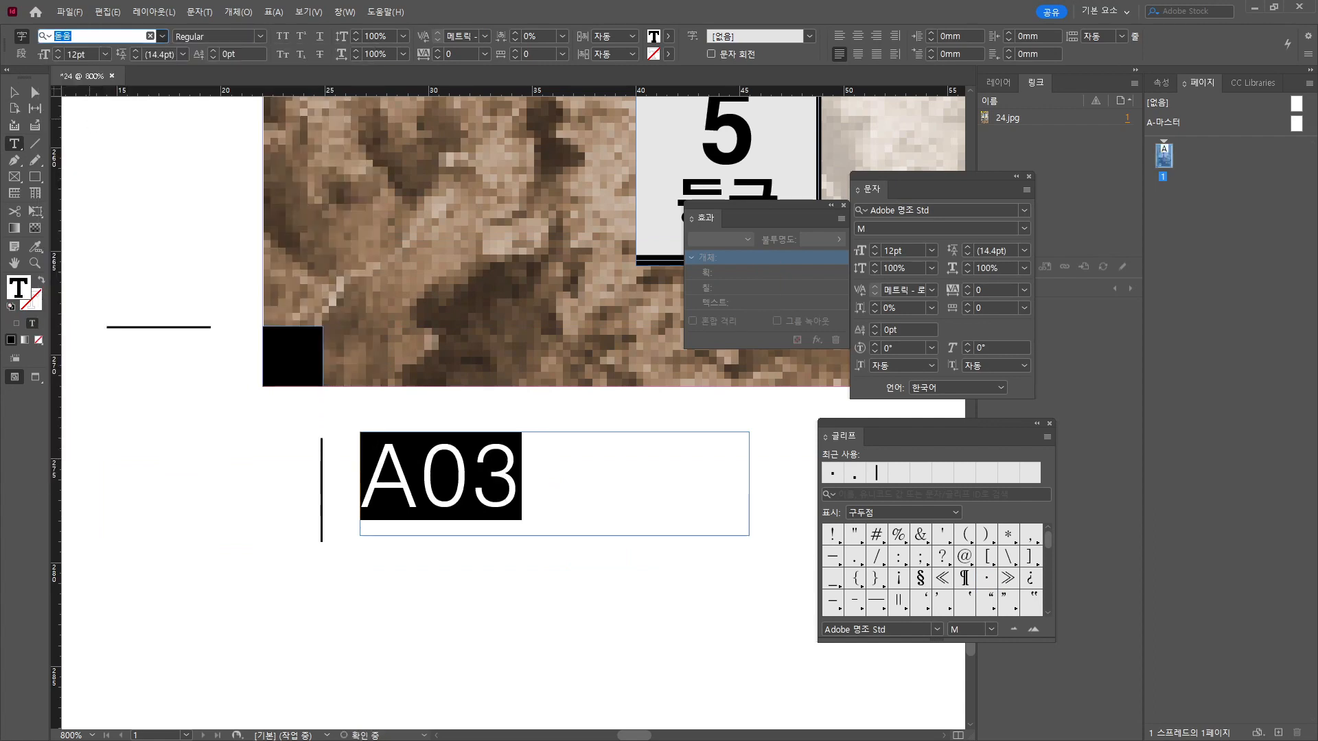
Position the A03 text frame beside the lower-left vertical crop mark at X 27.9 mm and Y 274.5 mm.
{"action": "left_click", "coordinate": [12, 97]}
{"action": "left_click_drag", "start_coordinate": [475, 476], "coordinate": [440, 431]}
{"action": "left_click", "coordinate": [83, 54]}
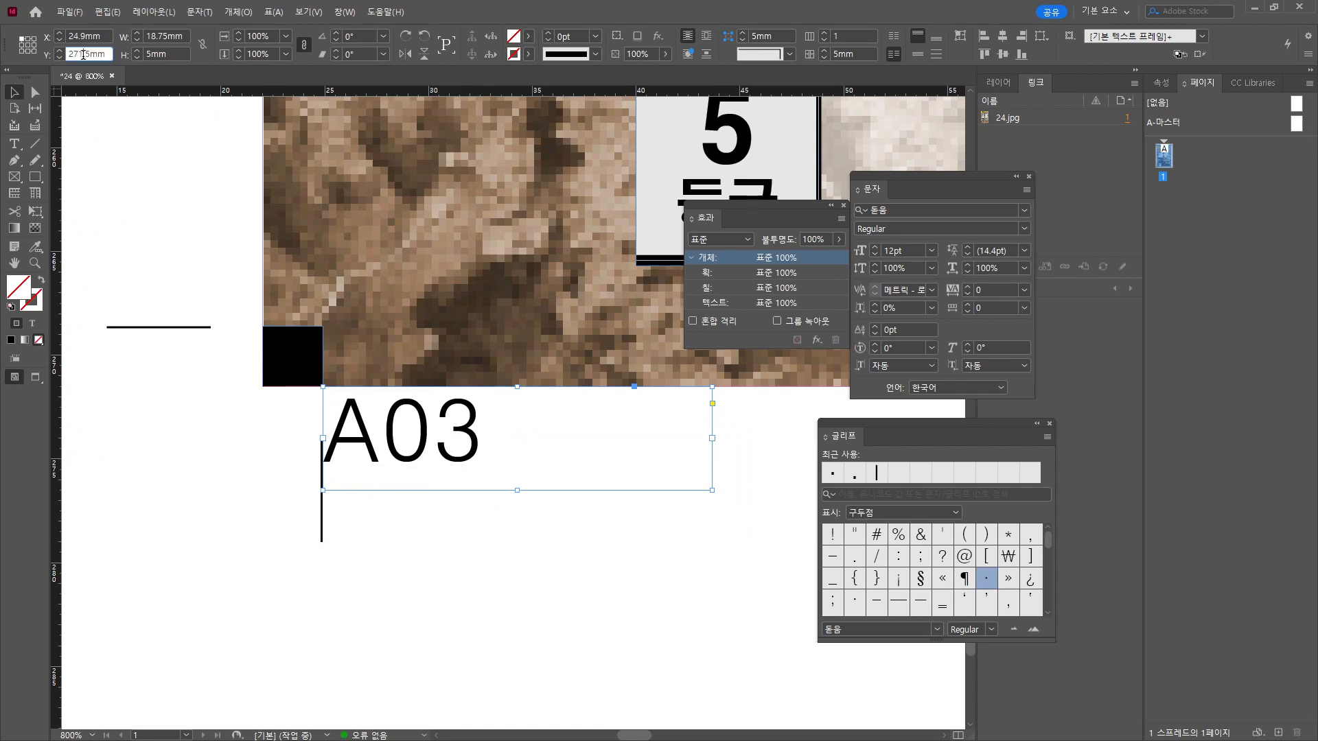
{"action": "key", "text": "Return"}
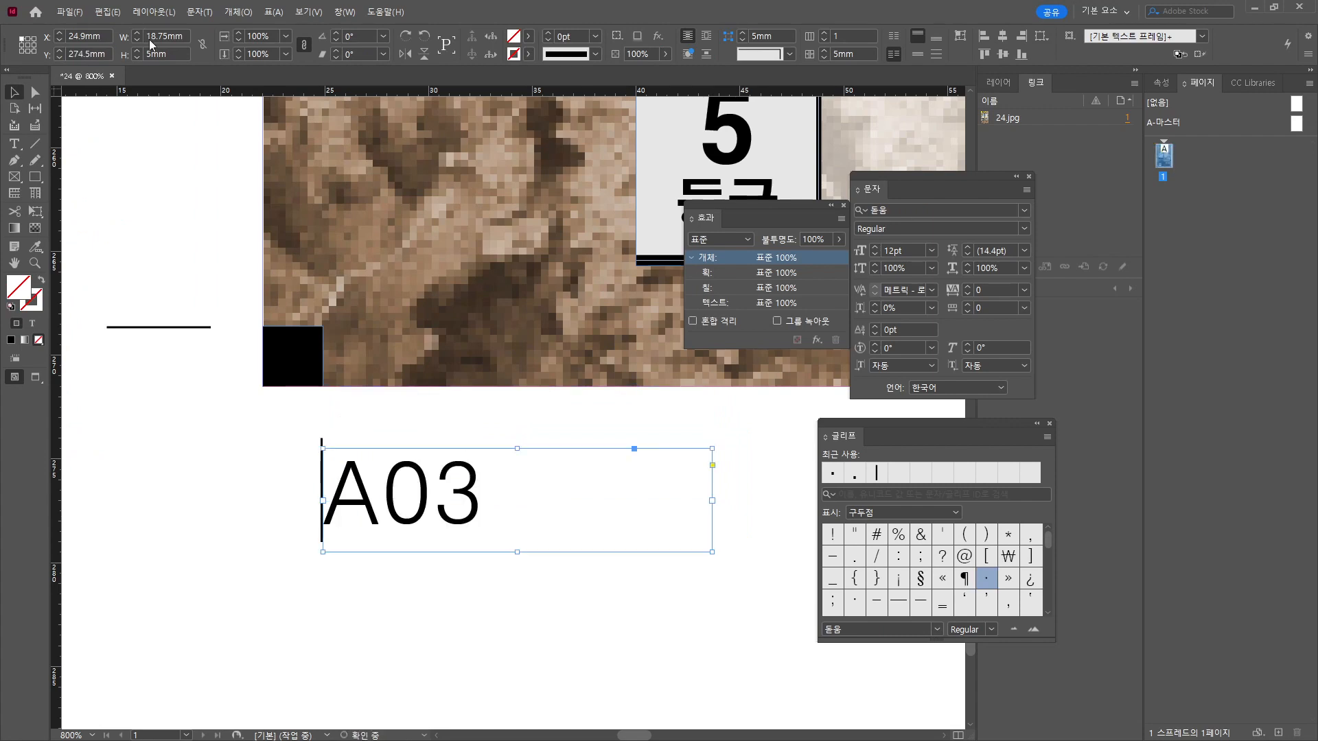
{"action": "left_click", "coordinate": [76, 36]}
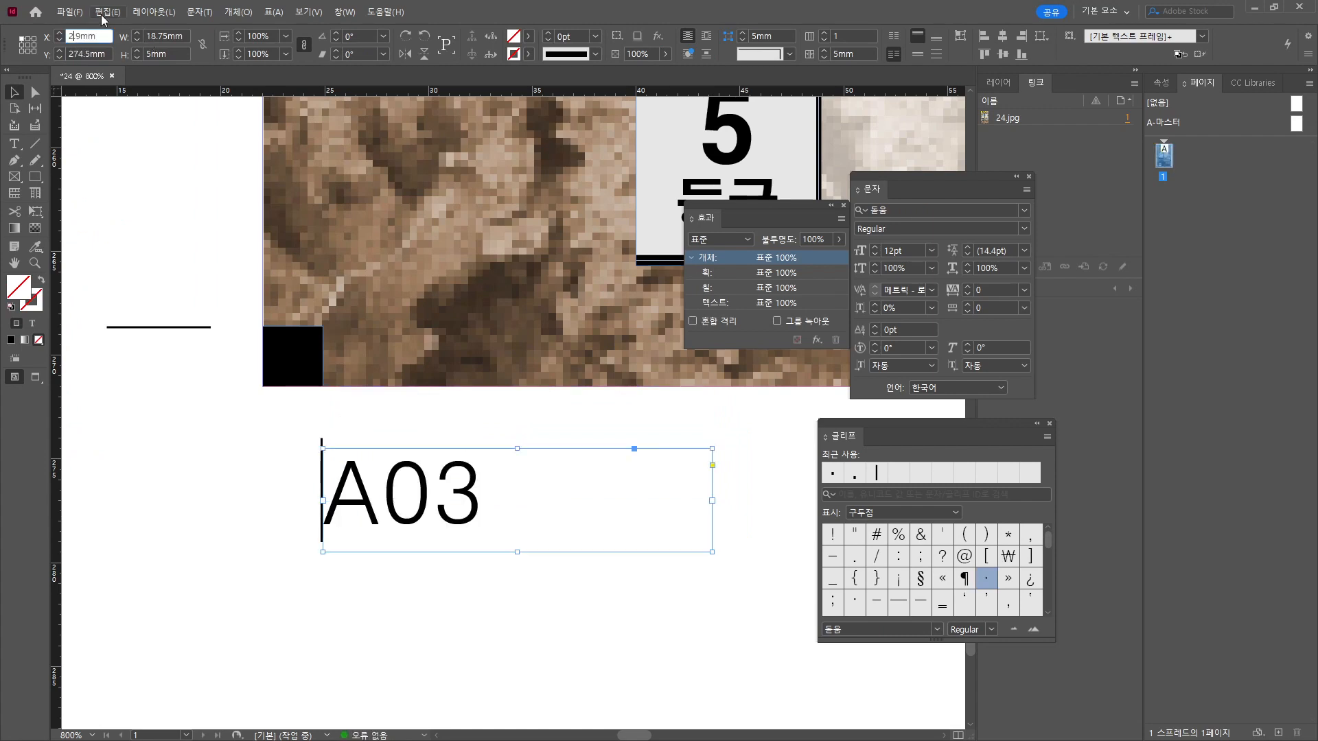
{"action": "type", "text": "7."}
{"action": "key", "text": "Return"}
Delete the black guide squares from the poster's four corners, keeping only the crop mark lines.
{"action": "left_click", "coordinate": [162, 324]}
{"action": "left_click", "coordinate": [295, 357]}
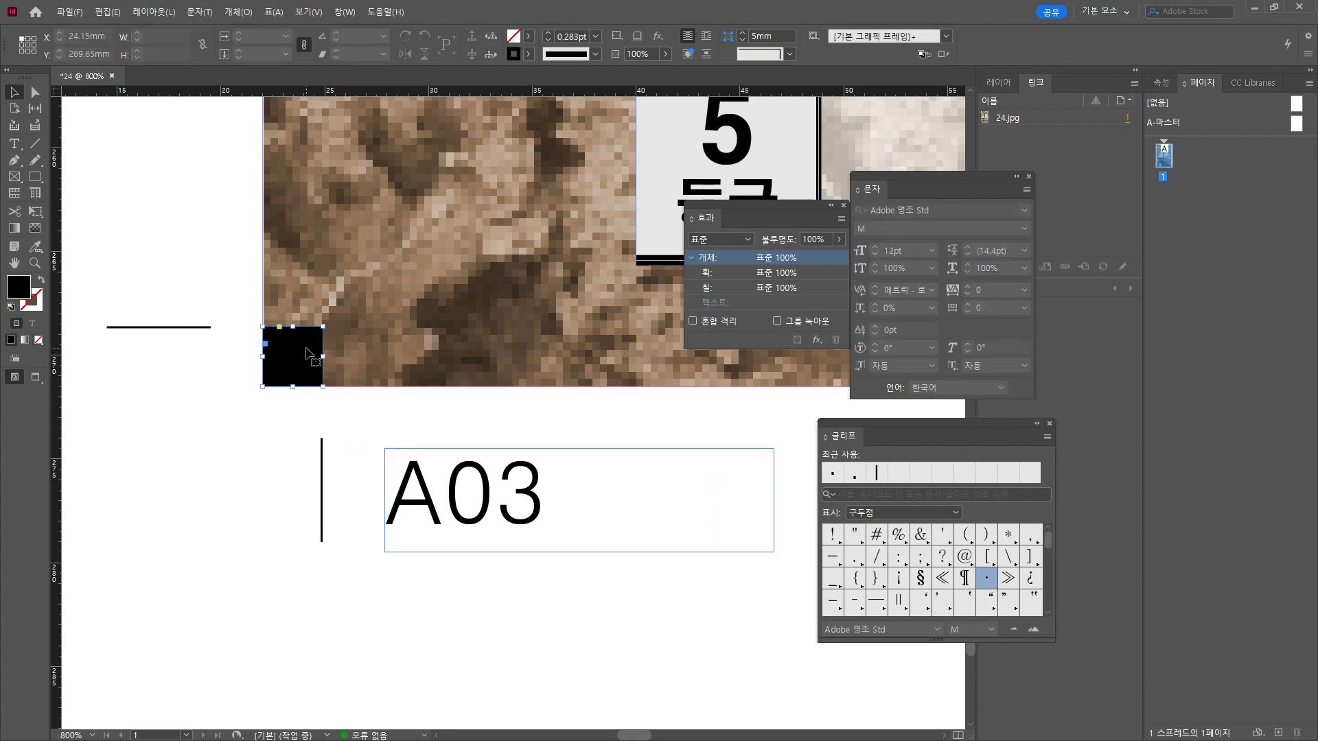
{"action": "key", "text": "Delete"}
{"action": "scroll", "coordinate": [633, 411], "scroll_direction": "down", "scroll_amount": 7}
{"action": "scroll", "coordinate": [636, 415], "scroll_direction": "right", "scroll_amount": 6}
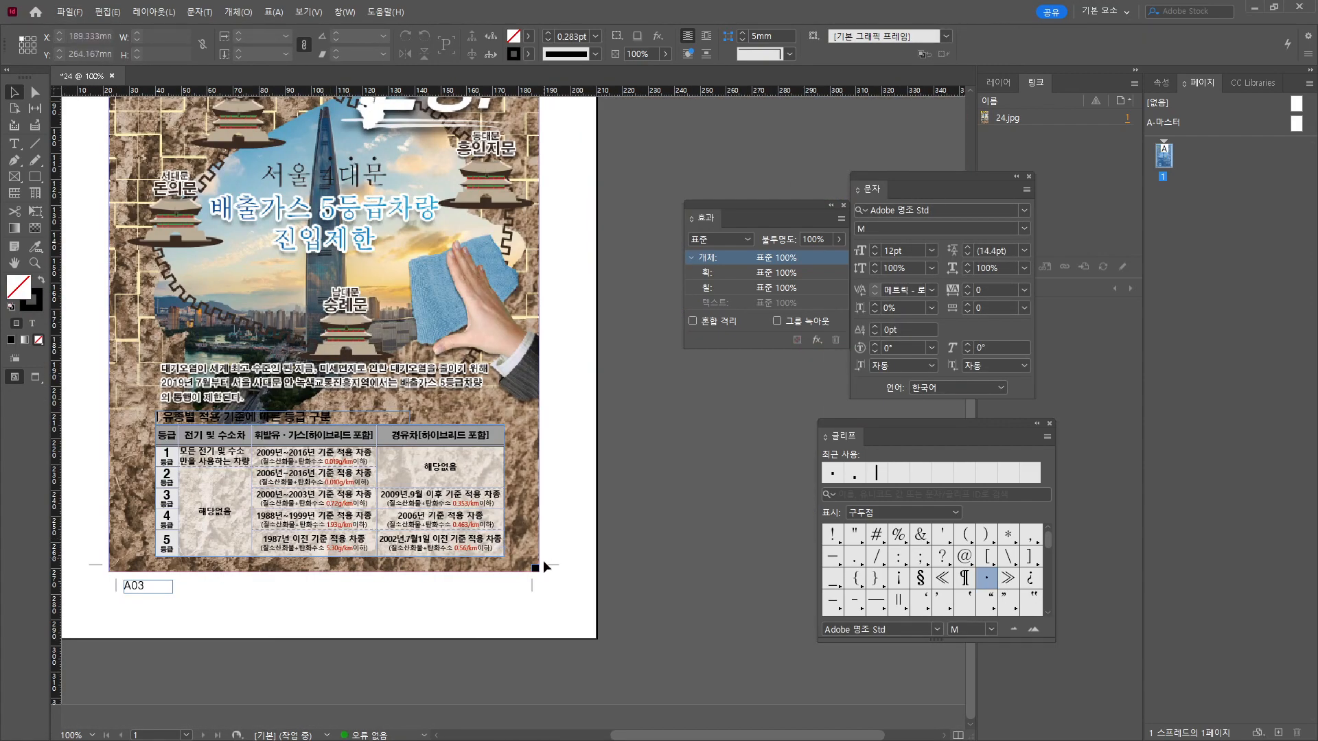
{"action": "scroll", "coordinate": [602, 520], "scroll_direction": "up", "scroll_amount": 4}
{"action": "left_click_drag", "start_coordinate": [491, 563], "coordinate": [530, 486]}
{"action": "scroll", "coordinate": [467, 497], "scroll_direction": "down", "scroll_amount": 1}
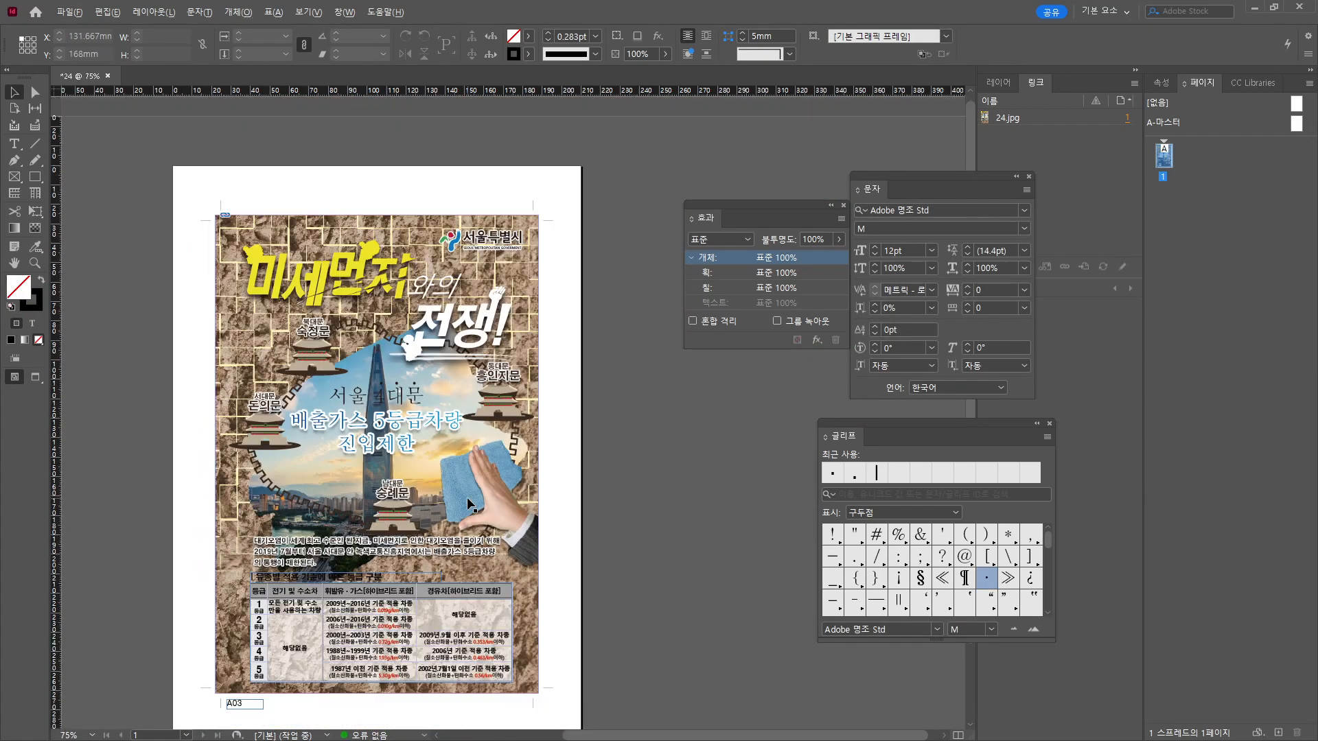
{"action": "left_click_drag", "start_coordinate": [432, 524], "coordinate": [451, 488]}
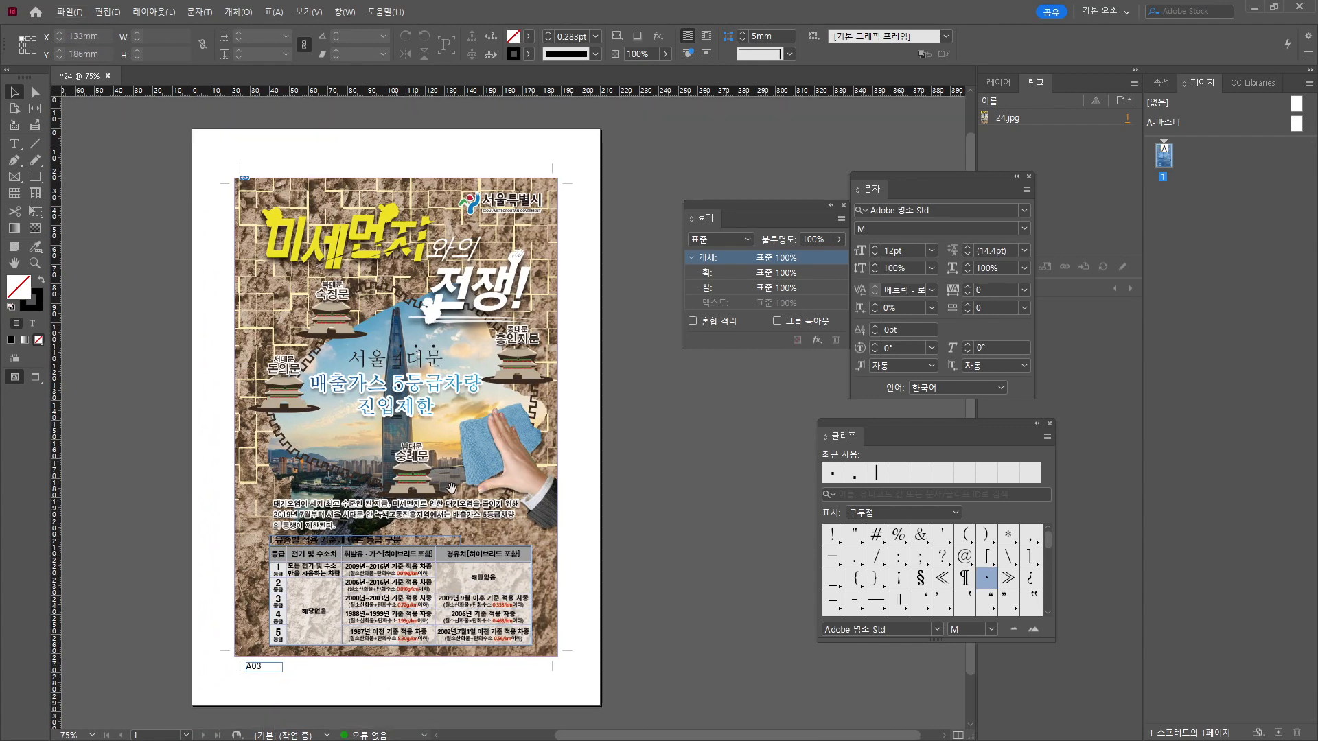